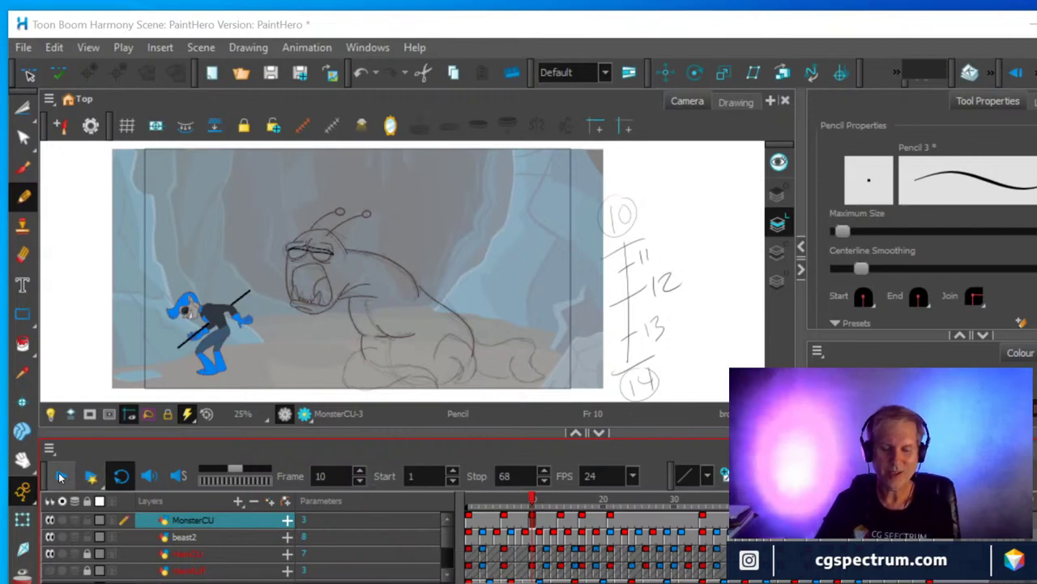
Play the scene, then hide the MonsterCU close-up and the coloured hero layers.
click(60, 477)
click(60, 477)
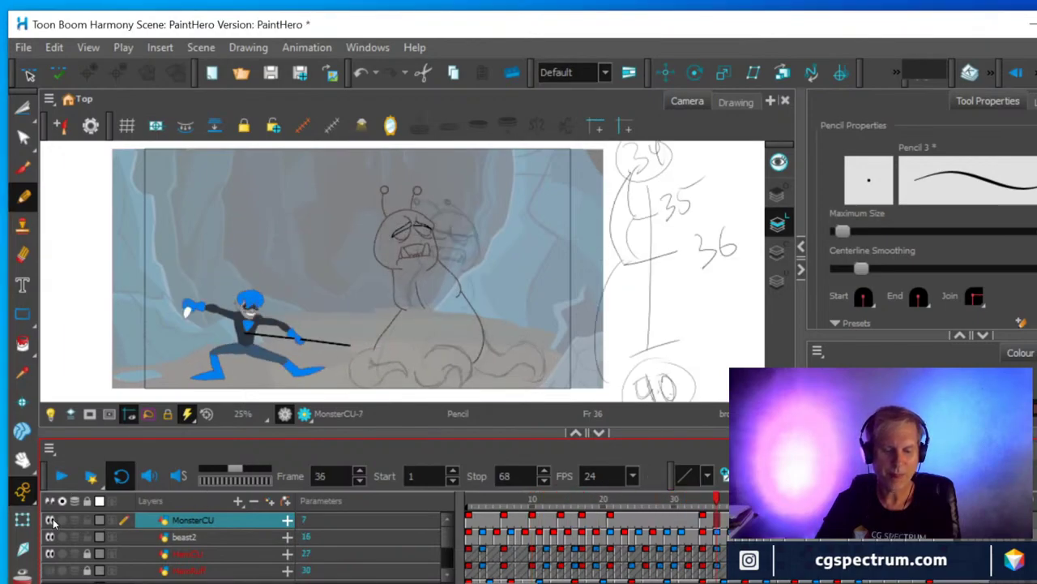
click(49, 521)
click(63, 477)
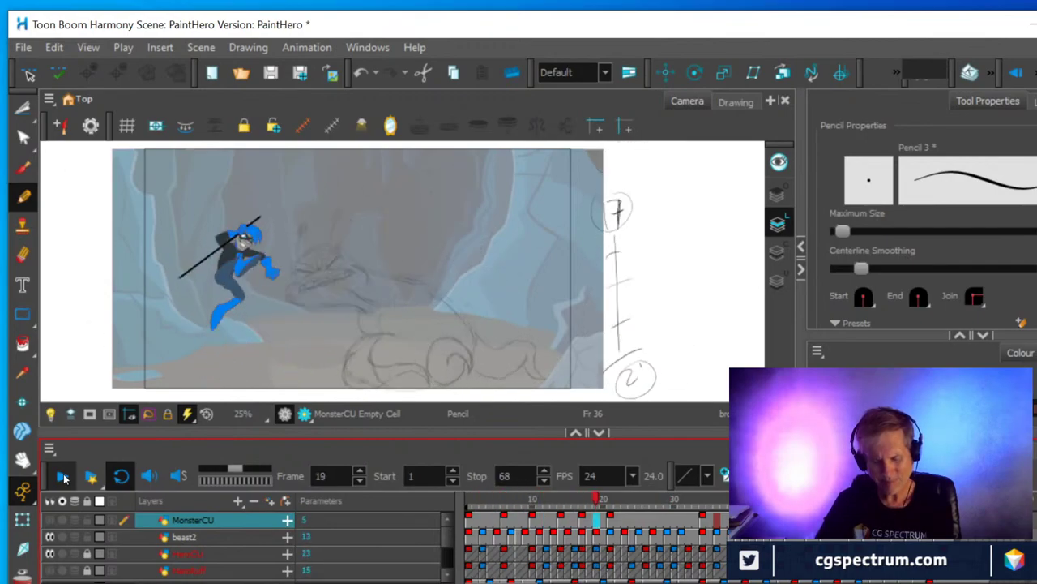
click(62, 477)
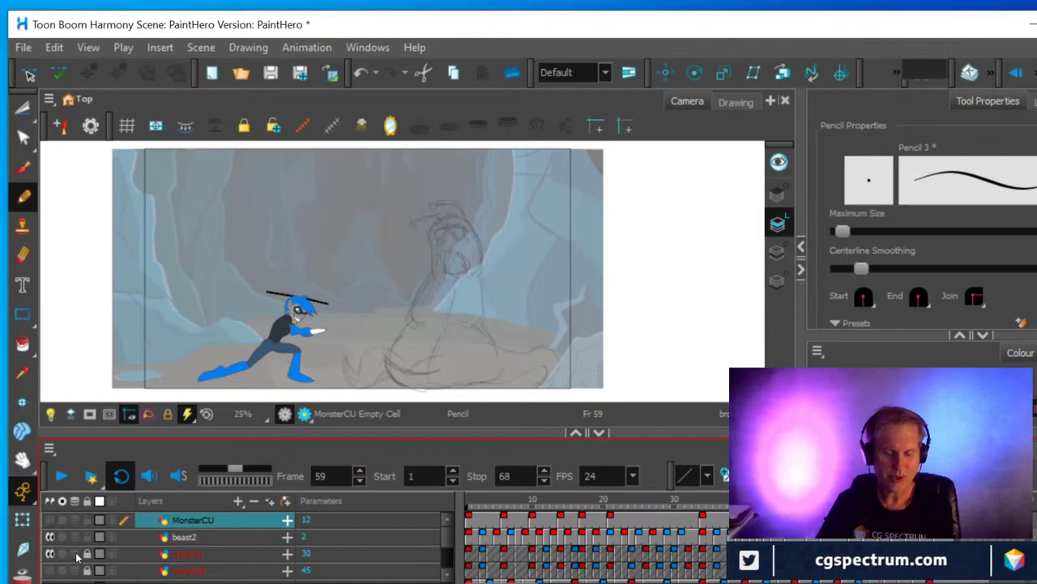
scroll(77, 556, down, 1)
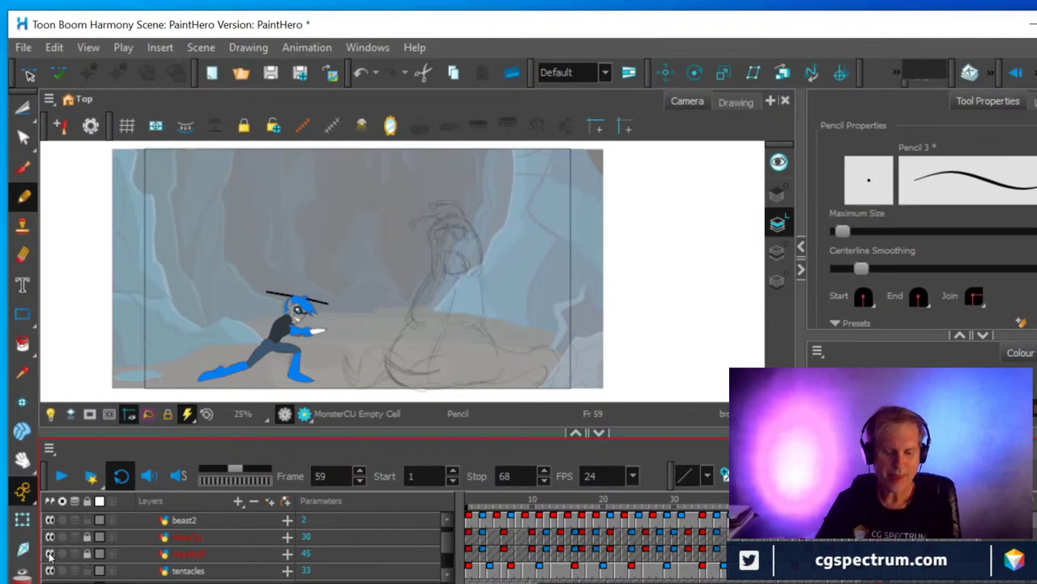
click(49, 537)
click(61, 476)
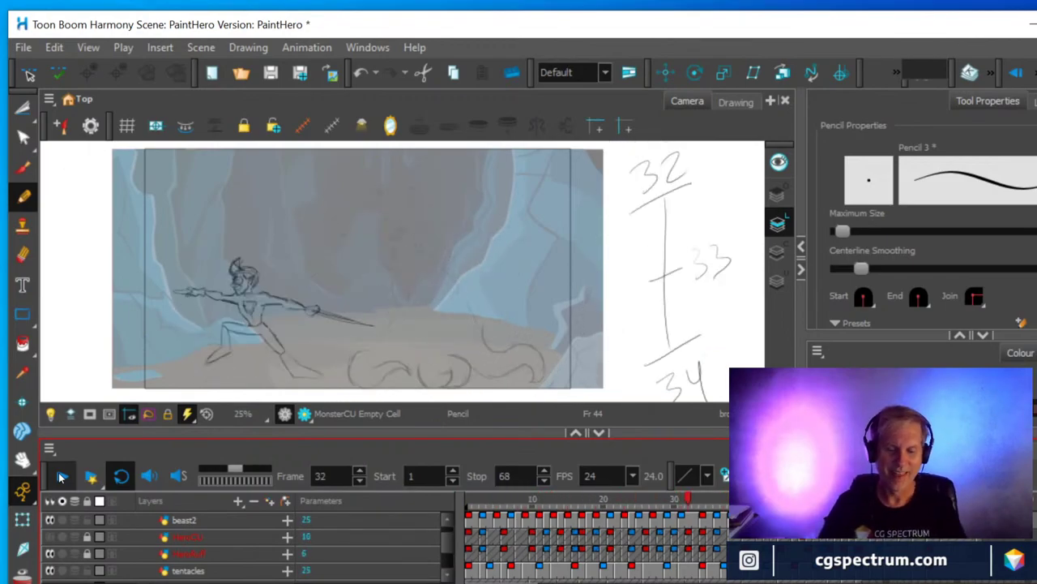
Play the PaintHero shot at a 16% Camera zoom and stop on frame 38.
click(61, 478)
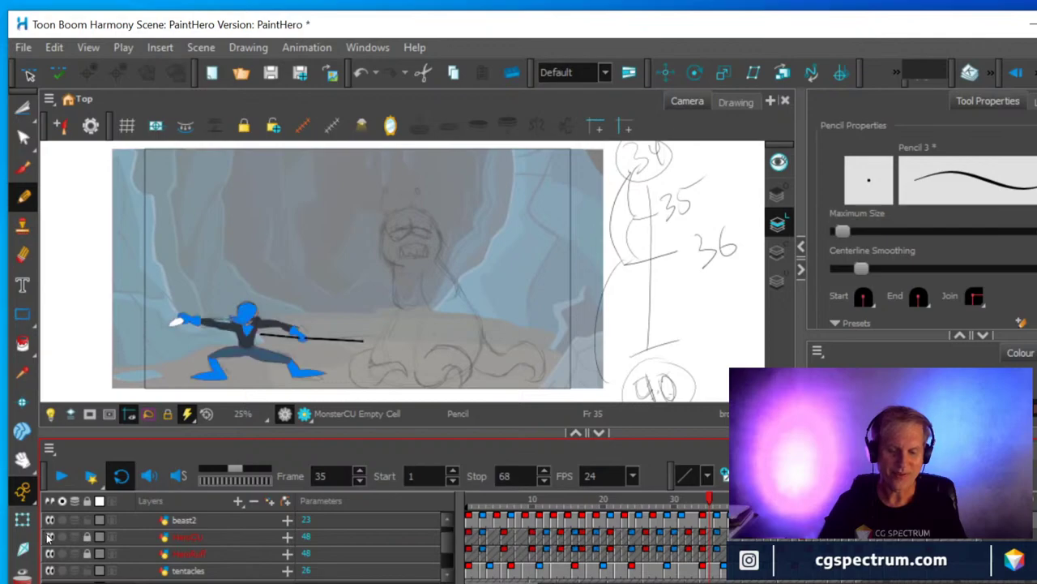
click(62, 476)
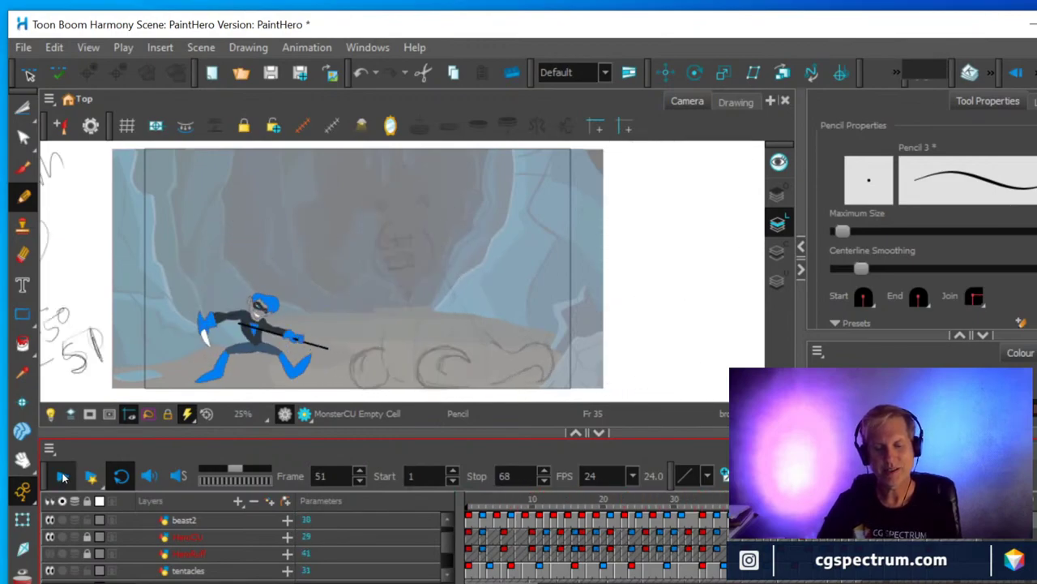
scroll(389, 303, down, 2)
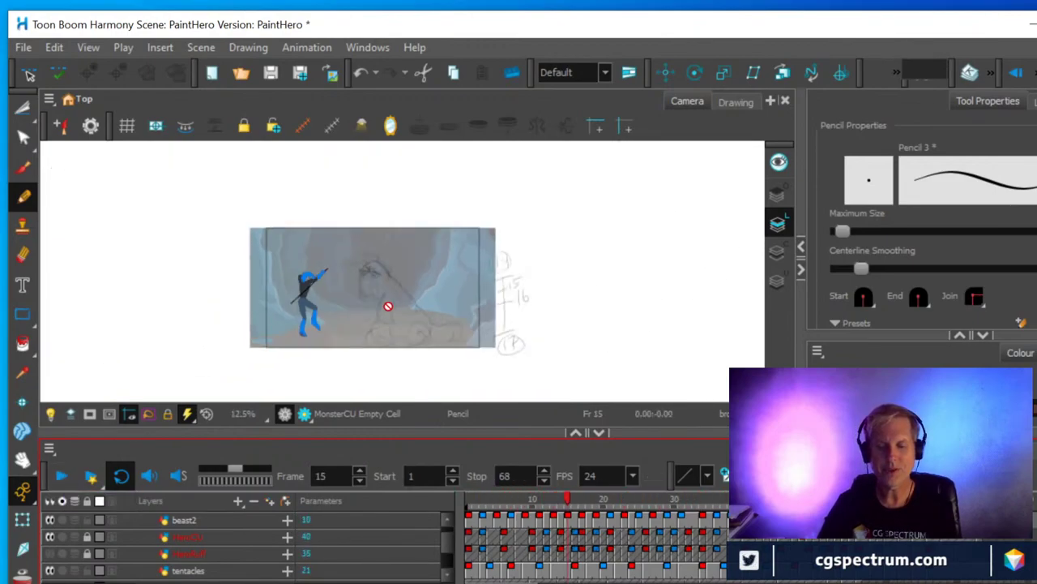
scroll(389, 299, up, 1)
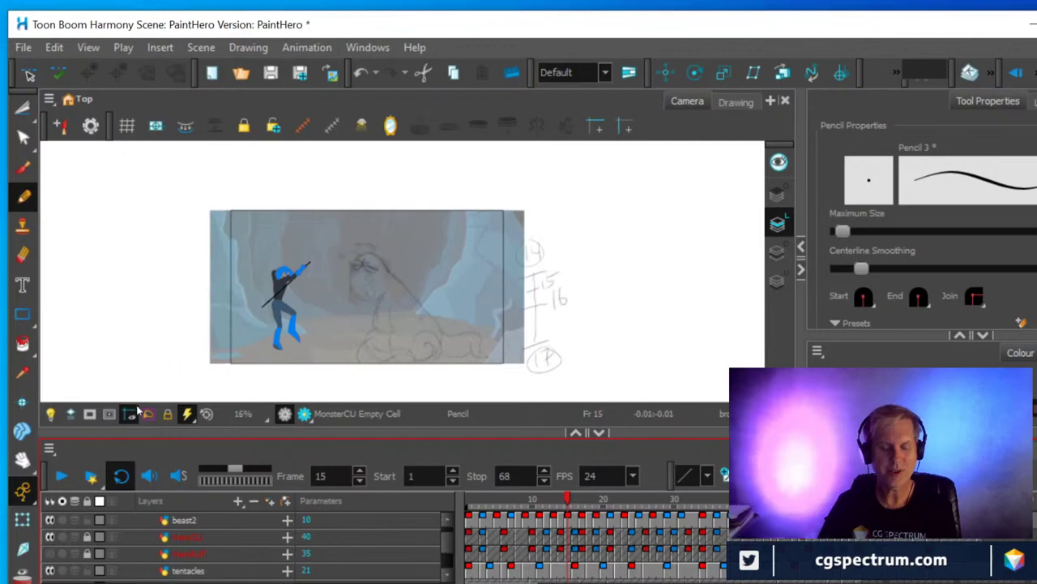
click(60, 476)
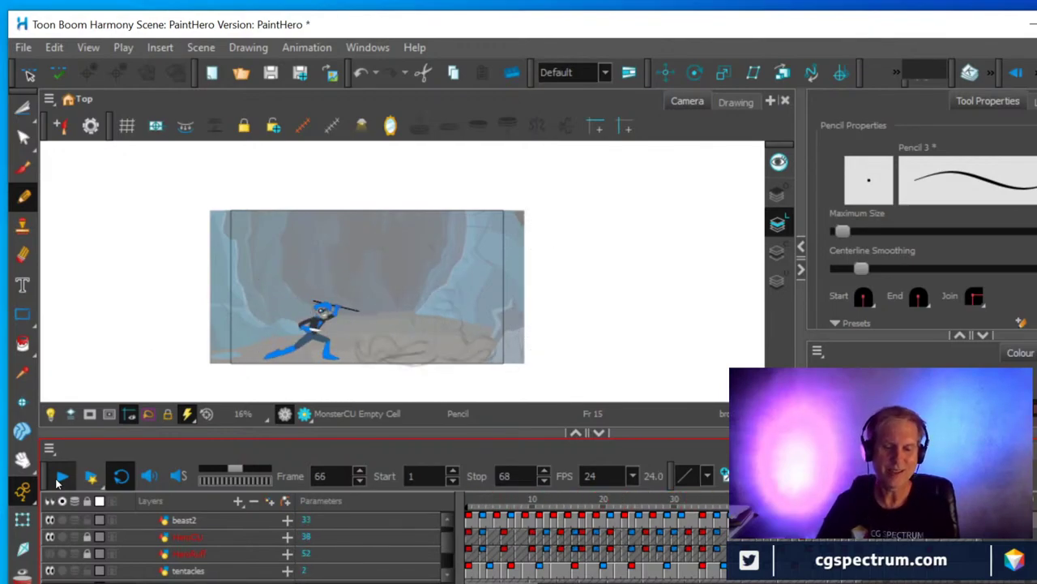
click(58, 480)
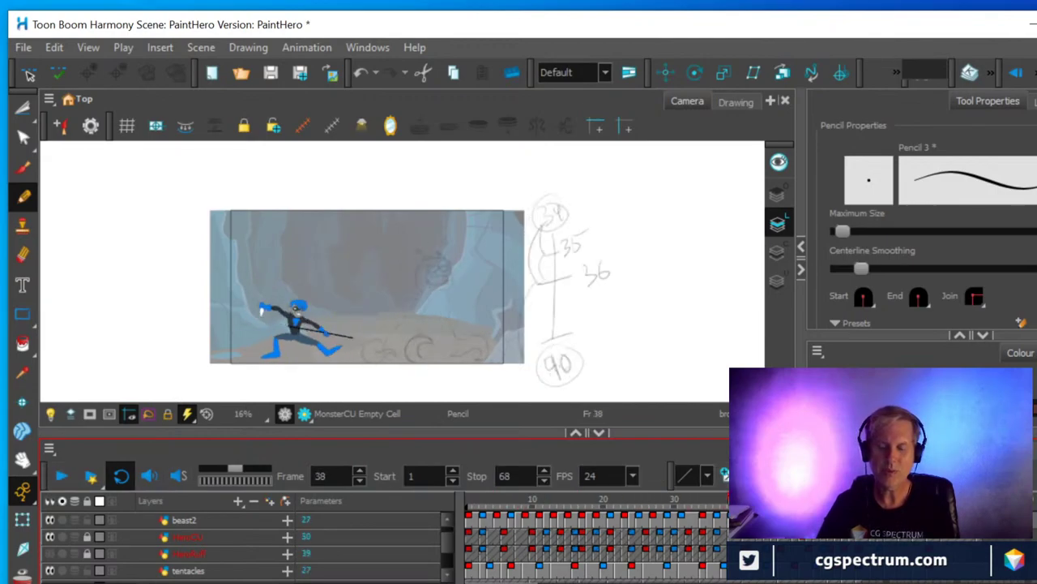
Scrub the frames around 38 and select the beast2 layer for drawing.
mouse_move(726, 517)
mouse_down()
mouse_move(631, 521)
mouse_move(824, 520)
mouse_move(713, 520)
mouse_move(731, 519)
mouse_up()
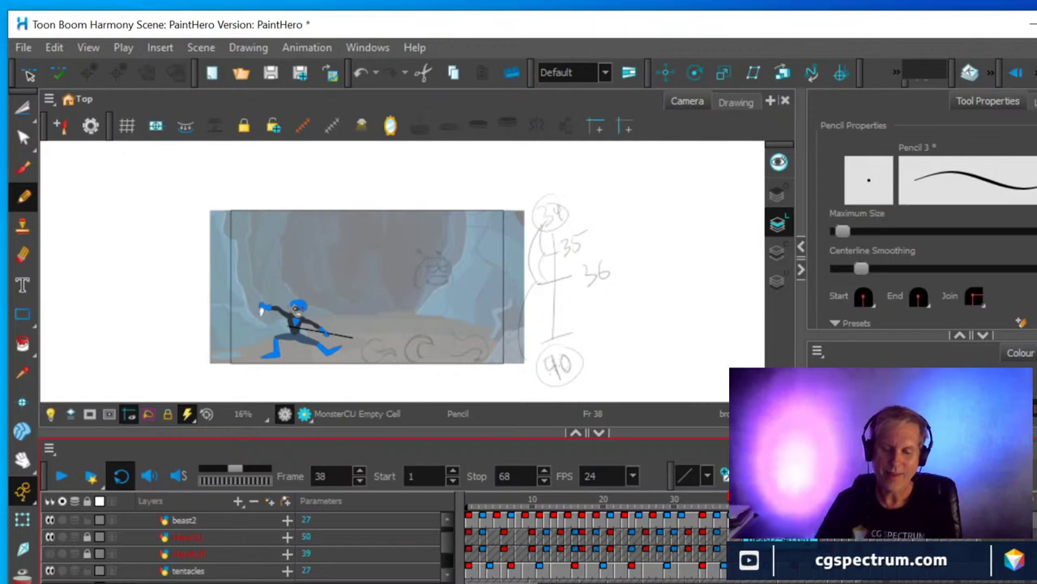
click(184, 519)
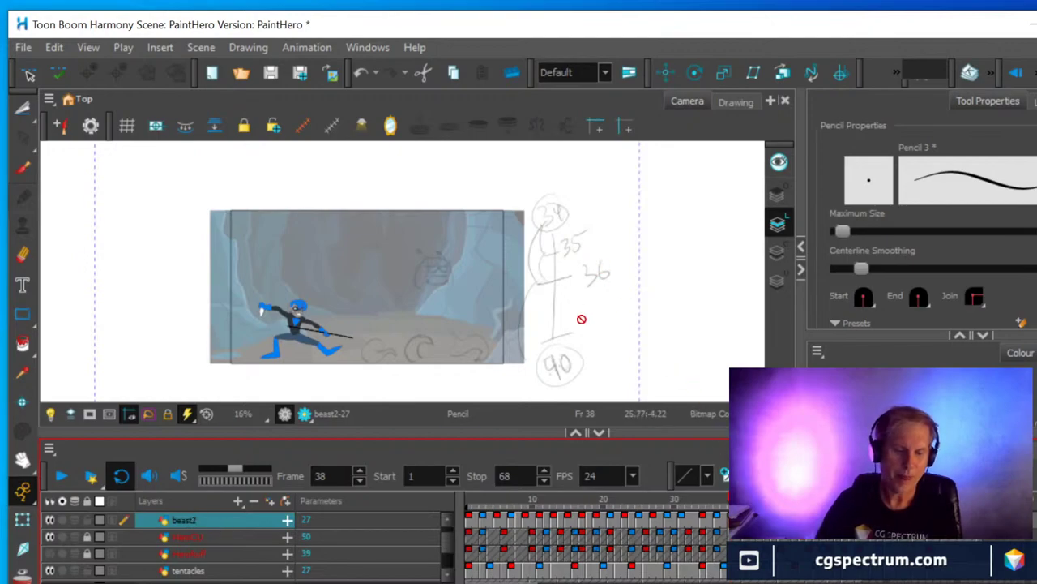
Sketch trial Fine Pencil strokes on beast2 around the timing chart, then undo them all.
click(23, 171)
mouse_move(592, 170)
mouse_down()
mouse_move(507, 226)
mouse_move(660, 239)
mouse_move(604, 172)
mouse_up()
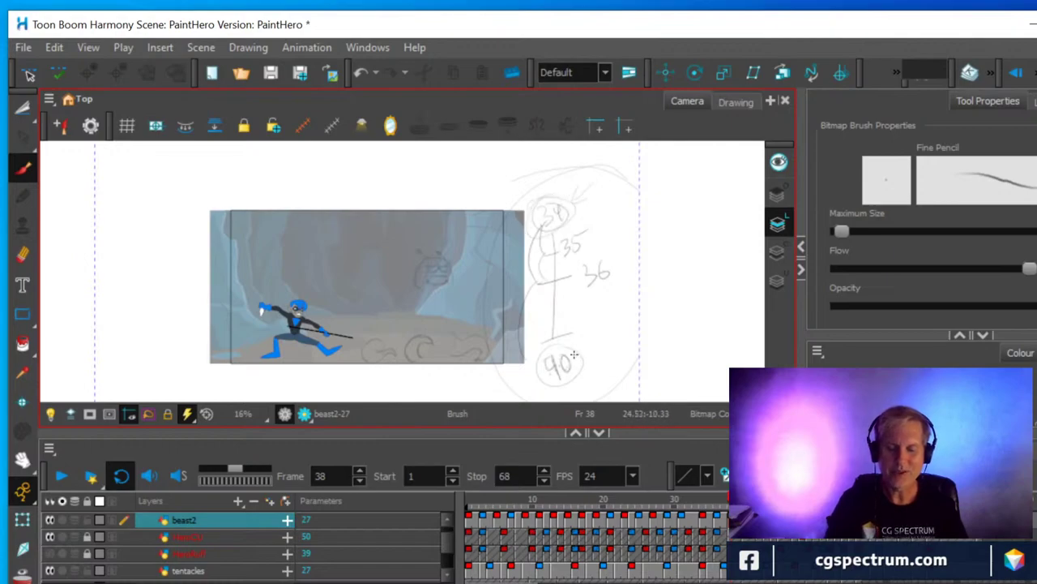
mouse_move(624, 355)
mouse_down()
mouse_move(602, 364)
mouse_move(625, 374)
mouse_up()
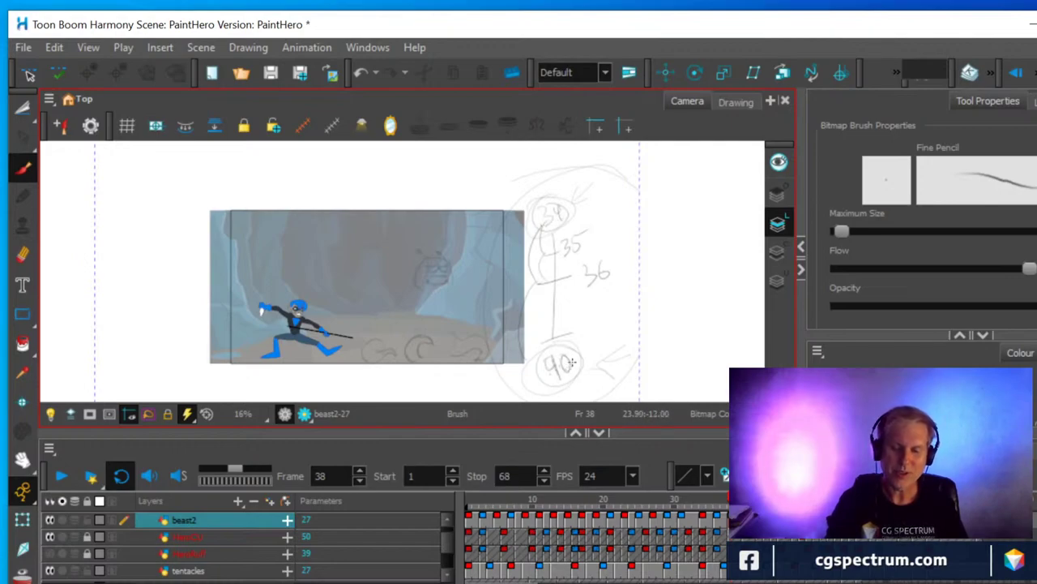
mouse_move(548, 283)
mouse_down()
mouse_move(568, 280)
mouse_move(538, 283)
mouse_move(573, 277)
mouse_move(553, 275)
mouse_up()
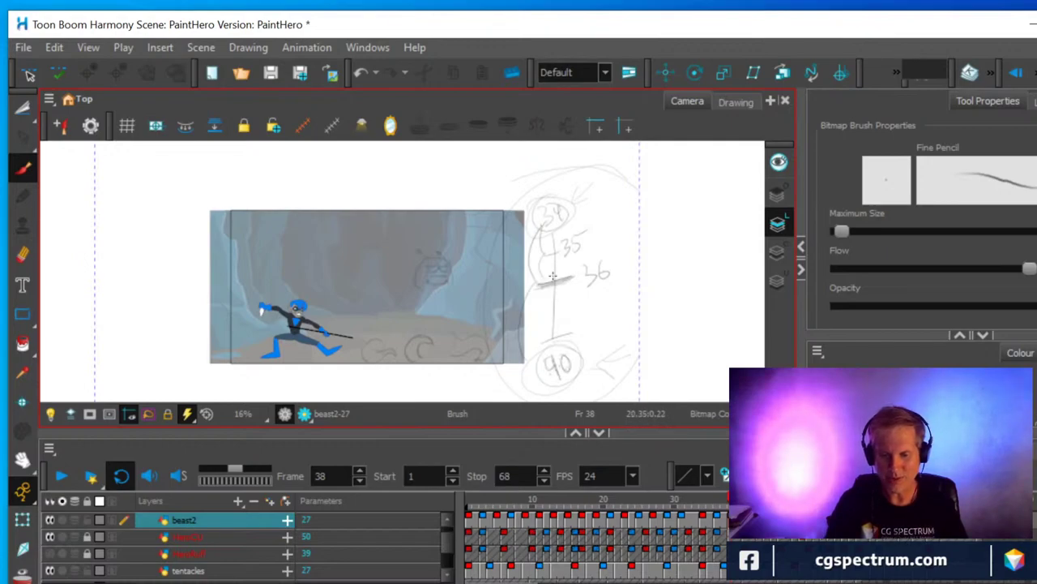
mouse_move(535, 284)
mouse_down()
mouse_move(525, 209)
mouse_move(526, 340)
mouse_move(519, 320)
mouse_up()
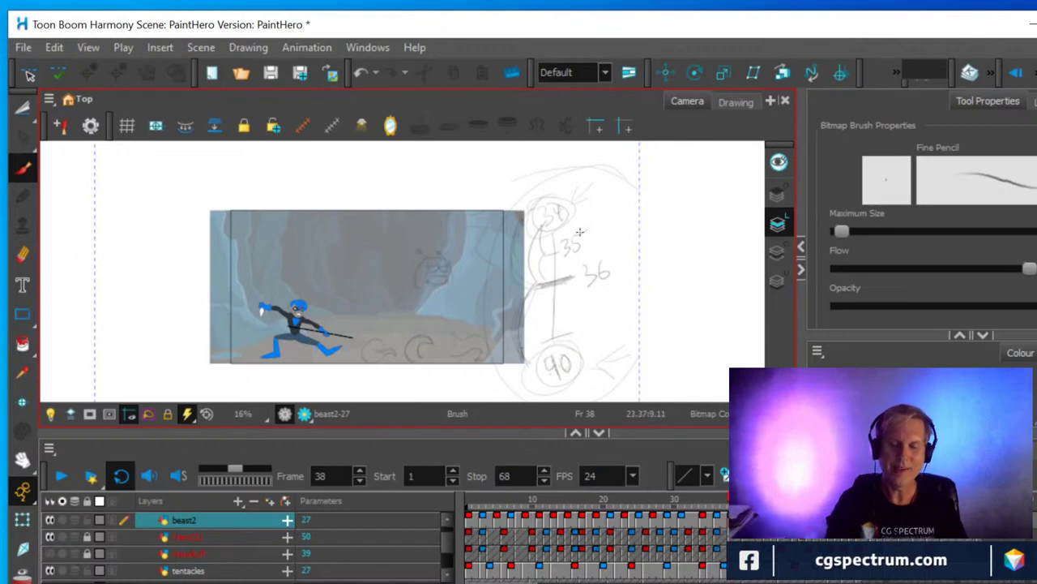
drag(621, 280, 600, 297)
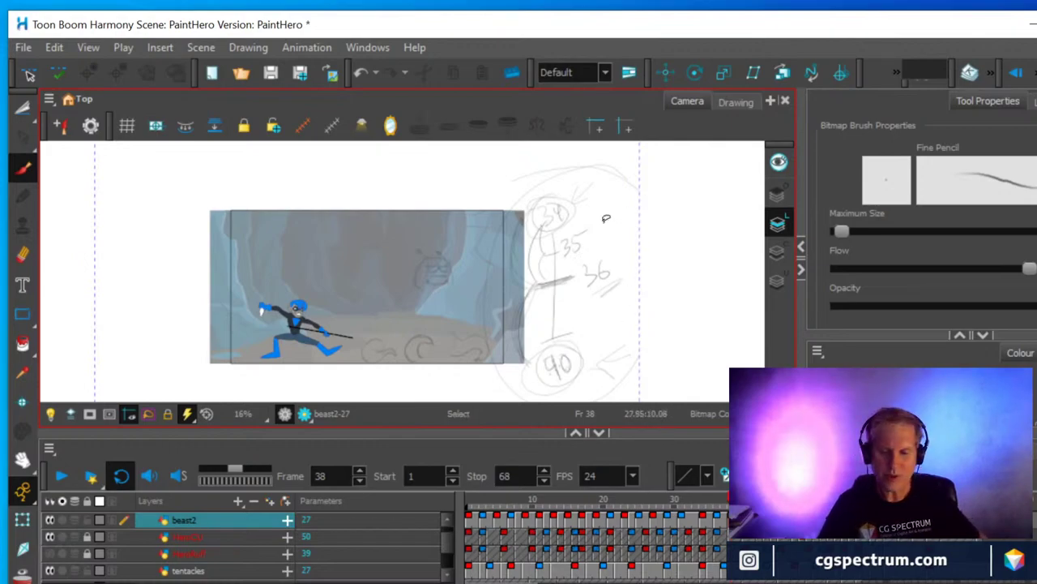
key(ctrl+z)
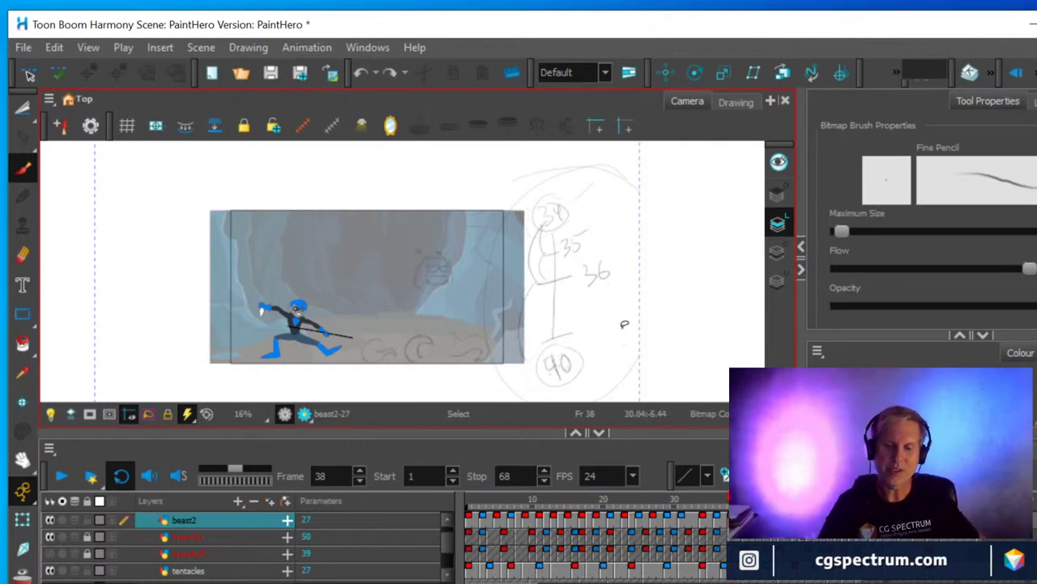
key(ctrl+z)
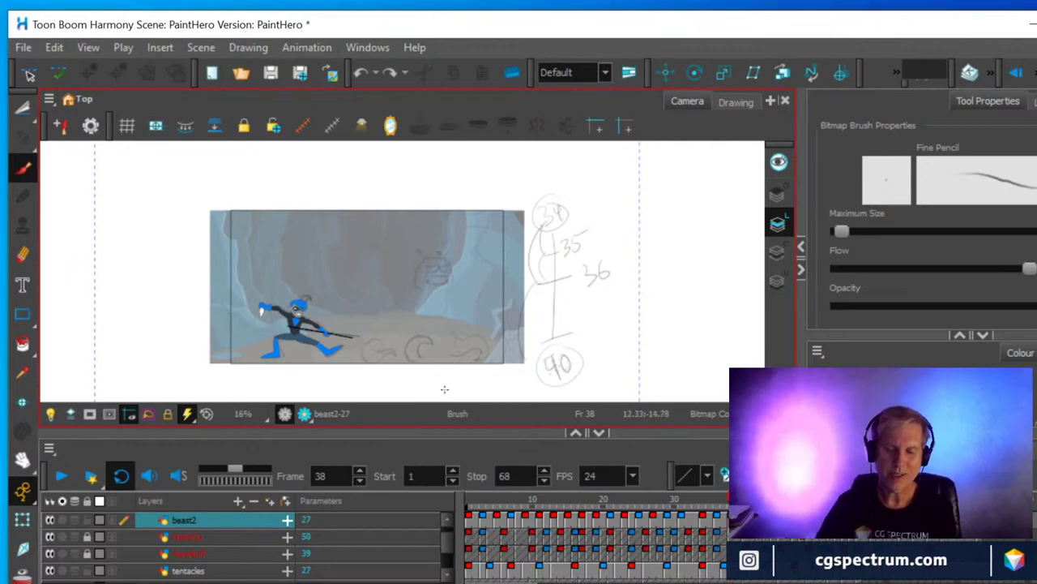
Select the current drawing and turn on Animate Current Frame mode in the Timeline.
click(50, 555)
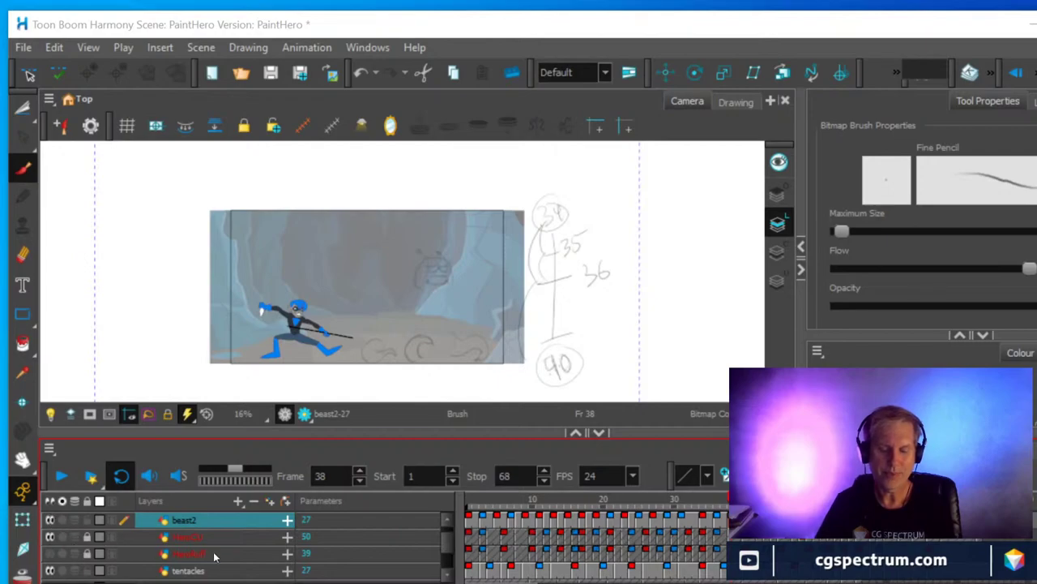
scroll(214, 556, up, 1)
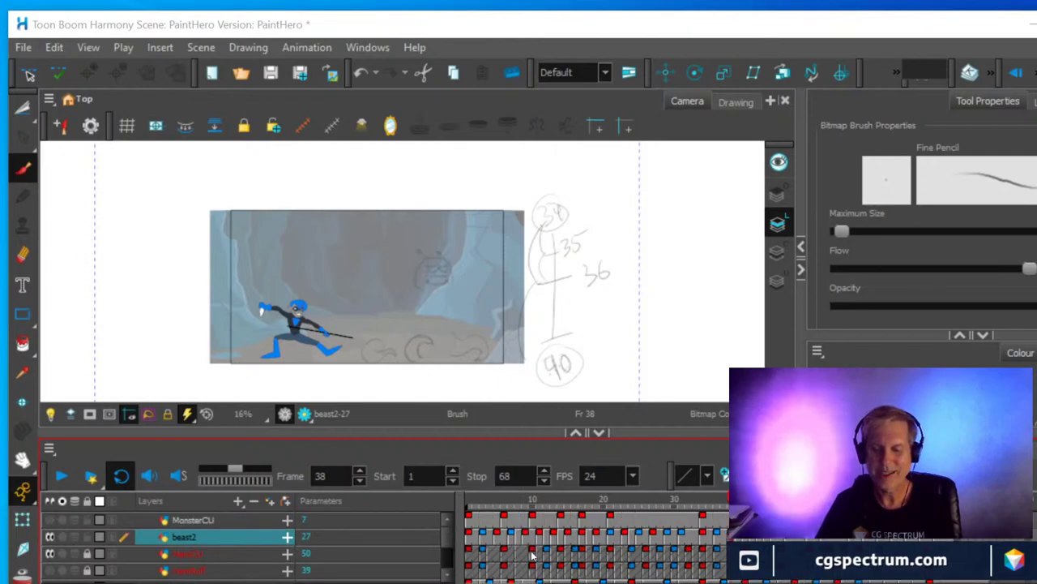
scroll(172, 558, down, 1)
scroll(173, 558, up, 1)
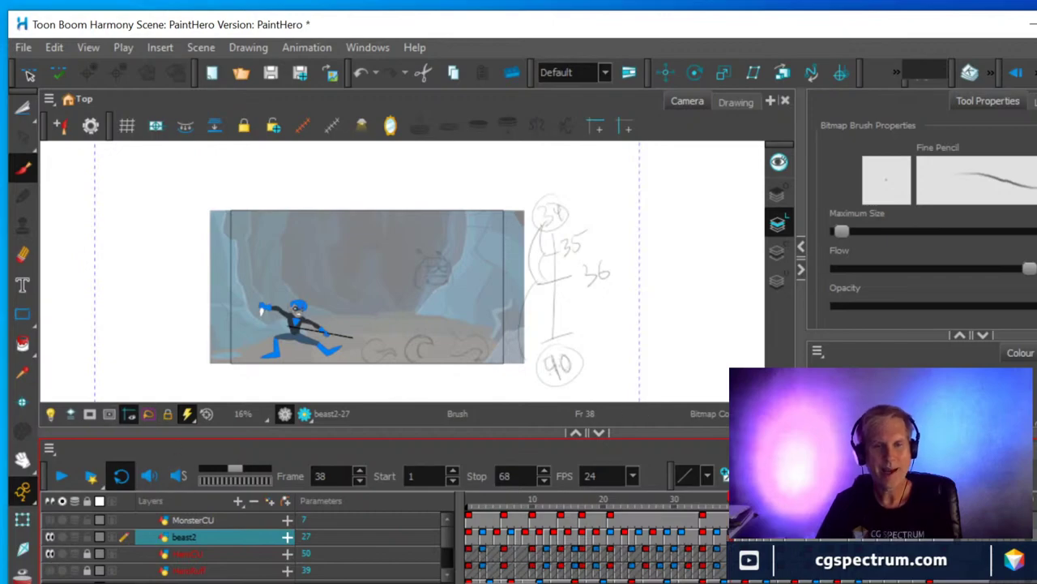
click(19, 485)
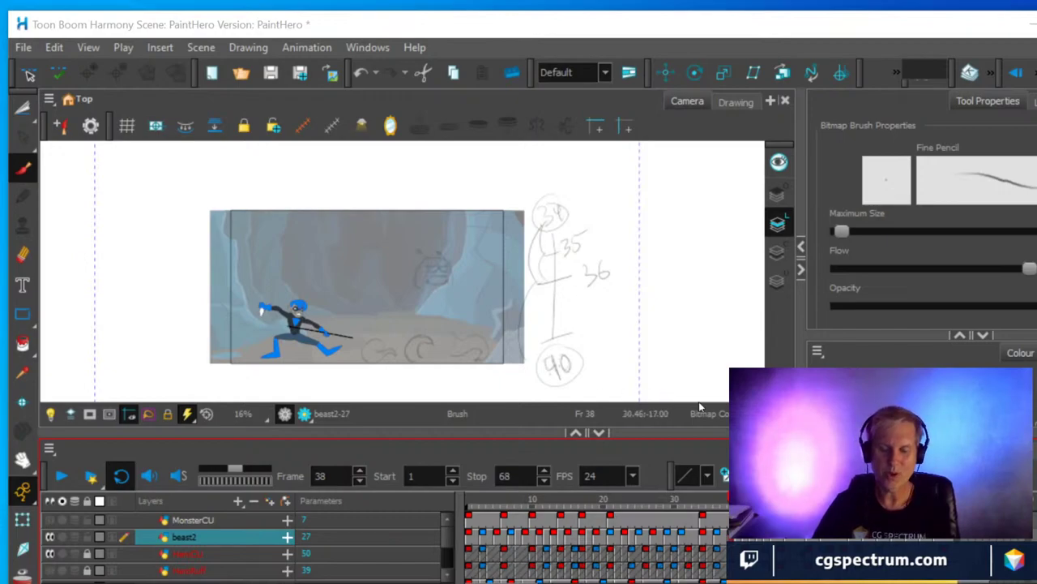
Play the scene and pan the Camera view to recentre the cave.
key(Return)
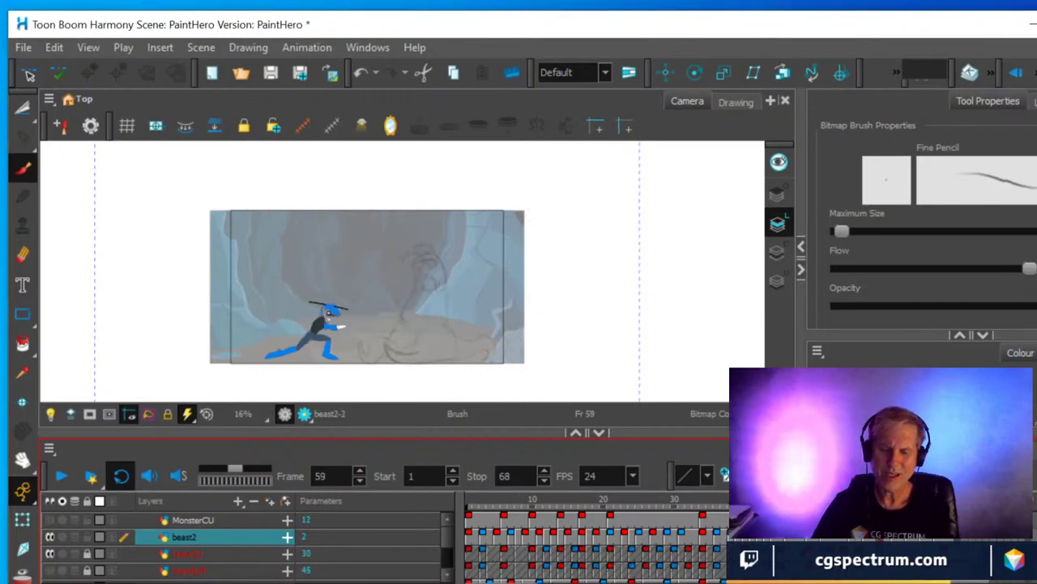
scroll(448, 271, up, 3)
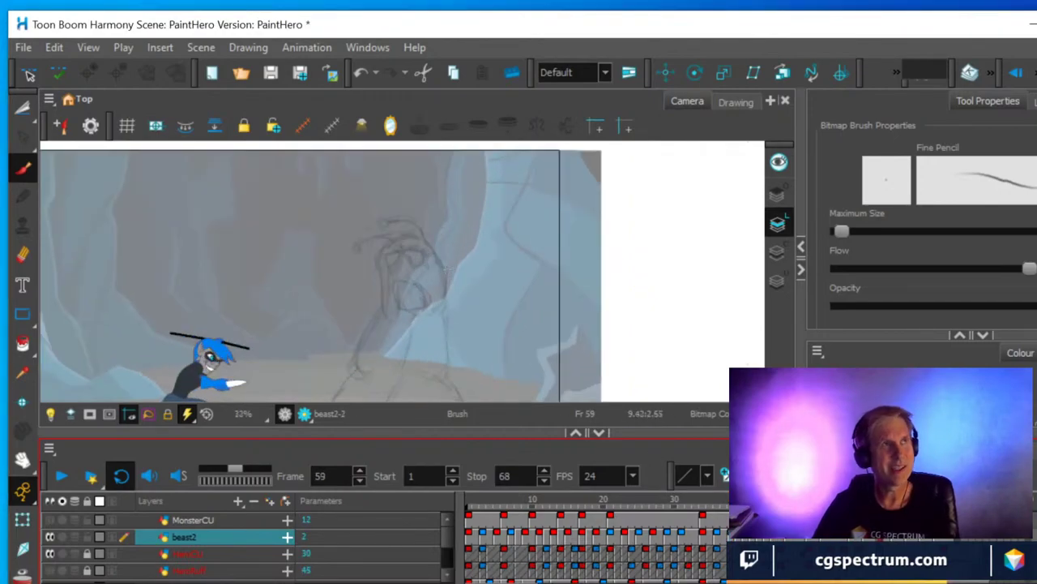
scroll(447, 271, down, 1)
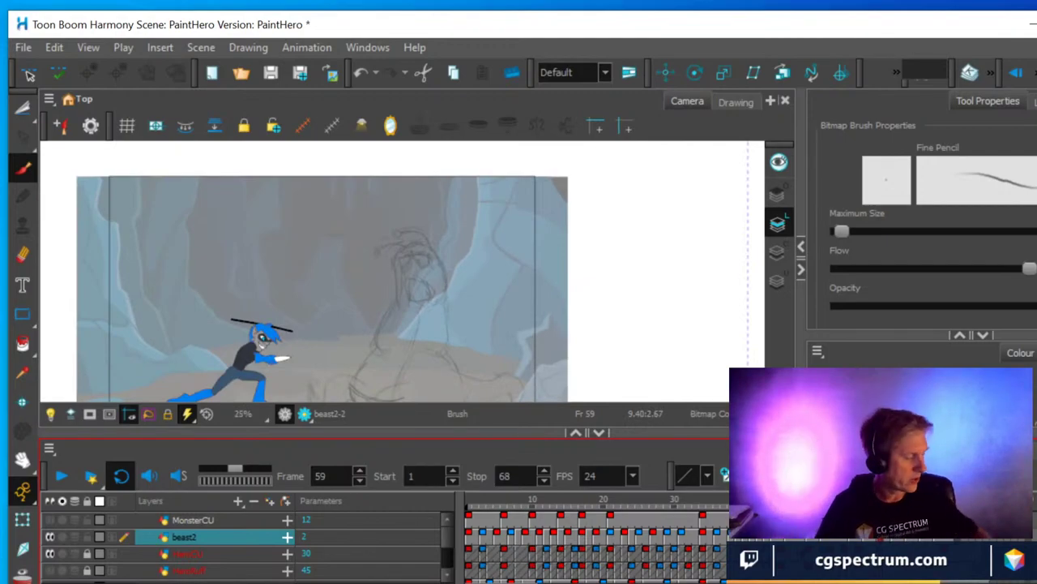
key(space)
mouse_move(466, 299)
mouse_down()
mouse_move(465, 274)
mouse_move(475, 276)
mouse_up()
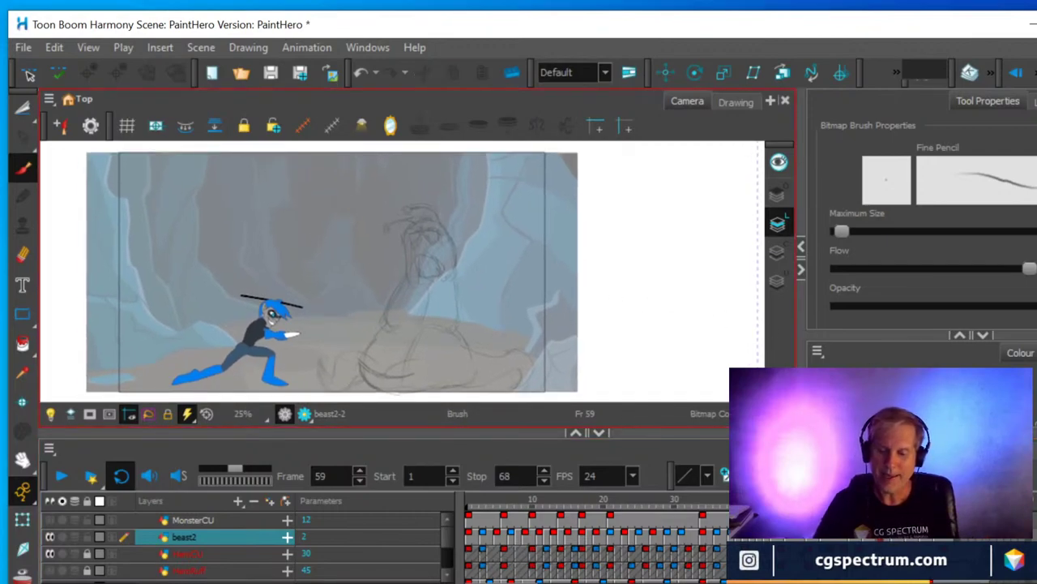
Make the MonsterCU sketch display clearly and select its cell at frame 63.
click(50, 521)
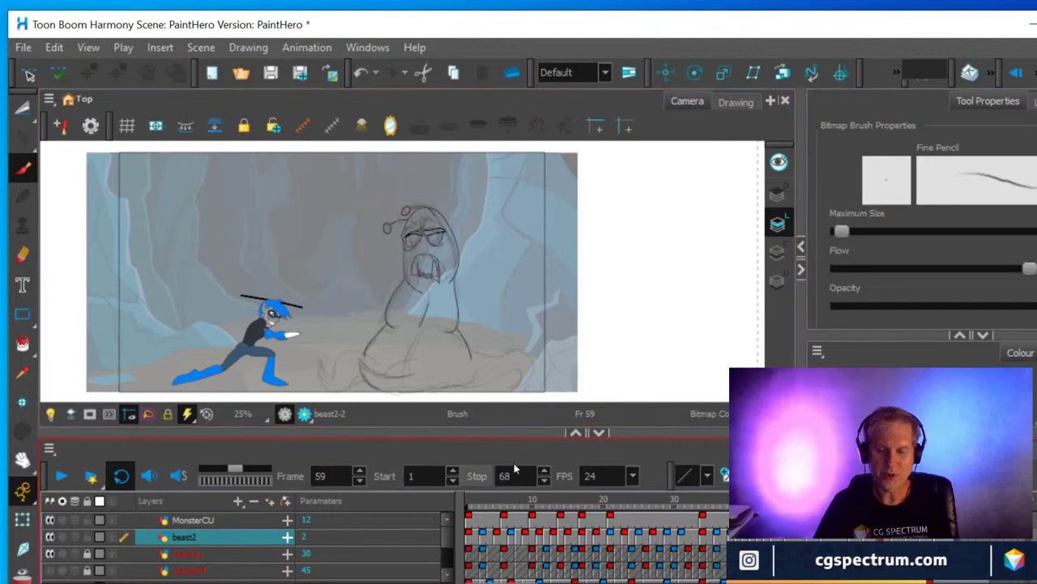
scroll(466, 266, up, 2)
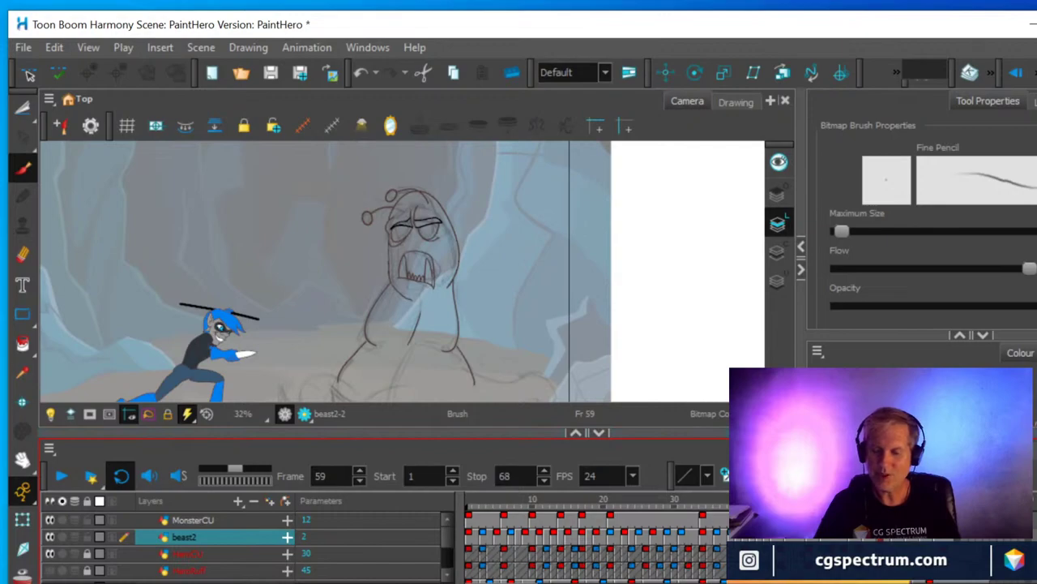
click(192, 519)
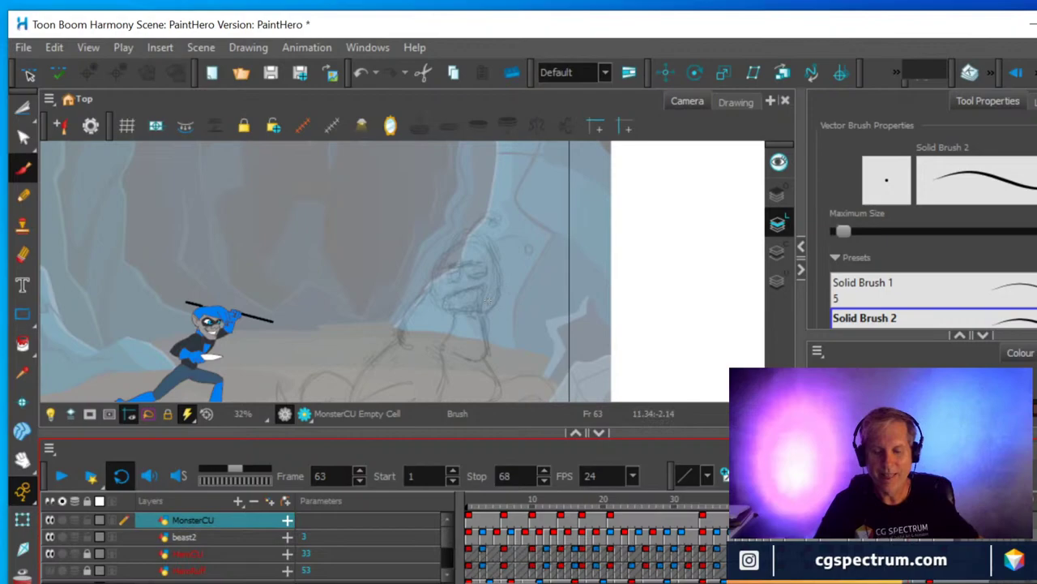
mouse_move(507, 311)
mouse_down()
mouse_move(516, 265)
mouse_move(546, 268)
mouse_up()
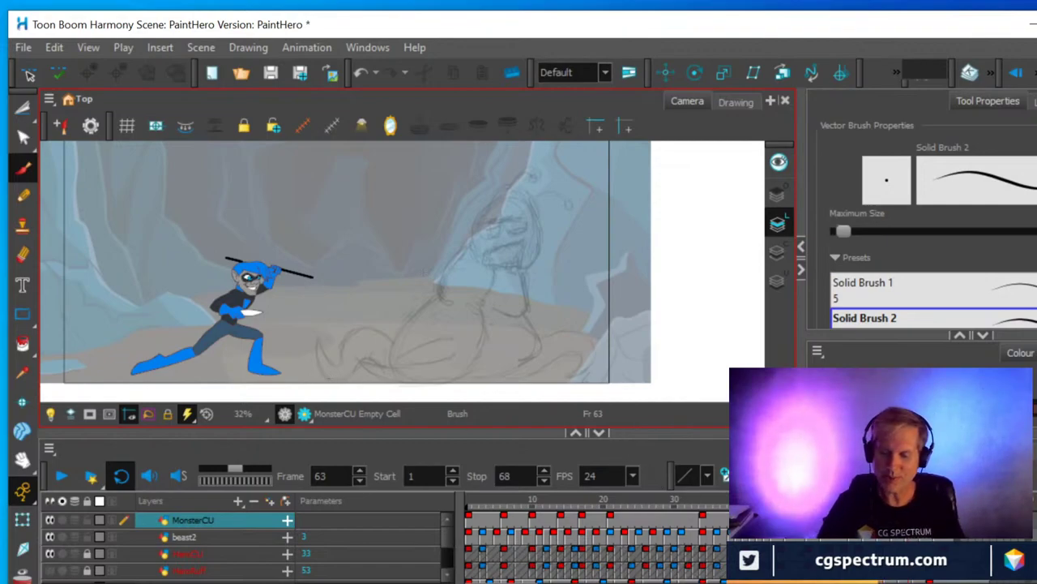
Review the monster on frames 6, 10, 14 and 17 (MonsterCU-5).
click(505, 520)
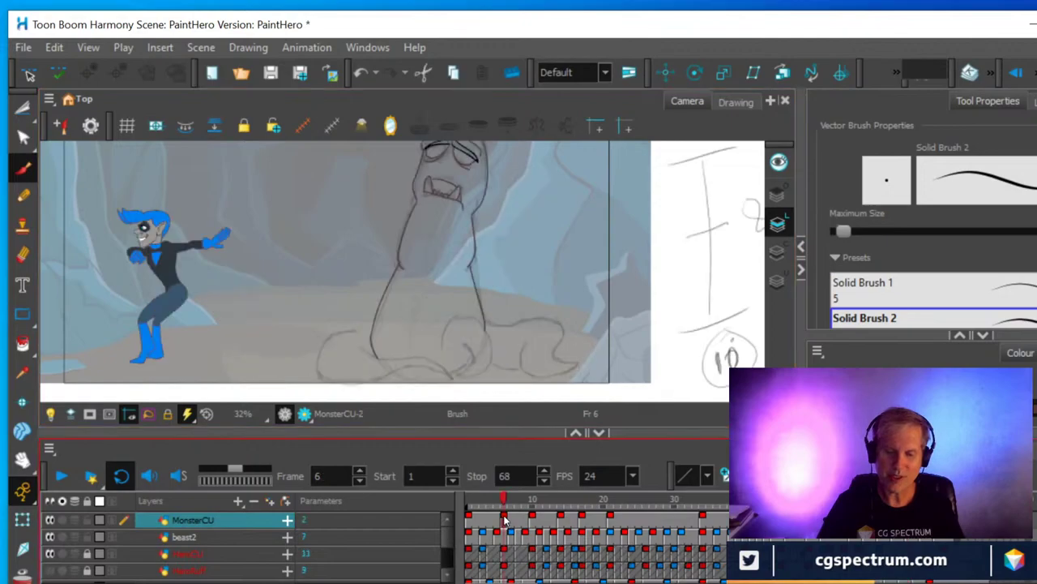
click(532, 520)
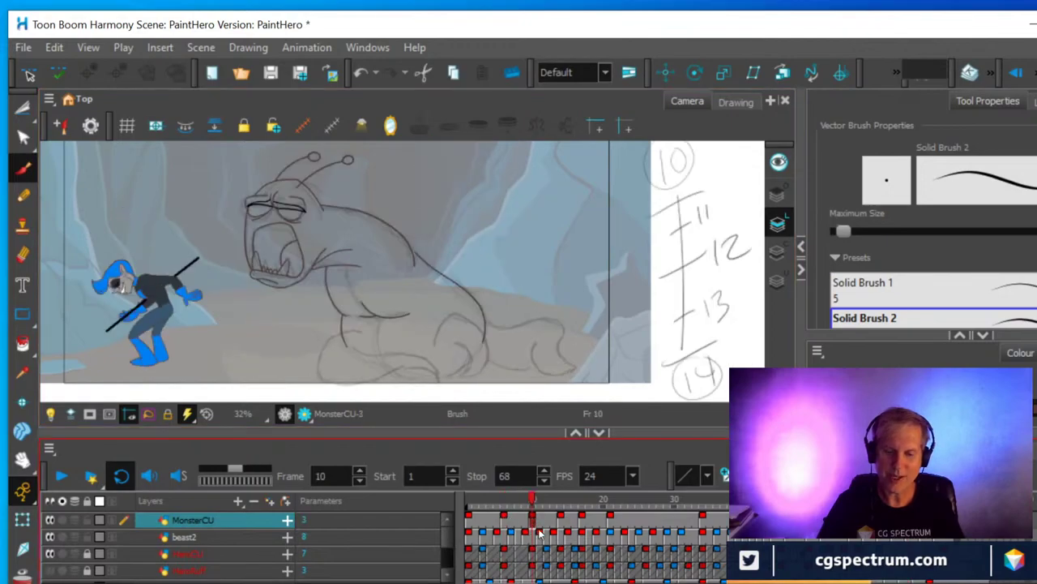
click(560, 522)
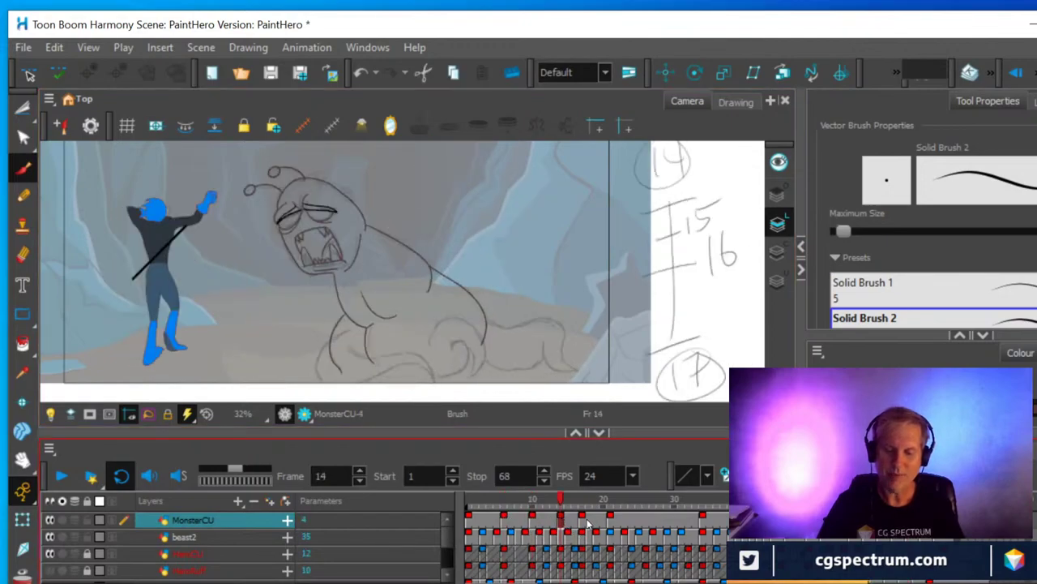
click(583, 521)
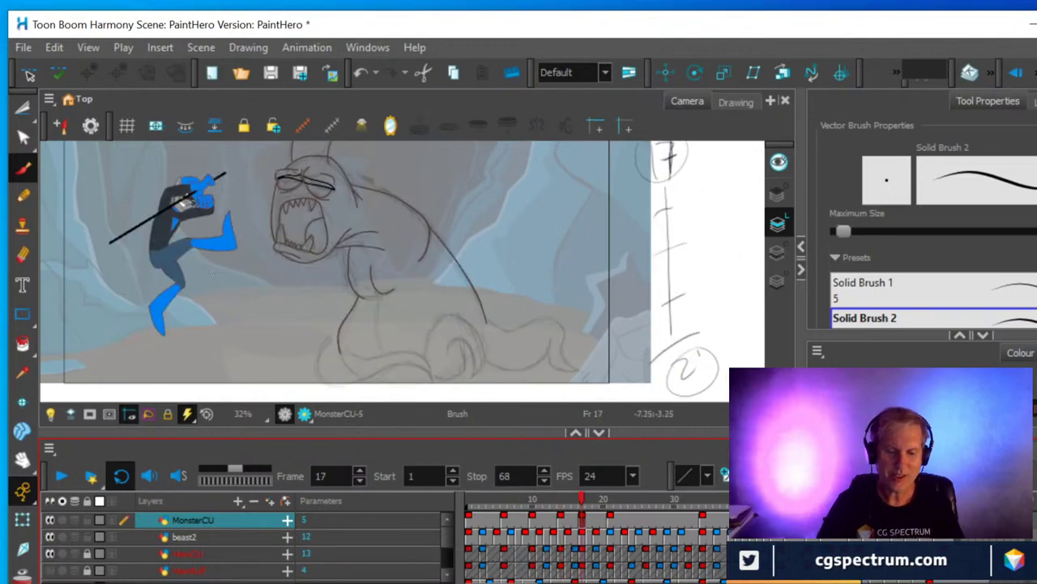
Lasso the monster's head with the Cutter and copy it as a drawing object.
key(space)
drag(497, 247, 503, 322)
click(24, 108)
click(73, 126)
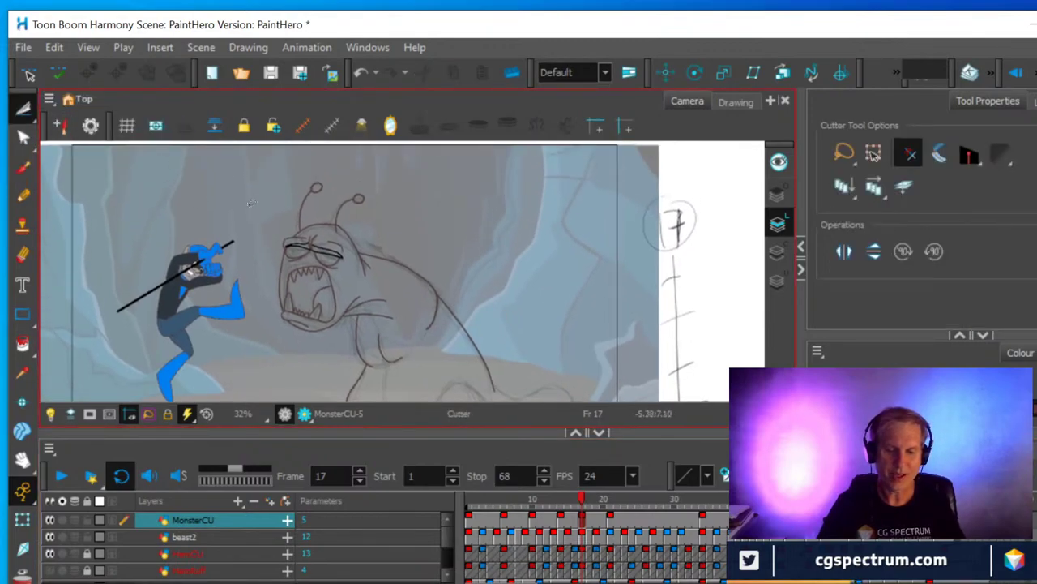
mouse_move(259, 222)
mouse_down()
mouse_move(292, 180)
mouse_move(389, 168)
mouse_move(377, 275)
mouse_move(328, 342)
mouse_move(280, 358)
mouse_move(260, 325)
mouse_move(260, 267)
mouse_up()
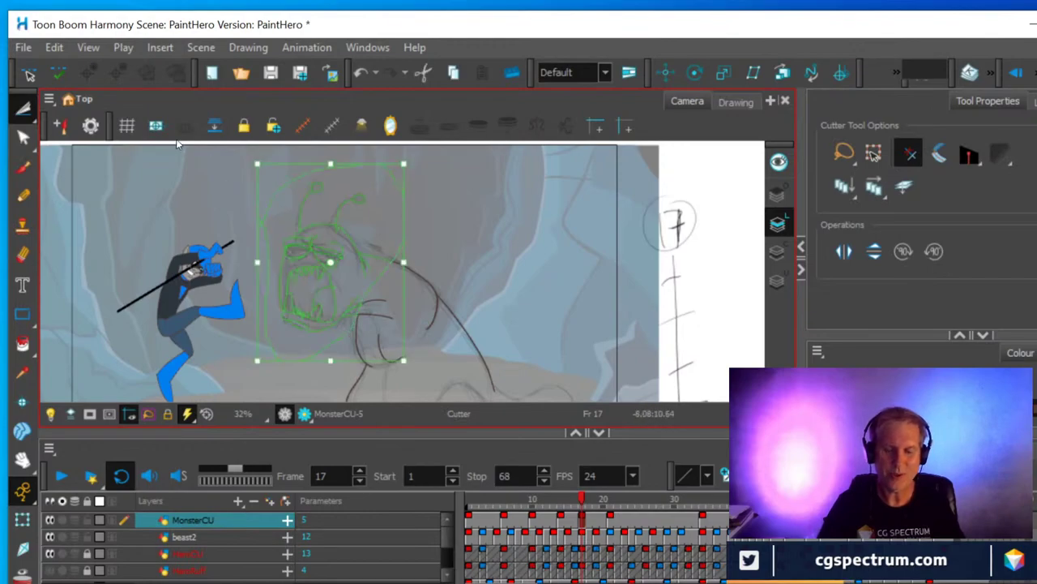
click(54, 47)
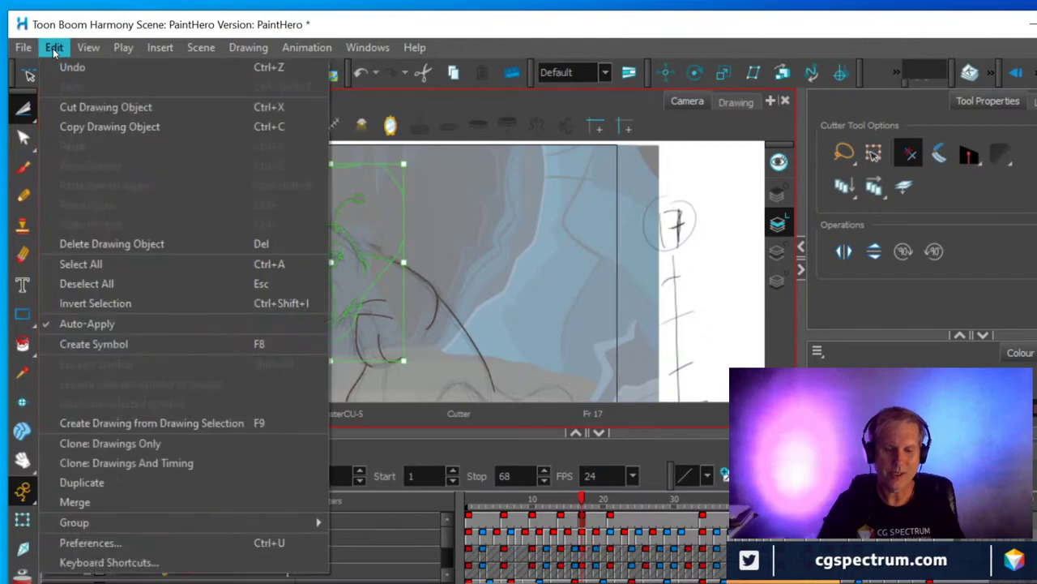
click(69, 126)
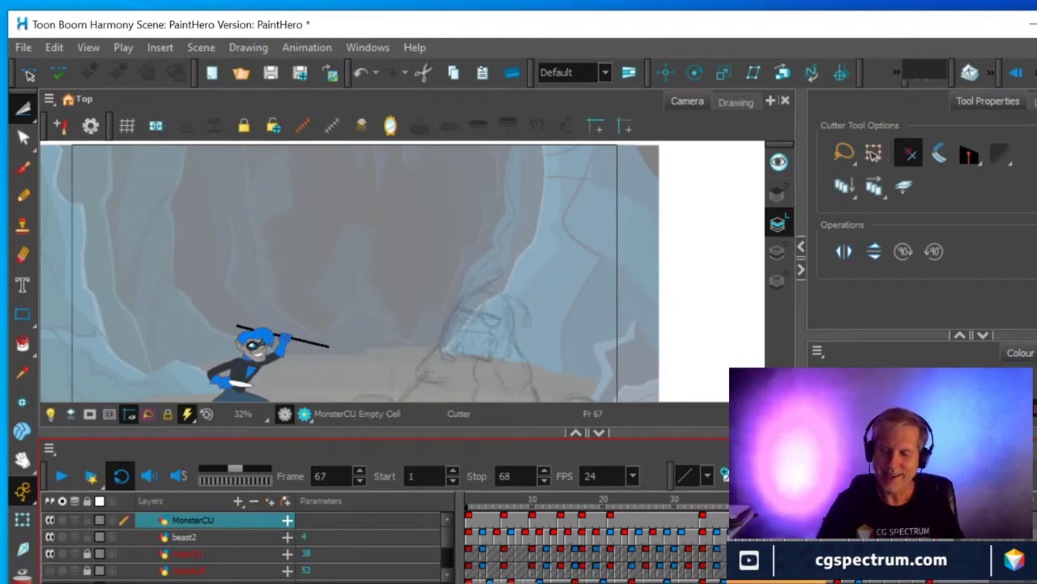
Paste the copied head into frame 63 and move it right over the body sketch.
key(comma)
key(comma)
key(comma)
key(comma)
key(period)
key(period)
key(period)
key(period)
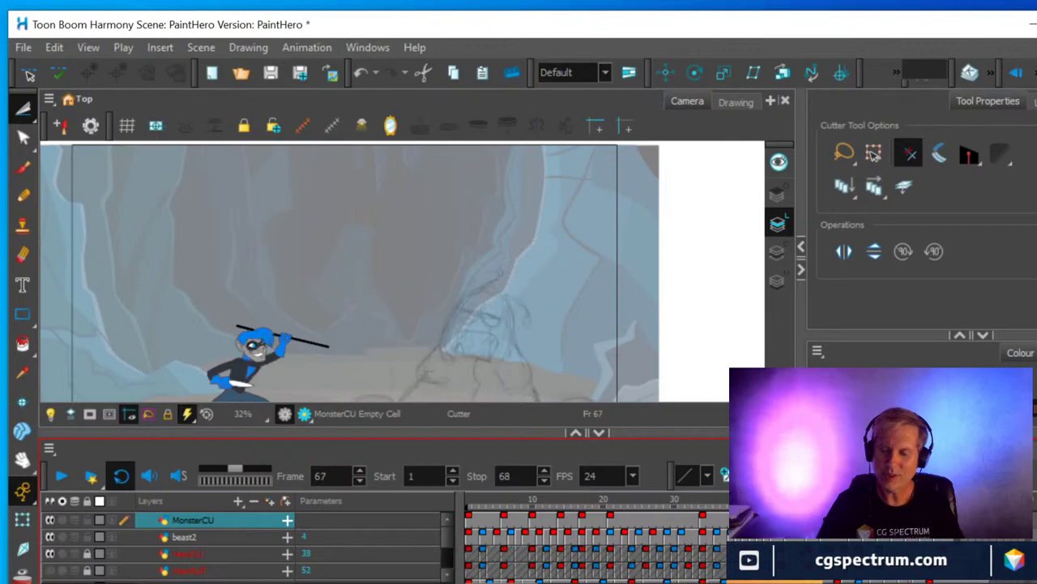
key(comma)
key(comma)
key(comma)
key(comma)
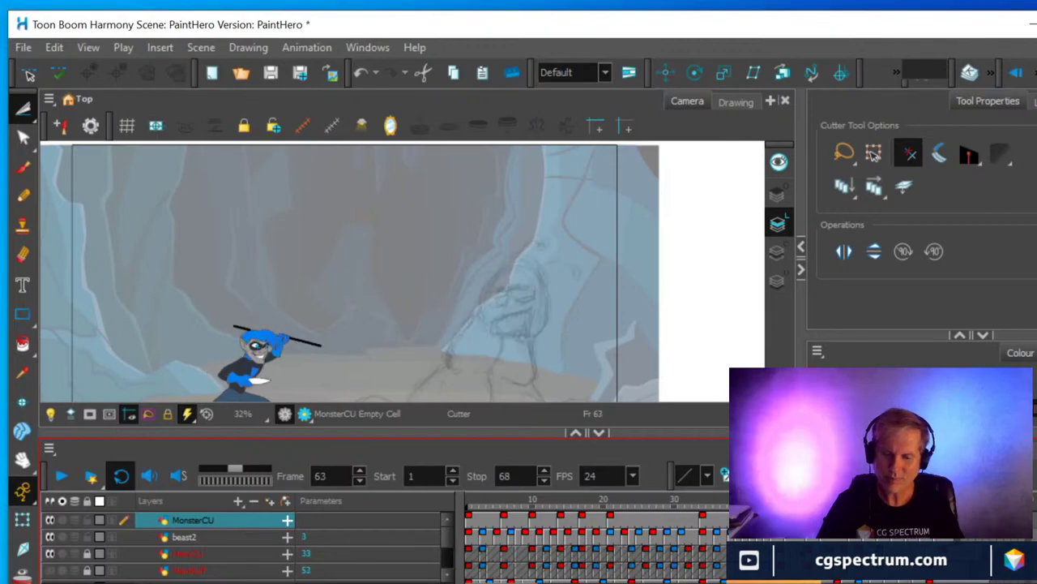
click(53, 48)
click(79, 142)
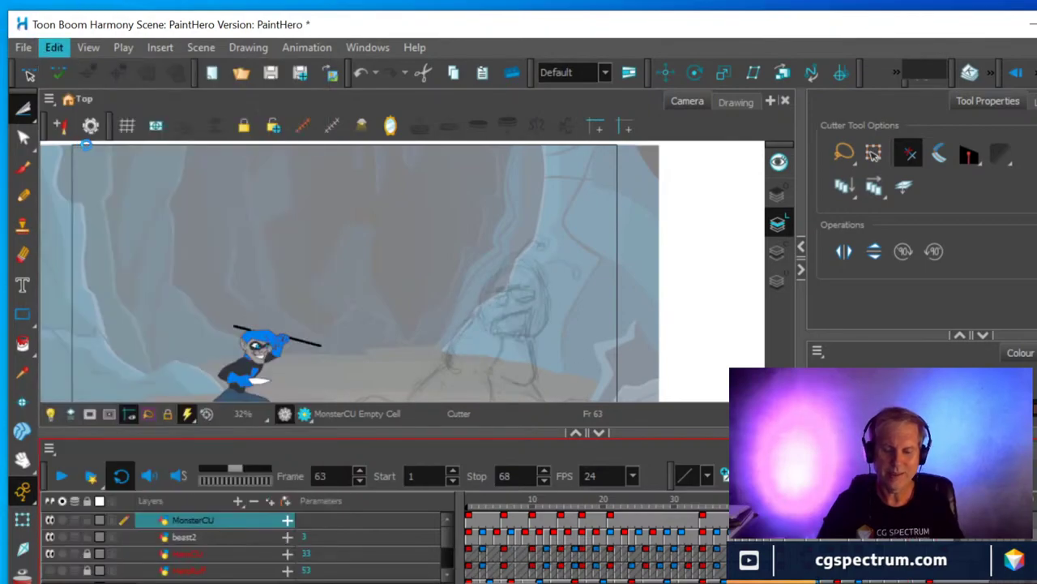
click(333, 290)
mouse_move(333, 291)
mouse_down()
mouse_move(532, 306)
mouse_move(528, 314)
mouse_up()
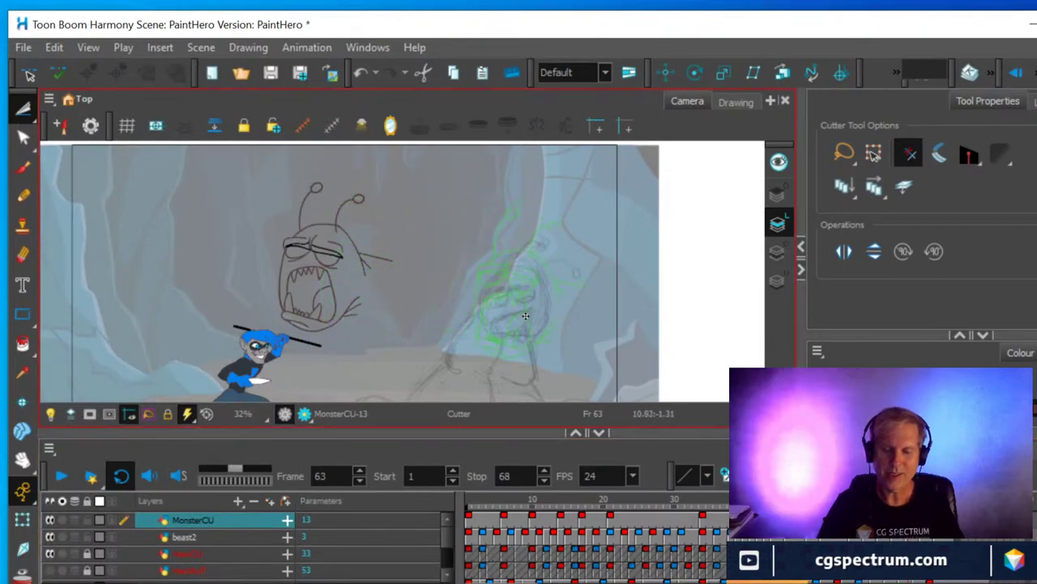
Try flipping the pasted head horizontally, then undo the flip.
scroll(539, 304, up, 2)
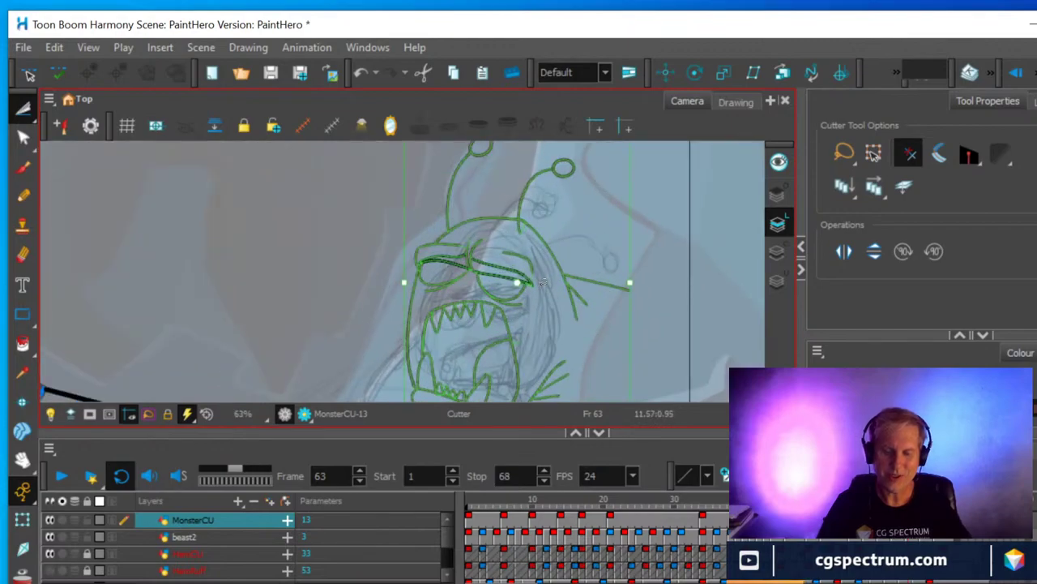
scroll(539, 292, down, 1)
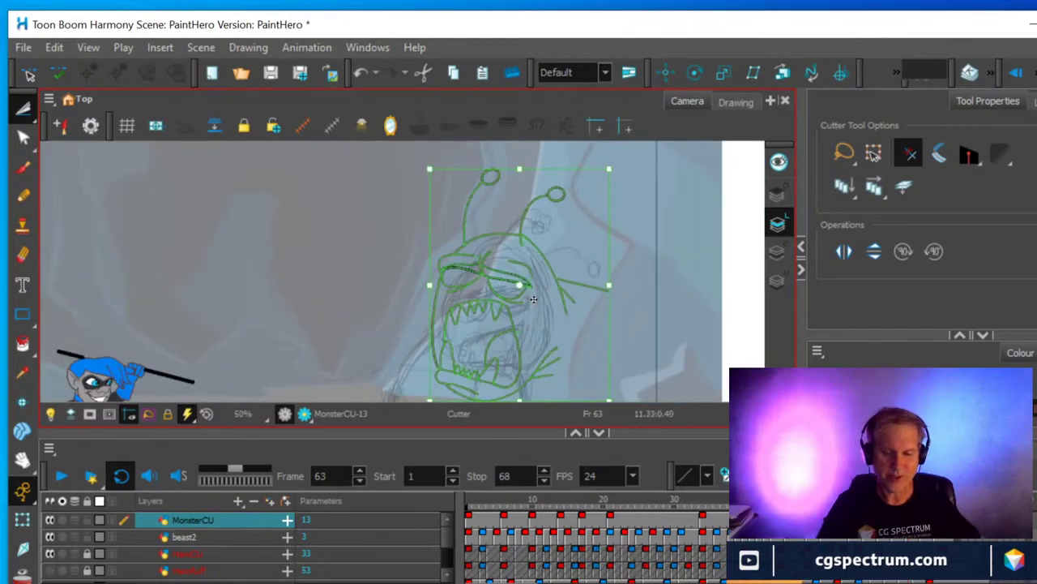
scroll(541, 318, down, 1)
drag(537, 324, 500, 287)
key(ctrl+a)
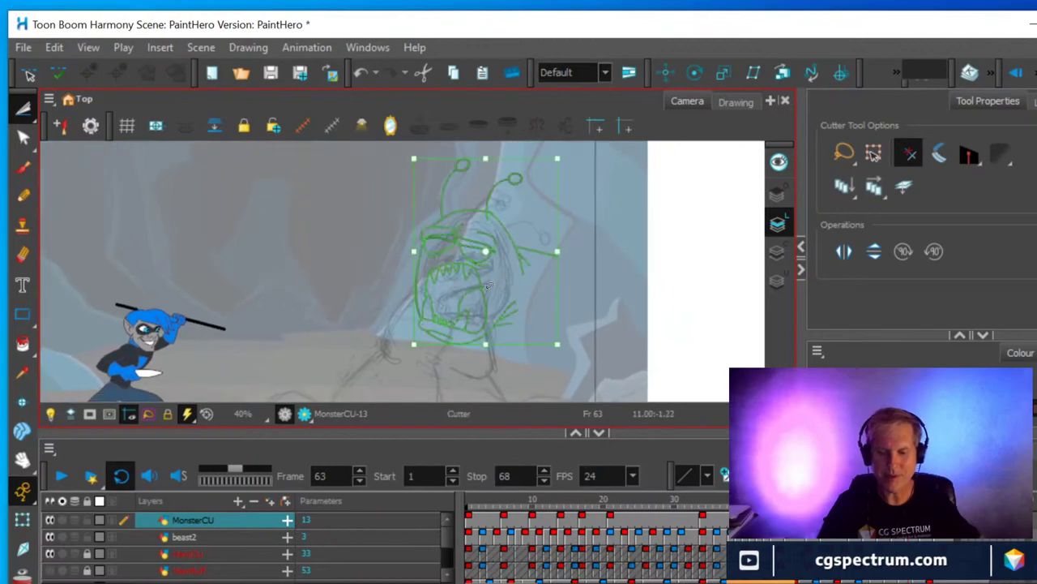
drag(416, 252, 690, 262)
key(Escape)
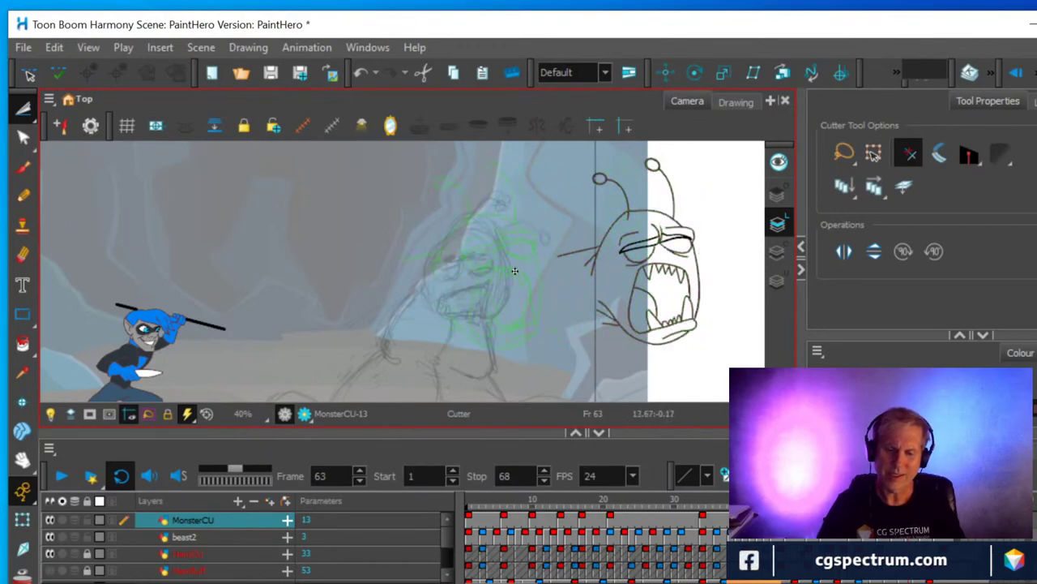
key(ctrl+z)
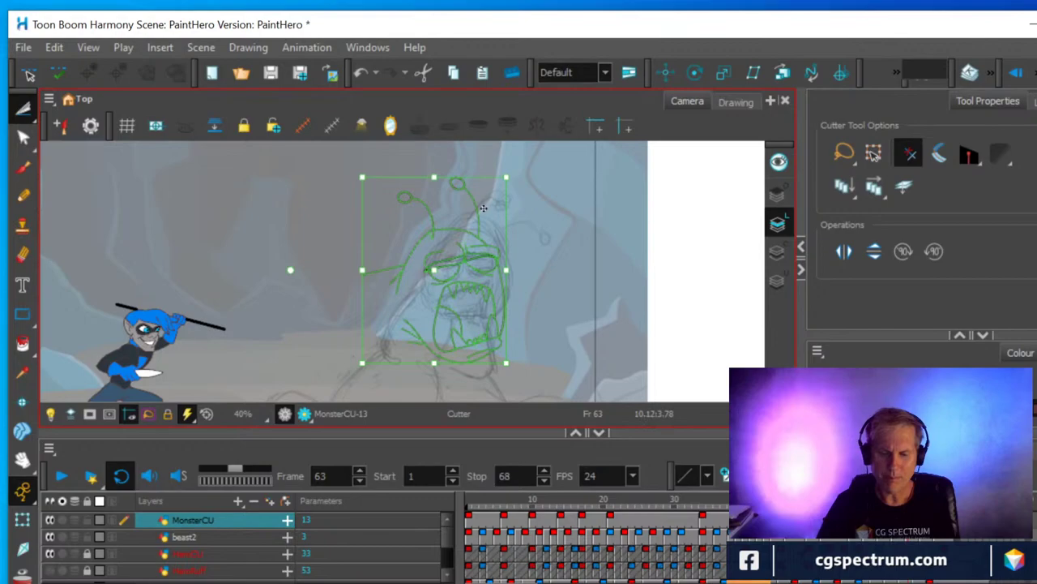
Zoom in to check the pasted head on frame 63, deselect it and select the Eraser.
scroll(497, 293, up, 1)
scroll(497, 294, up, 3)
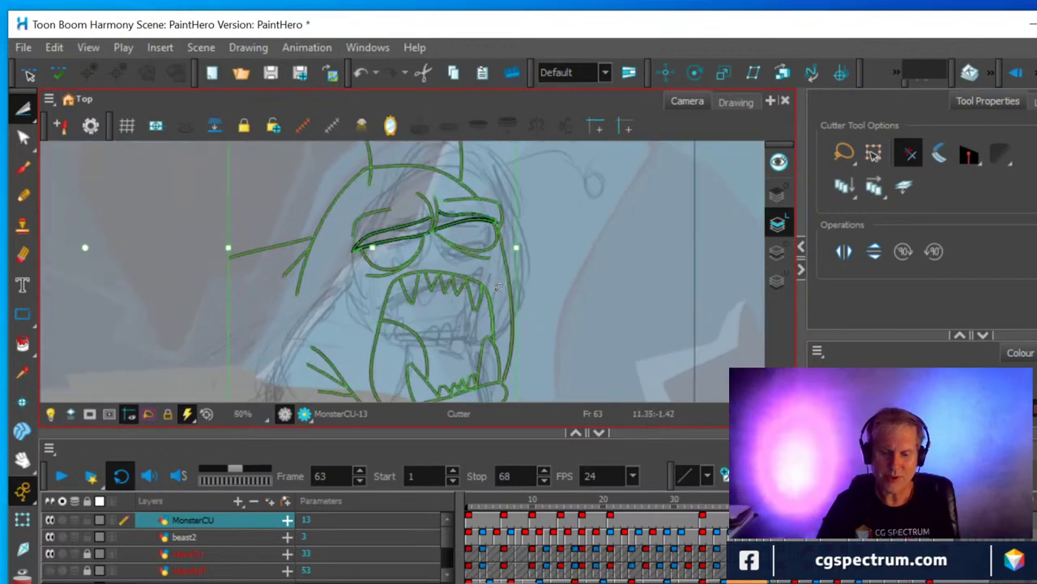
scroll(498, 285, down, 2)
scroll(497, 285, down, 2)
scroll(497, 285, up, 2)
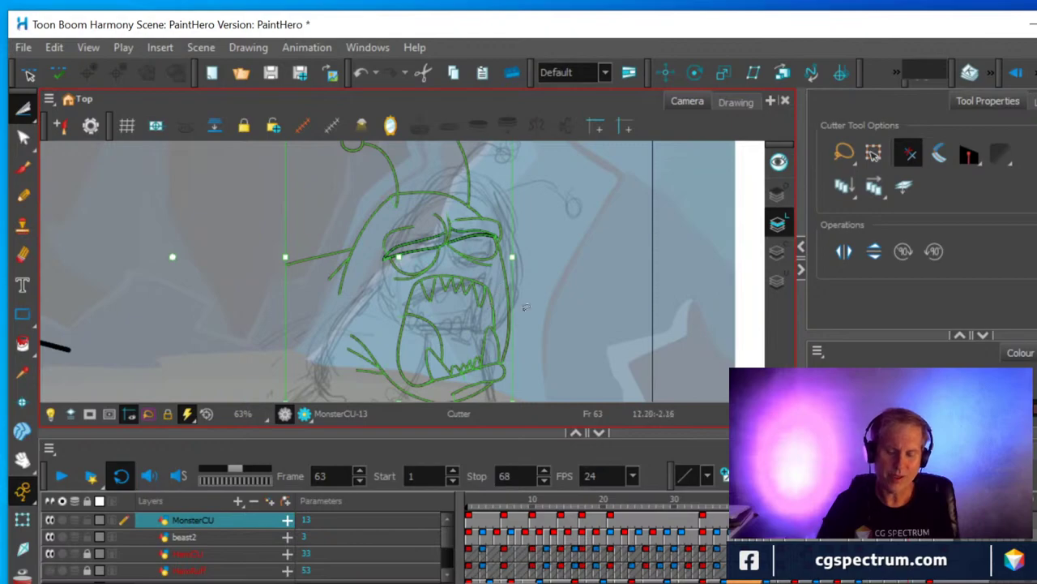
scroll(533, 303, down, 1)
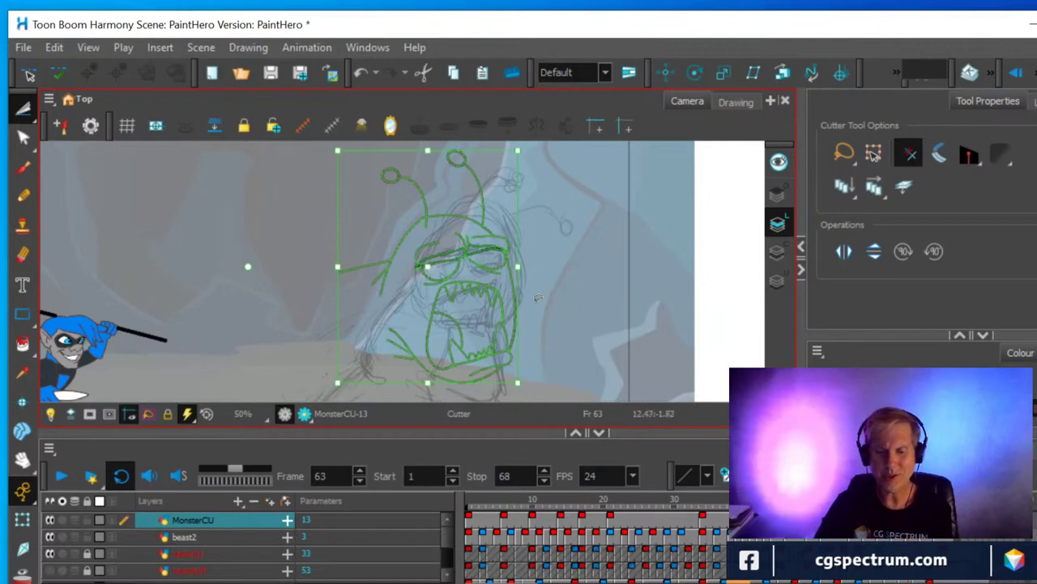
key(Escape)
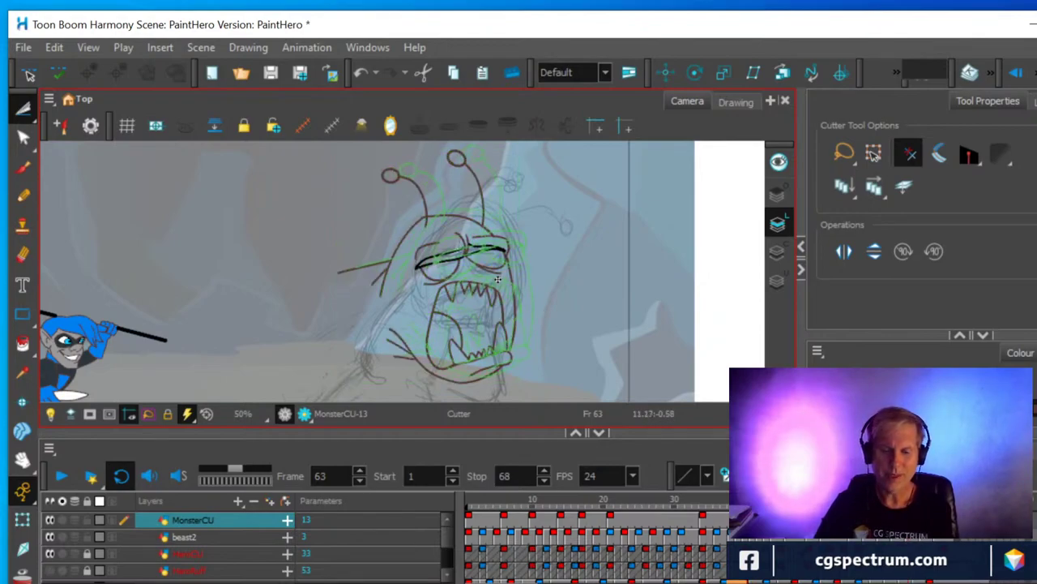
key(ctrl+z)
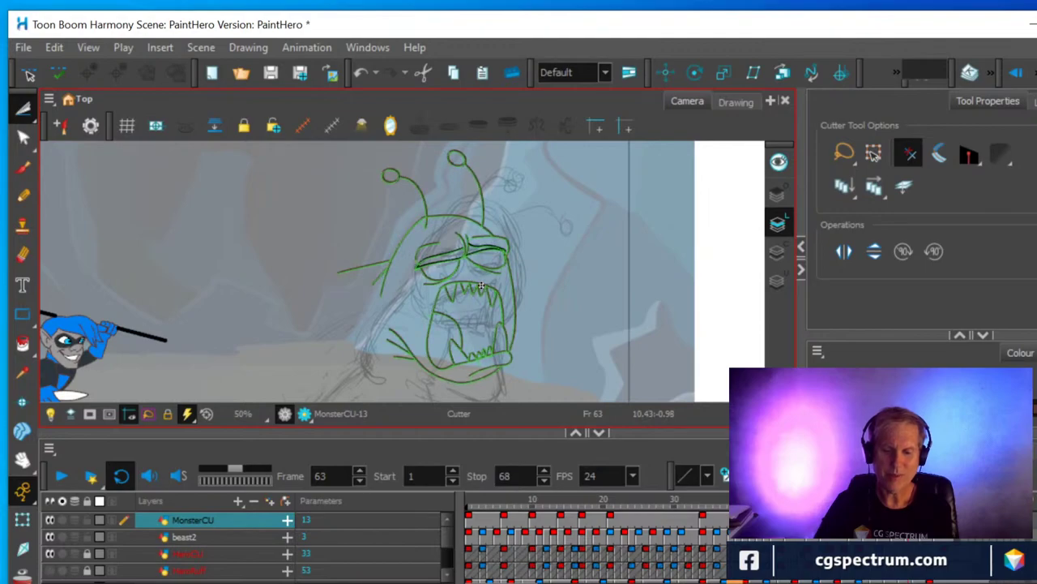
key(Escape)
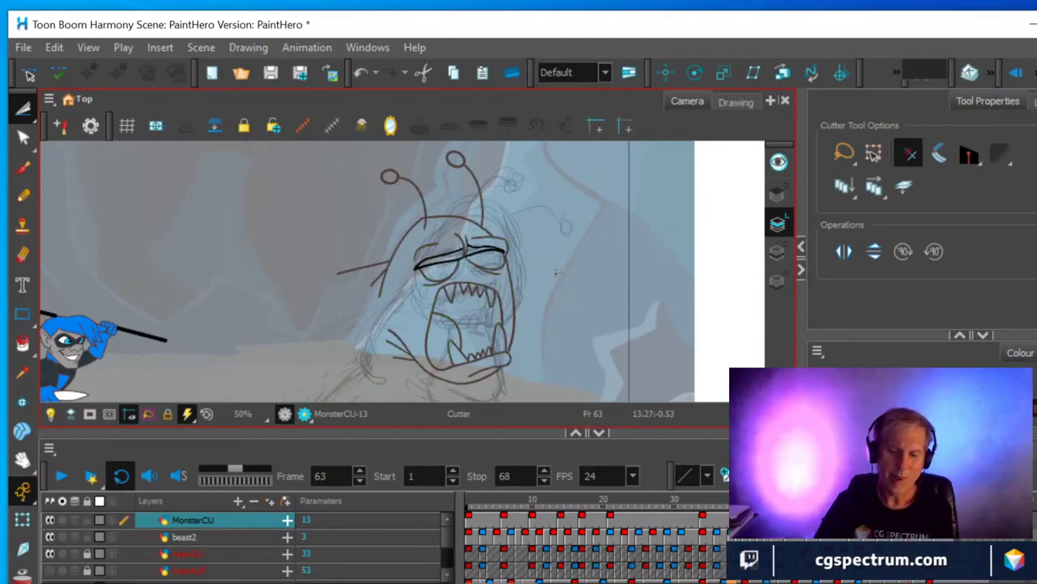
click(23, 256)
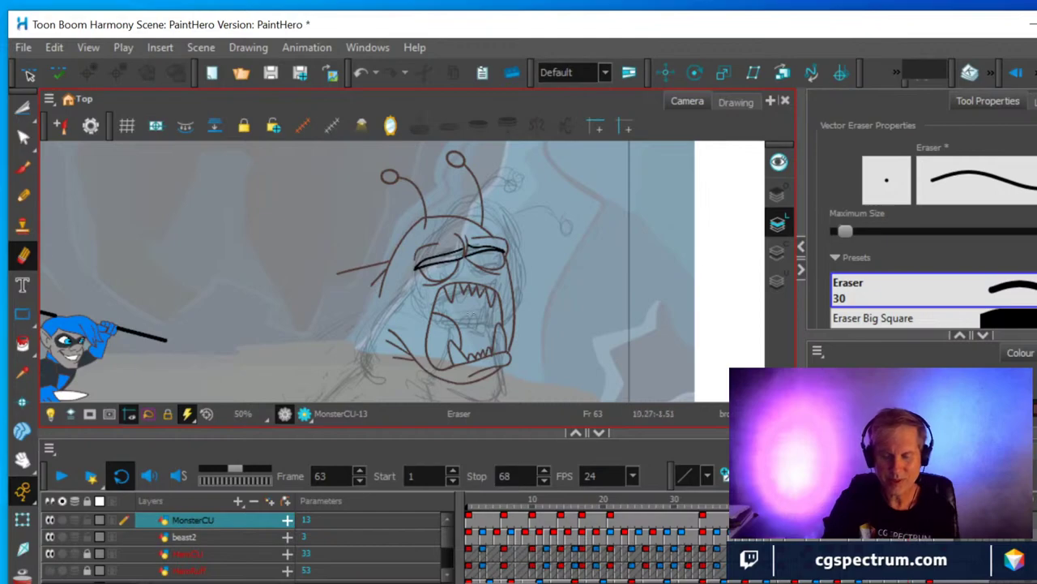
Erase stray sketch lines around the monster's mouth.
mouse_move(435, 312)
mouse_down()
mouse_move(464, 344)
mouse_move(462, 308)
mouse_up()
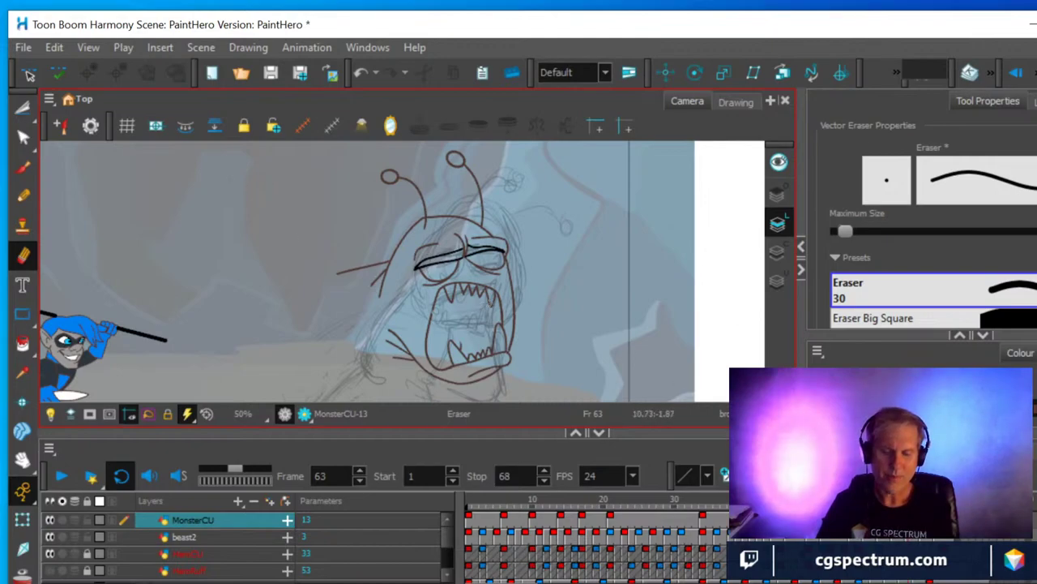
click(25, 110)
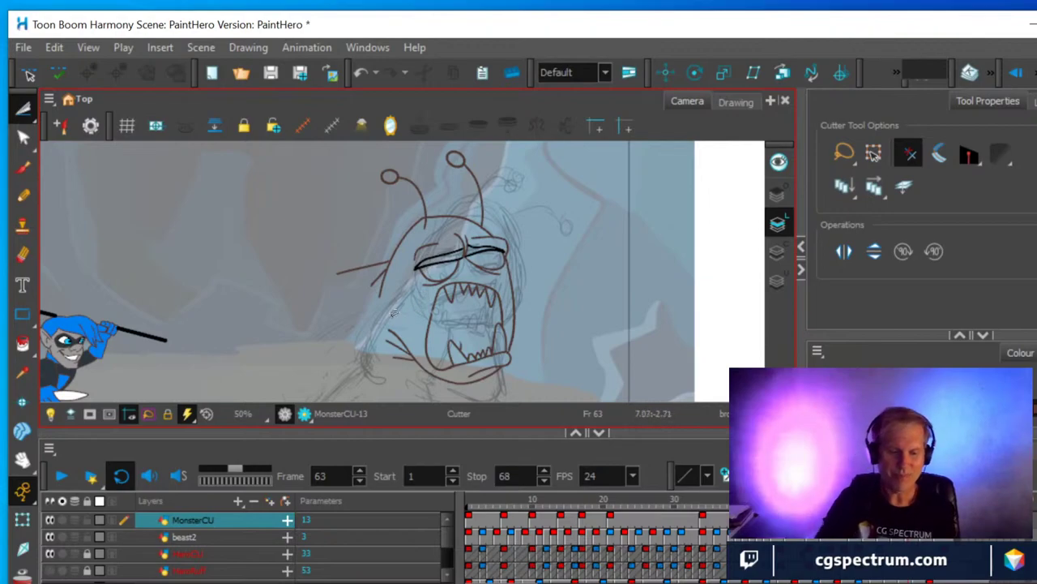
click(24, 255)
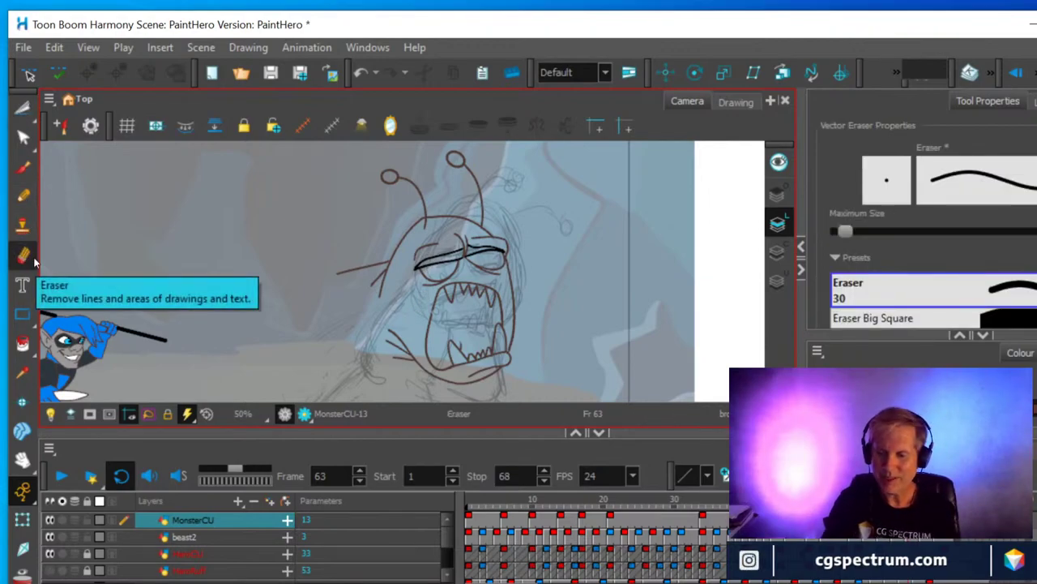
Raise the eraser's Maximum Size slightly and lasso the lower jaw strokes with the Cutter.
click(847, 233)
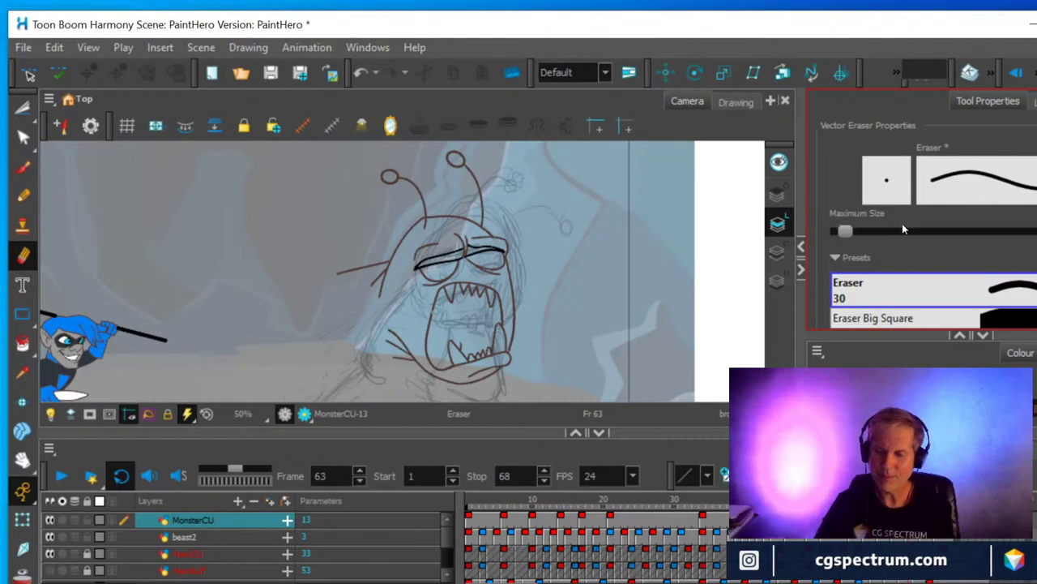
drag(846, 230, 852, 231)
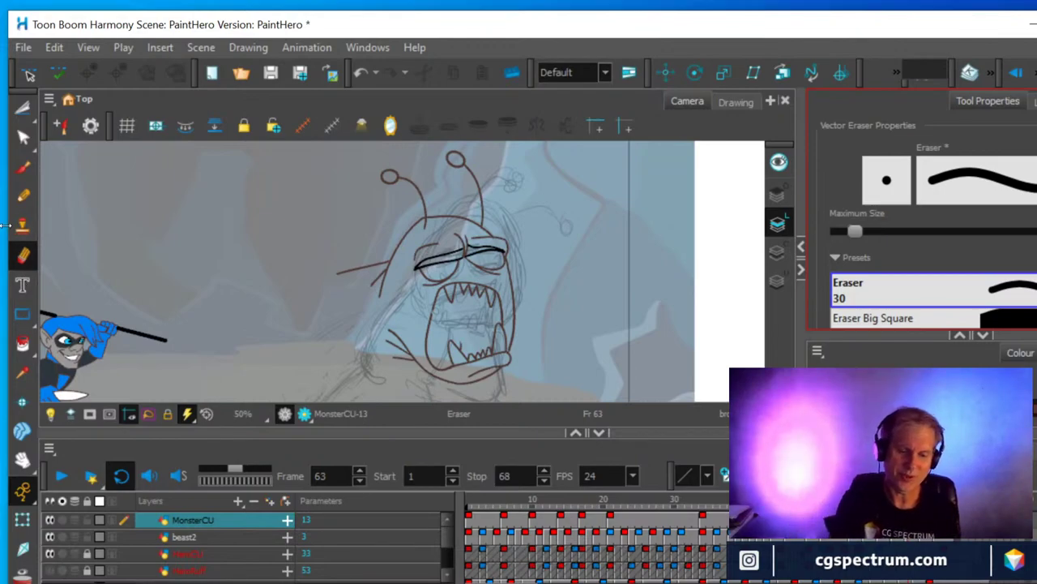
click(23, 109)
mouse_move(368, 360)
mouse_down()
mouse_move(383, 312)
mouse_move(512, 303)
mouse_move(545, 312)
mouse_move(538, 358)
mouse_move(483, 391)
mouse_move(410, 385)
mouse_move(365, 356)
mouse_up()
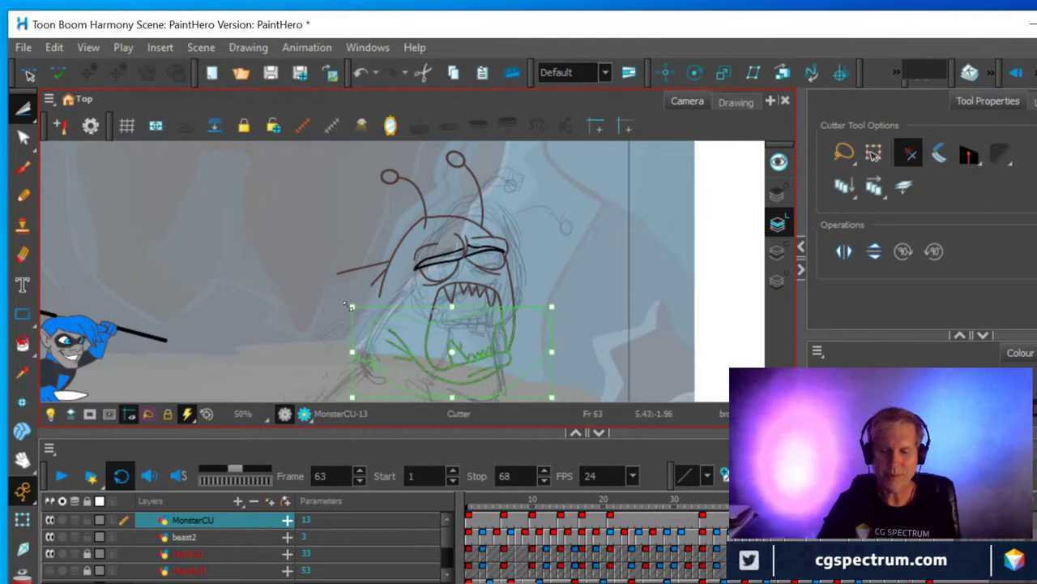
Shrink the green jaw strokes to sit tighter in the face, undoing a trial delete to keep them.
drag(347, 294, 376, 256)
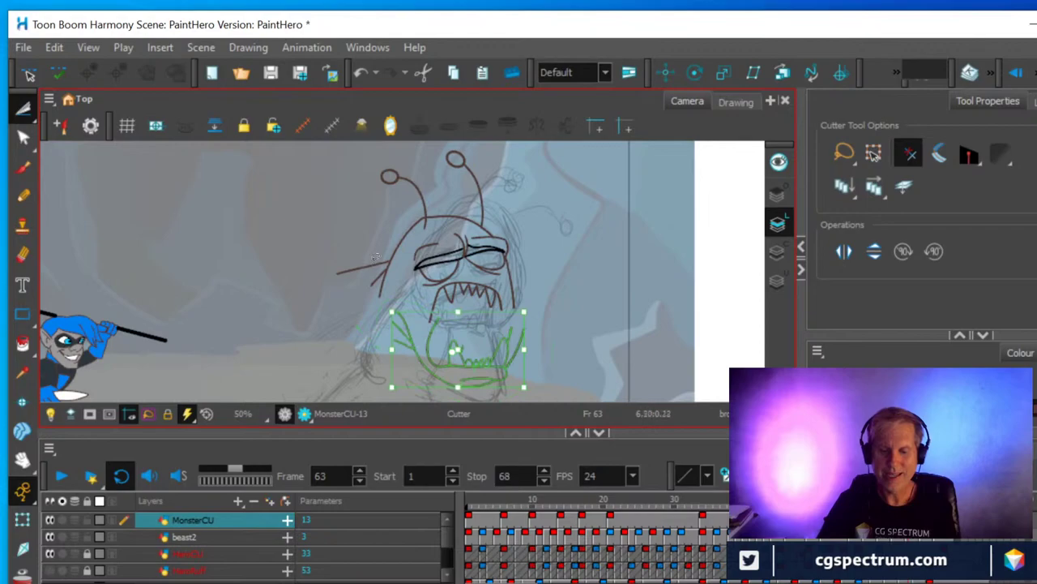
click(383, 300)
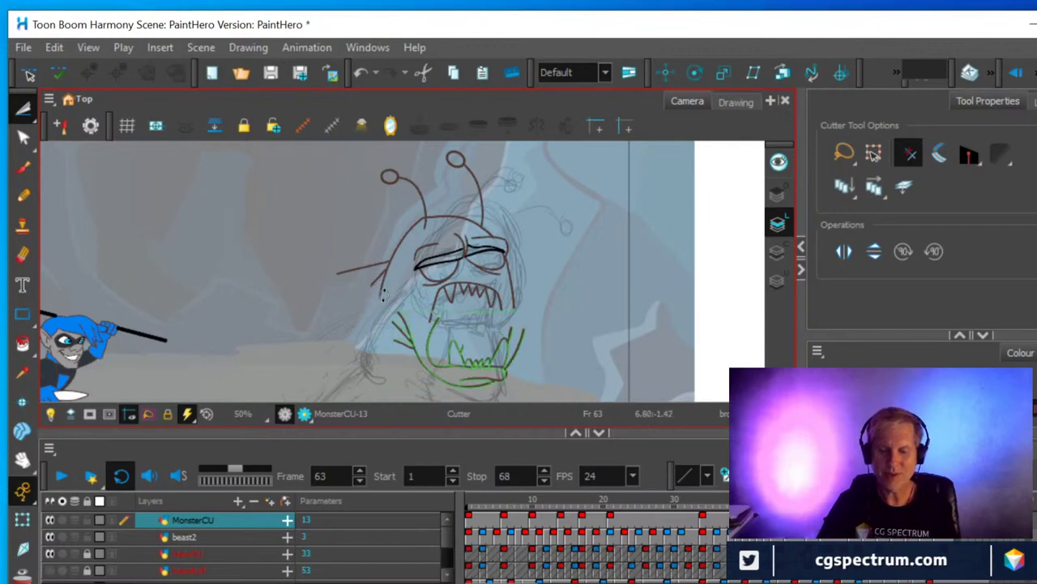
click(384, 304)
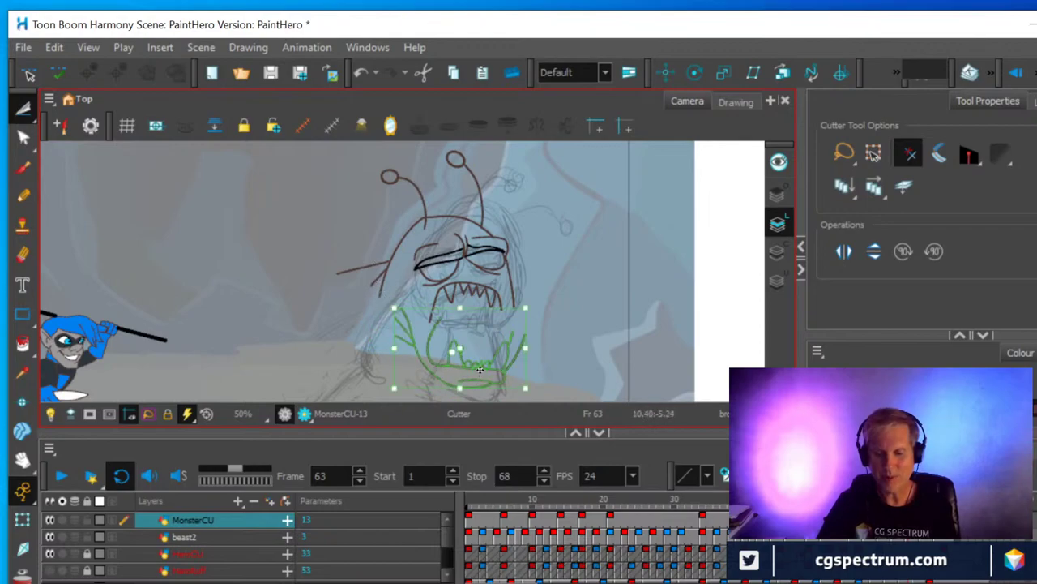
key(Delete)
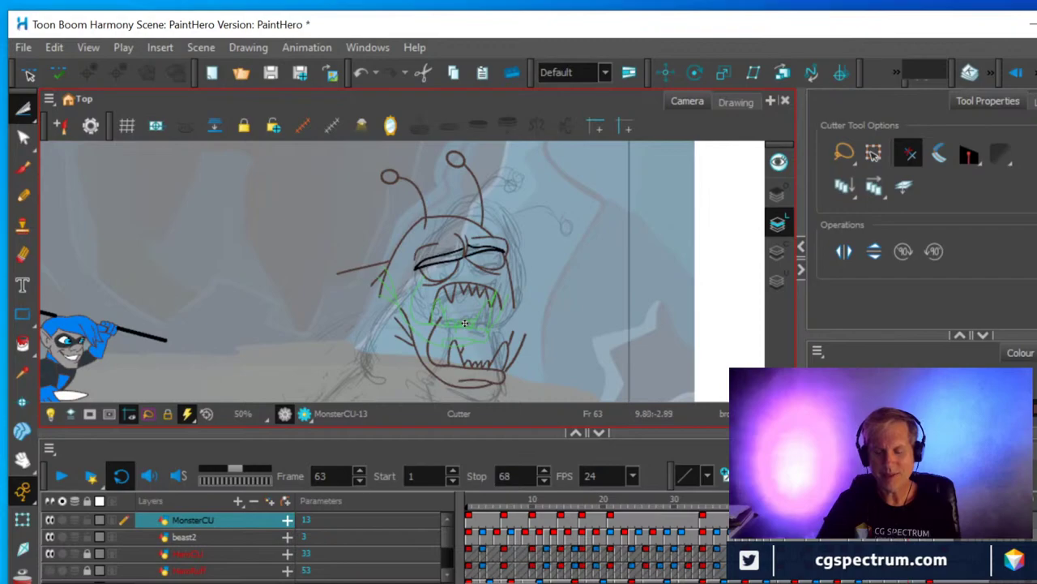
key(ctrl+z)
scroll(517, 312, up, 3)
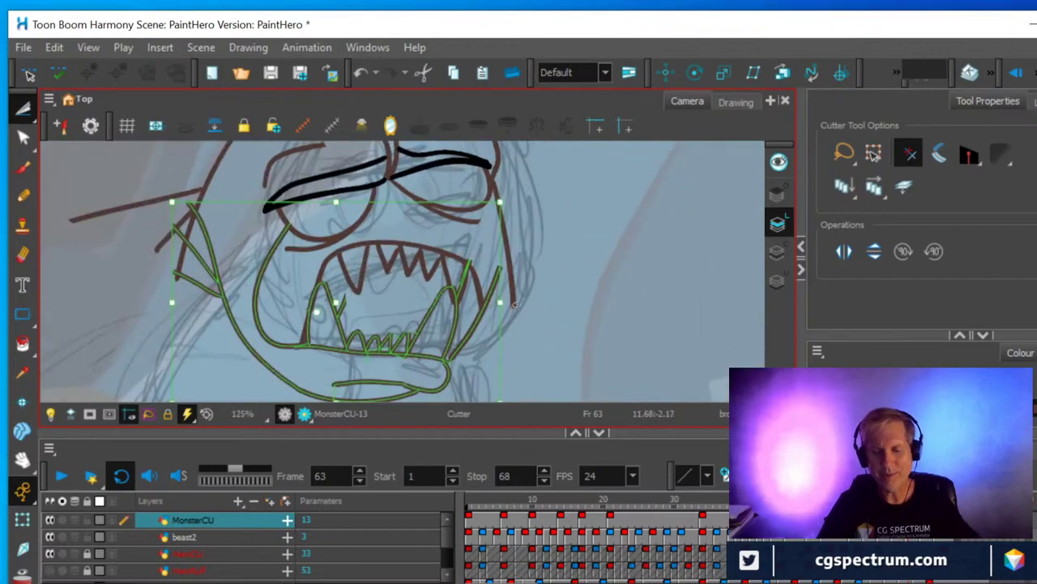
Cut away two stray stroke bits on the monster's left cheek with the Cutter.
drag(550, 317, 682, 273)
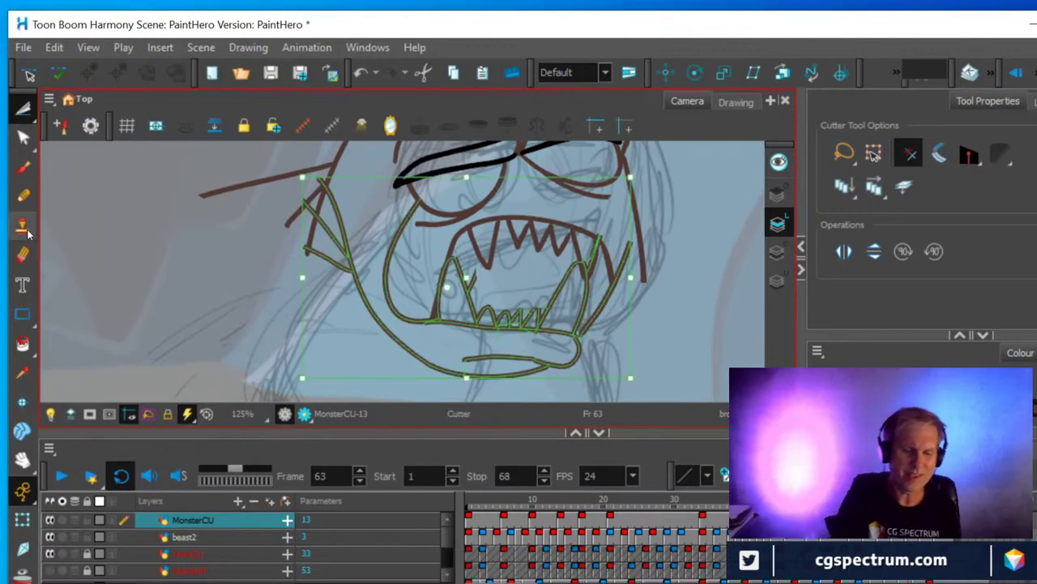
click(24, 255)
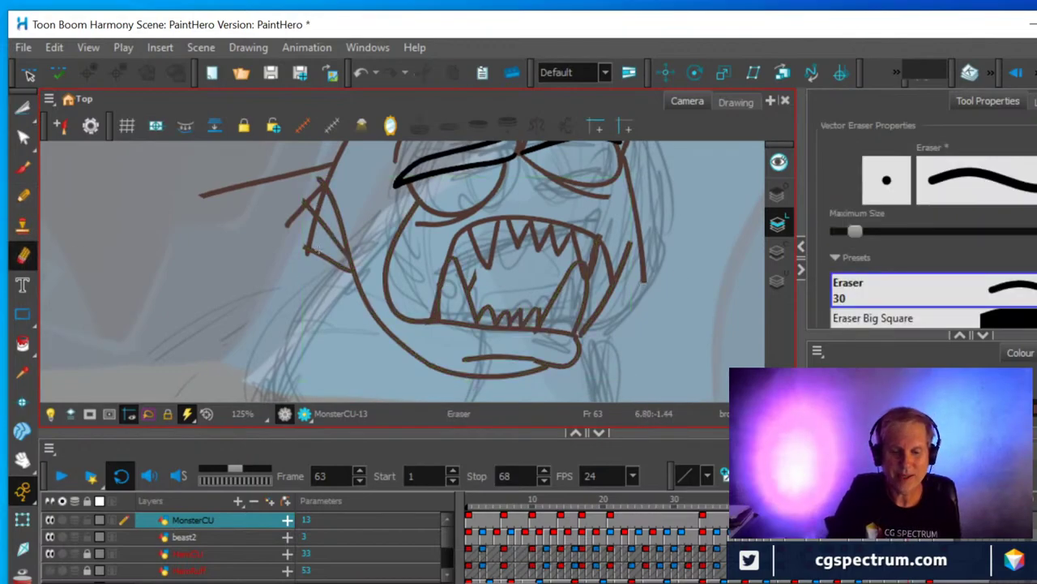
click(23, 108)
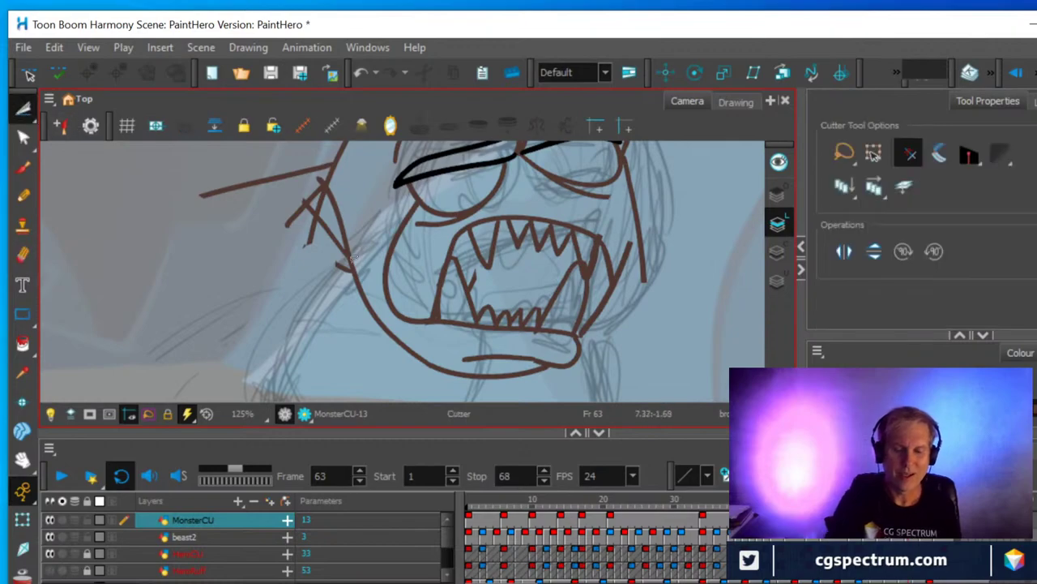
drag(330, 252, 360, 284)
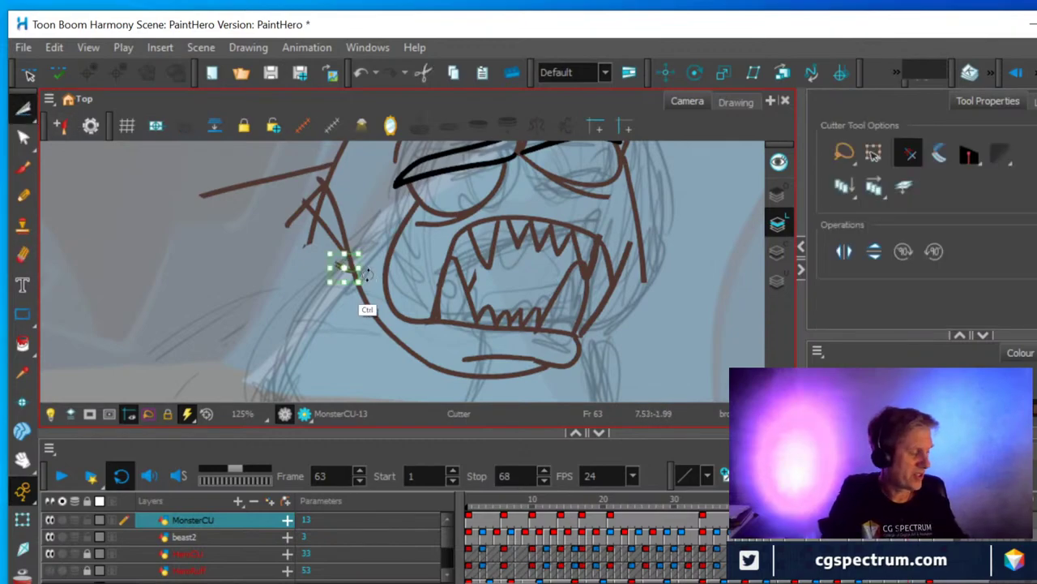
key(ctrl+x)
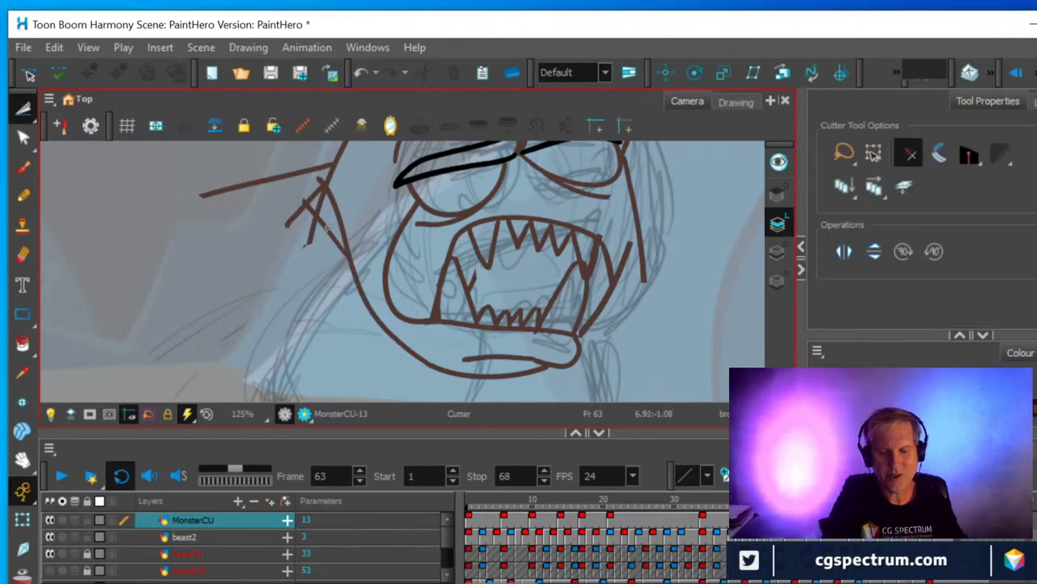
mouse_move(301, 191)
mouse_down()
mouse_move(333, 217)
mouse_move(322, 264)
mouse_up()
key(ctrl+x)
key(ctrl+x)
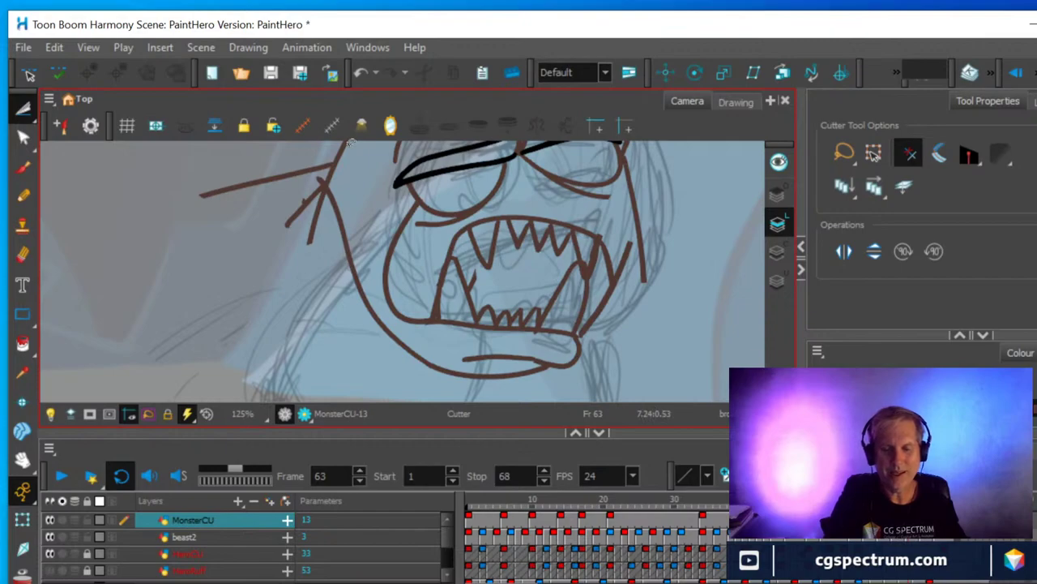
Erase the doubled left head outline and the short stray stroke beside it.
click(25, 256)
drag(324, 195, 357, 300)
mouse_move(312, 227)
mouse_down()
mouse_move(301, 204)
mouse_move(282, 212)
mouse_up()
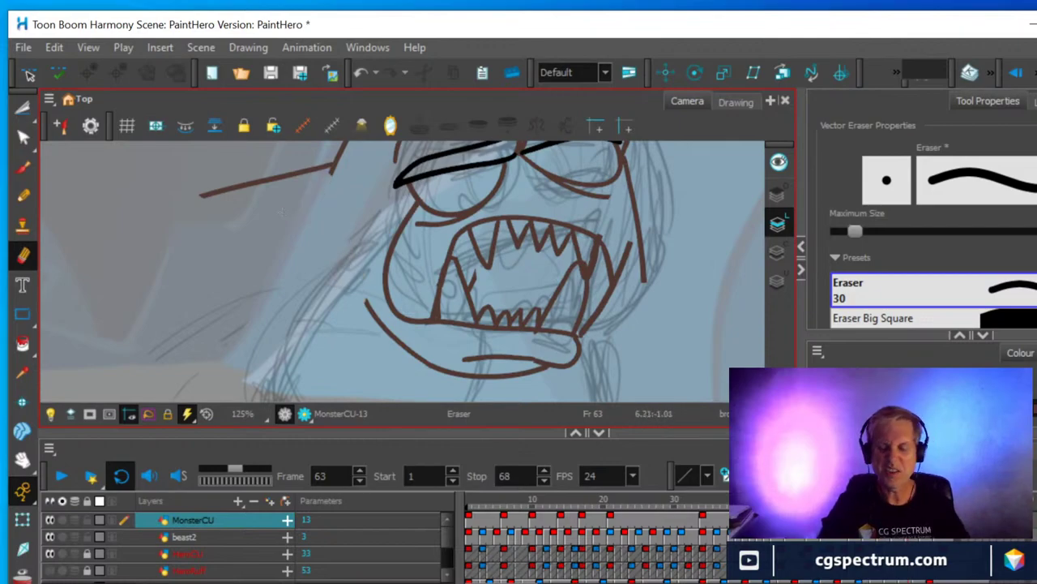
Remove the stray stroke bit below the monster's left eye.
scroll(280, 212, down, 2)
drag(410, 247, 395, 312)
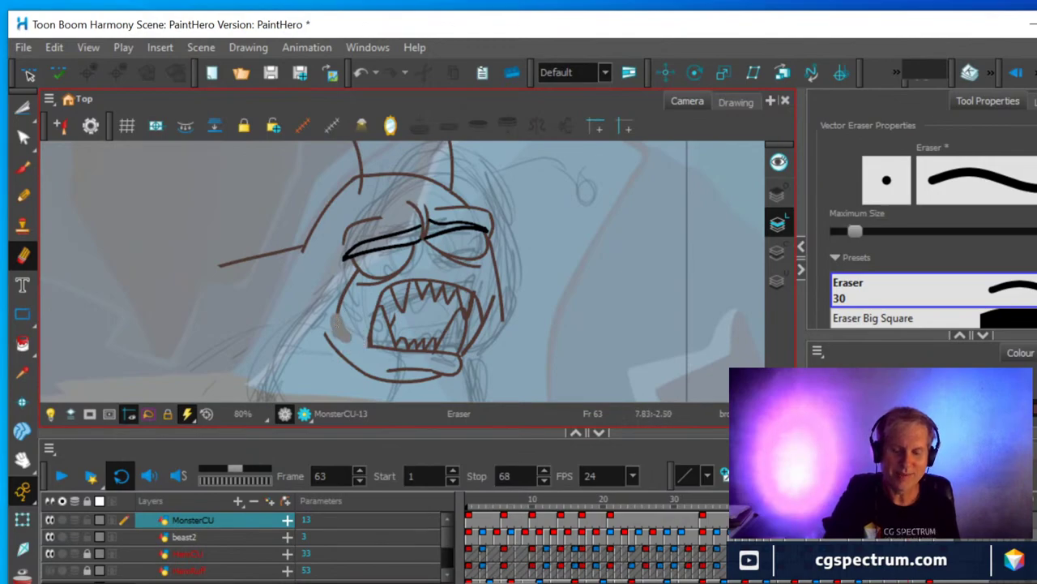
key(alt+t)
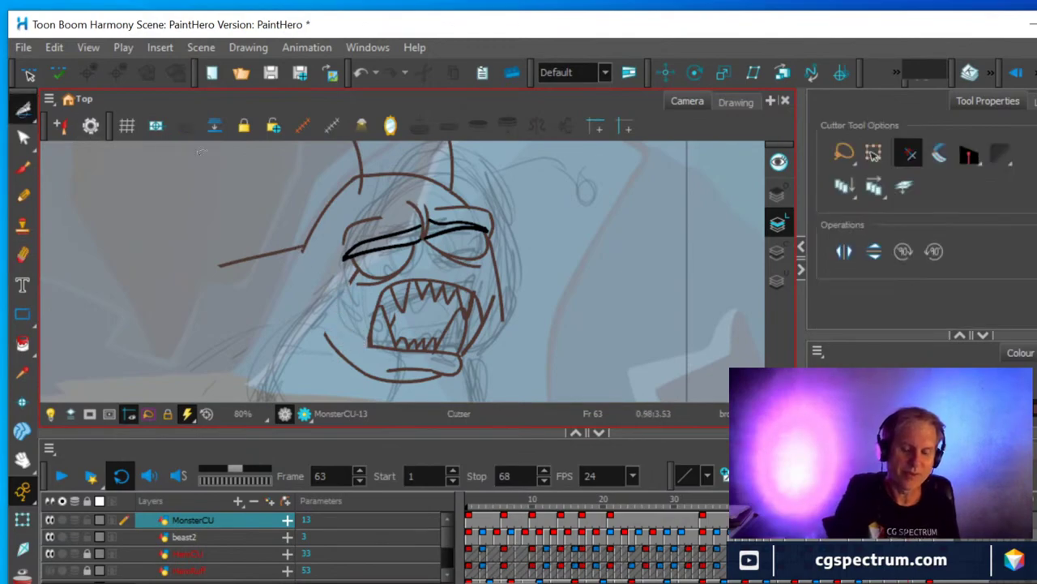
click(353, 276)
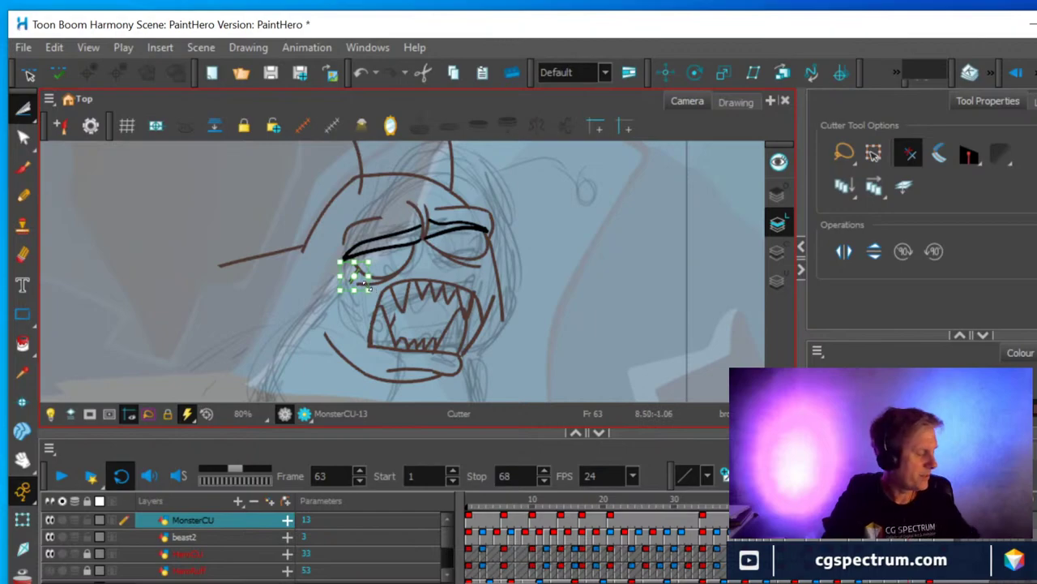
key(ctrl+c)
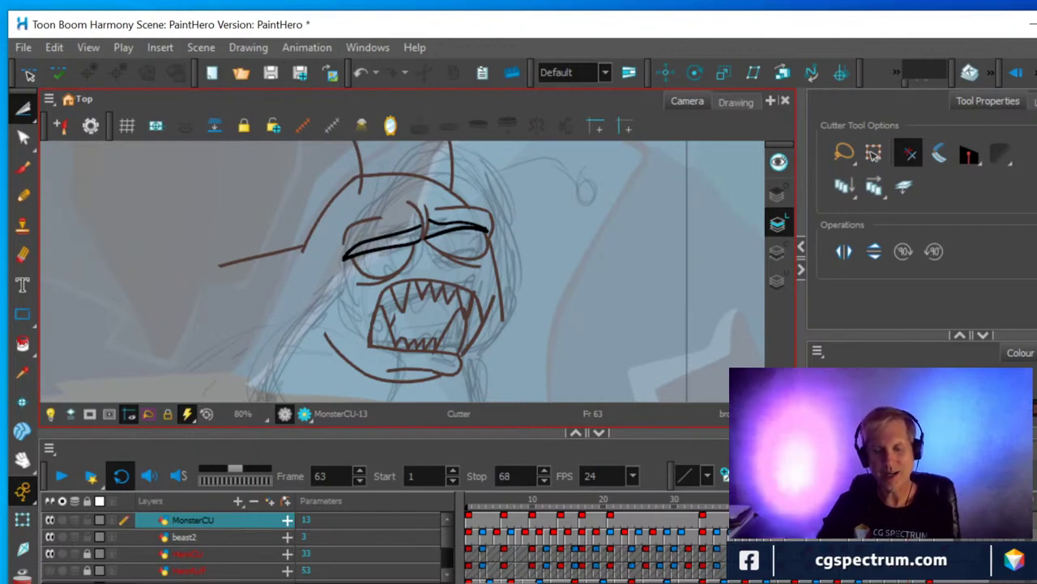
Delete part of the long stroke left of the monster's face.
click(22, 108)
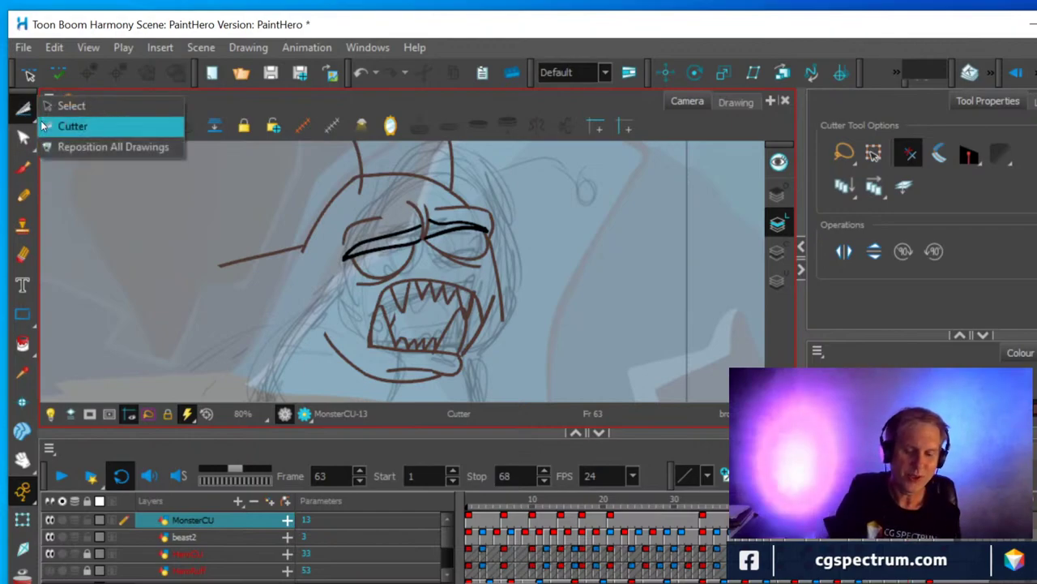
click(278, 256)
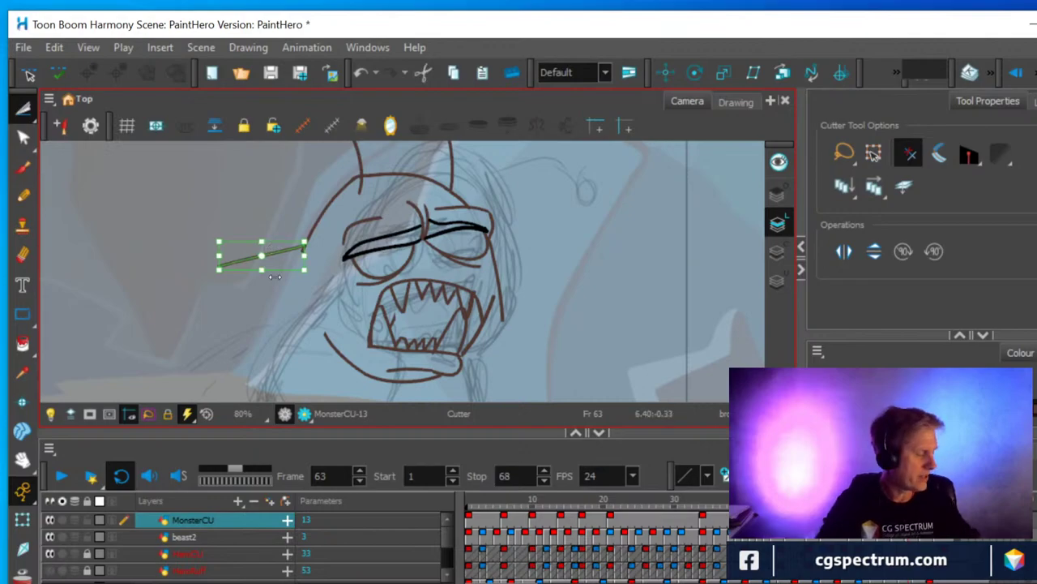
key(Delete)
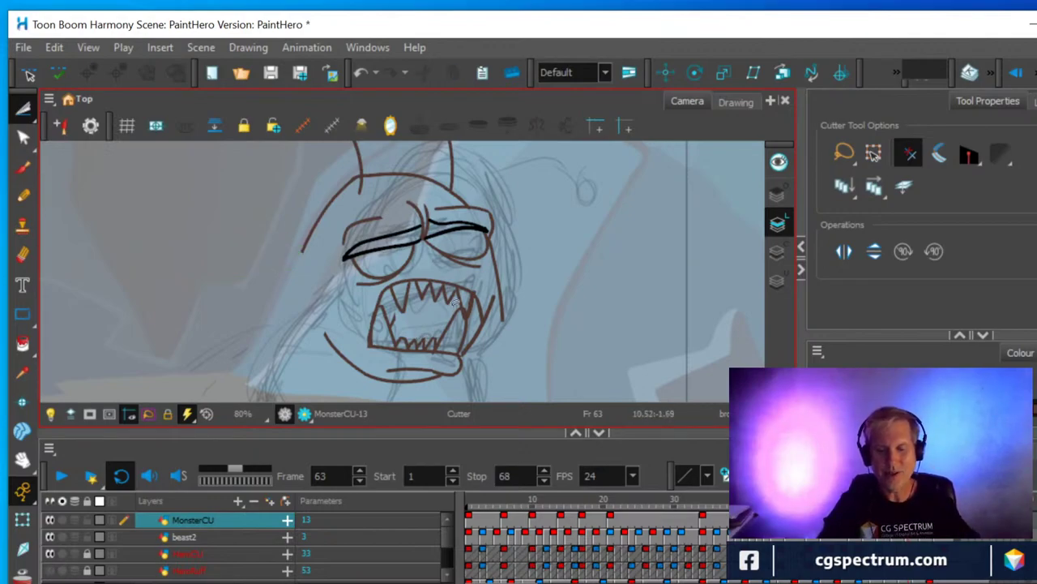
scroll(453, 303, down, 2)
scroll(480, 236, up, 1)
drag(489, 234, 440, 239)
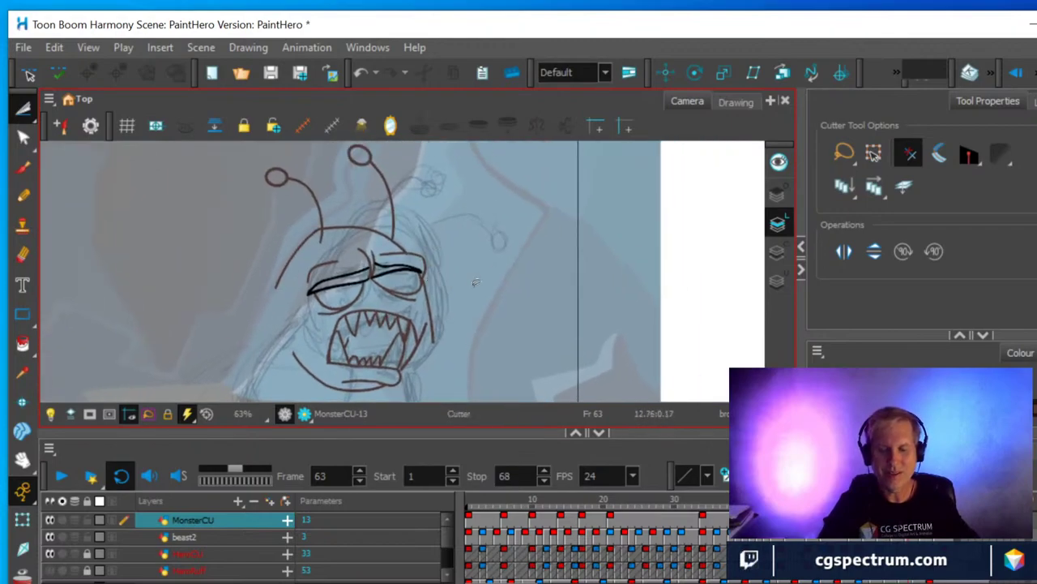
scroll(475, 282, up, 1)
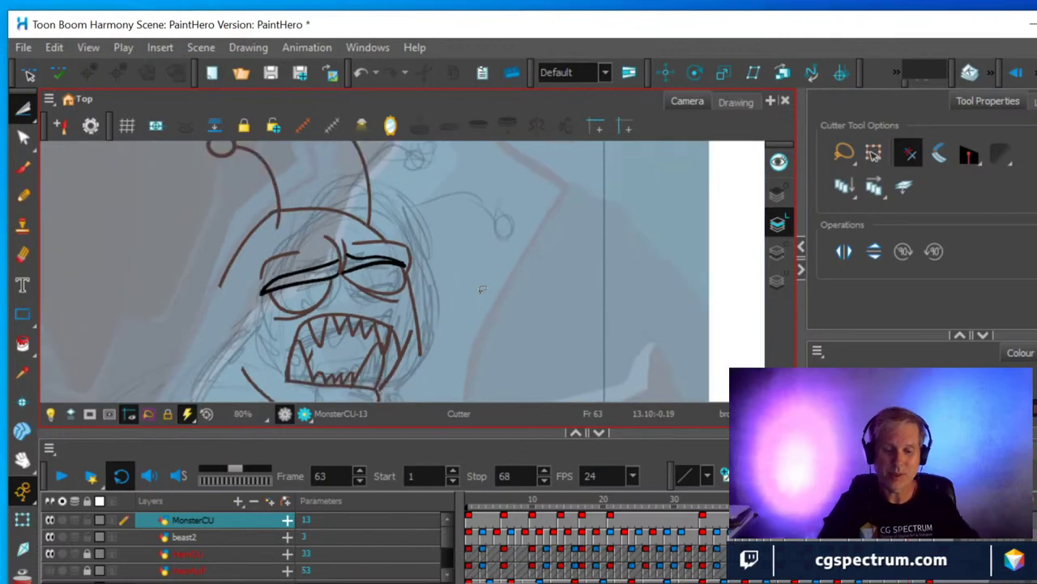
Delete a piece of the face's right edge and two small stray strokes beside the head.
click(23, 107)
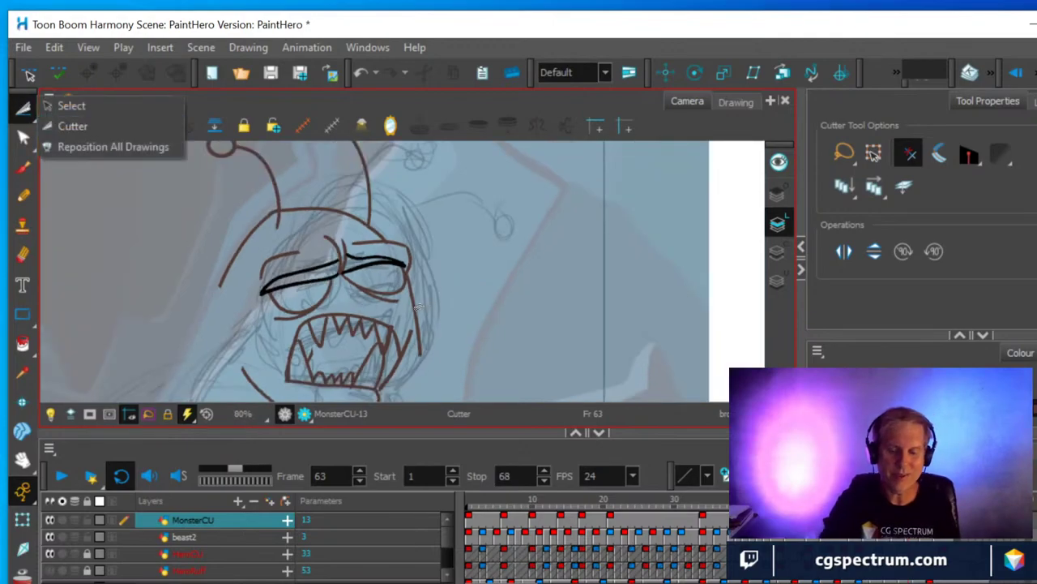
drag(419, 306, 451, 317)
key(Delete)
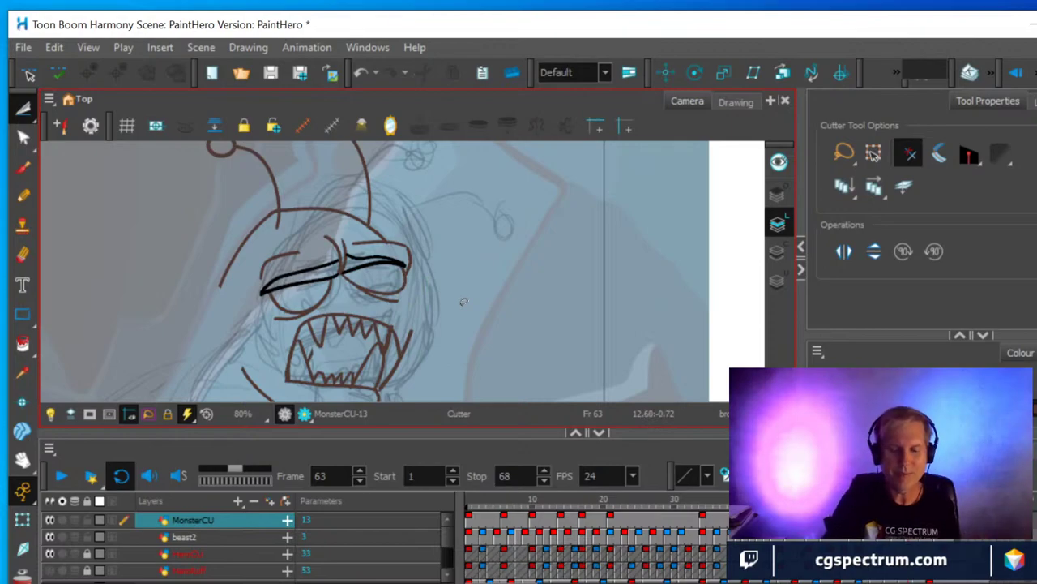
click(257, 223)
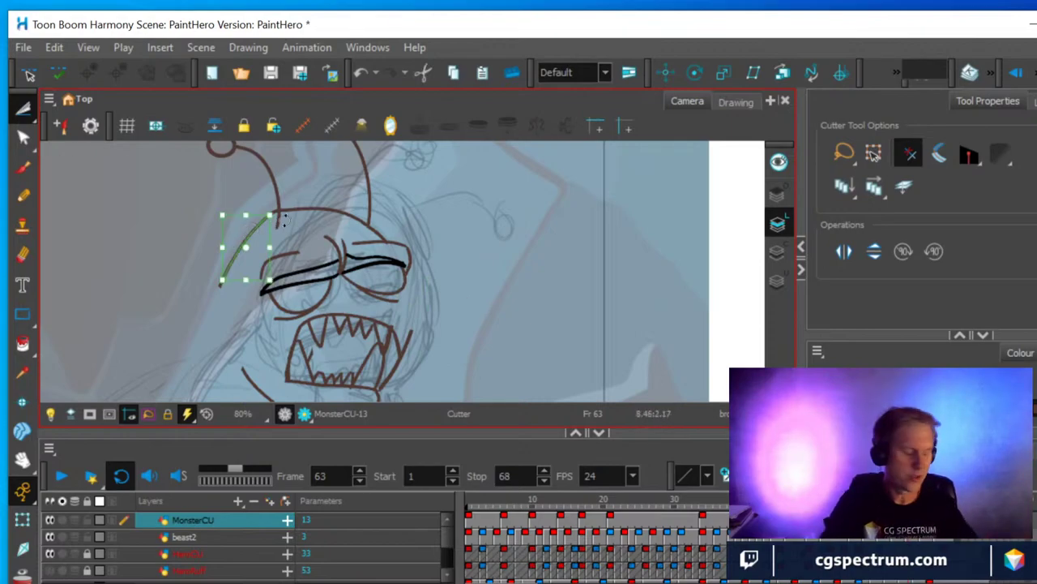
key(Delete)
drag(227, 260, 237, 244)
key(Delete)
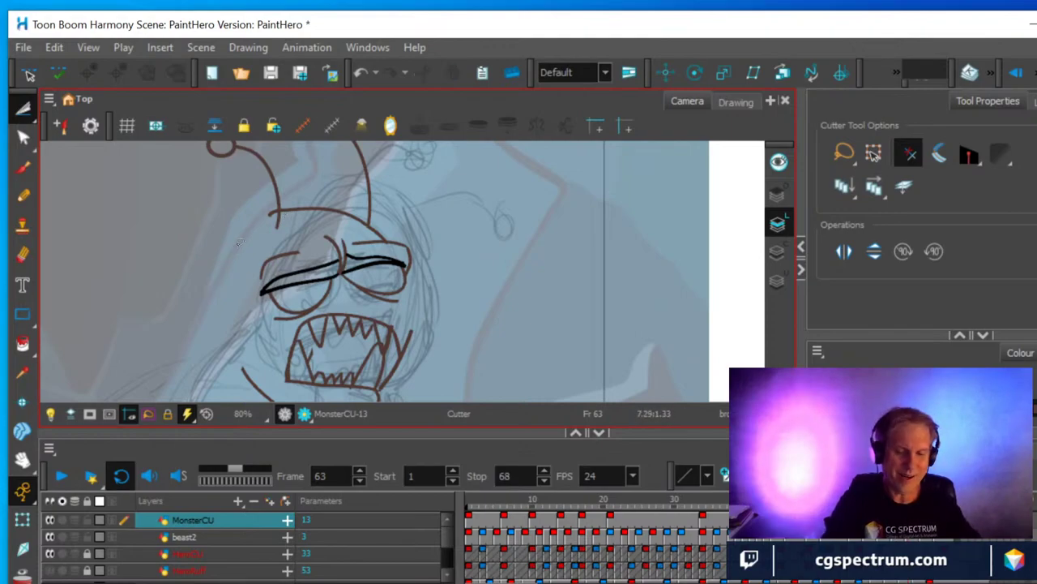
Remove the head stroke piece, brow stroke, antenna-base stroke and lower right antenna stalk.
drag(334, 198, 349, 225)
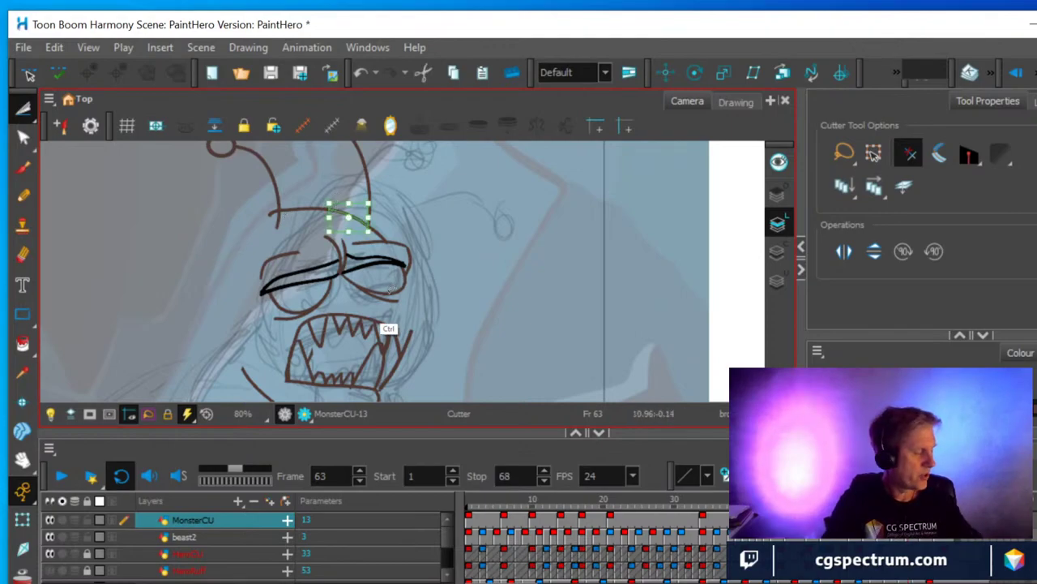
key(Delete)
mouse_move(285, 230)
mouse_down()
mouse_move(259, 221)
mouse_move(319, 179)
mouse_move(337, 214)
mouse_move(274, 225)
mouse_up()
key(Delete)
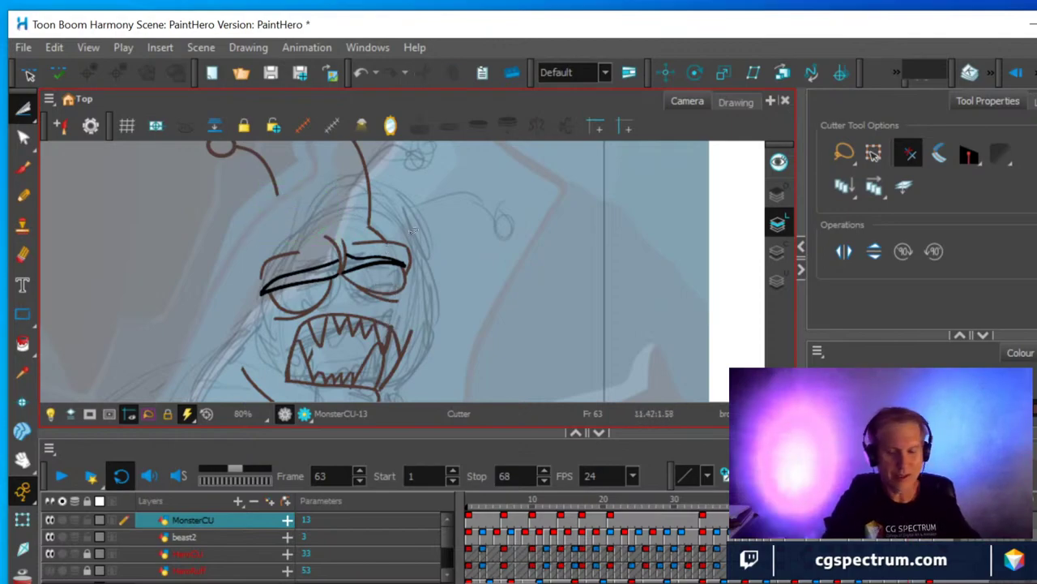
drag(376, 230, 383, 237)
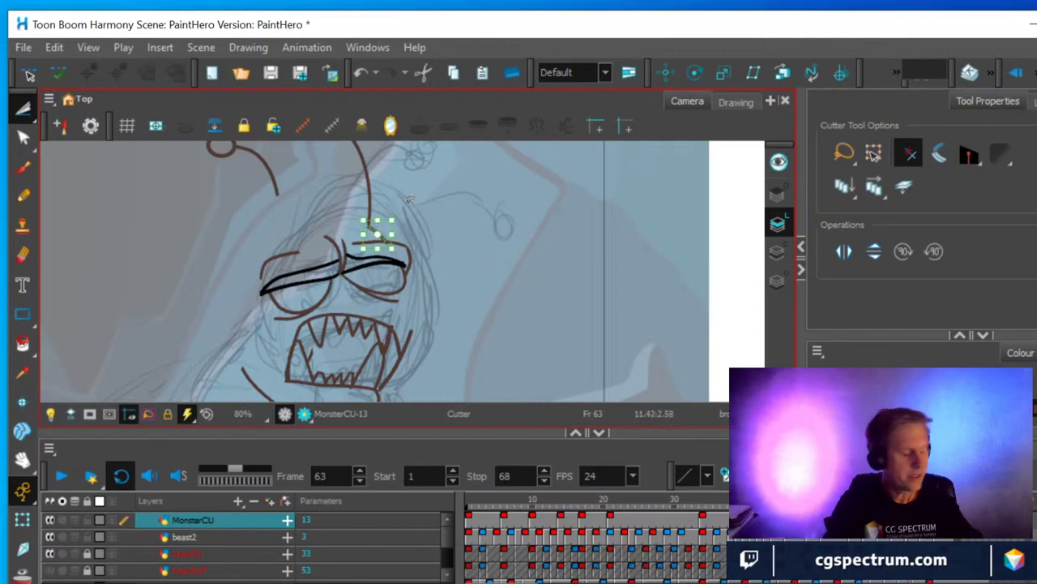
key(Delete)
mouse_move(372, 180)
mouse_down()
mouse_move(349, 172)
mouse_move(405, 206)
mouse_move(350, 221)
mouse_move(358, 163)
mouse_up()
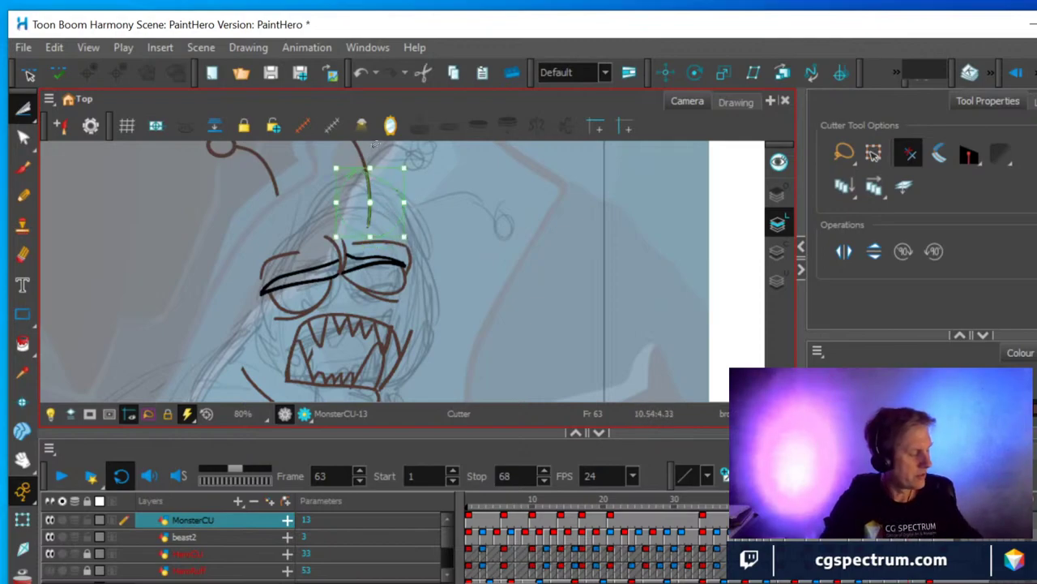
key(Delete)
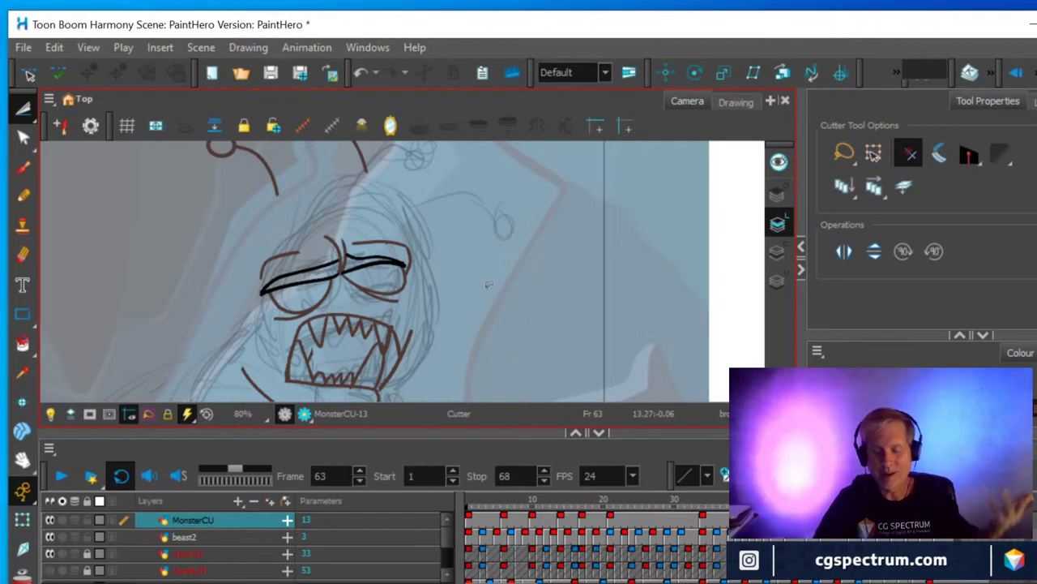
scroll(487, 284, down, 1)
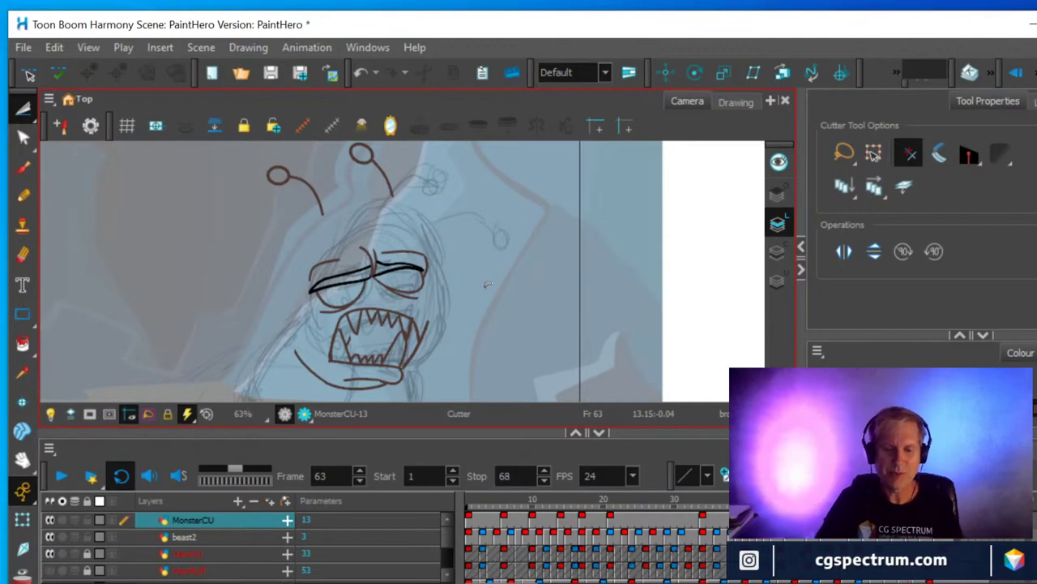
Cut out the right antenna ball and move it to the right of the head.
click(23, 107)
drag(334, 151, 398, 180)
click(363, 164)
drag(478, 210, 501, 251)
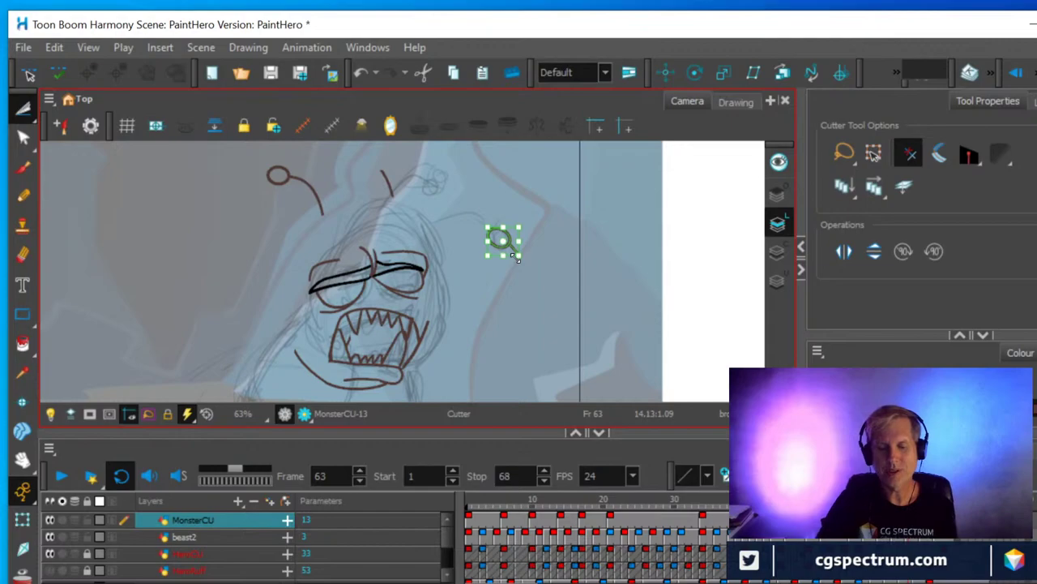
click(523, 217)
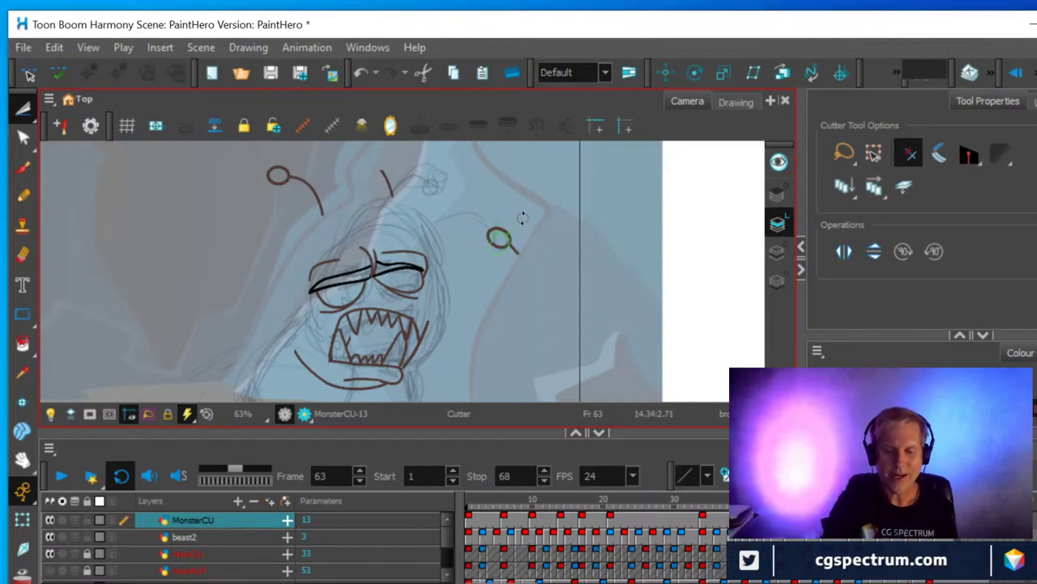
drag(486, 220, 522, 255)
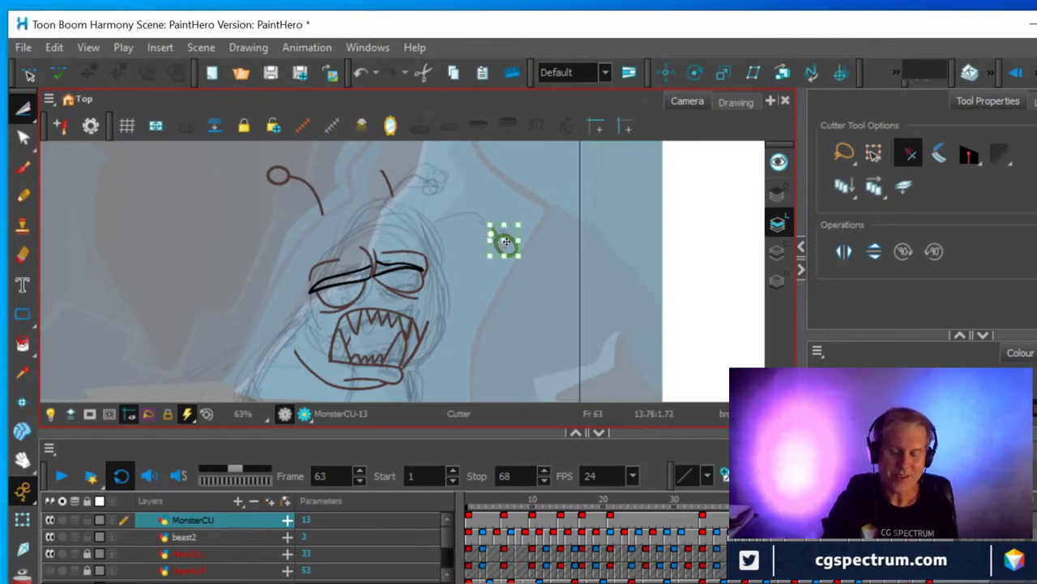
Isolate the ball's loop stroke and remove the stalk tip from it.
scroll(532, 264, up, 4)
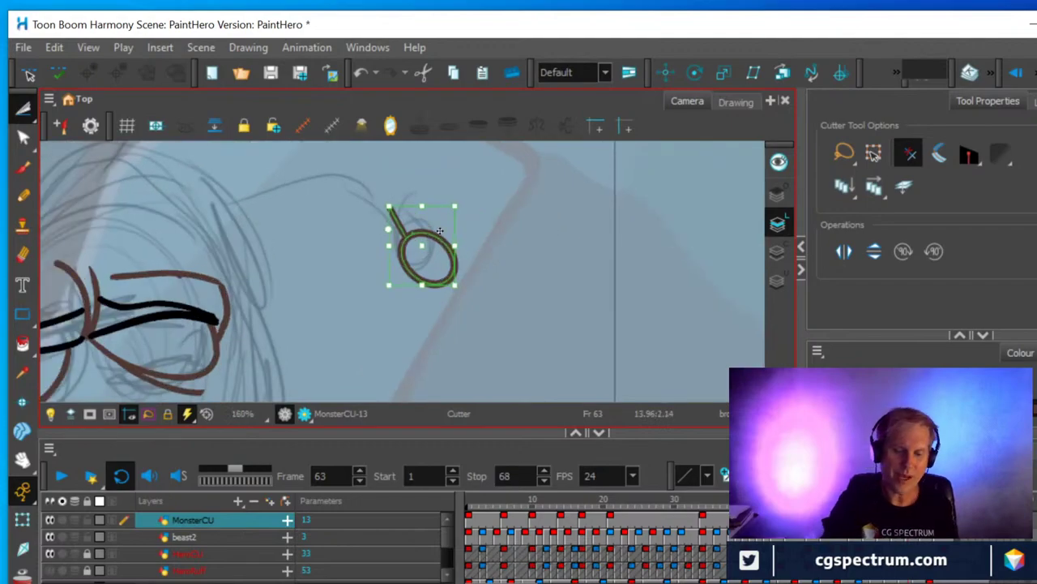
mouse_move(388, 208)
mouse_down()
mouse_move(405, 243)
mouse_move(422, 222)
mouse_move(438, 239)
mouse_up()
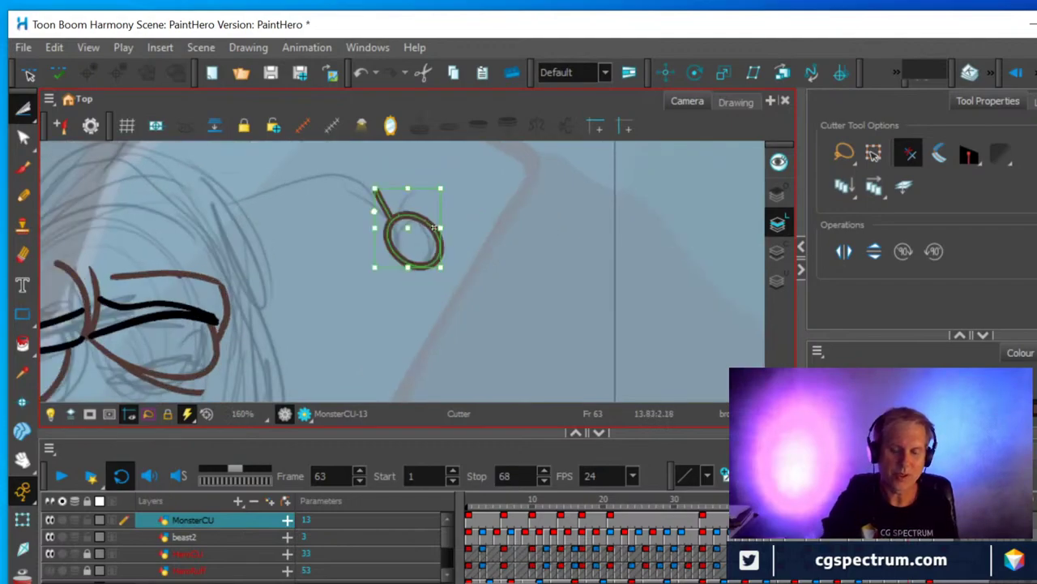
scroll(423, 244, down, 1)
scroll(423, 243, down, 1)
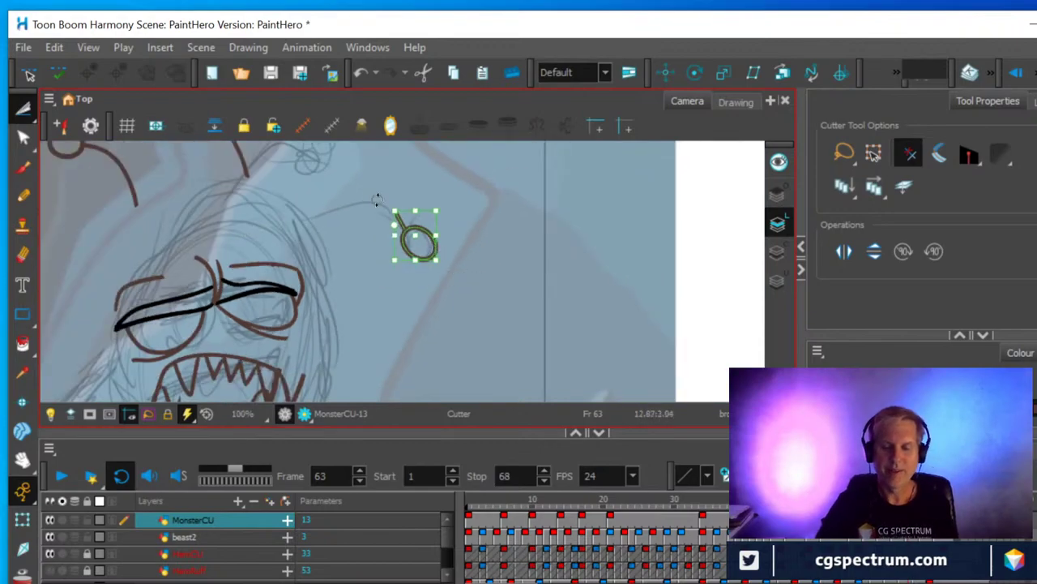
click(352, 194)
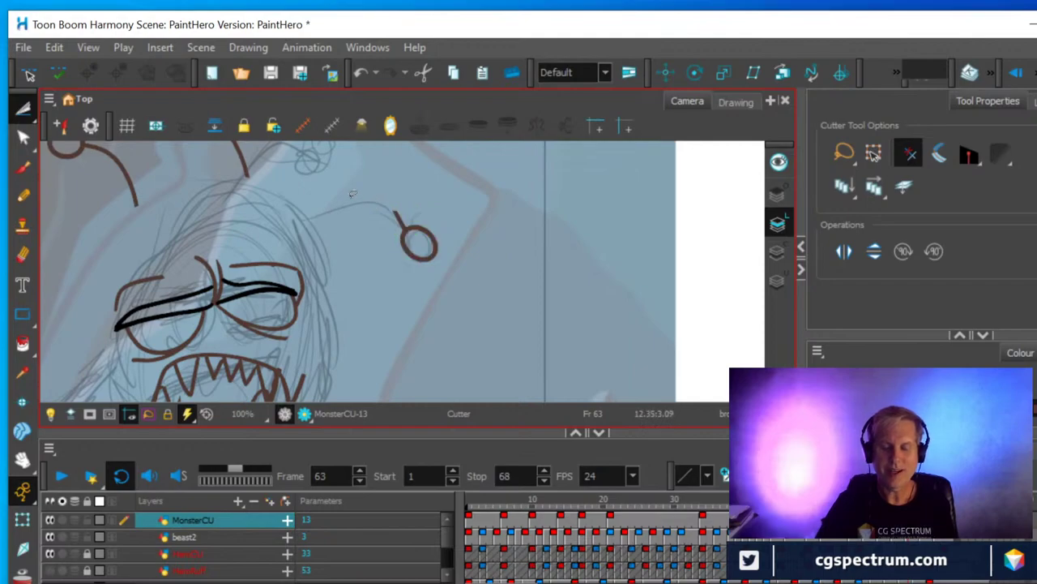
click(398, 214)
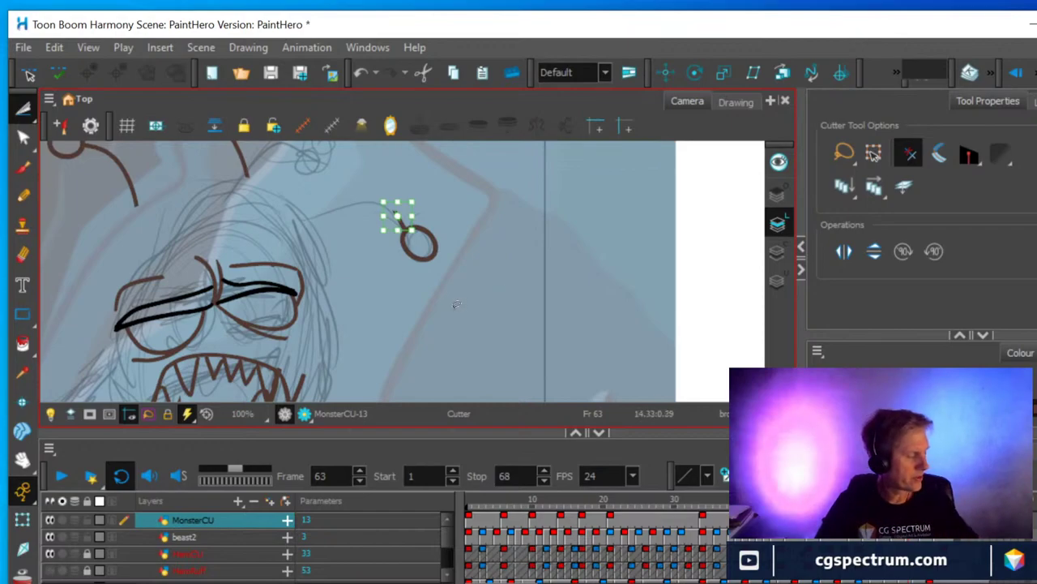
key(Escape)
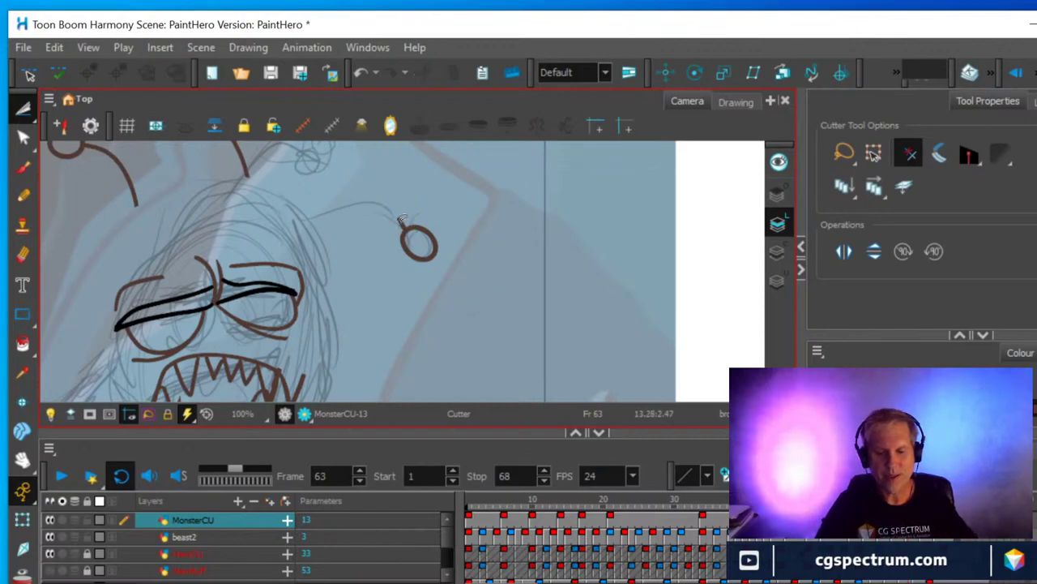
mouse_move(403, 191)
mouse_down()
mouse_move(386, 229)
mouse_move(408, 221)
mouse_move(411, 193)
mouse_move(389, 190)
mouse_move(389, 230)
mouse_move(472, 259)
mouse_up()
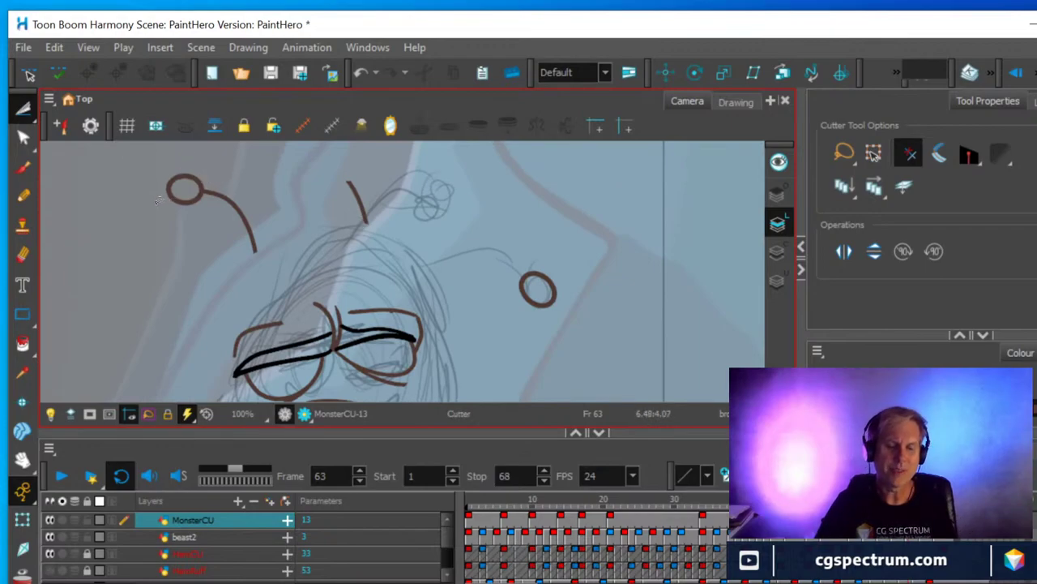
Cut out the left antenna ball, shrink it and move it above the head.
drag(159, 163, 217, 171)
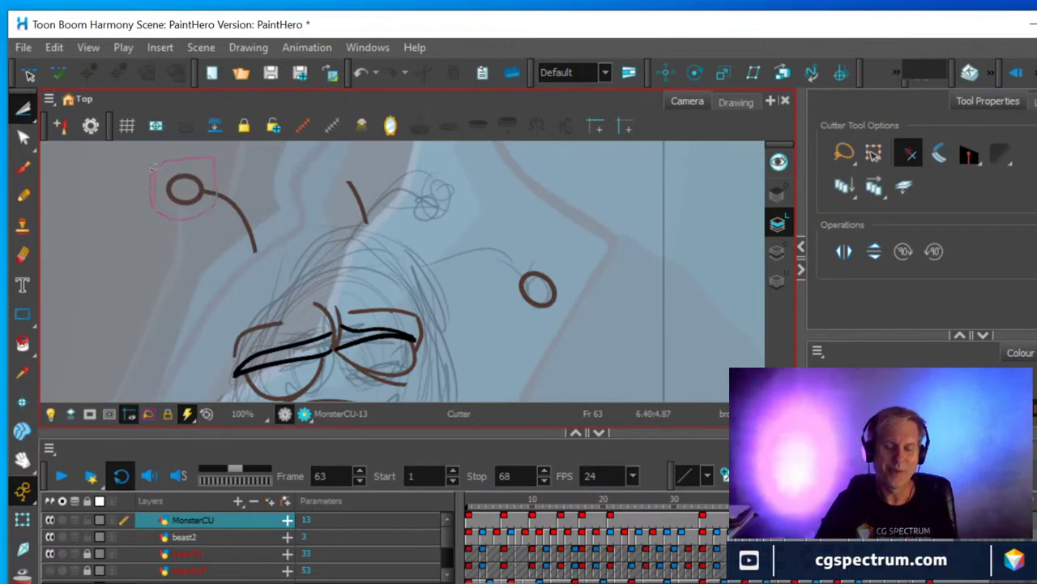
drag(152, 168, 154, 170)
drag(217, 220, 205, 212)
click(402, 169)
drag(451, 202, 467, 232)
click(456, 212)
Delete the left ball's tail stroke and the leftover tail mark.
click(456, 213)
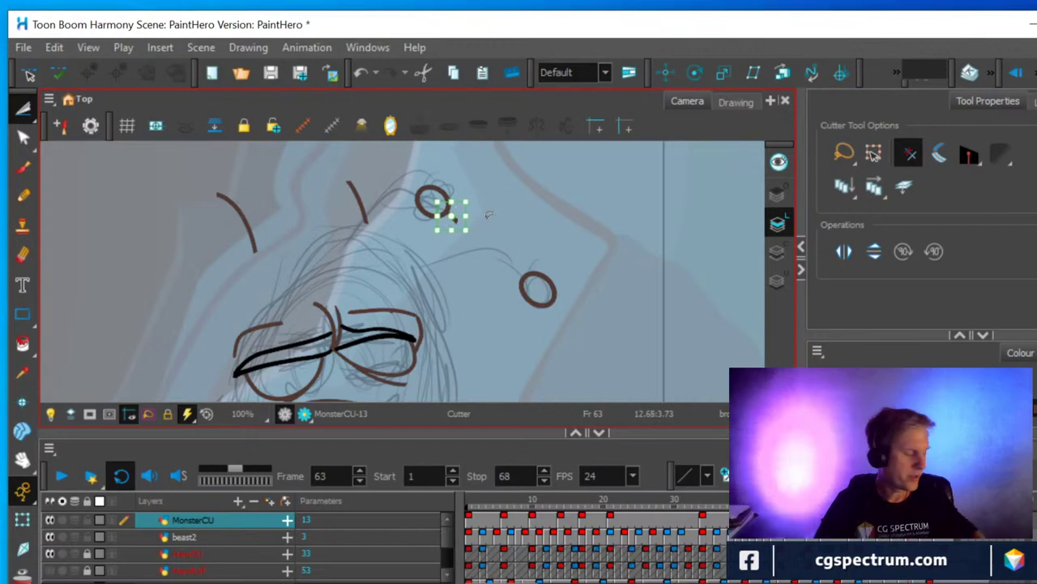
click(500, 218)
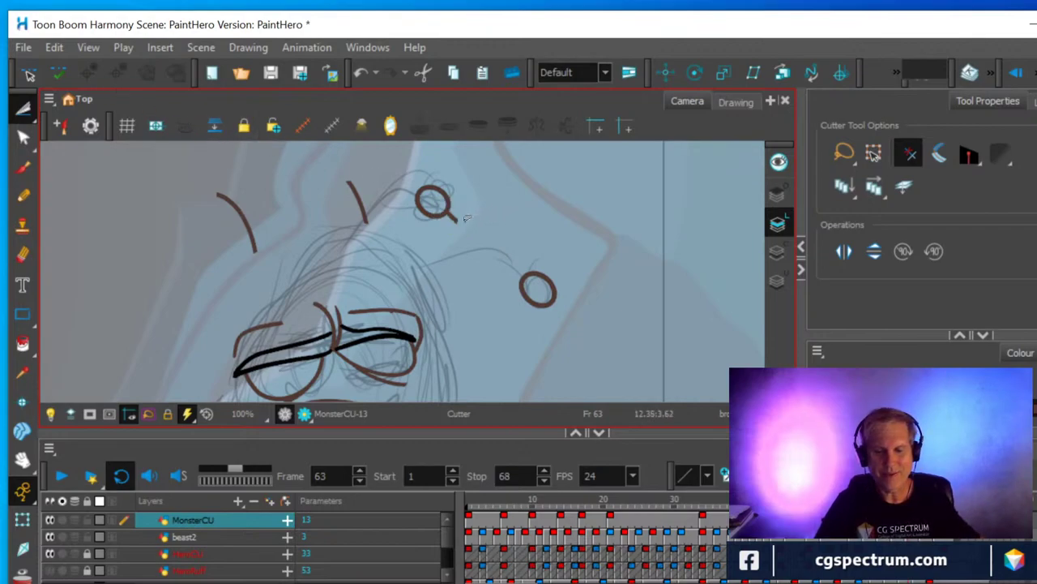
click(459, 213)
key(Delete)
mouse_move(504, 227)
mouse_down()
mouse_move(450, 211)
mouse_move(448, 222)
mouse_move(476, 206)
mouse_up()
key(Delete)
Delete the remaining right and left antenna stalks.
drag(362, 192, 360, 190)
key(Delete)
drag(245, 212, 241, 209)
key(Delete)
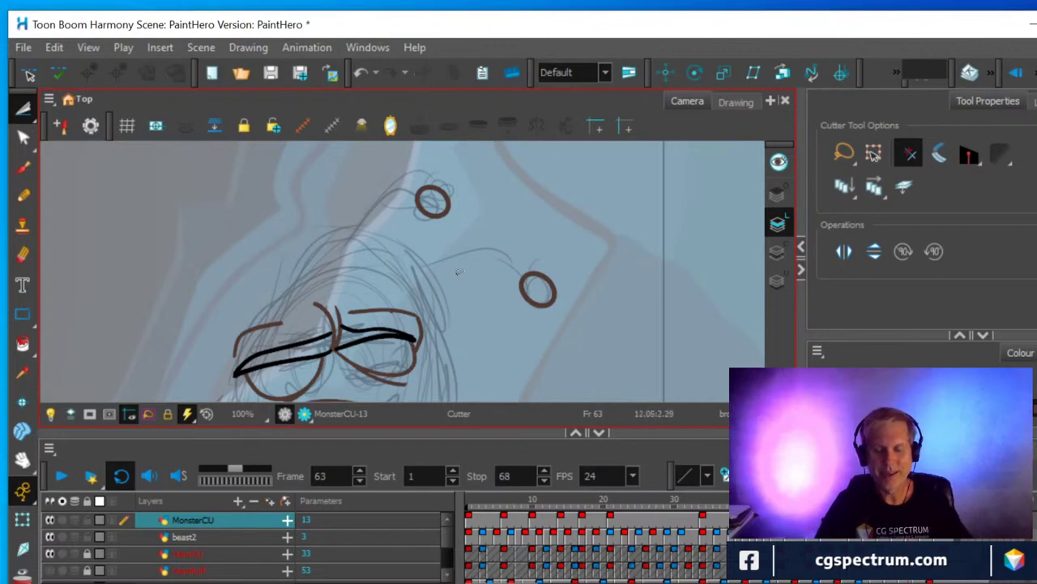
scroll(458, 272, down, 4)
scroll(467, 268, up, 2)
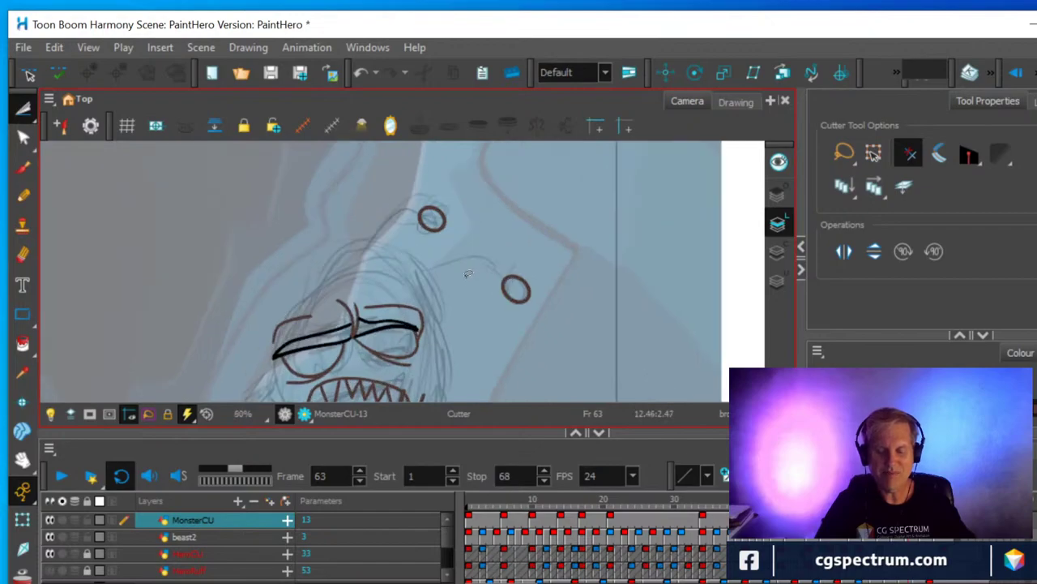
mouse_move(475, 303)
mouse_down()
mouse_move(491, 249)
mouse_move(534, 231)
mouse_up()
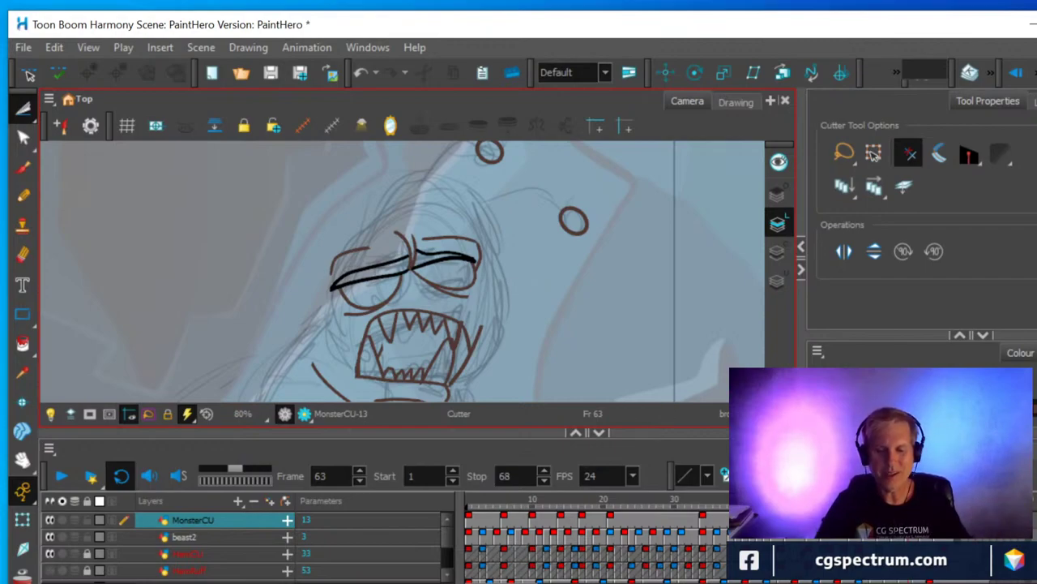
scroll(538, 258, down, 1)
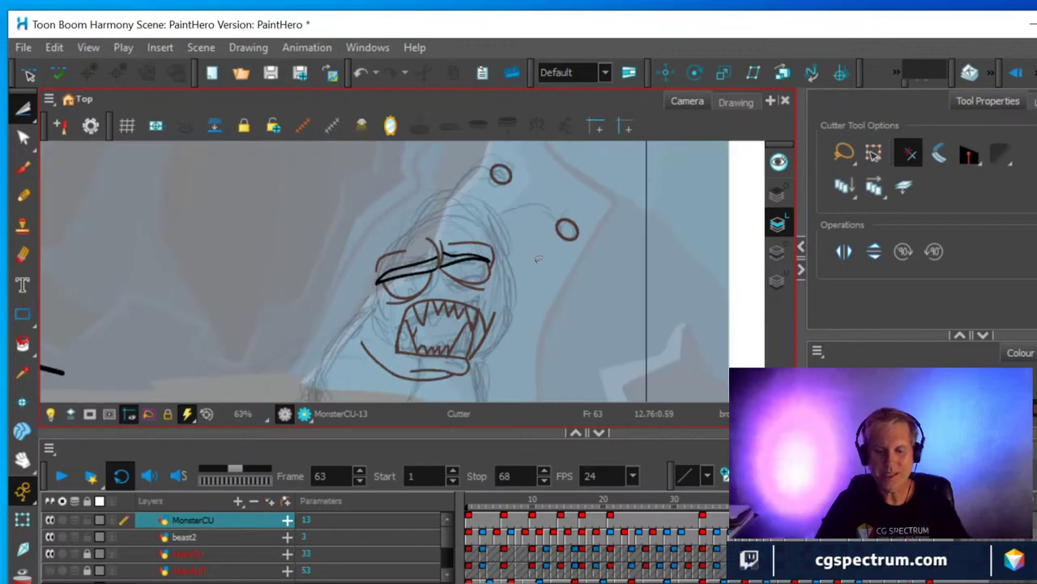
scroll(537, 259, up, 1)
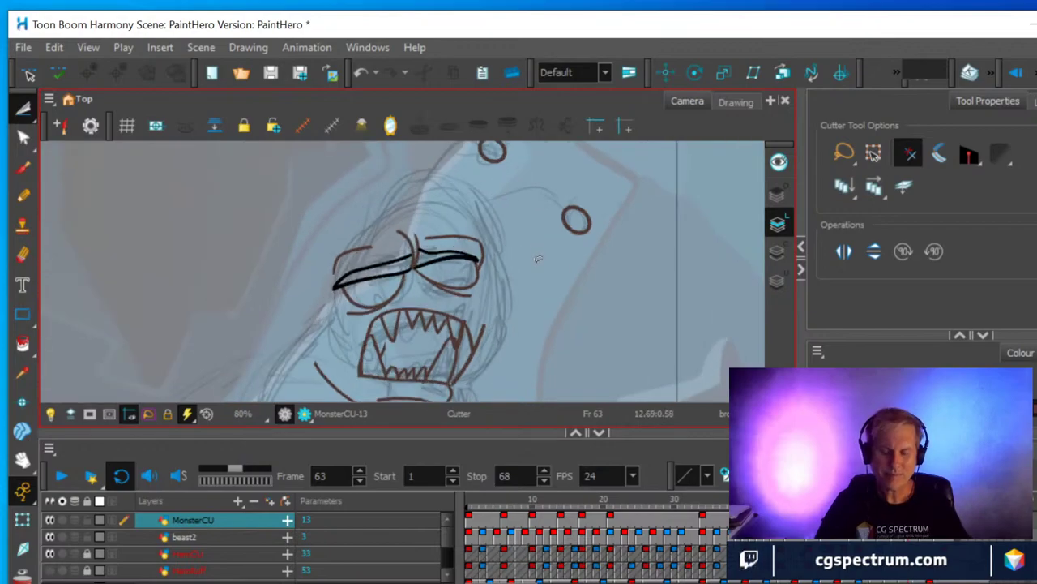
scroll(536, 259, up, 2)
Cut away the overlapping pieces at the right end of the jaw stroke.
scroll(531, 269, down, 2)
scroll(531, 269, up, 1)
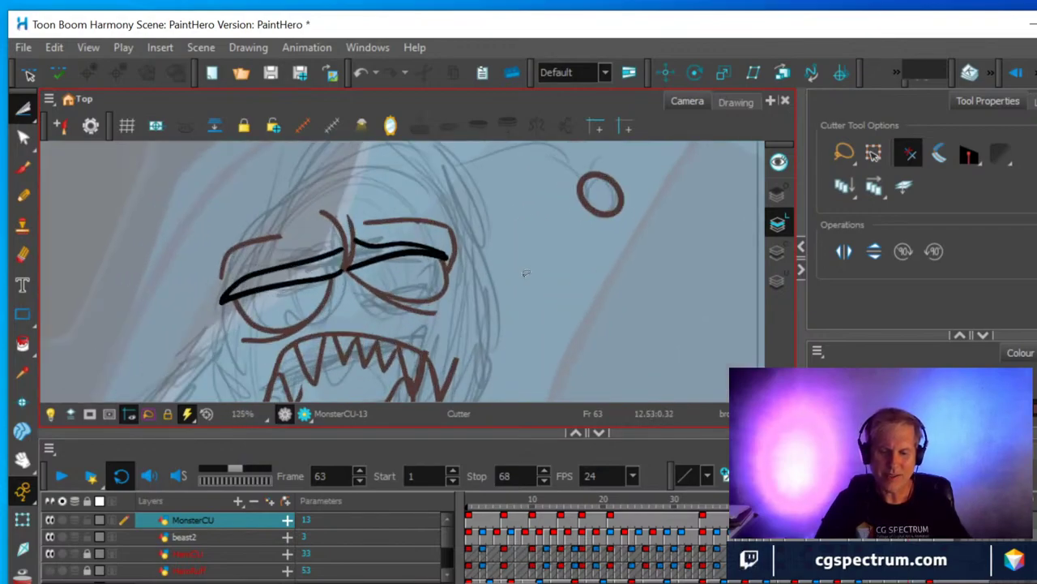
drag(504, 292, 512, 225)
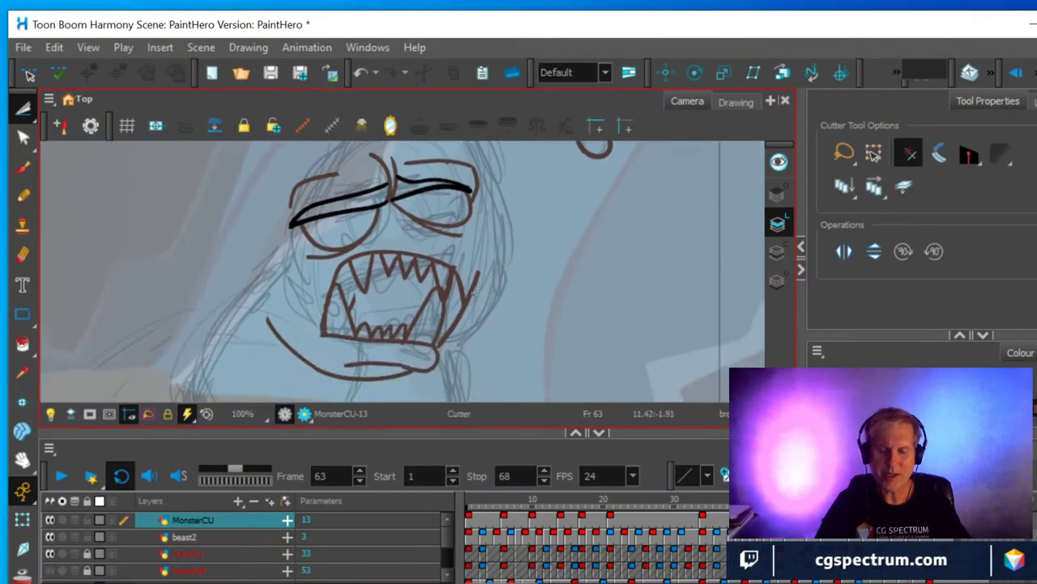
drag(466, 304, 508, 299)
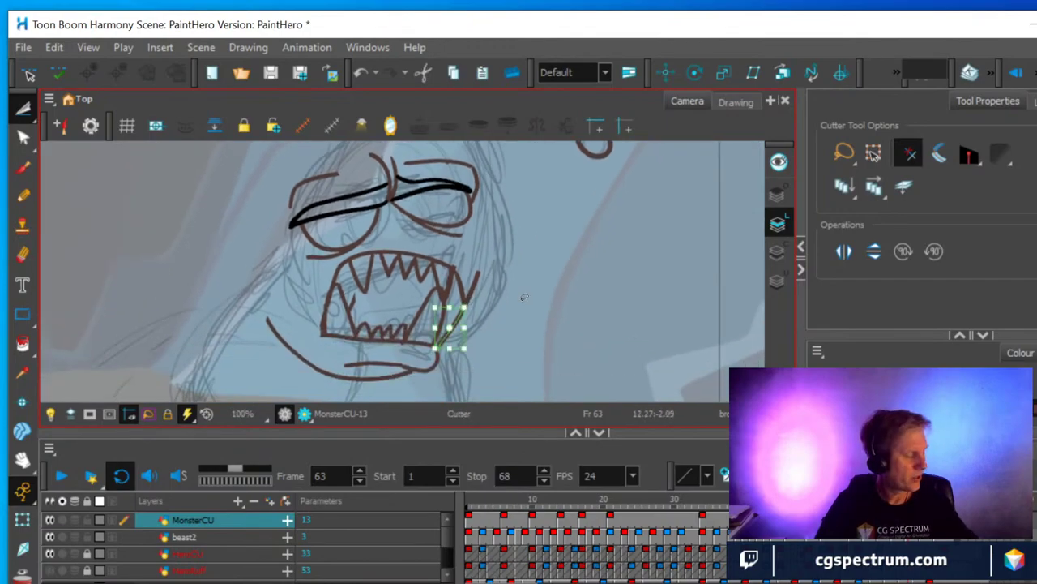
key(Delete)
mouse_move(478, 274)
mouse_down()
mouse_move(466, 304)
mouse_move(446, 308)
mouse_move(431, 296)
mouse_move(410, 340)
mouse_up()
key(Delete)
key(Delete)
scroll(487, 293, up, 3)
key(Delete)
key(Delete)
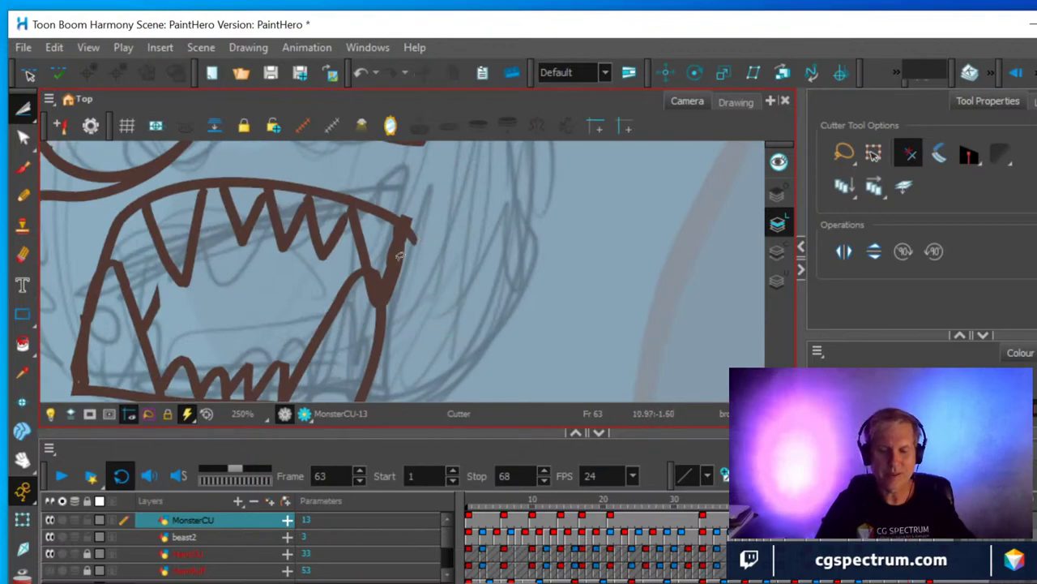
Trim the jaw stroke's bulge, extra thickness and tip into one clean line.
drag(359, 266, 396, 301)
key(Delete)
drag(379, 261, 400, 269)
key(Delete)
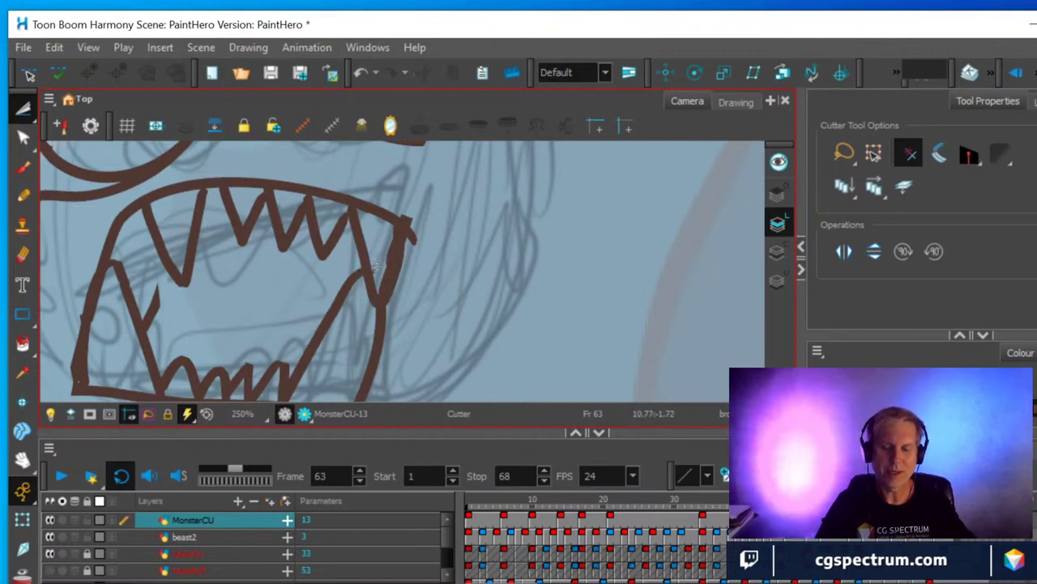
drag(361, 258, 388, 285)
key(Delete)
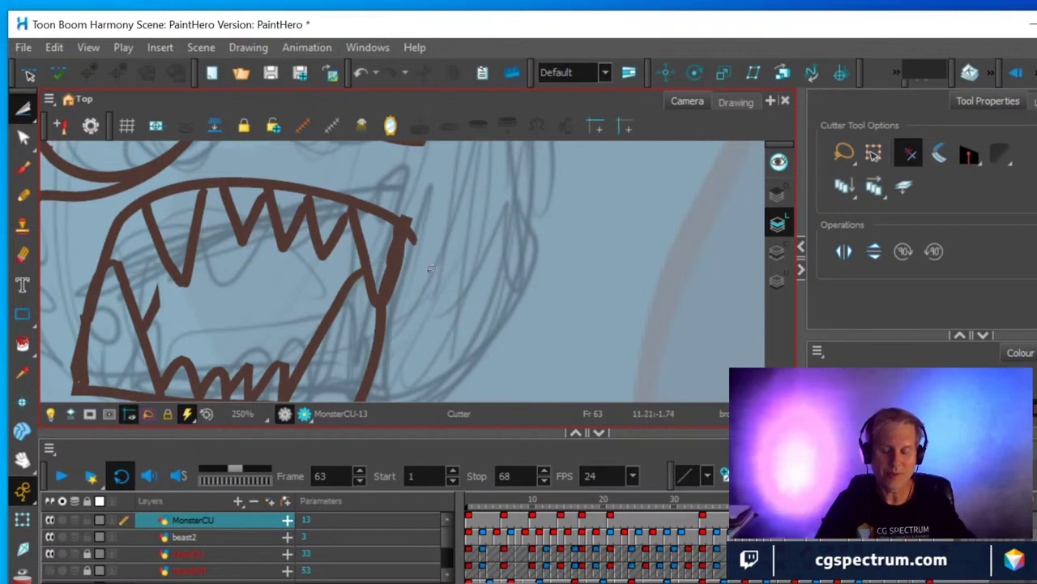
drag(389, 240, 413, 268)
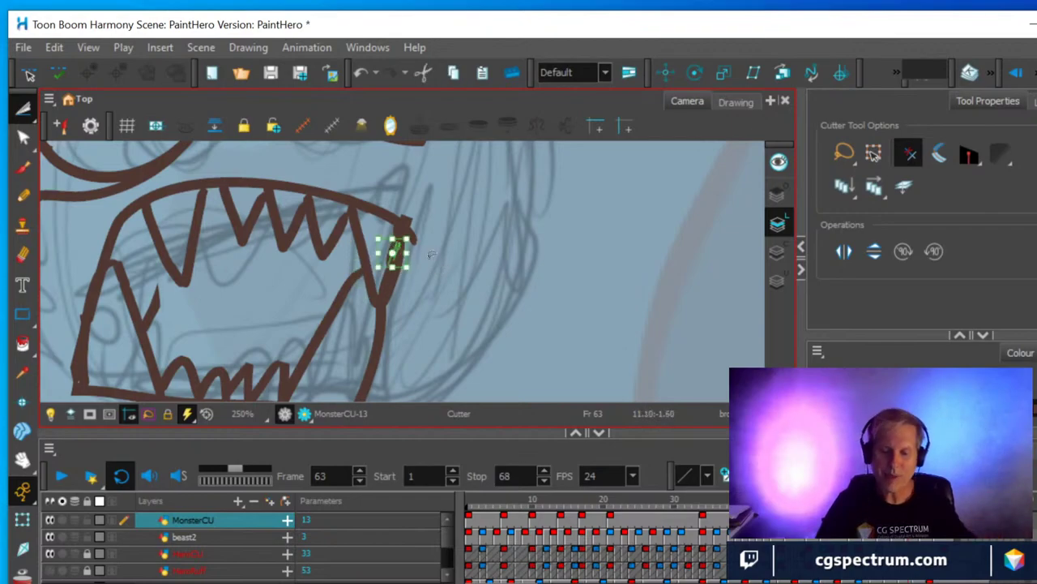
key(Delete)
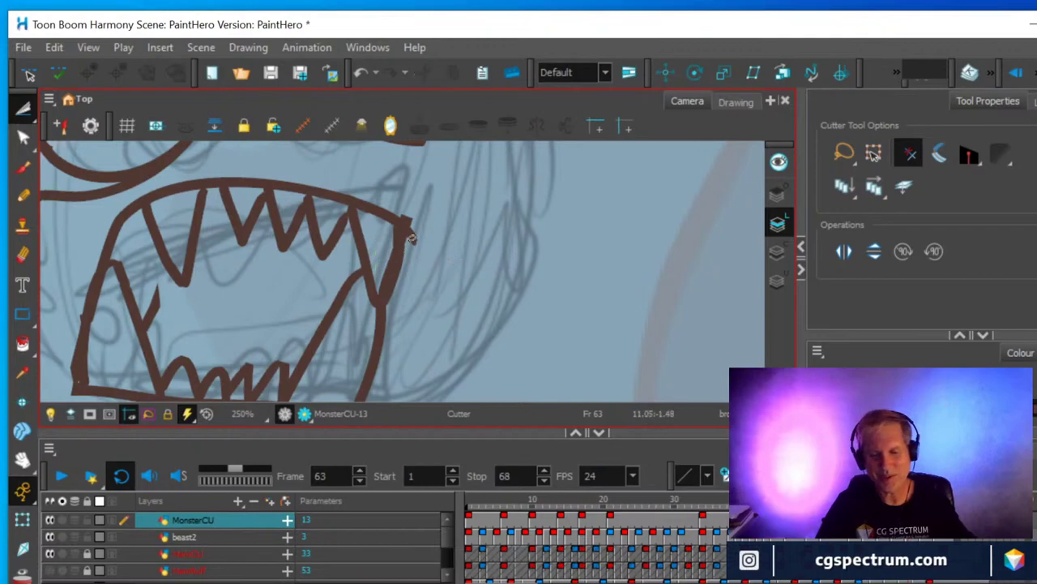
drag(379, 214, 415, 248)
key(Delete)
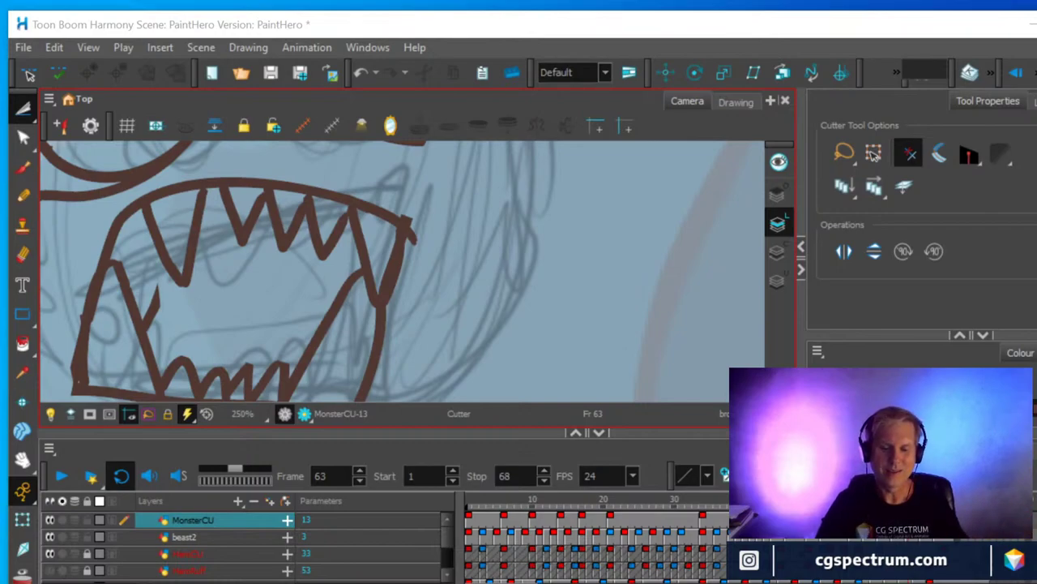
Delete a short jaw outline segment and the first stray fragments at the jaw tip.
click(391, 269)
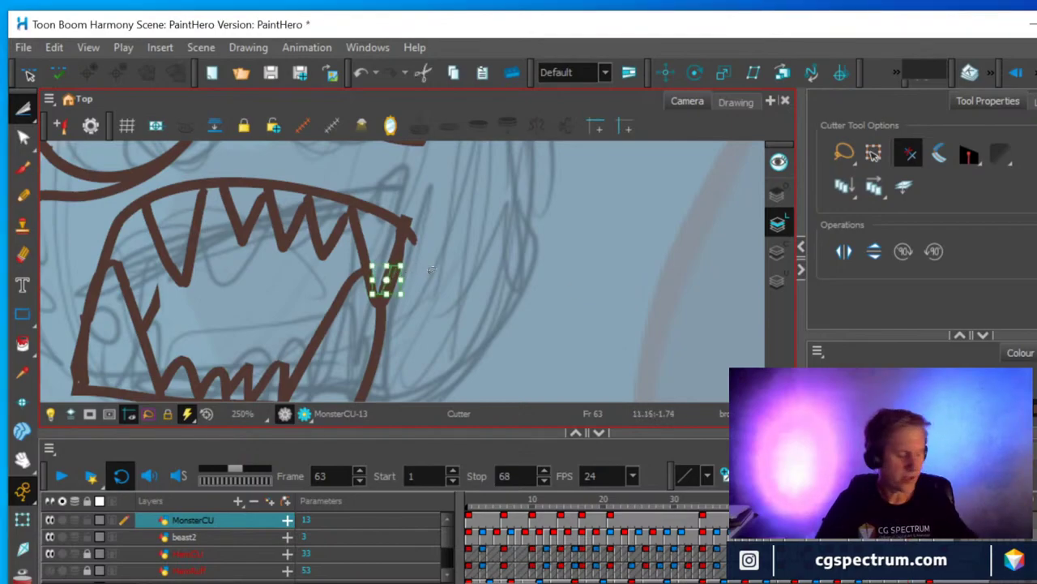
key(Delete)
click(395, 251)
key(Delete)
click(398, 239)
key(Delete)
click(398, 236)
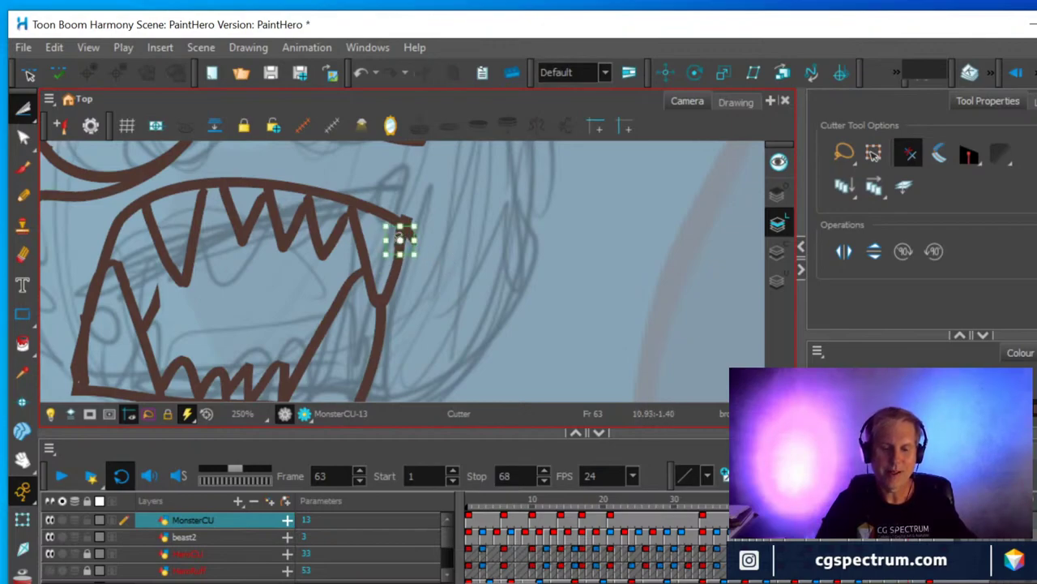
key(Delete)
click(398, 236)
key(Delete)
Delete six more leftover fragments around the upper jaw's tip.
click(410, 240)
key(Delete)
click(401, 235)
key(Delete)
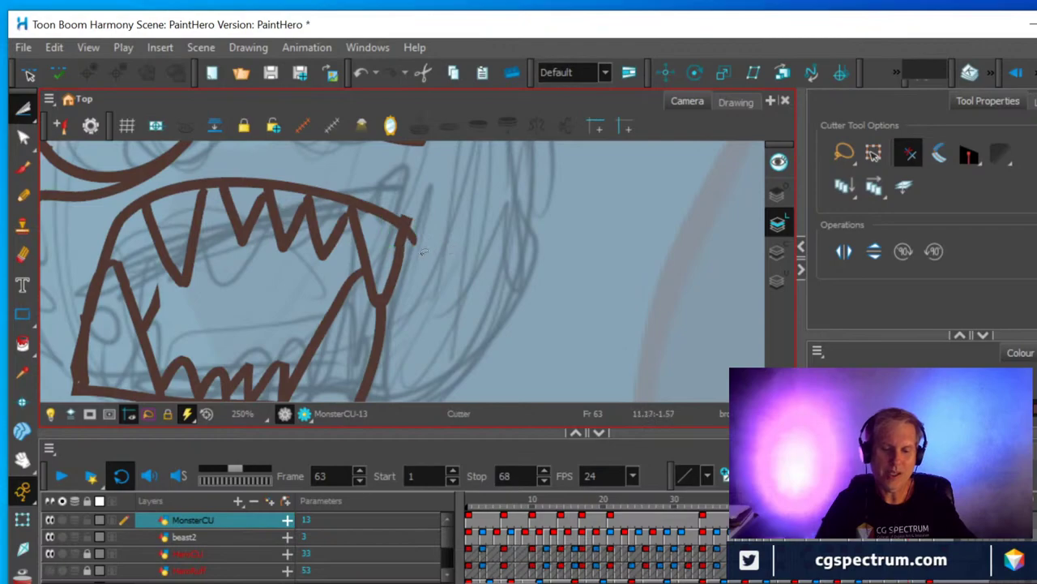
click(398, 238)
key(Delete)
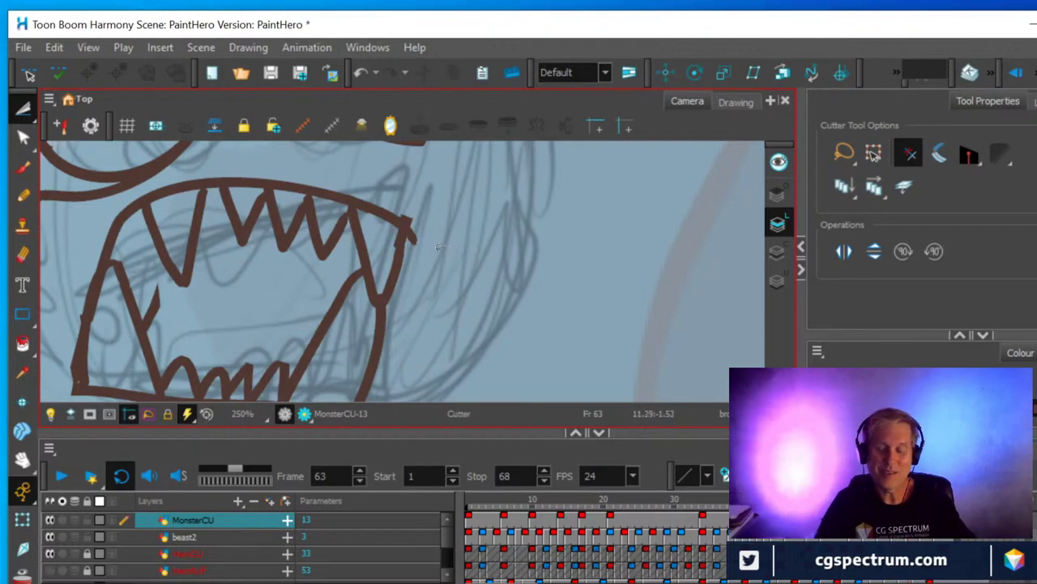
click(408, 220)
key(Delete)
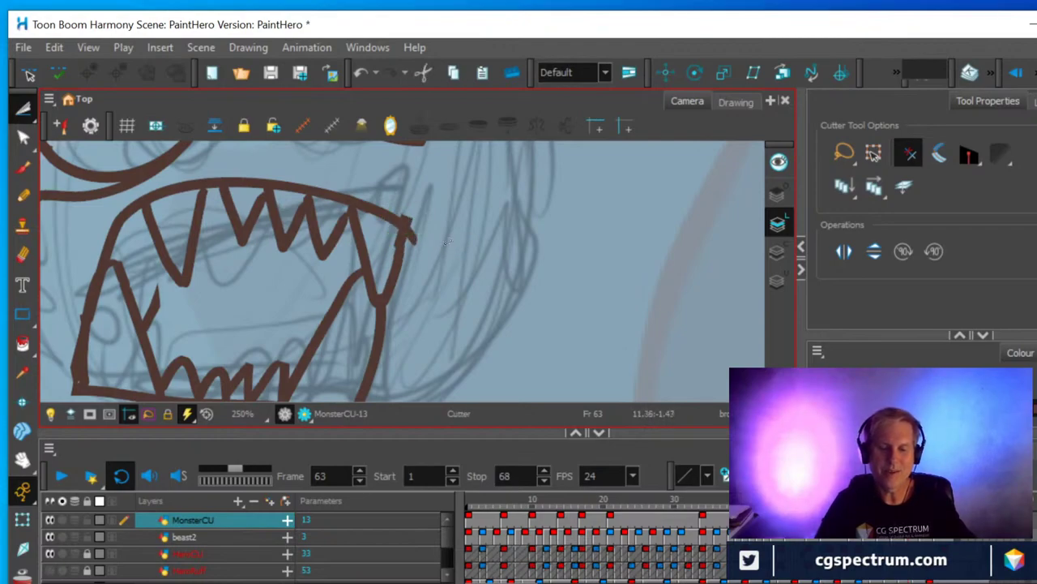
click(407, 219)
key(Delete)
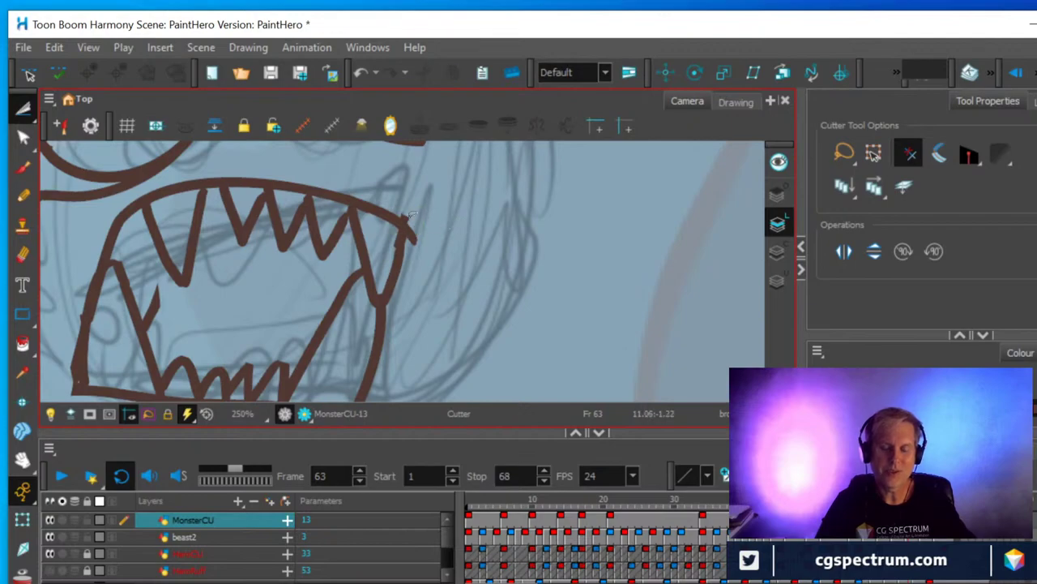
click(405, 215)
key(Delete)
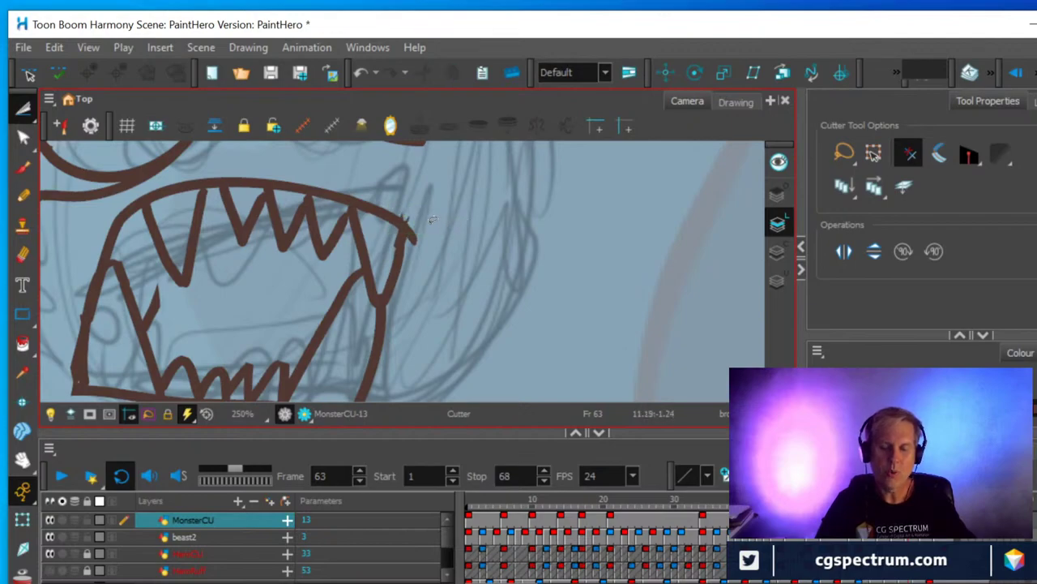
At closer zoom, delete the last four spiky bits so the tip curves smoothly.
scroll(434, 218, up, 3)
click(381, 245)
key(Delete)
click(383, 257)
key(Delete)
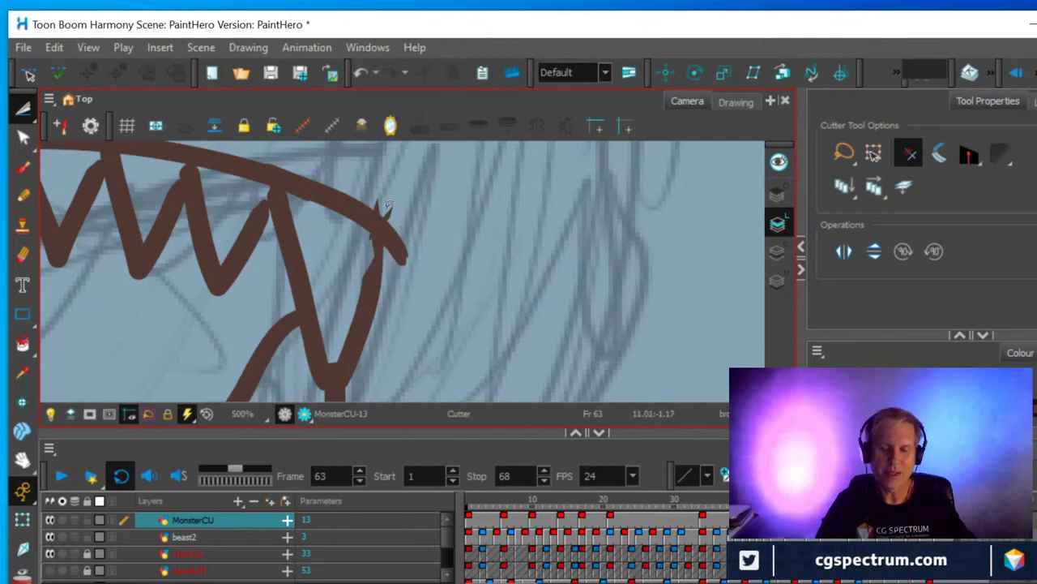
click(379, 204)
key(Delete)
click(389, 207)
key(Delete)
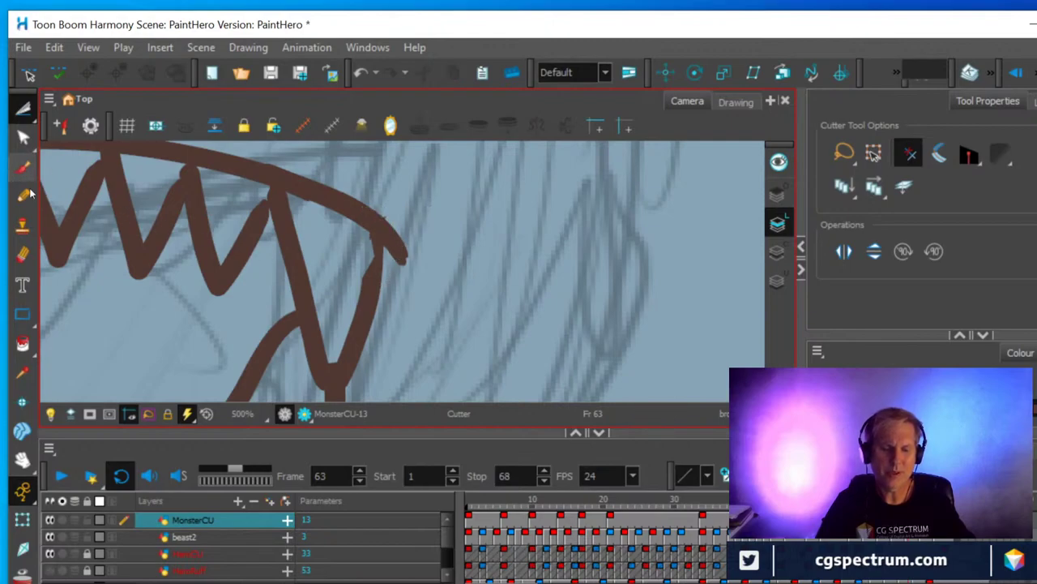
Select the jaw's inner V contour, then lower the Eraser's Maximum Size.
click(22, 138)
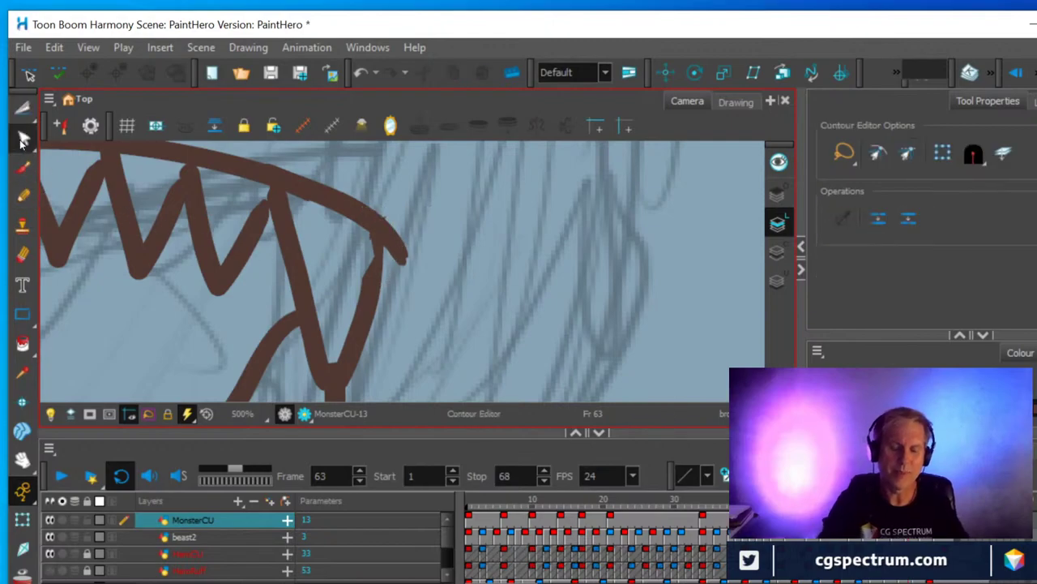
click(372, 285)
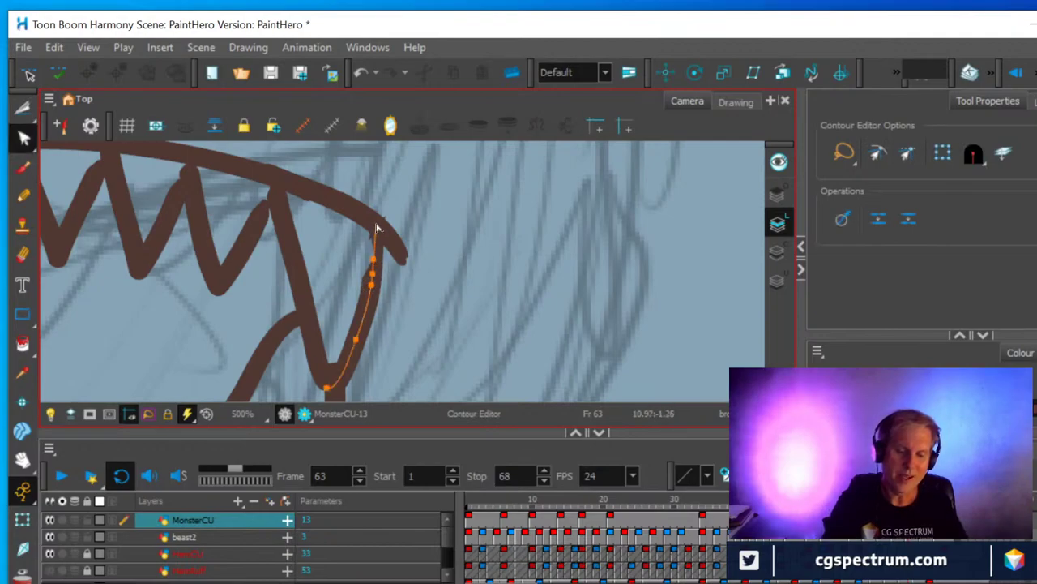
click(377, 227)
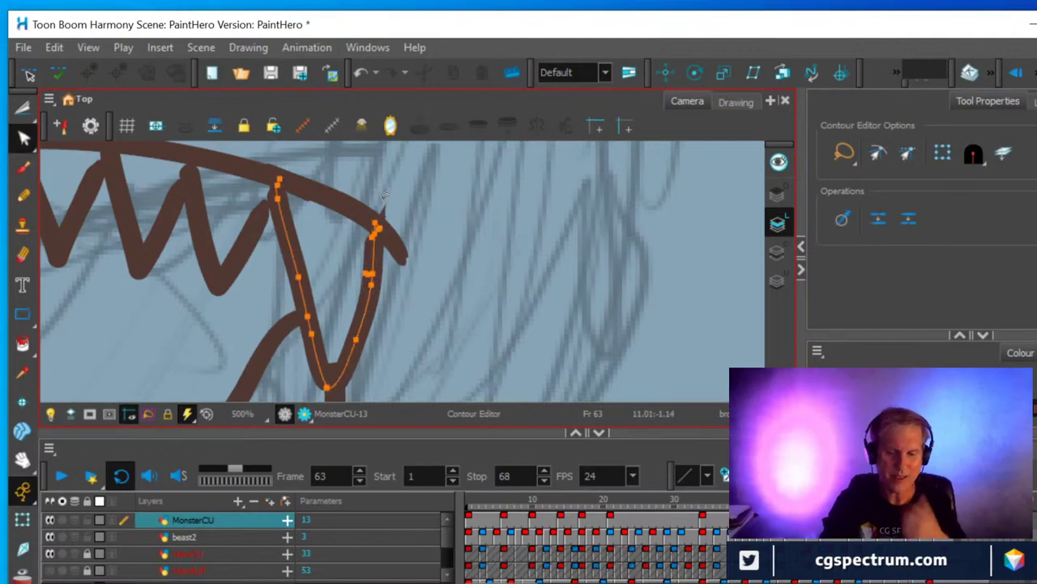
click(22, 256)
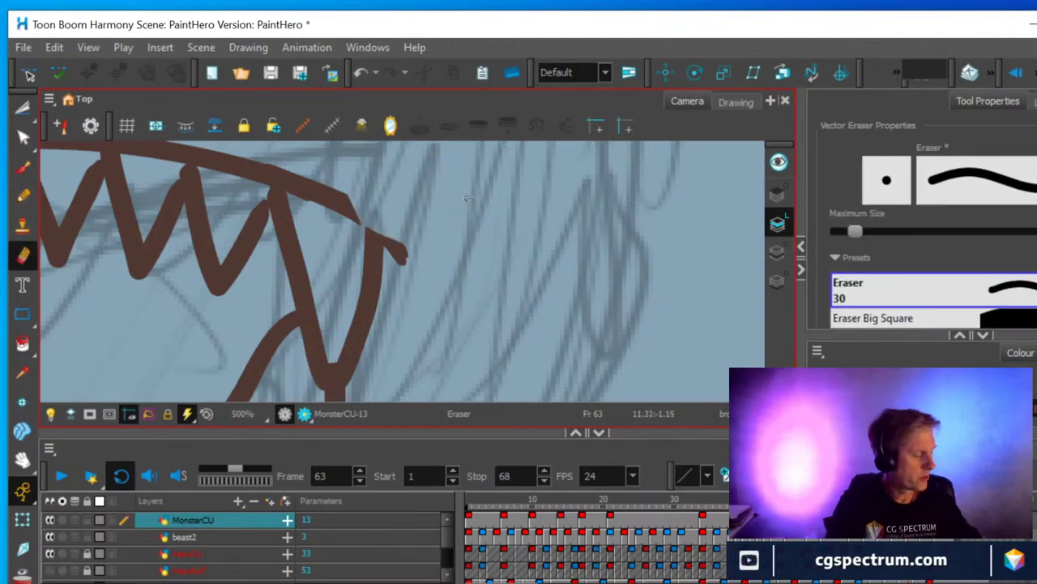
key(alt+s)
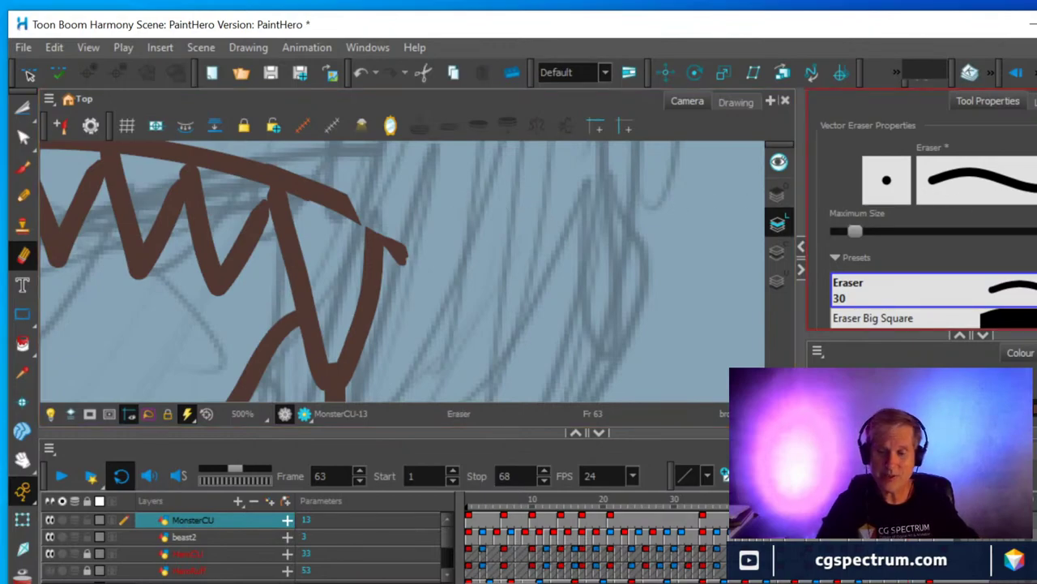
drag(856, 231, 846, 231)
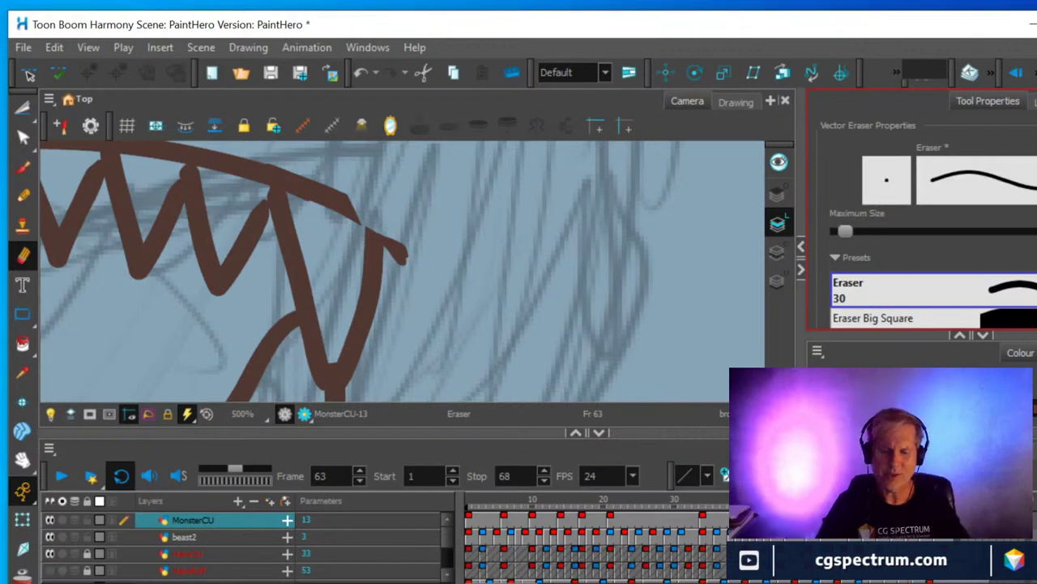
Select the upper jaw outline segments running to the tip, then undo the last contour change.
click(23, 138)
click(347, 205)
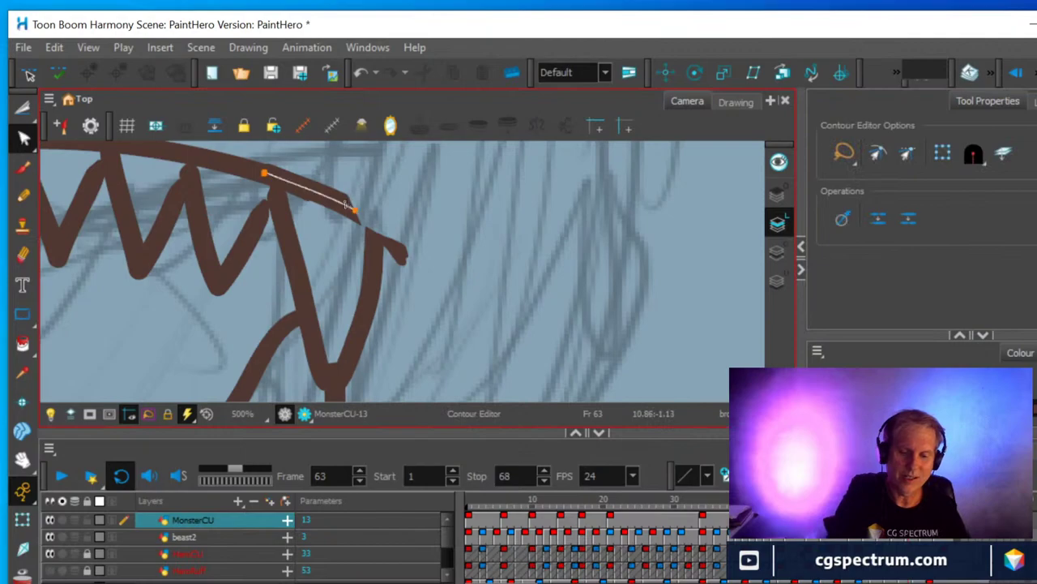
click(387, 235)
click(402, 259)
click(379, 226)
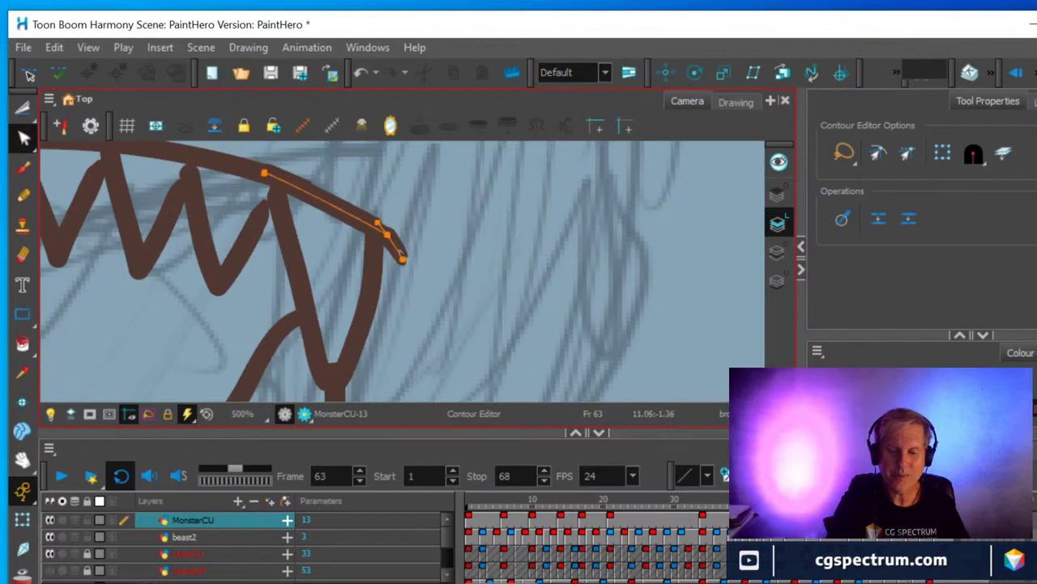
click(397, 248)
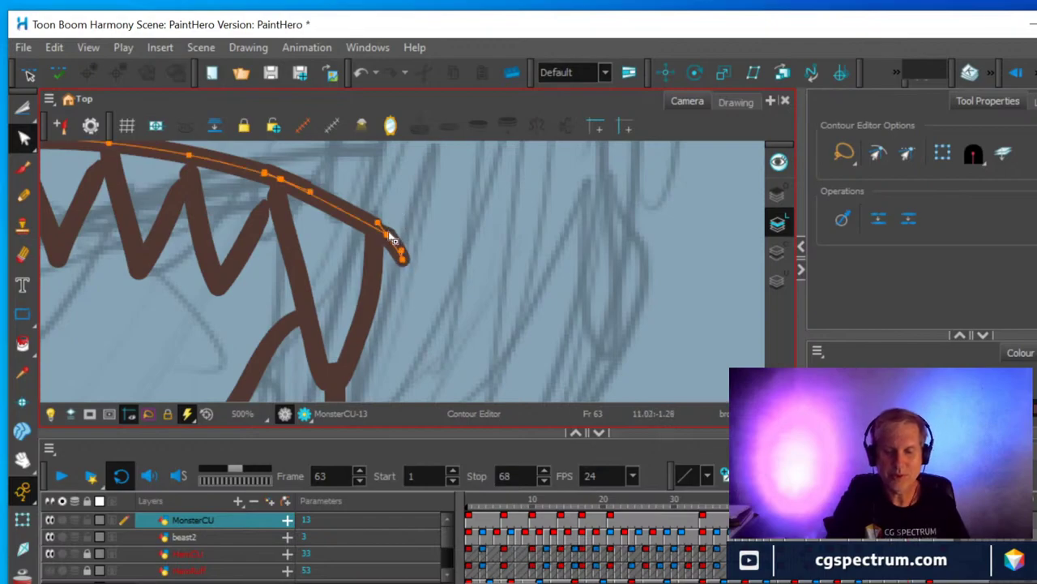
click(388, 229)
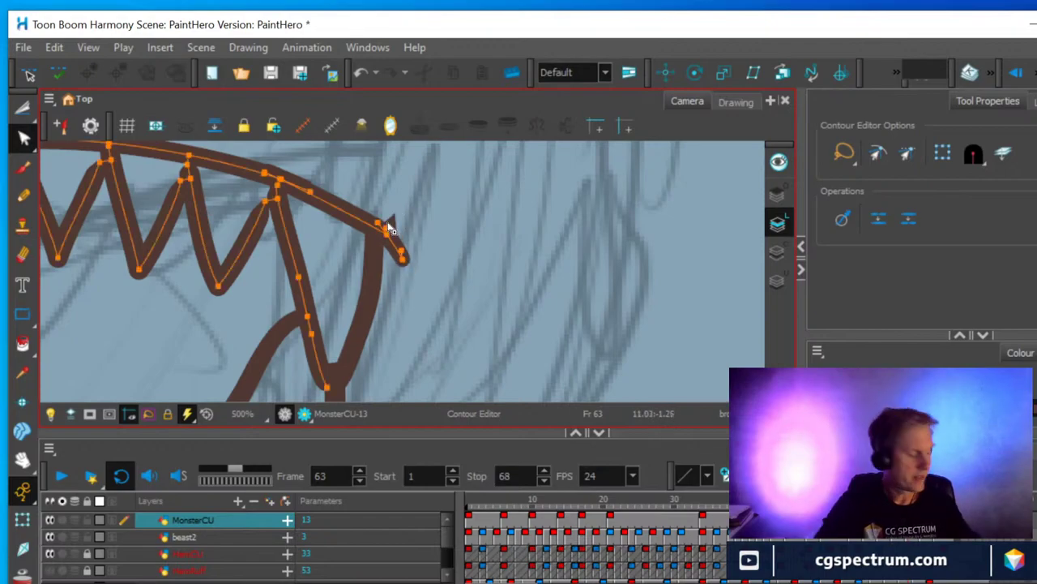
click(390, 229)
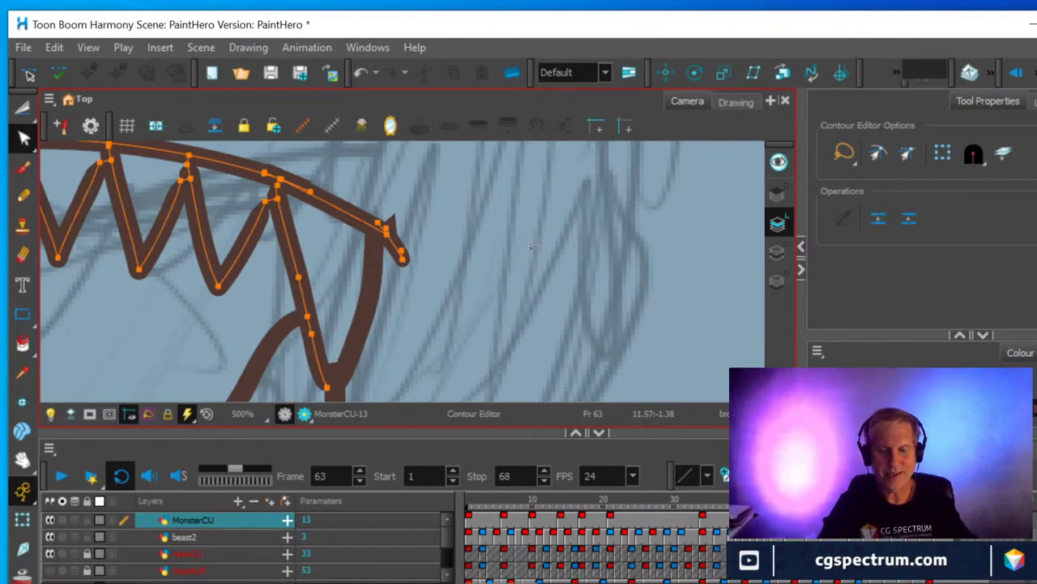
key(ctrl+z)
Select the short stray stroke inside the mouth and remove it with Edit > Delete Drawing Object.
scroll(447, 263, down, 3)
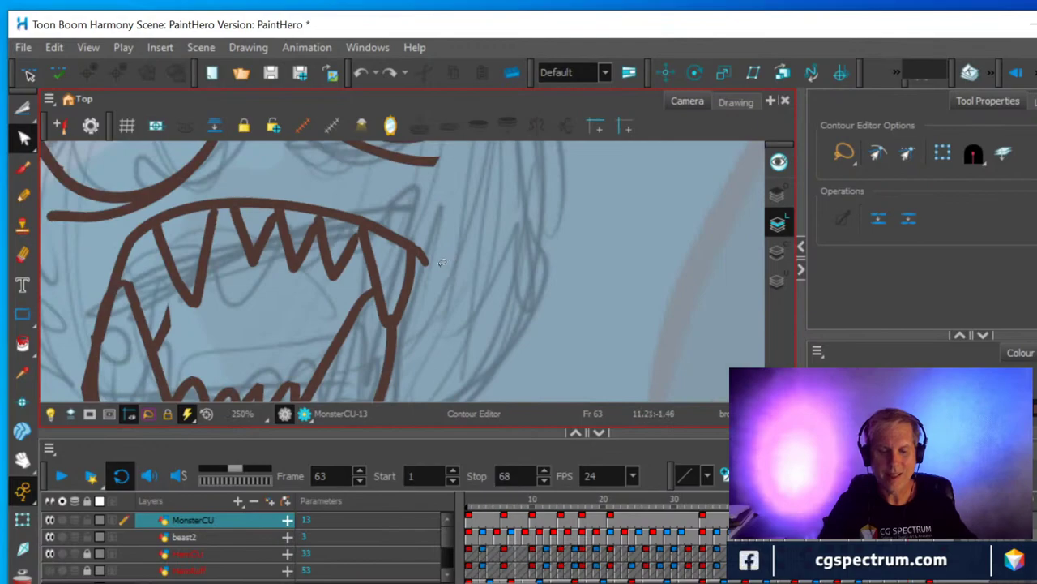
drag(406, 294, 479, 232)
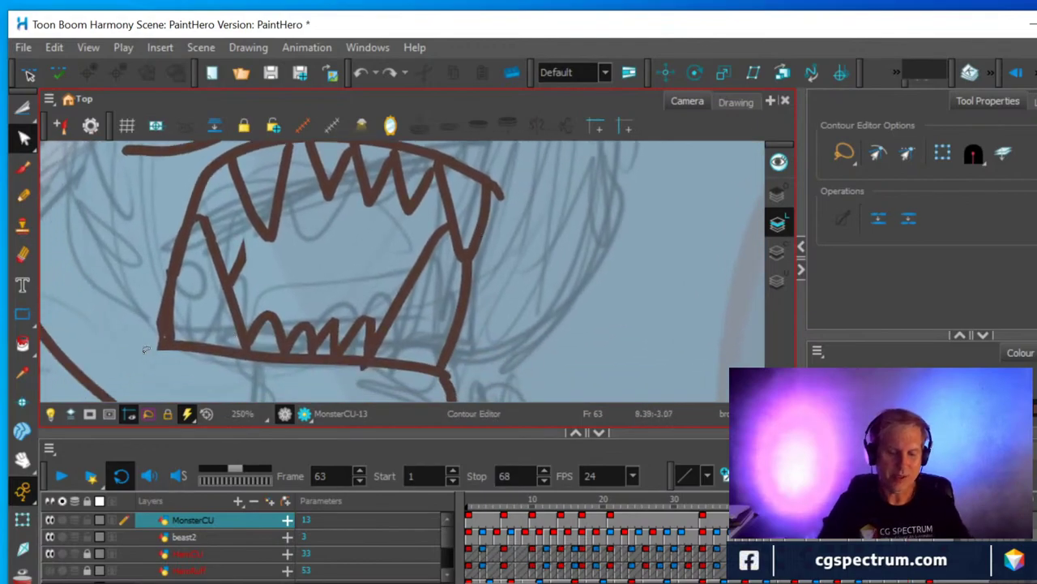
click(170, 322)
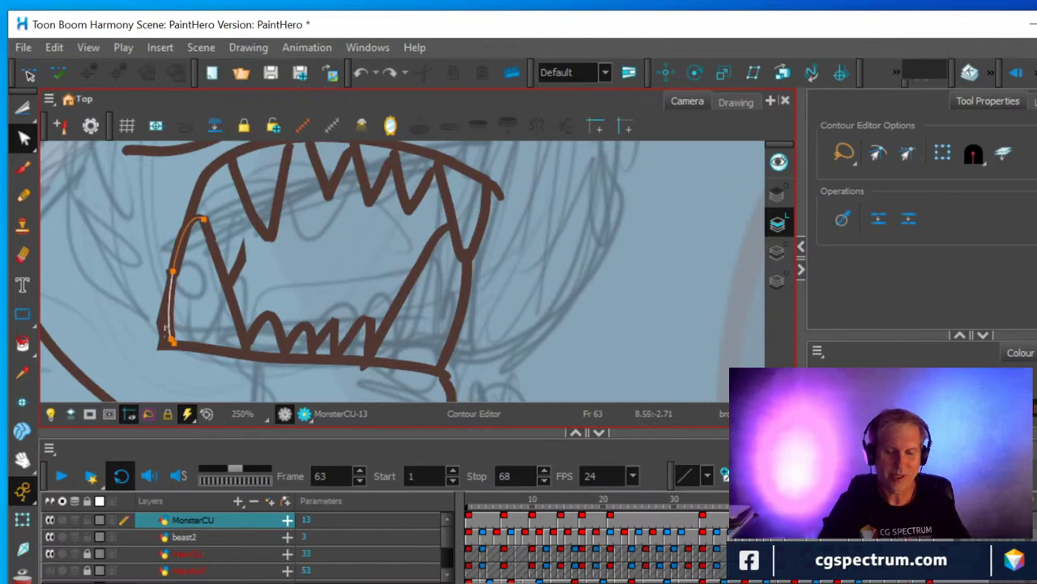
click(163, 321)
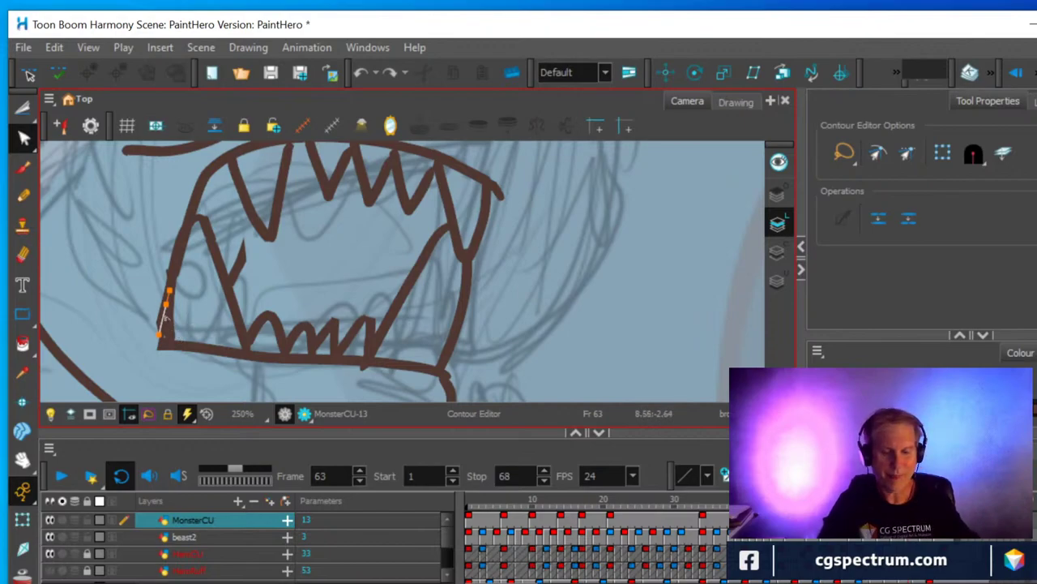
click(161, 319)
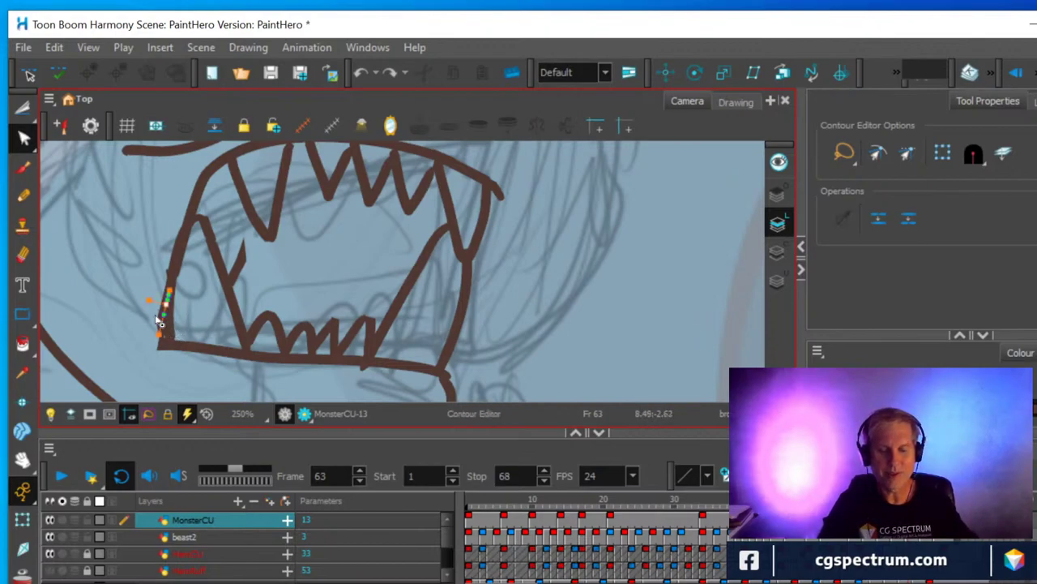
click(239, 264)
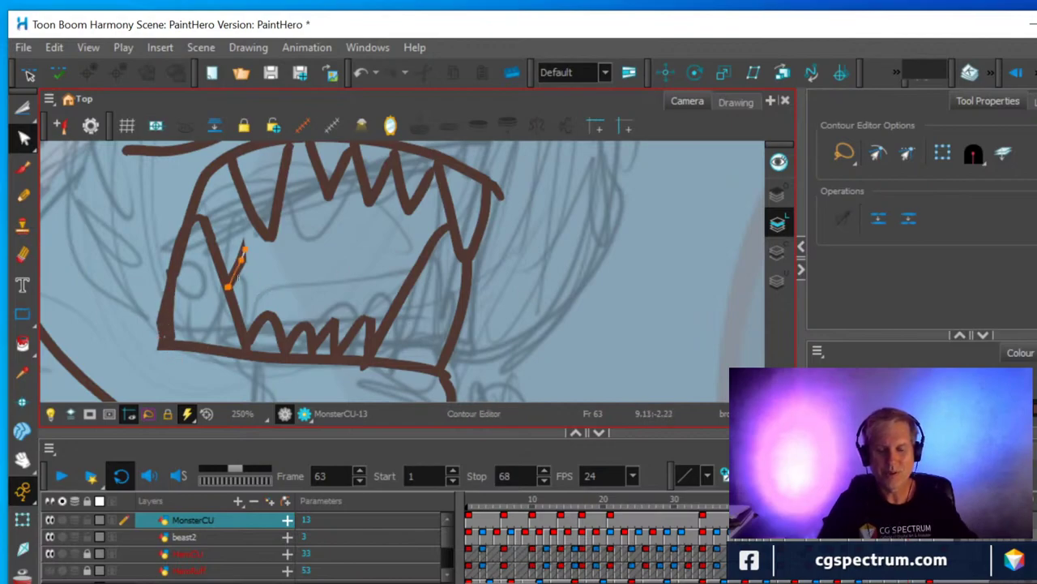
click(53, 47)
click(86, 224)
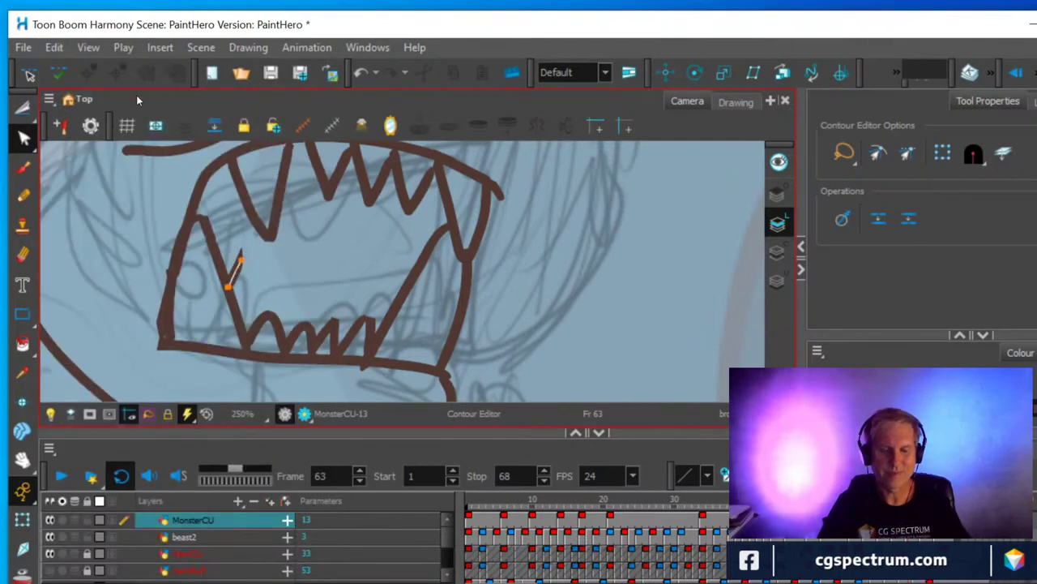
click(53, 47)
click(89, 243)
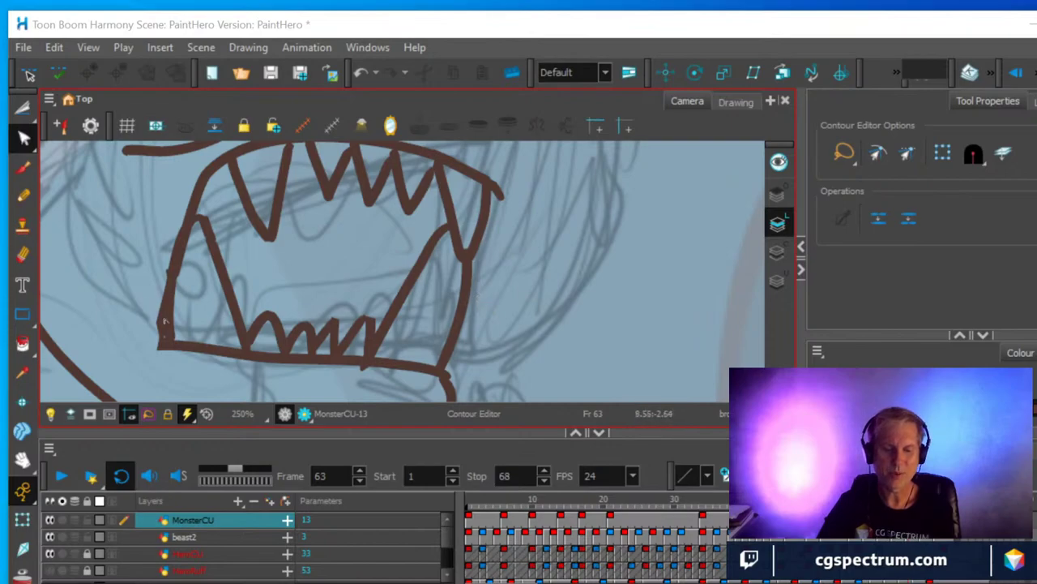
Select the points on the mouth's left edge and delete that piece.
click(169, 274)
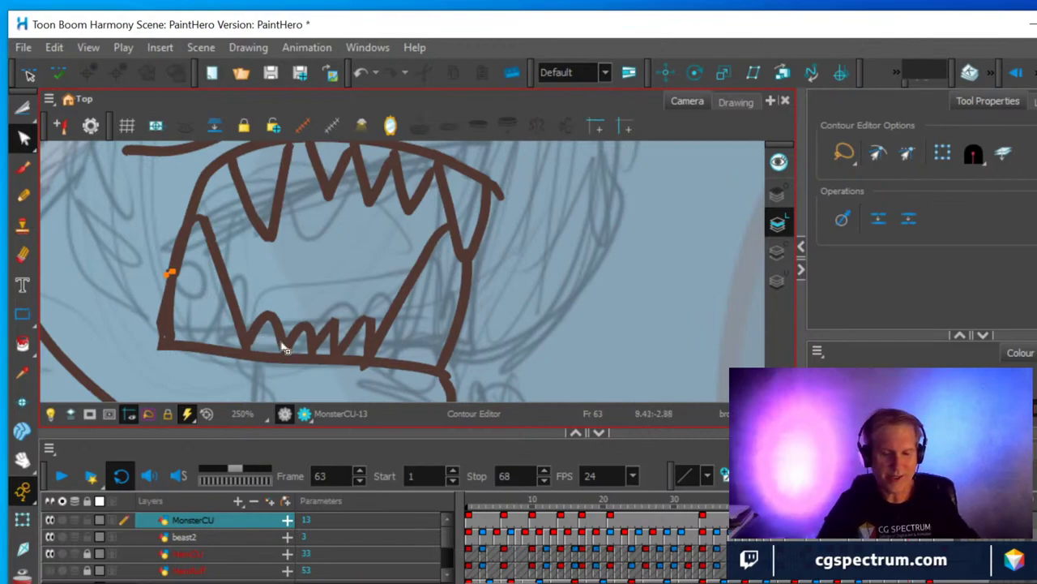
scroll(203, 295, up, 3)
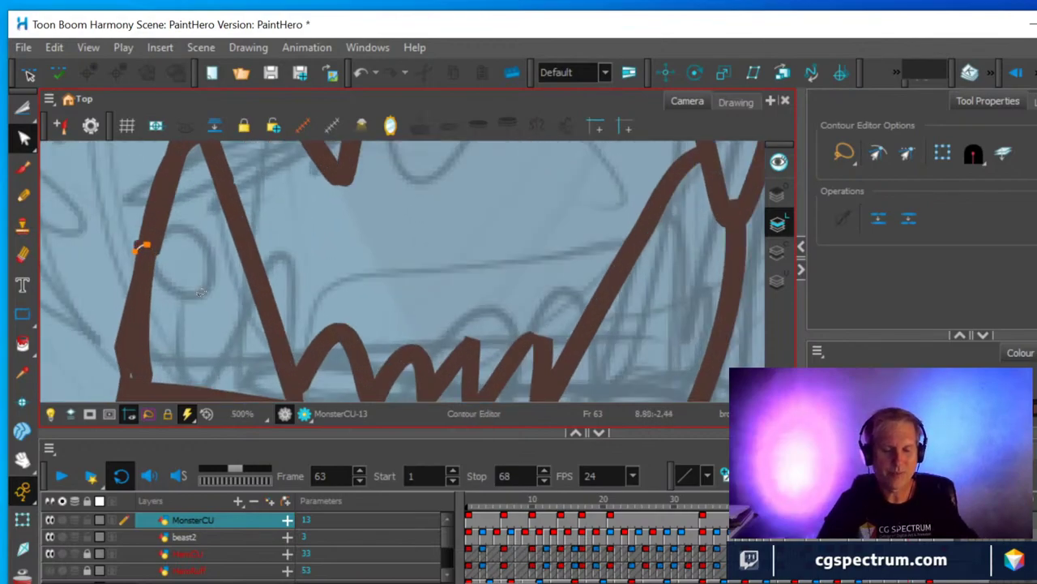
click(141, 247)
click(209, 299)
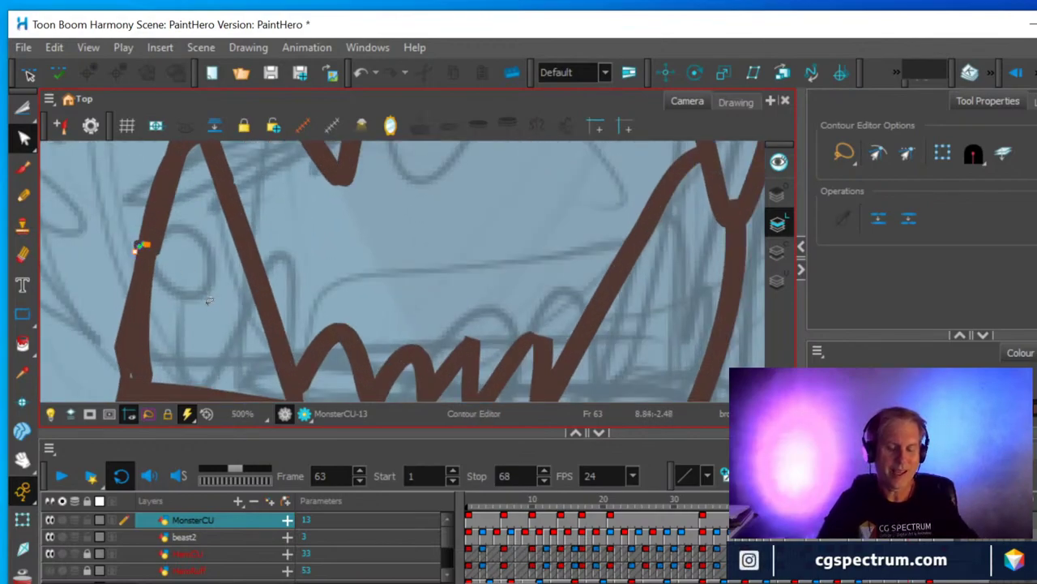
click(53, 47)
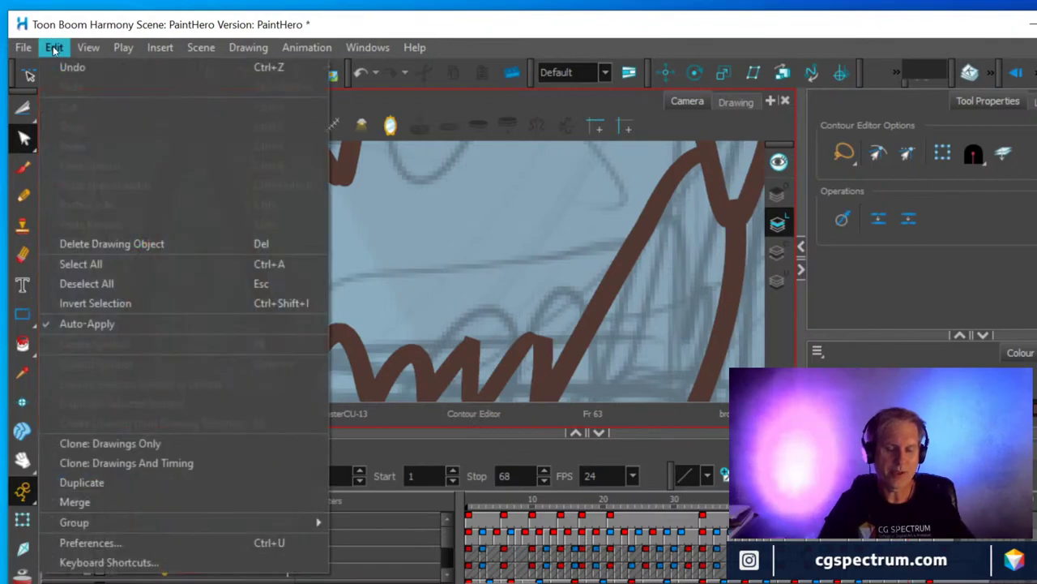
click(103, 252)
scroll(270, 293, down, 4)
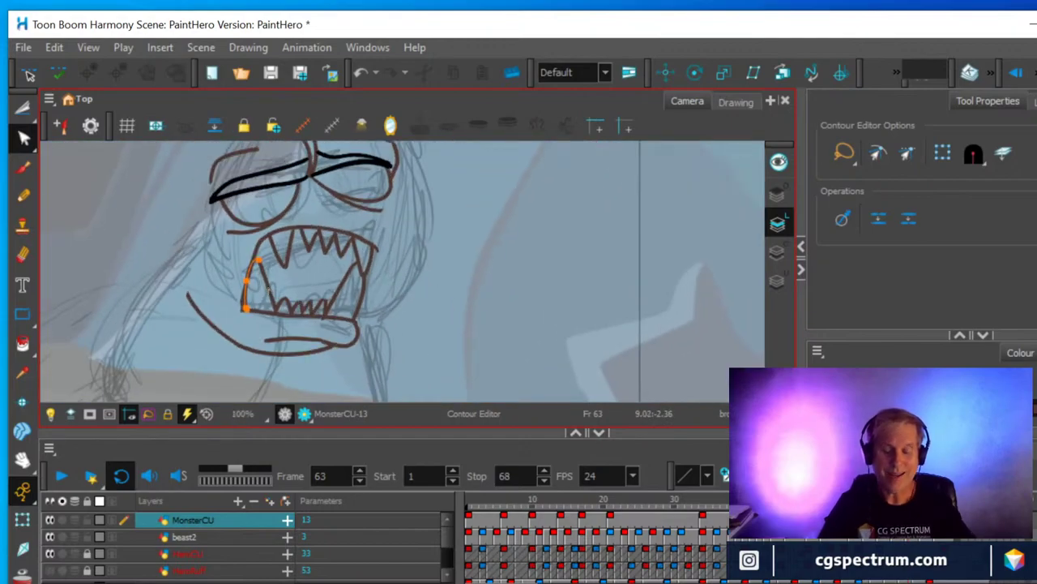
Lasso the upper-jaw fangs with the Cutter (Alt+T) to make them a separate piece.
click(24, 197)
scroll(528, 187, down, 2)
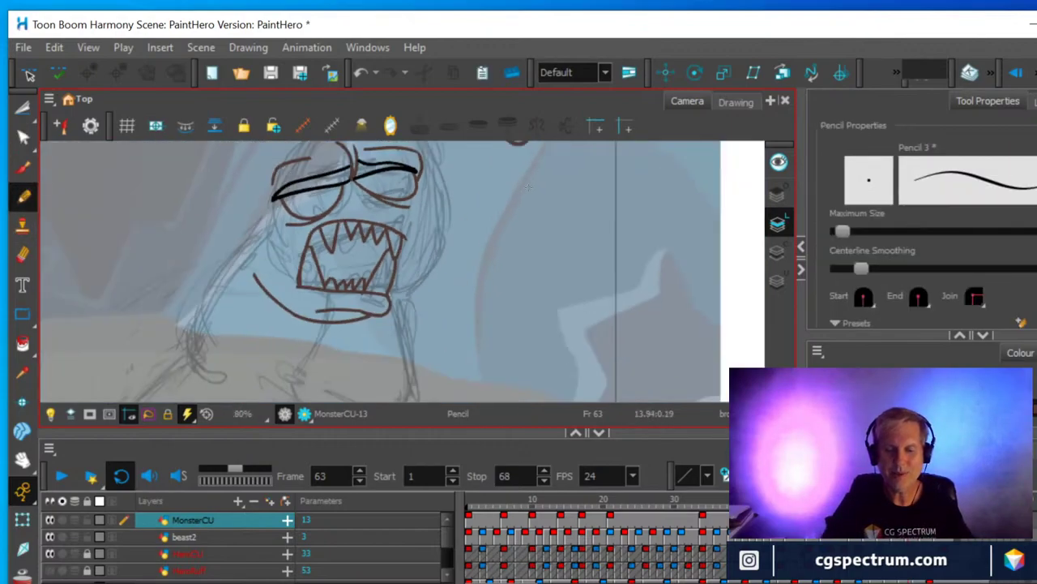
drag(518, 203, 526, 260)
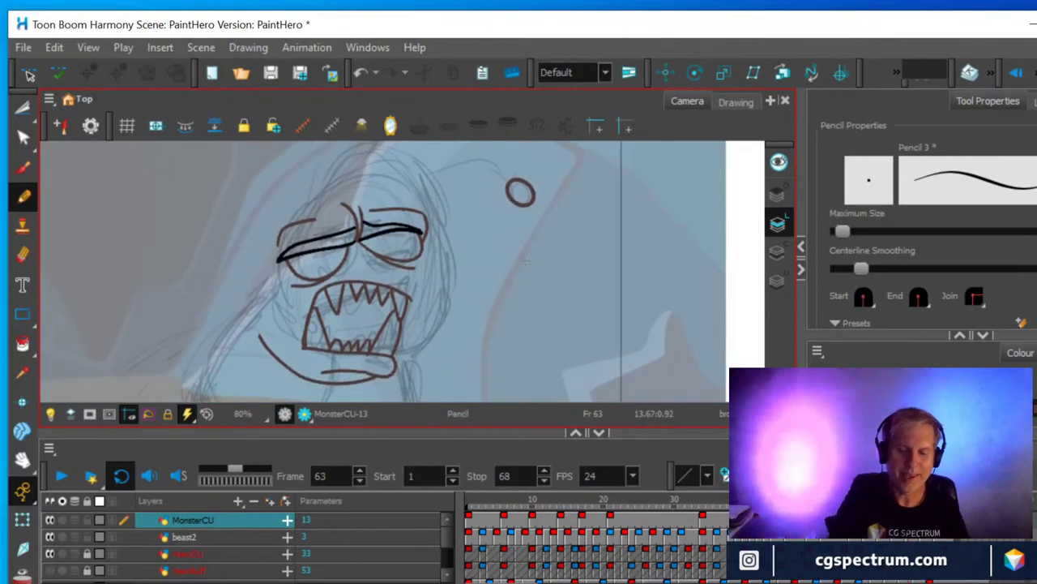
key(alt+t)
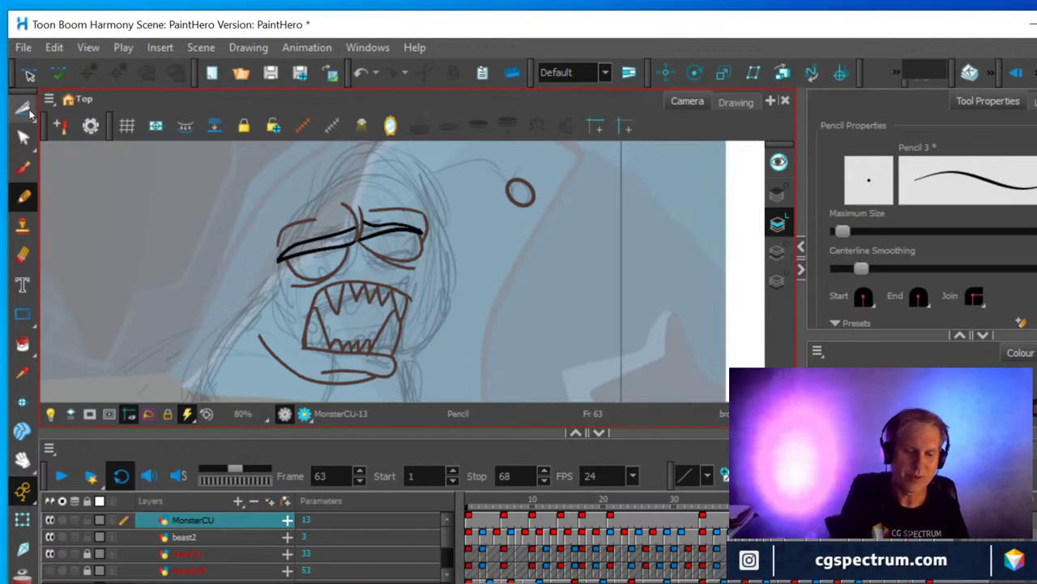
mouse_move(329, 300)
mouse_down()
mouse_move(332, 314)
mouse_move(313, 299)
mouse_move(326, 280)
mouse_move(365, 269)
mouse_move(418, 289)
mouse_move(412, 324)
mouse_move(329, 313)
mouse_move(323, 302)
mouse_up()
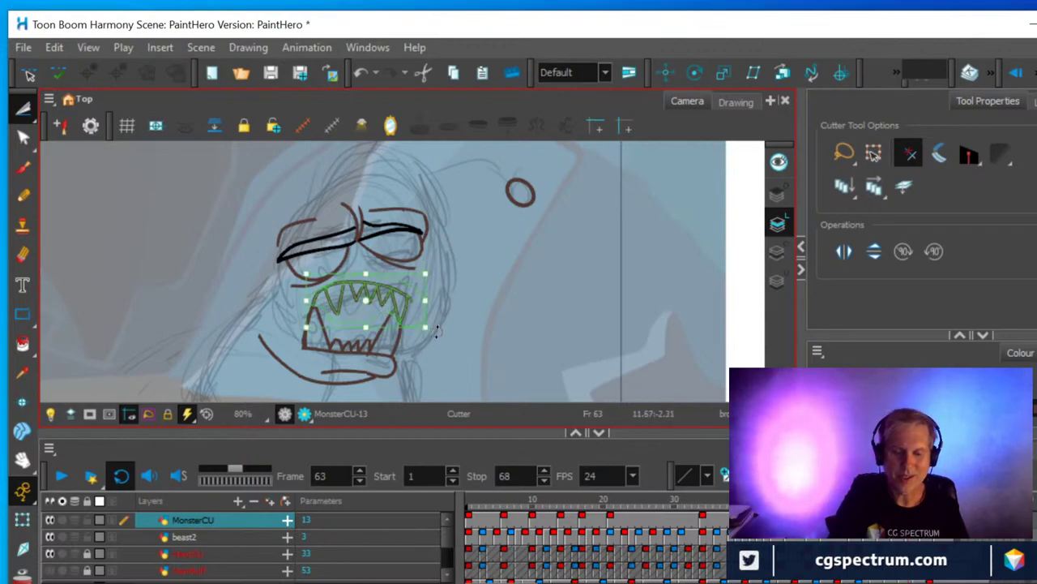
Shrink the cut-out upper teeth, rotate them slightly and nudge them down and left.
drag(436, 334, 451, 287)
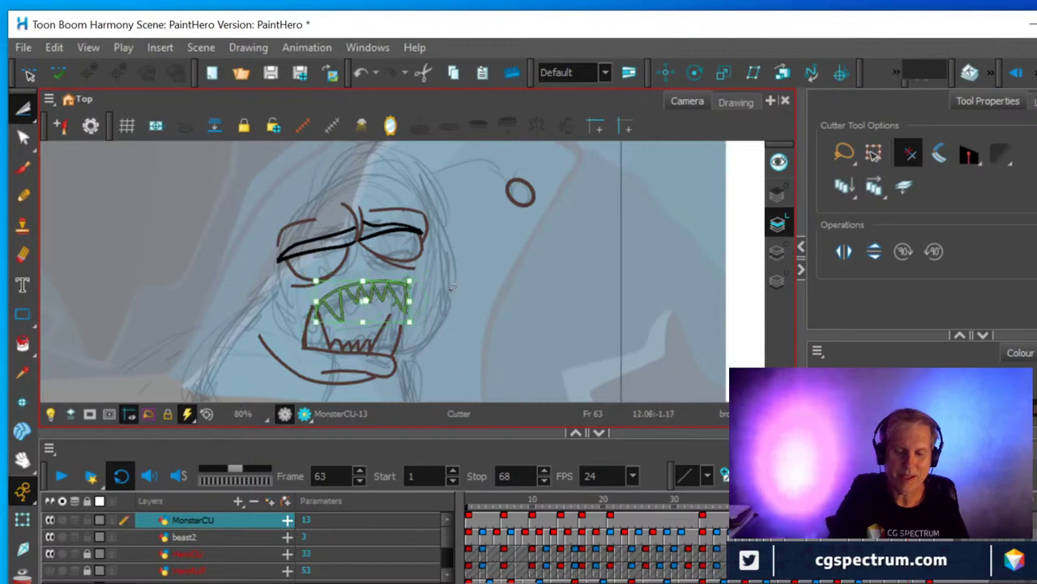
mouse_move(434, 329)
mouse_down()
mouse_move(421, 335)
mouse_move(433, 316)
mouse_up()
drag(342, 293, 340, 295)
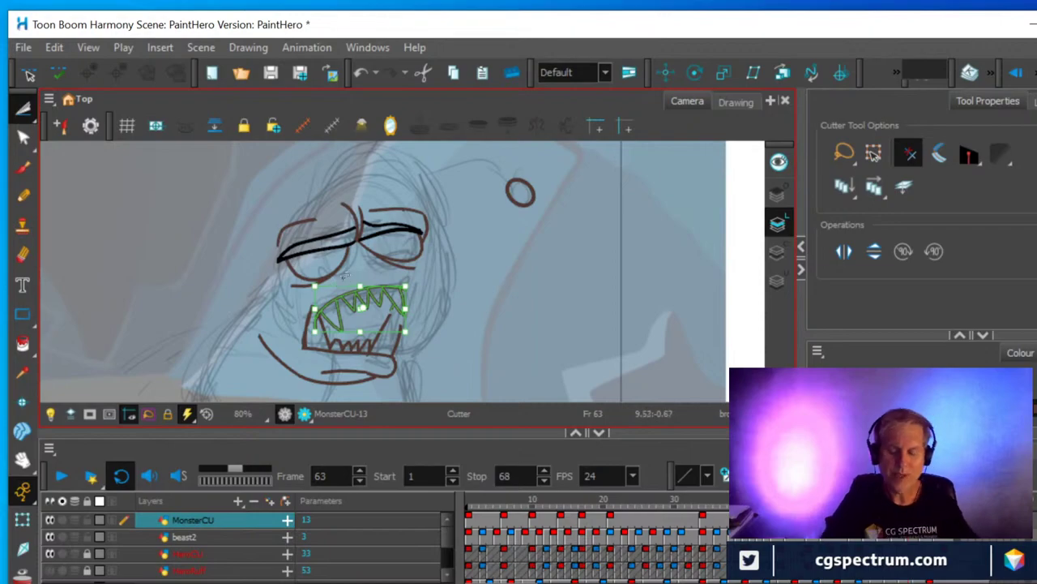
scroll(368, 299, up, 4)
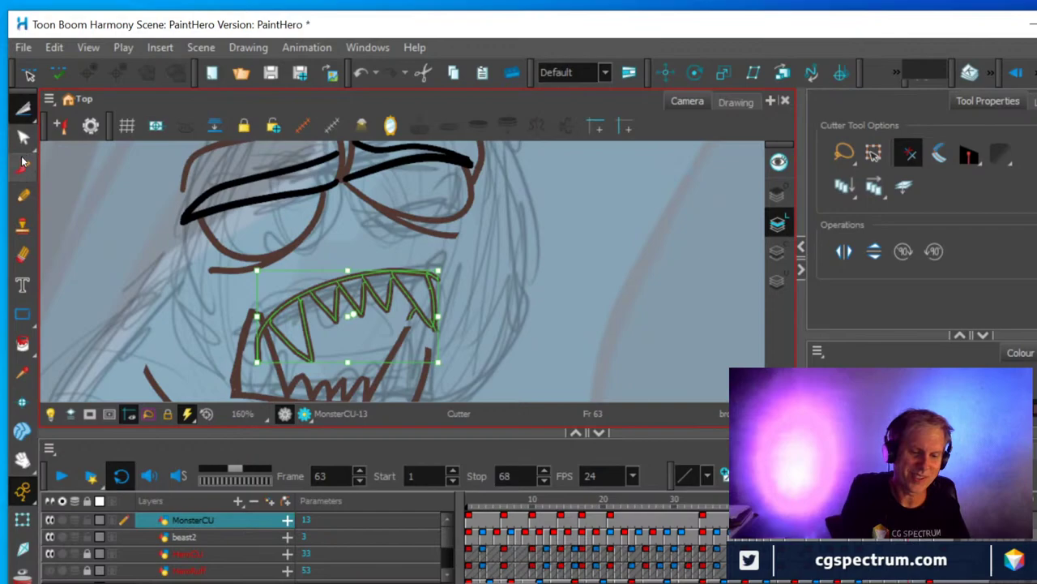
Lasso and delete the leftover tooth fragments on the mouth's left side with the Cutter.
click(23, 108)
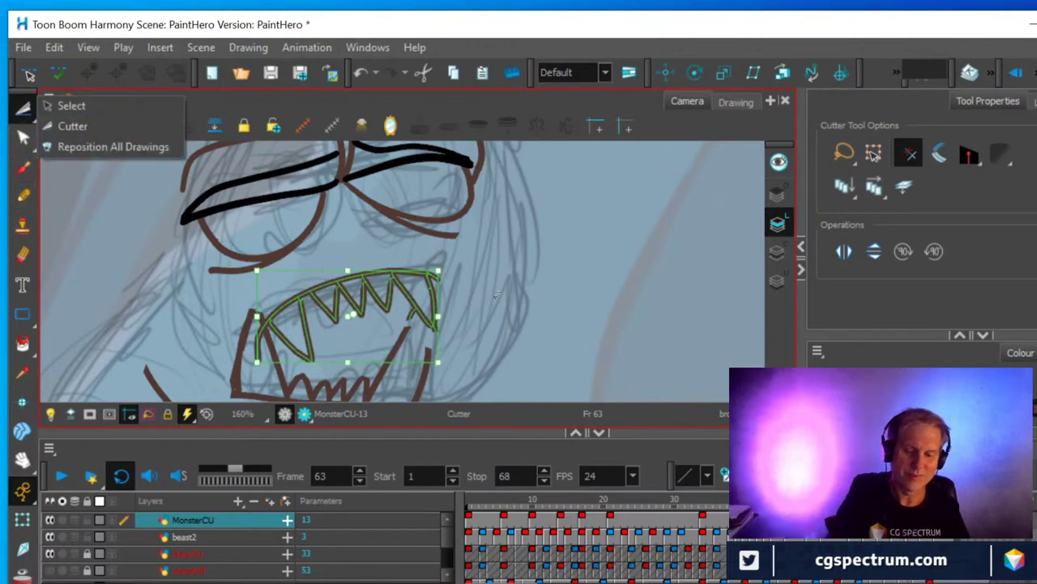
click(65, 126)
drag(253, 335, 274, 332)
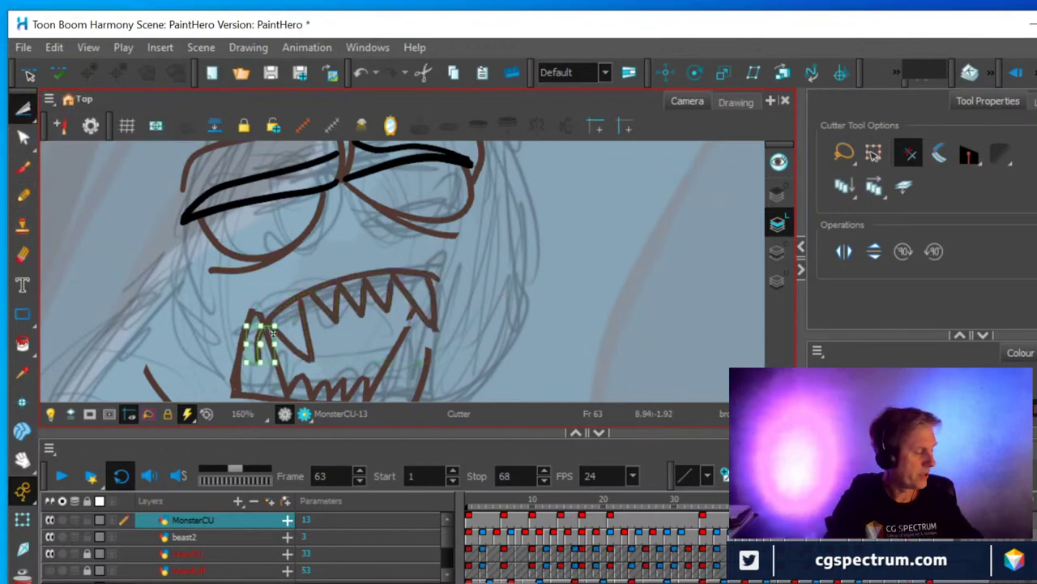
key(Delete)
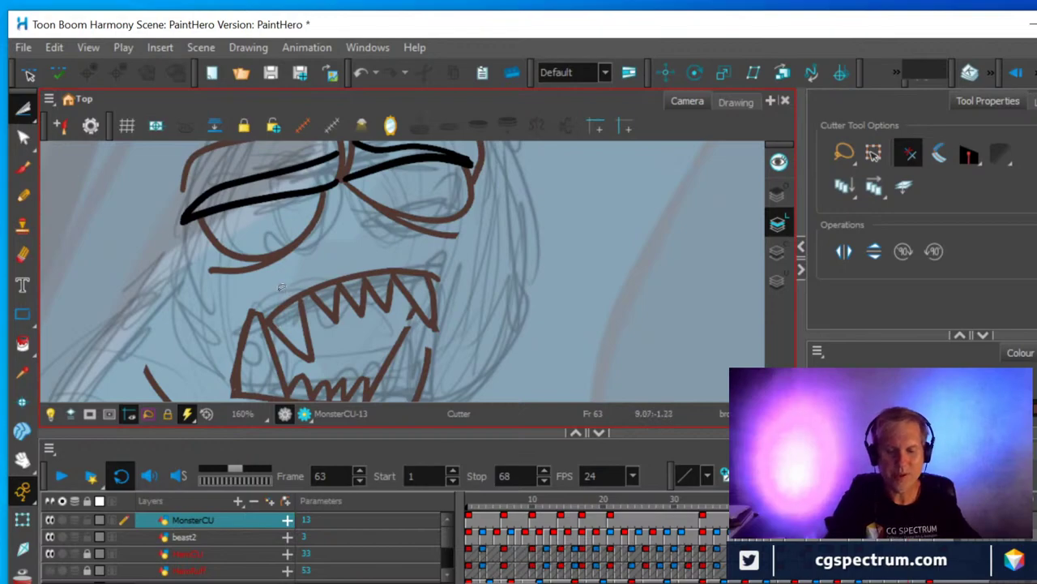
drag(280, 302, 285, 307)
key(Delete)
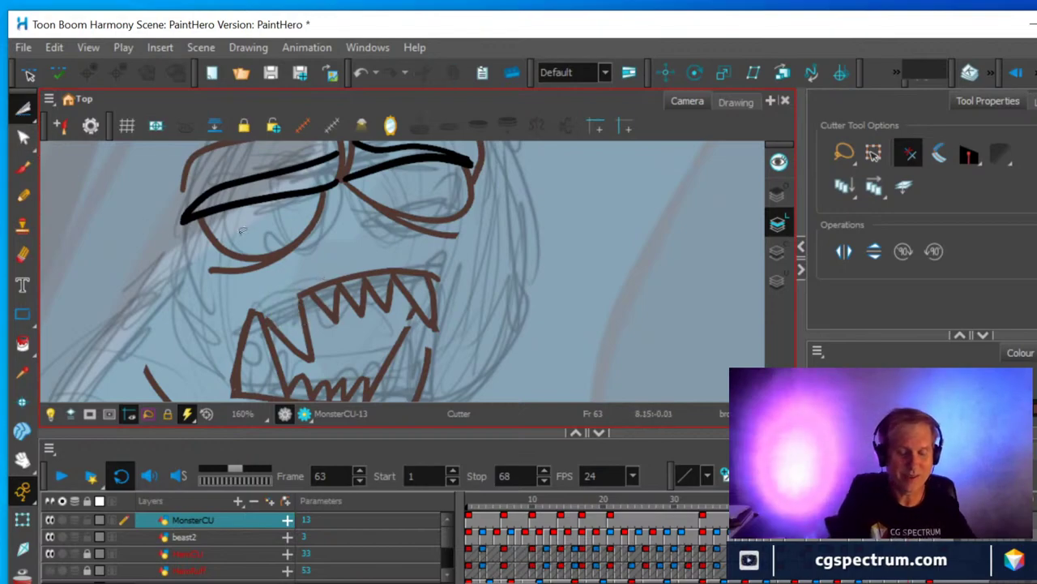
mouse_move(284, 287)
mouse_down()
mouse_move(308, 294)
mouse_move(325, 354)
mouse_move(298, 364)
mouse_move(281, 344)
mouse_move(277, 301)
mouse_up()
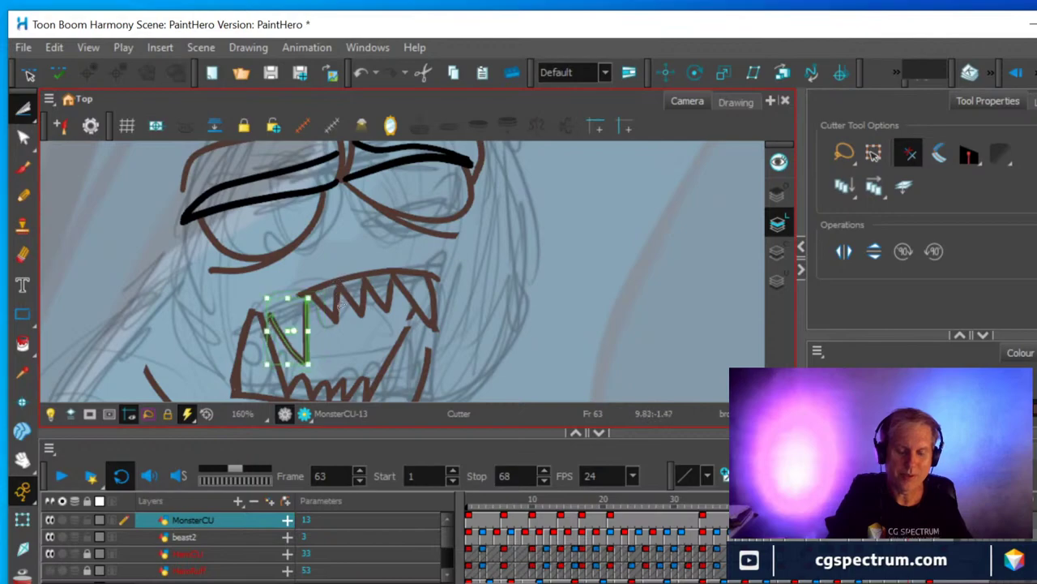
click(306, 338)
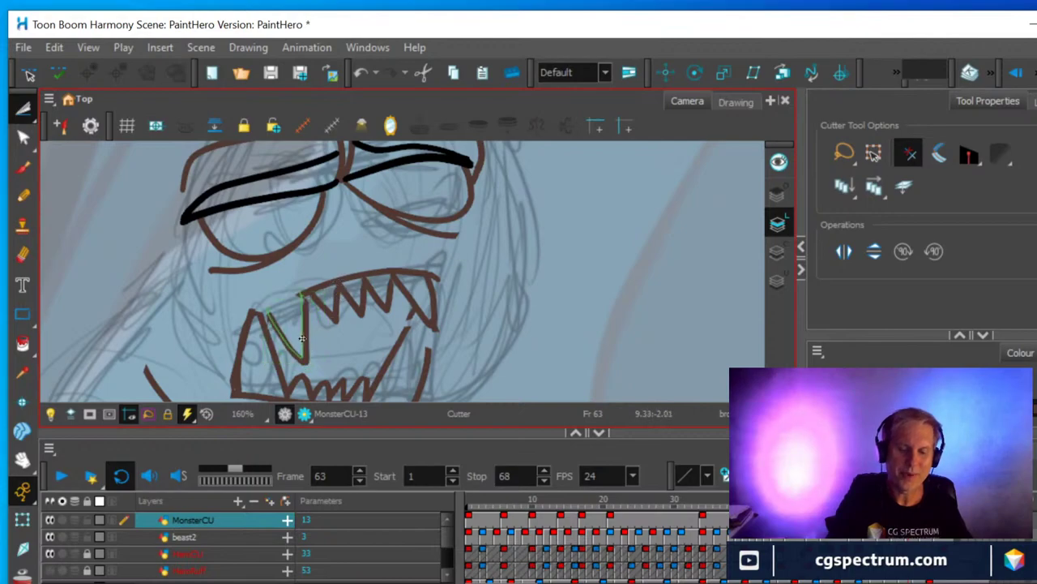
click(302, 337)
Extend the upper jaw line further left with a new Pencil stroke.
click(26, 194)
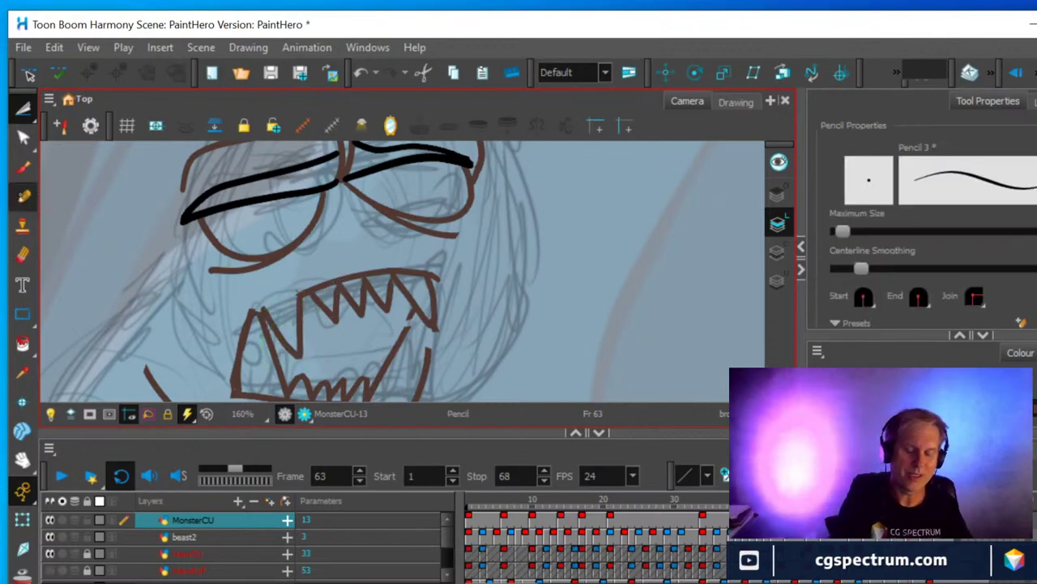
drag(300, 294, 258, 311)
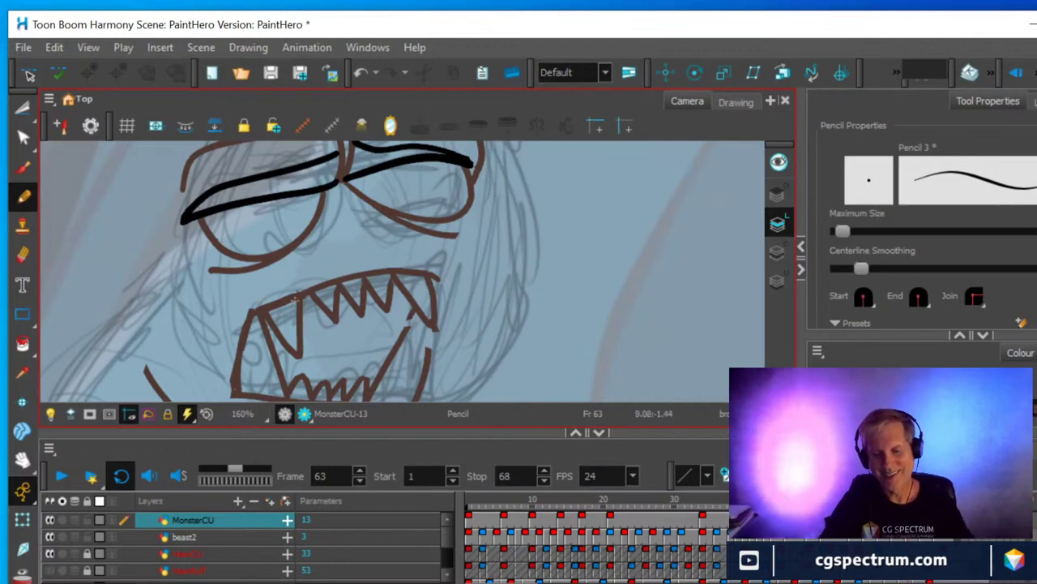
scroll(367, 300, up, 1)
drag(367, 300, 365, 240)
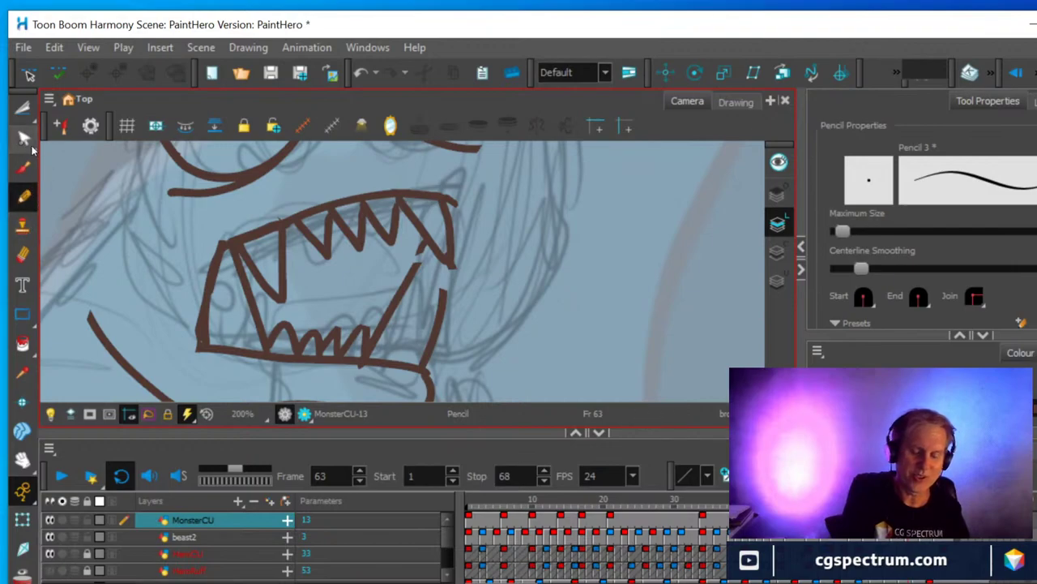
Reshape the right mouth stroke, then remove it with Edit > Delete Drawing Object.
click(23, 141)
click(420, 249)
mouse_move(442, 268)
mouse_down()
mouse_move(440, 294)
mouse_move(450, 247)
mouse_up()
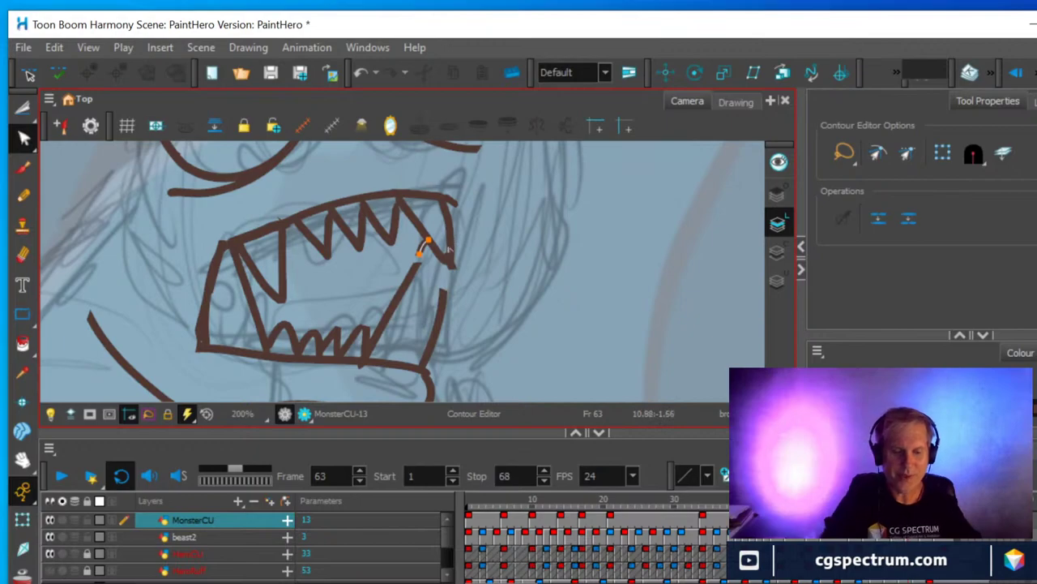
click(55, 50)
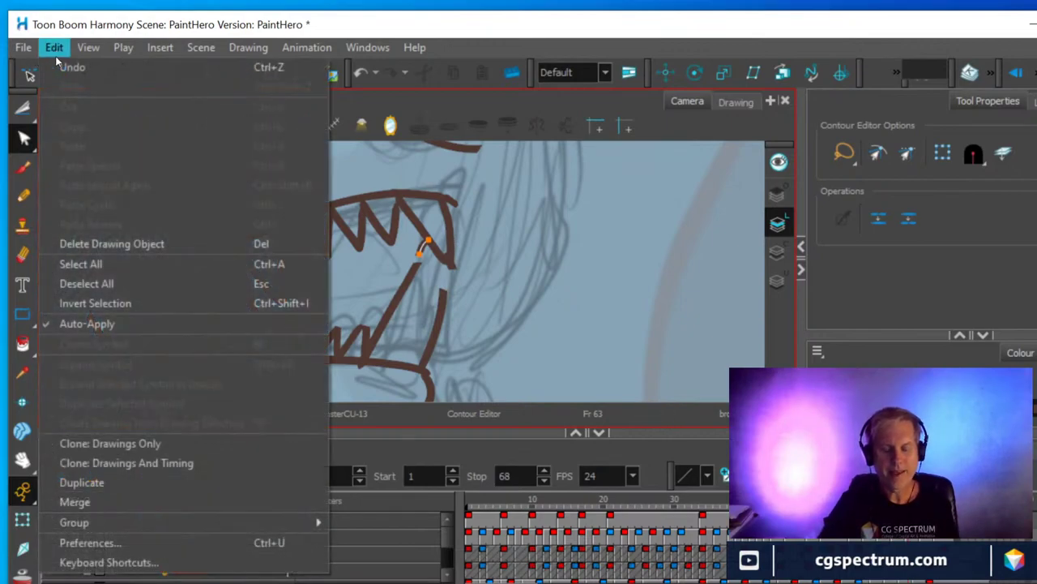
click(83, 239)
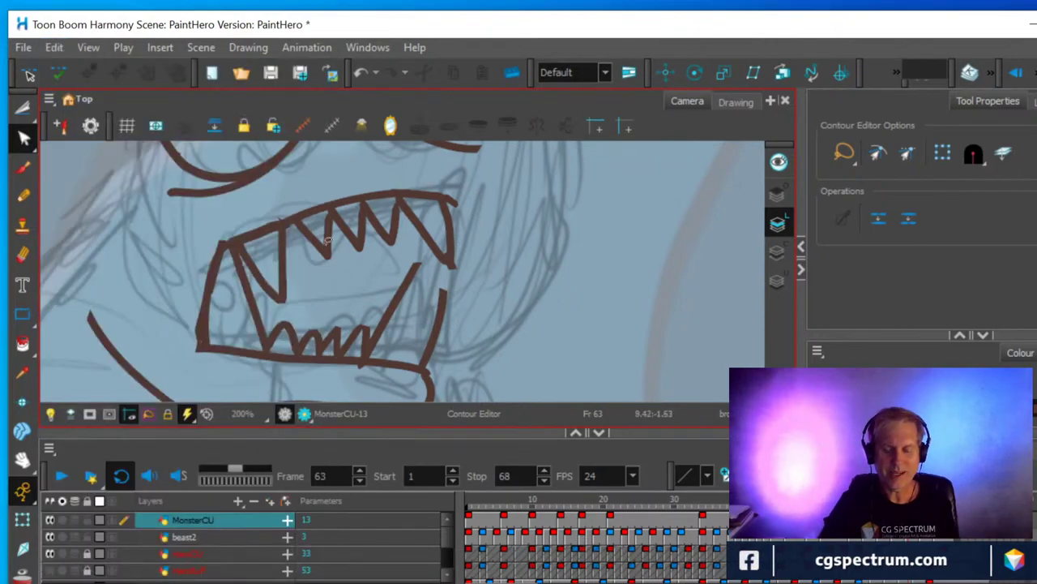
Redraw the right side of the mouth with the Pencil and erase the stray corner mark.
key(alt+slash)
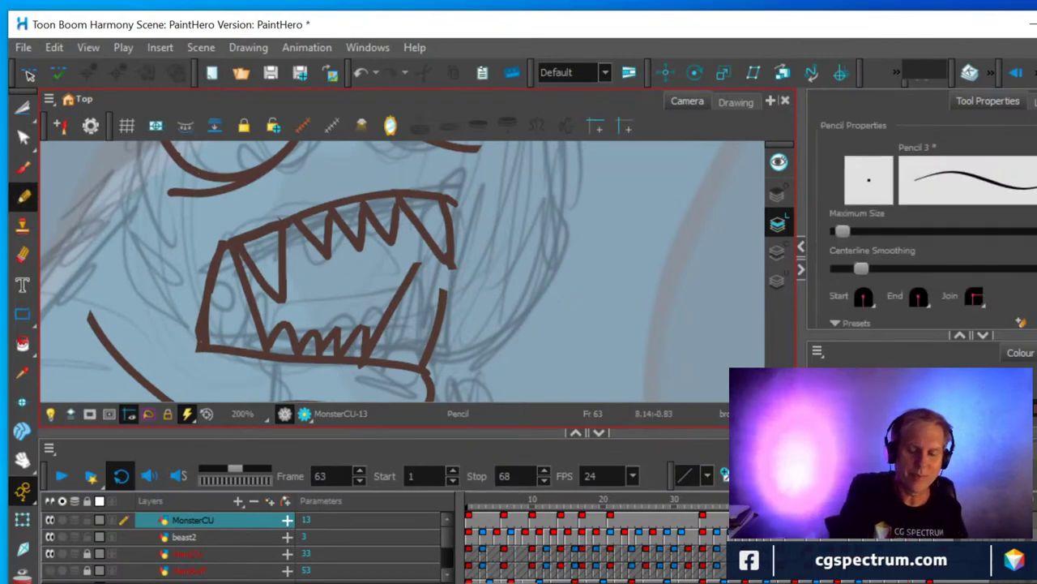
mouse_move(415, 268)
mouse_down()
mouse_move(437, 255)
mouse_move(444, 304)
mouse_up()
click(22, 255)
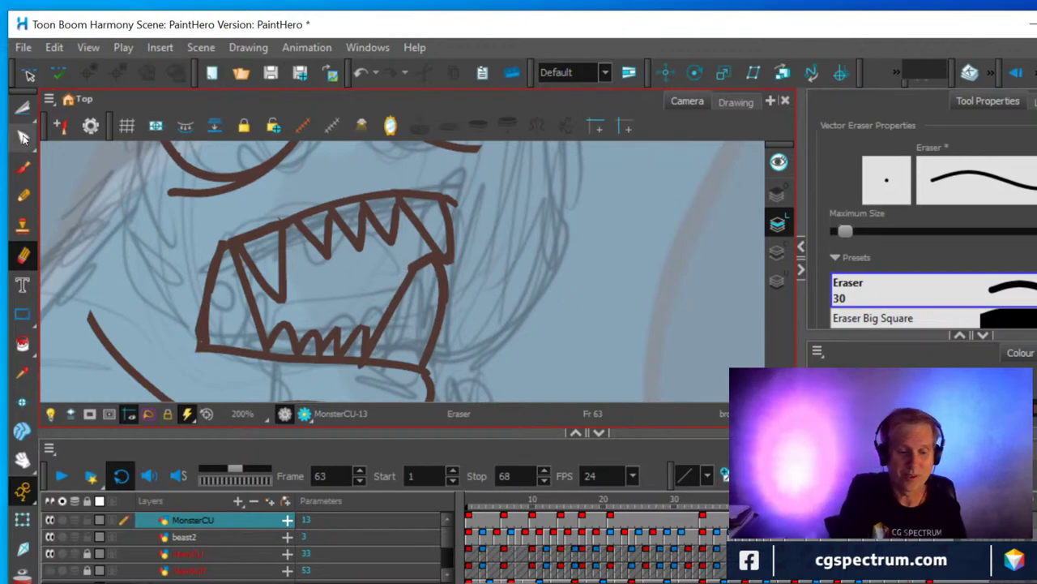
click(23, 138)
click(366, 330)
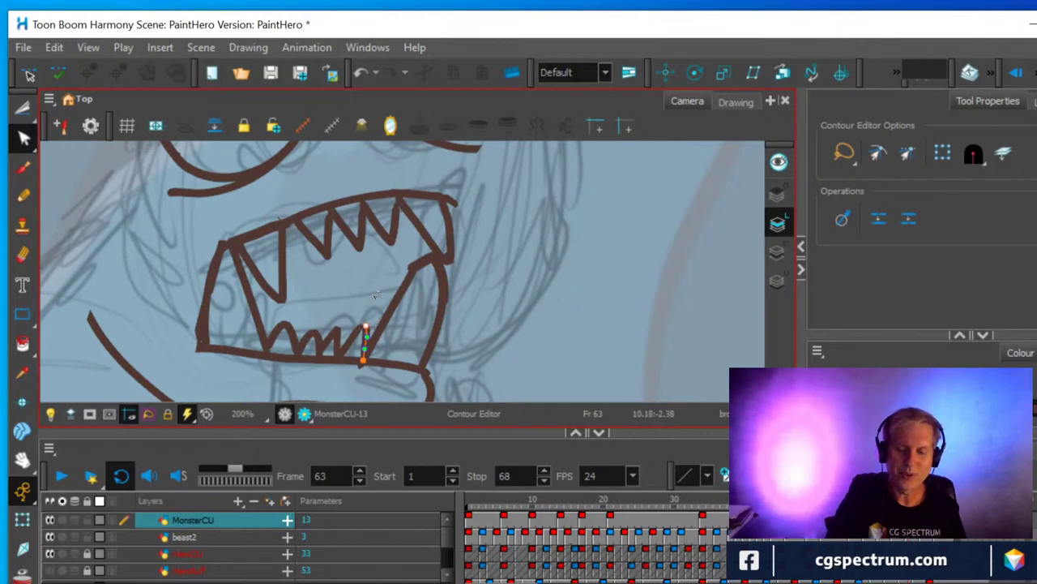
scroll(375, 295, down, 4)
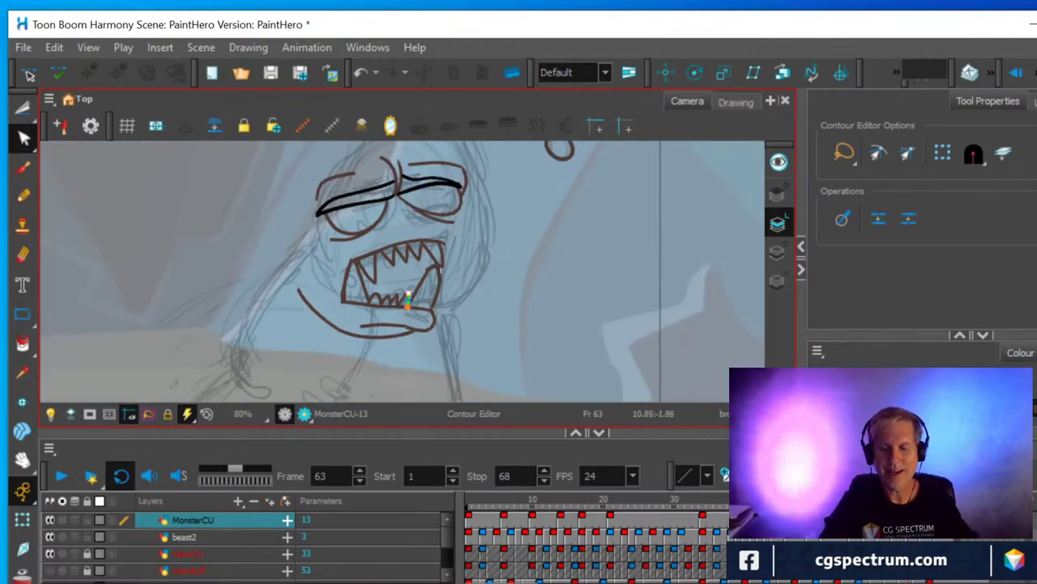
Draw the head outline's right, upper-left and left sides with the Pencil.
drag(511, 261, 469, 331)
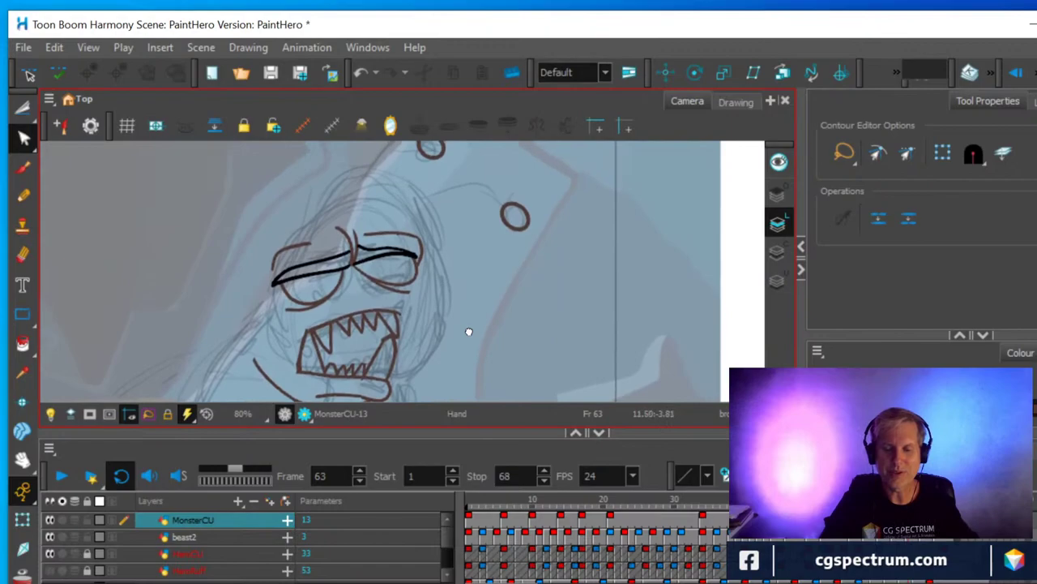
click(24, 197)
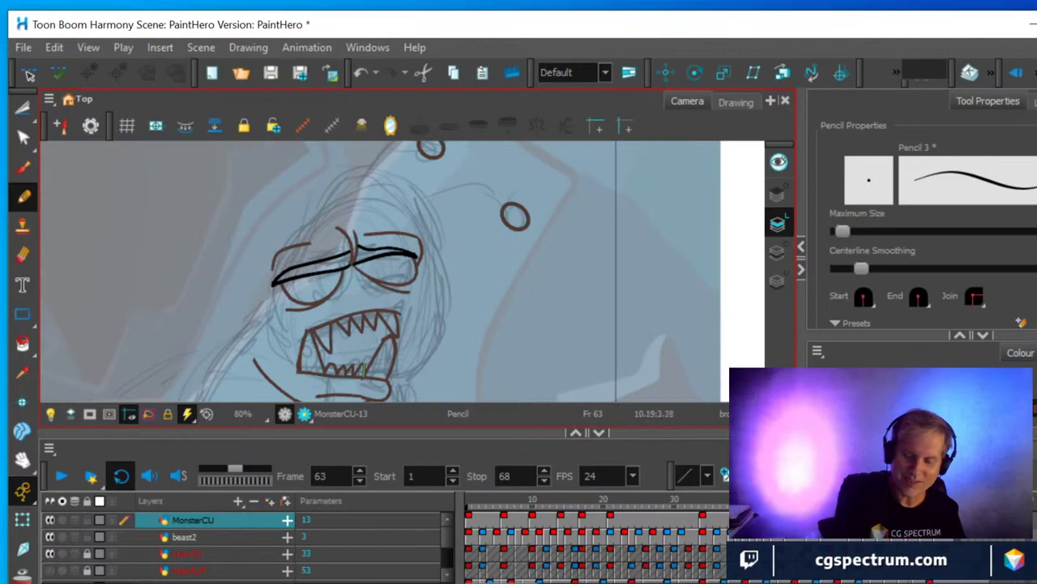
mouse_move(366, 184)
mouse_down()
mouse_move(409, 201)
mouse_move(447, 289)
mouse_move(443, 332)
mouse_move(413, 373)
mouse_move(384, 389)
mouse_up()
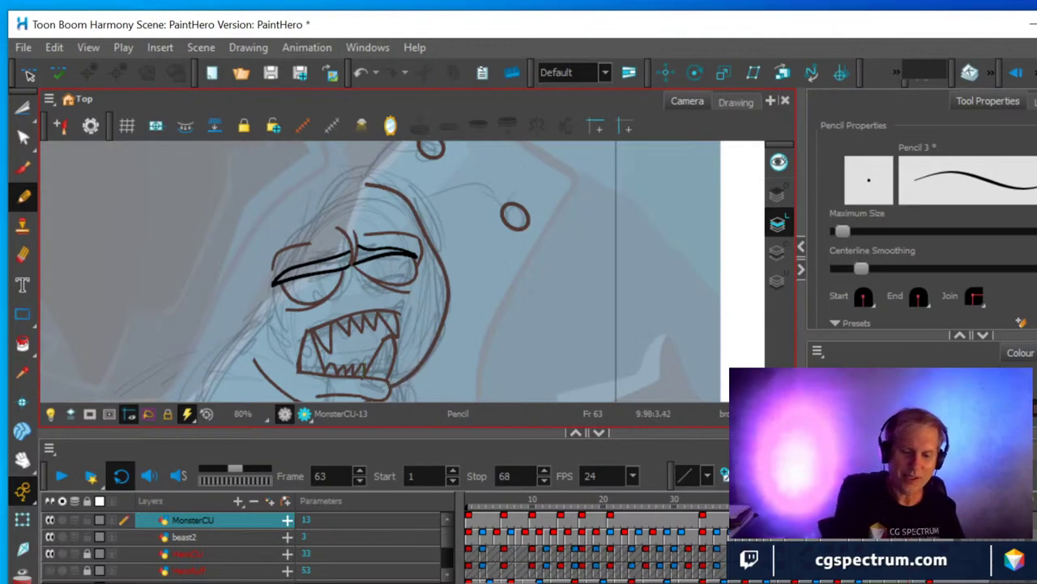
mouse_move(370, 185)
mouse_down()
mouse_move(290, 222)
mouse_move(276, 247)
mouse_up()
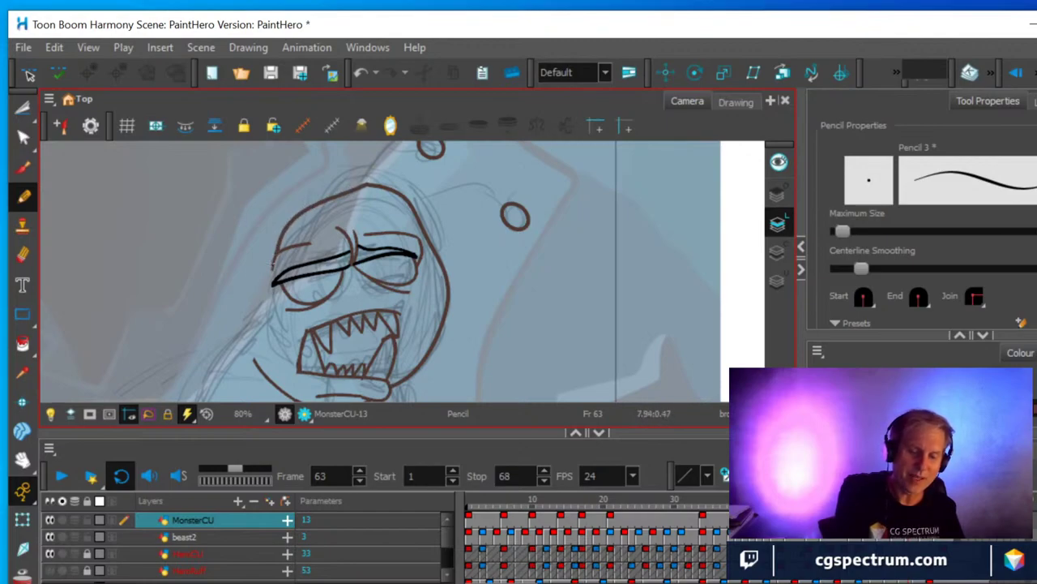
mouse_move(274, 261)
mouse_down()
mouse_move(254, 301)
mouse_move(255, 366)
mouse_up()
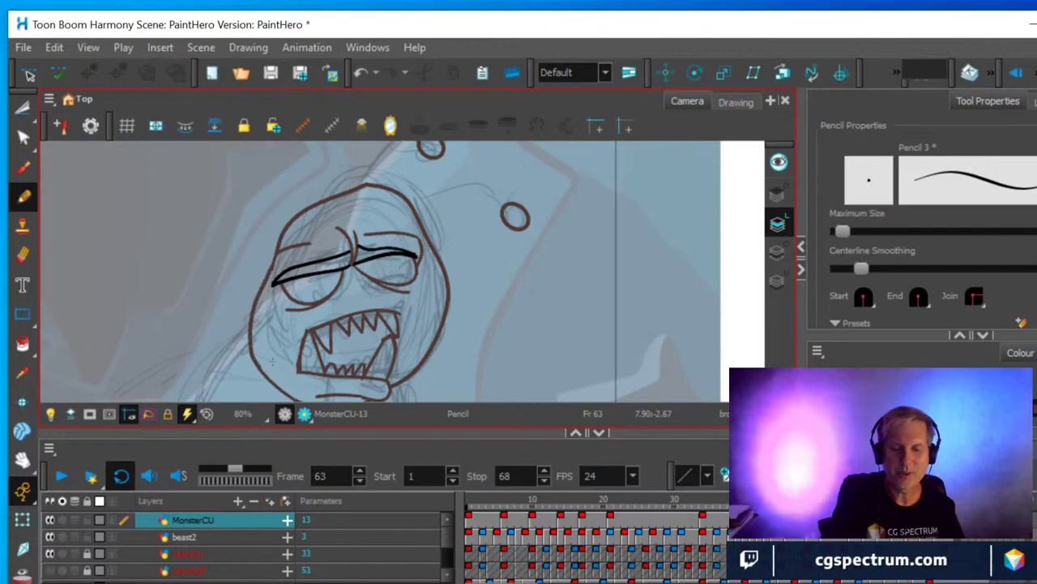
Select the extra upper-left head stroke with the Contour Editor and delete it.
key(alt+q)
click(367, 185)
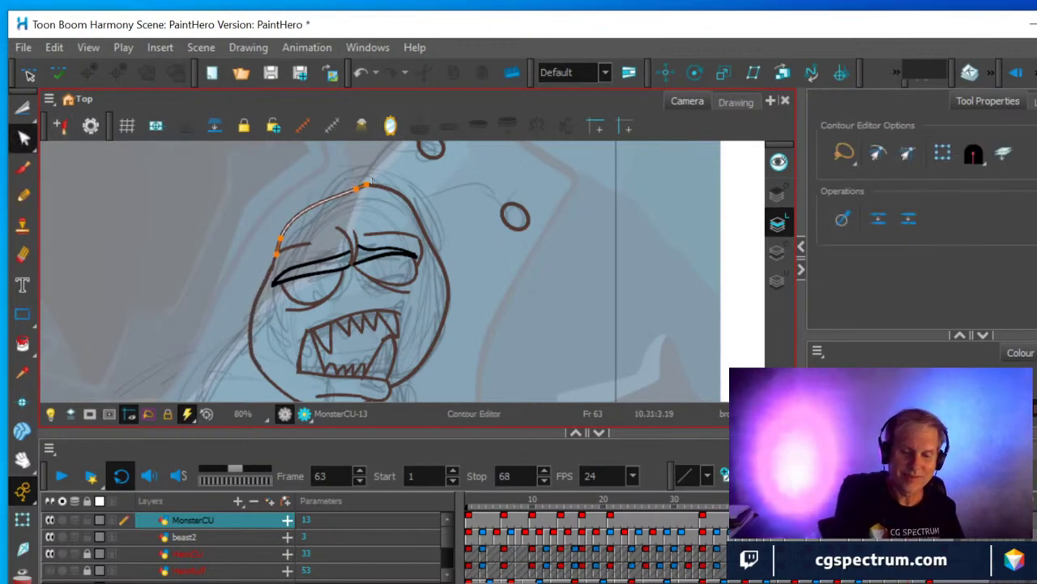
click(365, 186)
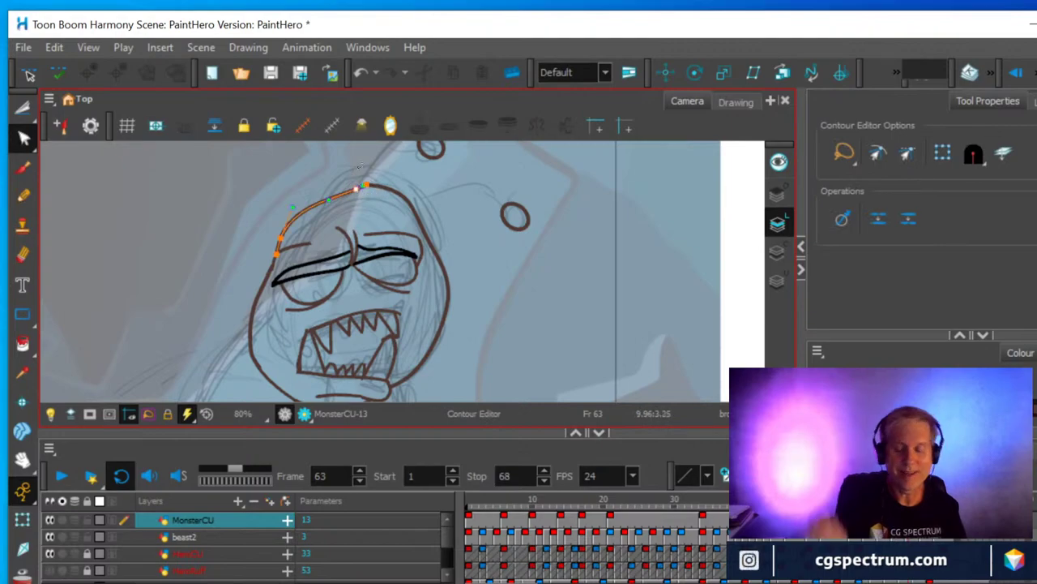
click(23, 195)
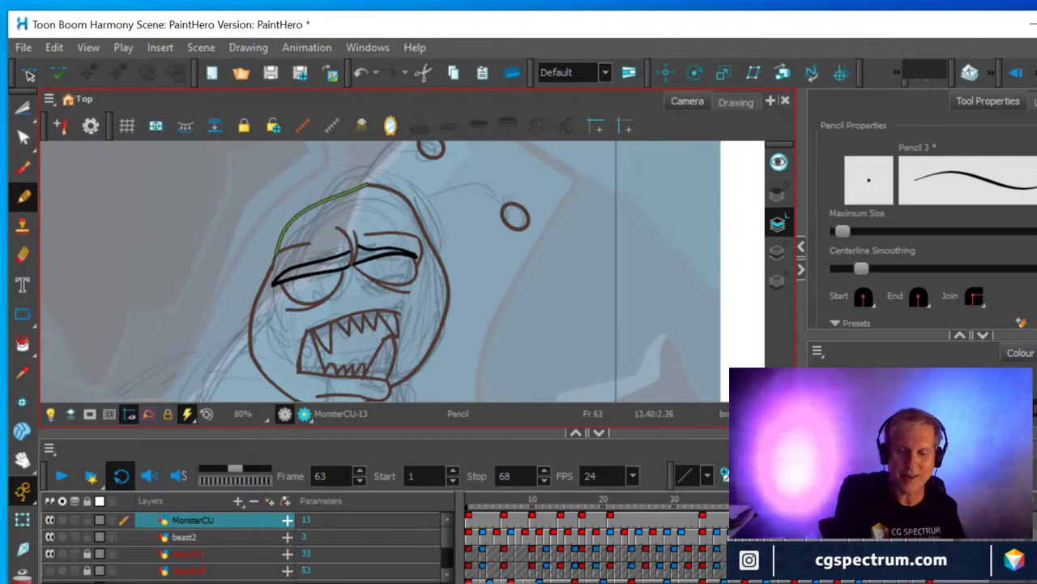
click(23, 254)
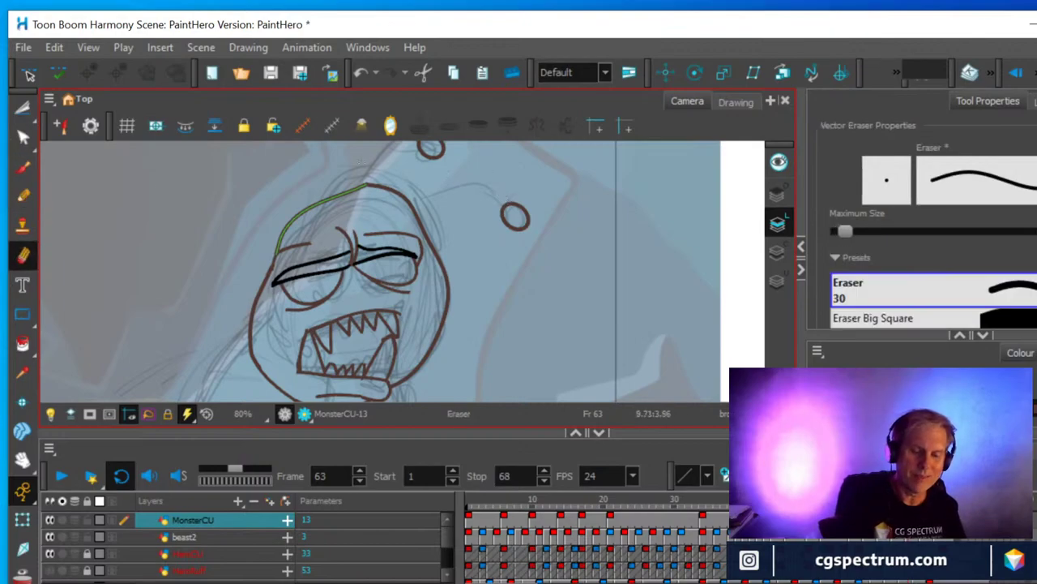
key(Delete)
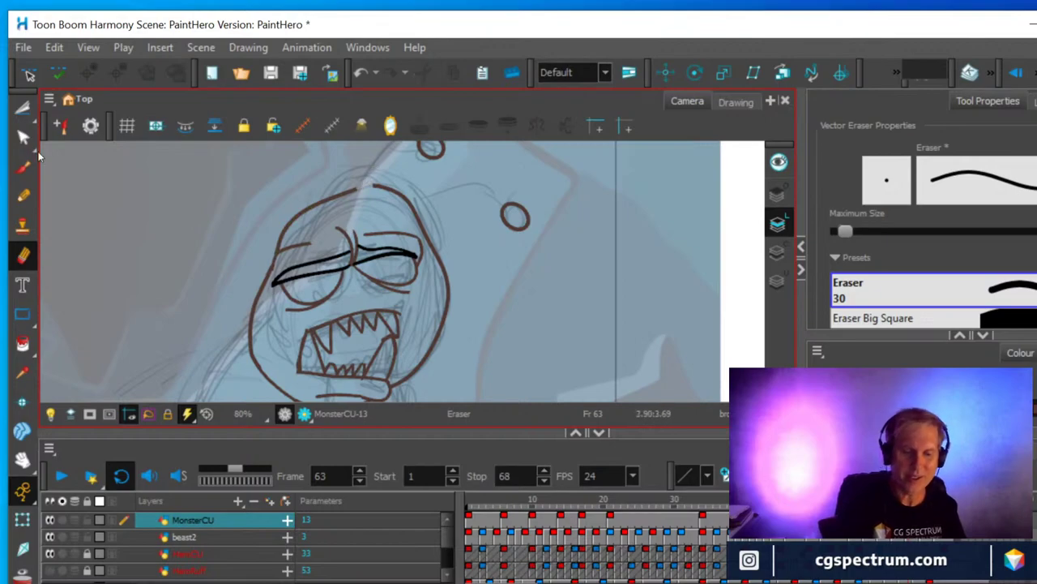
Draw two curved Pencil antennae from the small circles down to the head outline.
click(22, 169)
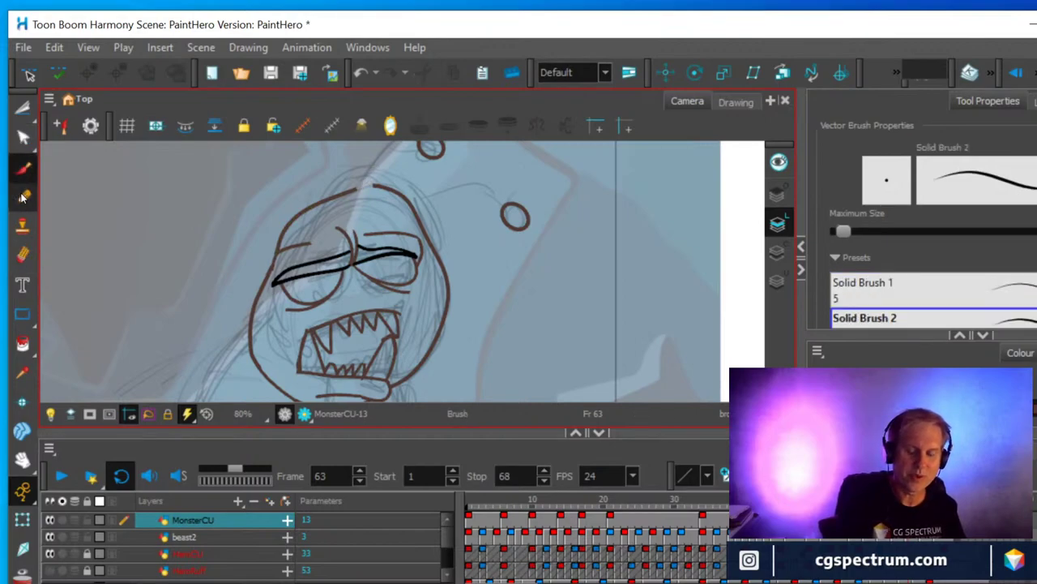
click(22, 198)
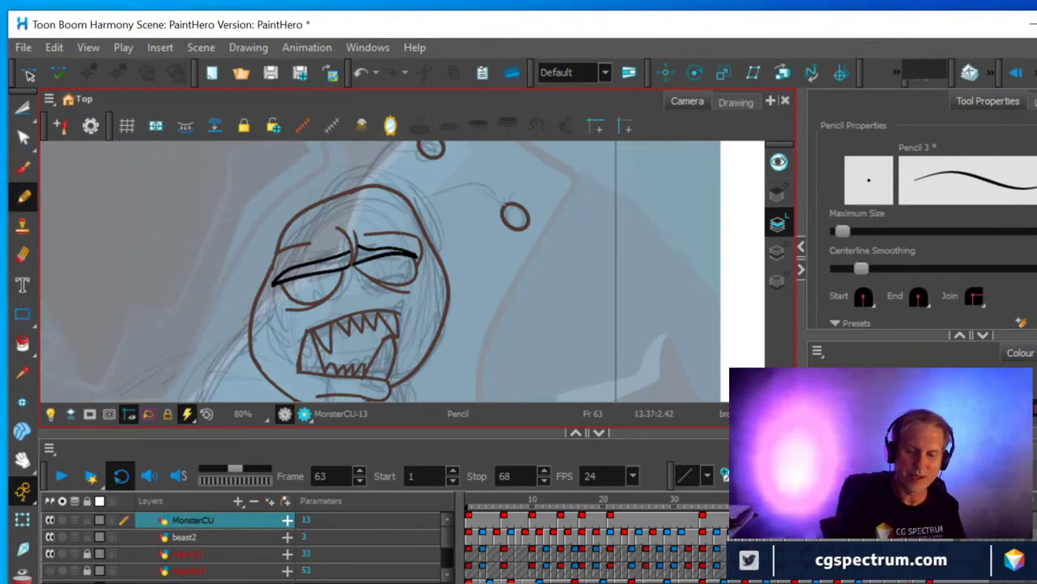
mouse_move(502, 209)
mouse_down()
mouse_move(466, 185)
mouse_move(412, 200)
mouse_up()
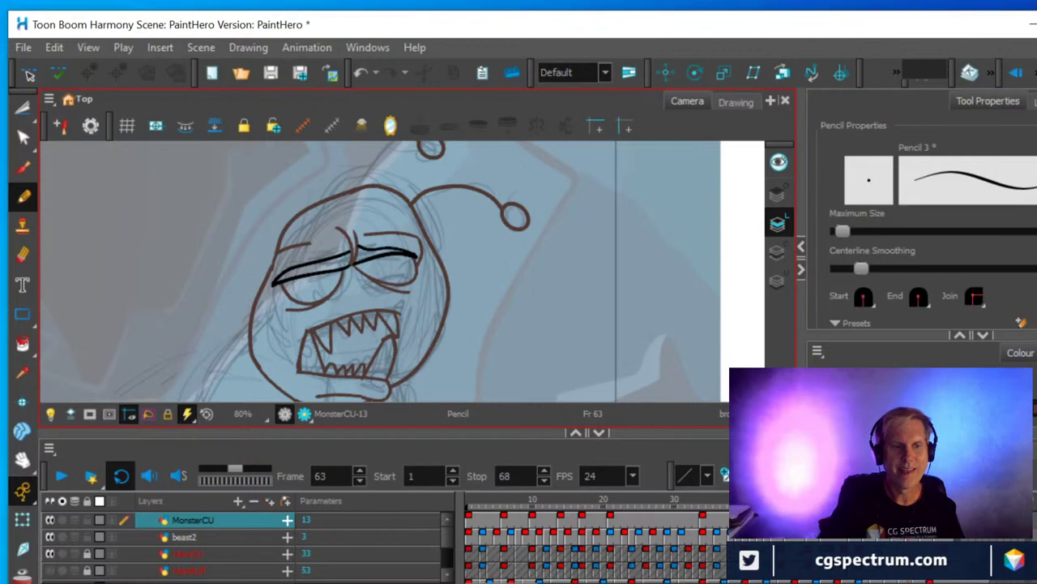
drag(564, 219, 554, 261)
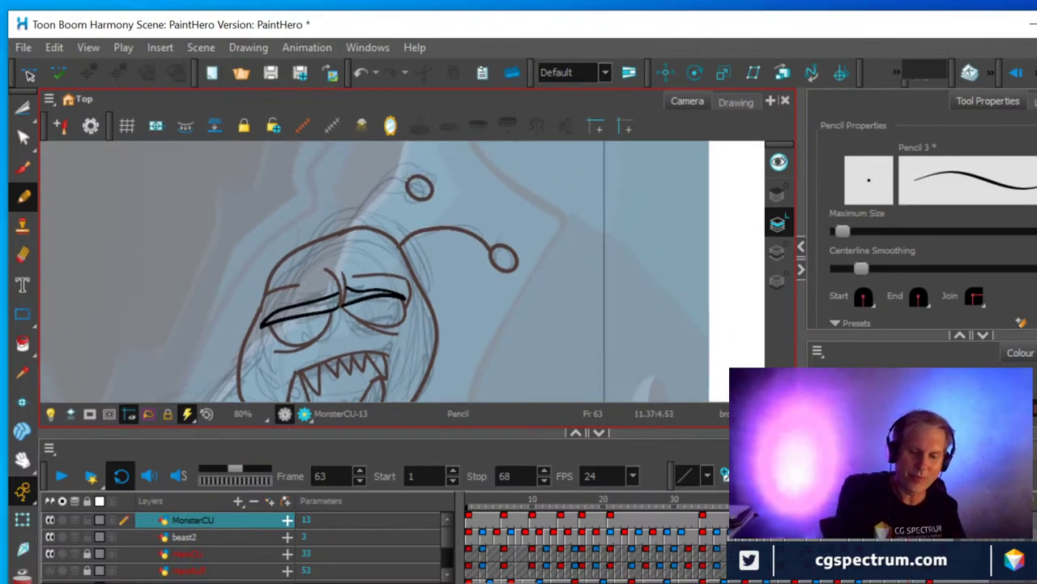
mouse_move(402, 177)
mouse_down()
mouse_move(337, 214)
mouse_move(311, 248)
mouse_up()
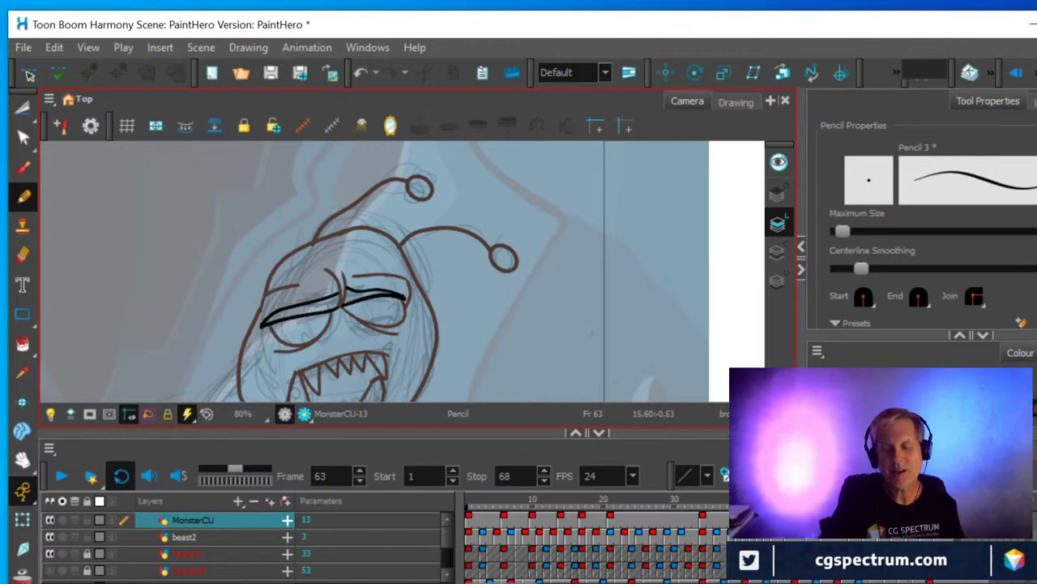
scroll(521, 290, down, 2)
mouse_move(496, 296)
mouse_down()
mouse_move(487, 291)
mouse_move(484, 205)
mouse_move(474, 257)
mouse_up()
mouse_move(503, 317)
mouse_down()
mouse_move(518, 250)
mouse_move(531, 272)
mouse_move(542, 259)
mouse_up()
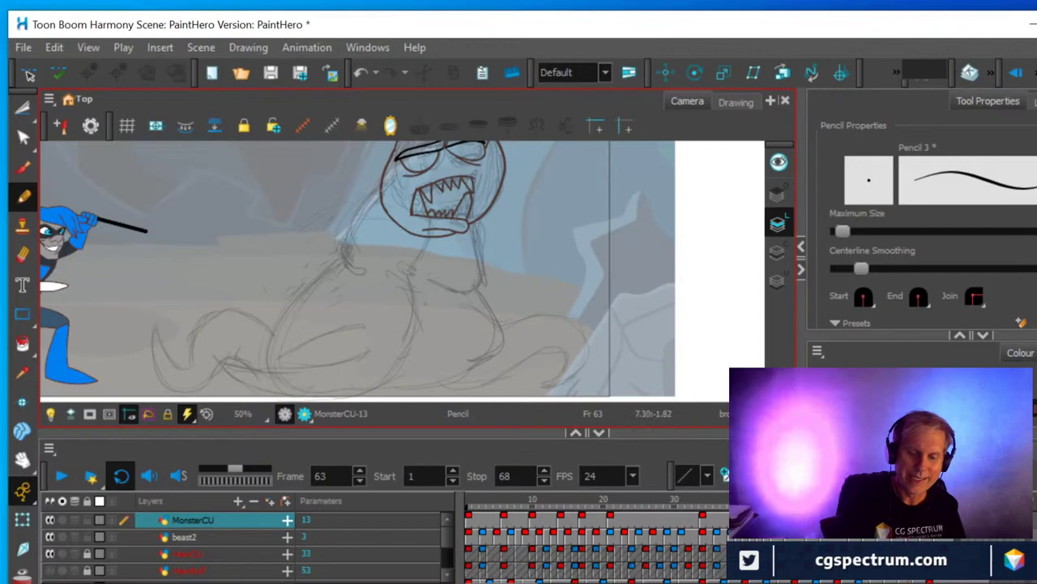
Trace the body's left and right edges below the head with Pencil strokes over the sketch.
mouse_move(382, 185)
mouse_down()
mouse_move(349, 240)
mouse_move(346, 268)
mouse_move(362, 275)
mouse_up()
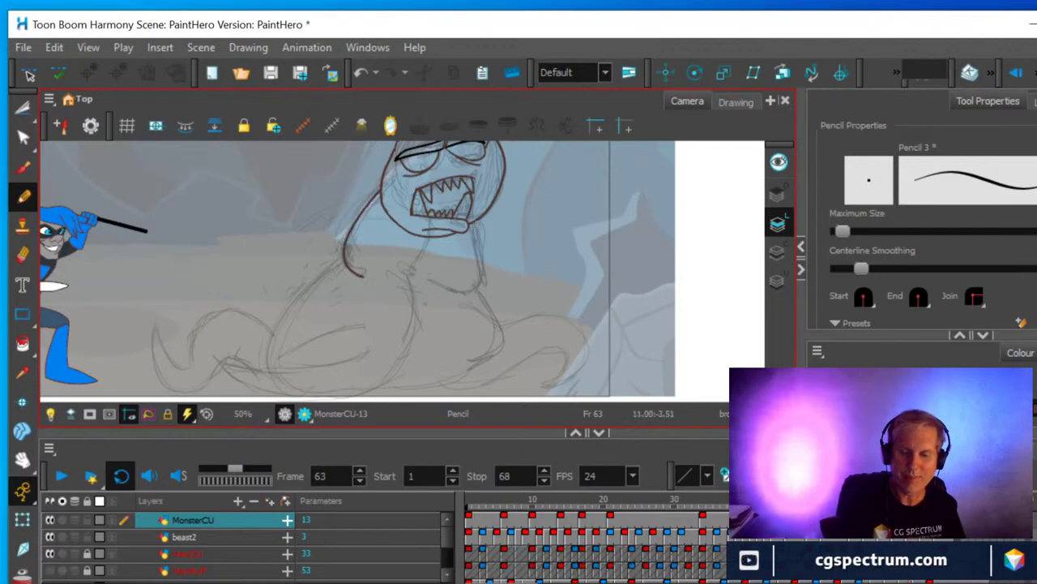
mouse_move(471, 220)
mouse_down()
mouse_move(479, 275)
mouse_move(467, 292)
mouse_move(404, 275)
mouse_up()
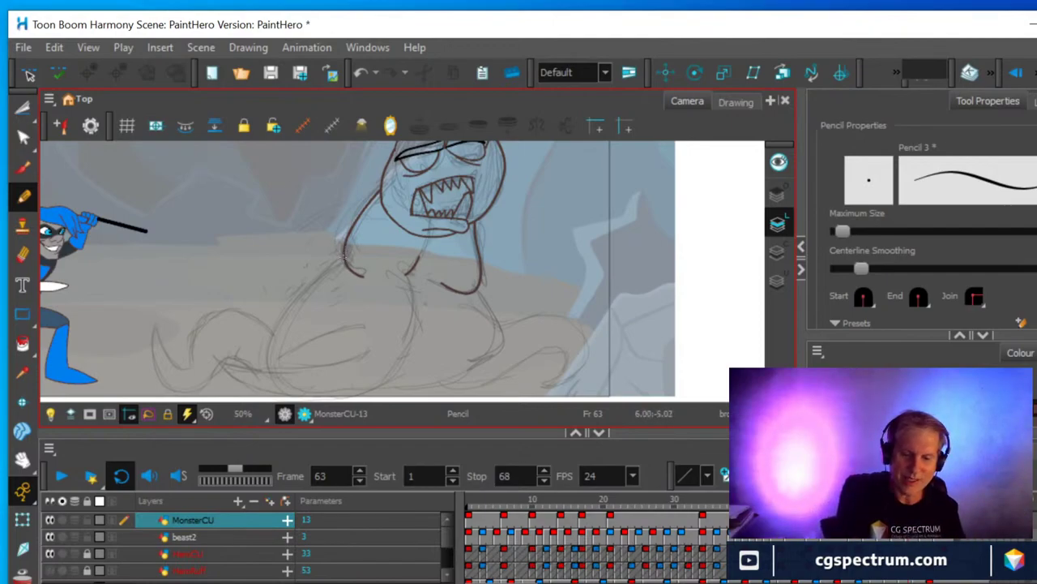
drag(333, 269, 269, 345)
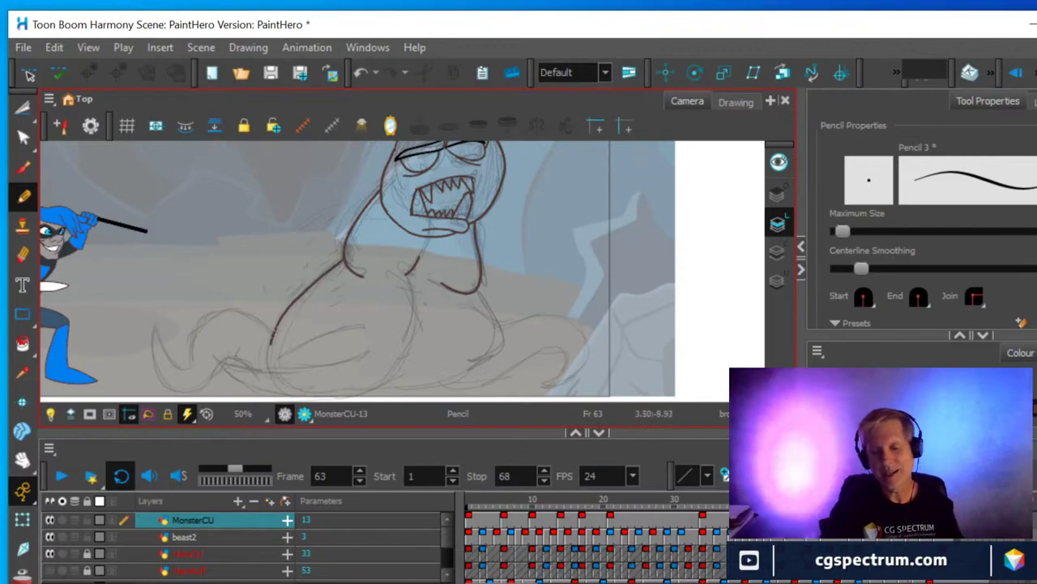
mouse_move(476, 289)
mouse_down()
mouse_move(503, 342)
mouse_move(462, 376)
mouse_up()
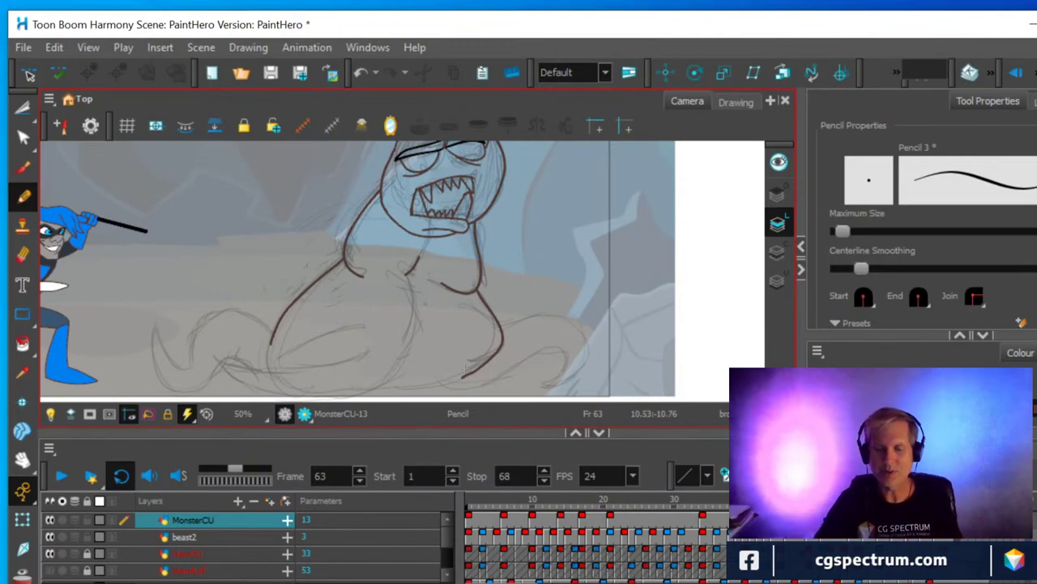
scroll(542, 275, down, 1)
Zoom in on the head and erase the rough upper antenna stroke.
scroll(548, 273, up, 1)
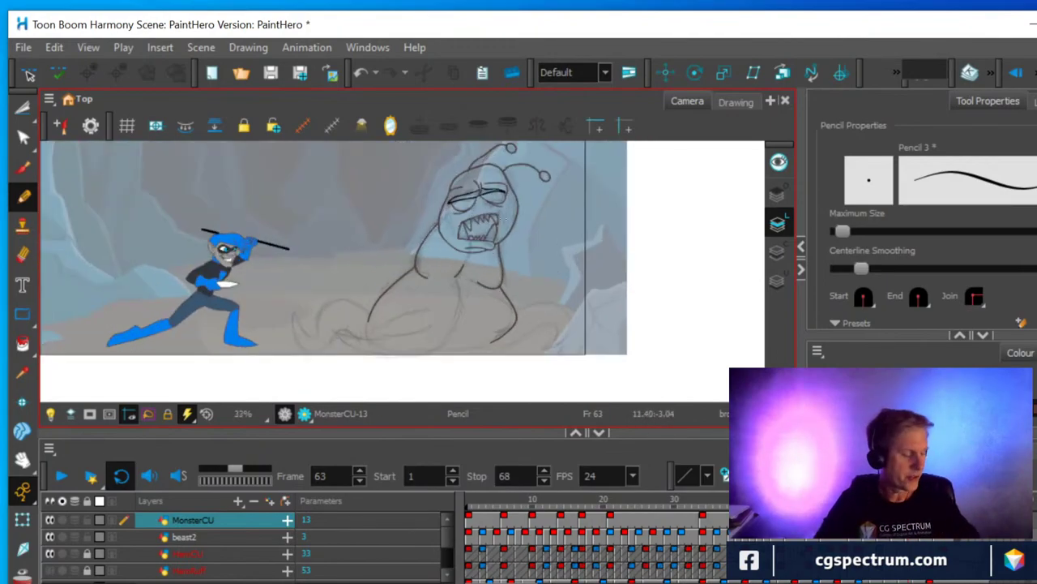
drag(530, 192, 494, 343)
scroll(501, 294, up, 2)
key(alt+e)
drag(359, 258, 401, 215)
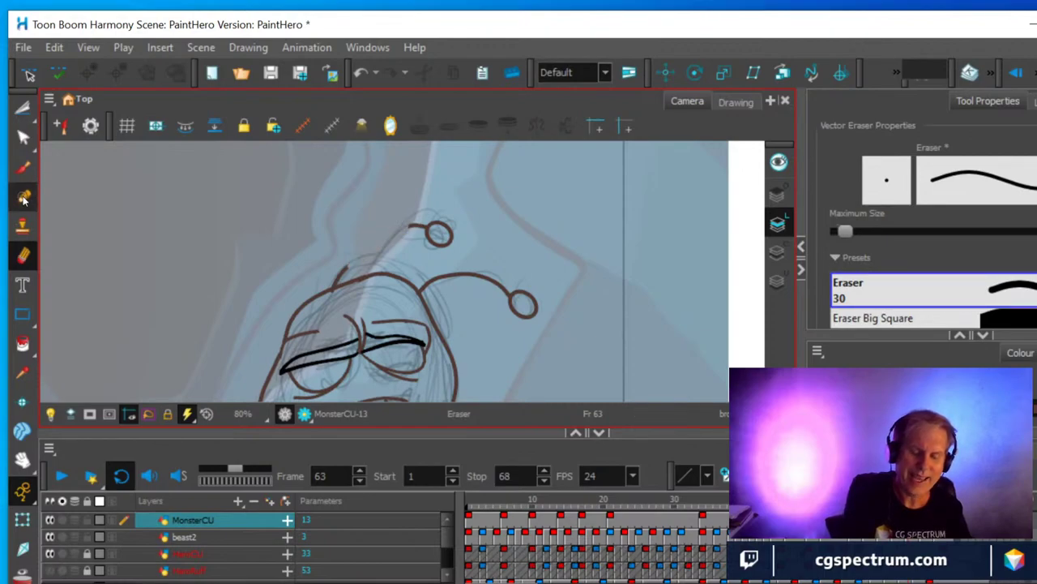
Redraw the upper antenna with the Pencil from its tip circle down to the head.
key(alt+/)
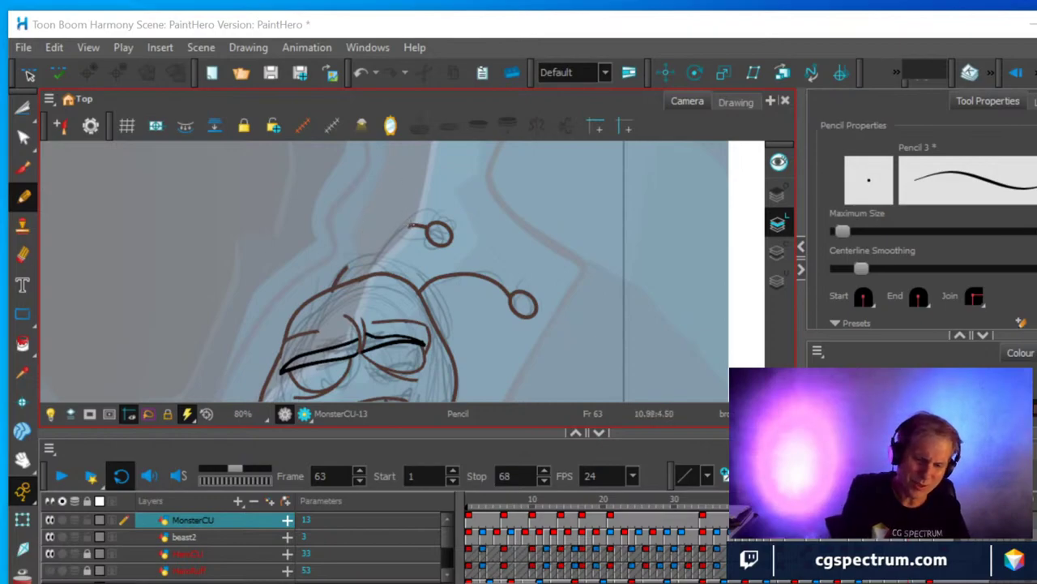
drag(411, 225, 339, 278)
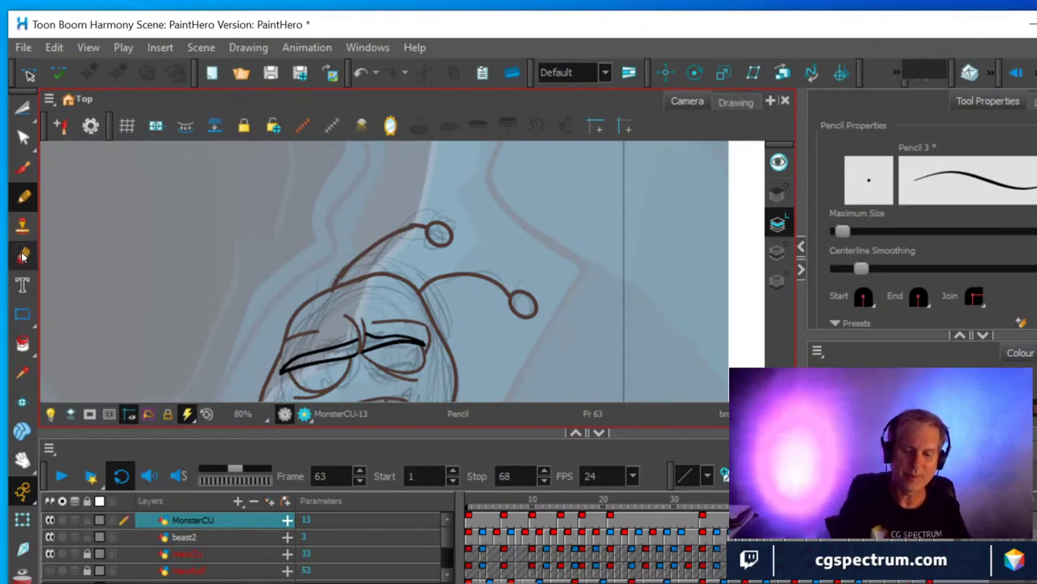
key(alt+e)
drag(412, 227, 340, 275)
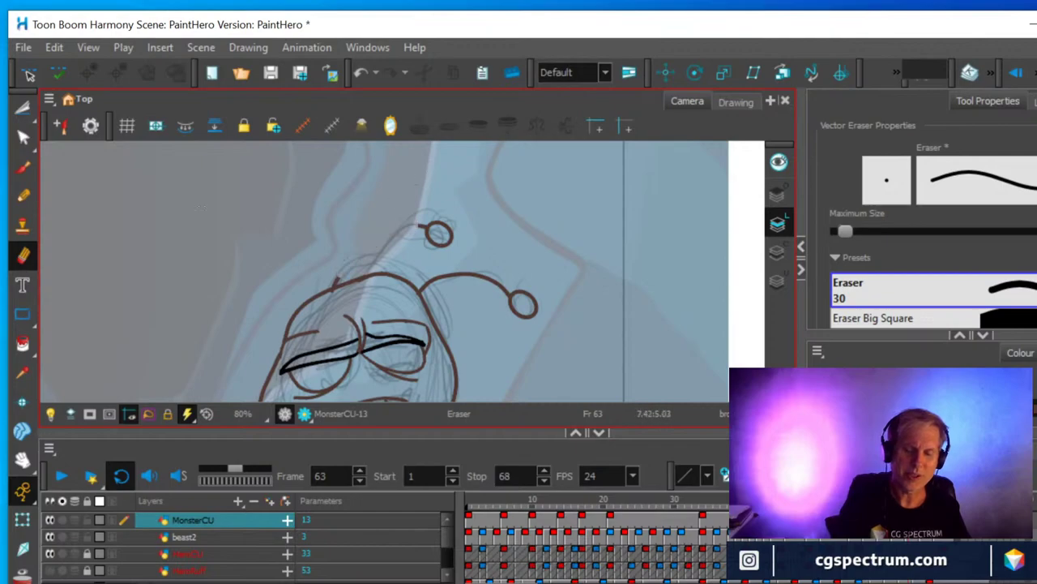
click(23, 198)
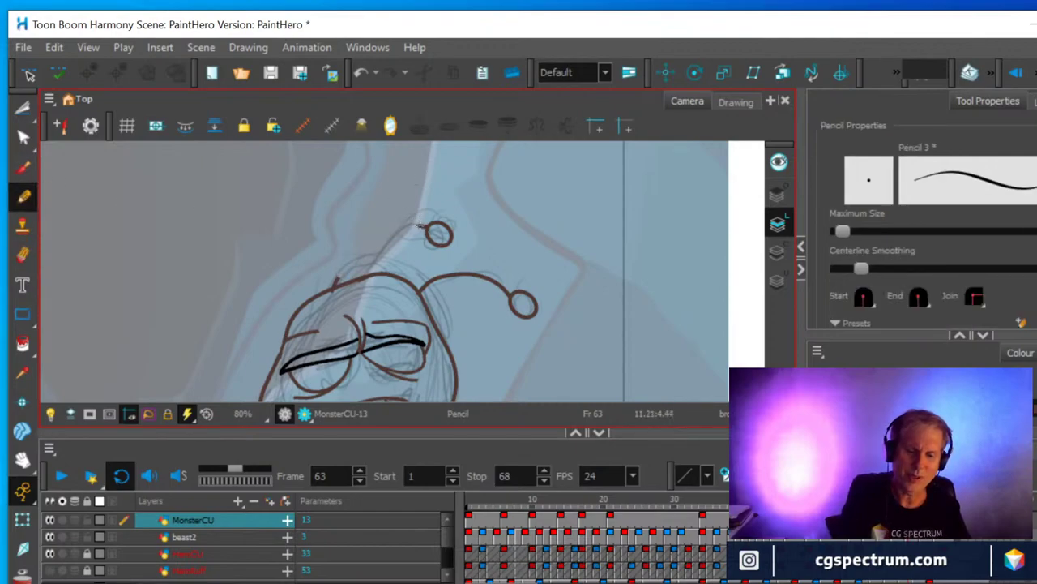
drag(424, 227, 345, 265)
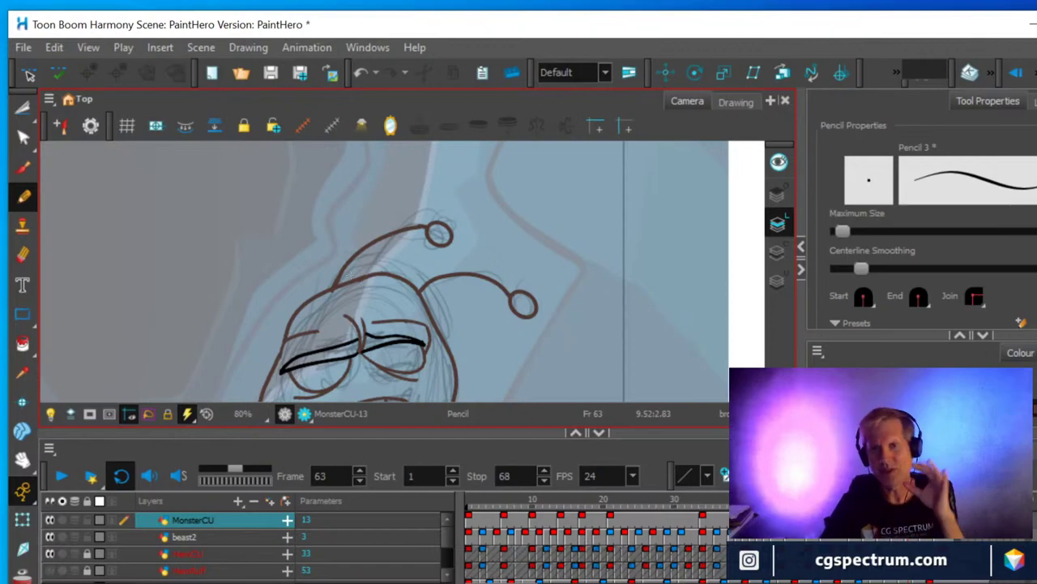
Zoom out and pan until the hero and the cleaned-up monster on frame 63 fit in the full camera frame.
scroll(385, 271, down, 1)
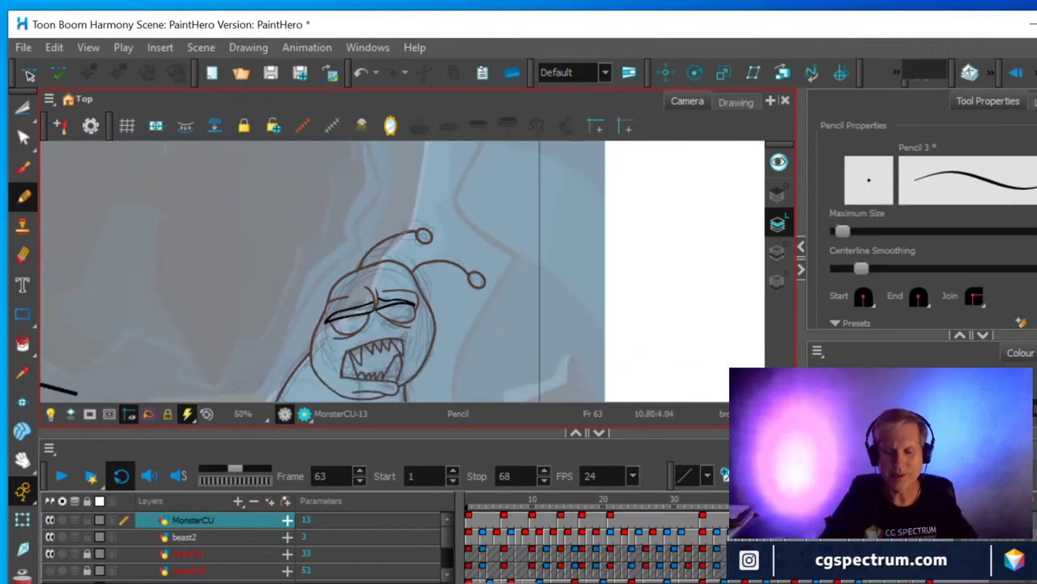
scroll(419, 282, up, 1)
scroll(419, 283, down, 1)
mouse_move(465, 283)
mouse_down()
mouse_move(419, 283)
mouse_move(474, 151)
mouse_up()
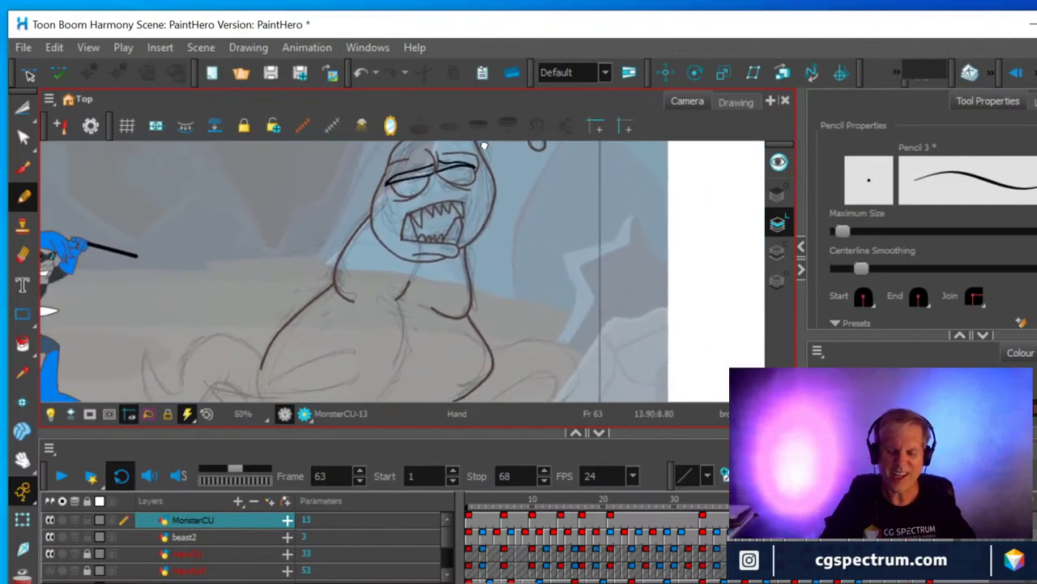
scroll(469, 213, down, 2)
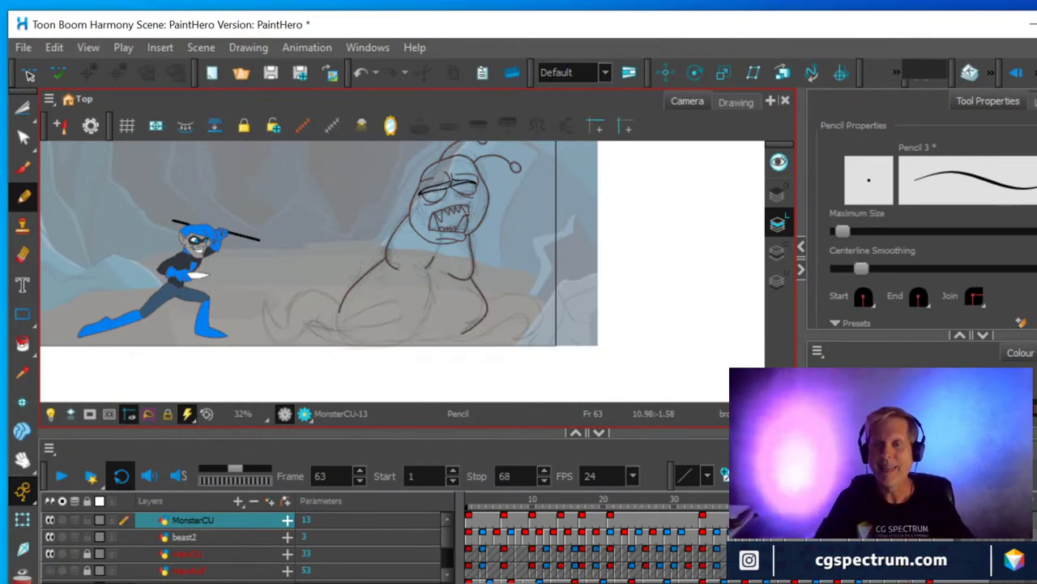
mouse_move(490, 227)
mouse_down()
mouse_move(491, 255)
mouse_move(561, 270)
mouse_up()
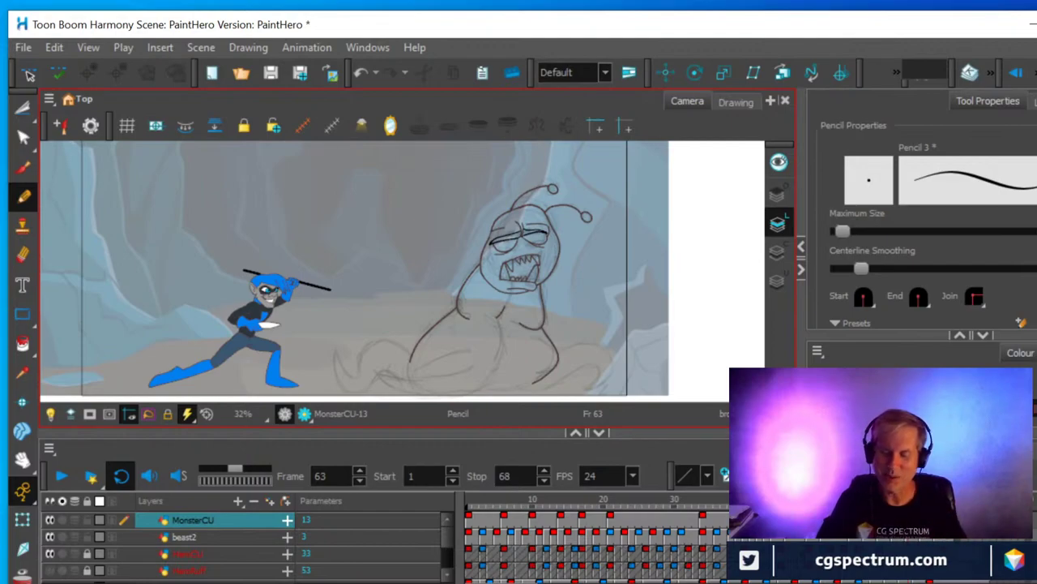
Step between frames 59, 63 and 67, ending on frame 67 where the MonsterCU cell is empty.
key(period)
key(period)
key(period)
key(period)
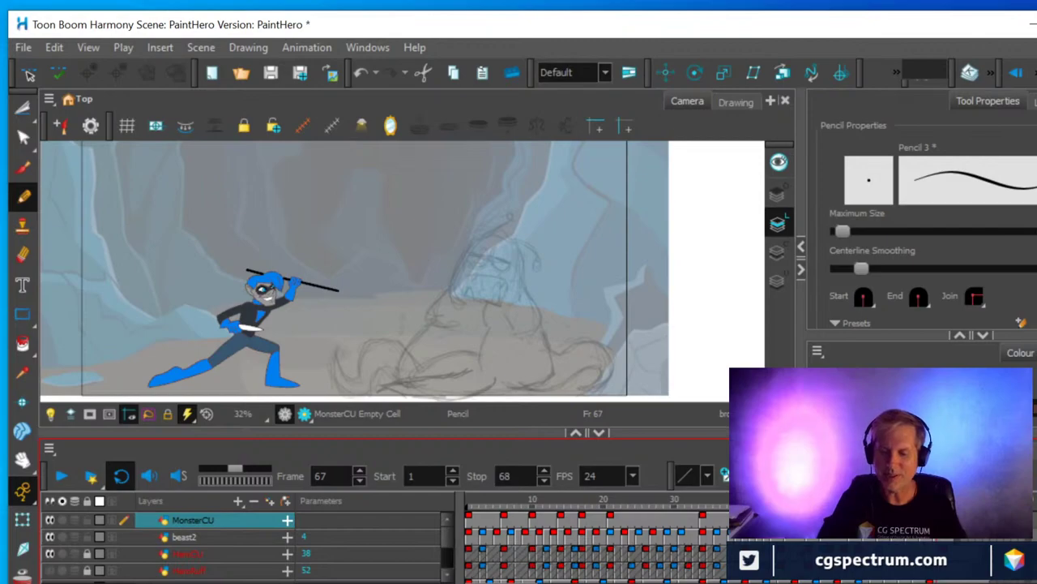
key(comma)
key(comma)
key(comma)
key(comma)
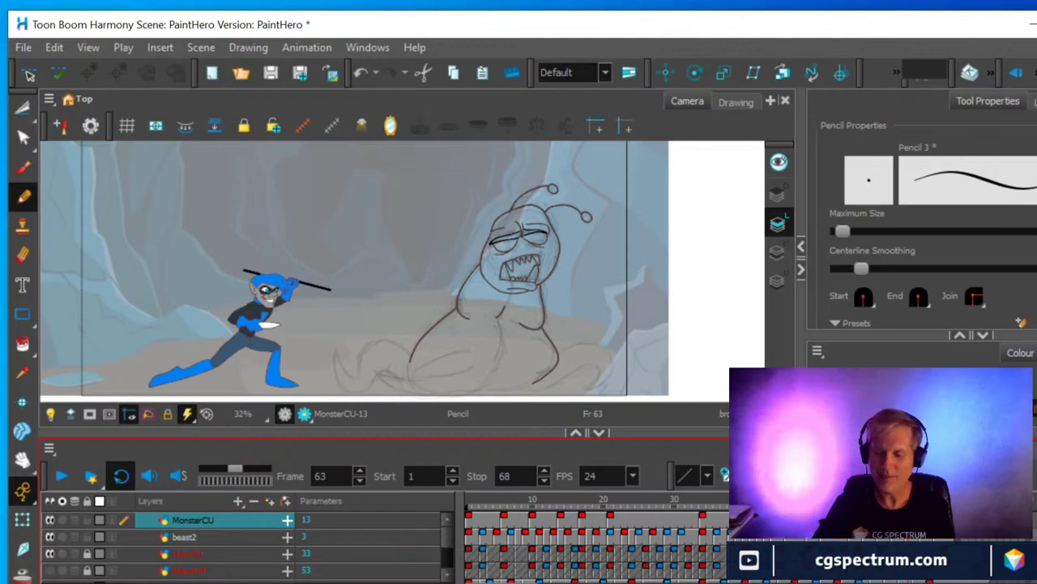
key(period)
key(period)
key(period)
key(period)
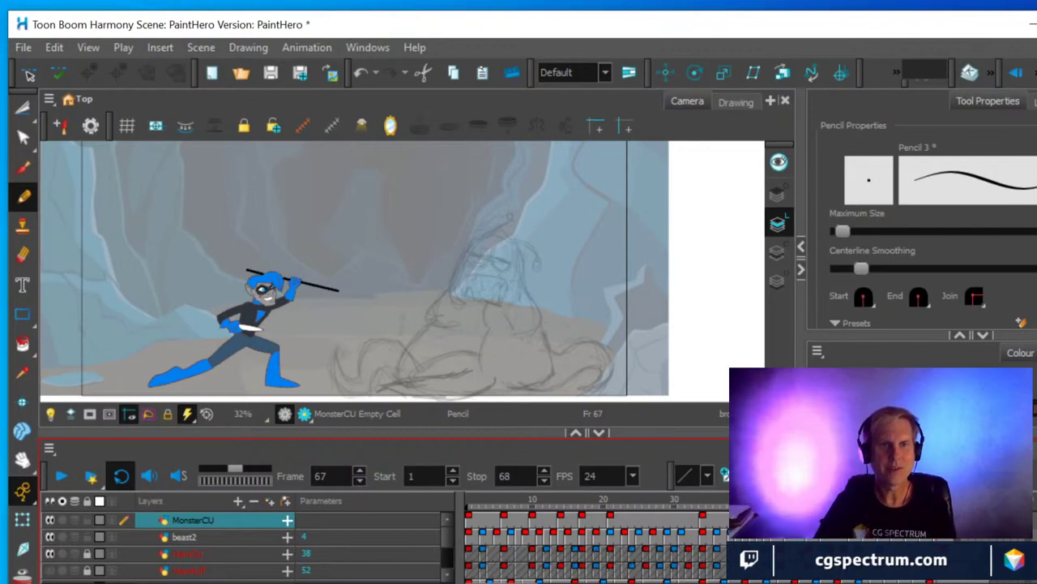
key(alt+Tab)
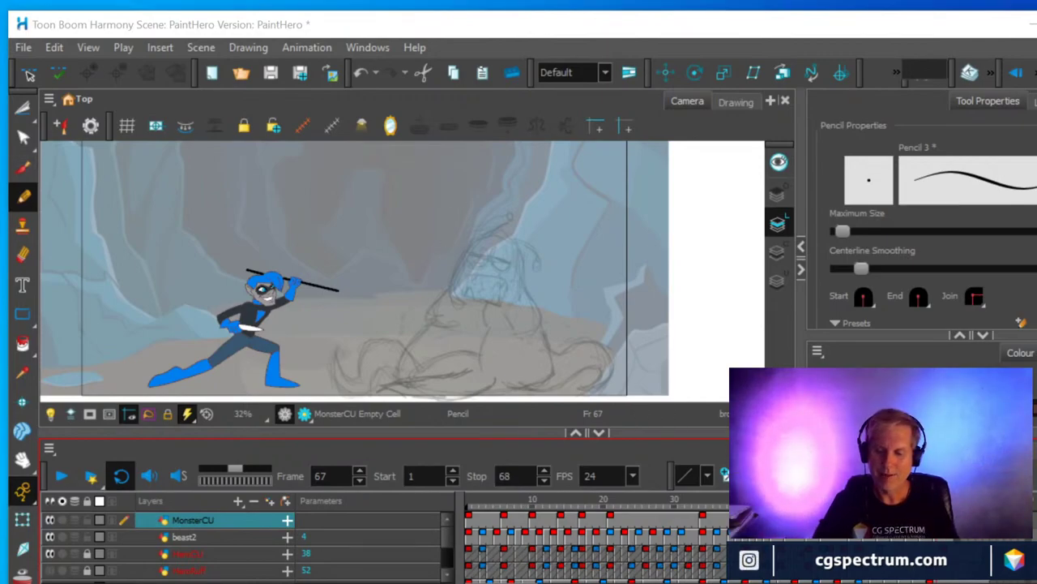
key(comma)
key(comma)
key(comma)
key(comma)
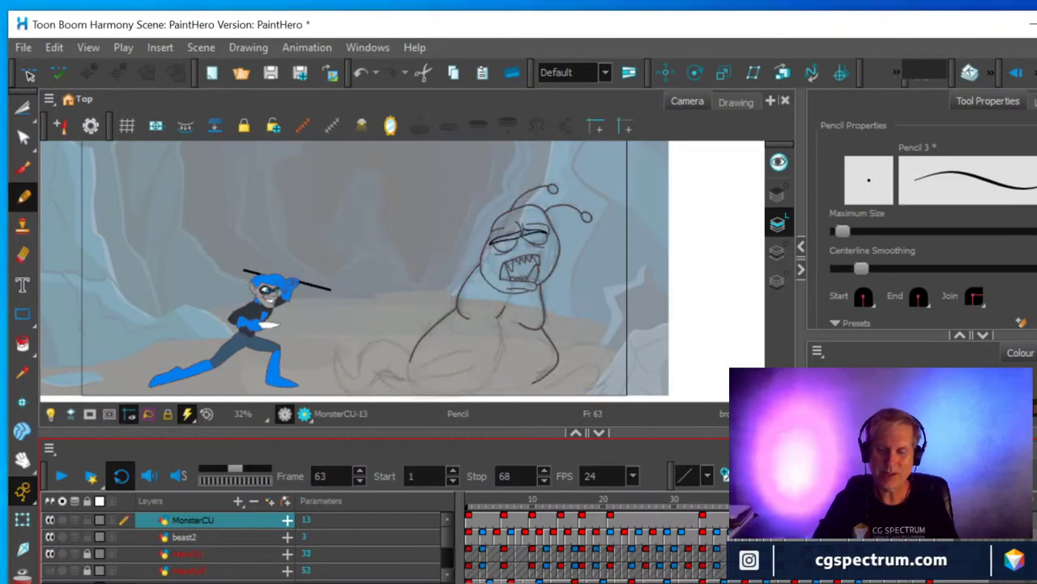
key(comma)
key(comma)
key(comma)
key(comma)
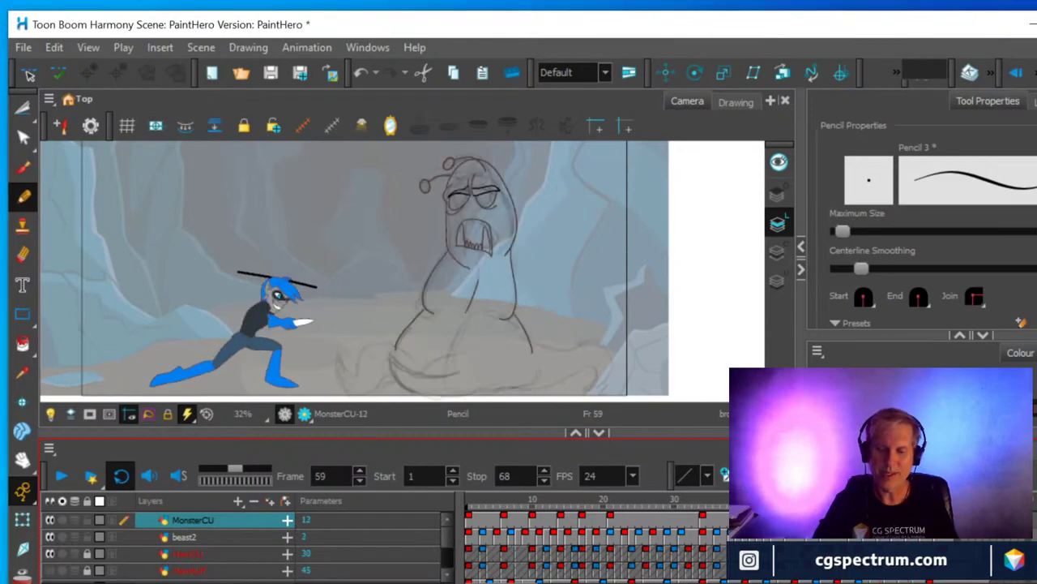
key(Return)
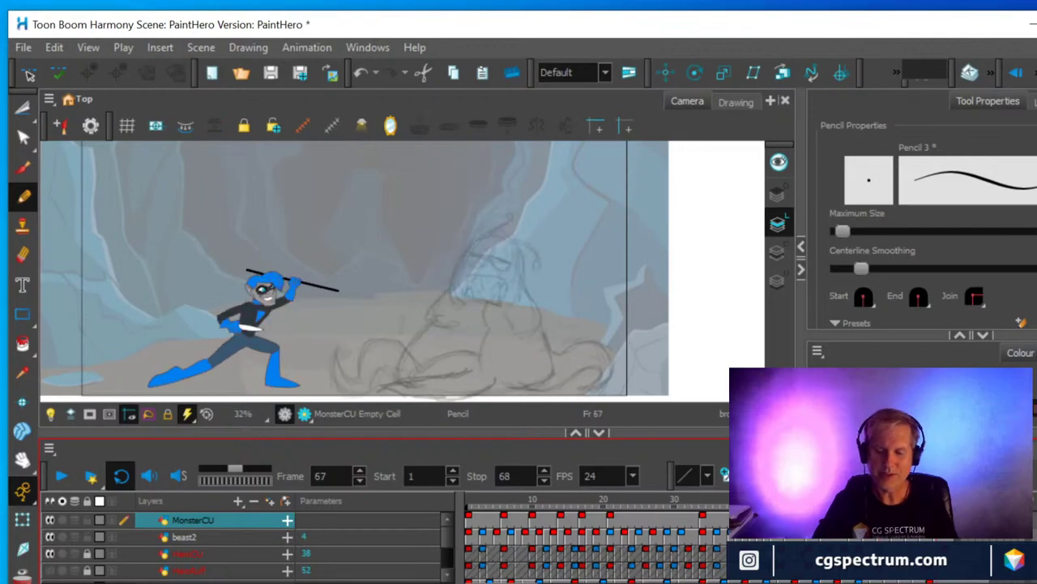
On frame 1, lasso the monster's head with the Cutter and copy it.
click(470, 523)
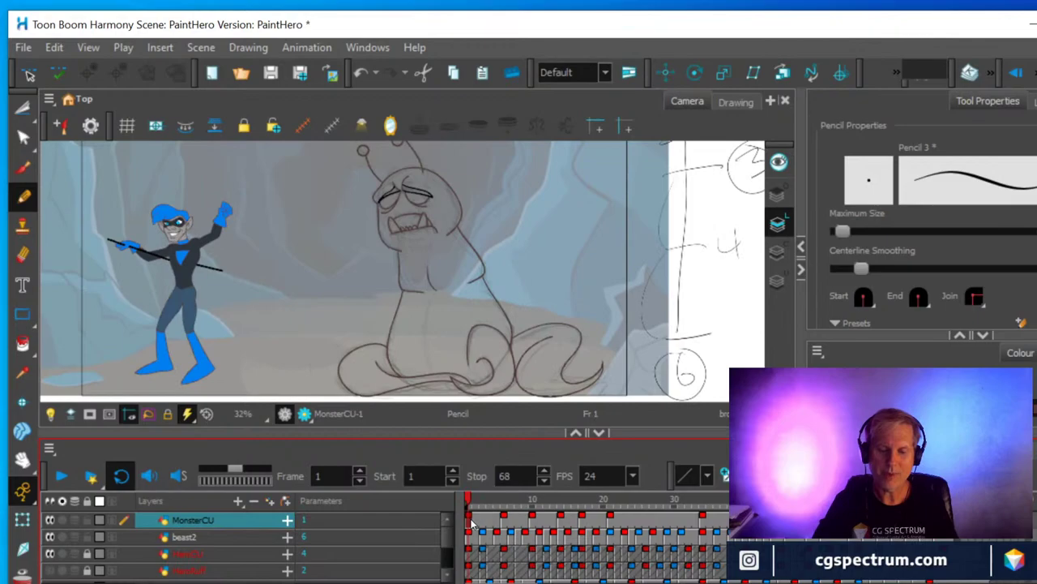
click(22, 107)
mouse_move(357, 251)
mouse_down()
mouse_move(451, 243)
mouse_move(504, 213)
mouse_move(484, 138)
mouse_move(416, 104)
mouse_move(355, 112)
mouse_move(325, 168)
mouse_move(362, 235)
mouse_up()
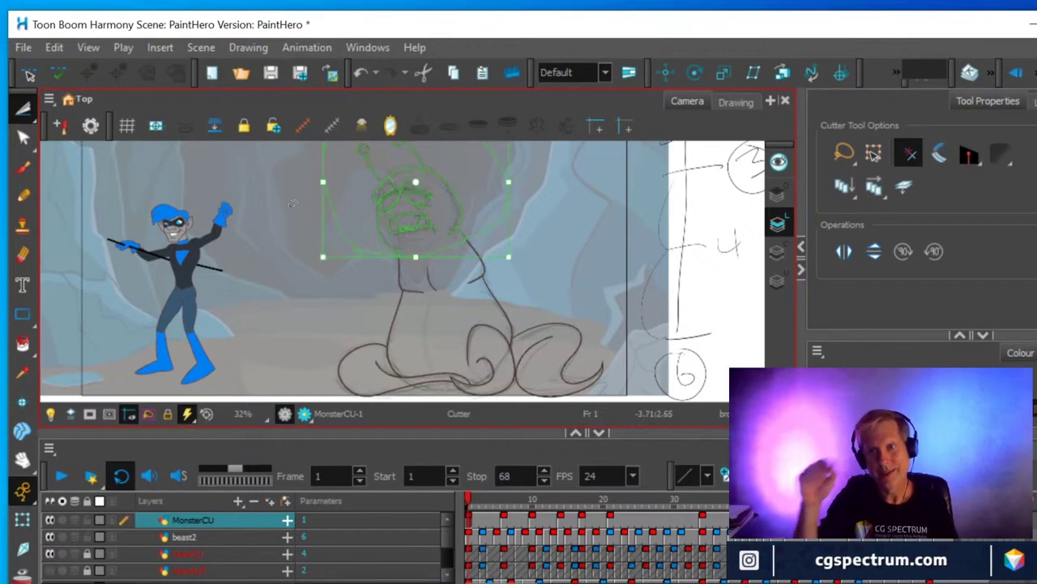
click(53, 49)
click(71, 128)
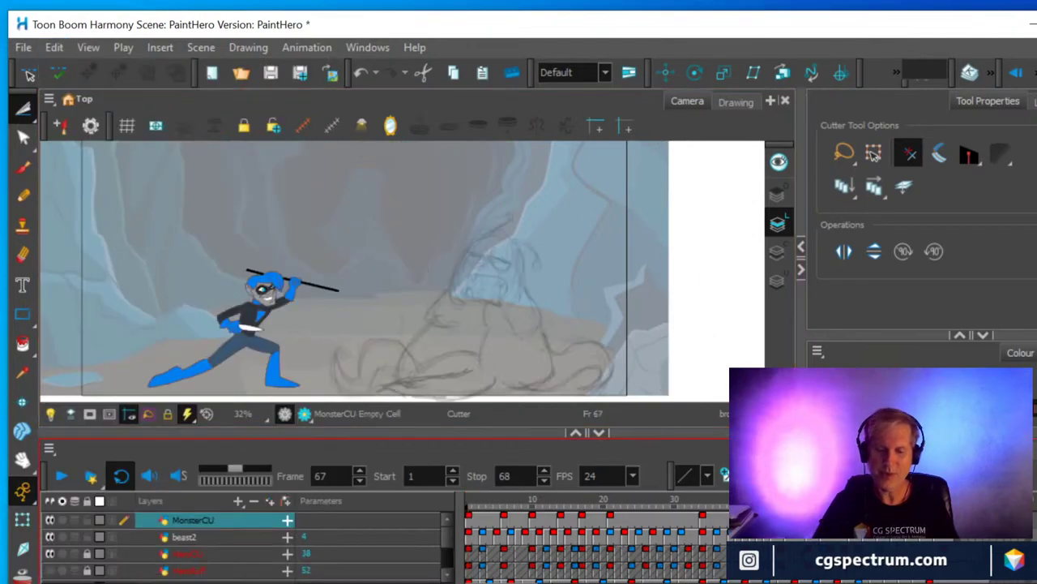
Paste the copied head into frame 67 and select its strokes to reposition over the sketch.
click(53, 49)
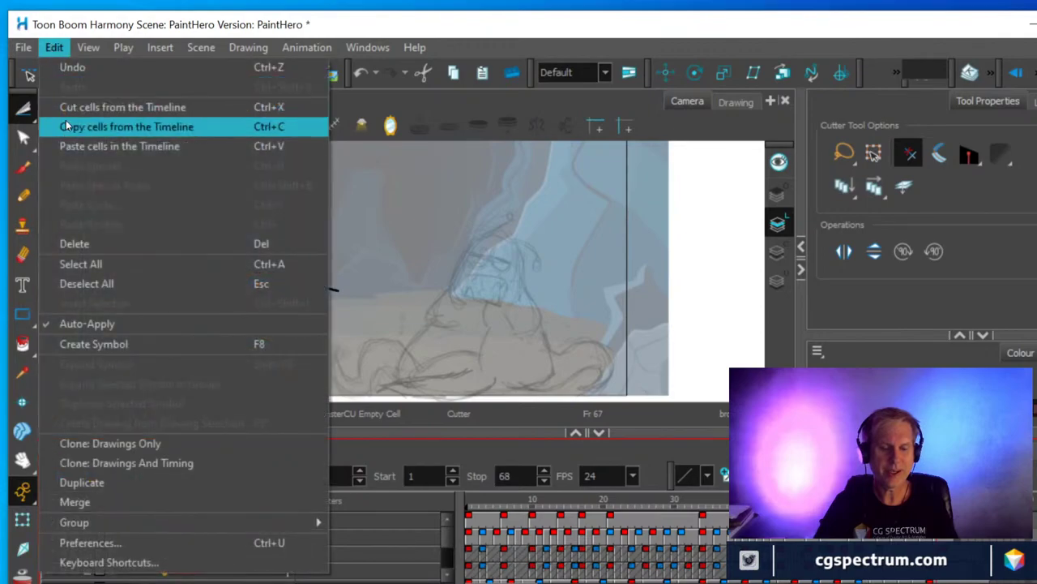
click(66, 143)
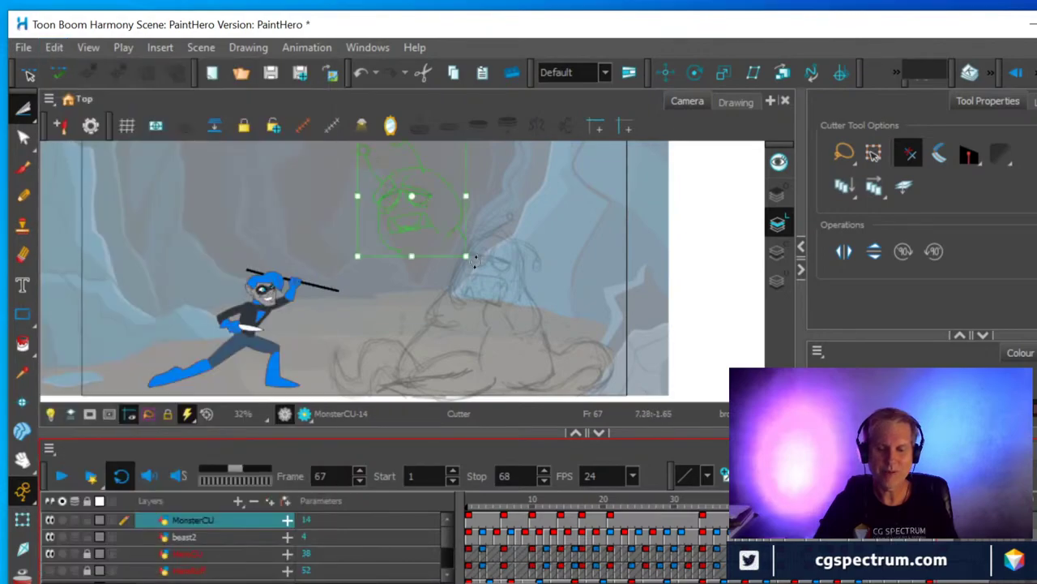
click(454, 280)
mouse_move(362, 144)
mouse_down()
mouse_move(456, 260)
mouse_move(524, 312)
mouse_move(530, 305)
mouse_up()
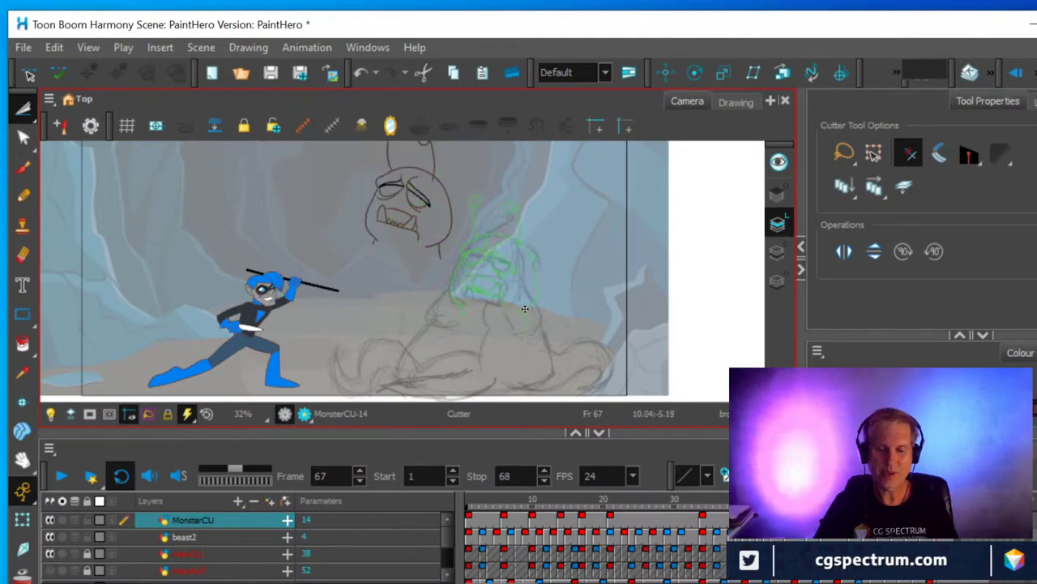
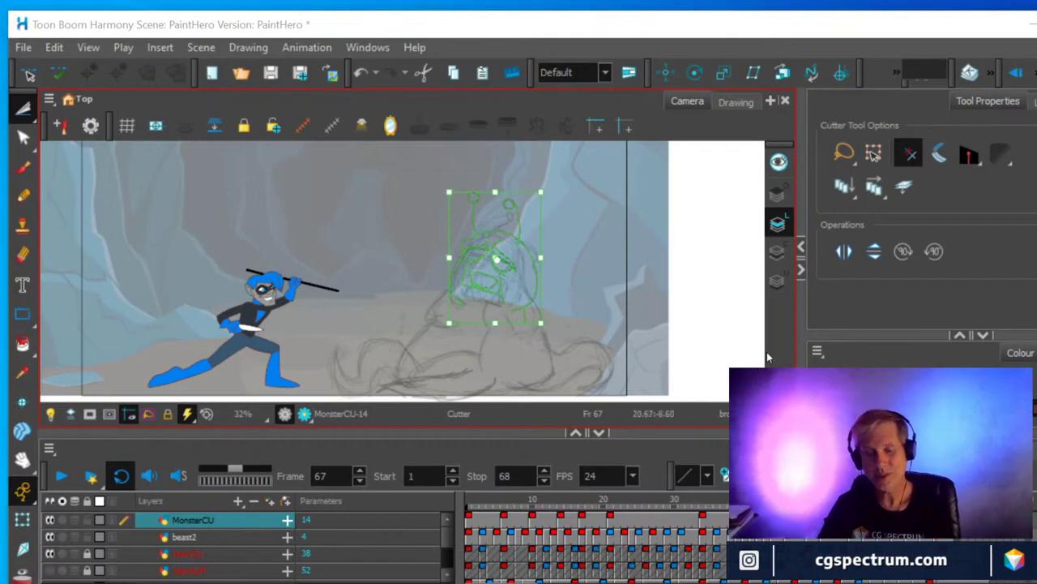
Compare frames 6 and 10, then lasso and delete the monster line art on frame 67.
scroll(523, 242, up, 5)
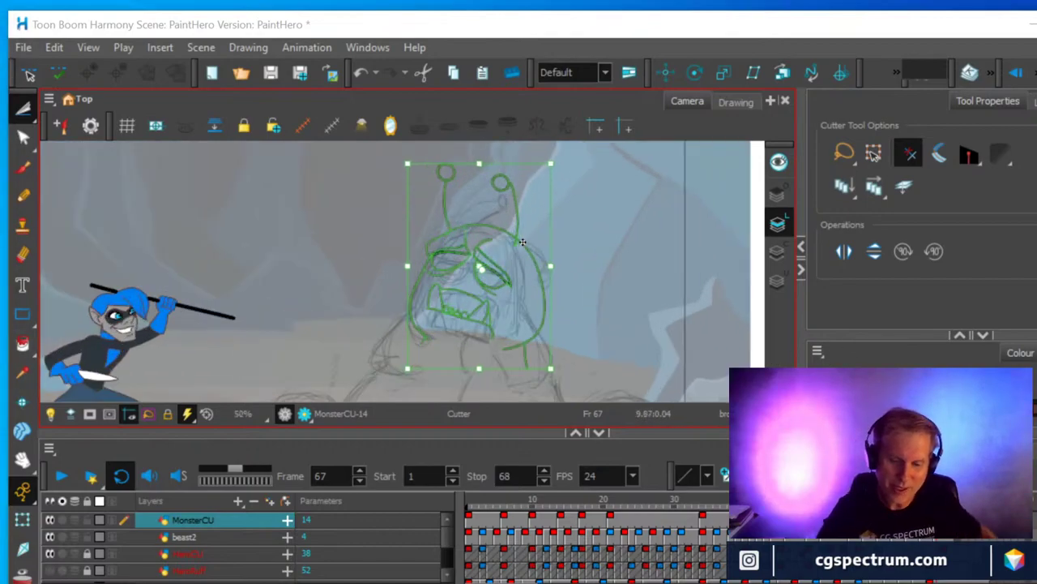
scroll(522, 247, down, 3)
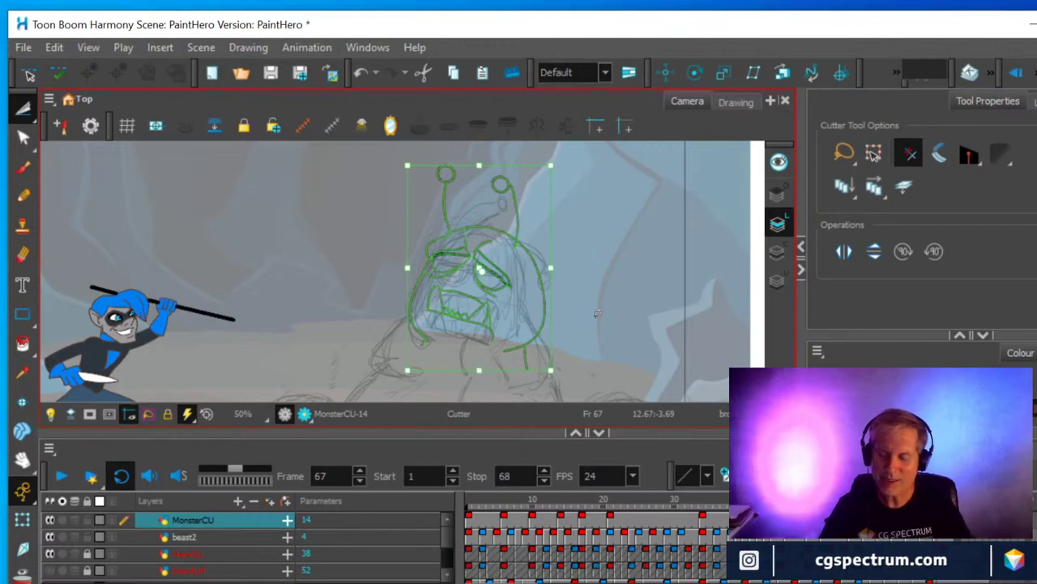
click(597, 314)
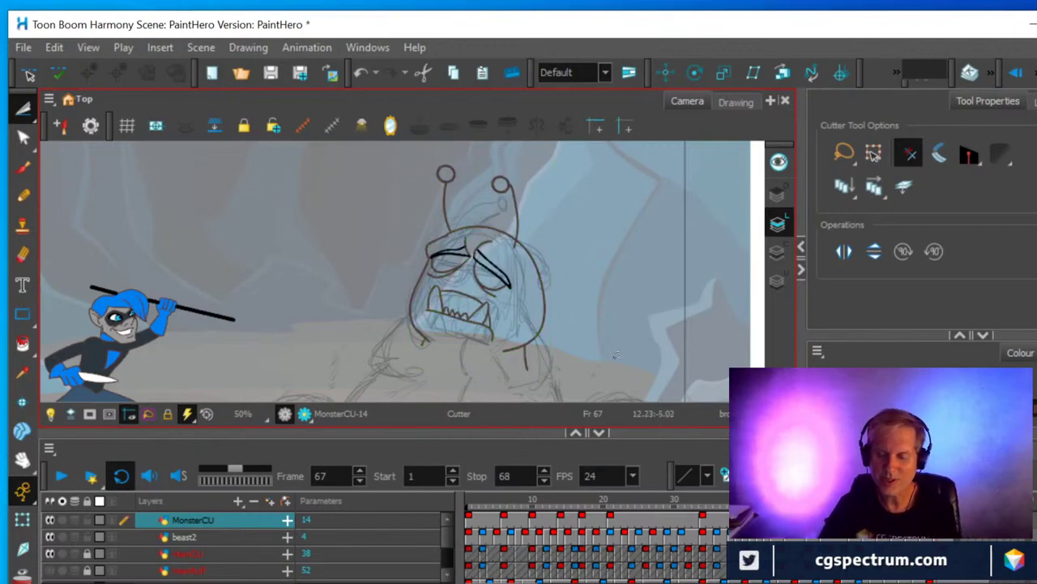
click(505, 521)
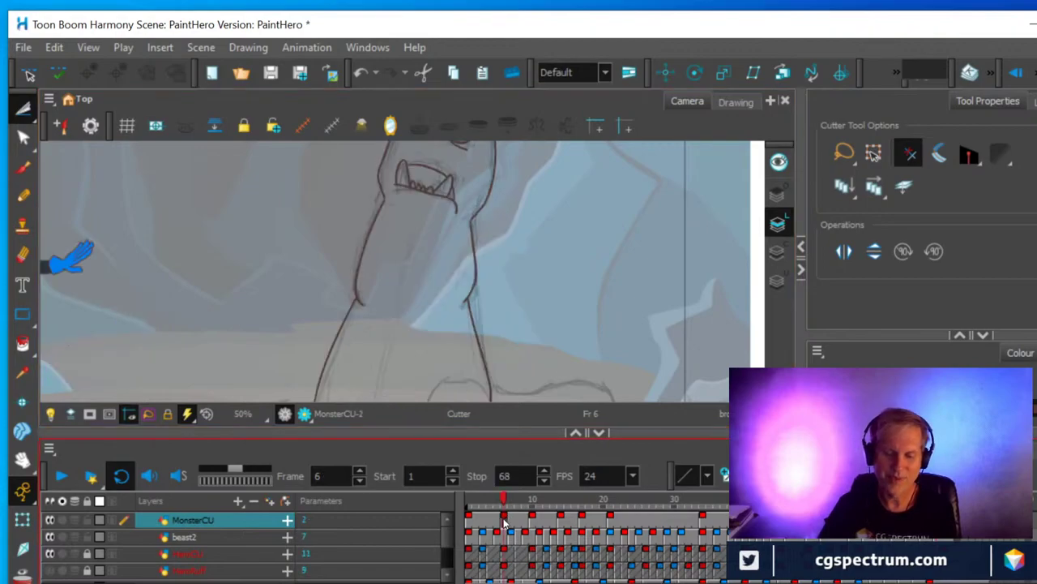
drag(580, 243, 571, 327)
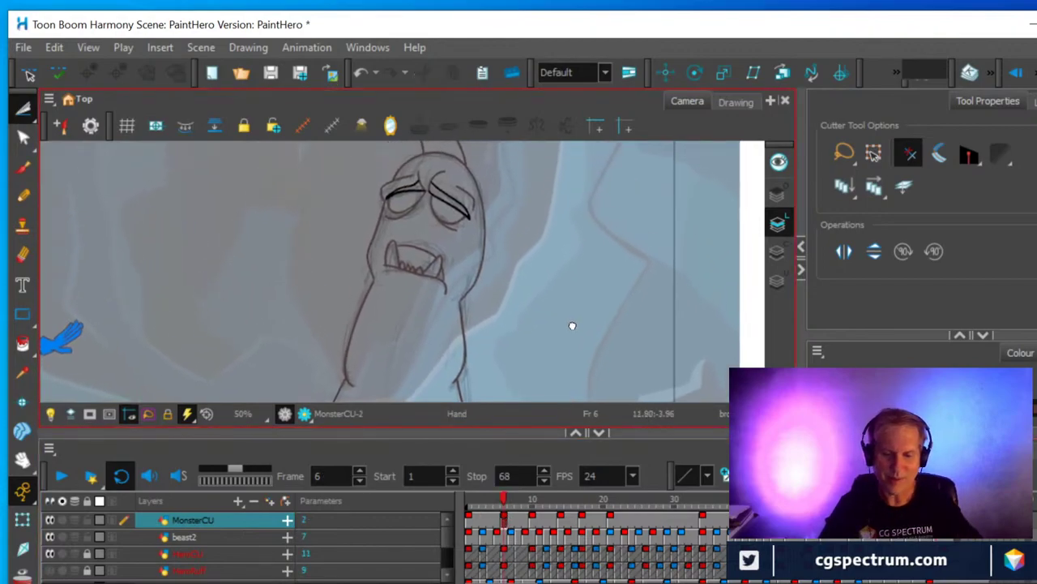
click(533, 520)
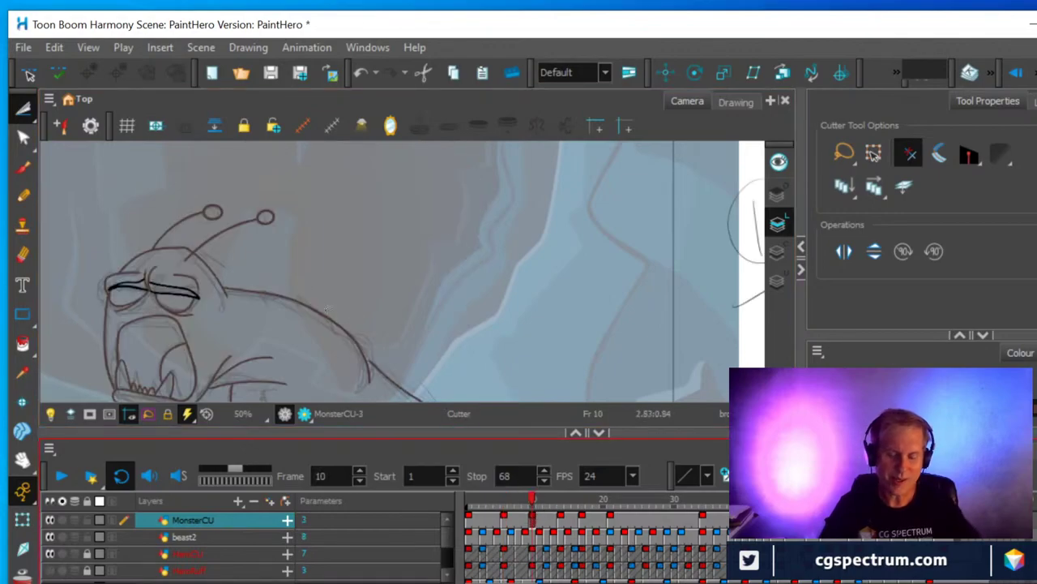
drag(324, 306, 501, 297)
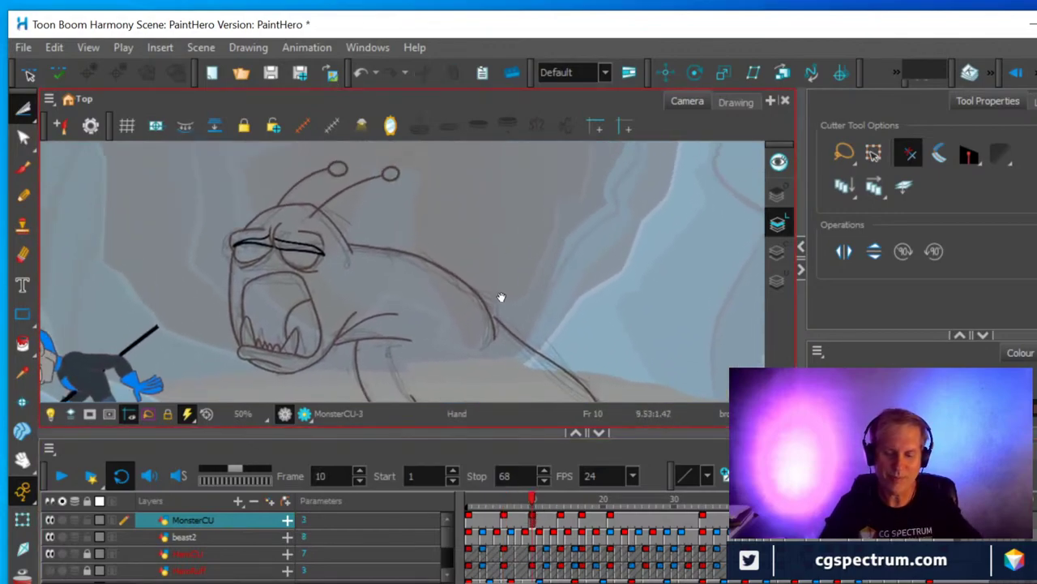
click(937, 520)
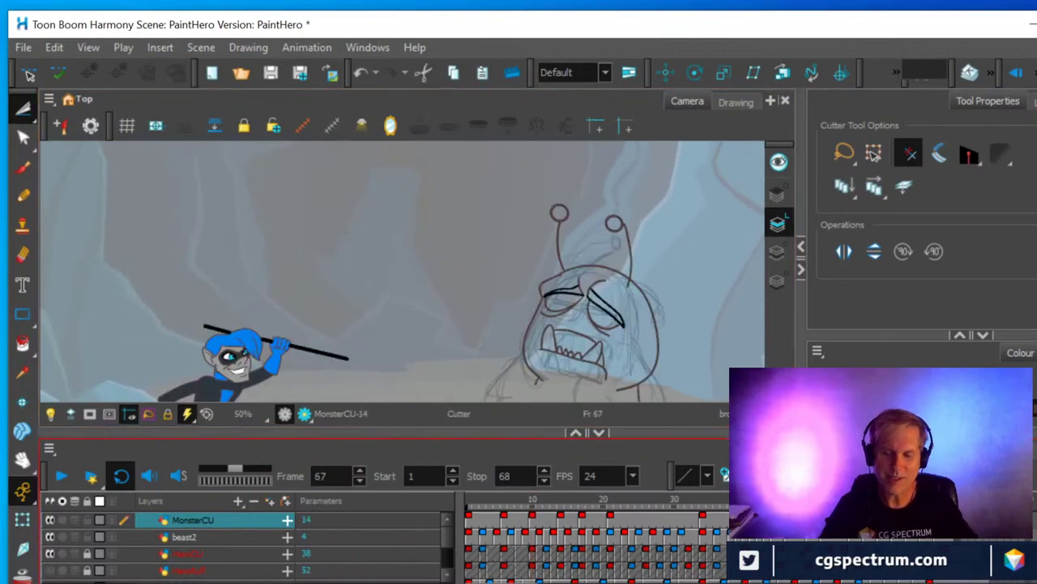
drag(644, 356, 615, 340)
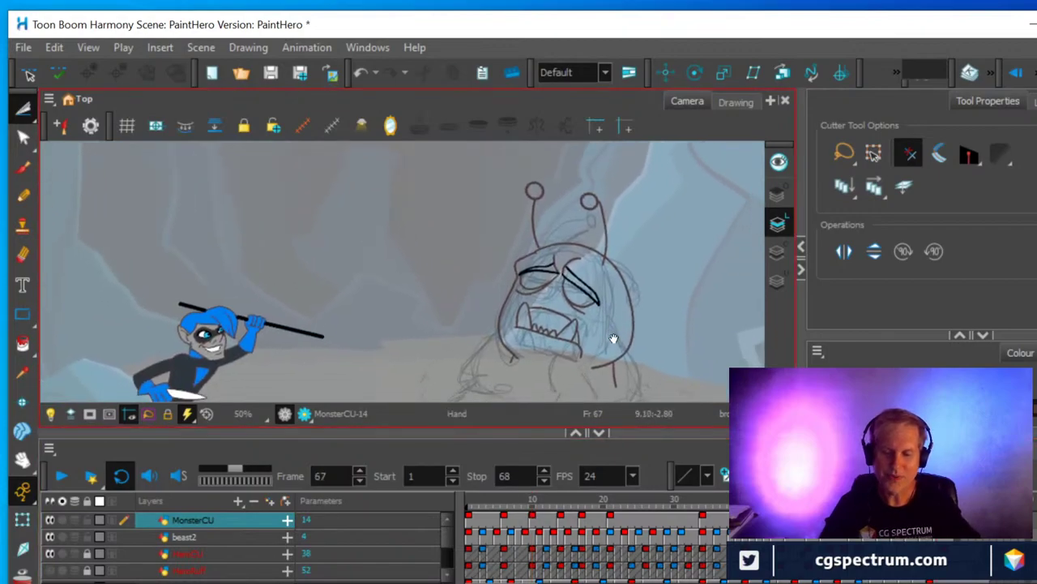
mouse_move(658, 372)
mouse_down()
mouse_move(616, 394)
mouse_move(483, 381)
mouse_move(461, 233)
mouse_move(515, 148)
mouse_move(666, 197)
mouse_move(648, 397)
mouse_up()
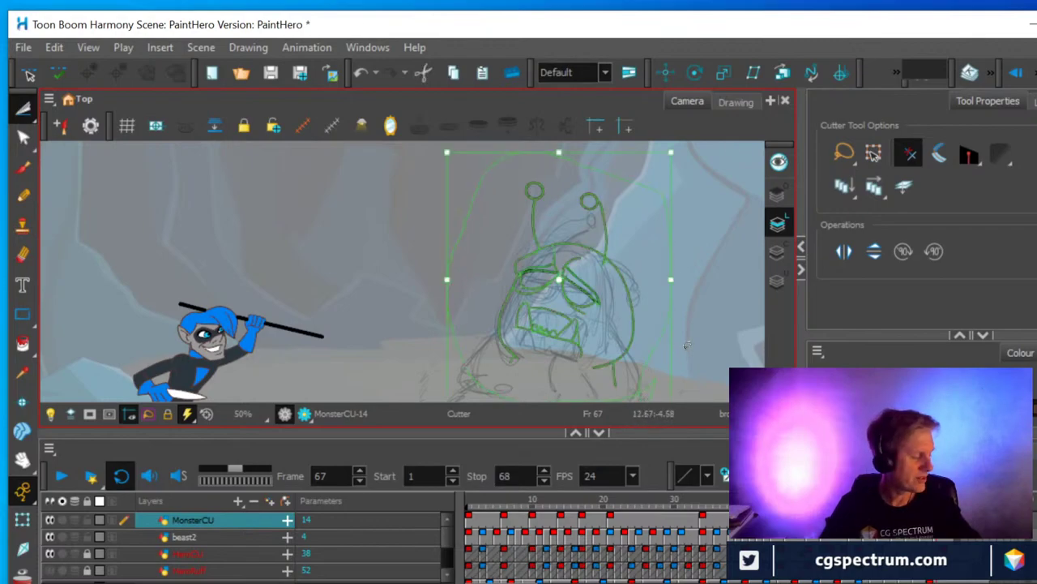
key(Delete)
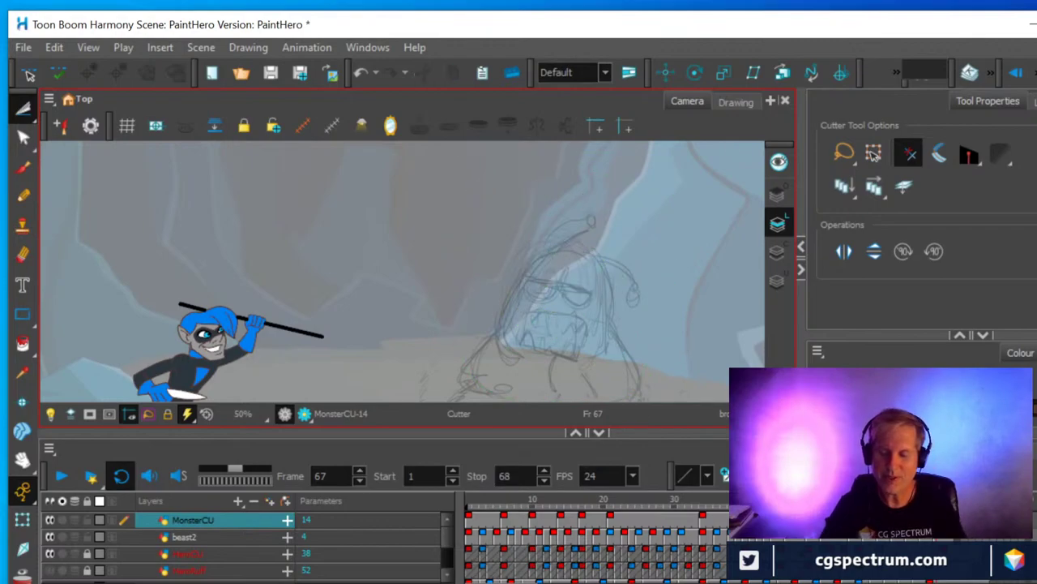
Lasso the inked monster head on frame 10 and copy it as a drawing object.
click(504, 523)
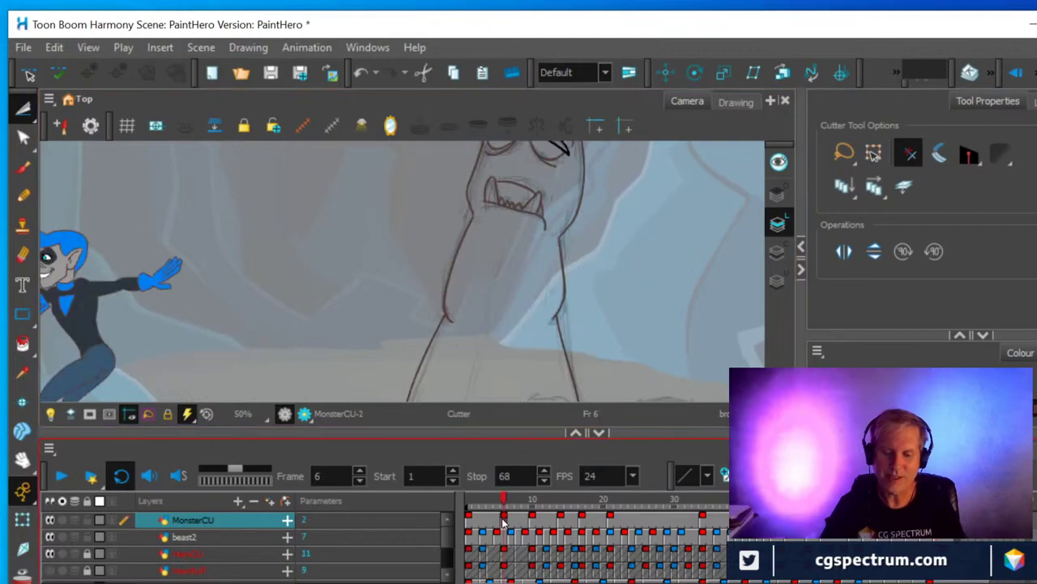
click(531, 524)
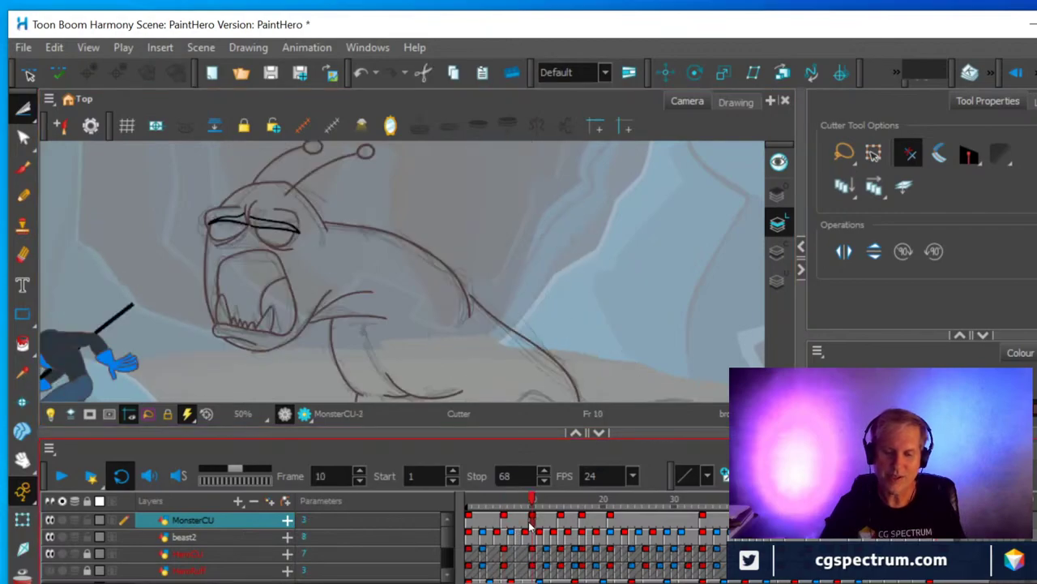
scroll(409, 316, down, 2)
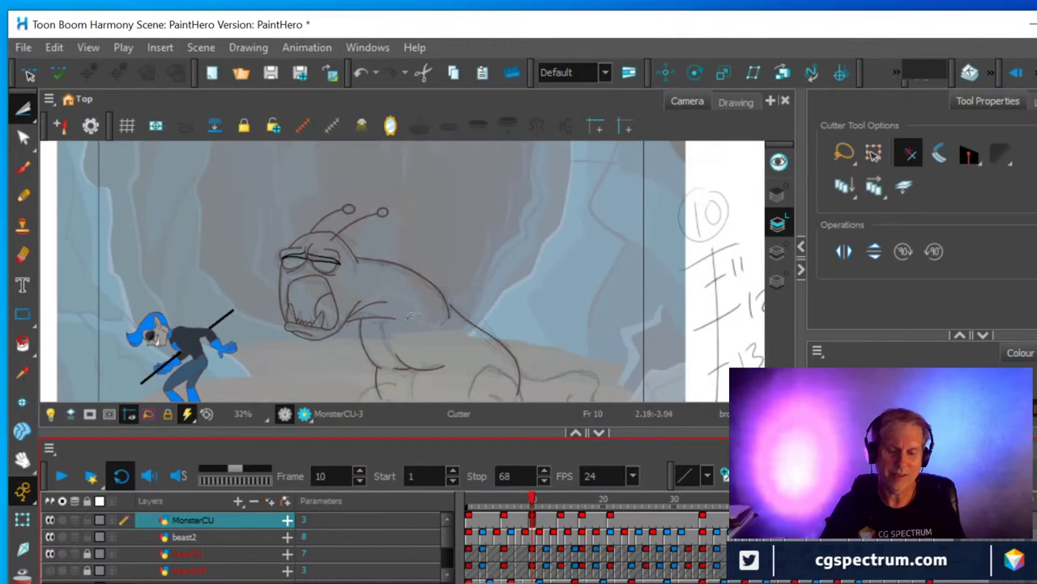
mouse_move(316, 355)
mouse_down()
mouse_move(262, 309)
mouse_move(264, 222)
mouse_move(363, 168)
mouse_move(398, 242)
mouse_up()
mouse_move(355, 332)
mouse_down()
mouse_move(301, 361)
mouse_move(316, 355)
mouse_up()
click(53, 48)
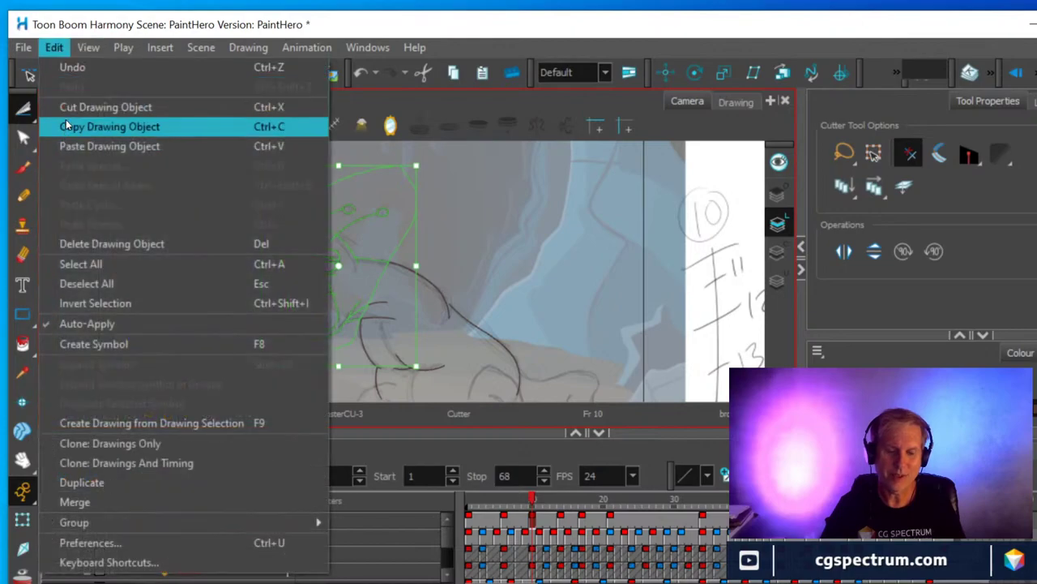
click(71, 127)
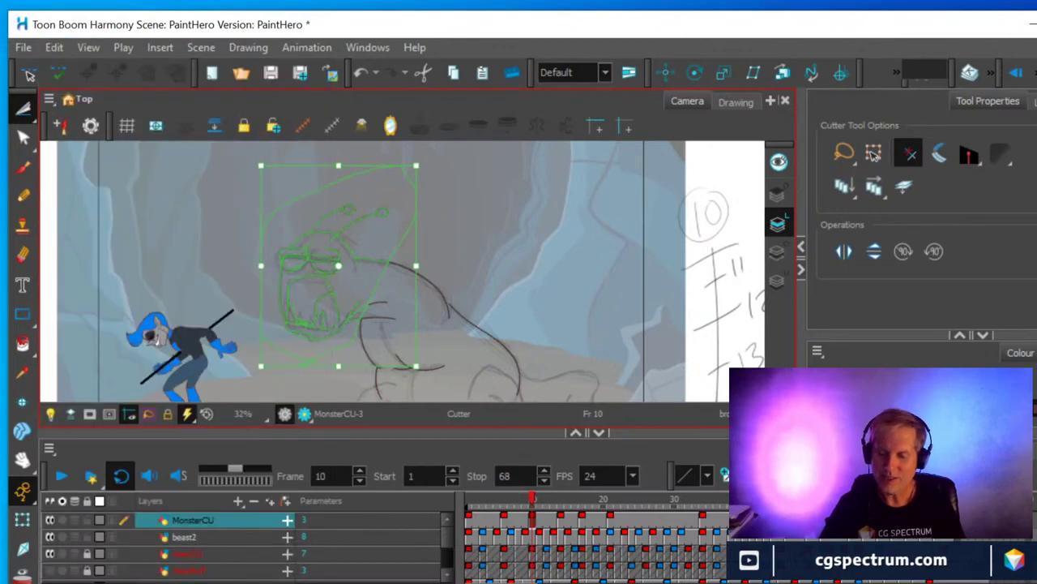
Paste the copied head into frame 67 and drag it over the rough pencil monster.
click(939, 519)
click(53, 47)
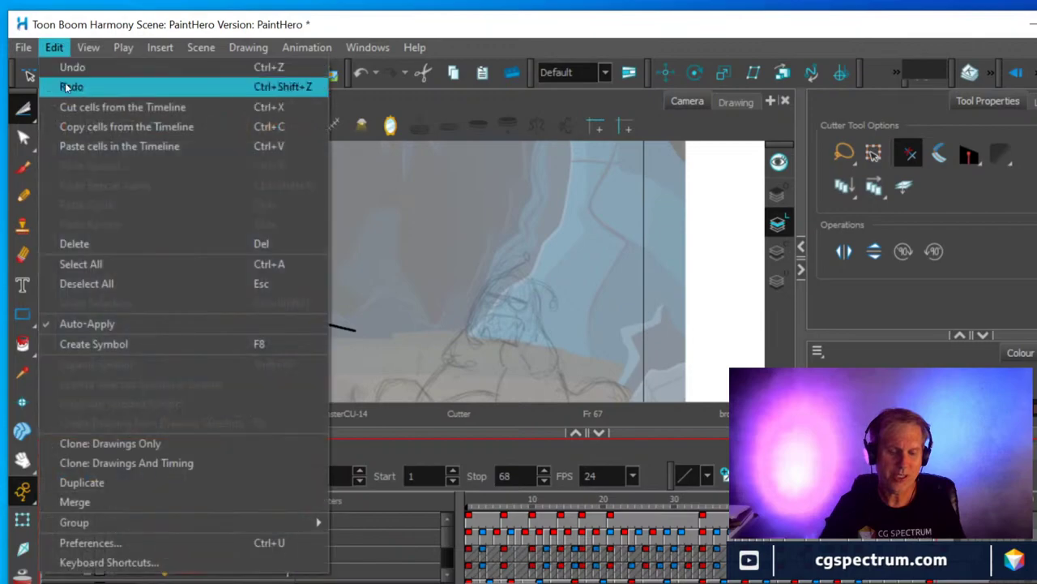
click(92, 151)
mouse_move(330, 297)
mouse_down()
mouse_move(528, 330)
mouse_move(524, 319)
mouse_move(525, 337)
mouse_up()
scroll(560, 316, up, 2)
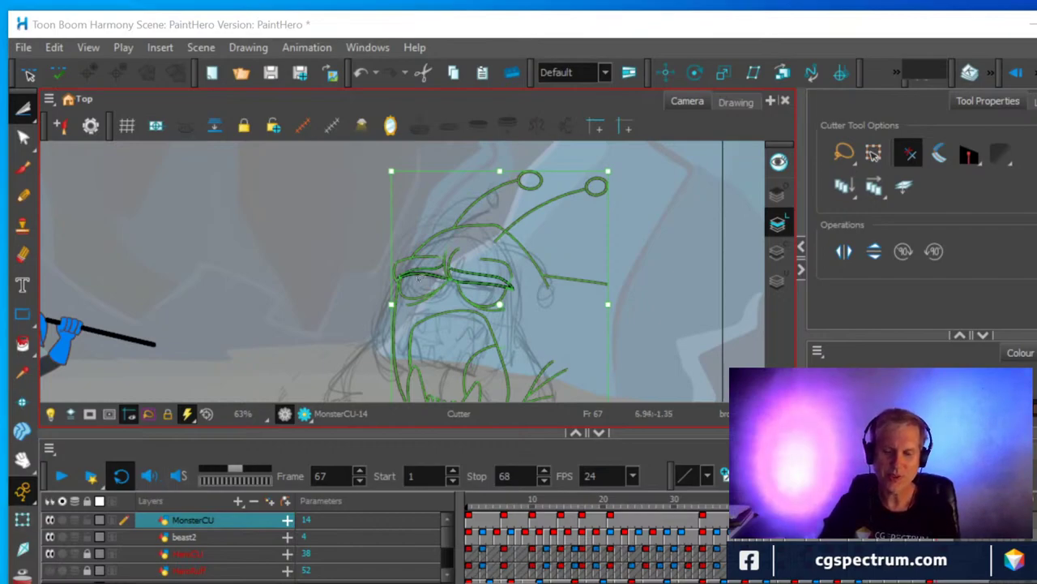
Deselect the pasted head, zoom out to 50% and show the Select/Cutter tool choices.
click(309, 230)
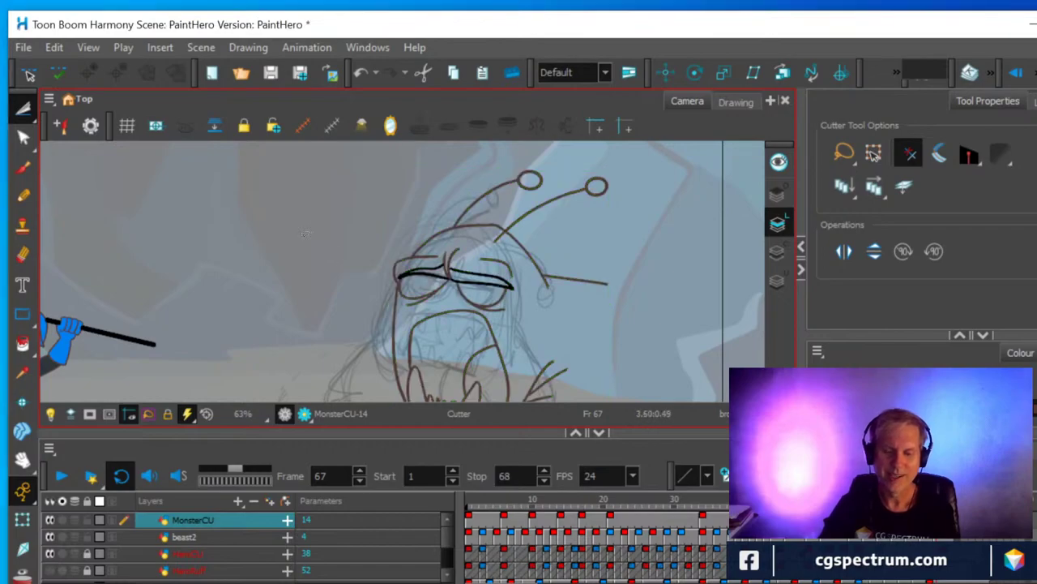
scroll(298, 231, down, 1)
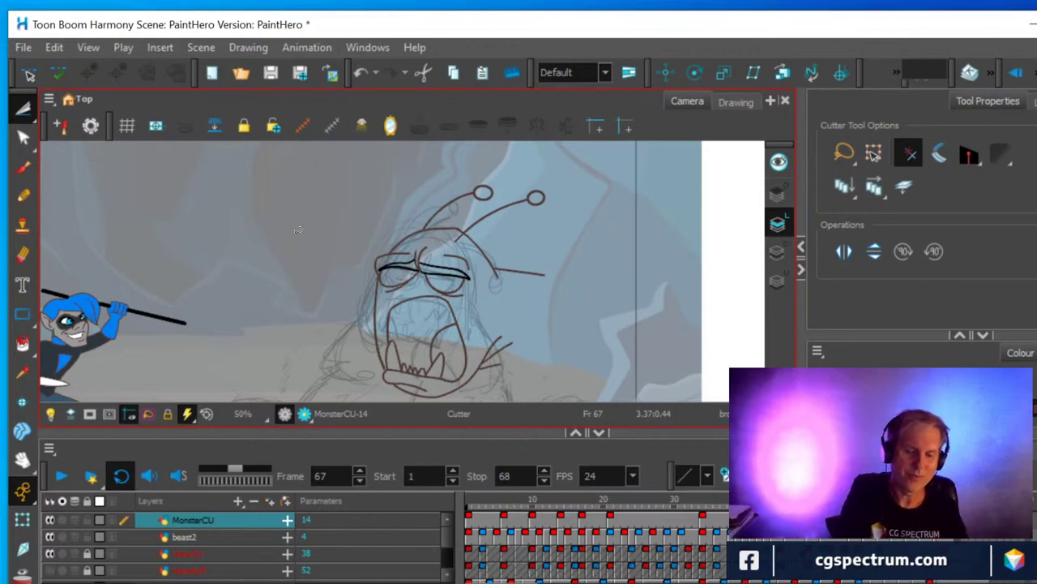
click(34, 118)
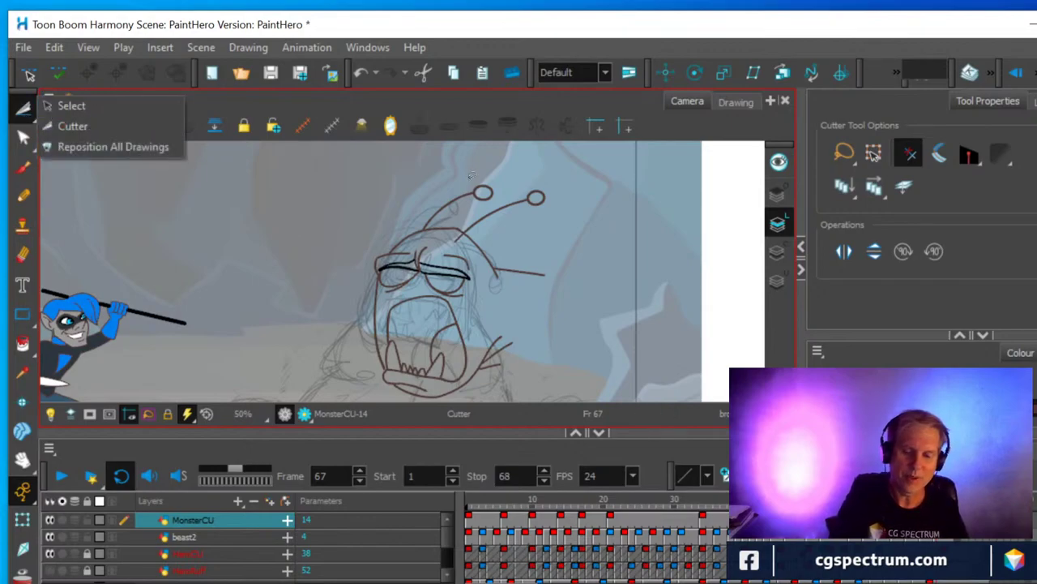
Cutter-lasso the left antenna circle and move it up-left onto the sketched antenna tip.
mouse_move(478, 203)
mouse_down()
mouse_move(496, 172)
mouse_move(498, 199)
mouse_move(476, 214)
mouse_move(440, 188)
mouse_move(485, 181)
mouse_move(371, 176)
mouse_up()
click(487, 206)
click(454, 187)
click(439, 196)
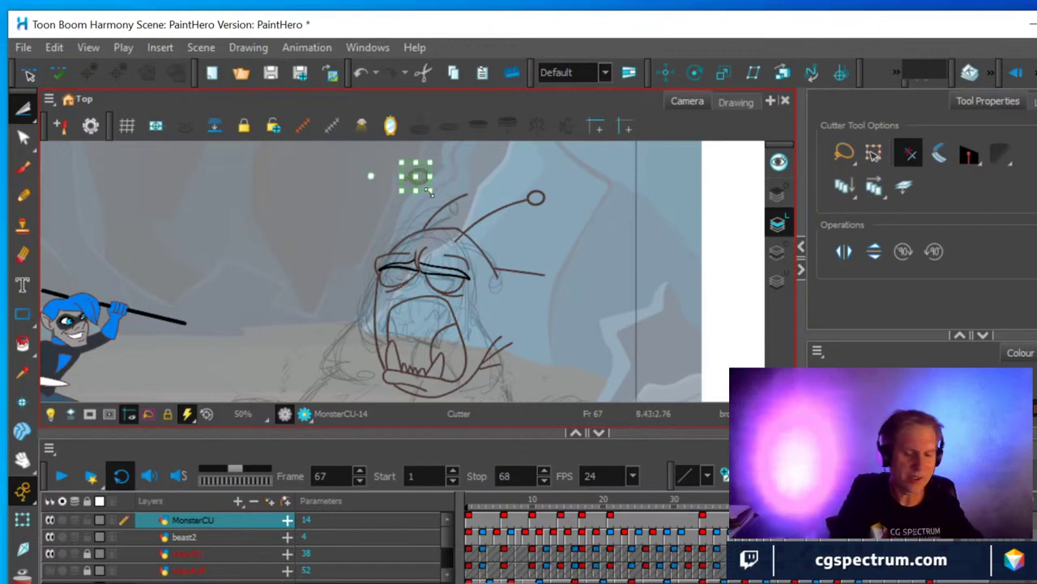
click(416, 177)
mouse_move(417, 177)
mouse_down()
mouse_move(442, 194)
mouse_move(448, 166)
mouse_up()
click(433, 193)
Select the right antenna circle and zoom in to check its placement.
mouse_move(532, 194)
mouse_down()
mouse_move(527, 212)
mouse_move(535, 179)
mouse_move(533, 220)
mouse_move(528, 213)
mouse_move(544, 251)
mouse_move(526, 251)
mouse_move(559, 200)
mouse_up()
click(560, 221)
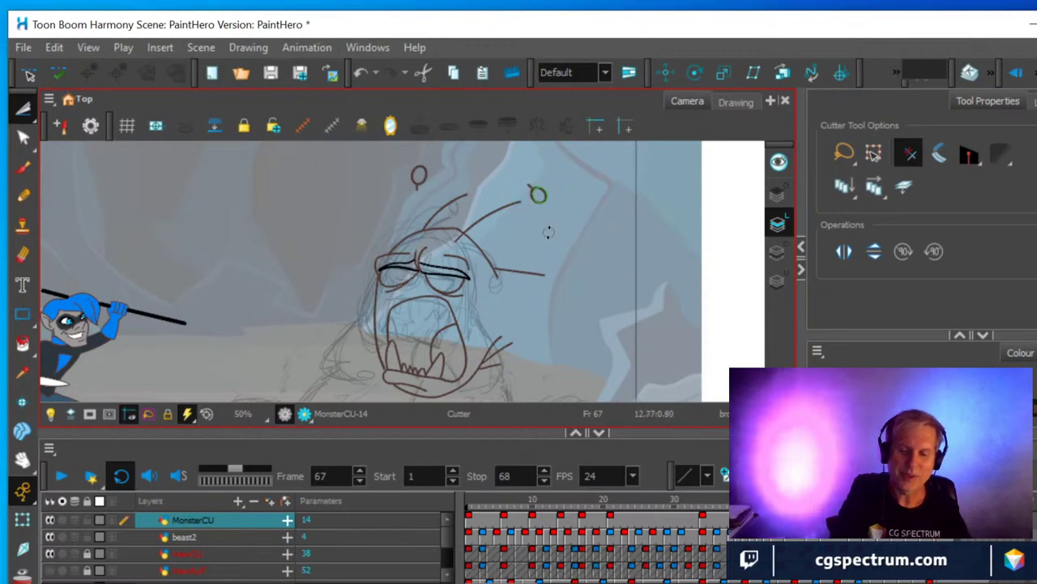
drag(548, 231, 556, 217)
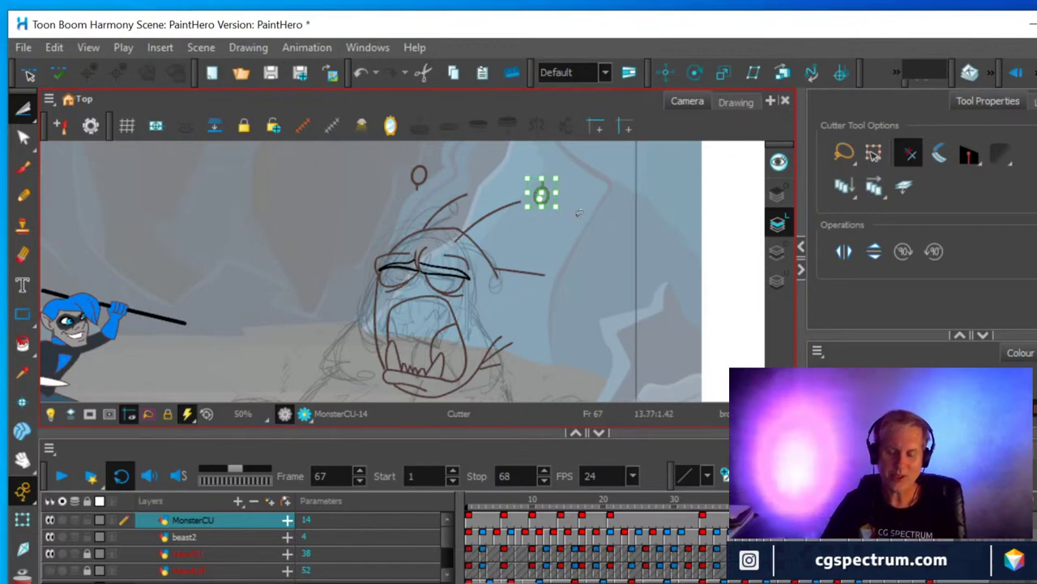
scroll(579, 212, up, 2)
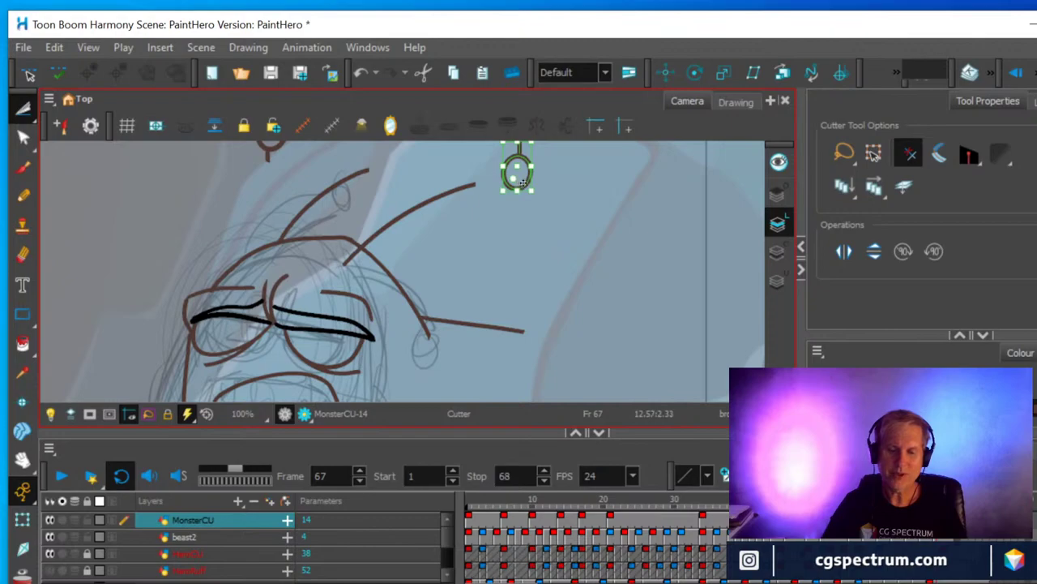
Undo the circle's last move, then delete the stray stroke, long brown antenna stroke and short segment.
click(510, 196)
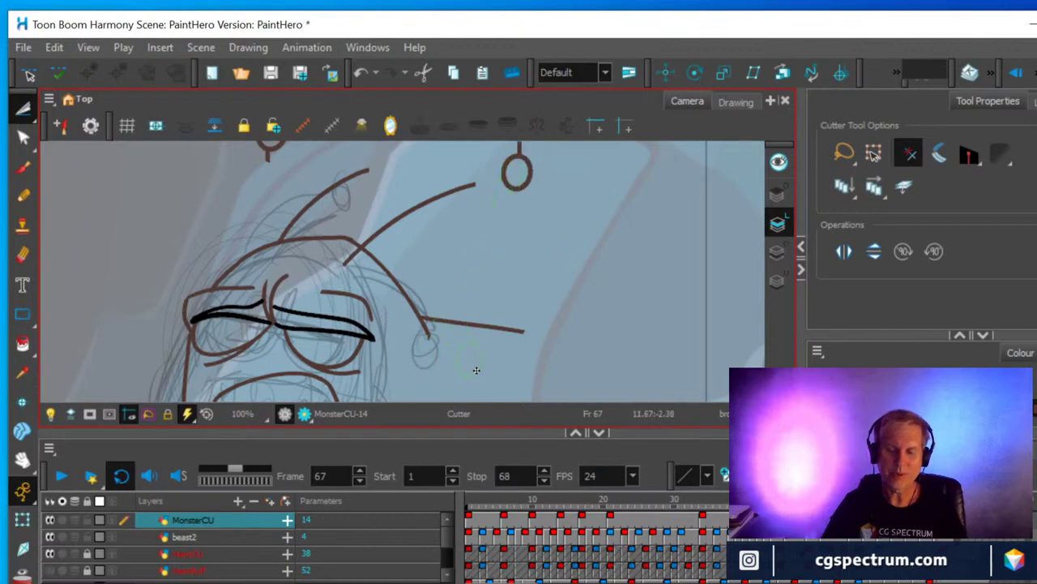
key(ctrl+z)
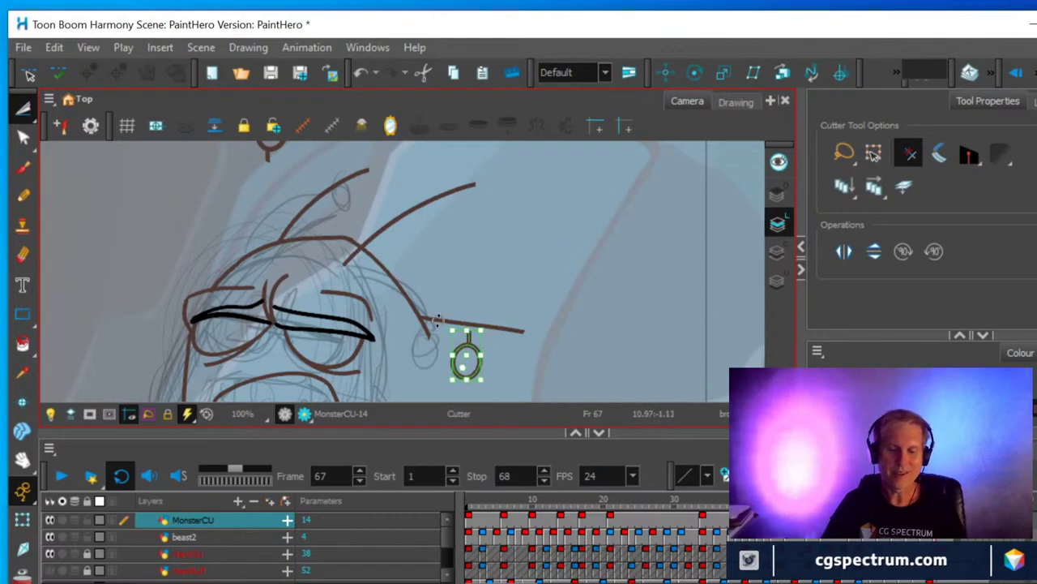
click(509, 324)
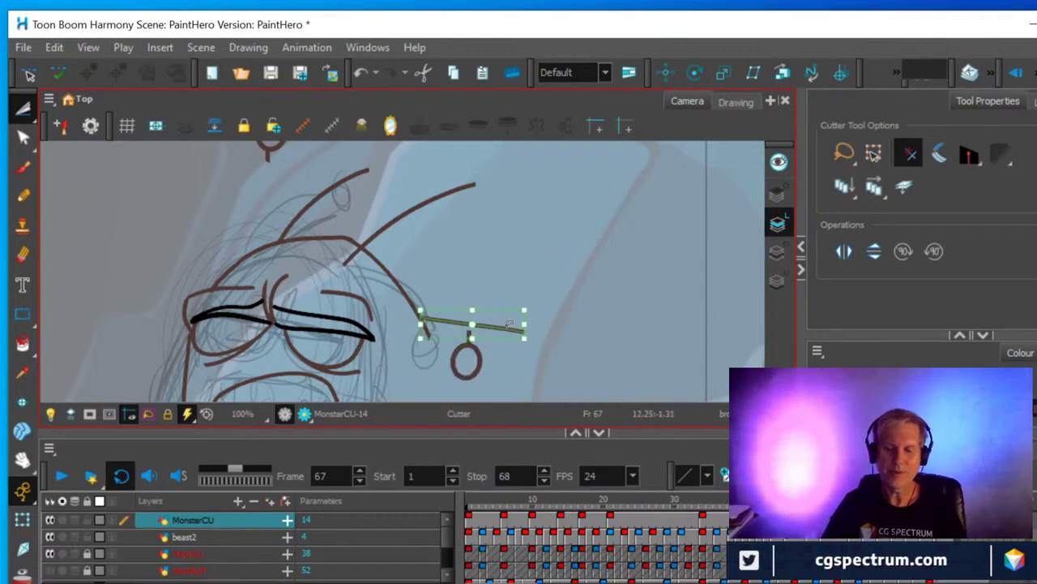
key(Delete)
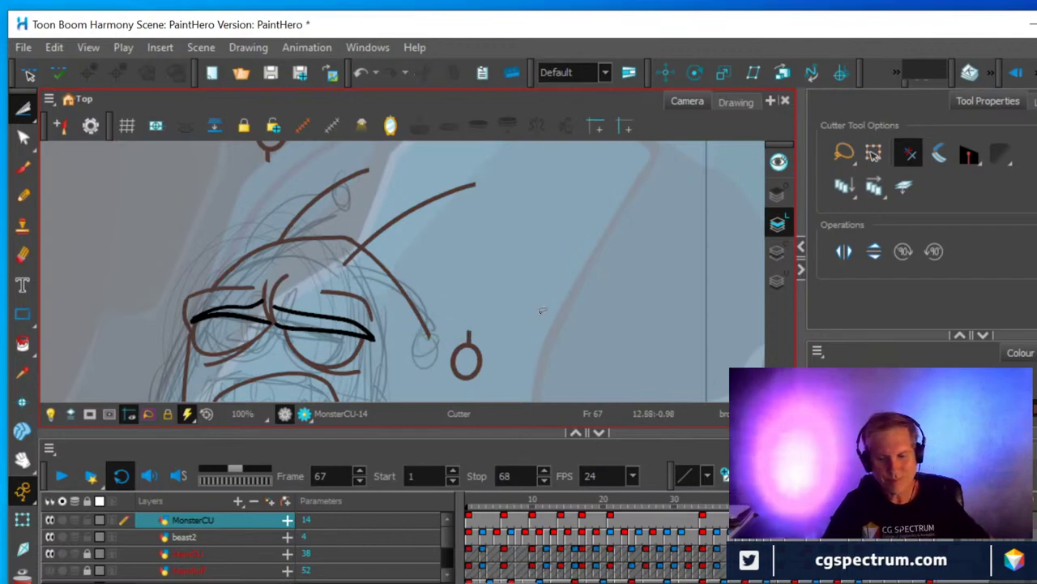
click(411, 207)
key(Delete)
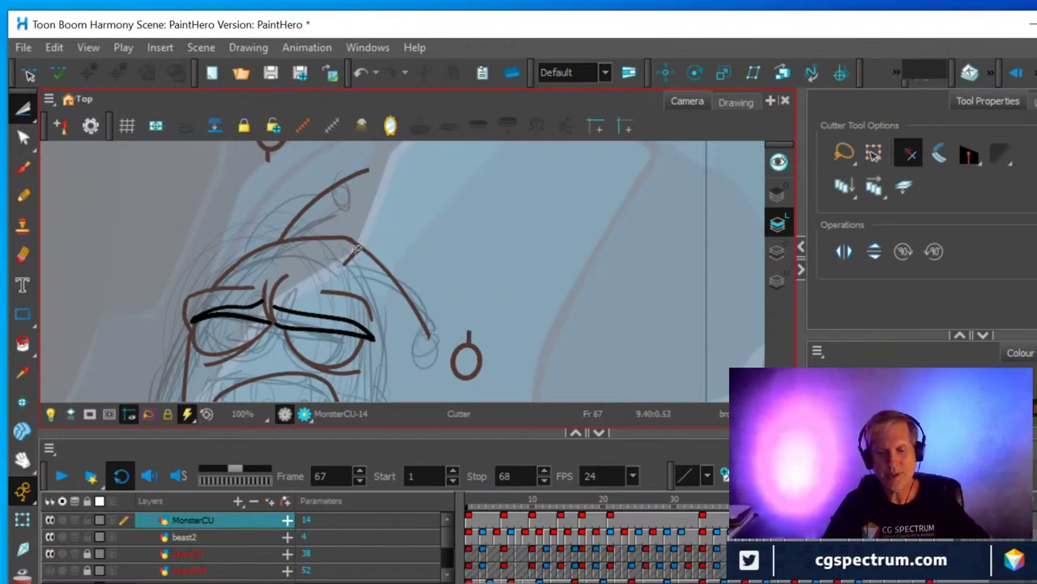
click(354, 249)
key(Delete)
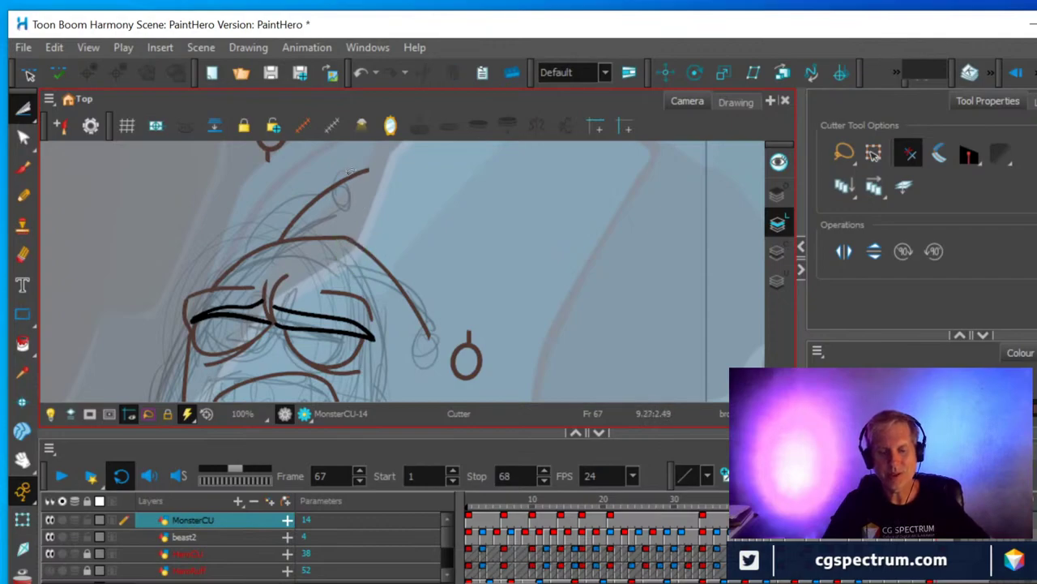
Delete the curved strokes beside the head and the small stray stroke, then cut out the ring.
click(349, 171)
key(Delete)
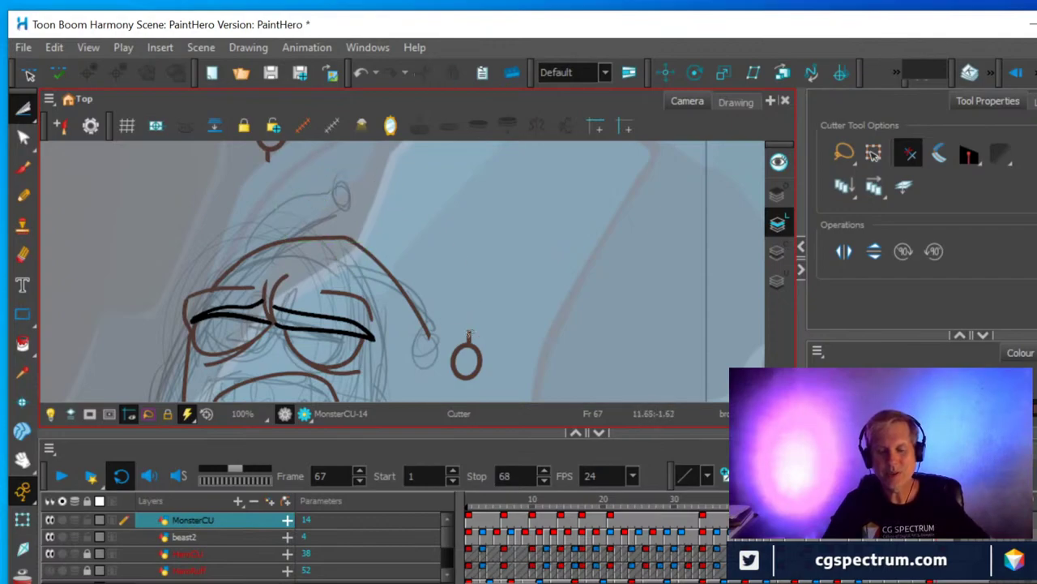
click(407, 285)
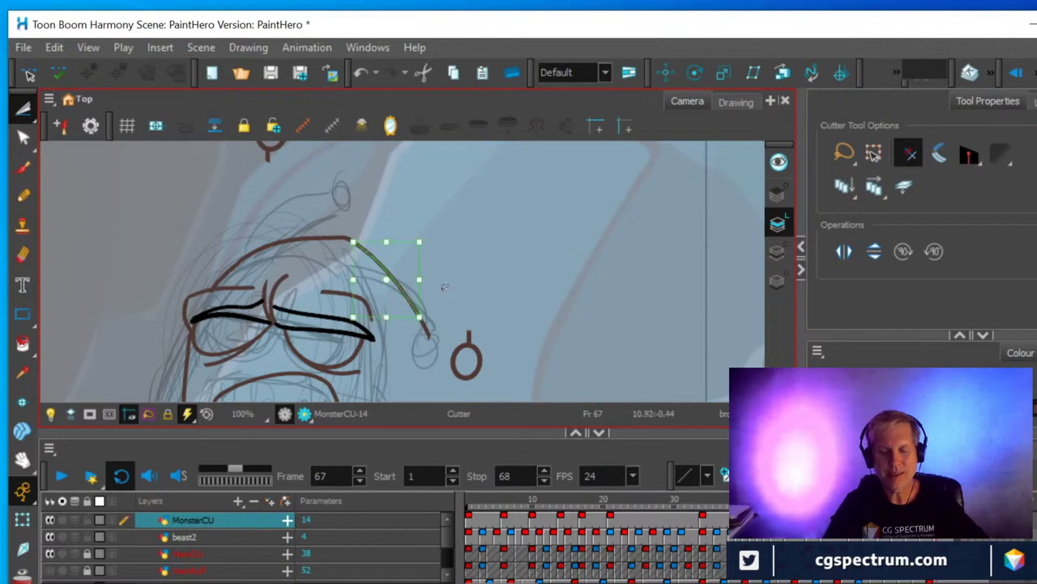
key(Delete)
click(423, 325)
key(Delete)
mouse_move(478, 308)
mouse_down()
mouse_move(434, 369)
mouse_move(501, 315)
mouse_move(497, 344)
mouse_move(458, 298)
mouse_move(440, 342)
mouse_up()
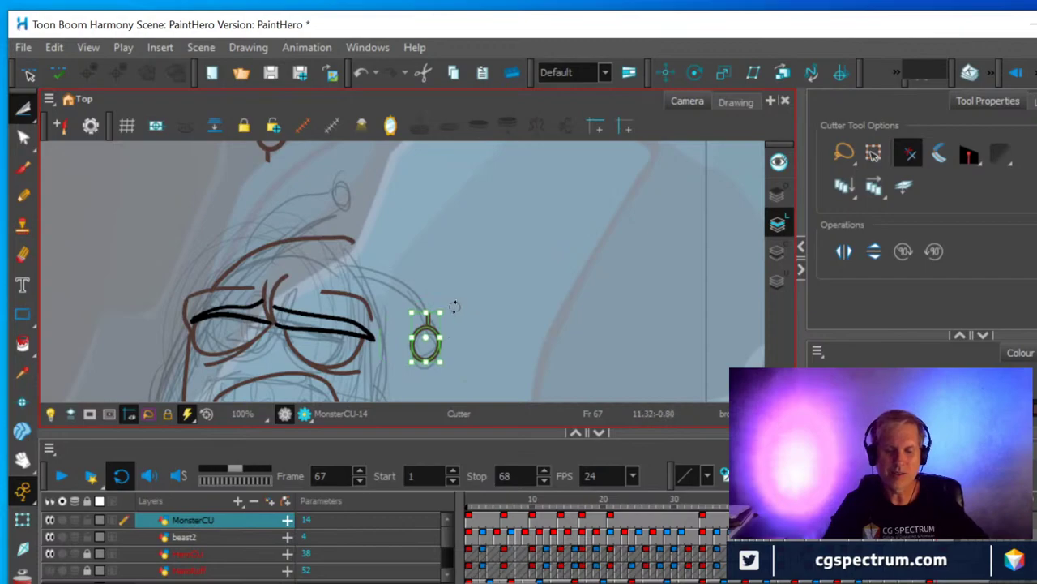
Move the top loop down above the head, nudge it left, and lasso the head-top arc.
scroll(486, 292, down, 1)
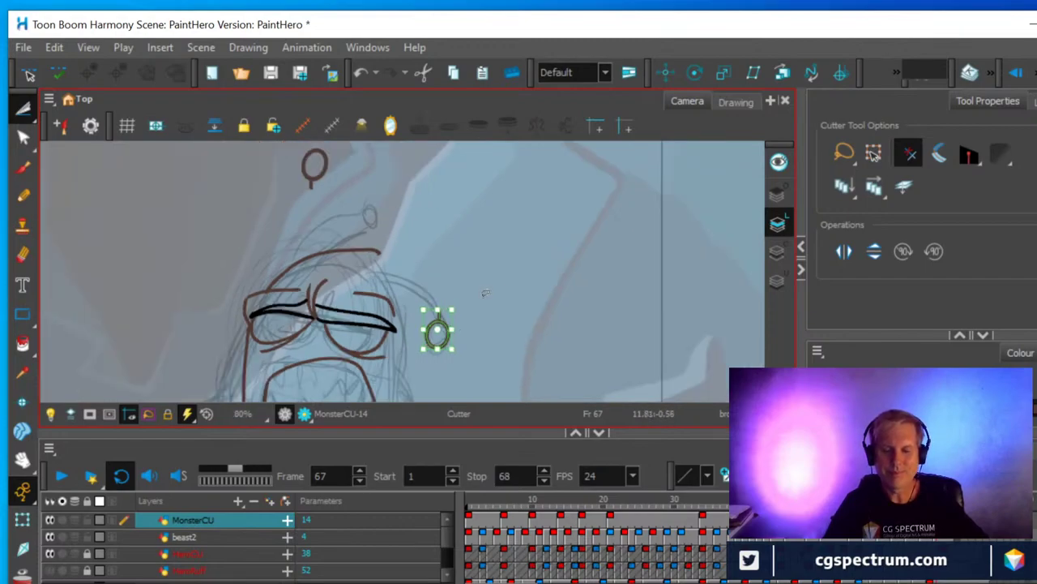
mouse_move(361, 173)
mouse_down()
mouse_move(355, 146)
mouse_move(319, 135)
mouse_move(273, 150)
mouse_move(296, 200)
mouse_move(360, 174)
mouse_move(369, 150)
mouse_up()
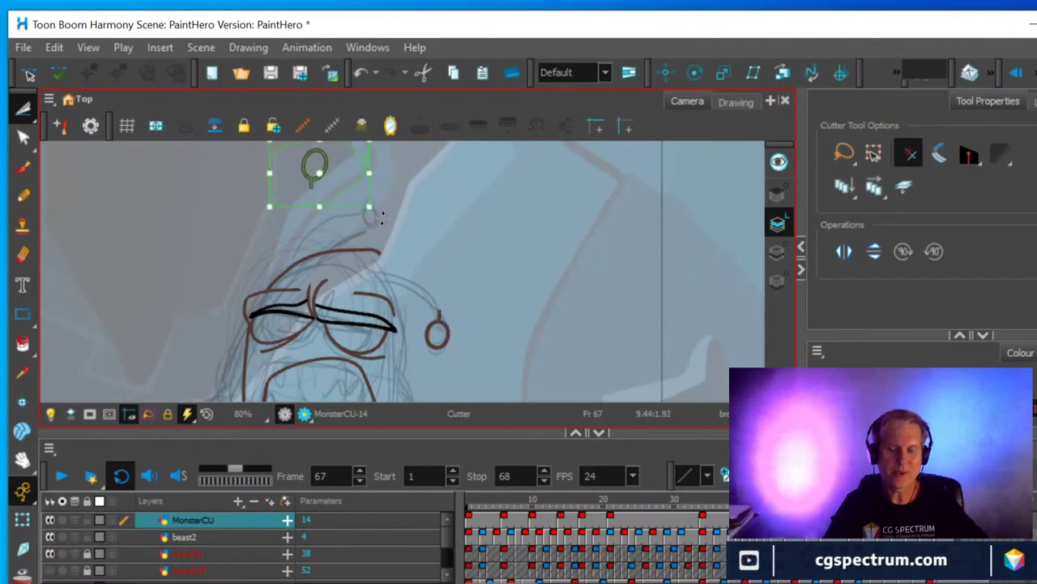
drag(305, 171, 362, 218)
key(Left)
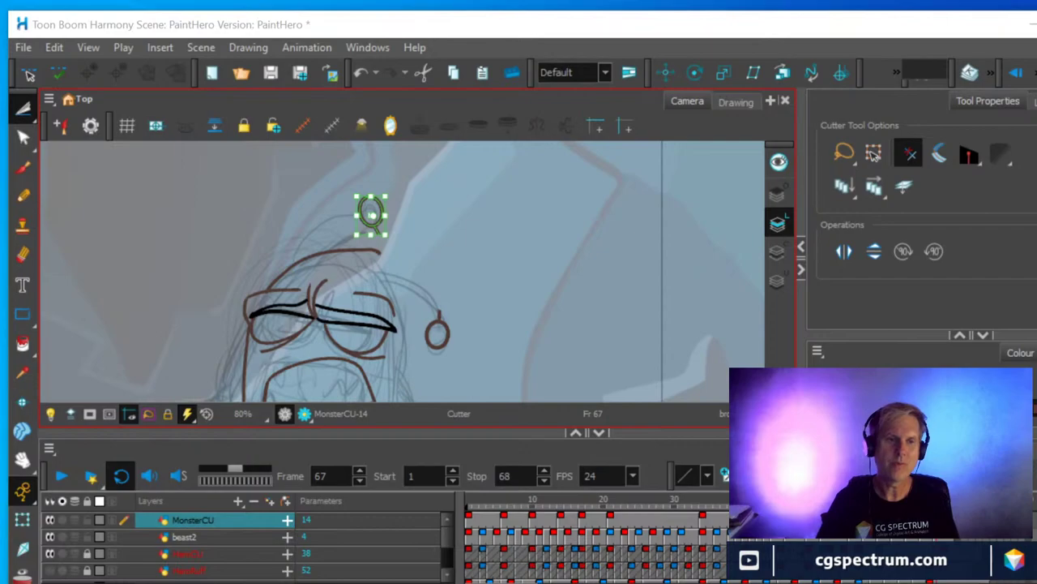
click(404, 228)
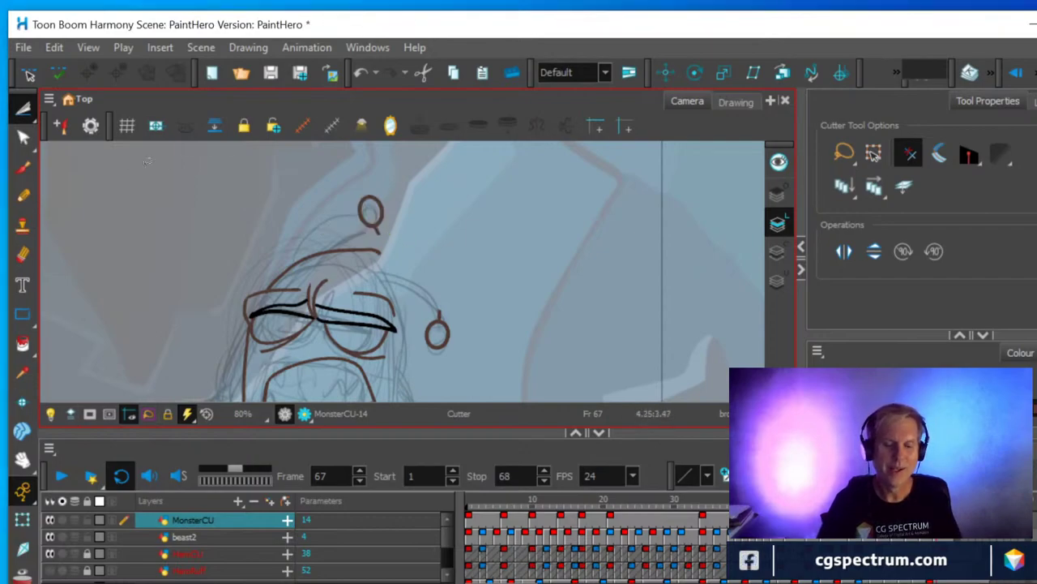
click(377, 228)
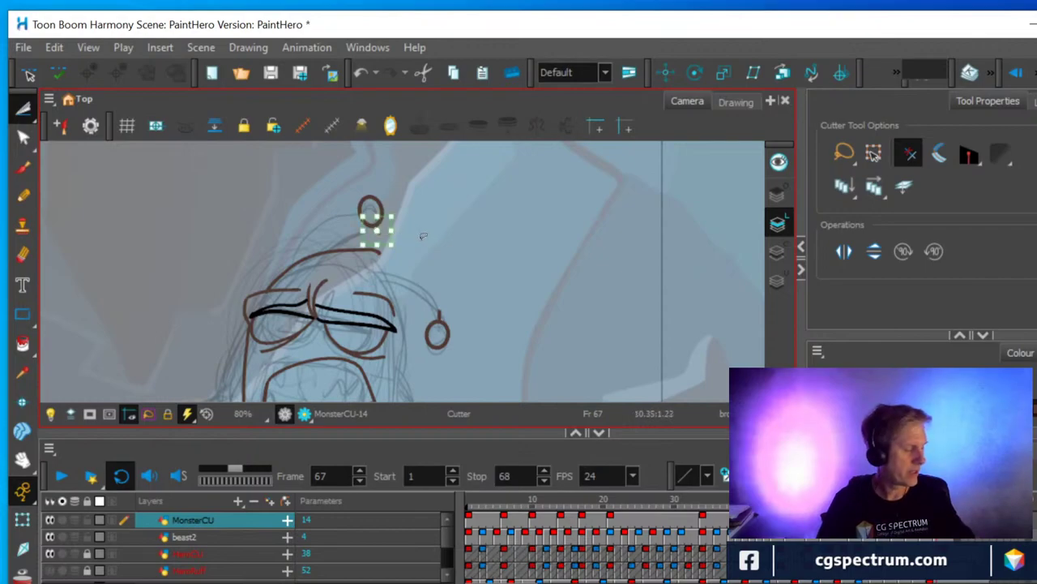
click(422, 237)
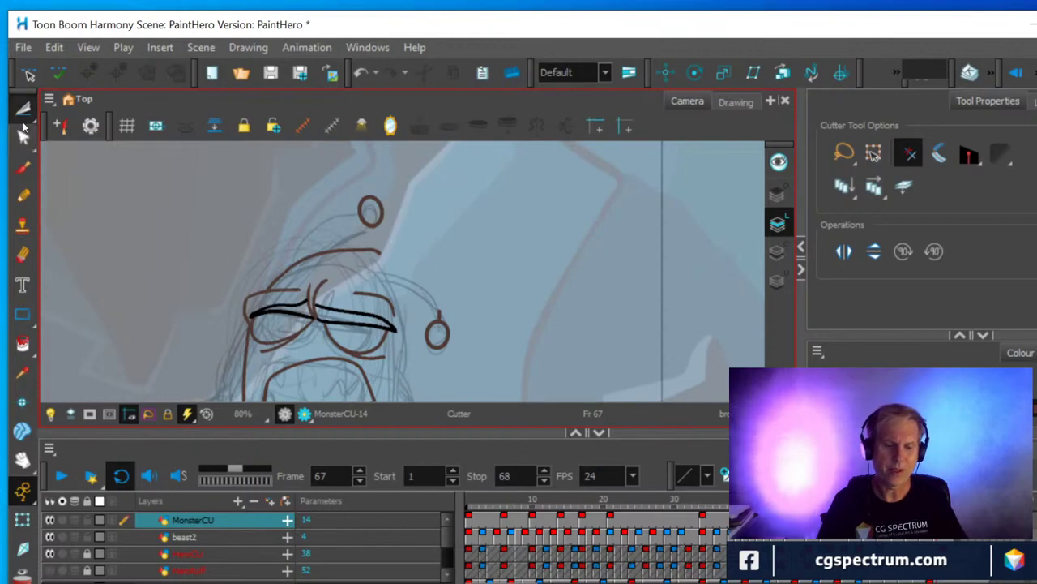
drag(356, 232, 285, 252)
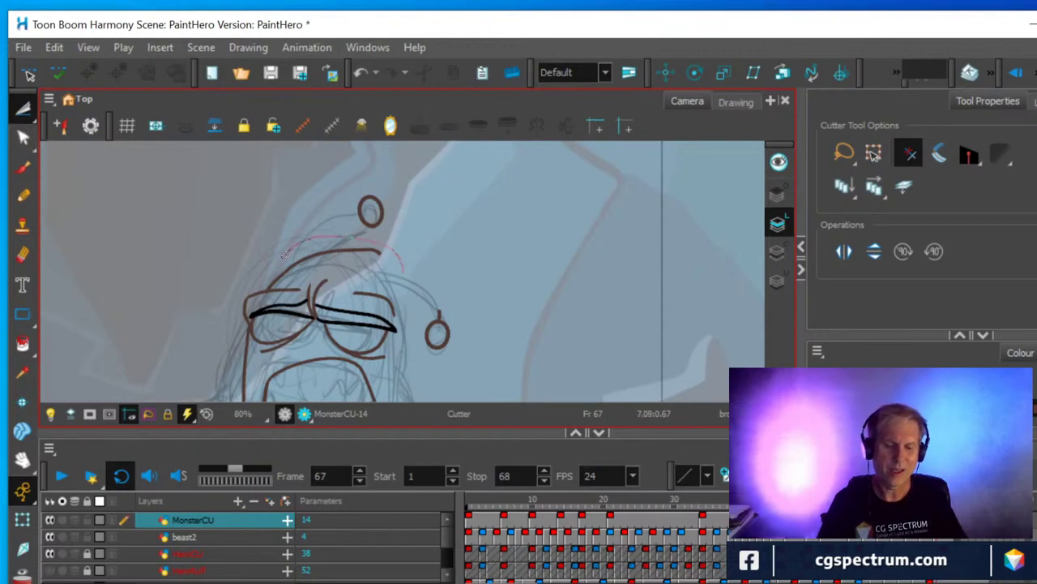
drag(387, 266, 415, 256)
Delete the head-top arc and erase the line across the top of the mouth.
key(Delete)
scroll(418, 256, down, 2)
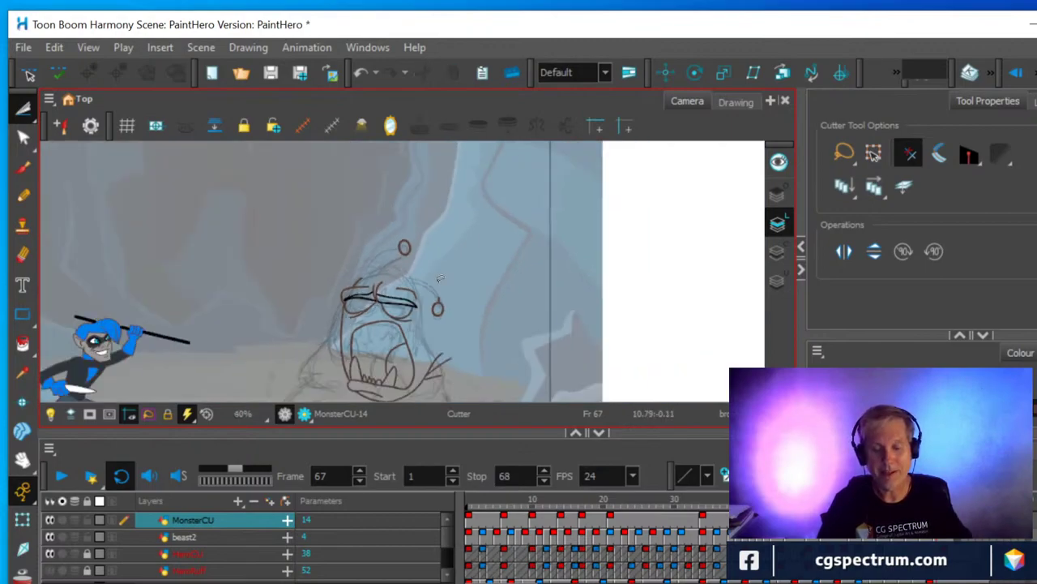
scroll(438, 280, down, 2)
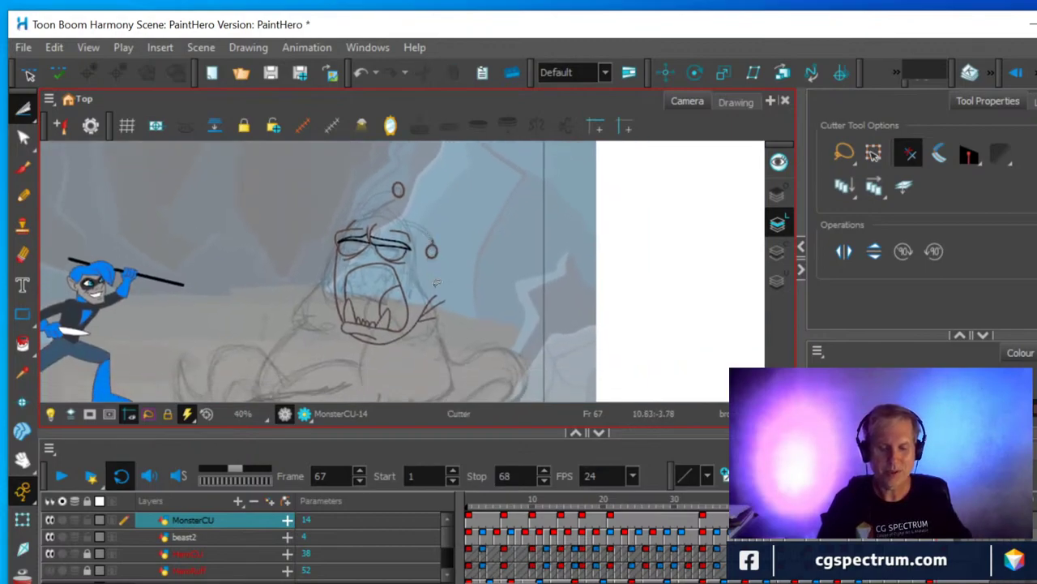
scroll(437, 301, up, 2)
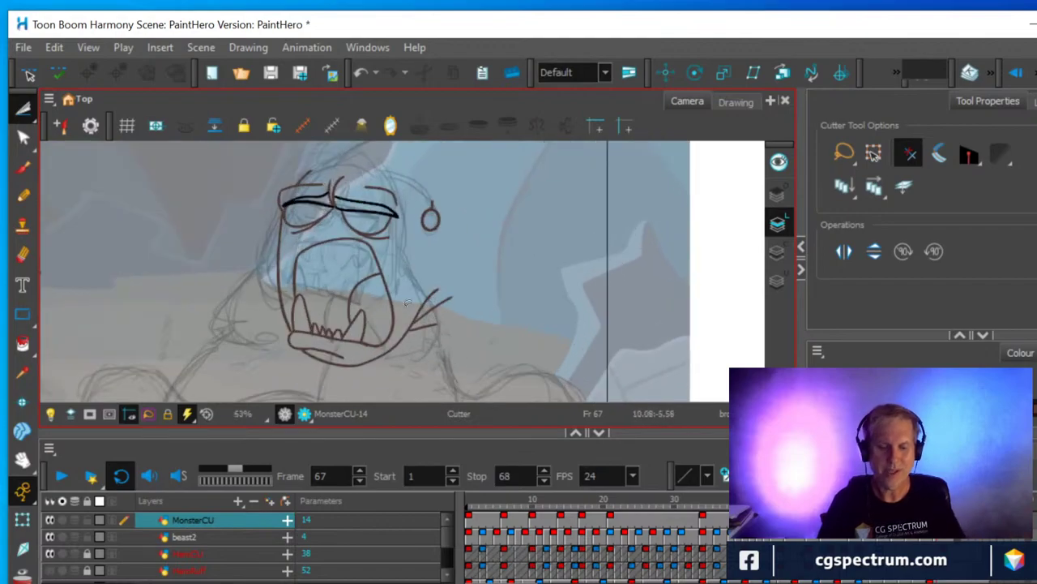
click(24, 255)
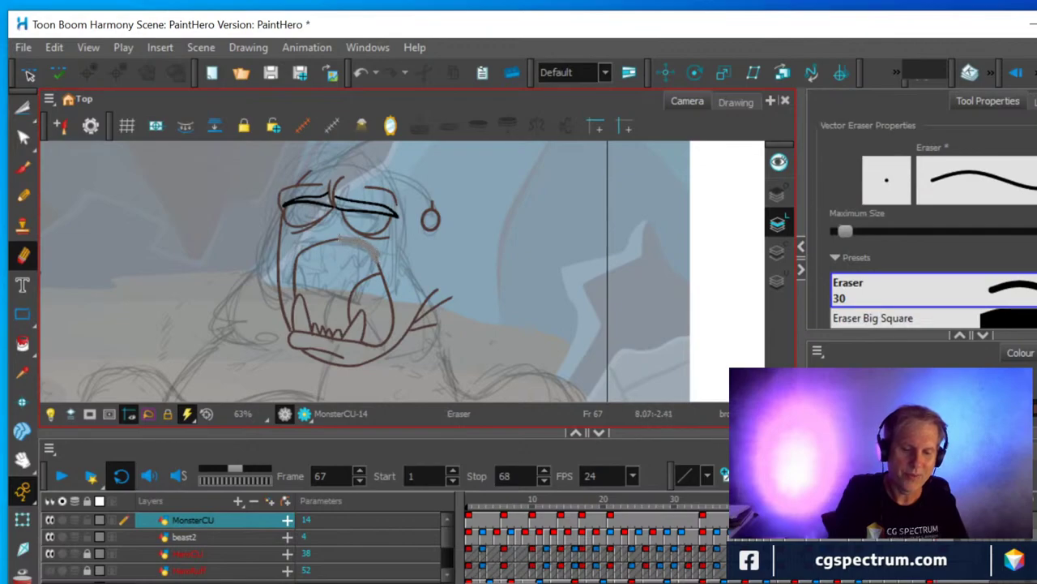
drag(334, 239, 303, 253)
drag(377, 243, 296, 253)
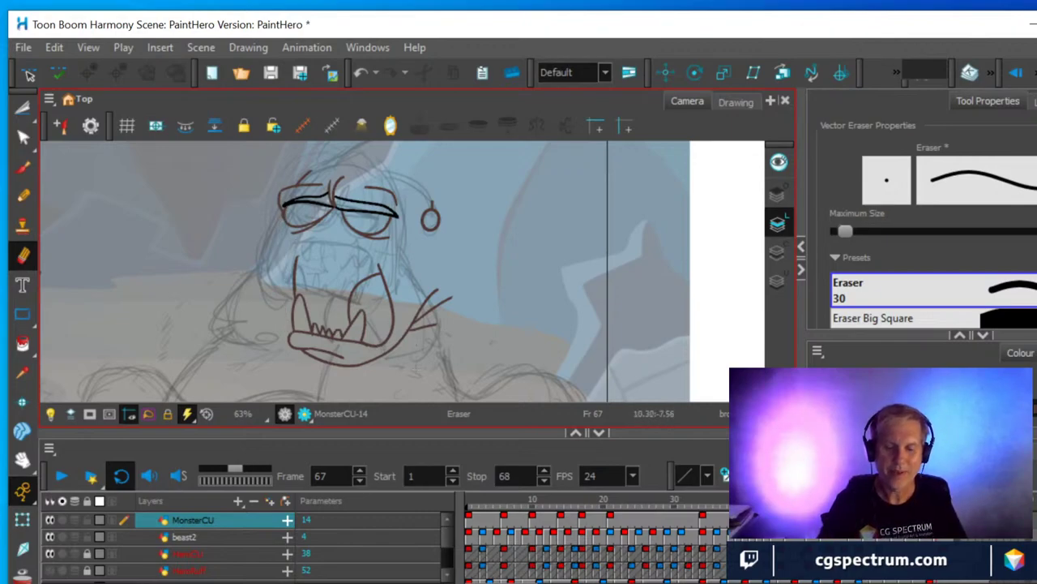
Cut out the whole inked mouth and move it up-left under the eyes.
key(alt+t)
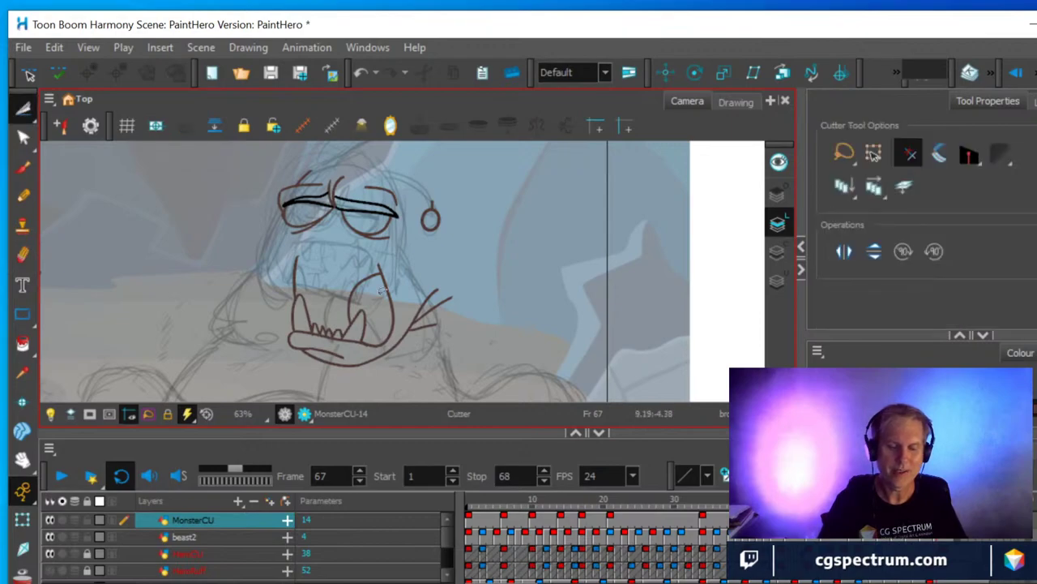
mouse_move(278, 334)
mouse_down()
mouse_move(267, 247)
mouse_move(296, 237)
mouse_move(445, 251)
mouse_move(492, 296)
mouse_move(461, 356)
mouse_move(393, 378)
mouse_move(282, 357)
mouse_up()
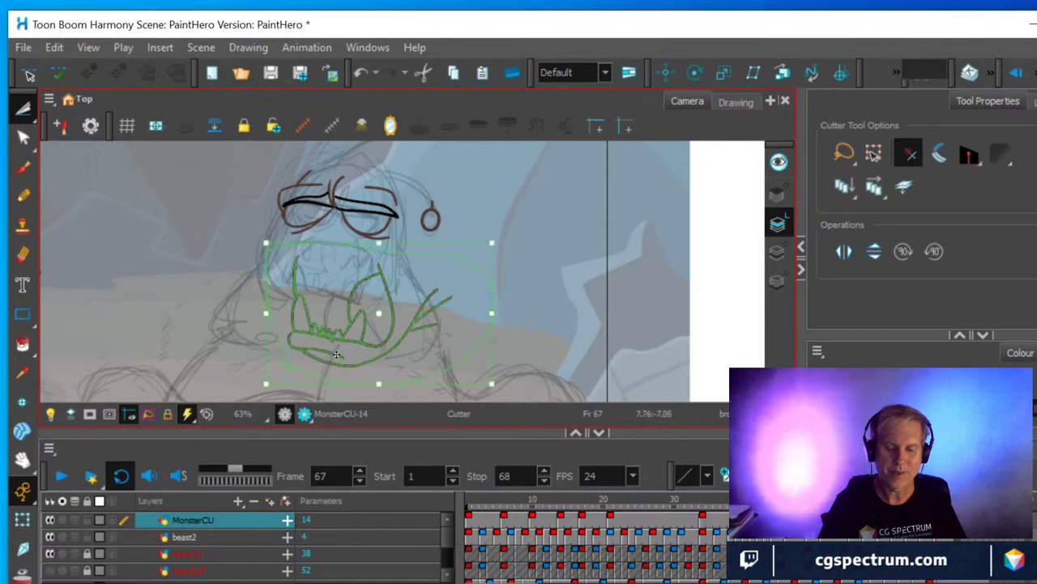
drag(376, 359, 370, 318)
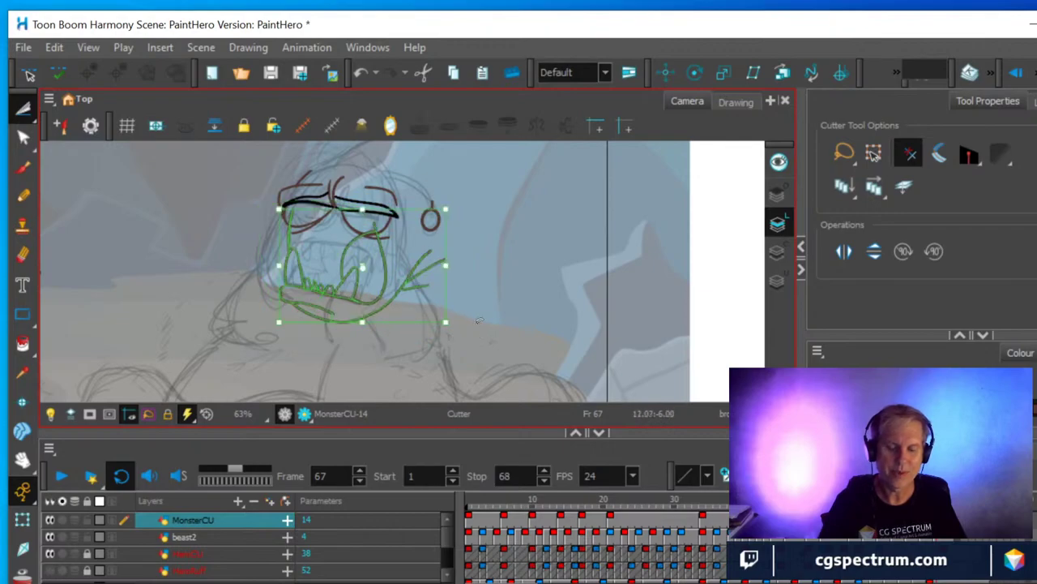
click(509, 263)
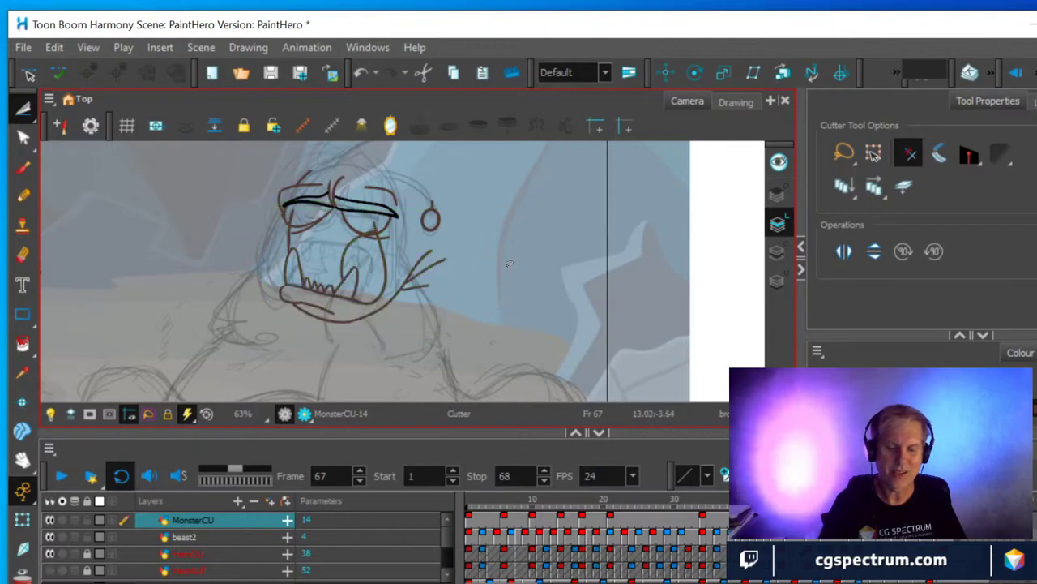
click(291, 235)
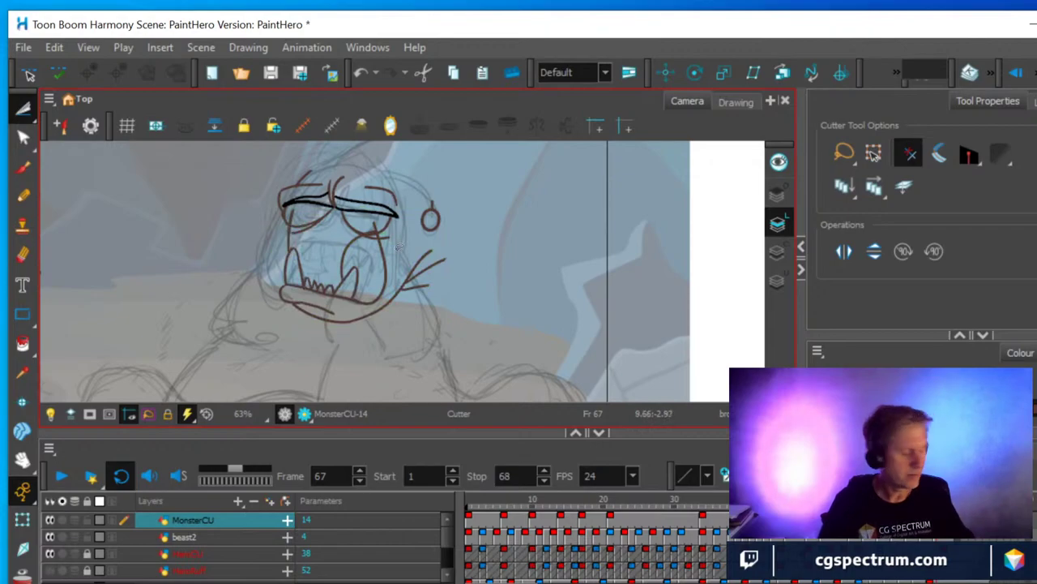
Delete the overlapping stroke pieces on the mouth's left side.
click(403, 242)
scroll(347, 243, up, 4)
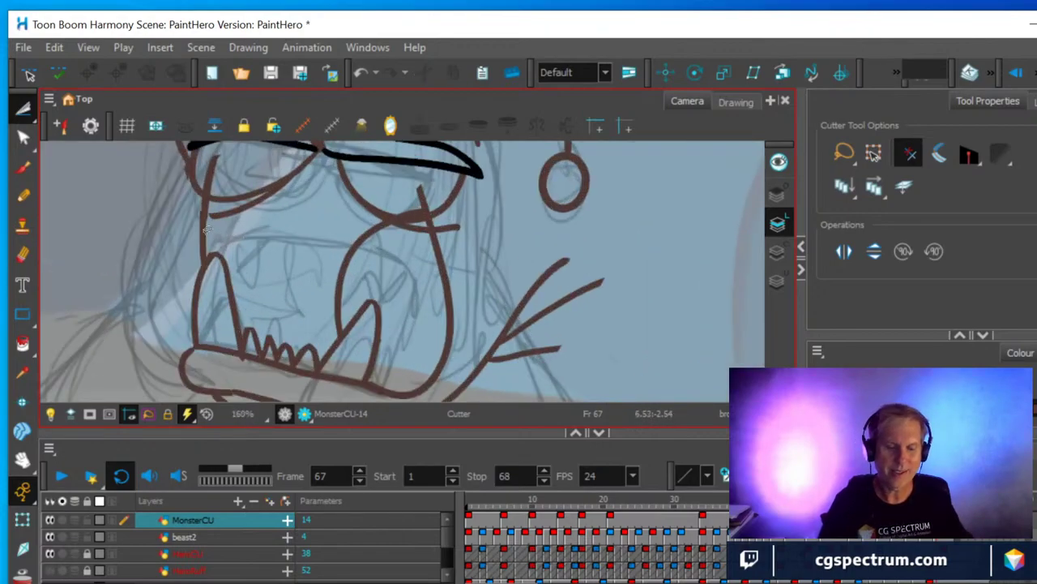
click(204, 226)
click(222, 231)
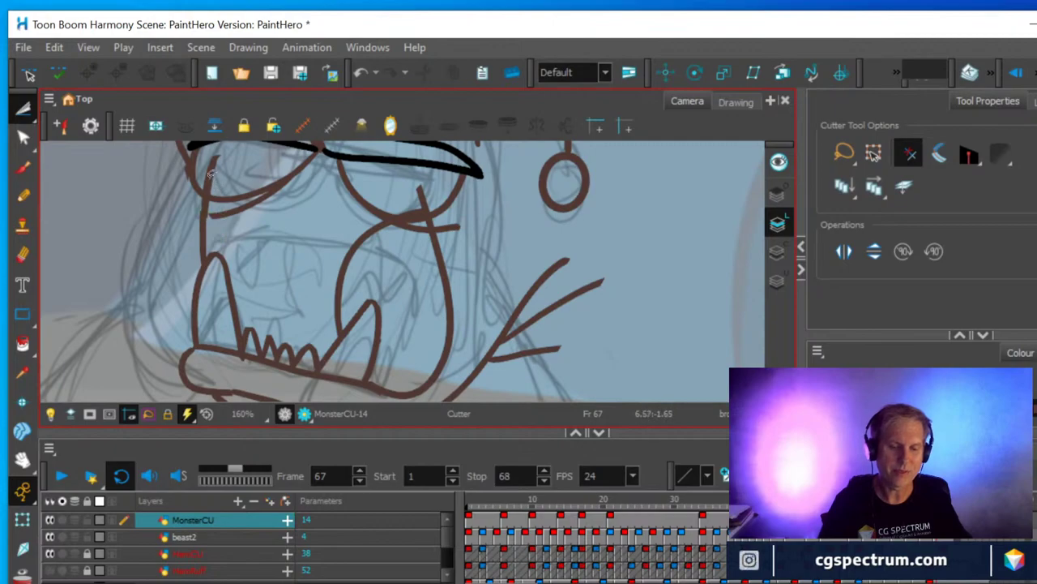
click(212, 178)
key(Delete)
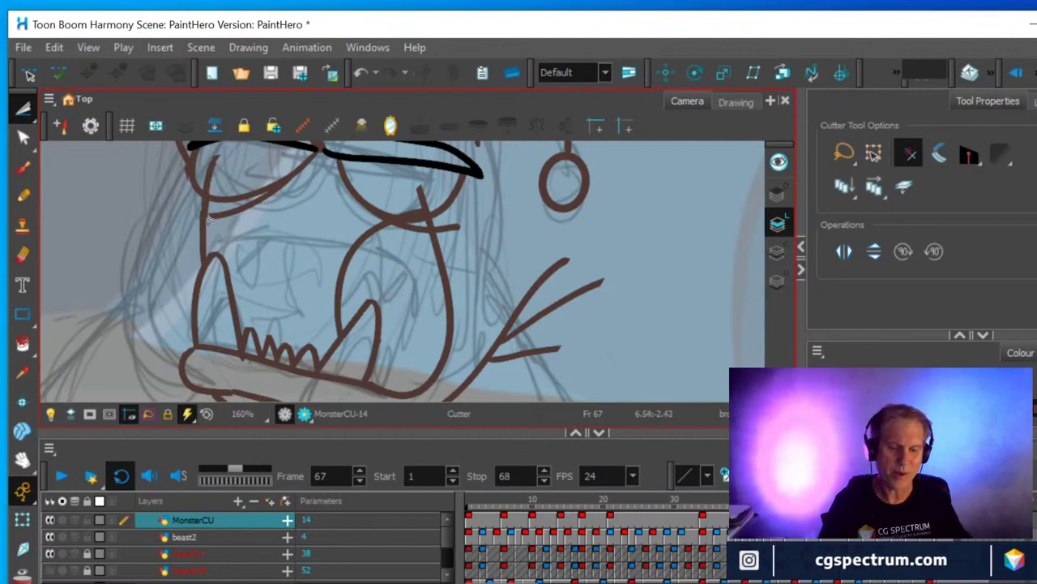
click(204, 226)
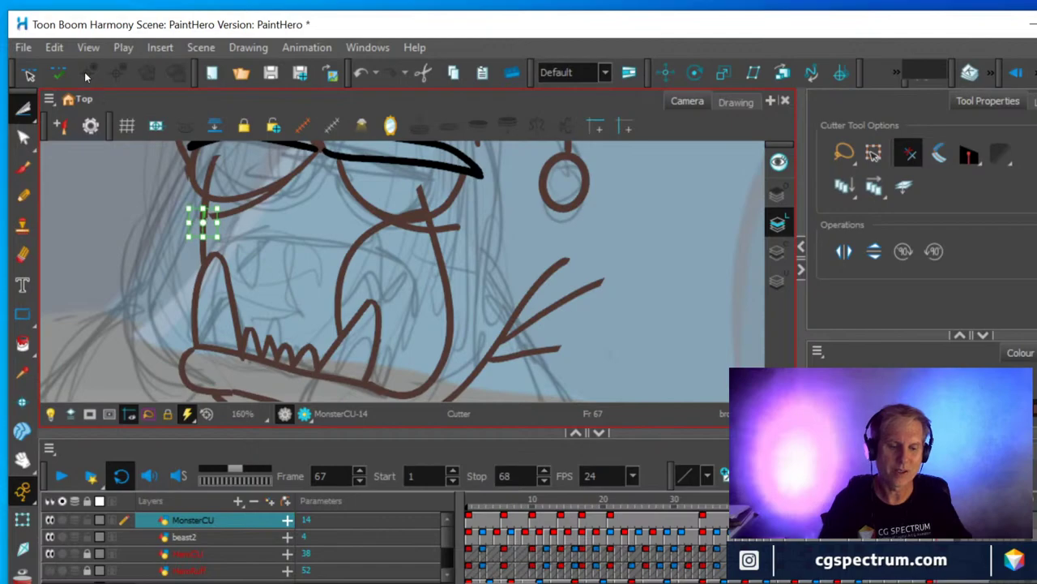
click(54, 47)
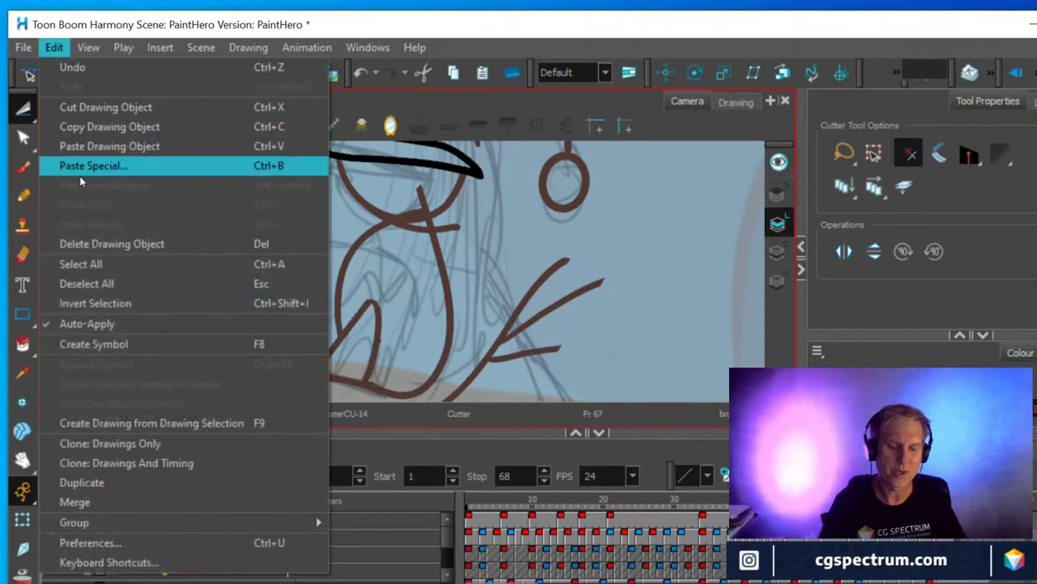
click(96, 244)
click(207, 235)
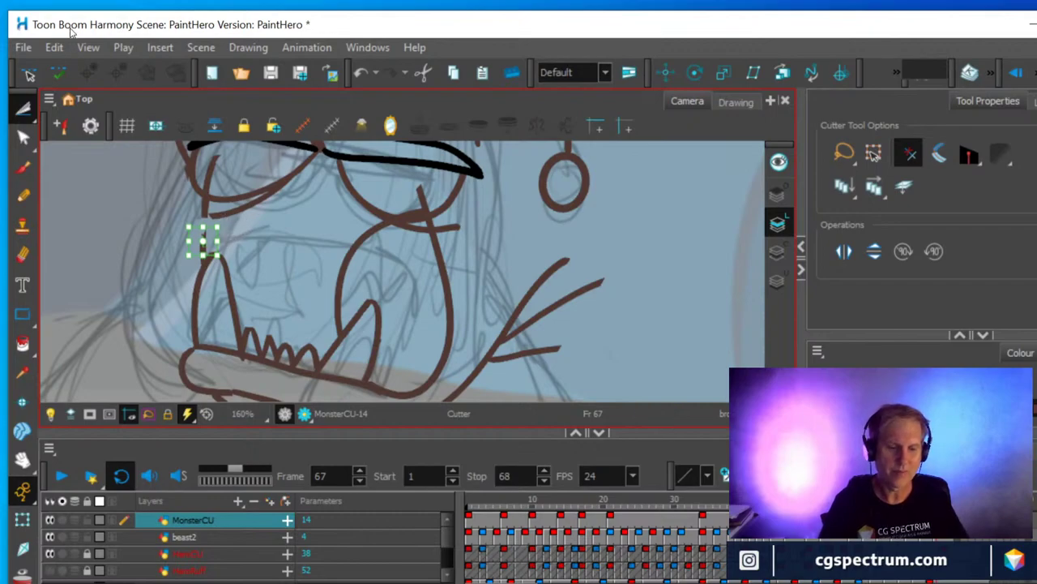
click(53, 47)
click(97, 243)
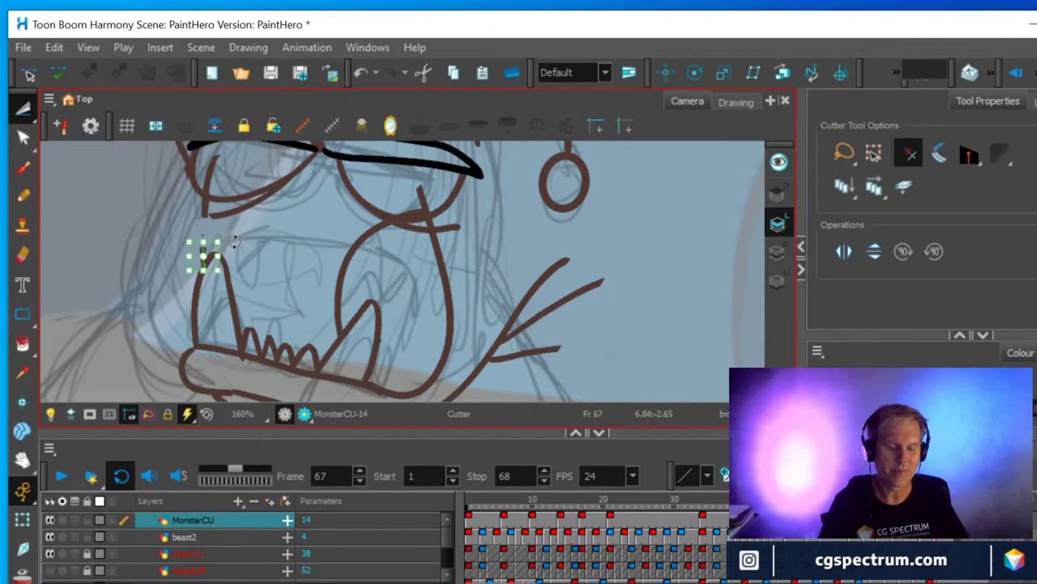
key(Delete)
Cut out and delete the stroke pieces below the left eye and where mouth meets eye.
drag(193, 224, 224, 248)
key(Delete)
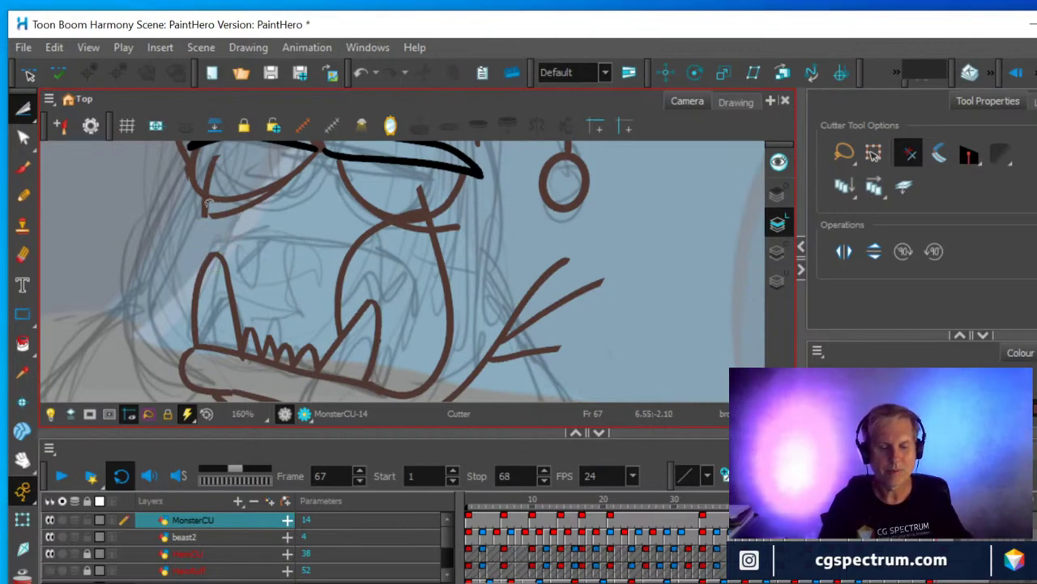
mouse_move(207, 202)
mouse_down()
mouse_move(211, 189)
mouse_move(198, 194)
mouse_up()
key(Delete)
key(Delete)
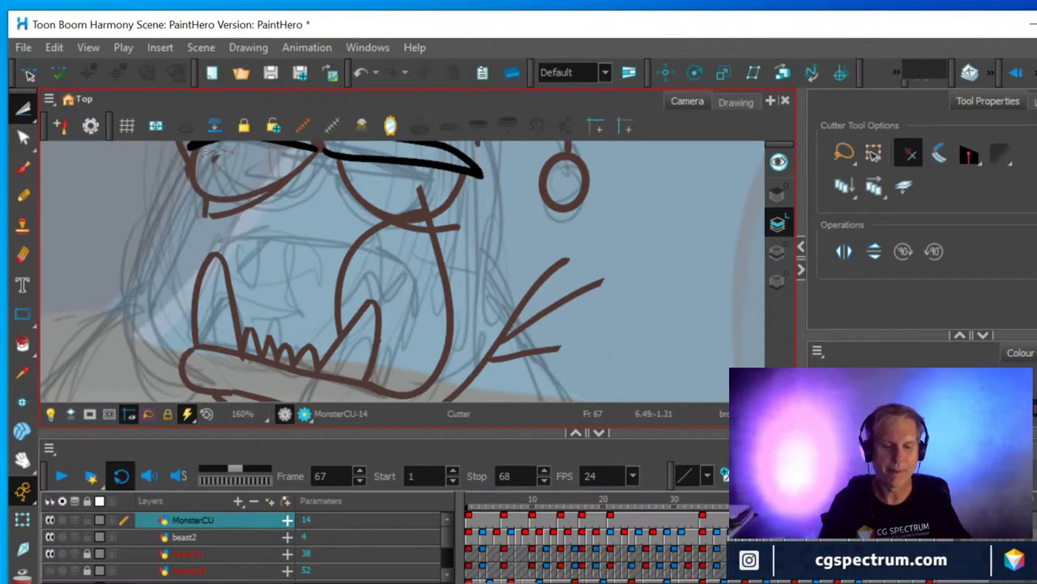
mouse_move(233, 144)
mouse_down()
mouse_move(246, 175)
mouse_move(208, 200)
mouse_move(220, 223)
mouse_up()
key(Delete)
key(Delete)
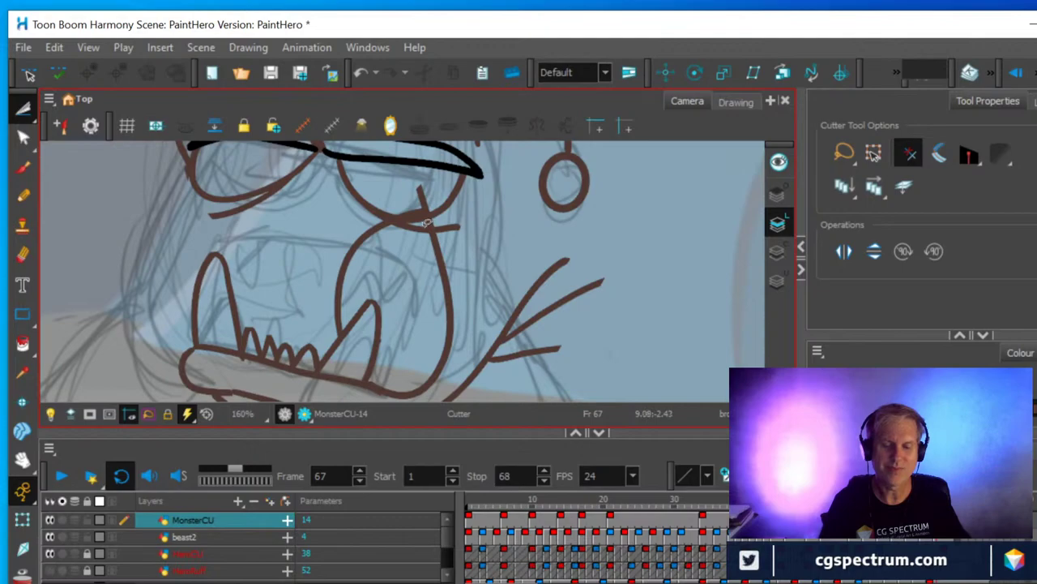
drag(424, 223, 436, 242)
key(Delete)
Delete the stray stroke and tail on the right, and erase the loose jaw-curve tails.
scroll(619, 304, down, 3)
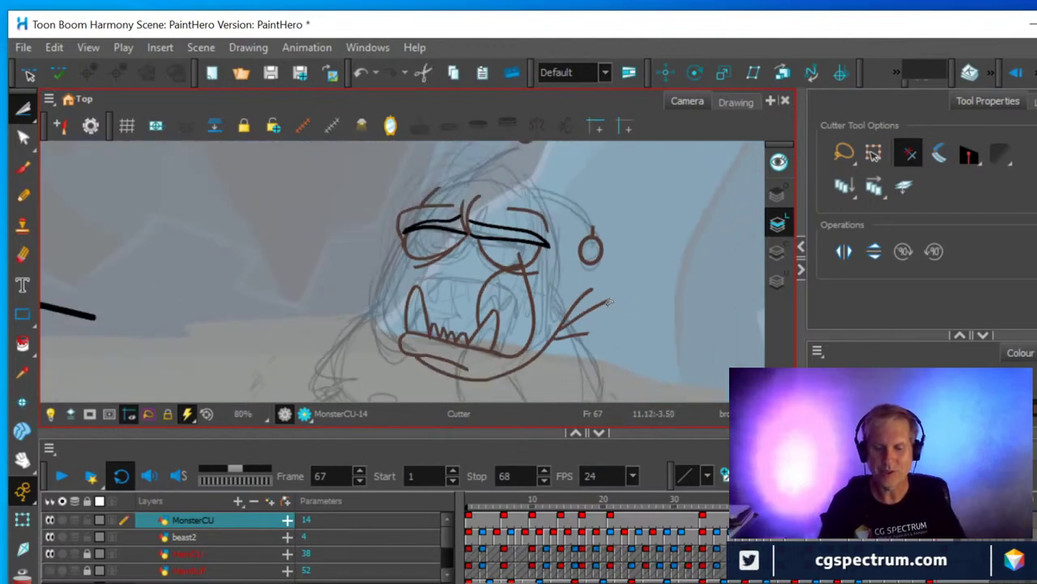
drag(616, 296, 620, 301)
key(Delete)
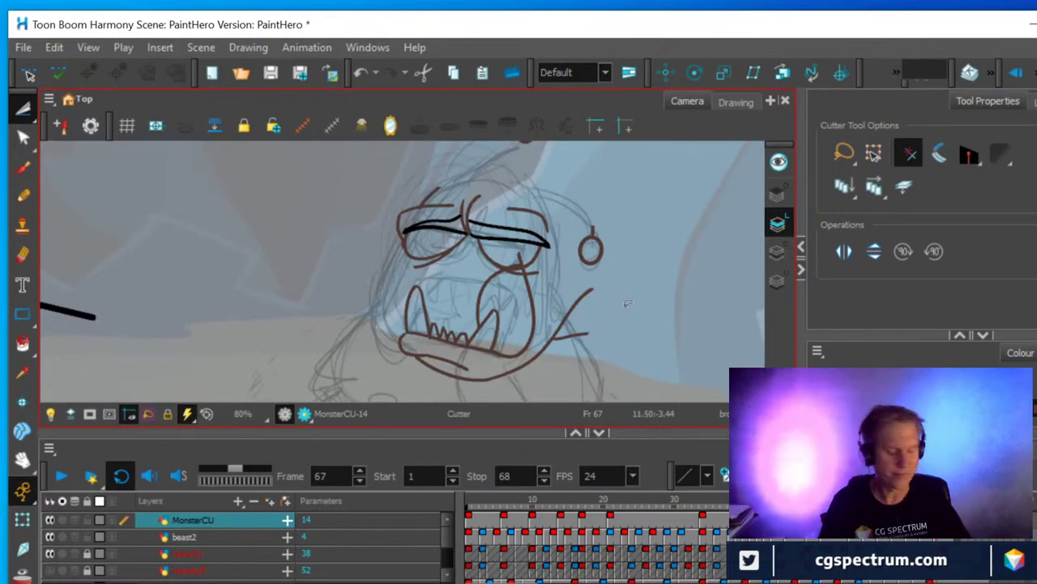
drag(581, 330, 583, 336)
key(Delete)
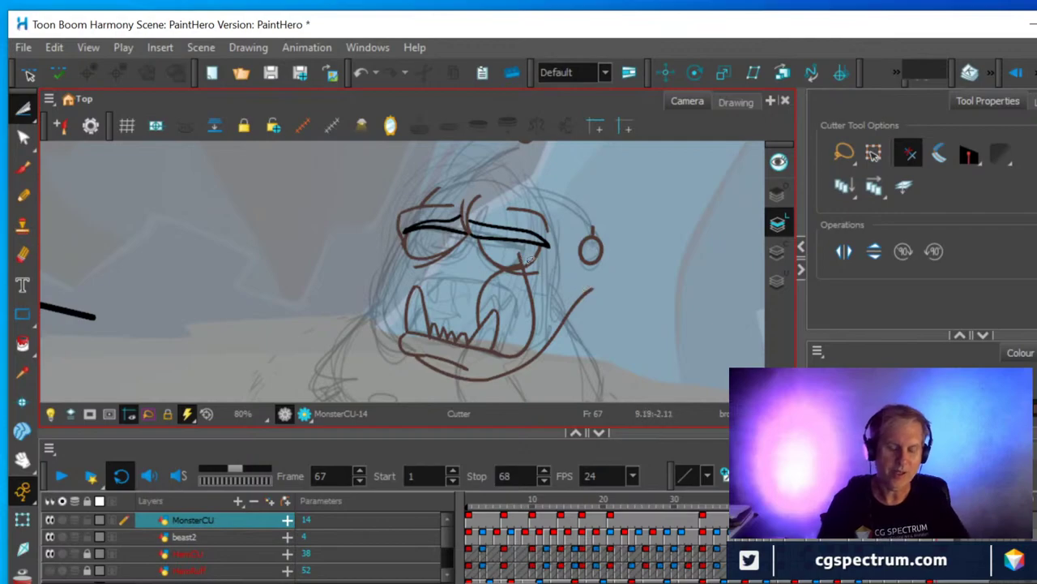
key(alt+e)
drag(593, 285, 554, 339)
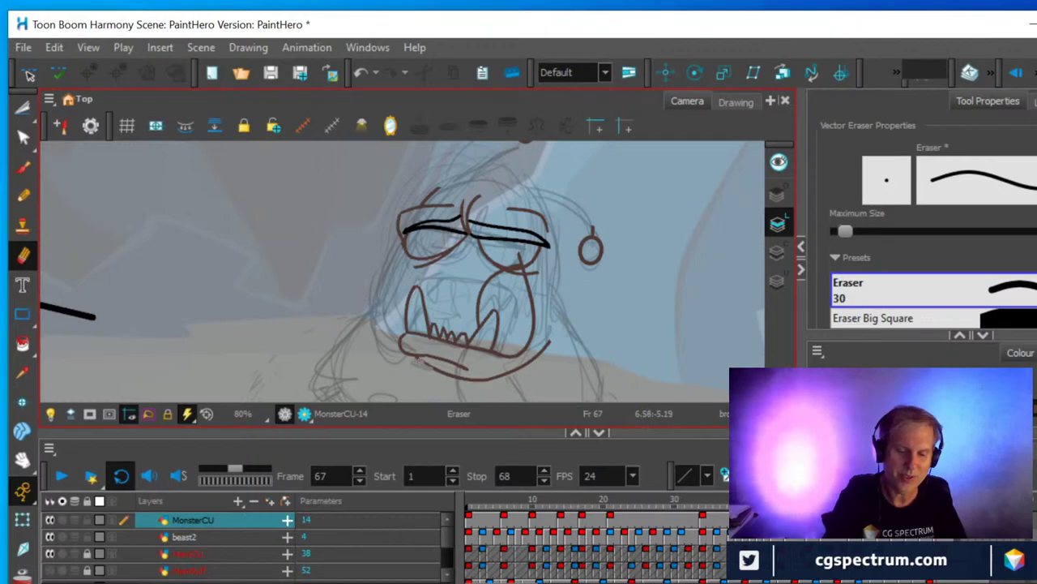
drag(412, 362, 431, 365)
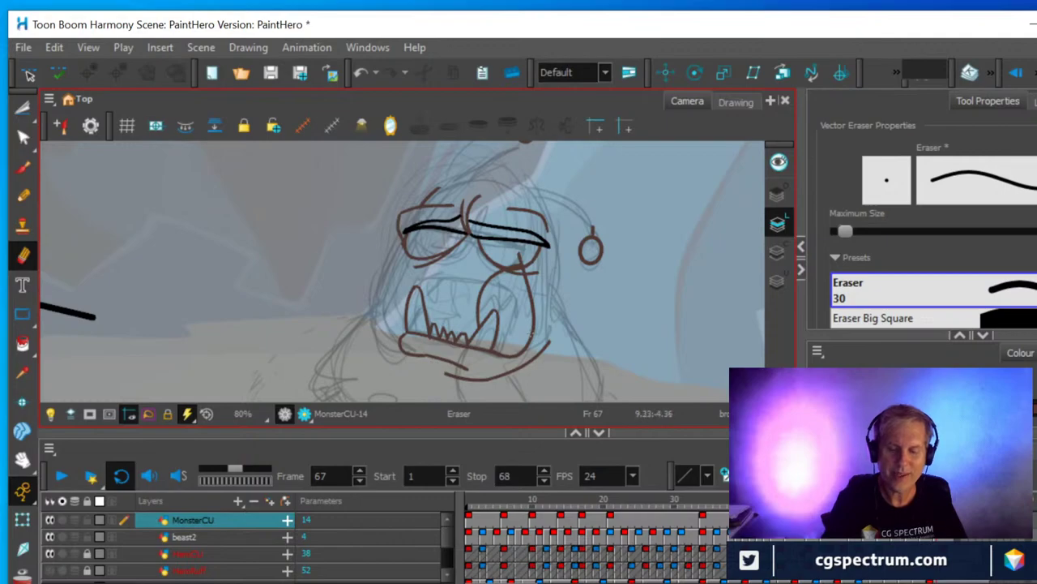
scroll(519, 273, up, 3)
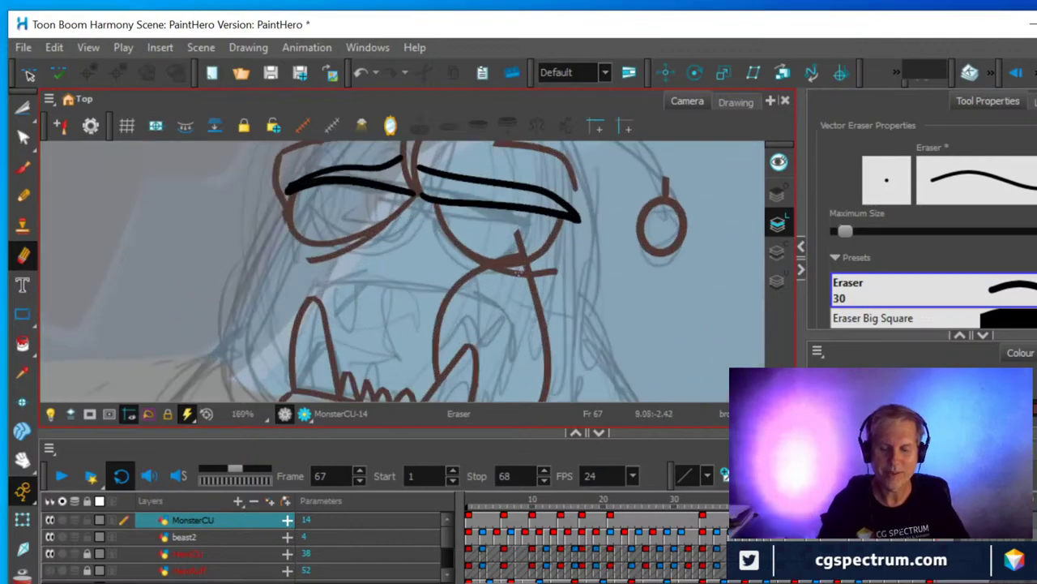
Trim the overlapping stroke pieces and overshoots below the eye with the Cutter.
key(alt+t)
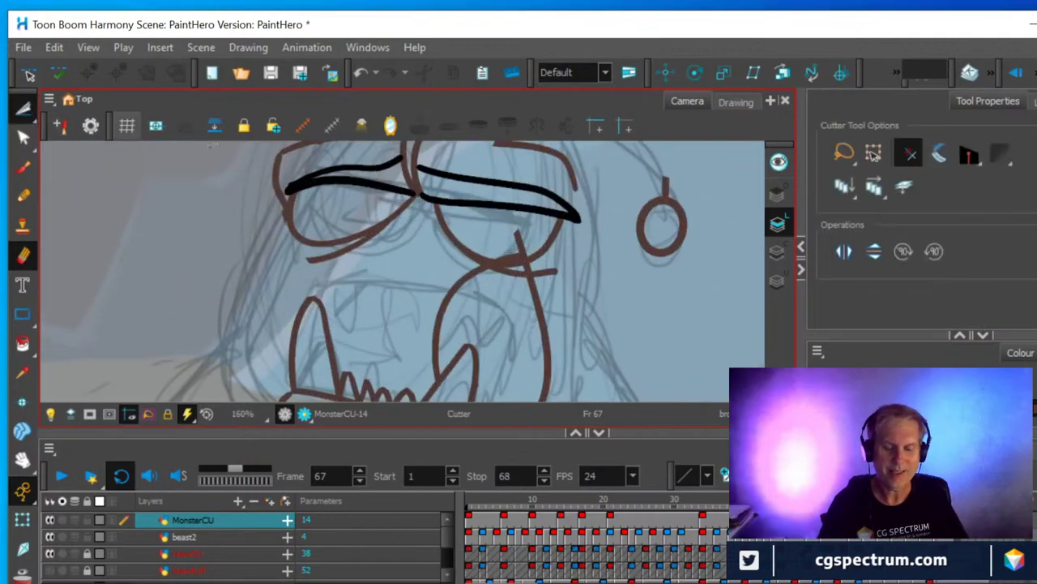
mouse_move(505, 228)
mouse_down()
mouse_move(542, 272)
mouse_move(532, 261)
mouse_move(558, 273)
mouse_move(527, 261)
mouse_move(538, 267)
mouse_up()
click(523, 256)
click(531, 254)
click(531, 258)
click(531, 258)
scroll(535, 267, up, 3)
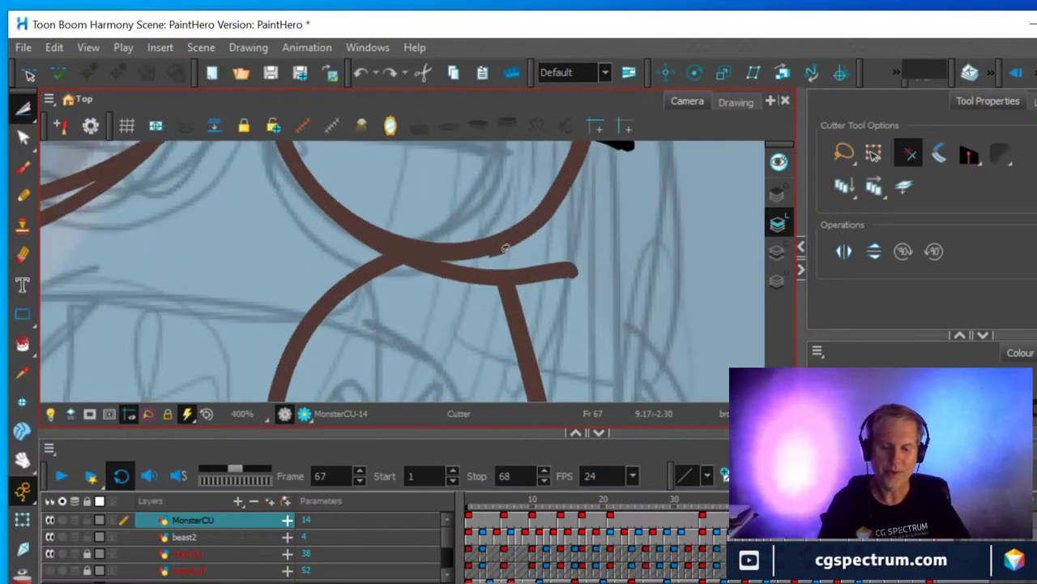
click(504, 248)
click(528, 274)
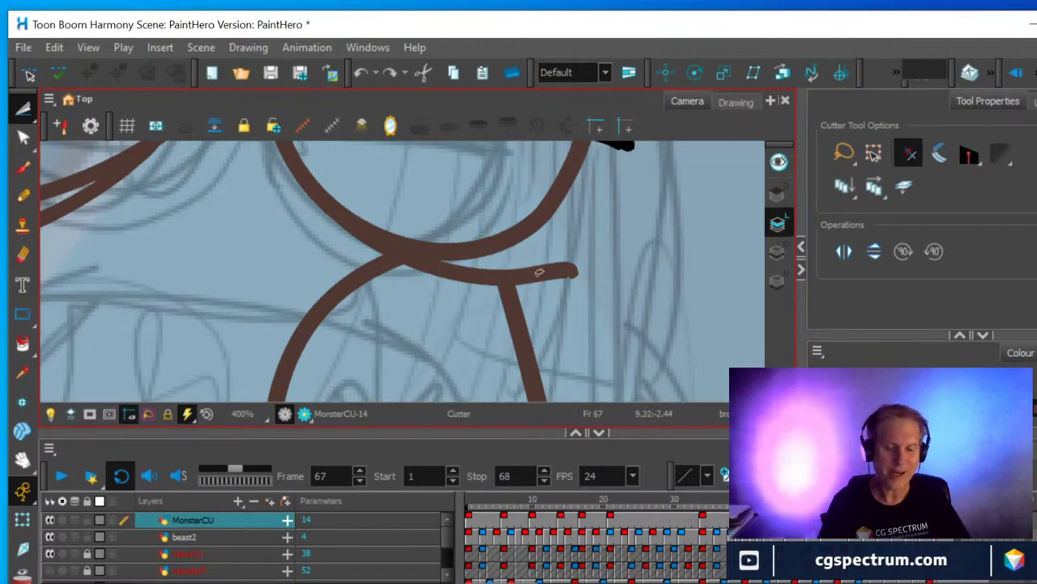
scroll(580, 265, down, 4)
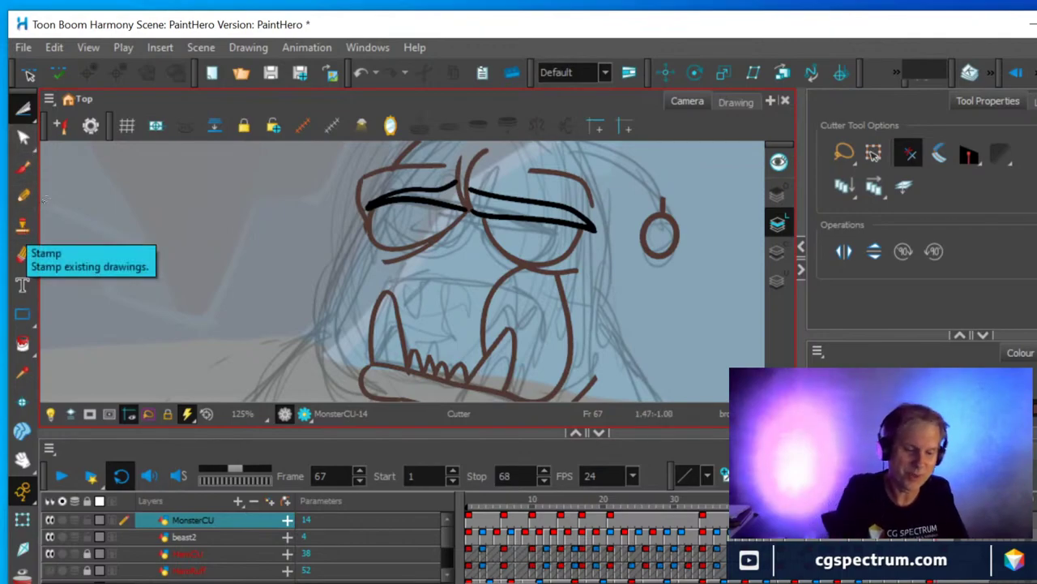
Rub out the brown jaw stroke along the mouth's right side with the Eraser.
click(25, 255)
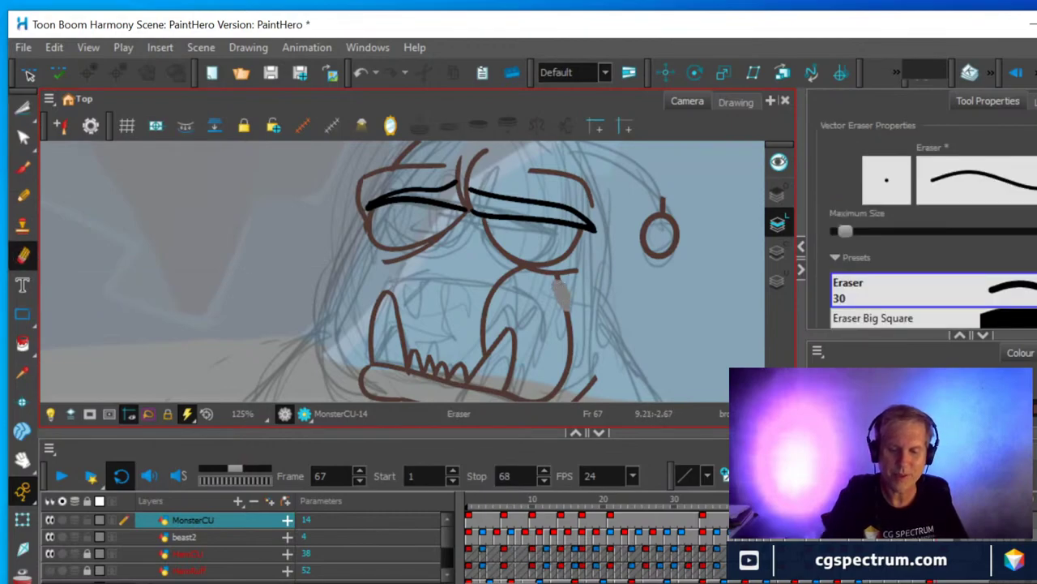
drag(560, 289, 562, 297)
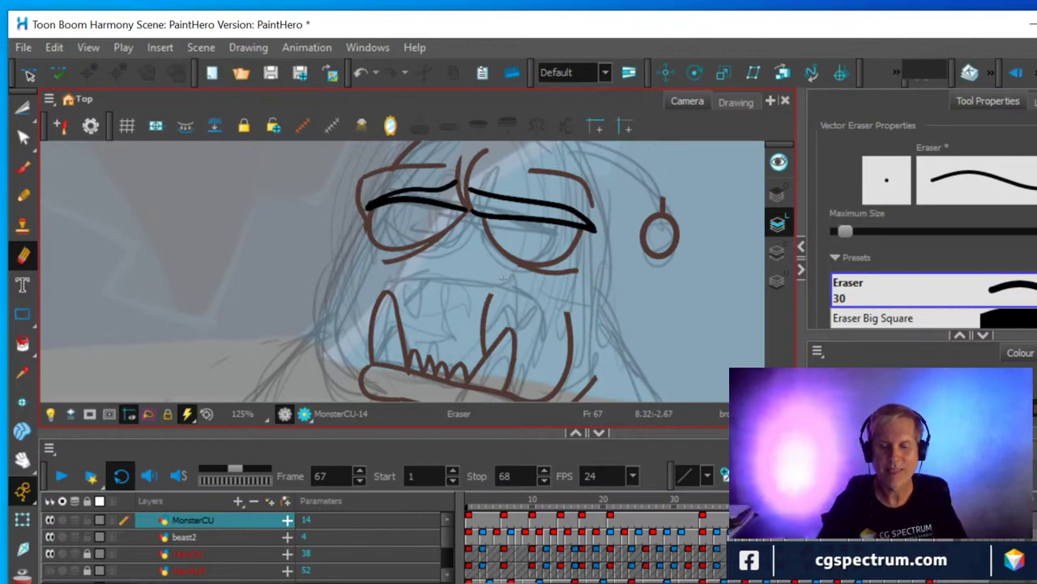
scroll(635, 281, down, 3)
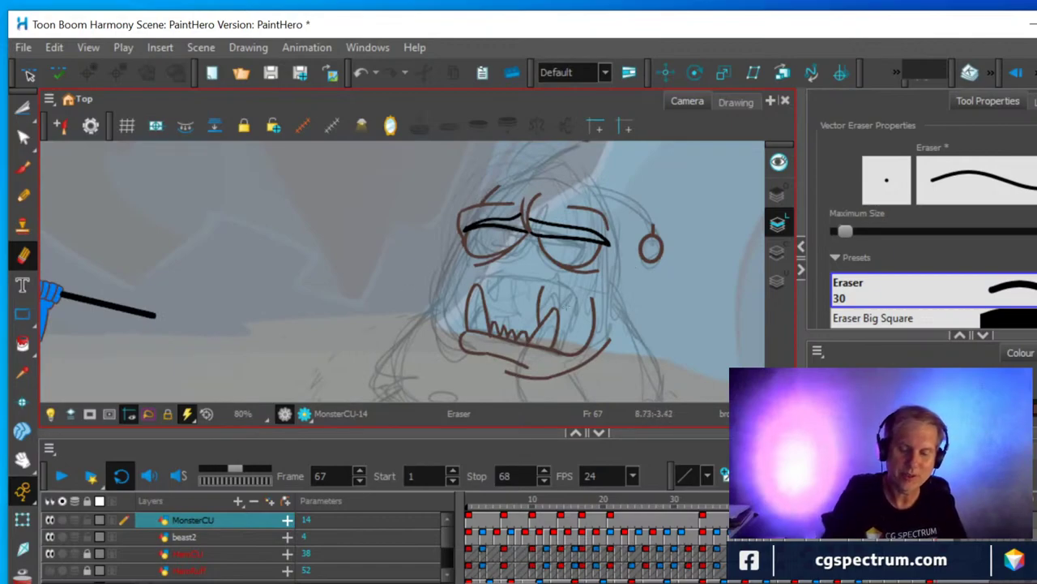
mouse_move(592, 299)
mouse_down()
mouse_move(585, 350)
mouse_move(562, 354)
mouse_up()
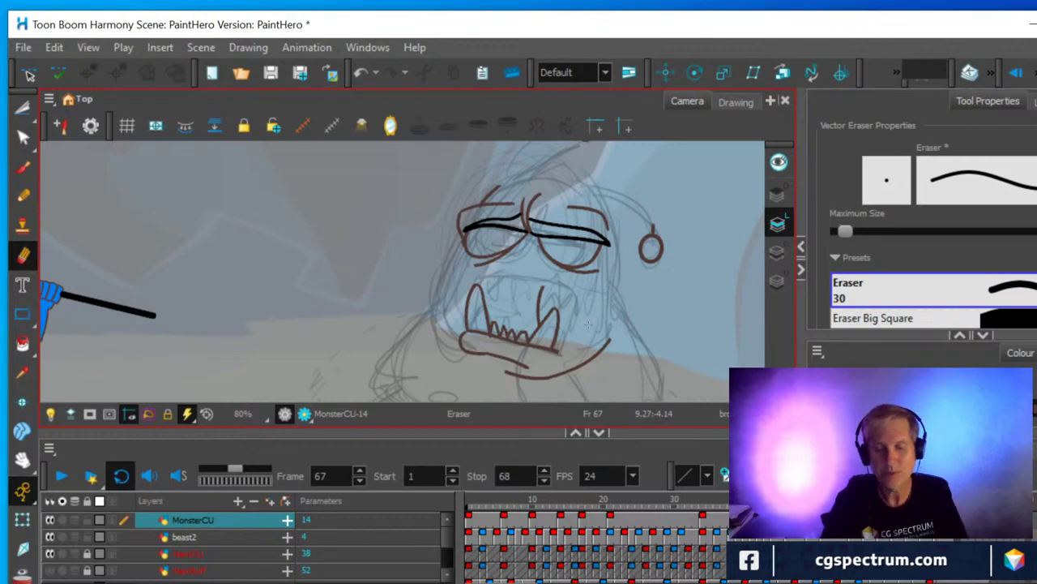
Draw the upper lip line with the Pencil and delete the stray tooth stroke inside the mouth.
click(26, 197)
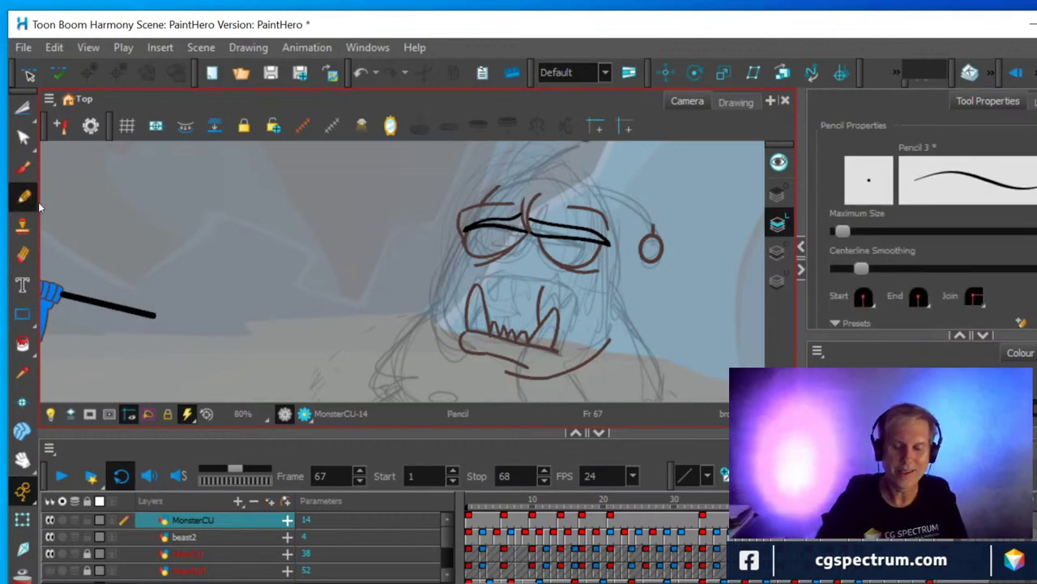
scroll(613, 301, up, 2)
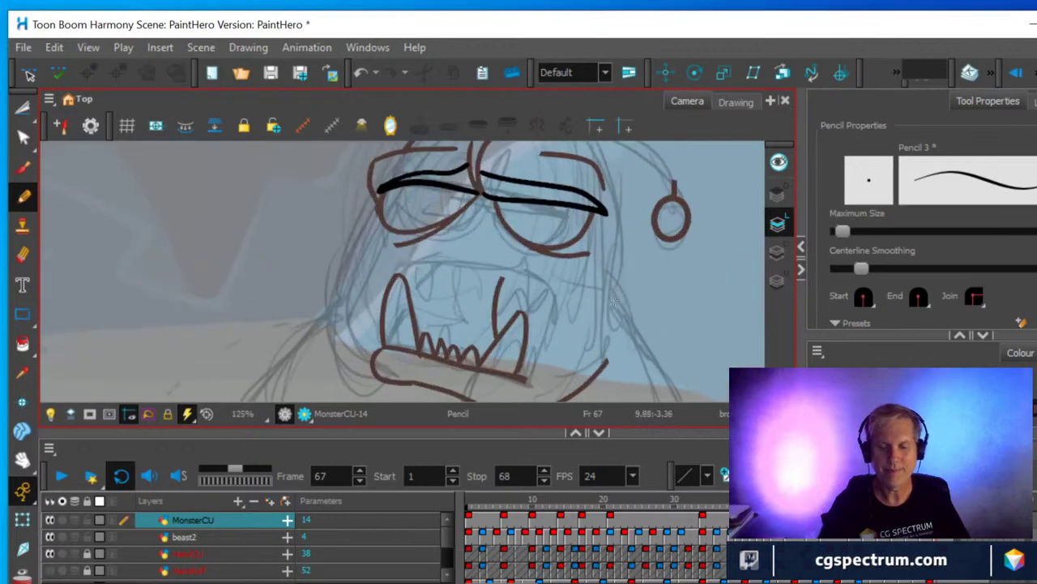
mouse_move(397, 269)
mouse_down()
mouse_move(418, 258)
mouse_move(468, 261)
mouse_move(552, 290)
mouse_move(545, 340)
mouse_move(523, 380)
mouse_move(542, 393)
mouse_up()
key(alt+t)
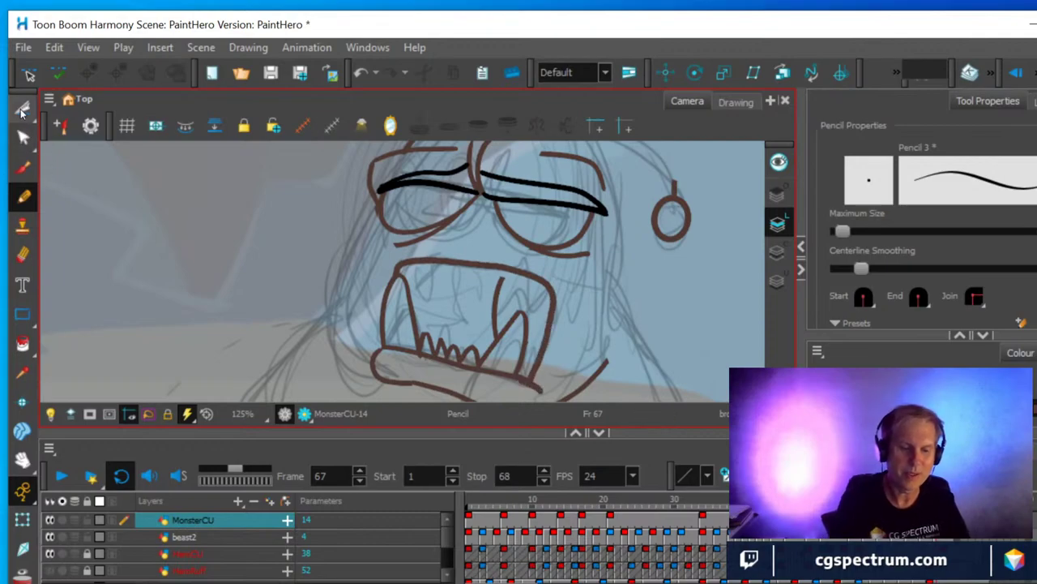
click(497, 297)
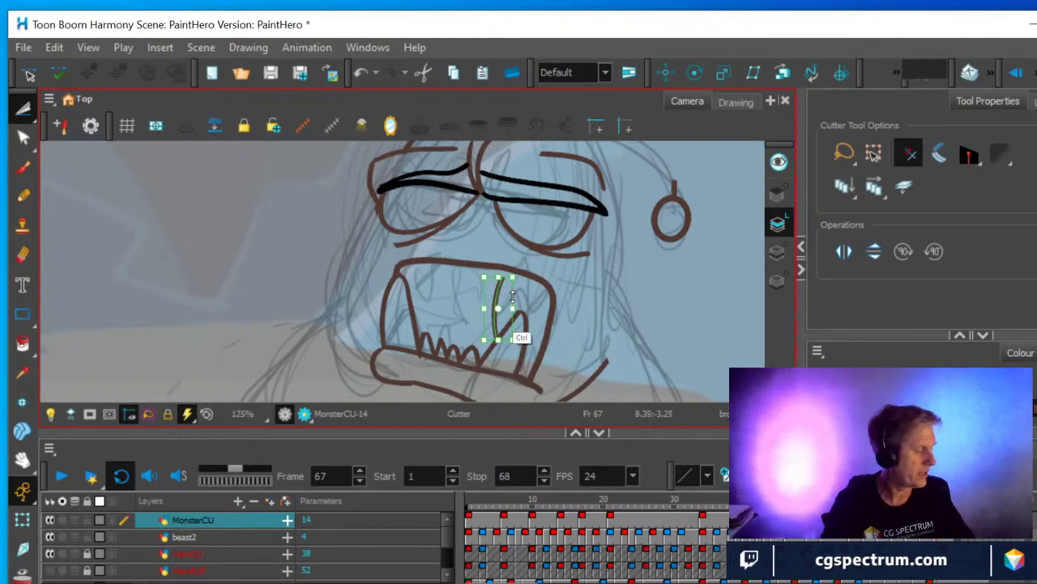
key(Delete)
scroll(516, 278, down, 2)
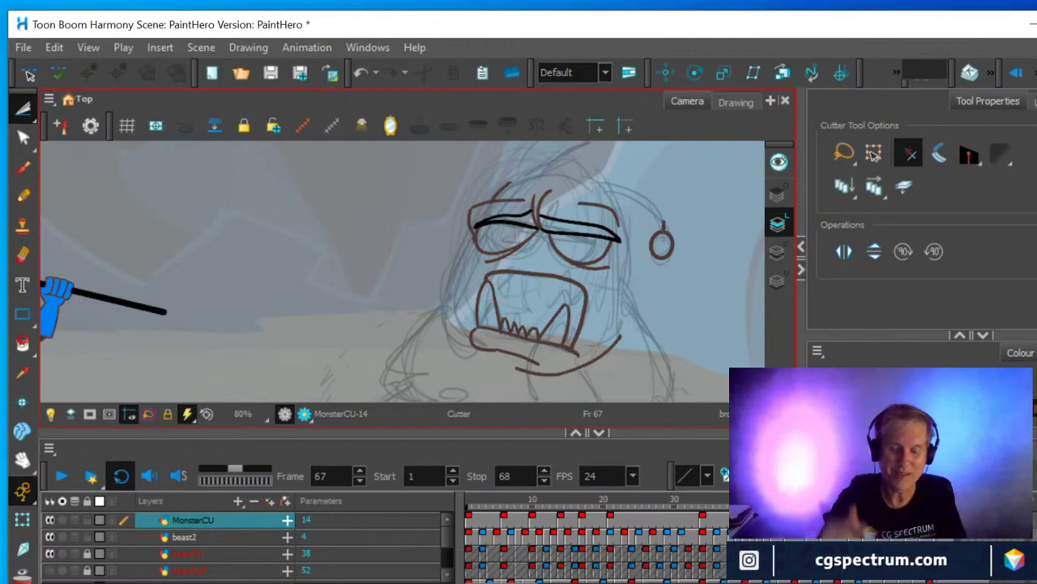
Draw the left cheek line and head-top outline, then step back to frame 63.
click(25, 195)
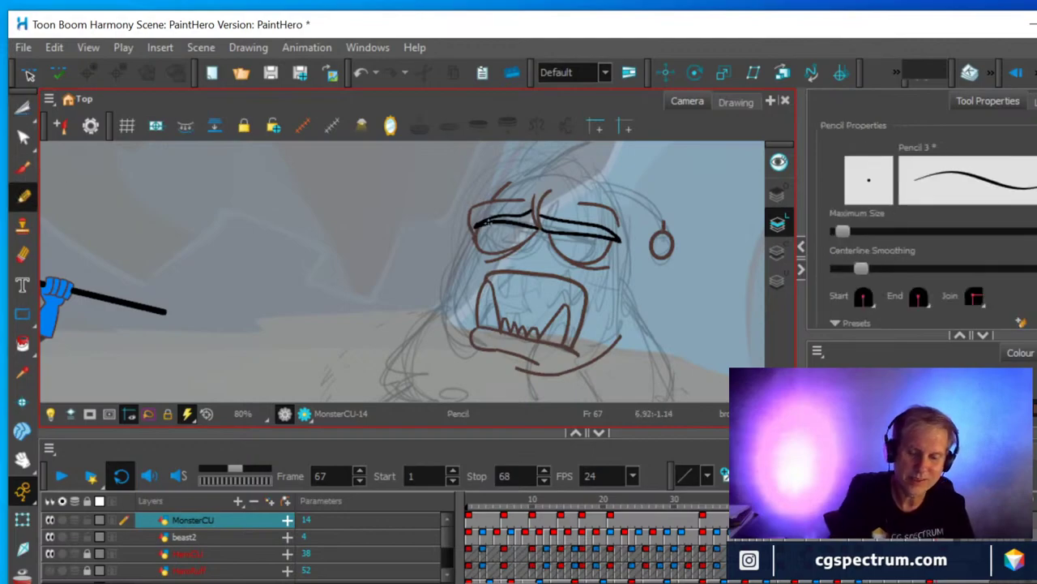
mouse_move(472, 229)
mouse_down()
mouse_move(442, 309)
mouse_move(451, 341)
mouse_move(479, 349)
mouse_up()
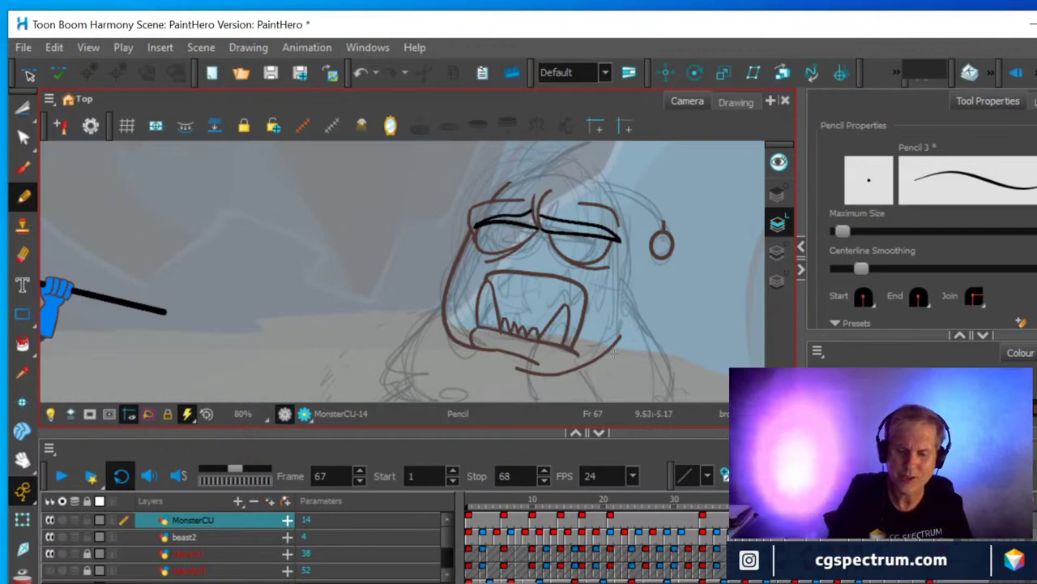
mouse_move(507, 185)
mouse_down()
mouse_move(570, 170)
mouse_move(609, 195)
mouse_move(629, 242)
mouse_move(614, 345)
mouse_up()
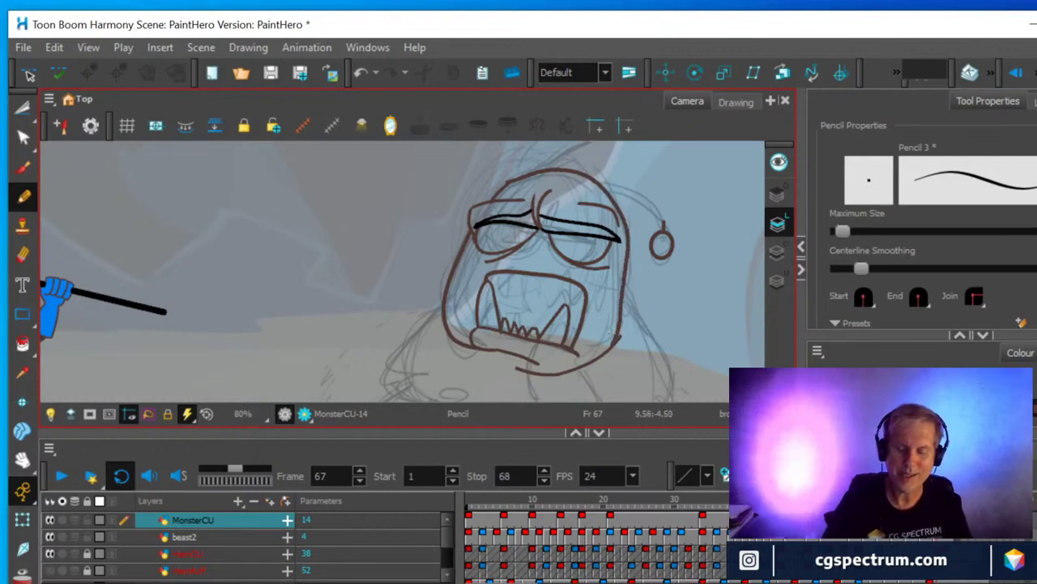
key(alt+e)
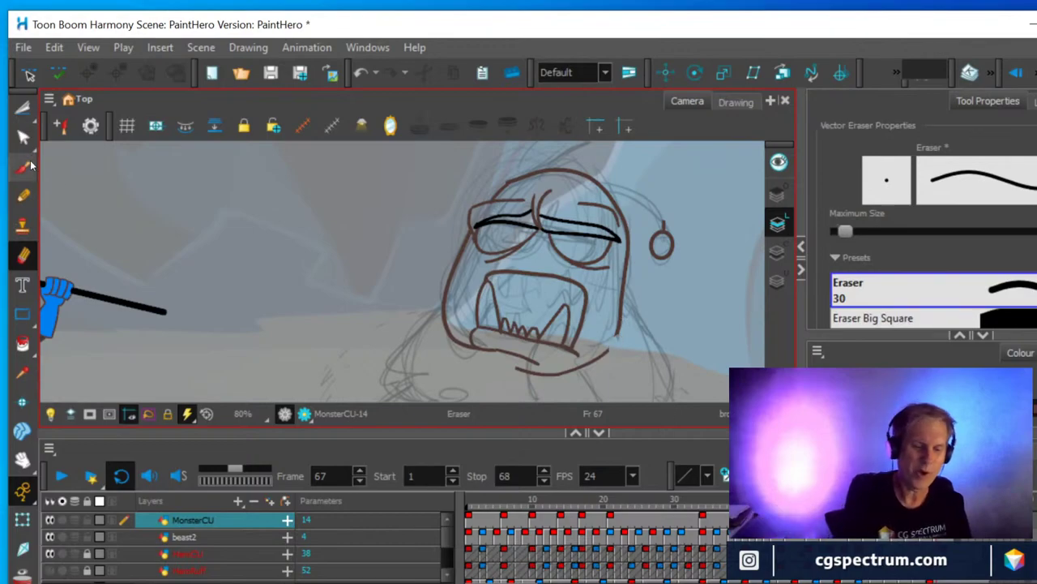
click(23, 196)
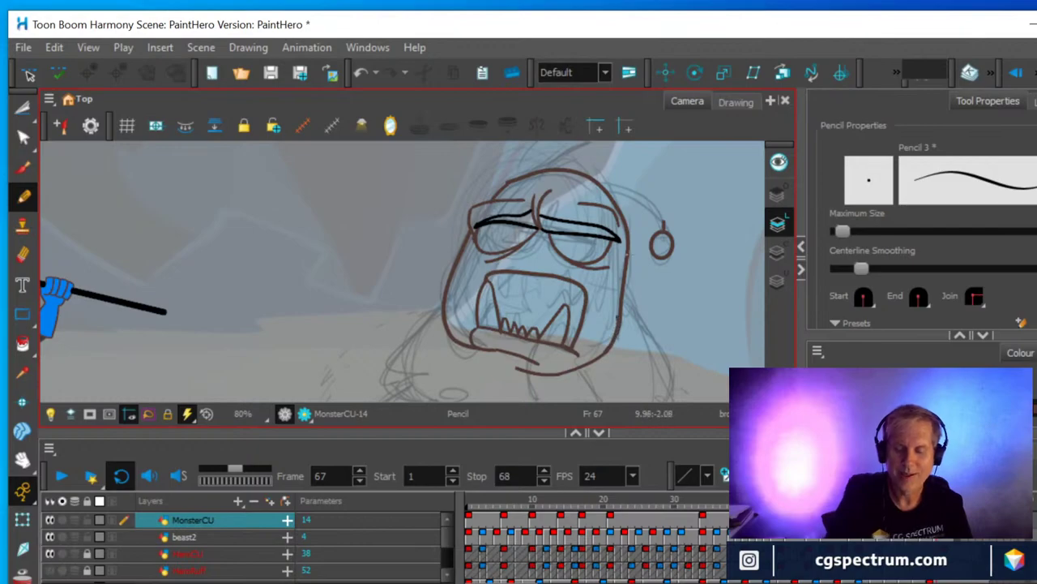
click(22, 256)
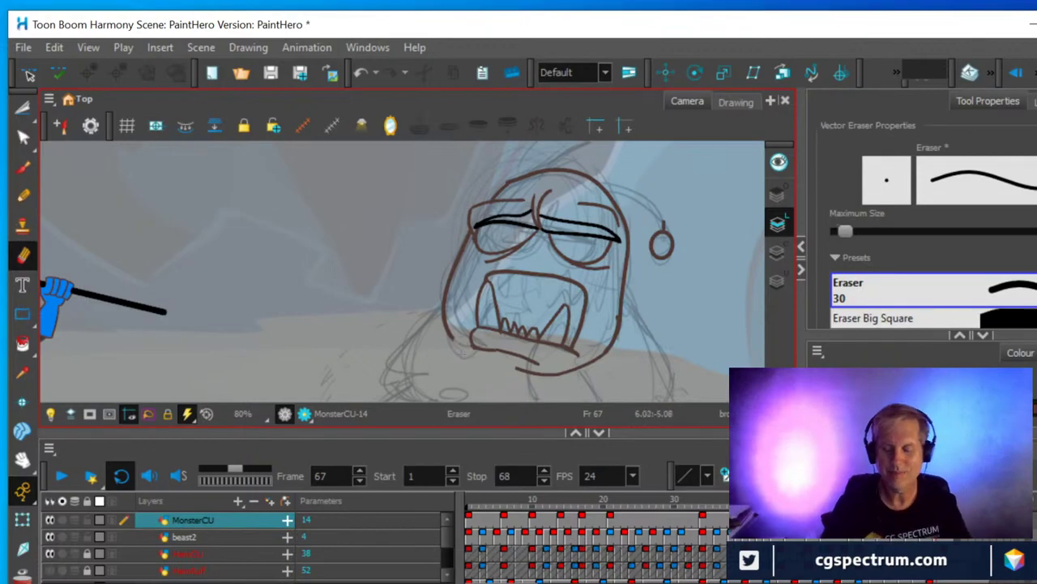
scroll(486, 336, up, 2)
mouse_move(619, 215)
mouse_down()
mouse_move(578, 266)
mouse_move(522, 226)
mouse_up()
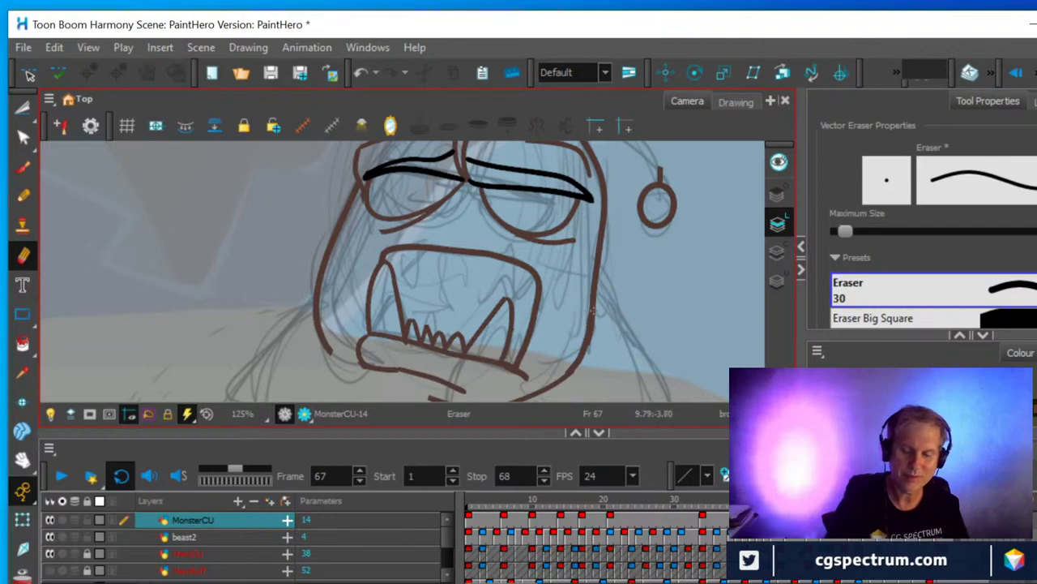
scroll(624, 240, down, 1)
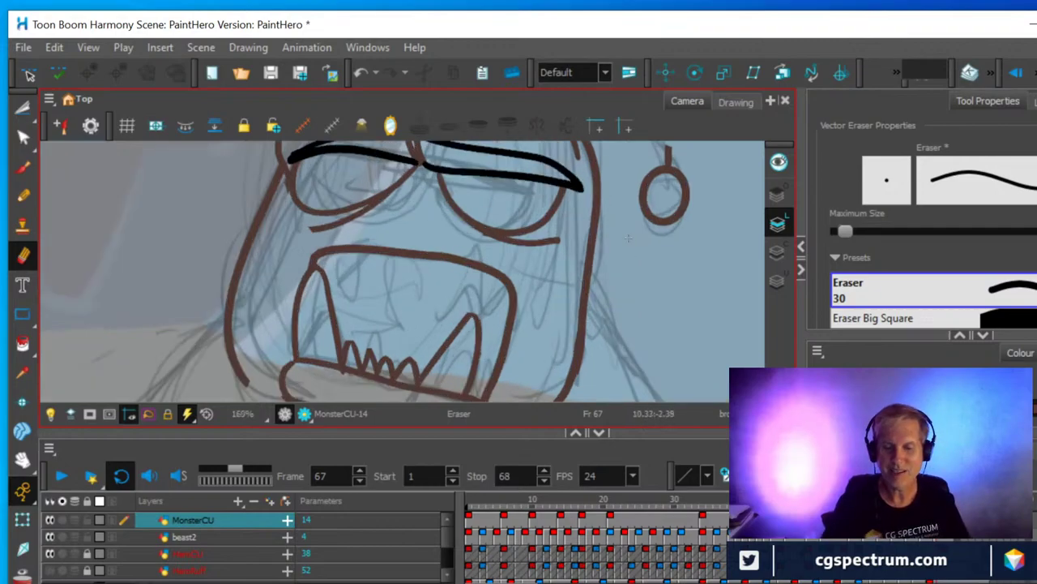
key(comma)
key(comma)
key(comma)
key(comma)
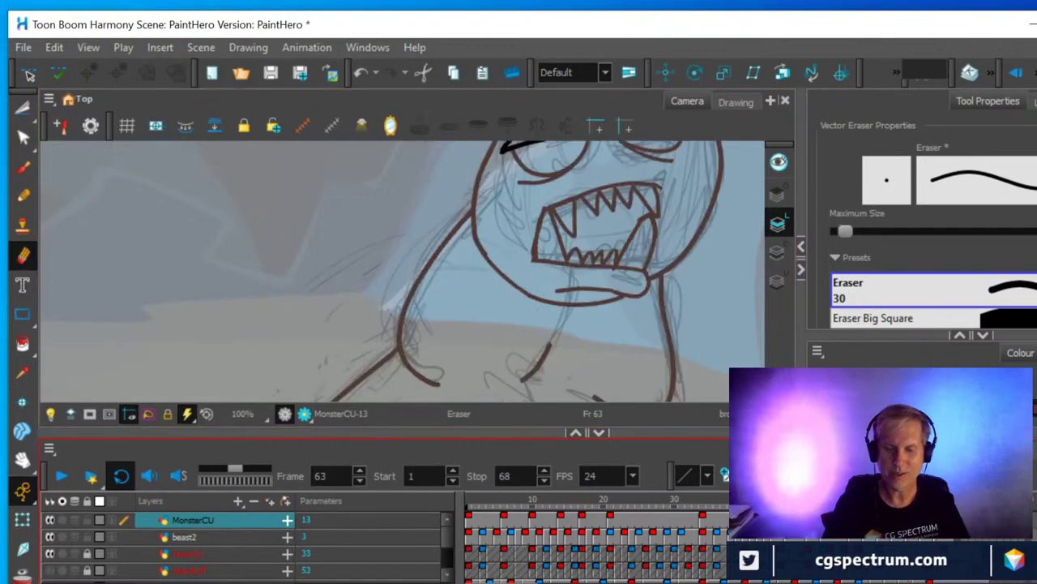
Lasso the stray ink at the upper-left teeth with the Cutter, then view frame 59's face.
click(23, 106)
drag(574, 230, 590, 209)
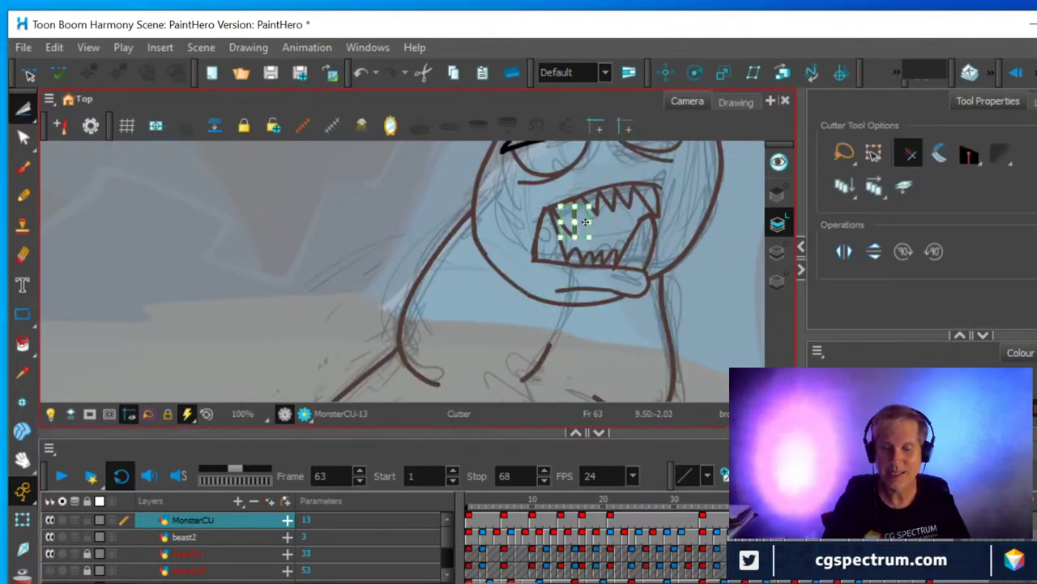
scroll(593, 221, up, 1)
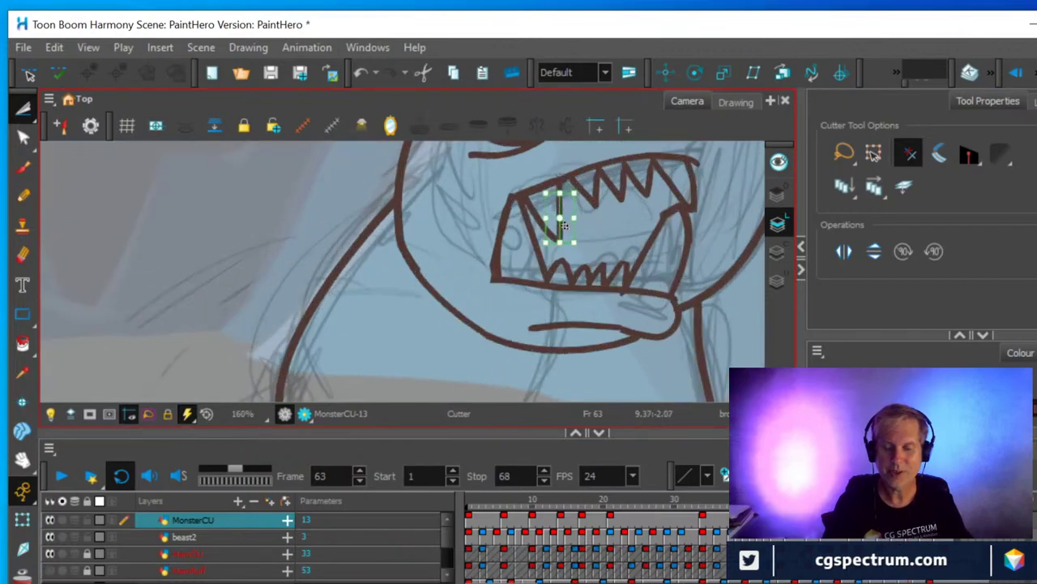
scroll(631, 274, down, 1)
key(comma)
key(comma)
key(comma)
key(comma)
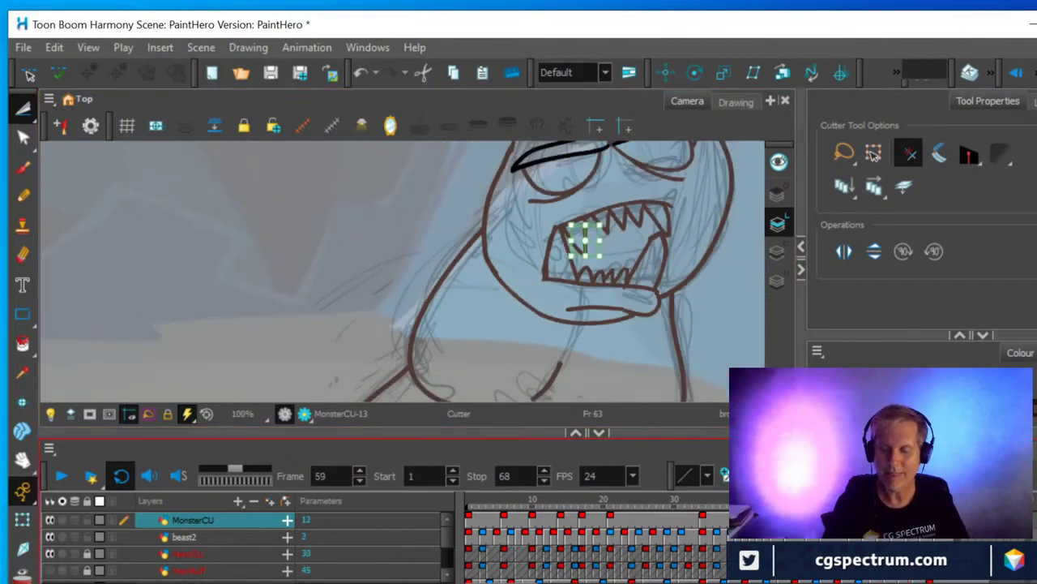
drag(577, 192, 579, 317)
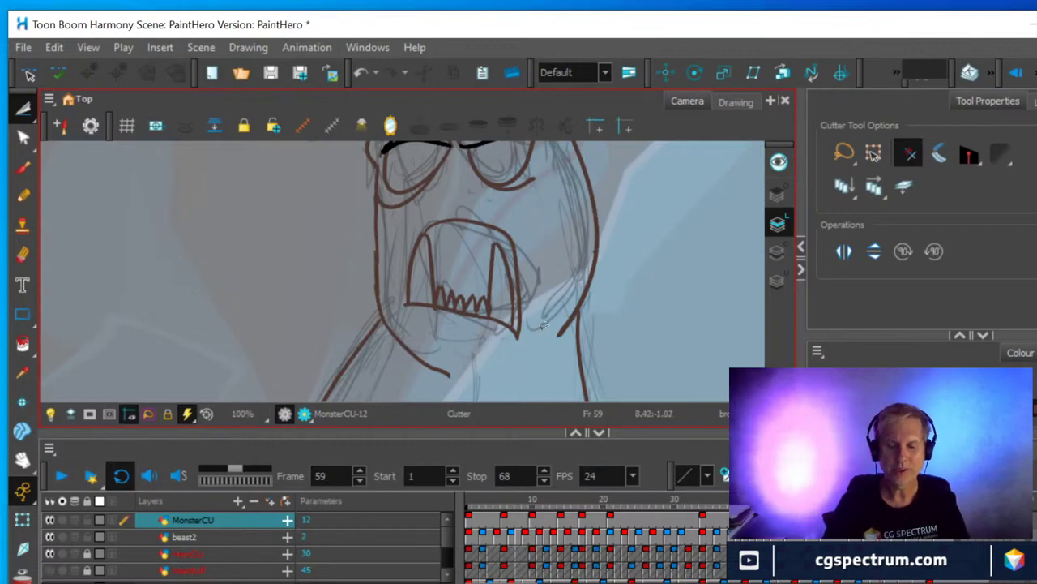
On frame 55, cut away the stray ink around the monster's mouth and teeth.
key(comma)
key(comma)
key(comma)
key(comma)
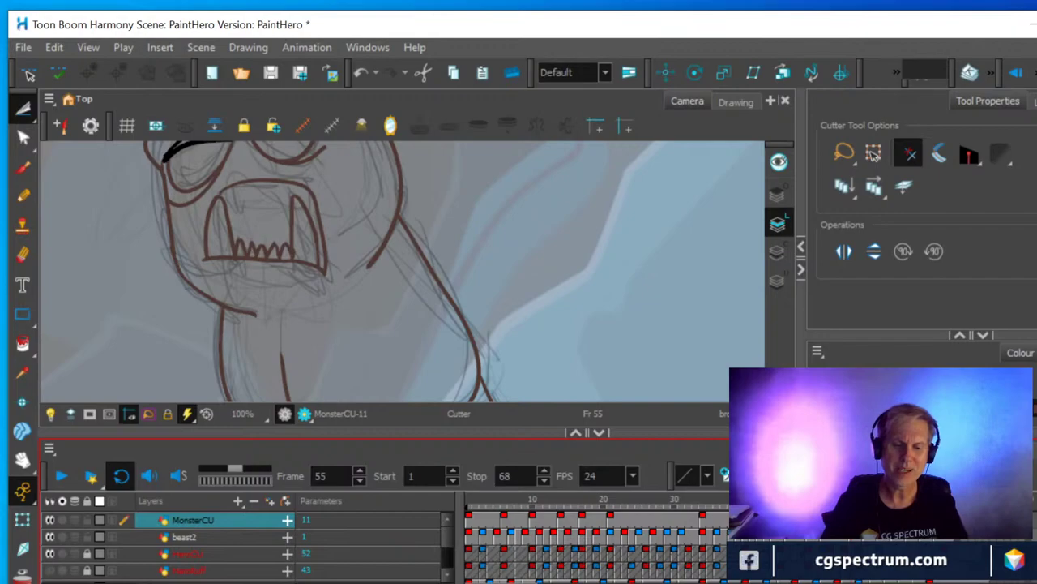
scroll(411, 249, up, 3)
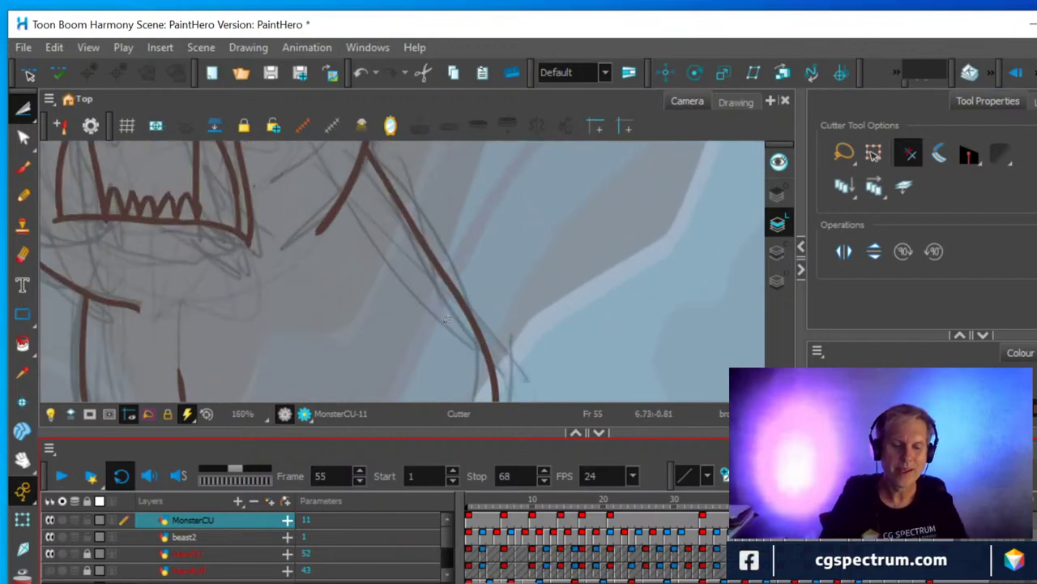
mouse_move(411, 249)
mouse_down()
mouse_move(429, 271)
mouse_move(540, 317)
mouse_up()
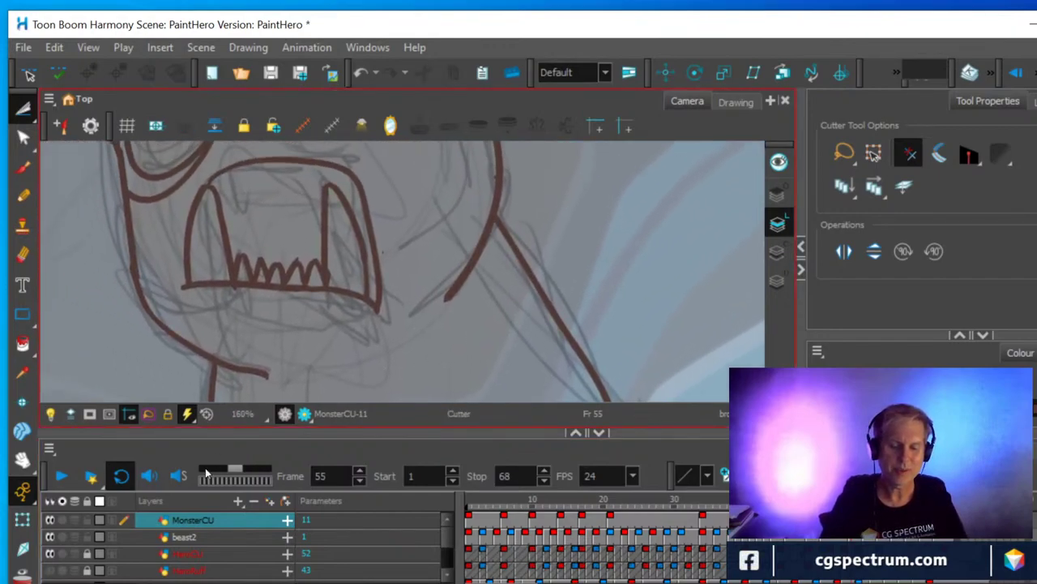
scroll(127, 536, down, 1)
scroll(128, 536, down, 2)
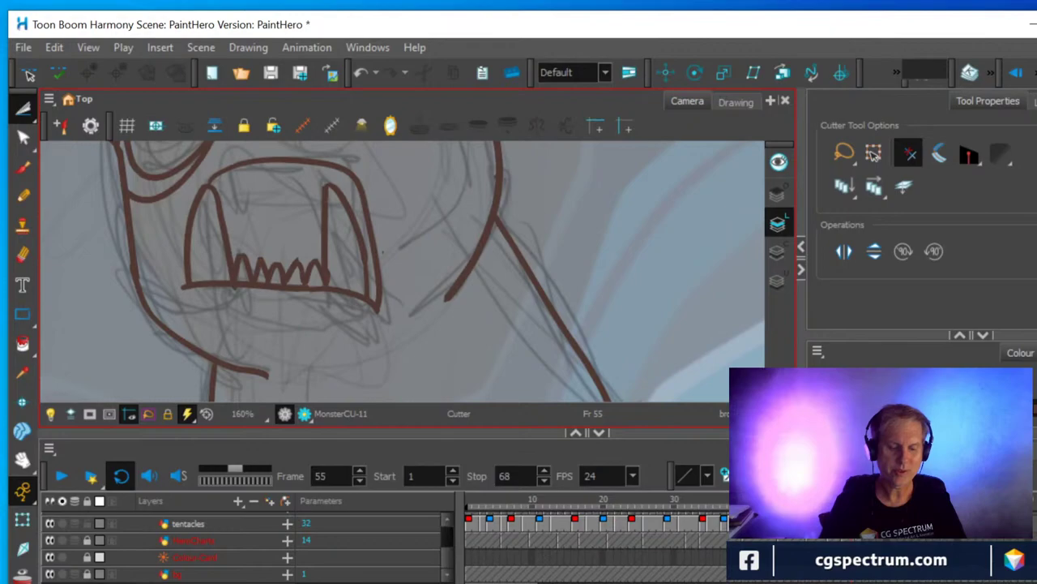
Hide the grey-blue background layer.
click(50, 573)
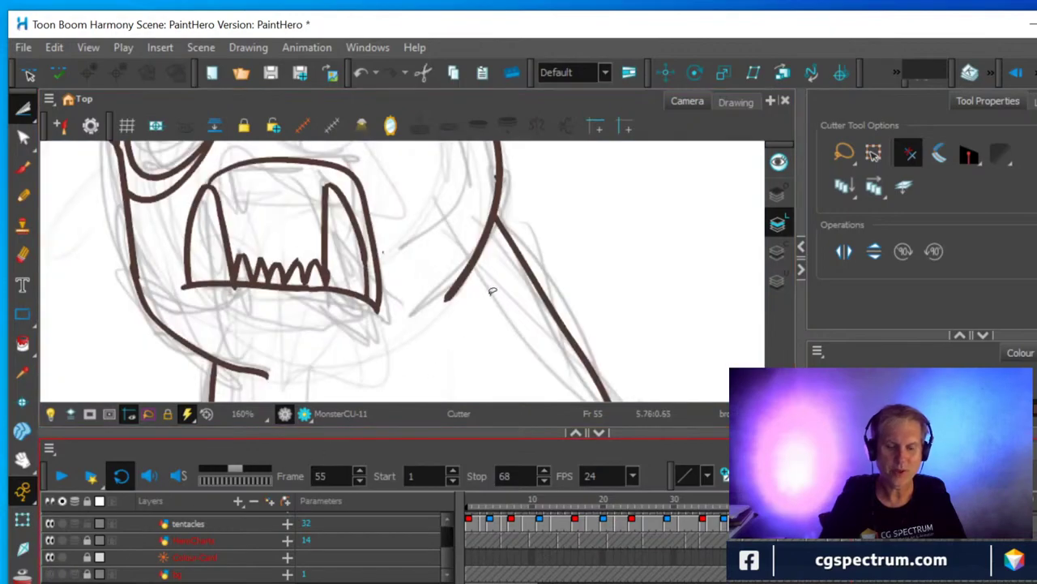
scroll(487, 286, down, 3)
scroll(469, 276, up, 1)
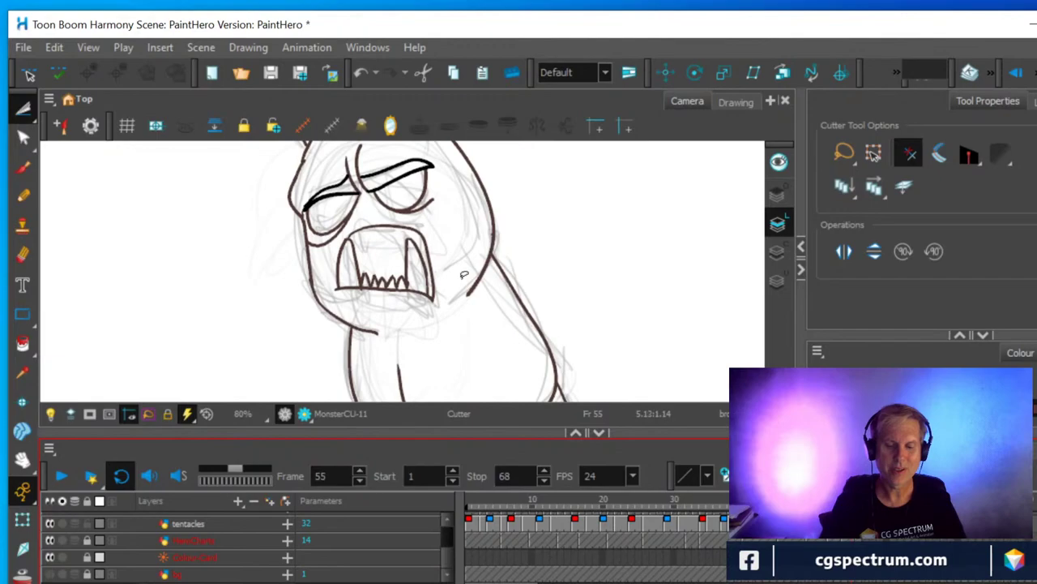
scroll(453, 288, up, 1)
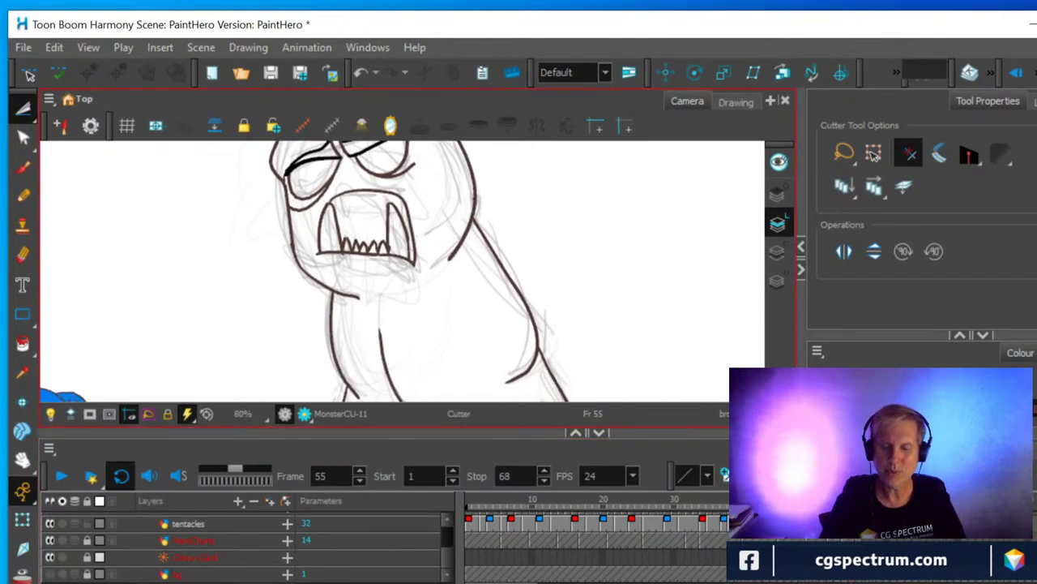
key(ctrl+v)
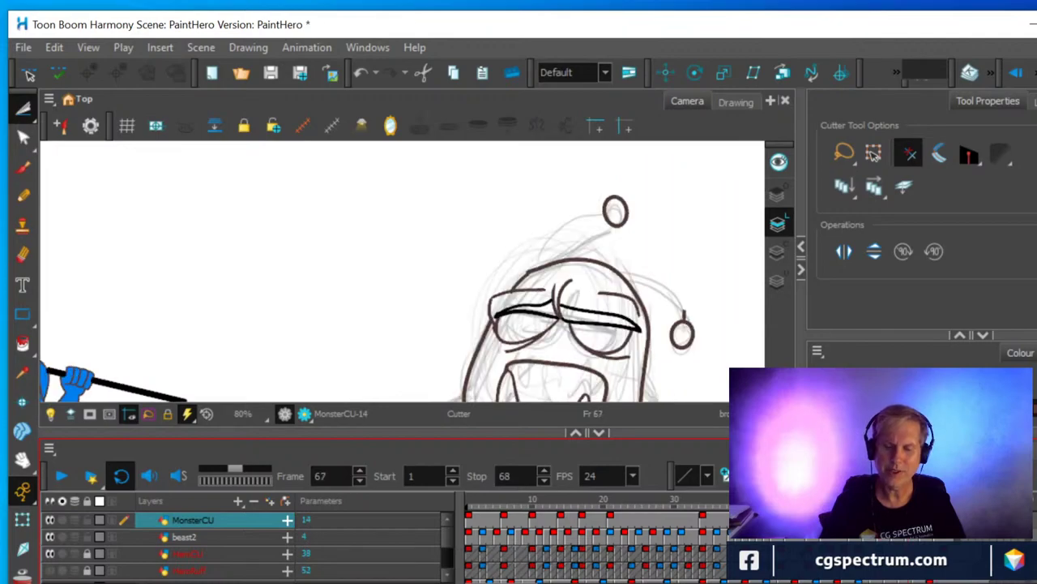
On frame 67, pencil a new curve down the right side of the monster's head.
click(653, 337)
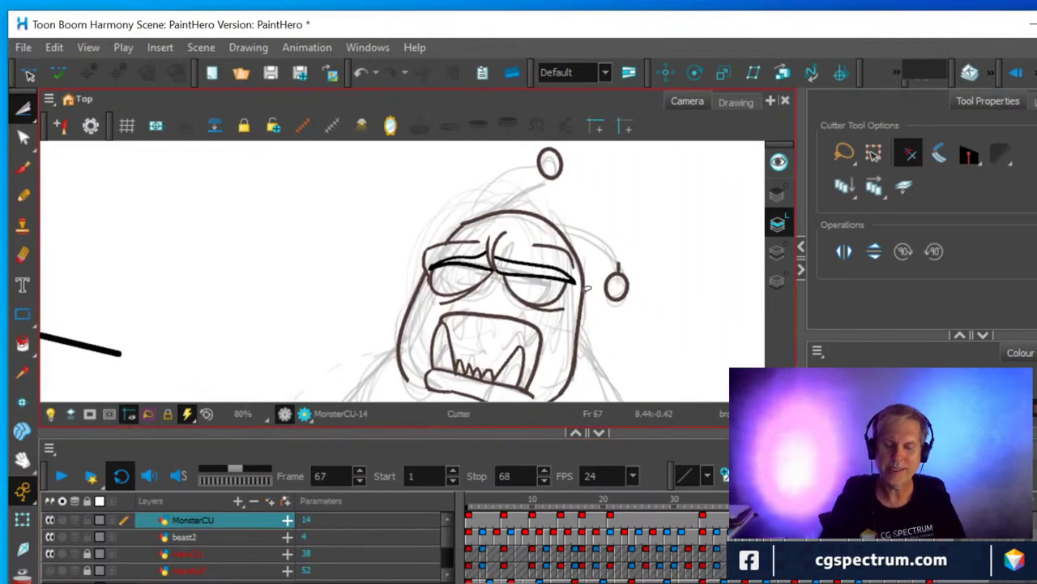
scroll(559, 298, up, 3)
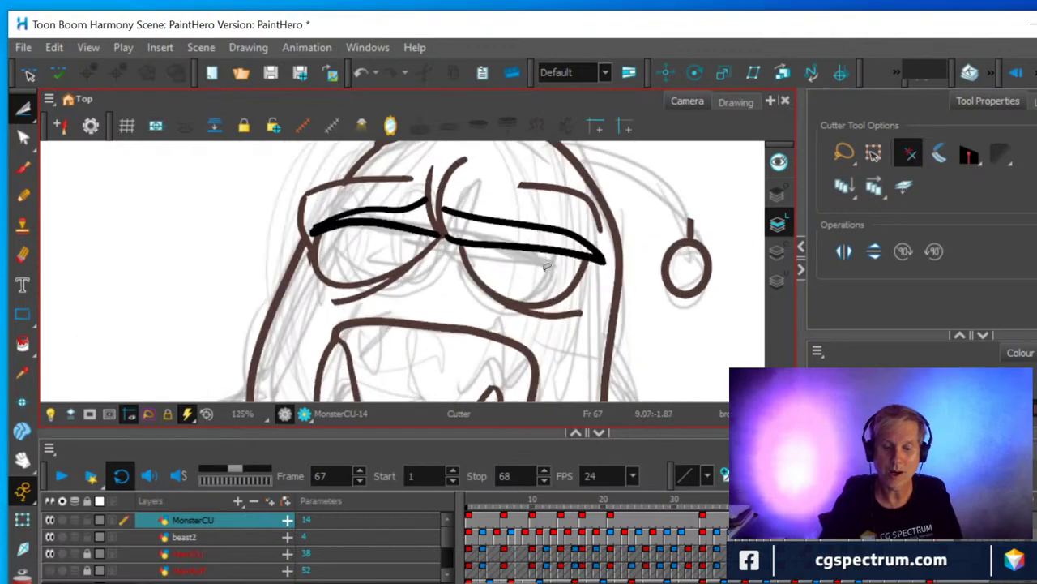
scroll(489, 337, up, 2)
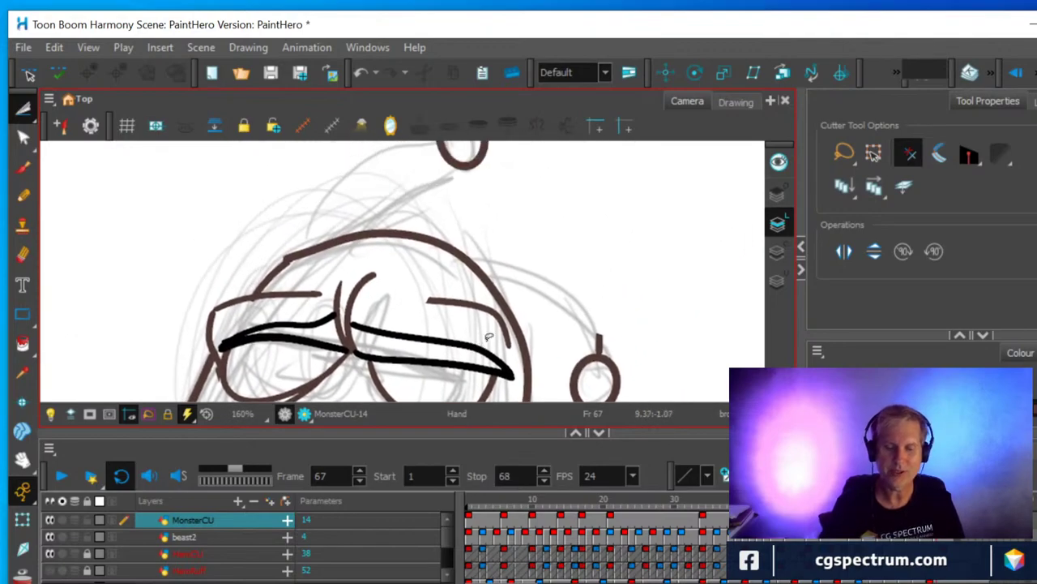
key(alt+slash)
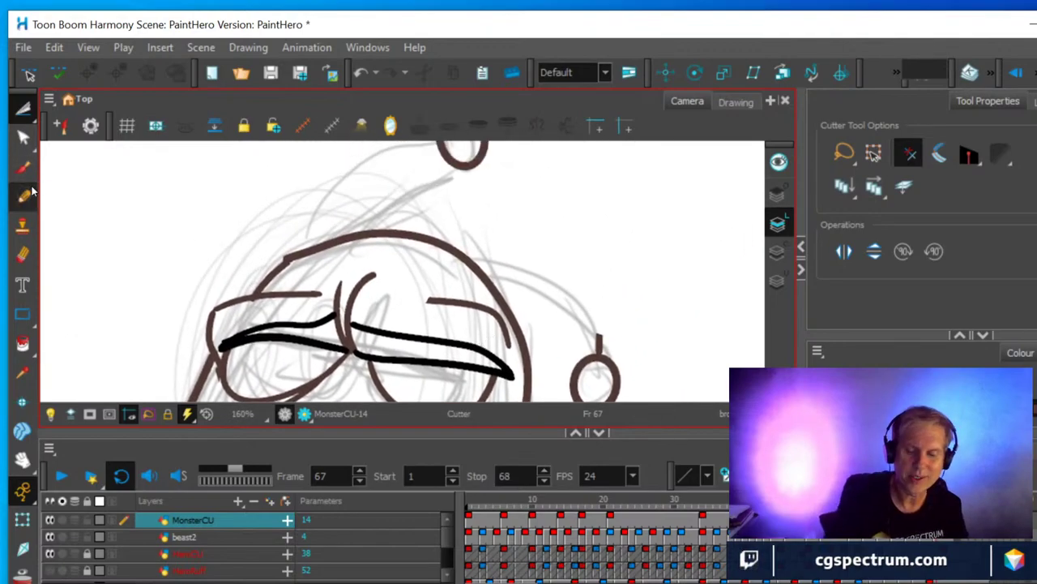
mouse_move(474, 265)
mouse_down()
mouse_move(559, 293)
mouse_move(601, 354)
mouse_up()
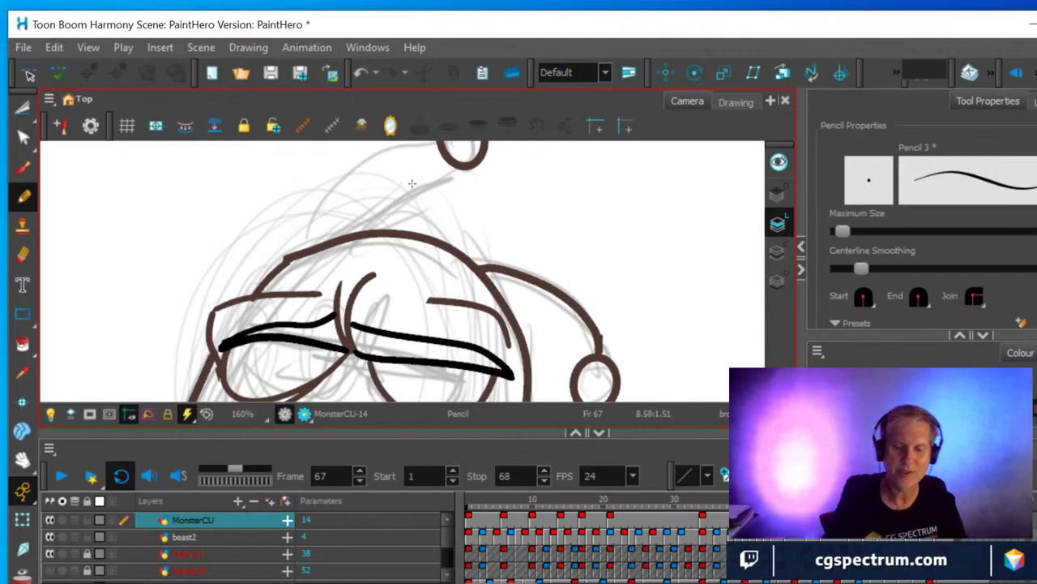
click(23, 254)
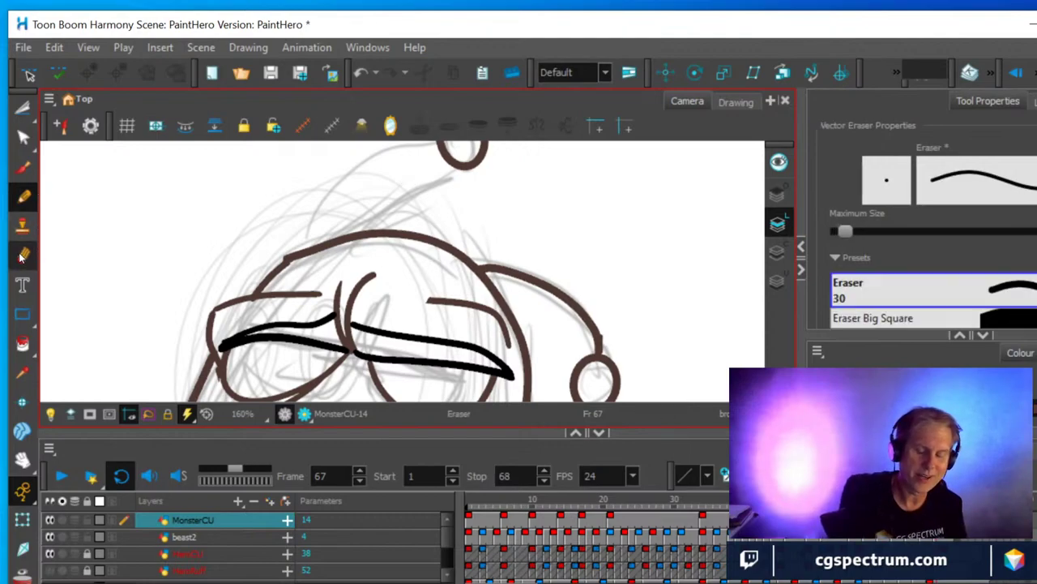
Erase part of the left head outline and nudge its end point up-left with the Contour Editor.
mouse_move(279, 258)
mouse_down()
mouse_move(297, 248)
mouse_move(282, 272)
mouse_up()
key(alt+q)
click(312, 254)
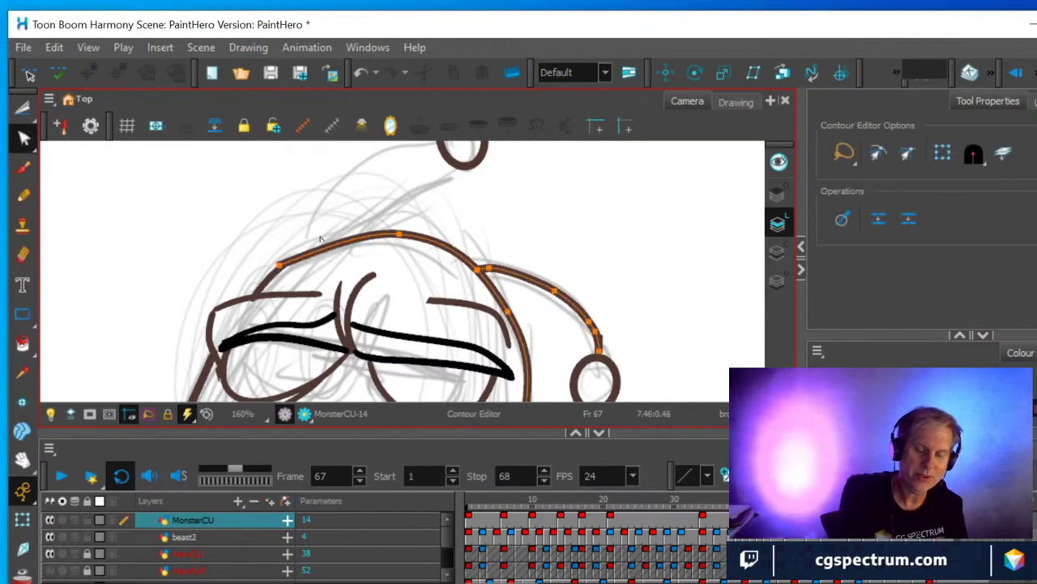
click(283, 274)
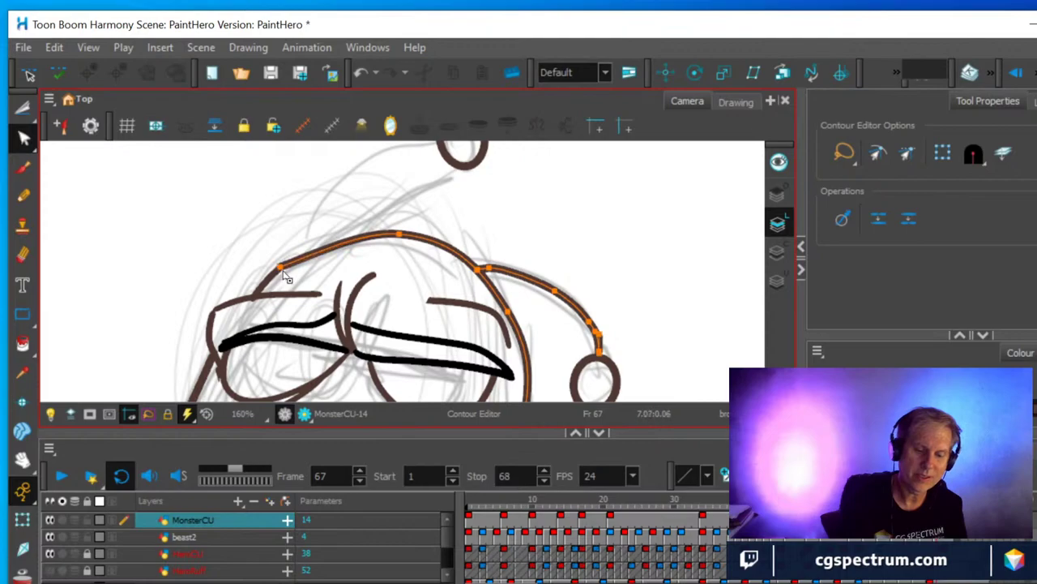
drag(318, 254, 315, 250)
Pencil an antenna stalk arcing from the top bobble down to the head.
scroll(330, 217, down, 1)
key(space)
drag(378, 202, 372, 228)
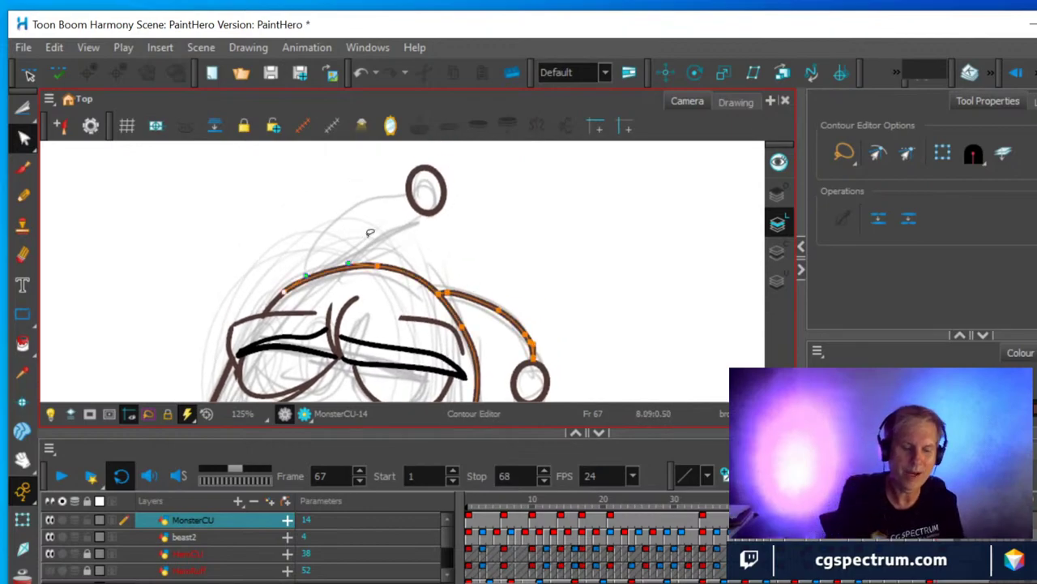
click(24, 198)
mouse_move(415, 170)
mouse_down()
mouse_move(388, 174)
mouse_move(333, 210)
mouse_move(306, 280)
mouse_up()
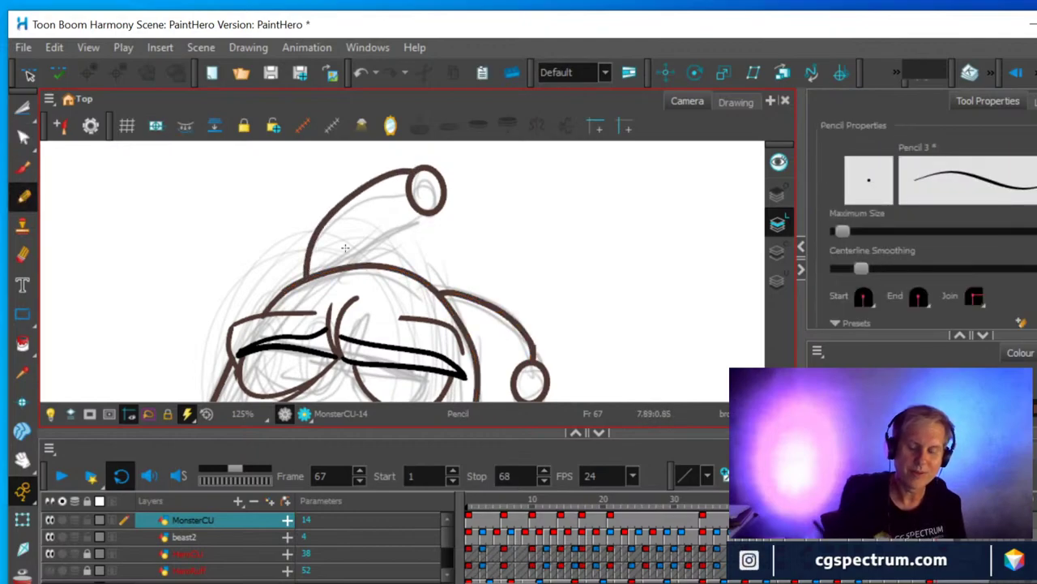
scroll(345, 248, down, 3)
scroll(328, 219, up, 2)
key(space)
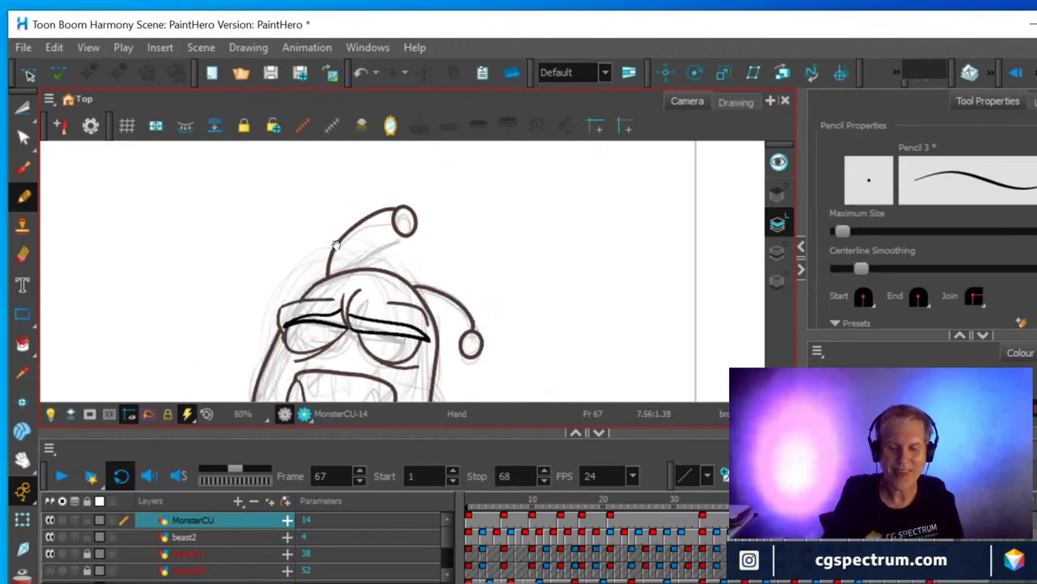
drag(331, 243, 367, 162)
mouse_move(383, 311)
mouse_down()
mouse_move(422, 235)
mouse_move(403, 194)
mouse_move(460, 200)
mouse_up()
scroll(397, 253, down, 1)
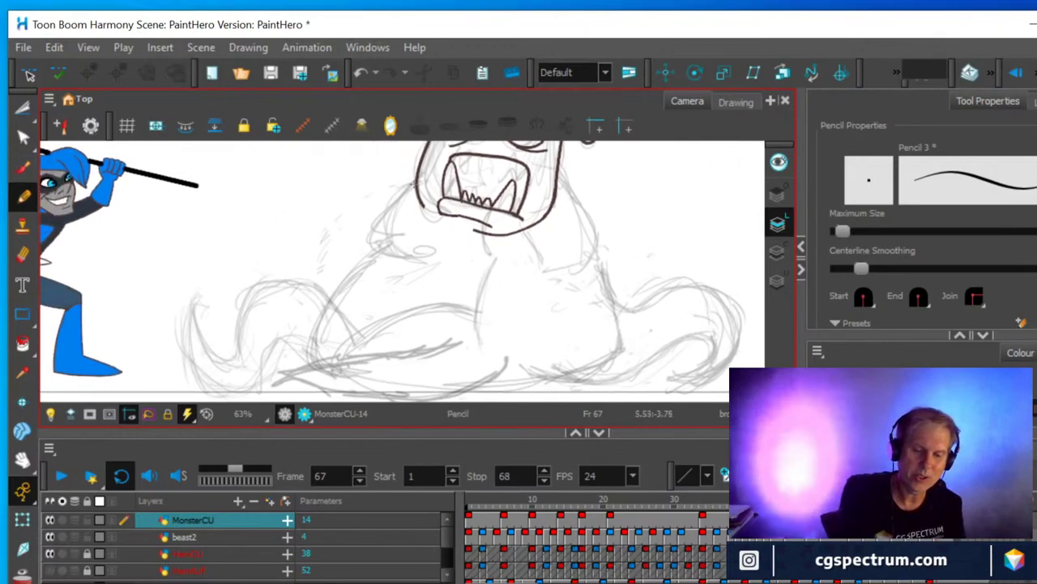
Ink the left jaw curve and both body outlines, trimming the right one's end, plus a short chest curve.
mouse_move(413, 184)
mouse_down()
mouse_move(377, 221)
mouse_move(370, 248)
mouse_move(420, 251)
mouse_up()
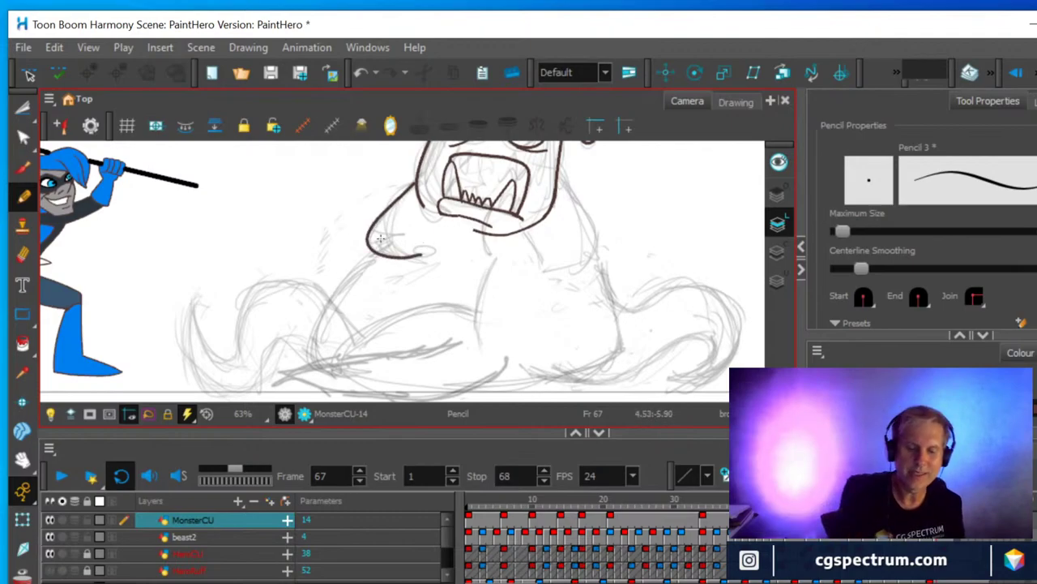
drag(371, 254, 324, 321)
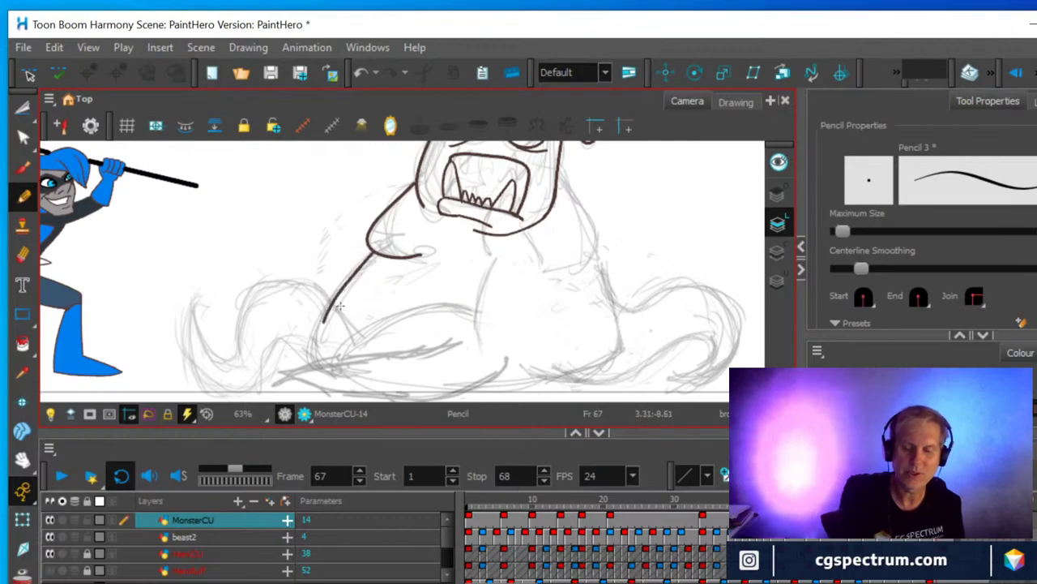
mouse_move(557, 162)
mouse_down()
mouse_move(595, 231)
mouse_move(596, 258)
mouse_move(558, 274)
mouse_move(610, 288)
mouse_move(618, 344)
mouse_up()
key(alt+e)
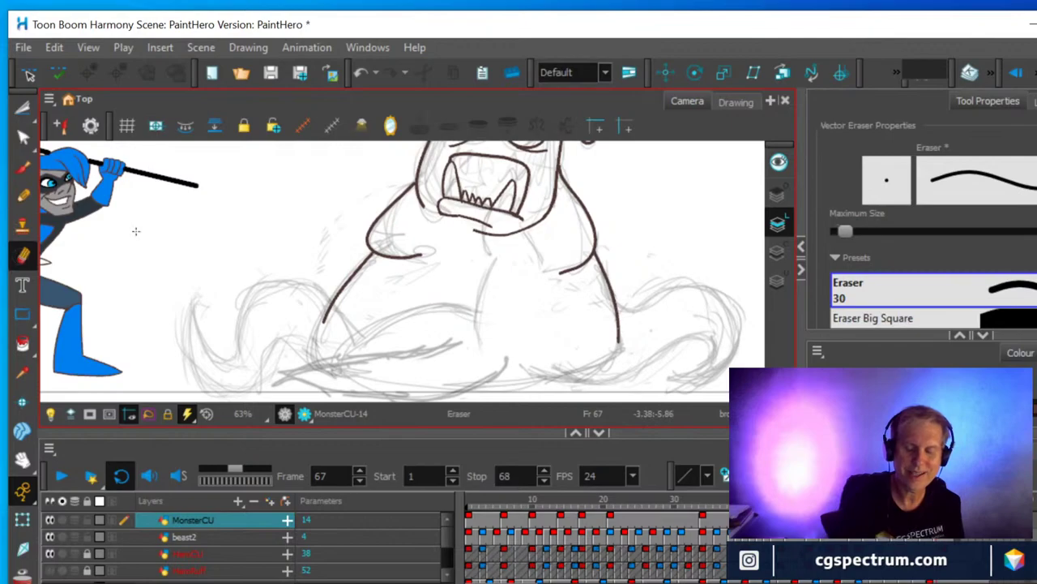
drag(617, 344, 621, 305)
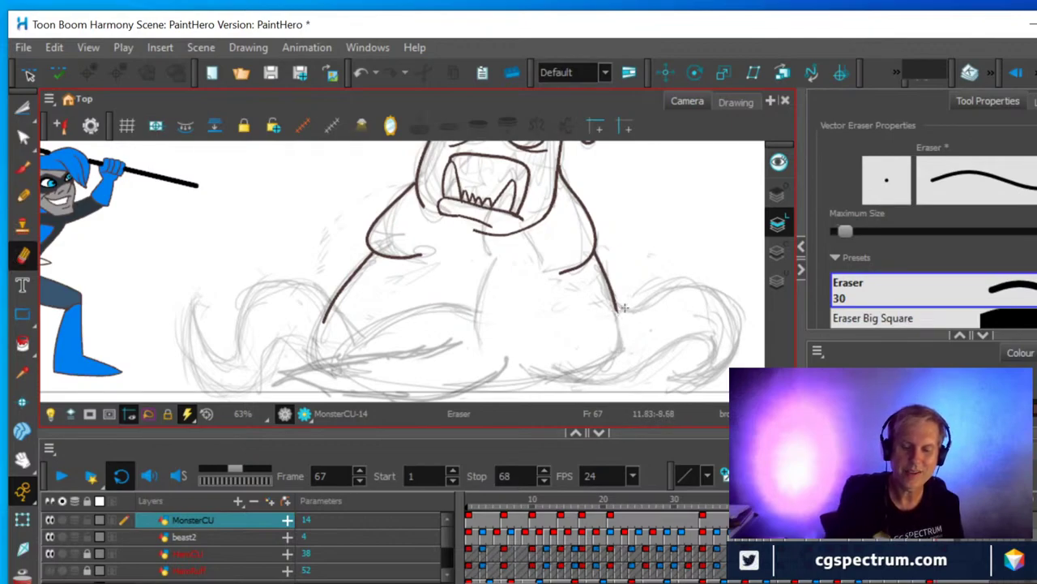
click(24, 197)
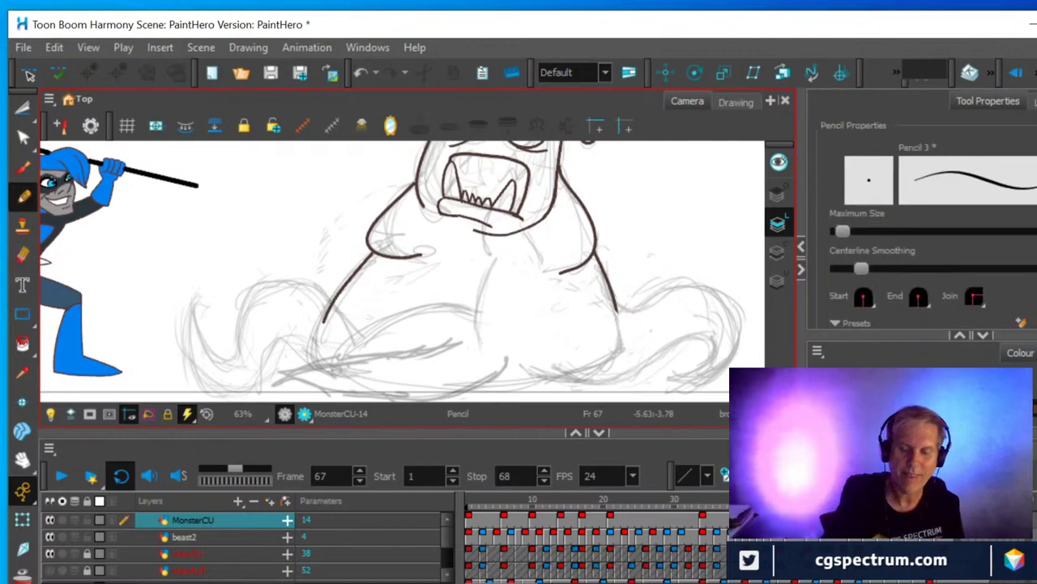
drag(479, 244, 493, 267)
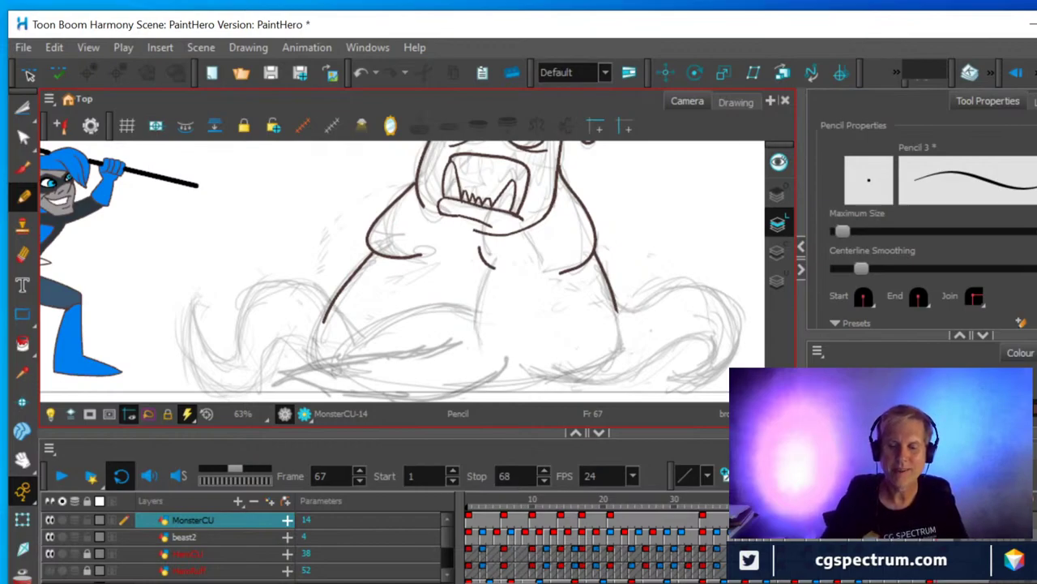
Flip repeatedly between frames 63 and 67 to compare poses, then step back to frame 59.
scroll(505, 333, down, 2)
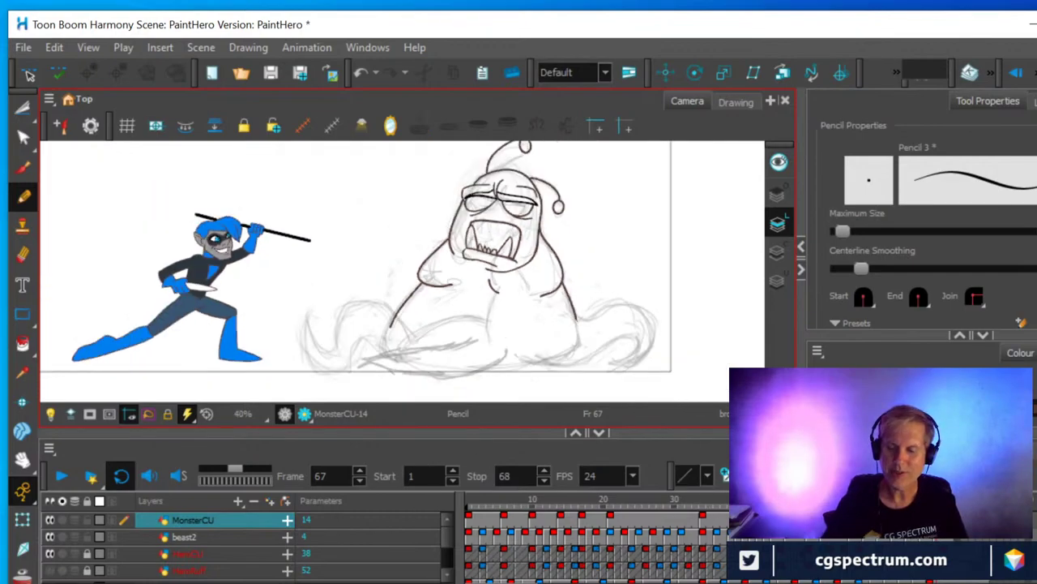
key(comma)
key(comma)
key(comma)
key(comma)
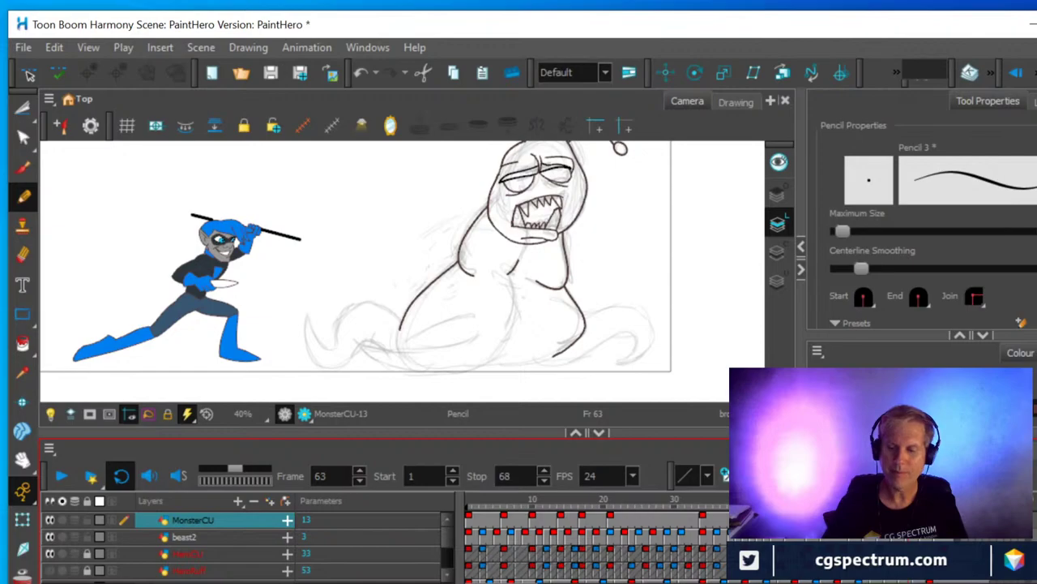
key(period)
key(period)
key(period)
key(period)
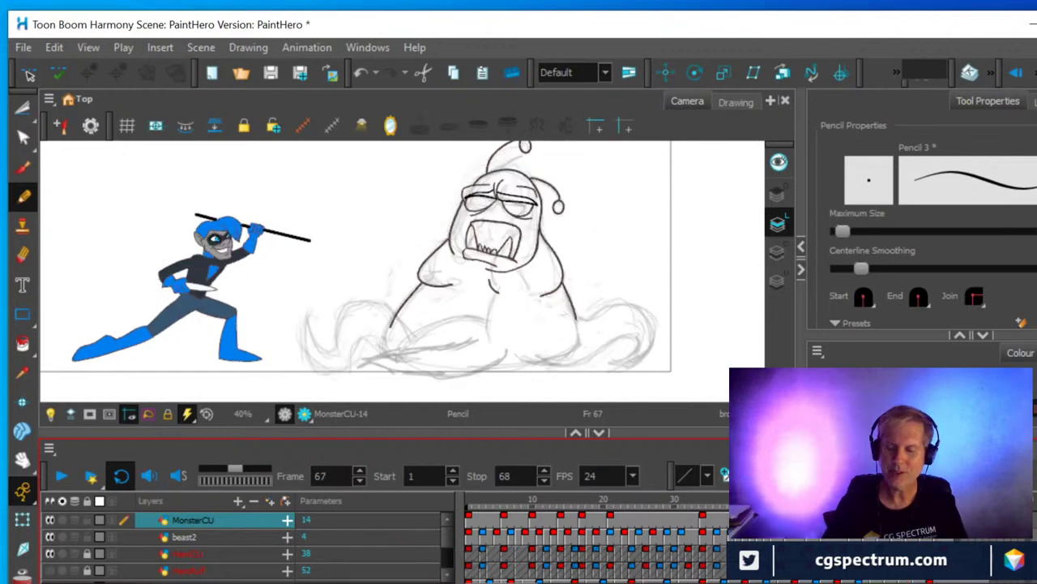
key(comma)
key(comma)
key(comma)
key(comma)
key(period)
key(period)
key(period)
key(period)
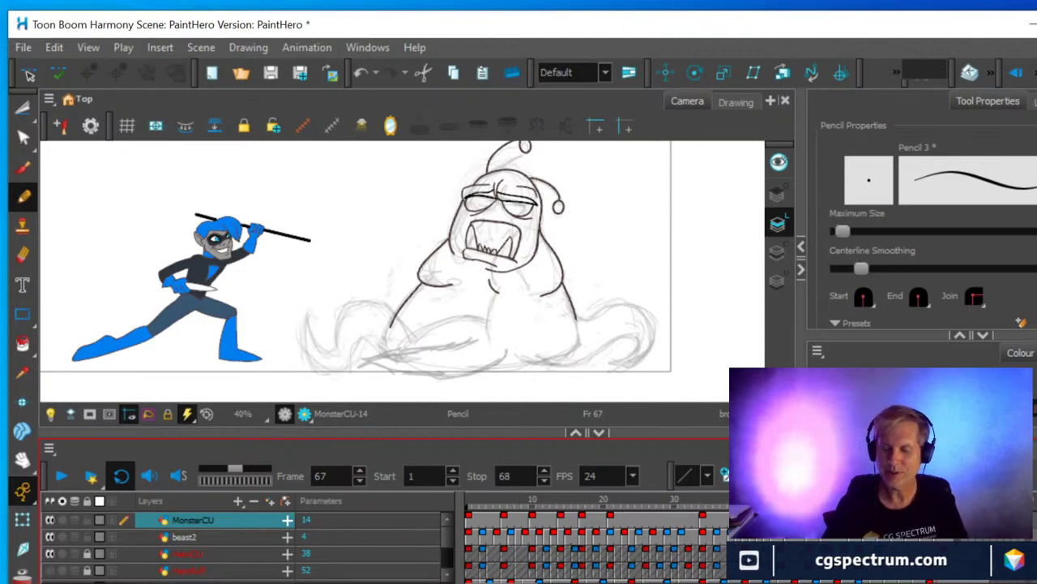
key(comma)
key(comma)
key(comma)
key(comma)
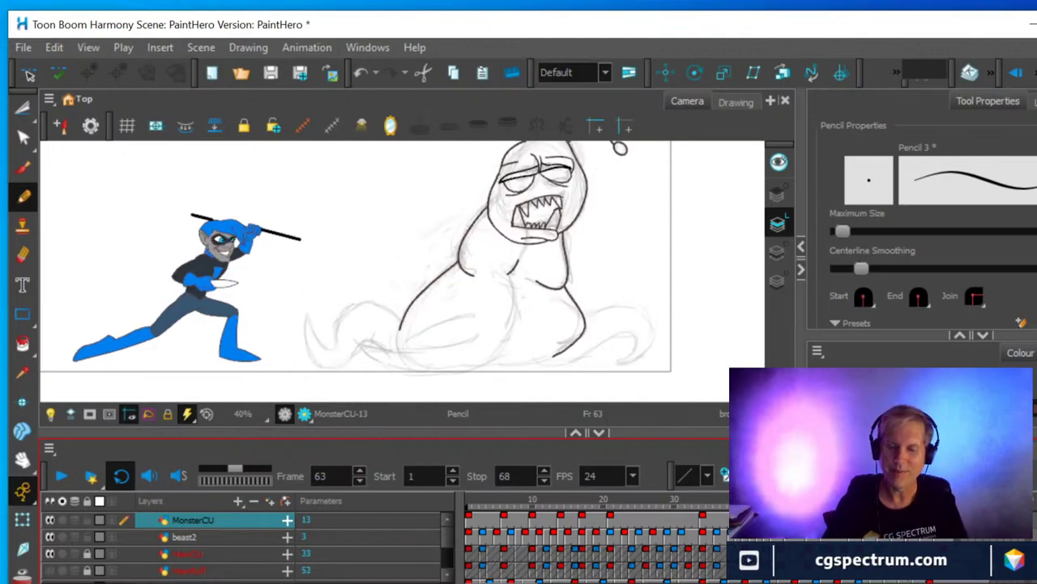
key(period)
key(period)
key(period)
key(period)
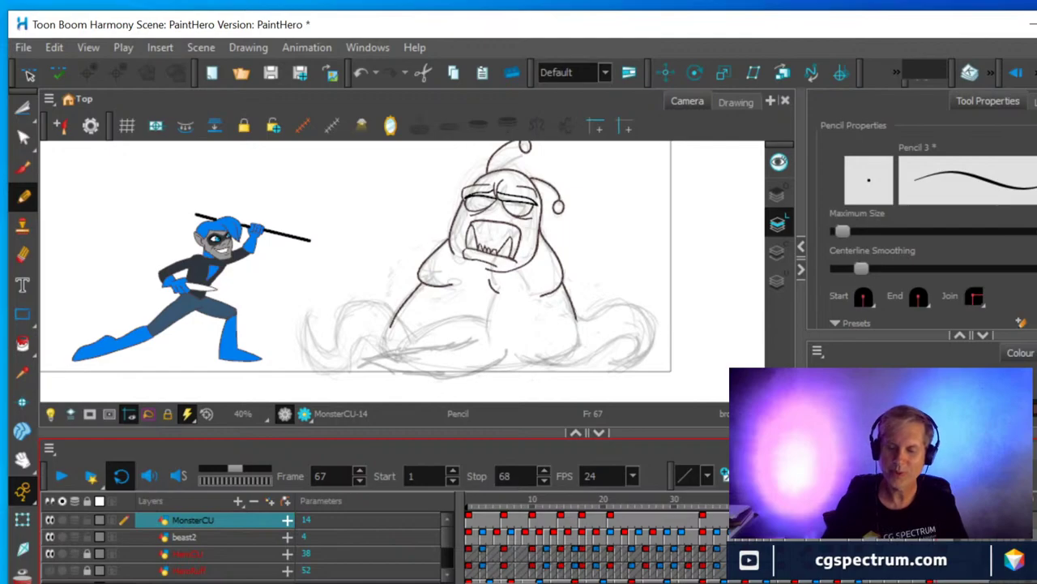
key(comma)
key(comma)
key(comma)
key(comma)
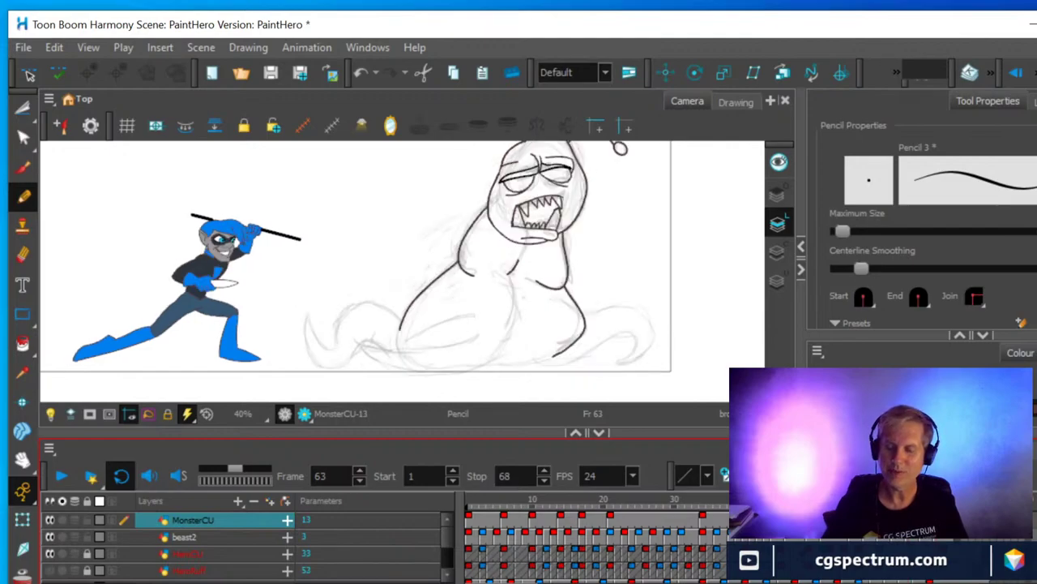
key(period)
key(period)
key(period)
key(period)
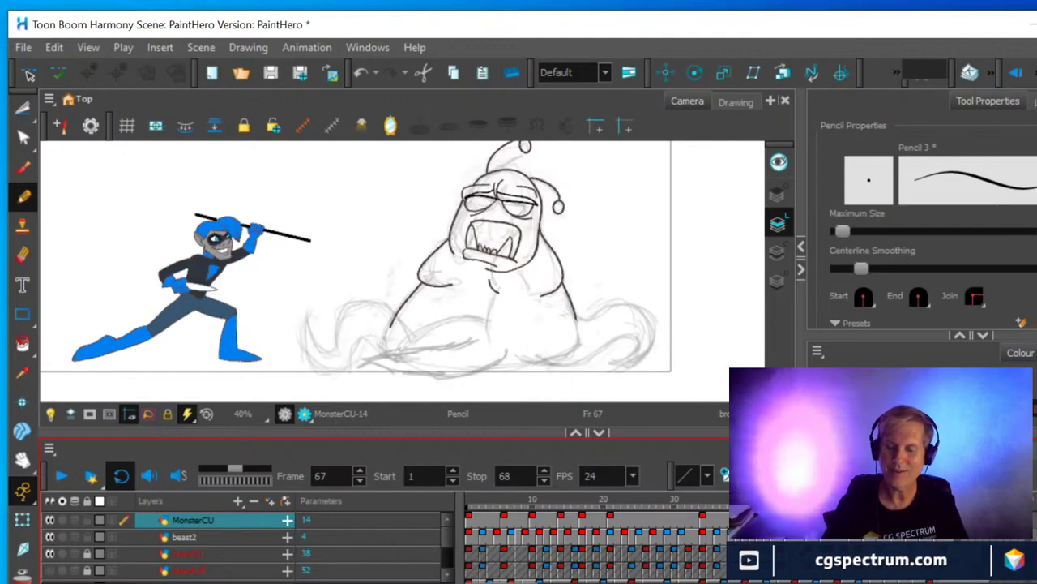
key(comma)
key(comma)
key(comma)
key(comma)
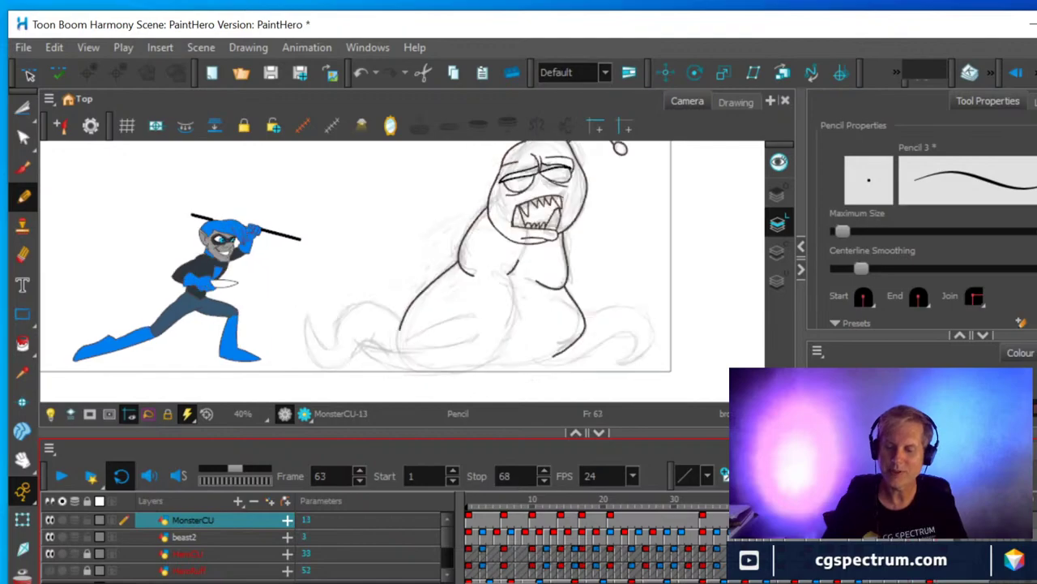
key(period)
key(period)
key(period)
key(period)
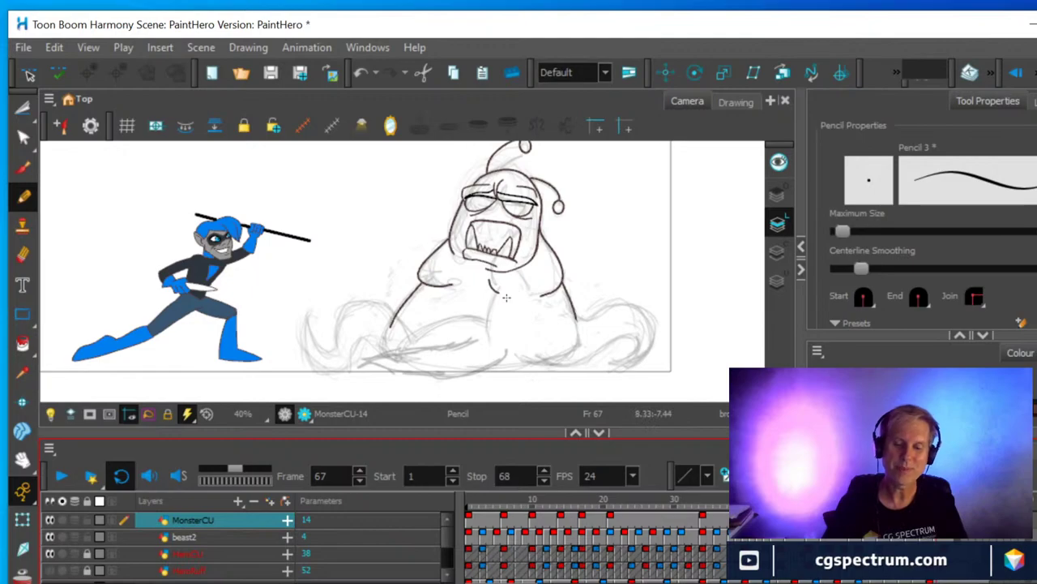
scroll(506, 297, up, 1)
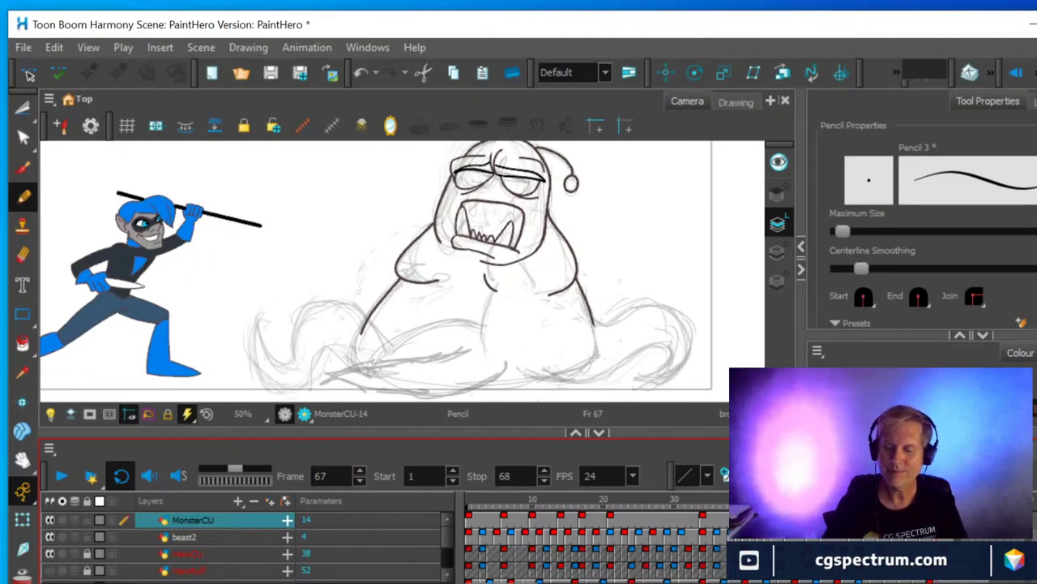
key(comma)
key(comma)
key(comma)
key(comma)
key(period)
key(period)
key(period)
key(period)
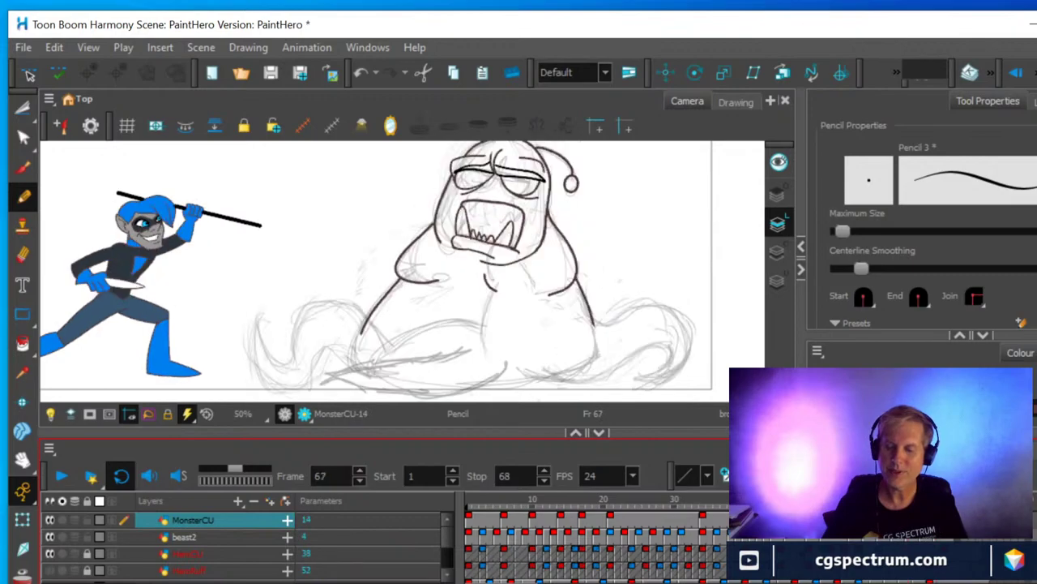
scroll(434, 247, down, 2)
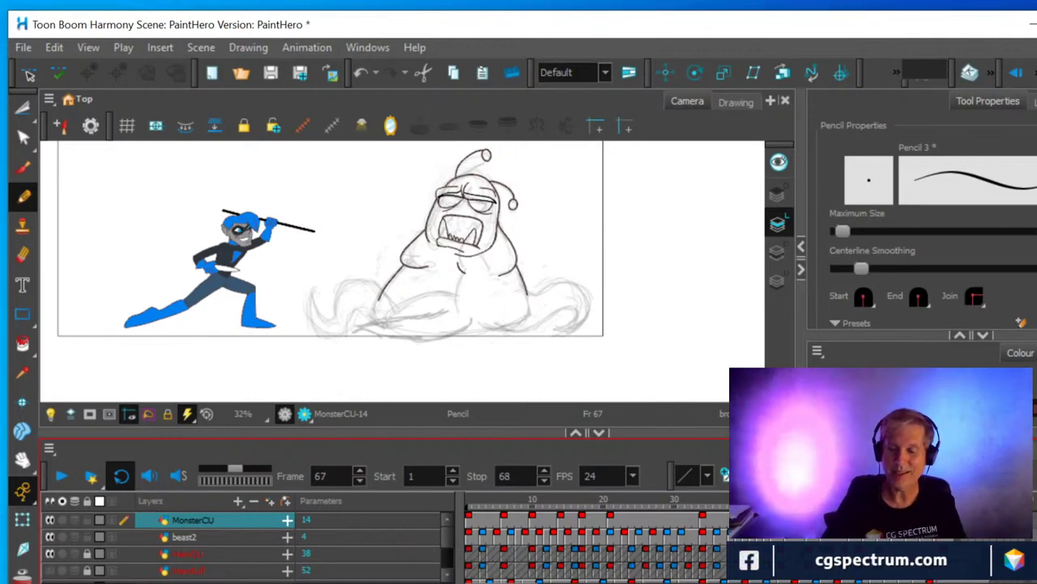
key(comma)
key(comma)
key(comma)
key(comma)
key(comma)
key(comma)
key(comma)
key(comma)
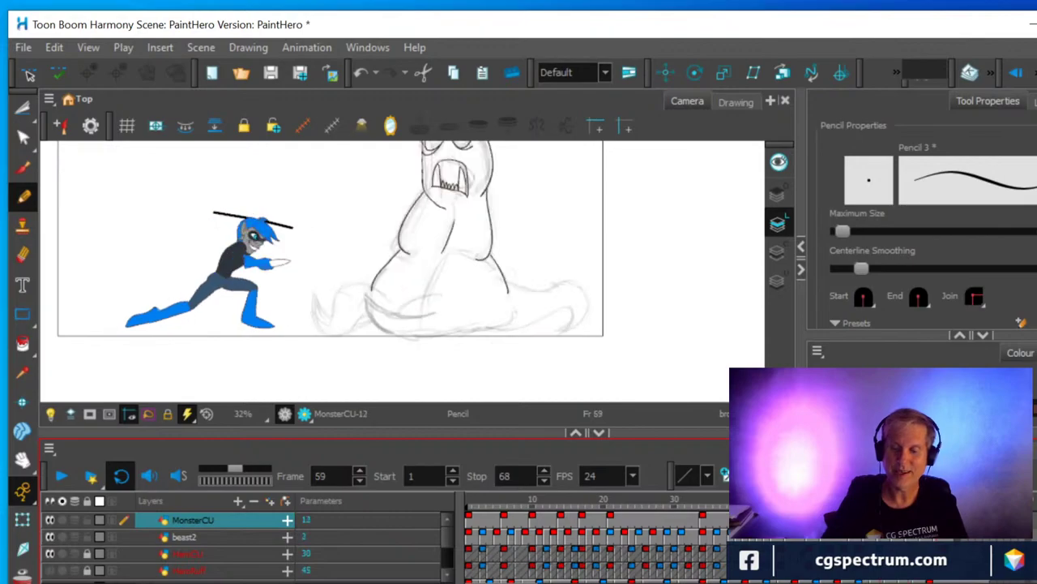
key(comma)
key(comma)
key(comma)
key(comma)
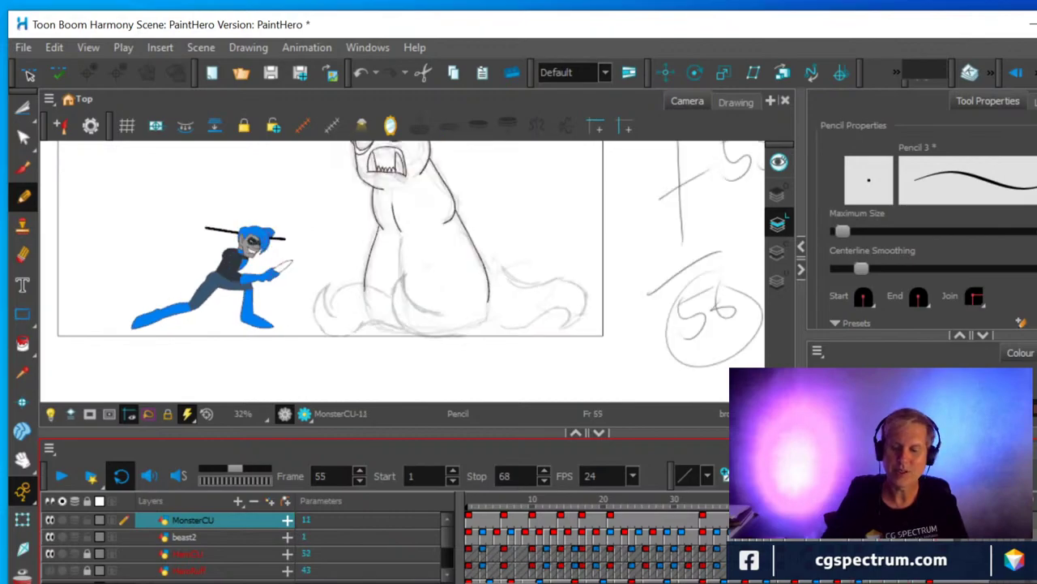
Step back one keyframe to frame 55.
key(comma)
key(comma)
key(comma)
key(comma)
key(comma)
key(comma)
key(comma)
key(comma)
key(comma)
key(comma)
key(comma)
key(comma)
key(comma)
key(comma)
key(comma)
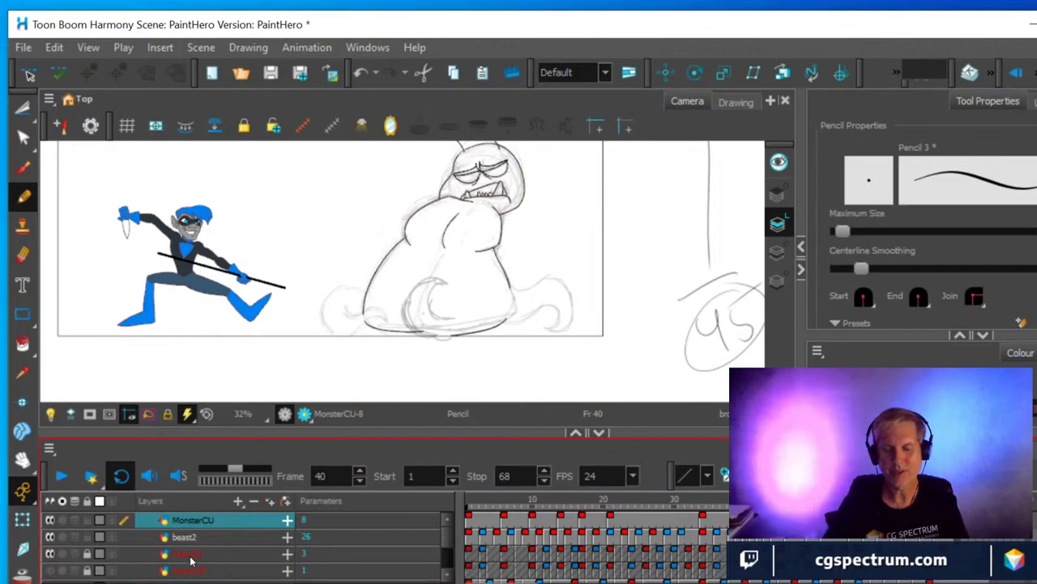
Hide the hero and beast2 layers, shift the monster lower-left in view, and loop-play the animation.
click(49, 553)
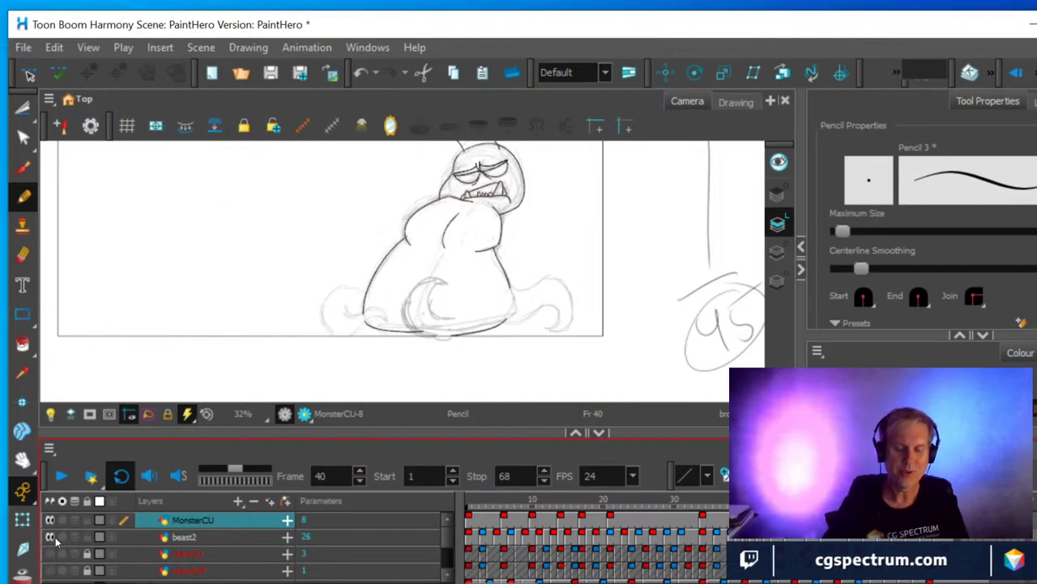
click(50, 537)
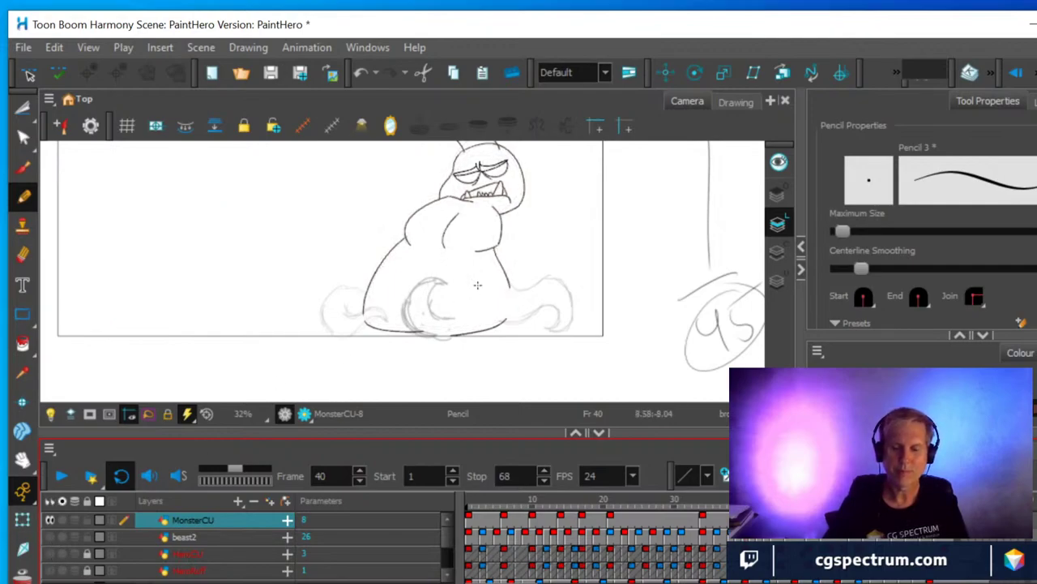
scroll(479, 284, up, 1)
scroll(476, 289, down, 2)
scroll(476, 289, up, 1)
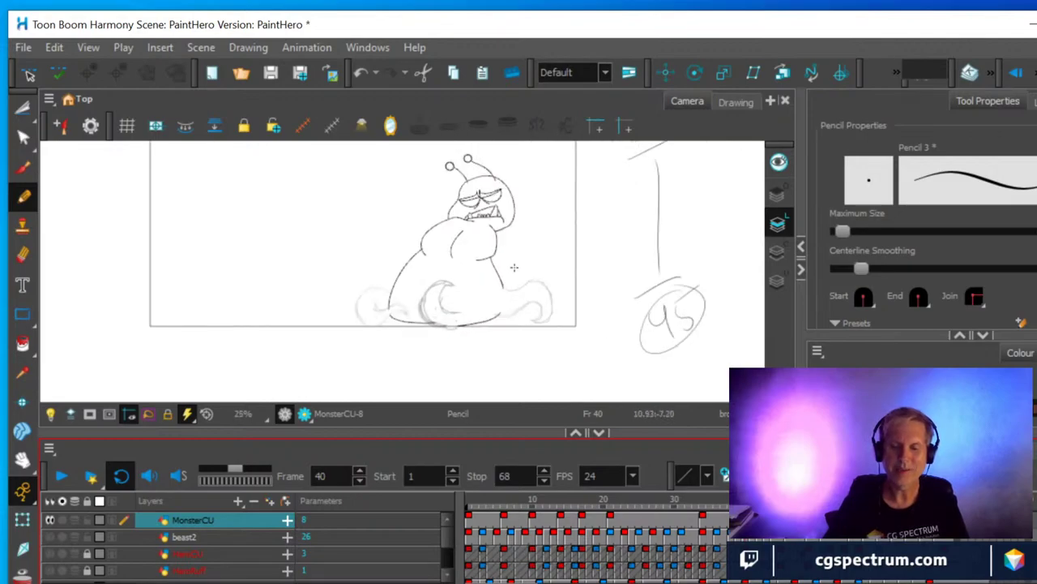
key(space)
mouse_move(572, 247)
mouse_down()
mouse_move(551, 317)
mouse_move(563, 296)
mouse_up()
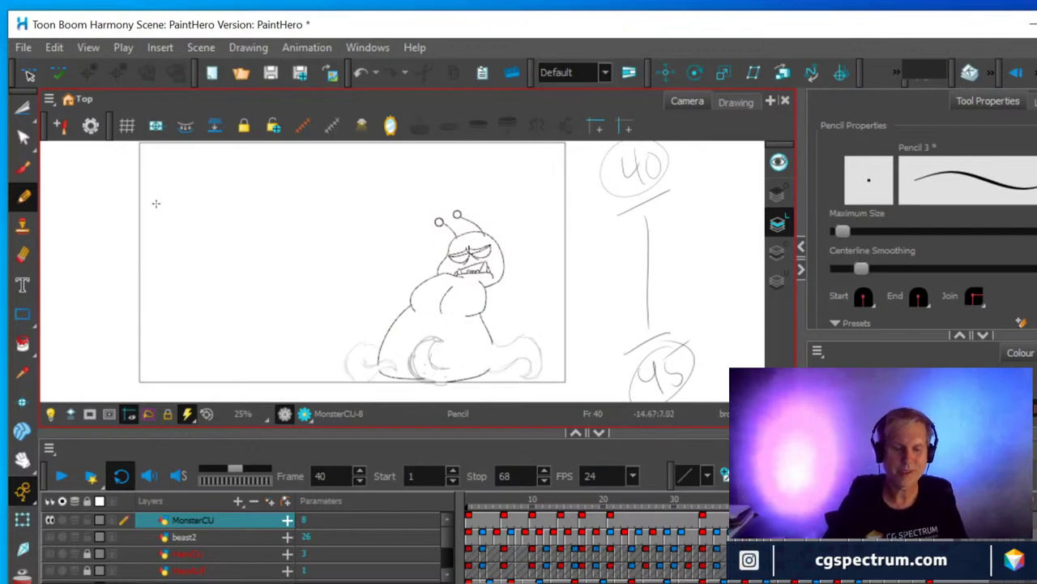
click(61, 477)
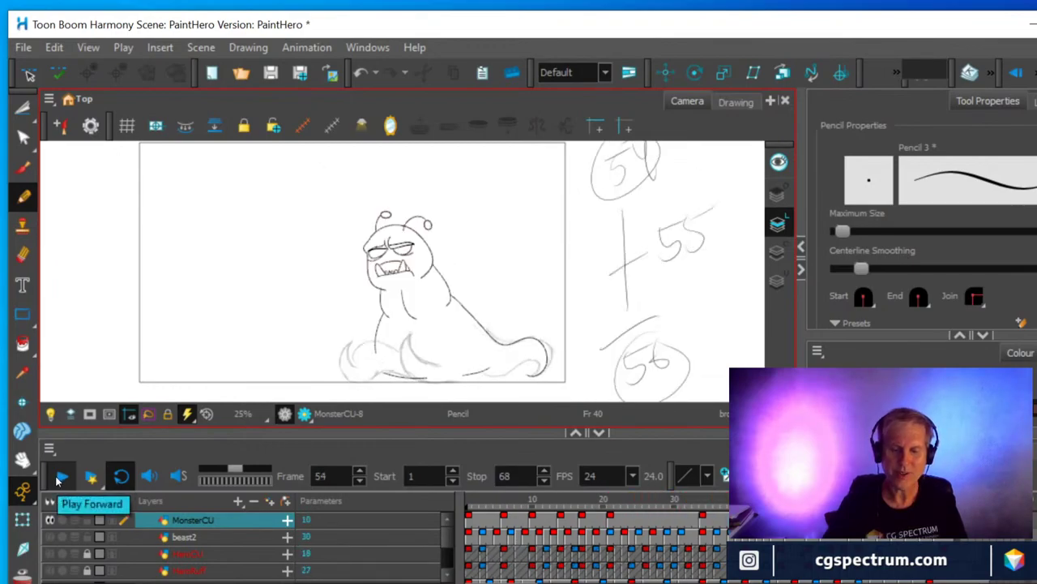
Stop playback, scrub through the frames, show beast2 again, and park on frame 27.
click(63, 477)
mouse_move(687, 498)
mouse_down()
mouse_move(906, 497)
mouse_move(708, 498)
mouse_move(679, 517)
mouse_move(473, 531)
mouse_move(508, 537)
mouse_up()
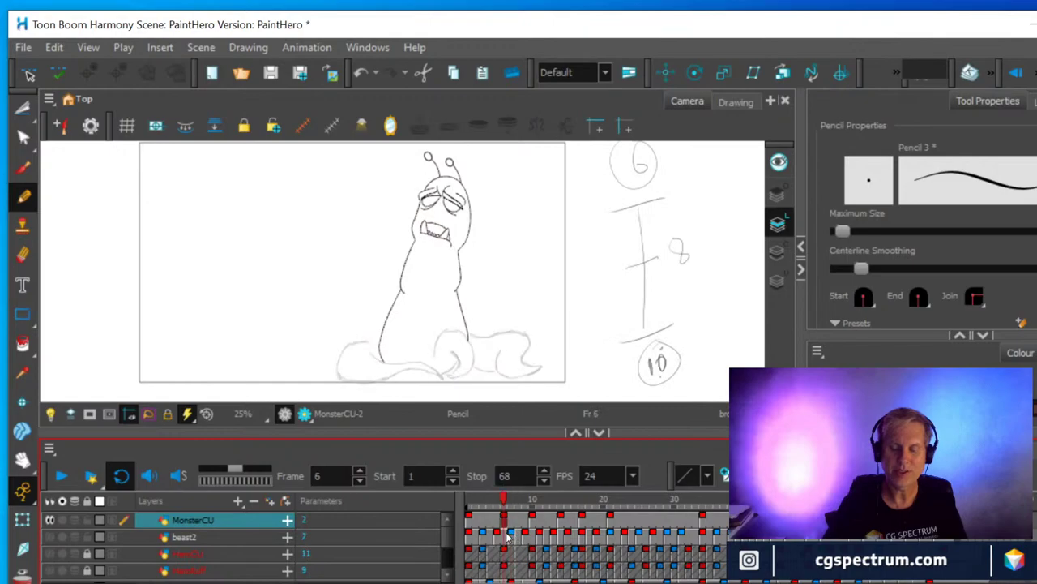
click(49, 538)
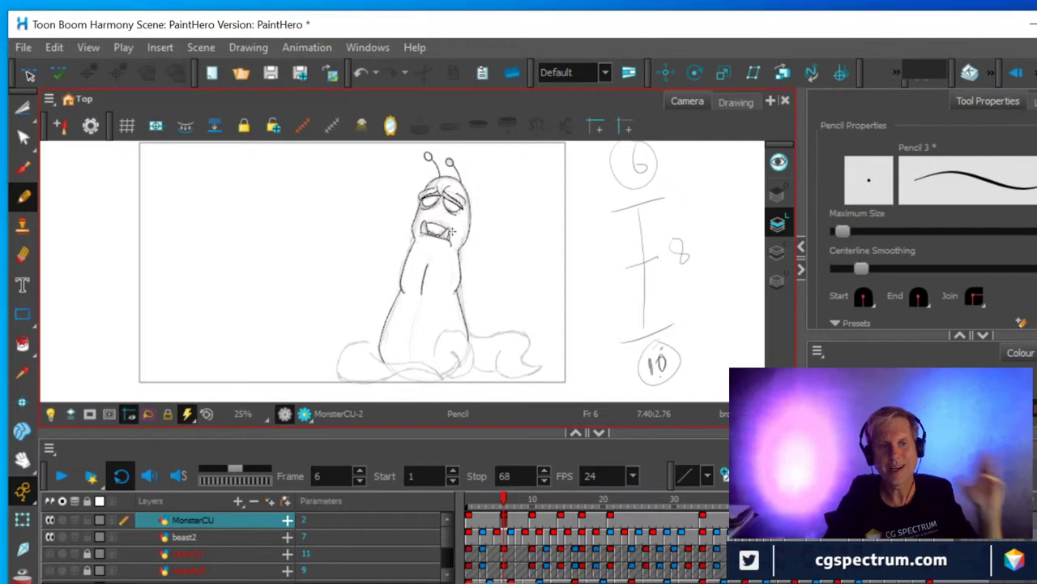
mouse_move(506, 500)
mouse_down()
mouse_move(561, 500)
mouse_move(624, 531)
mouse_move(681, 527)
mouse_move(653, 539)
mouse_move(672, 541)
mouse_move(656, 547)
mouse_up()
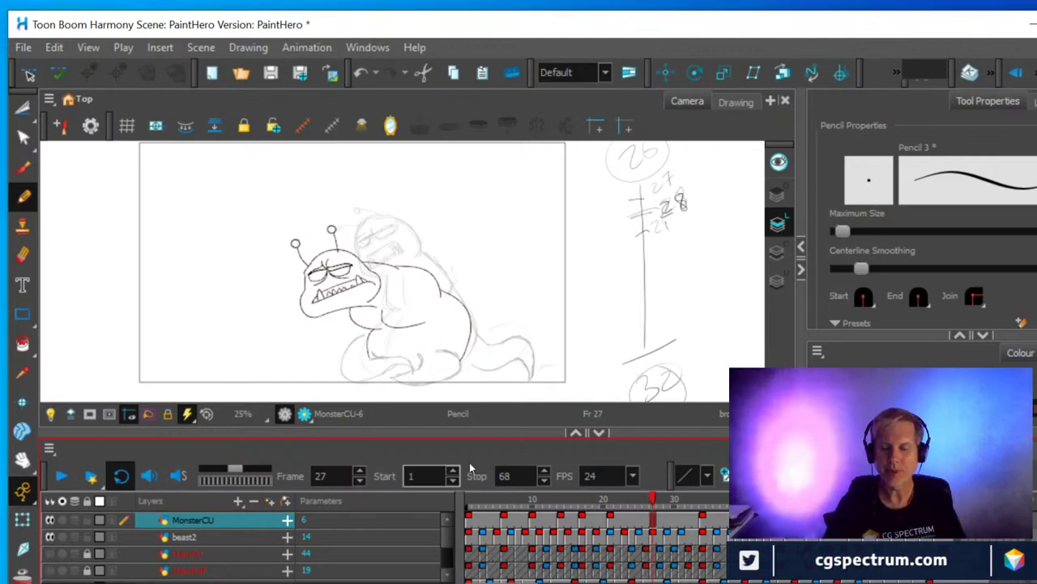
Create an empty drawing in the frame 27 cell of the MonsterCU layer.
right_click(653, 525)
mouse_move(730, 349)
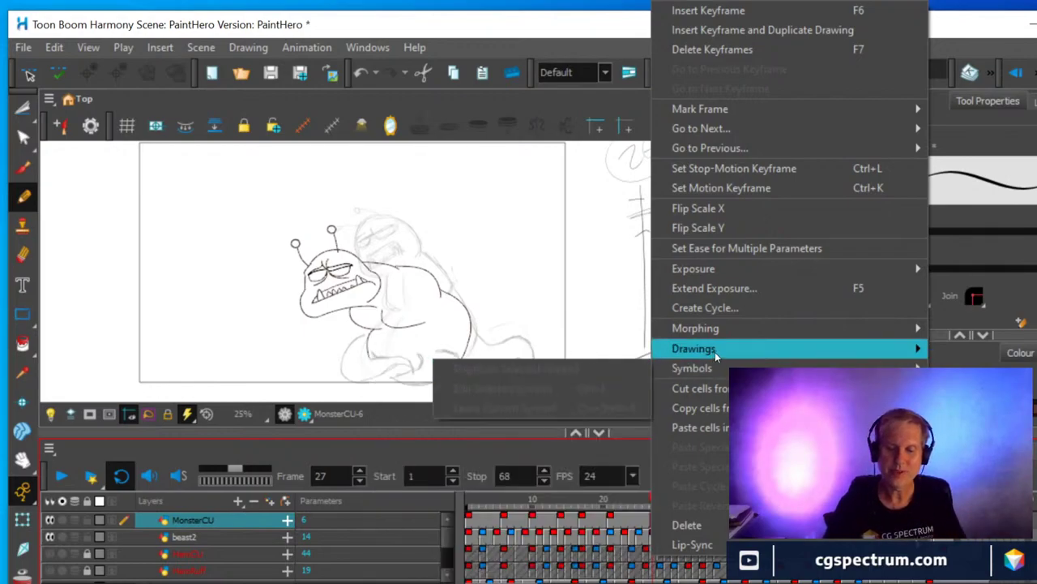
click(478, 353)
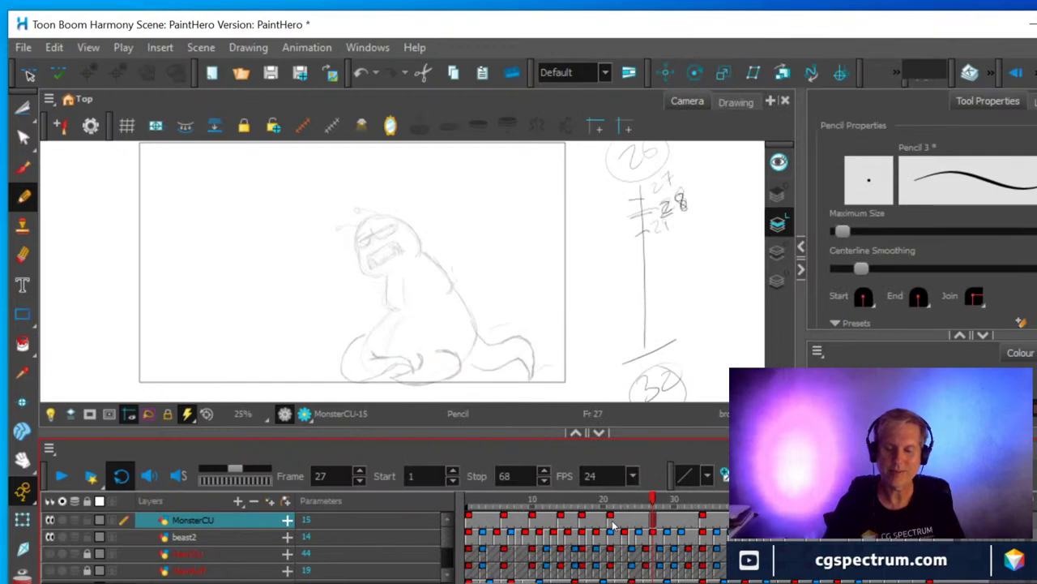
Compare frames 21, 34 and 27, then jump to frame 67 and the empty frame 70 cell.
click(611, 526)
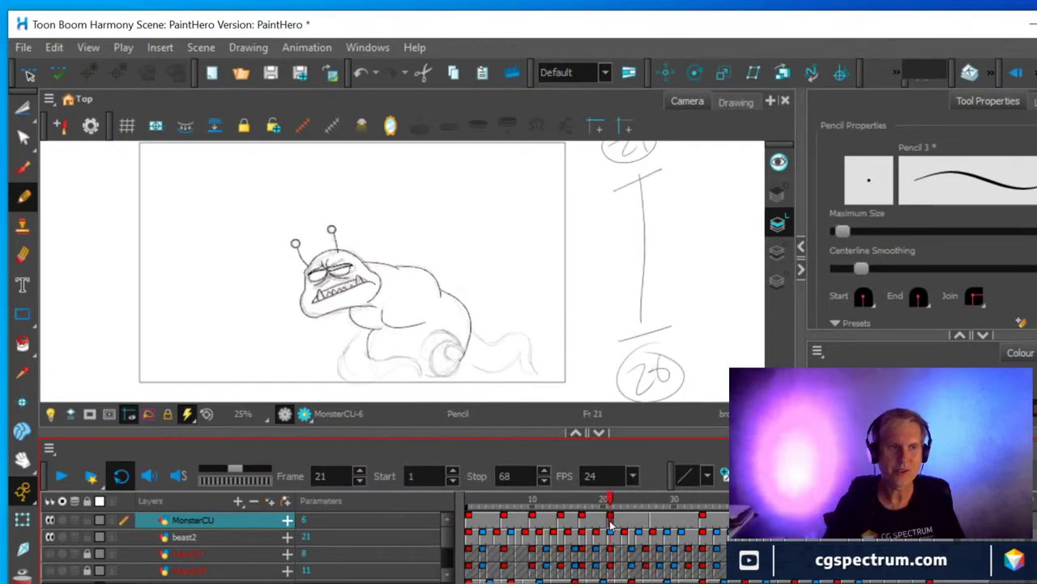
click(703, 523)
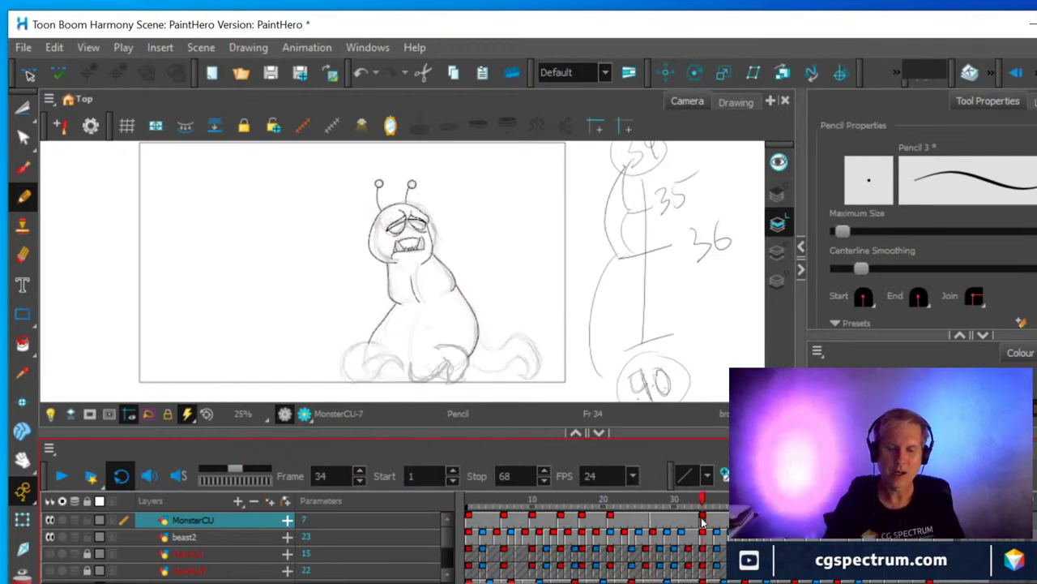
click(610, 527)
click(654, 523)
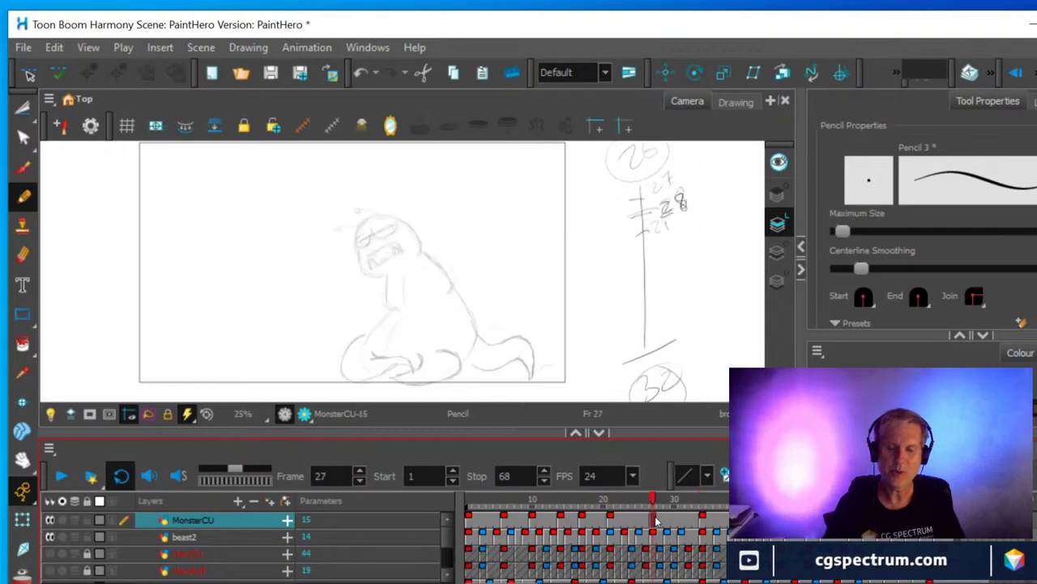
click(611, 523)
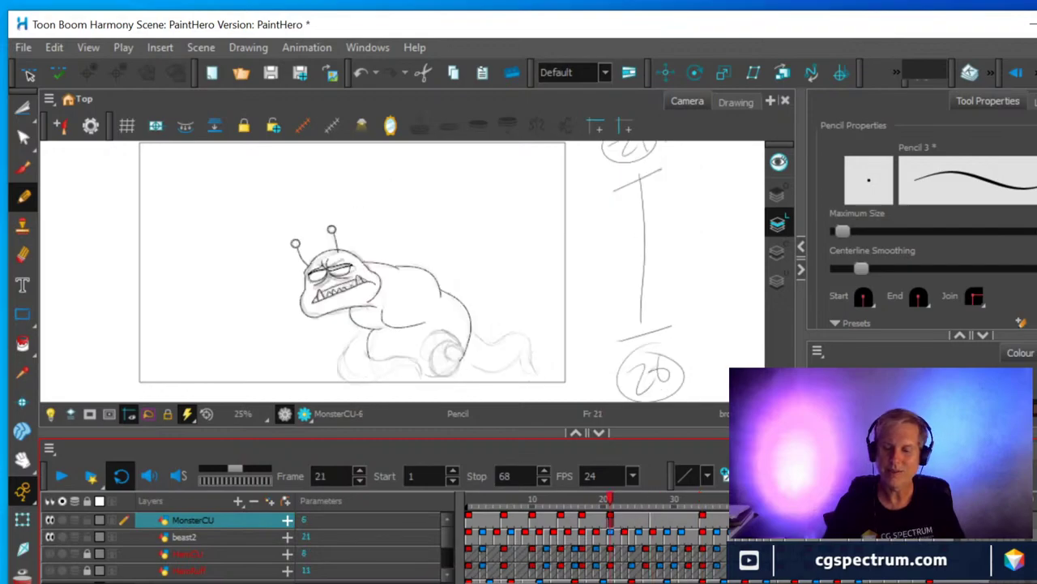
click(938, 523)
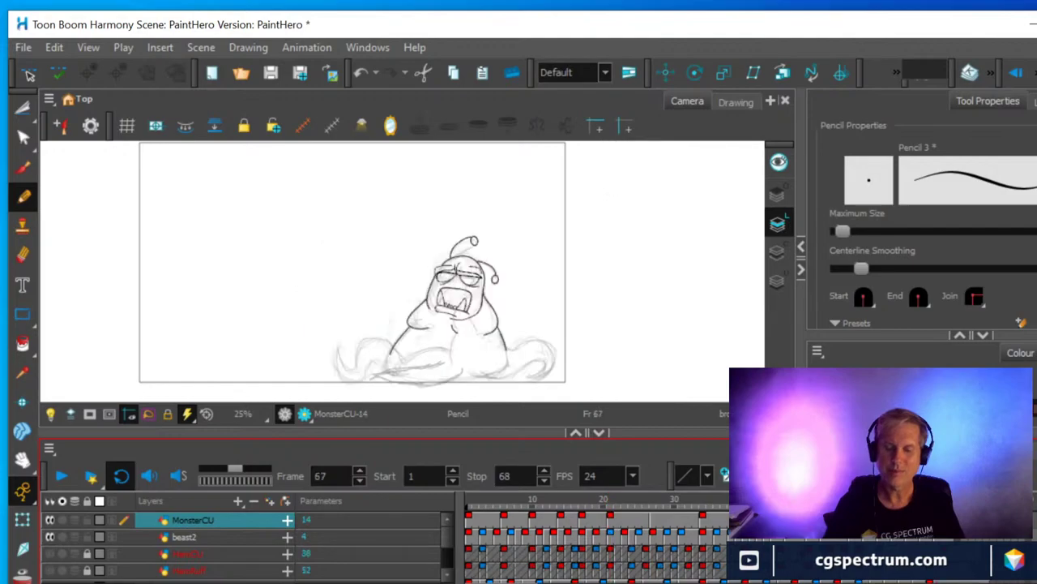
click(958, 524)
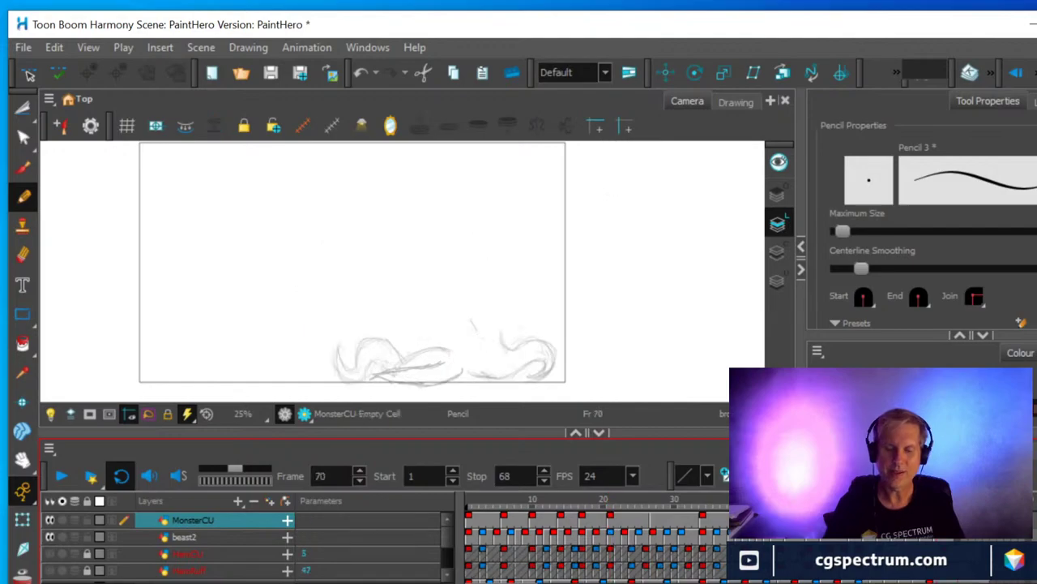
Give the frame 70 cell a new blank drawing 17, undoing the first empty-drawing attempt and using the Pencil instead.
right_click(958, 523)
mouse_move(937, 346)
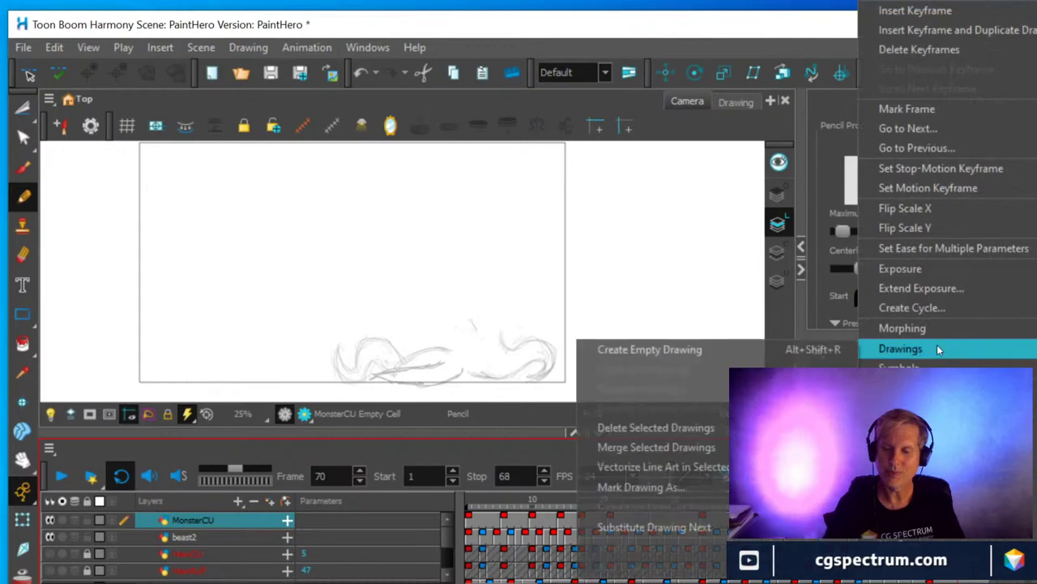
click(720, 352)
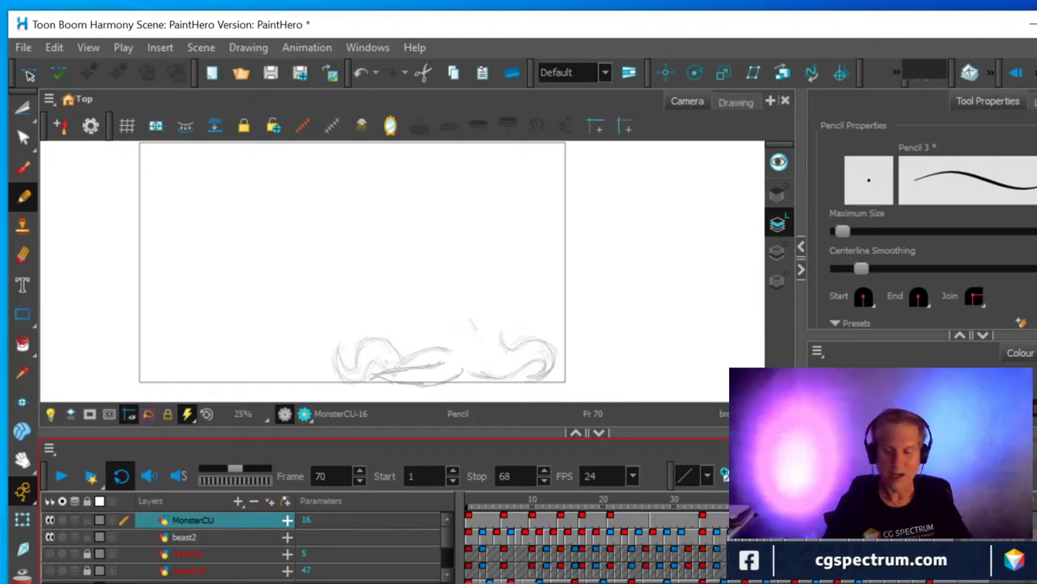
key(ctrl+z)
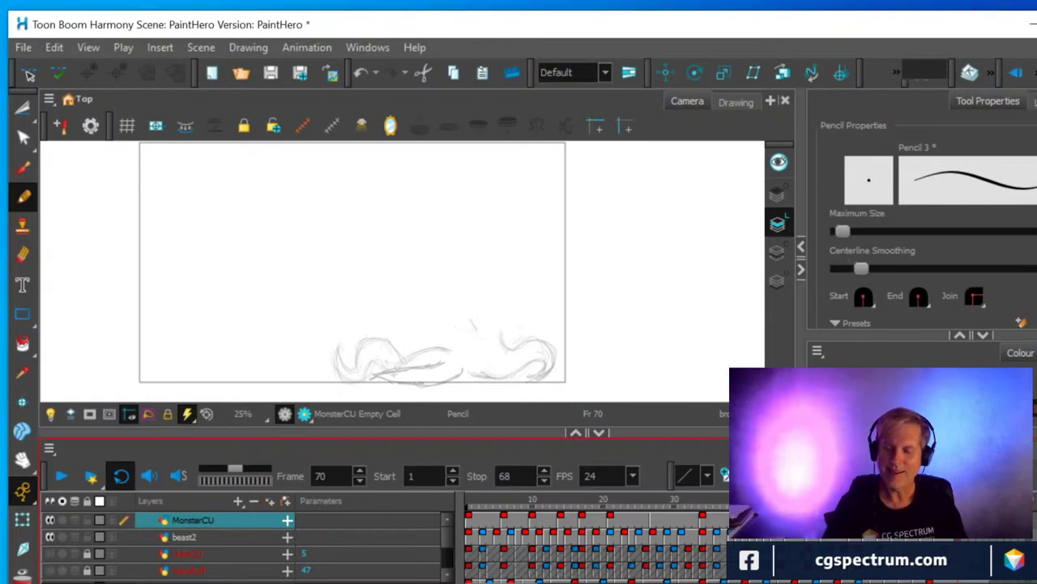
click(538, 378)
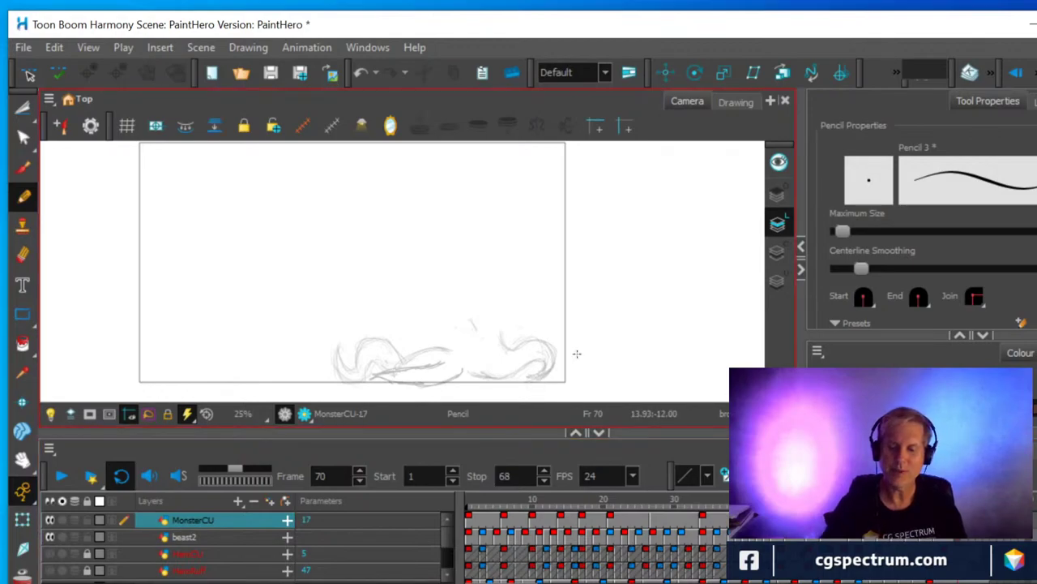
Compare the frame 27 sketch against the drawings on frames 1, 21, 6 and 10.
click(654, 516)
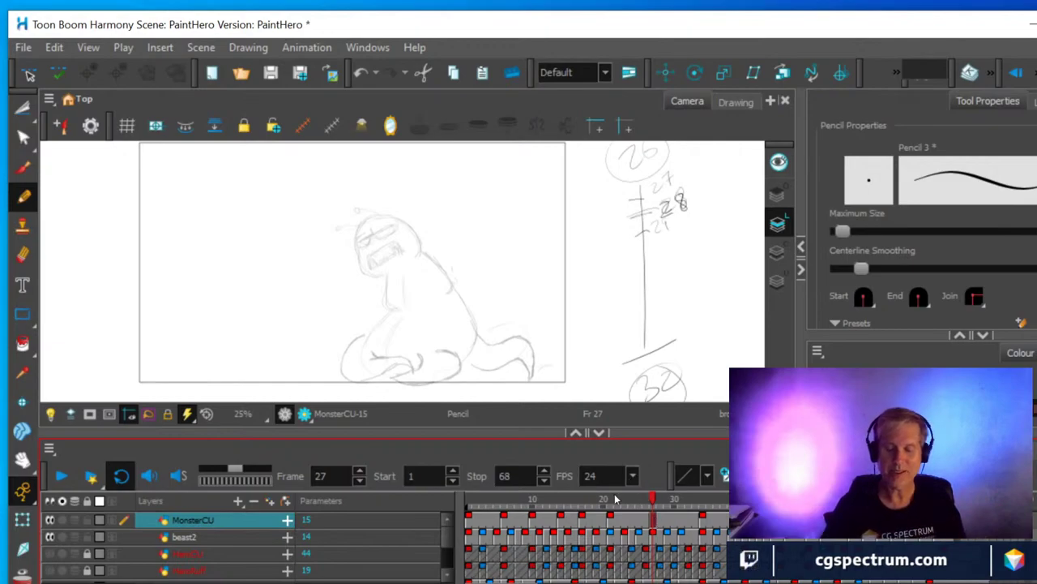
click(471, 525)
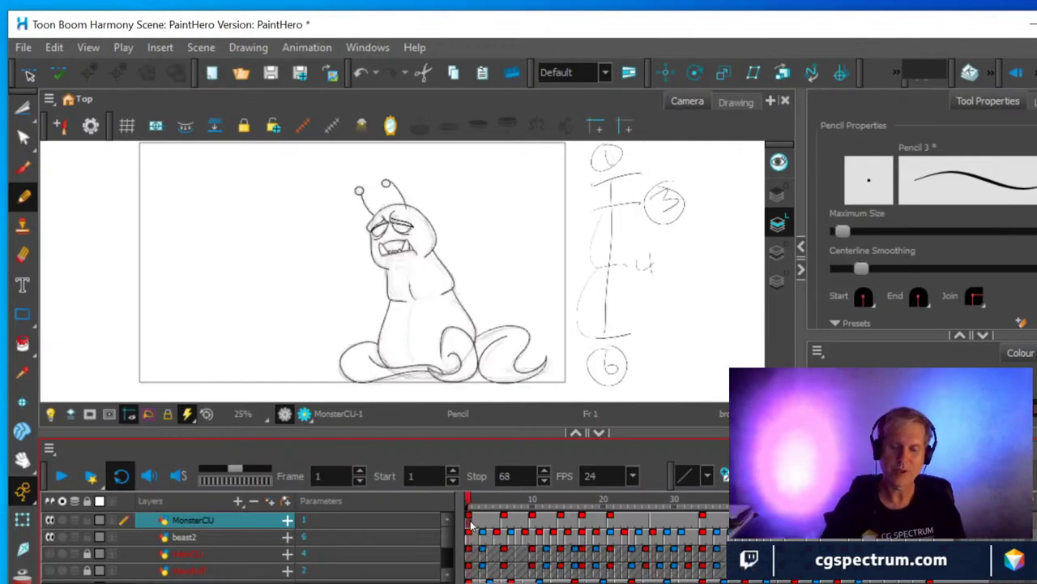
click(654, 518)
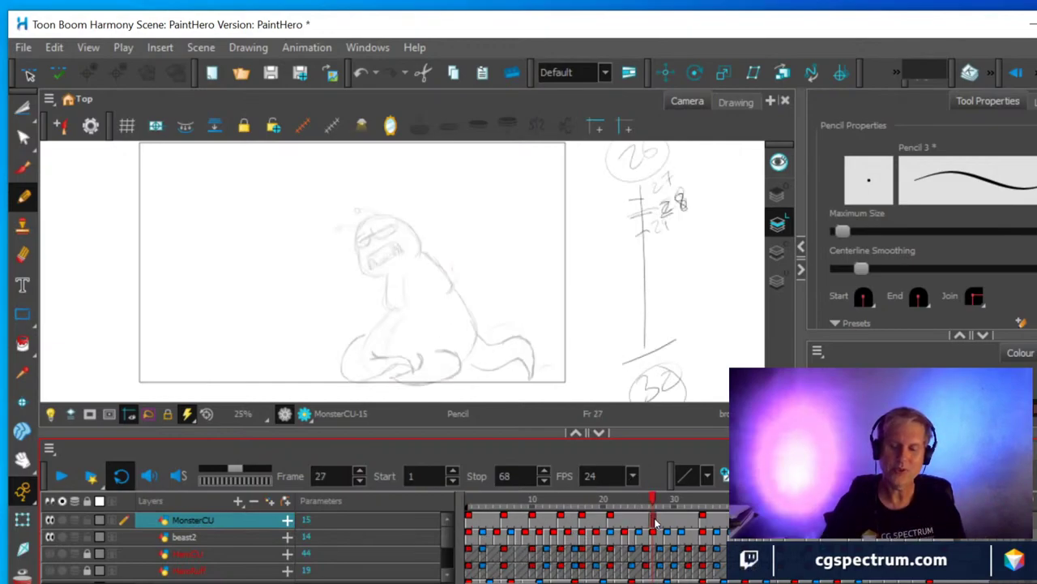
click(612, 519)
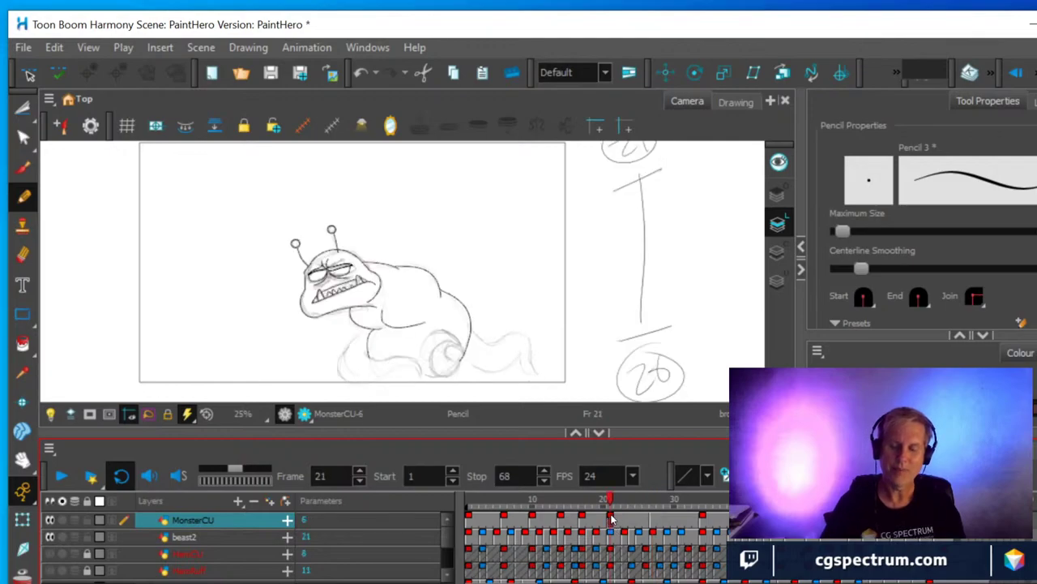
click(653, 518)
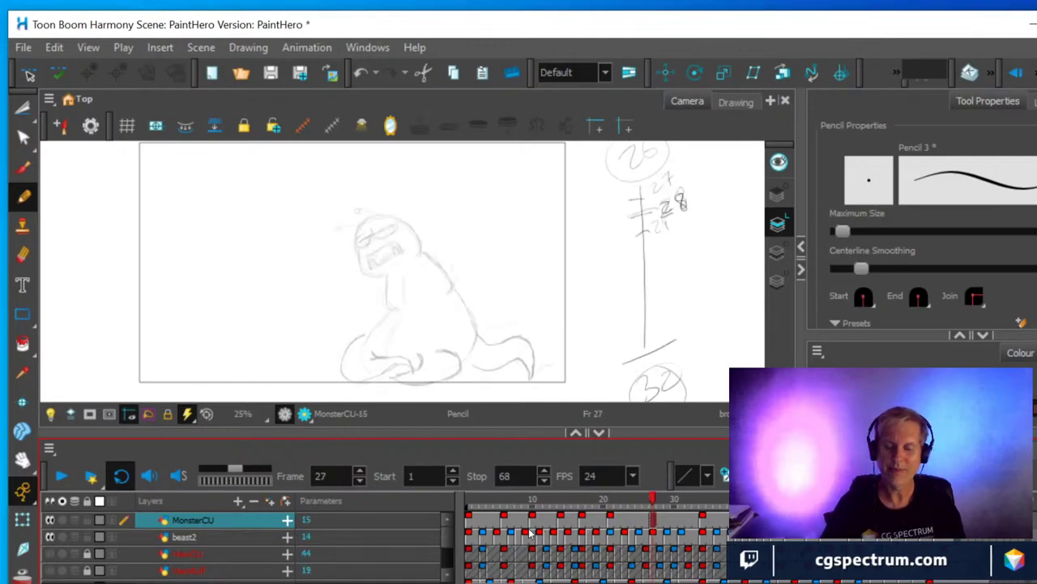
click(504, 525)
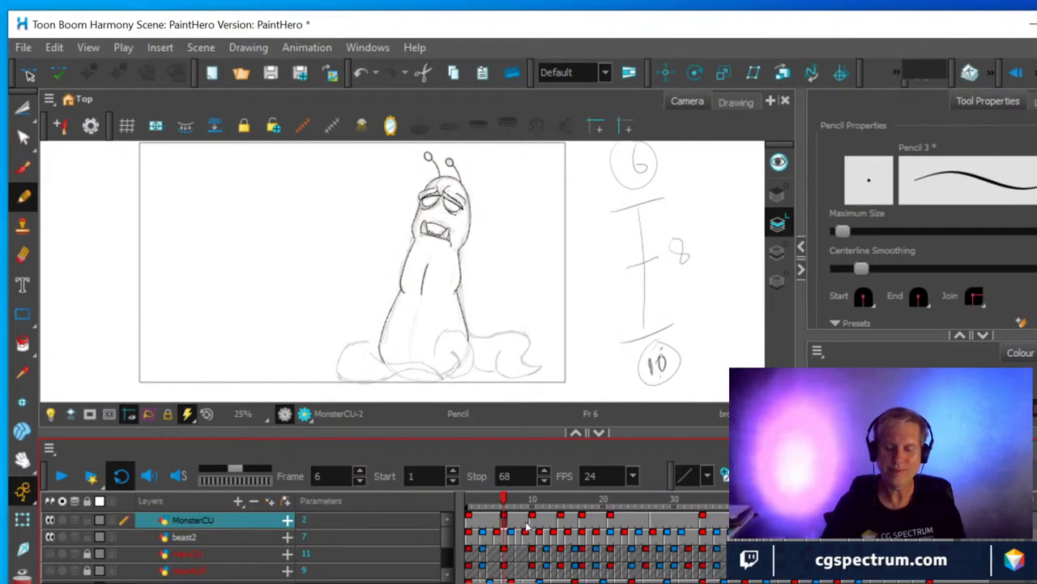
click(533, 523)
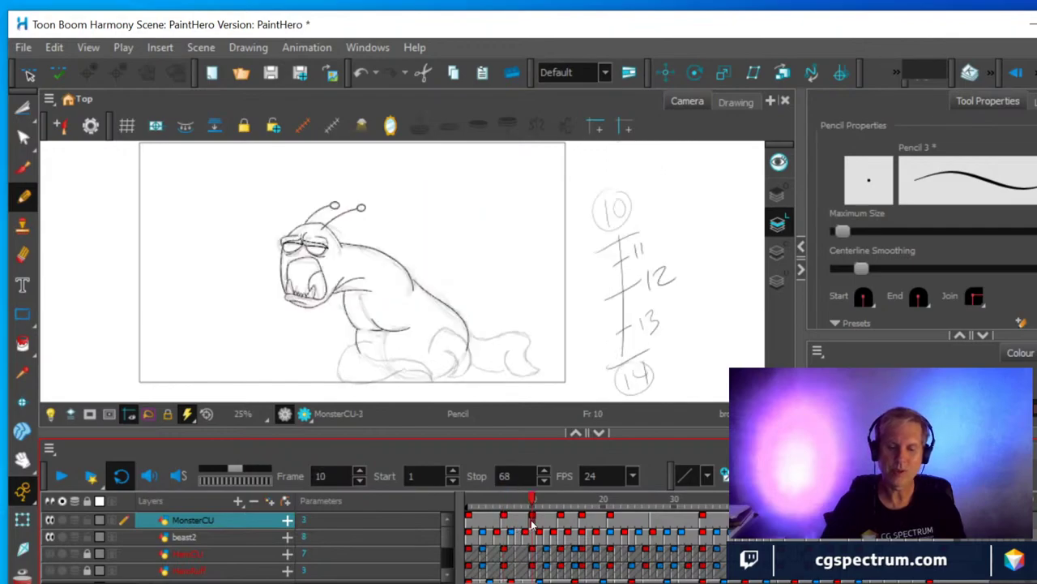
click(652, 521)
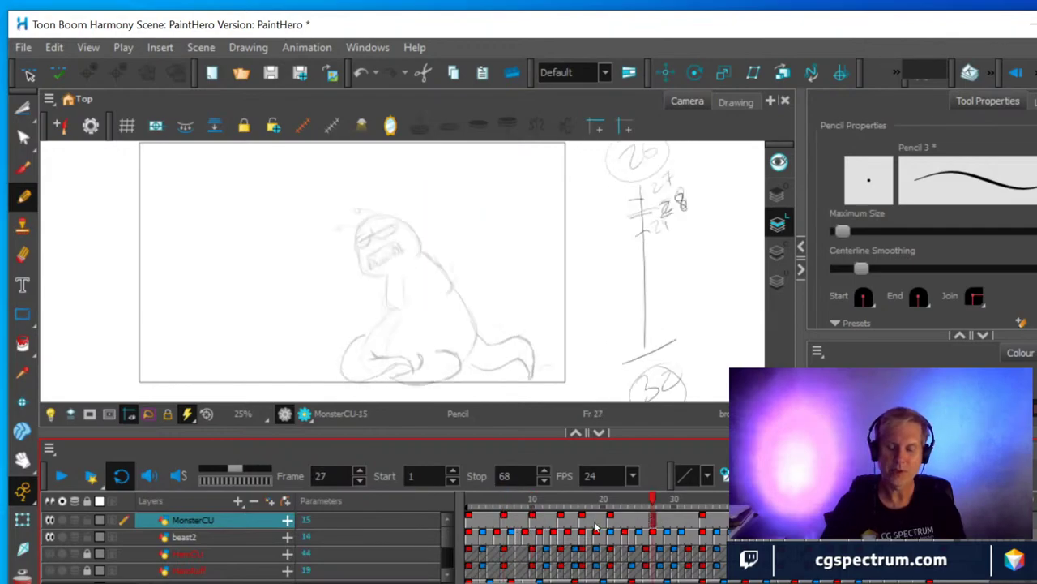
Review frames 10, 14, 17 and 21, settle on frame 14, and begin a Cutter lasso around its inked head.
click(532, 524)
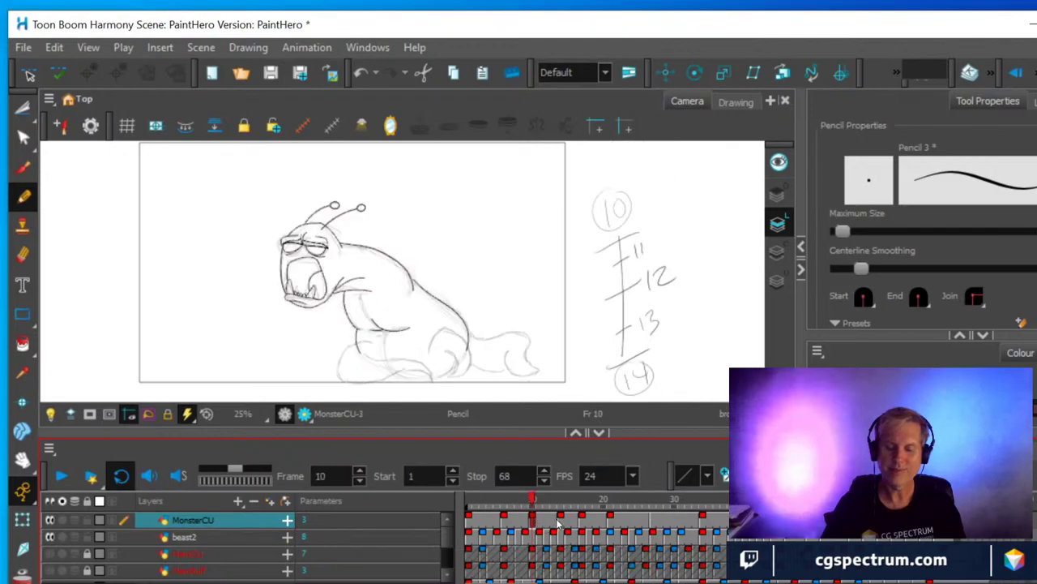
click(563, 522)
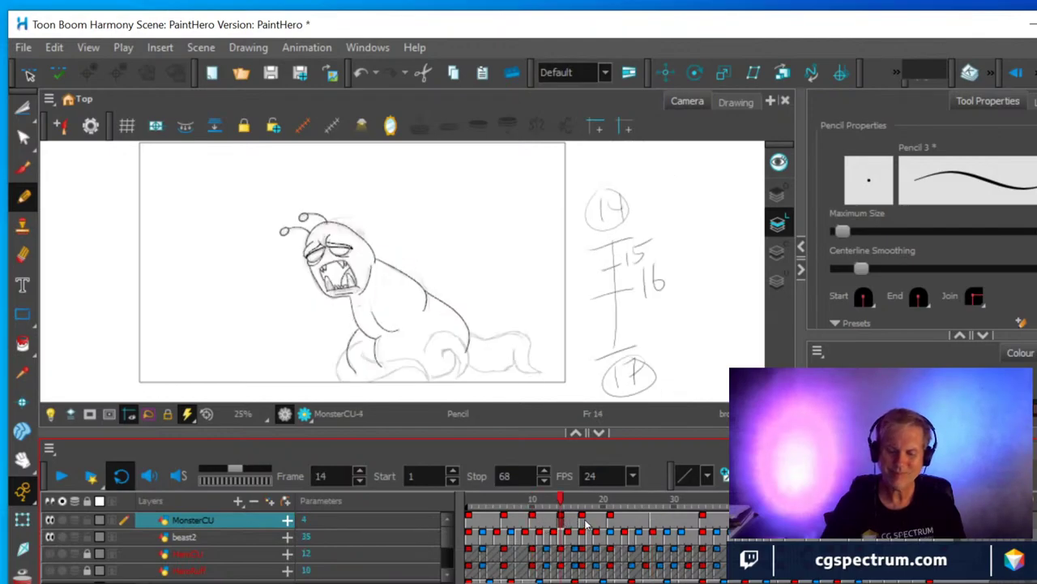
click(583, 522)
click(611, 522)
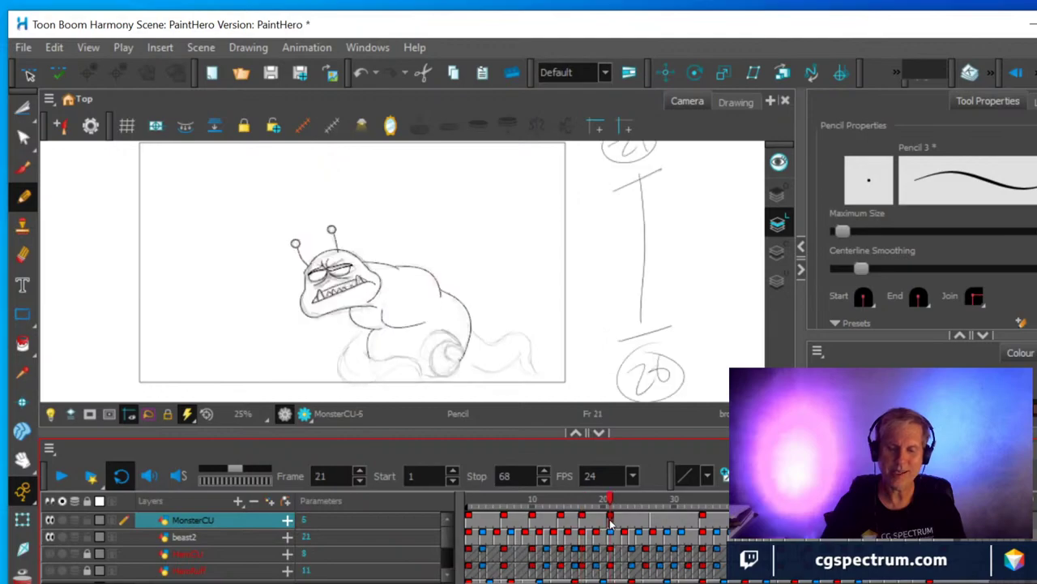
click(561, 522)
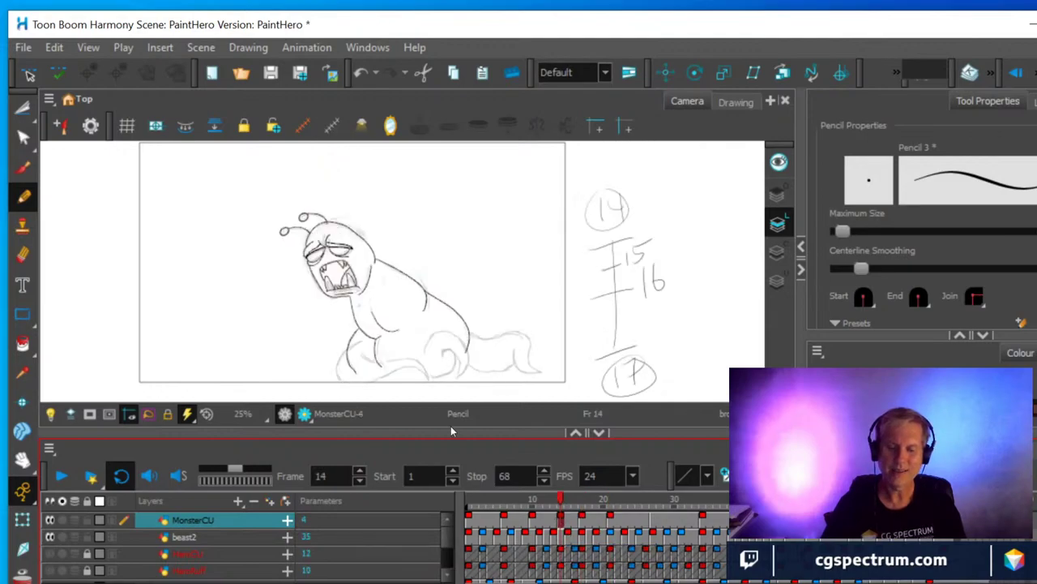
click(23, 108)
mouse_move(264, 237)
mouse_down()
mouse_move(283, 209)
mouse_move(334, 192)
mouse_move(377, 217)
mouse_move(393, 253)
mouse_move(368, 299)
mouse_move(339, 309)
mouse_move(264, 237)
mouse_up()
Copy the frame 14 head with Copy Drawing Object, paste it into frame 27 and drag it over the pencil head.
click(54, 47)
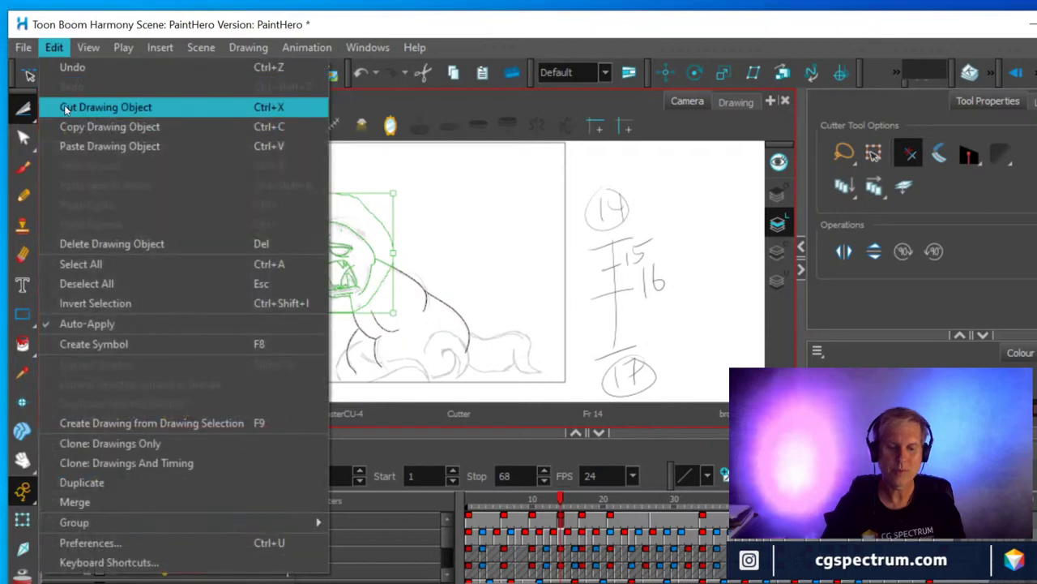
click(74, 127)
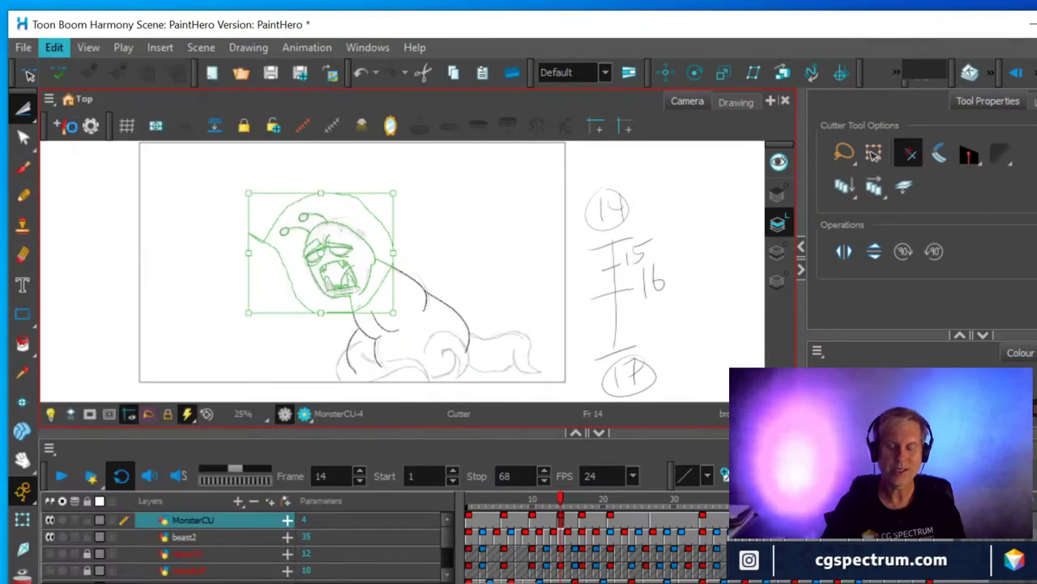
click(653, 524)
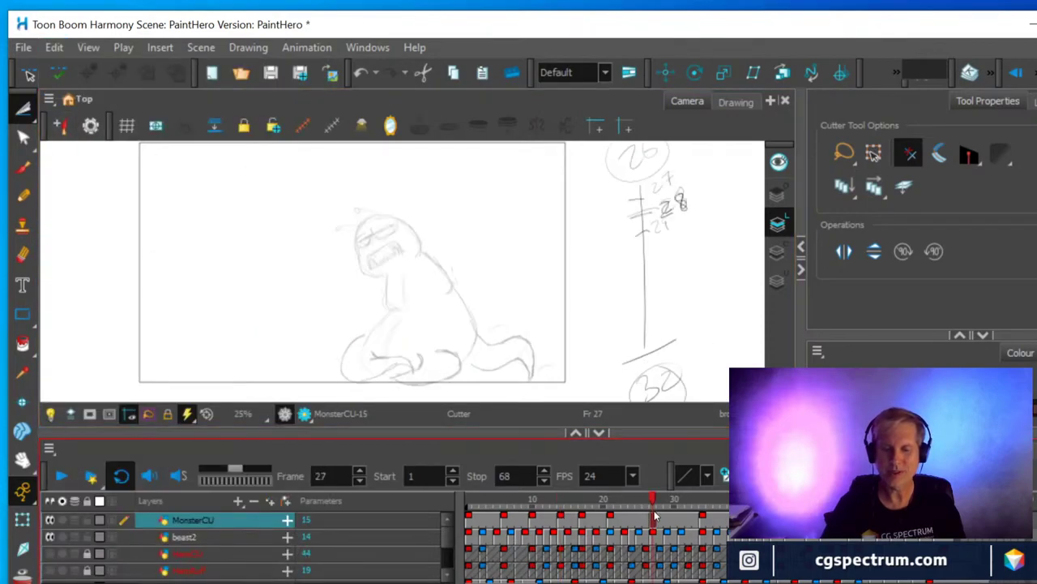
click(54, 47)
click(79, 146)
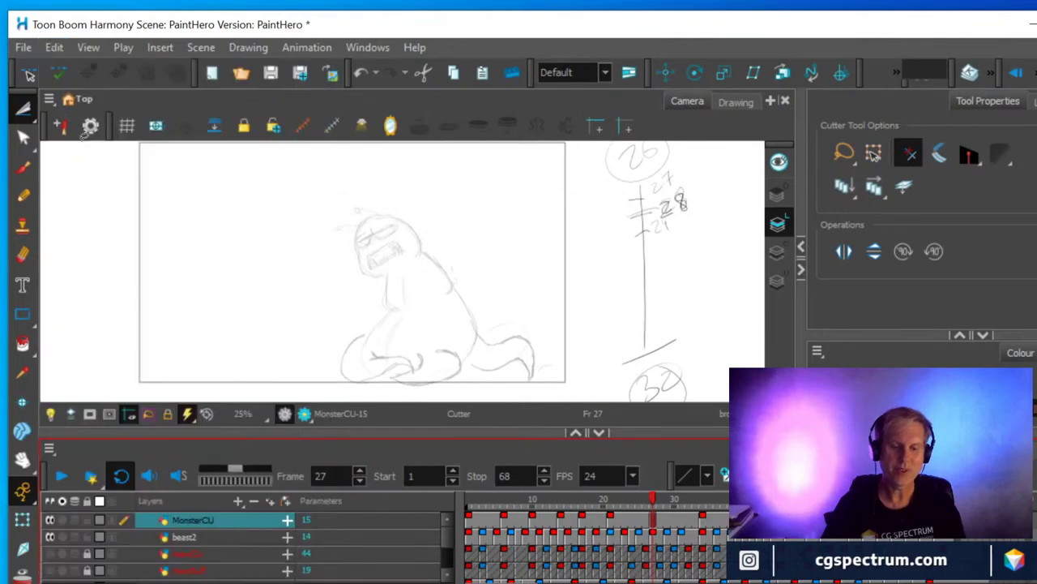
drag(359, 287, 408, 270)
scroll(484, 210, up, 3)
scroll(484, 209, down, 1)
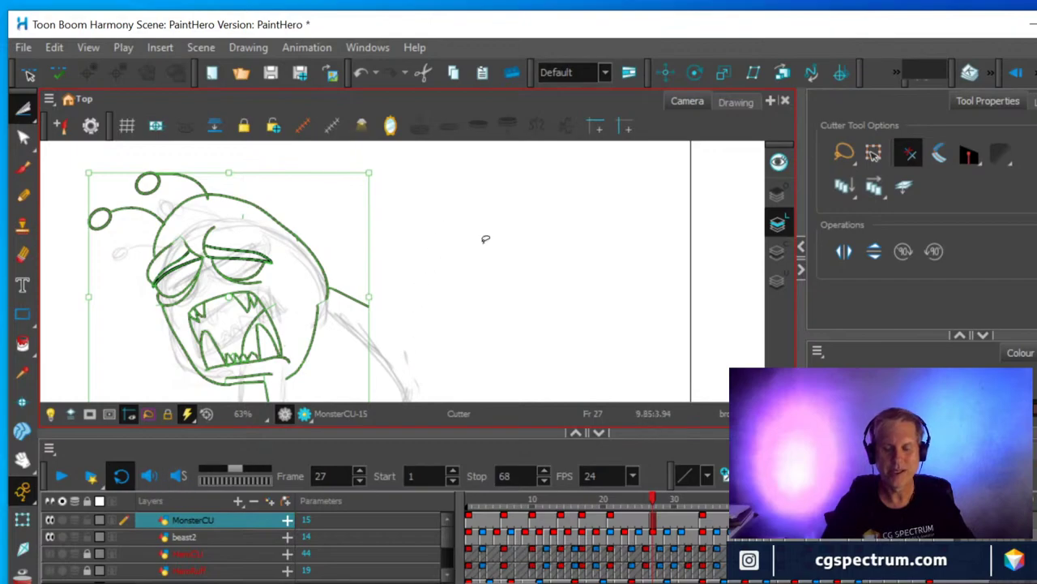
Frame the pasted head, deselect, and delete the stray arm stroke jutting out on its right.
scroll(485, 237, down, 1)
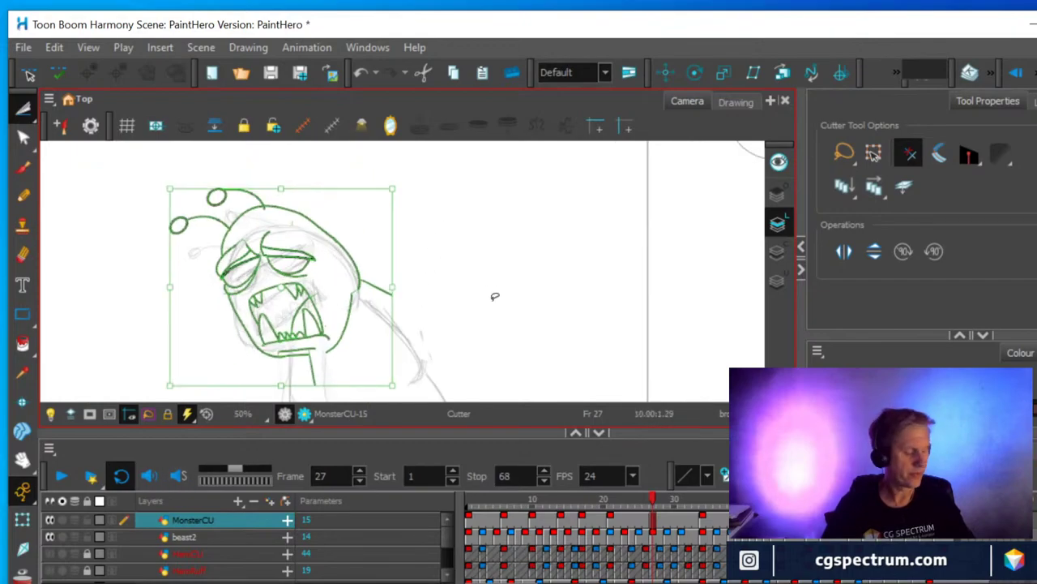
mouse_move(465, 266)
mouse_down()
mouse_move(560, 254)
mouse_move(628, 294)
mouse_up()
scroll(537, 268, up, 2)
key(ctrl+a)
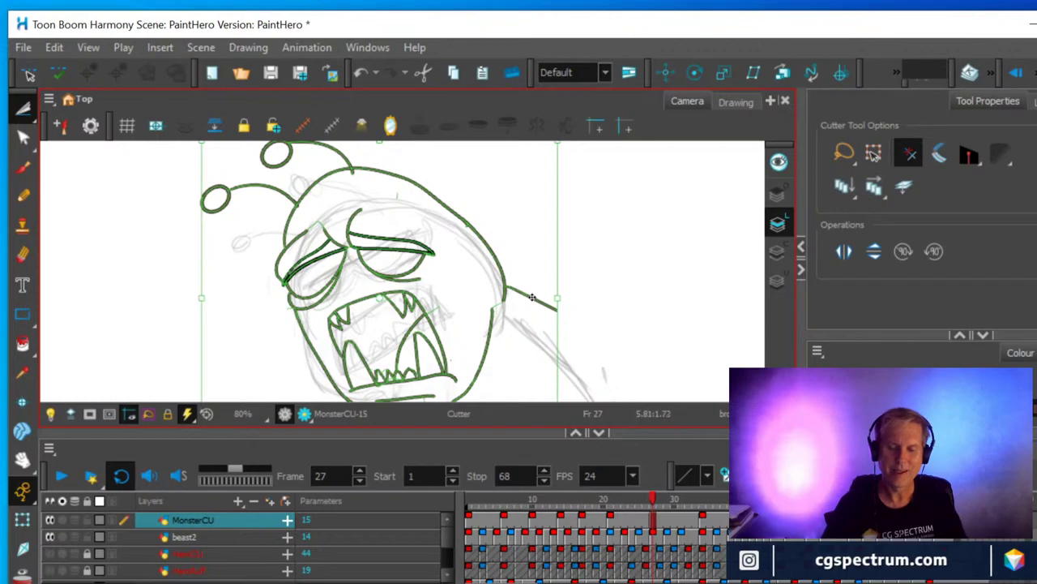
click(23, 108)
key(Escape)
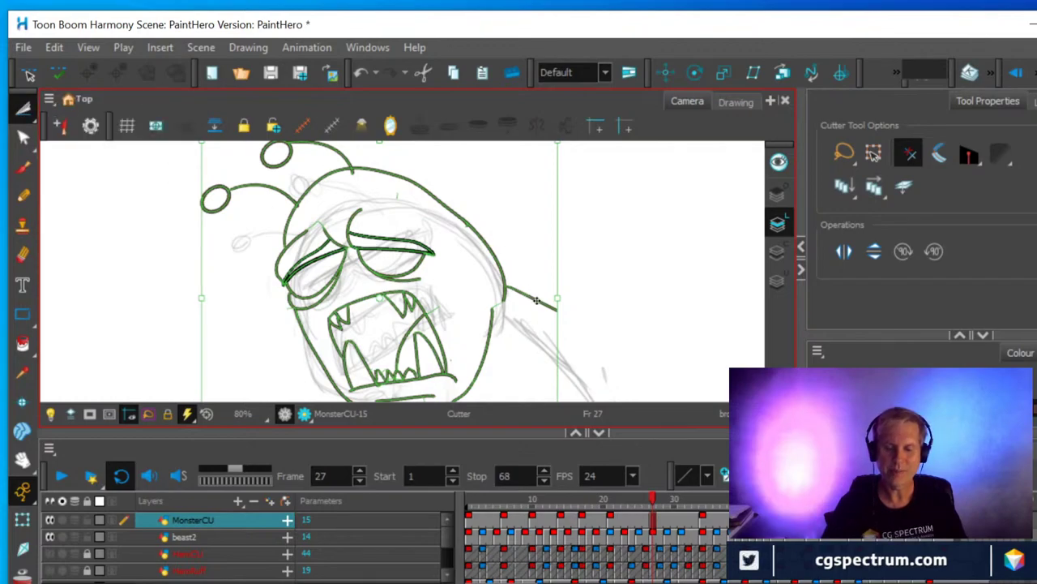
key(Escape)
click(543, 300)
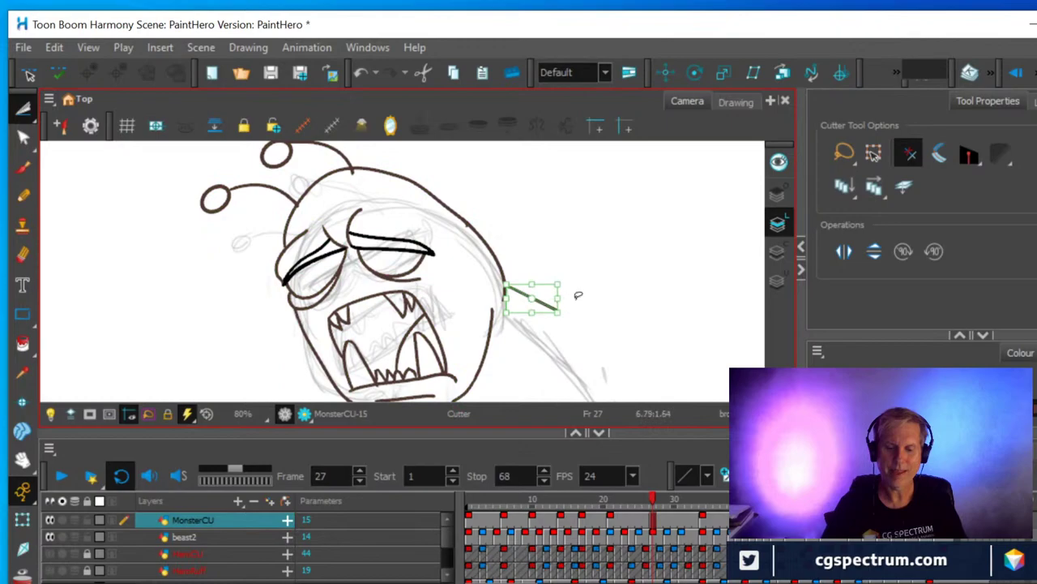
key(Delete)
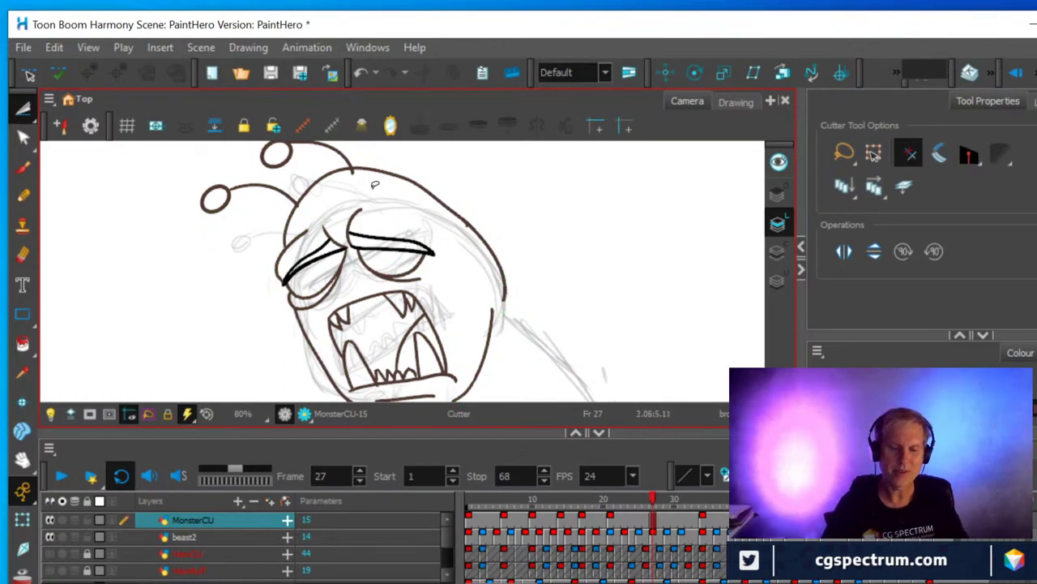
Lasso the right eye strokes and rotate the eyelid to match the sketch.
mouse_move(355, 200)
mouse_down()
mouse_move(345, 230)
mouse_move(358, 276)
mouse_move(409, 287)
mouse_move(437, 278)
mouse_move(426, 205)
mouse_move(355, 193)
mouse_up()
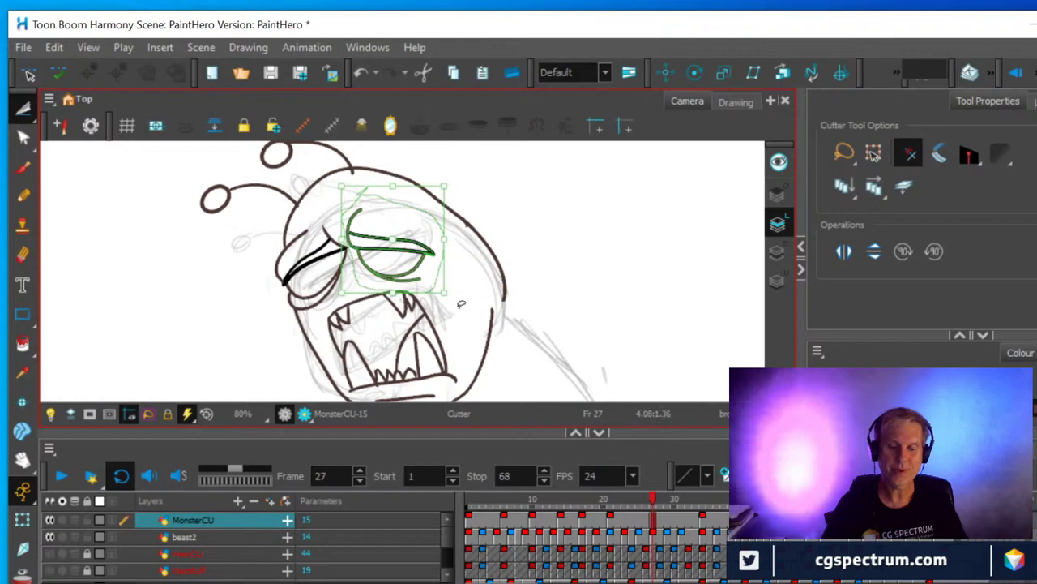
drag(461, 305, 470, 262)
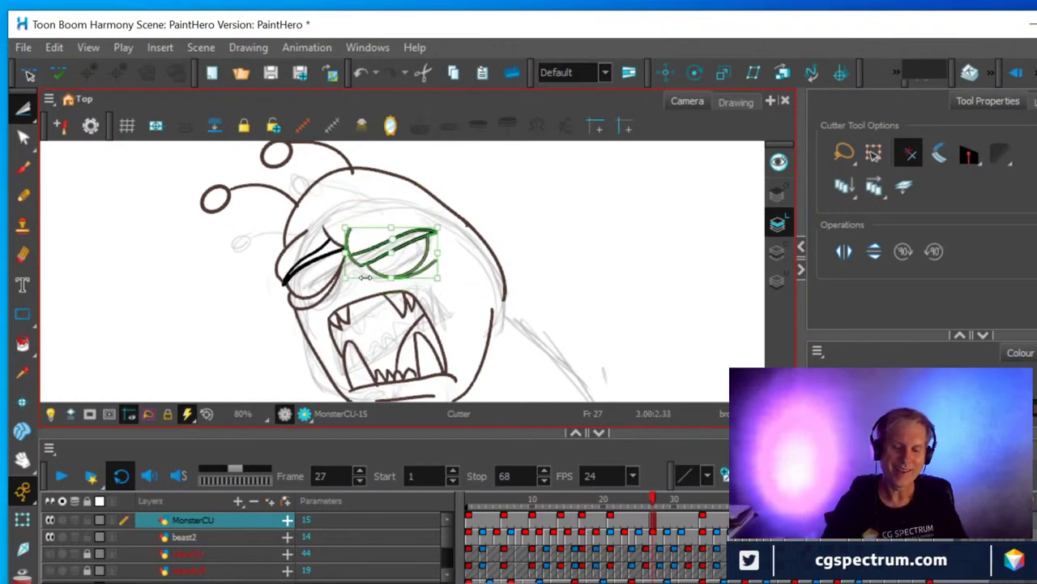
click(338, 296)
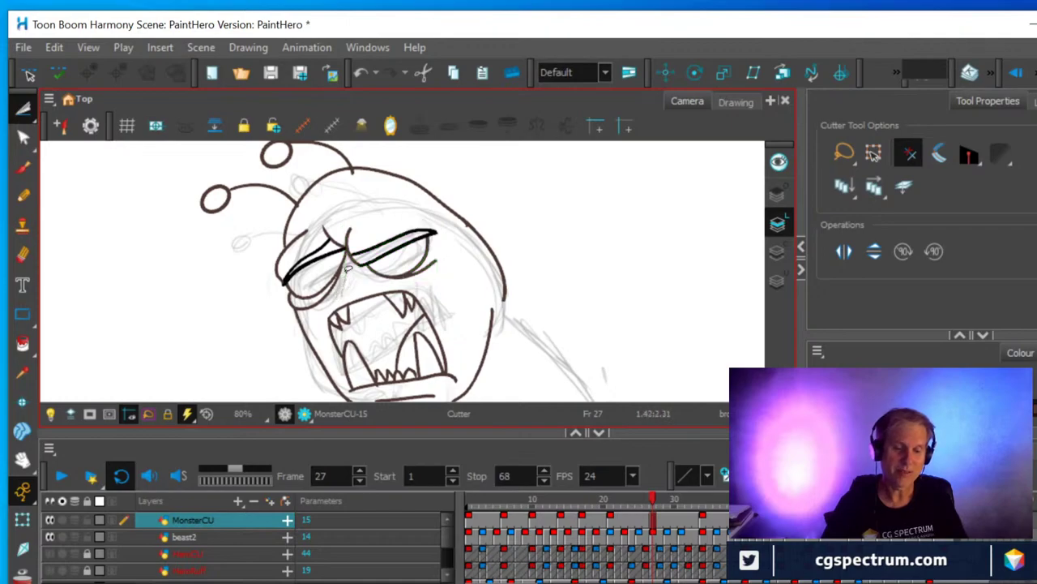
Move the left eye strokes down and to the right, undoing a trial rotation first.
mouse_move(347, 256)
mouse_down()
mouse_move(336, 212)
mouse_move(309, 210)
mouse_move(259, 270)
mouse_move(269, 300)
mouse_move(287, 312)
mouse_move(316, 313)
mouse_move(347, 277)
mouse_up()
drag(356, 328, 337, 339)
key(ctrl+z)
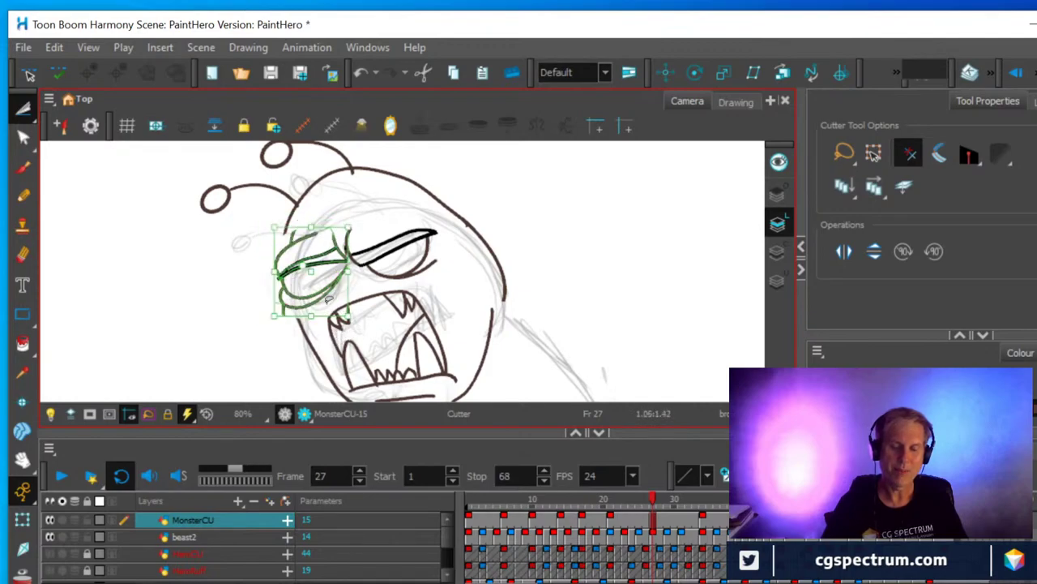
drag(318, 301, 368, 328)
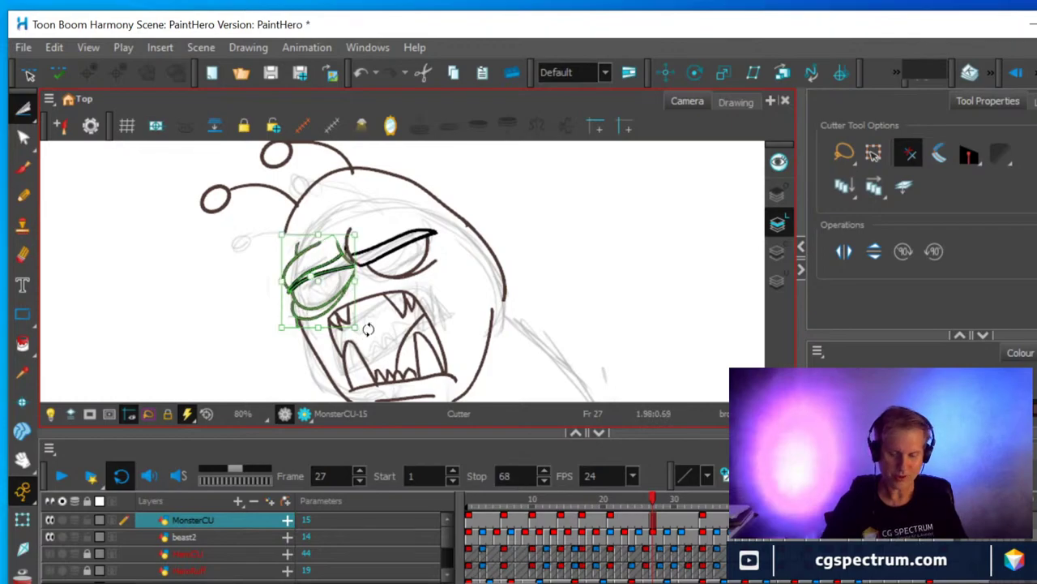
Zoom to 320% and delete the four tiny stroke pieces where the eyelid lines cross.
scroll(396, 292, up, 4)
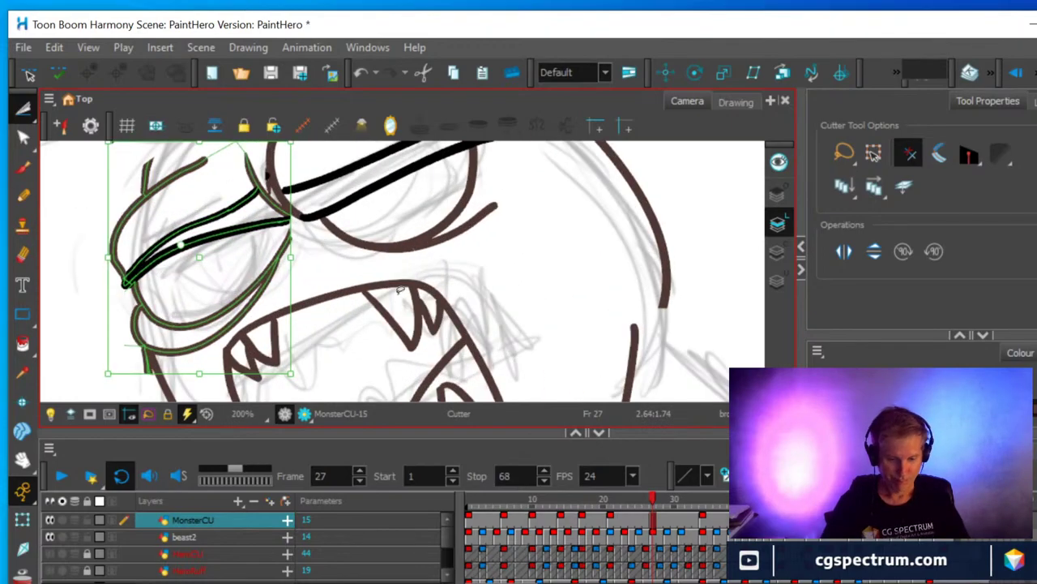
drag(430, 246, 593, 308)
scroll(489, 266, up, 1)
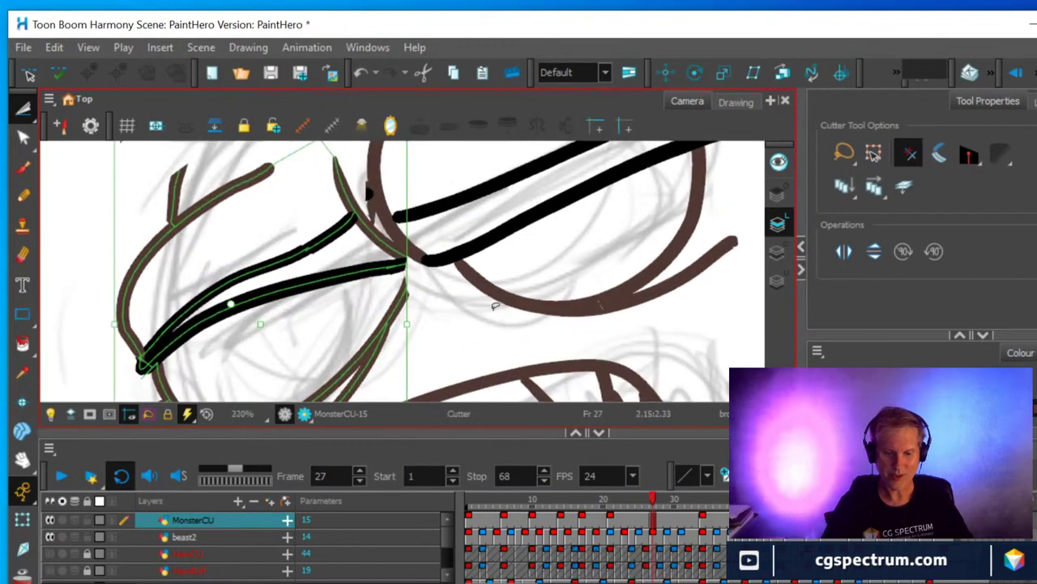
scroll(488, 265, up, 3)
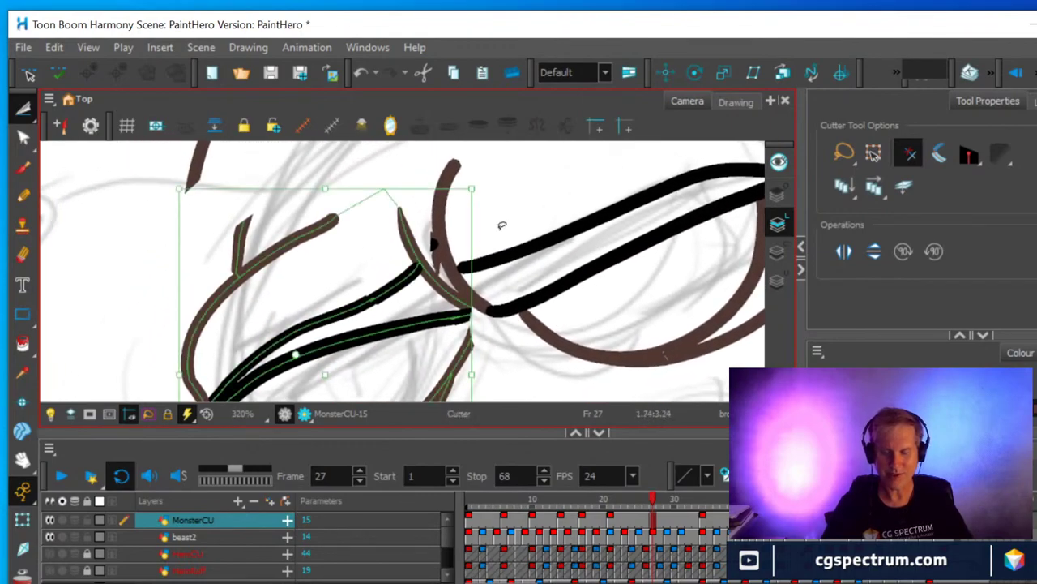
click(438, 255)
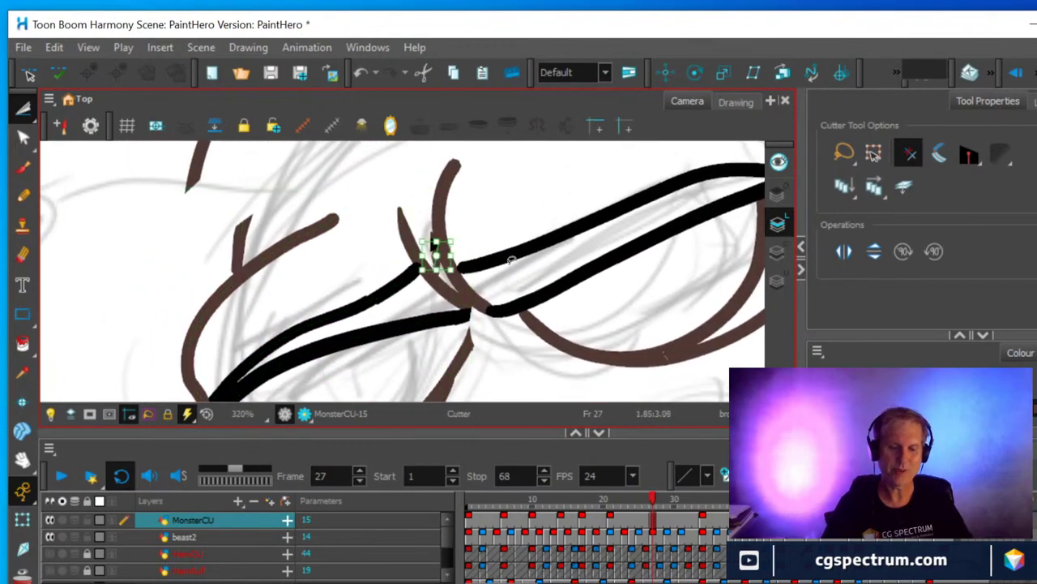
key(Delete)
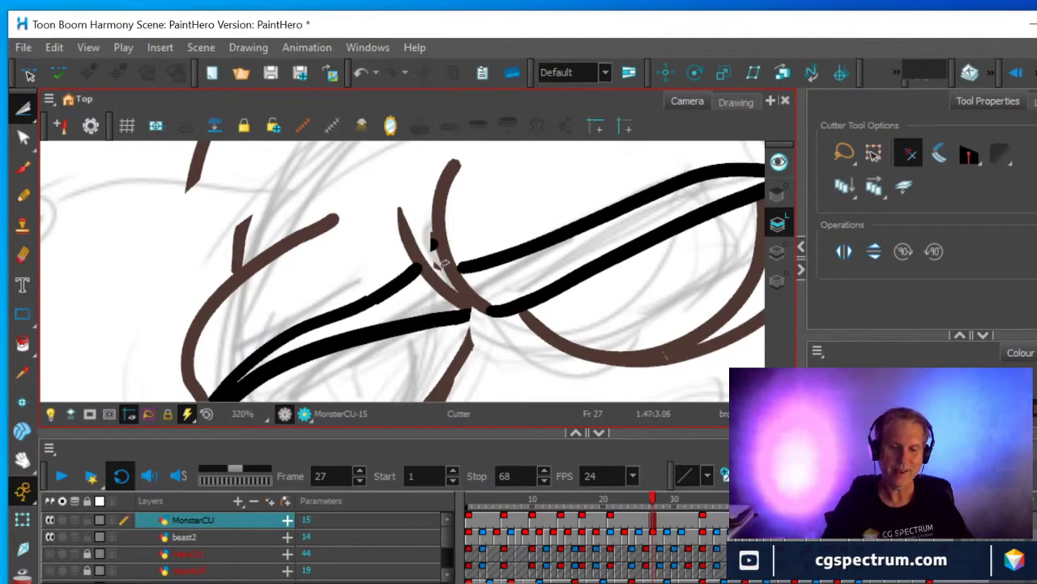
click(437, 262)
key(Delete)
click(437, 246)
key(Delete)
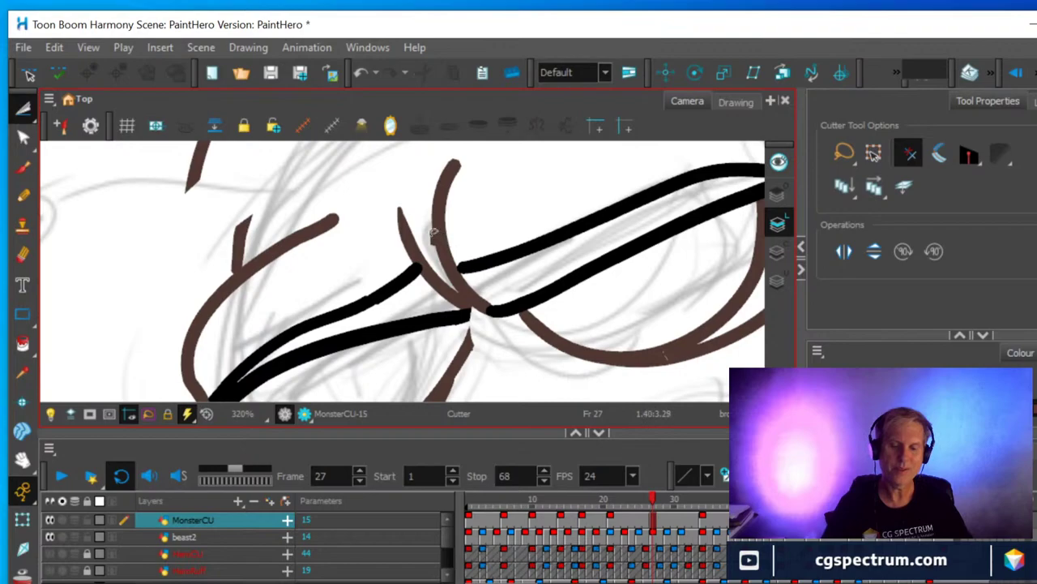
click(435, 233)
key(Delete)
scroll(486, 267, down, 2)
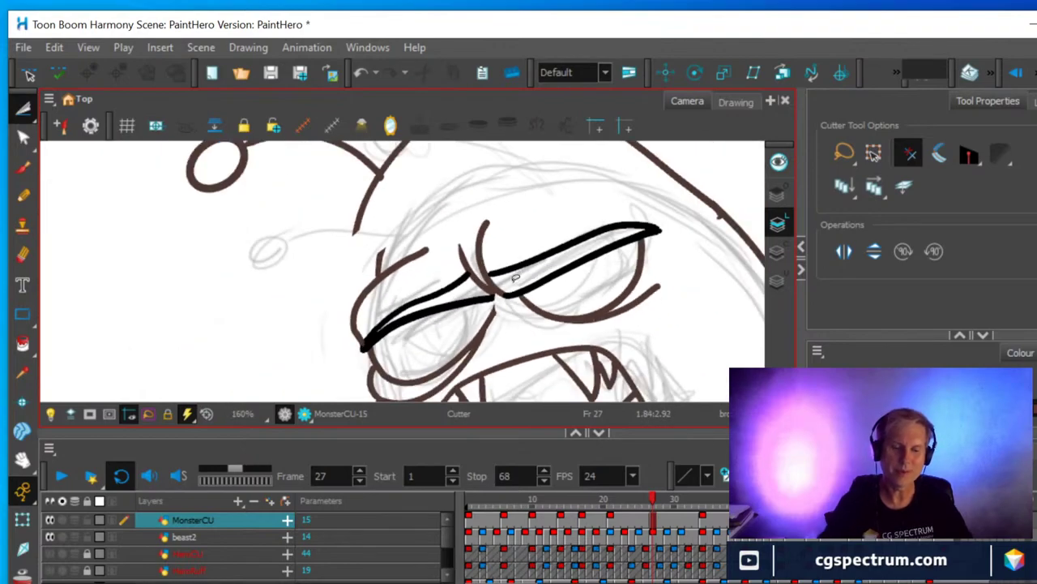
Cut off and delete the stray stroke fragment at the eye junction.
click(22, 137)
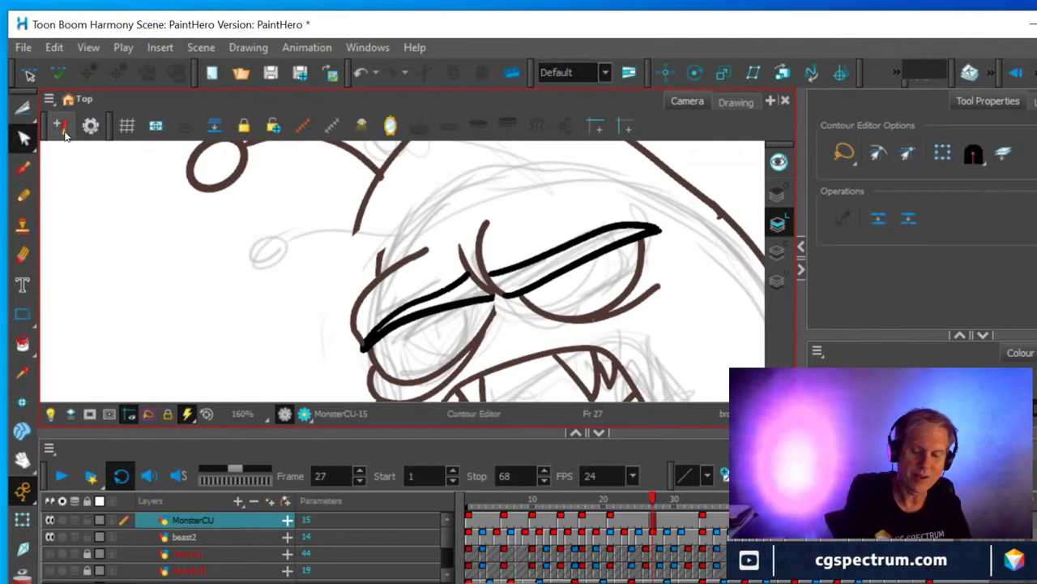
click(488, 320)
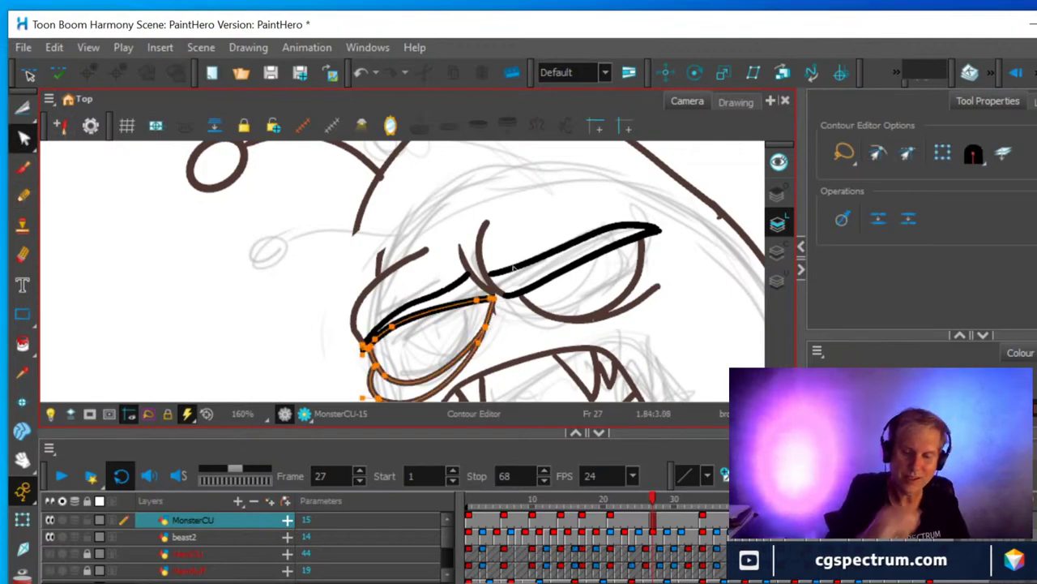
click(499, 315)
click(494, 311)
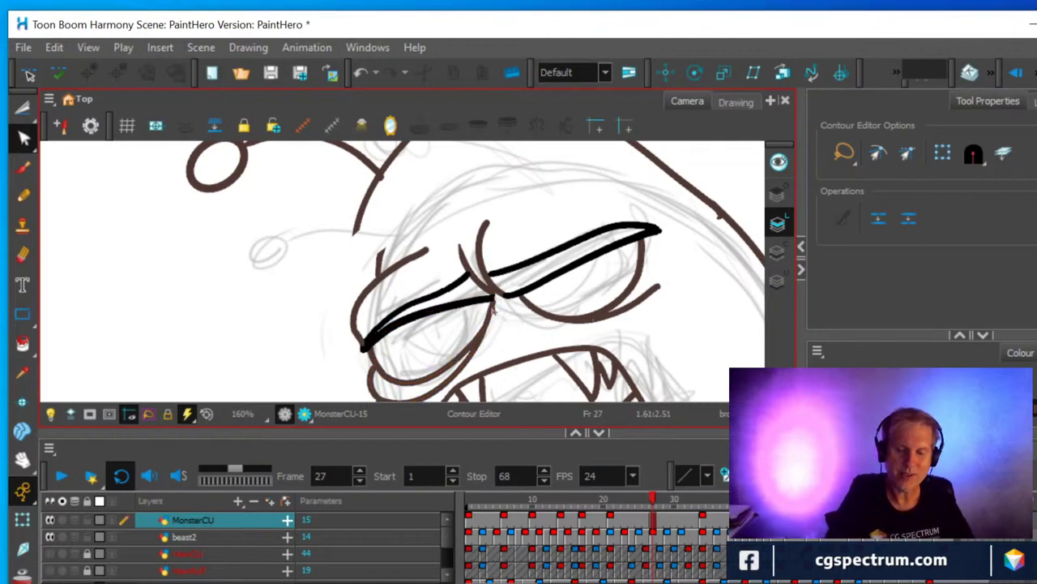
key(alt+t)
mouse_move(492, 293)
mouse_down()
mouse_move(507, 302)
mouse_move(514, 288)
mouse_up()
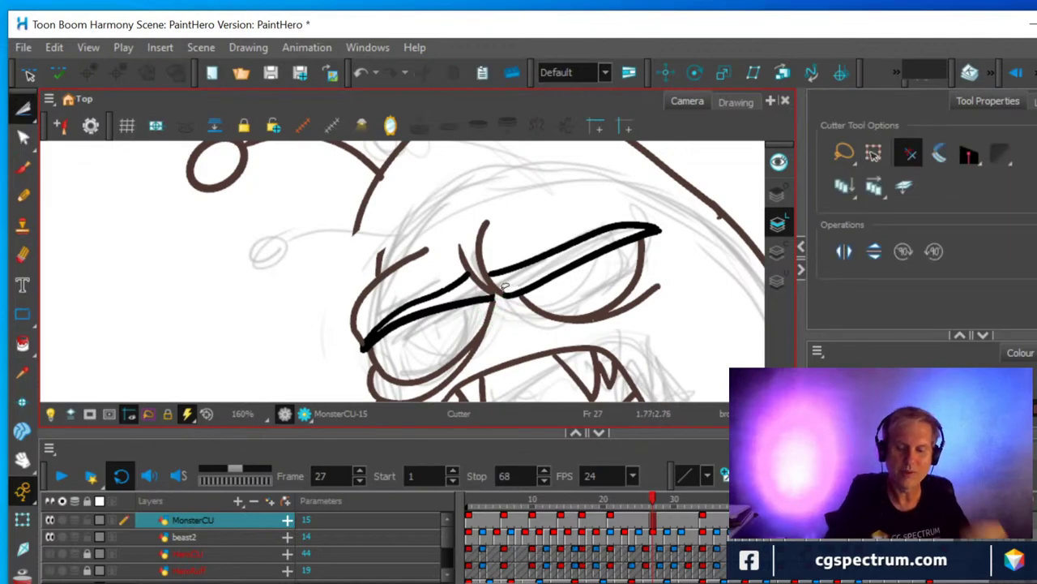
drag(367, 258, 397, 277)
key(Delete)
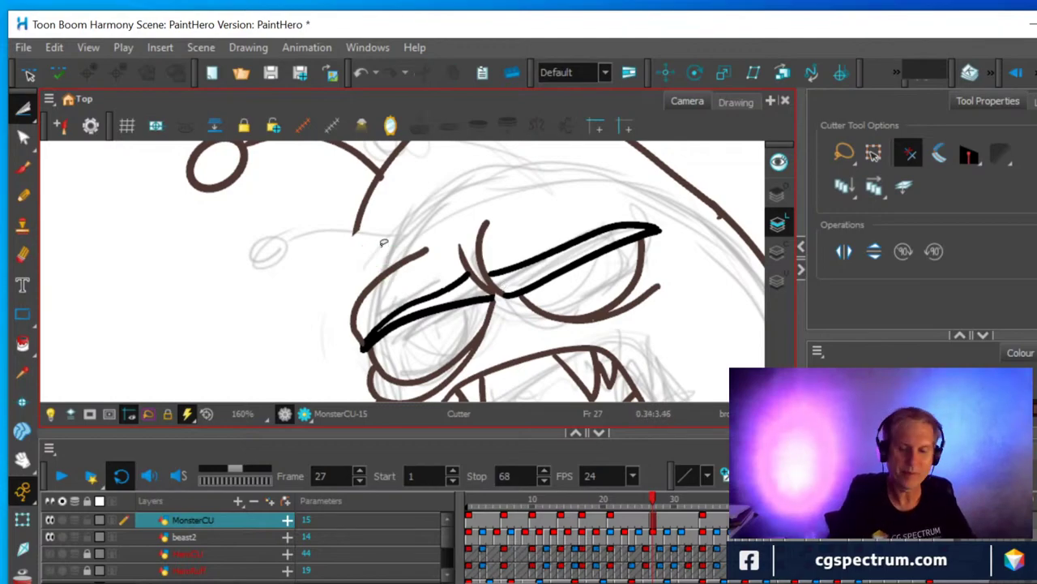
Cut away a short piece of the upper-right head outline, leaving a gap.
scroll(414, 235, down, 5)
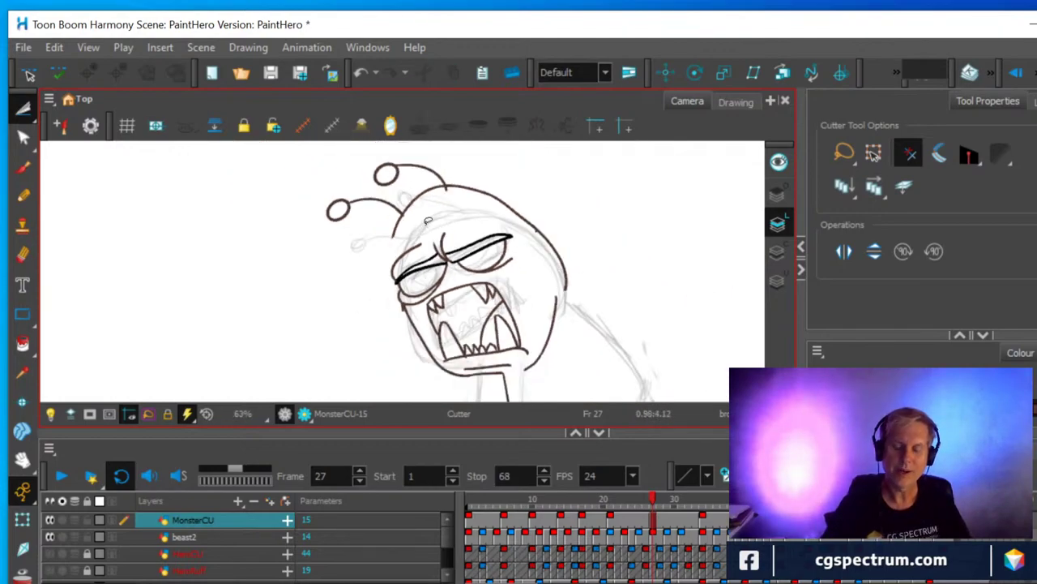
scroll(428, 219, up, 1)
mouse_move(571, 247)
mouse_down()
mouse_move(580, 201)
mouse_move(540, 222)
mouse_move(572, 256)
mouse_up()
key(Delete)
scroll(580, 238, down, 2)
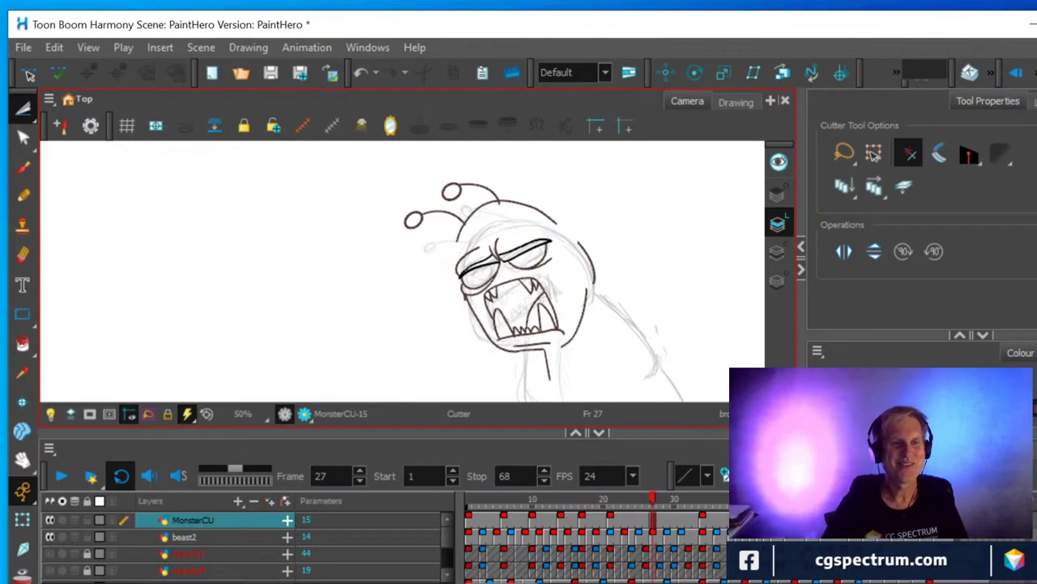
Move and rotate the head top and antennae into place, deleting a leftover piece.
mouse_move(521, 220)
mouse_down()
mouse_move(408, 259)
mouse_move(382, 219)
mouse_move(409, 175)
mouse_move(476, 156)
mouse_move(540, 171)
mouse_move(570, 230)
mouse_up()
mouse_move(512, 203)
mouse_down()
mouse_move(526, 235)
mouse_move(567, 237)
mouse_move(568, 206)
mouse_move(634, 292)
mouse_move(601, 312)
mouse_move(562, 230)
mouse_up()
scroll(578, 258, up, 2)
click(570, 245)
key(Delete)
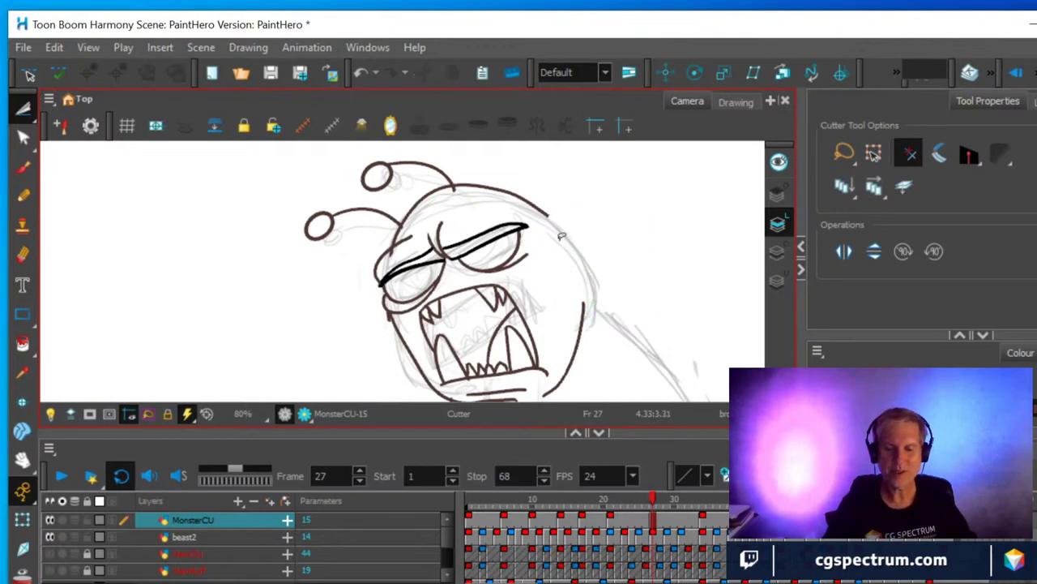
Remove a small stroke piece near the eye and lasso the left and right antenna balls.
scroll(448, 248, up, 3)
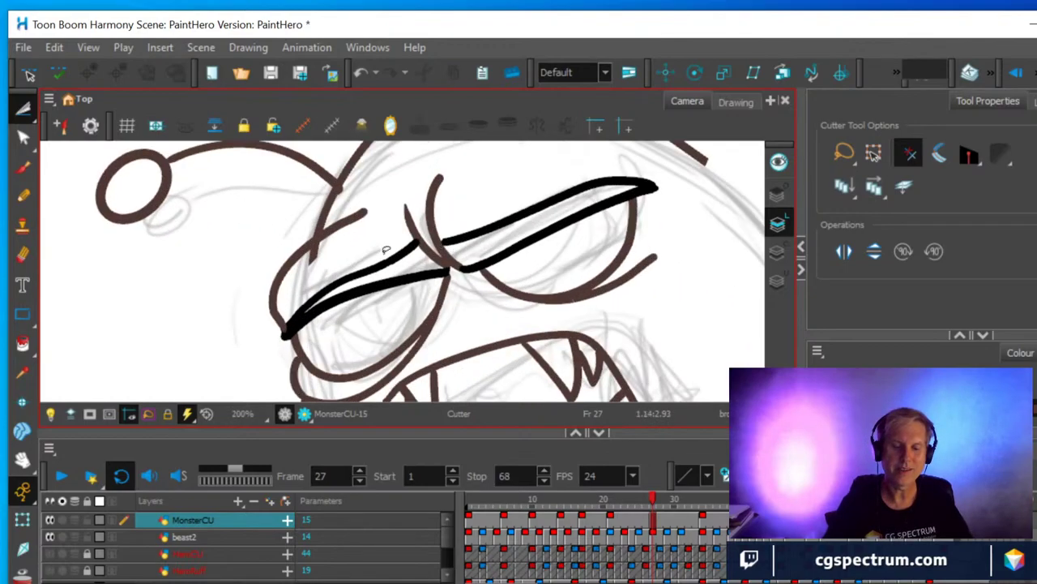
click(313, 245)
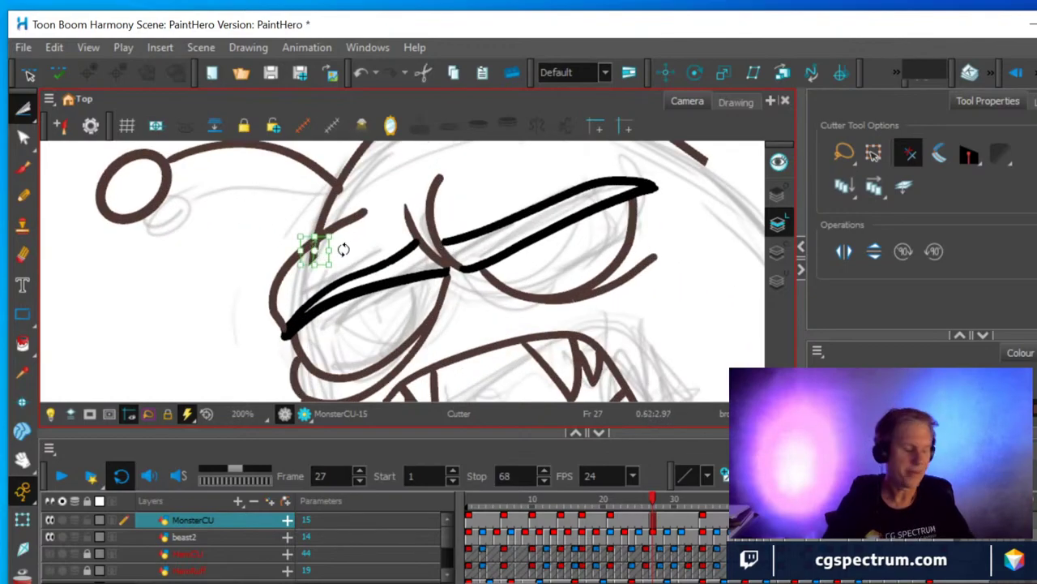
key(alt+b)
key(alt+t)
scroll(399, 243, down, 5)
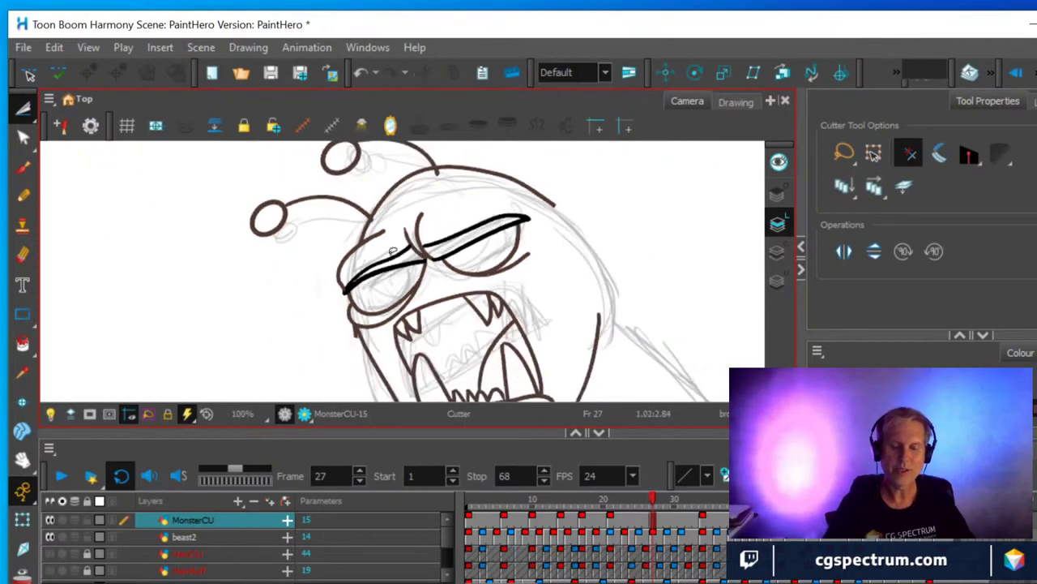
scroll(413, 253, up, 2)
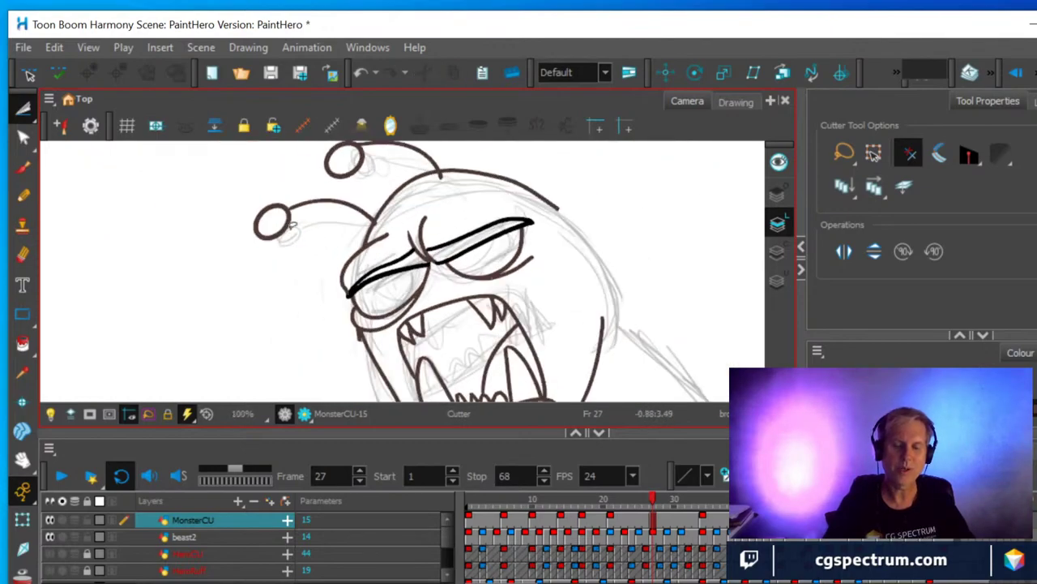
mouse_move(308, 218)
mouse_down()
mouse_move(266, 193)
mouse_move(282, 258)
mouse_move(316, 212)
mouse_move(276, 224)
mouse_move(296, 242)
mouse_up()
scroll(403, 220, up, 3)
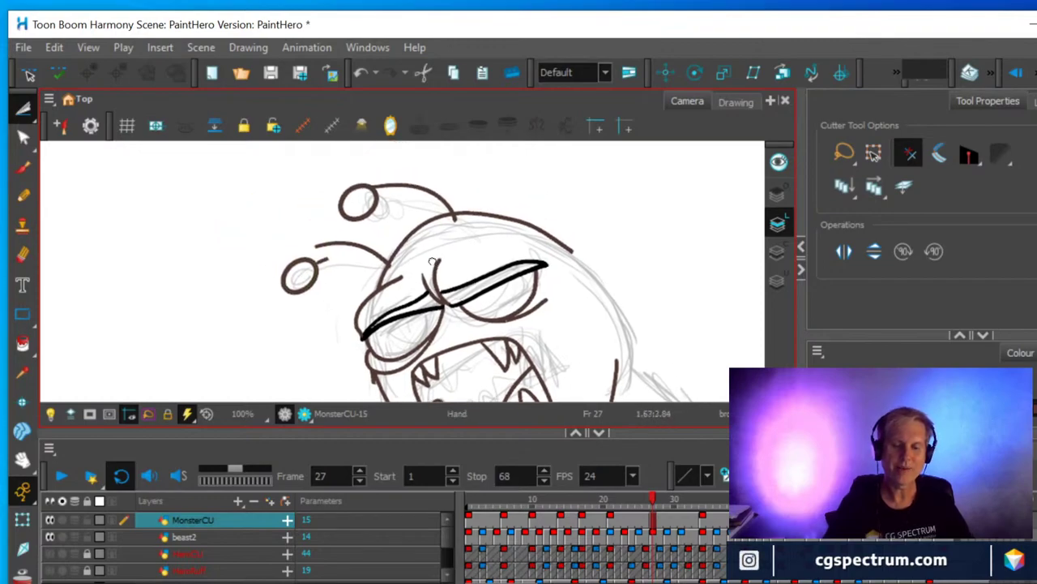
mouse_move(390, 242)
mouse_down()
mouse_move(391, 214)
mouse_move(314, 211)
mouse_move(381, 254)
mouse_move(417, 215)
mouse_move(414, 188)
mouse_up()
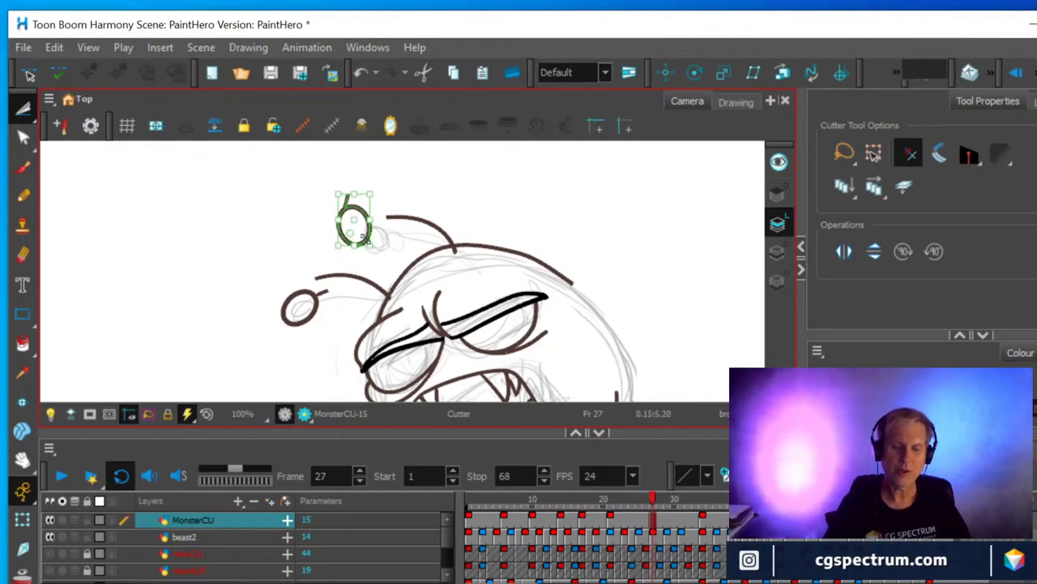
Move the antenna ball onto the antenna tip and remove the antenna stub and tip pieces.
drag(362, 231, 387, 243)
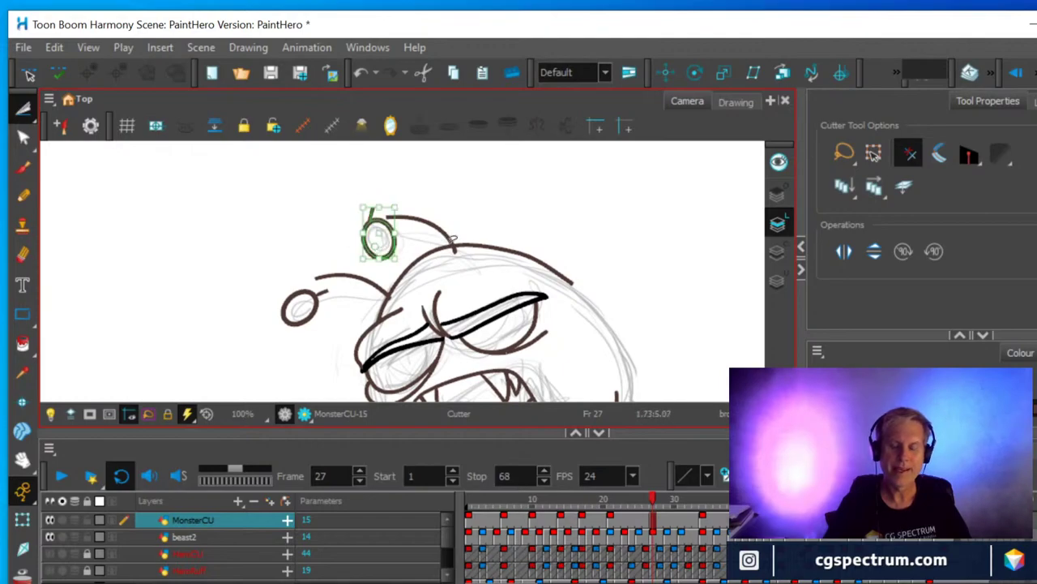
click(446, 183)
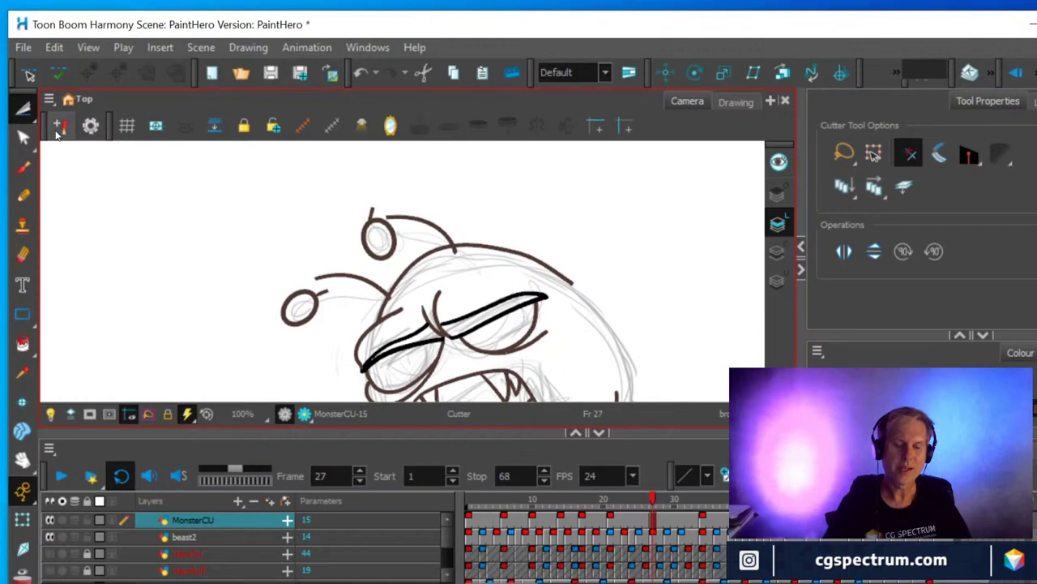
drag(328, 289, 331, 294)
key(Delete)
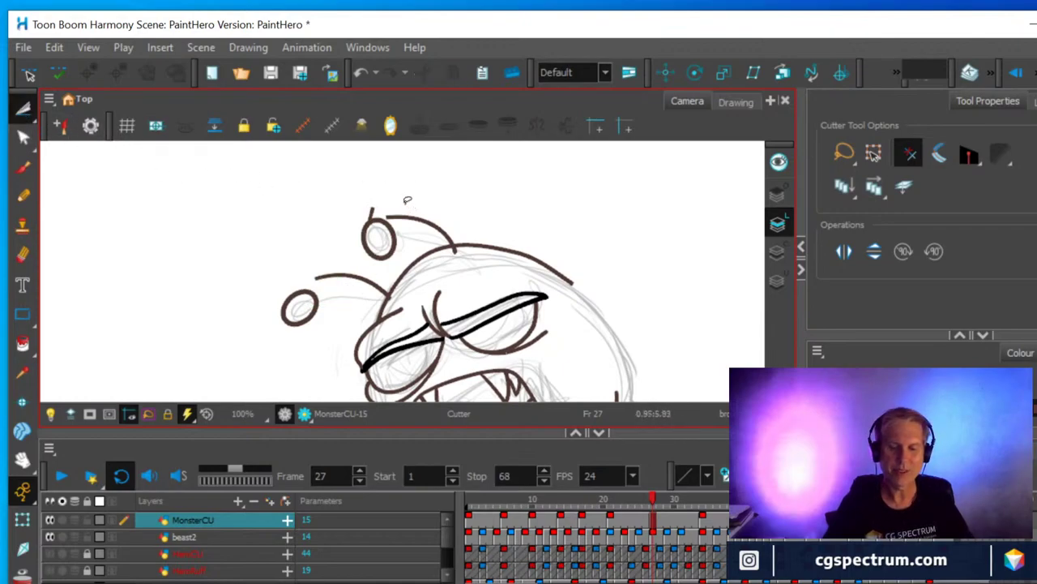
drag(360, 196, 514, 324)
key(Delete)
scroll(396, 241, up, 5)
drag(356, 234, 376, 254)
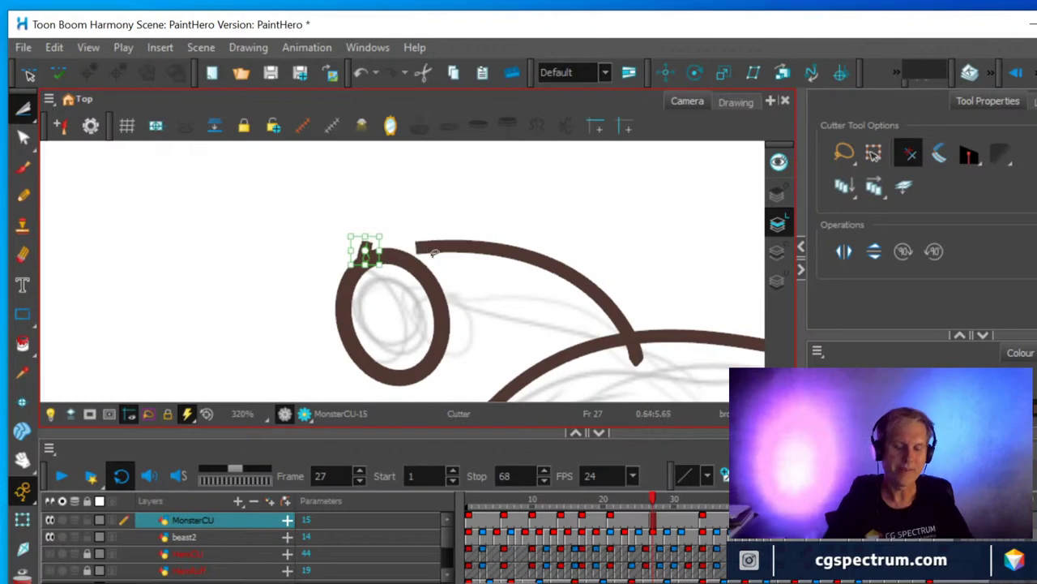
key(Escape)
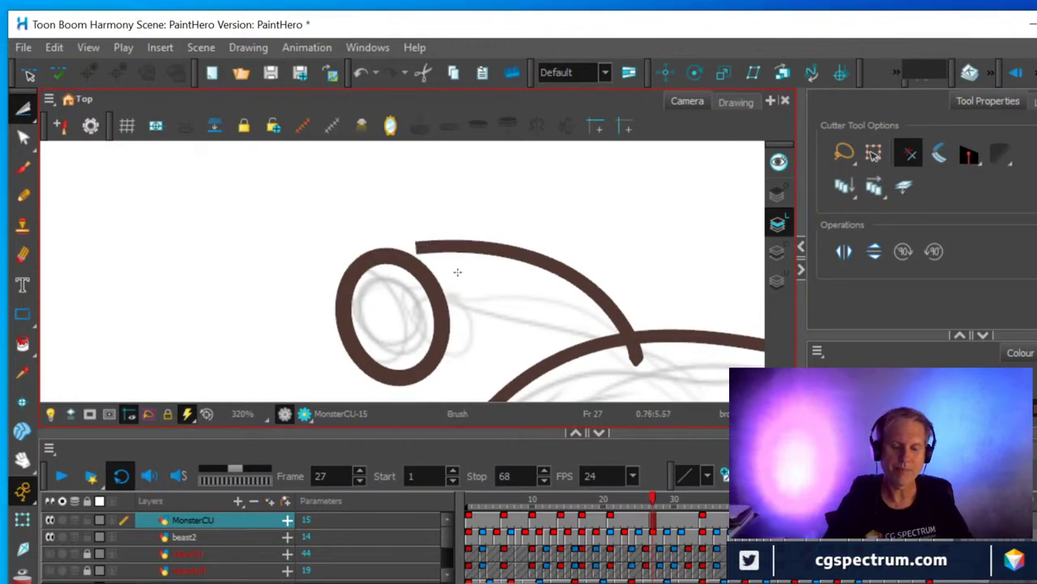
Delete the curved antenna stalk and its leftover curve segments, leaving both balls floating.
scroll(466, 298, down, 2)
drag(474, 297, 532, 210)
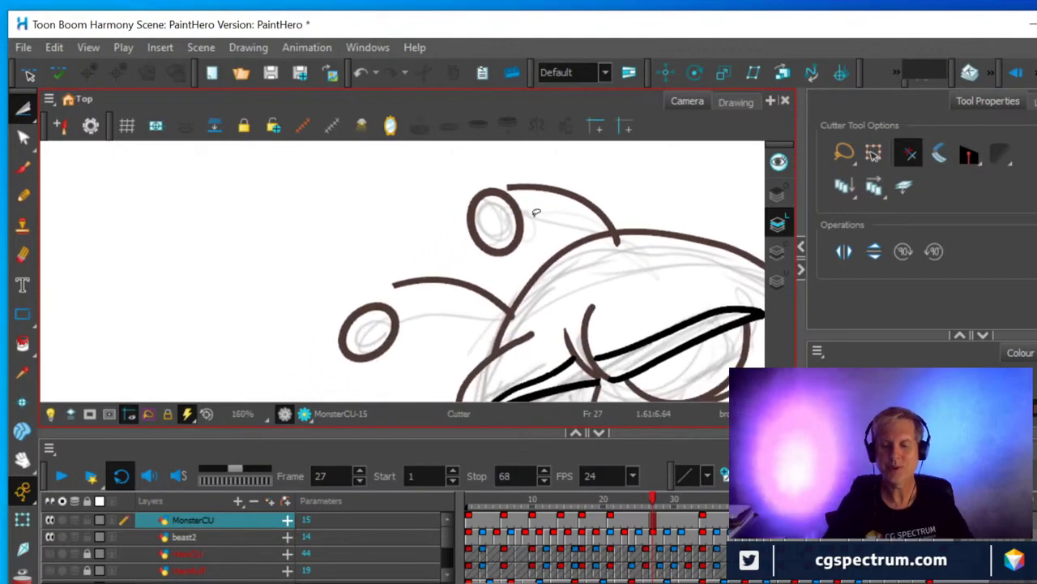
scroll(474, 288, down, 2)
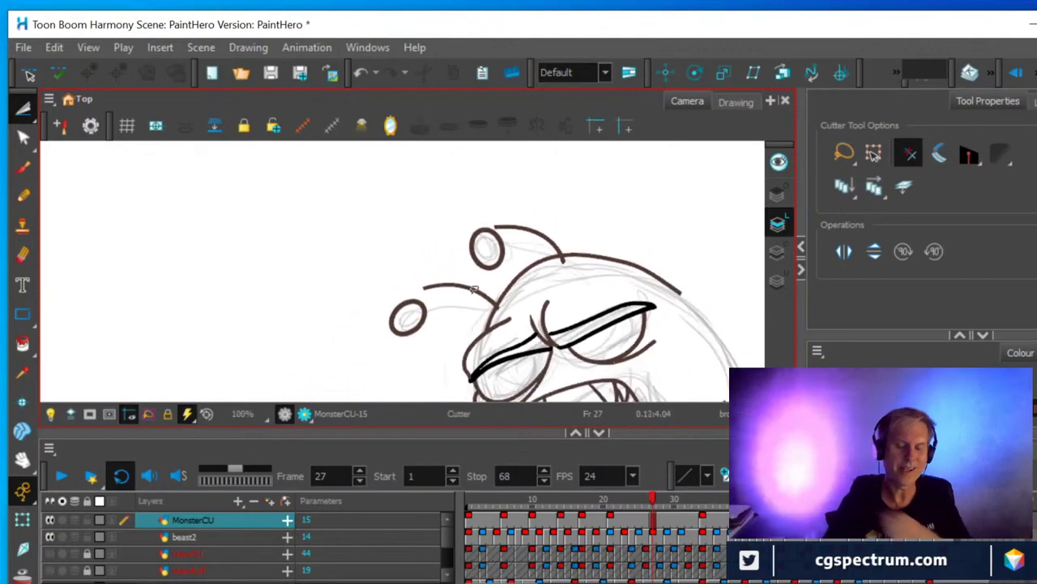
scroll(472, 289, up, 2)
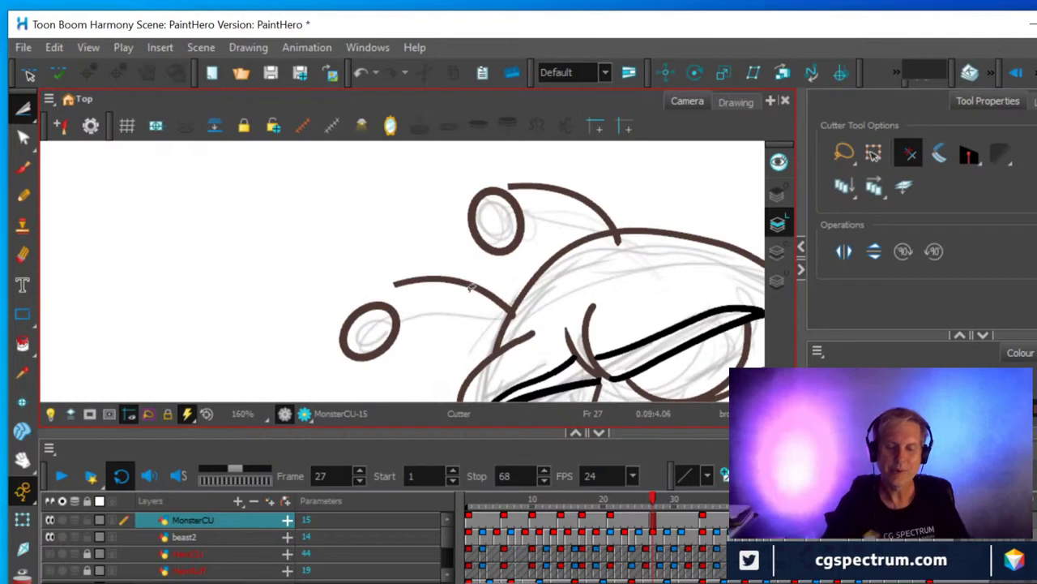
drag(474, 280, 472, 309)
key(Delete)
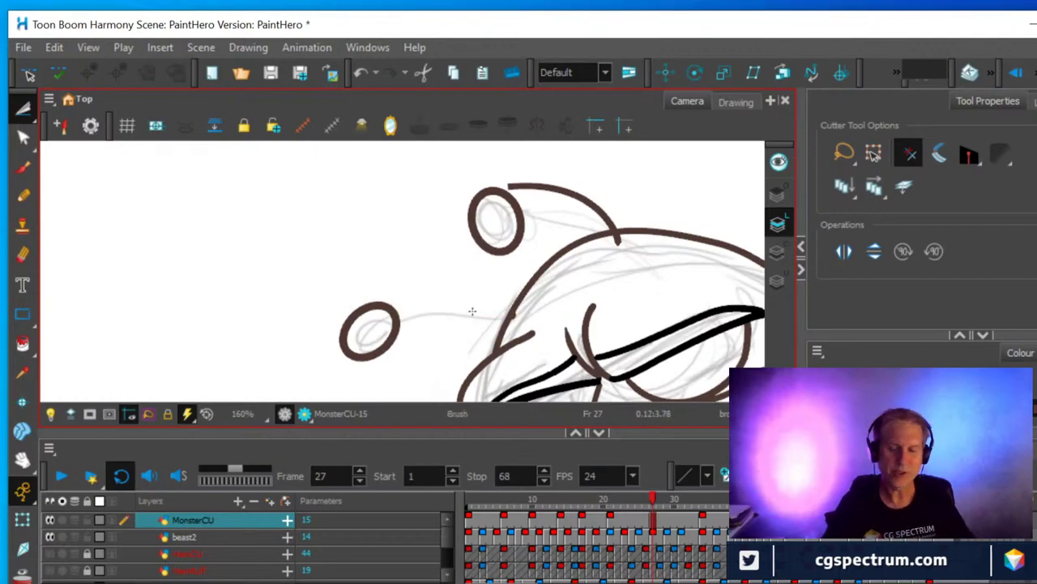
drag(515, 310, 506, 324)
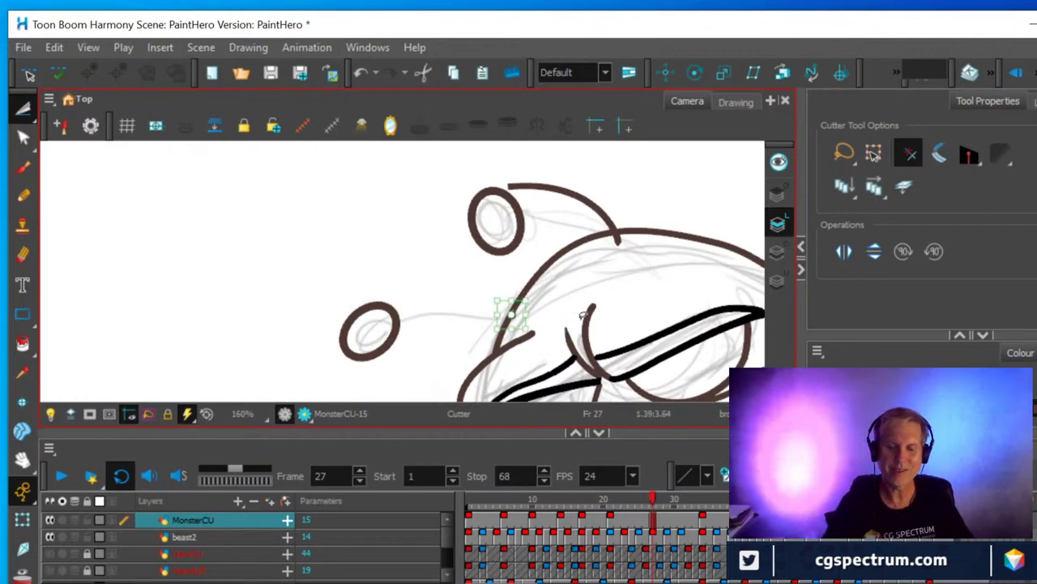
key(Delete)
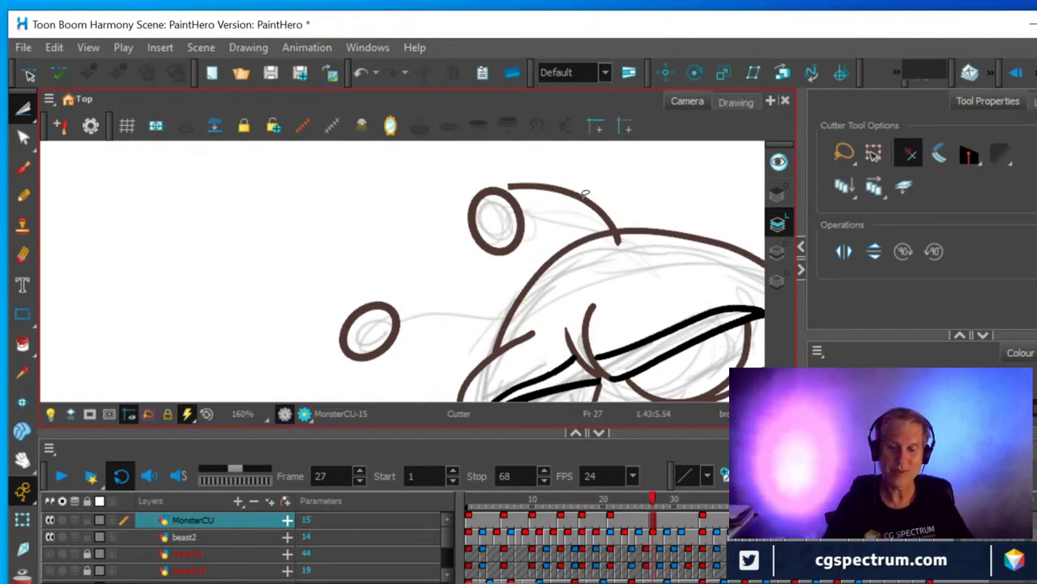
drag(585, 195, 621, 235)
key(Delete)
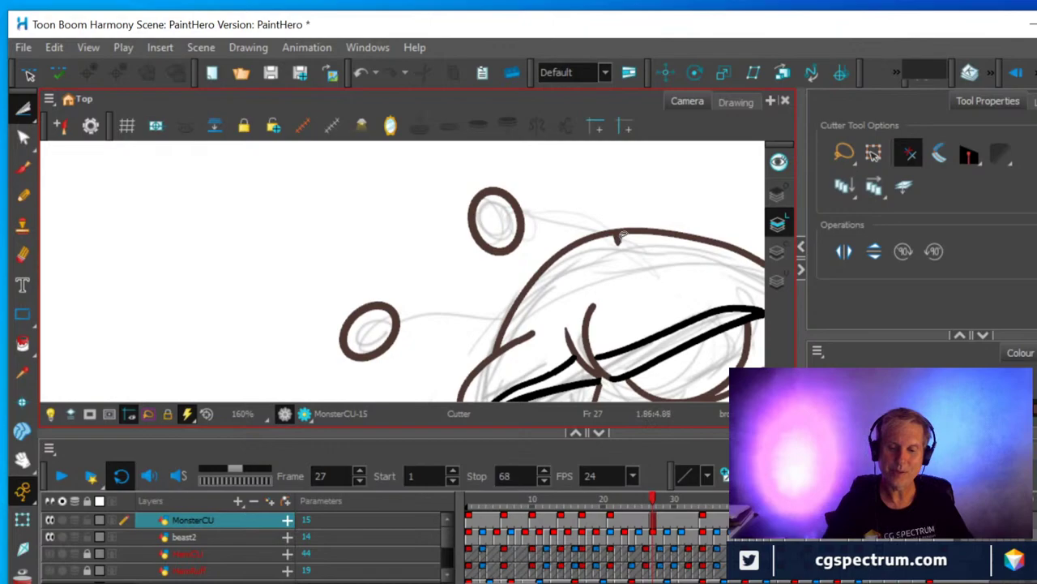
drag(621, 234, 647, 248)
key(Delete)
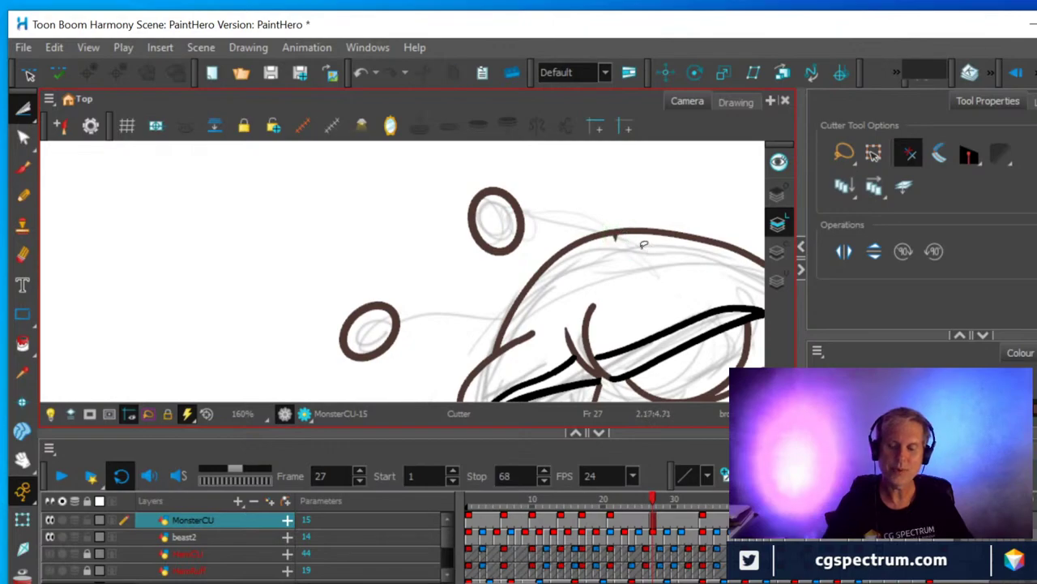
scroll(616, 235, up, 3)
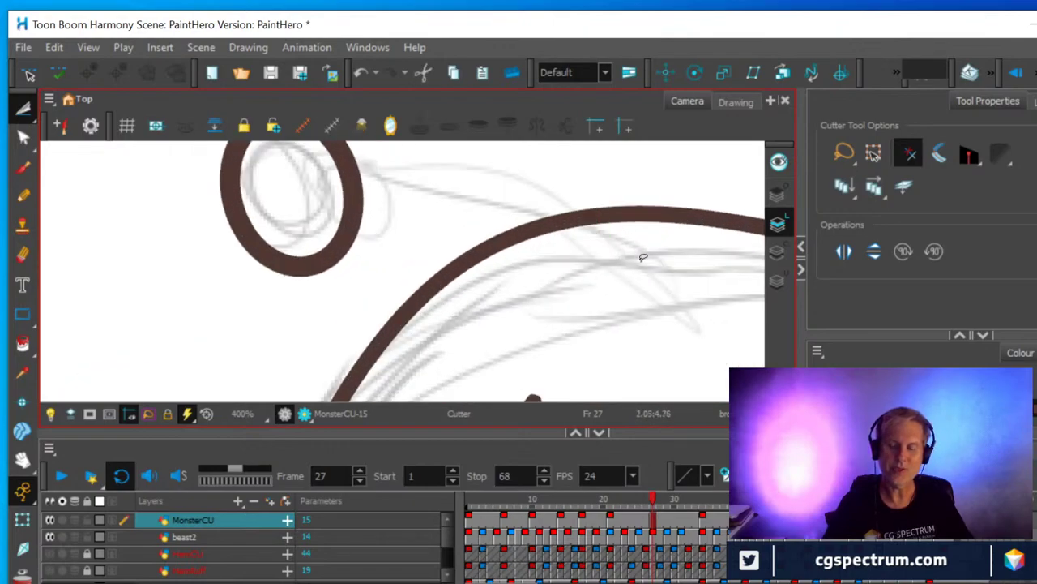
scroll(637, 276, down, 4)
drag(633, 277, 464, 178)
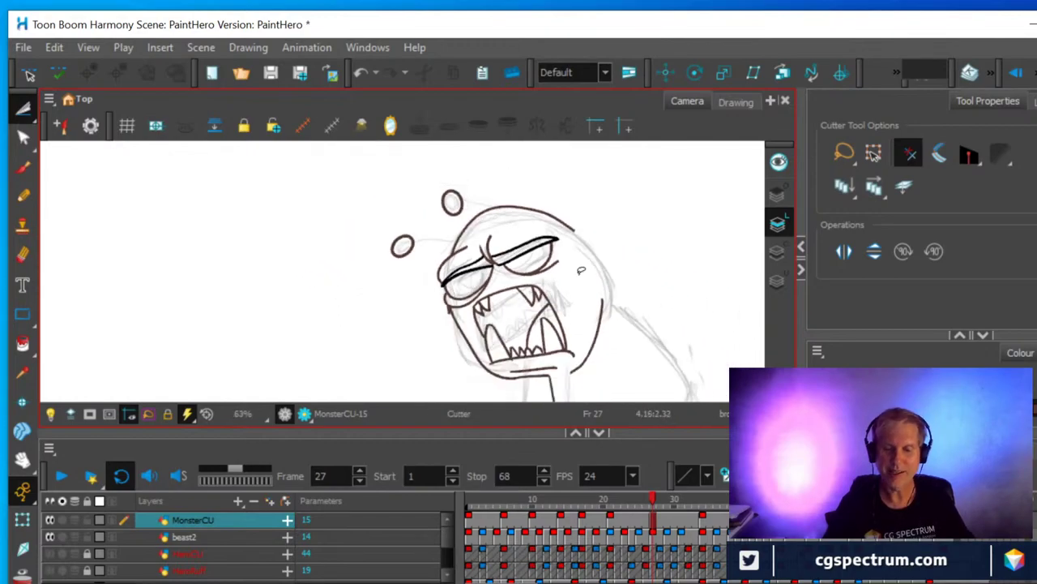
Zoom out and delete the stray right-side stroke plus small pieces at the chin and below the jaw.
scroll(570, 260, down, 2)
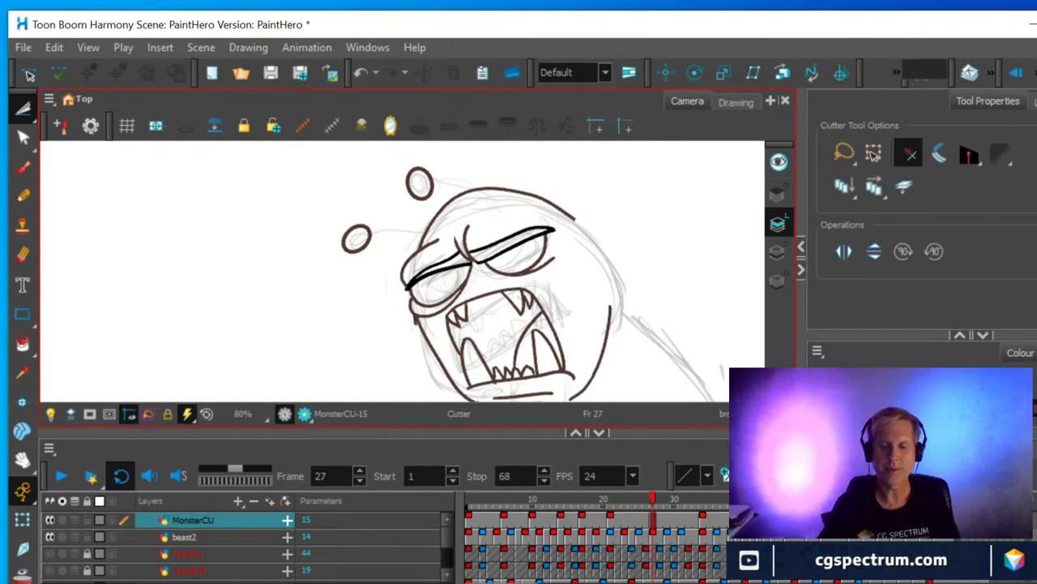
scroll(509, 309, down, 1)
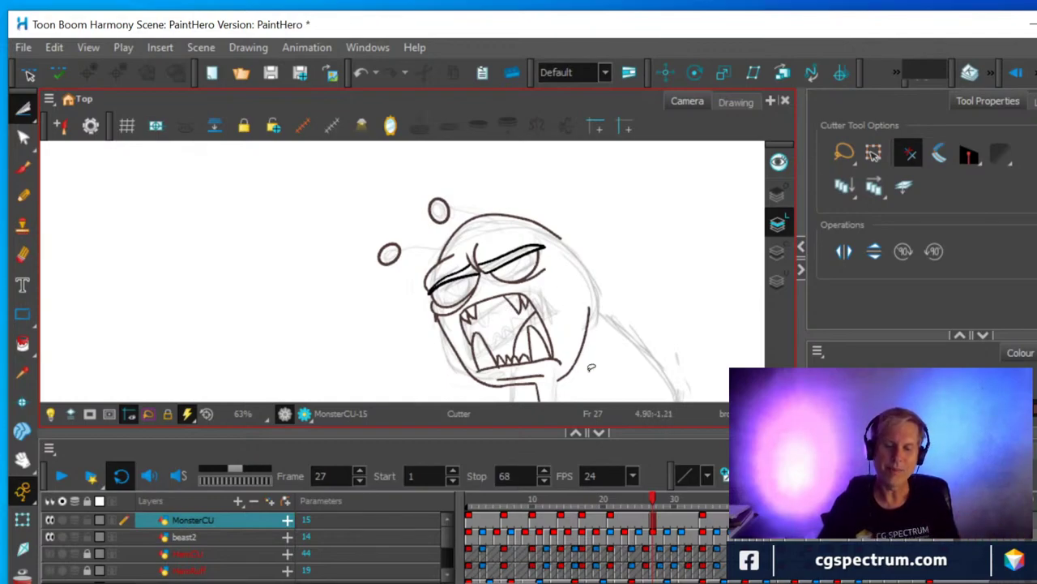
click(591, 322)
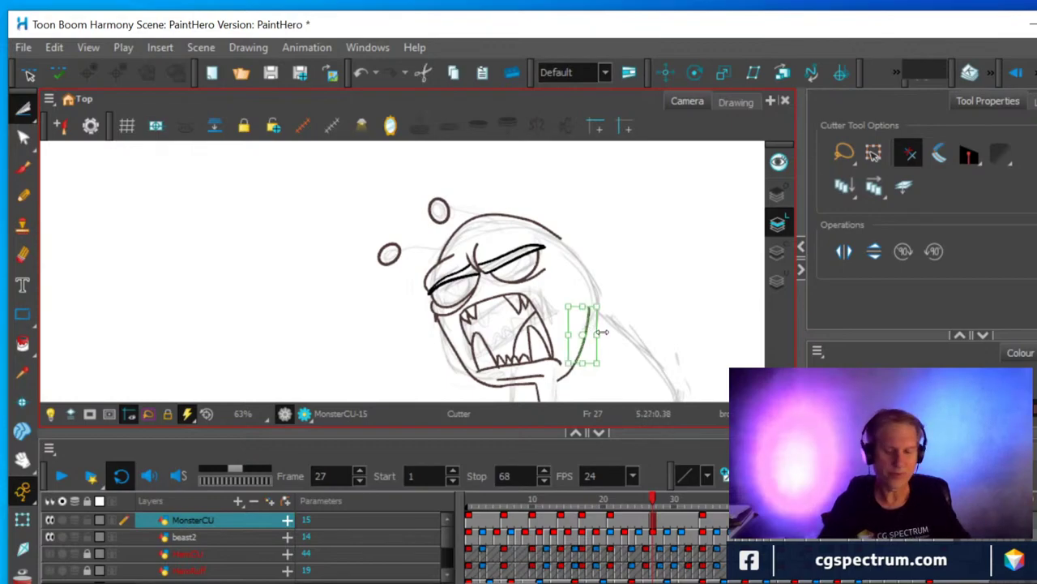
key(Delete)
click(570, 367)
key(Delete)
click(585, 356)
key(Delete)
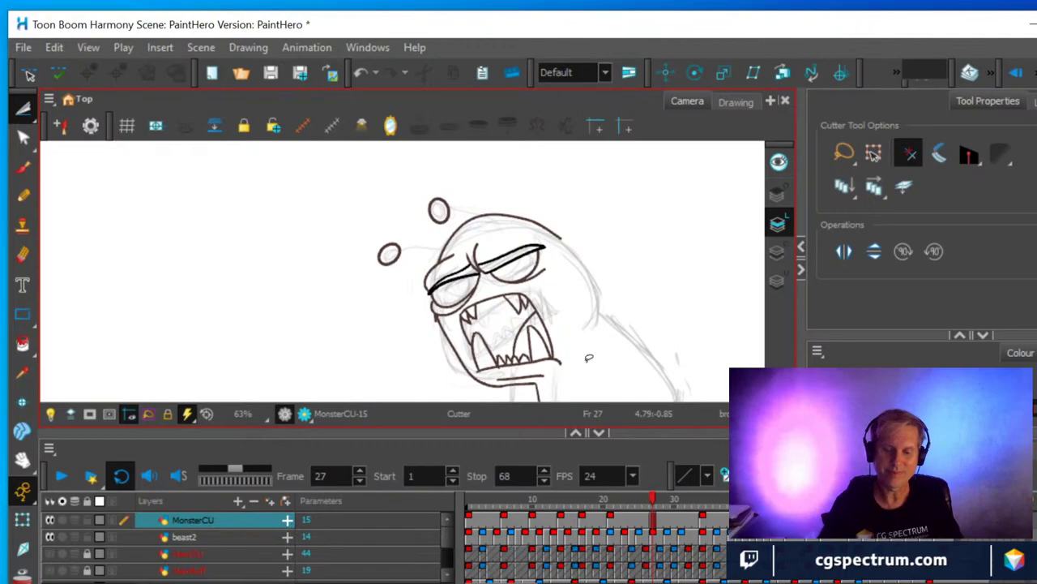
Cut out the lower jaw, tilt it to match the pencil and move it up into the mouth.
mouse_move(529, 387)
mouse_down()
mouse_move(578, 375)
mouse_move(594, 352)
mouse_move(532, 316)
mouse_move(466, 328)
mouse_move(446, 342)
mouse_move(447, 380)
mouse_move(493, 392)
mouse_move(543, 388)
mouse_move(574, 369)
mouse_up()
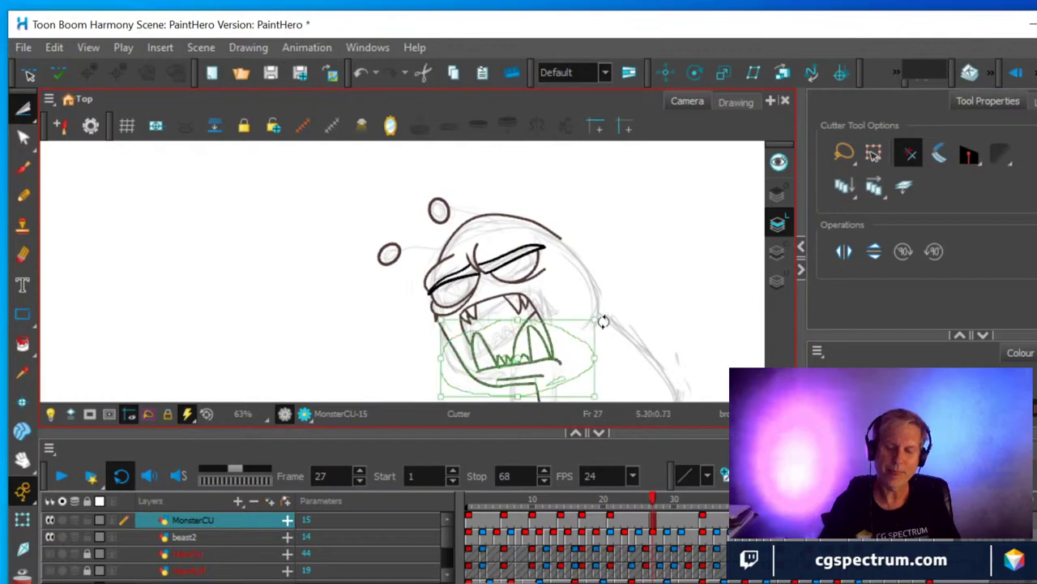
drag(602, 313, 590, 282)
drag(534, 370, 532, 339)
scroll(594, 335, up, 1)
scroll(594, 336, up, 3)
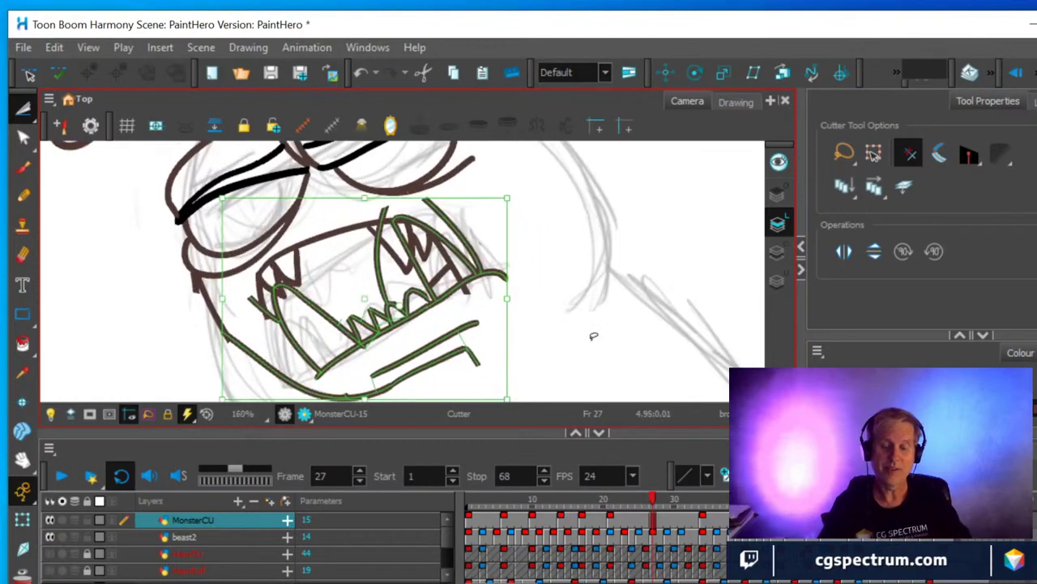
scroll(588, 330, down, 2)
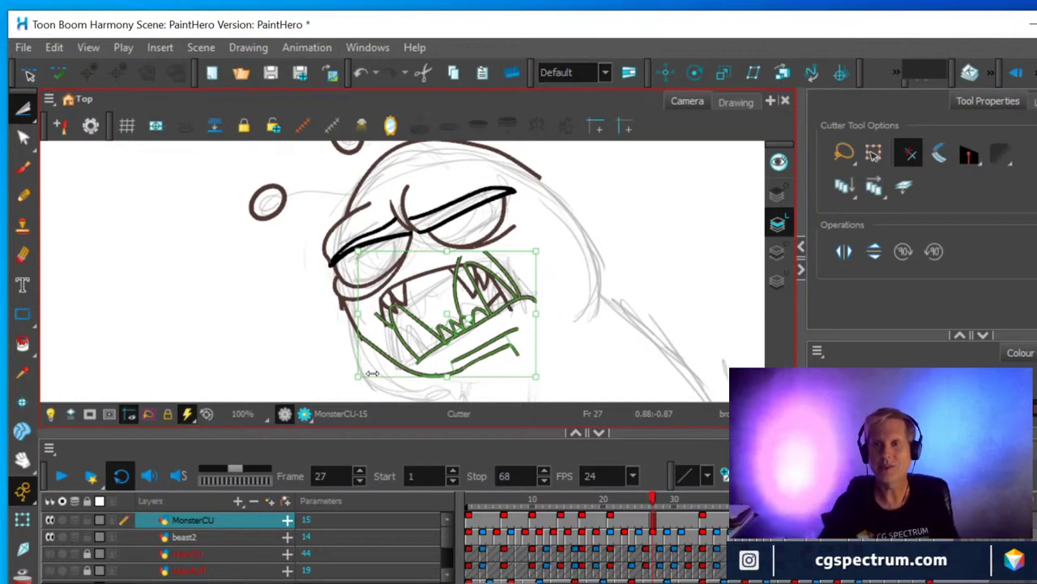
Deselect the mouth linework and check the teeth stroke pieces, zooming in to 250%.
click(567, 327)
click(457, 292)
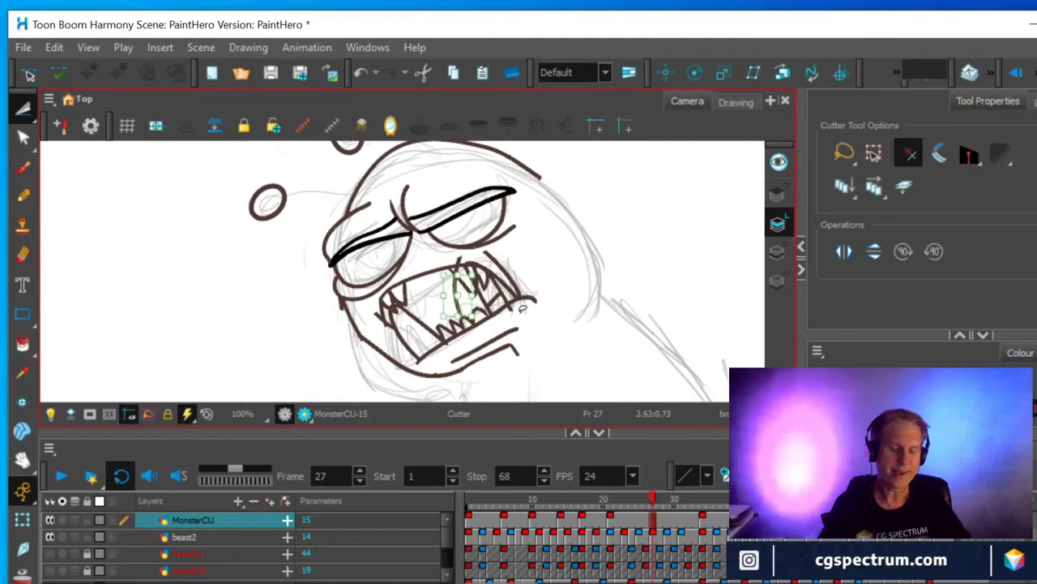
click(523, 308)
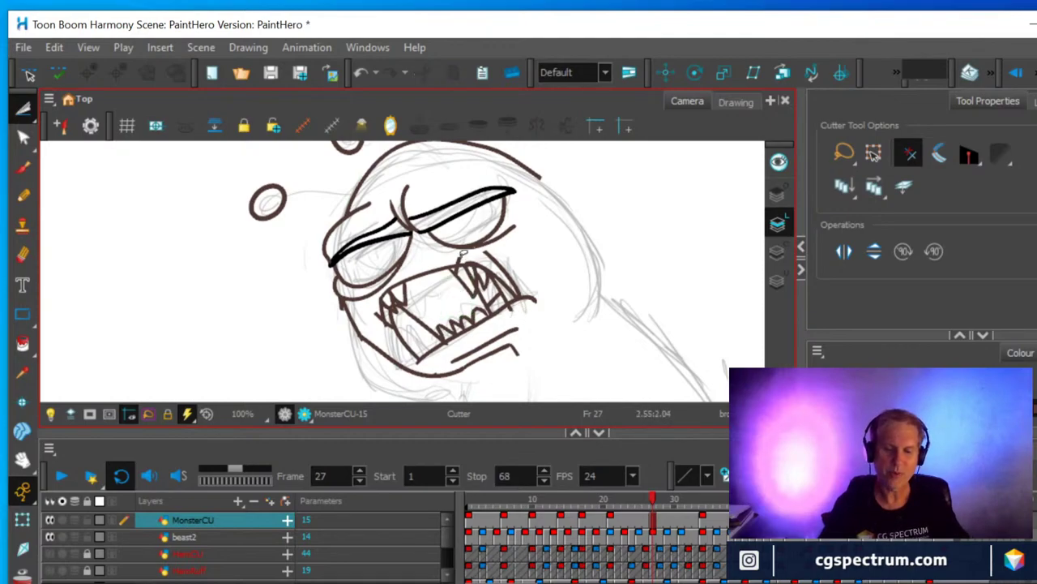
click(460, 256)
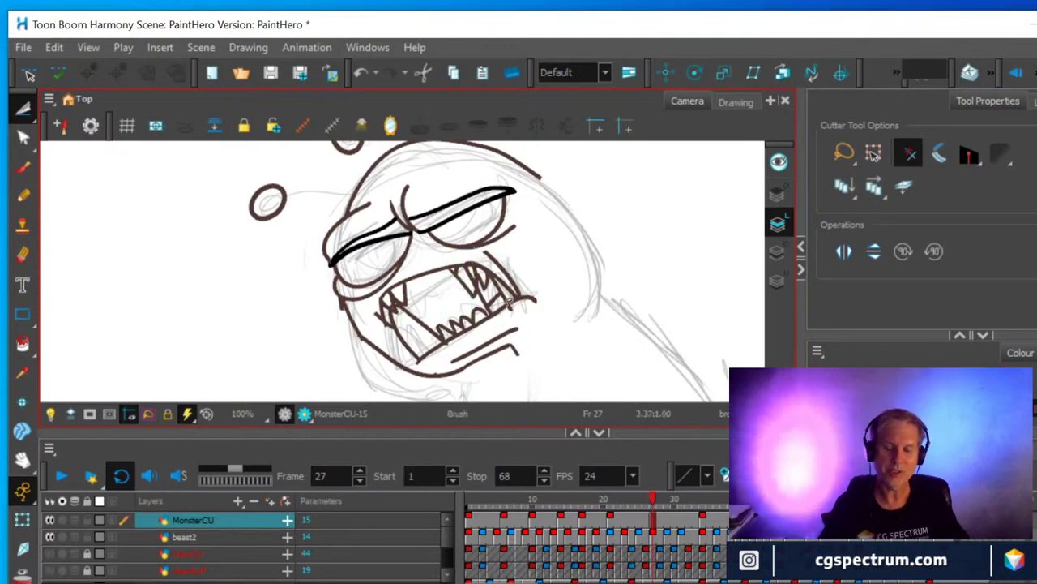
scroll(490, 296, up, 4)
click(405, 215)
click(470, 268)
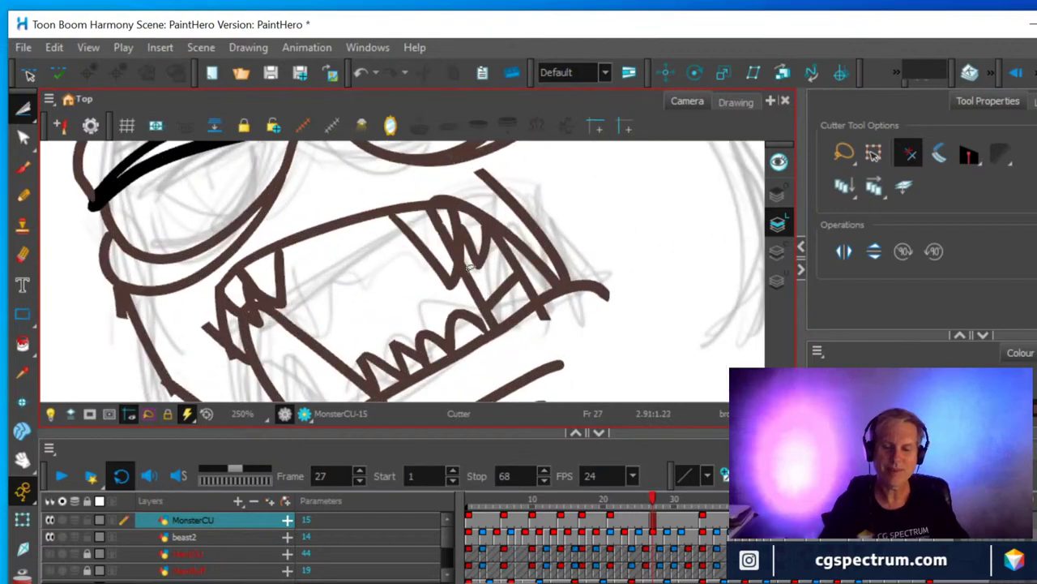
Cut and delete the upper fang's loose piece, small inner stroke and overlapping segment.
click(458, 215)
key(Delete)
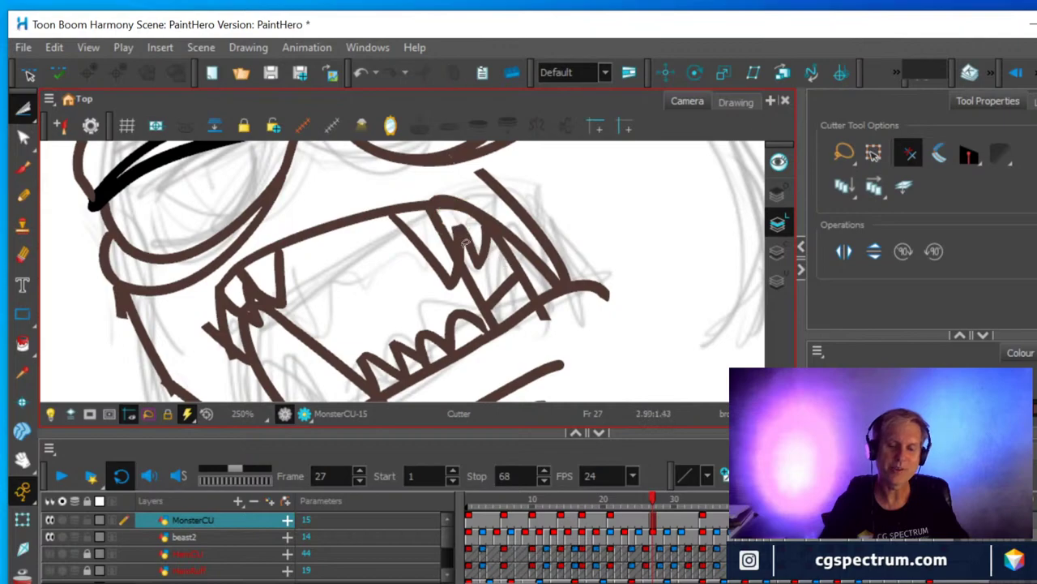
drag(464, 229, 480, 240)
key(Delete)
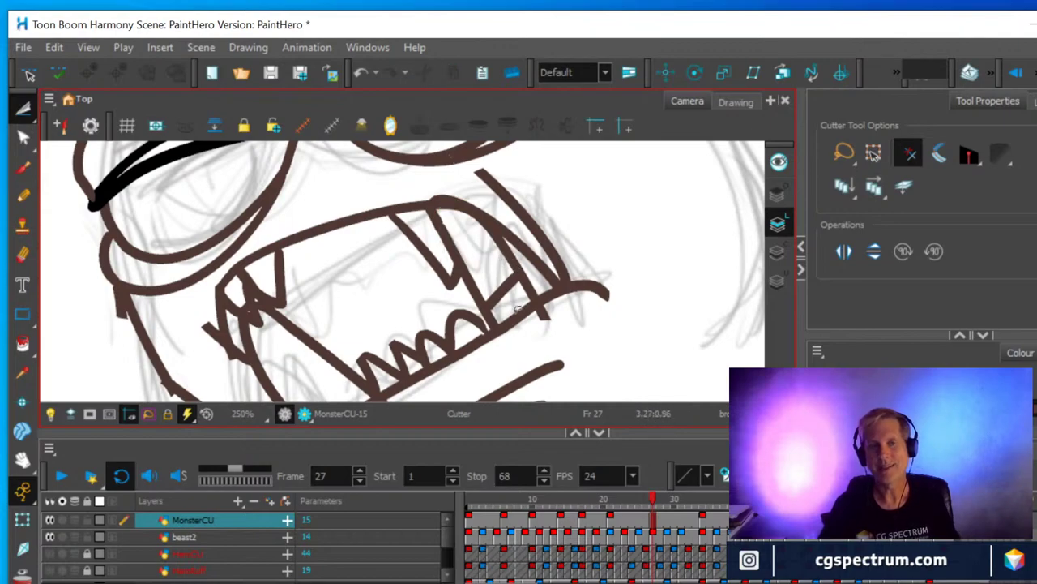
mouse_move(514, 329)
mouse_down()
mouse_move(506, 281)
mouse_move(510, 289)
mouse_up()
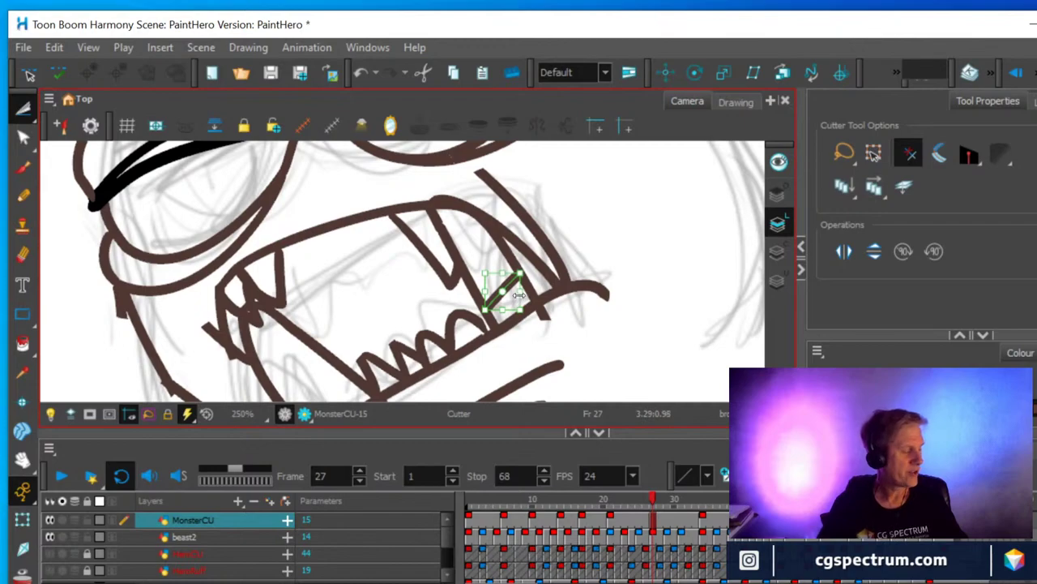
key(Delete)
Trim the remaining fang segments, leftover strokes and the small bump at the fang top.
drag(531, 280, 485, 222)
key(Delete)
mouse_move(541, 294)
mouse_down()
mouse_move(535, 308)
mouse_move(544, 309)
mouse_up()
key(Delete)
key(Delete)
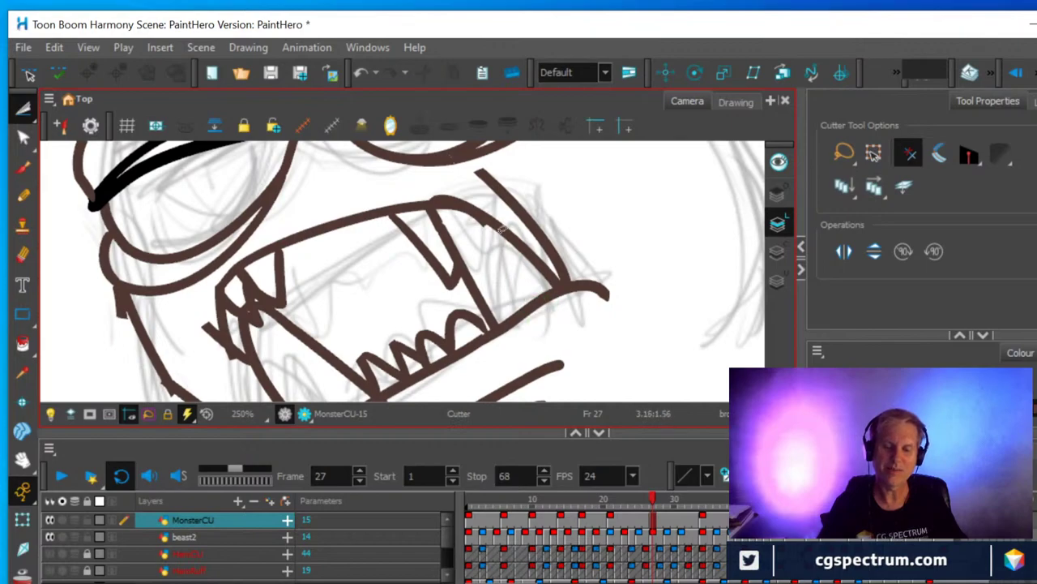
drag(484, 213, 462, 203)
key(Delete)
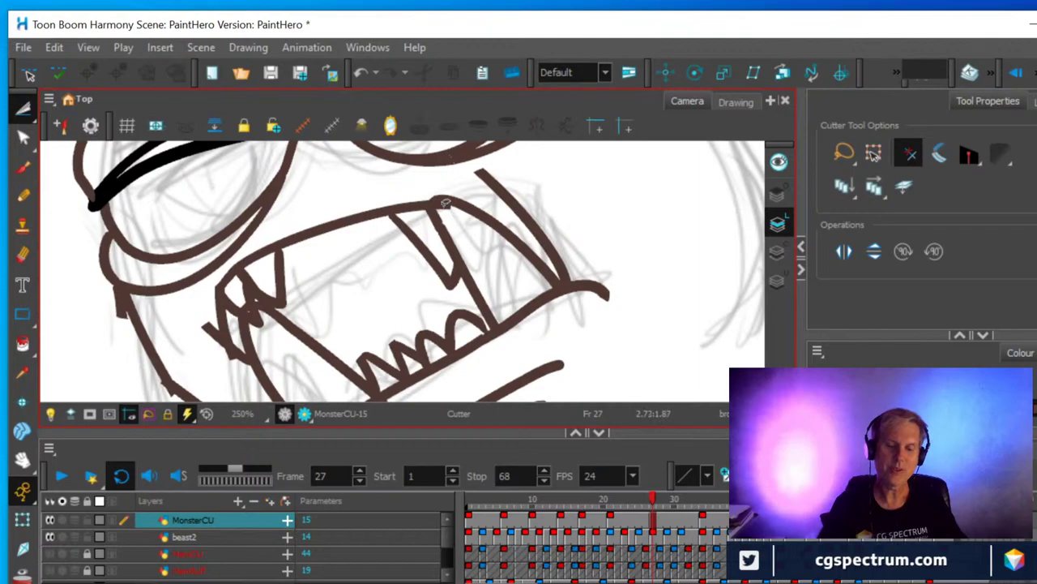
drag(444, 197, 438, 212)
key(Delete)
Remove the three stray fragments from the lower-left fang.
drag(250, 304, 292, 305)
key(Delete)
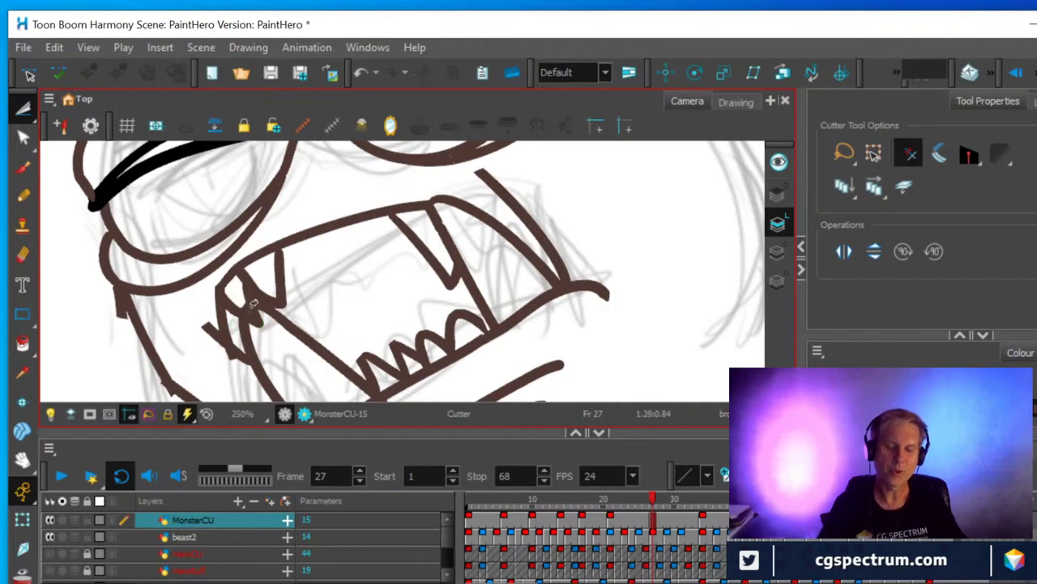
drag(249, 302, 258, 308)
key(Delete)
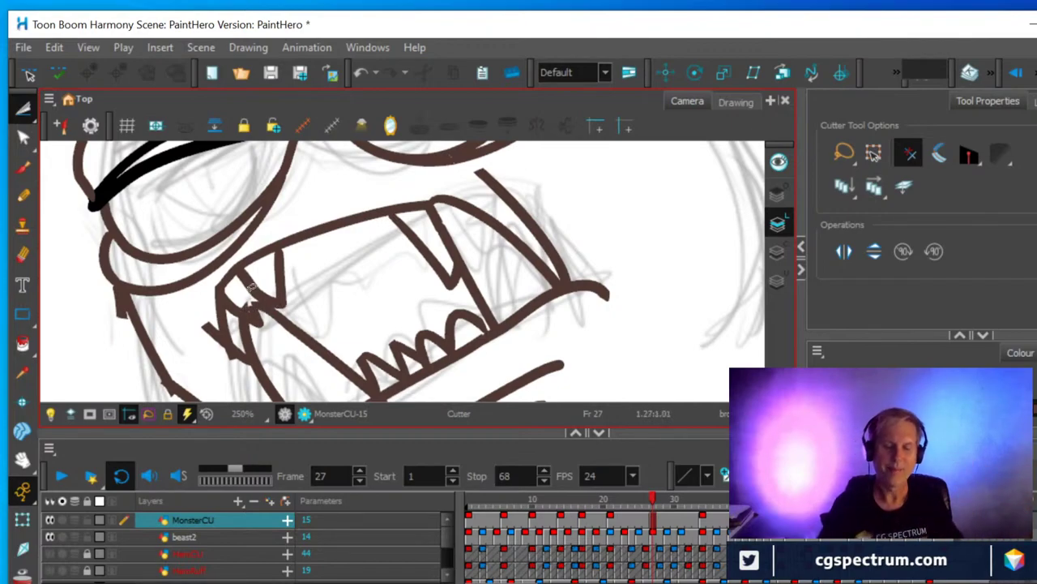
click(258, 310)
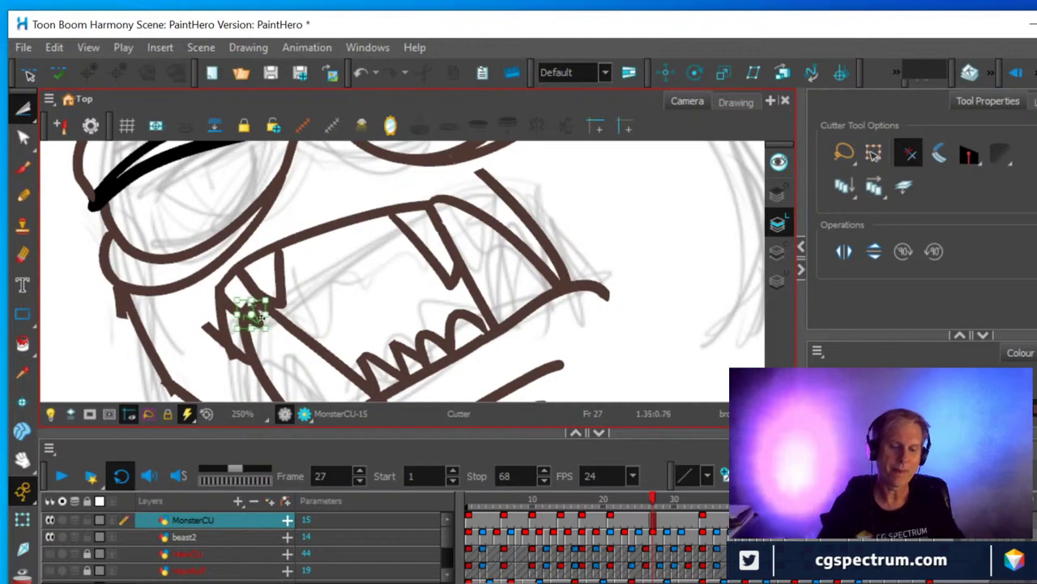
key(Delete)
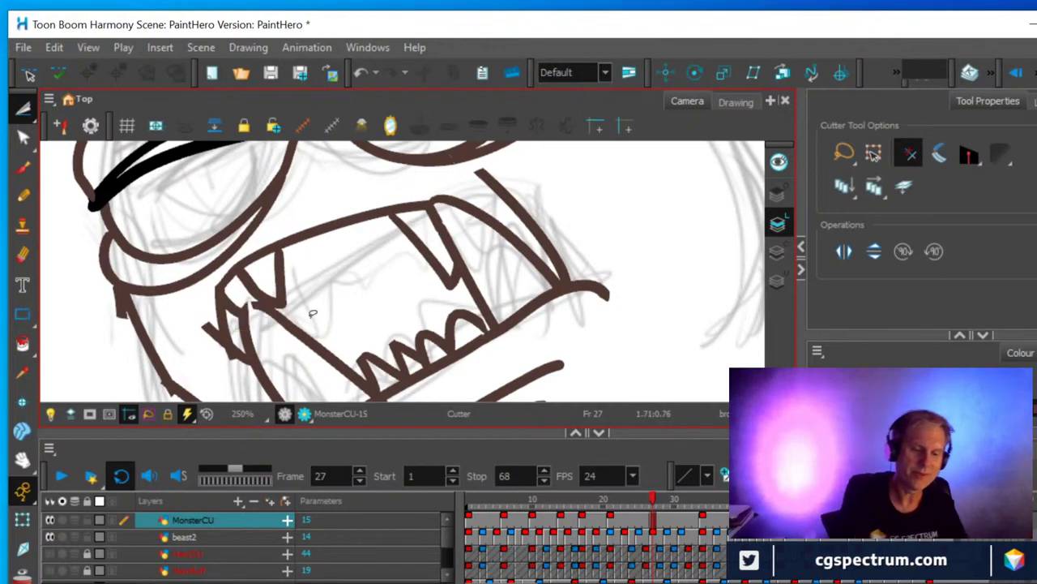
With the Contour Editor, pull the lower-left fang stroke's end point slightly up-left.
click(23, 137)
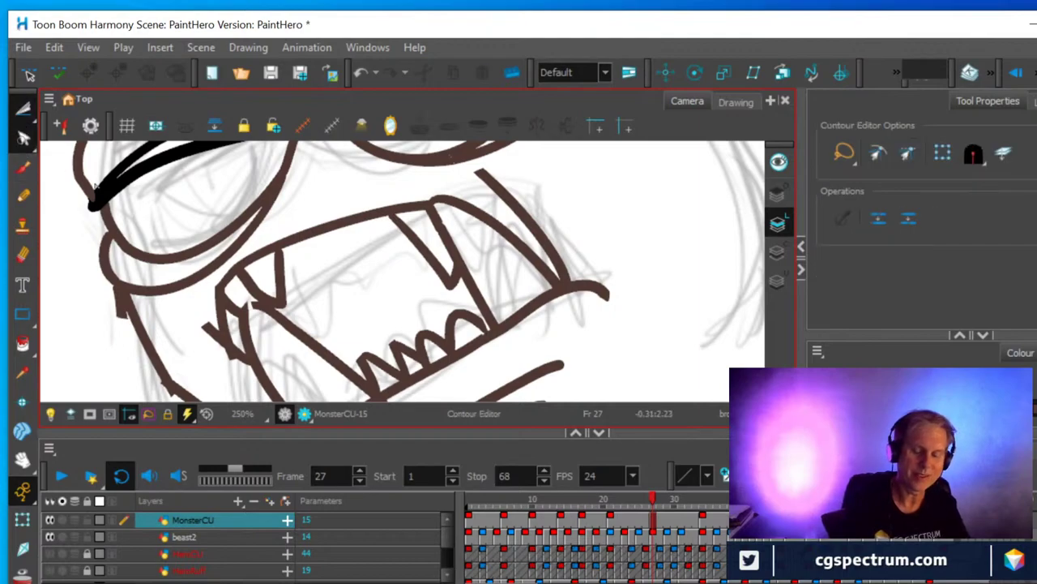
click(258, 308)
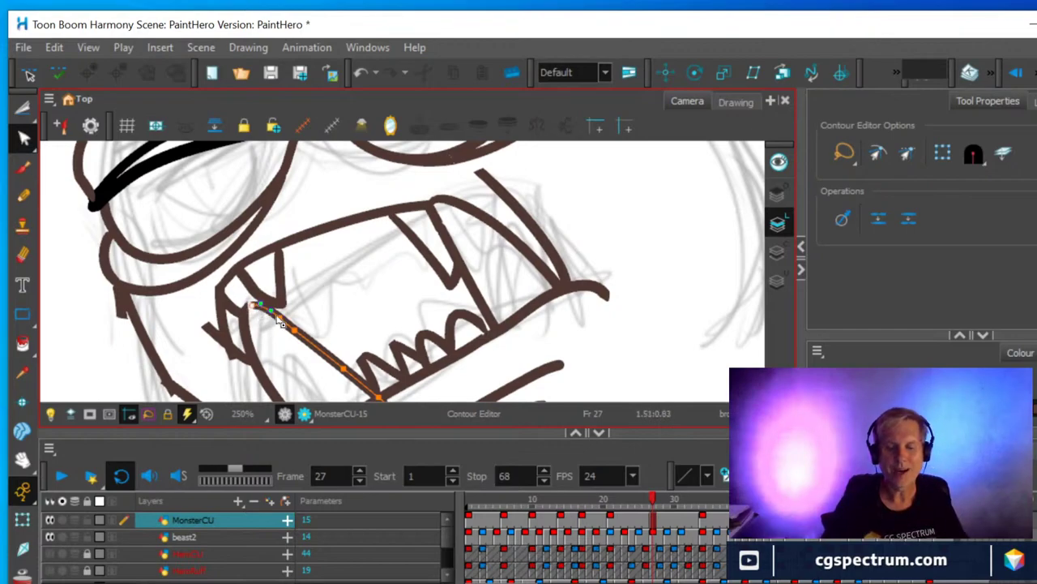
drag(252, 308, 250, 306)
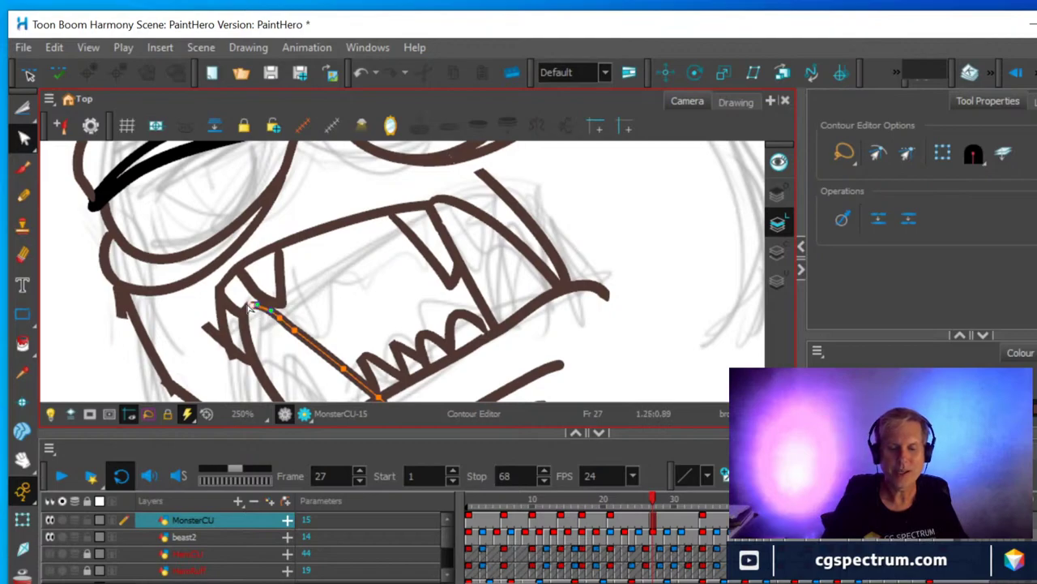
click(251, 307)
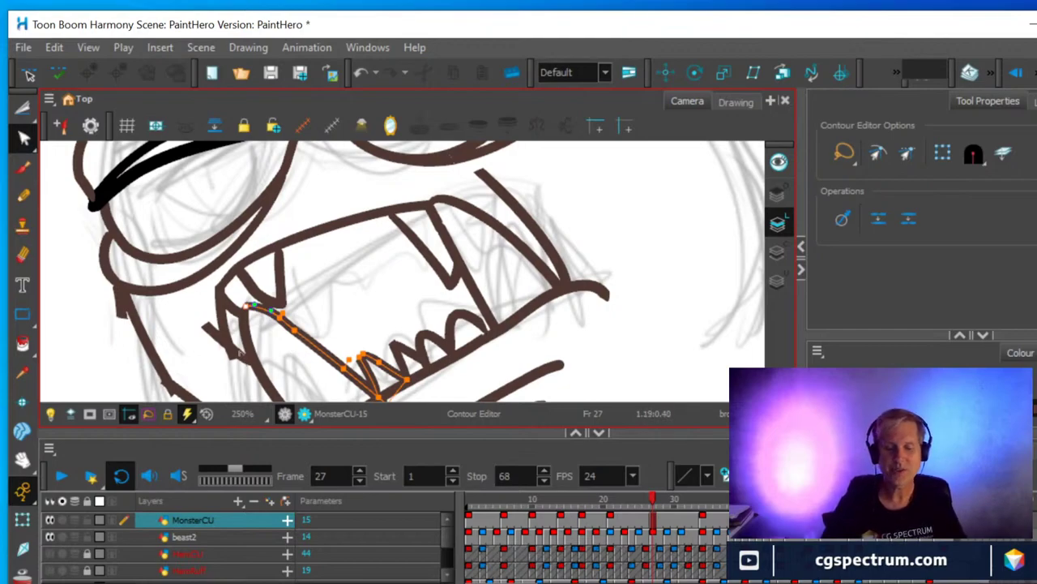
Delete the short stray strokes beside the fang via Edit > Delete Drawing Object.
click(244, 358)
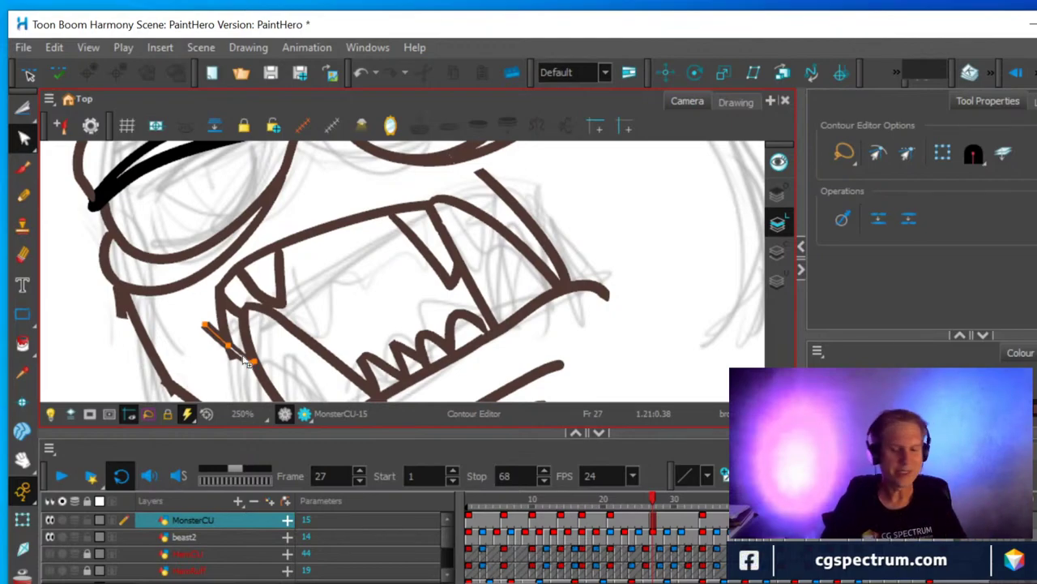
click(54, 47)
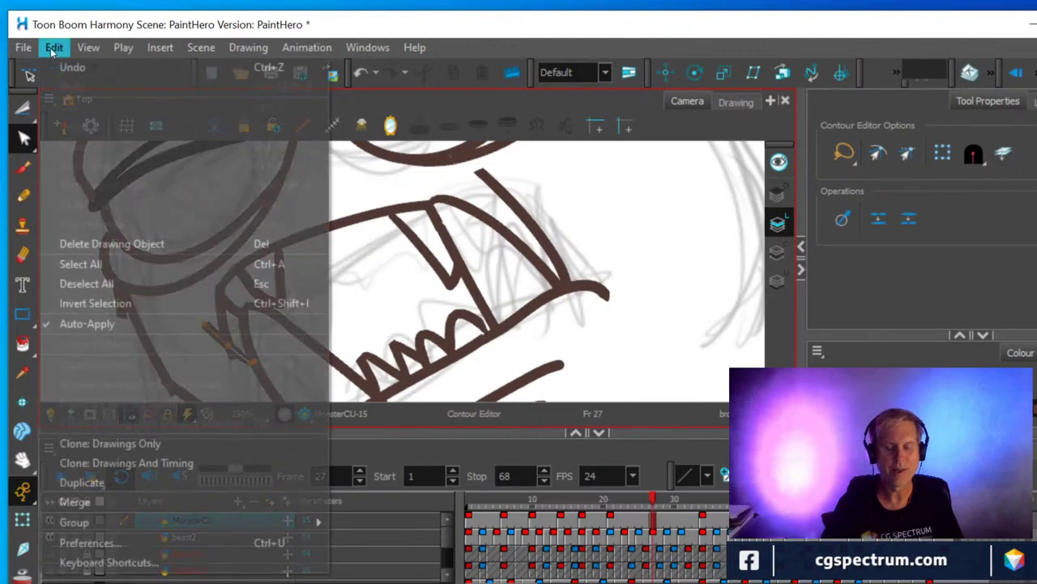
click(99, 244)
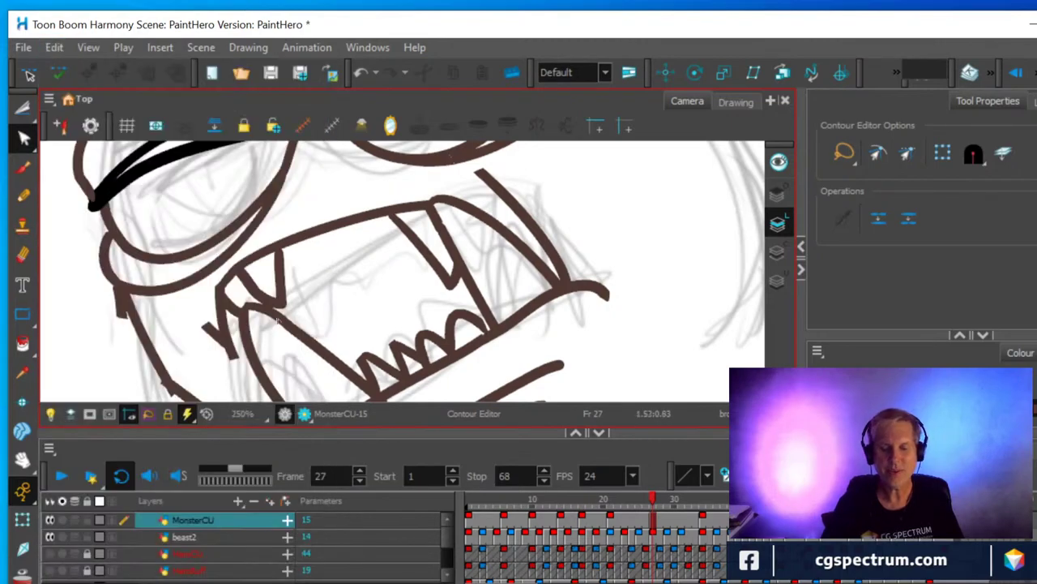
click(213, 333)
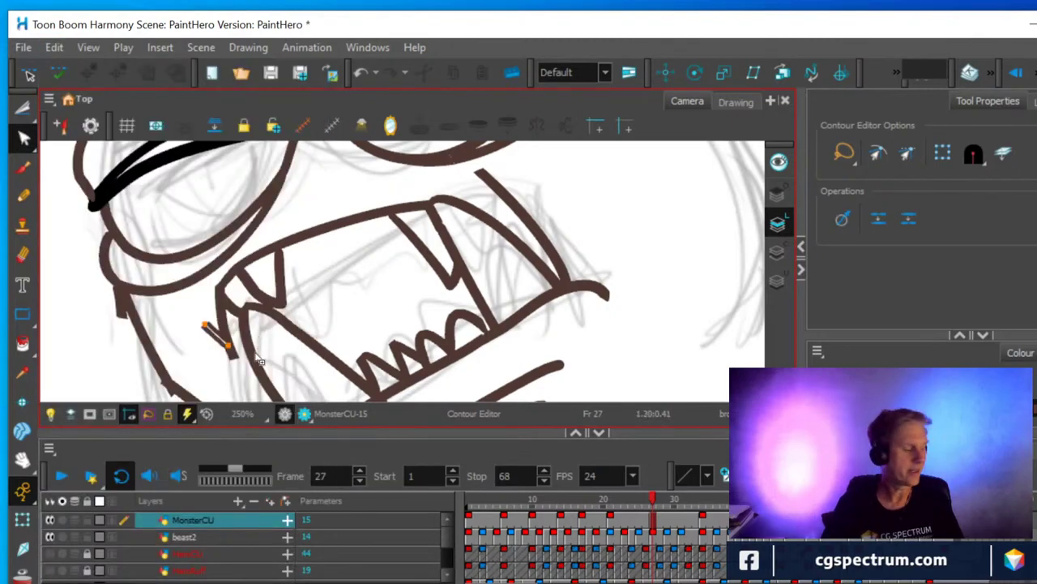
click(54, 47)
click(107, 240)
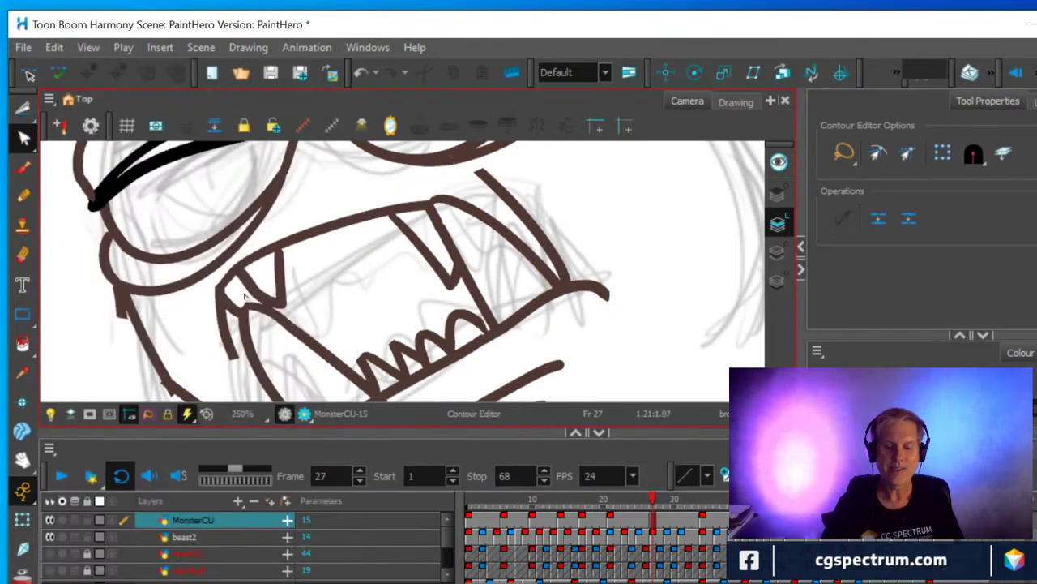
click(121, 307)
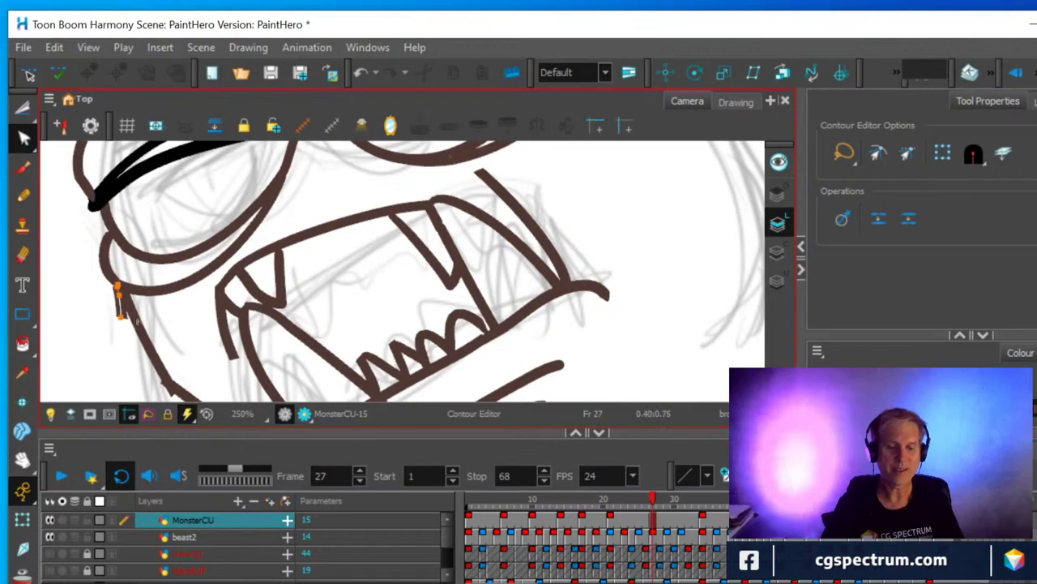
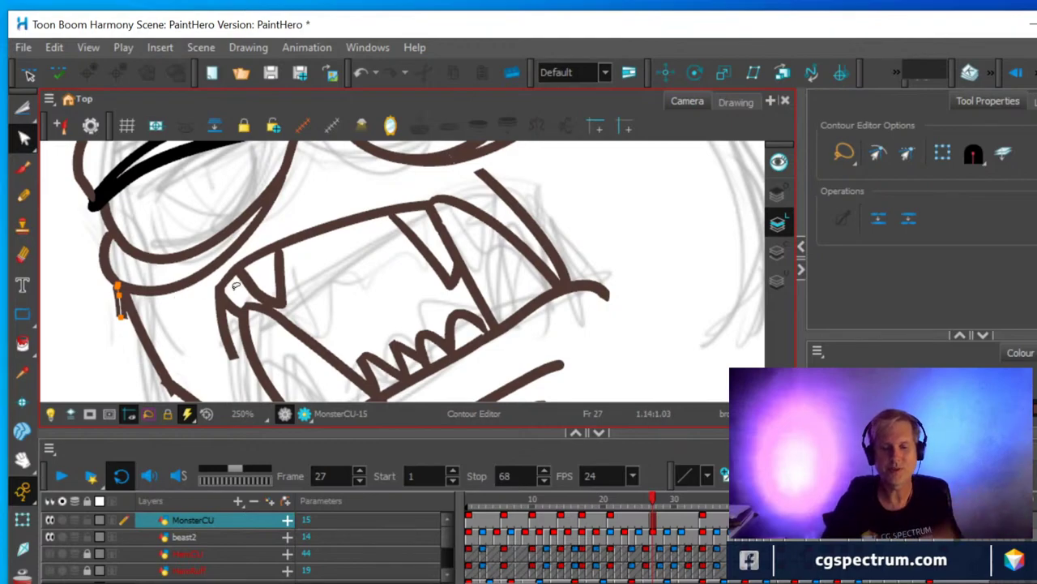
Delete the selected stray stroke on the face's left edge with Edit > Delete Drawing Object.
click(53, 47)
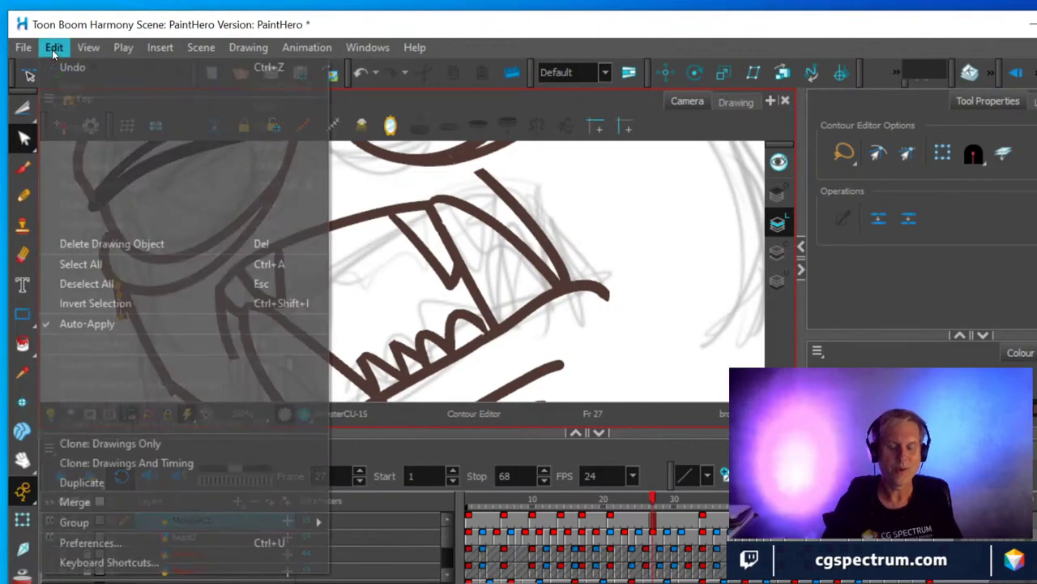
click(107, 245)
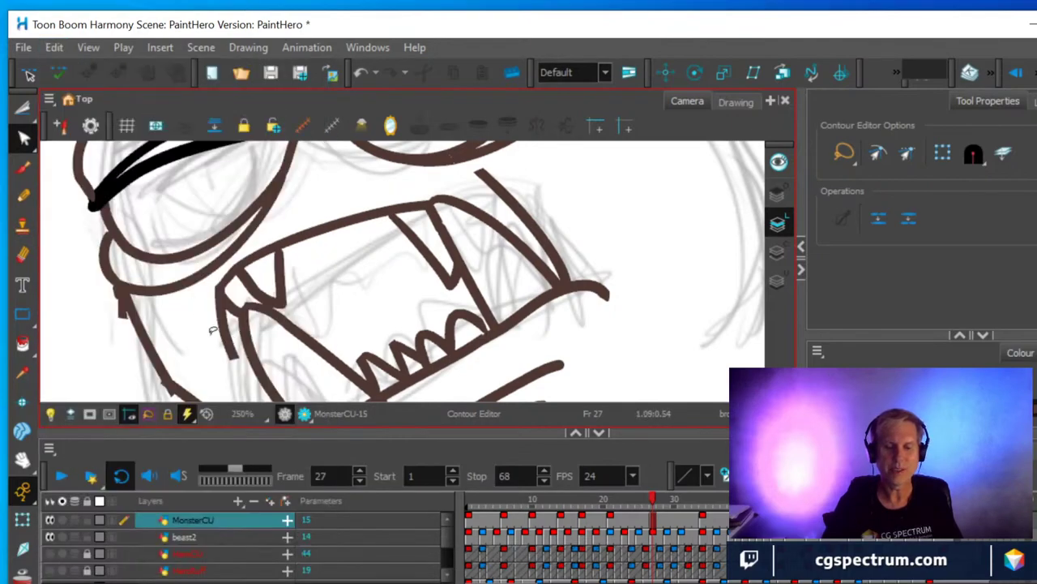
click(54, 47)
click(101, 243)
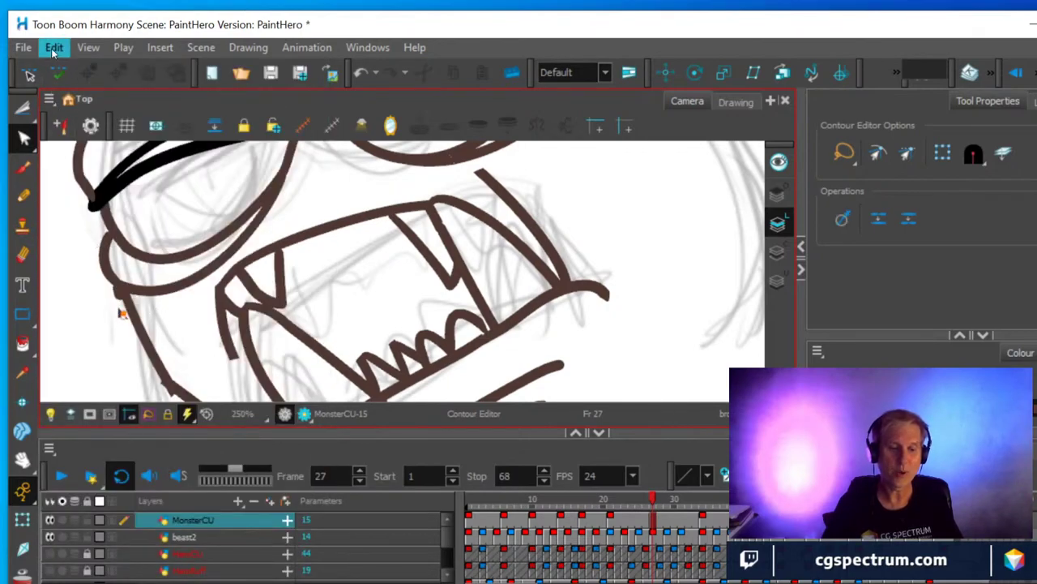
click(53, 47)
click(100, 241)
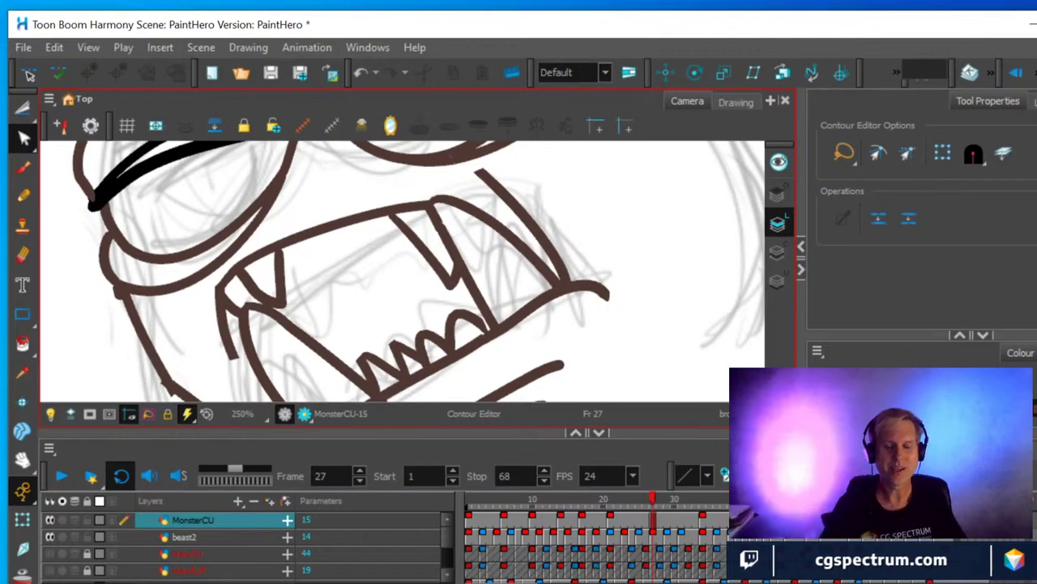
Replace the upper jaw's right end with a new pencil stroke and extend the inner jaw line downward.
scroll(476, 280, down, 1)
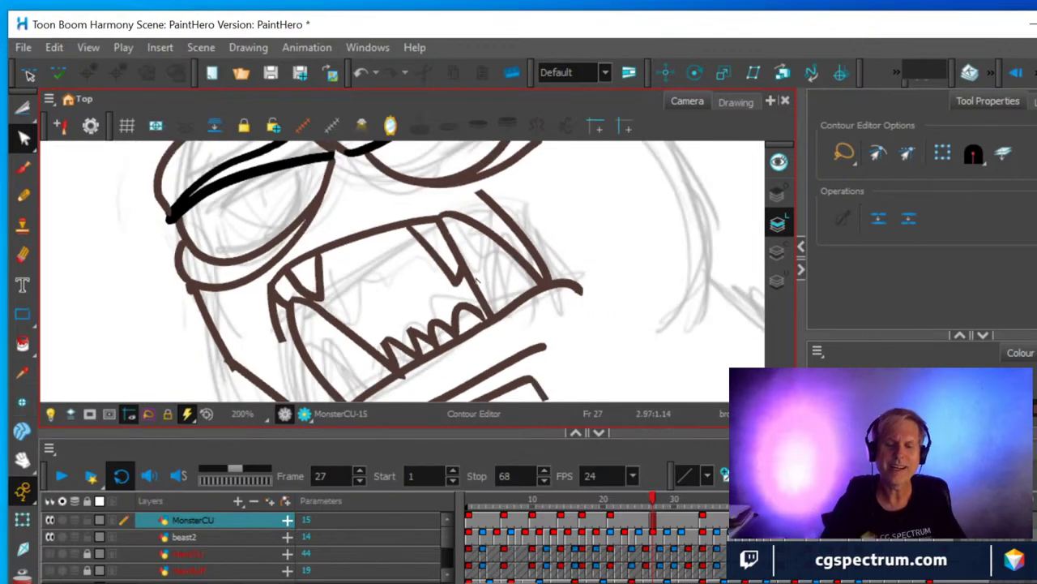
click(504, 217)
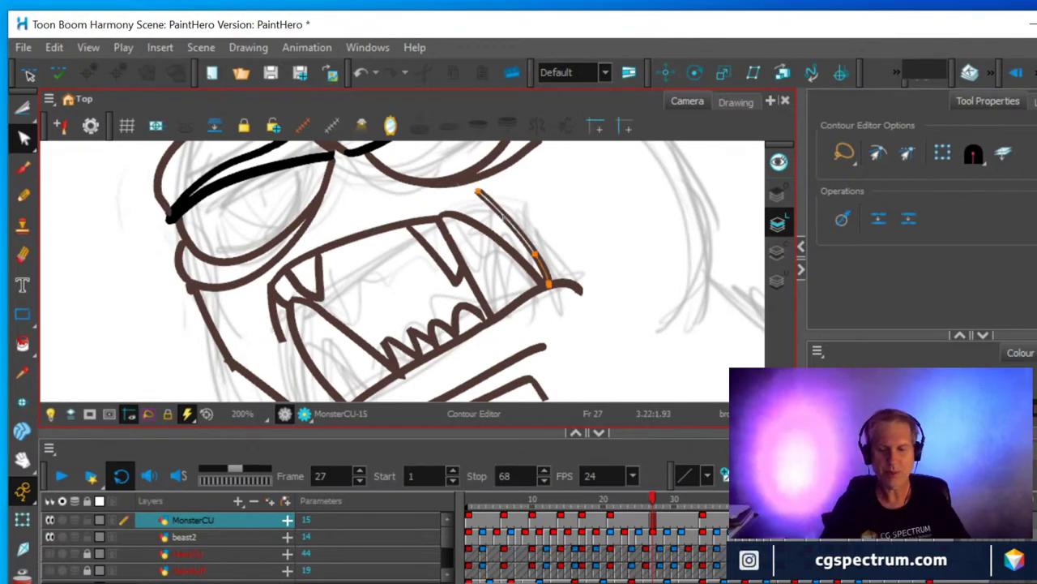
click(53, 47)
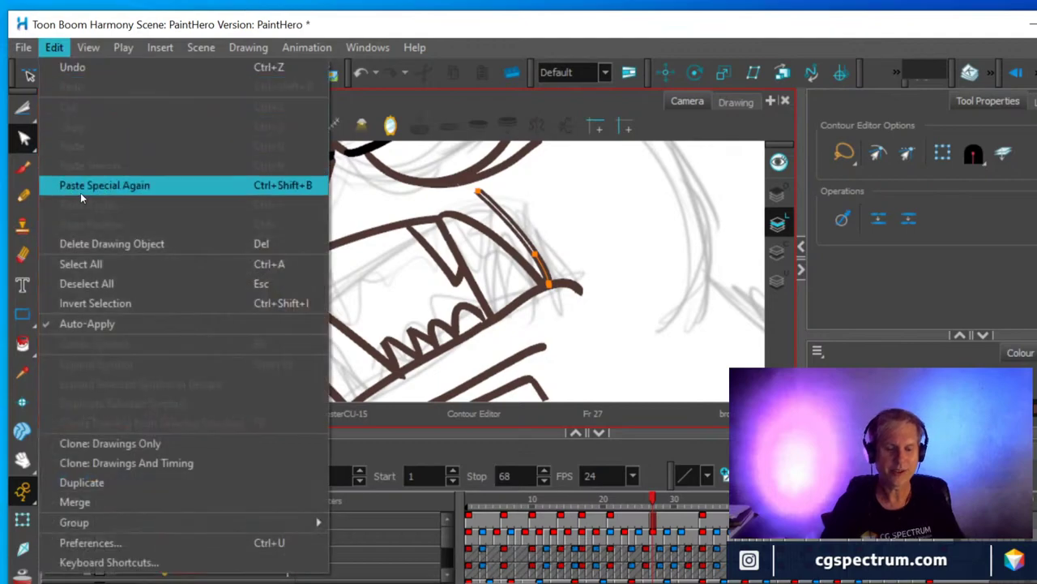
click(91, 243)
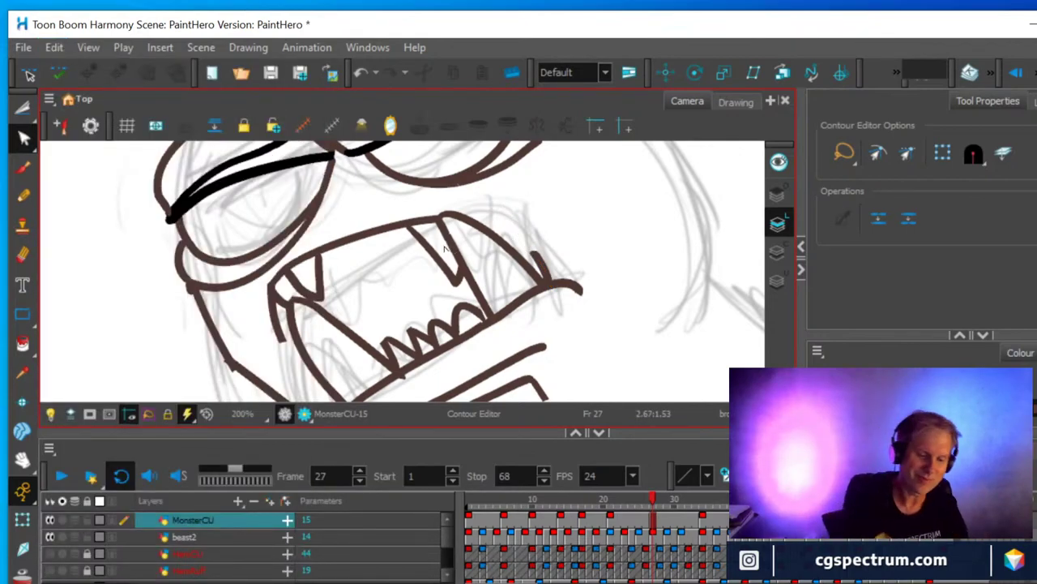
key(alt+x)
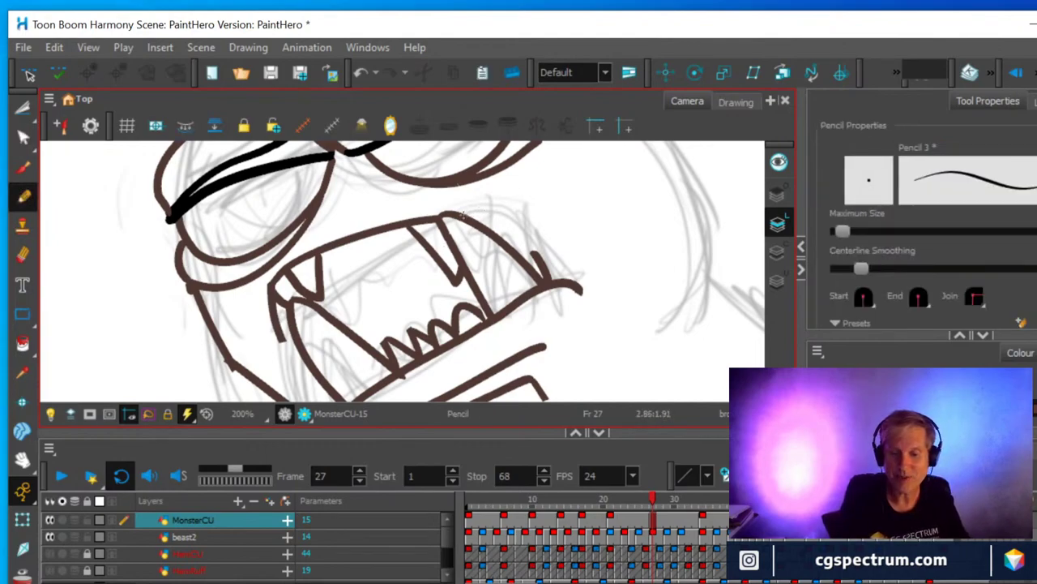
mouse_move(460, 214)
mouse_down()
mouse_move(507, 217)
mouse_move(553, 258)
mouse_up()
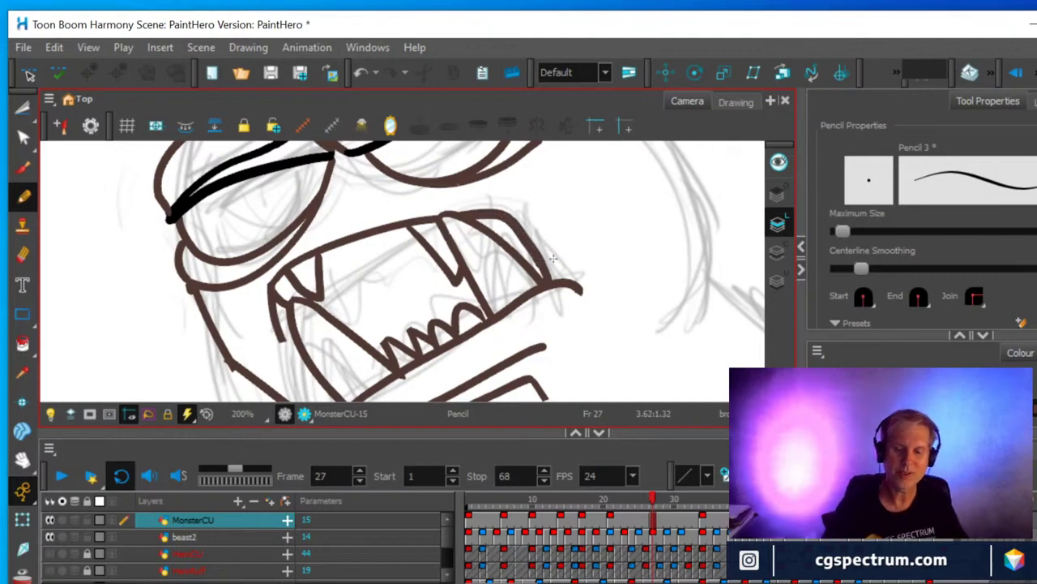
scroll(555, 240, down, 1)
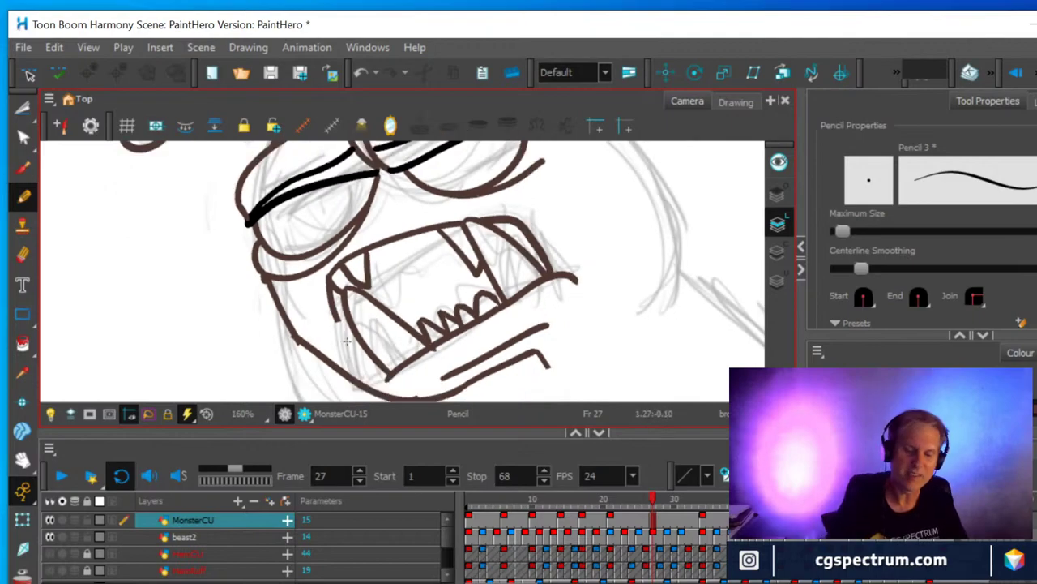
drag(337, 323, 384, 373)
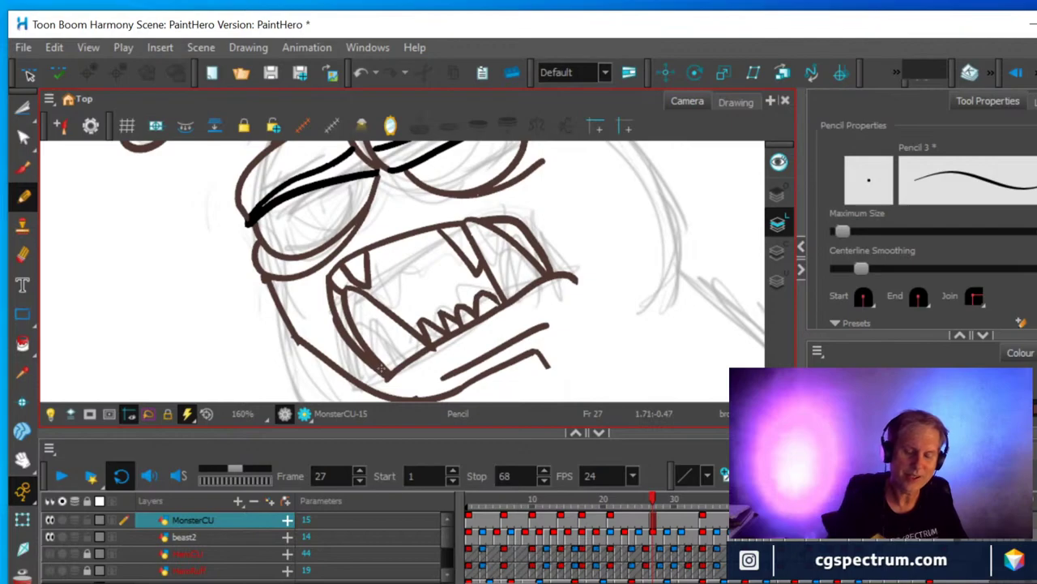
Erase part of the lower-left jaw line and the short stray line left of the jaw.
click(23, 254)
mouse_move(292, 329)
mouse_down()
mouse_move(307, 346)
mouse_move(299, 339)
mouse_up()
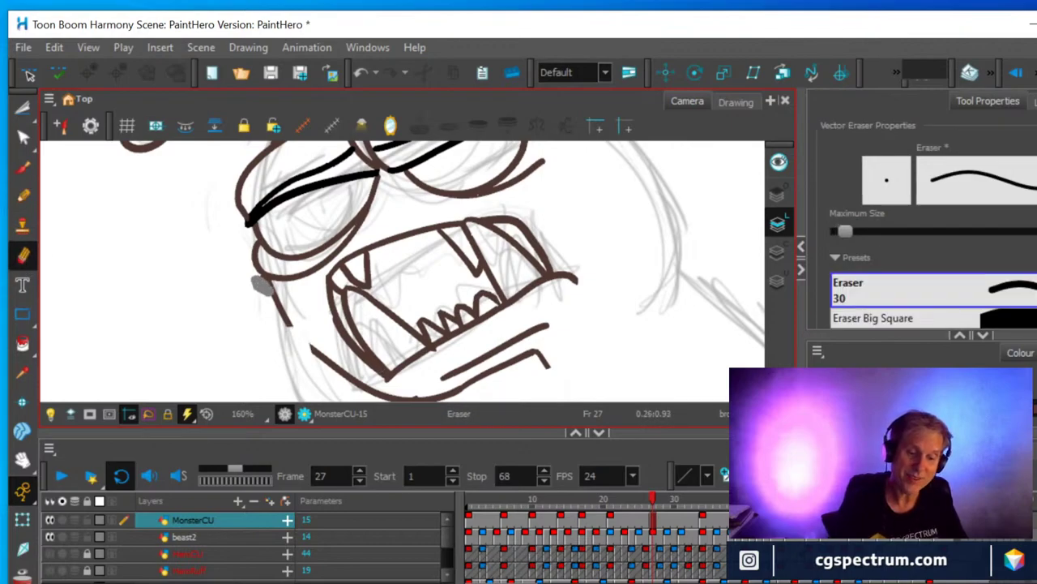
drag(263, 282, 289, 322)
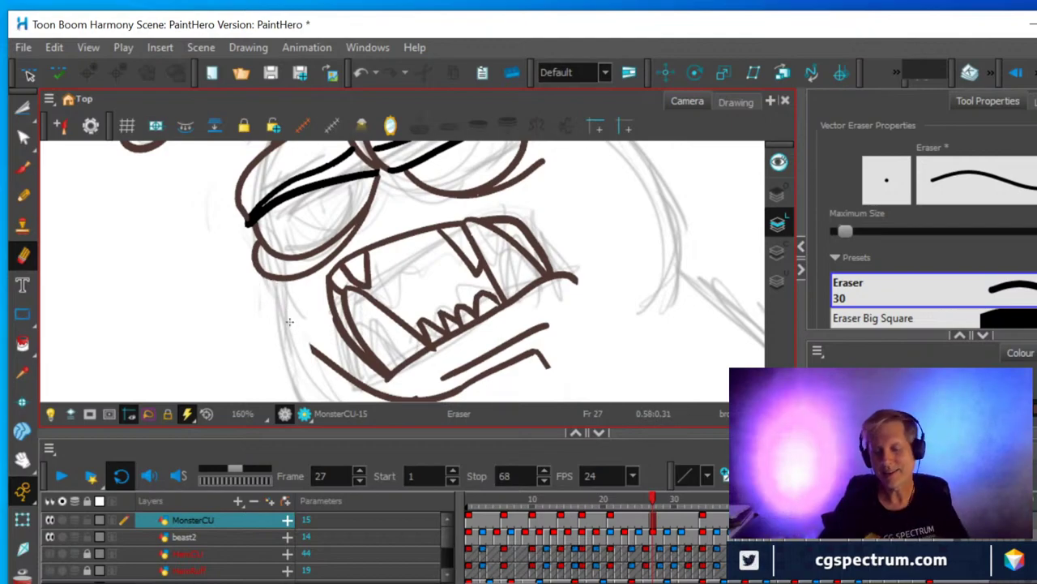
scroll(504, 297, down, 1)
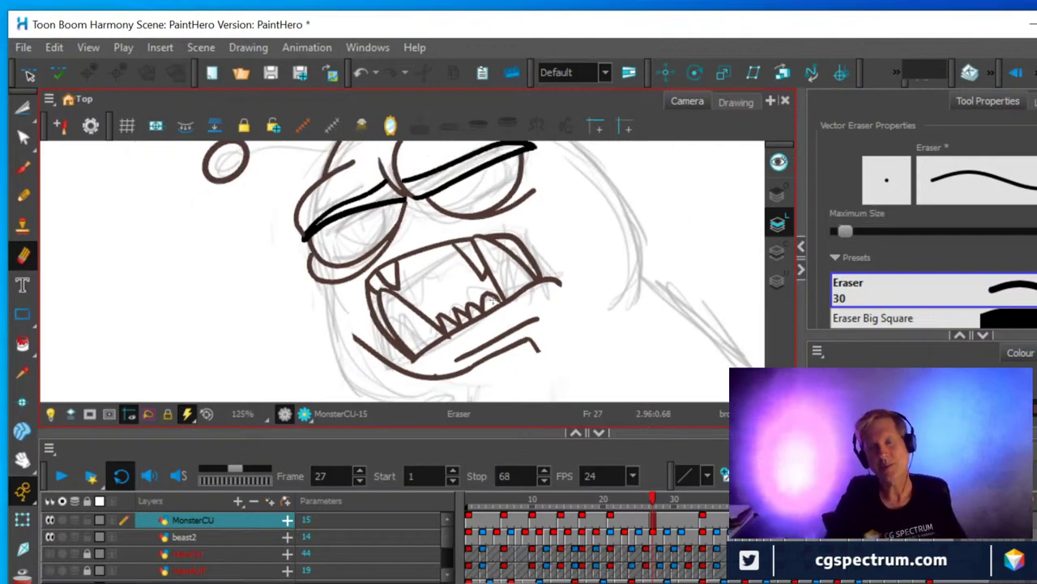
Cut out and delete the two lower-jaw stroke pieces beneath the mouth, leaving one chin line.
key(alt+t)
drag(417, 374, 428, 364)
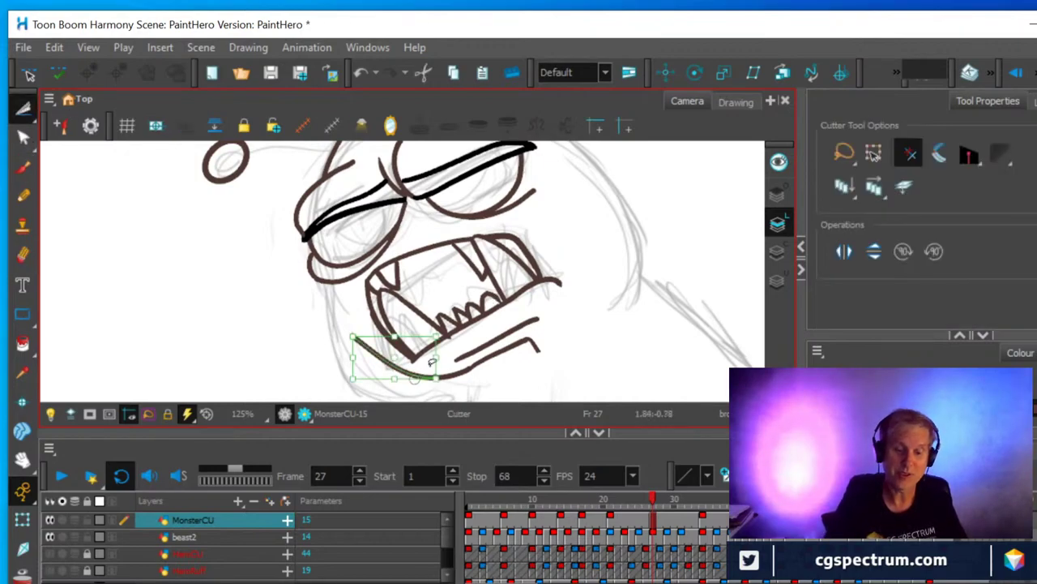
key(Delete)
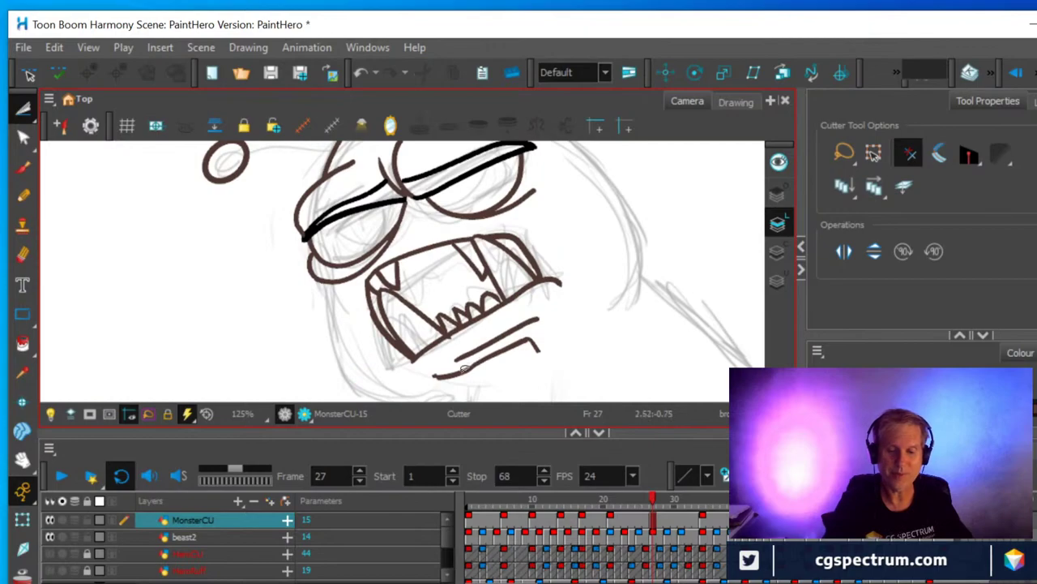
key(alt+b)
key(alt+t)
mouse_move(453, 391)
mouse_down()
mouse_move(420, 375)
mouse_move(526, 328)
mouse_move(556, 349)
mouse_move(475, 381)
mouse_move(456, 375)
mouse_up()
key(Delete)
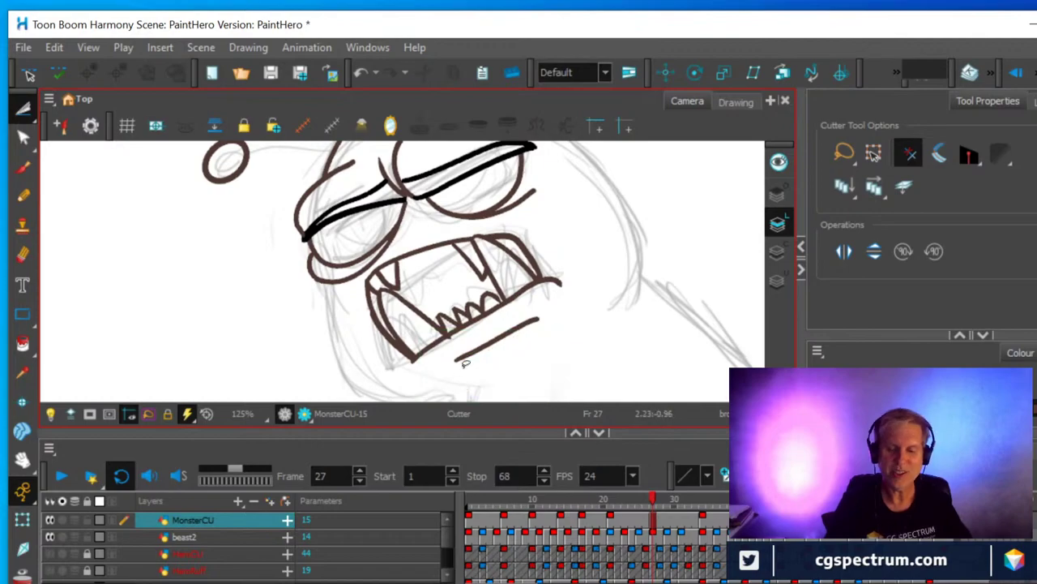
scroll(466, 363, down, 1)
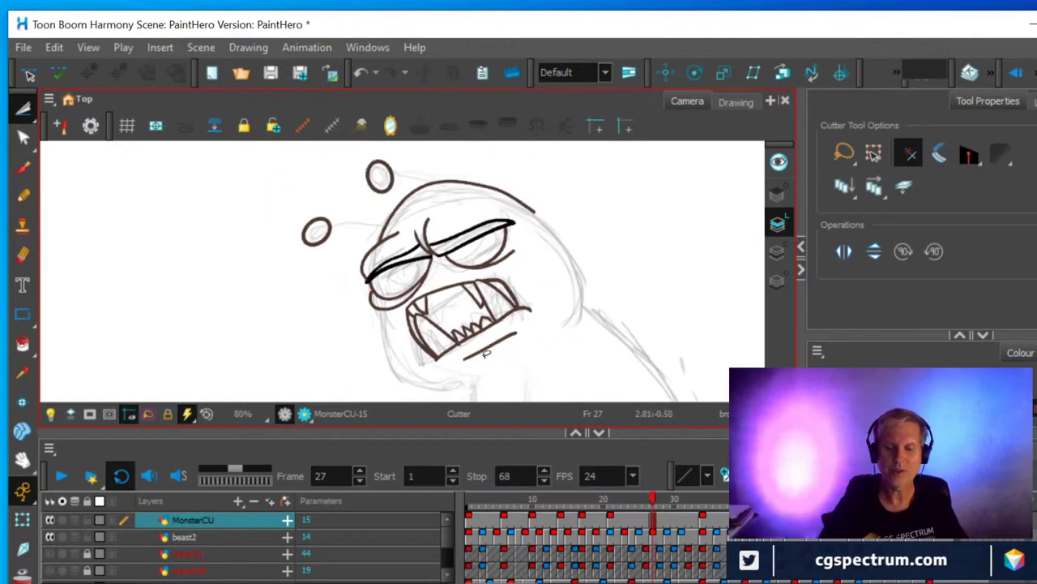
key(space)
drag(492, 341, 489, 313)
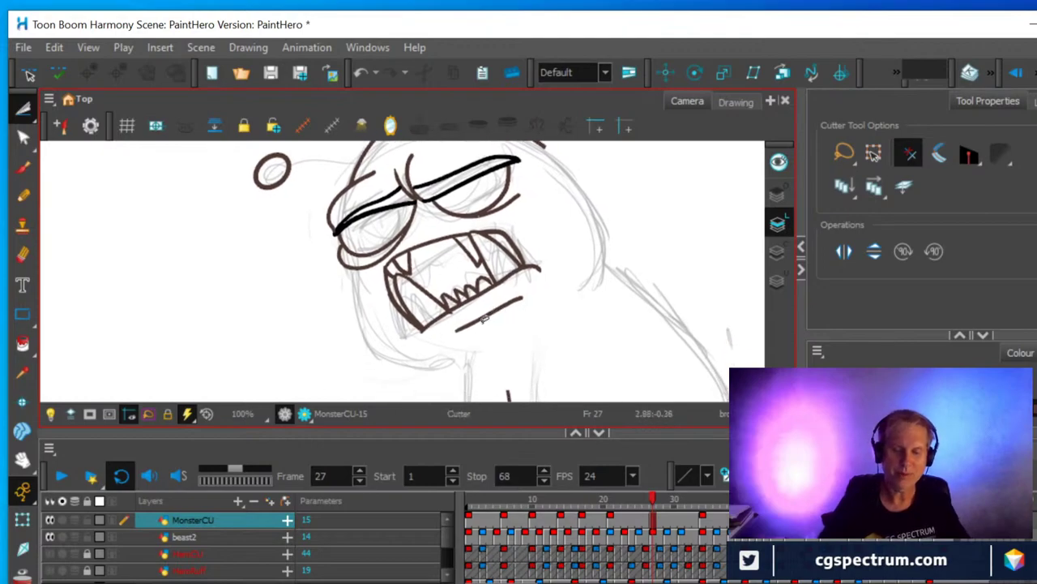
Pencil the chin line and the right side of the head outline, then select that outline stroke.
click(24, 196)
mouse_move(351, 266)
mouse_down()
mouse_move(363, 324)
mouse_move(410, 366)
mouse_move(468, 358)
mouse_up()
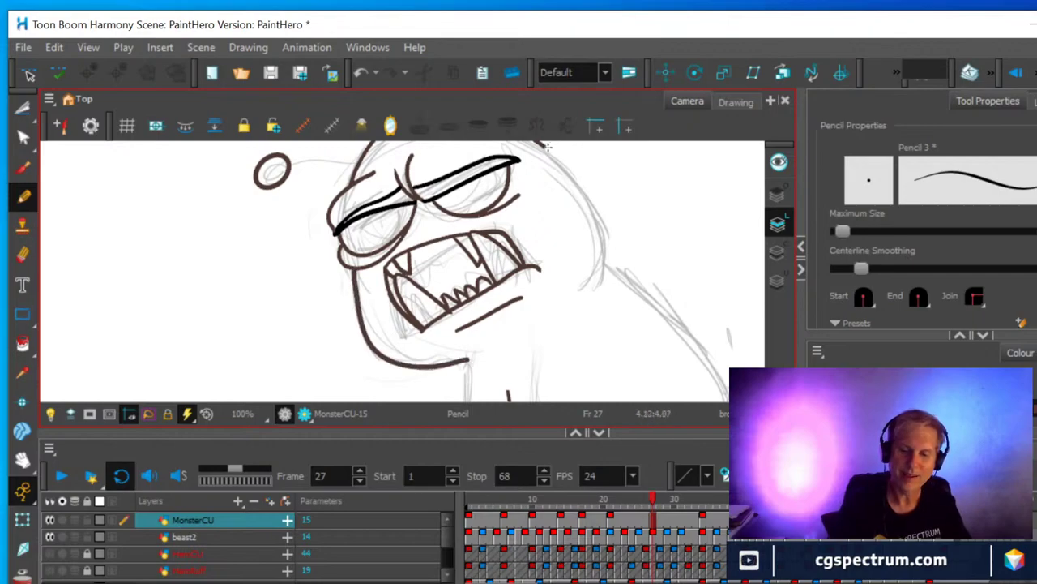
mouse_move(541, 146)
mouse_down()
mouse_move(603, 219)
mouse_move(609, 264)
mouse_move(583, 299)
mouse_up()
drag(582, 256, 570, 331)
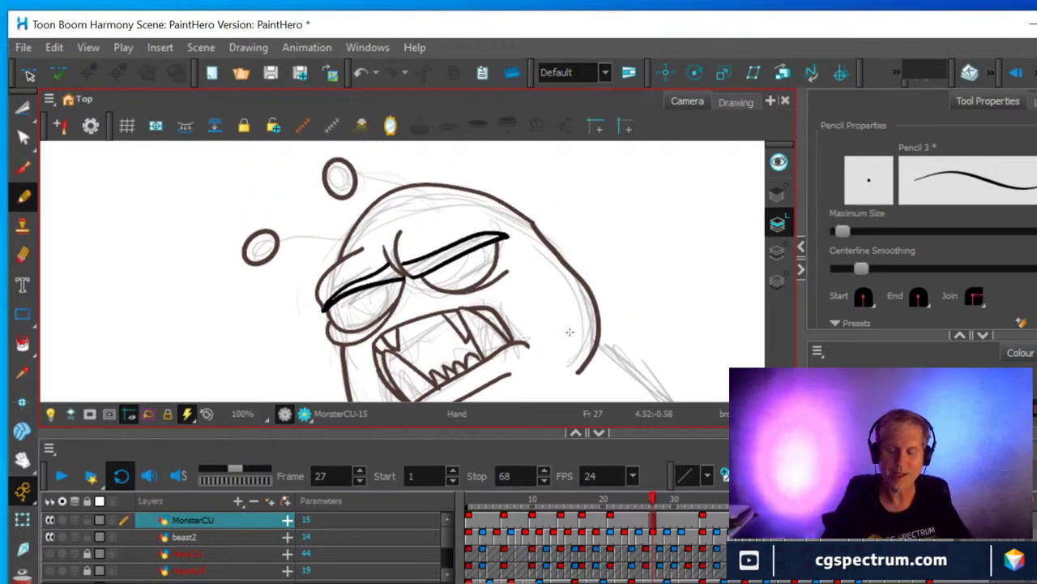
click(22, 254)
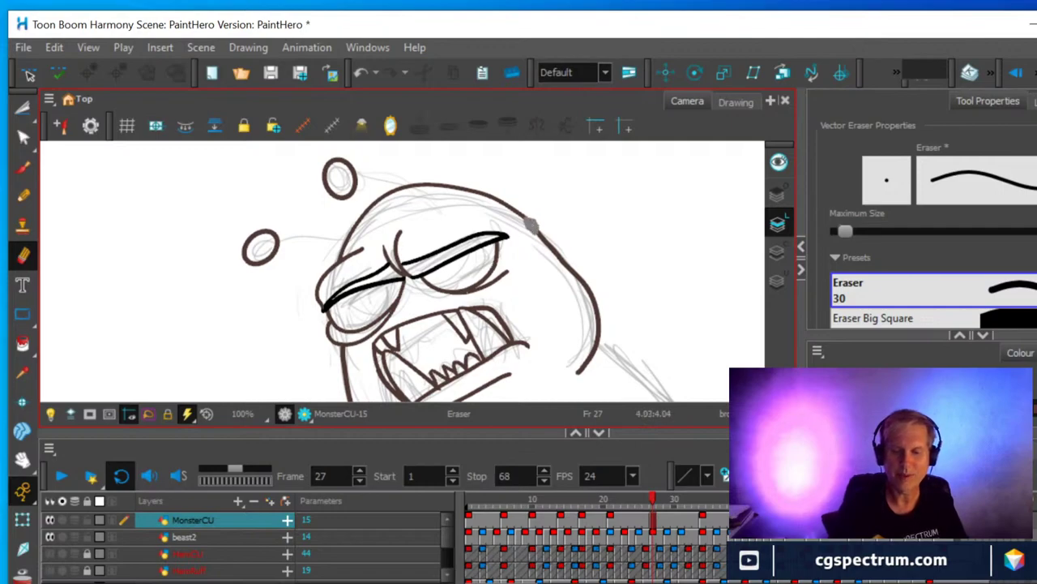
key(alt+q)
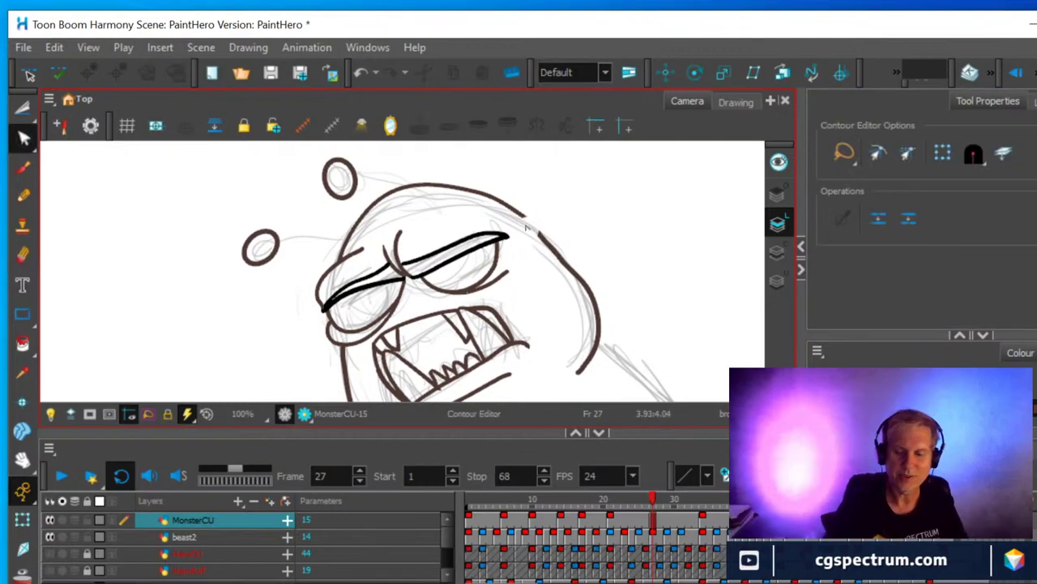
click(542, 236)
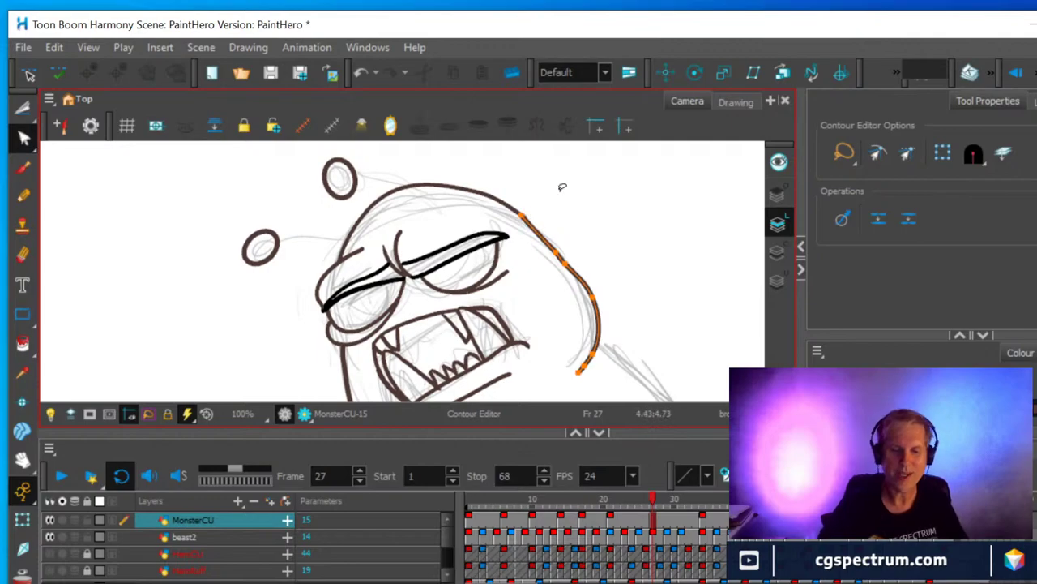
Draw curved stalks from the upper and left antenna circles down to the head.
click(23, 197)
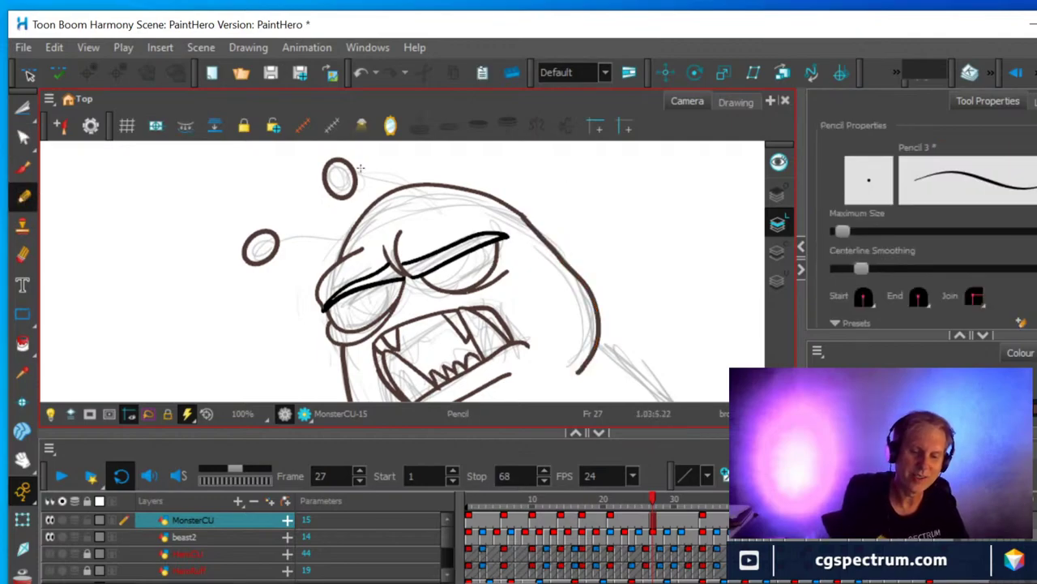
drag(346, 162, 433, 196)
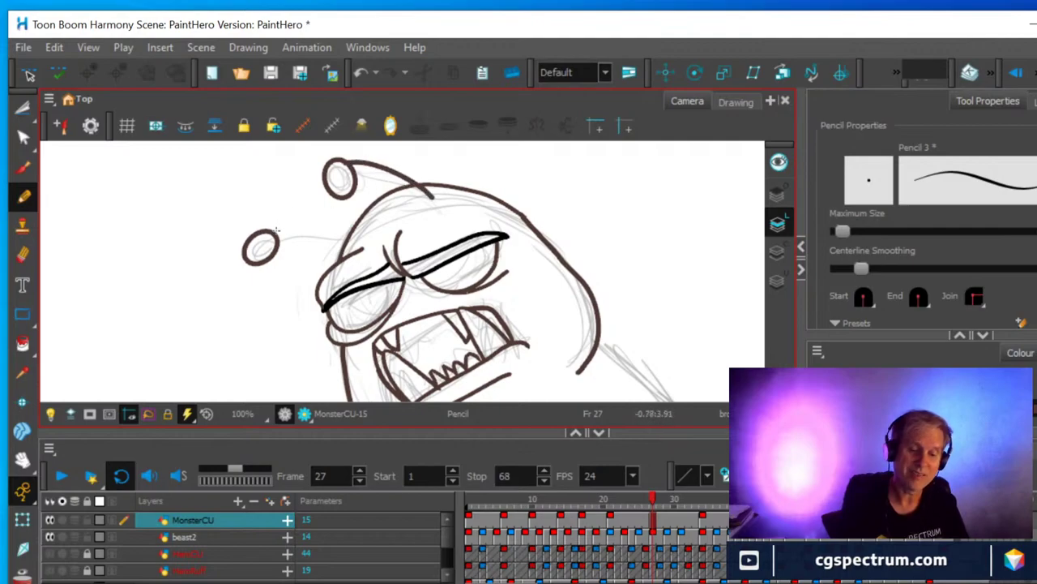
drag(275, 233, 337, 227)
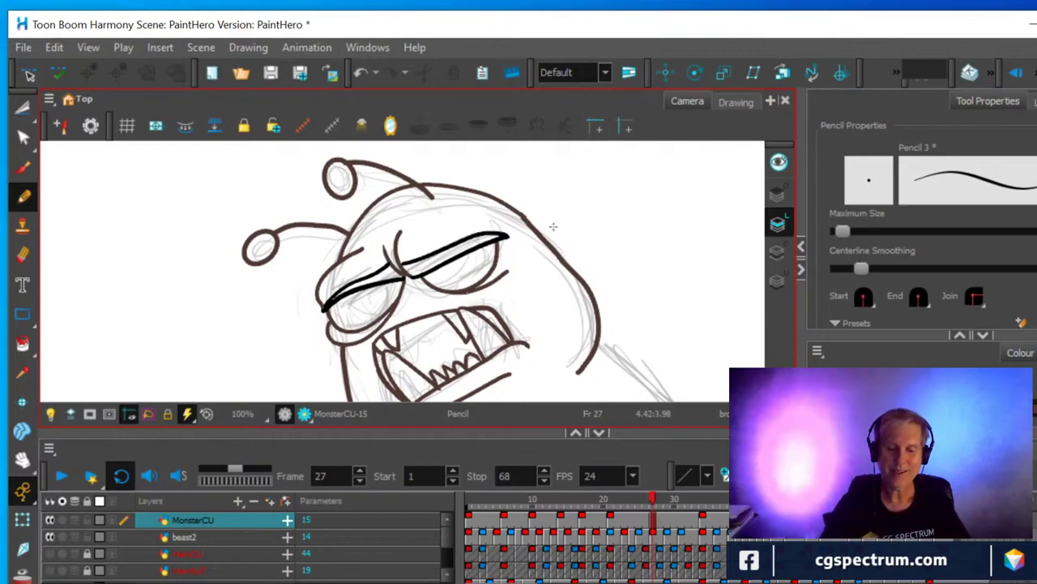
mouse_move(559, 315)
mouse_down()
mouse_move(568, 247)
mouse_move(573, 255)
mouse_up()
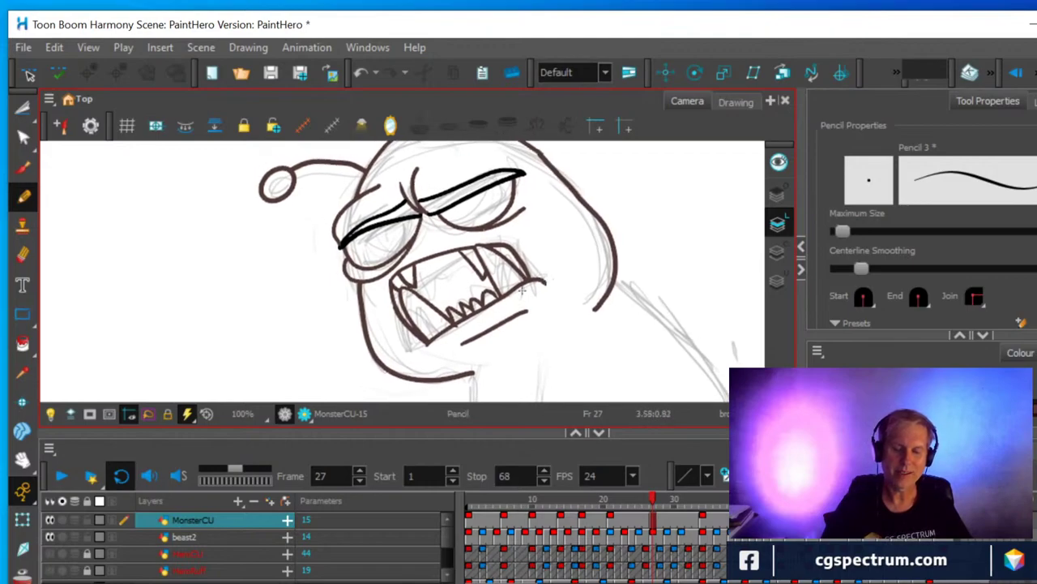
Cut away overlapping stroke pieces at the mouth's lower-left, upper-middle and upper-left.
click(26, 109)
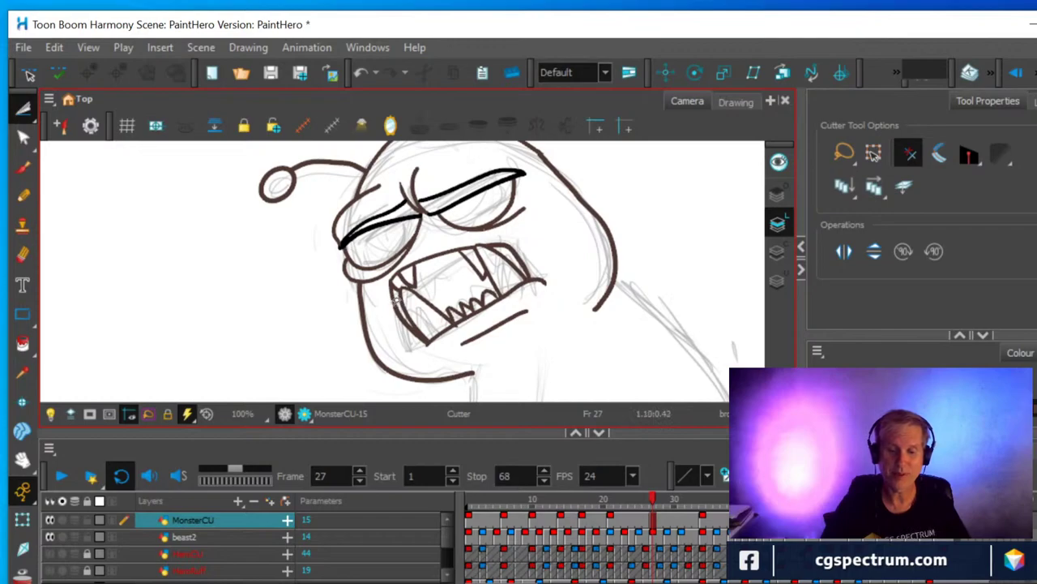
drag(395, 298, 444, 335)
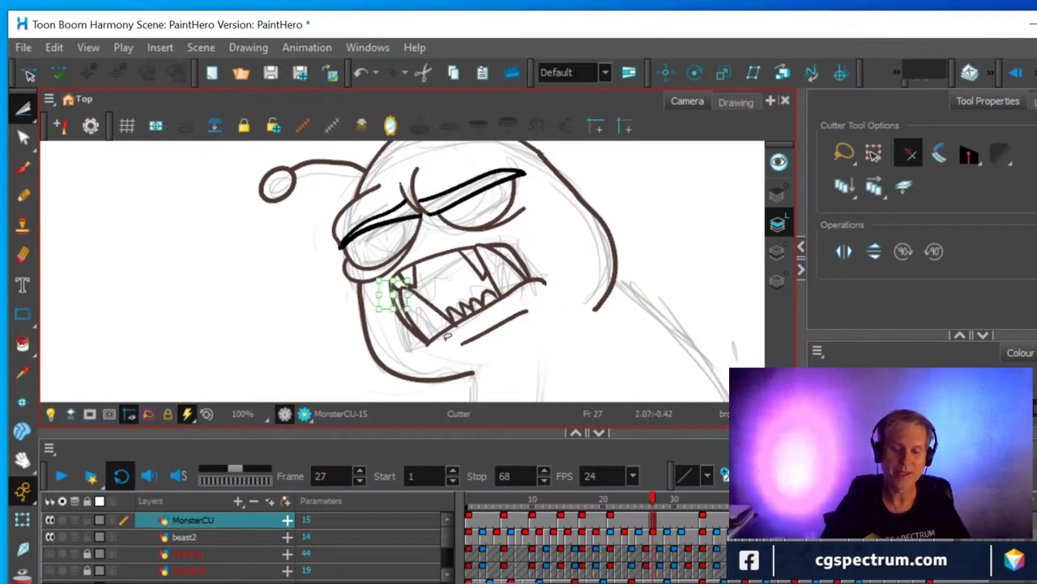
key(Delete)
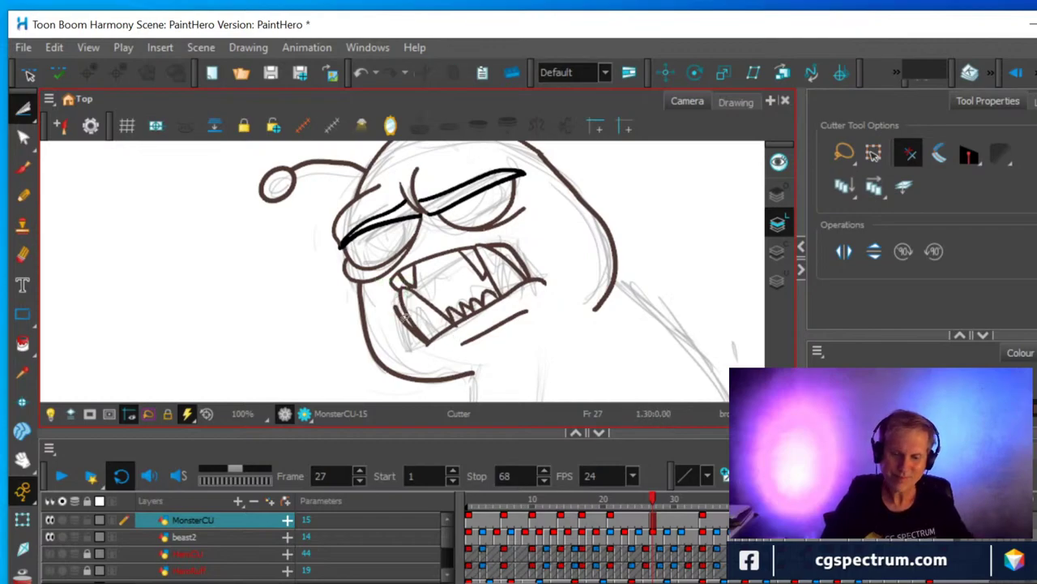
drag(394, 305, 431, 345)
key(Delete)
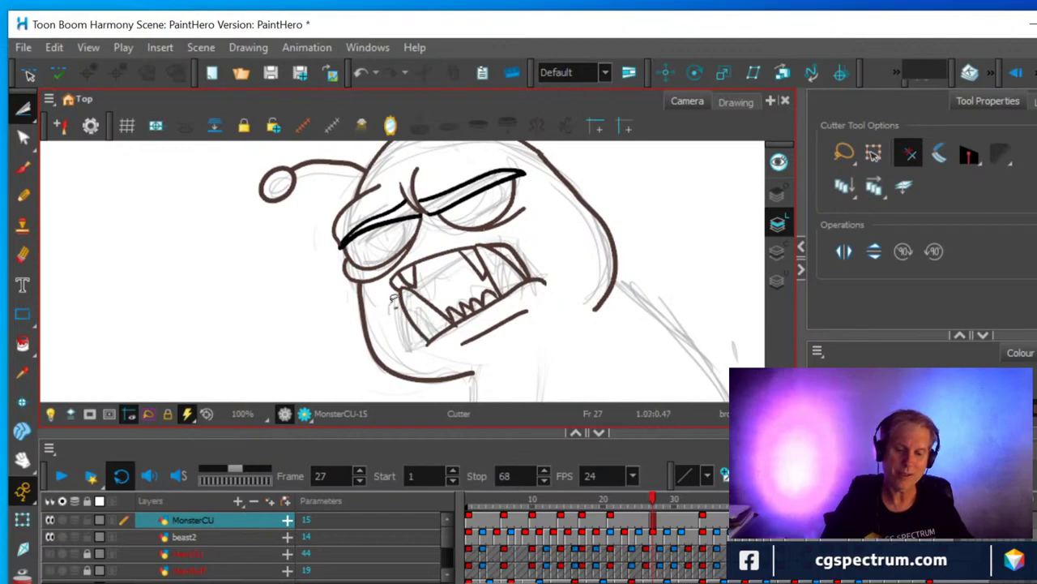
mouse_move(399, 300)
mouse_down()
mouse_move(403, 317)
mouse_move(378, 314)
mouse_move(400, 295)
mouse_up()
key(Delete)
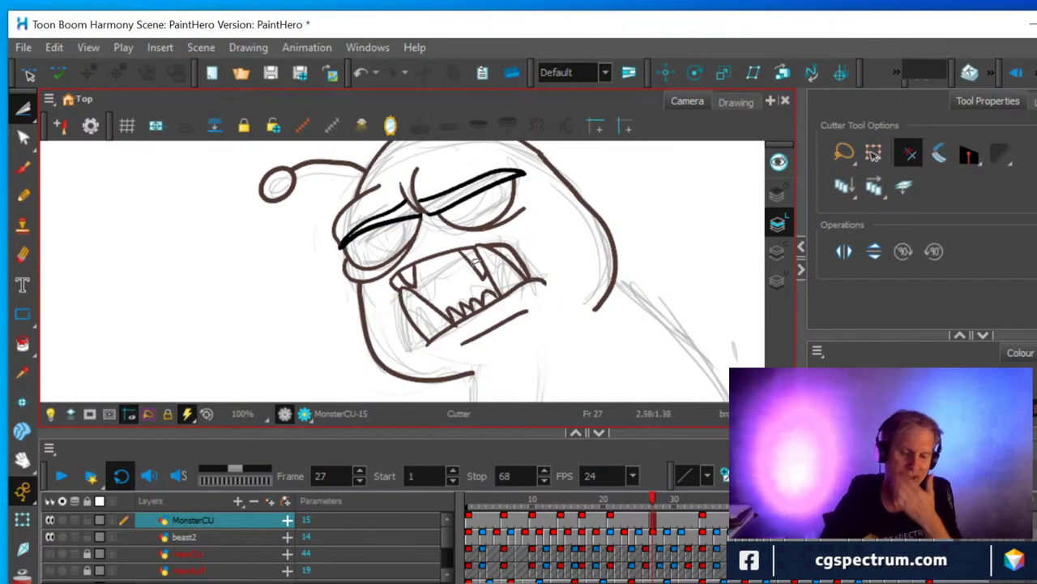
drag(473, 257, 473, 280)
key(Delete)
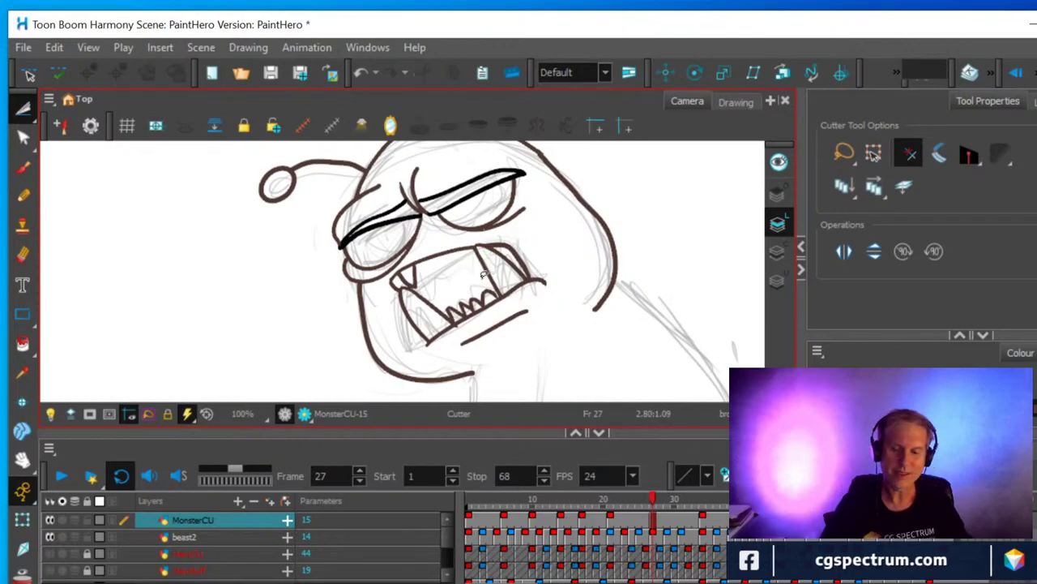
drag(415, 271, 426, 274)
key(Delete)
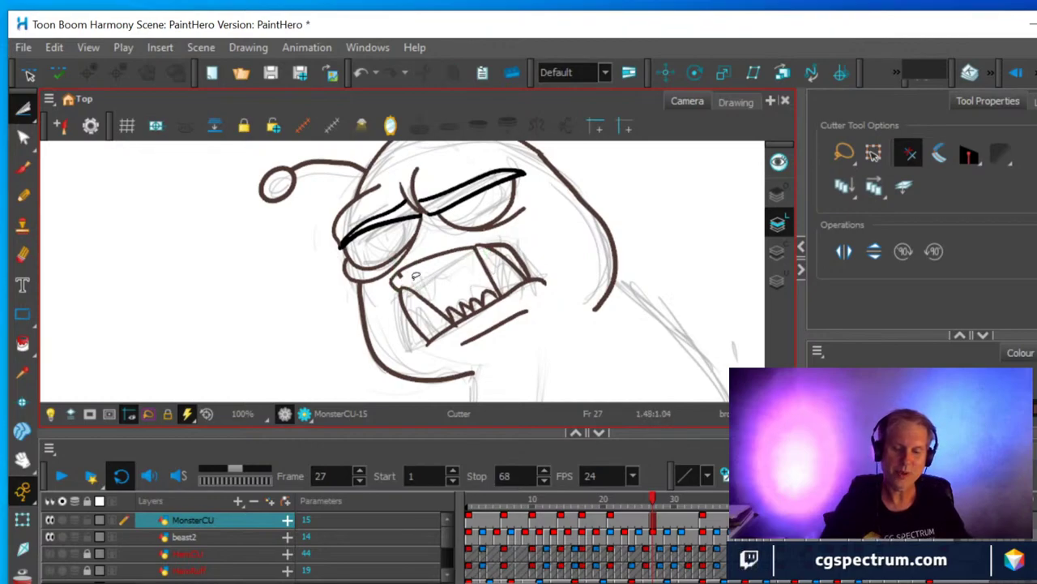
Remove the small mouth-corner piece and the old upper-lip line.
scroll(397, 274, up, 2)
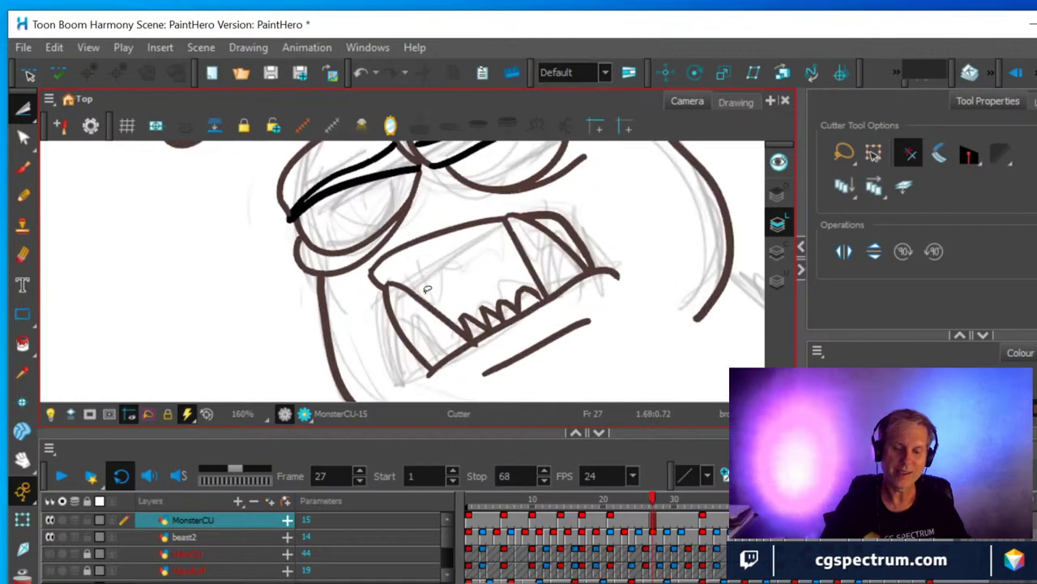
mouse_move(363, 274)
mouse_down()
mouse_move(380, 264)
mouse_move(365, 248)
mouse_move(347, 258)
mouse_move(354, 268)
mouse_move(390, 265)
mouse_move(382, 252)
mouse_move(402, 241)
mouse_move(370, 240)
mouse_move(357, 261)
mouse_move(377, 235)
mouse_move(483, 228)
mouse_move(504, 212)
mouse_up()
key(Delete)
key(Delete)
key(Delete)
key(Delete)
key(Delete)
key(alt+b)
key(alt+t)
key(Delete)
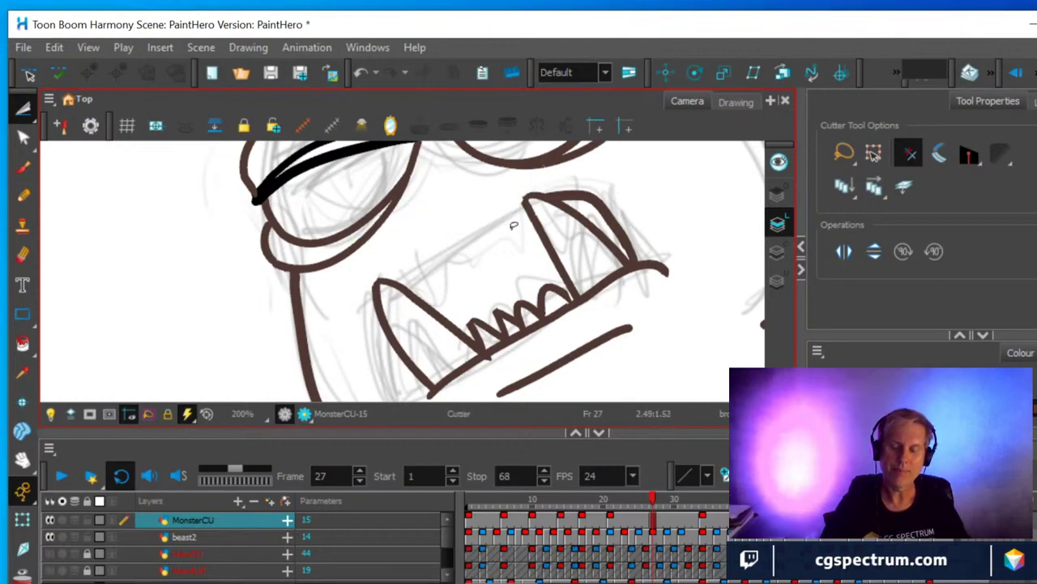
scroll(545, 245, down, 2)
Redraw the upper lip as one line from the tooth down-left to the mouth corner, redoing until it fits.
key(alt+slash)
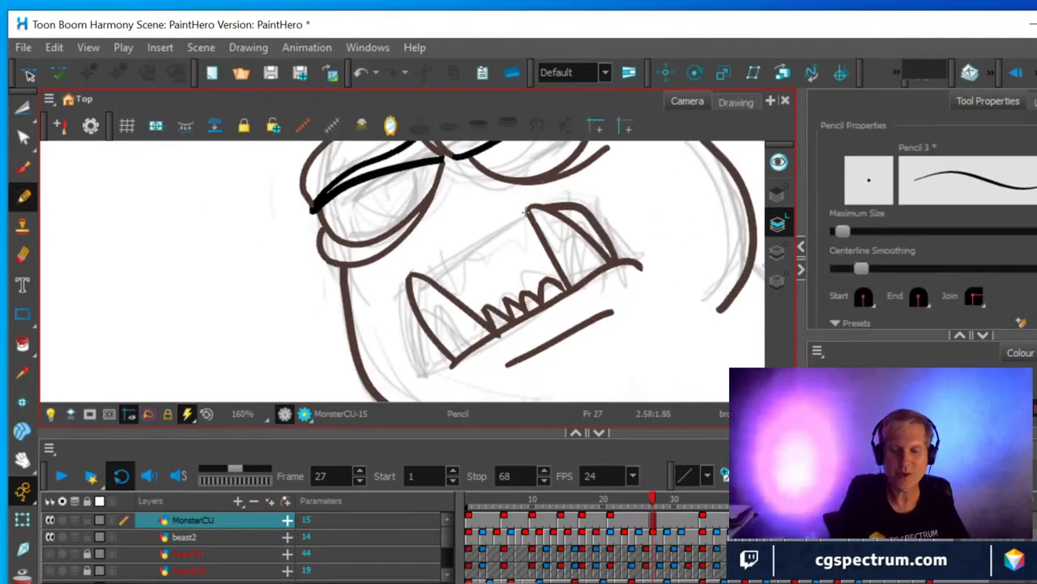
drag(525, 210, 413, 277)
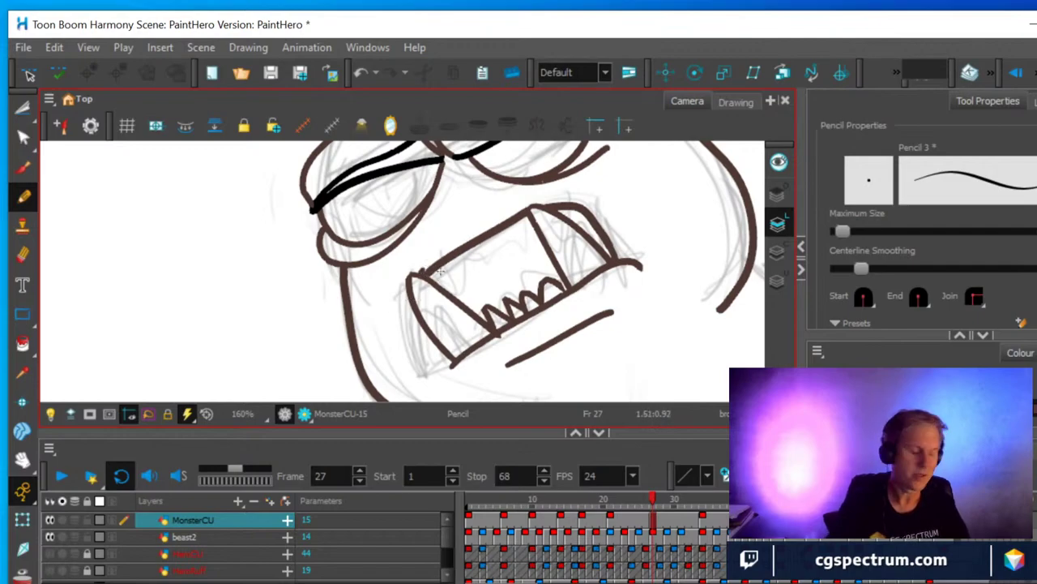
key(ctrl)
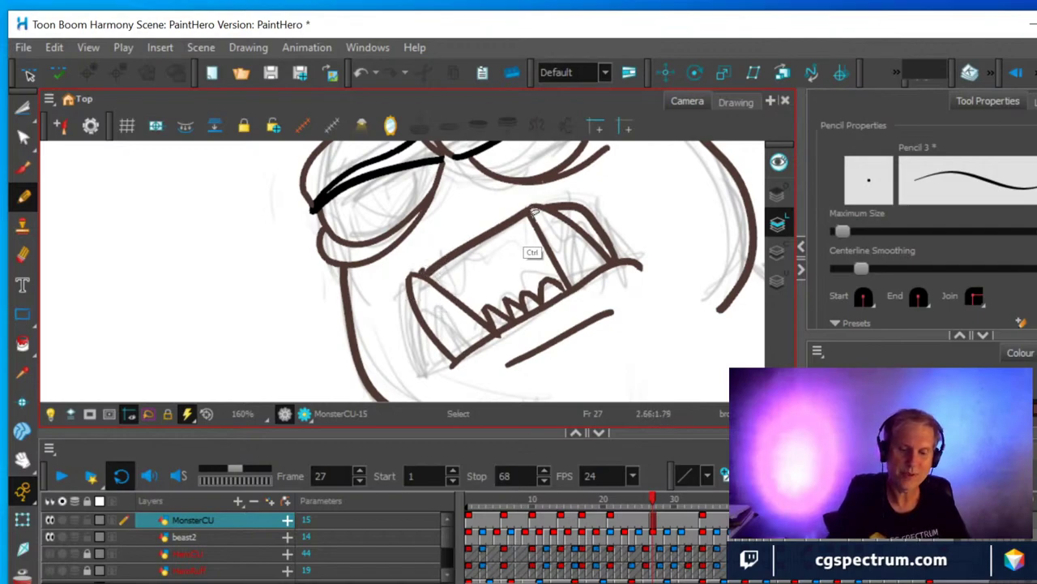
key(ctrl+z)
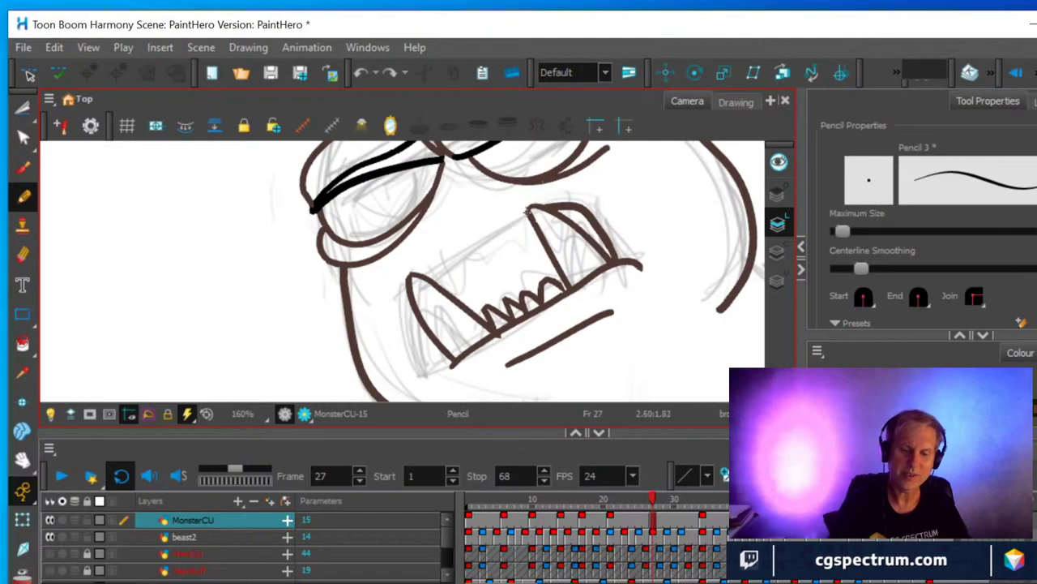
drag(527, 211, 416, 275)
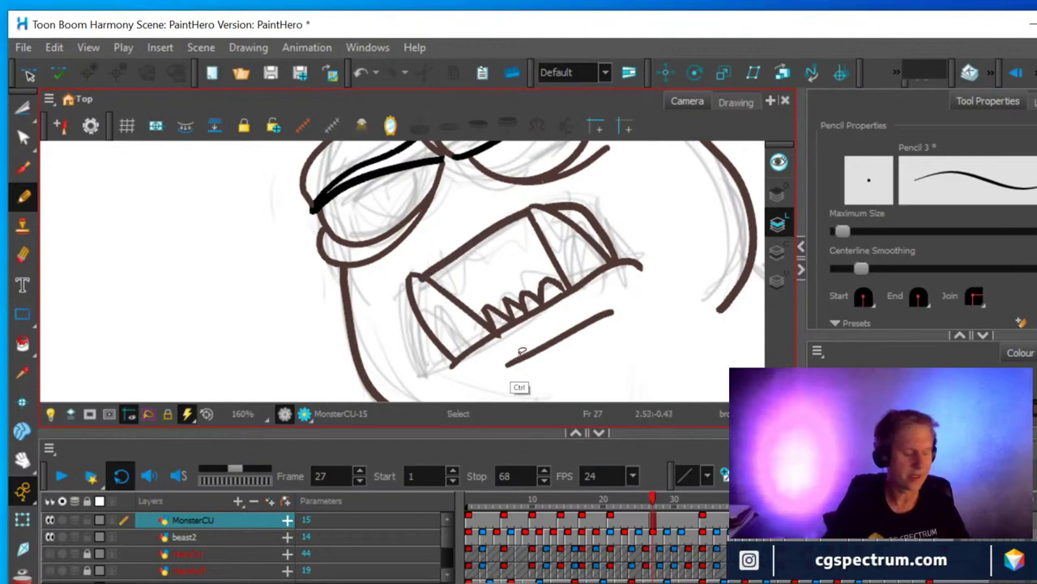
key(ctrl+z)
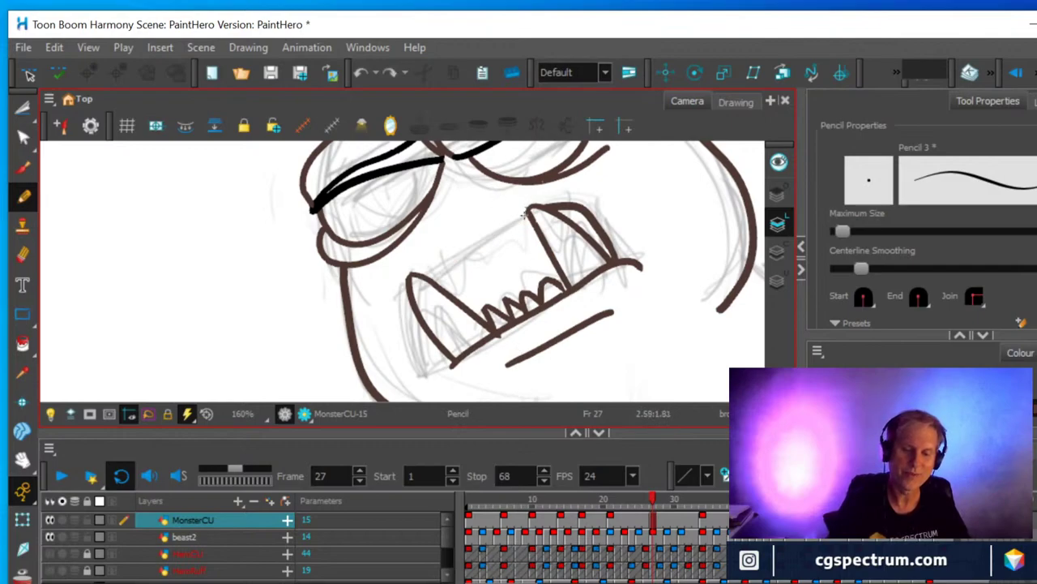
drag(525, 212, 416, 276)
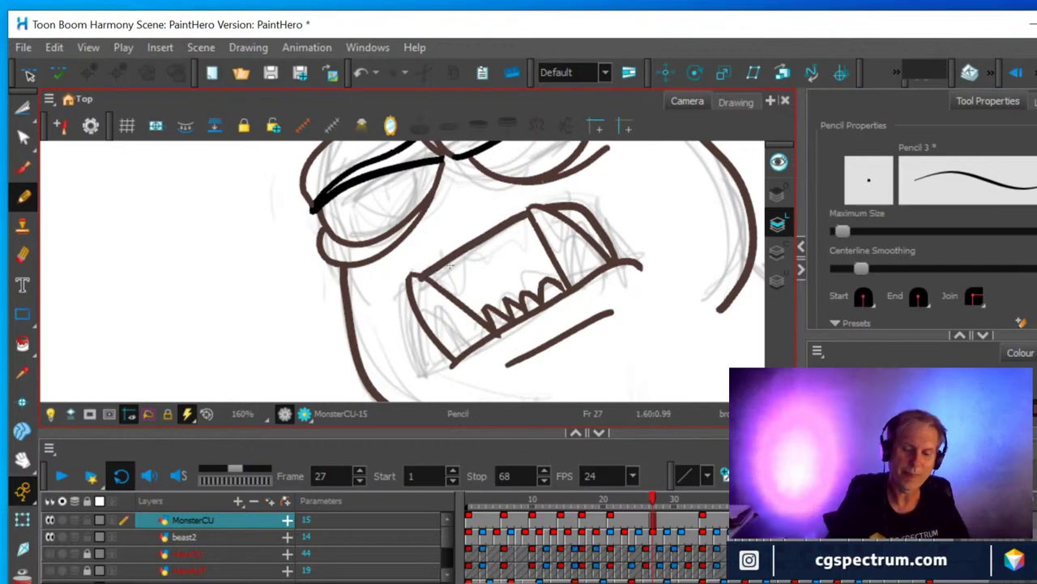
key(alt+s)
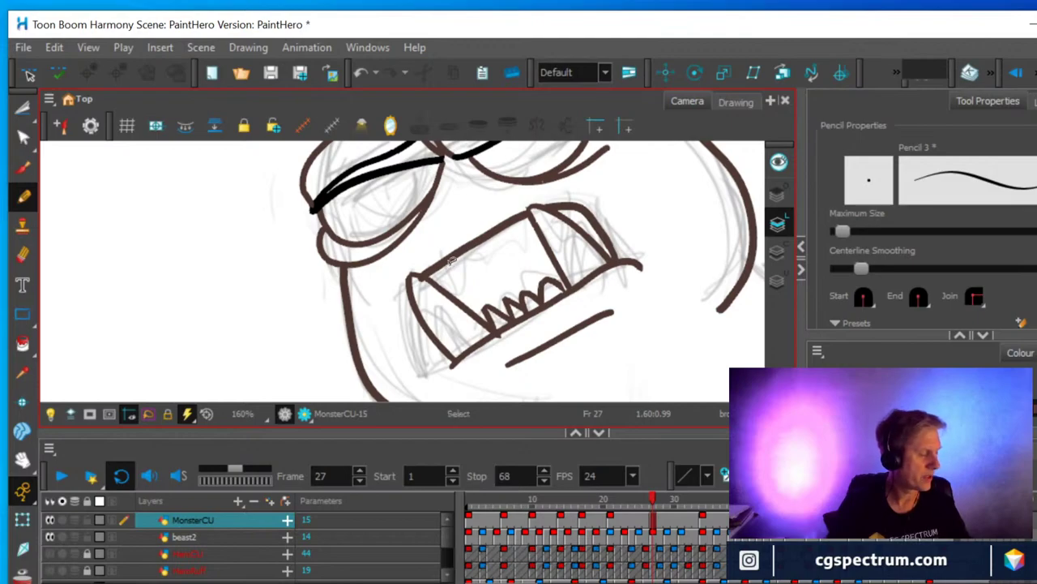
key(ctrl+z)
key(alt+/)
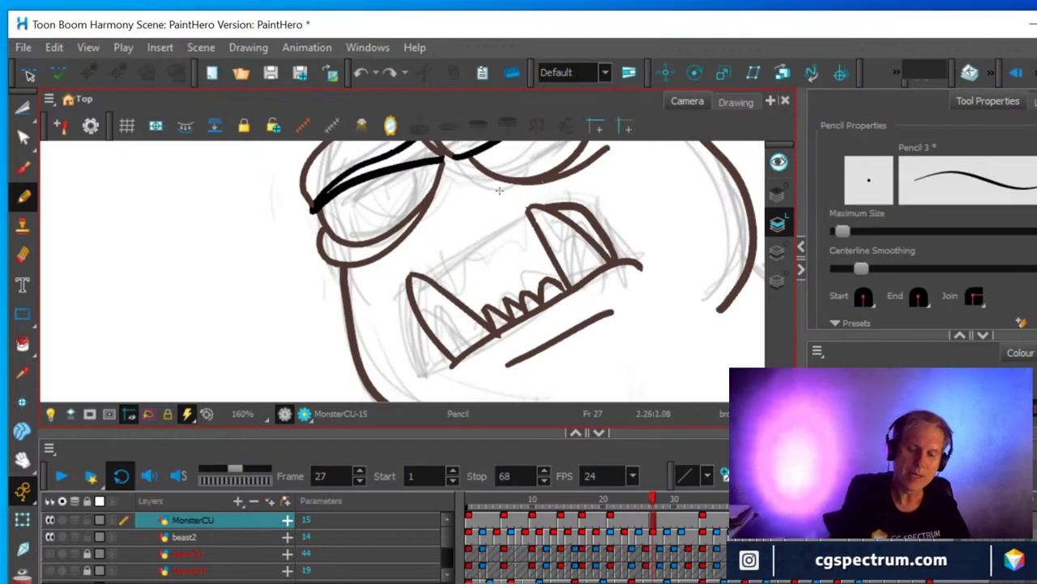
mouse_move(526, 211)
mouse_down()
mouse_move(418, 273)
mouse_move(405, 303)
mouse_move(405, 289)
mouse_move(419, 371)
mouse_move(462, 356)
mouse_up()
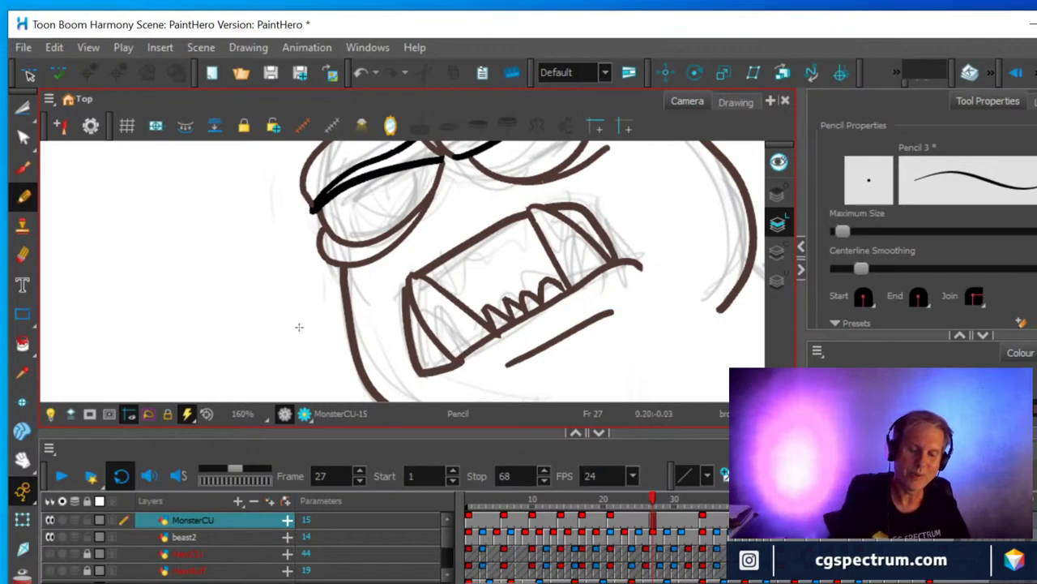
Select the lower jaw stroke and the lower teeth line in the Contour Editor.
key(alt+q)
click(452, 373)
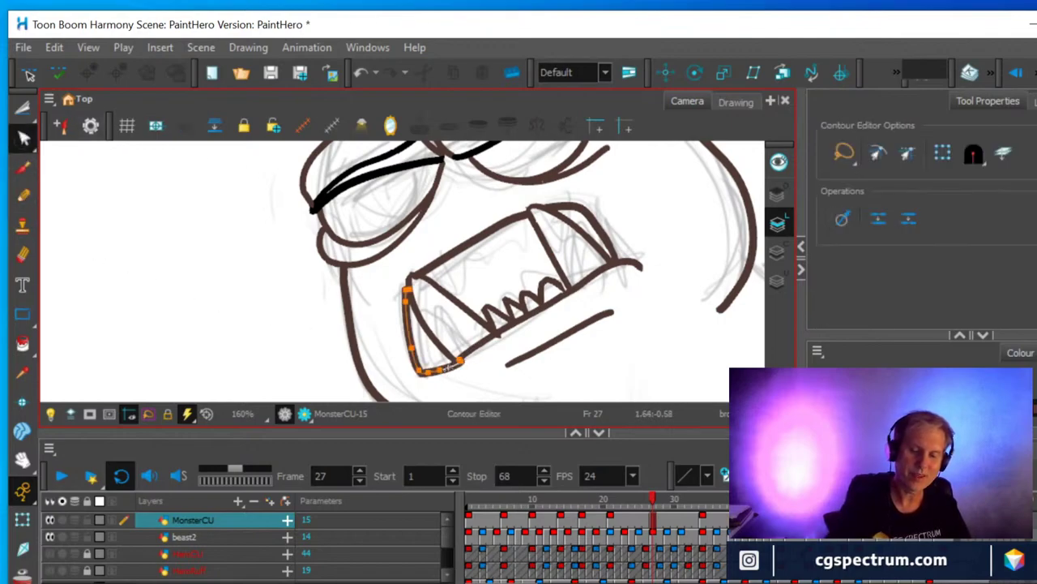
shift+click(484, 358)
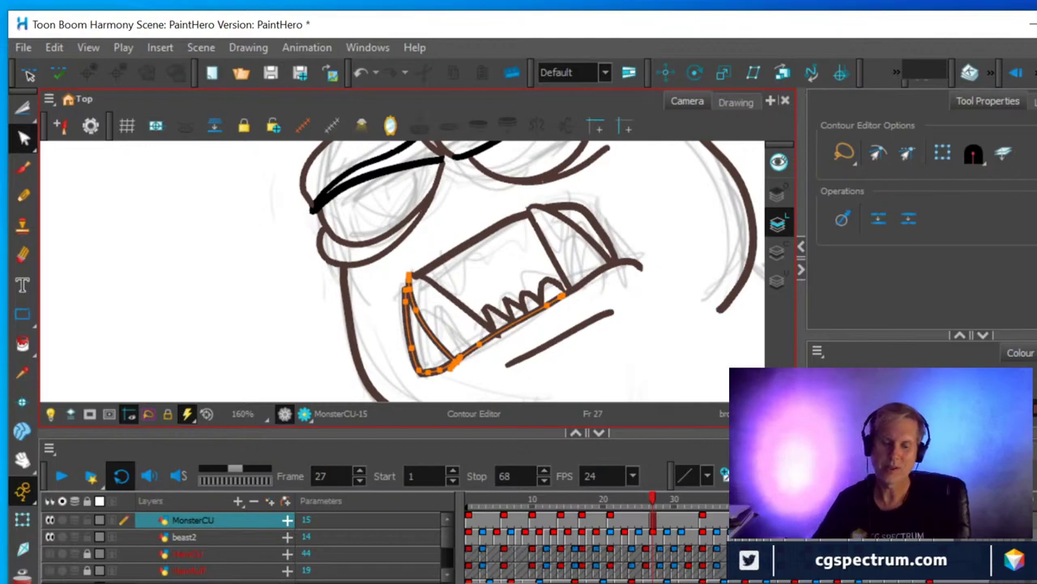
Ink the chin curve under the jaw, the right back curve and an arm line, erasing a short neck mark.
scroll(521, 253, down, 2)
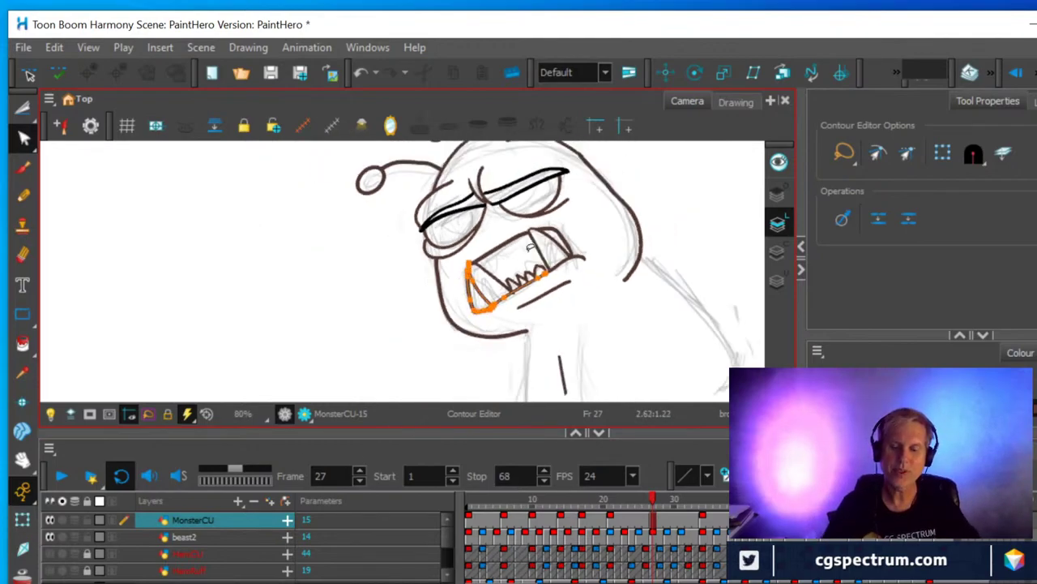
drag(521, 312, 481, 229)
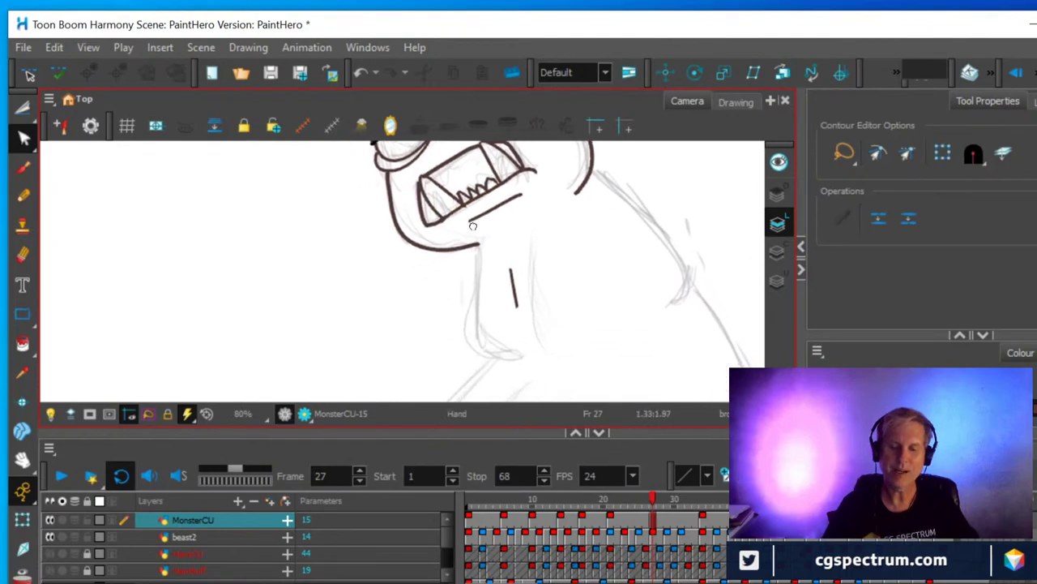
click(22, 196)
mouse_move(477, 245)
mouse_down()
mouse_move(482, 346)
mouse_move(520, 362)
mouse_up()
mouse_move(592, 166)
mouse_down()
mouse_move(678, 255)
mouse_move(686, 278)
mouse_move(669, 306)
mouse_up()
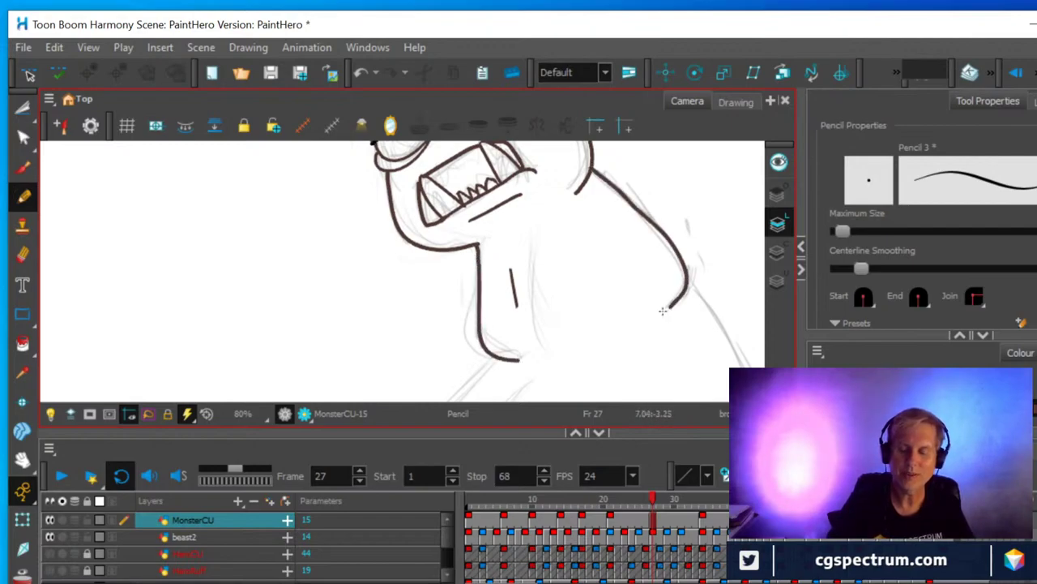
key(alt+e)
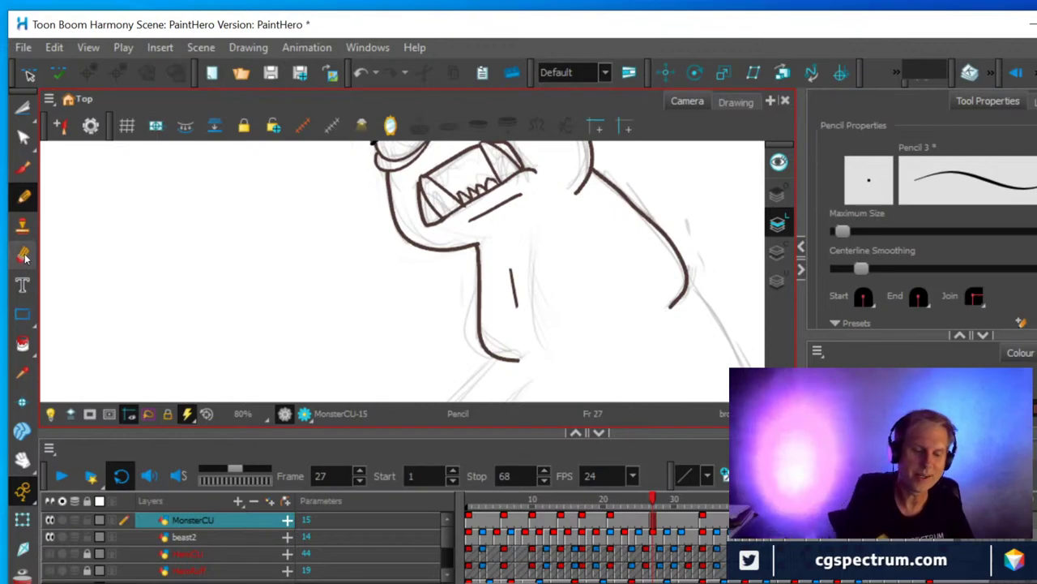
mouse_move(510, 267)
mouse_down()
mouse_move(517, 312)
mouse_move(508, 278)
mouse_up()
key(alt+/)
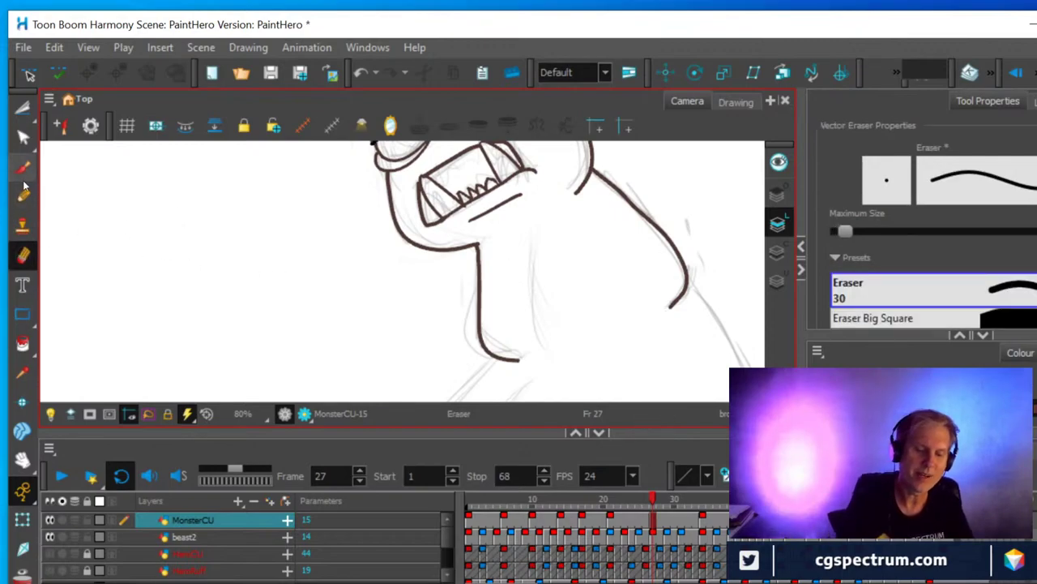
drag(547, 334, 531, 264)
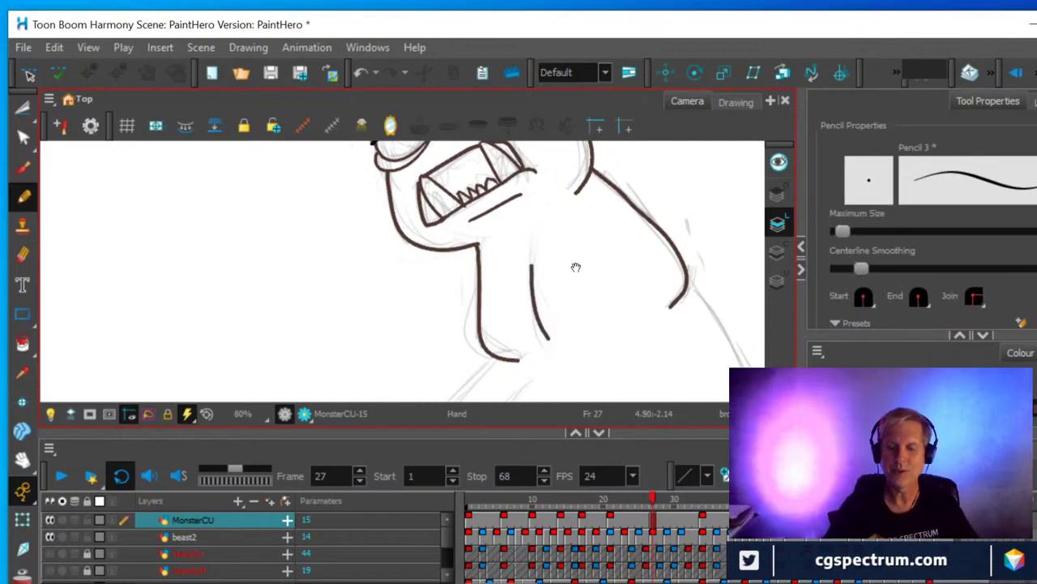
Ink the outline from the nose down-left, the right side of the face and a short bottom curve.
scroll(571, 260, down, 2)
scroll(577, 258, down, 2)
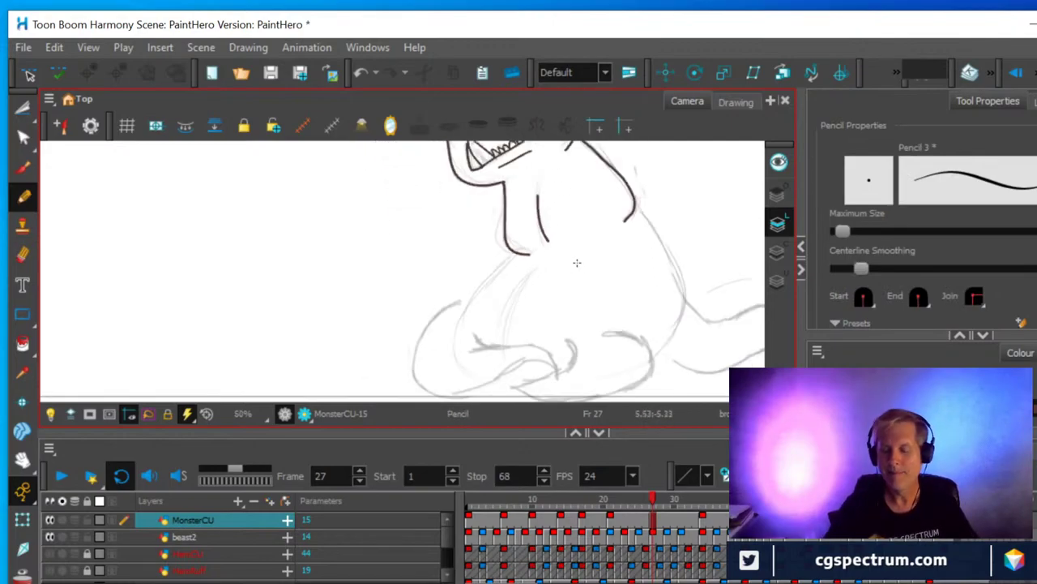
scroll(578, 262, up, 2)
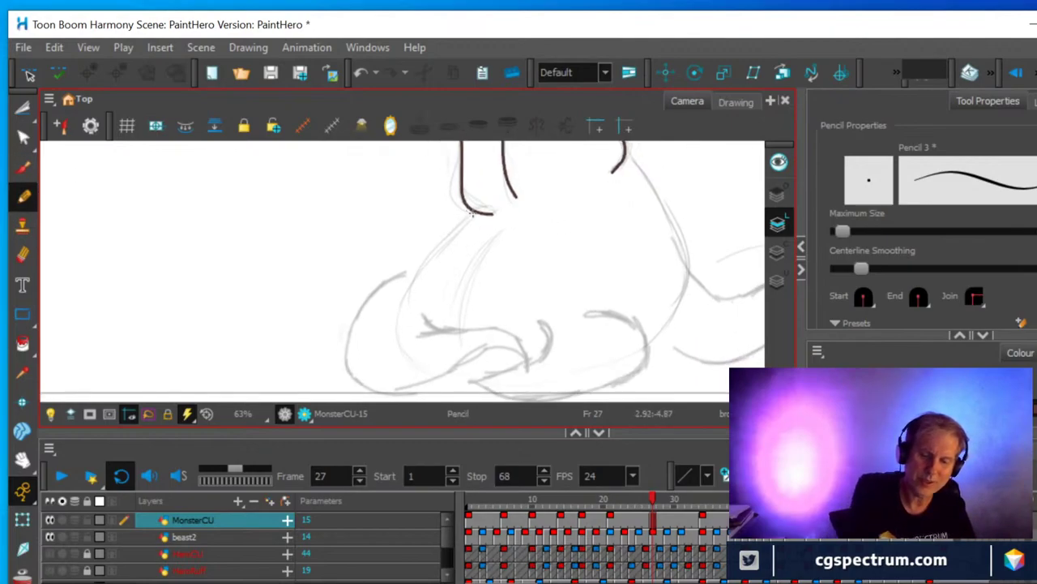
drag(472, 214, 414, 260)
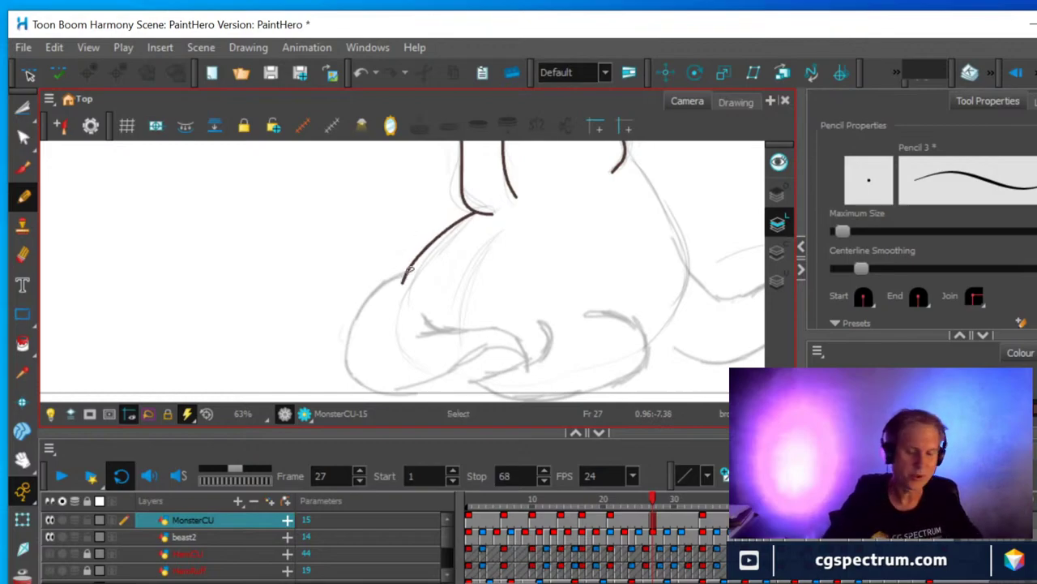
key(ctrl+z)
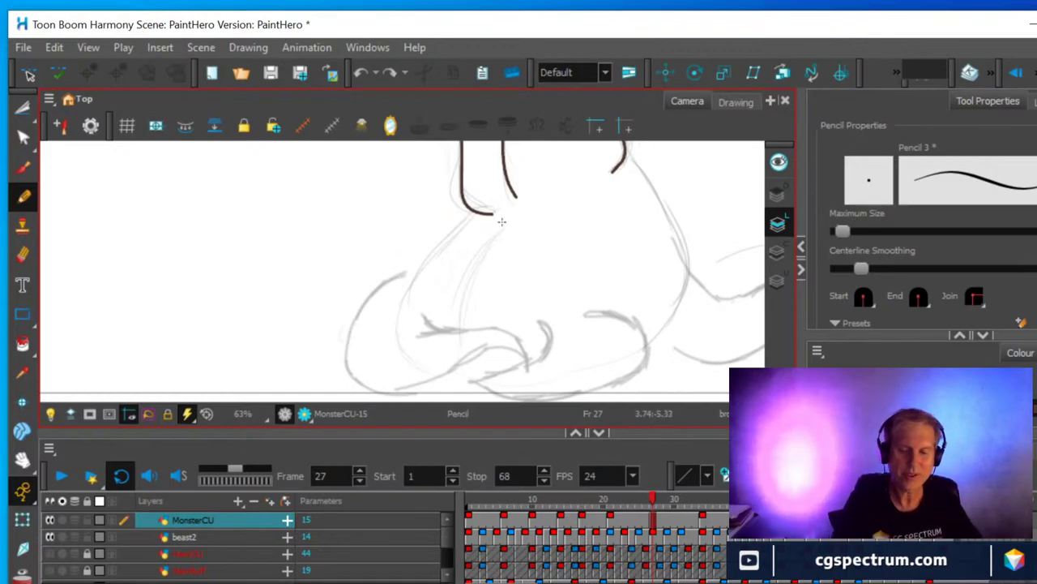
drag(473, 213, 409, 283)
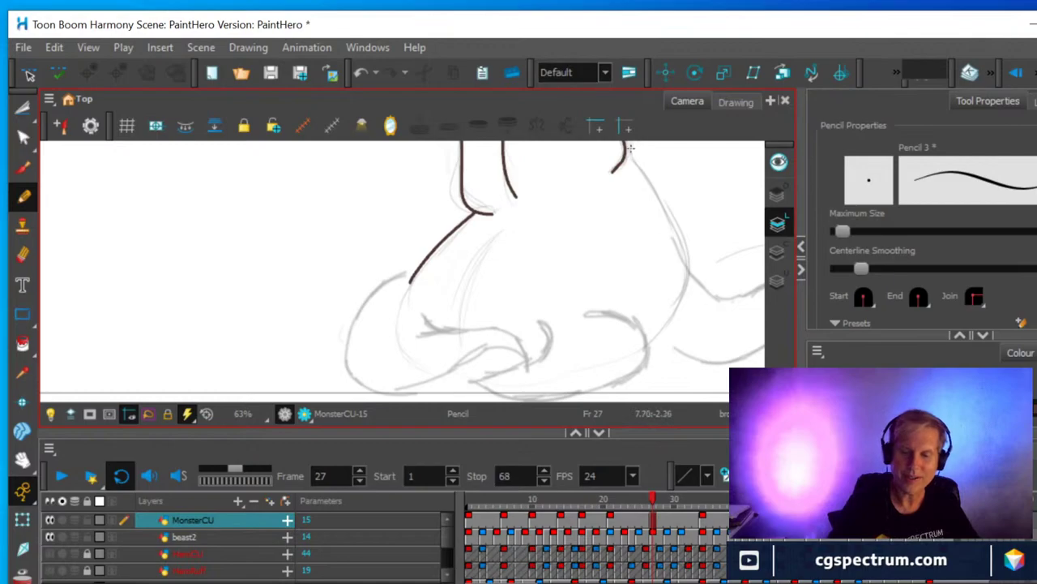
mouse_move(629, 157)
mouse_down()
mouse_move(678, 233)
mouse_move(679, 297)
mouse_up()
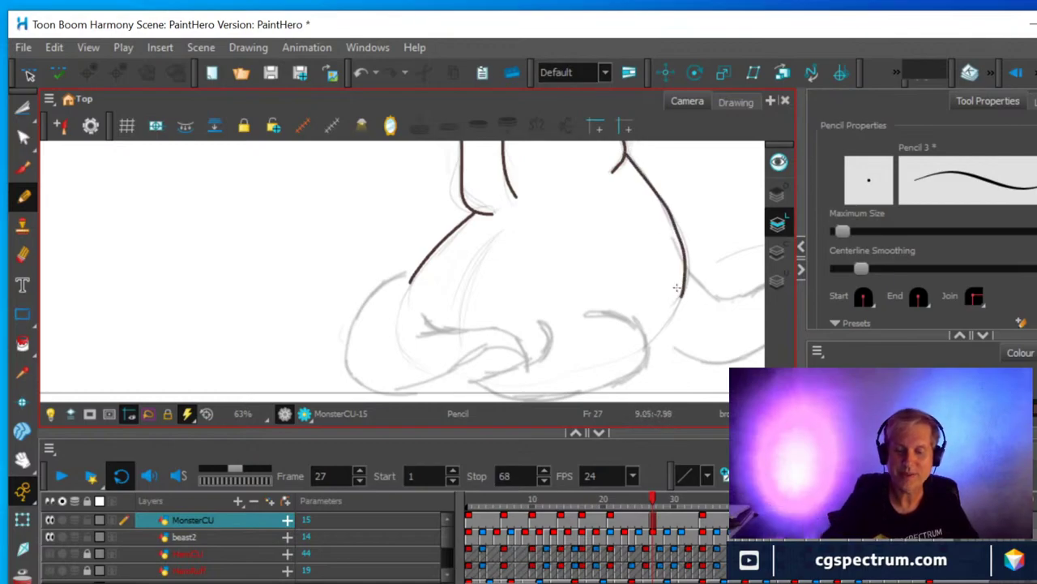
drag(443, 376, 483, 386)
drag(645, 363, 673, 333)
key(ctrl)
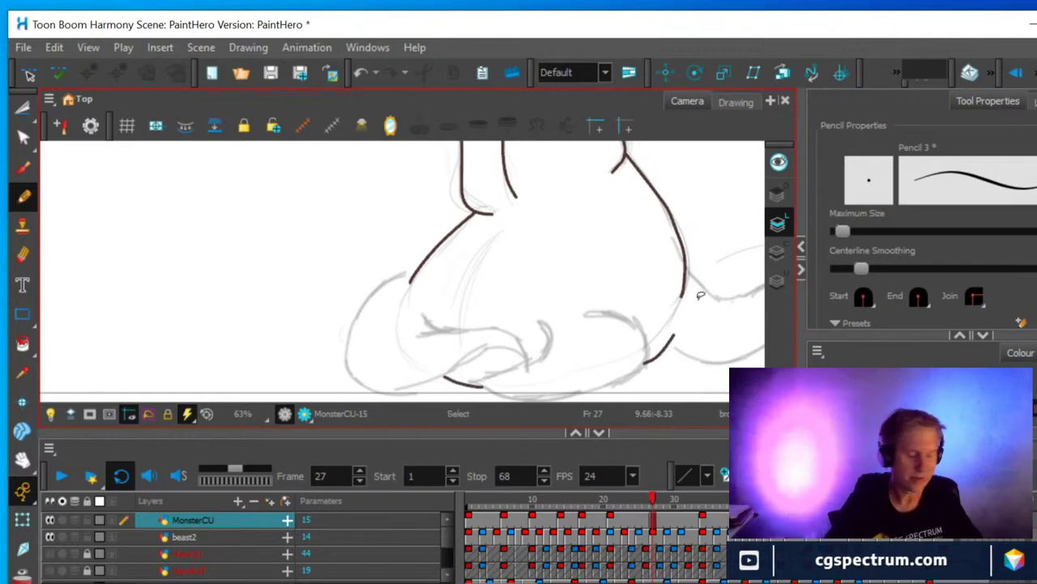
key(ctrl+z)
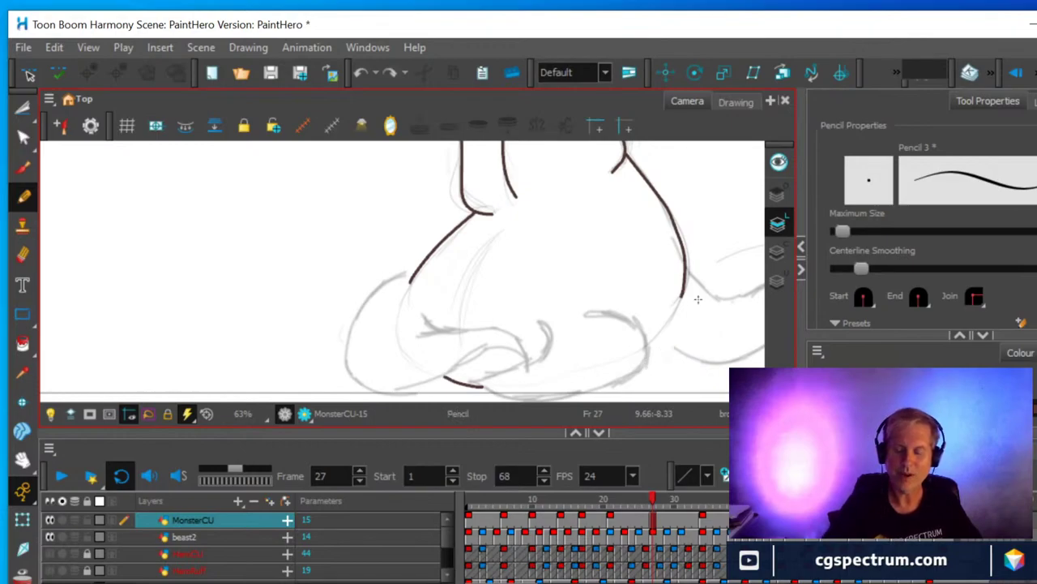
mouse_move(644, 254)
mouse_down()
mouse_move(629, 299)
mouse_move(644, 411)
mouse_up()
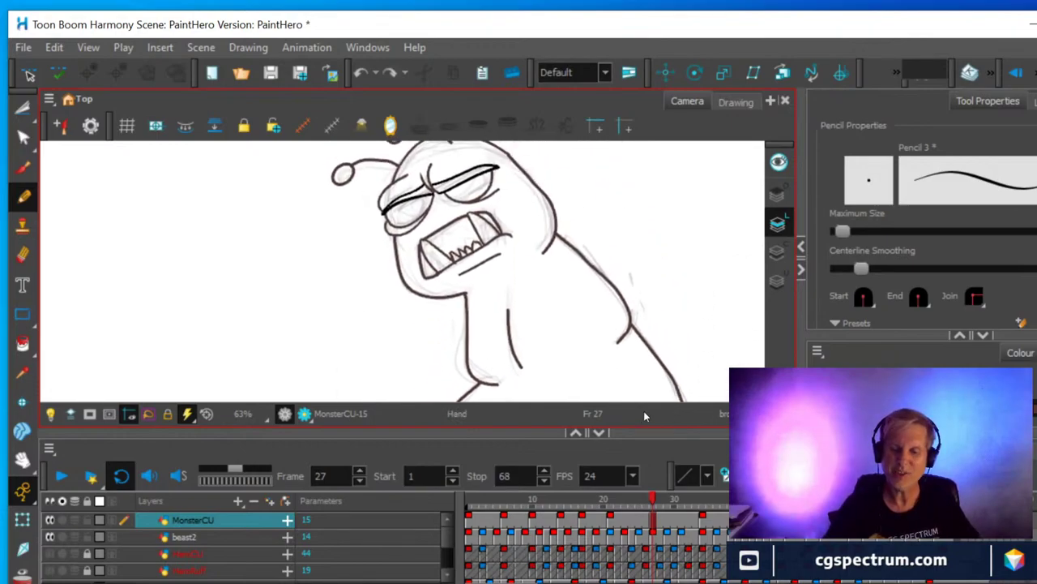
Compare against the frame 21 pose, then return to frame 27 and zoom in.
click(611, 524)
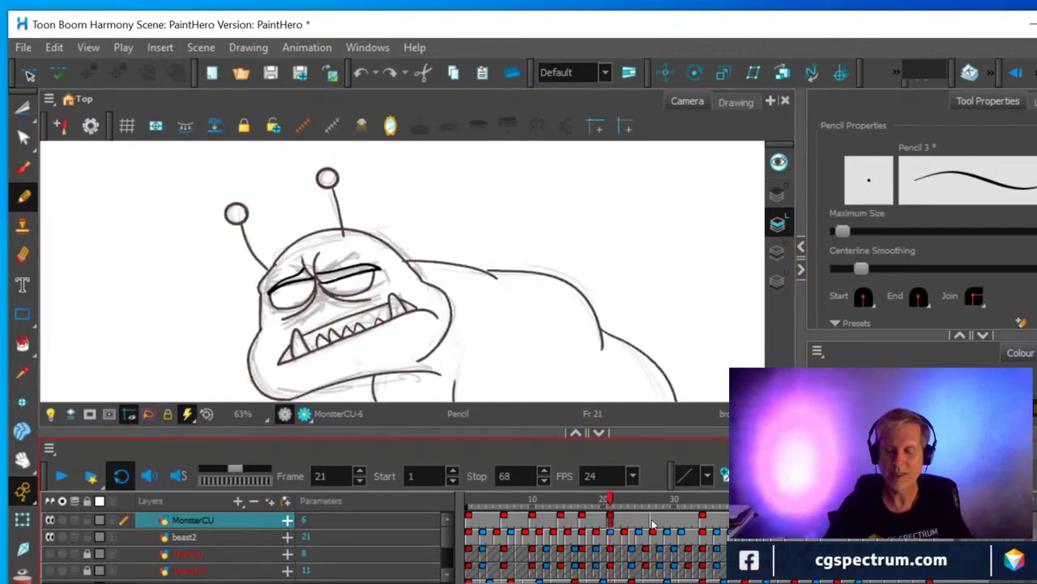
click(653, 528)
scroll(620, 243, down, 2)
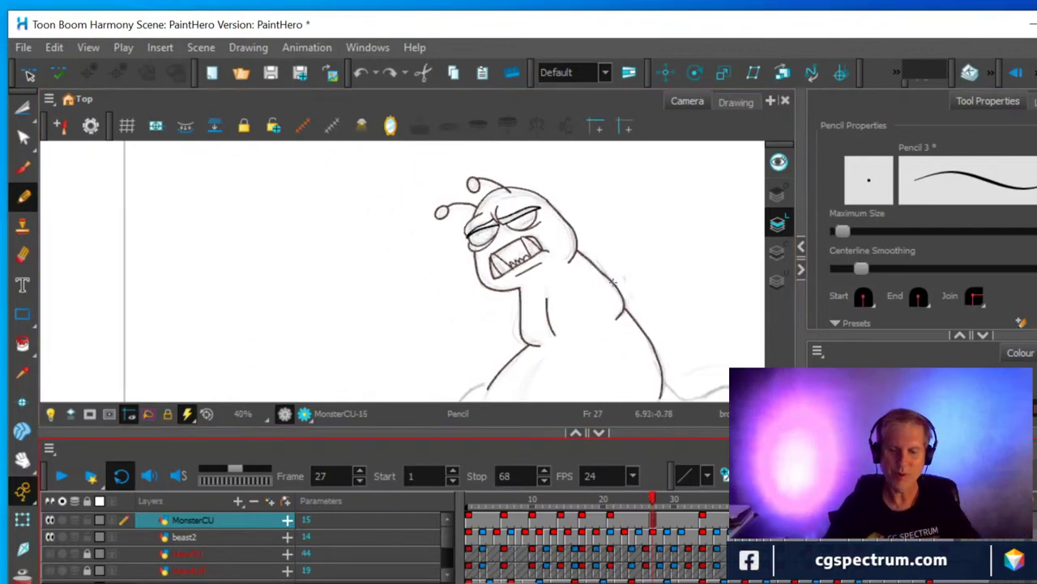
scroll(602, 263, up, 1)
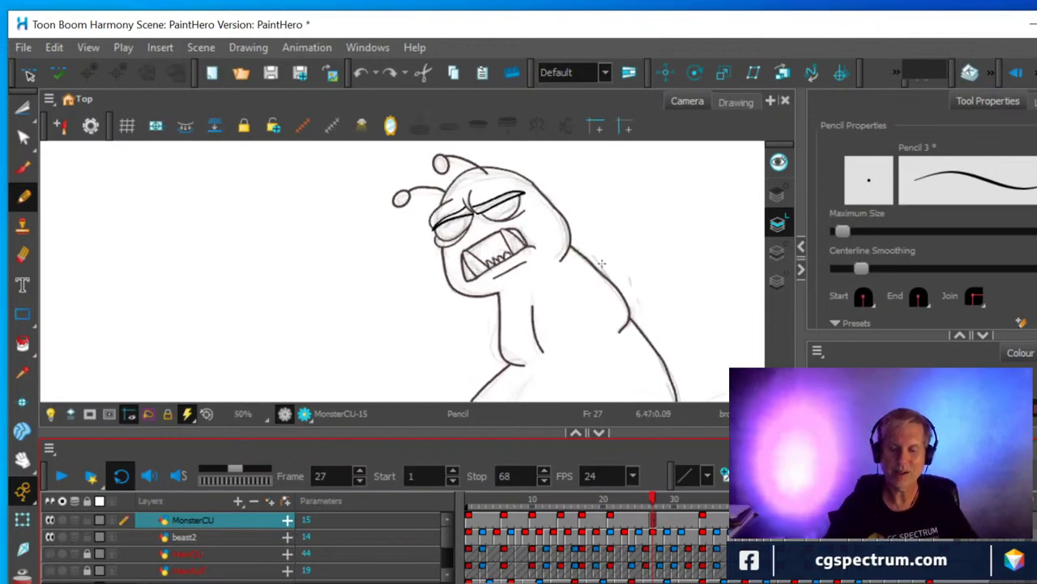
scroll(602, 263, up, 2)
scroll(583, 320, up, 2)
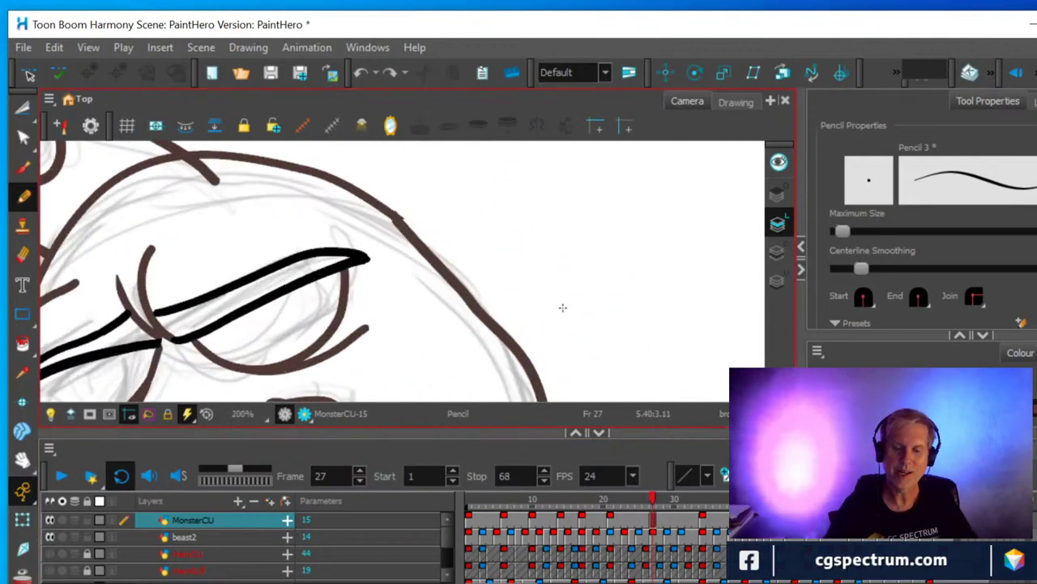
Erase the overlap and drag the lower outline stroke's end up to meet the head outline.
click(23, 253)
click(395, 217)
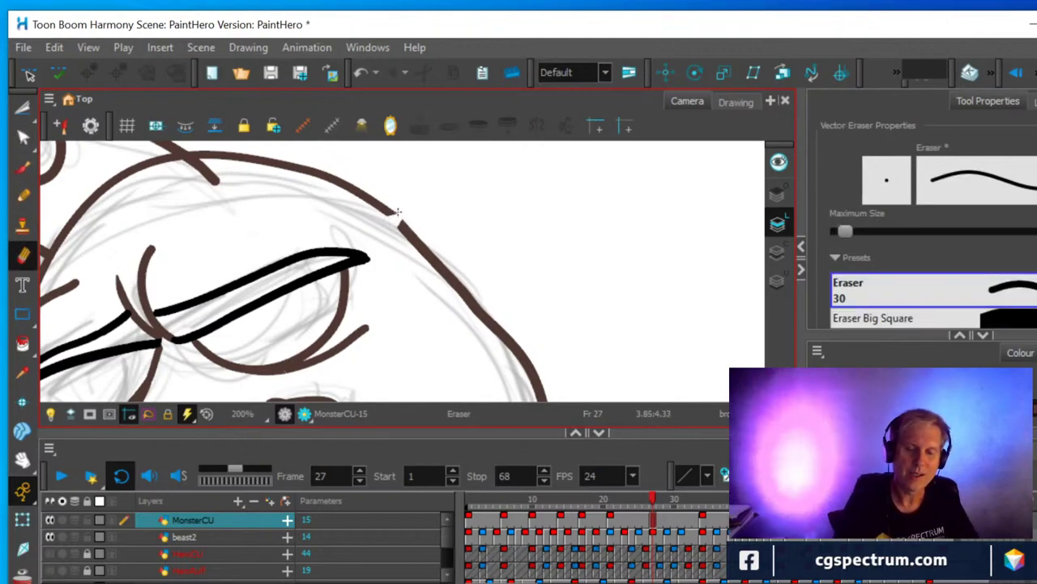
key(alt+q)
click(402, 227)
drag(398, 222, 385, 207)
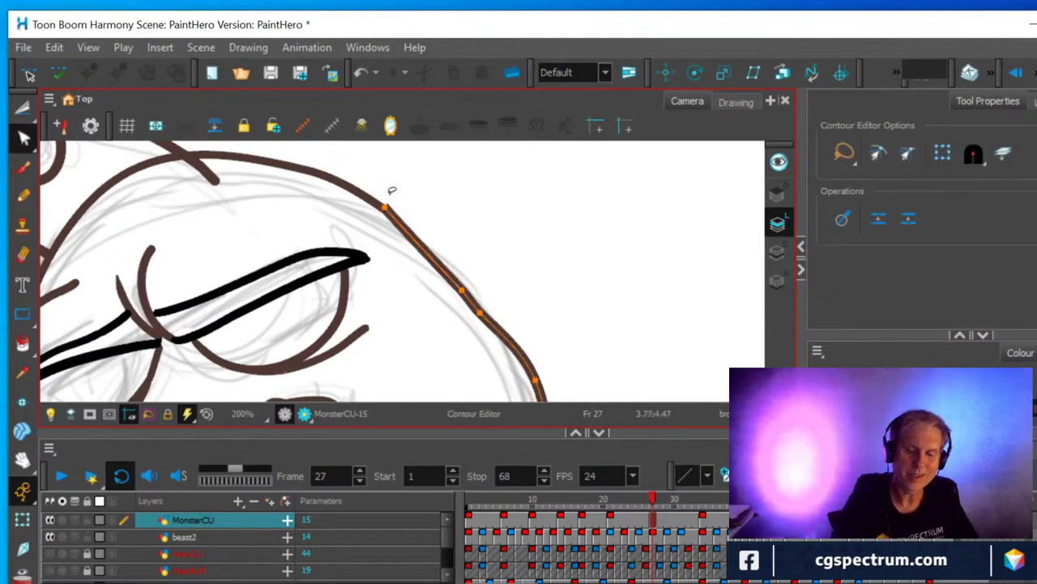
scroll(399, 160, down, 6)
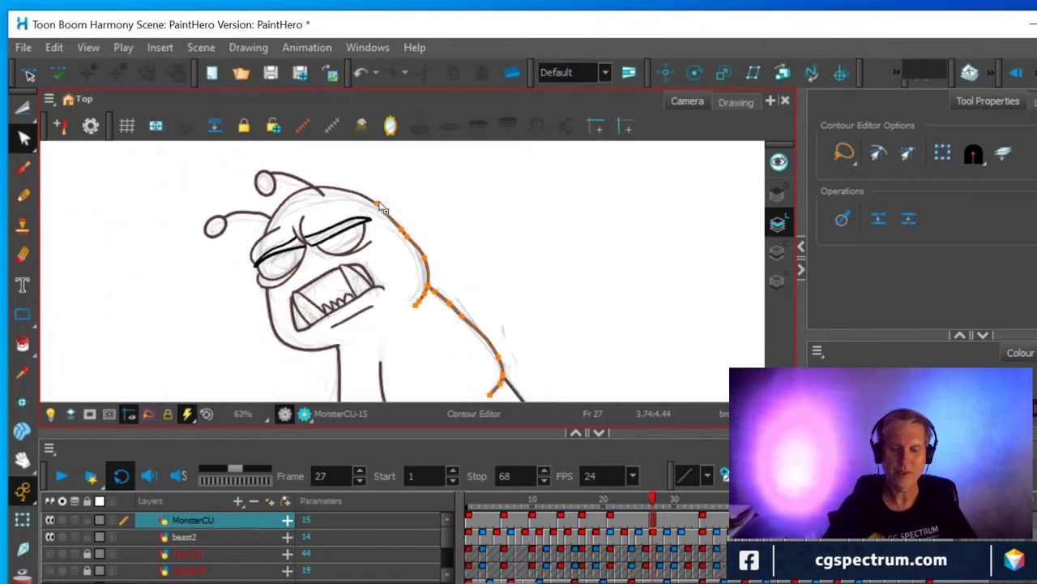
scroll(410, 200, up, 1)
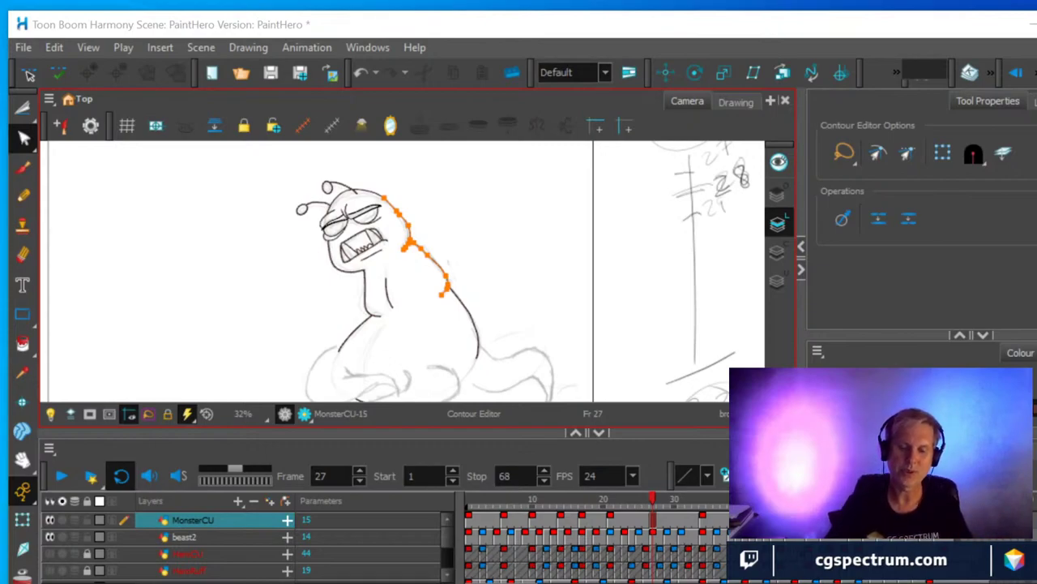
Create an empty drawing in the MonsterCU frame 23 cell via Drawings > Create Empty Drawing.
click(631, 531)
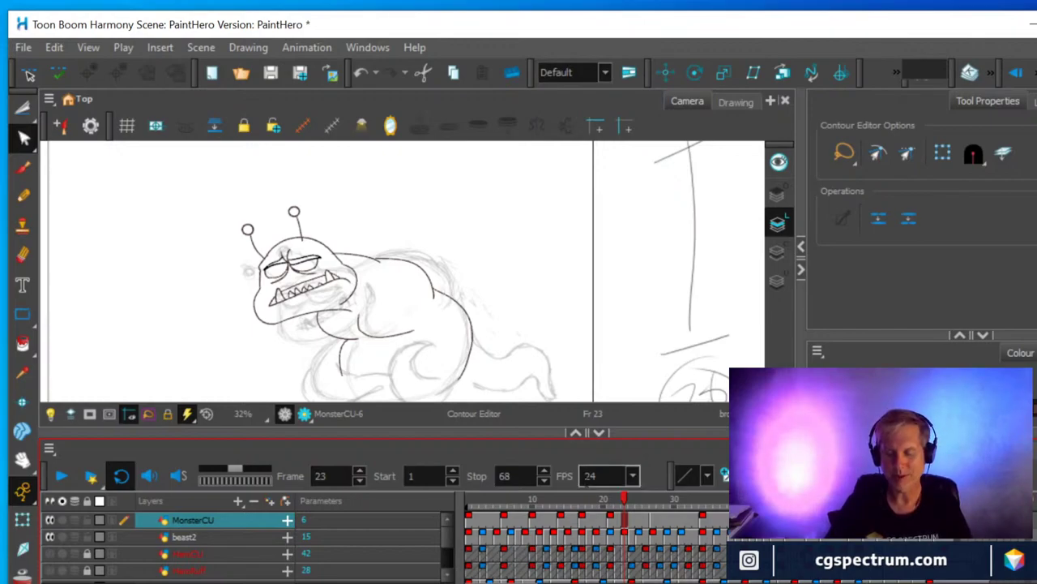
right_click(624, 523)
mouse_move(673, 348)
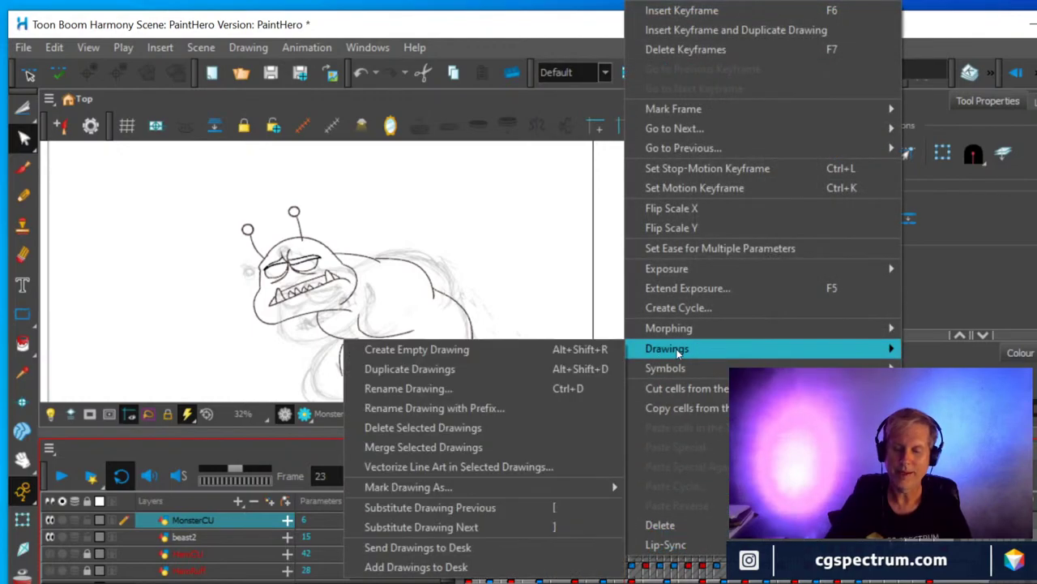
click(425, 351)
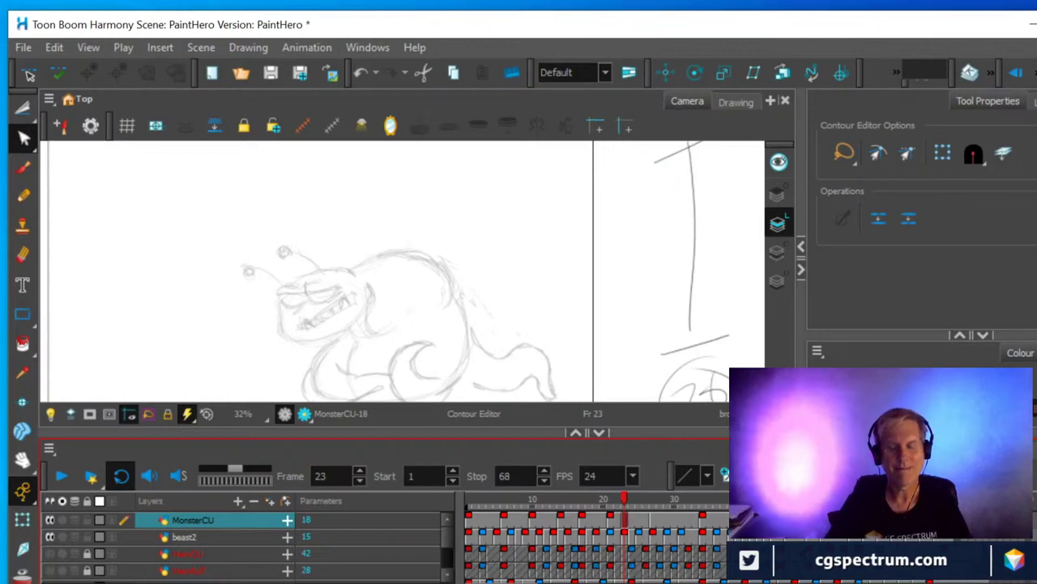
scroll(289, 306, down, 1)
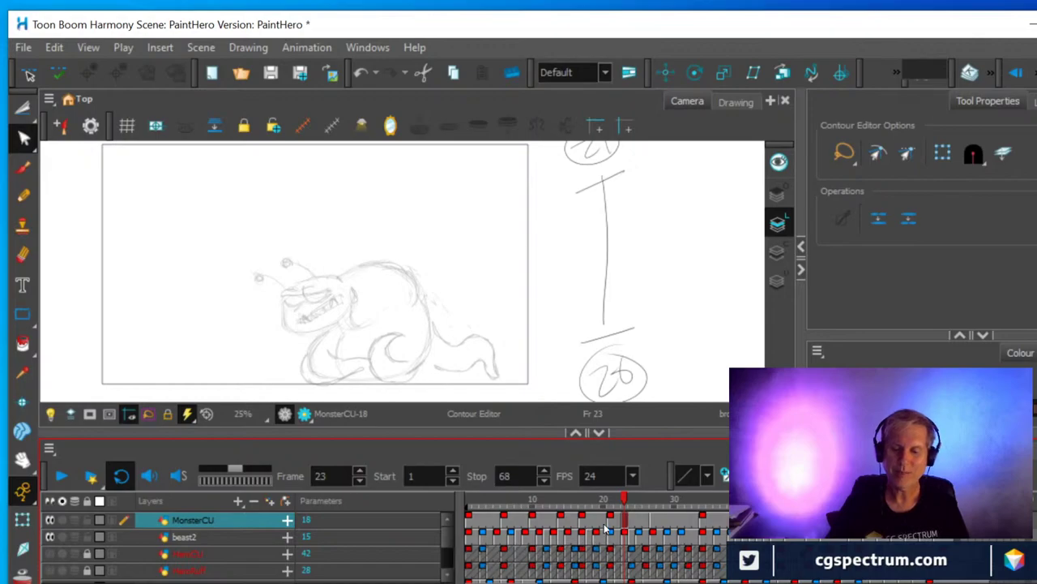
Browse the key poses from frame 1 to frame 67 and step back to the cleaned-up pose.
click(654, 520)
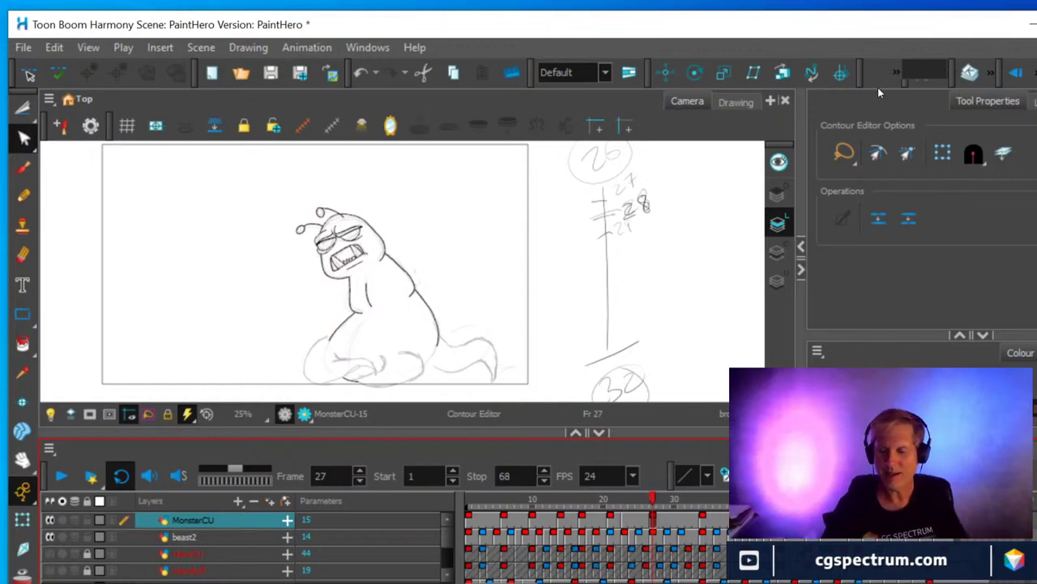
click(625, 519)
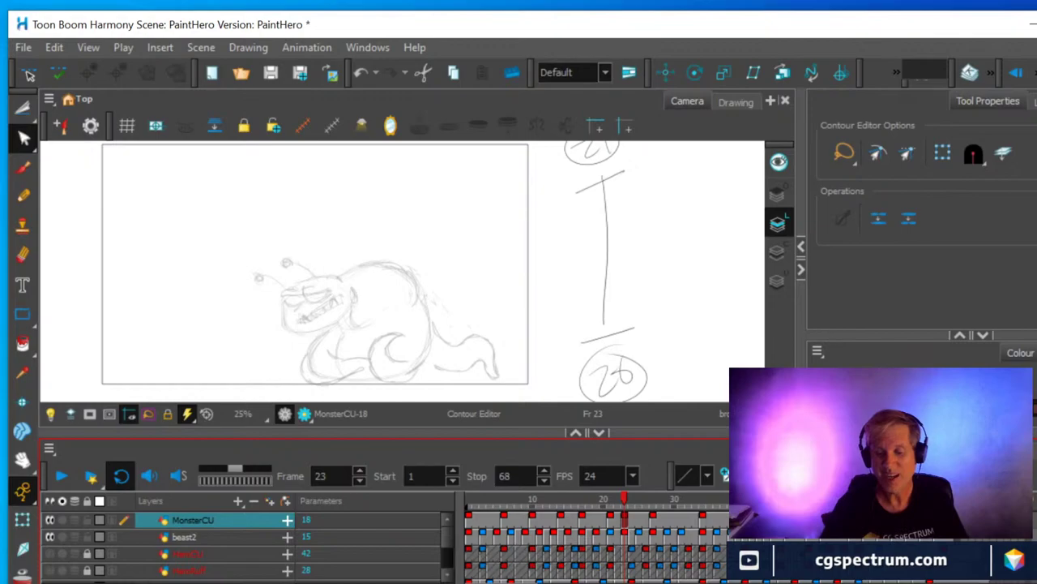
click(610, 519)
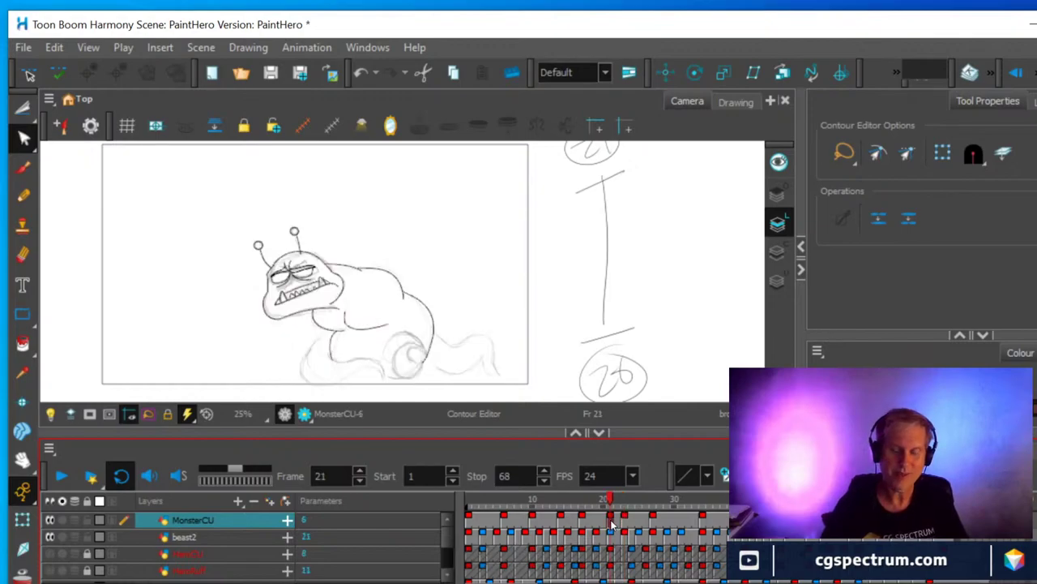
click(585, 525)
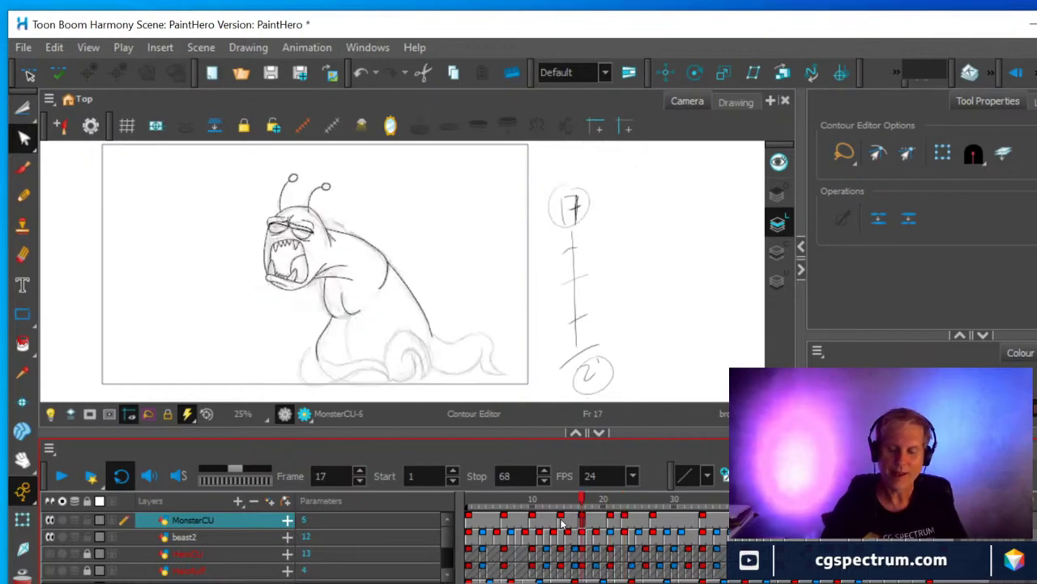
click(561, 523)
click(533, 523)
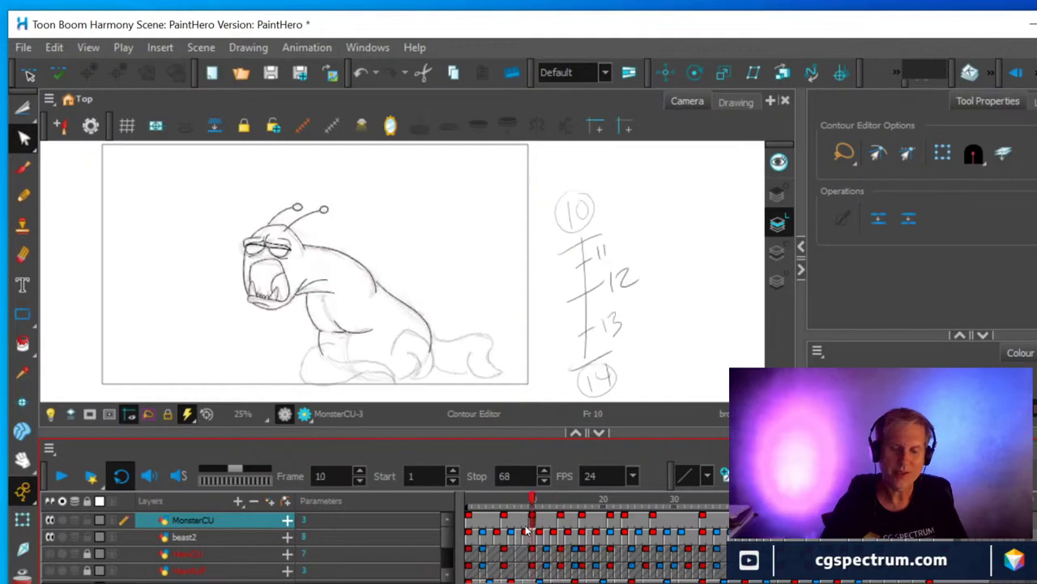
click(490, 525)
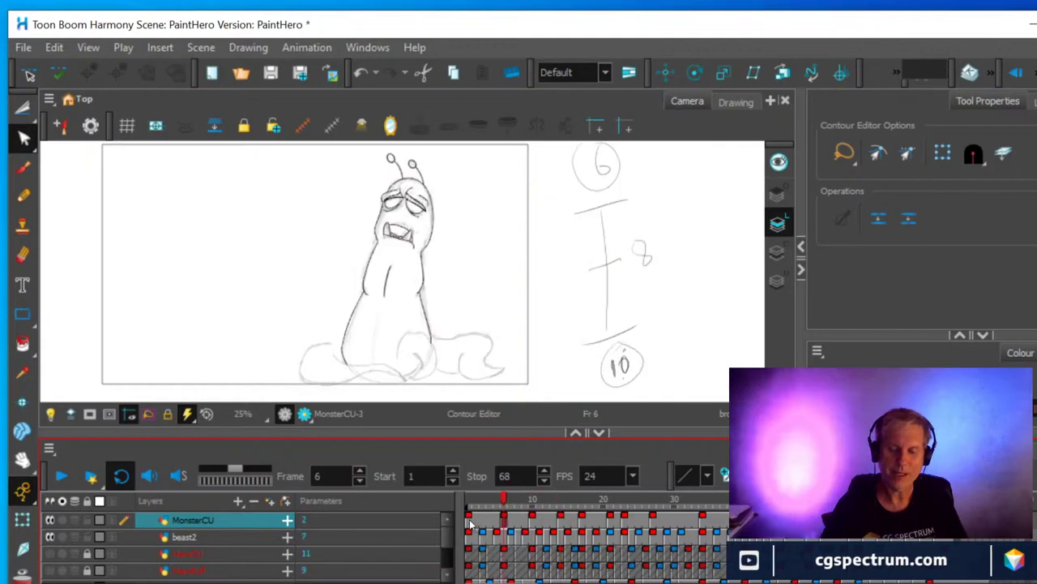
click(471, 525)
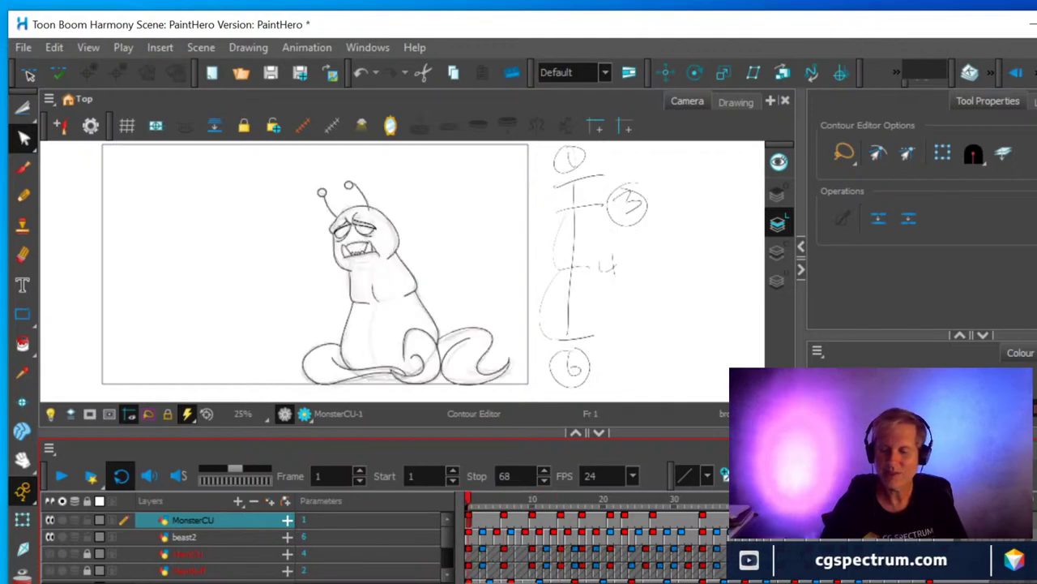
key(shift+period)
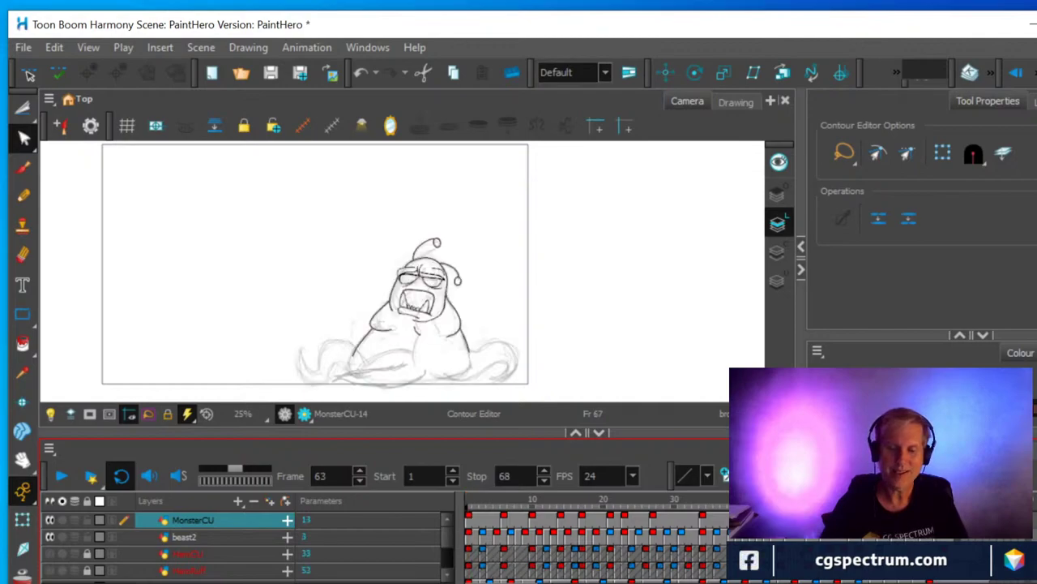
key(comma)
key(comma)
key(comma)
key(comma)
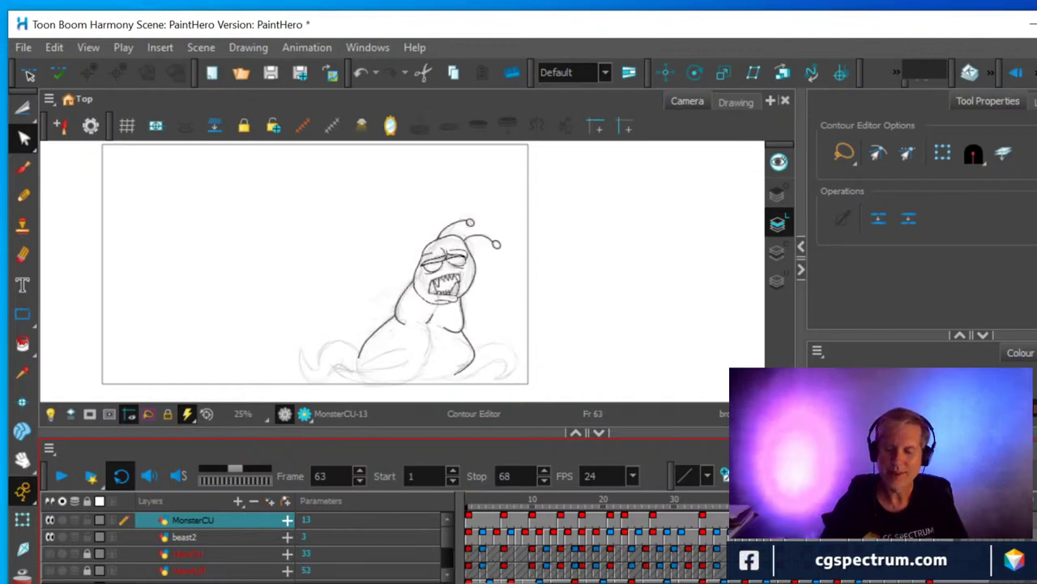
key(comma)
key(comma)
key(comma)
key(comma)
key(comma)
key(comma)
key(comma)
key(comma)
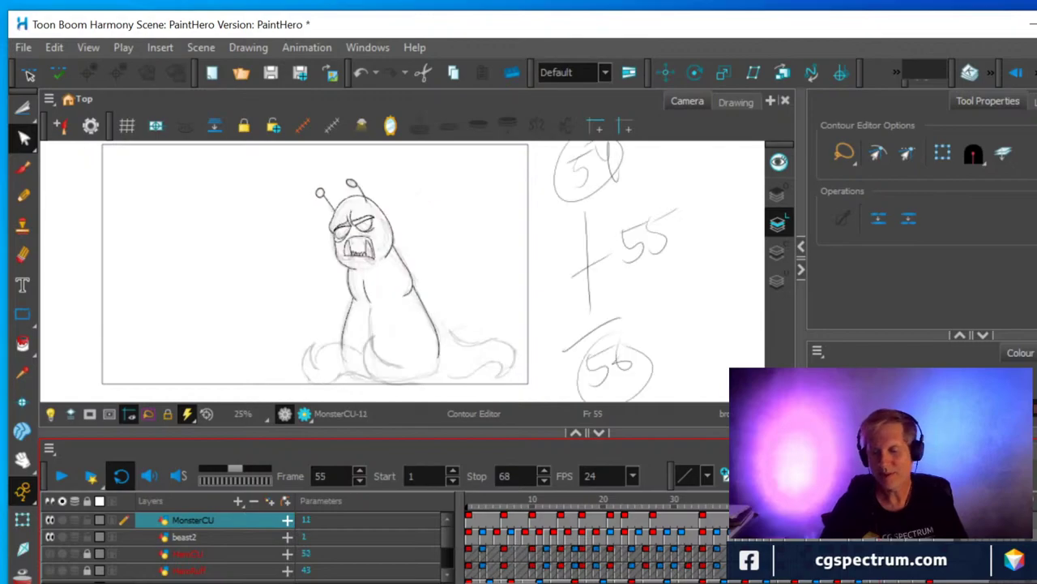
key(comma)
key(comma)
key(comma)
key(comma)
key(comma)
key(comma)
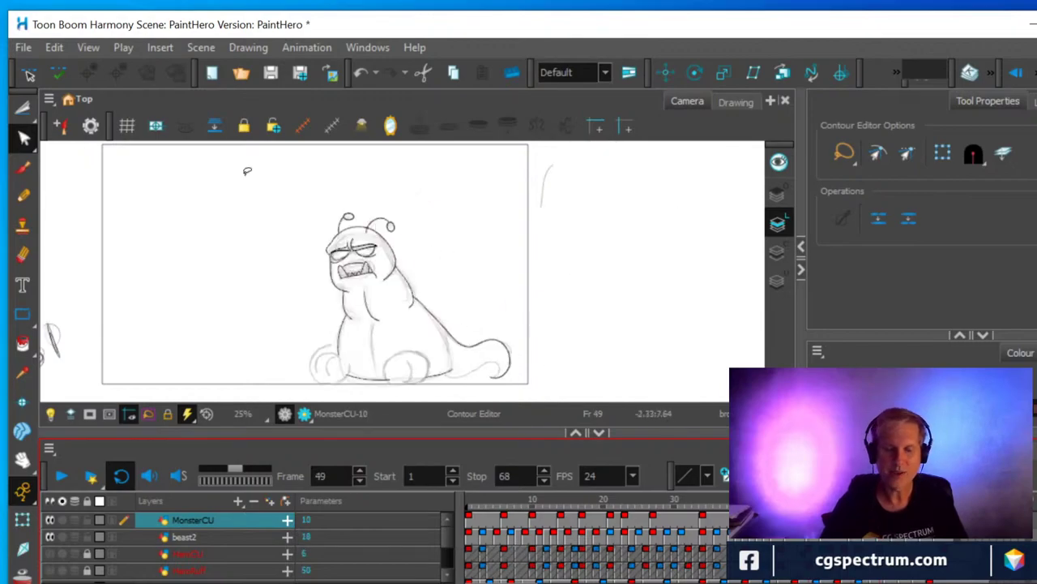
Lasso the monster's head, copy it with Edit > Copy Drawing Object, and return to frame 23.
click(23, 107)
mouse_move(321, 253)
mouse_down()
mouse_move(317, 214)
mouse_move(376, 172)
mouse_move(432, 212)
mouse_move(404, 271)
mouse_move(356, 294)
mouse_move(324, 290)
mouse_move(308, 255)
mouse_move(328, 216)
mouse_up()
click(57, 52)
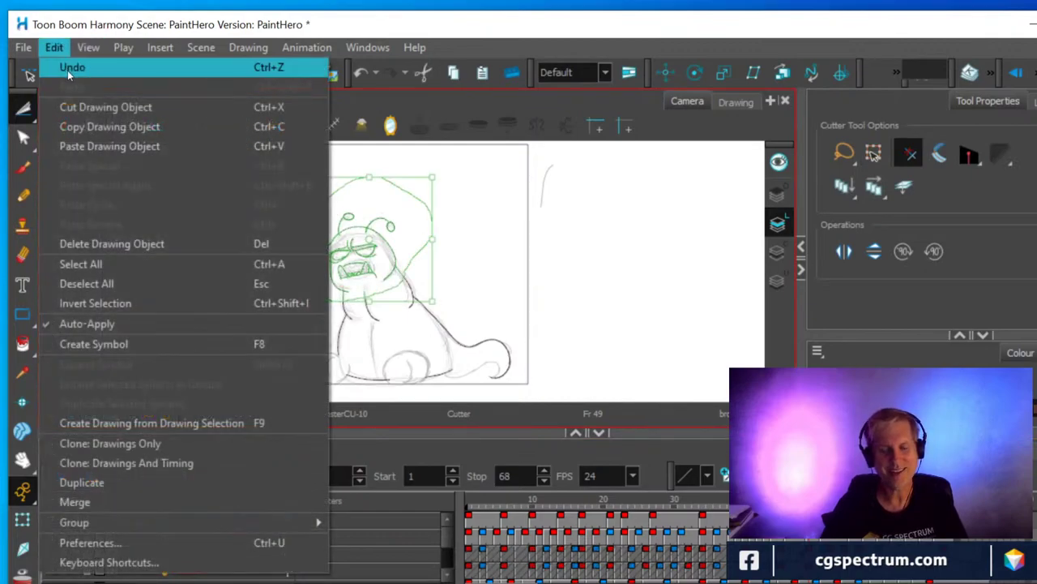
click(83, 126)
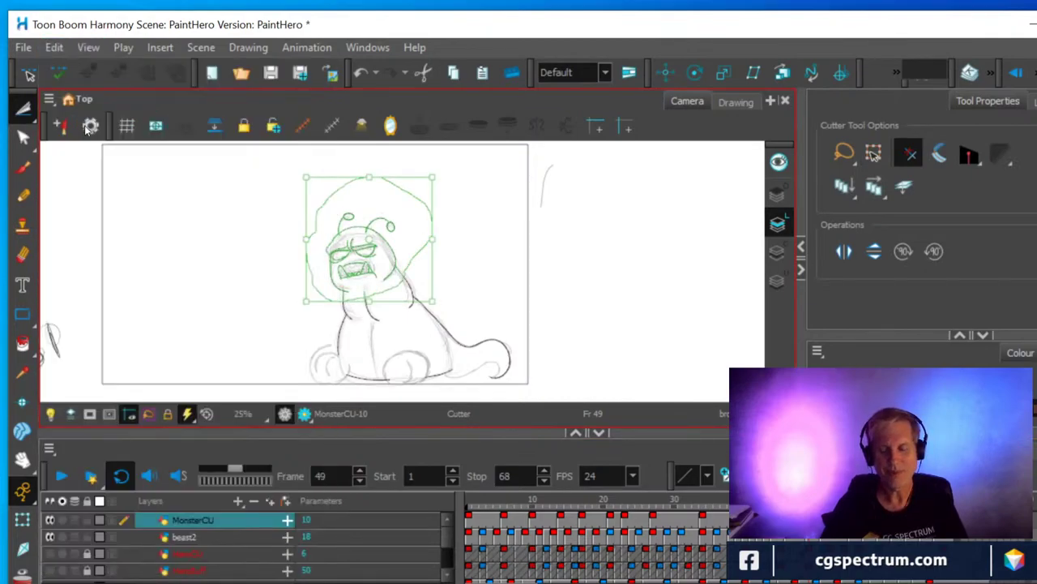
click(624, 526)
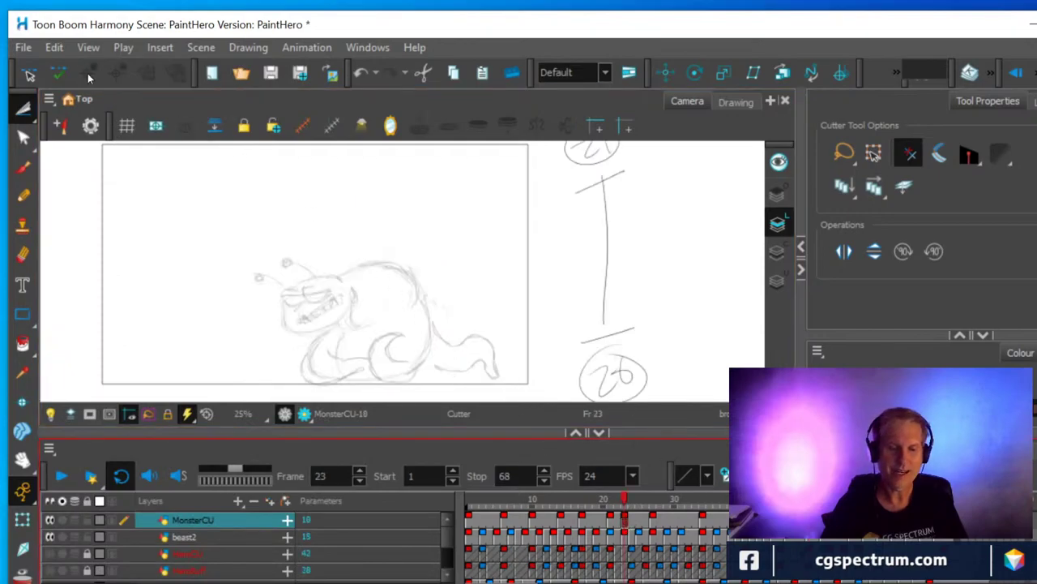
Paste the head into frame 23, rotate it and move it down-left onto the sketch.
click(56, 50)
click(71, 146)
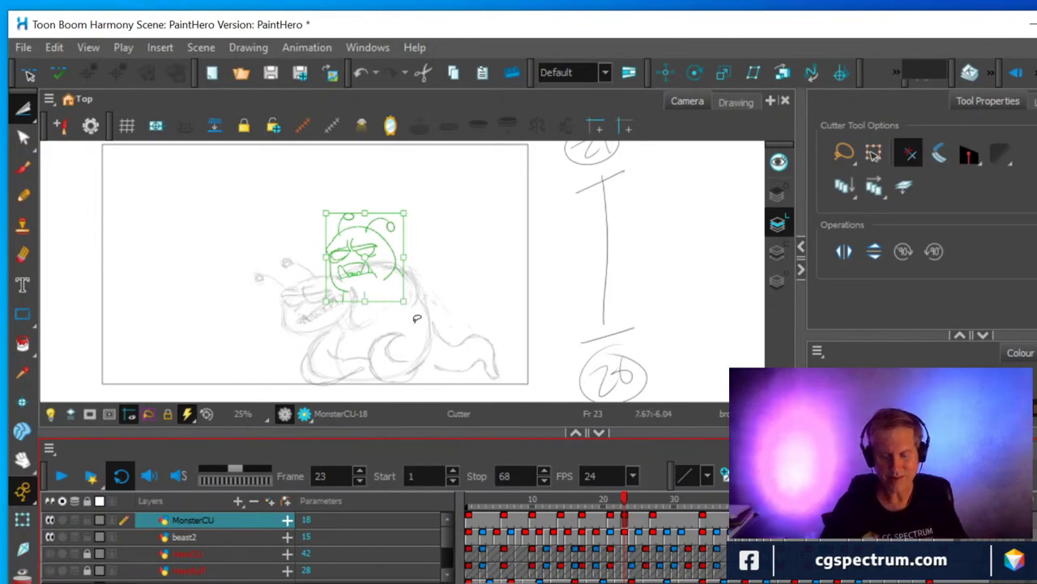
drag(411, 313, 426, 301)
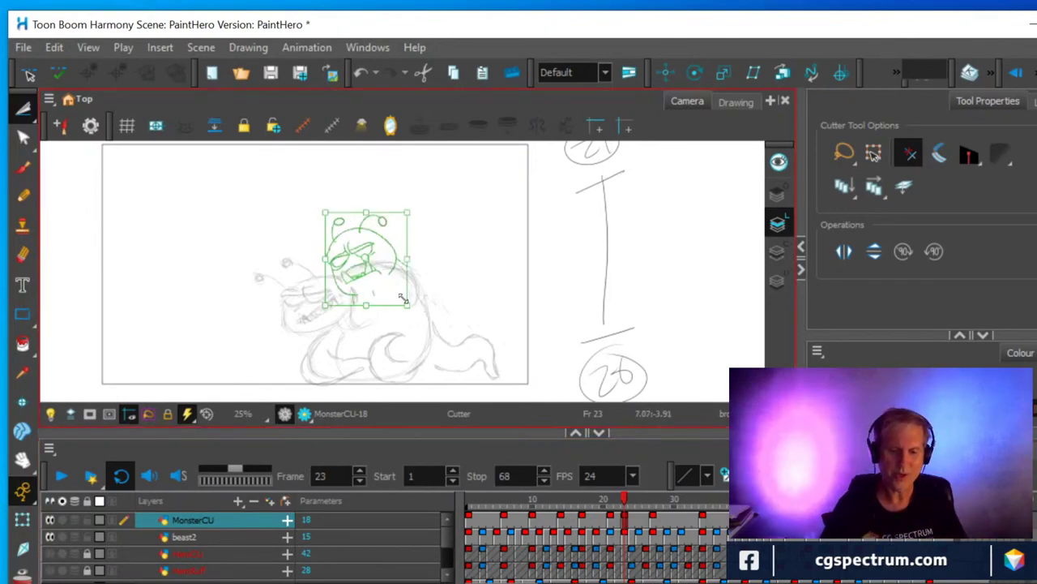
mouse_move(373, 270)
mouse_down()
mouse_move(332, 292)
mouse_move(328, 310)
mouse_move(330, 295)
mouse_up()
drag(370, 245, 381, 257)
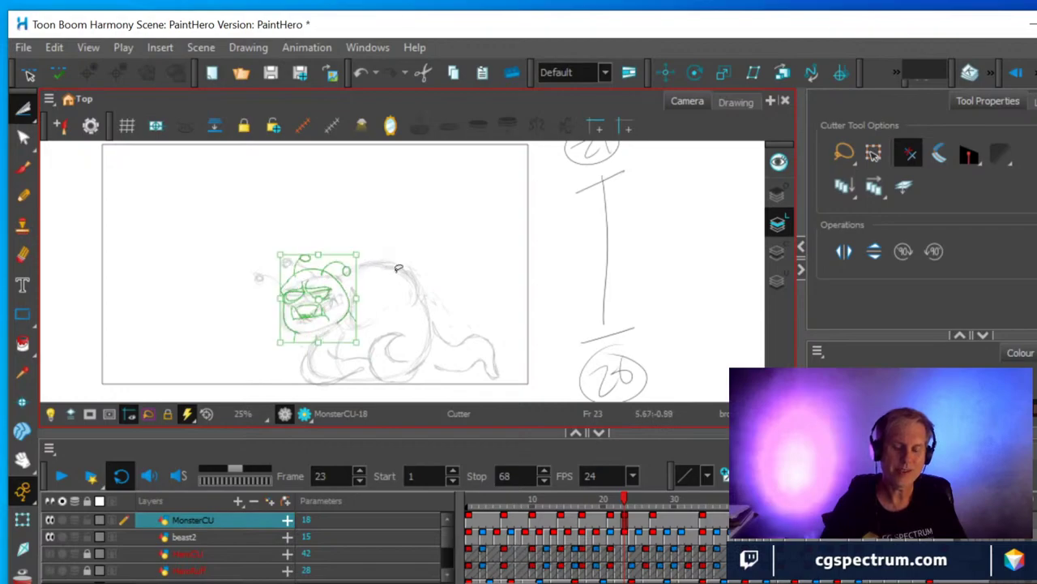
scroll(389, 269, up, 4)
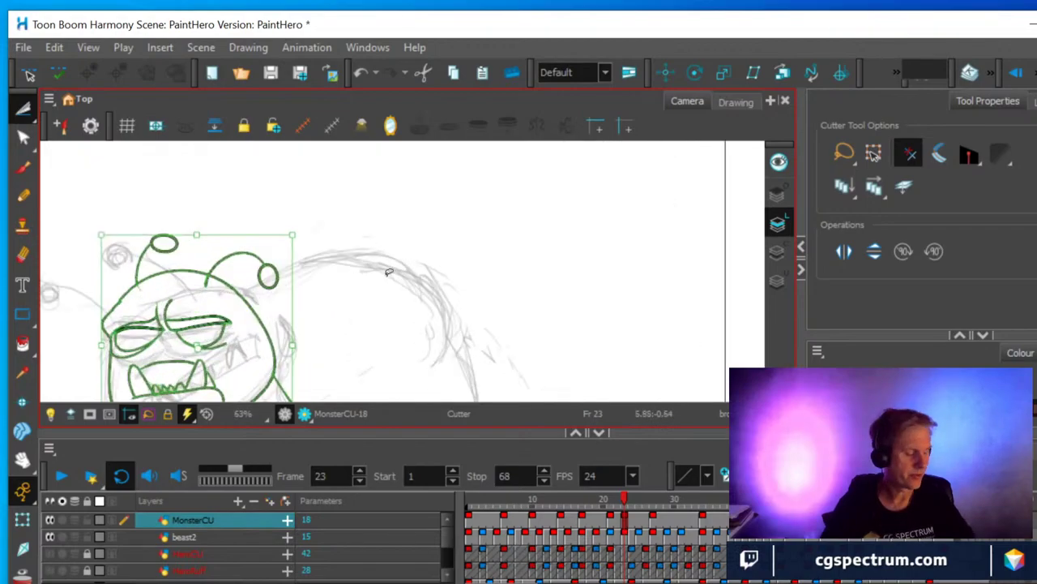
drag(398, 278, 519, 246)
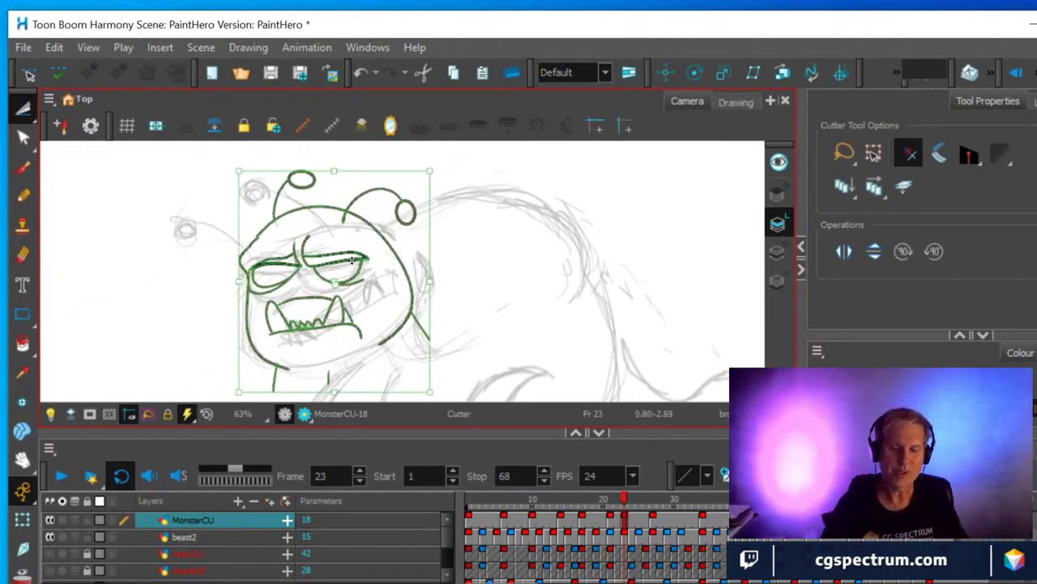
drag(345, 259, 342, 271)
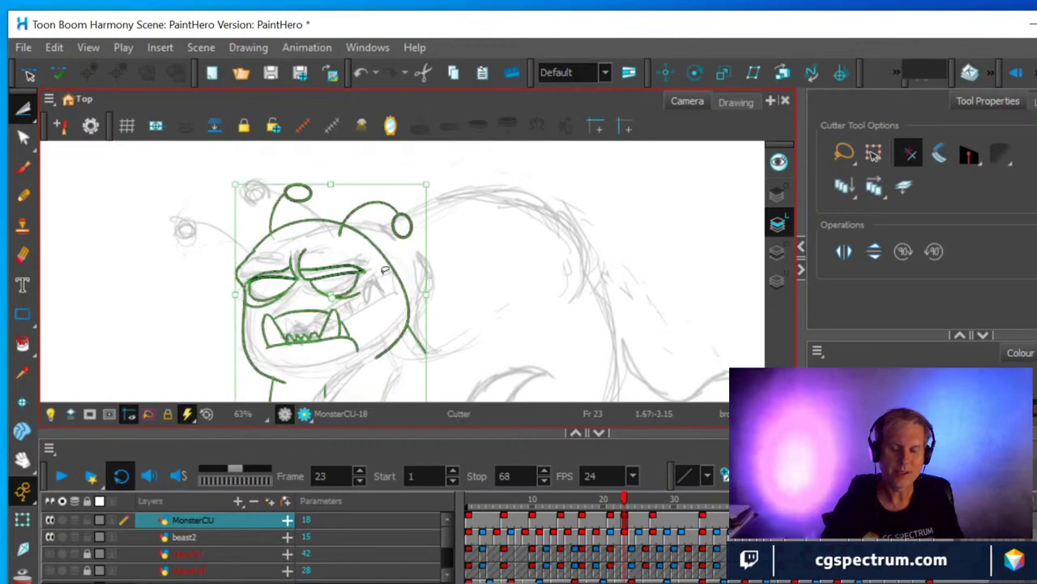
Reselect the head strokes, then lasso the small antenna circle atop the head.
click(334, 274)
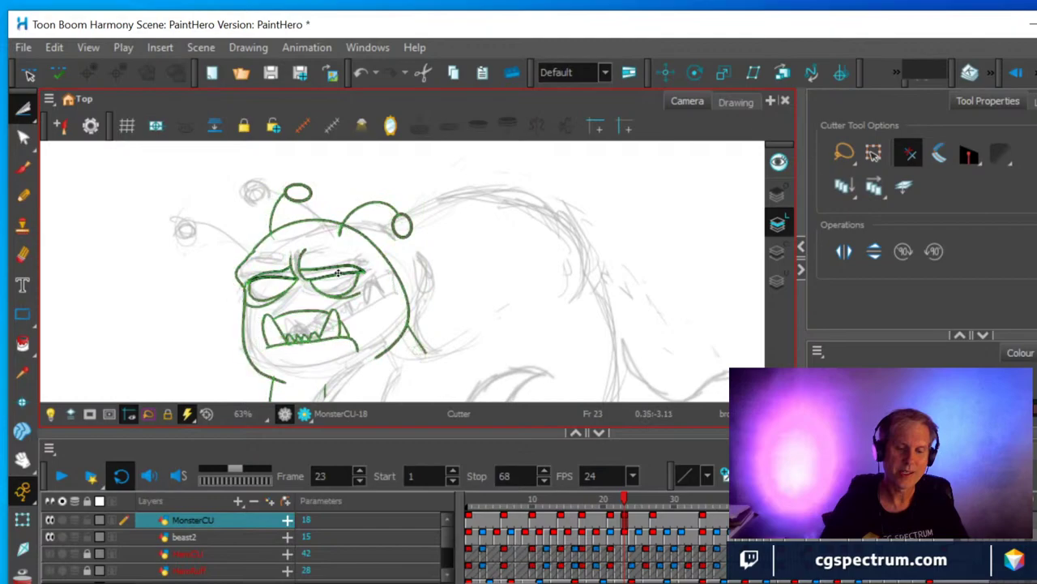
key(ctrl+a)
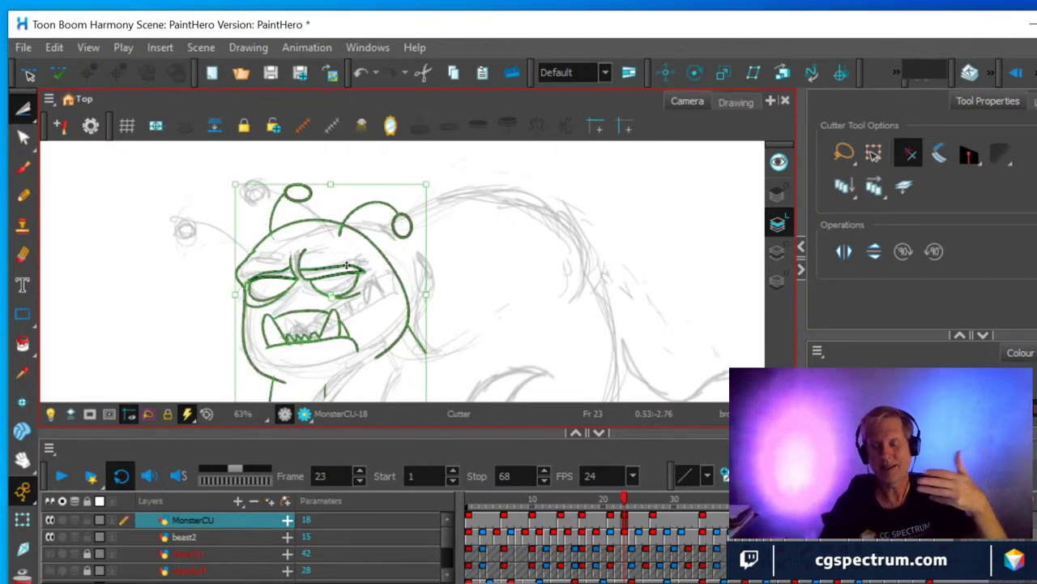
click(489, 246)
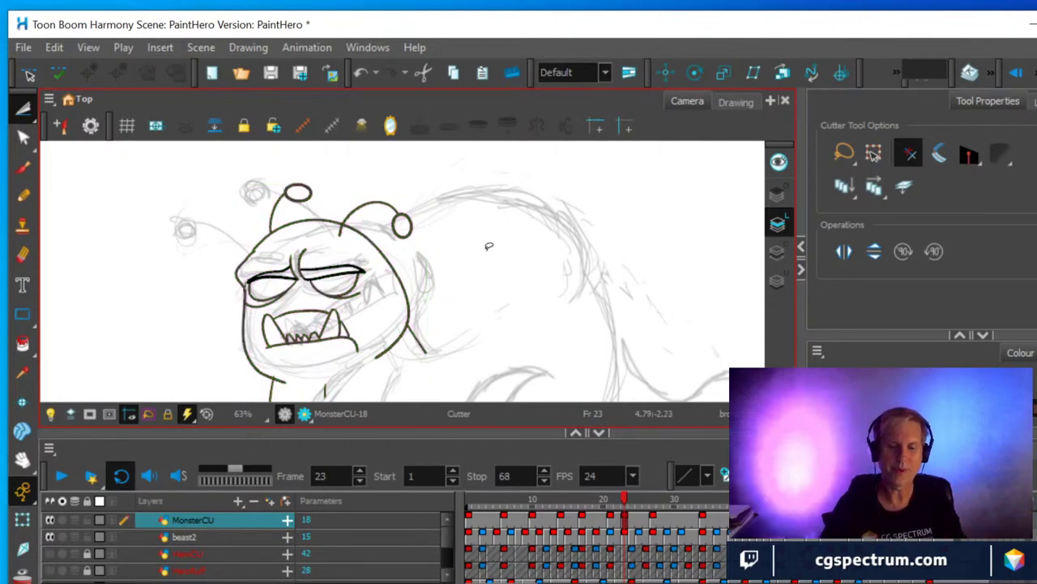
mouse_move(322, 197)
mouse_down()
mouse_move(312, 171)
mouse_move(300, 170)
mouse_move(279, 184)
mouse_move(280, 201)
mouse_move(294, 213)
mouse_move(322, 203)
mouse_move(326, 187)
mouse_move(240, 195)
mouse_move(192, 227)
mouse_up()
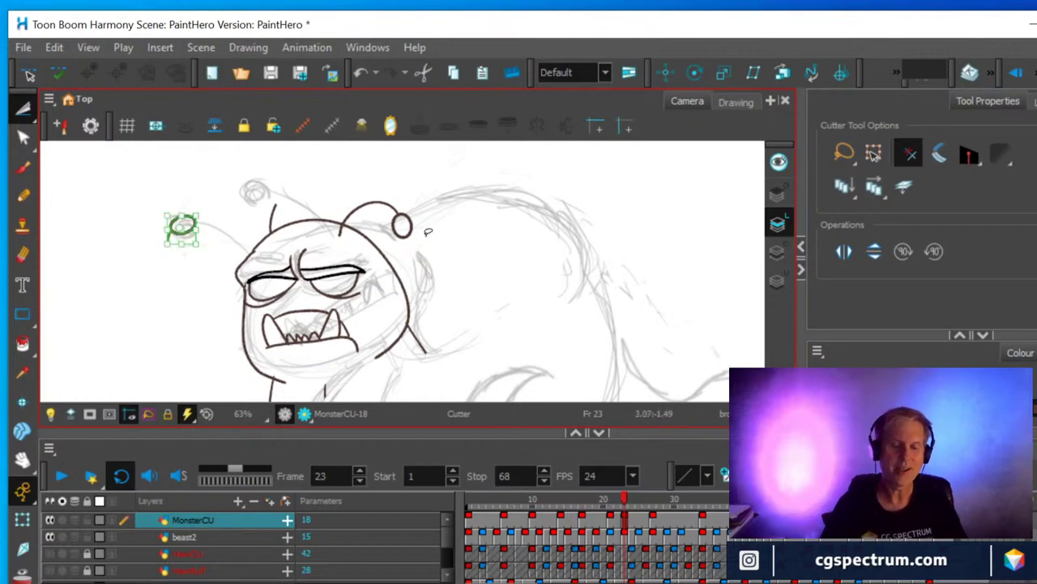
Move the antenna-tip circles up into place and rotate them into flatter ovals matching the sketch.
mouse_move(406, 254)
mouse_down()
mouse_move(389, 229)
mouse_move(406, 198)
mouse_move(427, 214)
mouse_move(398, 250)
mouse_up()
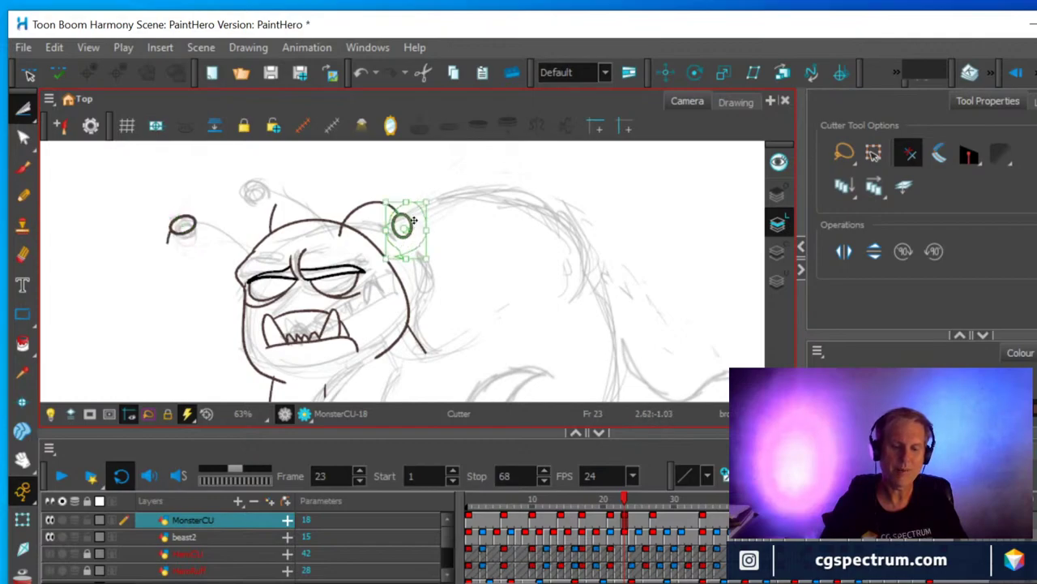
drag(405, 215, 319, 171)
mouse_move(280, 209)
mouse_down()
mouse_move(300, 202)
mouse_move(263, 203)
mouse_up()
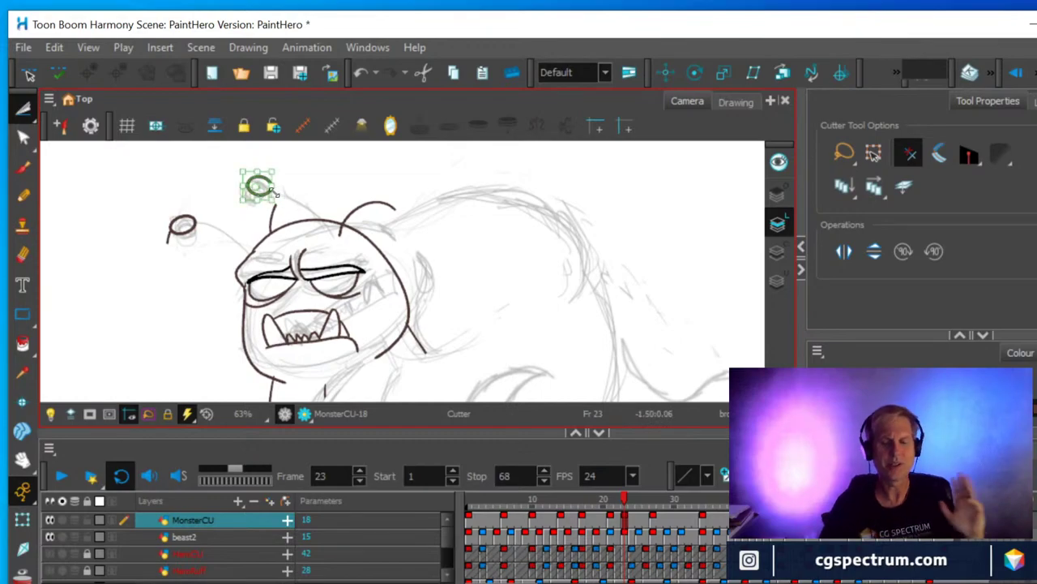
scroll(271, 187, up, 4)
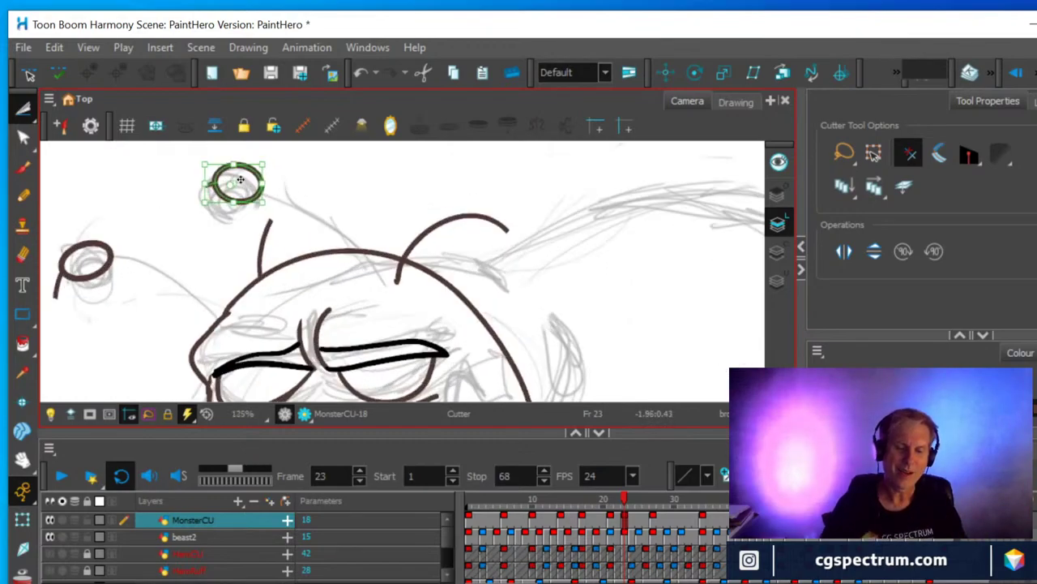
drag(254, 172, 245, 183)
click(271, 213)
key(ctrl+z)
click(274, 210)
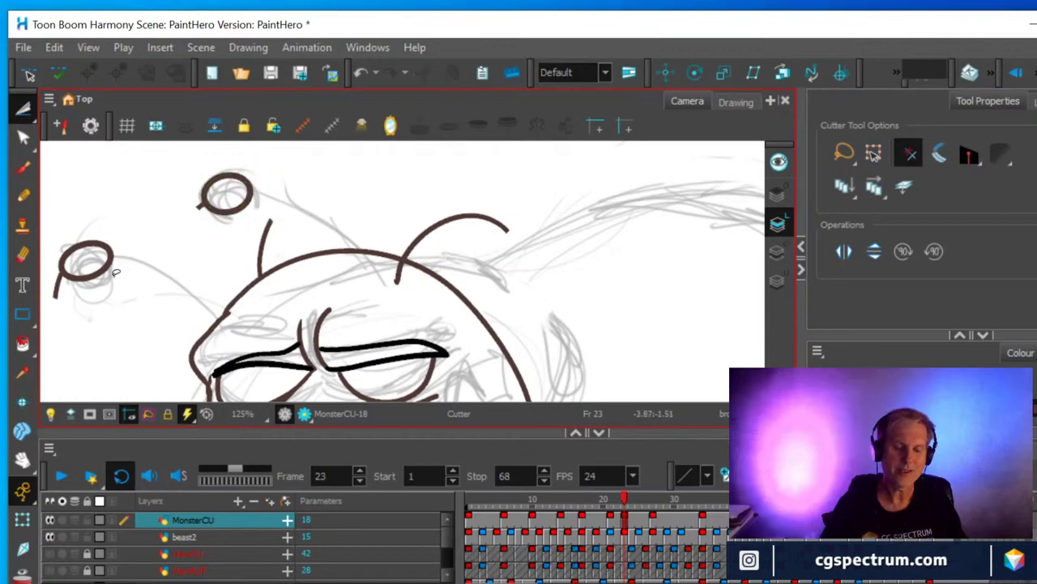
scroll(198, 248, down, 2)
scroll(201, 240, down, 1)
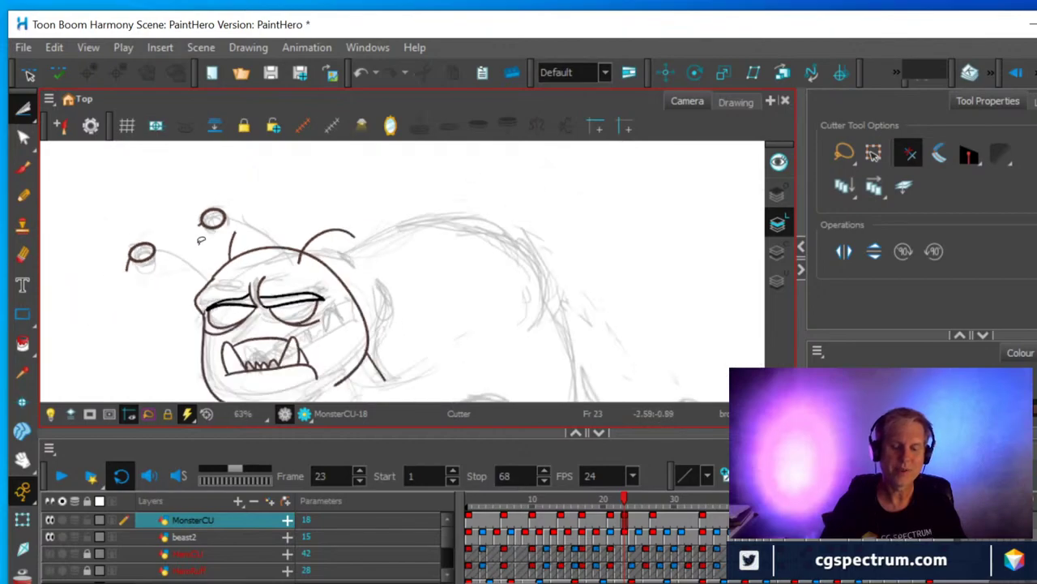
drag(111, 248, 146, 280)
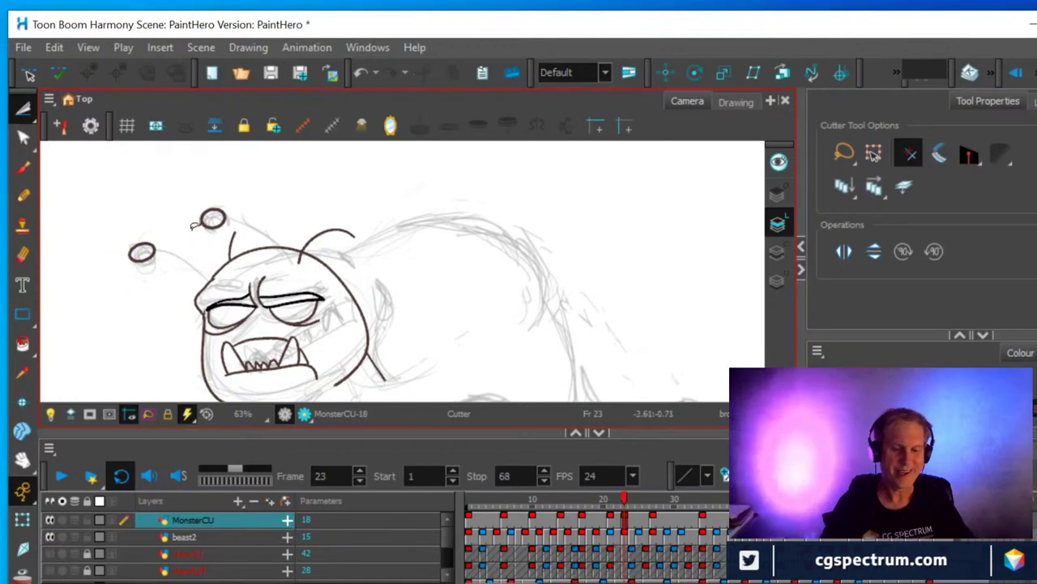
scroll(196, 229, up, 4)
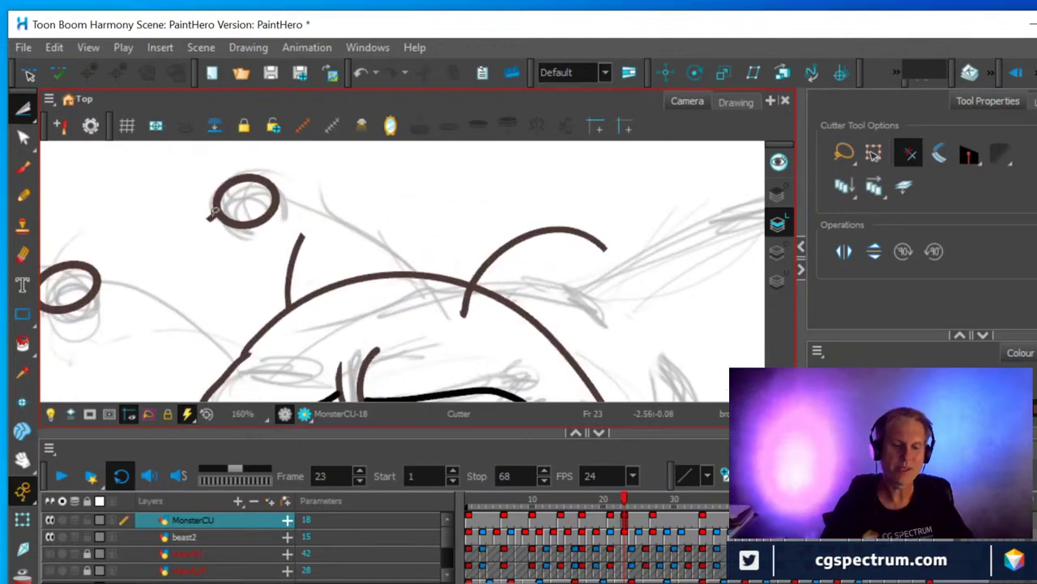
Delete the old vertical and arced antenna stalk strokes and their leftover stubs.
click(212, 210)
key(Delete)
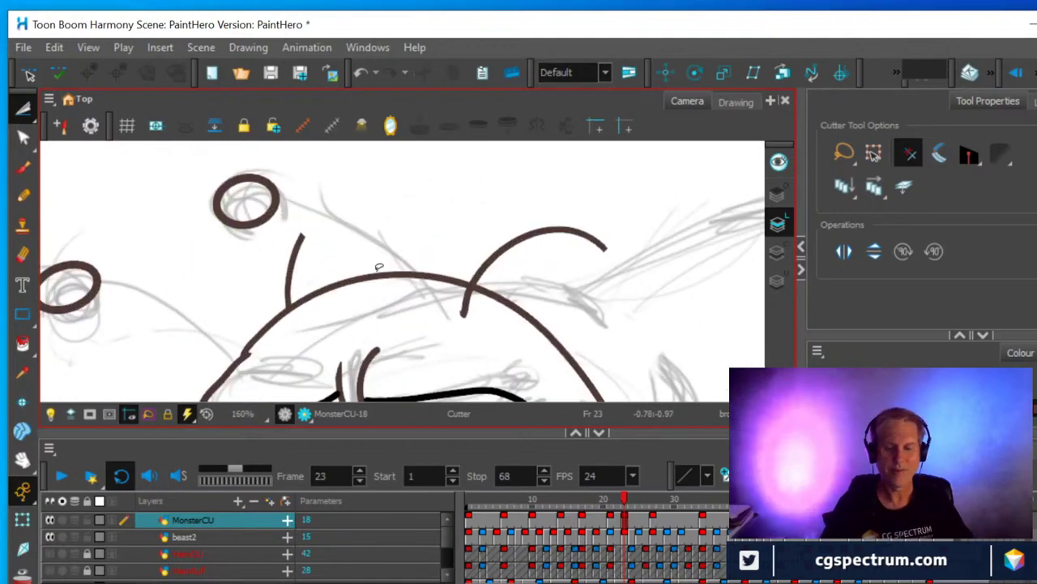
click(295, 252)
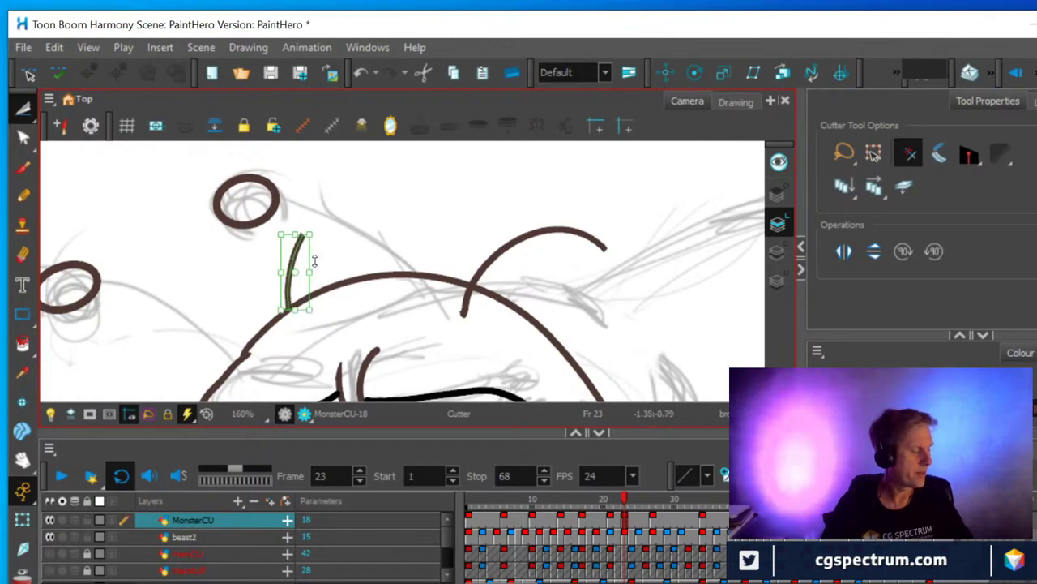
key(Delete)
click(509, 241)
key(Delete)
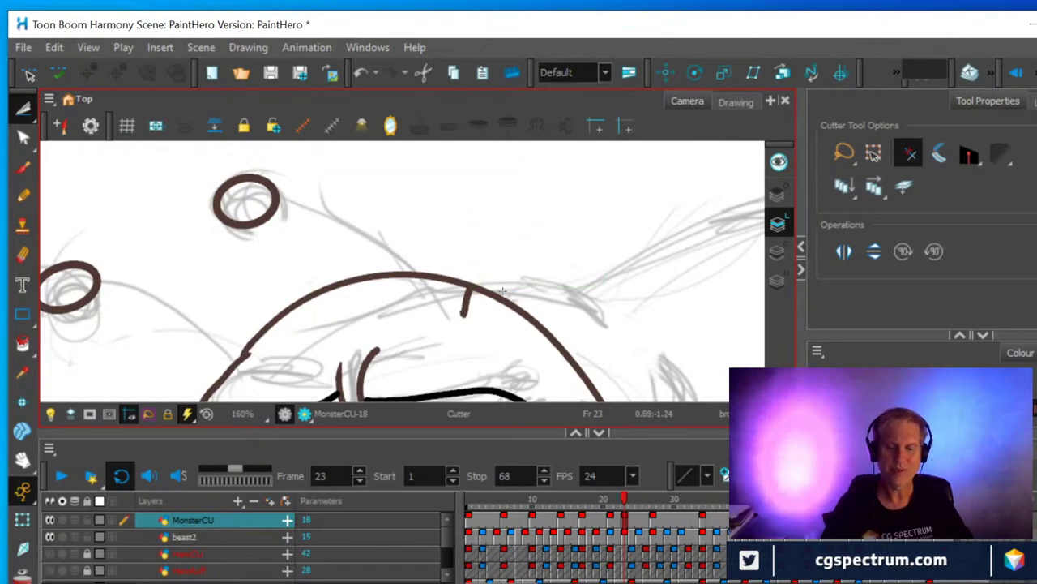
drag(453, 285, 483, 301)
key(Delete)
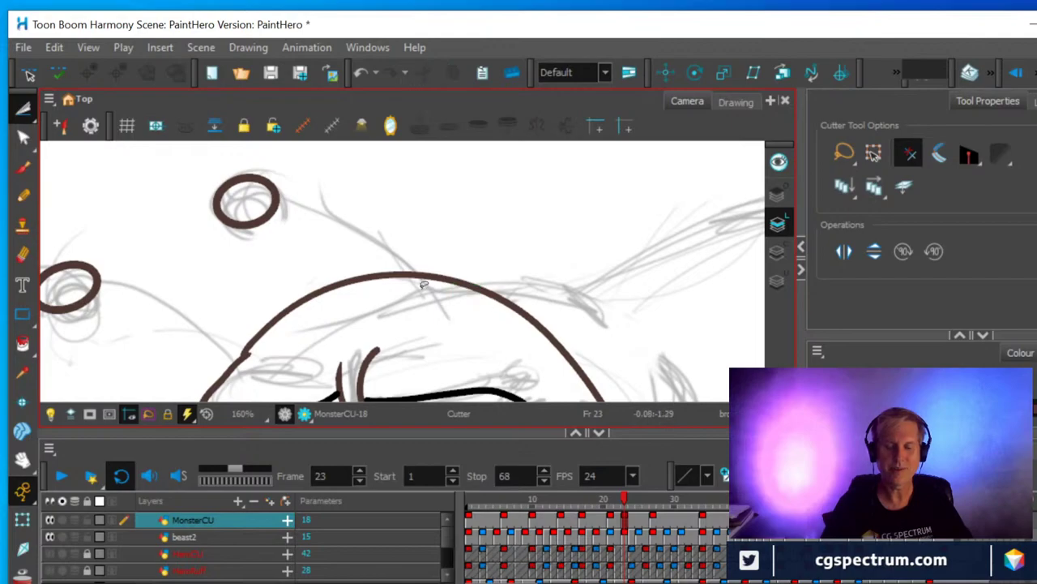
scroll(427, 283, down, 3)
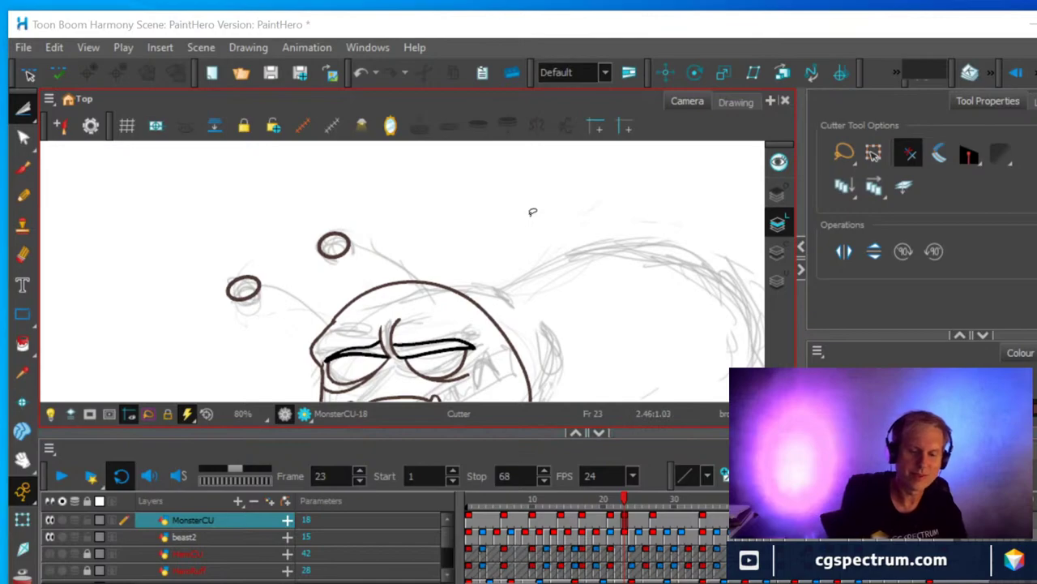
Switch to the Eraser and rotate the Camera view to an angled view of the head.
click(22, 258)
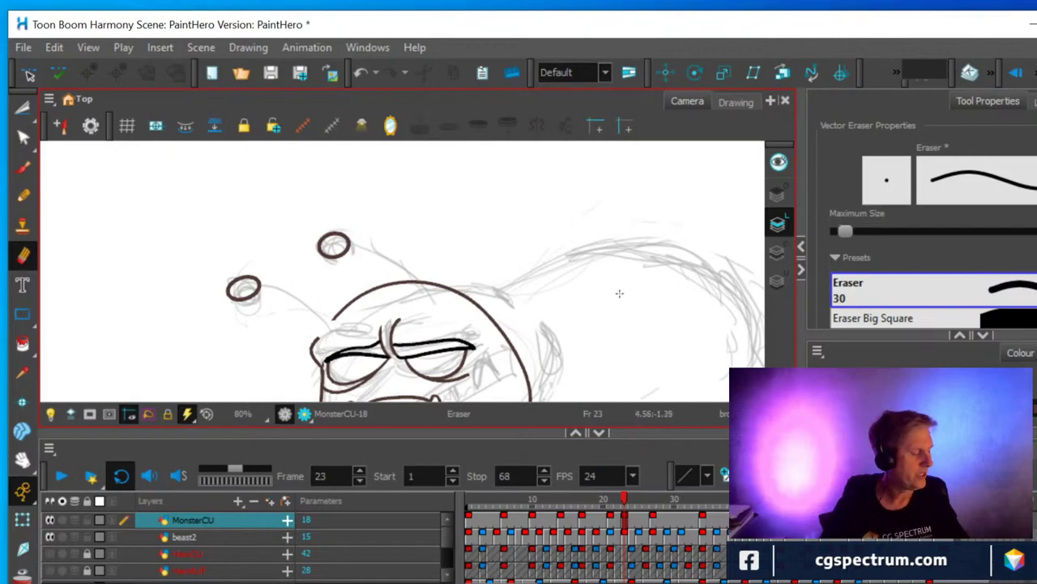
key(ctrl+alt)
drag(657, 295, 463, 213)
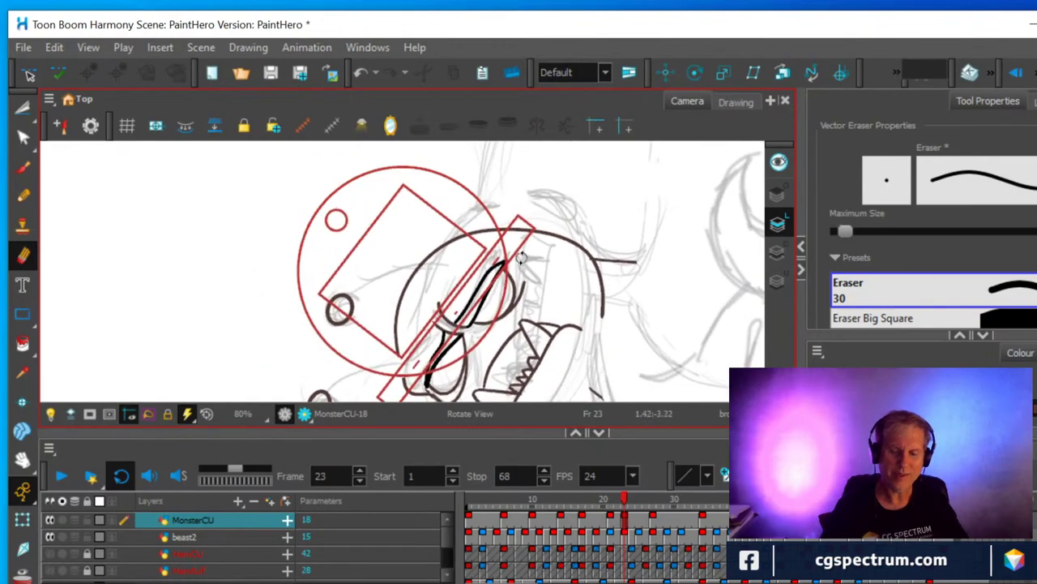
drag(547, 320, 531, 258)
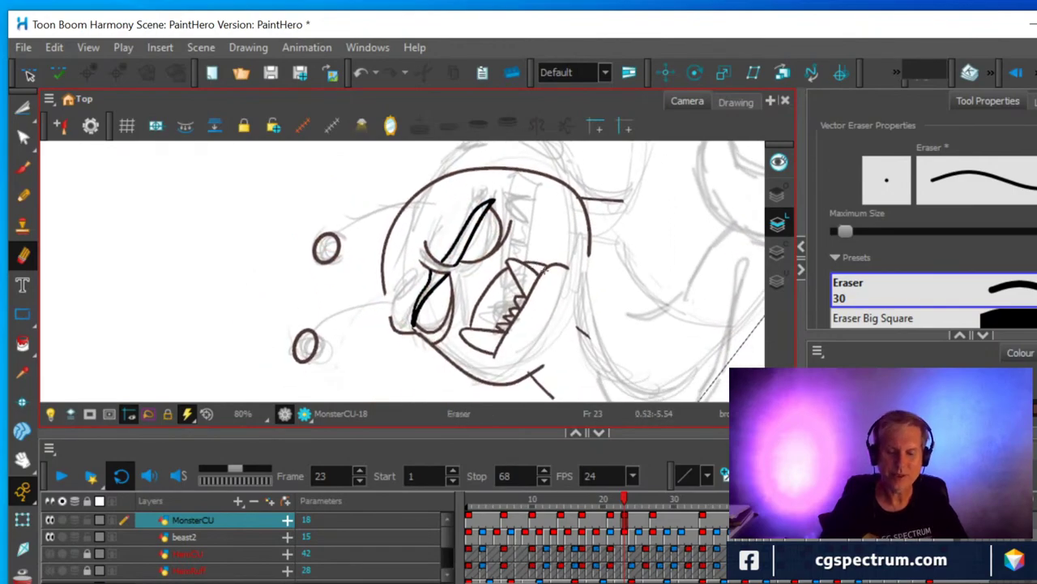
With the Pencil, ink the left edge of the lower eye.
click(26, 195)
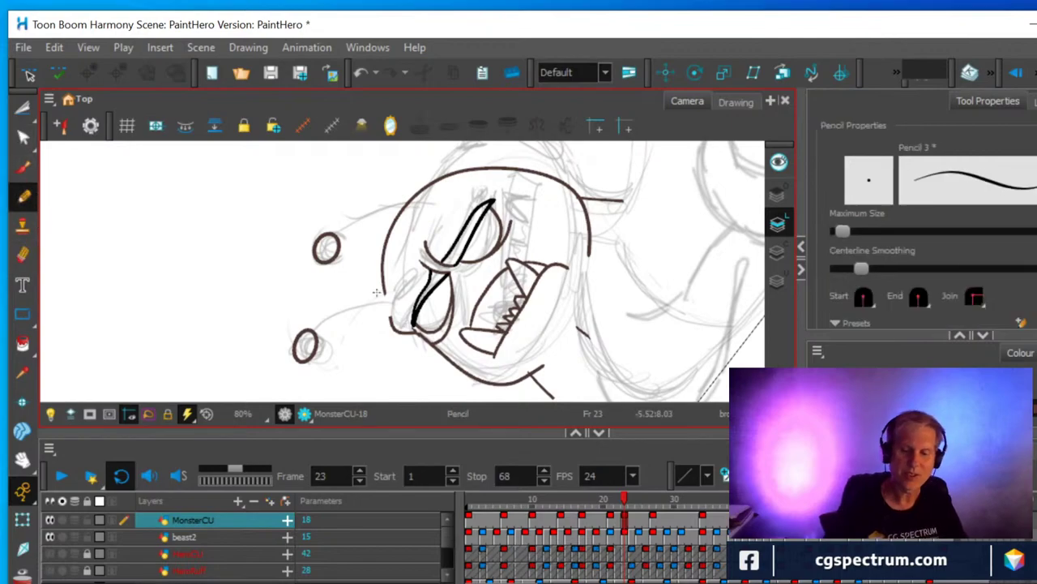
scroll(305, 310, up, 2)
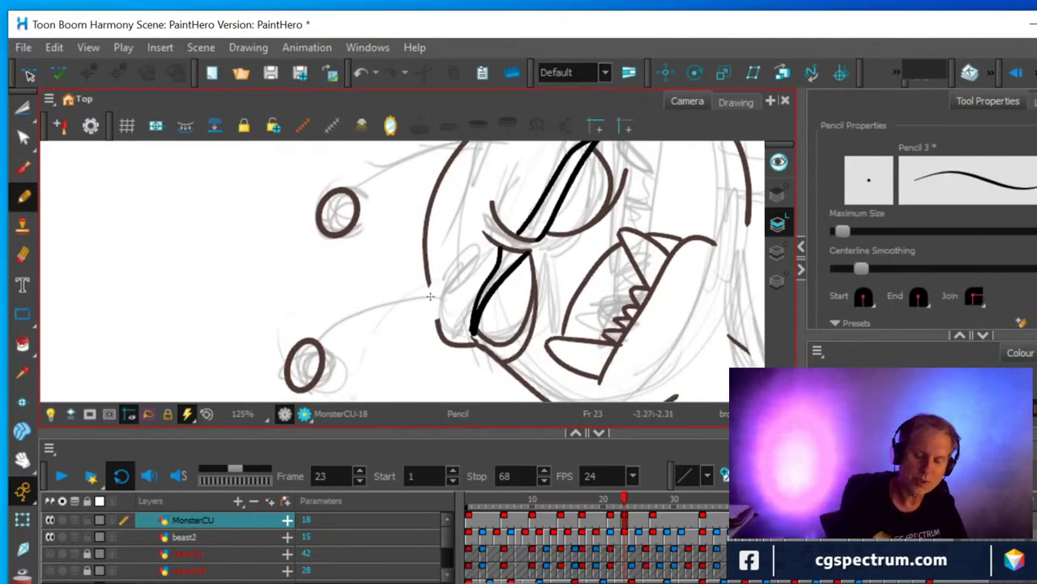
mouse_move(438, 324)
mouse_down()
mouse_move(438, 304)
mouse_move(479, 248)
mouse_up()
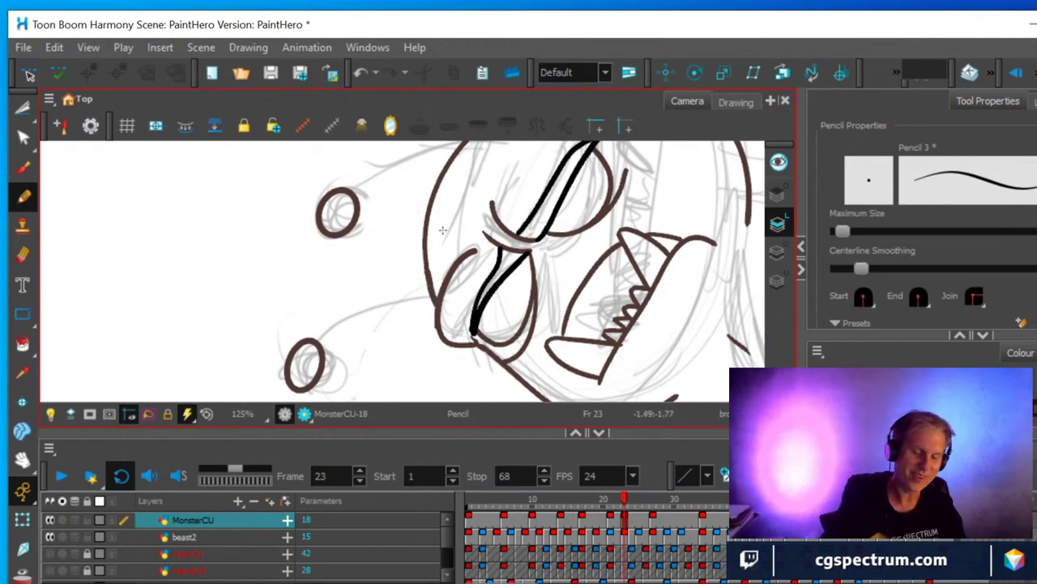
Draw curved stalks from both antenna bulbs down to the head, then turn the view upright.
drag(543, 197, 489, 368)
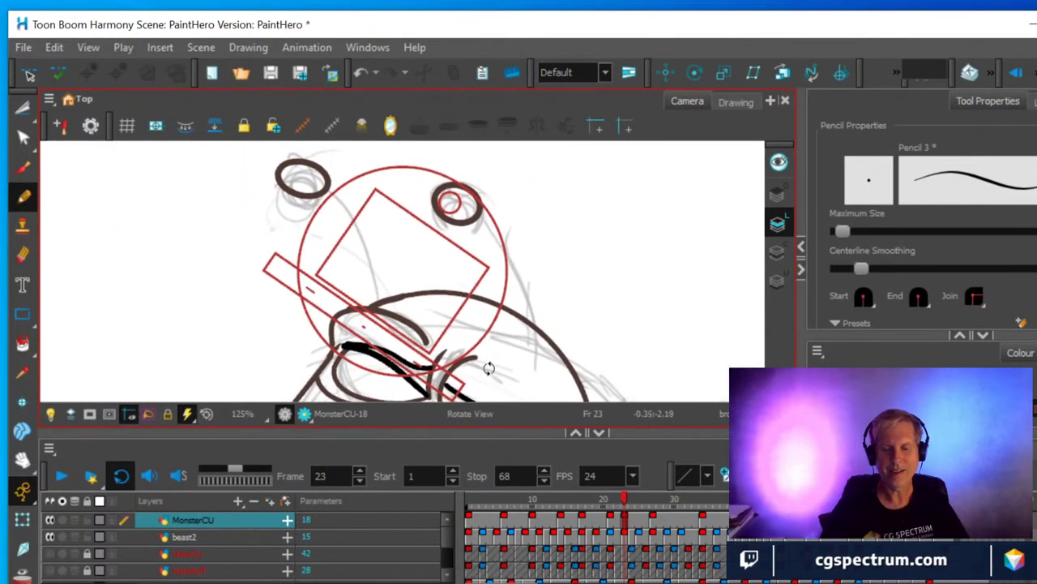
drag(544, 328, 558, 316)
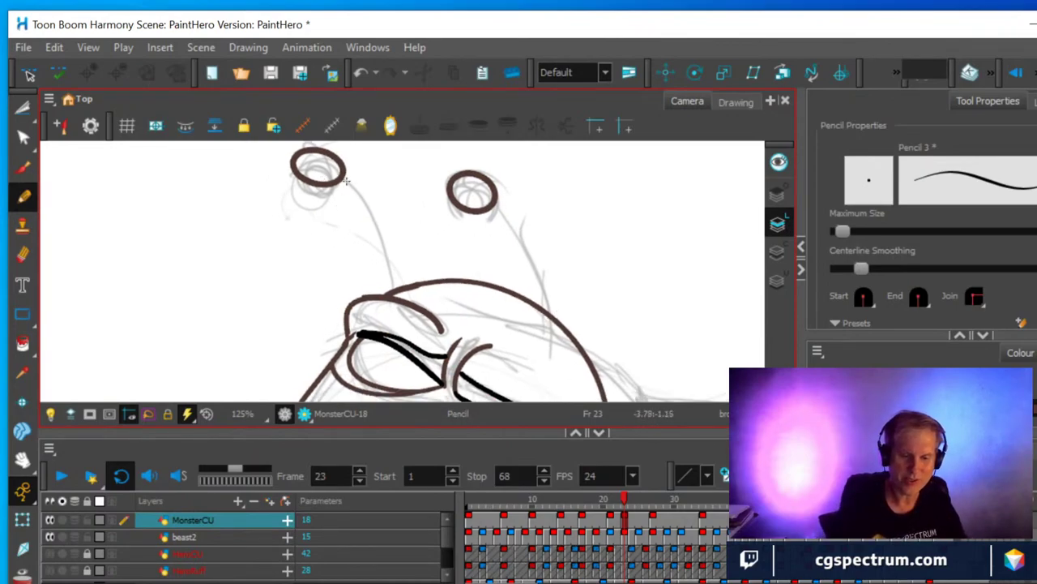
drag(345, 173, 396, 289)
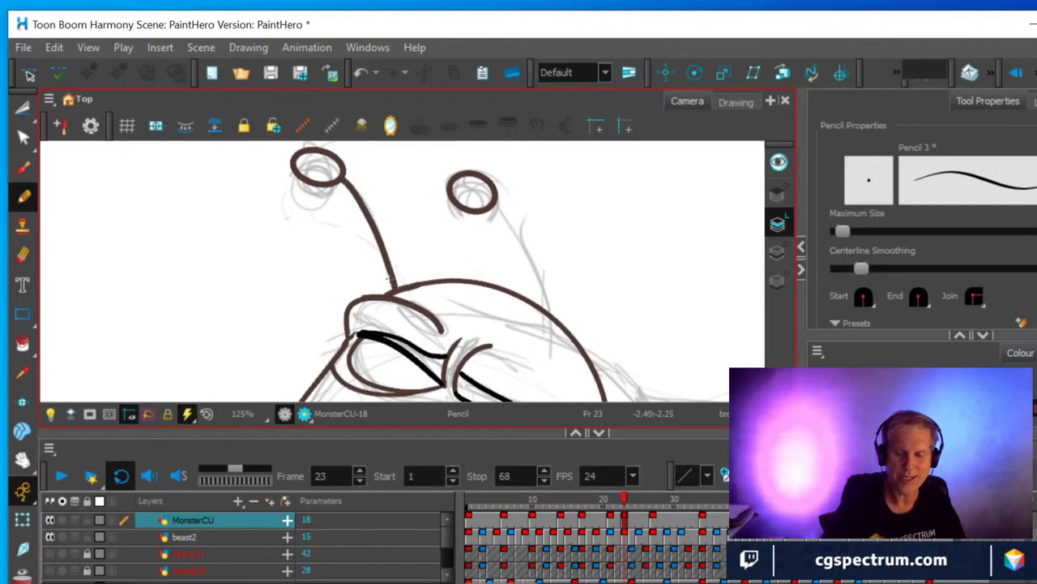
mouse_move(497, 204)
mouse_down()
mouse_move(541, 282)
mouse_move(551, 360)
mouse_up()
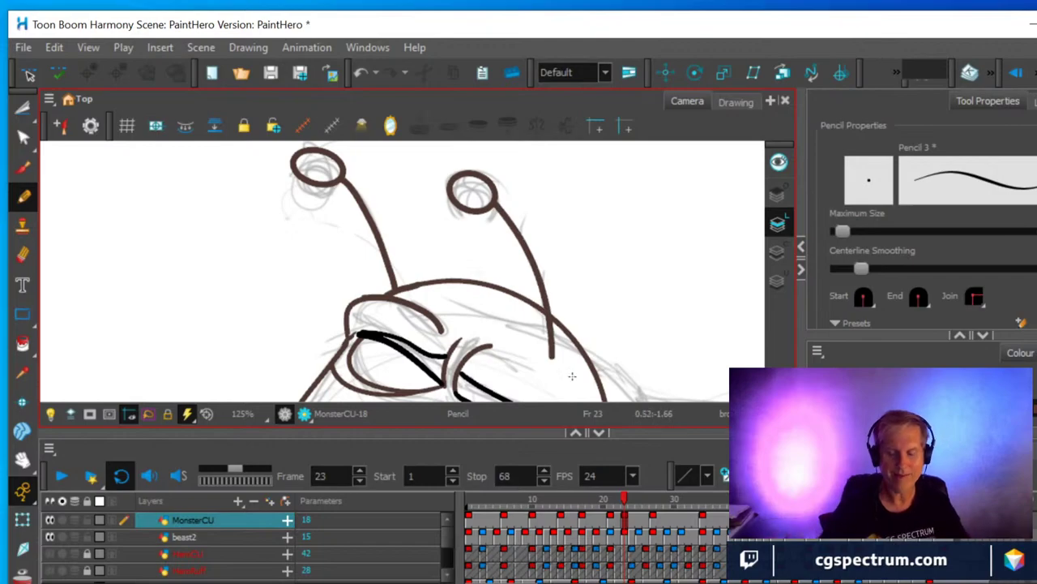
scroll(395, 363, down, 3)
key(ctrl+alt)
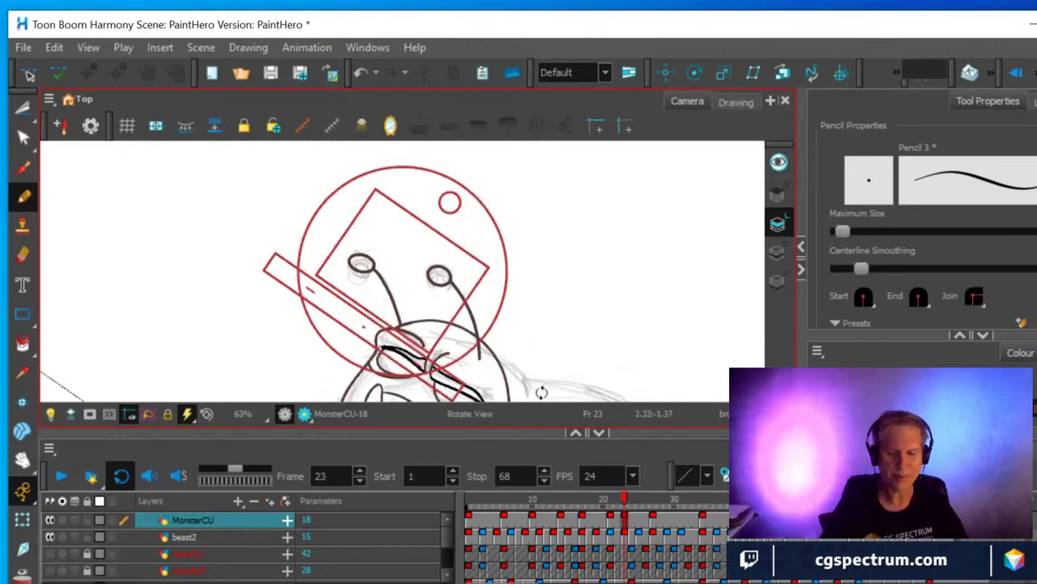
mouse_move(556, 372)
mouse_down()
mouse_move(519, 303)
mouse_move(384, 270)
mouse_move(429, 289)
mouse_move(435, 255)
mouse_move(418, 270)
mouse_move(428, 273)
mouse_move(405, 266)
mouse_move(414, 271)
mouse_up()
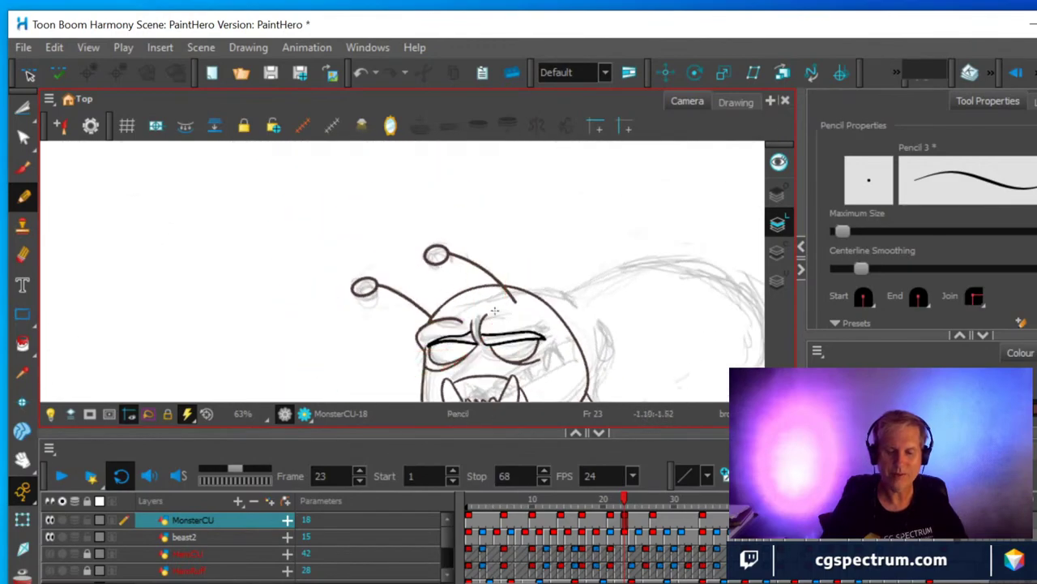
key(space)
drag(567, 344, 450, 247)
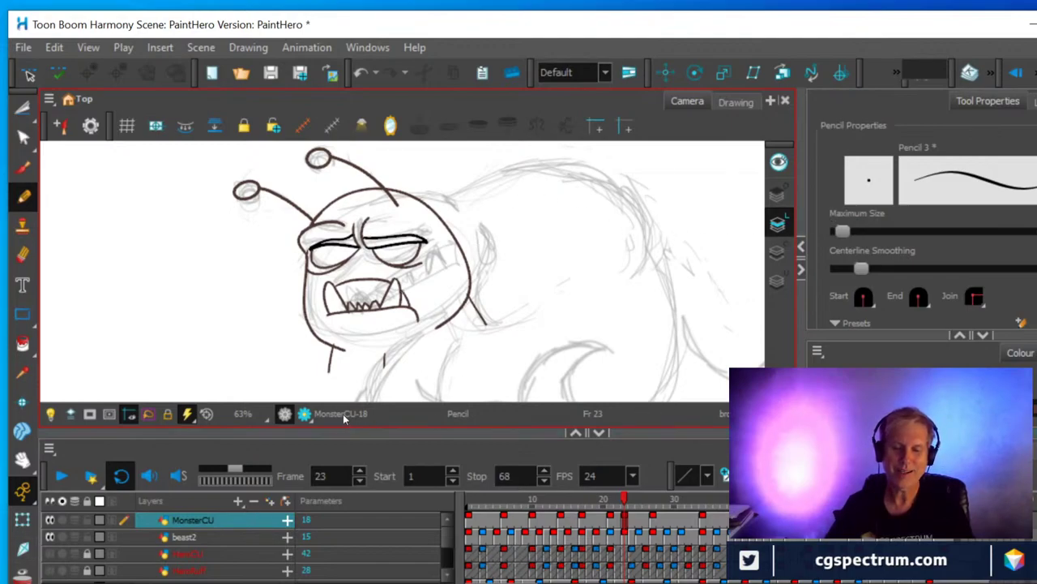
Cut away the stray jaw and body strokes below the mouth and the rough right head stroke.
click(23, 110)
mouse_move(320, 373)
mouse_down()
mouse_move(374, 393)
mouse_move(502, 358)
mouse_move(538, 309)
mouse_move(505, 278)
mouse_move(473, 275)
mouse_move(427, 330)
mouse_move(329, 325)
mouse_move(296, 338)
mouse_move(318, 379)
mouse_move(358, 388)
mouse_up()
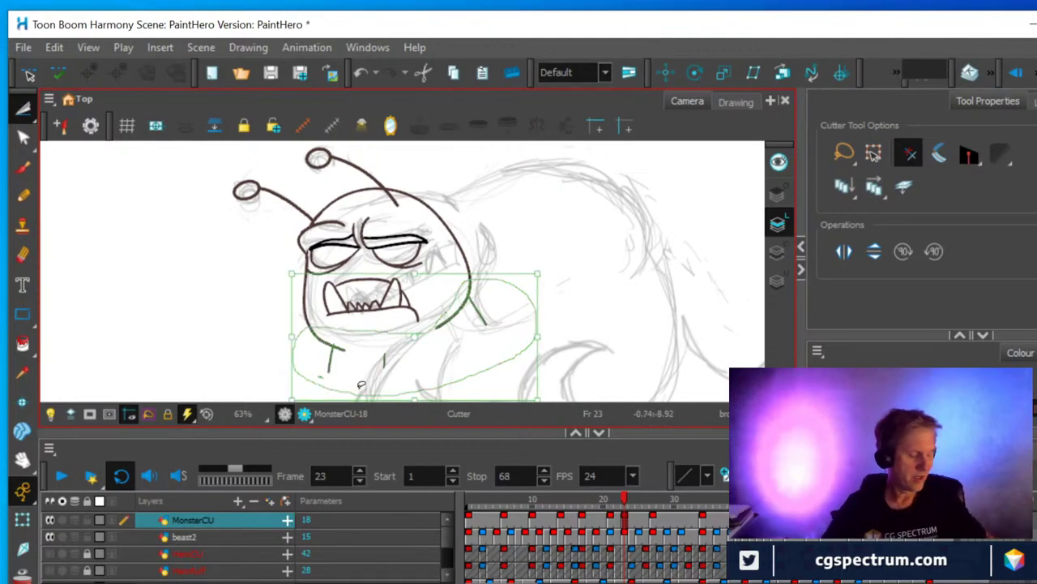
key(Delete)
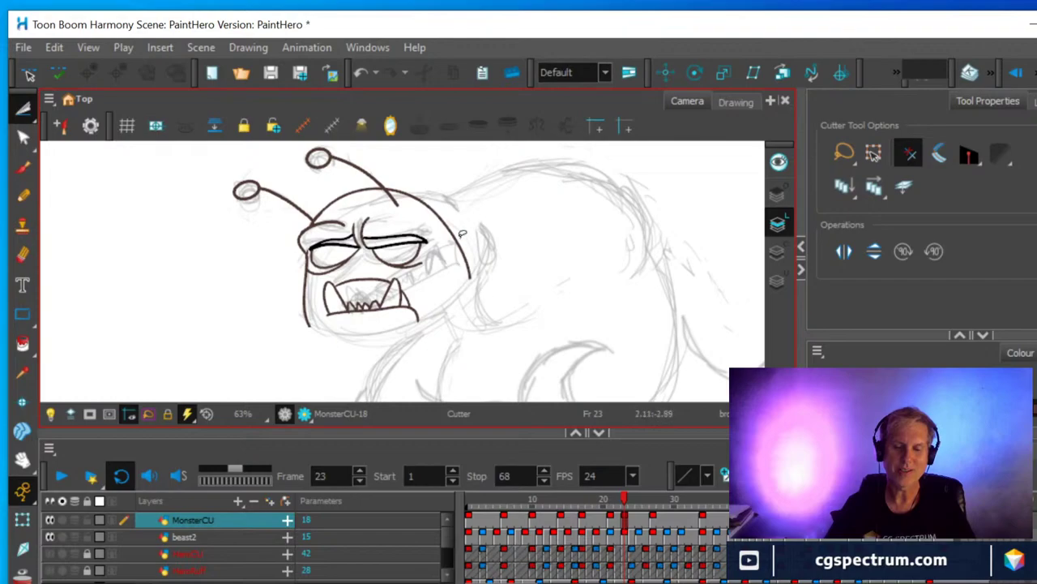
drag(458, 235, 505, 268)
key(Delete)
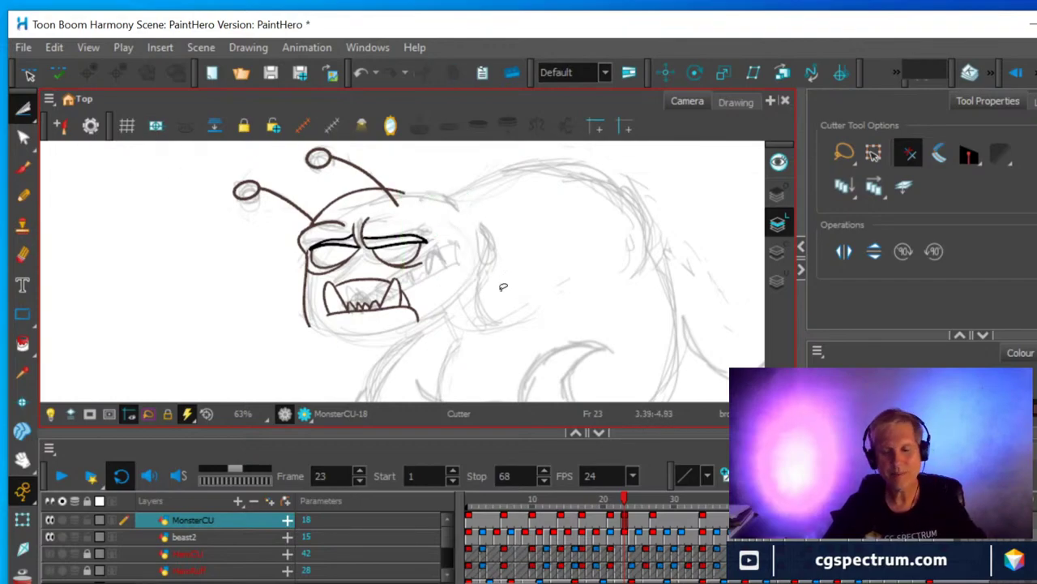
mouse_move(424, 343)
mouse_down()
mouse_move(445, 317)
mouse_move(444, 287)
mouse_move(379, 263)
mouse_move(318, 279)
mouse_move(317, 325)
mouse_move(369, 356)
mouse_move(427, 333)
mouse_up()
Move the mouth up under the eyes, enlarged and tilted counterclockwise, and save the scene.
drag(461, 378, 478, 347)
drag(397, 302, 440, 275)
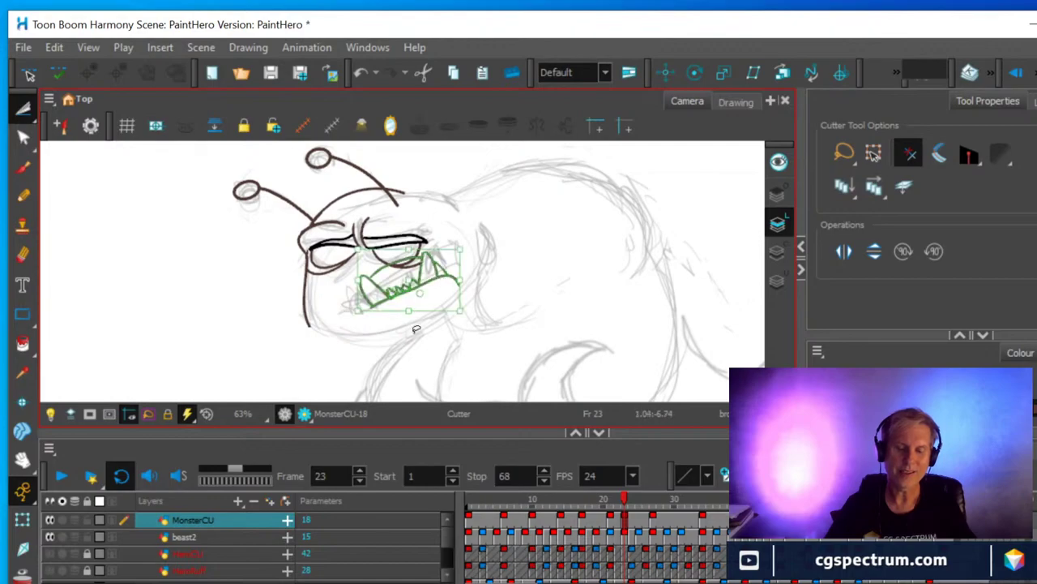
drag(359, 308, 335, 322)
mouse_move(473, 282)
mouse_down()
mouse_move(461, 243)
mouse_move(481, 235)
mouse_up()
click(528, 273)
key(ctrl+s)
Trim a piece of the eye lines and erase the stray stroke end beside the cheek.
scroll(433, 280, up, 1)
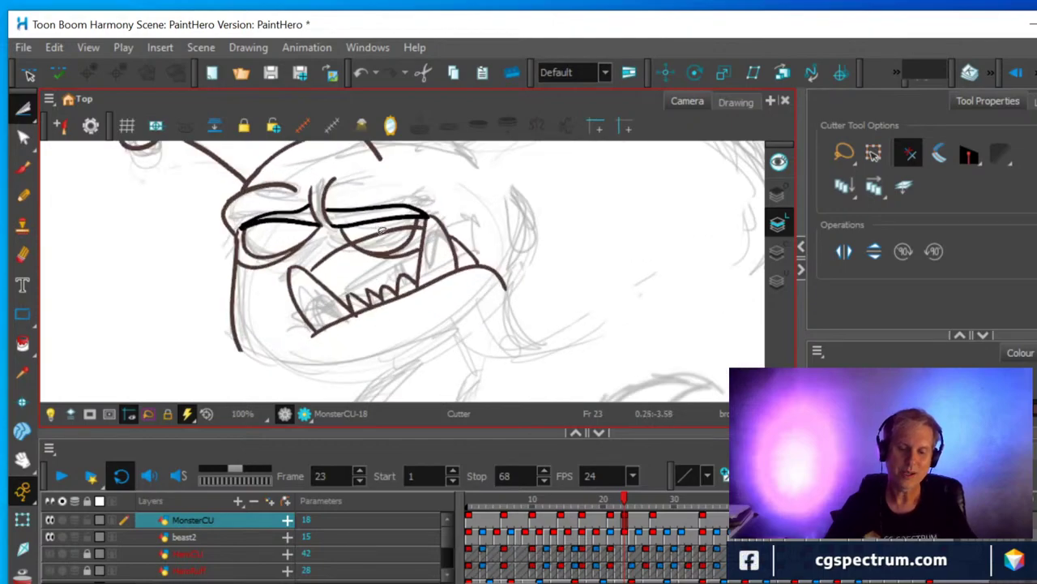
key(Escape)
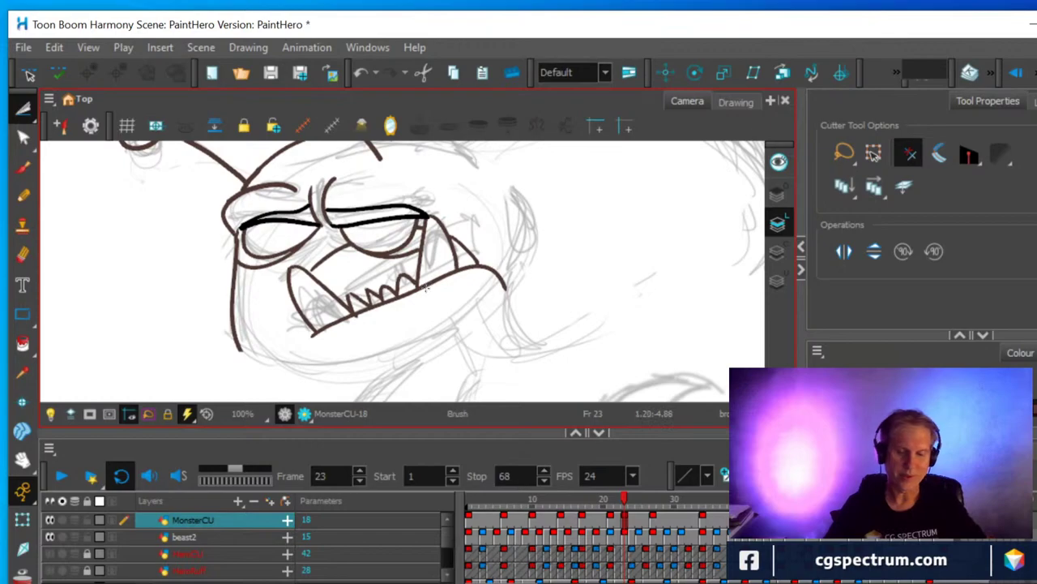
drag(335, 248, 324, 260)
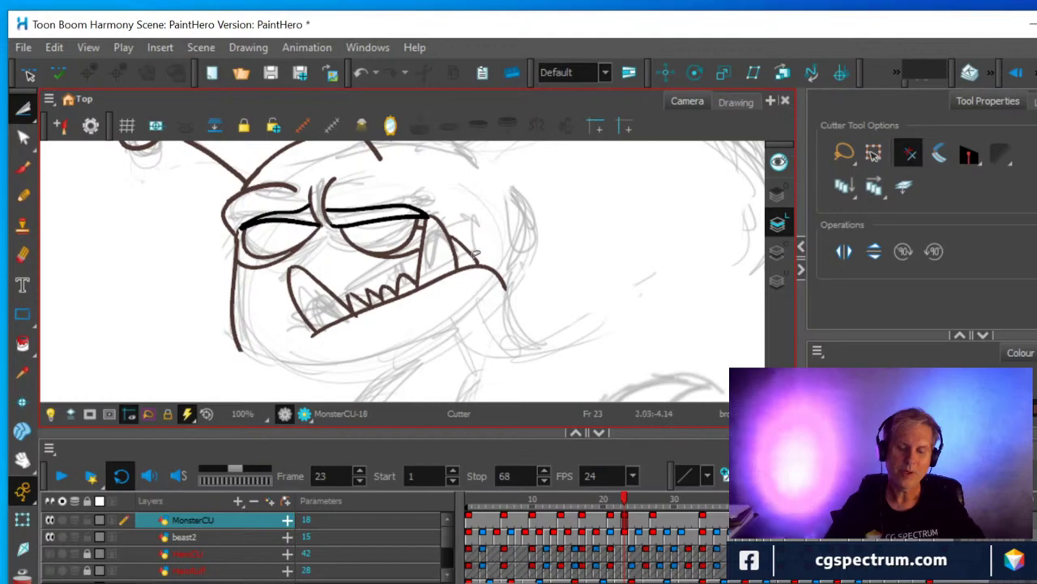
mouse_move(473, 248)
mouse_down()
mouse_move(458, 242)
mouse_move(470, 255)
mouse_up()
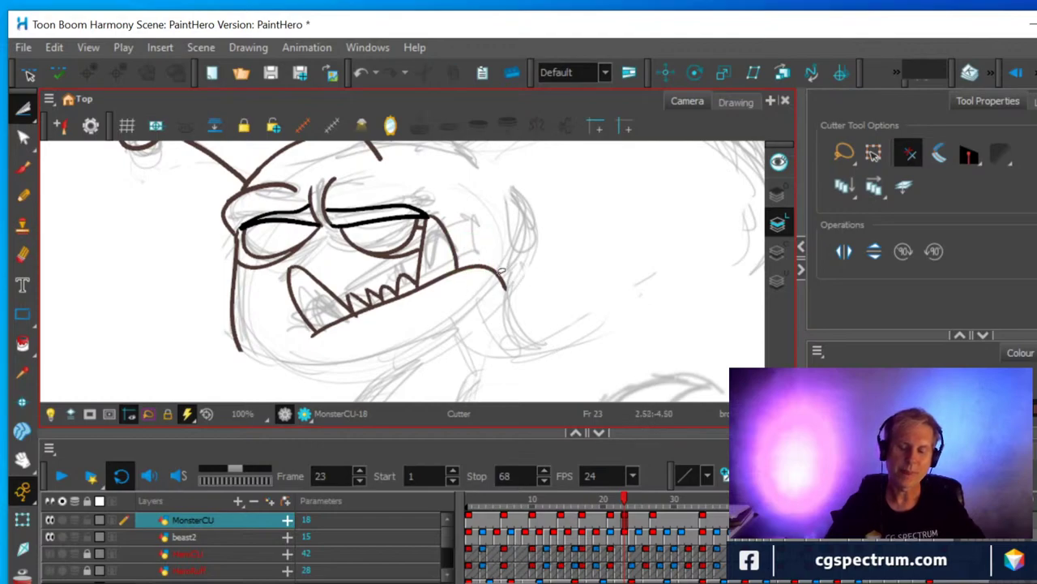
click(23, 254)
mouse_move(502, 260)
mouse_down()
mouse_move(501, 285)
mouse_move(493, 258)
mouse_move(480, 267)
mouse_move(495, 294)
mouse_move(490, 280)
mouse_up()
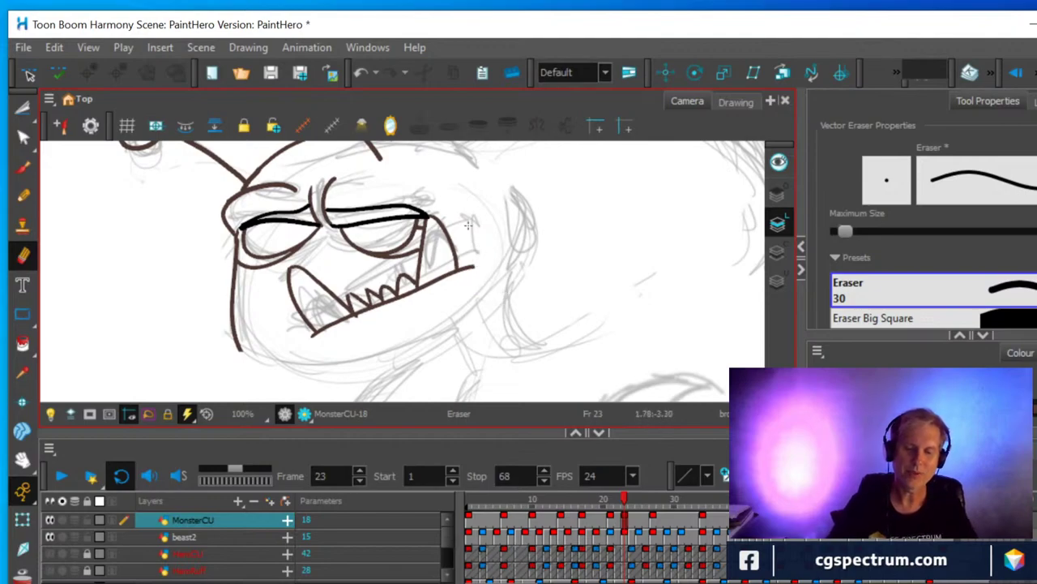
Flatten, shrink and tilt the right eye upward, then delete its overhanging stroke end.
scroll(380, 206, down, 1)
drag(544, 213, 501, 268)
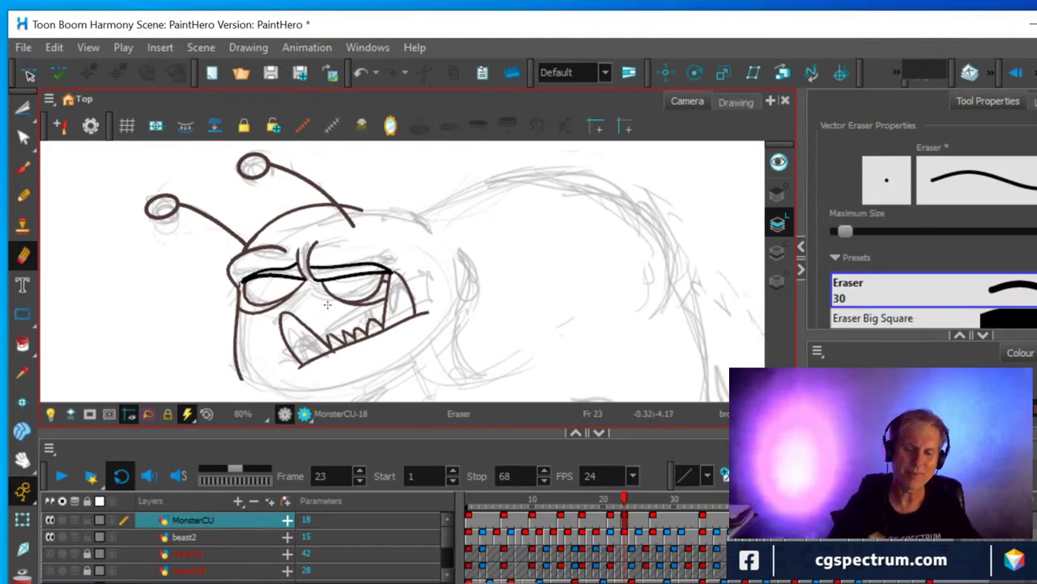
key(alt+t)
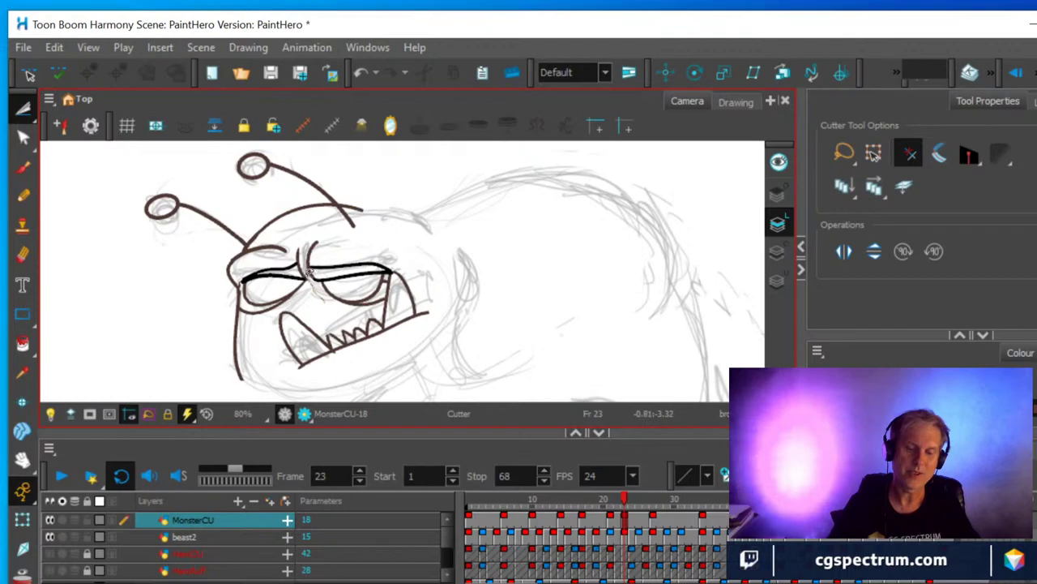
mouse_move(316, 225)
mouse_down()
mouse_move(409, 242)
mouse_move(404, 277)
mouse_move(379, 303)
mouse_move(337, 308)
mouse_move(316, 275)
mouse_up()
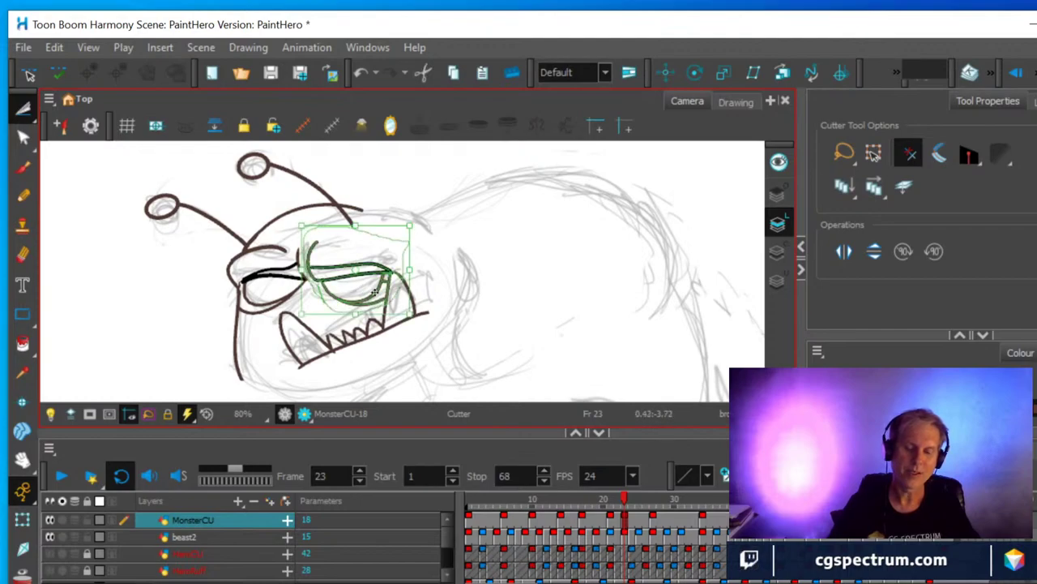
mouse_move(412, 322)
mouse_down()
mouse_move(415, 312)
mouse_move(401, 308)
mouse_up()
drag(337, 281, 340, 277)
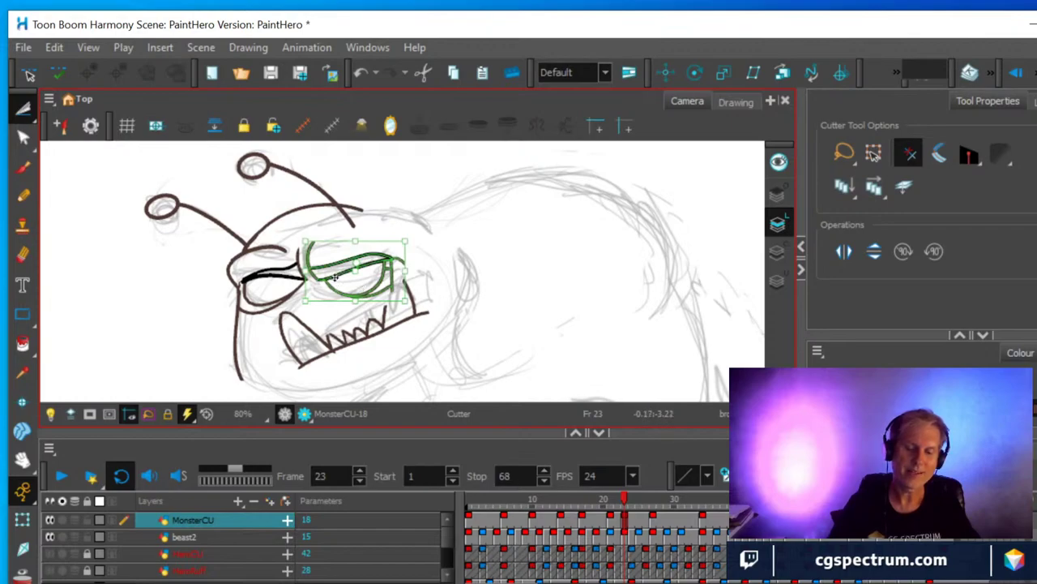
key(Escape)
click(360, 298)
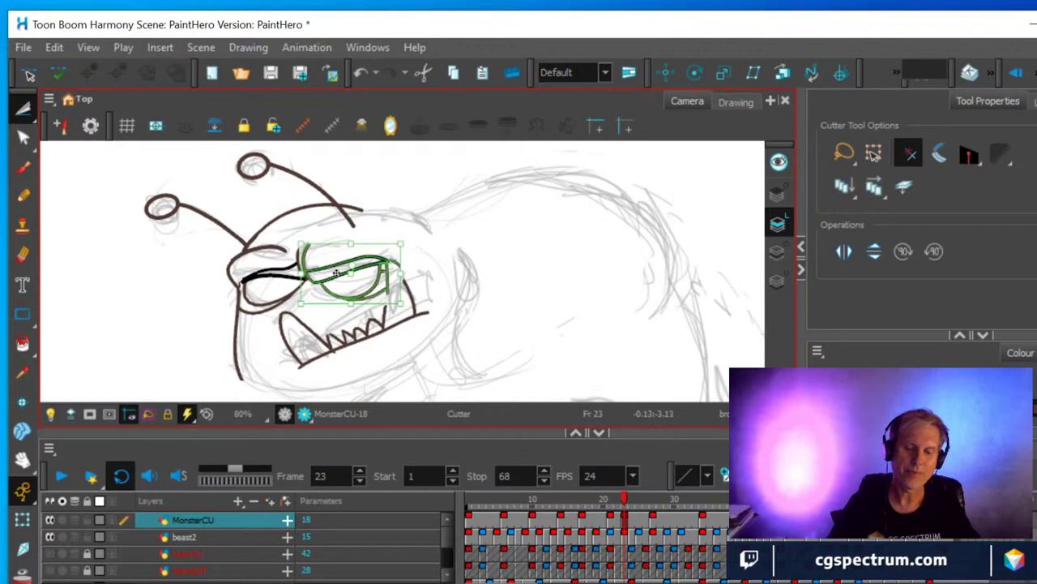
key(Escape)
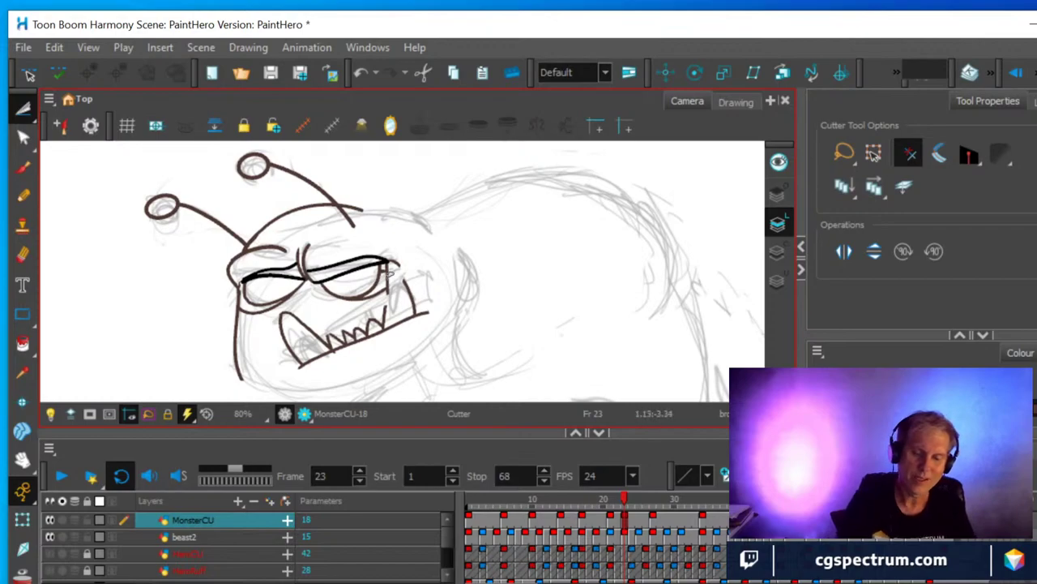
drag(389, 273, 388, 280)
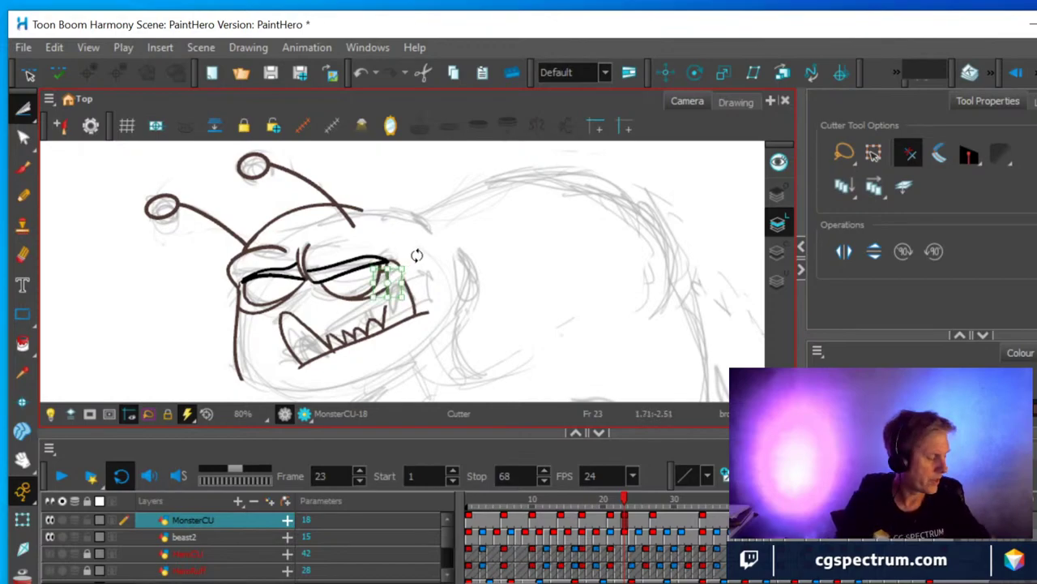
key(Escape)
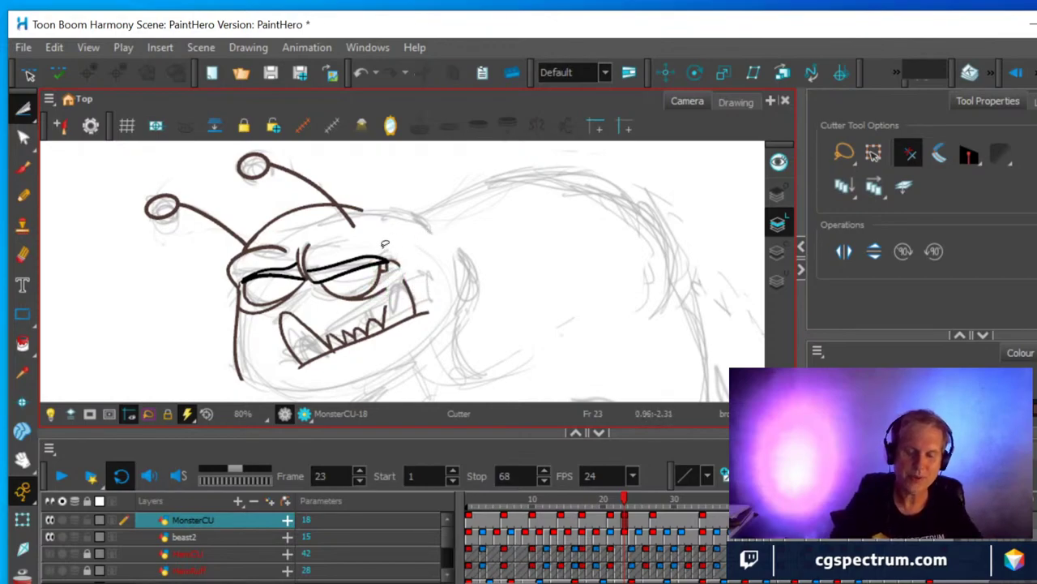
scroll(421, 252, up, 5)
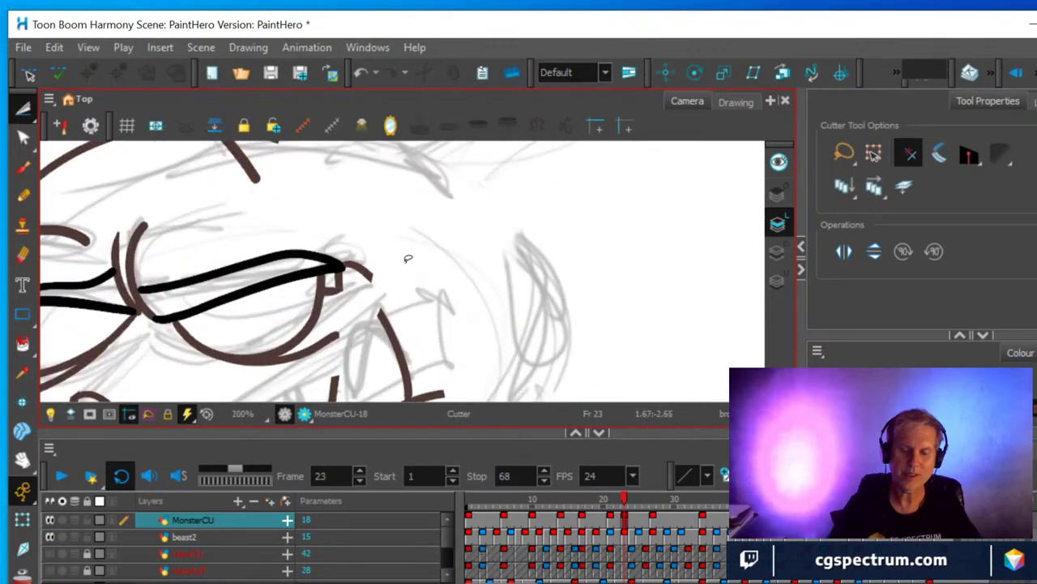
drag(340, 278, 374, 267)
key(Delete)
key(Delete)
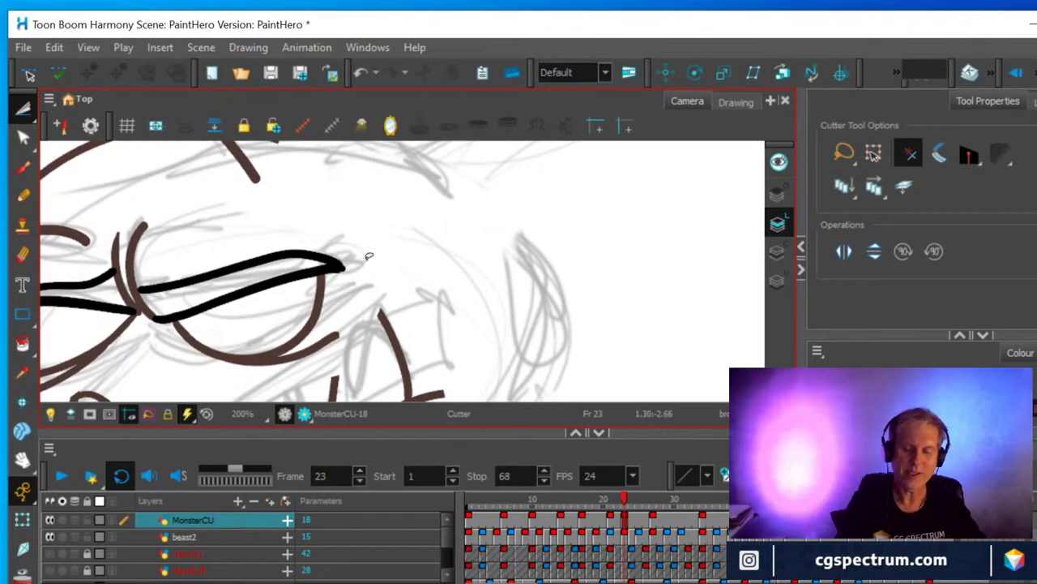
scroll(374, 256, down, 2)
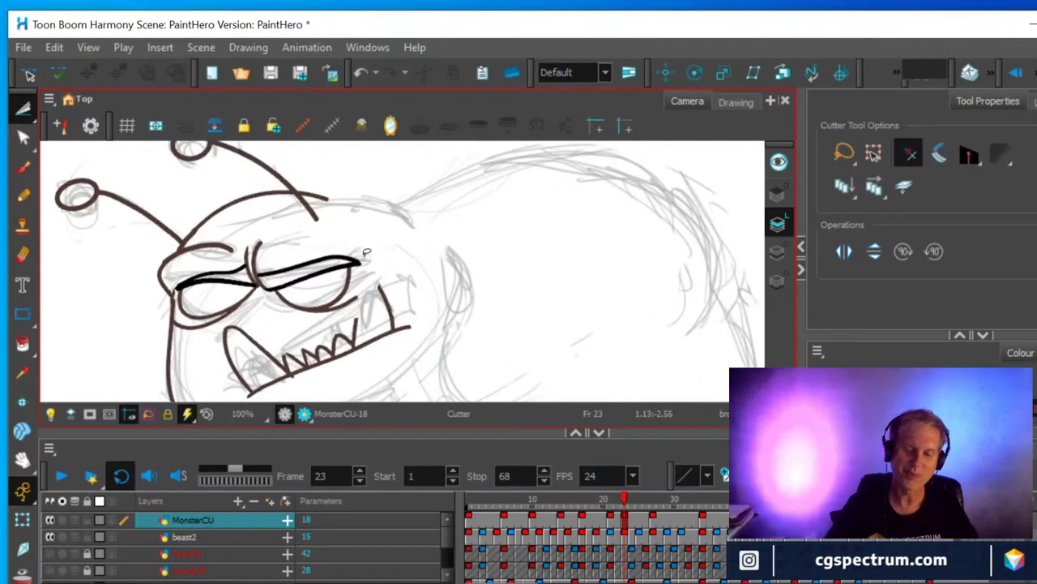
Cut away the overshooting antenna stroke pieces and small stray dashes.
click(23, 136)
mouse_move(213, 187)
mouse_down()
mouse_move(276, 217)
mouse_move(316, 185)
mouse_move(280, 194)
mouse_up()
key(Delete)
key(Delete)
key(Delete)
drag(208, 214, 229, 194)
key(Delete)
key(Delete)
drag(193, 229, 181, 245)
key(Delete)
key(Delete)
key(Delete)
key(Delete)
key(Delete)
key(Delete)
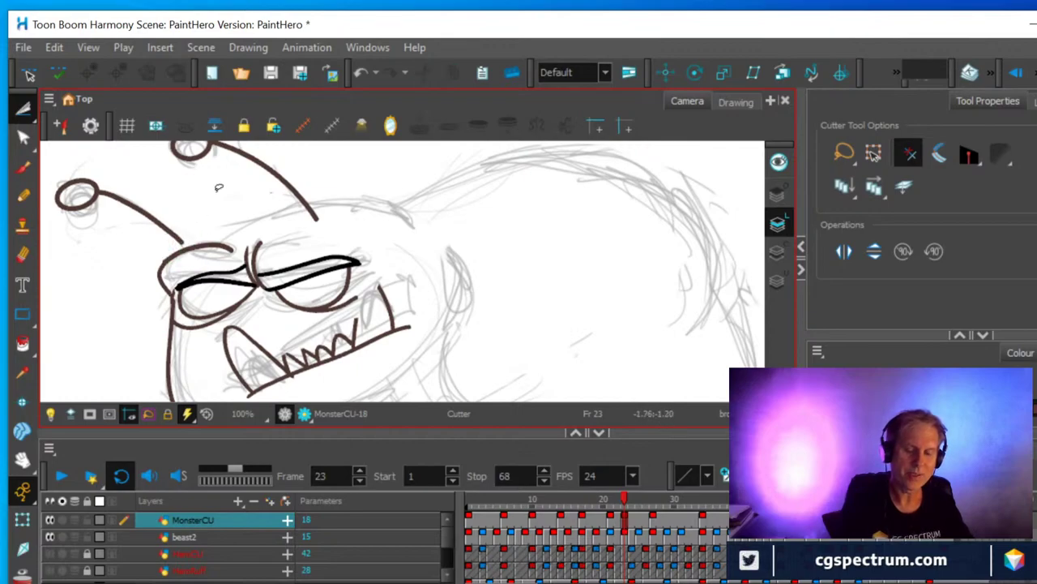
Pencil a clean outline over the top and right side of the head.
click(23, 197)
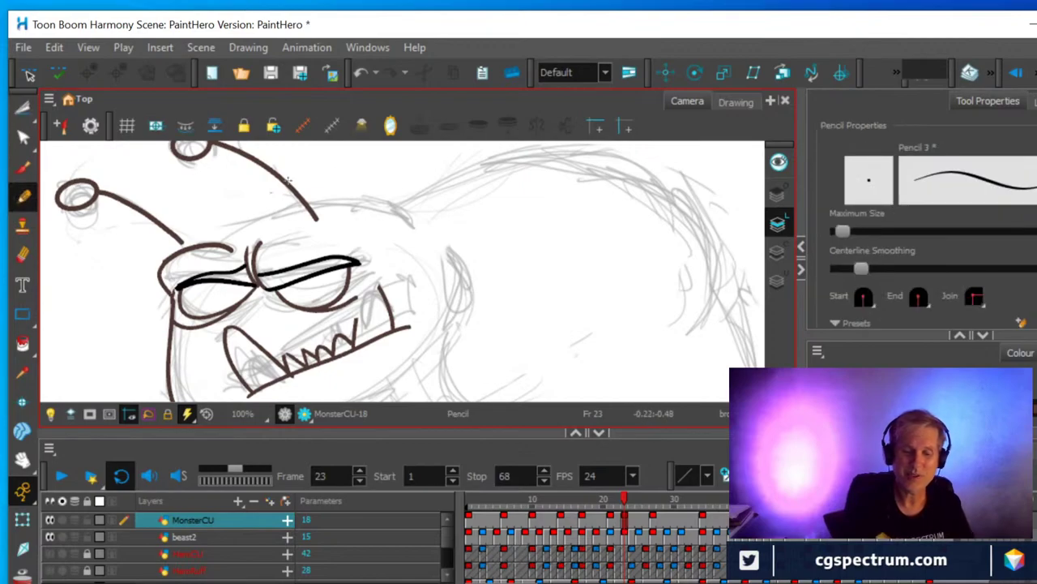
mouse_move(200, 242)
mouse_down()
mouse_move(302, 199)
mouse_move(381, 203)
mouse_move(443, 230)
mouse_move(472, 301)
mouse_move(436, 354)
mouse_up()
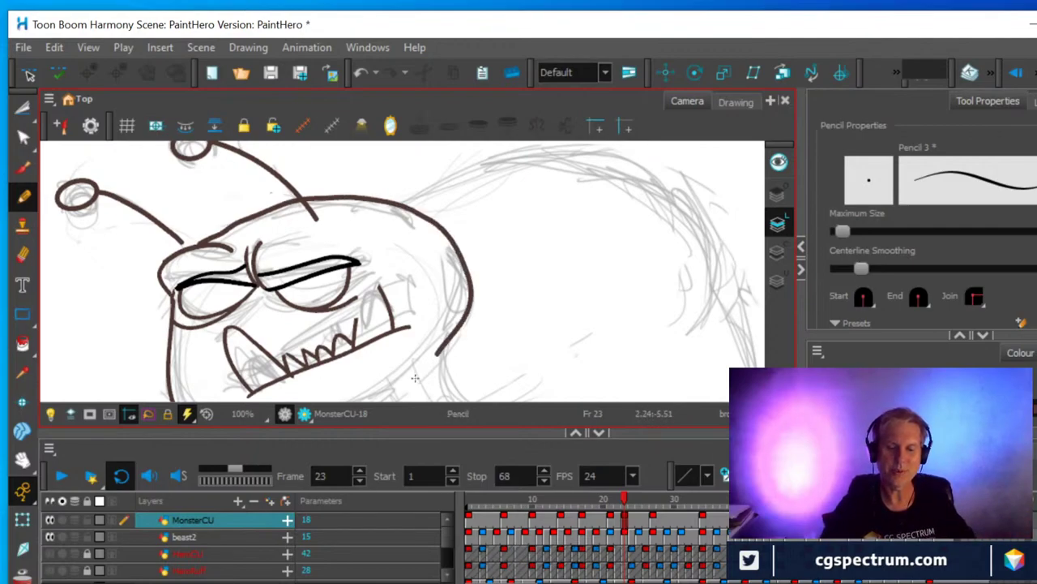
scroll(488, 328, down, 2)
scroll(488, 328, up, 1)
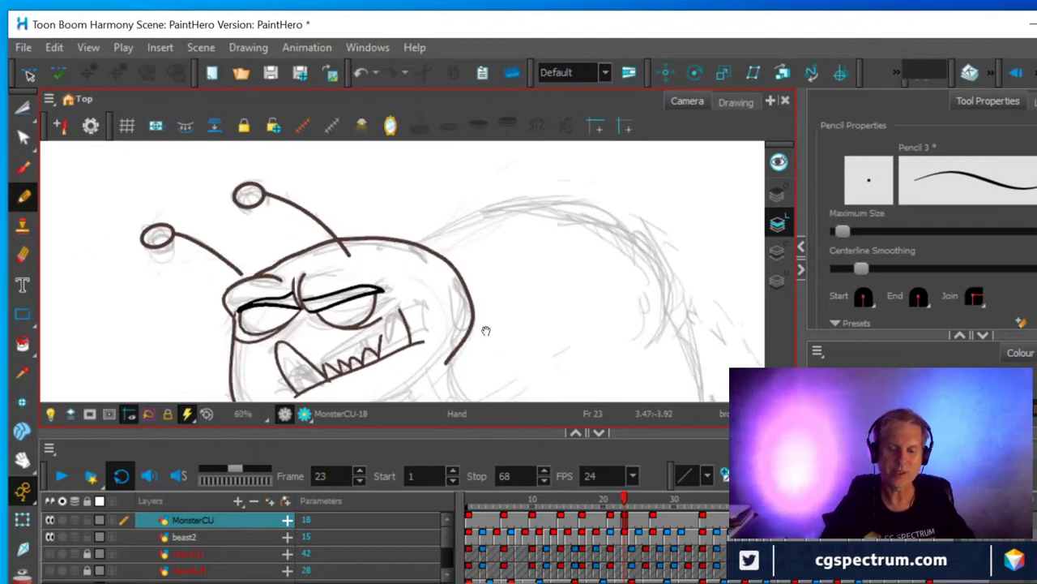
scroll(486, 331, up, 2)
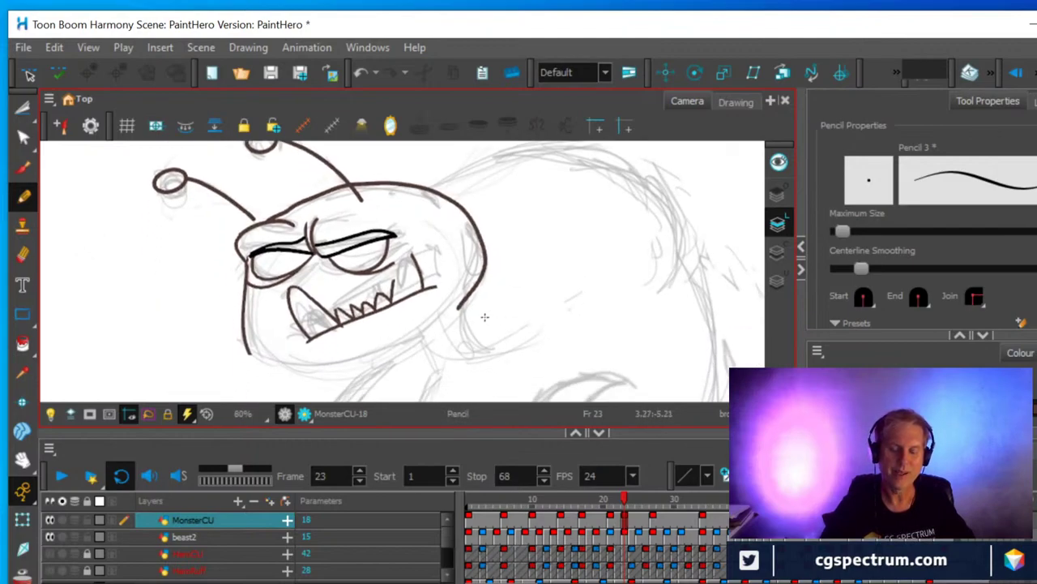
scroll(485, 317, up, 1)
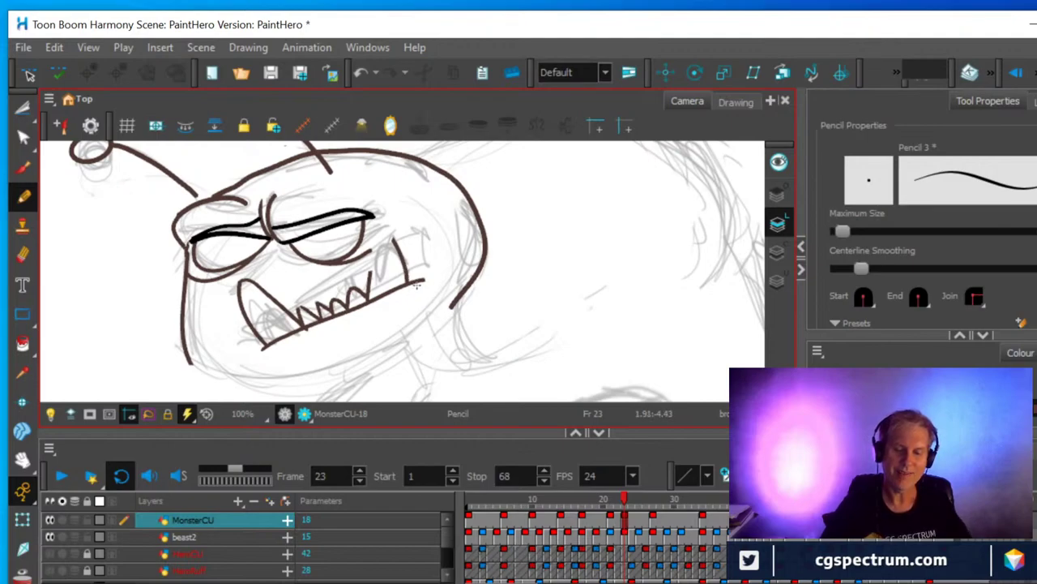
Extend the upper lip line up to the right beside the teeth.
click(23, 108)
mouse_move(370, 321)
mouse_down()
mouse_move(331, 348)
mouse_move(235, 358)
mouse_move(223, 290)
mouse_move(258, 272)
mouse_move(316, 277)
mouse_move(370, 263)
mouse_move(387, 227)
mouse_move(407, 267)
mouse_up()
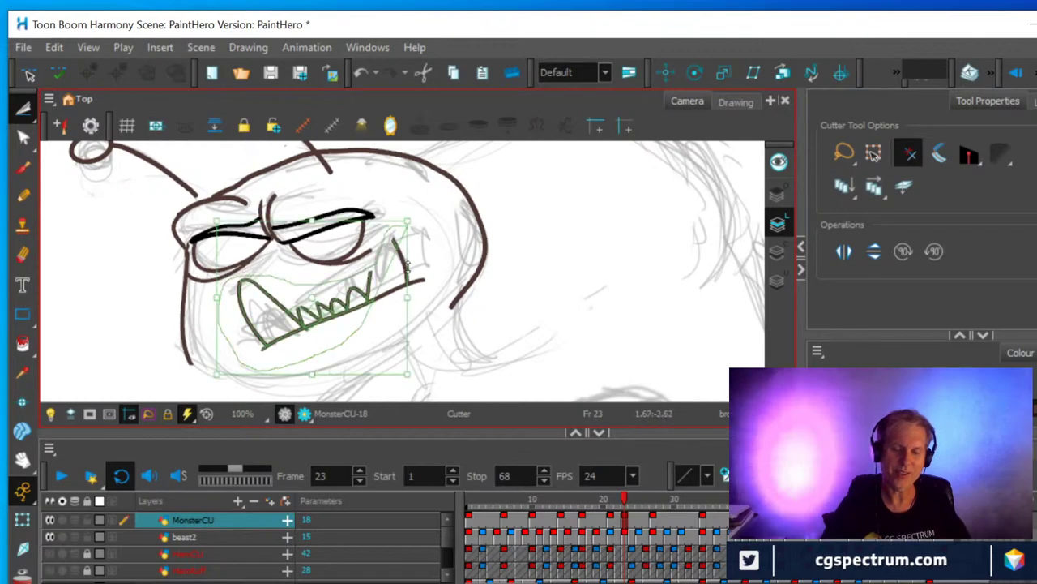
click(430, 300)
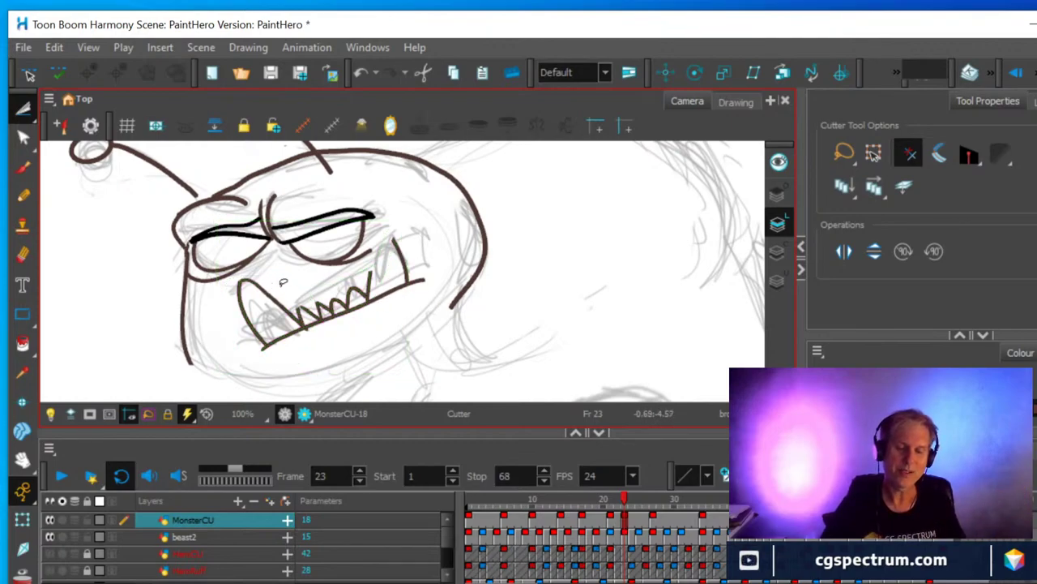
click(29, 195)
mouse_move(280, 300)
mouse_down()
mouse_move(420, 221)
mouse_move(428, 282)
mouse_up()
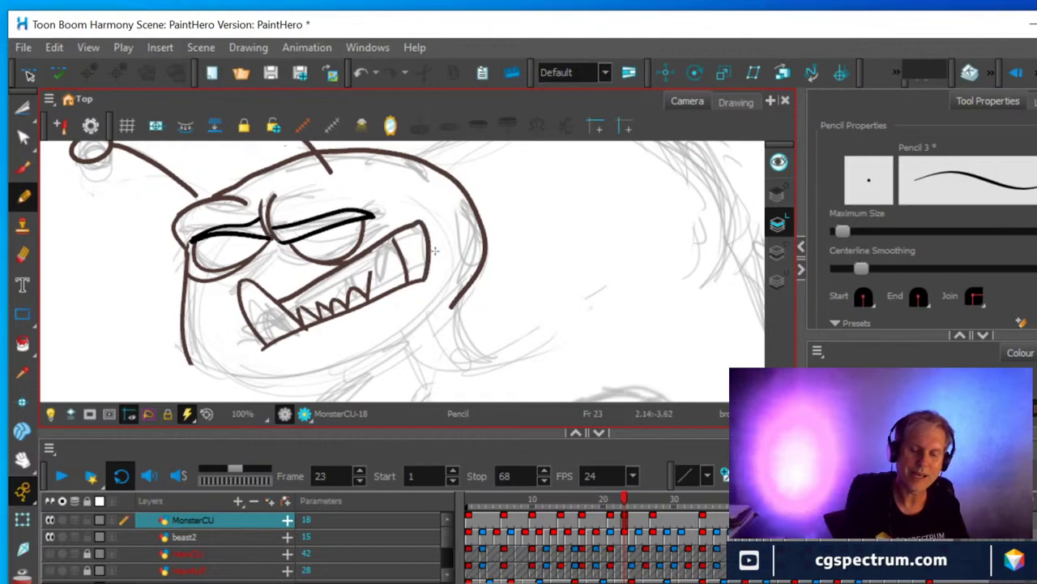
Delete the stray tooth strokes and draw the fang's edge up from the teeth.
key(alt+t)
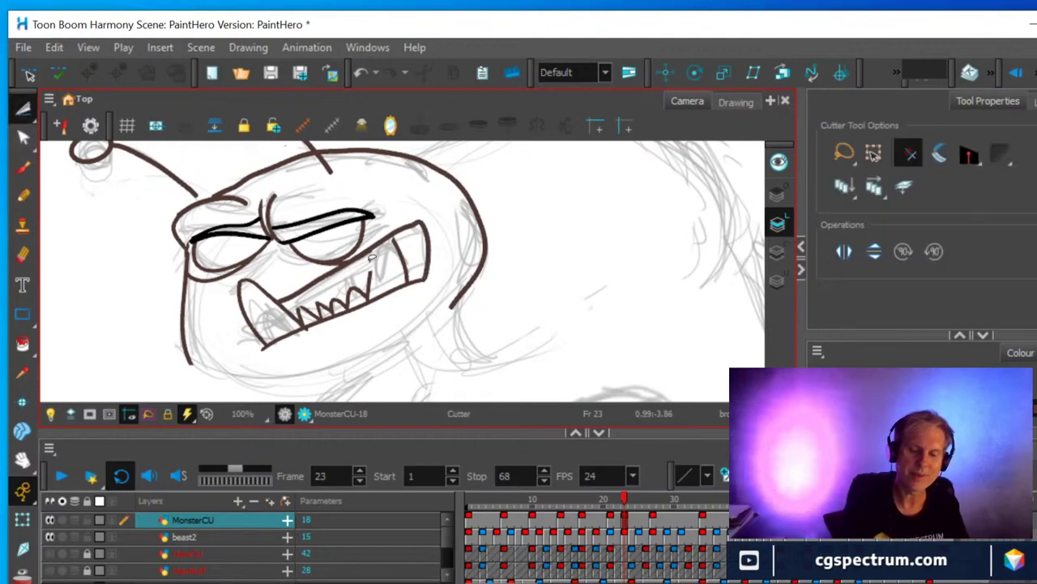
drag(368, 276, 370, 274)
key(Delete)
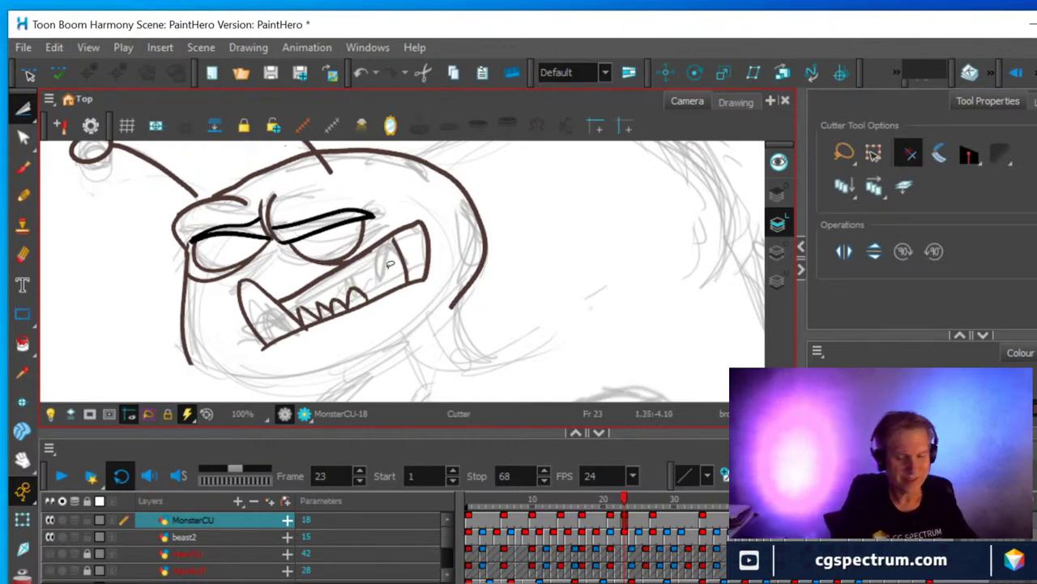
click(22, 195)
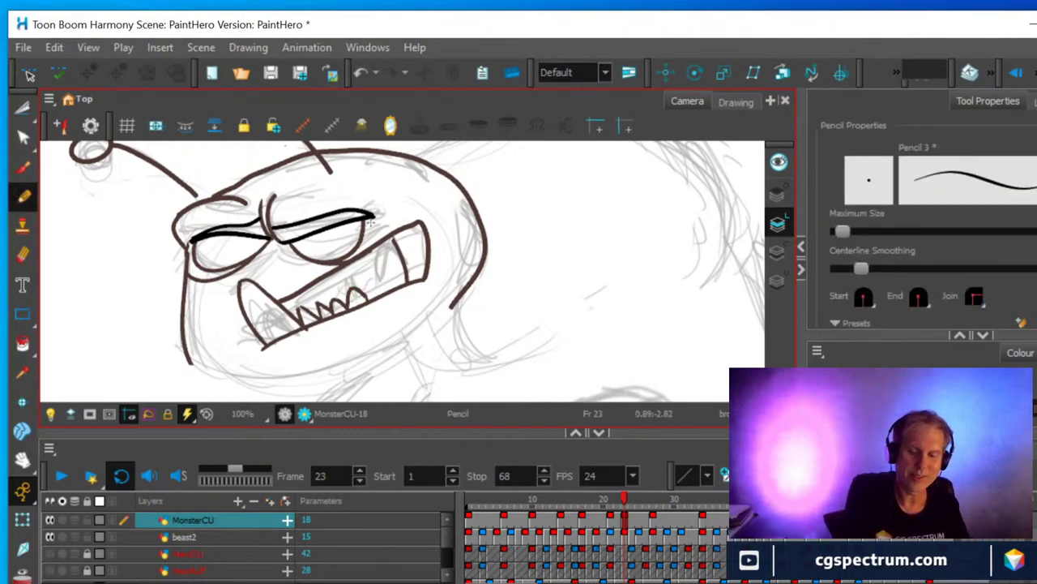
drag(395, 237, 376, 289)
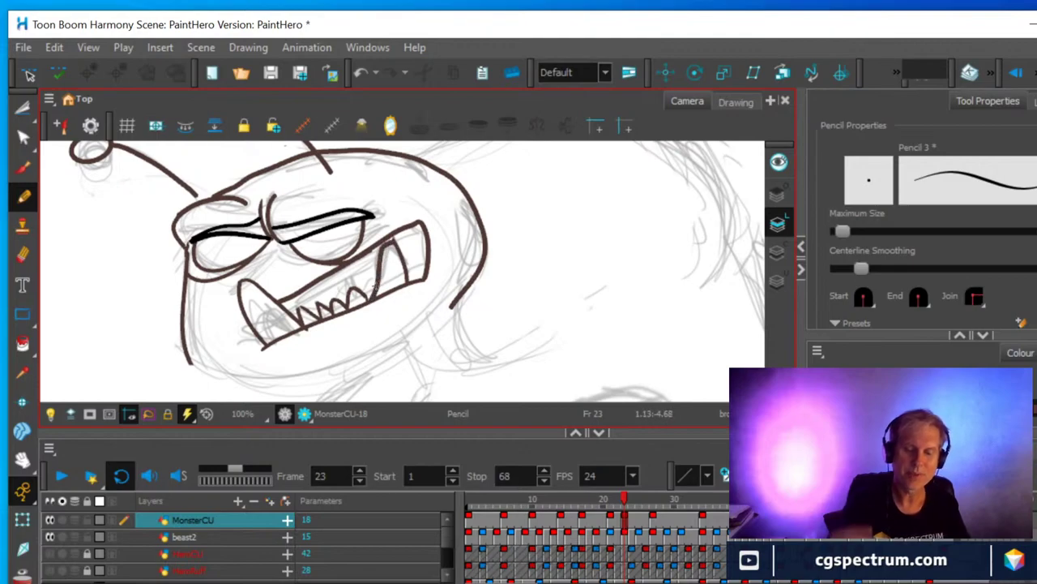
key(ctrl)
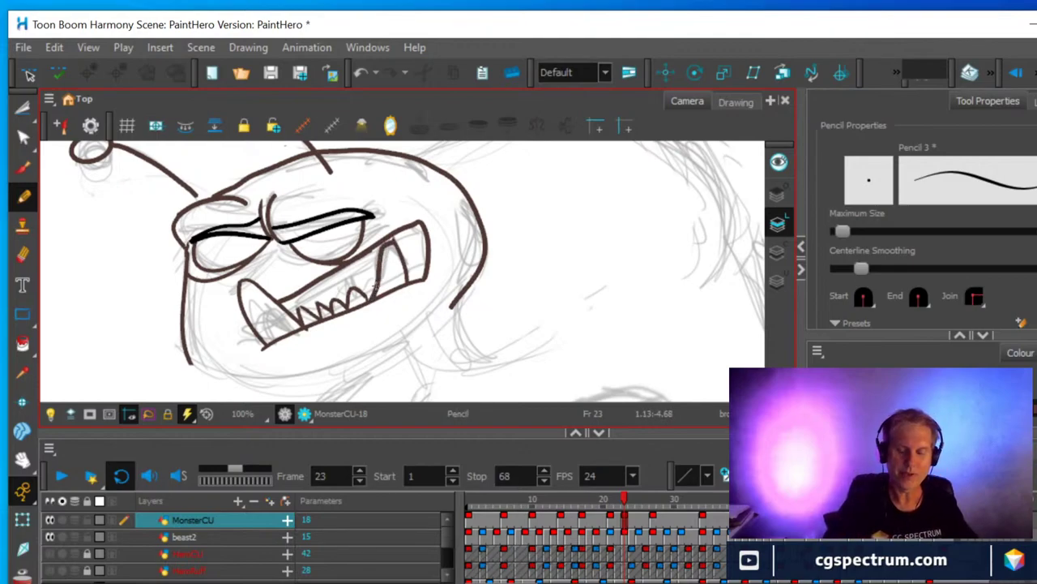
key(ctrl+z)
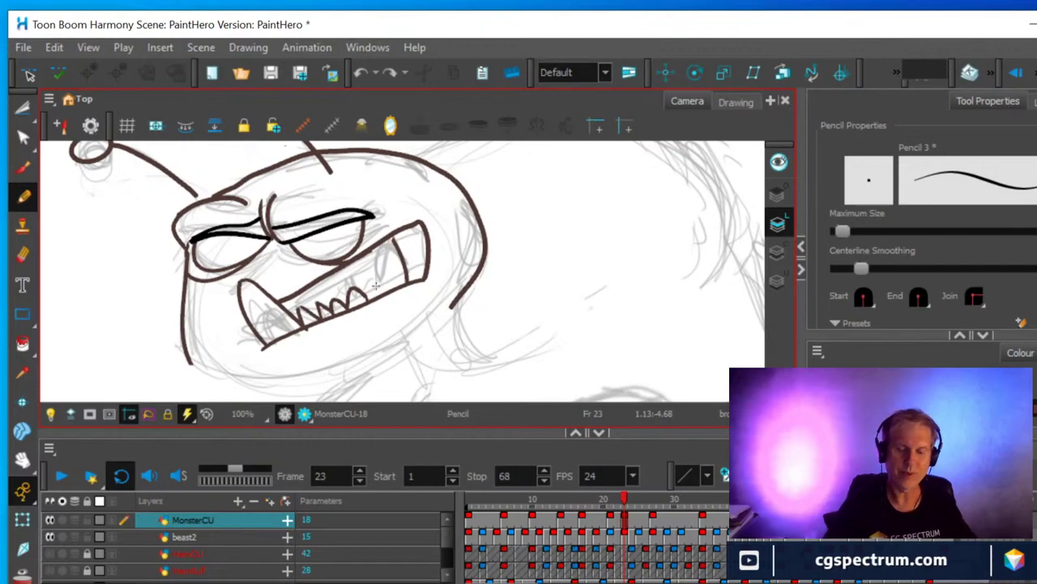
scroll(478, 222, up, 3)
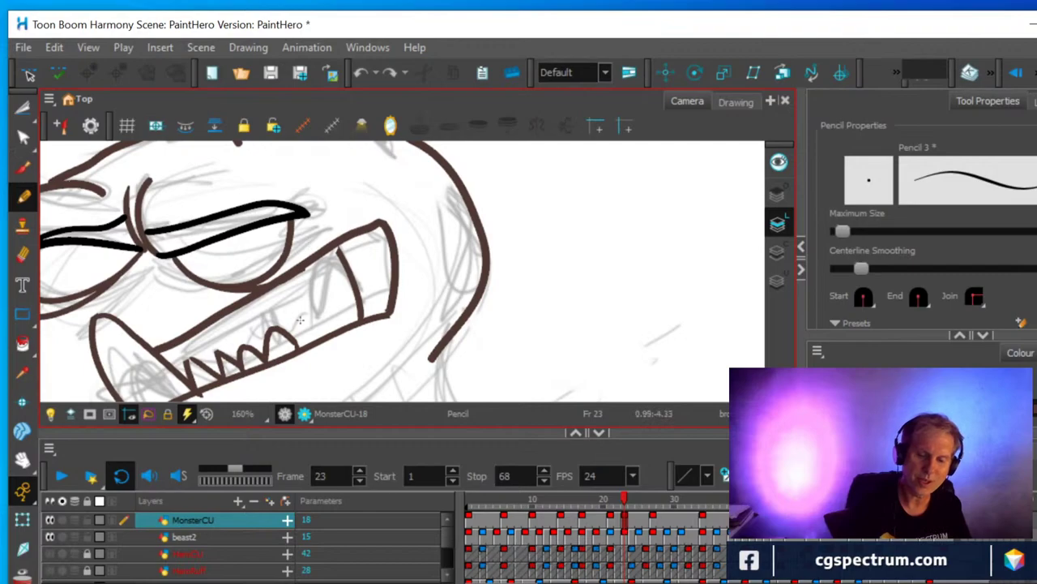
mouse_move(299, 350)
mouse_down()
mouse_move(332, 246)
mouse_move(323, 298)
mouse_up()
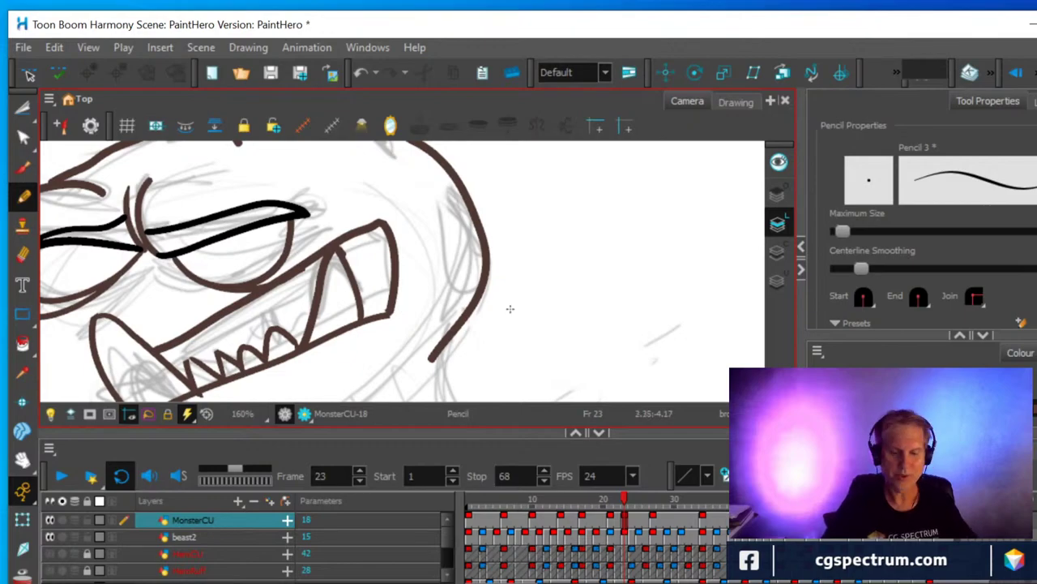
Trim the overshooting jaw segment and draw the fang's inner edge from jaw to teeth.
click(54, 47)
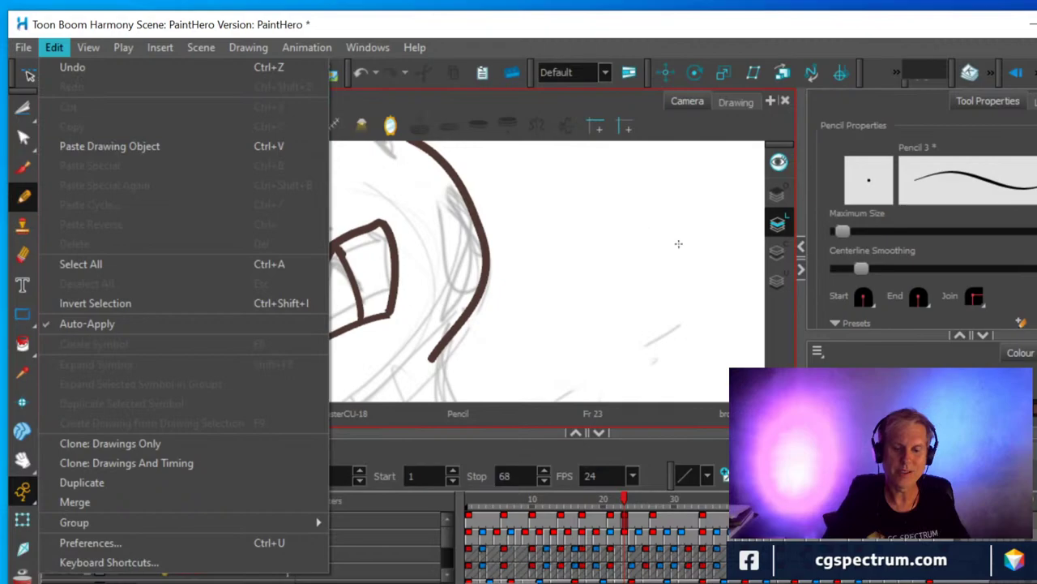
click(650, 241)
key(alt+t)
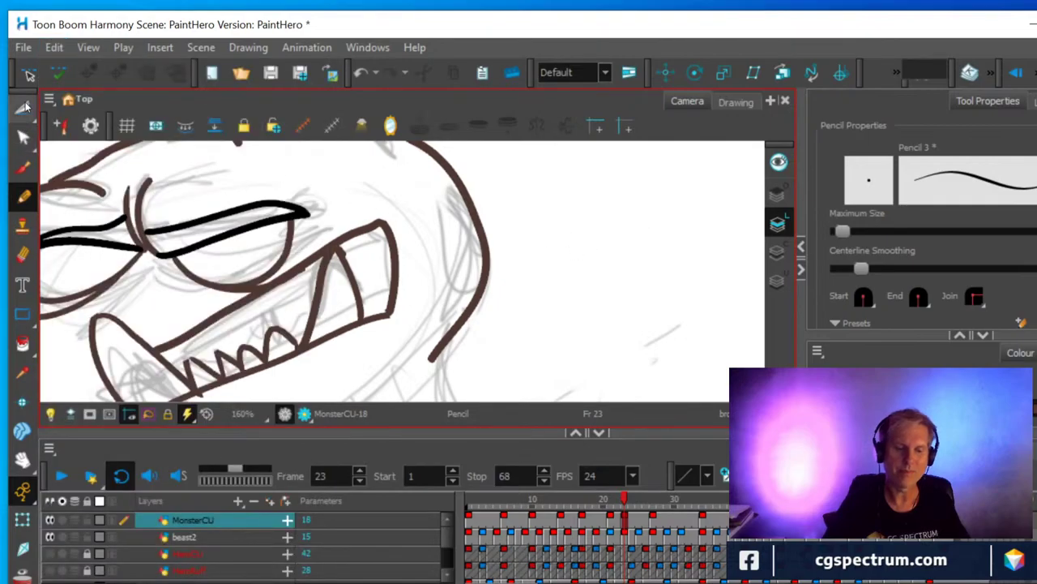
click(324, 288)
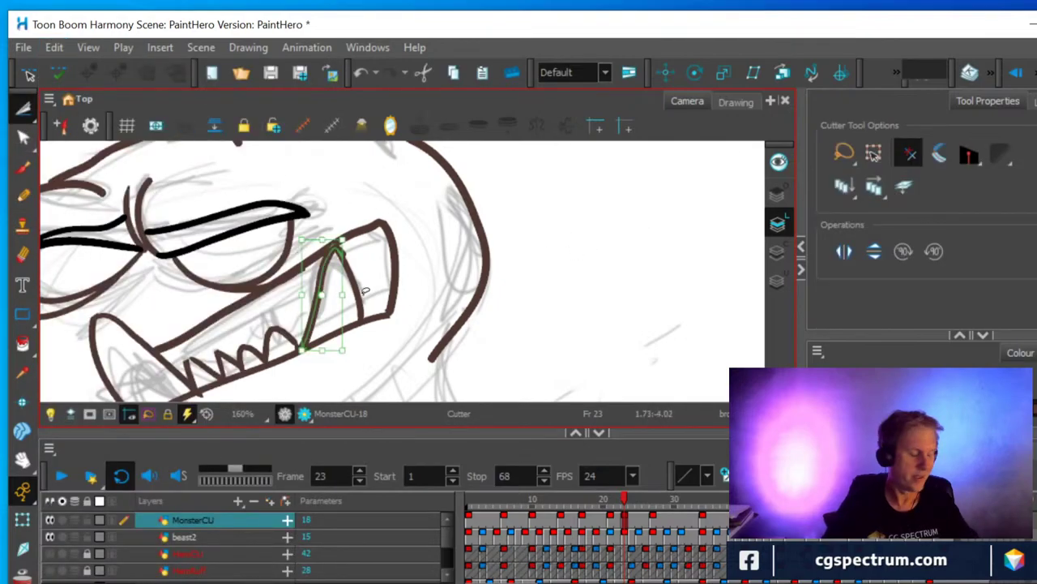
key(Delete)
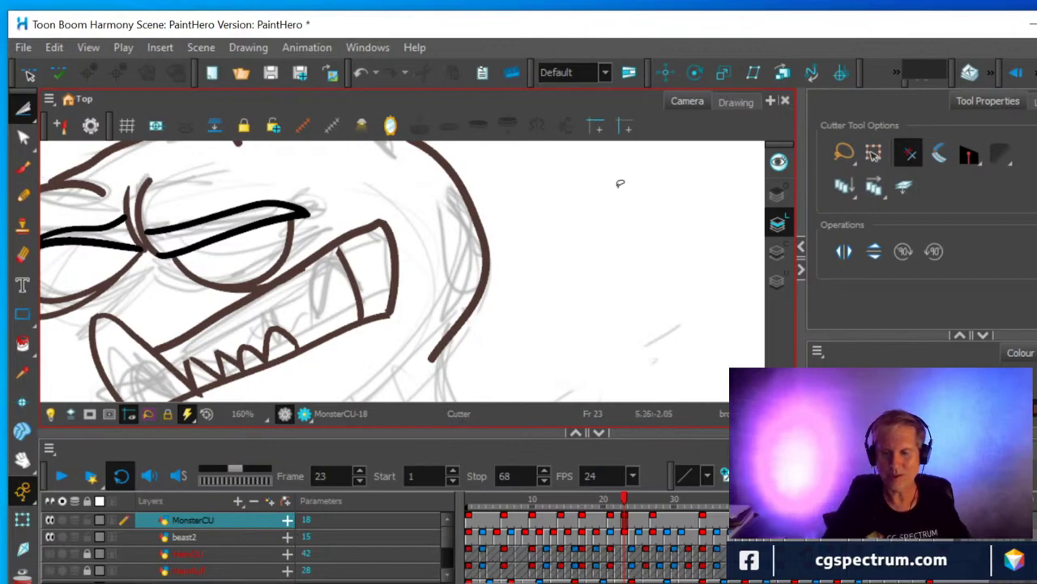
click(23, 195)
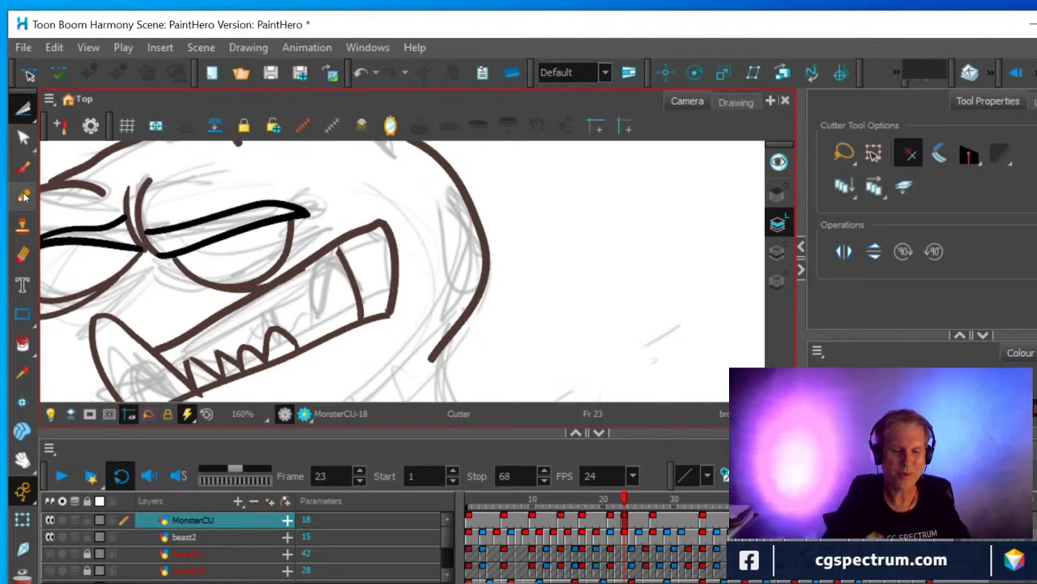
click(1031, 235)
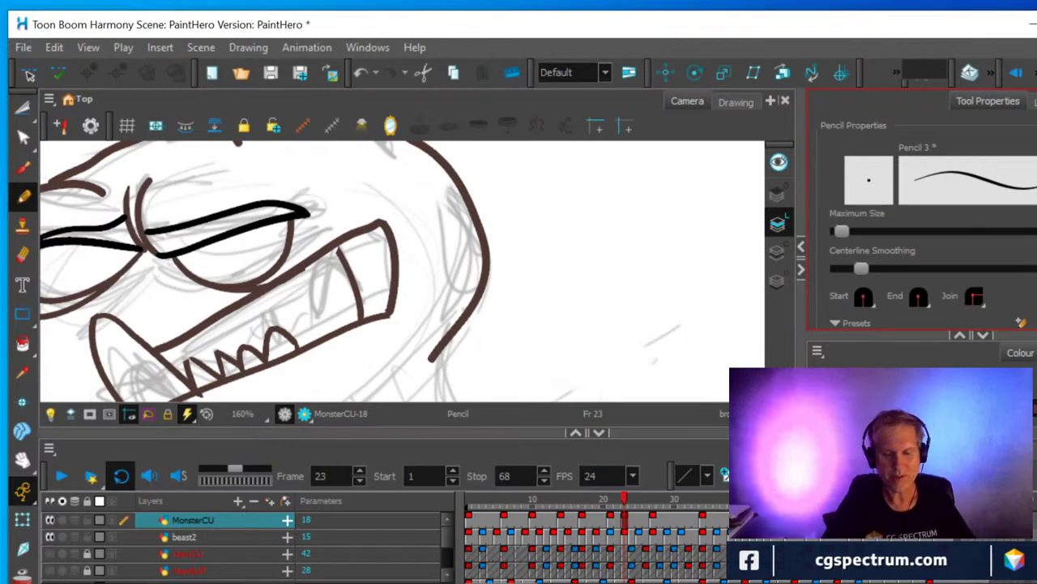
mouse_move(339, 252)
mouse_down()
mouse_move(321, 273)
mouse_move(296, 350)
mouse_up()
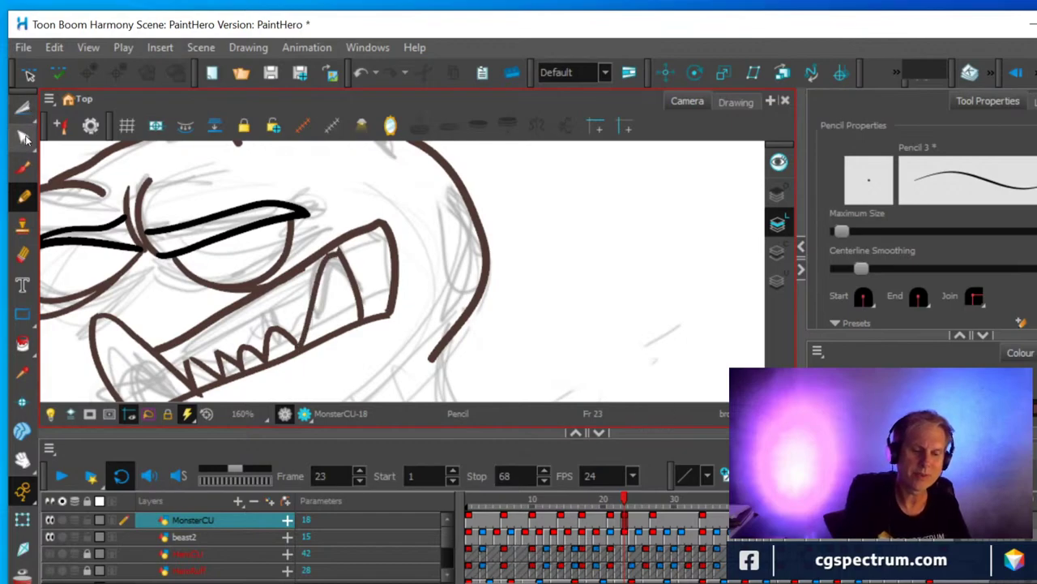
Reshape the whole fang outline with the Contour Editor, then return to the Pencil.
click(23, 139)
click(341, 254)
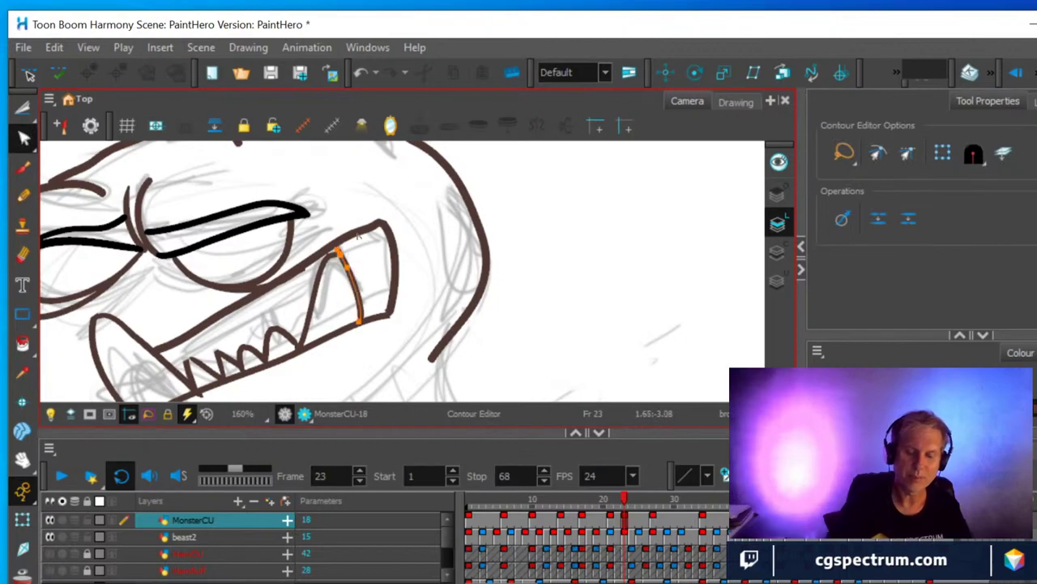
scroll(294, 258, up, 2)
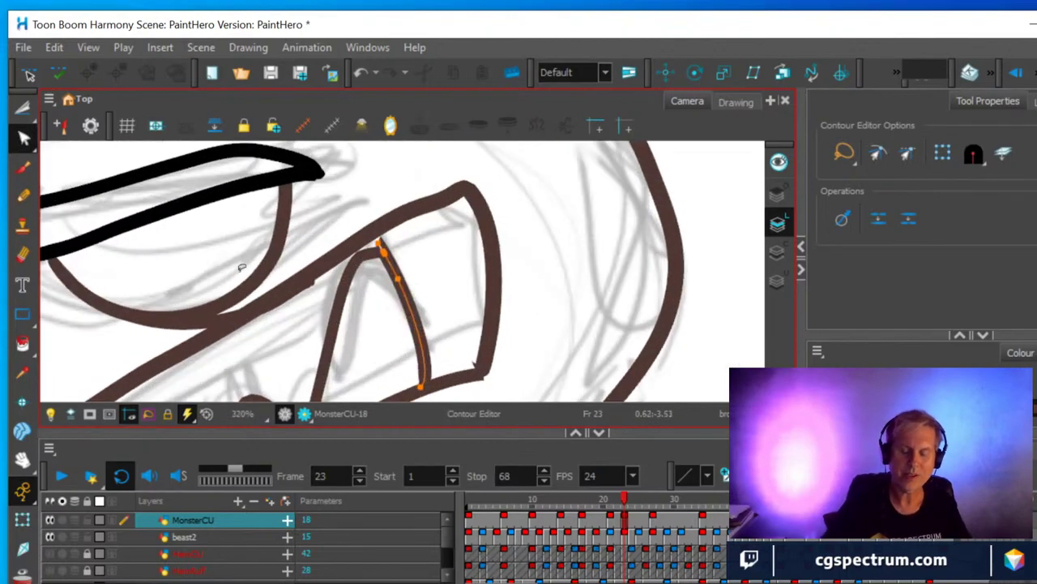
click(376, 255)
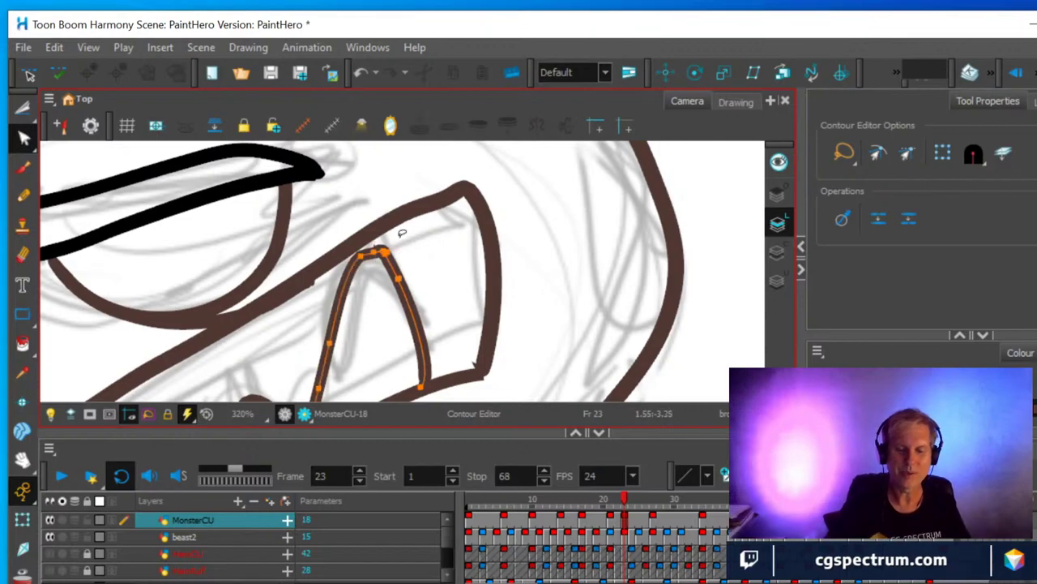
scroll(403, 234, down, 2)
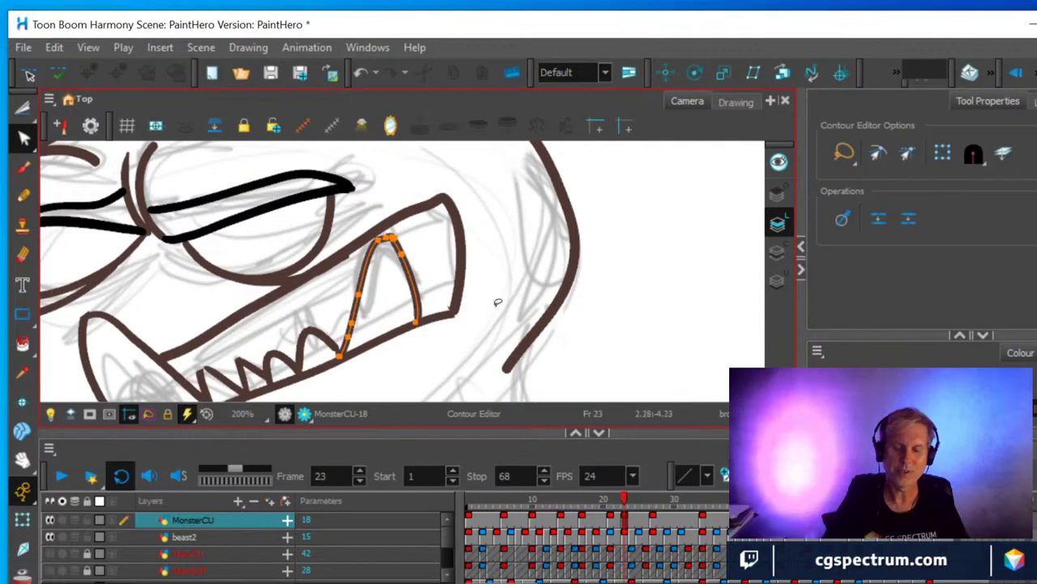
scroll(502, 301, down, 2)
scroll(502, 301, up, 1)
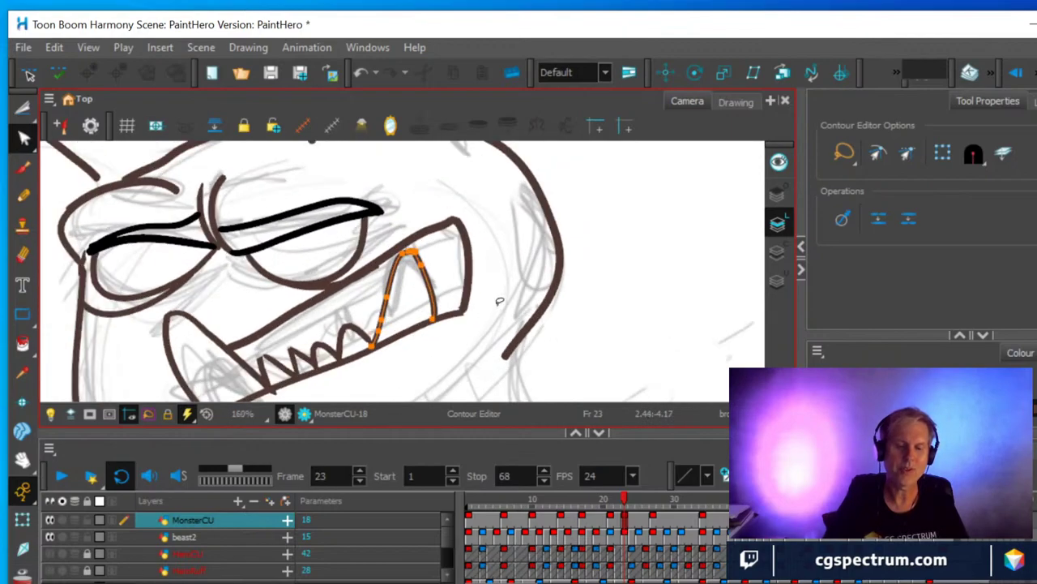
scroll(494, 319, down, 1)
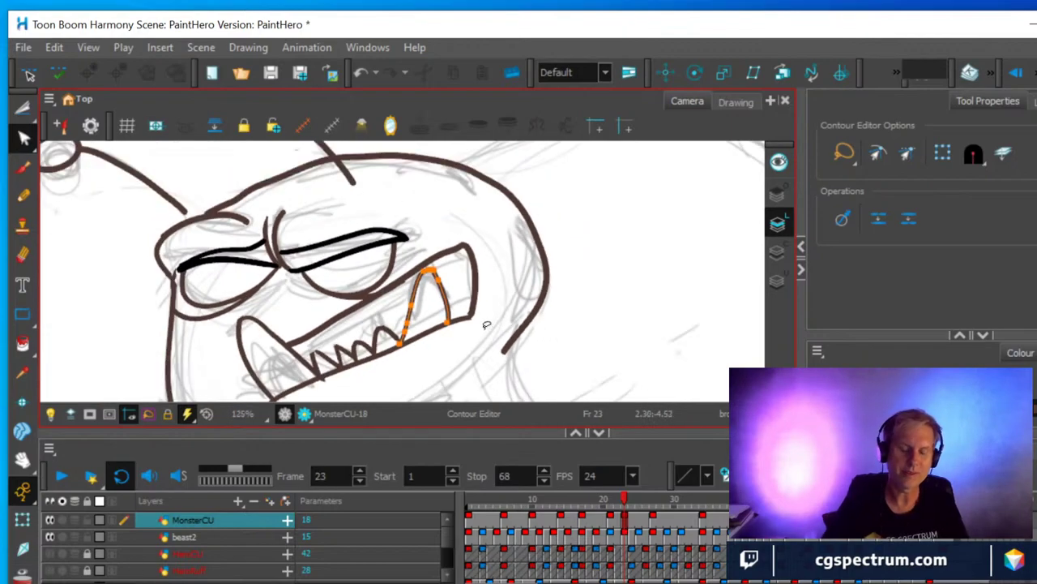
click(23, 195)
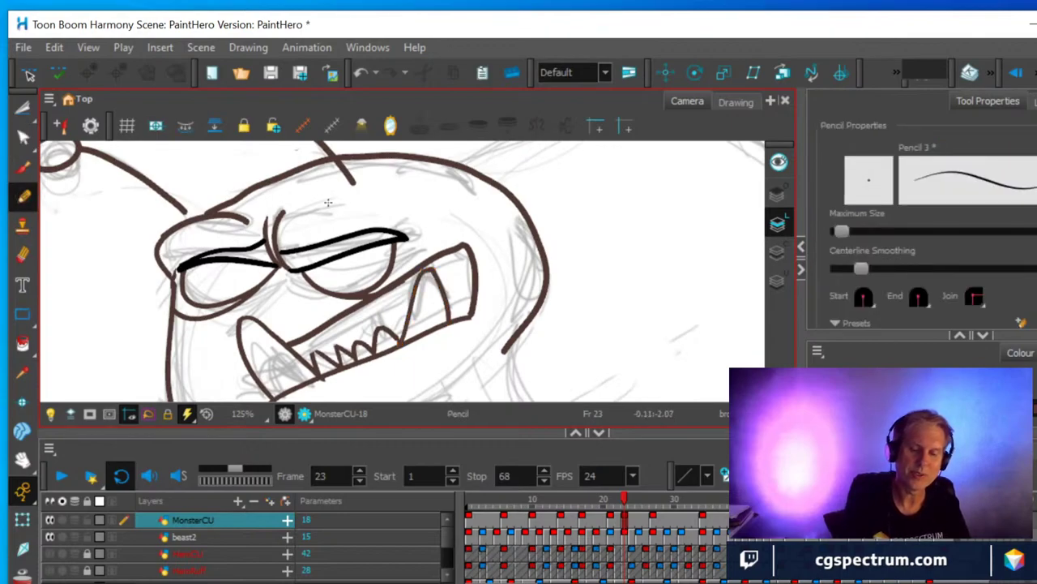
Draw a short brow line above the eye.
drag(311, 211, 382, 198)
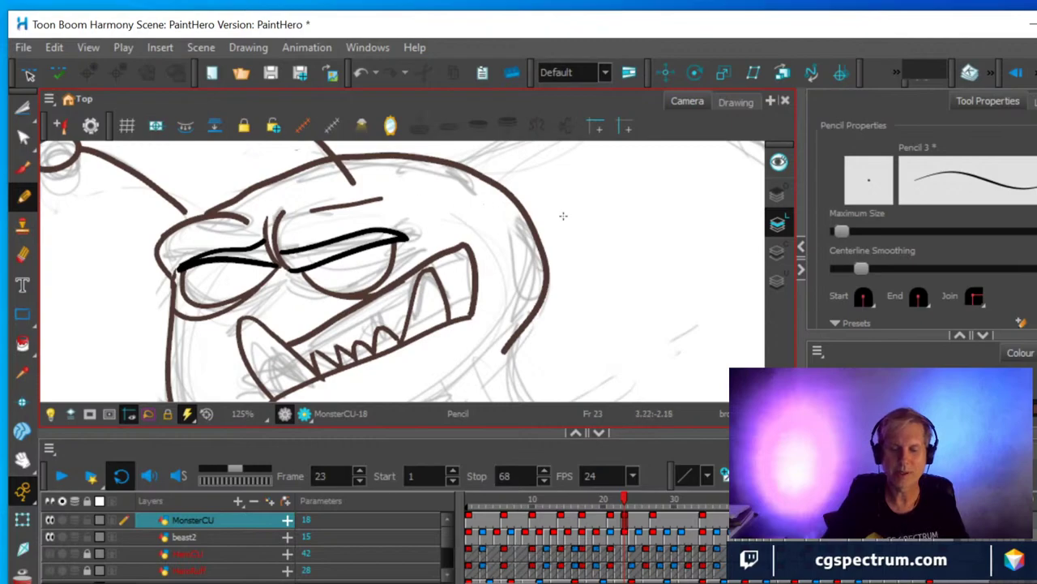
scroll(435, 195, down, 2)
scroll(435, 194, up, 3)
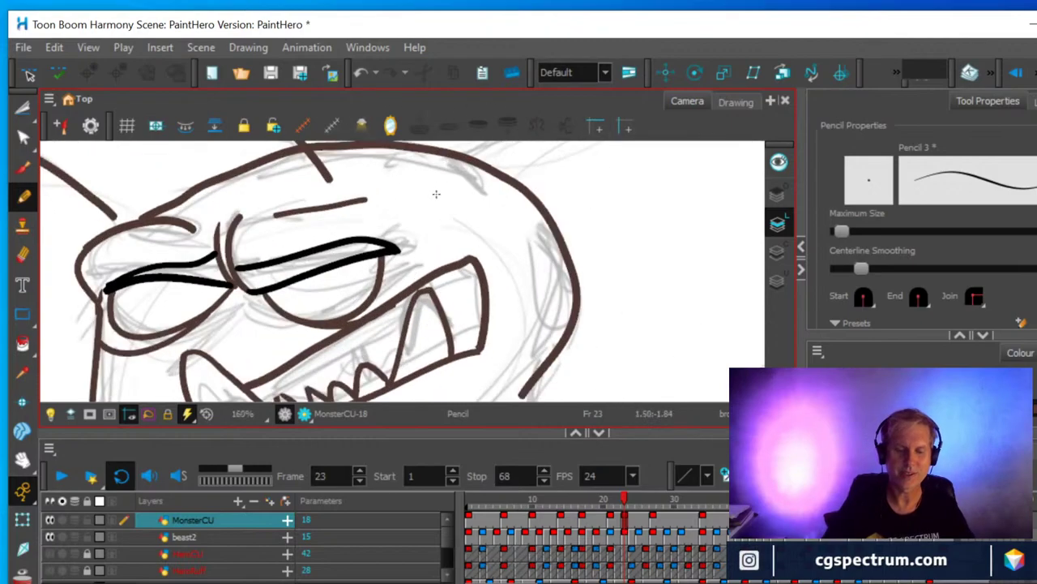
drag(443, 248, 613, 304)
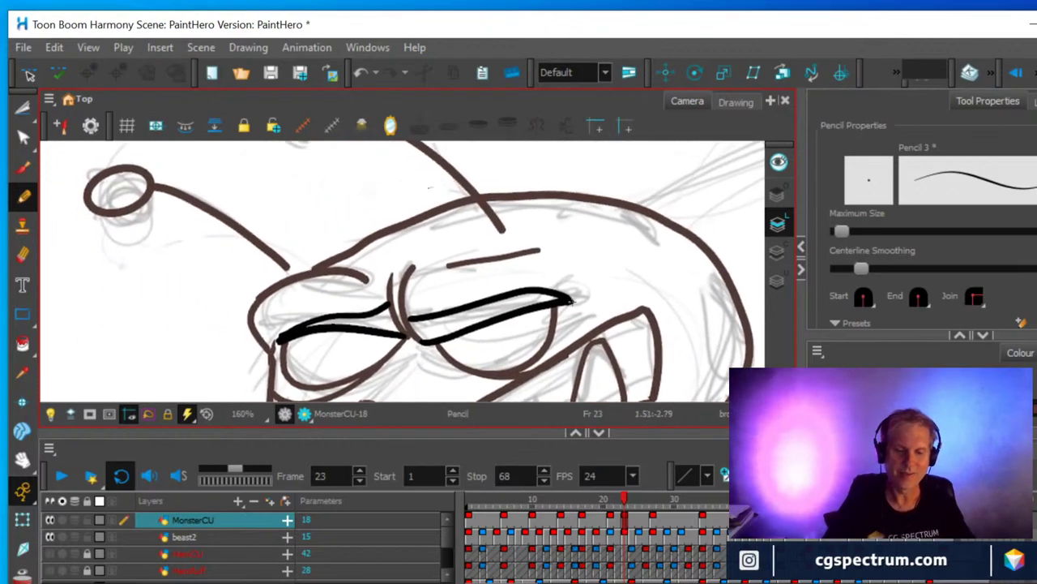
Erase the antenna's lower end and redraw its base down into the head.
click(22, 138)
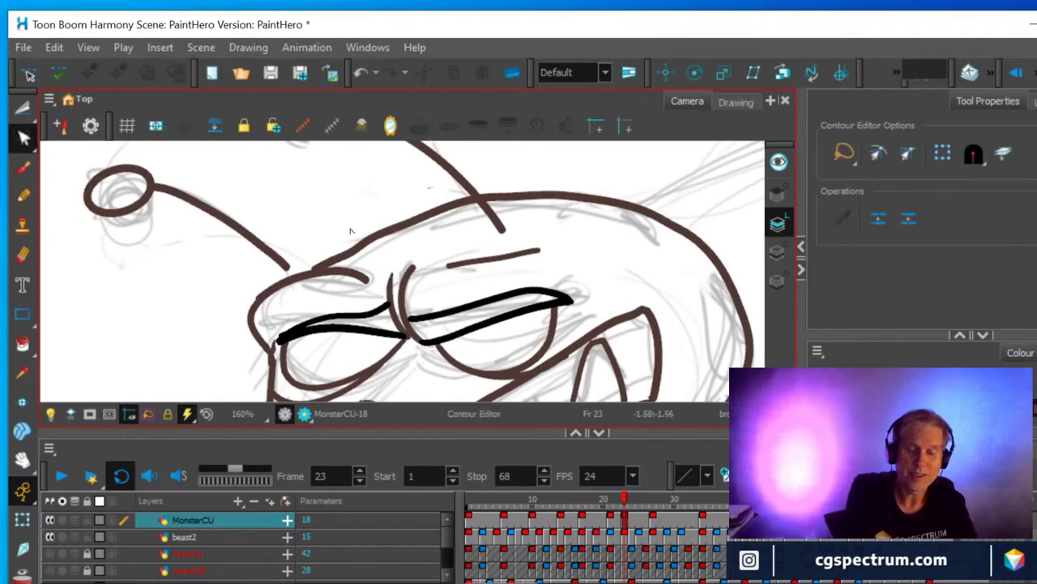
click(270, 248)
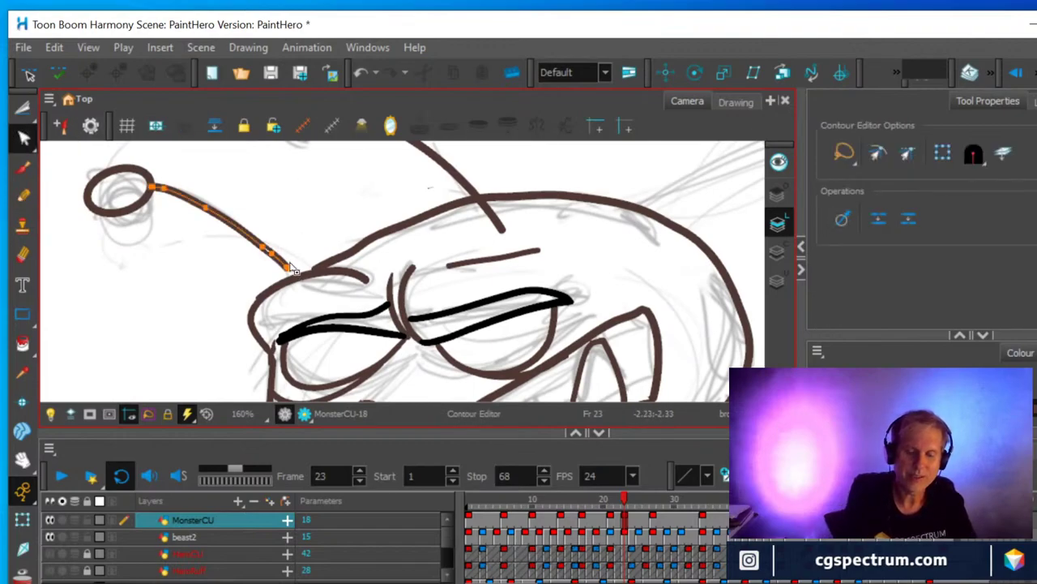
click(299, 275)
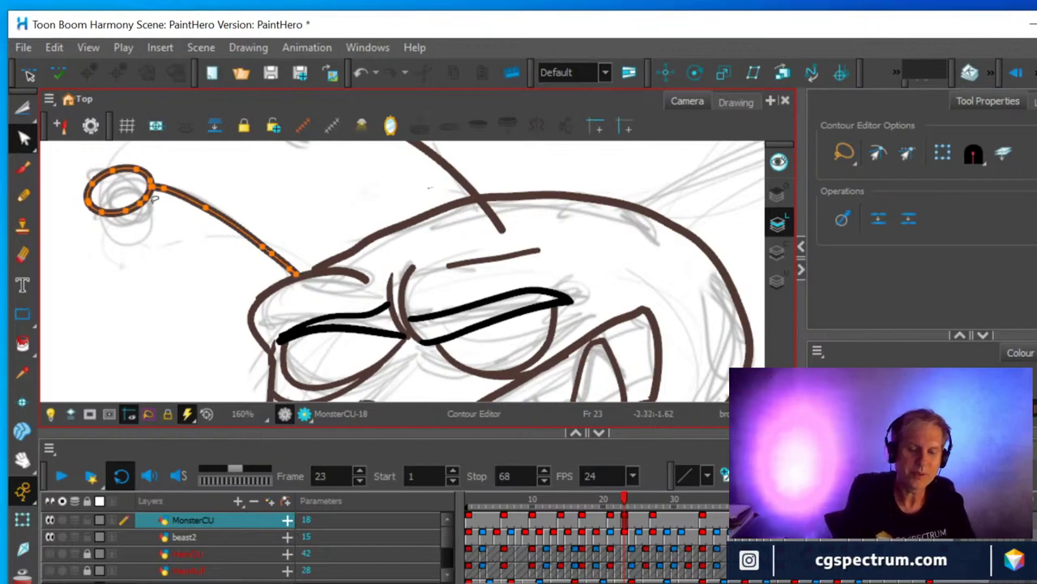
click(23, 256)
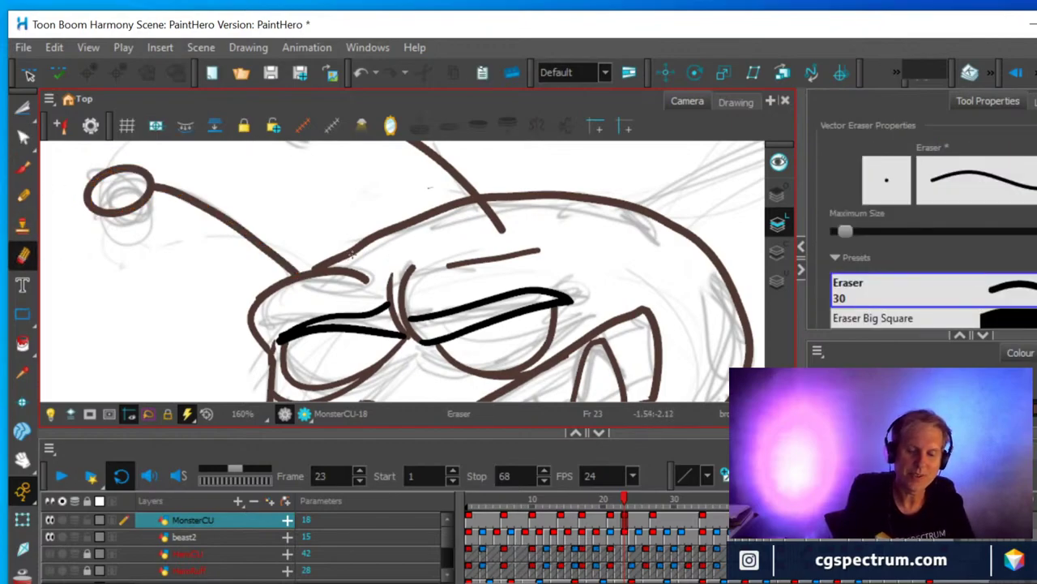
mouse_move(342, 254)
mouse_down()
mouse_move(309, 261)
mouse_move(365, 250)
mouse_move(397, 227)
mouse_up()
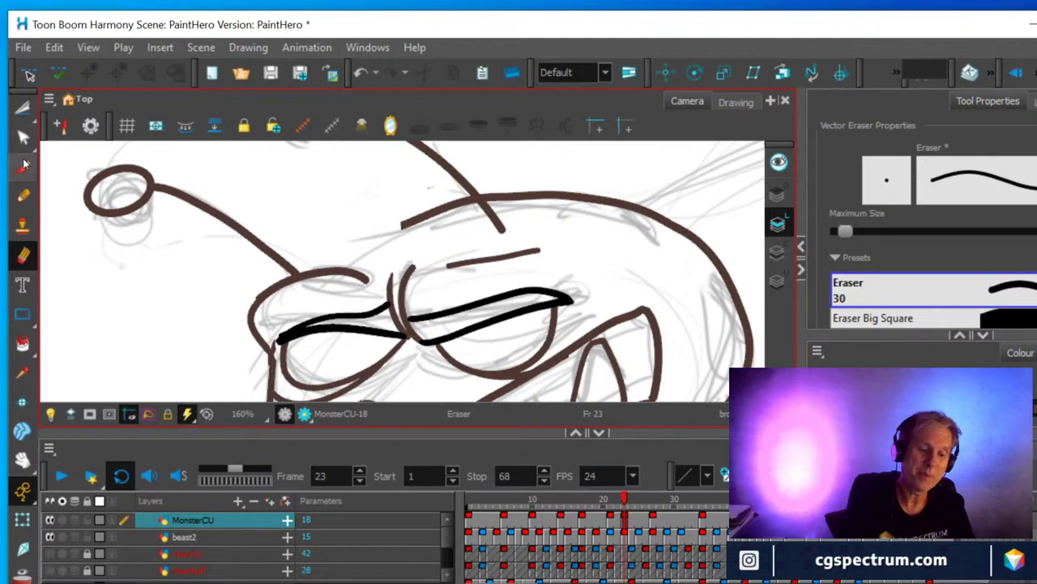
click(22, 195)
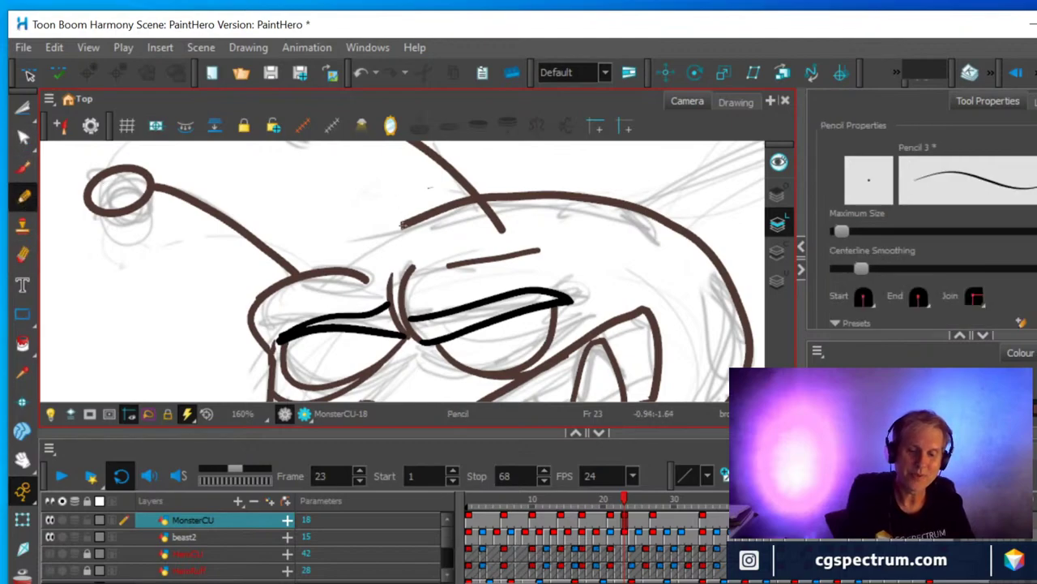
drag(403, 224, 322, 272)
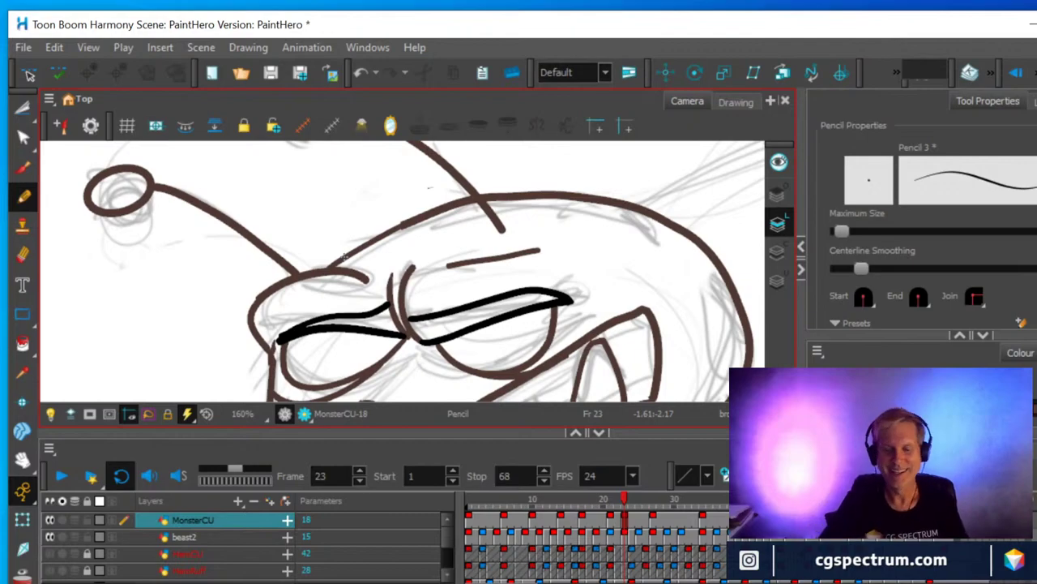
scroll(415, 236, down, 2)
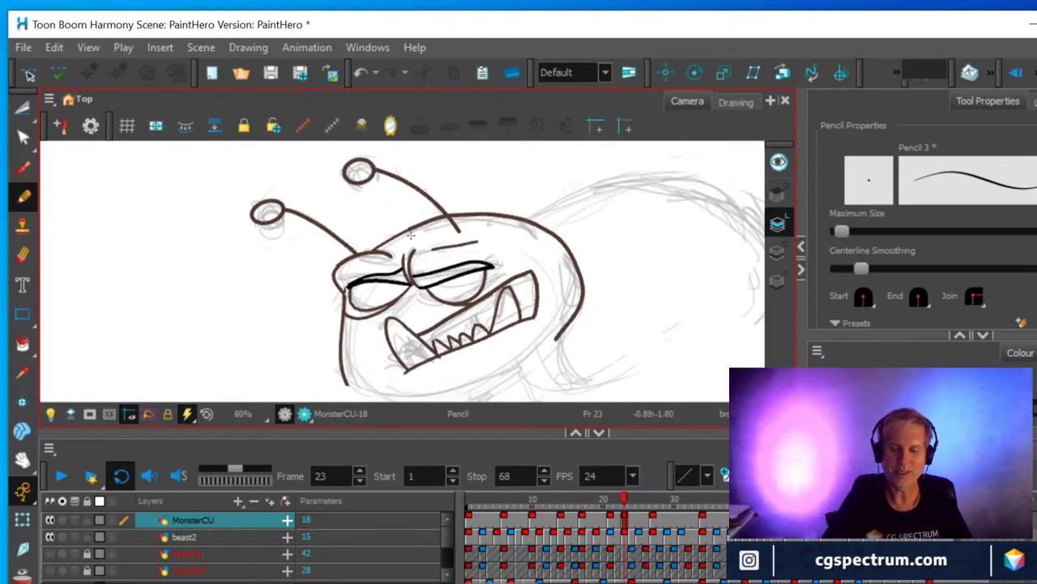
scroll(508, 290, up, 1)
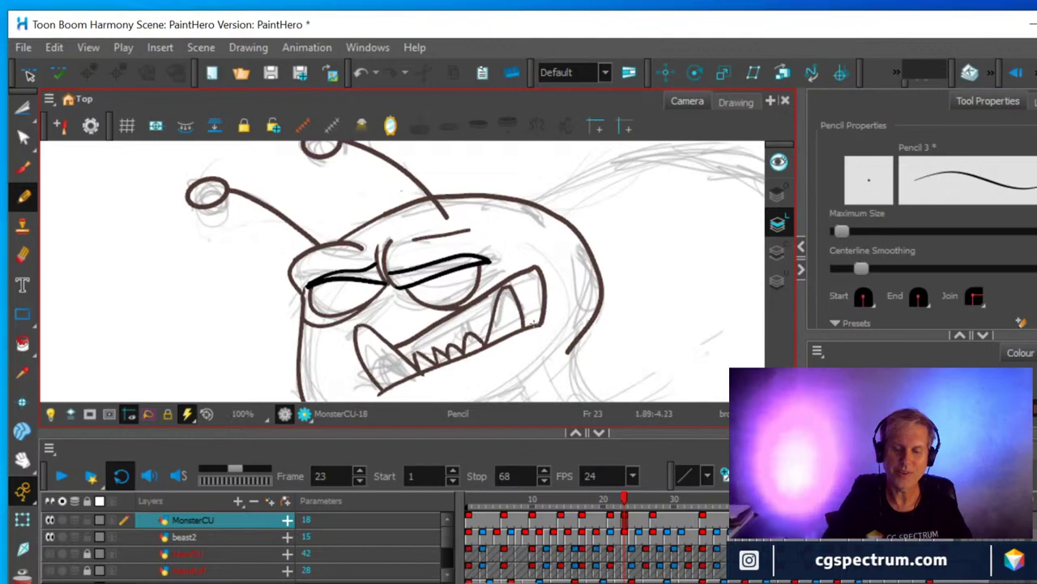
scroll(549, 318, down, 1)
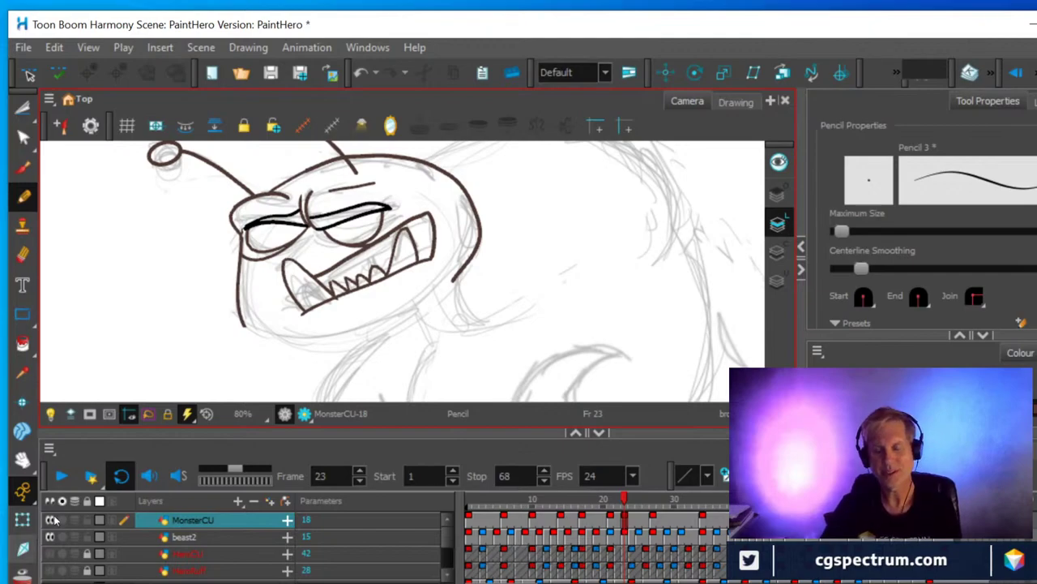
scroll(511, 195, down, 1)
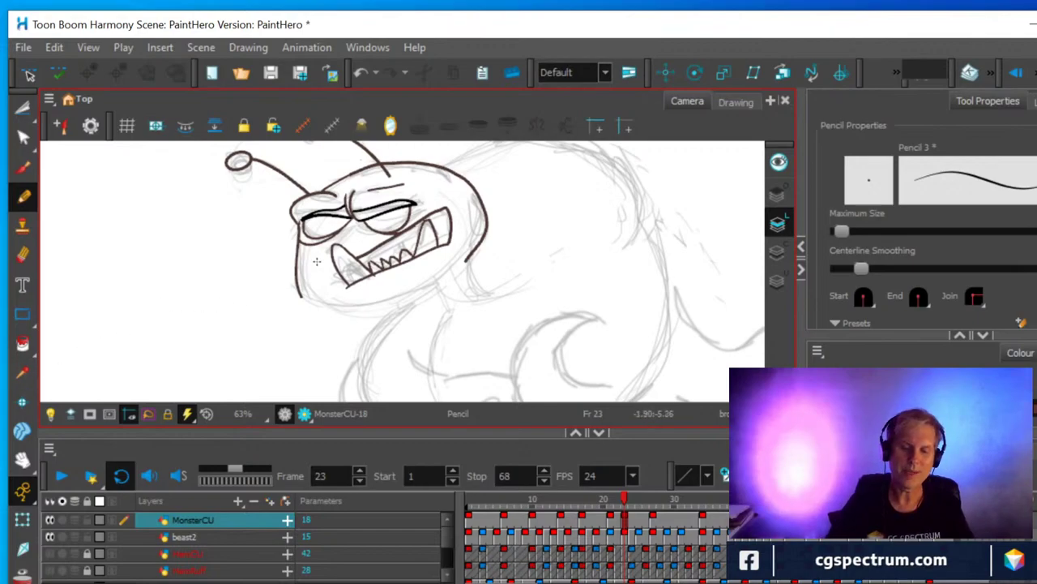
scroll(291, 302, down, 1)
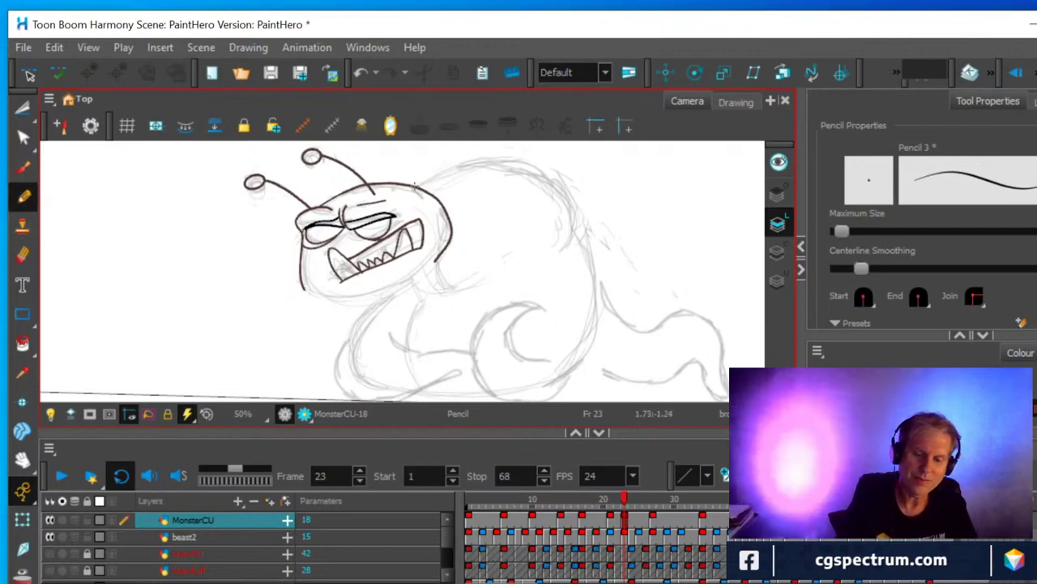
Trace a first stroke over the monster's back hump, then undo it.
mouse_move(414, 188)
mouse_down()
mouse_move(464, 166)
mouse_move(531, 168)
mouse_move(560, 187)
mouse_move(556, 255)
mouse_up()
key(alt+s)
key(alt+slash)
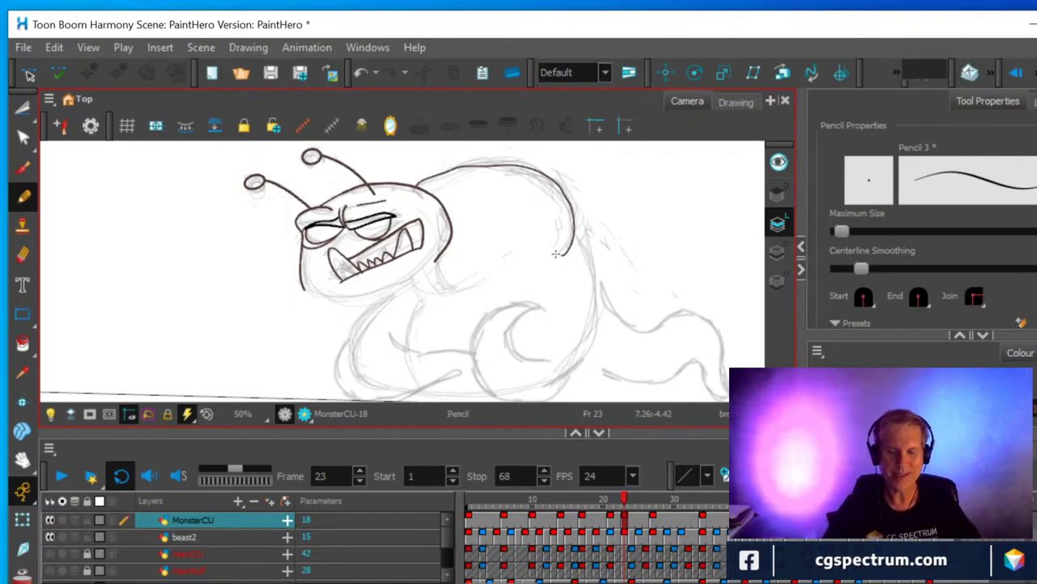
key(ctrl+z)
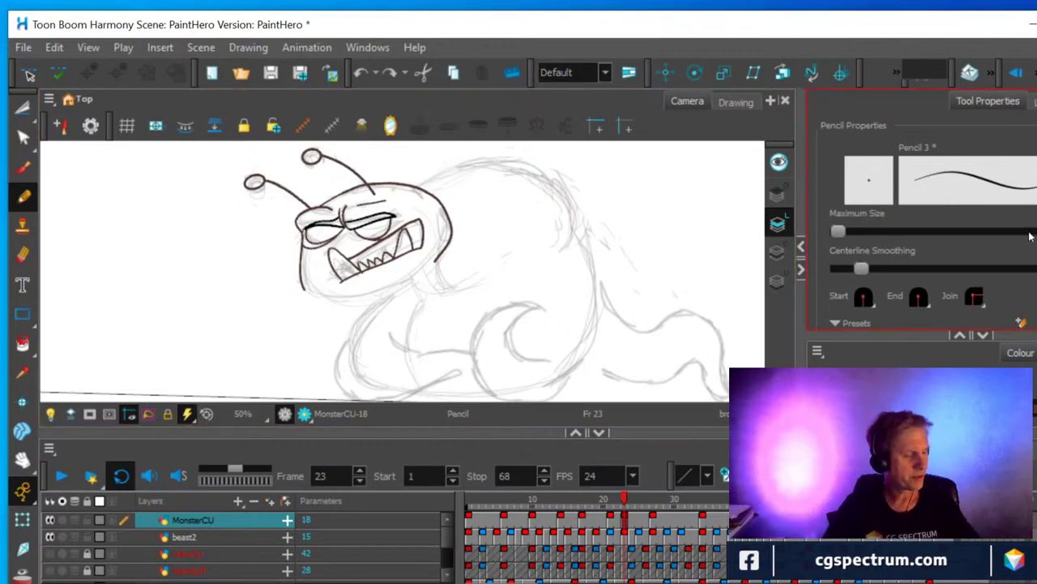
Redraw the back outline arcing right from the head and erase the small hook at its end.
scroll(604, 270, up, 2)
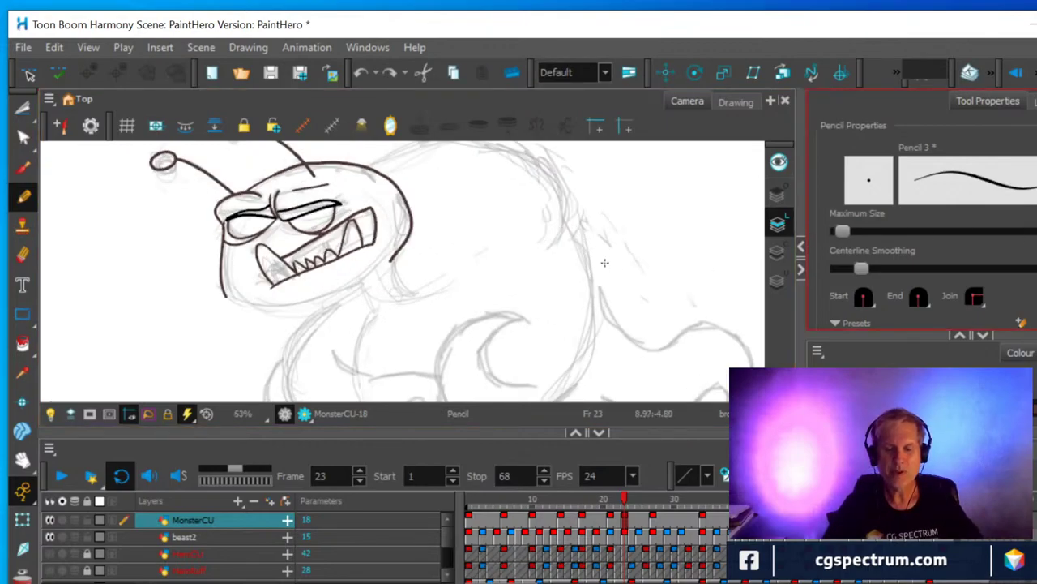
drag(616, 225, 565, 314)
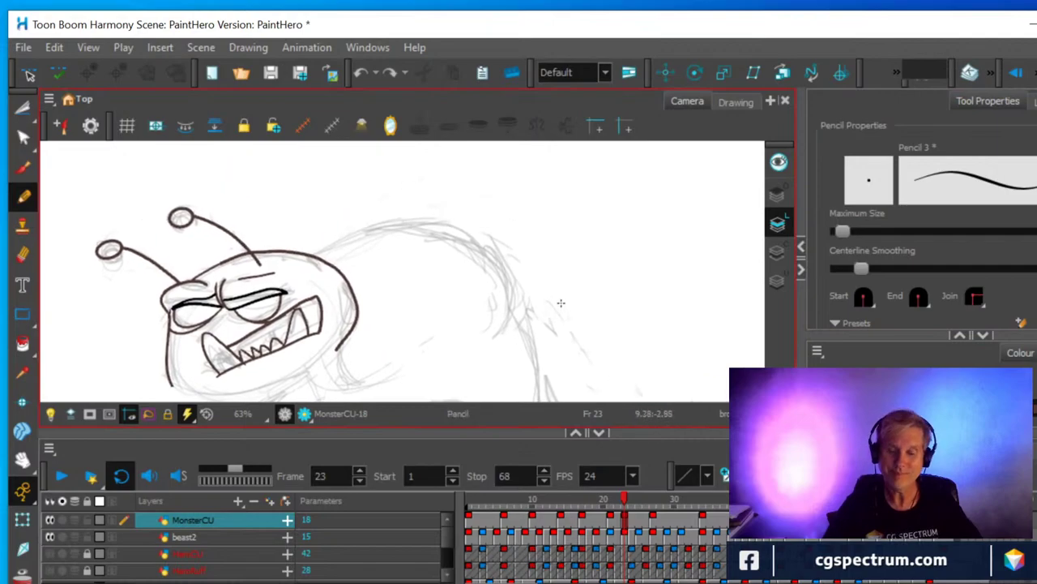
scroll(561, 303, up, 1)
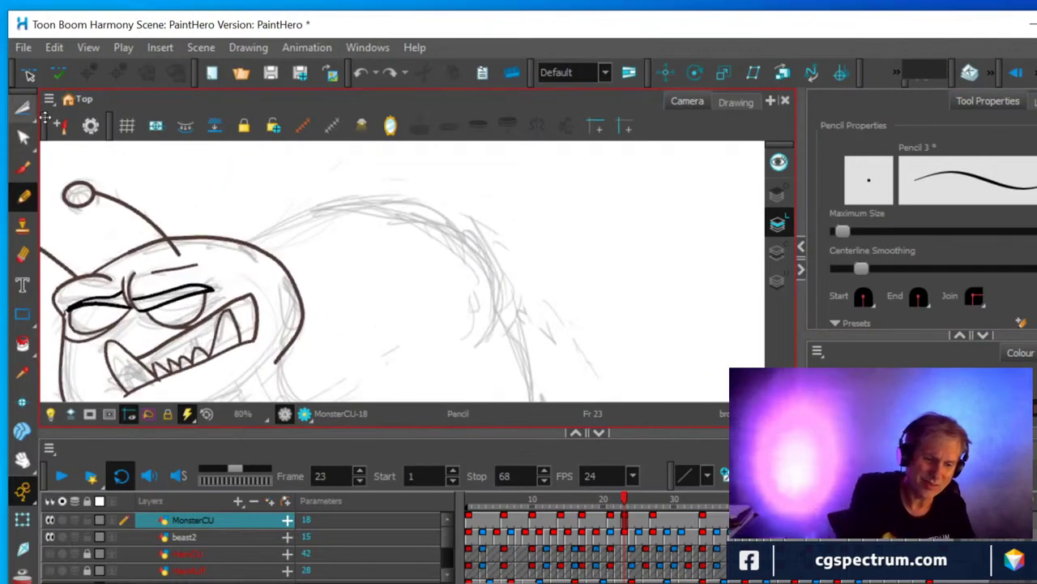
mouse_move(247, 241)
mouse_down()
mouse_move(316, 218)
mouse_move(405, 213)
mouse_move(464, 234)
mouse_move(496, 275)
mouse_move(497, 328)
mouse_move(486, 339)
mouse_up()
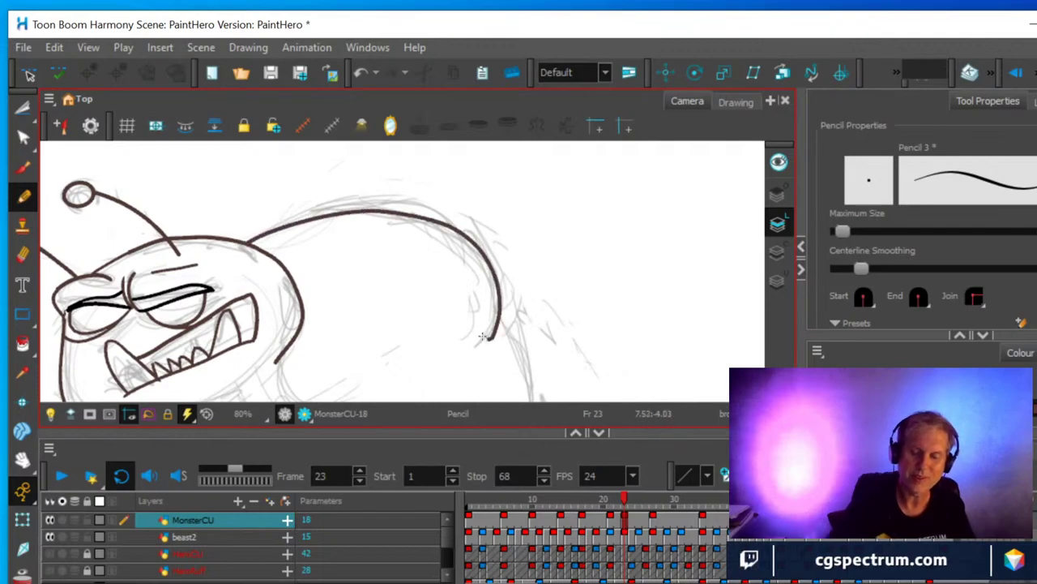
click(23, 256)
drag(480, 335, 486, 337)
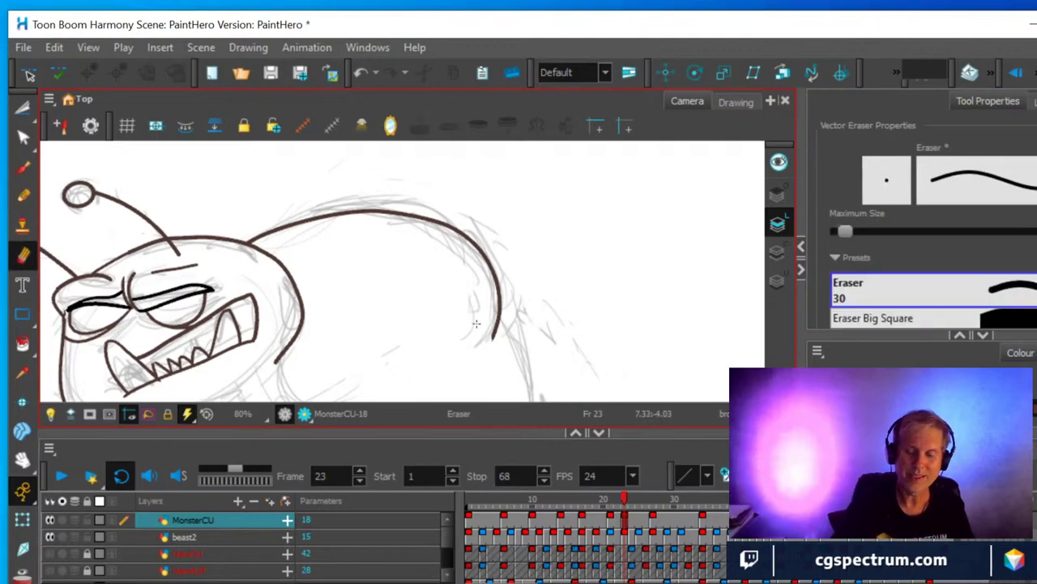
Continue the back outline with the Pencil down the monster's right side.
scroll(534, 279, down, 2)
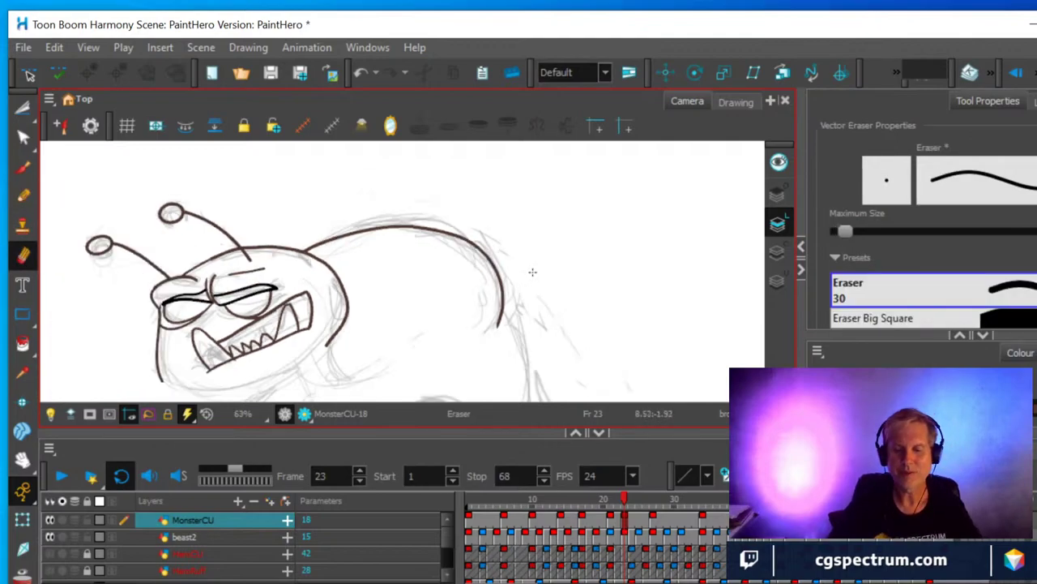
drag(546, 269, 522, 185)
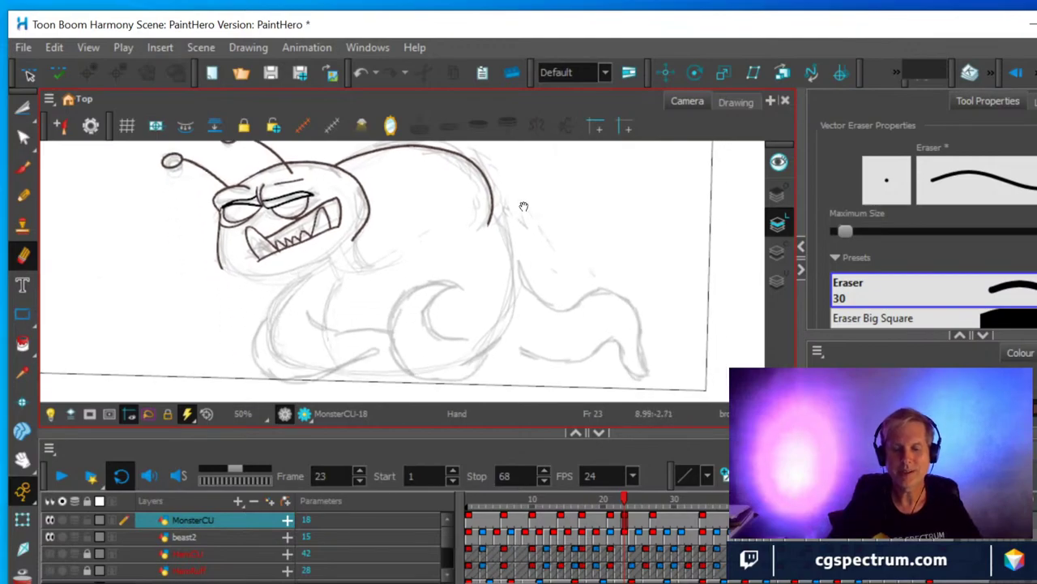
scroll(523, 207, up, 1)
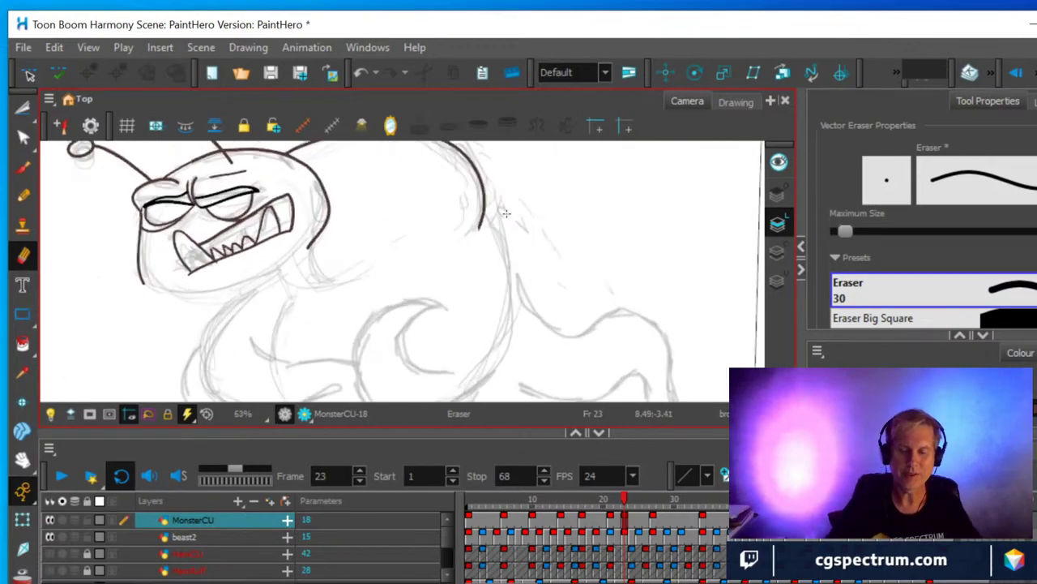
key(alt+/)
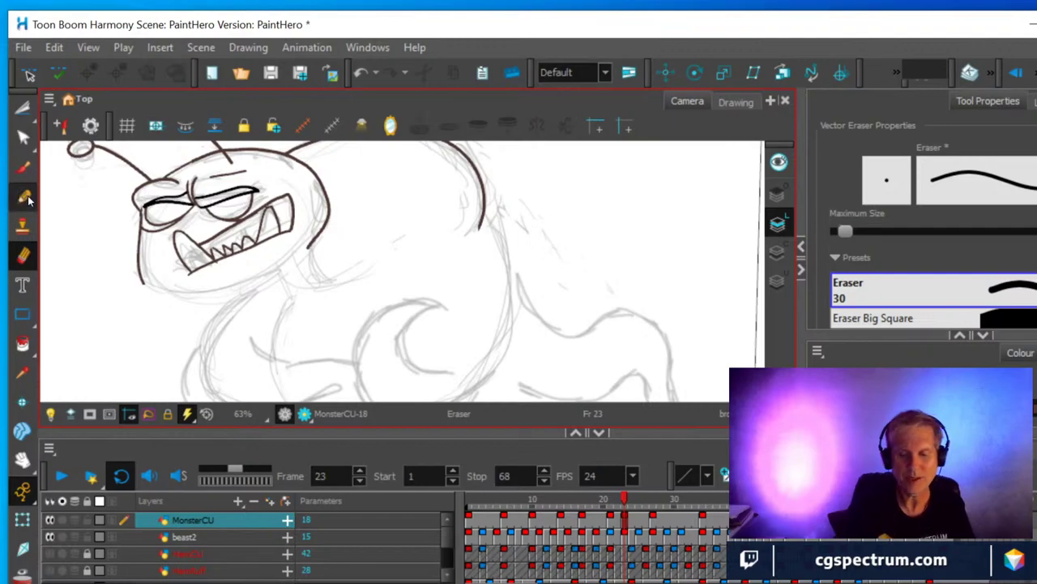
mouse_move(484, 212)
mouse_down()
mouse_move(513, 260)
mouse_move(516, 306)
mouse_move(504, 338)
mouse_up()
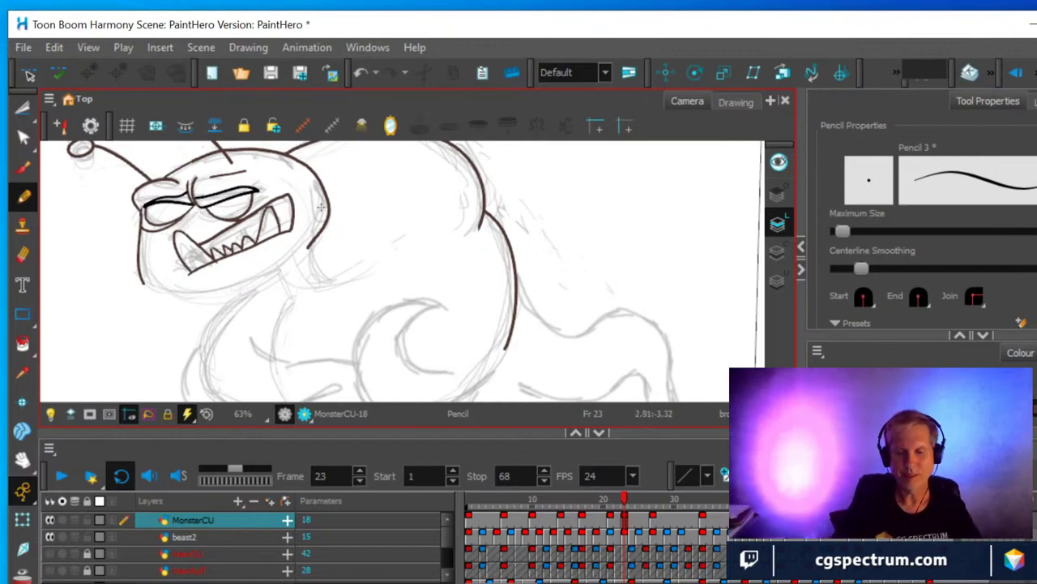
Erase the stray strokes under the right eye and draw one new lower-lid curve there.
scroll(321, 208, up, 2)
drag(354, 174, 437, 222)
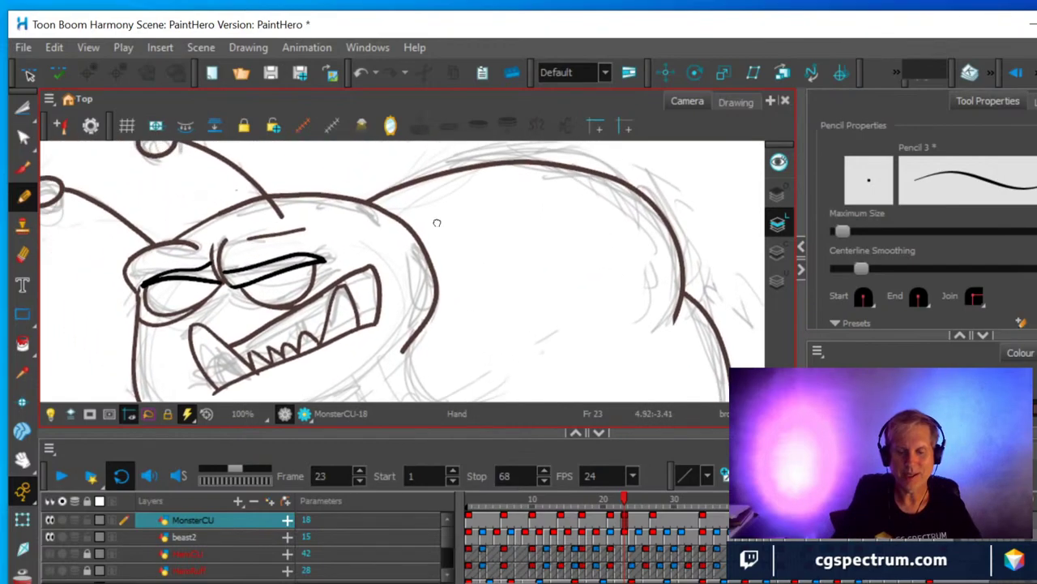
click(22, 256)
mouse_move(243, 298)
mouse_down()
mouse_move(295, 305)
mouse_move(322, 282)
mouse_move(301, 253)
mouse_move(327, 271)
mouse_up()
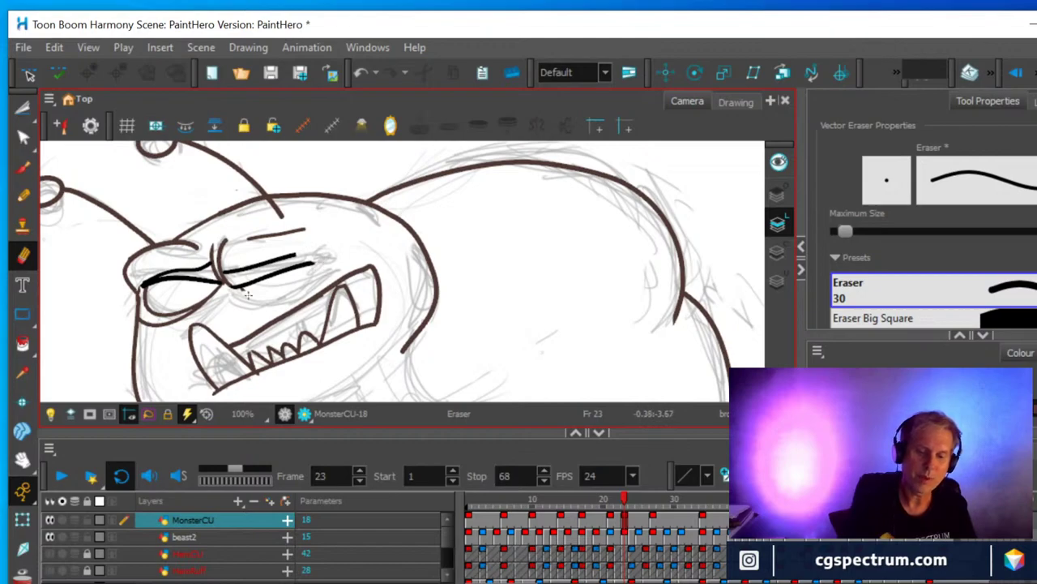
drag(247, 295, 236, 295)
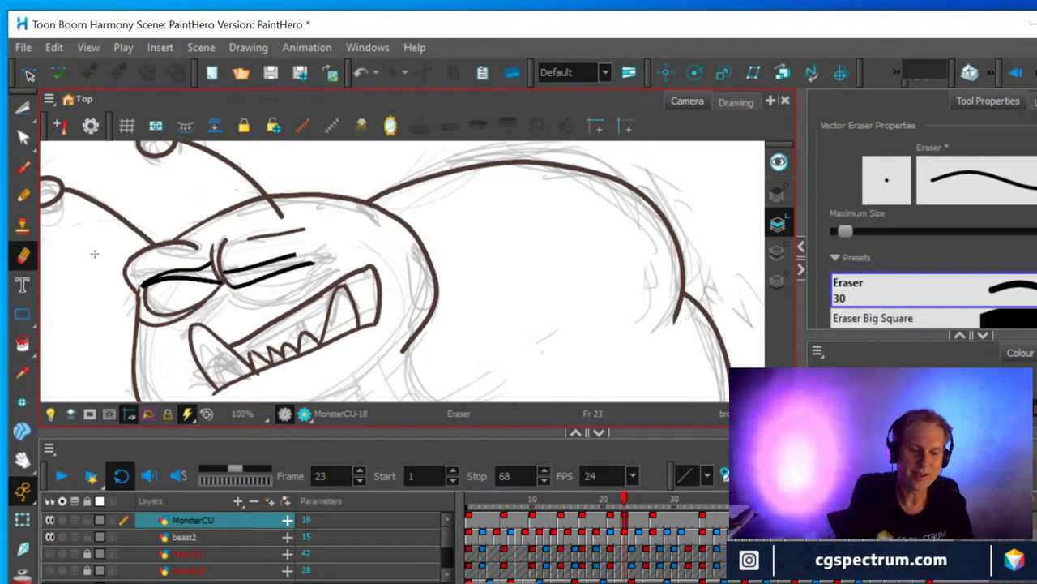
click(23, 197)
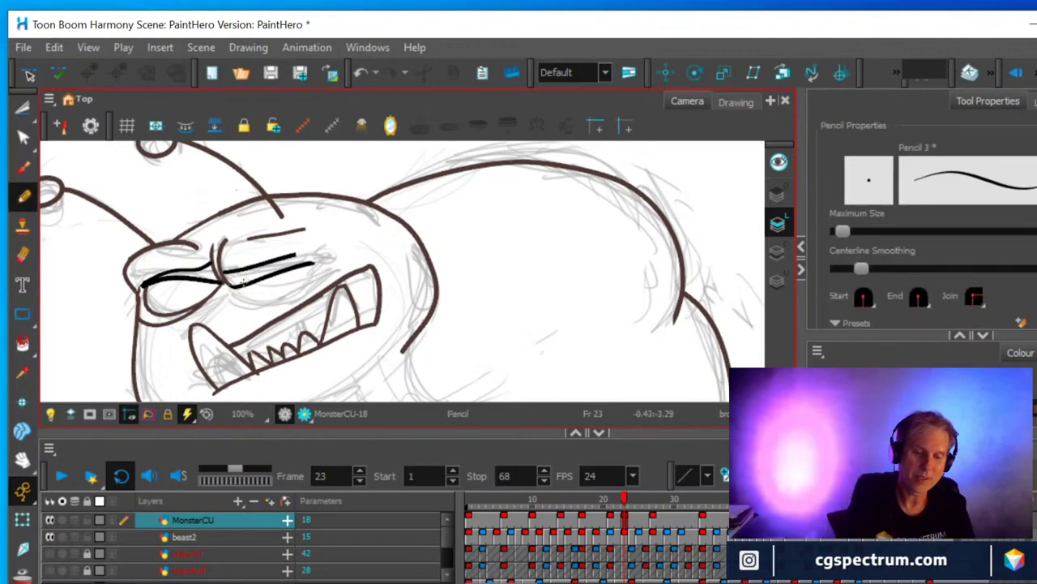
mouse_move(239, 293)
mouse_down()
mouse_move(278, 299)
mouse_move(302, 286)
mouse_move(319, 259)
mouse_move(353, 252)
mouse_up()
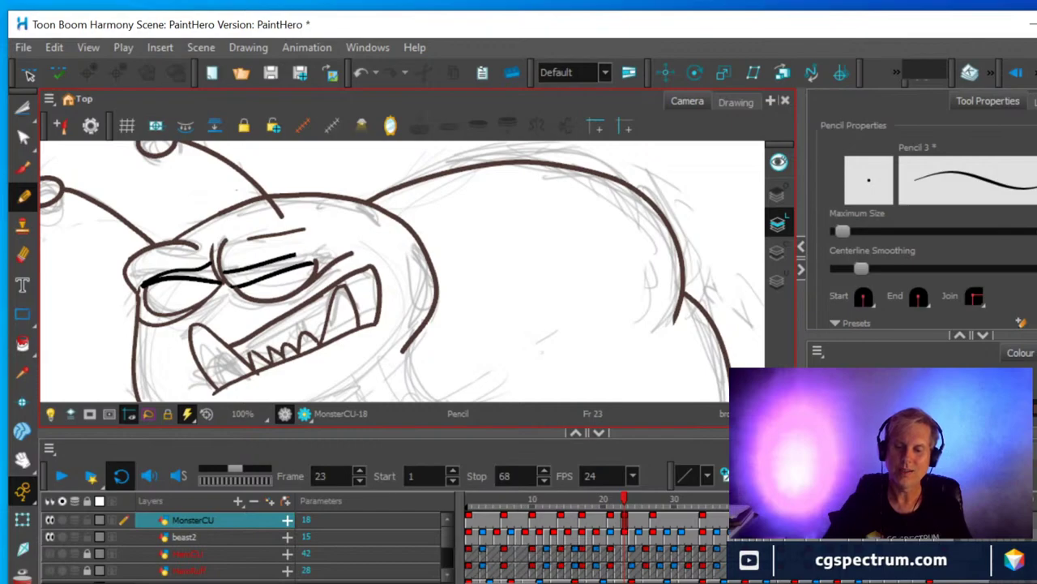
Pick Black from the enlarged colour palette and extend the right eyelid stroke up to the right.
click(953, 286)
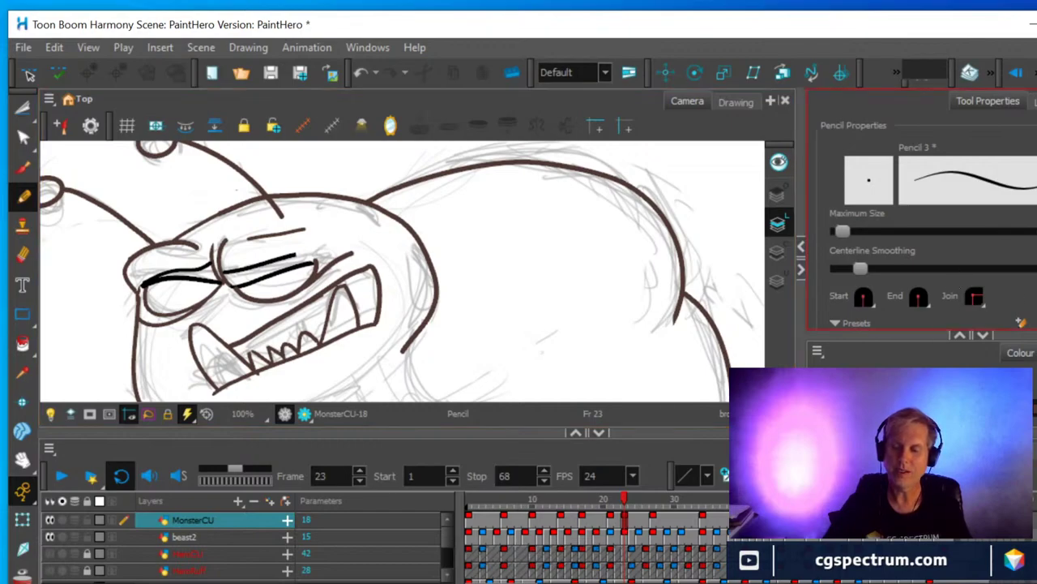
drag(918, 333, 915, 252)
click(892, 352)
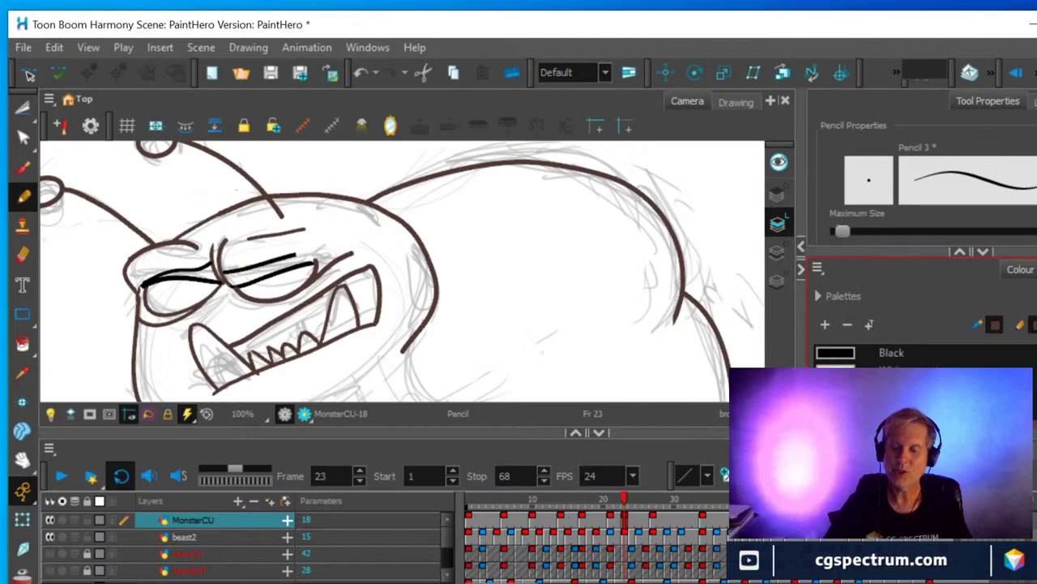
click(887, 352)
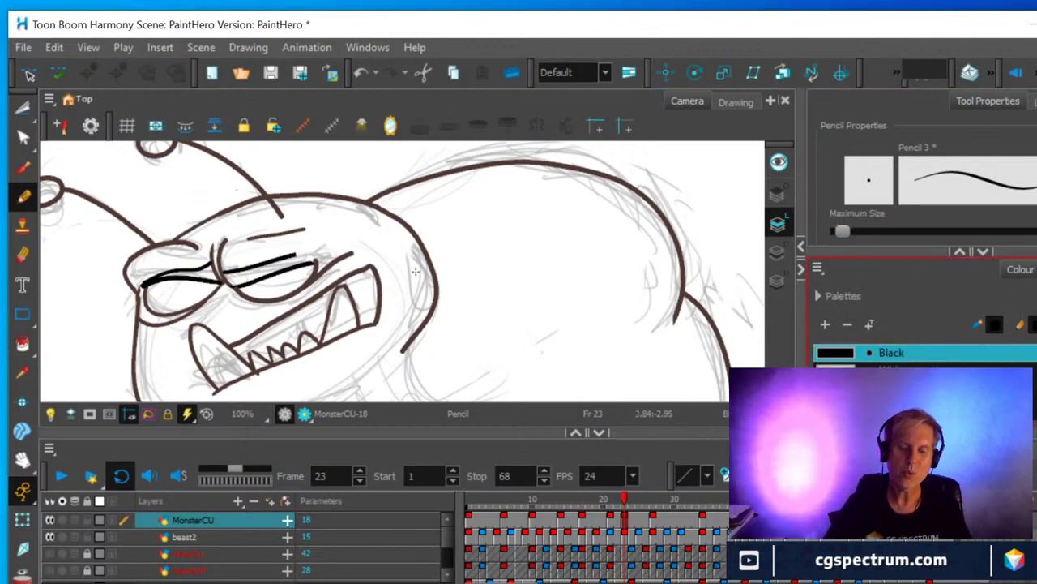
scroll(374, 242, up, 2)
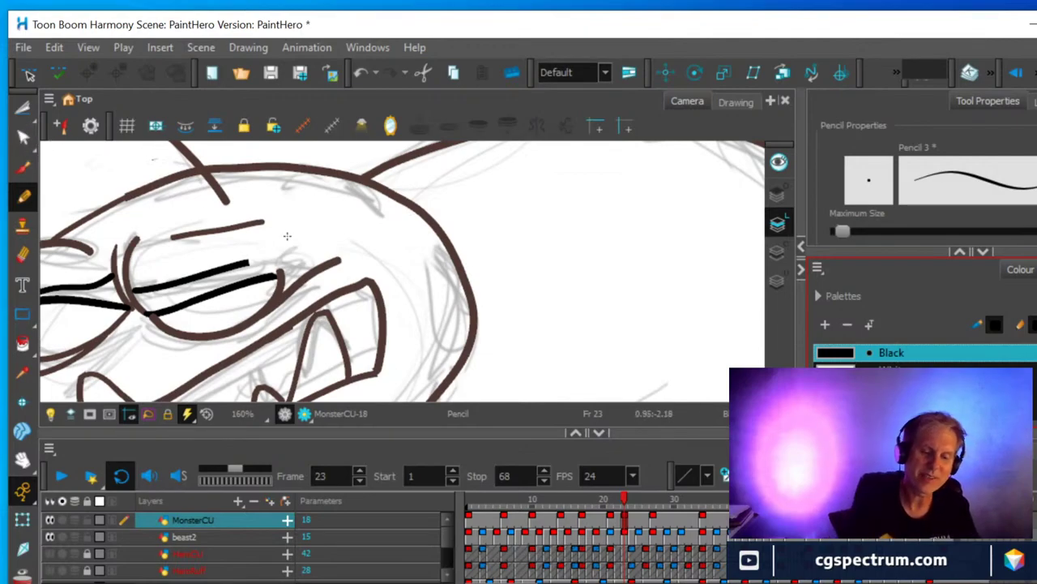
mouse_move(247, 262)
mouse_down()
mouse_move(274, 254)
mouse_move(308, 271)
mouse_move(274, 276)
mouse_up()
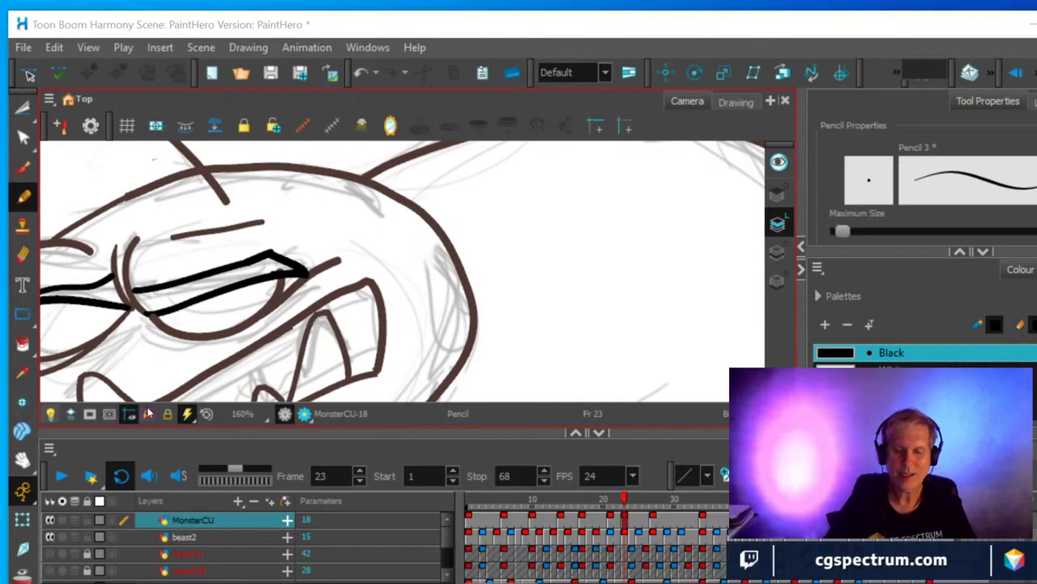
scroll(450, 236, down, 4)
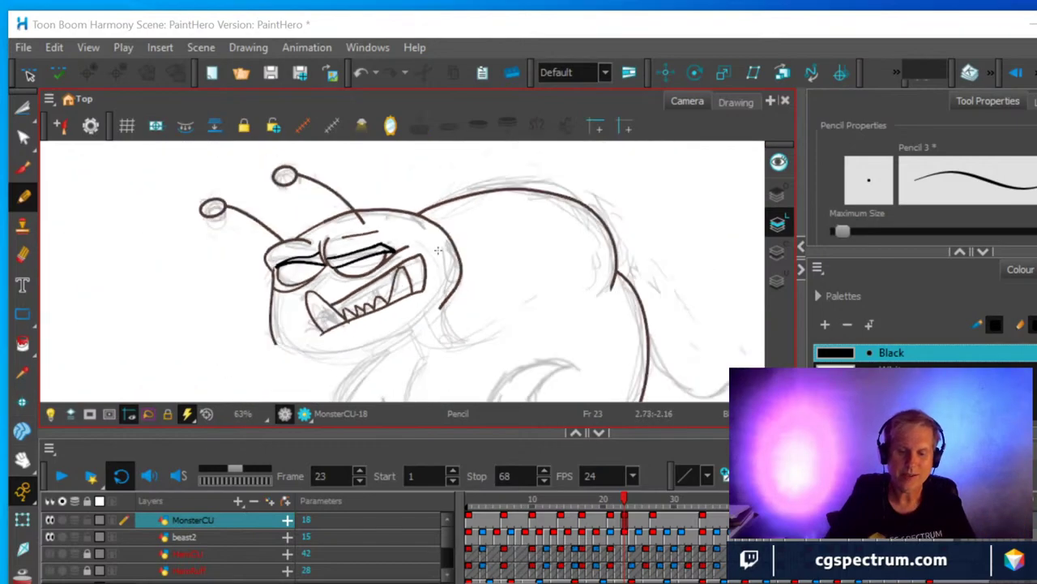
Switch to brown and draw a curve under the right eye.
scroll(924, 356, down, 3)
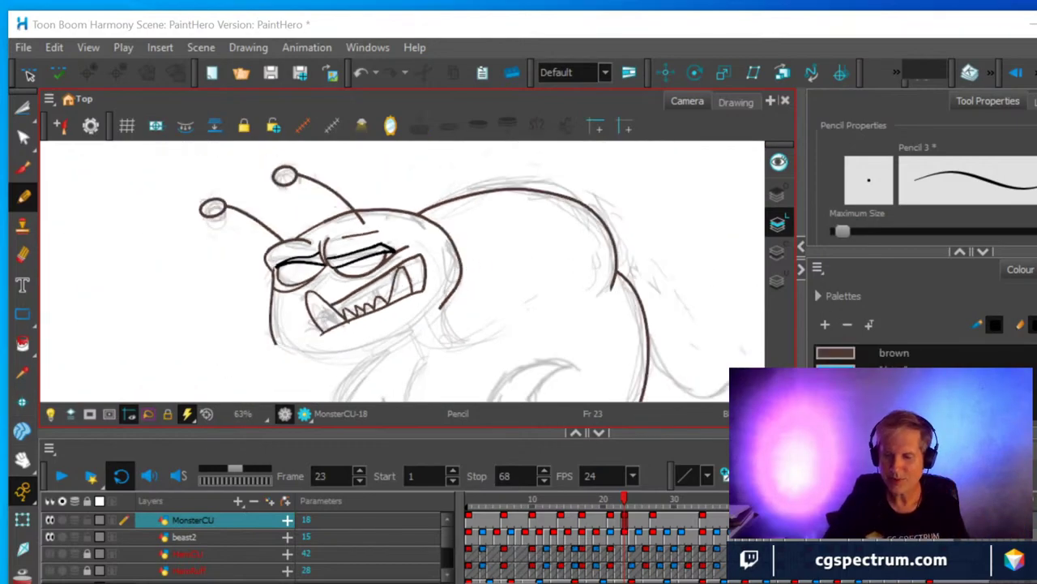
click(901, 353)
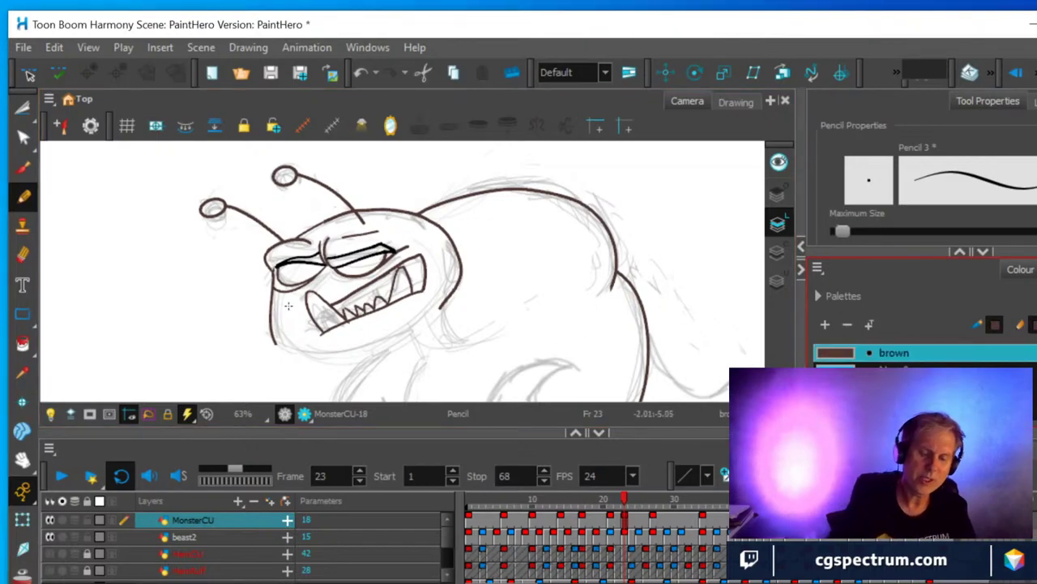
scroll(287, 305, up, 2)
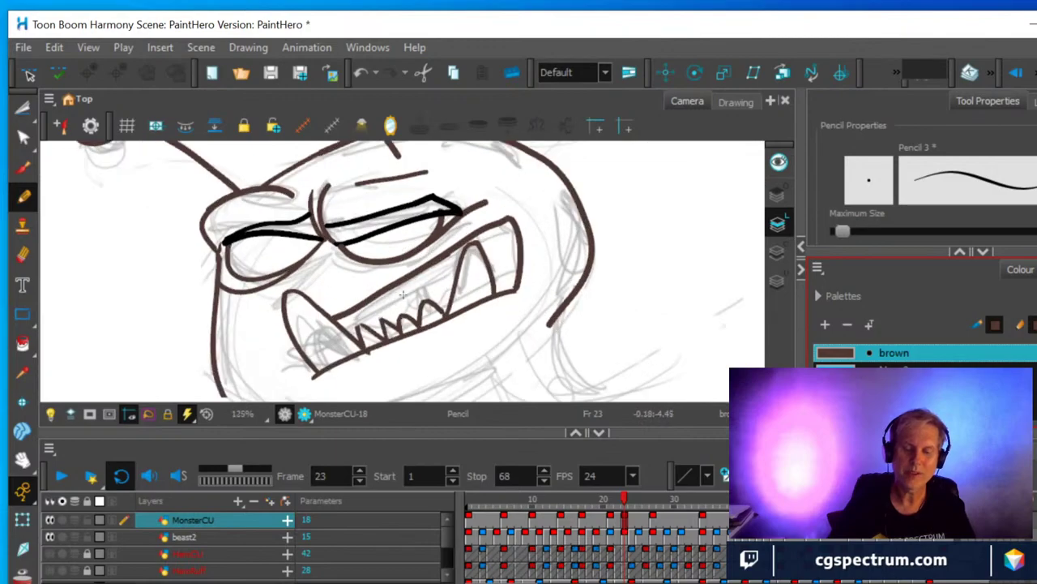
scroll(499, 300, up, 1)
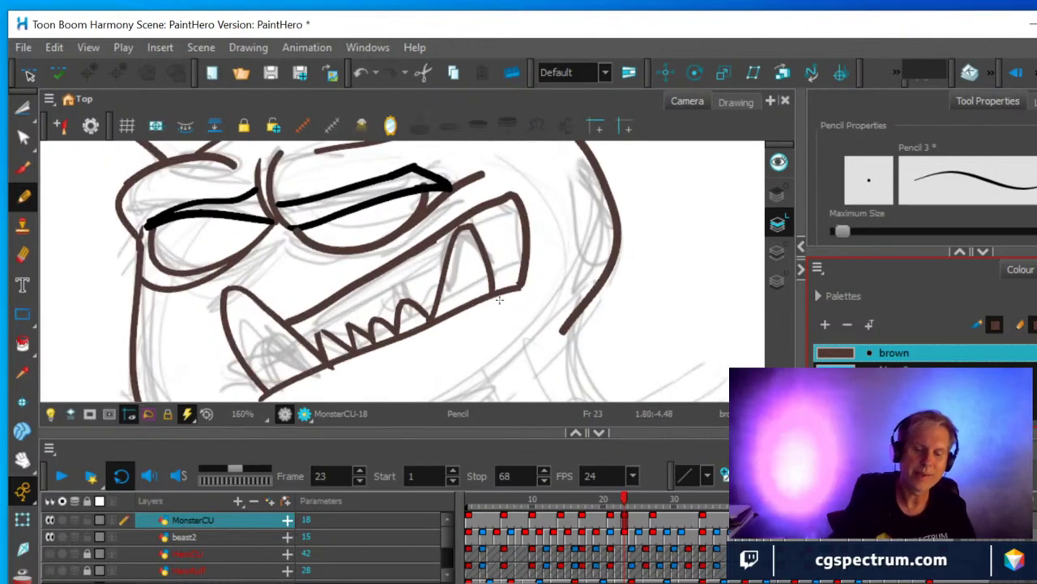
mouse_move(298, 233)
mouse_down()
mouse_move(306, 250)
mouse_move(353, 269)
mouse_move(452, 190)
mouse_up()
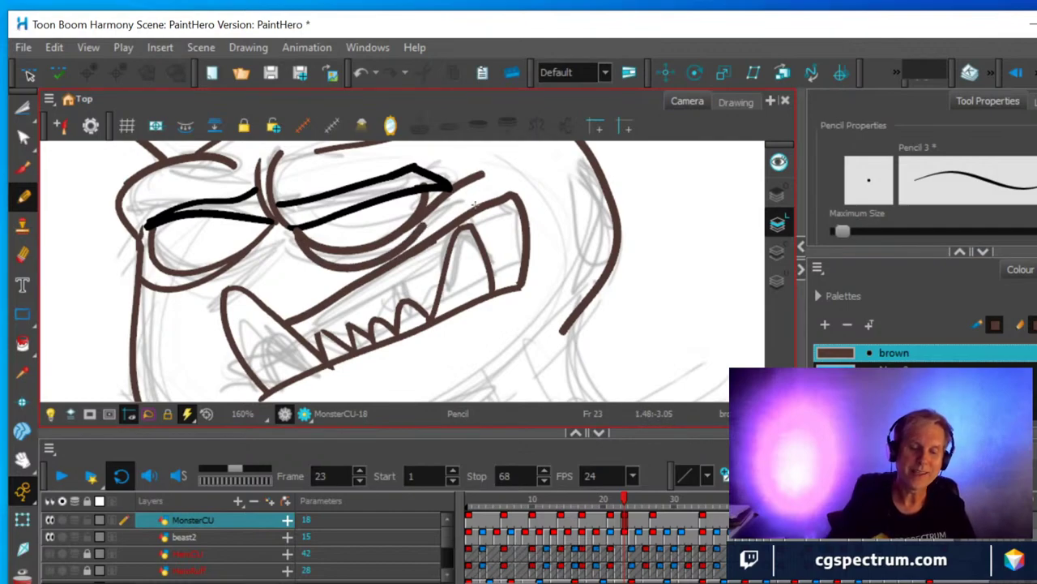
Cut out the lower-left piece of the jaw with the Cutter, then deselect it.
click(22, 106)
mouse_move(212, 352)
mouse_down()
mouse_move(217, 270)
mouse_move(249, 270)
mouse_move(330, 367)
mouse_move(318, 384)
mouse_move(287, 392)
mouse_move(240, 381)
mouse_move(212, 350)
mouse_up()
mouse_move(210, 283)
mouse_down()
mouse_move(267, 397)
mouse_move(216, 277)
mouse_up()
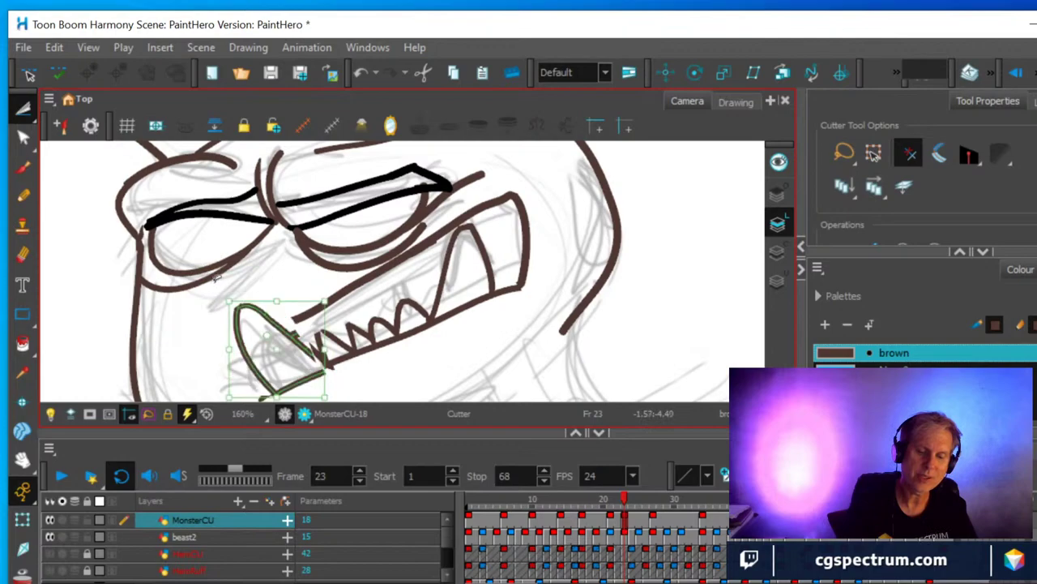
click(443, 356)
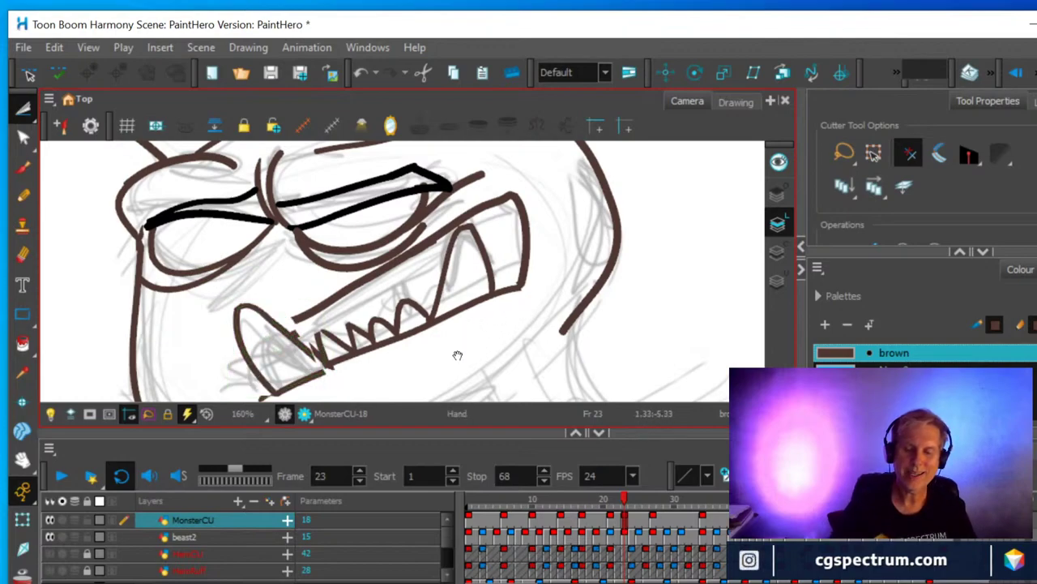
scroll(486, 340, up, 2)
scroll(561, 321, up, 1)
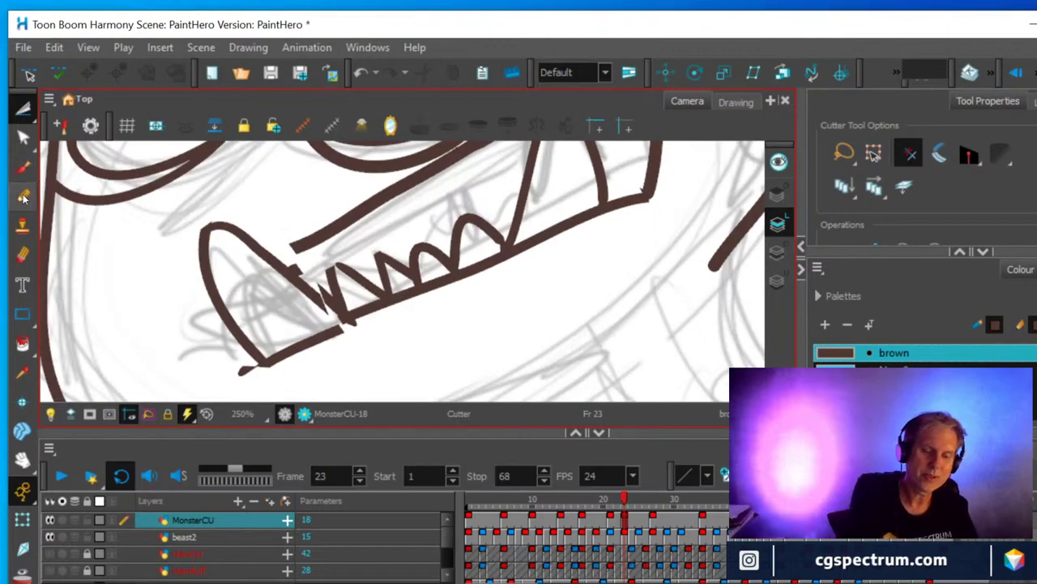
Erase the mouth's lower-left outline and the strokes near the teeth.
click(22, 256)
mouse_move(233, 378)
mouse_down()
mouse_move(303, 360)
mouse_move(361, 334)
mouse_move(322, 336)
mouse_move(357, 330)
mouse_up()
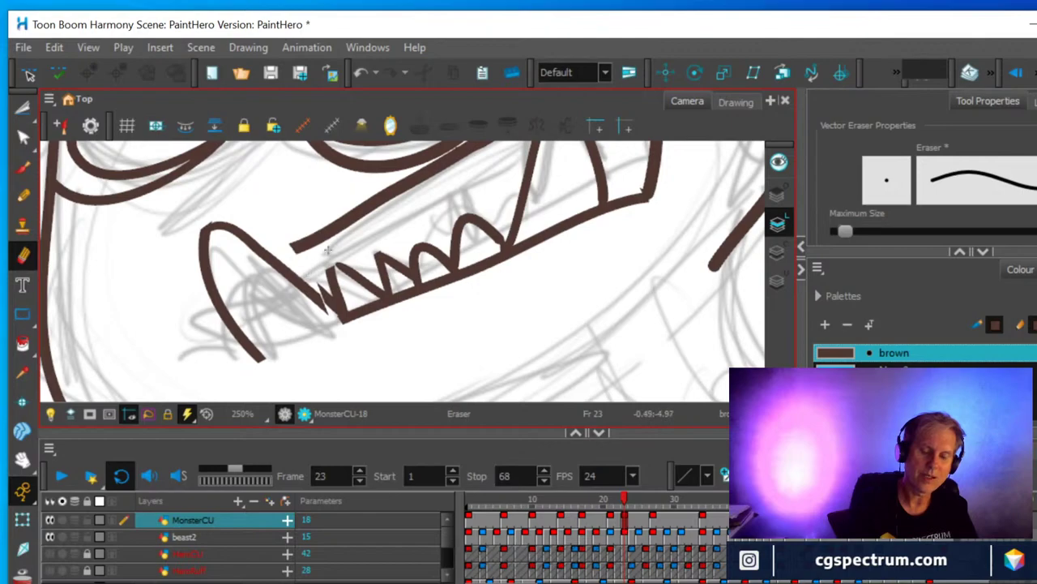
mouse_move(319, 297)
mouse_down()
mouse_move(321, 311)
mouse_move(313, 290)
mouse_up()
Redraw the leftmost teeth and reconnect strokes to the upper and lower jaw lines.
key(alt+x)
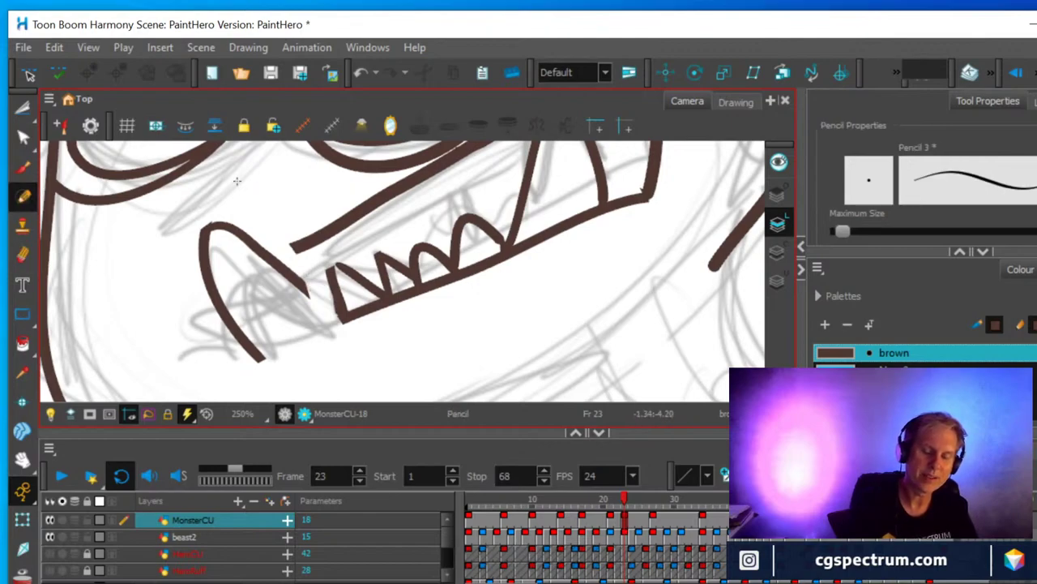
mouse_move(329, 272)
mouse_down()
mouse_move(339, 259)
mouse_move(353, 264)
mouse_up()
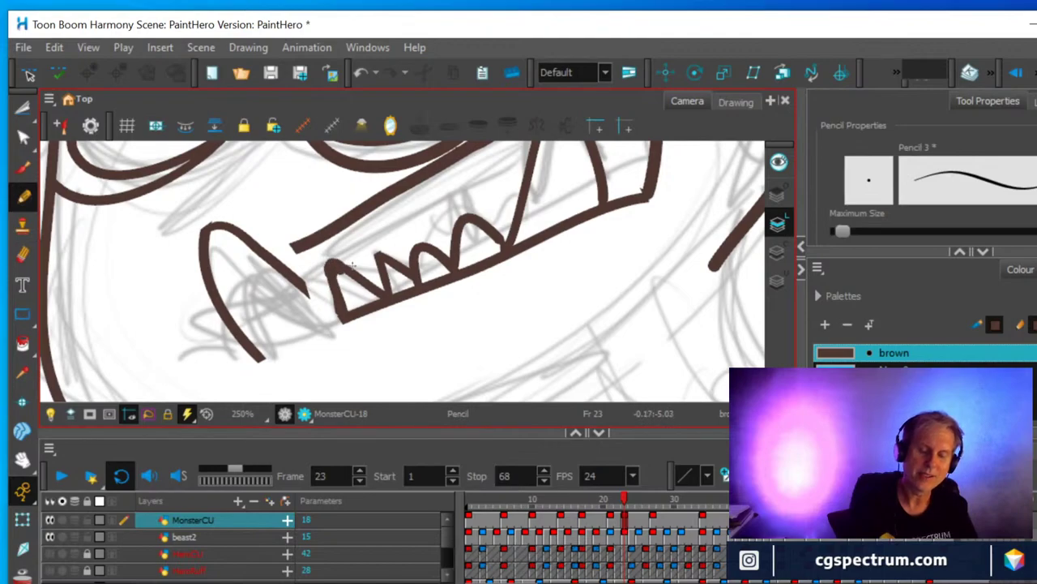
drag(275, 256, 299, 244)
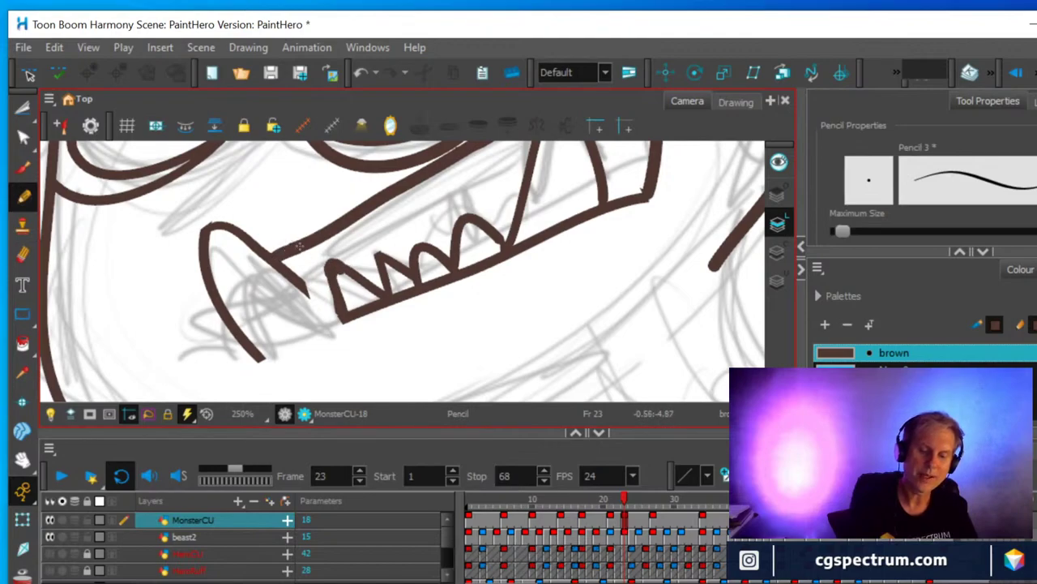
mouse_move(305, 283)
mouse_down()
mouse_move(335, 316)
mouse_move(259, 351)
mouse_move(201, 359)
mouse_up()
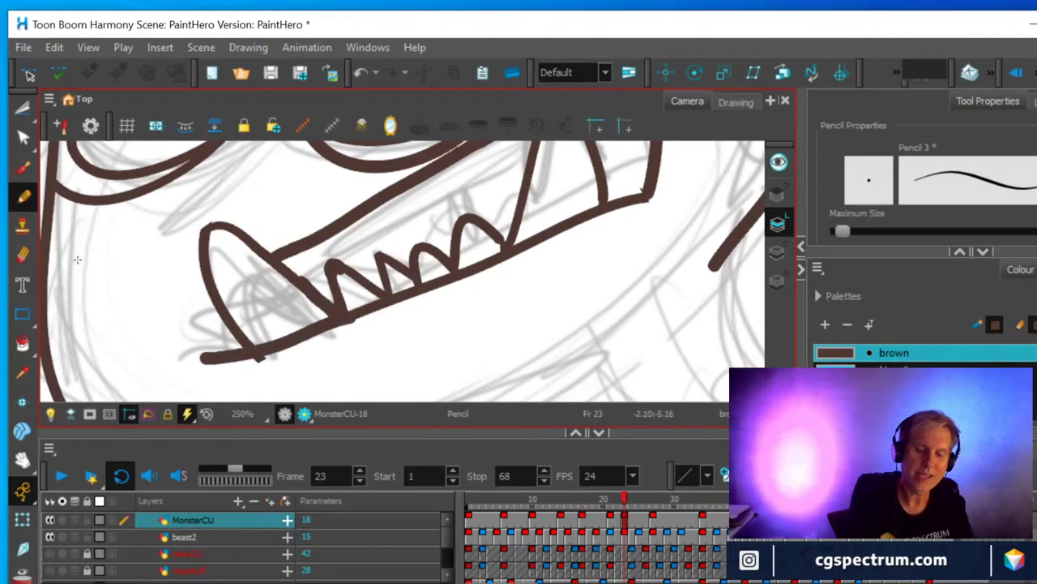
click(22, 255)
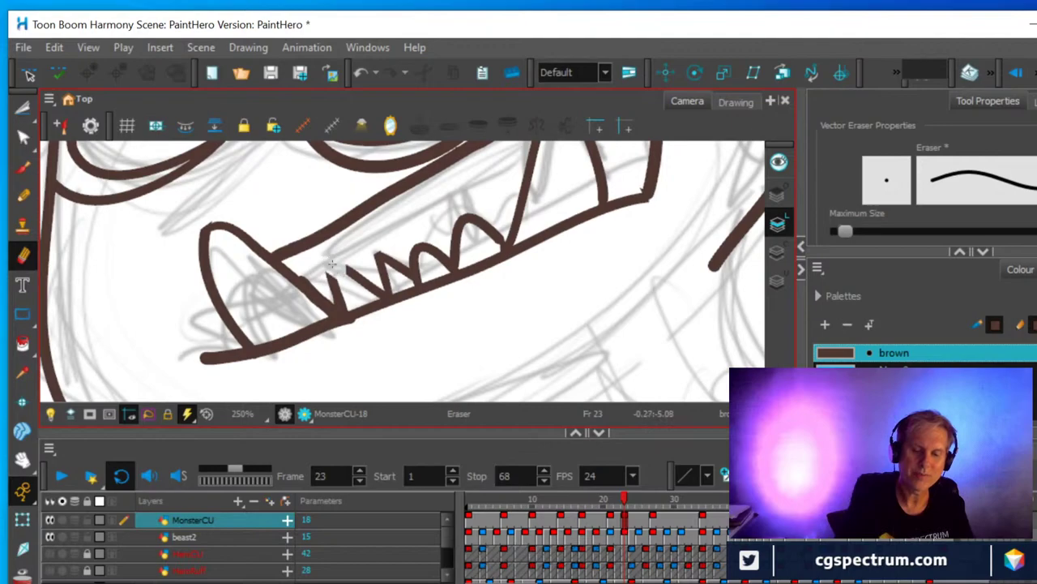
click(25, 195)
mouse_move(332, 290)
mouse_down()
mouse_move(334, 260)
mouse_move(353, 281)
mouse_up()
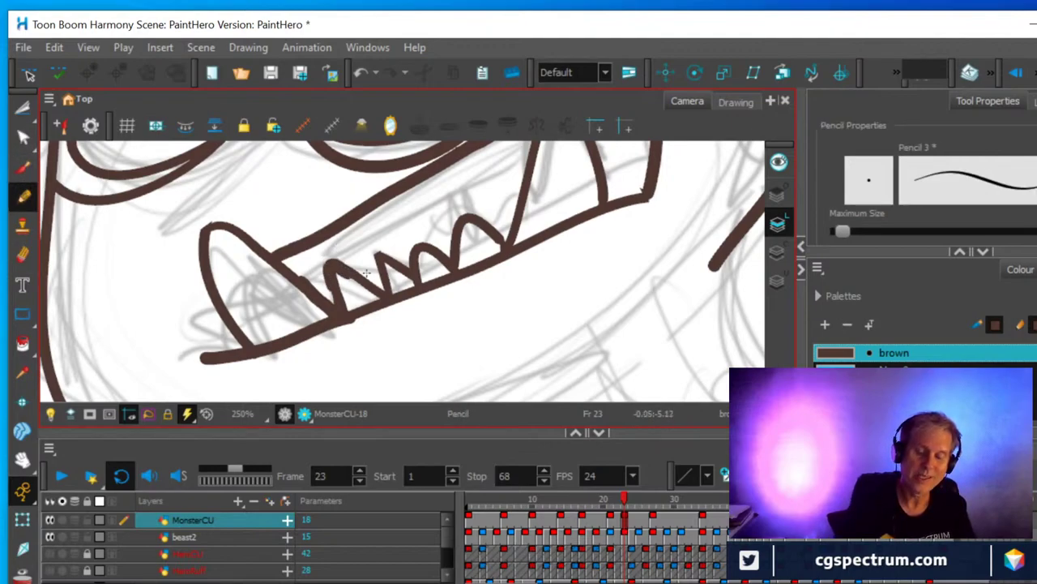
Draw the monster's lower jaw line in brown, redoing the first attempt.
scroll(367, 274, down, 5)
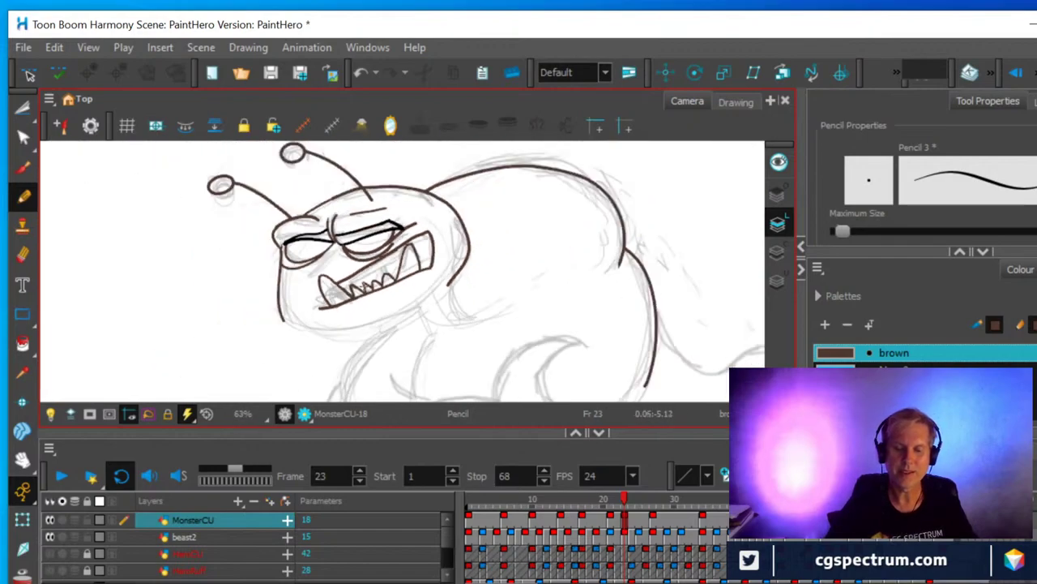
scroll(340, 292, up, 2)
drag(329, 306, 286, 226)
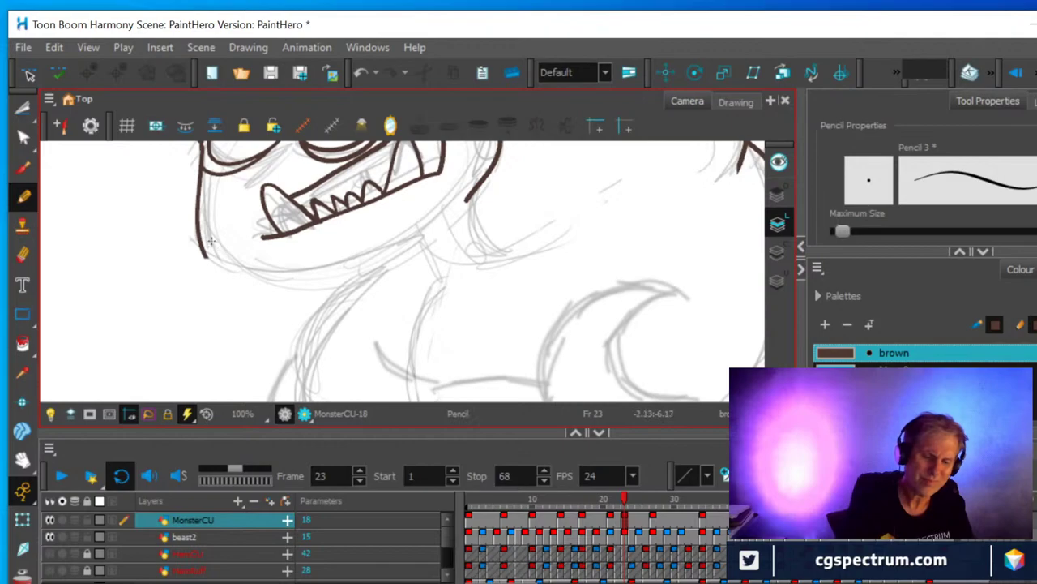
mouse_move(199, 241)
mouse_down()
mouse_move(221, 268)
mouse_move(324, 271)
mouse_move(364, 253)
mouse_up()
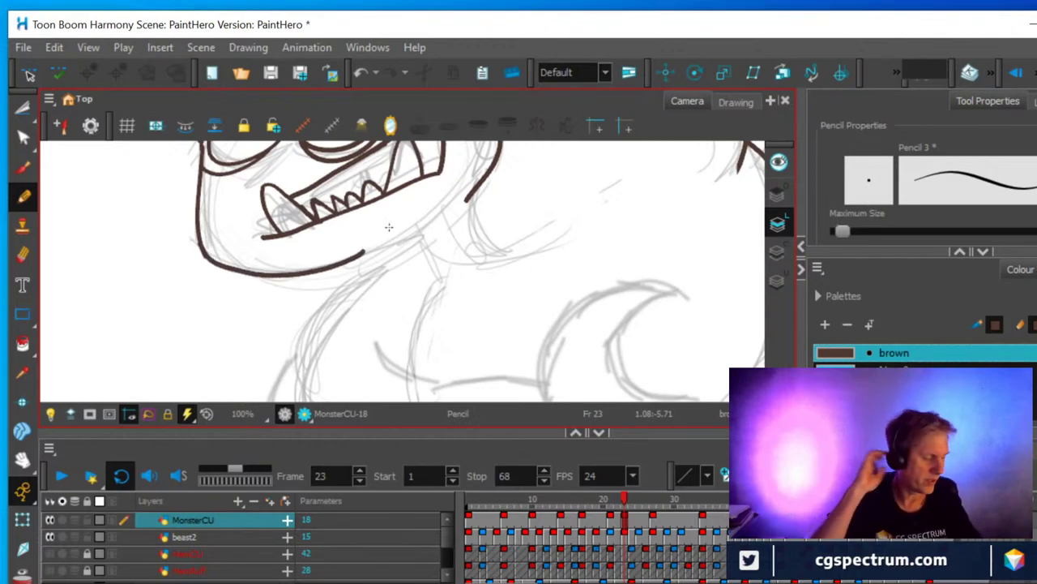
key(ctrl+z)
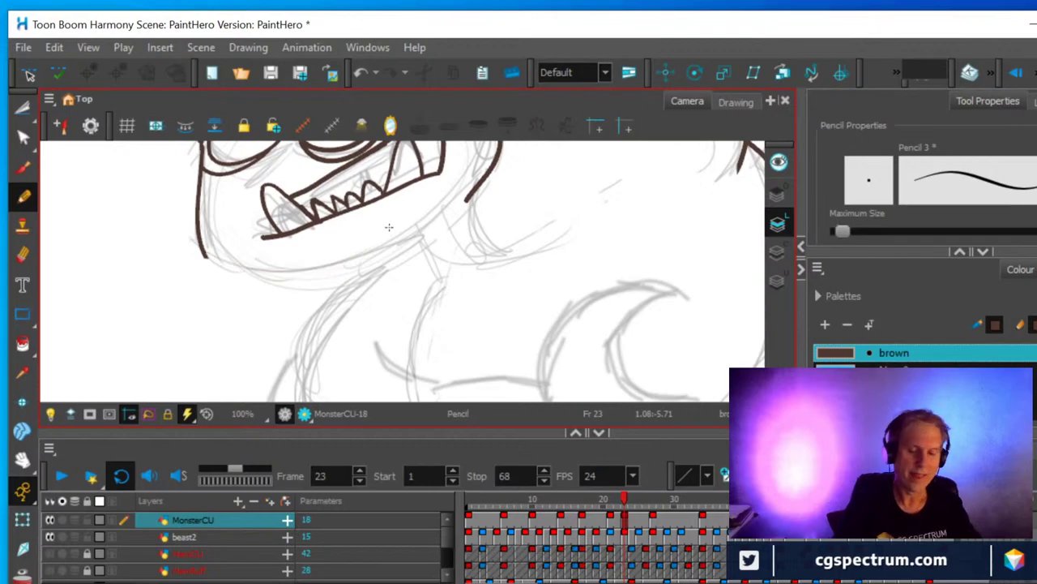
mouse_move(201, 244)
mouse_down()
mouse_move(267, 270)
mouse_move(440, 251)
mouse_up()
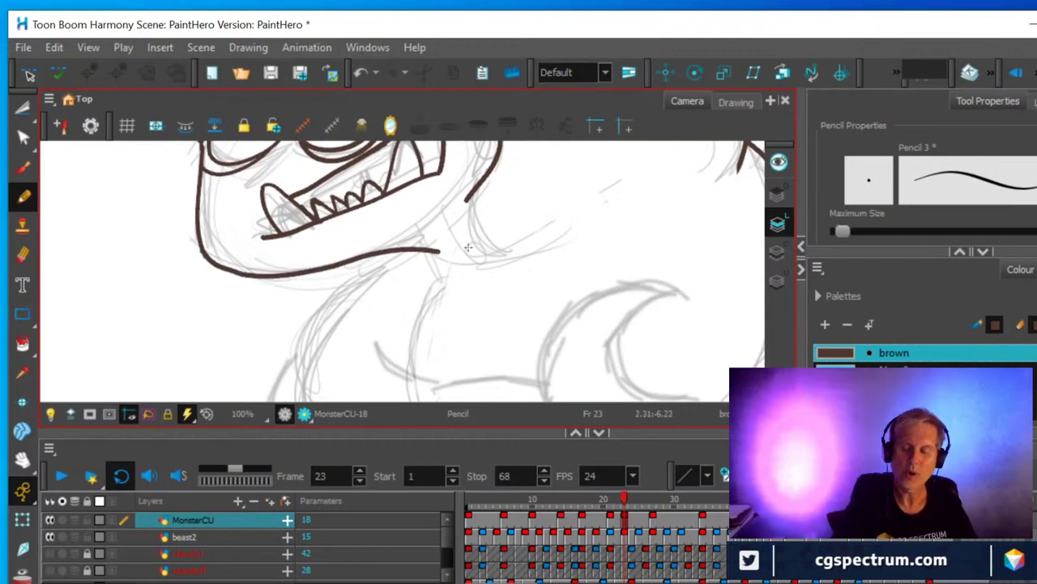
Add a brown curve under the jaw and erase its overshooting tip.
scroll(387, 280, down, 3)
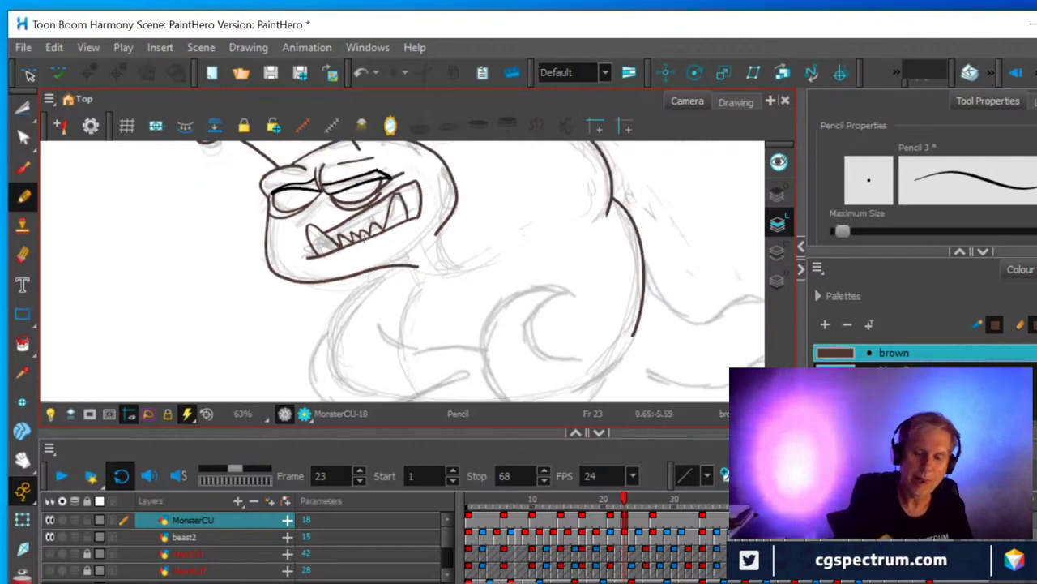
mouse_move(379, 270)
mouse_down()
mouse_move(408, 289)
mouse_move(476, 270)
mouse_move(577, 209)
mouse_up()
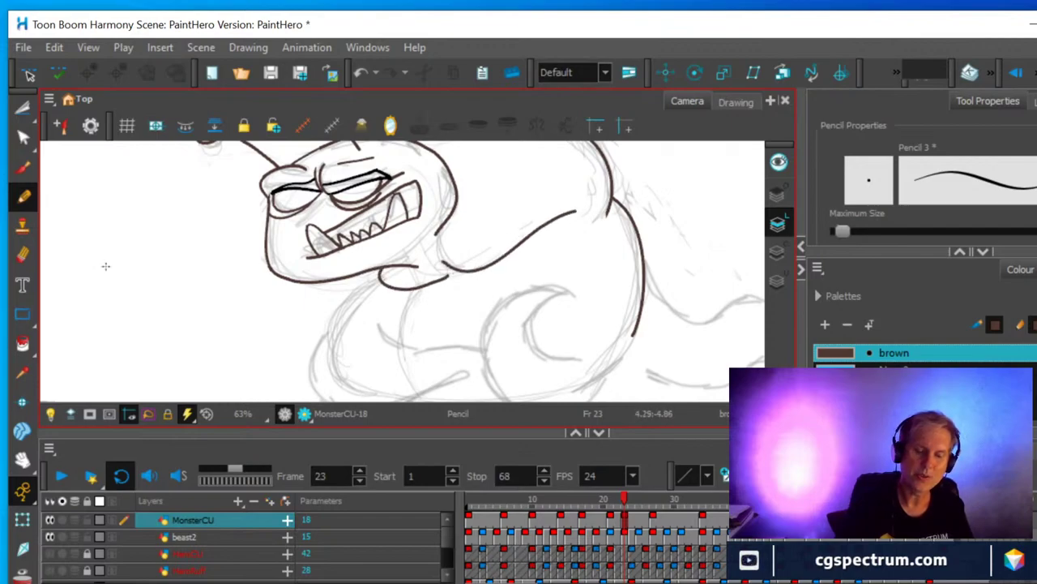
click(22, 253)
mouse_move(574, 212)
mouse_down()
mouse_move(543, 224)
mouse_move(567, 206)
mouse_move(542, 207)
mouse_up()
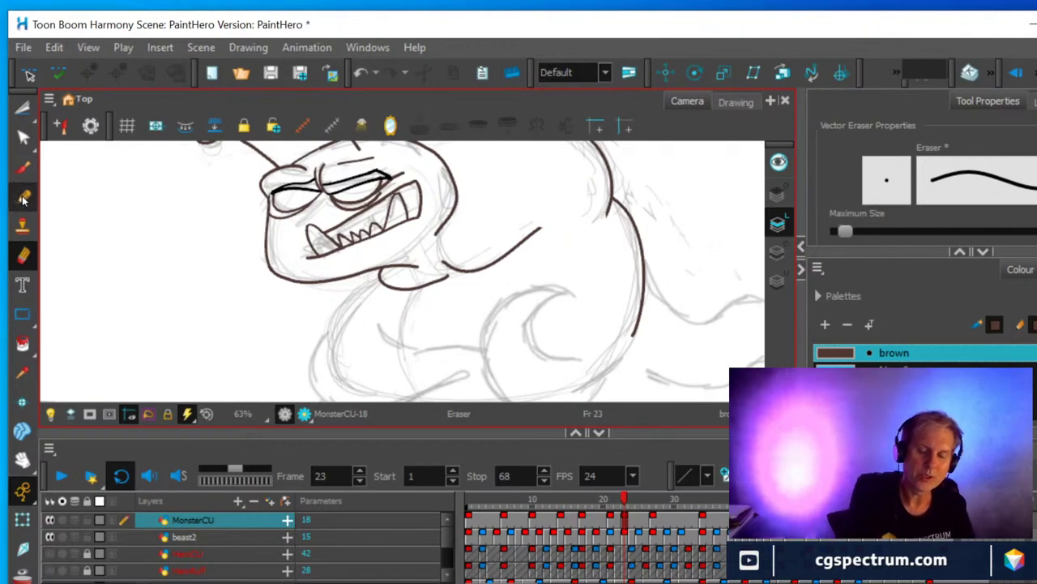
Draw the arm curve dropping from under the chin, replacing a first undone attempt.
key(alt+slash)
mouse_move(407, 292)
mouse_down()
mouse_move(386, 332)
mouse_move(399, 347)
mouse_up()
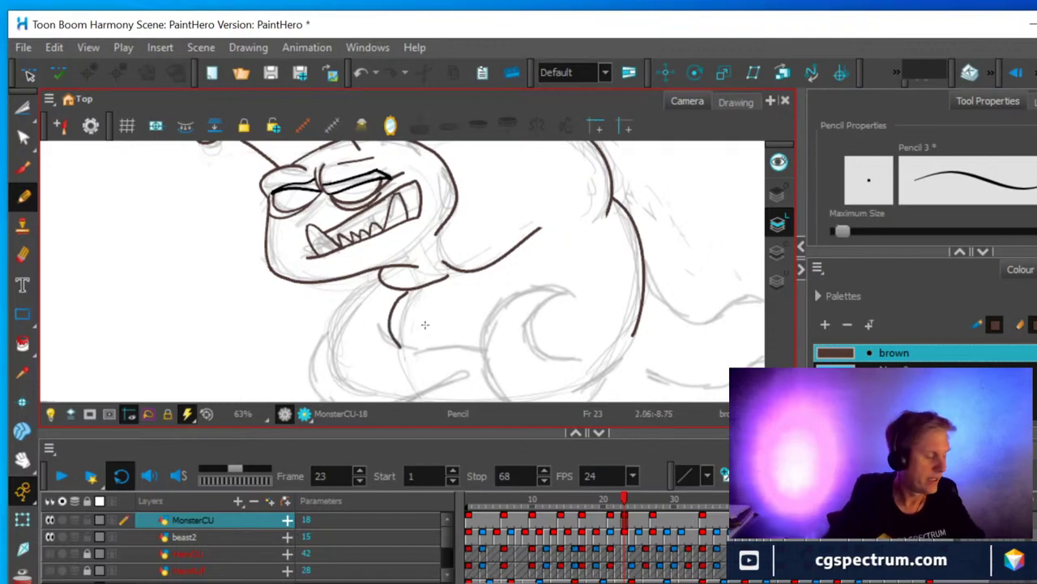
key(ctrl+z)
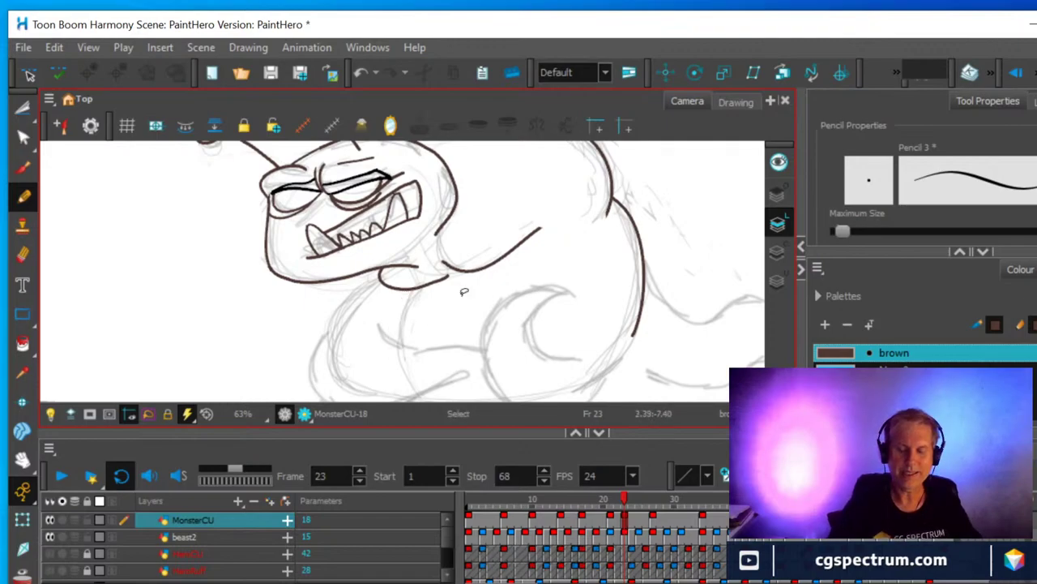
scroll(462, 296, up, 3)
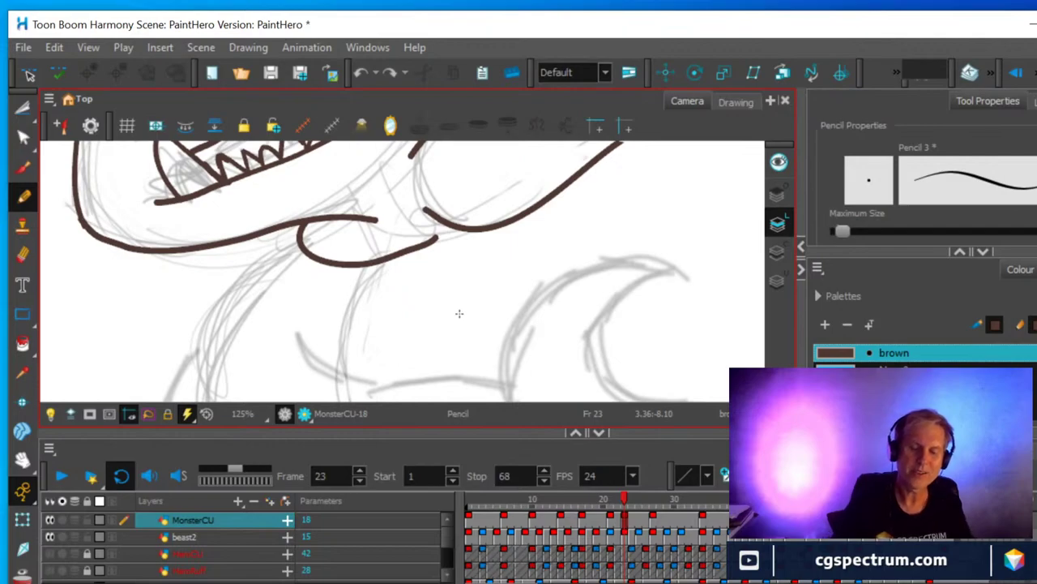
mouse_move(349, 267)
mouse_down()
mouse_move(308, 297)
mouse_move(307, 346)
mouse_move(338, 374)
mouse_up()
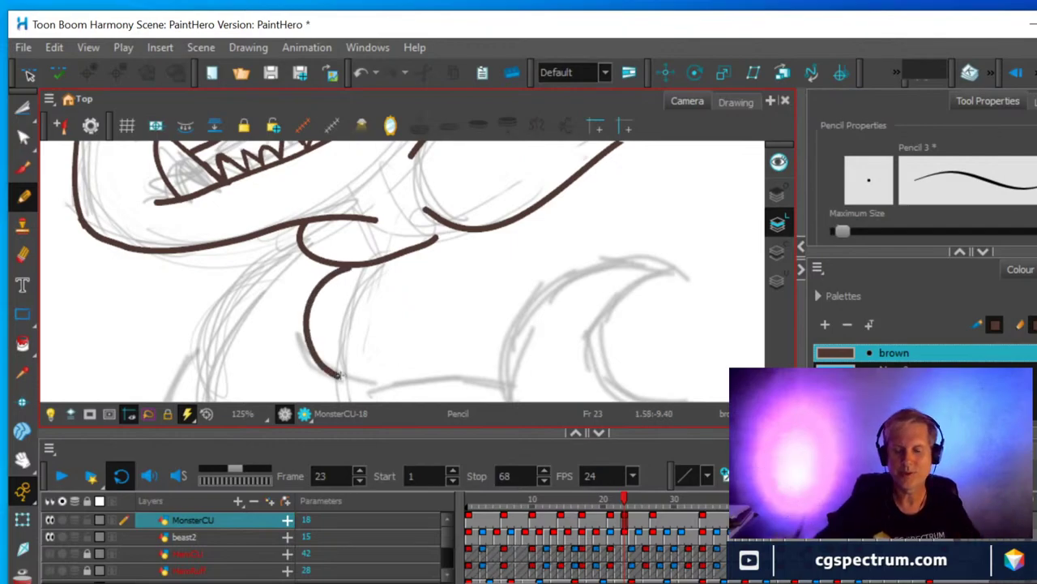
Zoom and pan the canvas to bring the monster's head back into view.
scroll(349, 350, down, 3)
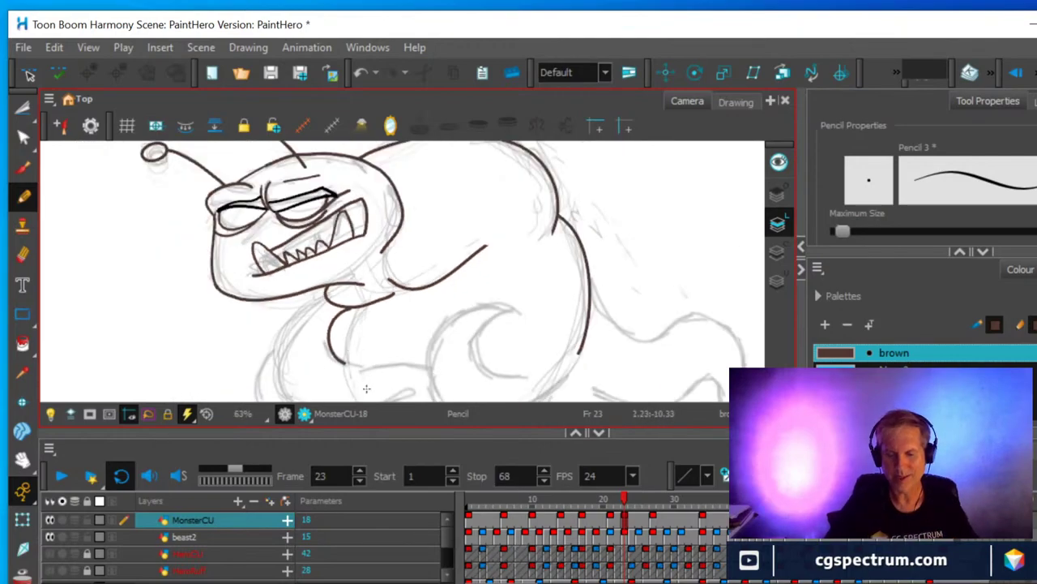
scroll(369, 388, down, 2)
scroll(370, 387, up, 1)
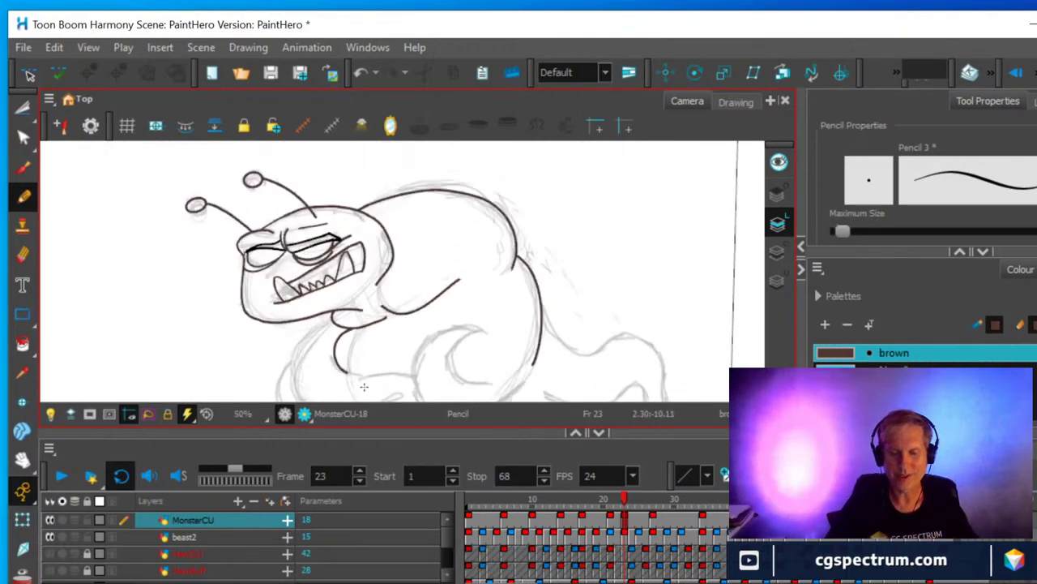
scroll(365, 387, up, 1)
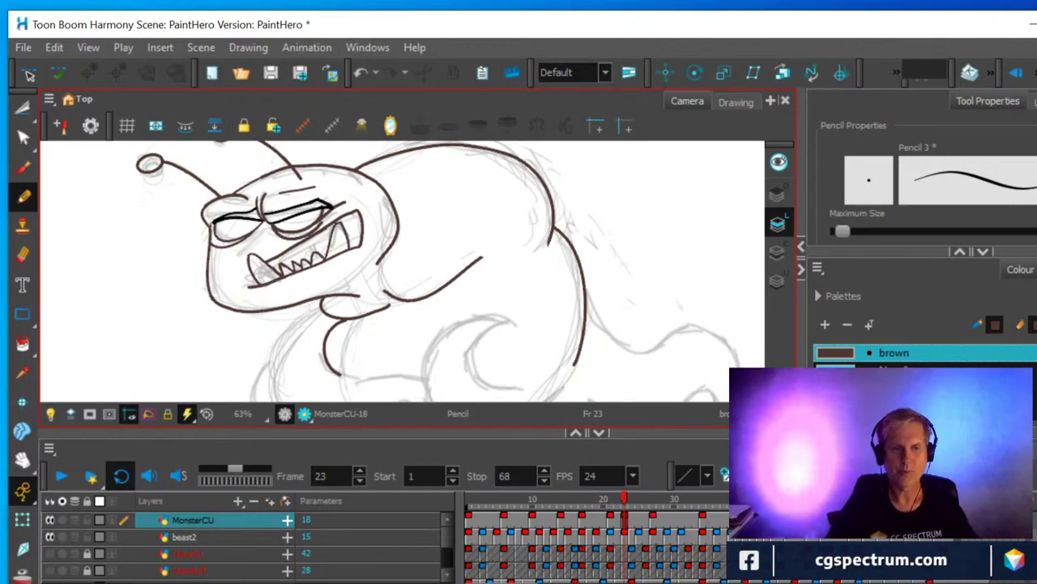
scroll(536, 255, down, 1)
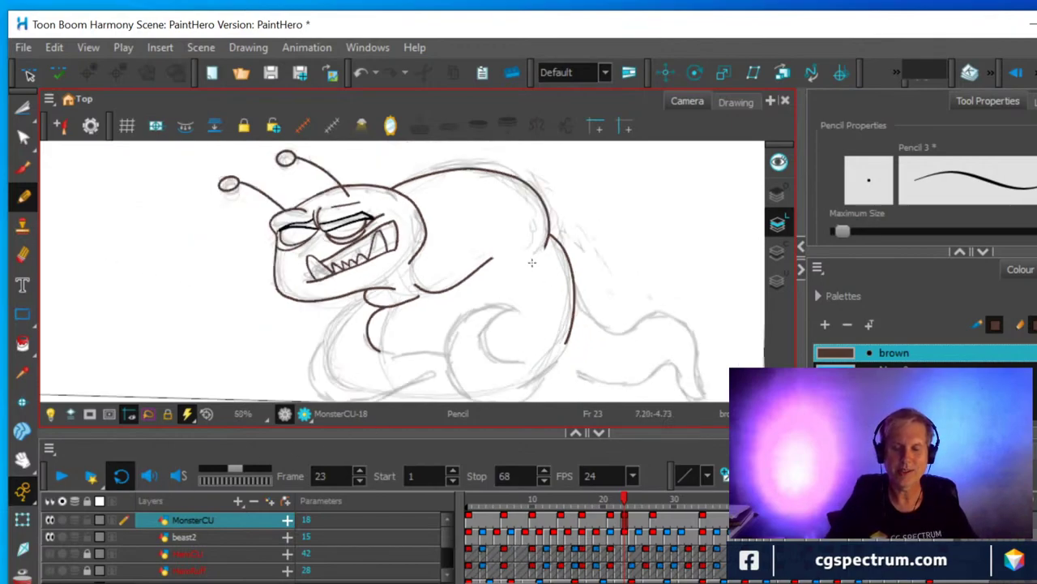
mouse_move(509, 311)
mouse_down()
mouse_move(523, 228)
mouse_move(532, 253)
mouse_up()
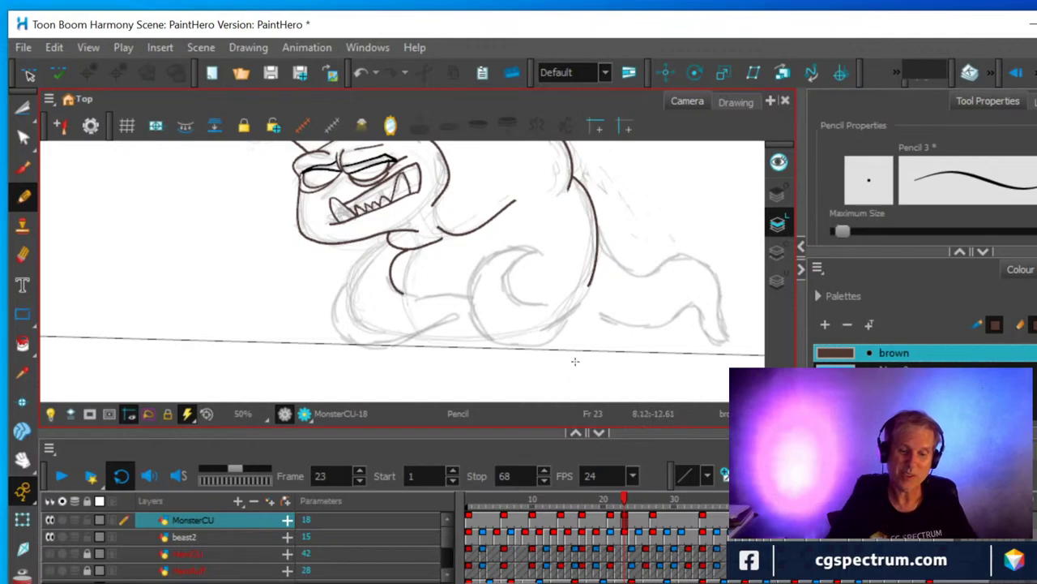
scroll(559, 359, up, 3)
drag(505, 250, 598, 409)
scroll(550, 383, up, 2)
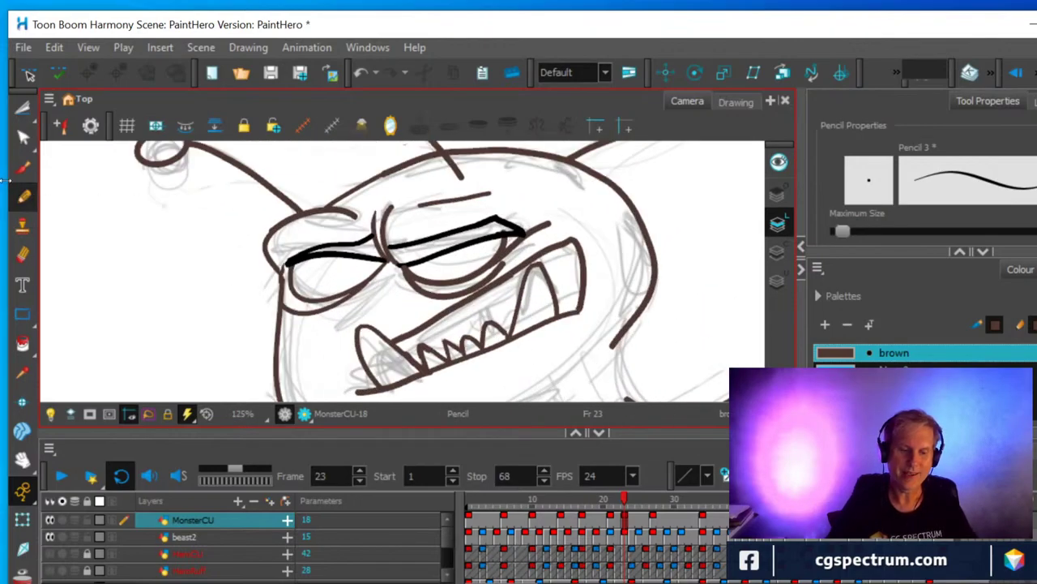
Cut and delete the stray segment under the left eye, and erase the stray line by the cheek.
click(24, 108)
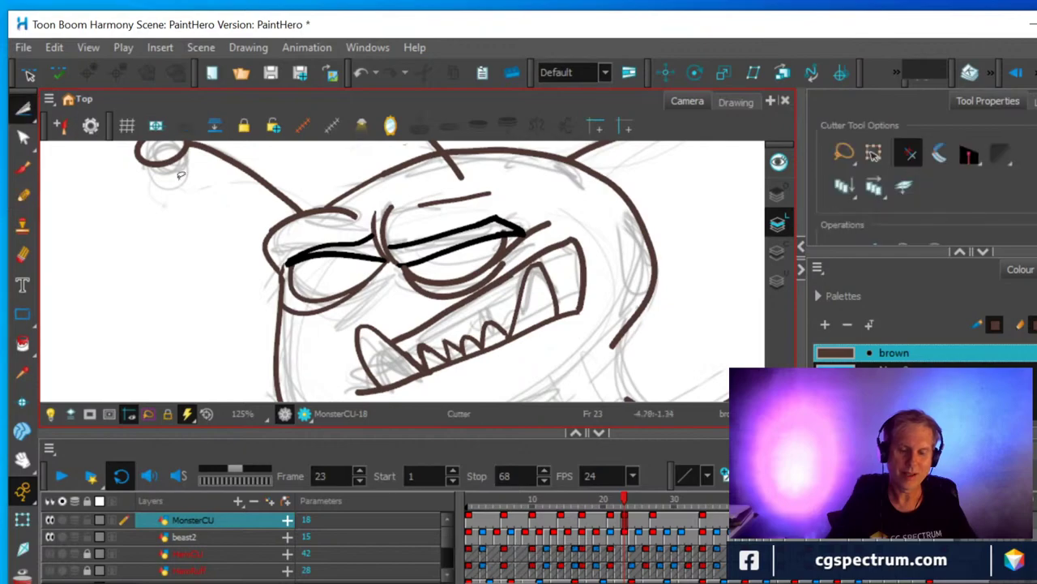
click(320, 304)
key(Delete)
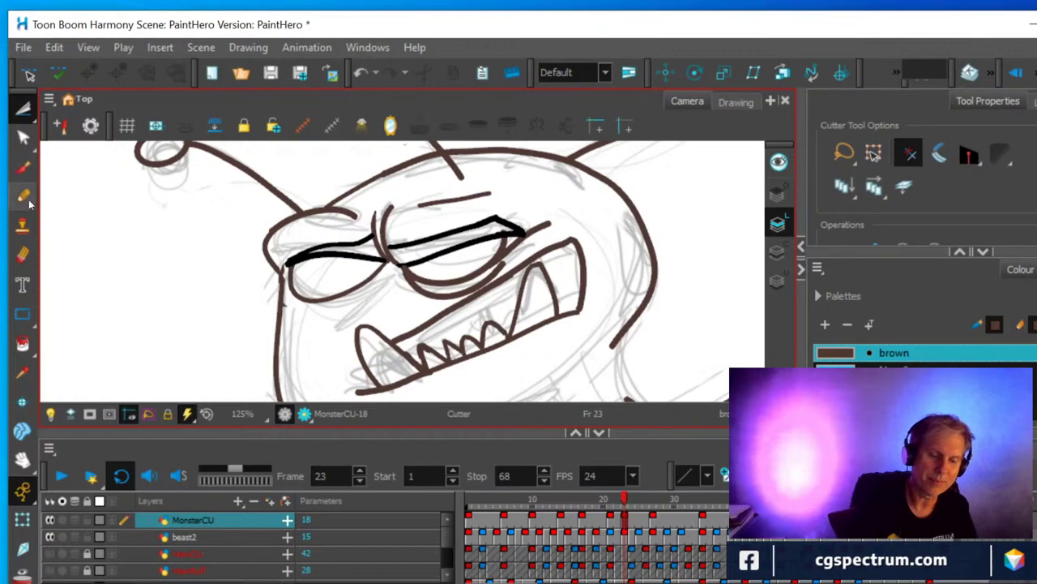
click(23, 196)
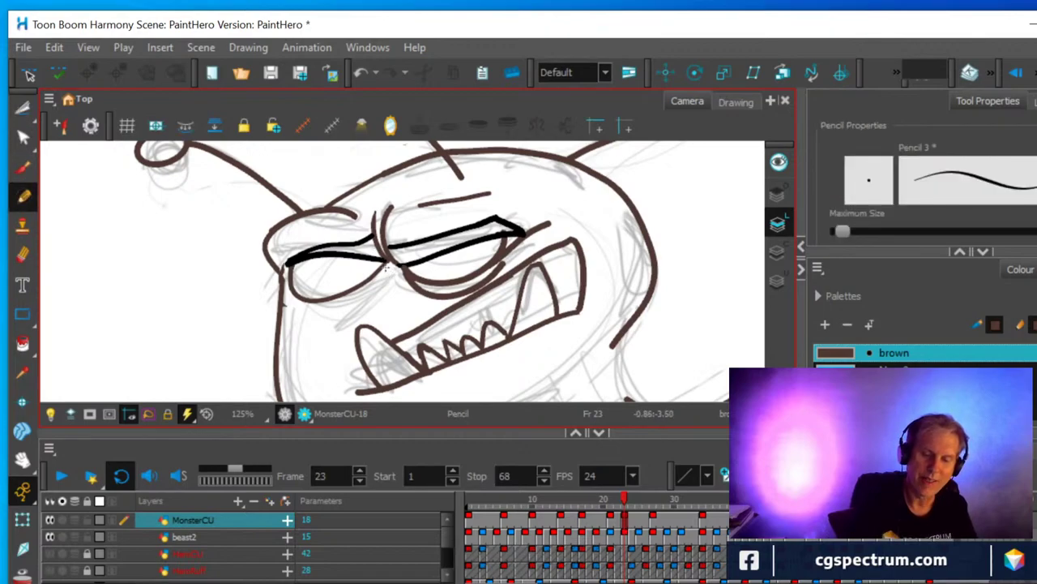
click(22, 254)
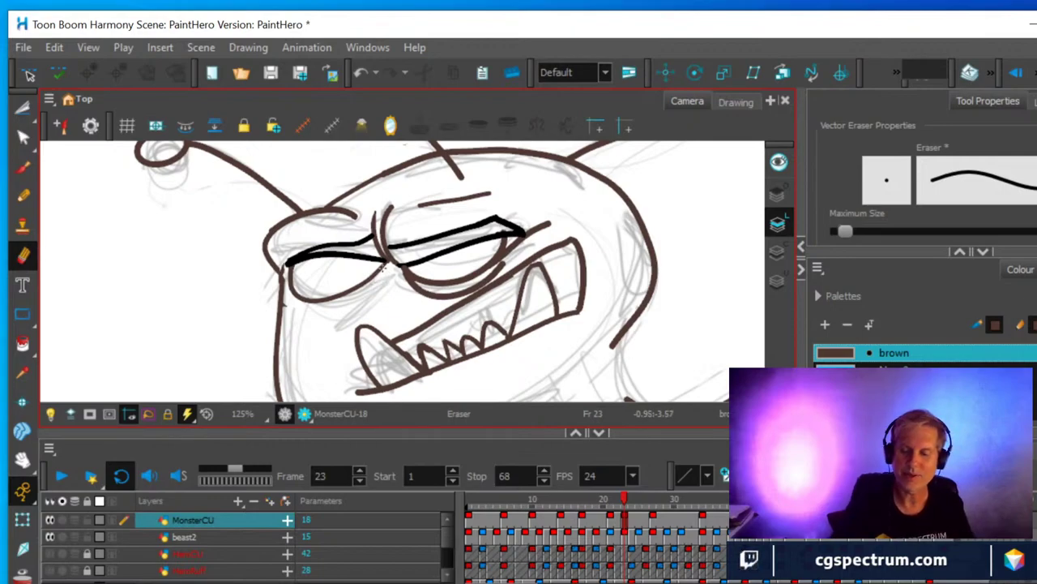
click(624, 521)
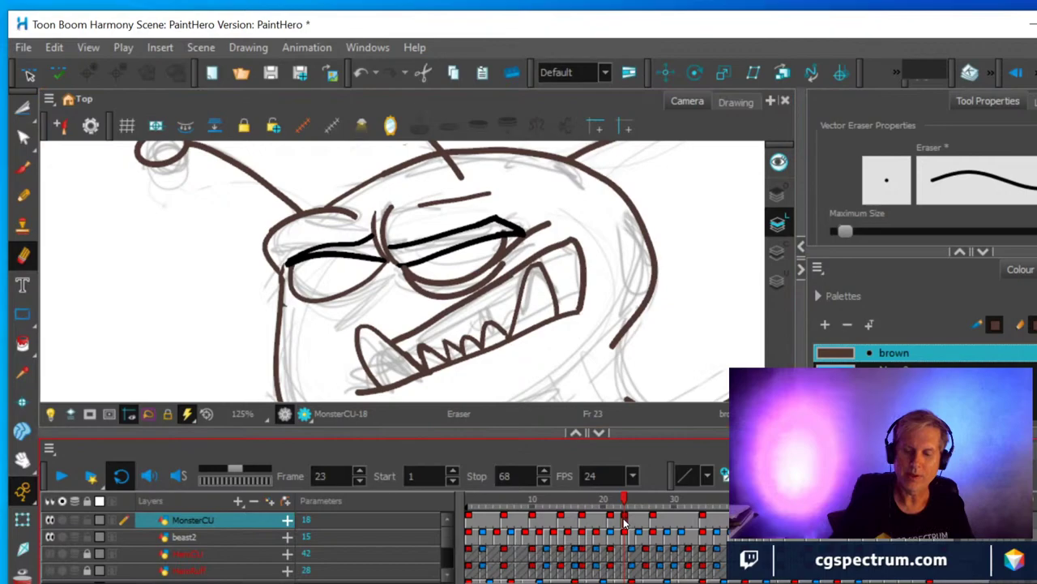
mouse_move(357, 291)
mouse_down()
mouse_move(381, 268)
mouse_move(337, 298)
mouse_up()
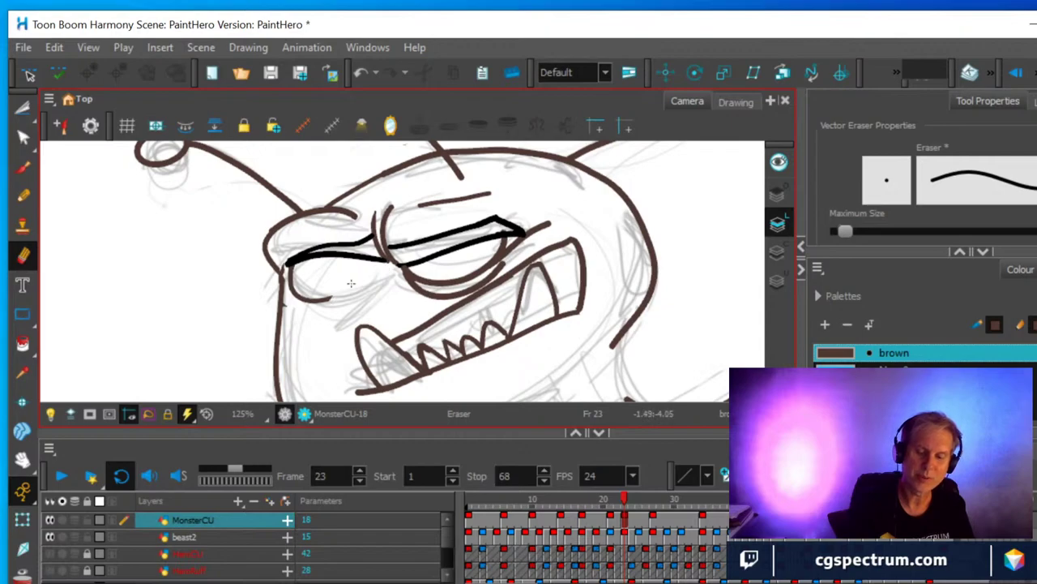
Draw a new brown line under the left eye and trim its left end.
click(25, 198)
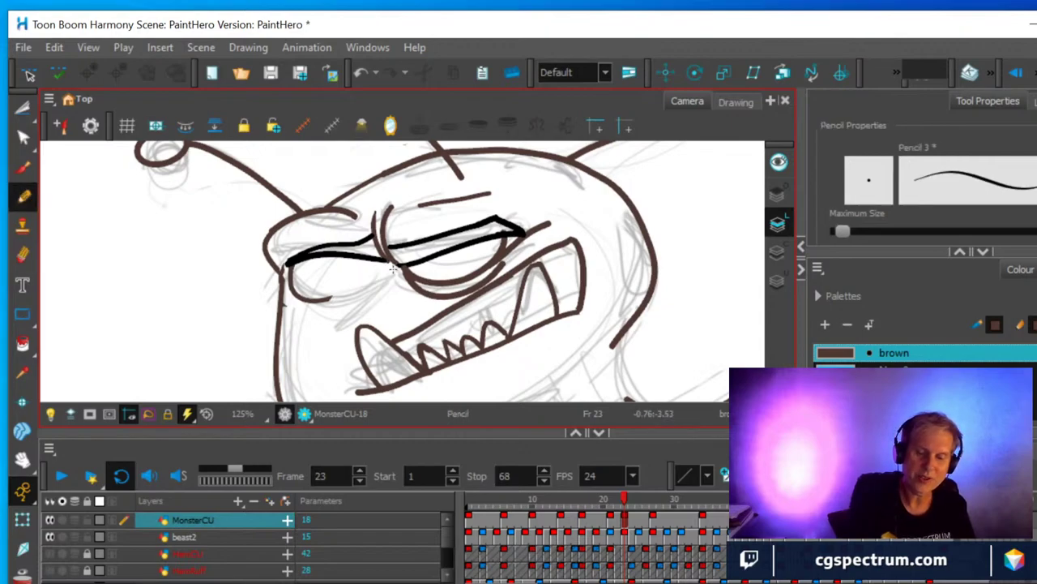
mouse_move(395, 270)
mouse_down()
mouse_move(331, 300)
mouse_move(304, 301)
mouse_up()
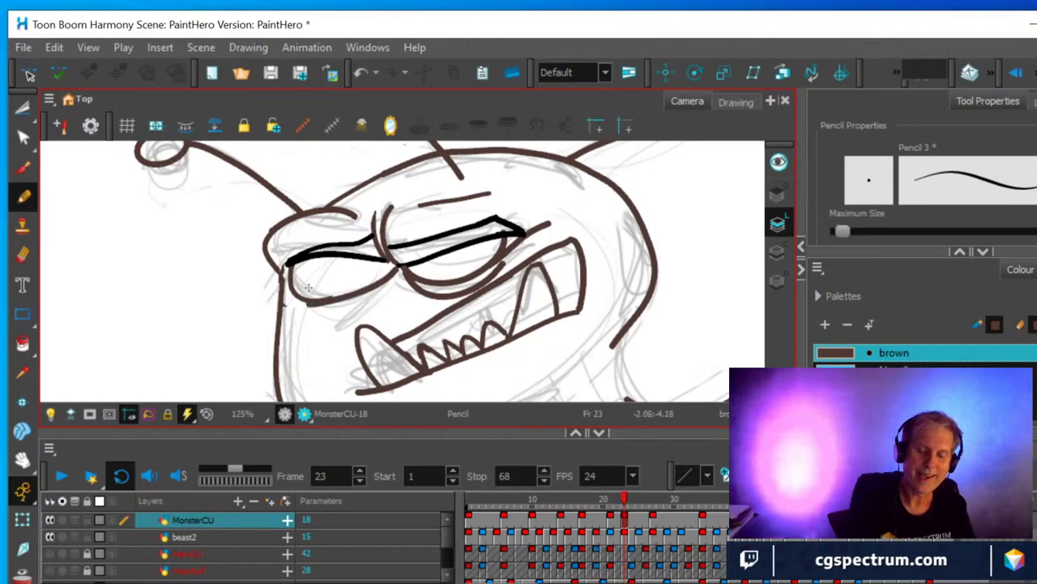
click(23, 254)
mouse_move(307, 302)
mouse_down()
mouse_move(339, 293)
mouse_move(291, 314)
mouse_up()
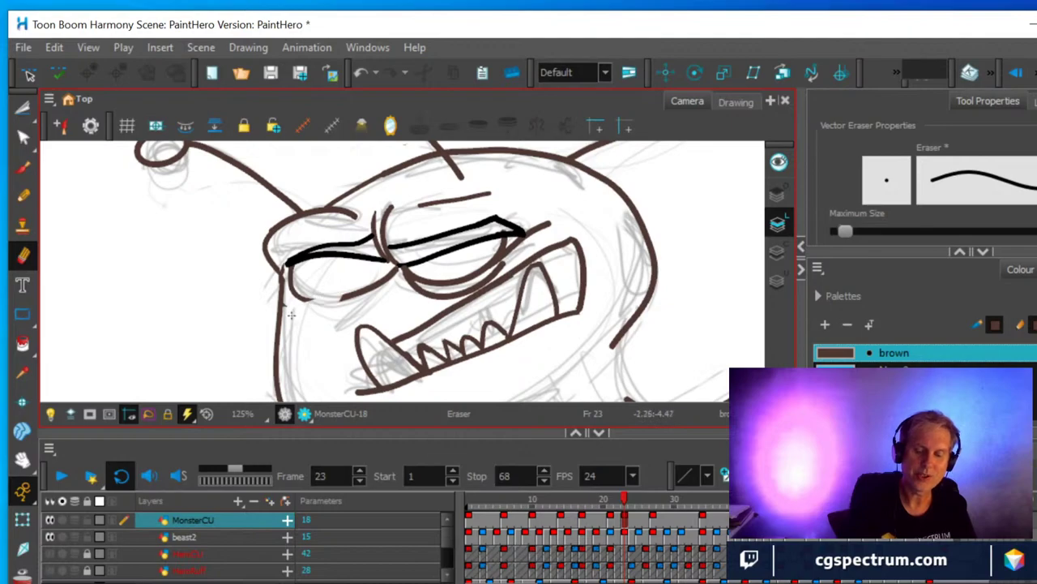
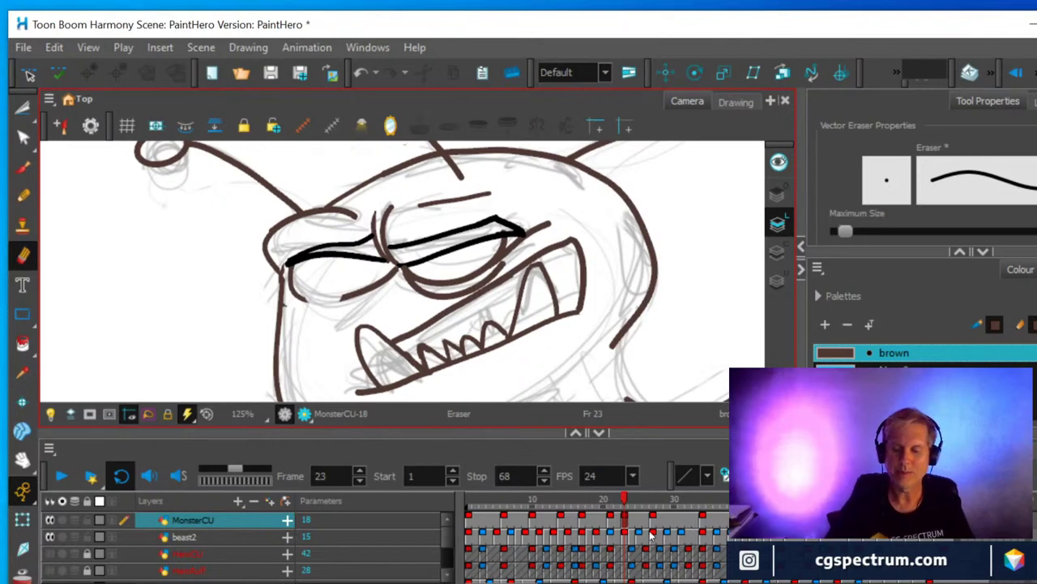
Compare a neighbouring frame, then draw two brown lower-eyelid curves beneath the eye on frame 23.
click(616, 522)
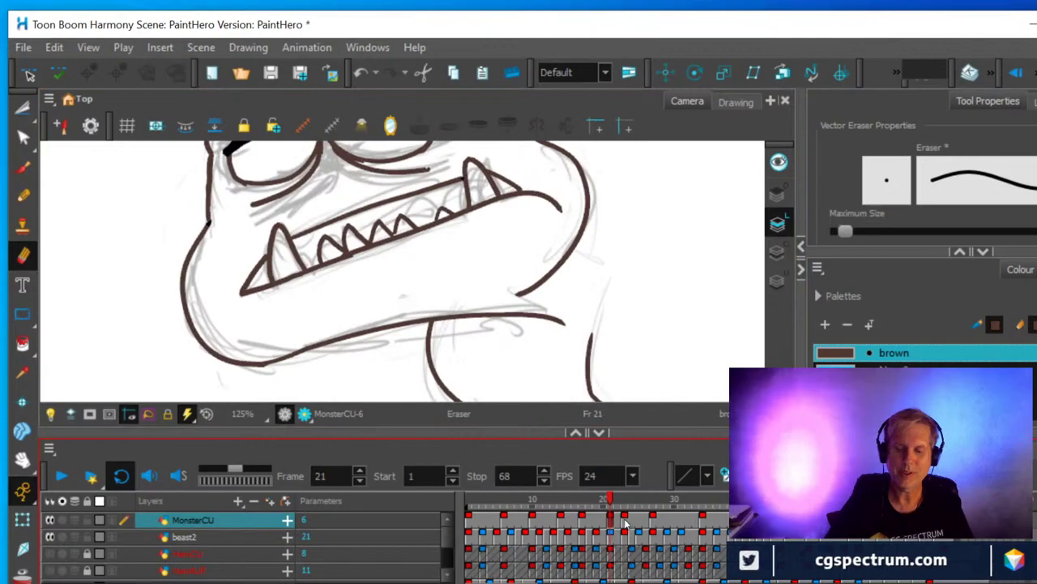
click(626, 519)
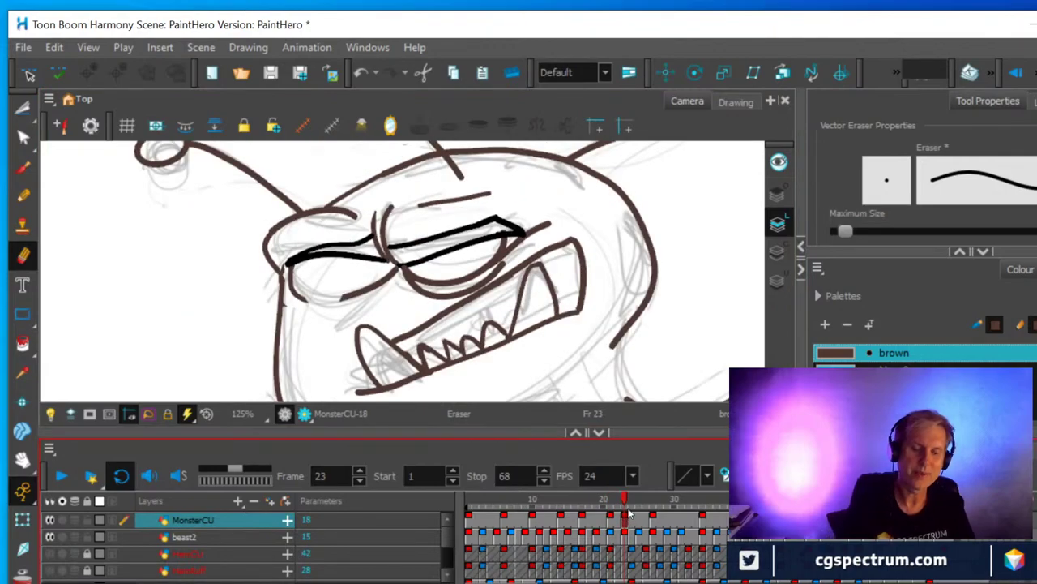
click(23, 196)
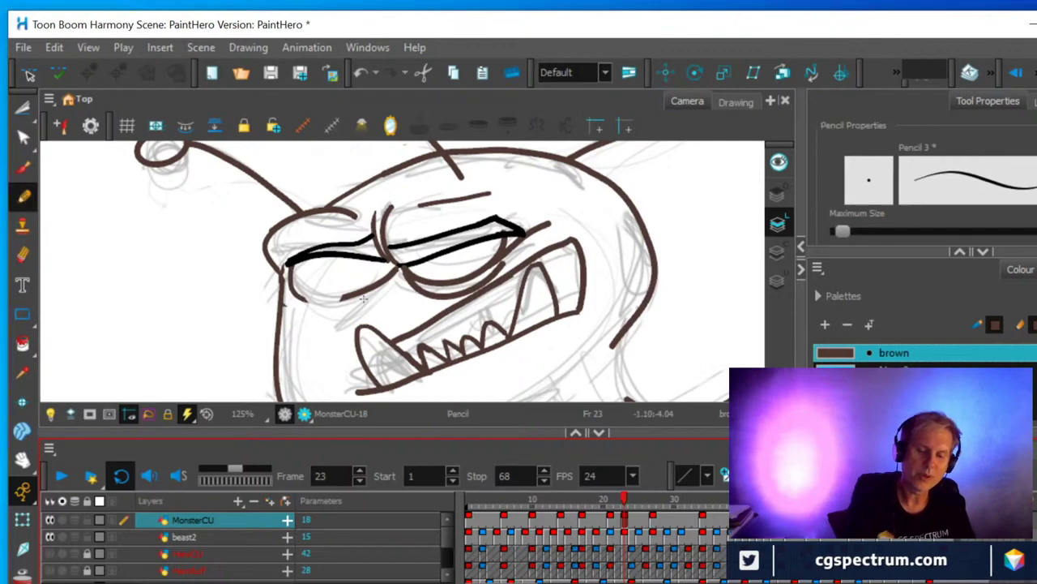
drag(321, 326, 397, 271)
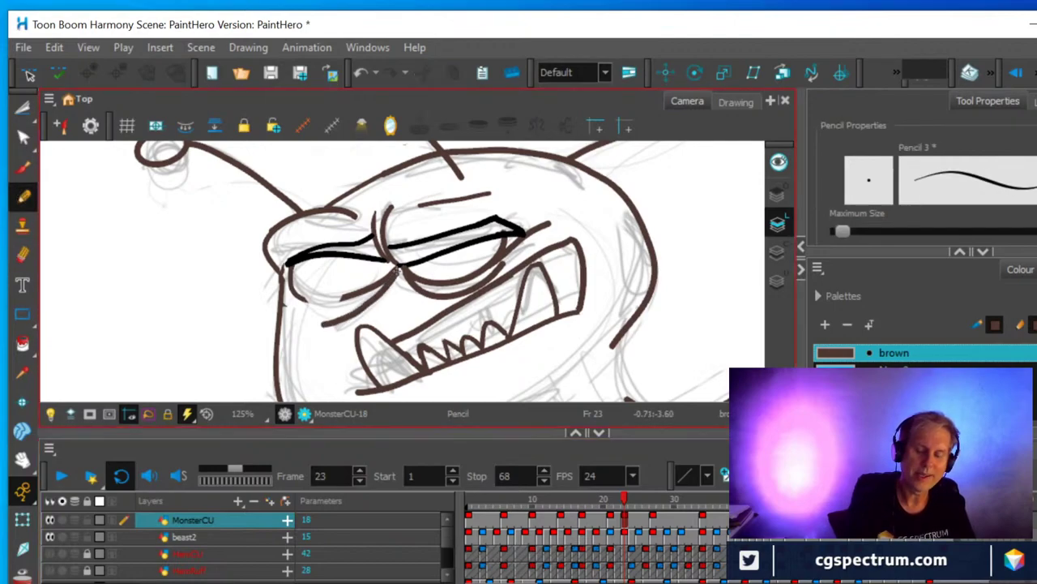
drag(304, 299, 354, 294)
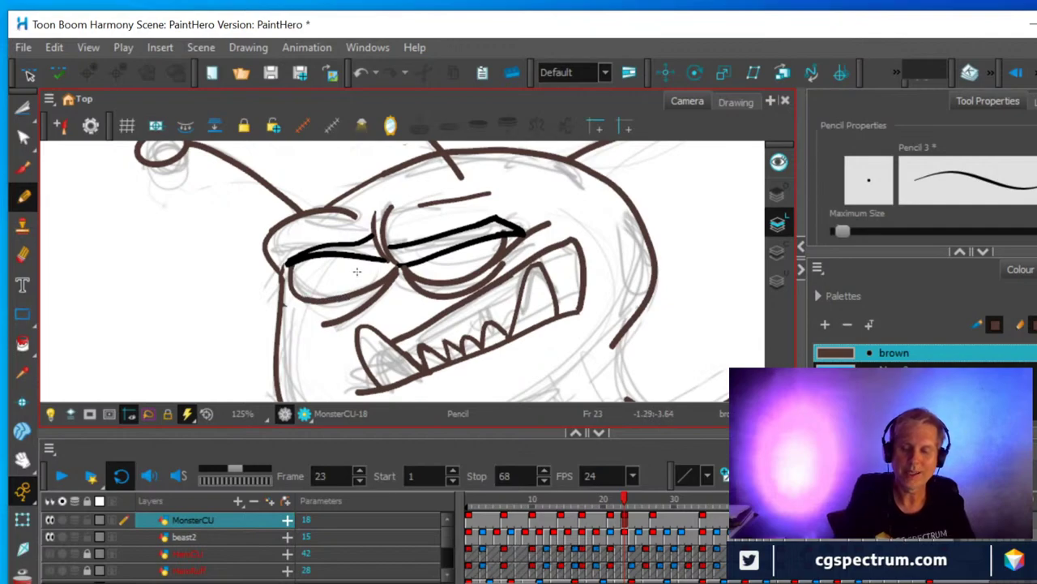
Erase the excess line at the eye corner and add a short stroke down the jaw's left edge.
click(22, 258)
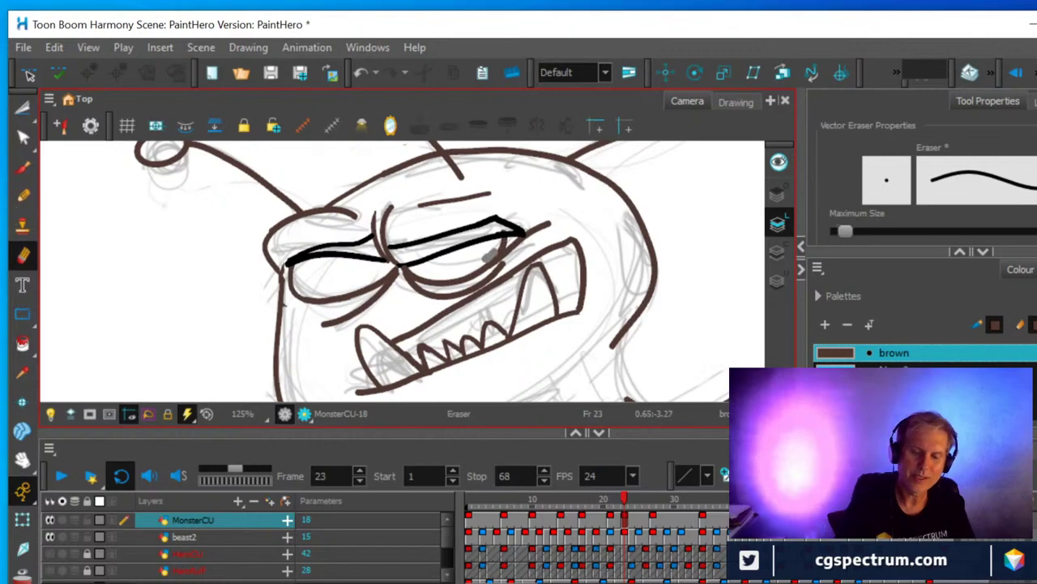
drag(499, 246, 504, 243)
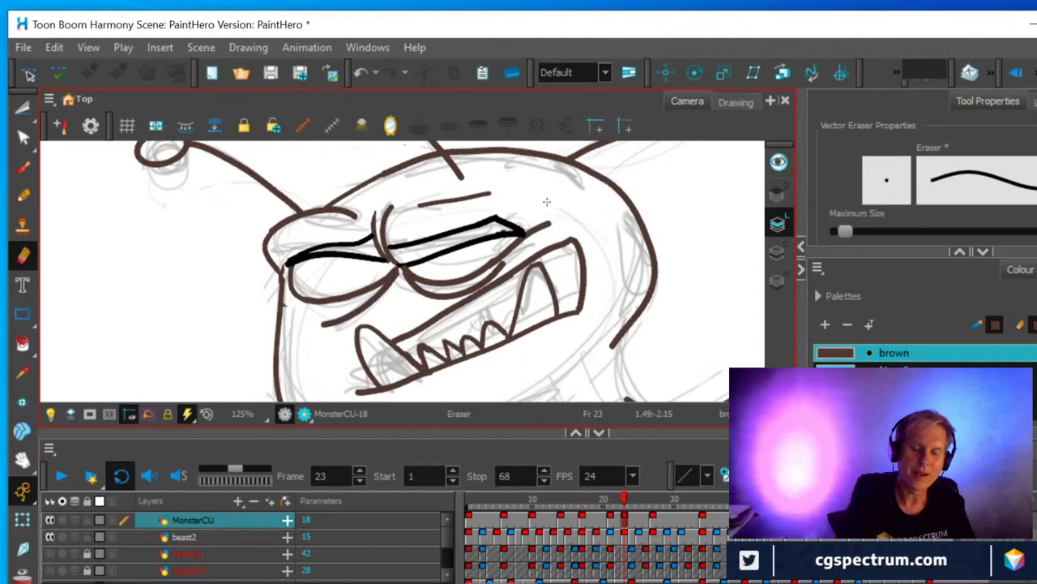
click(25, 197)
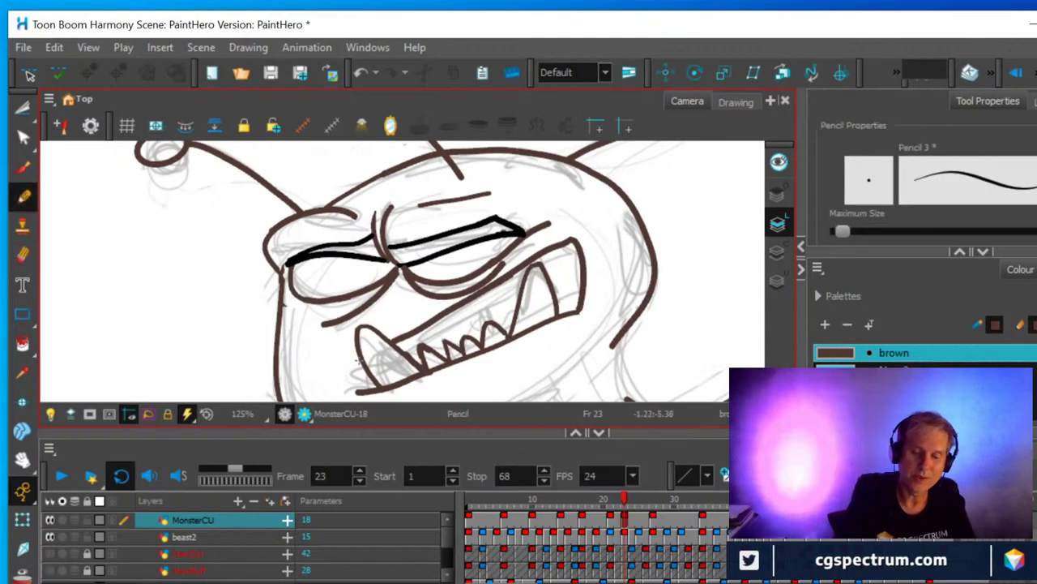
mouse_move(360, 357)
mouse_down()
mouse_move(355, 396)
mouse_move(338, 398)
mouse_up()
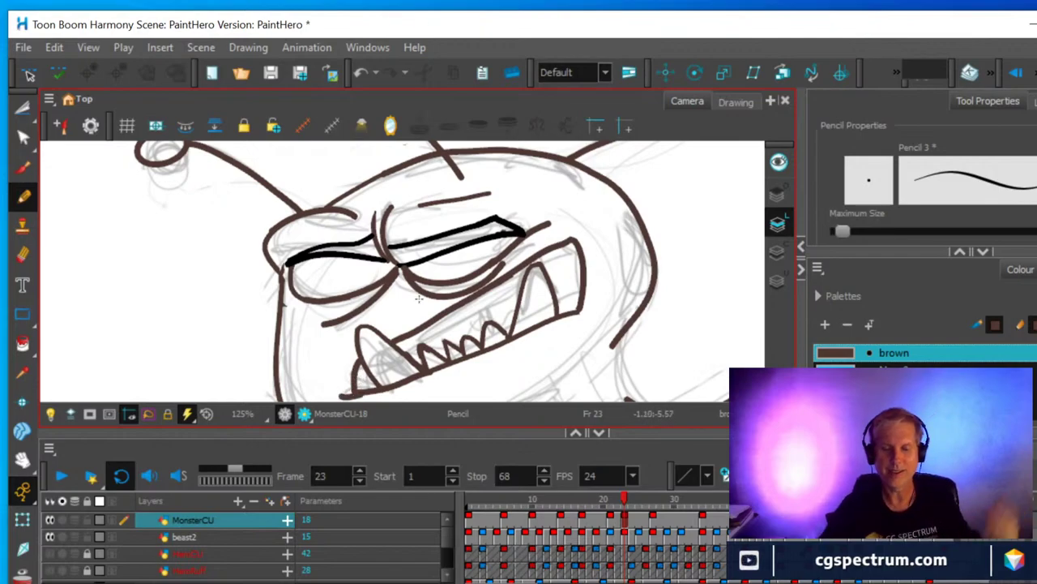
Zoom in on the eye and erase the old lower eyelid line, including its leftover piece.
scroll(507, 269, down, 3)
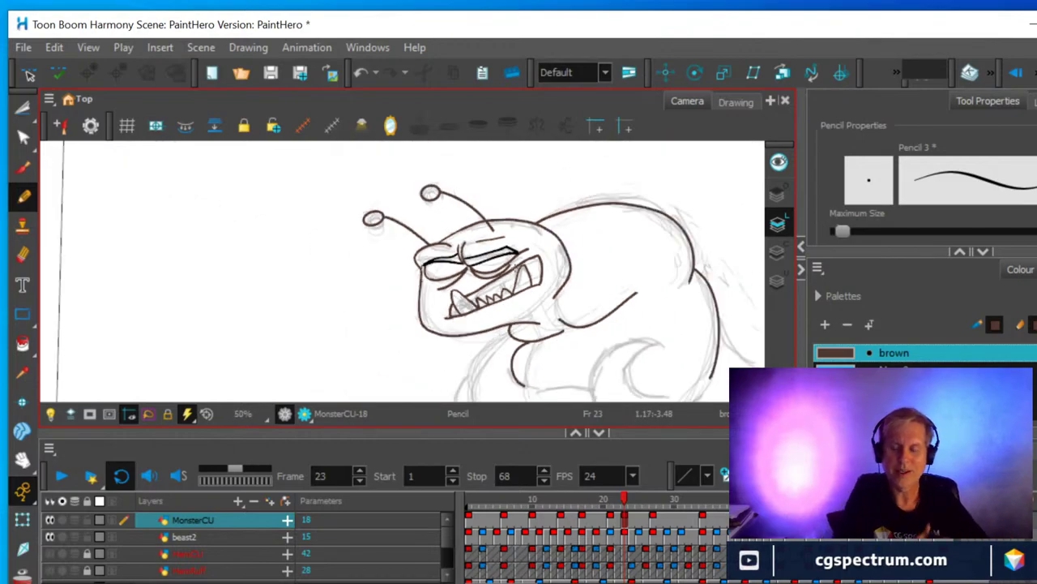
scroll(591, 233, up, 2)
scroll(591, 233, up, 4)
drag(516, 252, 728, 173)
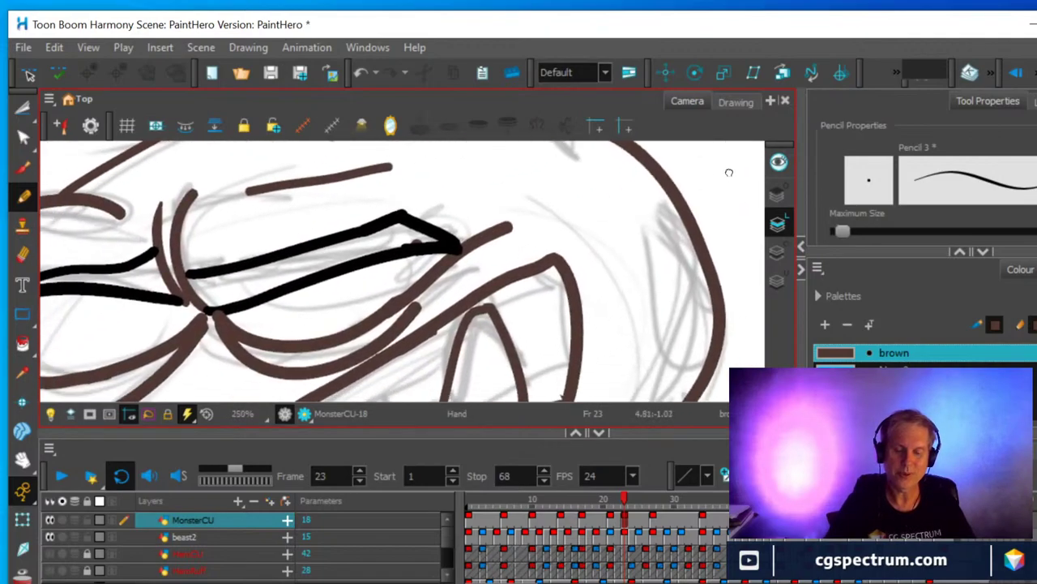
scroll(497, 282, down, 1)
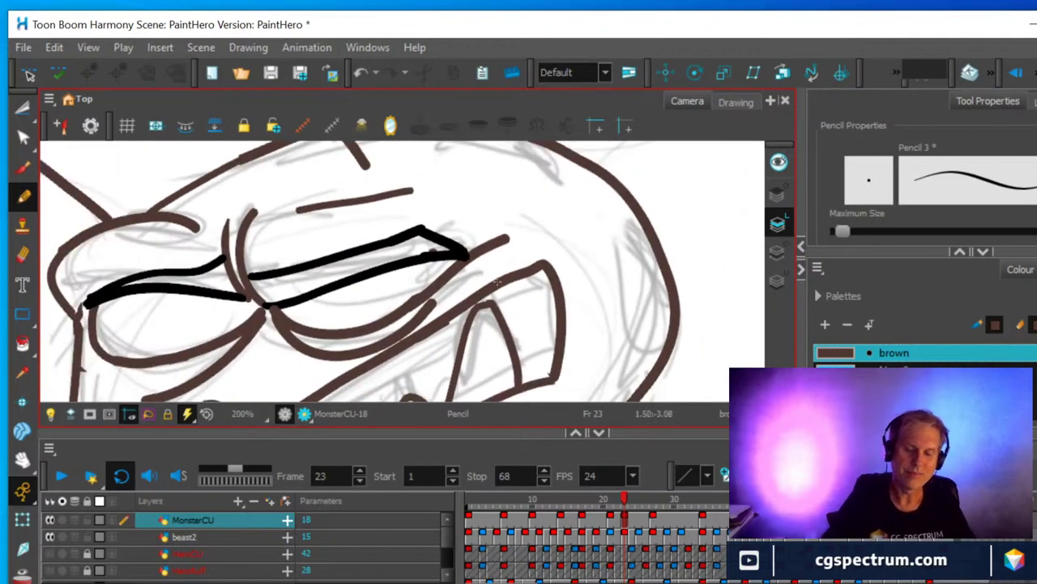
click(22, 255)
mouse_move(425, 304)
mouse_down()
mouse_move(320, 332)
mouse_move(275, 317)
mouse_move(277, 340)
mouse_move(328, 353)
mouse_move(369, 345)
mouse_move(437, 299)
mouse_move(361, 358)
mouse_move(390, 332)
mouse_move(398, 340)
mouse_move(376, 312)
mouse_up()
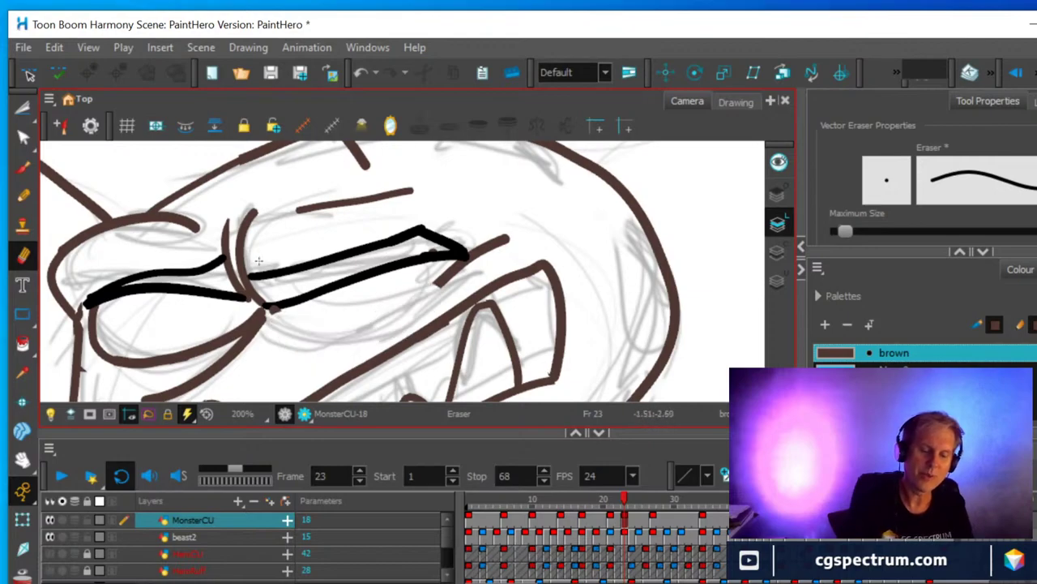
drag(287, 319, 279, 318)
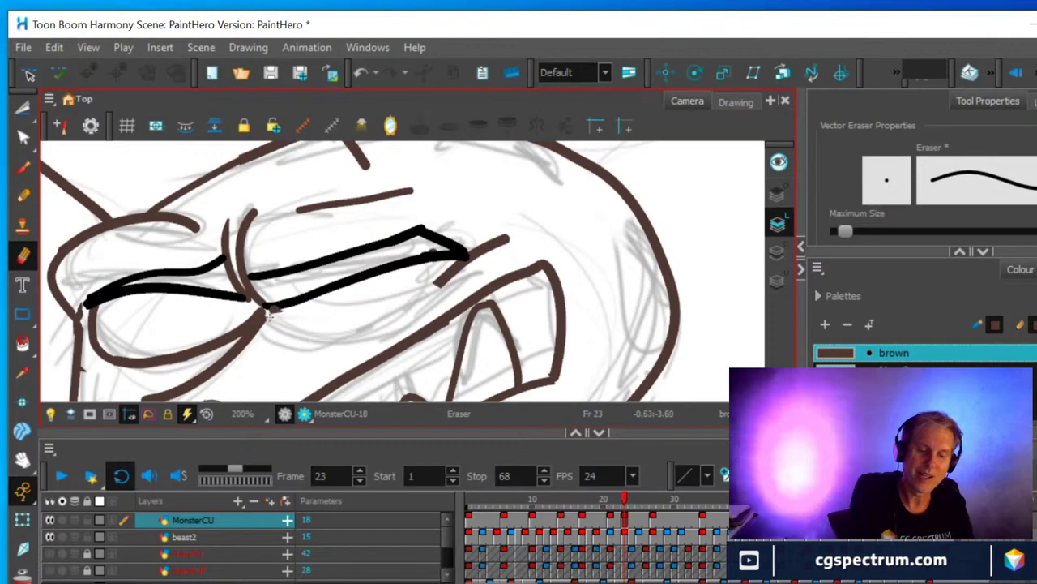
Redraw the lower eyelid line under the eye and add a second brown curve below it.
click(24, 197)
mouse_move(263, 306)
mouse_down()
mouse_move(305, 334)
mouse_move(404, 312)
mouse_move(448, 288)
mouse_move(458, 268)
mouse_up()
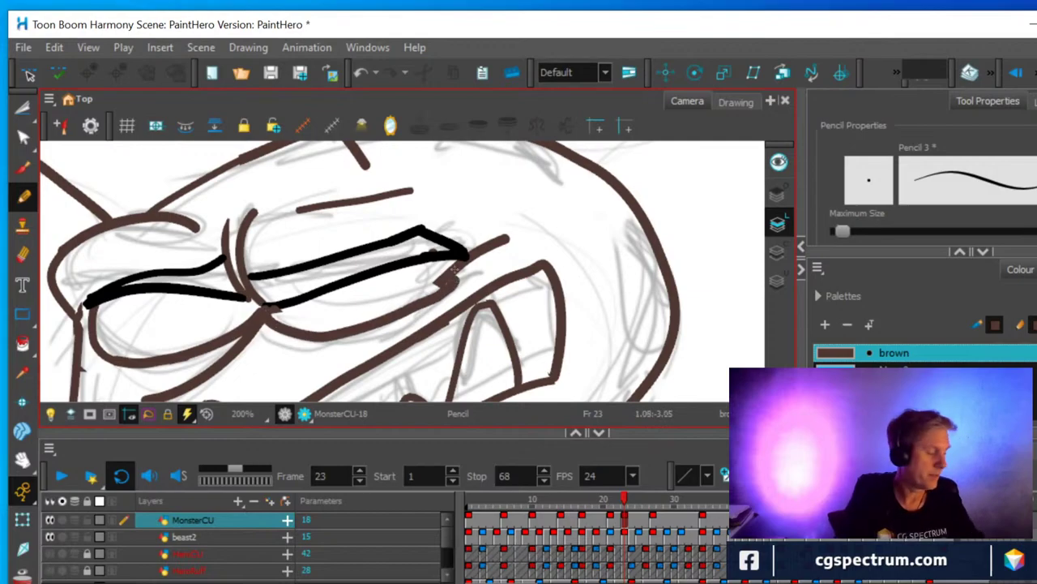
key(ctrl+z)
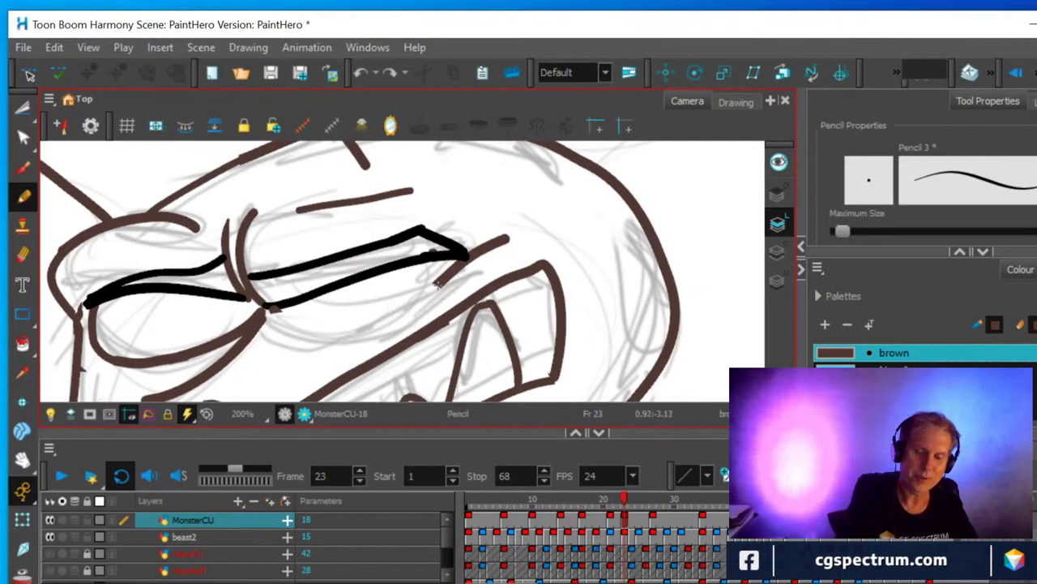
mouse_move(438, 282)
mouse_down()
mouse_move(333, 335)
mouse_move(302, 338)
mouse_move(260, 300)
mouse_up()
mouse_move(291, 335)
mouse_down()
mouse_move(351, 349)
mouse_move(467, 282)
mouse_up()
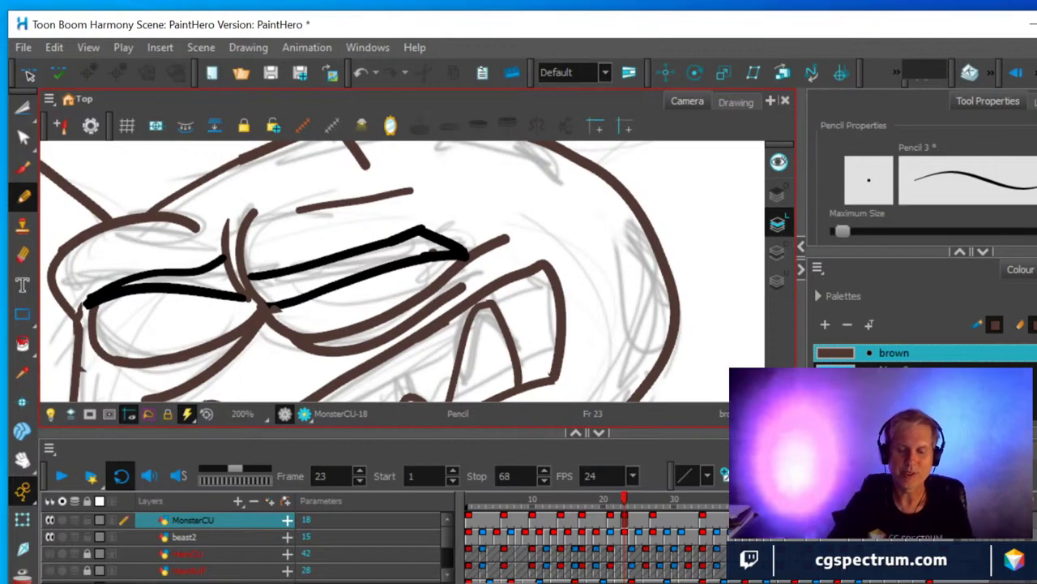
Trim a short section at the right end of the lower brown eyelid line and redraw it.
click(22, 261)
mouse_move(472, 279)
mouse_down()
mouse_move(428, 316)
mouse_move(468, 268)
mouse_up()
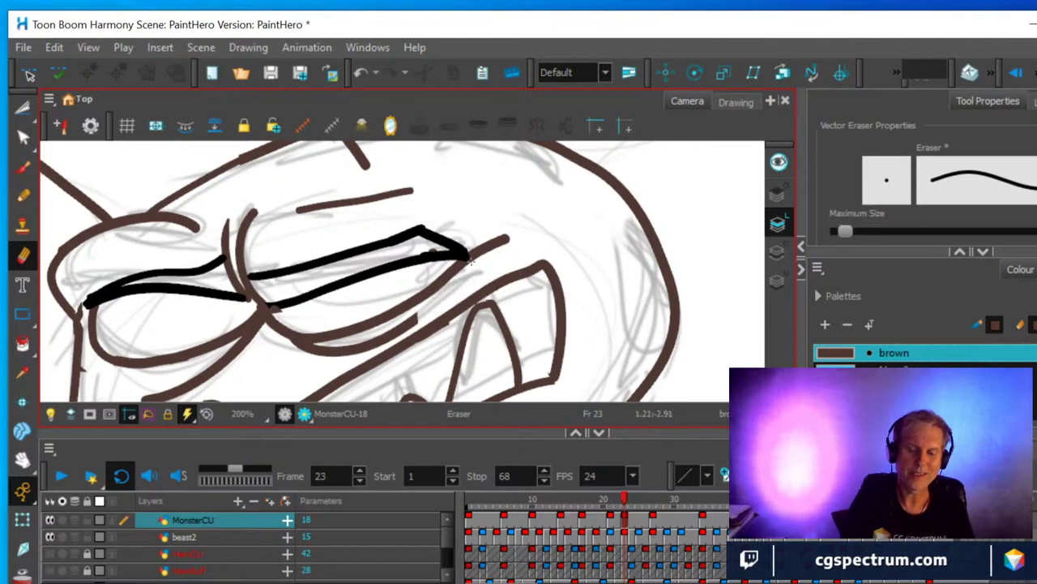
click(24, 197)
drag(412, 321, 454, 292)
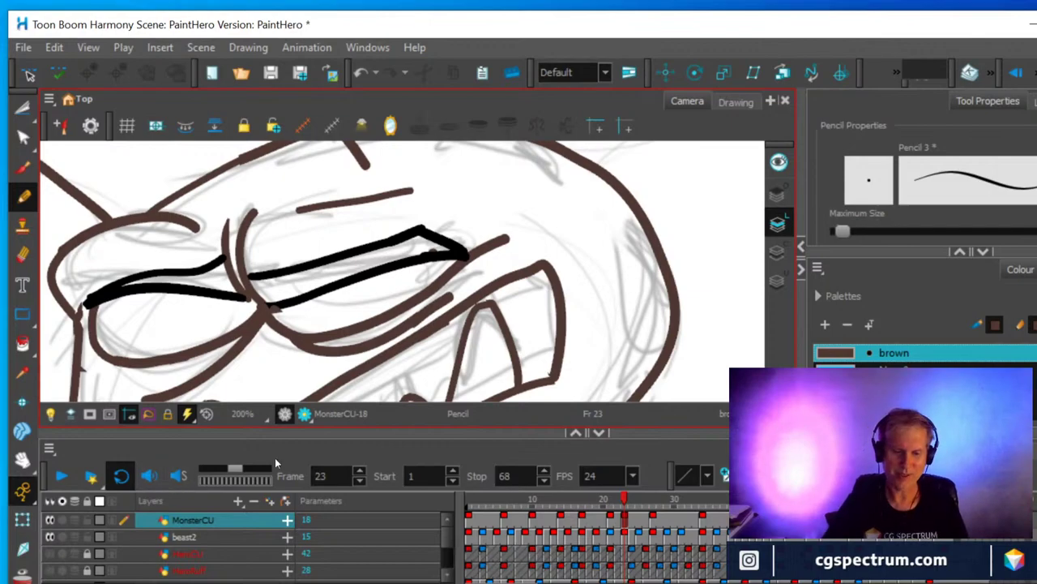
Zoom out to check the whole monster and erase the old upper line over the eye.
scroll(523, 283, down, 5)
scroll(511, 283, down, 1)
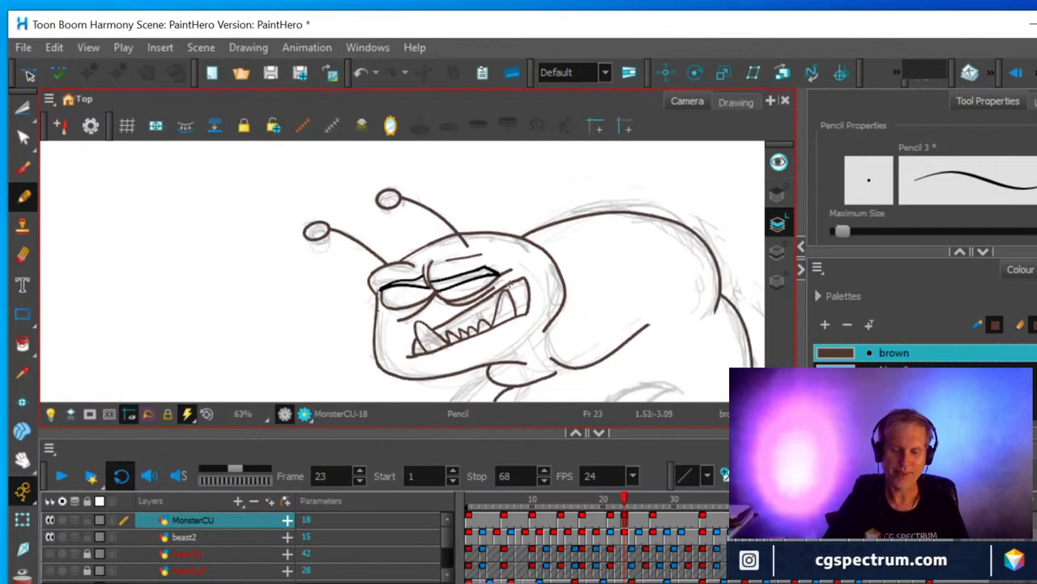
scroll(494, 318, down, 1)
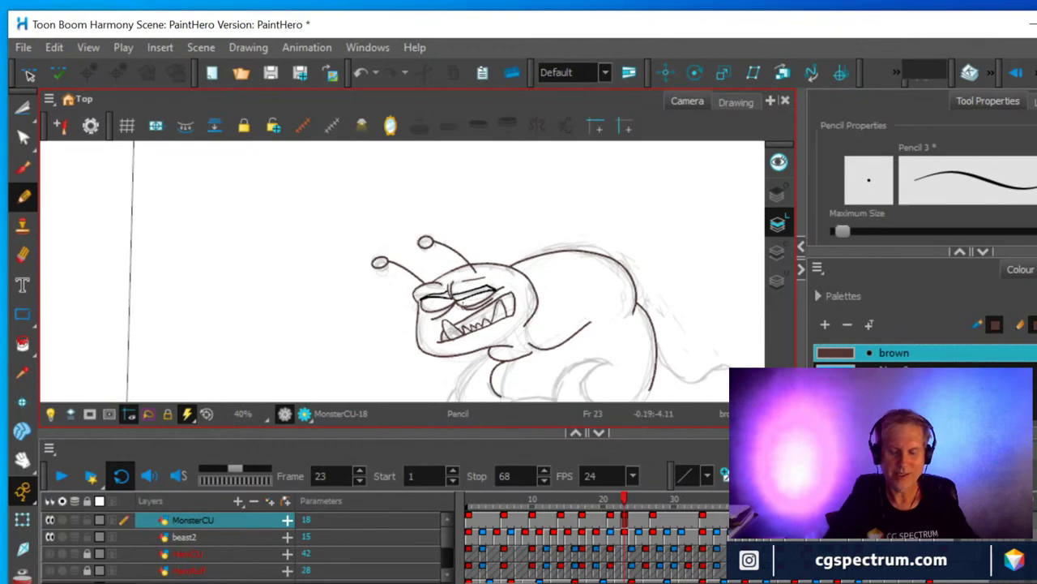
scroll(459, 298, up, 2)
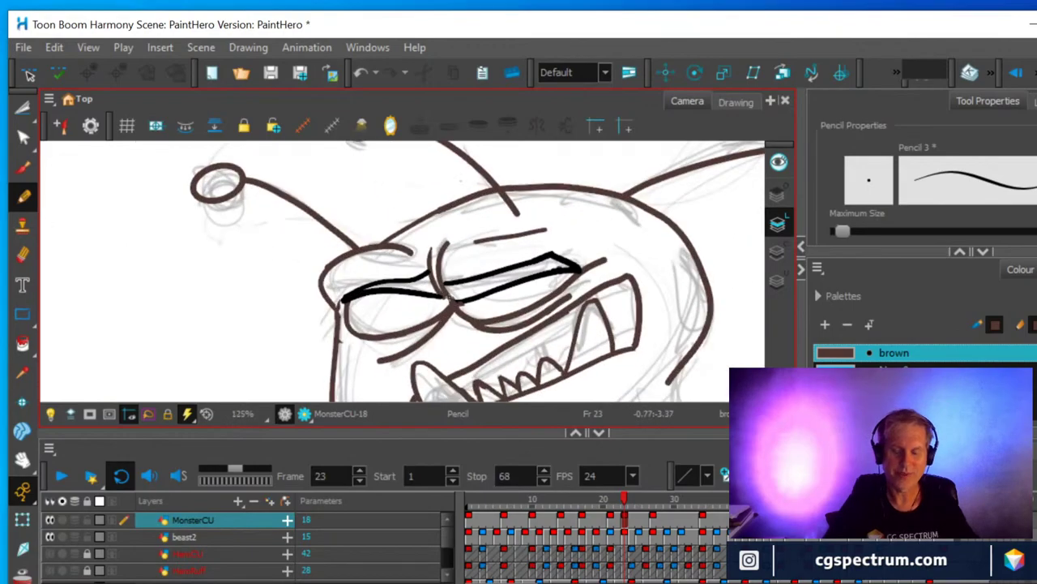
click(23, 255)
drag(463, 239, 559, 226)
drag(436, 243, 426, 261)
Draw a new brown upper-eyelid arc over the eye and trim its overshooting tip.
key(alt+/)
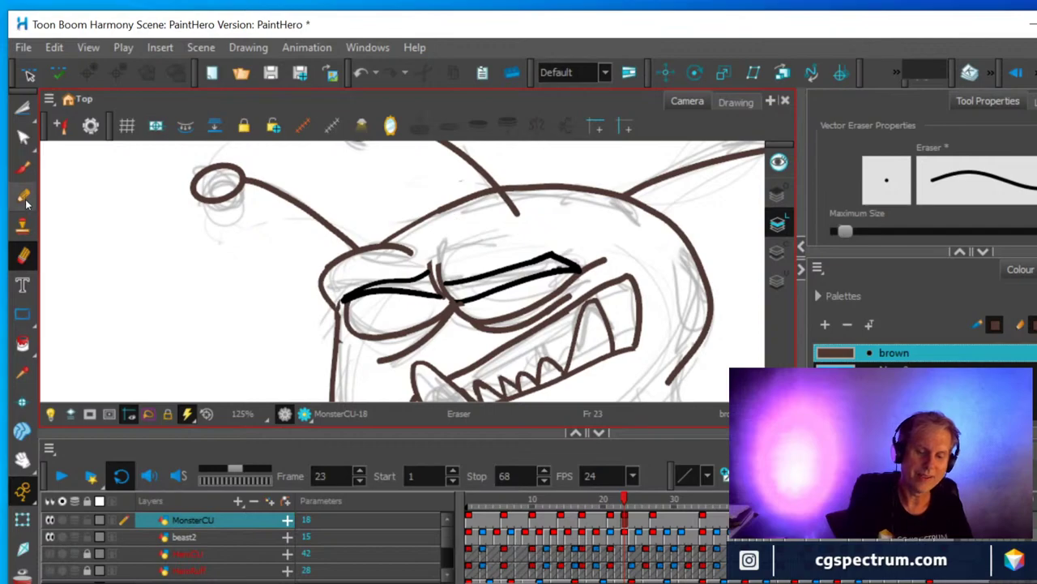
mouse_move(436, 261)
mouse_down()
mouse_move(451, 241)
mouse_move(533, 239)
mouse_up()
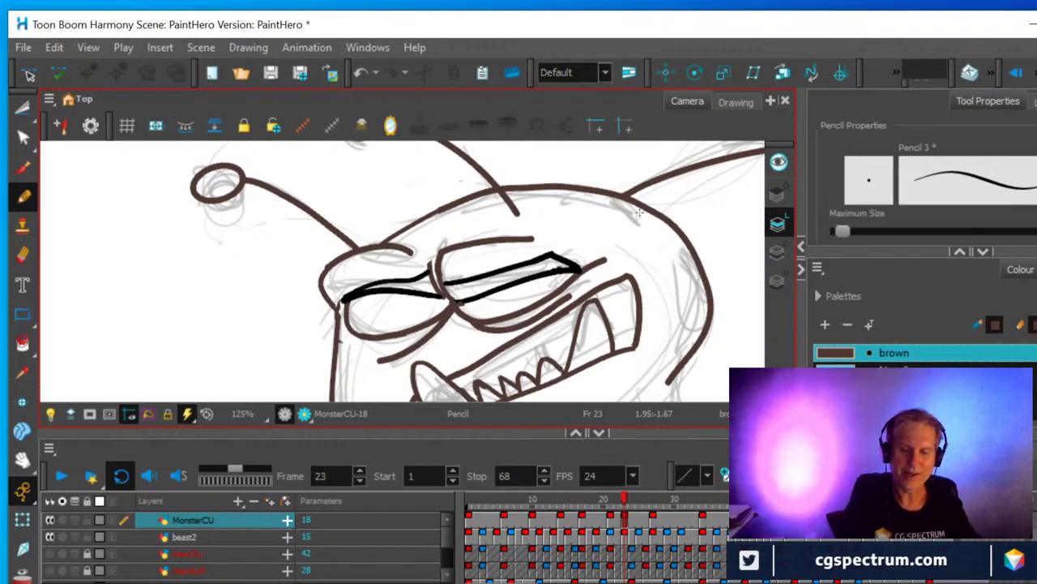
key(ctrl+z)
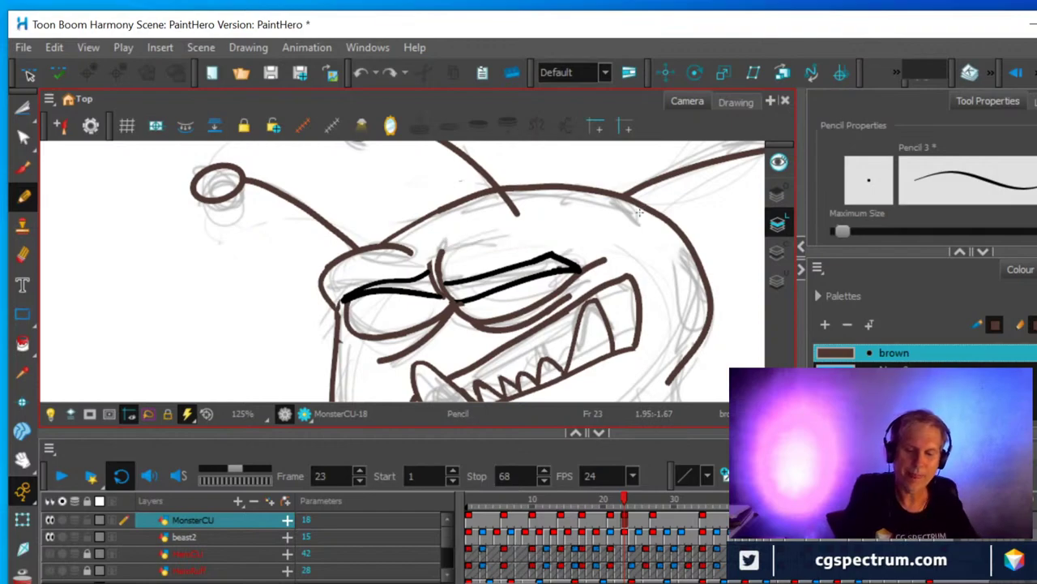
mouse_move(438, 253)
mouse_down()
mouse_move(465, 242)
mouse_move(498, 241)
mouse_up()
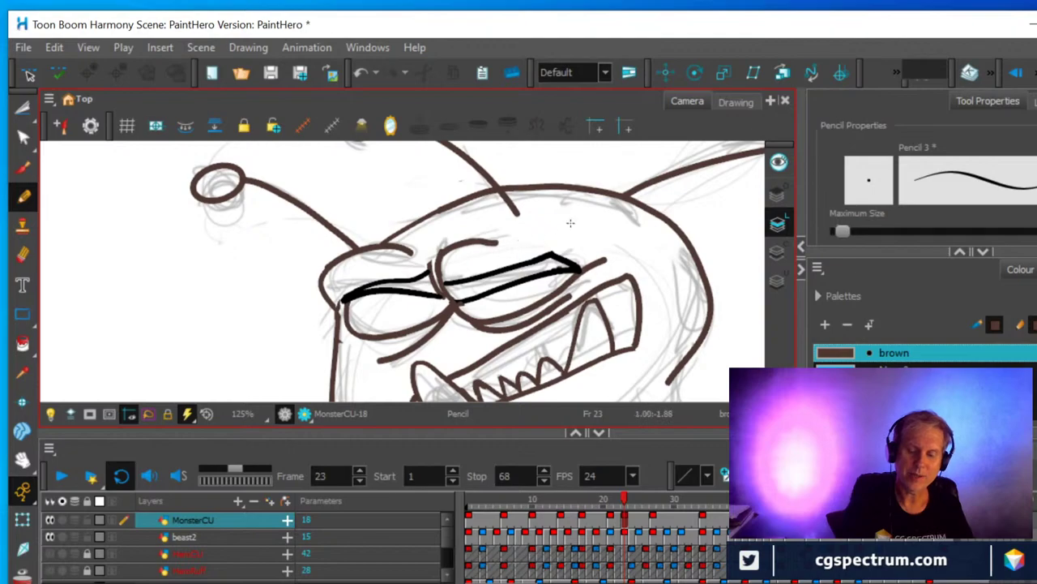
key(alt+3)
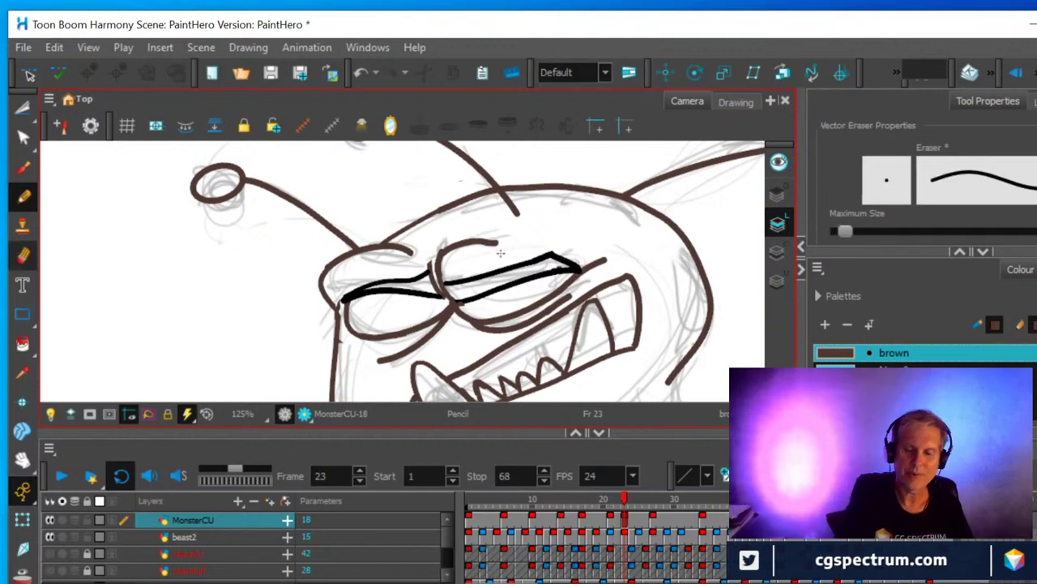
drag(497, 248, 494, 239)
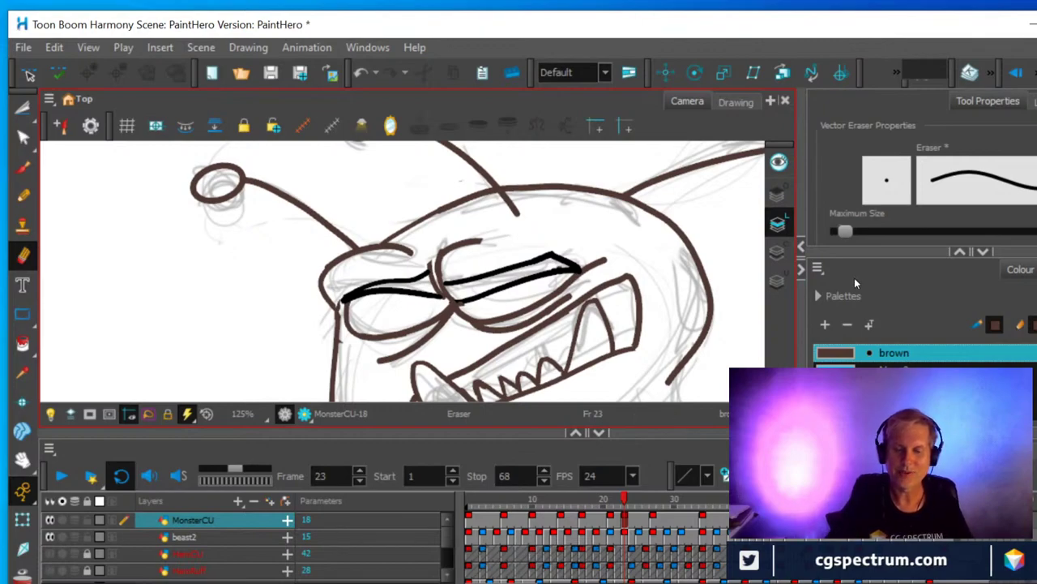
Cut away small overlapping pieces of the black lash lines at the eye corner, leaving a gap.
scroll(686, 257, up, 3)
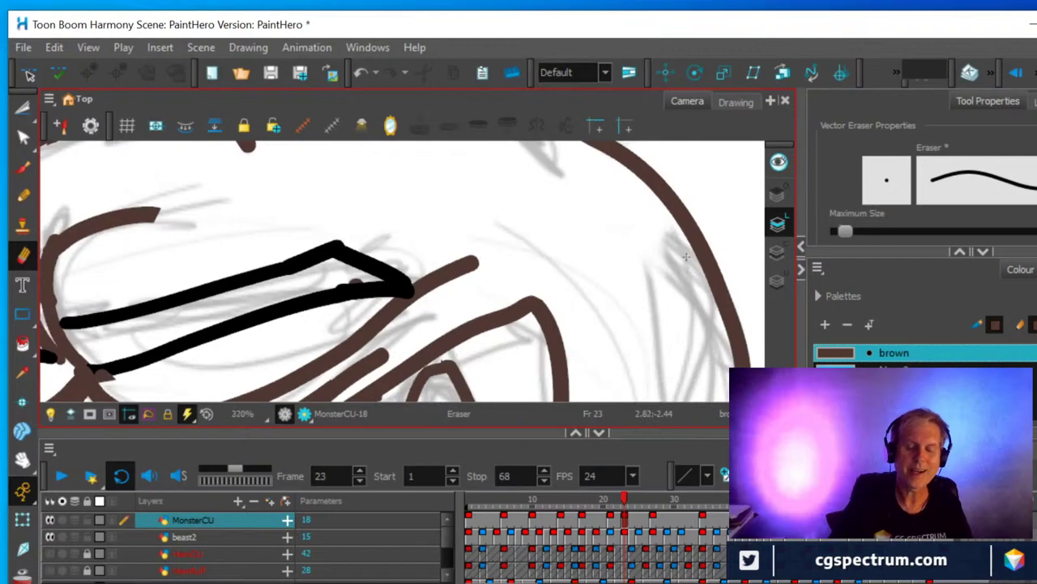
click(23, 108)
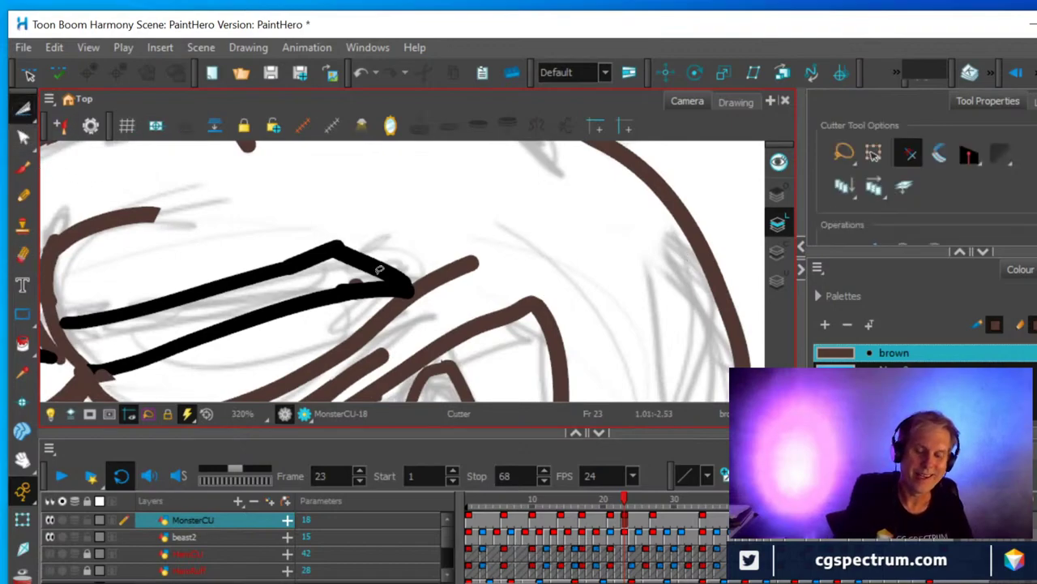
drag(340, 277, 373, 308)
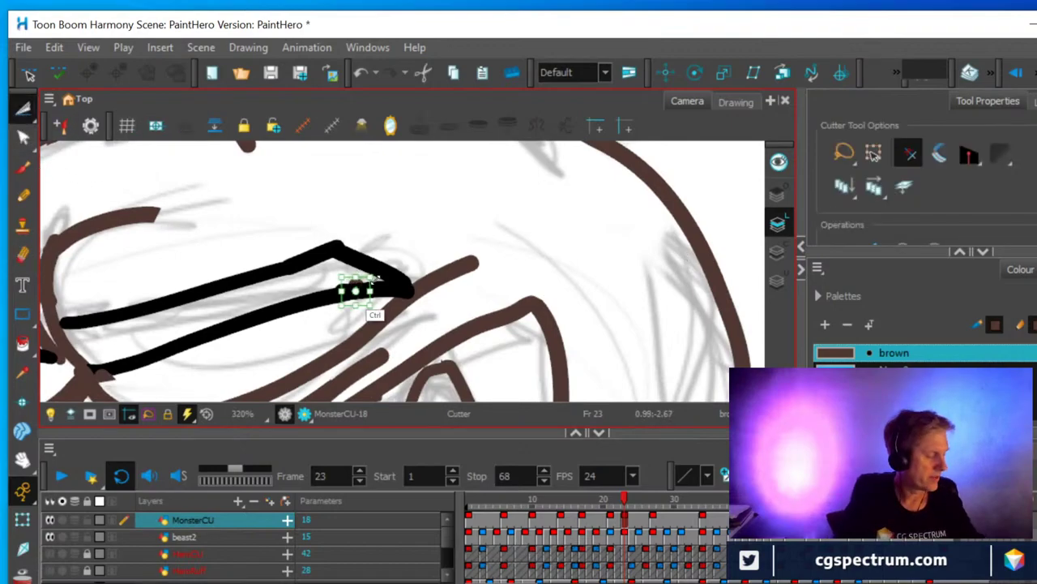
key(Delete)
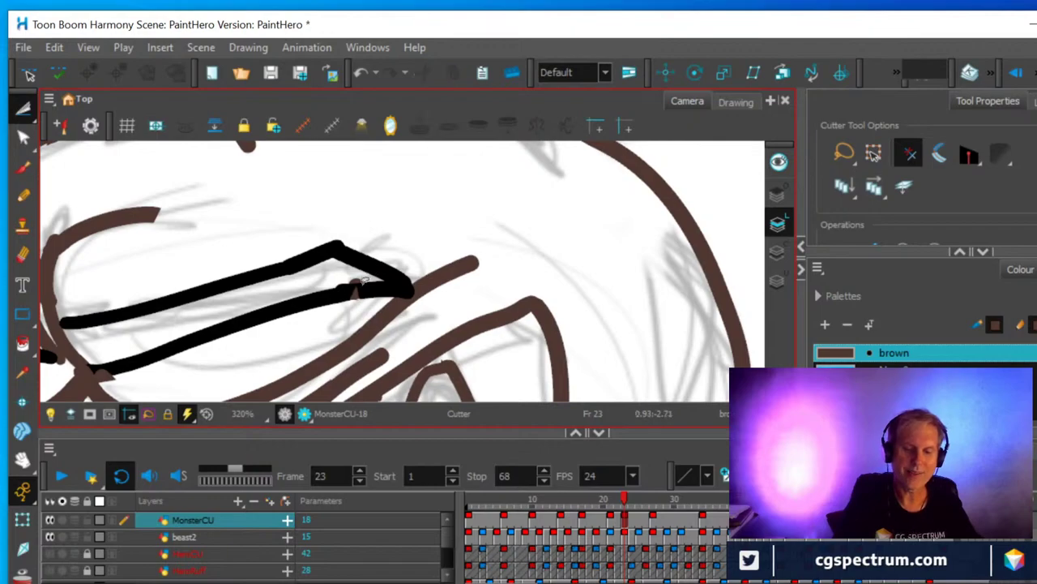
drag(369, 275, 344, 301)
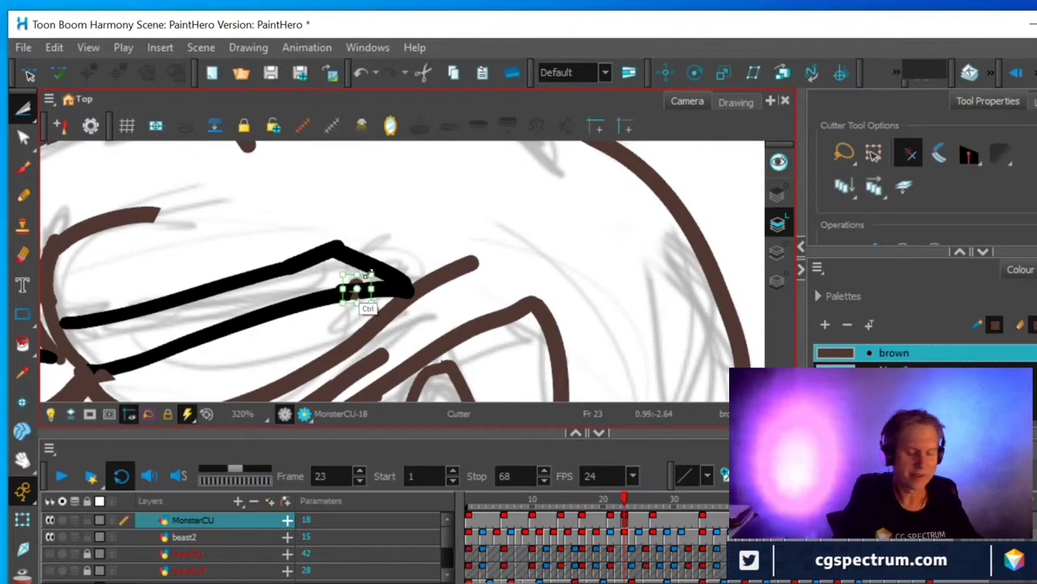
key(Delete)
drag(369, 278, 347, 312)
key(Delete)
drag(369, 277, 350, 311)
key(Delete)
drag(366, 275, 350, 313)
key(Delete)
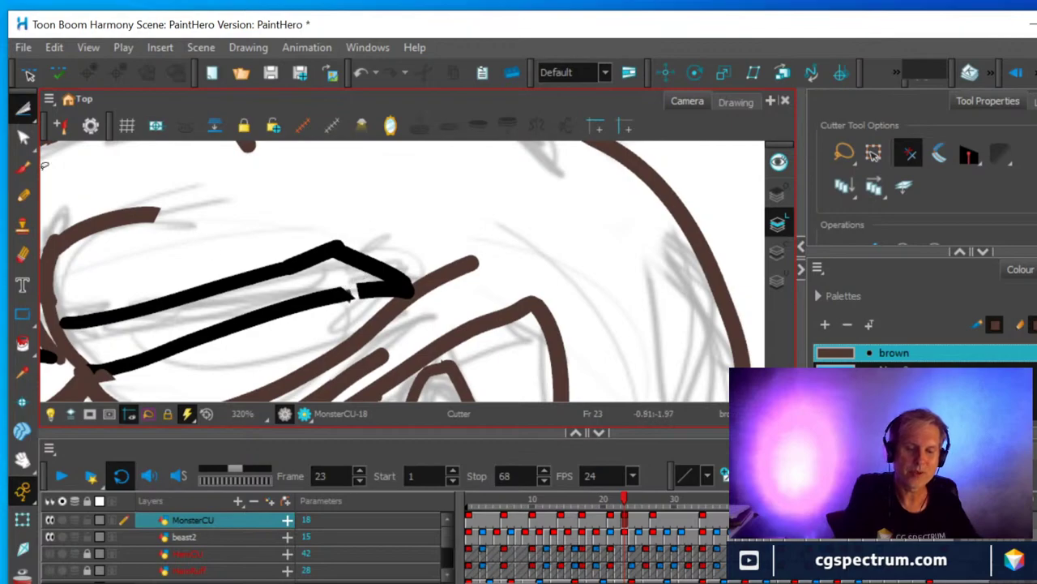
Extend the lower black lash stroke's end point rightward with the Contour Editor.
key(alt+q)
click(357, 289)
mouse_move(356, 289)
mouse_down()
mouse_move(348, 293)
mouse_move(373, 298)
mouse_up()
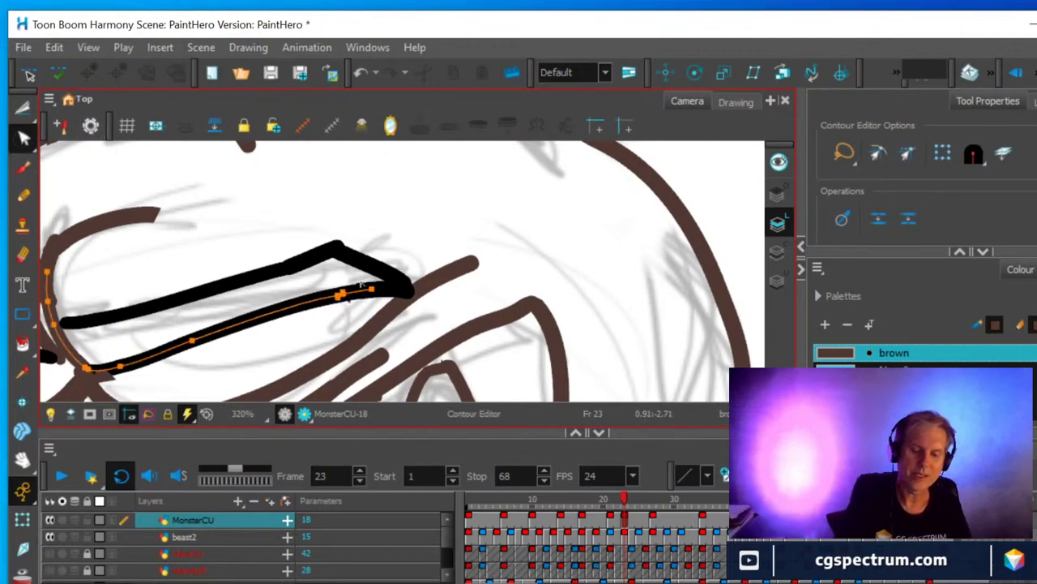
scroll(403, 286, down, 5)
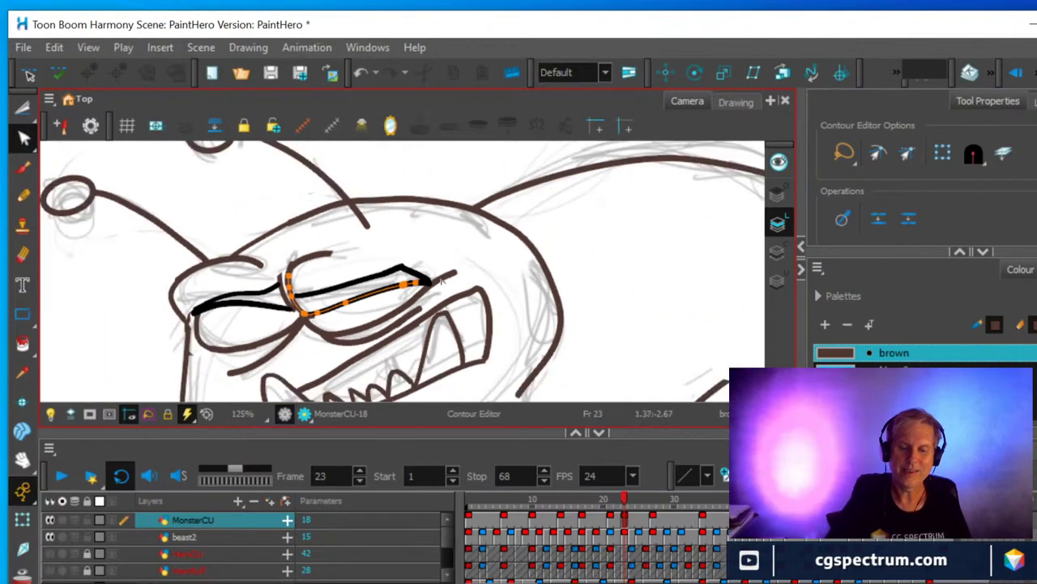
scroll(438, 280, down, 2)
scroll(378, 319, down, 2)
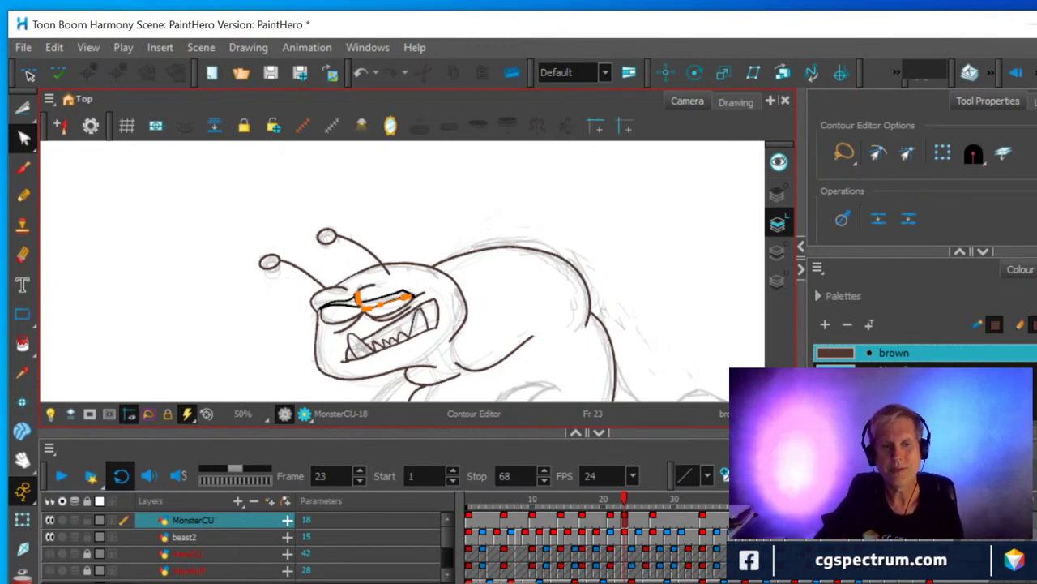
click(397, 212)
scroll(520, 271, down, 2)
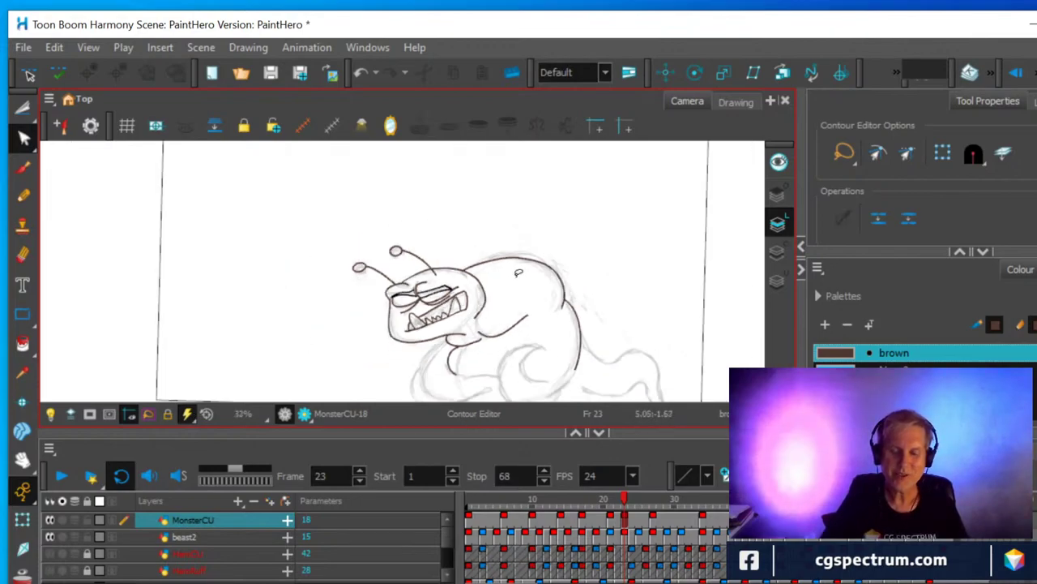
scroll(520, 273, up, 1)
scroll(516, 273, up, 1)
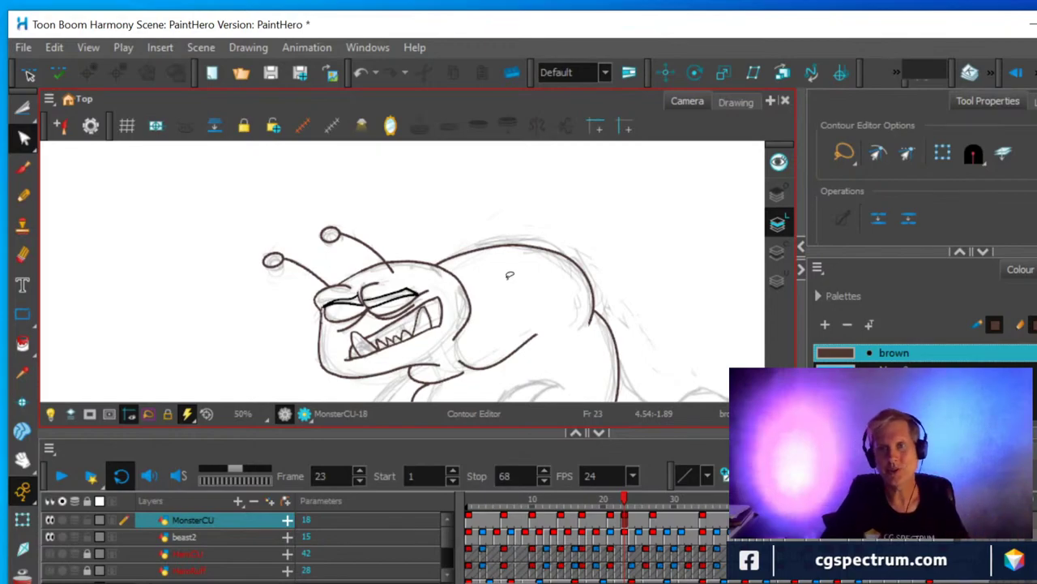
scroll(510, 275, up, 1)
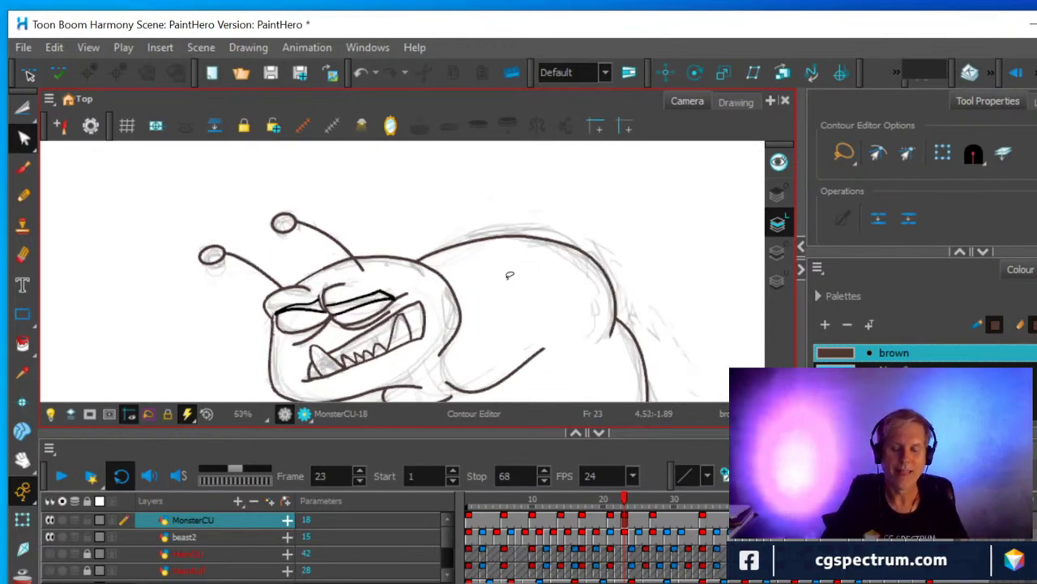
scroll(510, 275, up, 1)
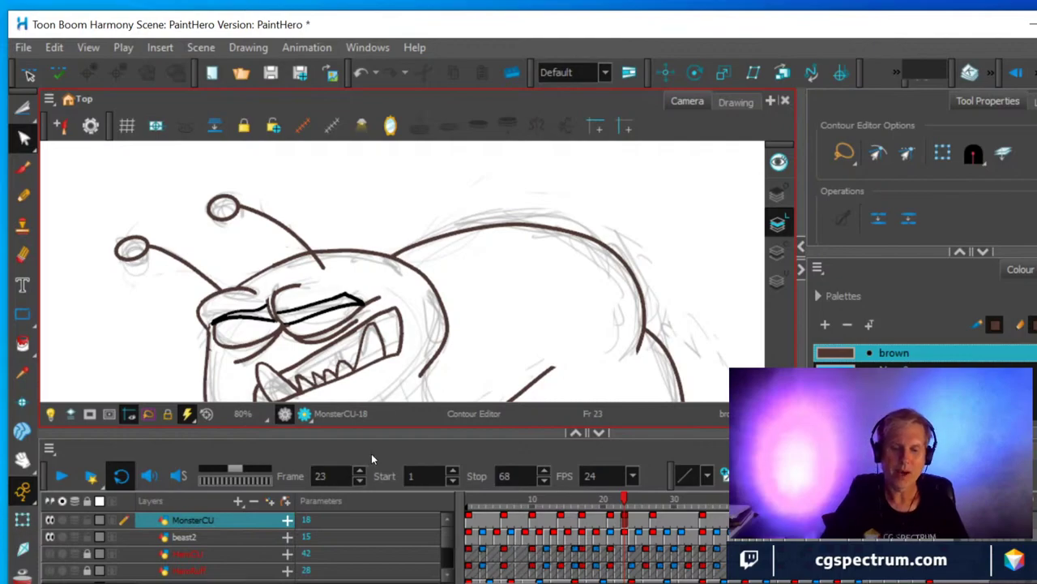
scroll(551, 299, down, 1)
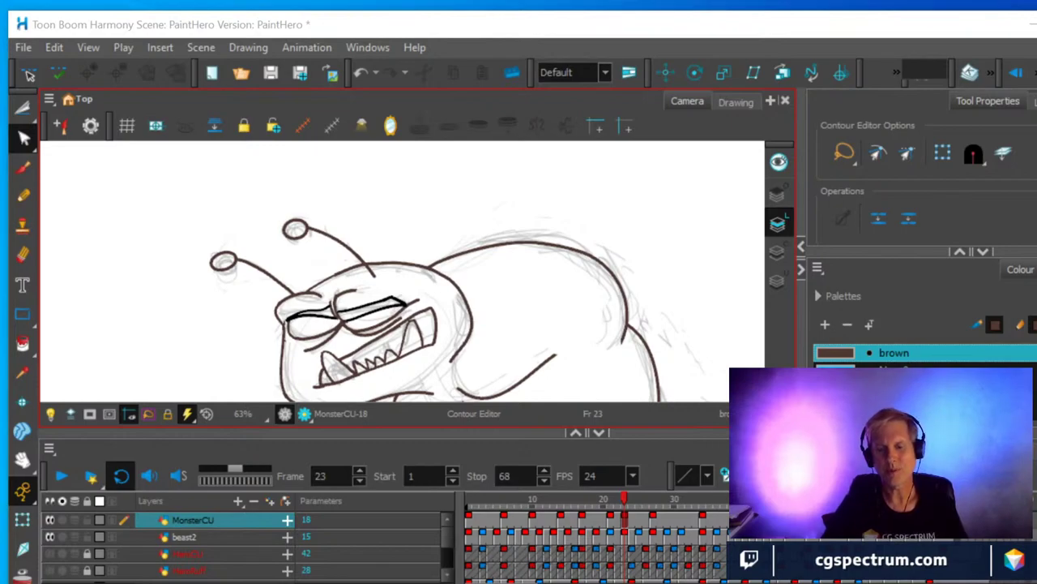
scroll(532, 297, down, 4)
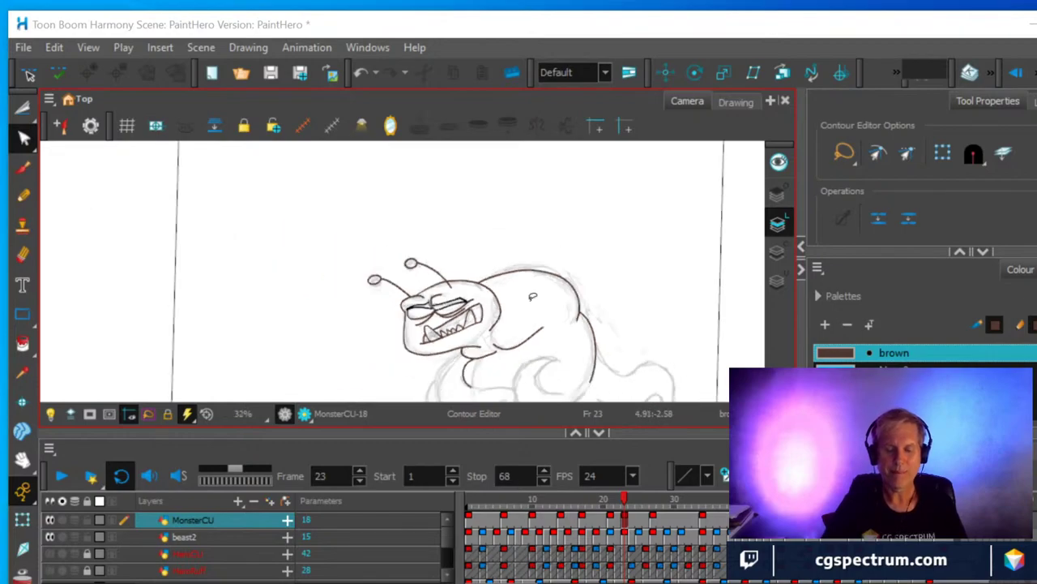
scroll(529, 297, up, 1)
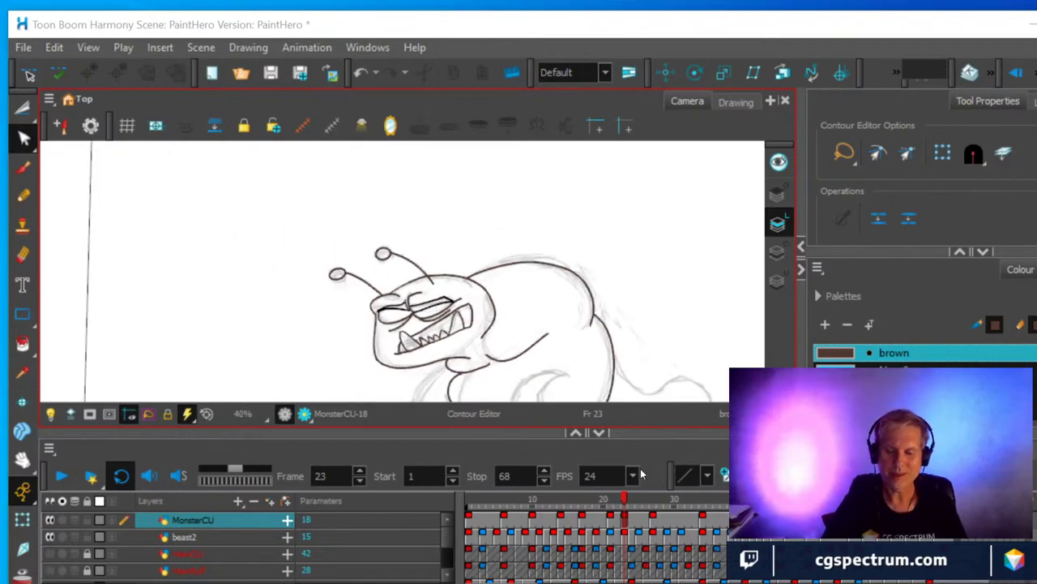
Delete the drawing in frame 5 of the MonsterCU layer, then check frames 6, 5 and 3.
click(498, 525)
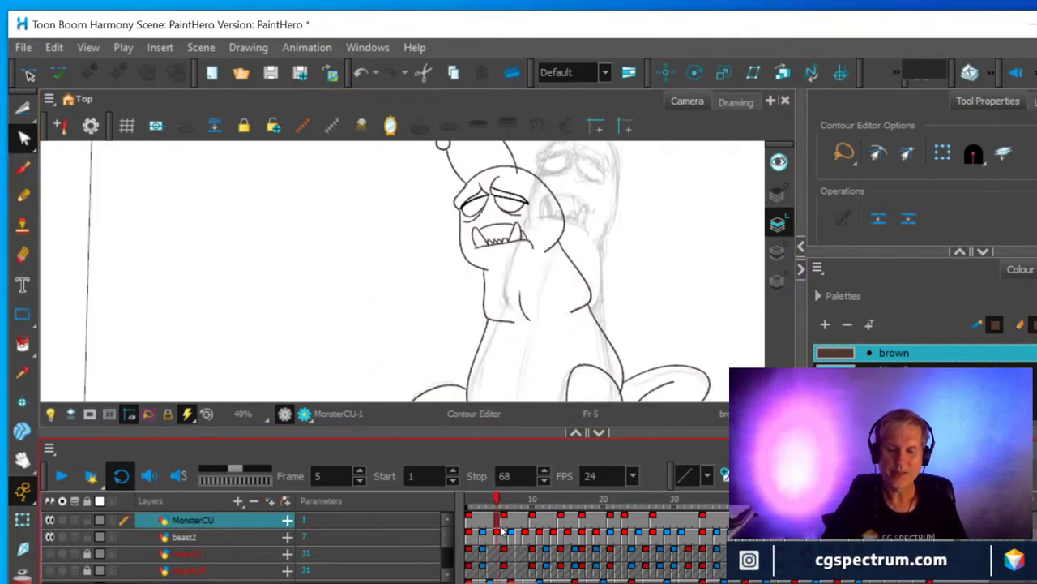
click(504, 528)
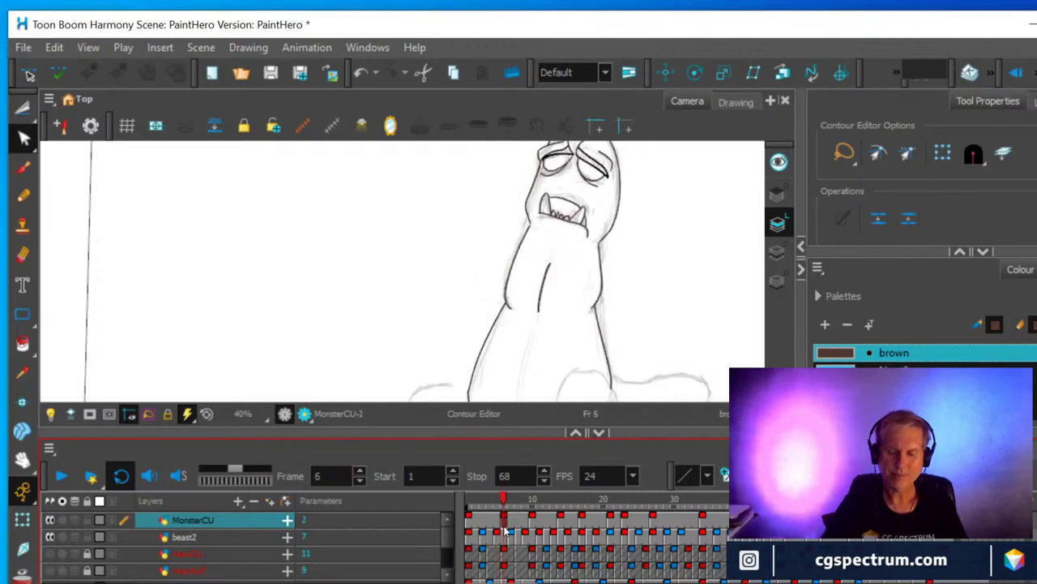
click(497, 523)
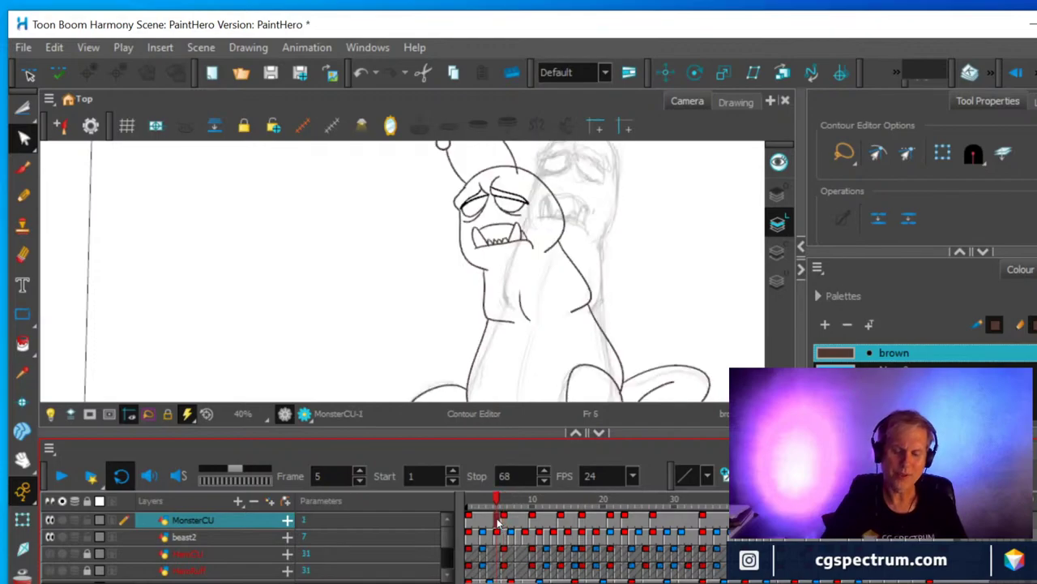
right_click(499, 526)
click(521, 528)
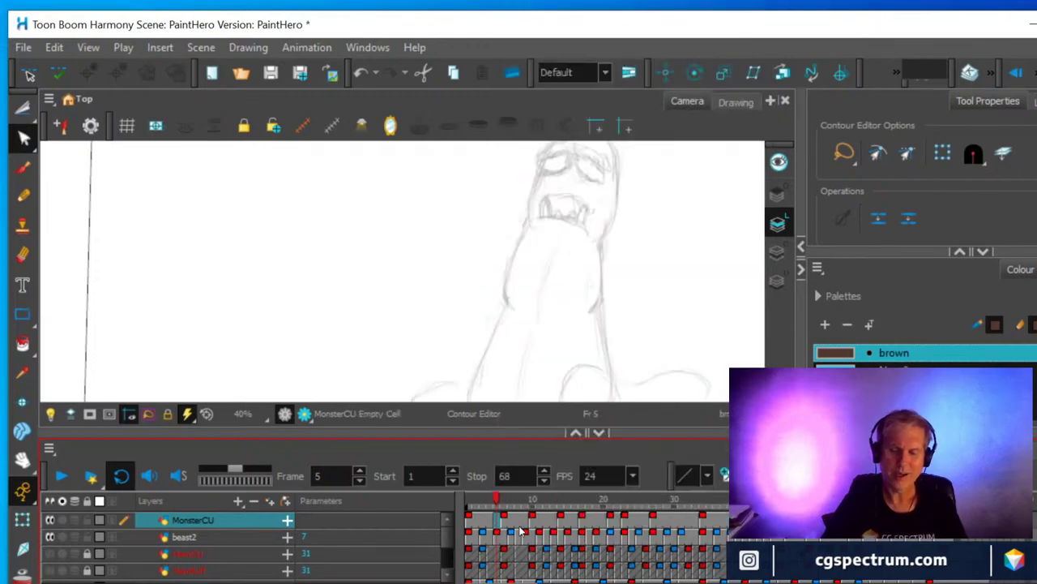
click(504, 527)
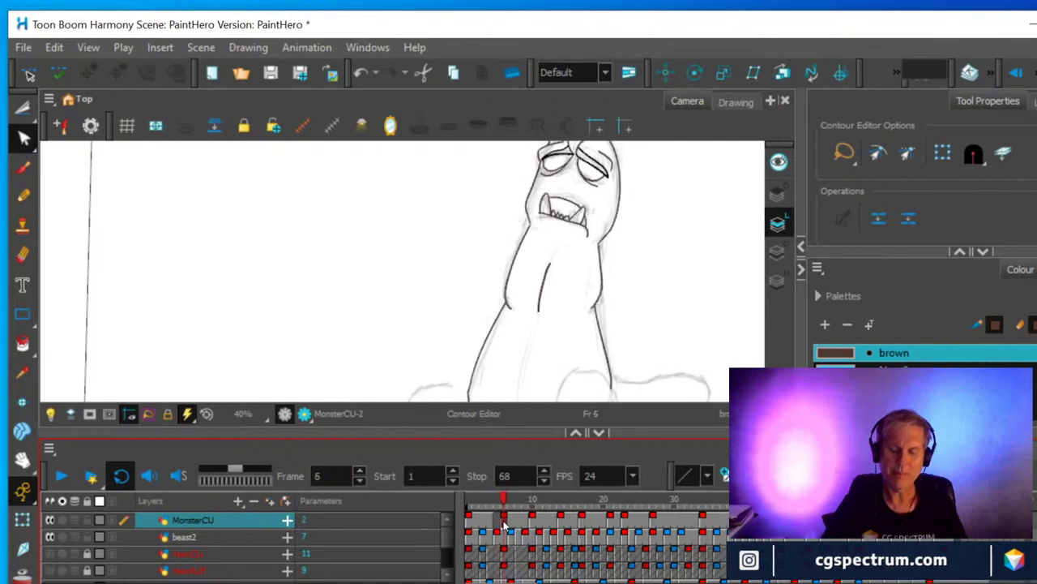
click(496, 524)
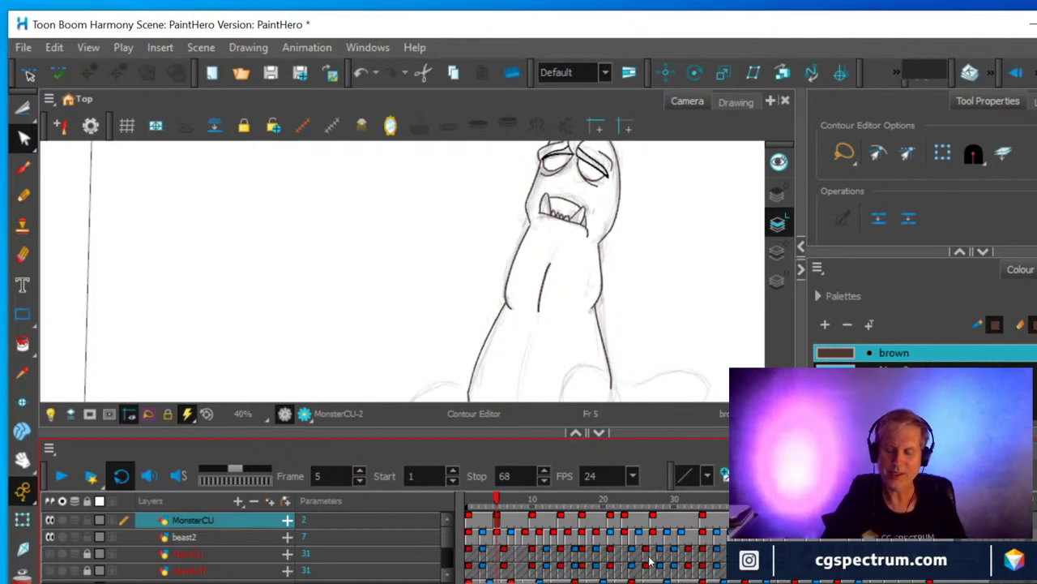
click(484, 523)
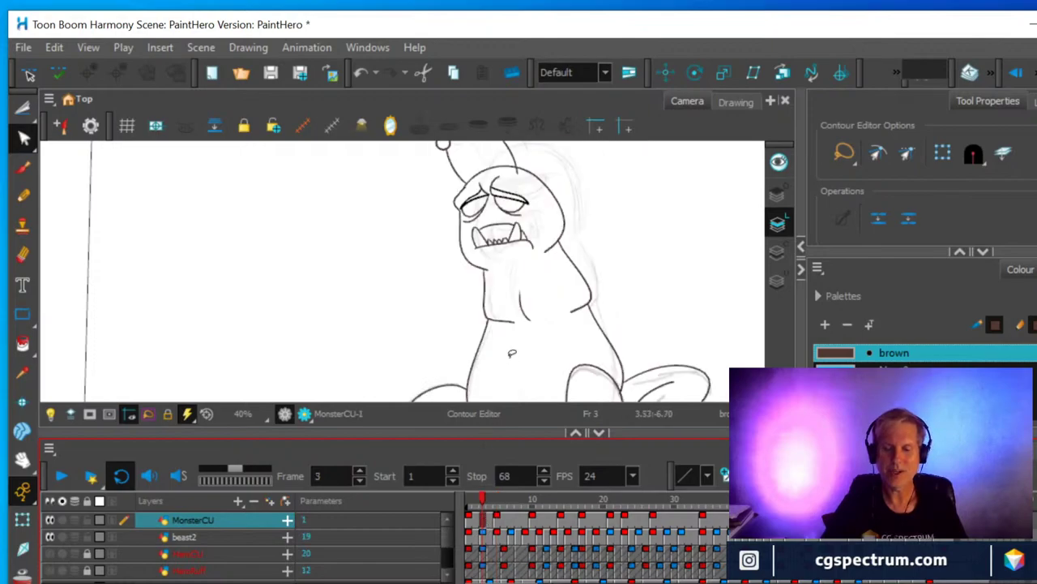
Create empty drawing MonsterCU-19 at frame 3 and compare it with frames 1 and 5.
right_click(484, 526)
mouse_move(557, 354)
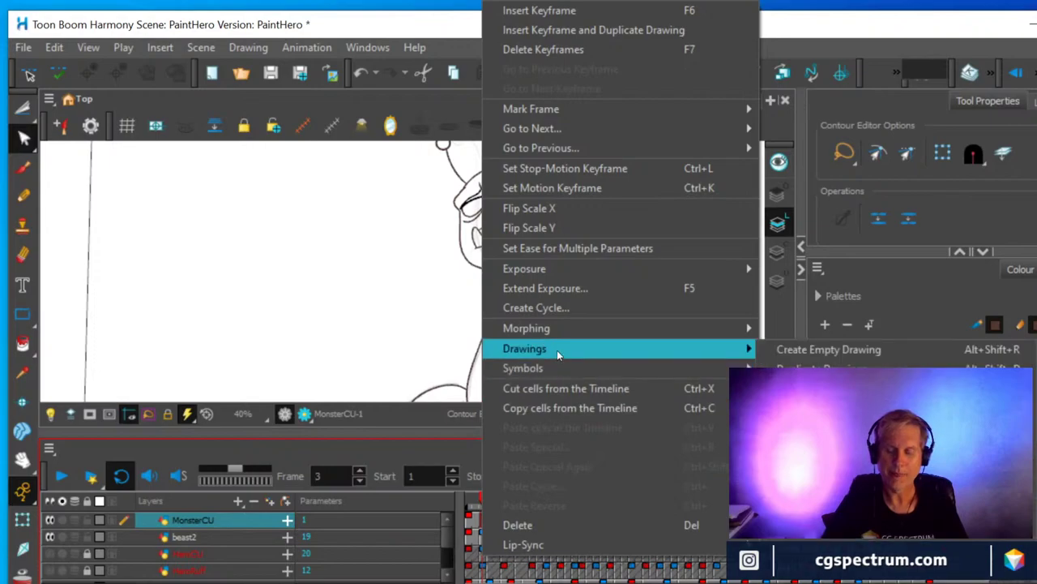
click(842, 348)
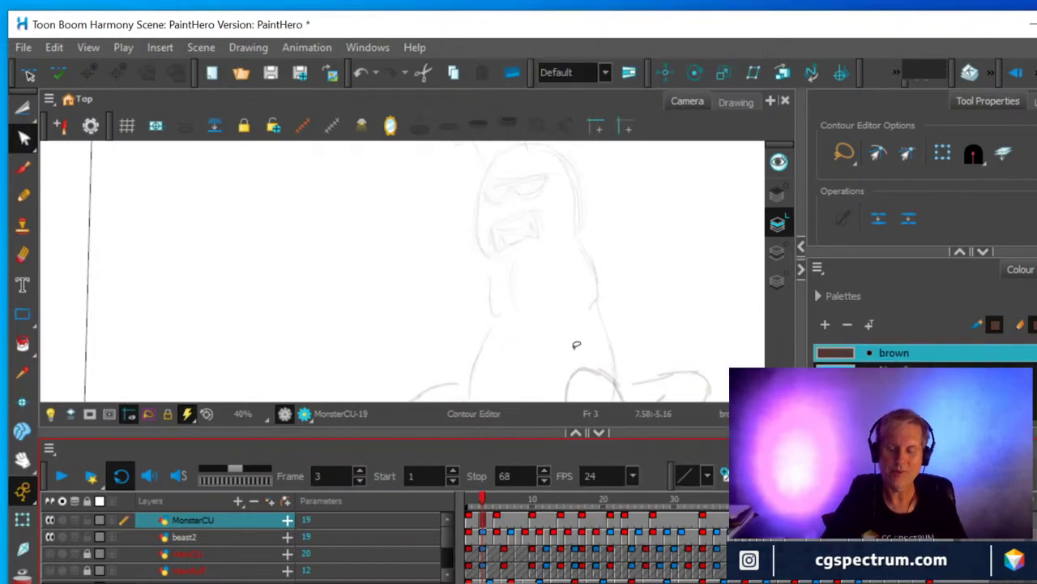
click(467, 522)
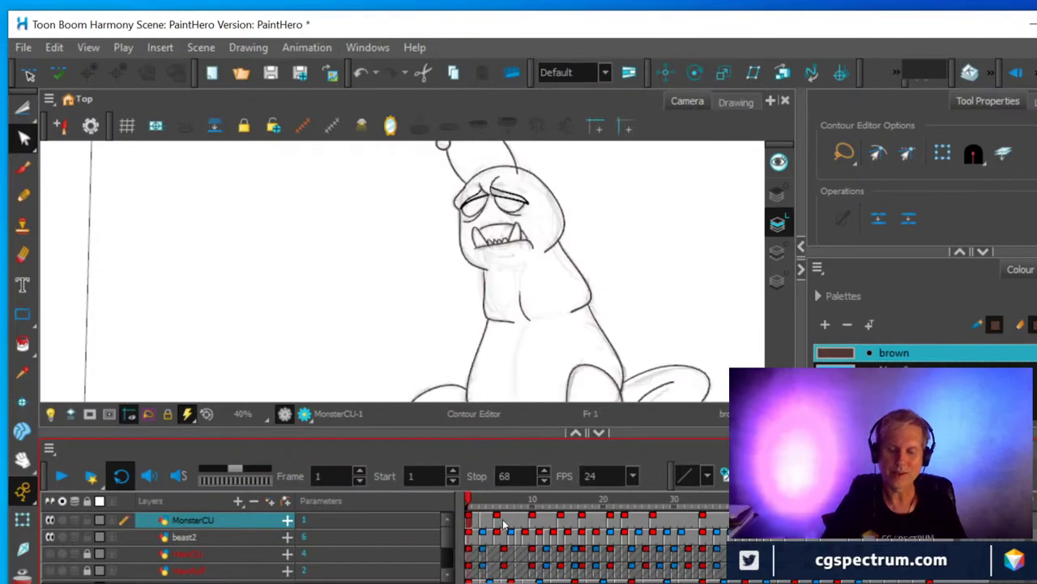
click(497, 521)
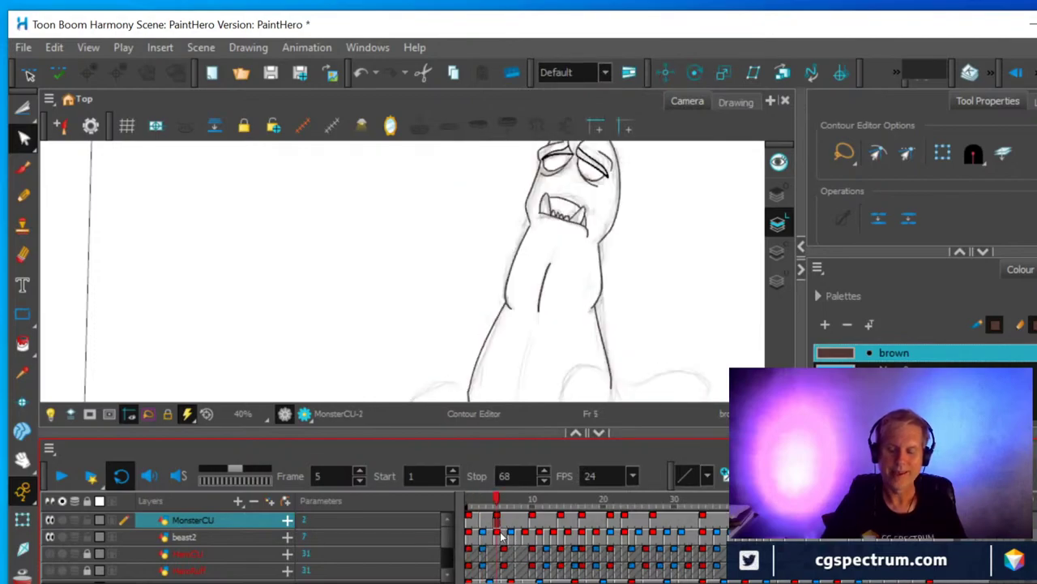
click(482, 521)
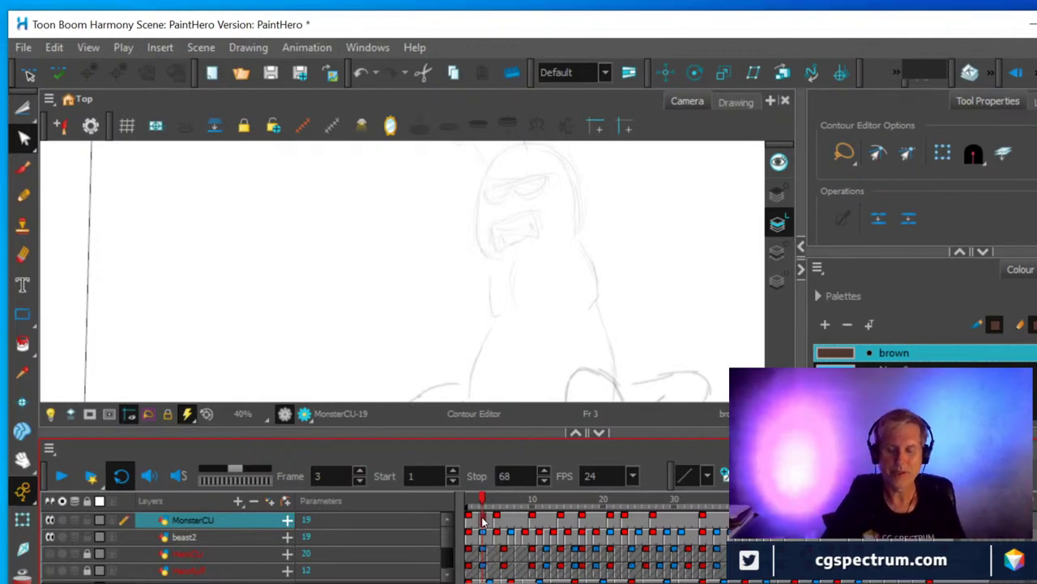
right_click(482, 521)
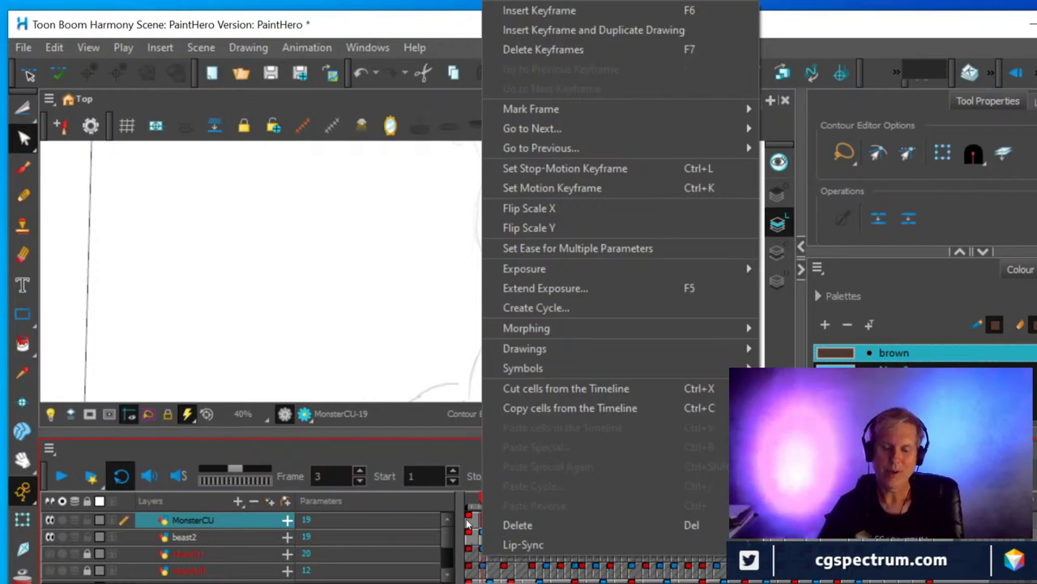
click(468, 526)
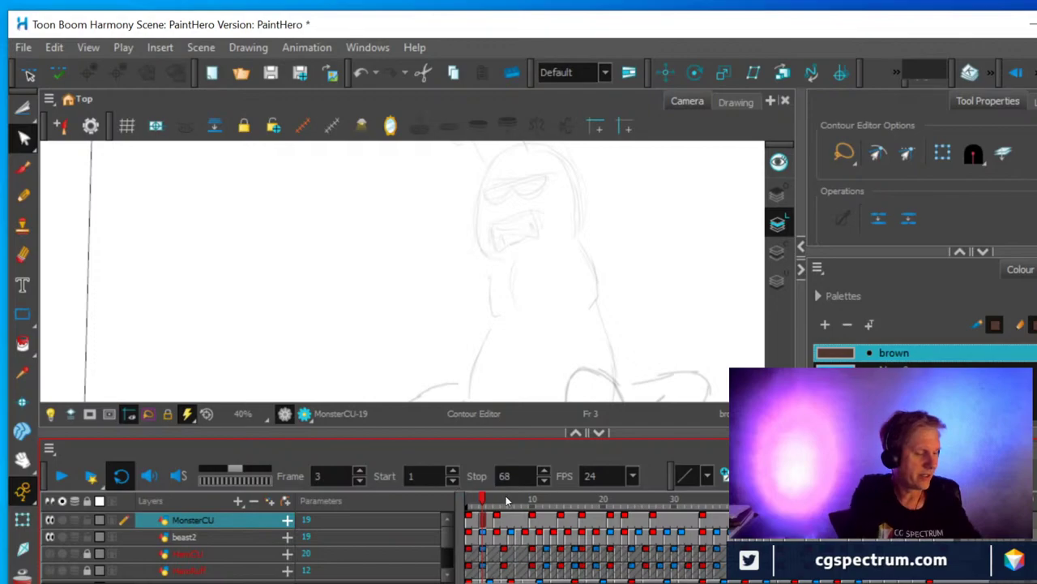
Turn on Onion Skin and frame the monster's neck at closer zoom in the Camera view.
key(alt)
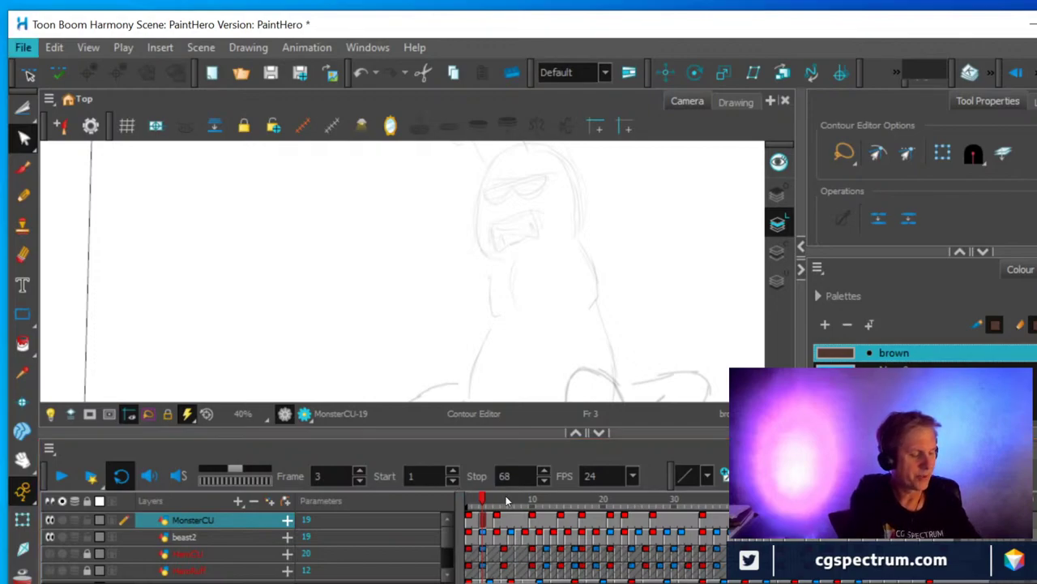
key(Escape)
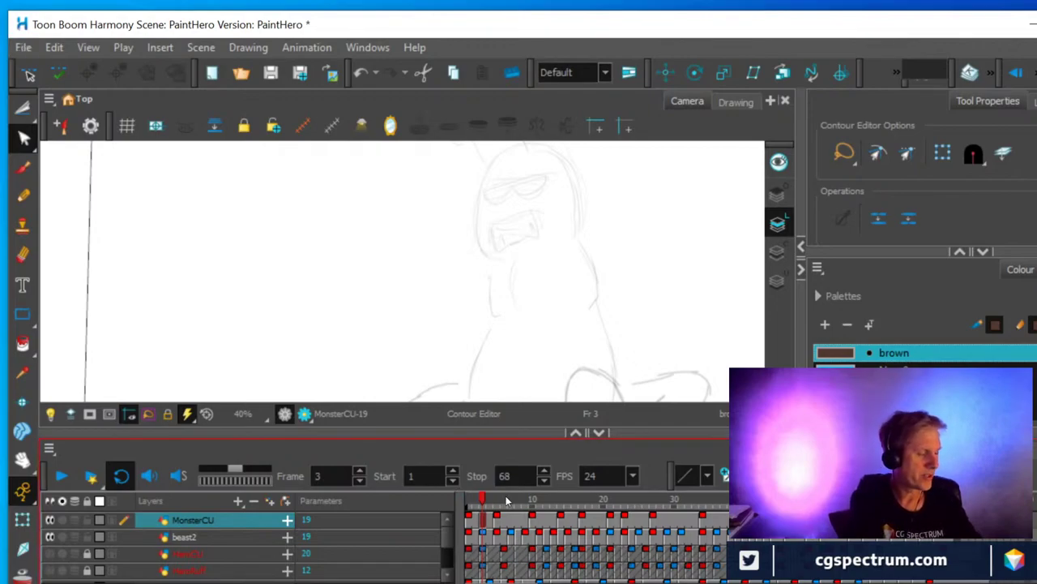
key(alt+o)
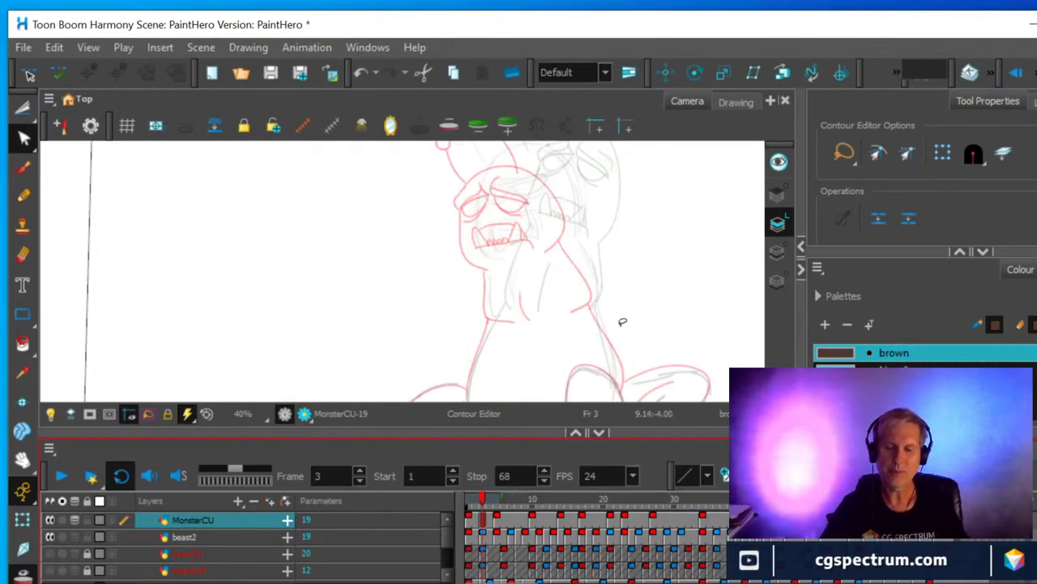
drag(607, 364, 623, 259)
scroll(607, 287, up, 3)
scroll(600, 293, down, 1)
mouse_move(508, 313)
mouse_down()
mouse_move(528, 292)
mouse_move(518, 299)
mouse_up()
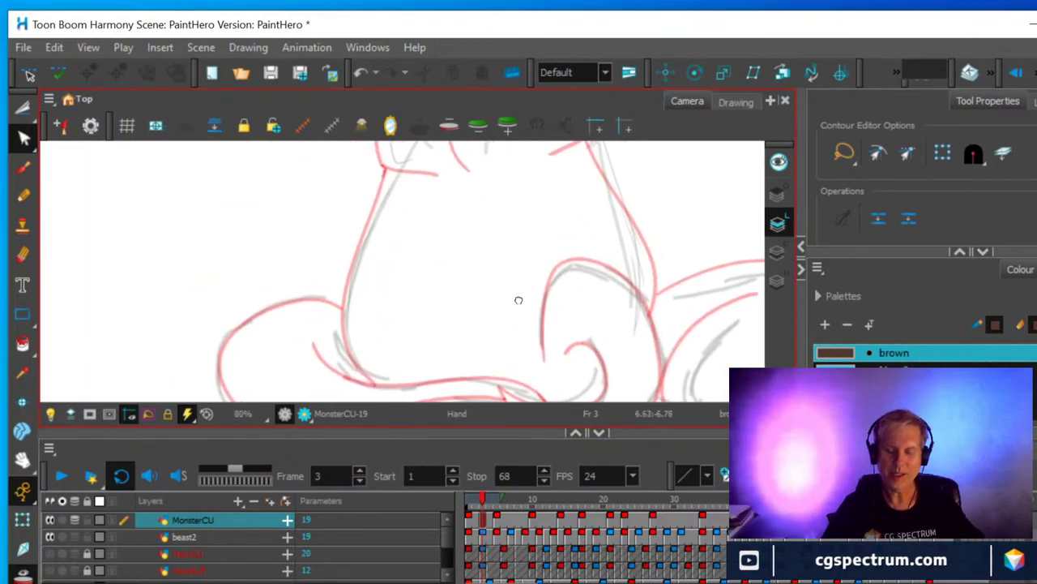
Ink the left and right neck contours with the Pencil on frame 3.
click(26, 195)
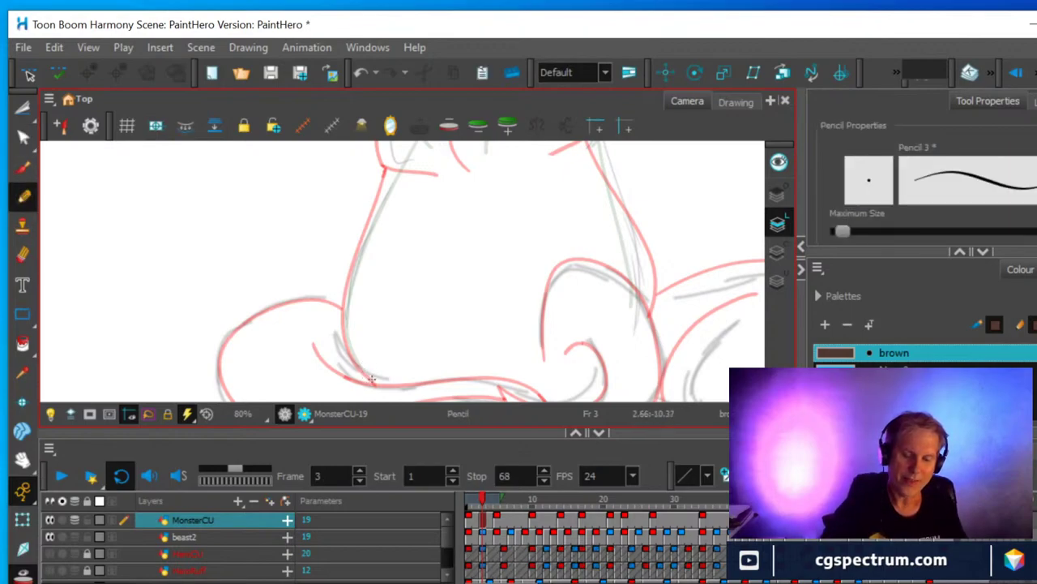
mouse_move(373, 379)
mouse_down()
mouse_move(355, 364)
mouse_move(342, 308)
mouse_move(393, 167)
mouse_up()
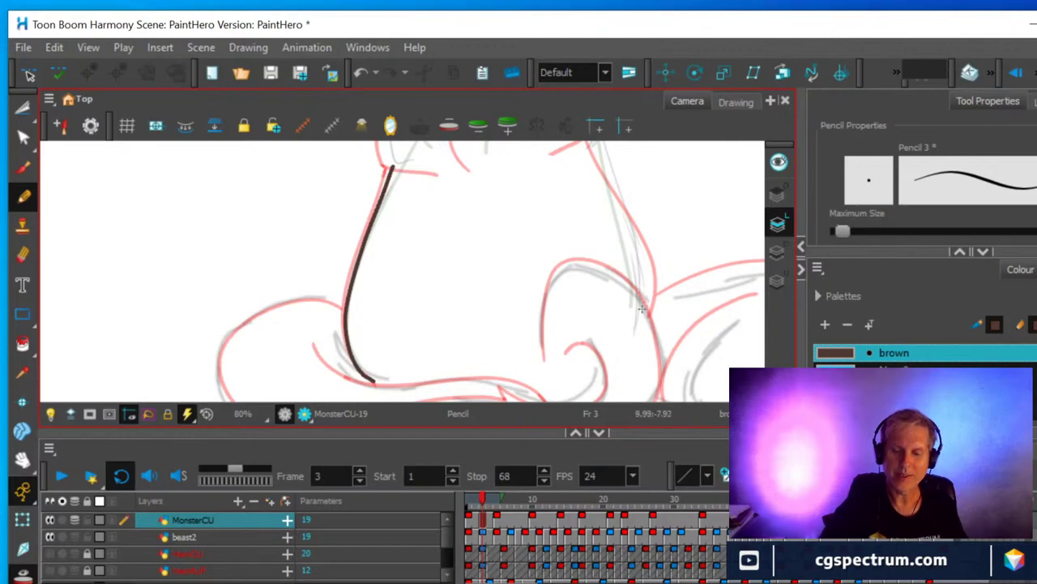
mouse_move(638, 316)
mouse_down()
mouse_move(632, 244)
mouse_move(598, 147)
mouse_up()
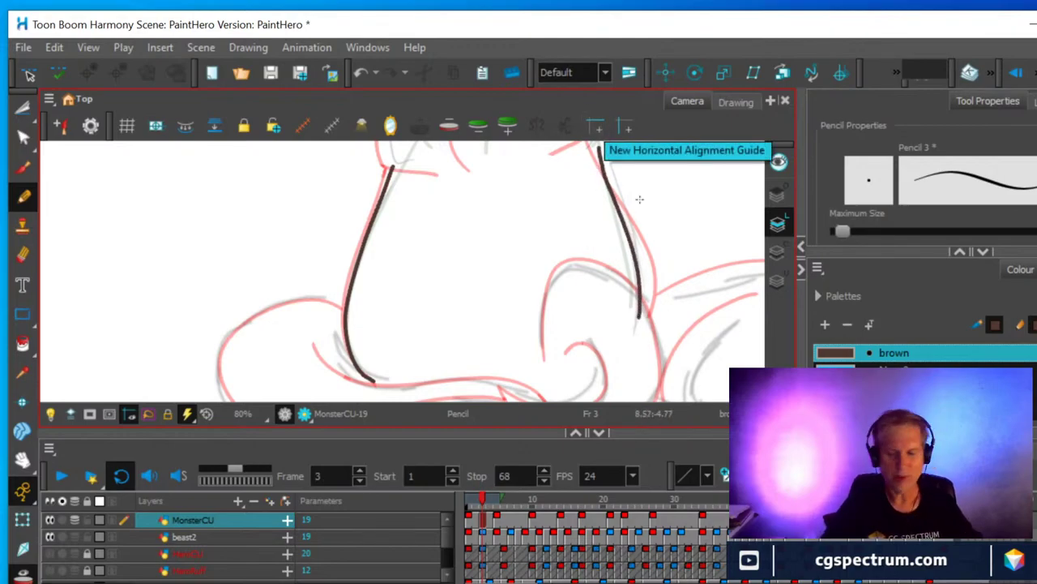
Ink the right body line to the jaw, a chin stroke, the left neck line and a central neck line.
drag(574, 262, 528, 348)
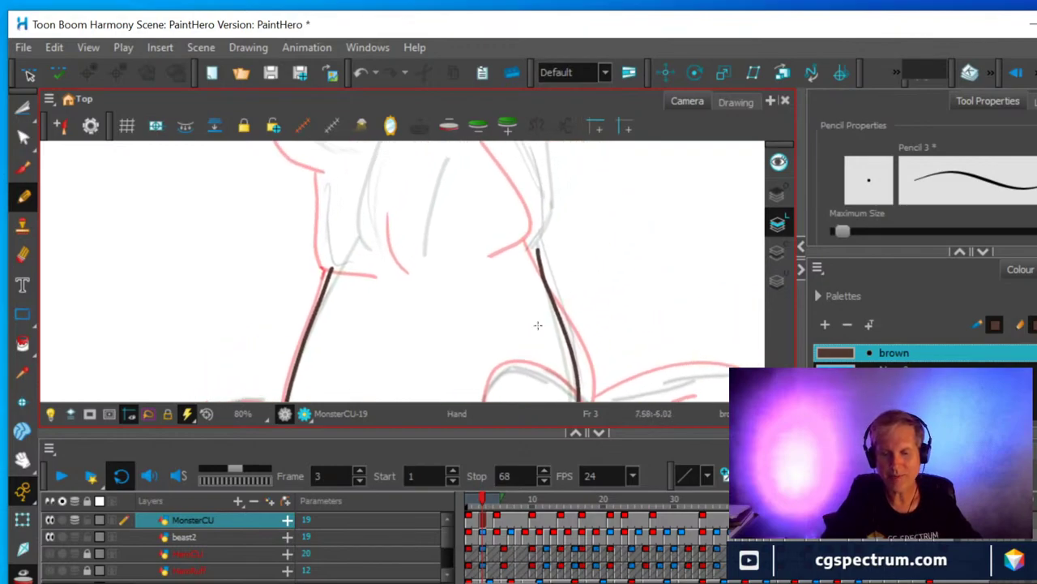
scroll(601, 257, up, 1)
scroll(587, 235, down, 1)
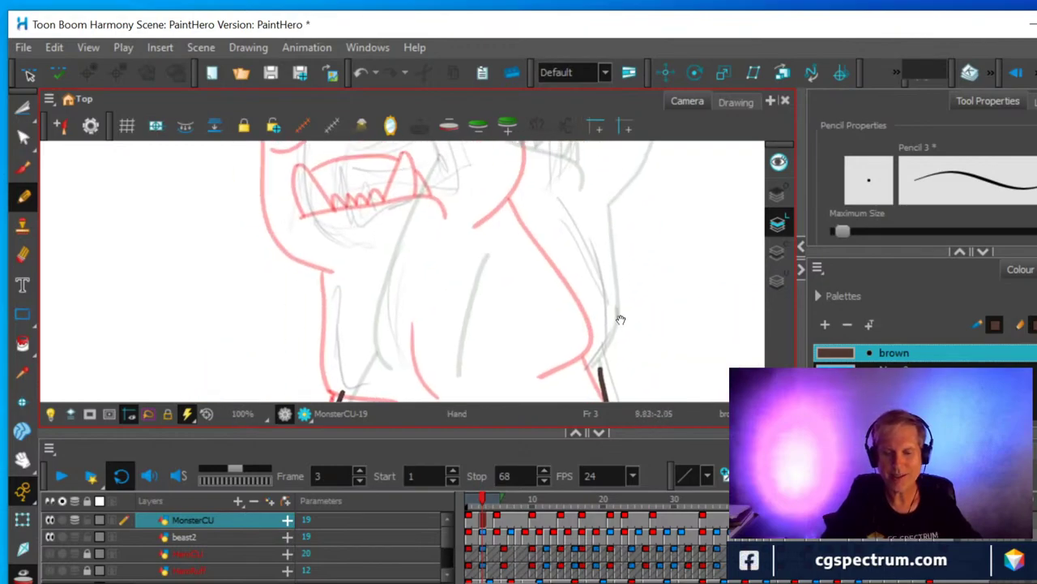
scroll(519, 258, down, 1)
scroll(519, 259, up, 2)
scroll(521, 251, down, 2)
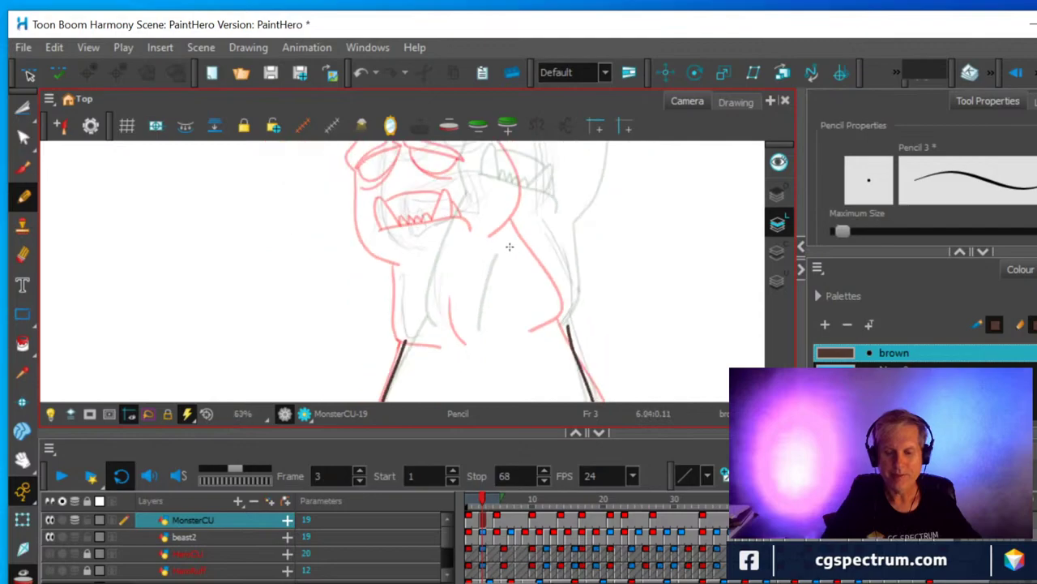
scroll(493, 234, up, 1)
scroll(482, 220, down, 1)
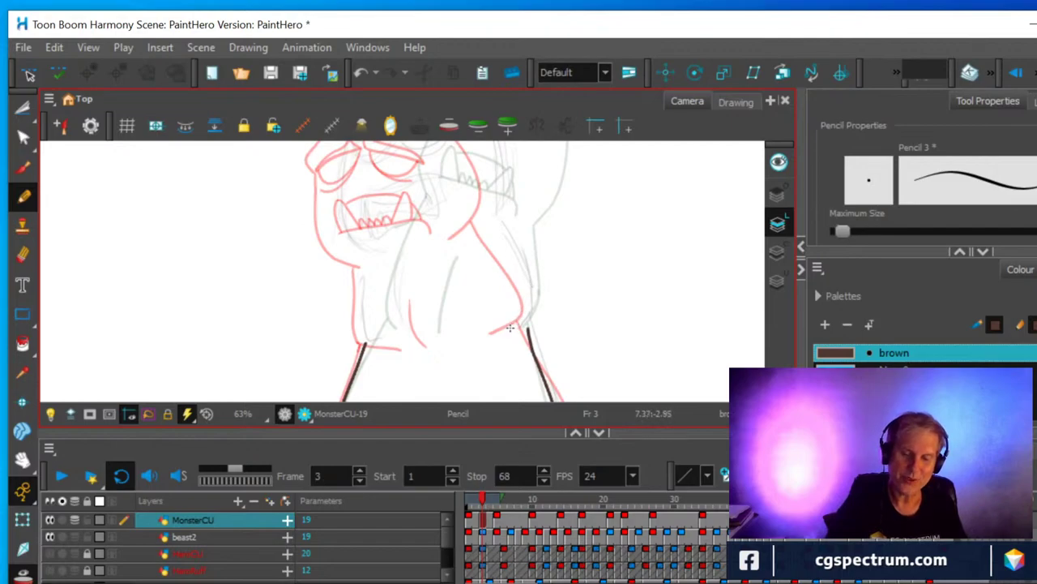
mouse_move(506, 331)
mouse_down()
mouse_move(529, 294)
mouse_move(501, 212)
mouse_up()
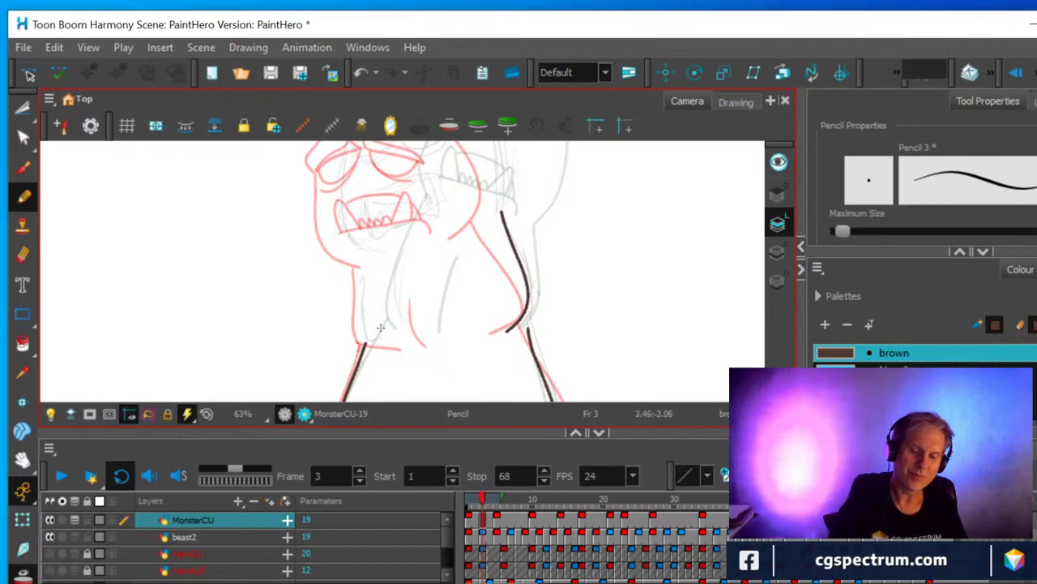
drag(370, 328, 398, 343)
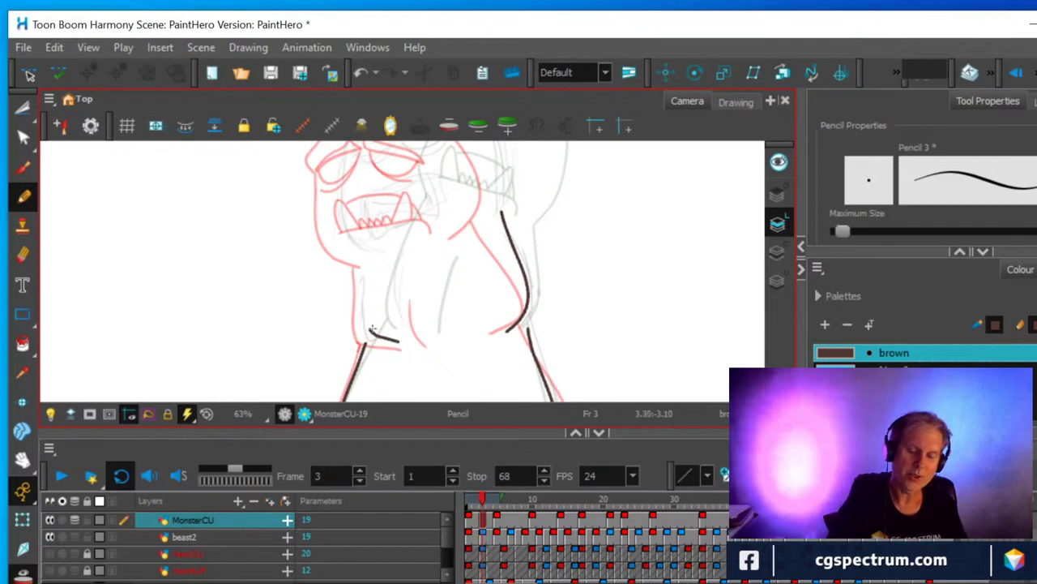
drag(369, 332, 381, 235)
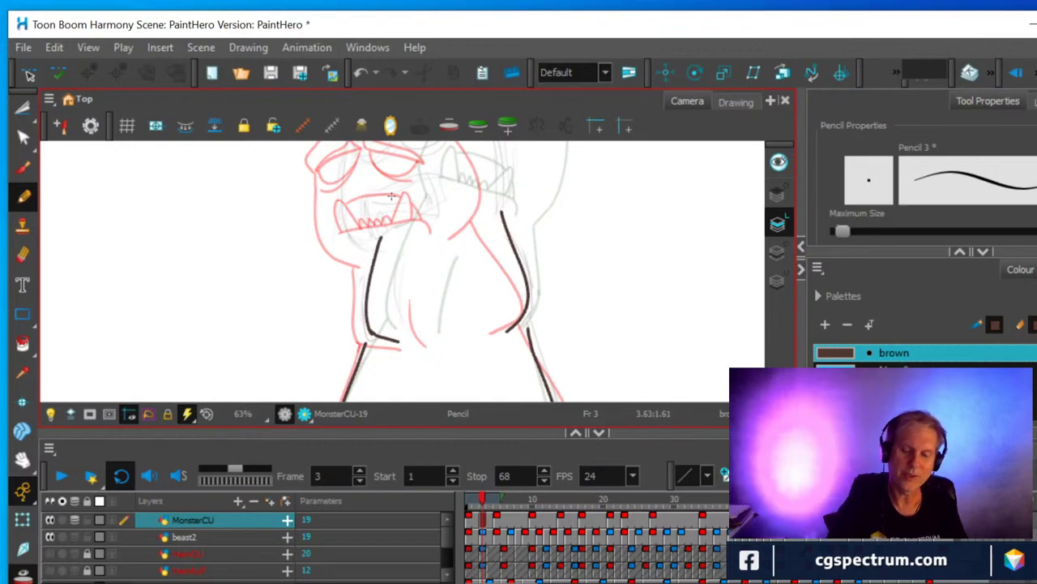
drag(436, 342, 430, 267)
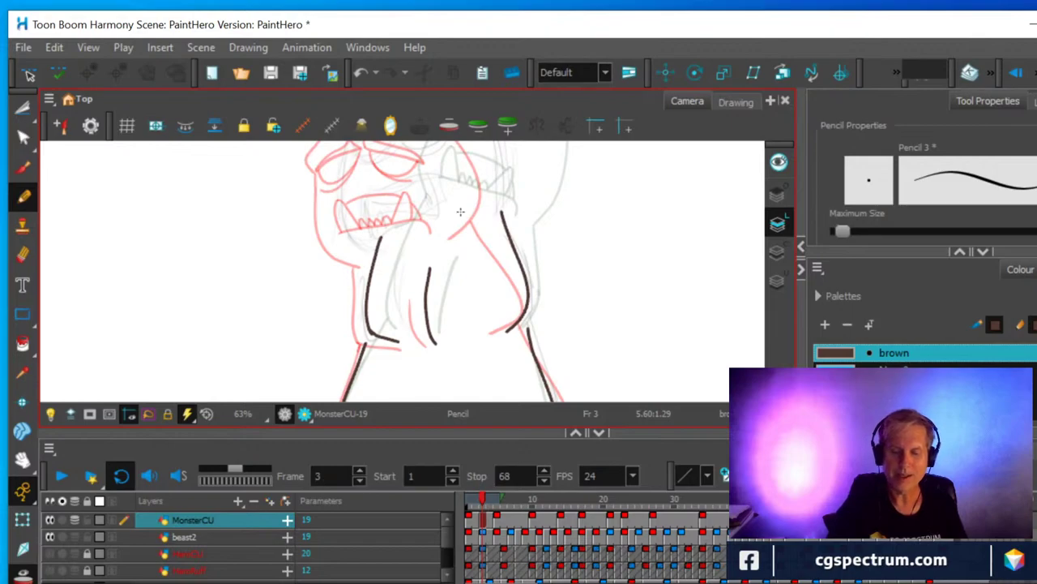
key(alt+q)
Pull the tops of the lower-left and lower-right neck strokes up to join the lines above.
click(363, 349)
drag(365, 351, 370, 334)
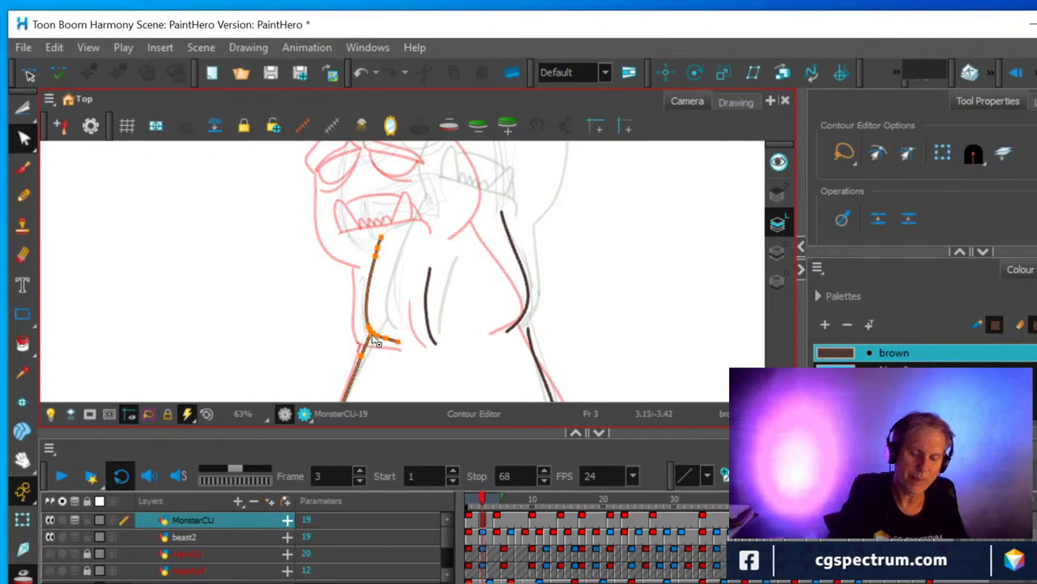
click(384, 281)
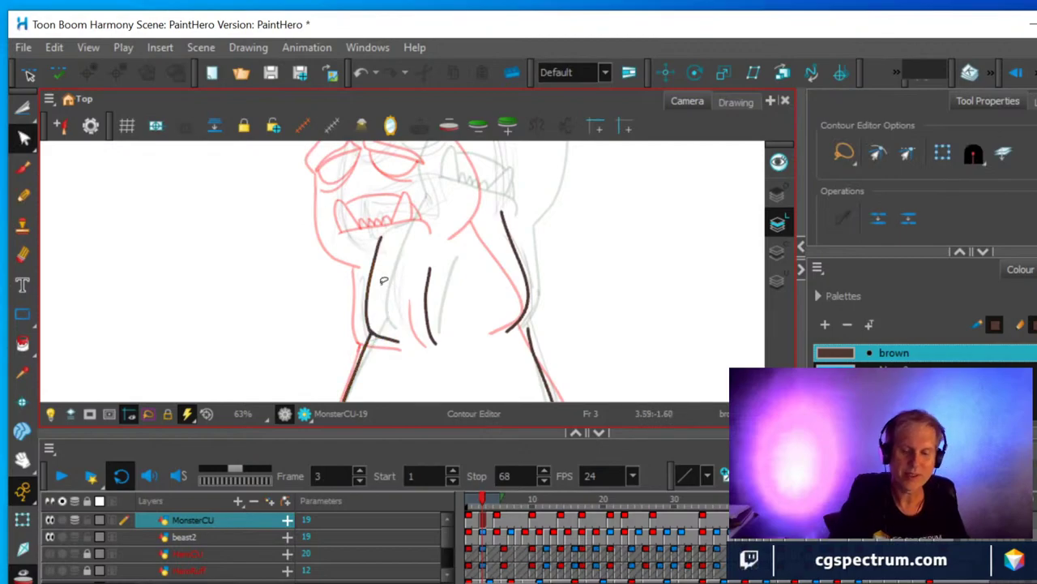
click(530, 334)
drag(530, 334, 522, 319)
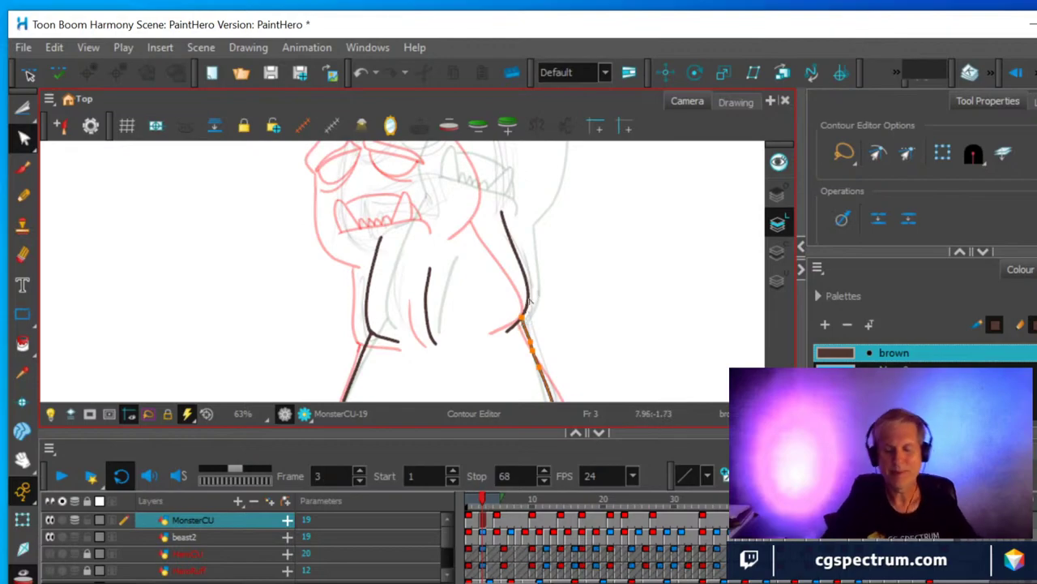
click(574, 256)
drag(568, 225, 589, 330)
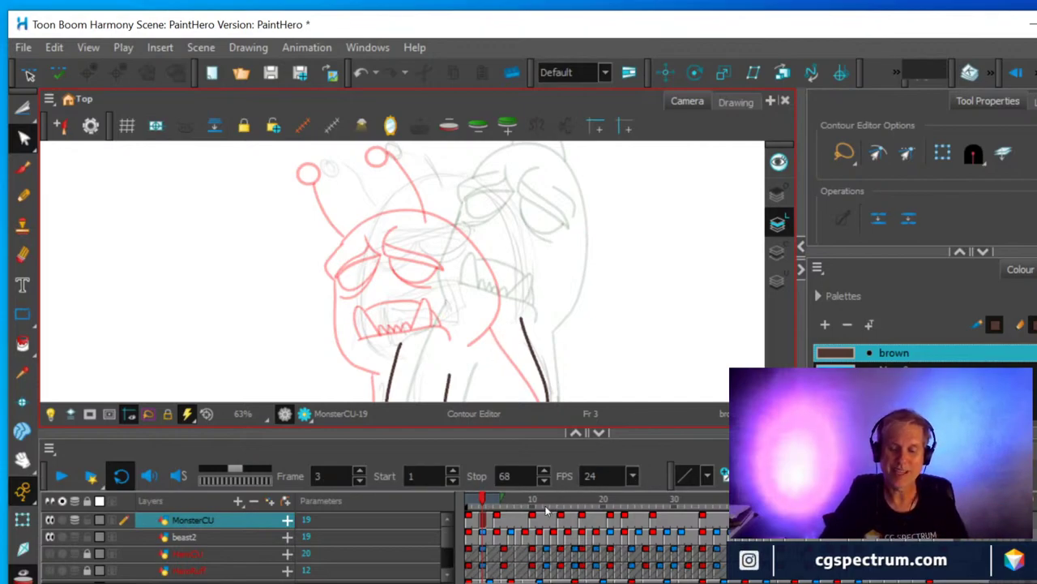
scroll(550, 318, down, 2)
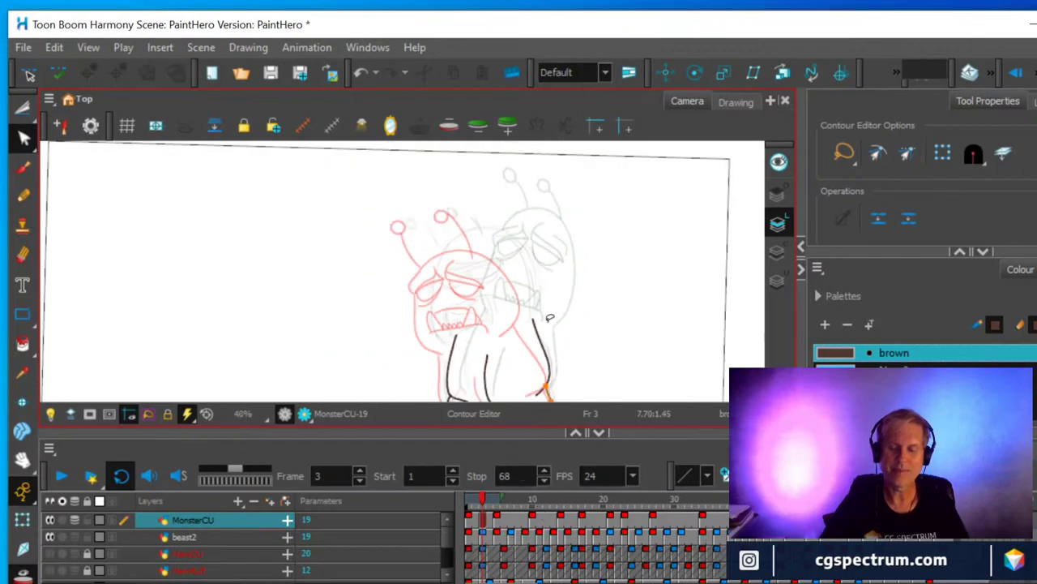
click(470, 523)
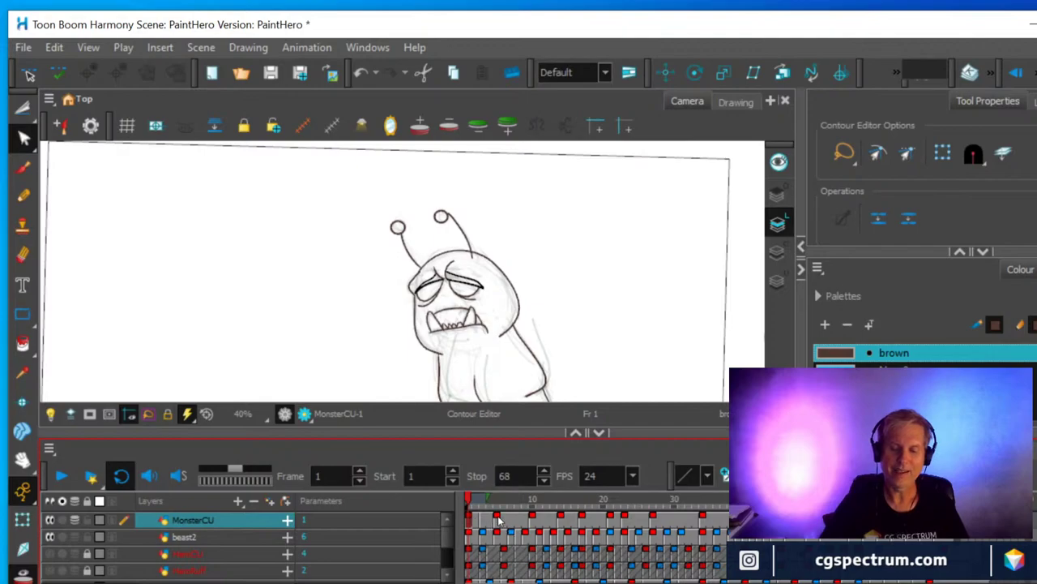
click(497, 523)
click(470, 523)
click(482, 523)
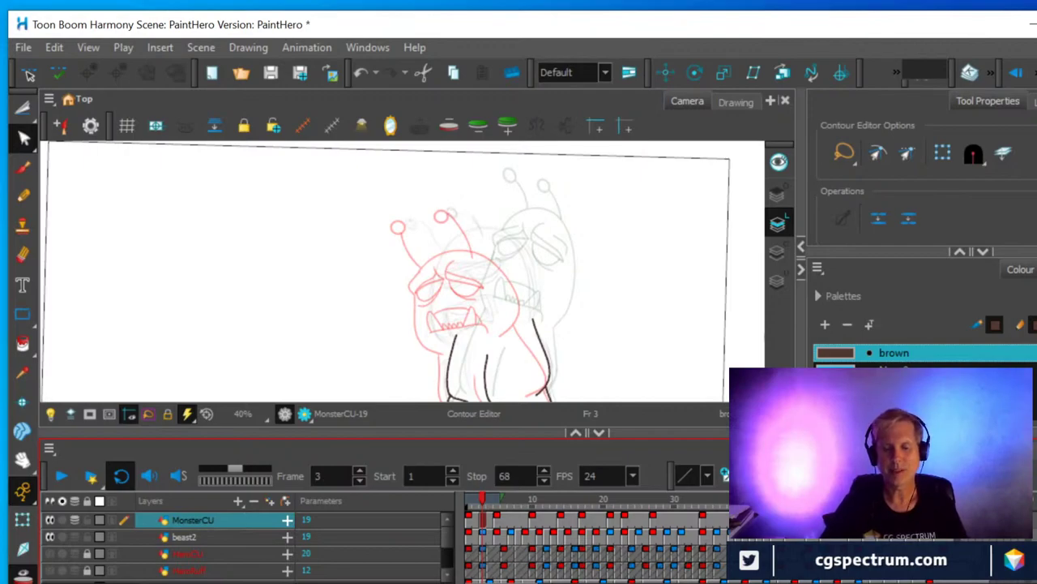
Handwrite 'PRESTON BLAIR' in pencil beside the monster sketch.
click(23, 196)
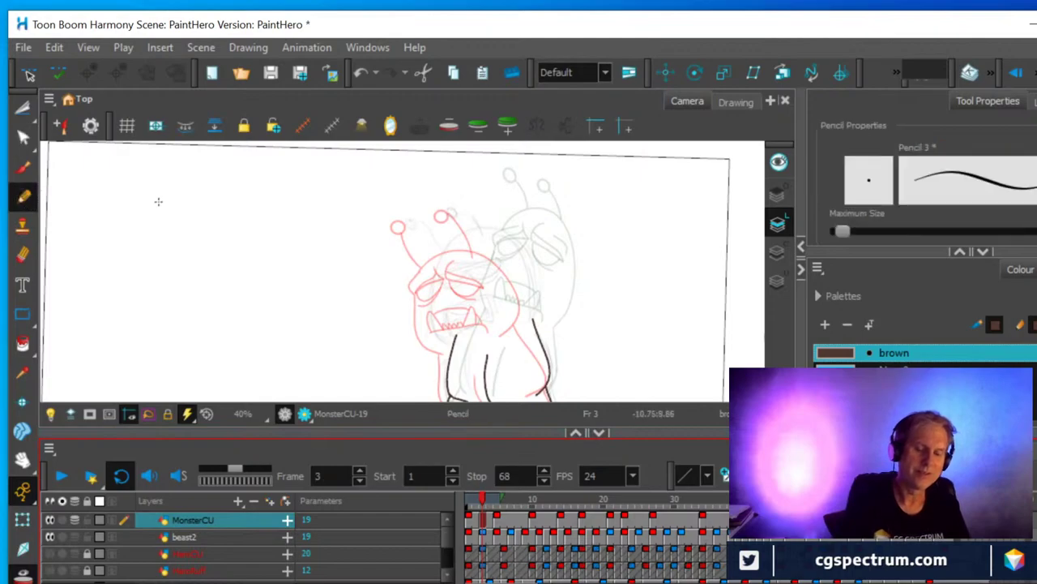
mouse_move(94, 210)
mouse_down()
mouse_move(126, 240)
mouse_move(122, 223)
mouse_move(156, 228)
mouse_up()
drag(176, 180, 179, 206)
mouse_move(167, 184)
mouse_down()
mouse_move(185, 177)
mouse_move(188, 204)
mouse_move(230, 167)
mouse_up()
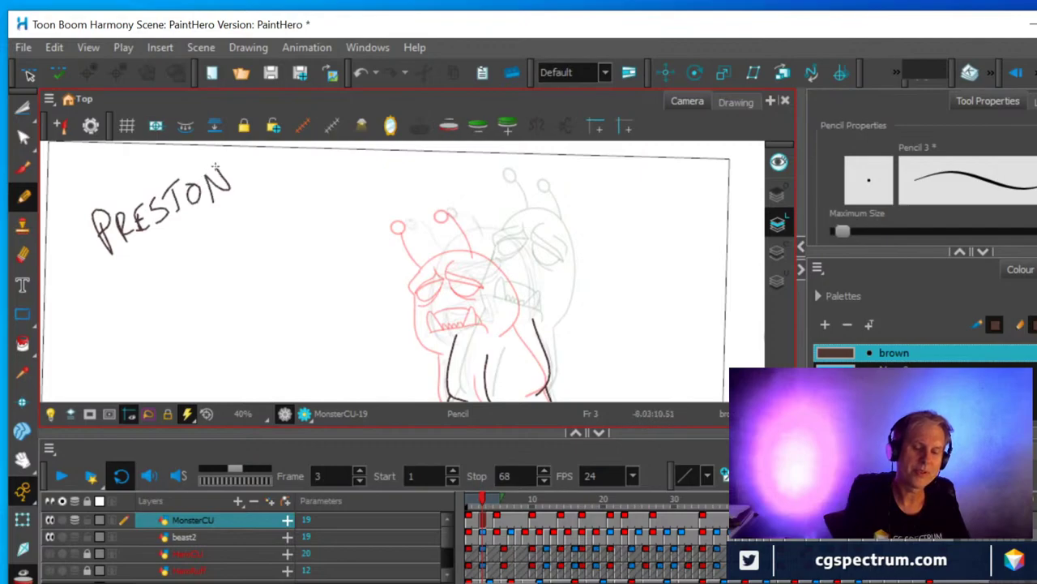
drag(139, 257, 145, 291)
mouse_move(140, 256)
mouse_down()
mouse_move(154, 273)
mouse_move(150, 291)
mouse_move(183, 279)
mouse_move(200, 237)
mouse_up()
mouse_move(199, 236)
mouse_down()
mouse_move(208, 261)
mouse_move(208, 248)
mouse_move(220, 248)
mouse_up()
mouse_move(230, 246)
mouse_down()
mouse_move(230, 222)
mouse_move(240, 233)
mouse_up()
drag(237, 233, 250, 238)
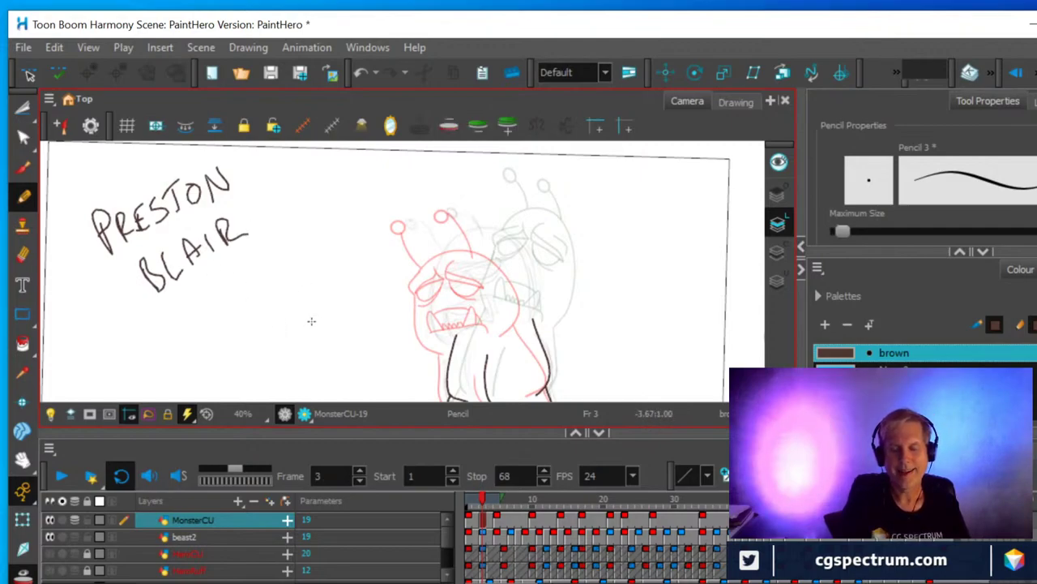
Handwrite 'Illusion of Life' beneath the name.
drag(193, 316, 194, 350)
drag(177, 324, 199, 314)
drag(183, 354, 210, 349)
mouse_move(216, 312)
mouse_down()
mouse_move(218, 347)
mouse_move(240, 321)
mouse_up()
mouse_move(248, 302)
mouse_down()
mouse_move(291, 293)
mouse_move(251, 295)
mouse_move(323, 286)
mouse_up()
drag(317, 273, 335, 270)
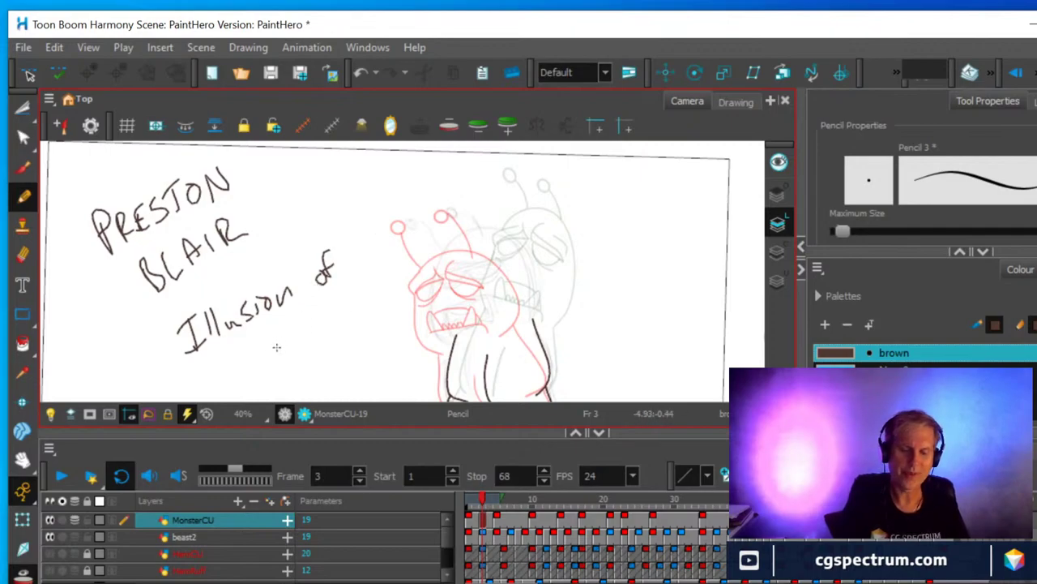
mouse_move(276, 339)
mouse_down()
mouse_move(292, 364)
mouse_move(296, 357)
mouse_up()
mouse_move(311, 321)
mouse_down()
mouse_move(306, 347)
mouse_move(316, 334)
mouse_up()
drag(323, 324, 335, 339)
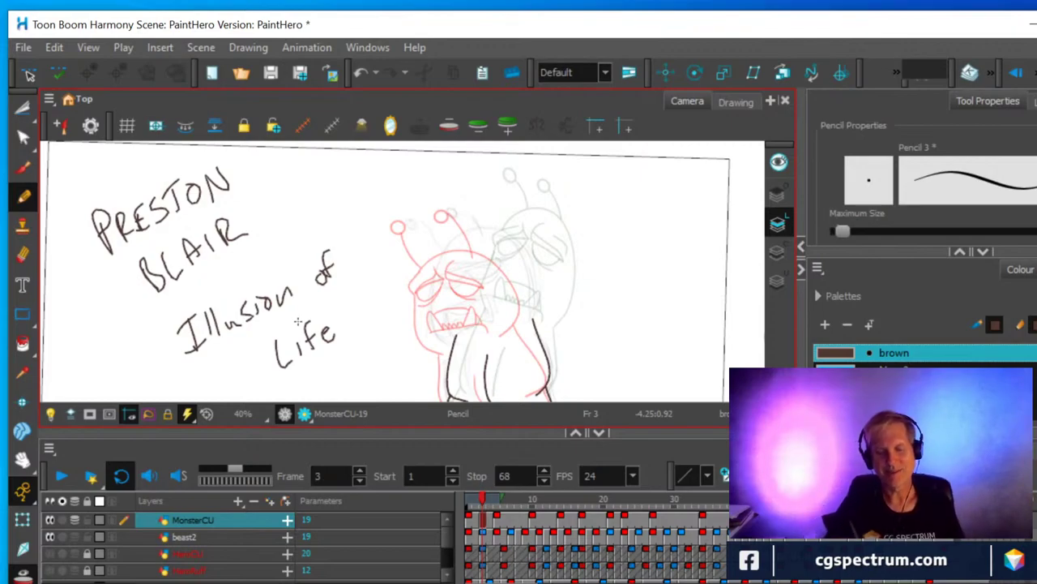
Sign a handwritten signature at the sketch's right, with an underlined word beneath it.
mouse_move(571, 209)
mouse_down()
mouse_move(581, 259)
mouse_move(577, 237)
mouse_up()
mouse_move(592, 245)
mouse_down()
mouse_move(609, 230)
mouse_move(617, 240)
mouse_up()
drag(634, 213, 625, 235)
drag(625, 181, 629, 258)
drag(620, 214, 695, 190)
drag(632, 253, 631, 302)
mouse_move(634, 255)
mouse_down()
mouse_move(642, 276)
mouse_move(739, 235)
mouse_up()
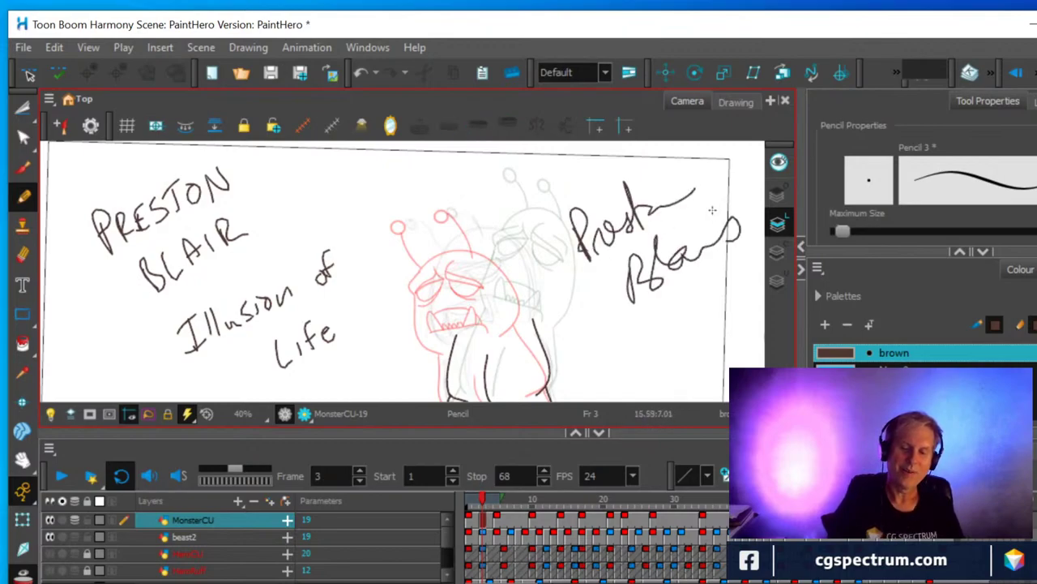
drag(590, 350, 613, 384)
mouse_move(630, 340)
mouse_down()
mouse_move(617, 381)
mouse_move(637, 379)
mouse_up()
mouse_move(658, 357)
mouse_down()
mouse_move(673, 365)
mouse_move(724, 331)
mouse_up()
drag(648, 379, 724, 344)
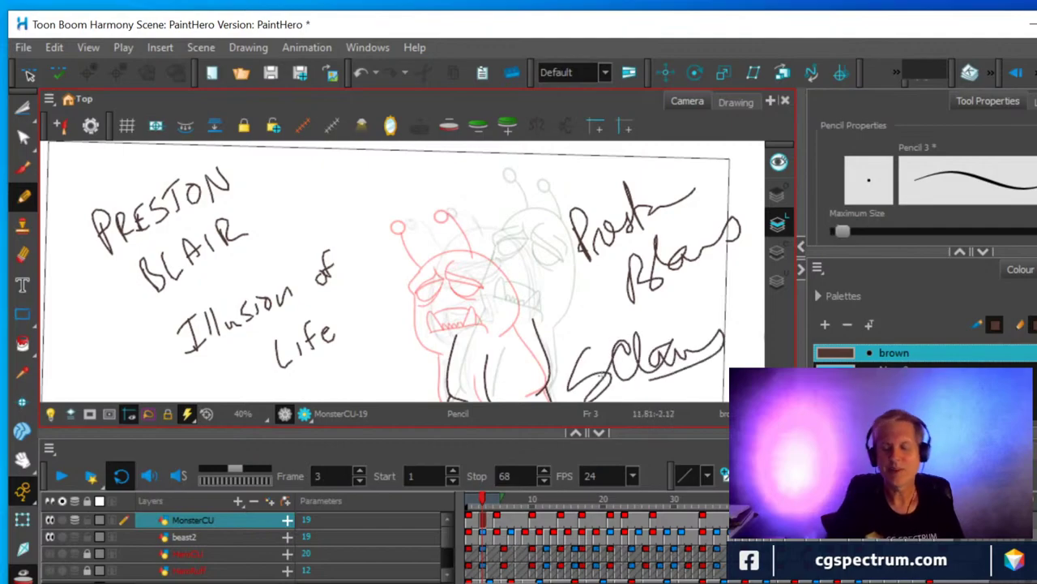
Undo the signature strokes with Ctrl+Z, keeping the Preston Blair lettering.
key(alt+s)
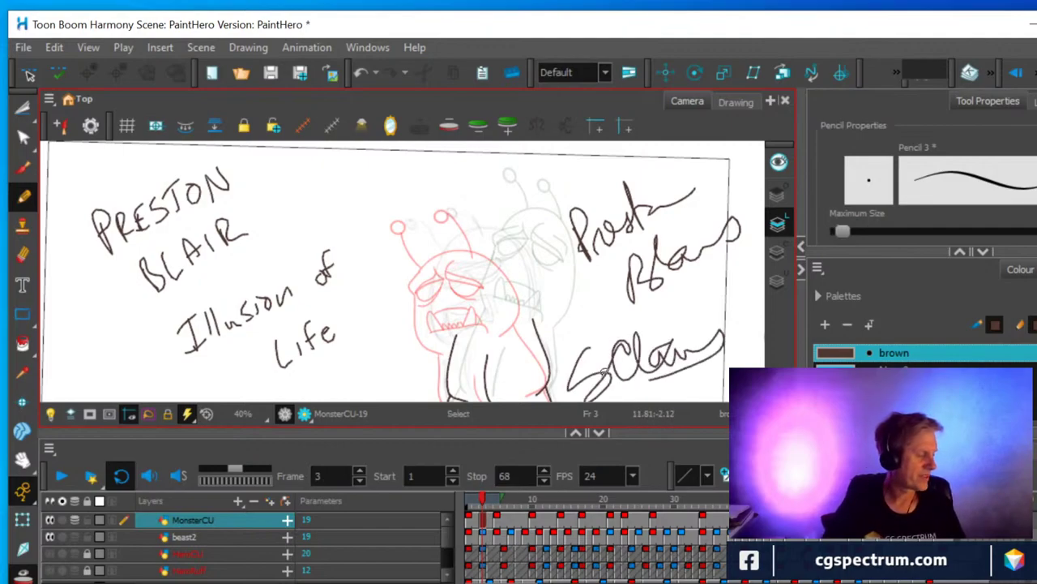
key(ctrl+z)
key(ctrl+z)
key(ctrl+z)
key(ctrl+z)
key(ctrl+z)
key(ctrl+z)
key(ctrl+z)
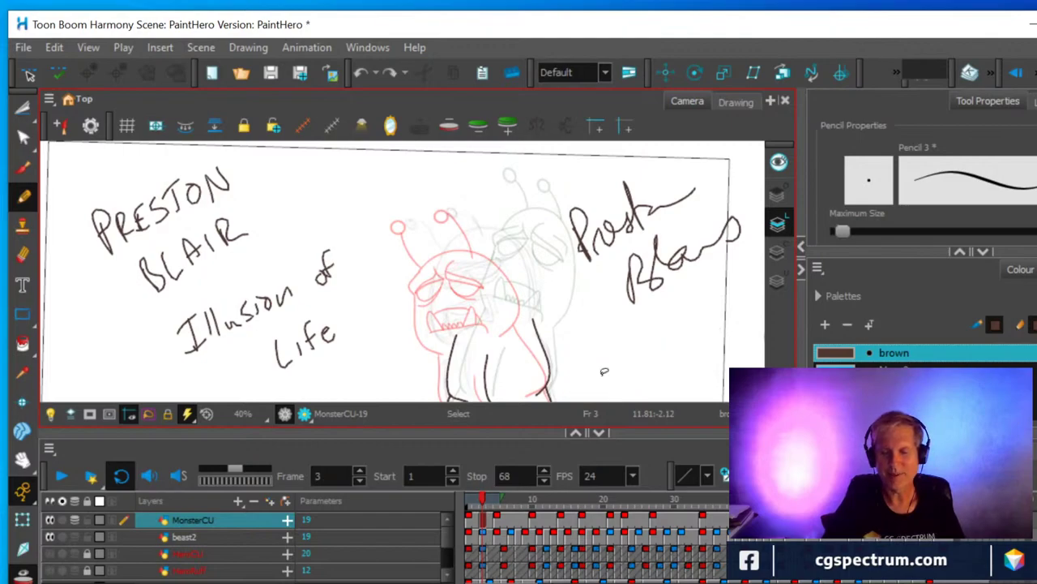
key(ctrl+z)
key(ctrl+z)
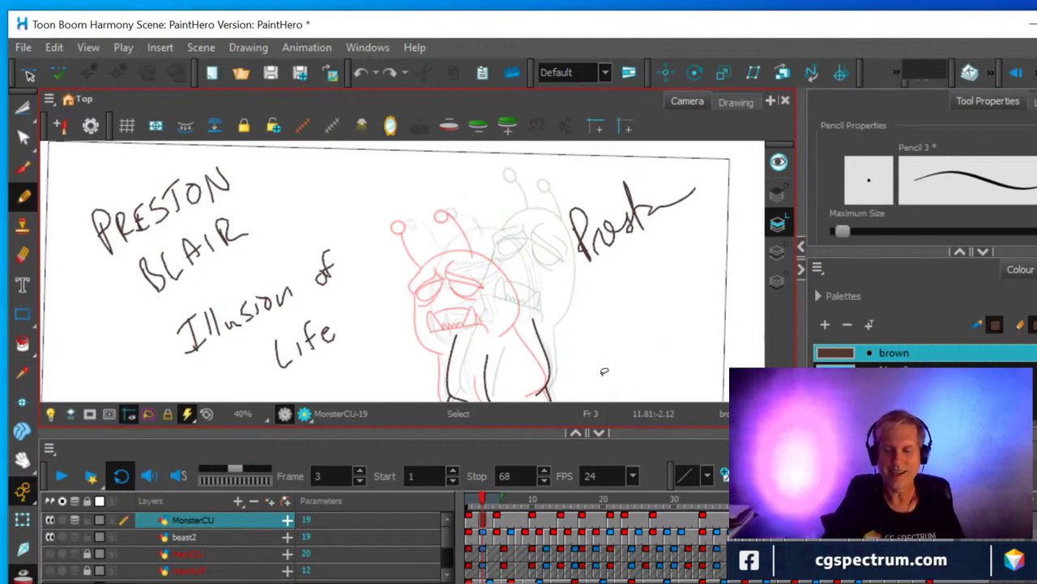
key(alt+x)
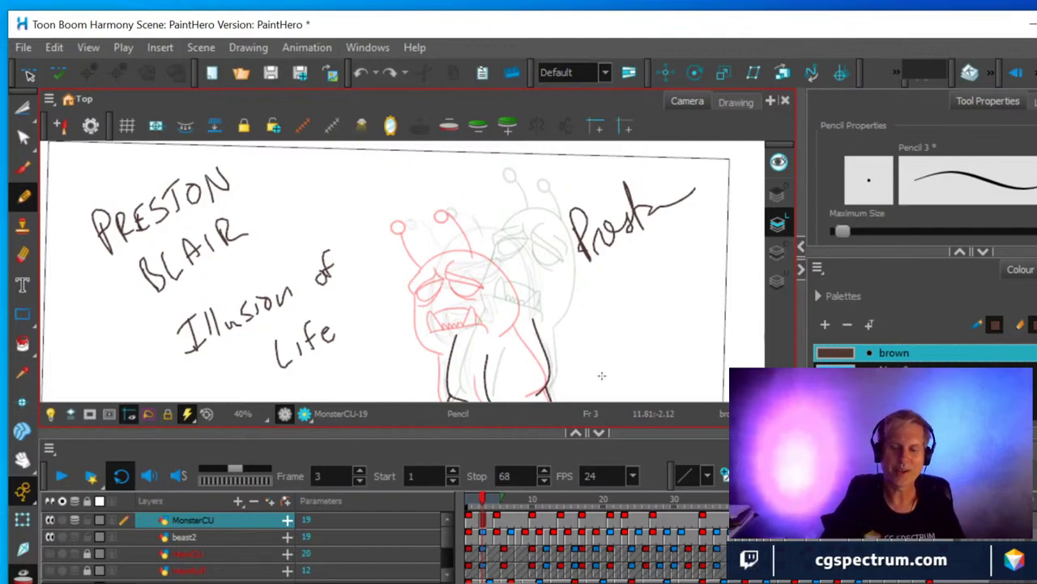
key(alt+s)
key(ctrl+z)
key(ctrl+z)
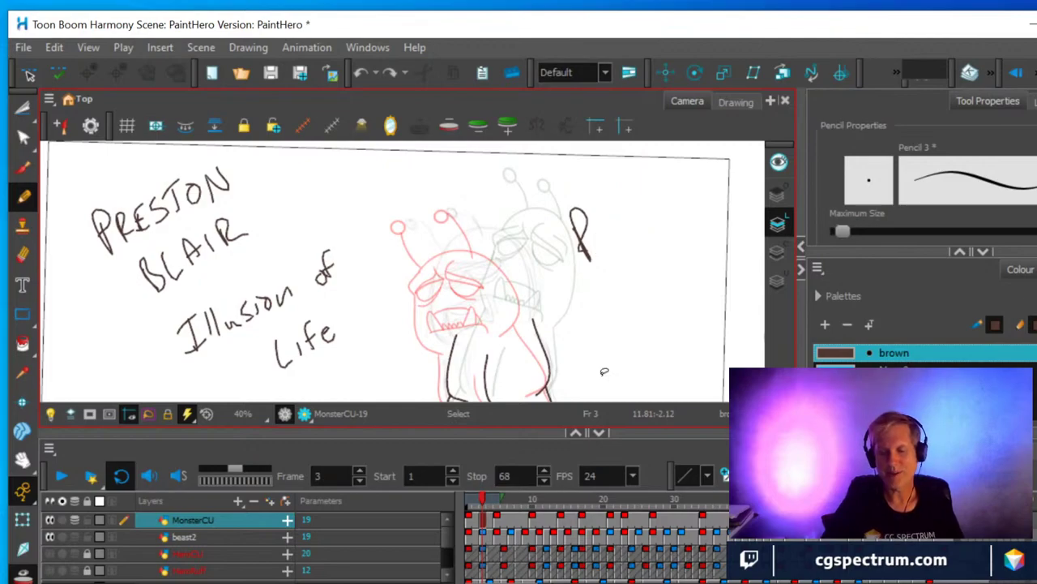
key(alt+slash)
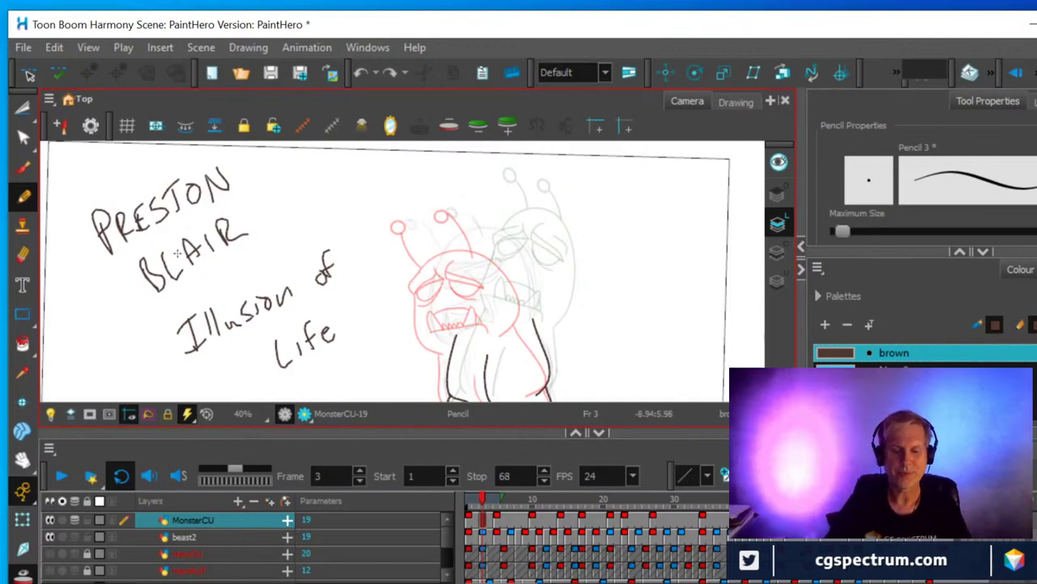
Lasso the 'PRESTON BLAIR Illusion of Life' lettering with the Cutter and delete it.
click(22, 108)
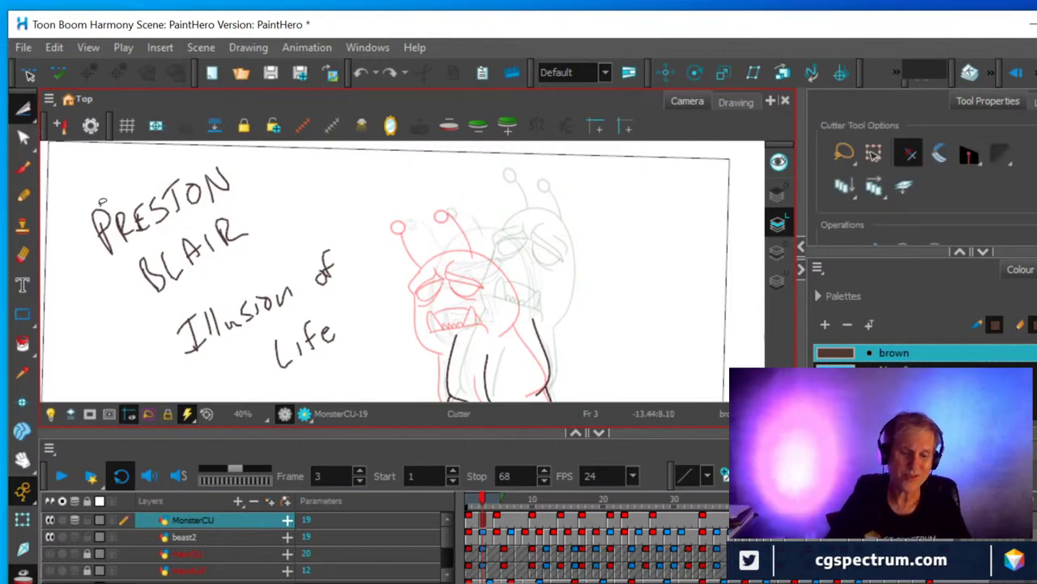
mouse_move(84, 233)
mouse_down()
mouse_move(76, 208)
mouse_move(222, 149)
mouse_move(296, 175)
mouse_move(346, 227)
mouse_move(370, 332)
mouse_move(330, 369)
mouse_move(199, 379)
mouse_move(109, 286)
mouse_move(77, 227)
mouse_up()
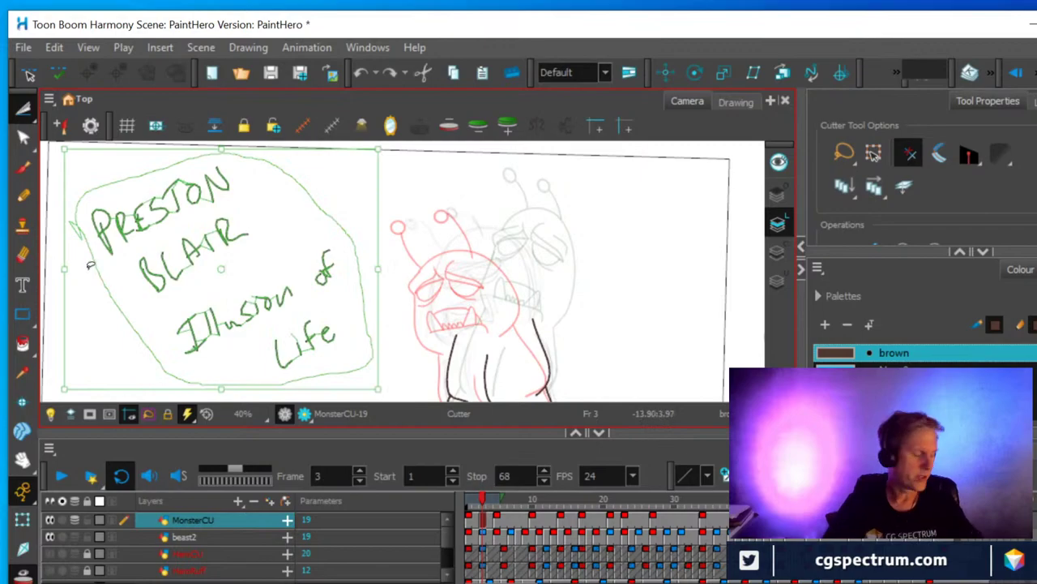
key(Delete)
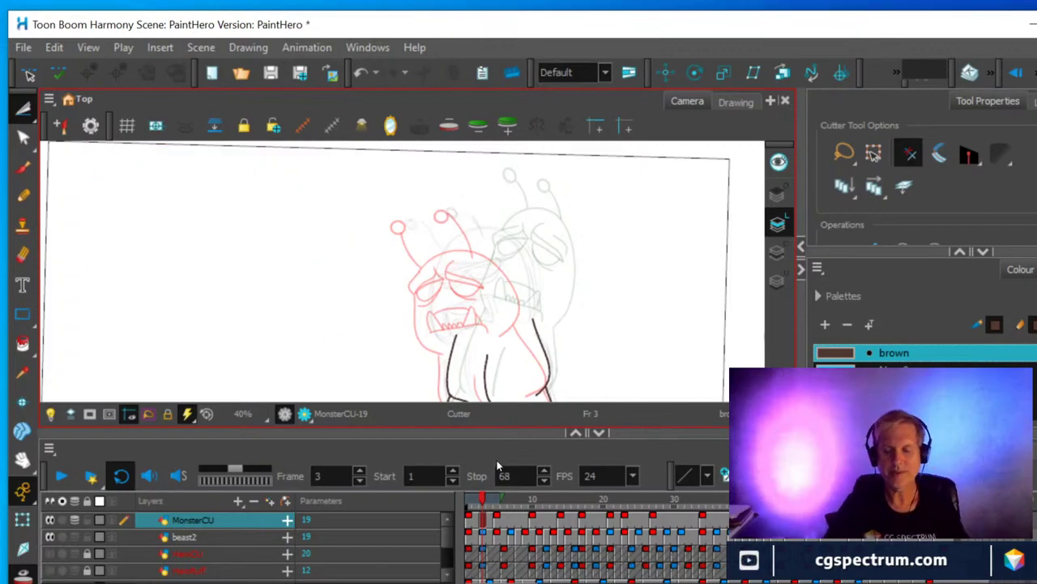
Move to frame 7 and create an empty drawing in its cell.
drag(494, 431, 496, 348)
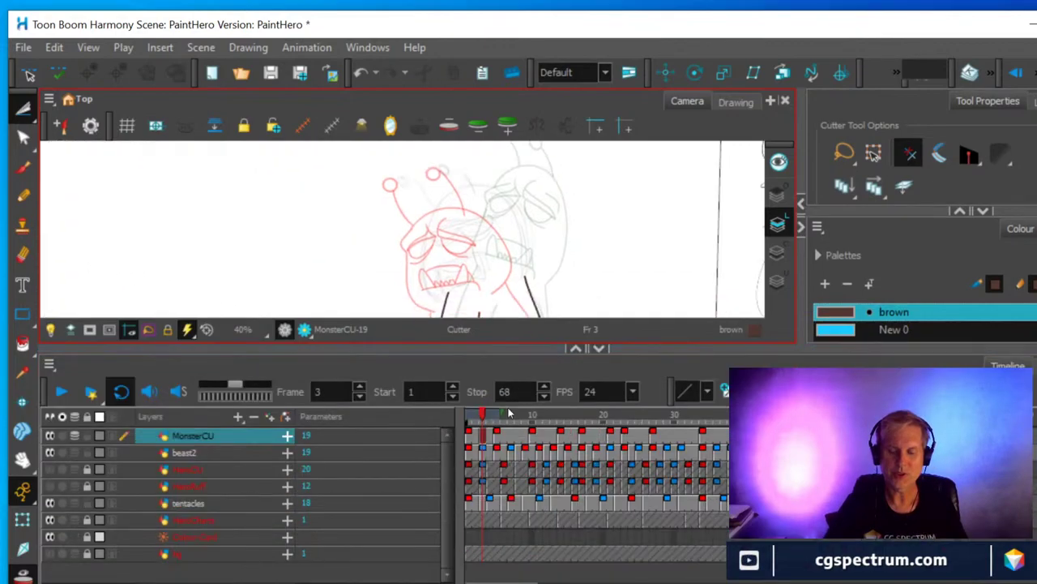
drag(499, 438, 512, 435)
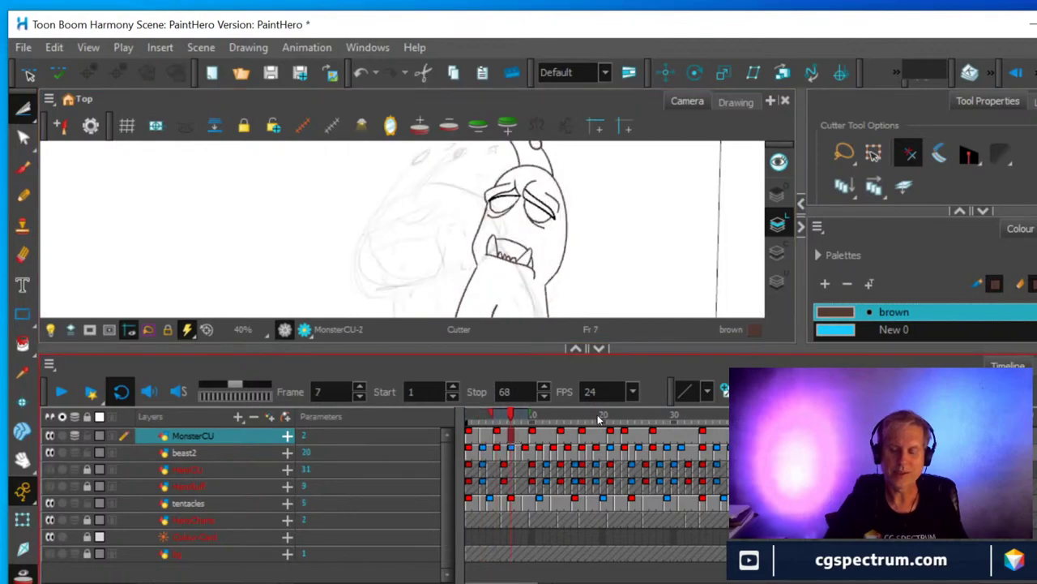
drag(533, 346, 531, 478)
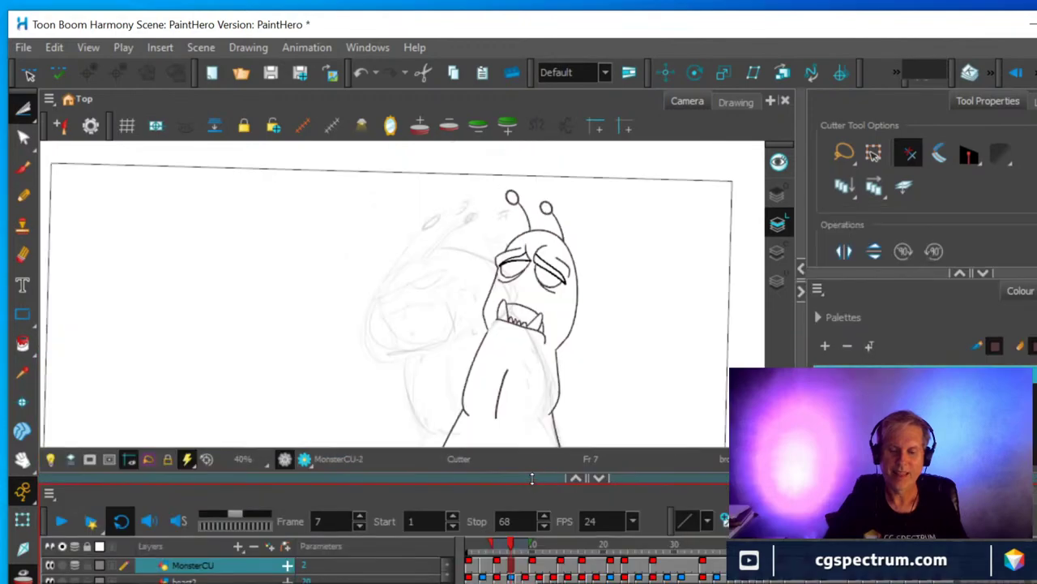
right_click(512, 570)
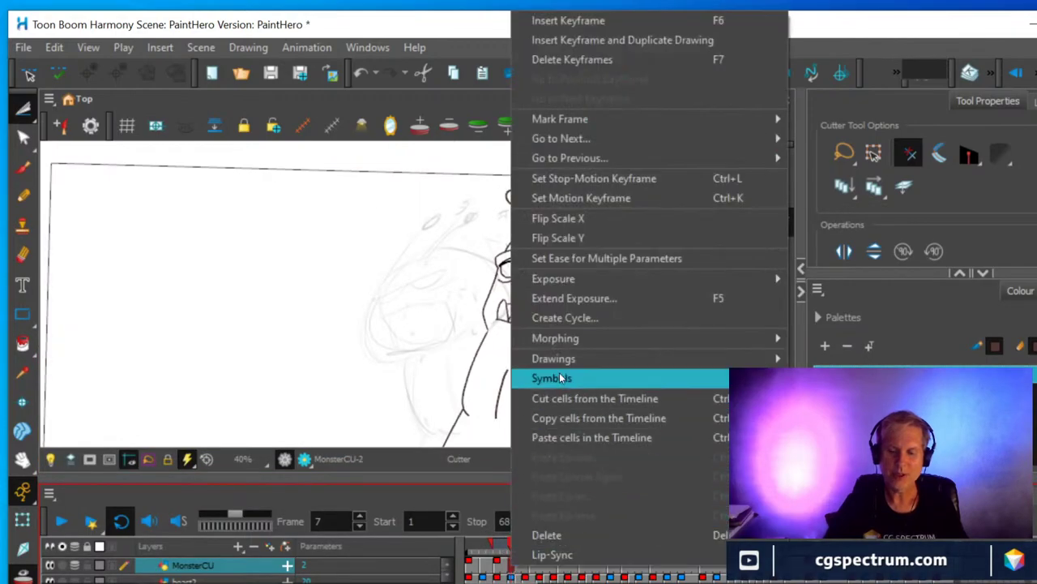
mouse_move(565, 363)
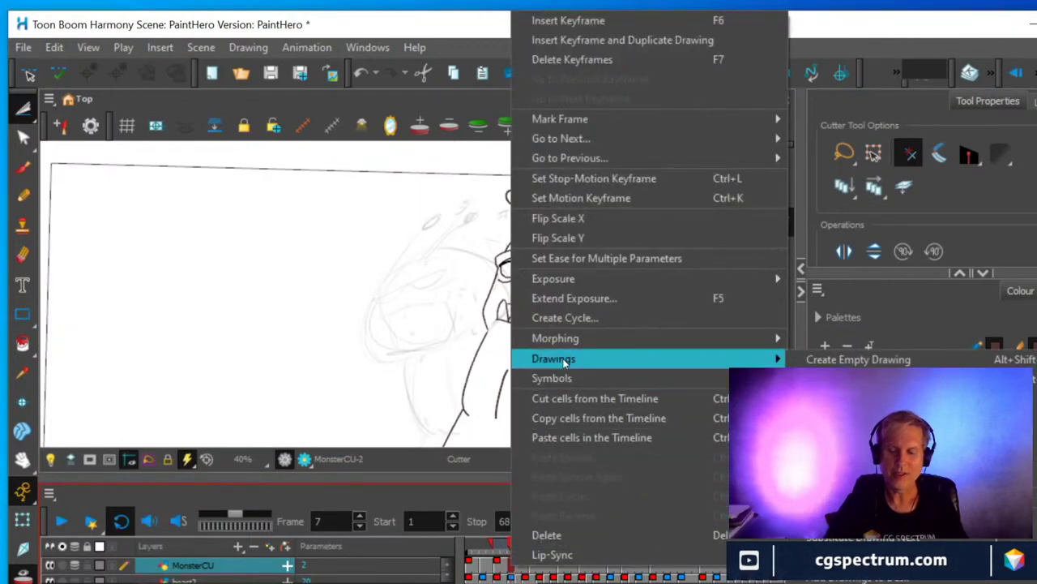
click(855, 360)
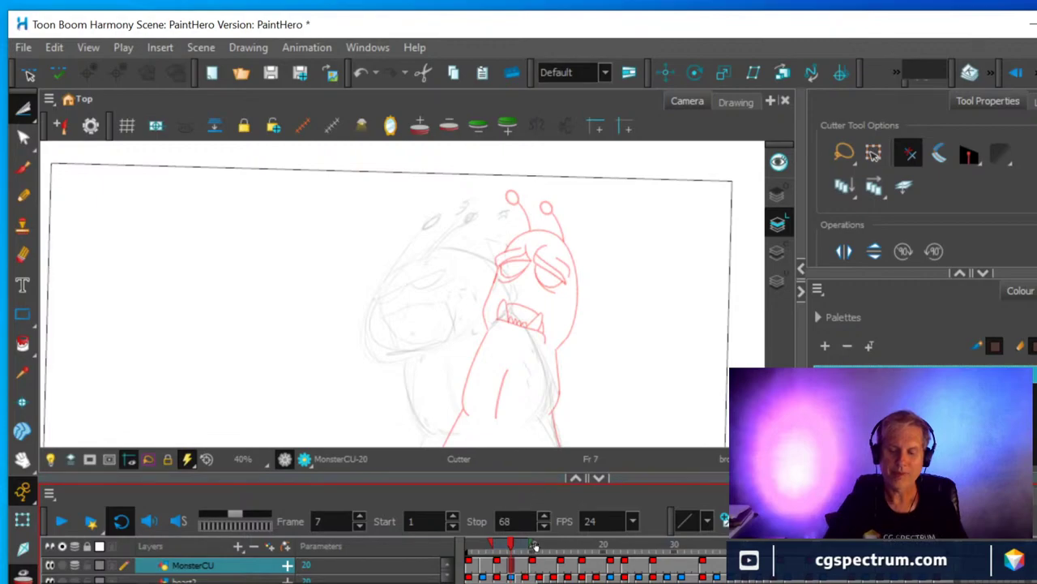
Extend the onion skin to reveal an earlier grey monster drawing and recentre the sketch.
drag(535, 546, 533, 543)
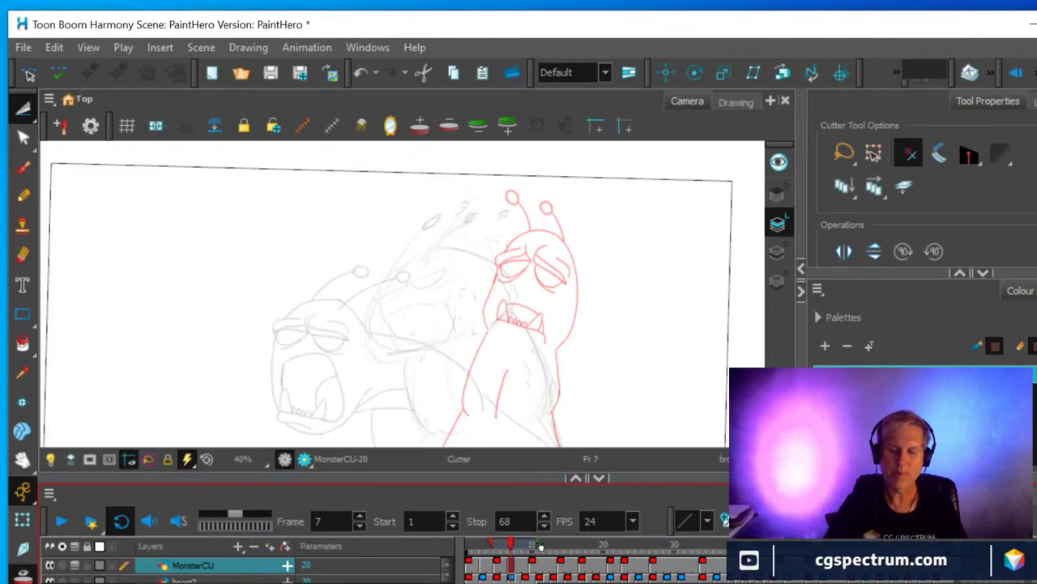
scroll(500, 353, down, 2)
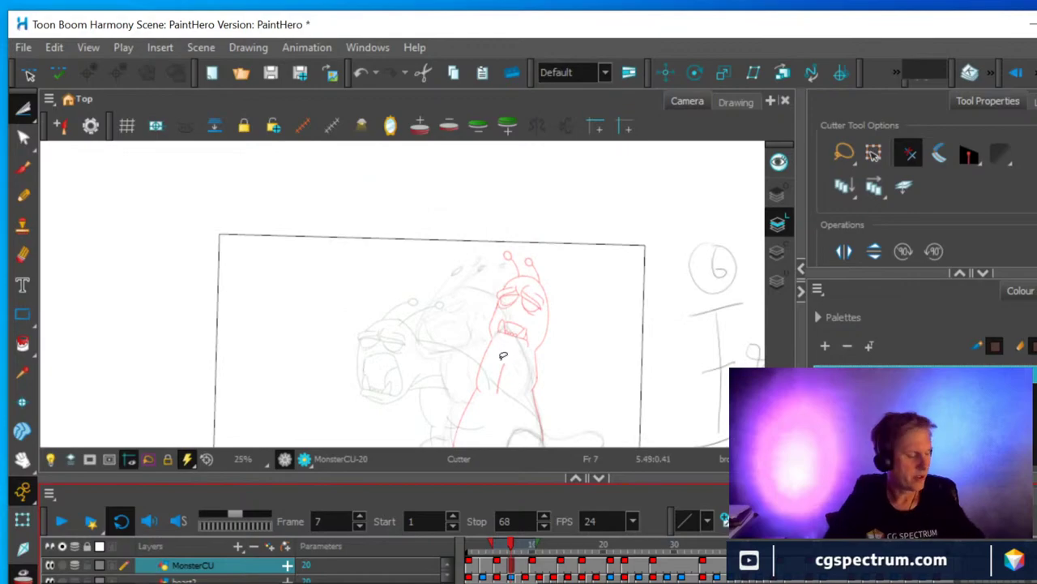
mouse_move(532, 365)
mouse_down()
mouse_move(532, 352)
mouse_move(607, 393)
mouse_up()
scroll(532, 352, up, 5)
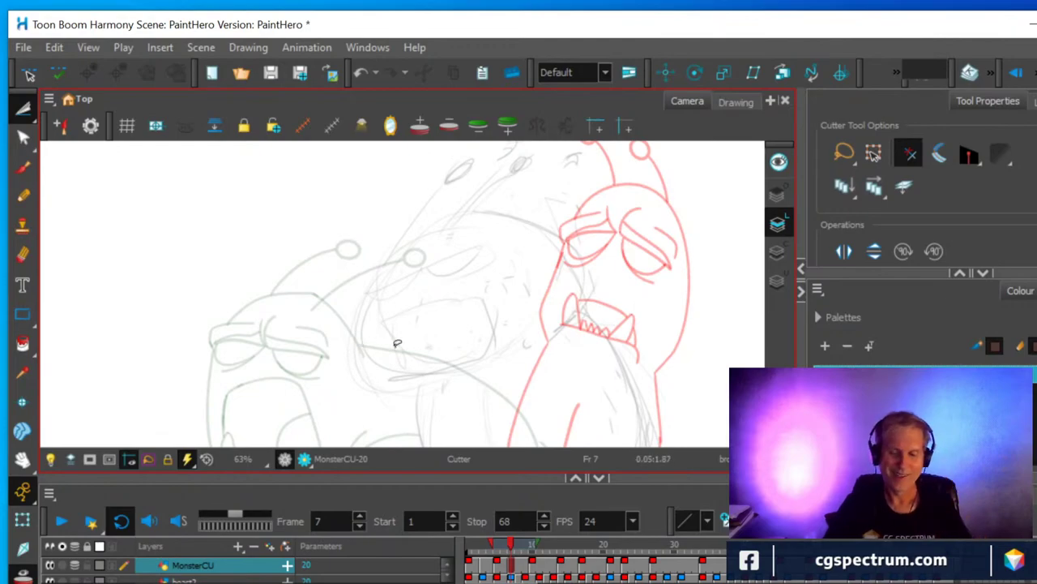
Reset the view rotation to level and adjust the zoom.
scroll(402, 341, down, 1)
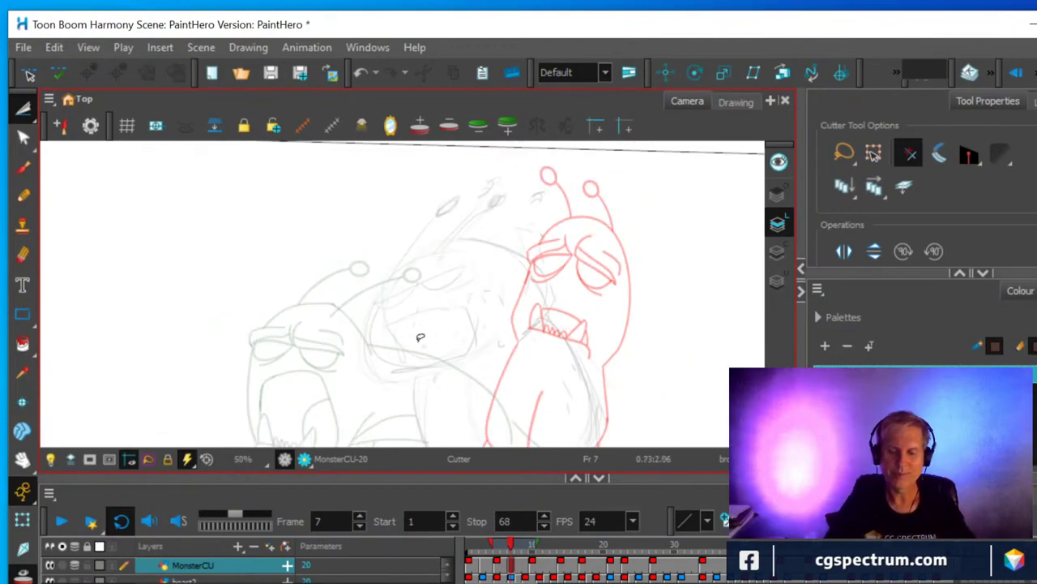
scroll(422, 336, down, 1)
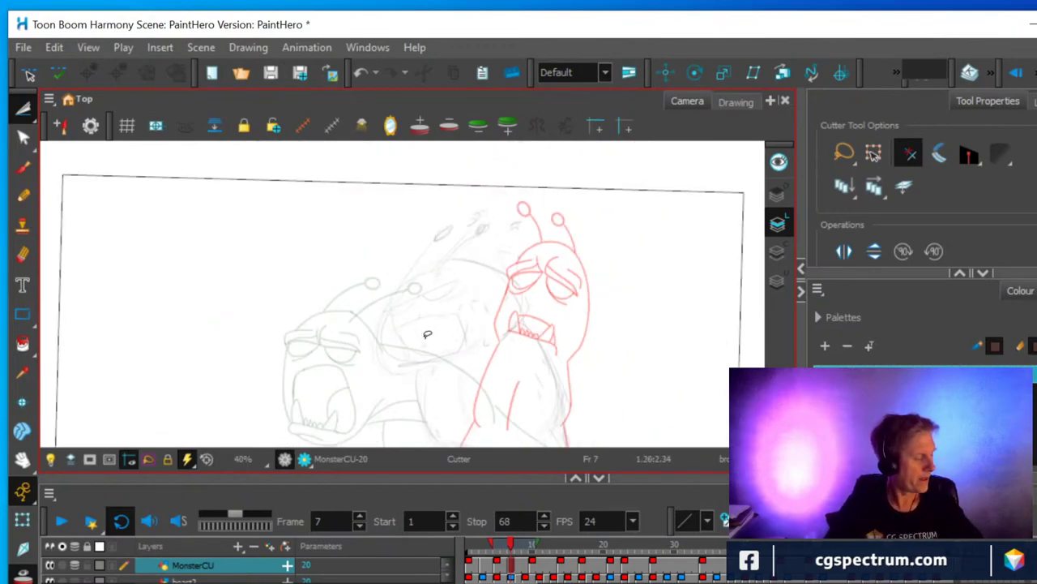
key(shift+x)
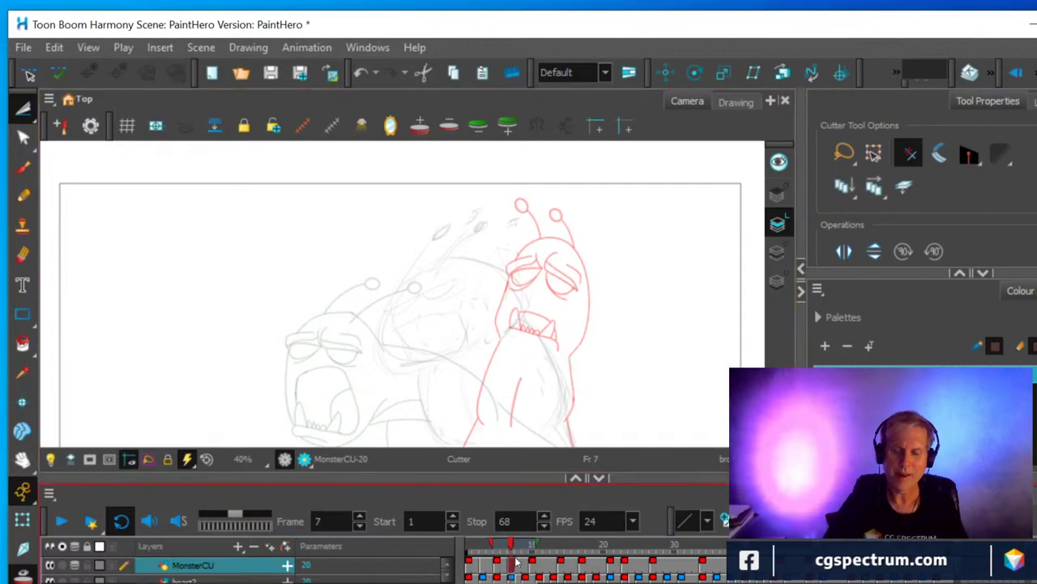
scroll(489, 327, up, 1)
scroll(483, 327, up, 2)
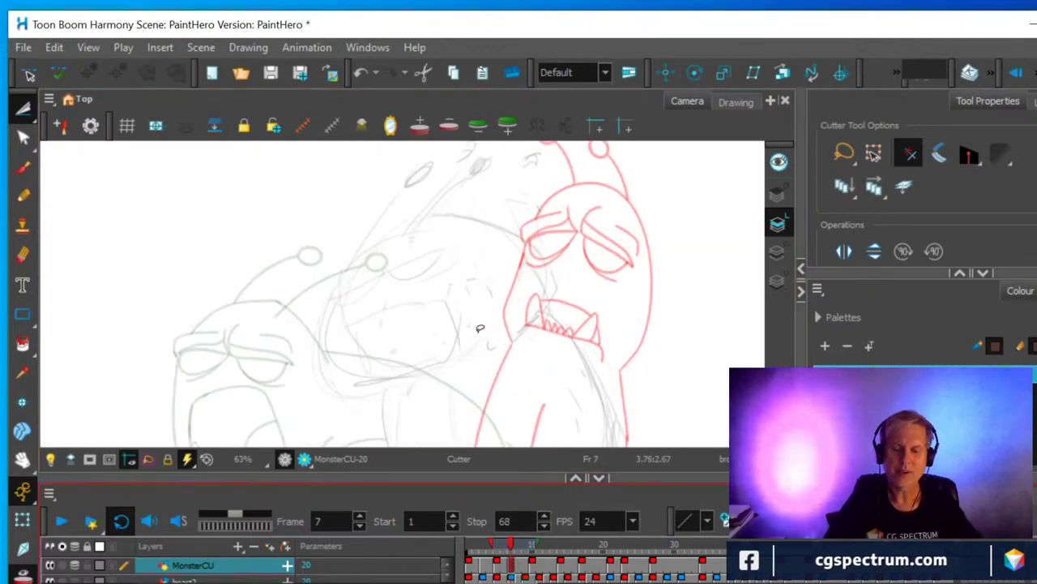
scroll(480, 327, down, 2)
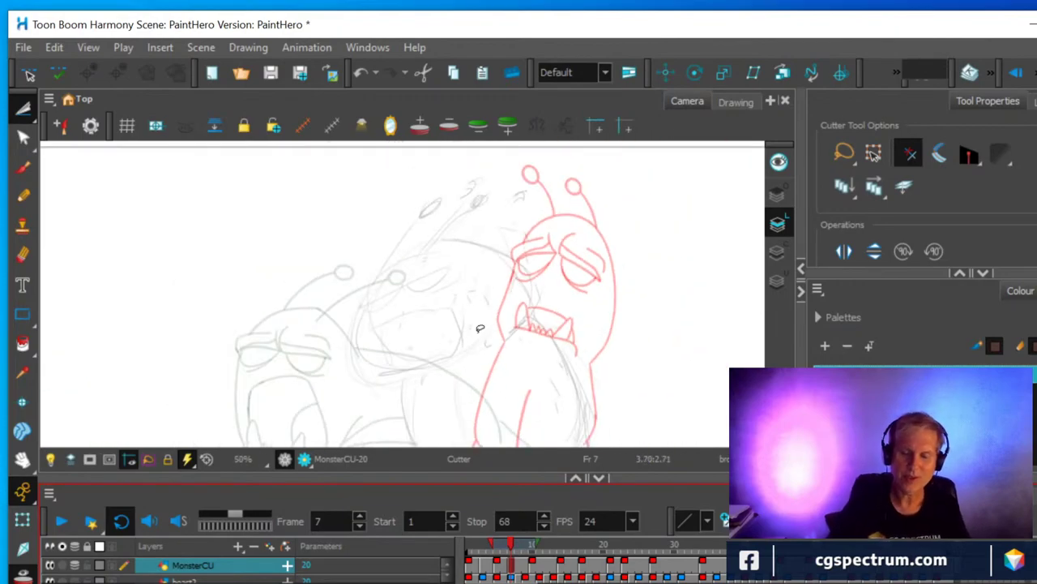
scroll(521, 309, up, 2)
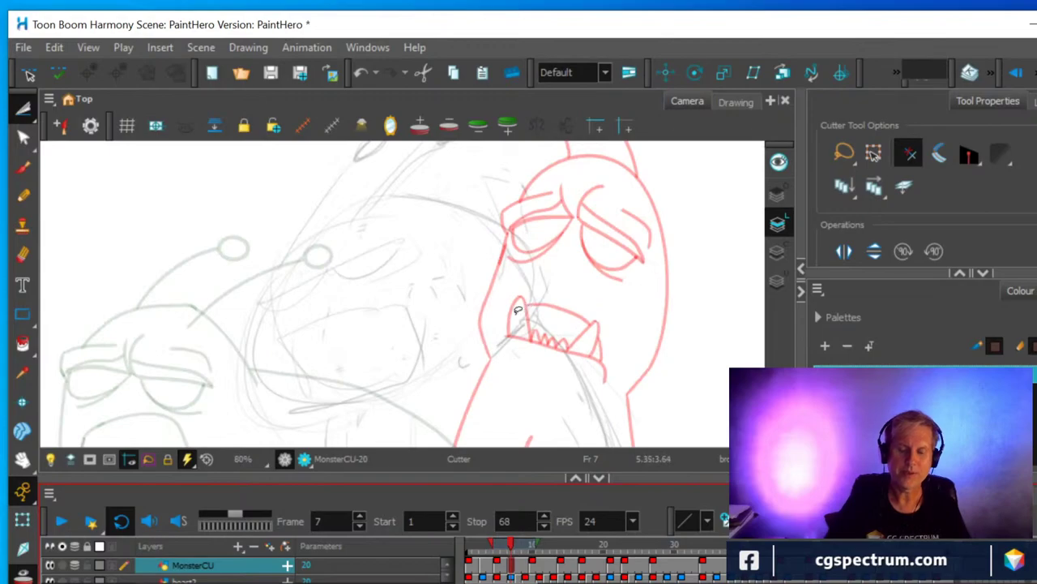
click(25, 195)
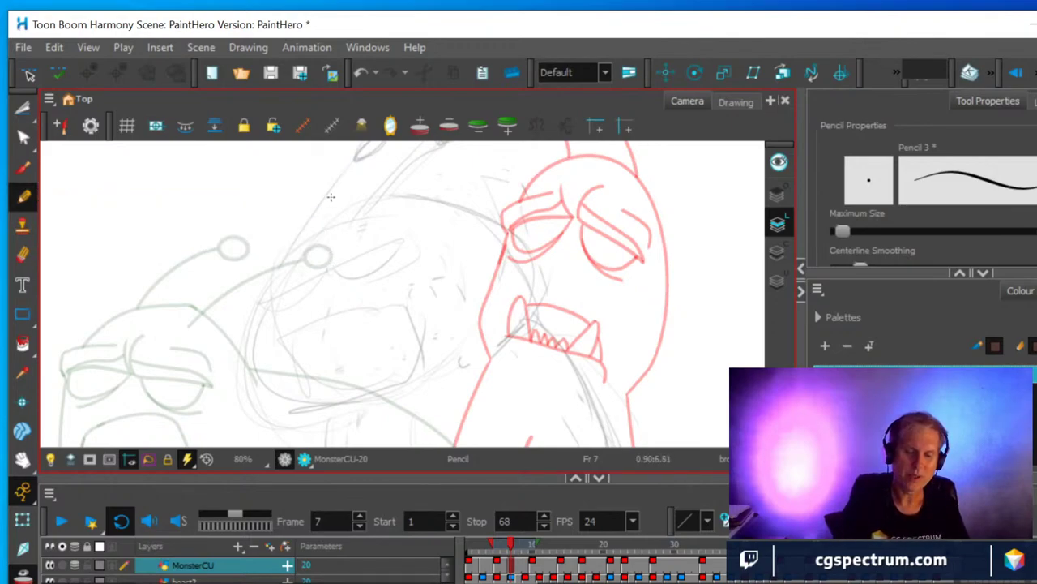
Draw a curved stroke near the ghost eye, then undo it.
drag(333, 274, 331, 239)
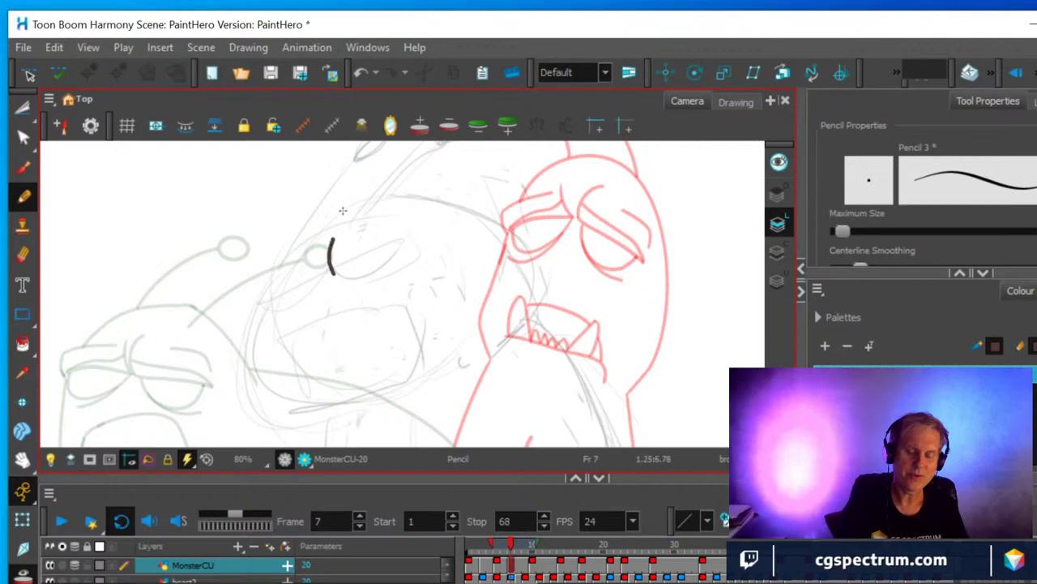
key(alt+s)
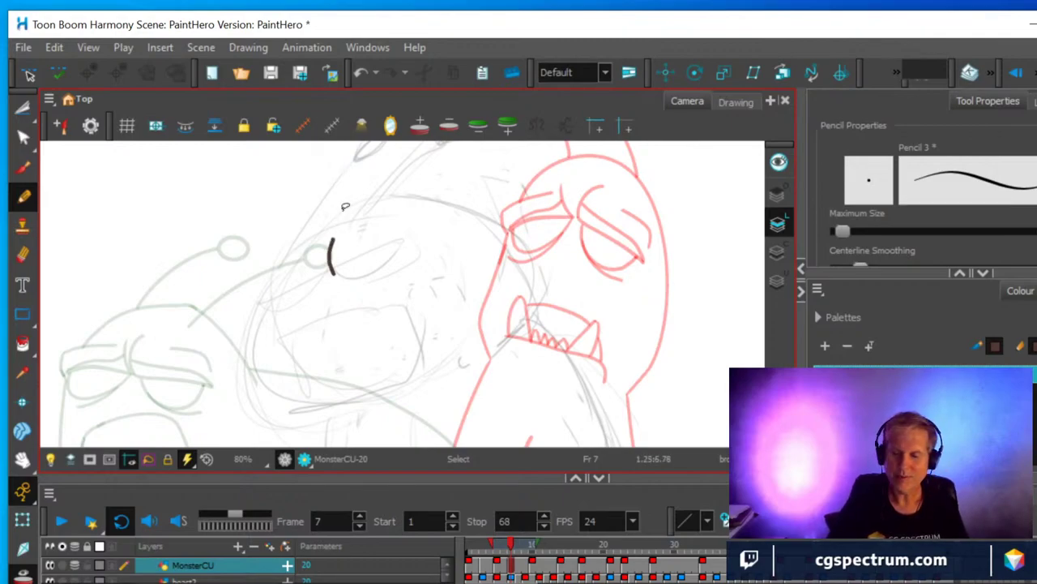
key(alt+/)
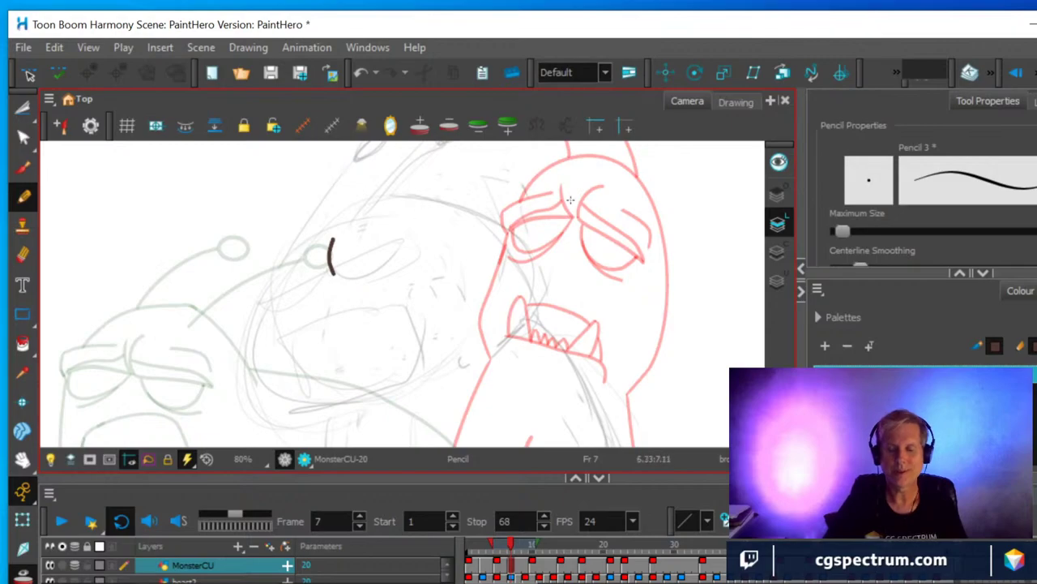
key(alt+s)
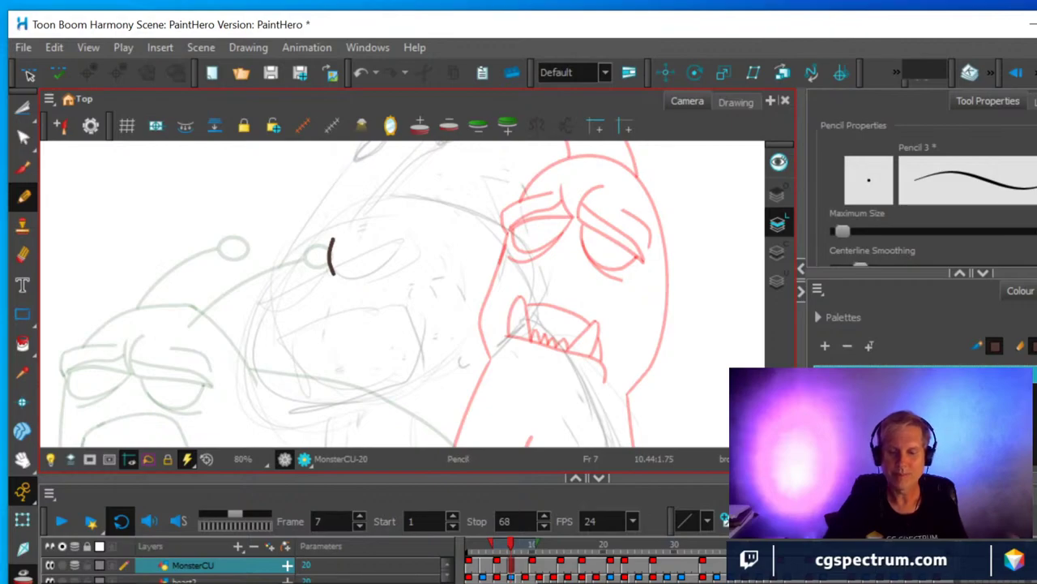
key(ctrl+z)
key(alt+slash)
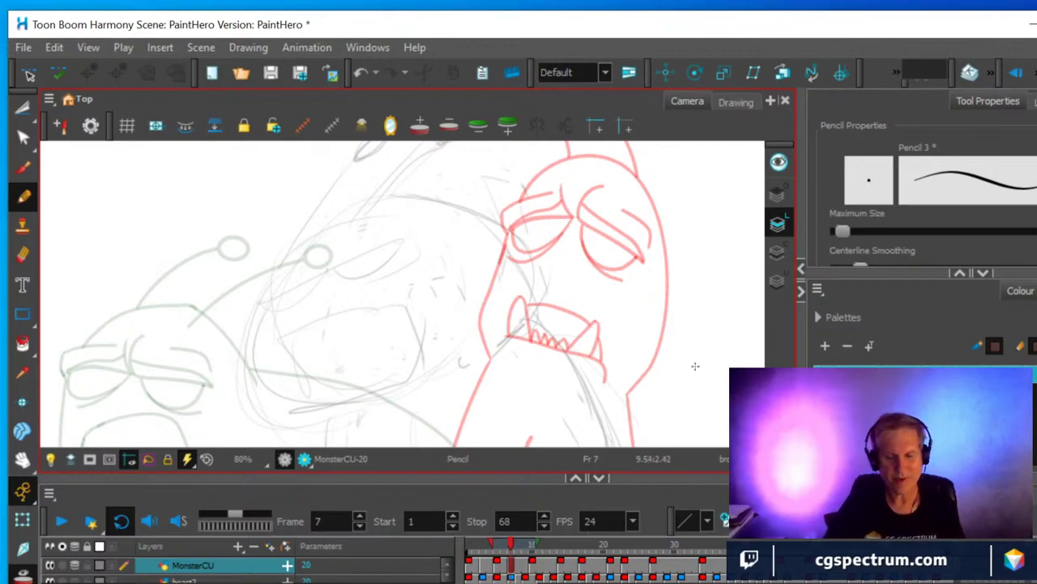
Check frame 5, then return to frame 7 and show the whole head with antennae.
click(497, 570)
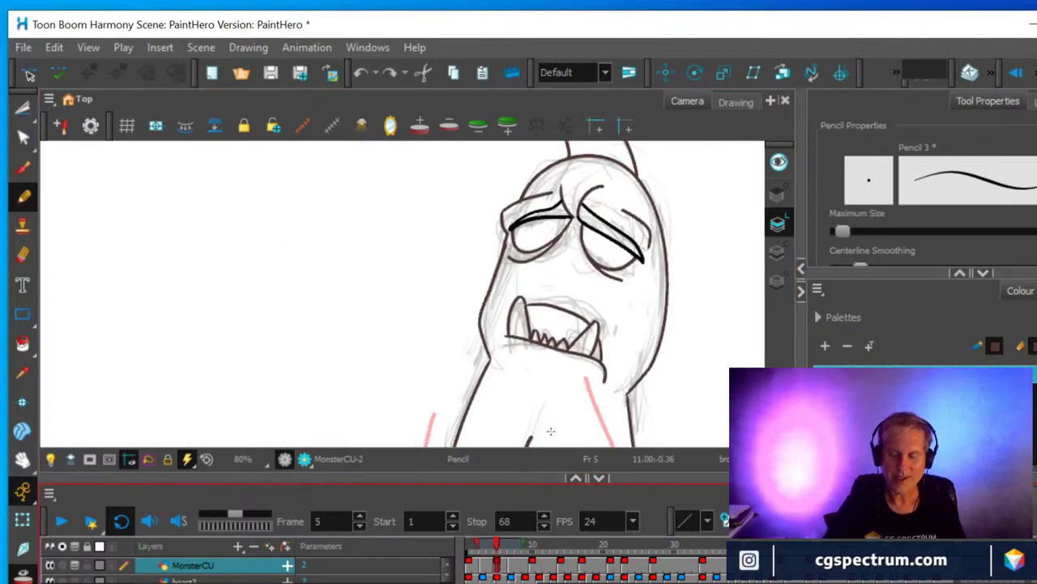
scroll(575, 369, up, 5)
mouse_move(533, 295)
mouse_down()
mouse_move(528, 419)
mouse_move(503, 429)
mouse_move(612, 423)
mouse_up()
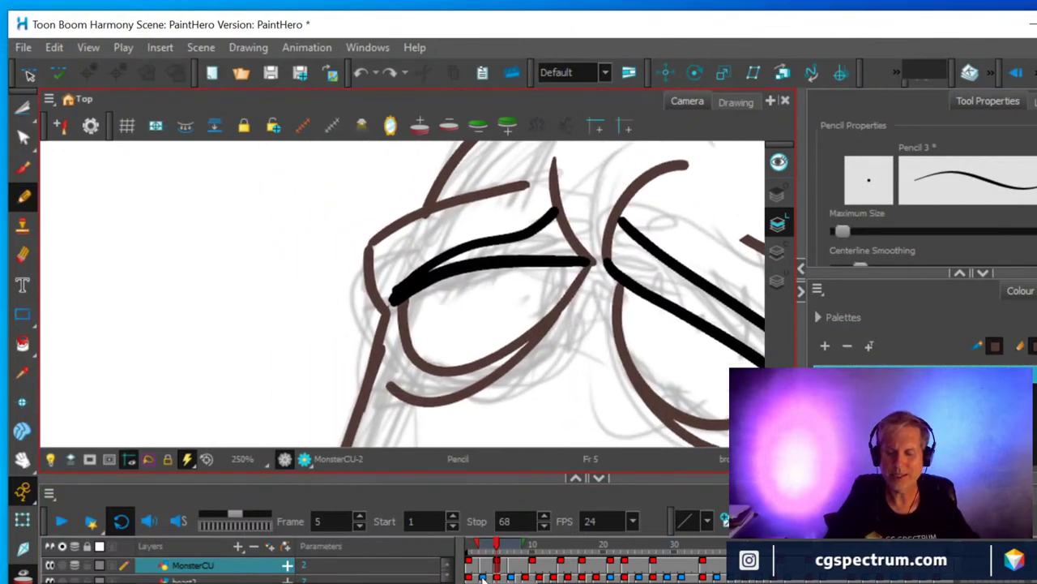
click(513, 565)
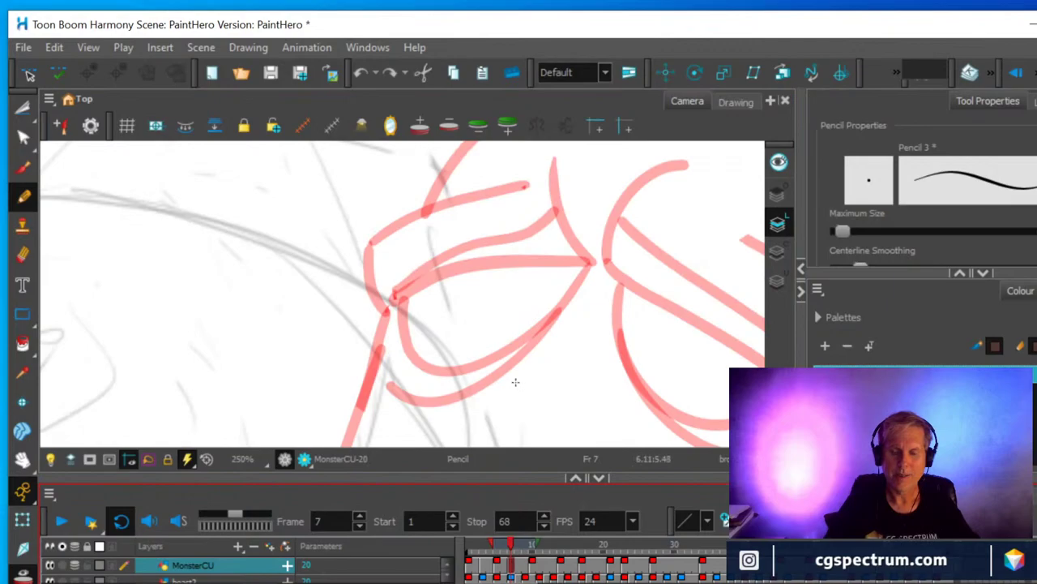
scroll(503, 372, down, 5)
mouse_move(502, 371)
mouse_down()
mouse_move(559, 276)
mouse_move(537, 289)
mouse_up()
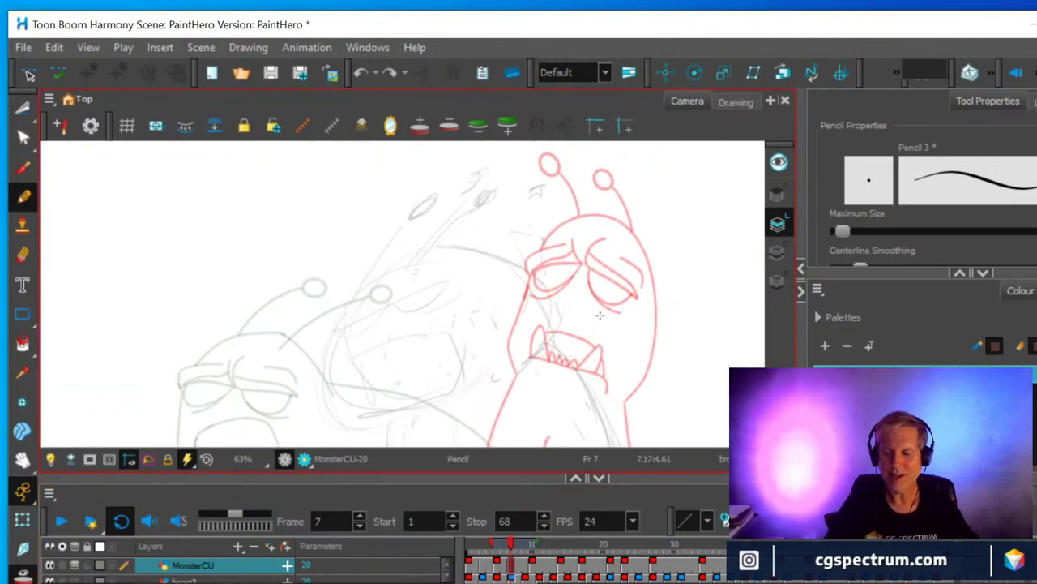
click(923, 373)
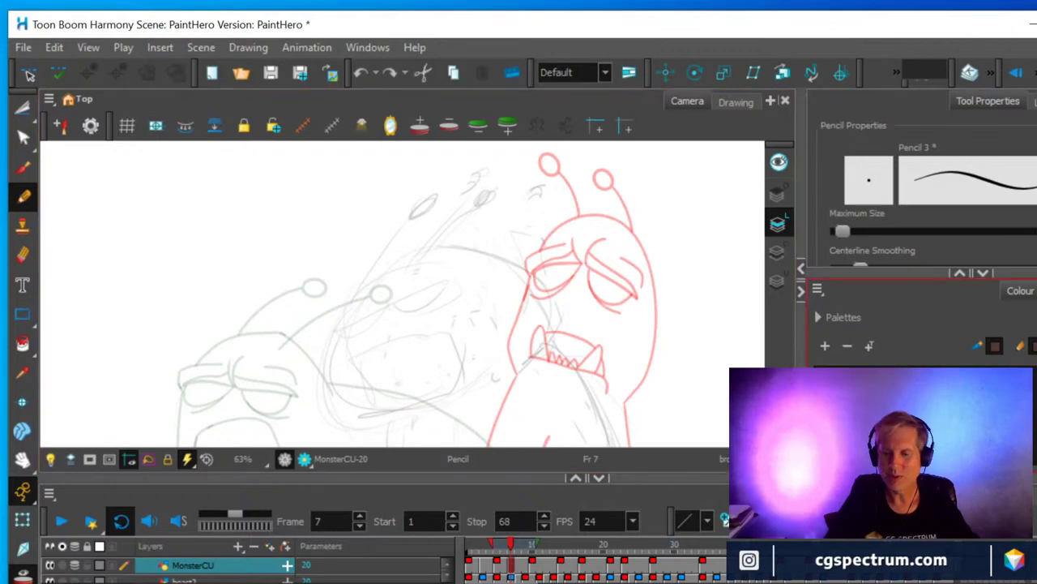
Ink a black lash line along the left sketch's lower eye curve.
click(924, 374)
scroll(626, 282, up, 3)
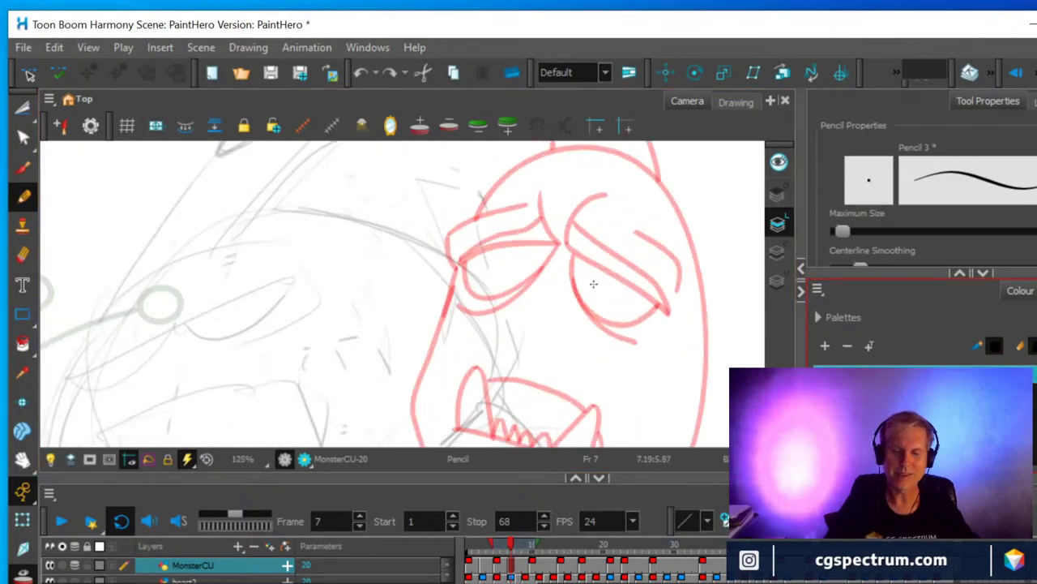
mouse_move(410, 294)
mouse_down()
mouse_move(678, 273)
mouse_move(668, 274)
mouse_up()
scroll(543, 325, up, 1)
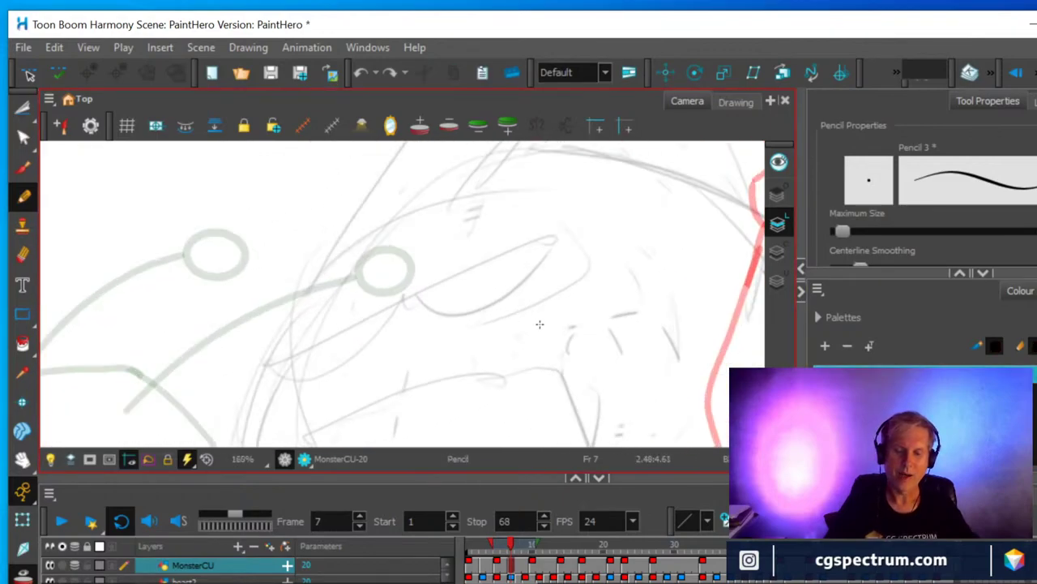
scroll(494, 334, up, 2)
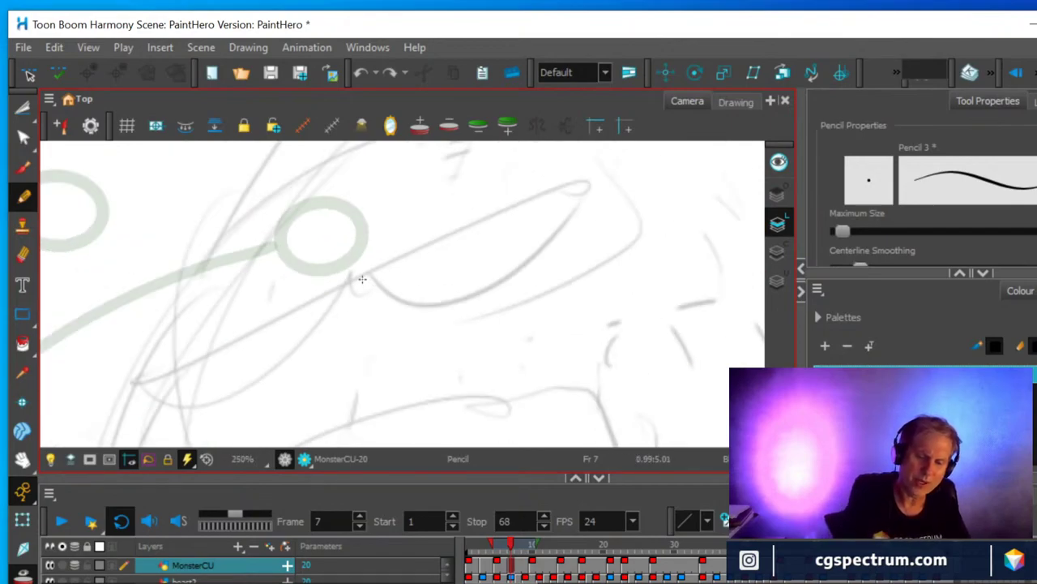
mouse_move(355, 278)
mouse_down()
mouse_move(428, 305)
mouse_move(526, 260)
mouse_move(607, 199)
mouse_up()
mouse_move(354, 280)
mouse_down()
mouse_move(273, 391)
mouse_move(119, 391)
mouse_up()
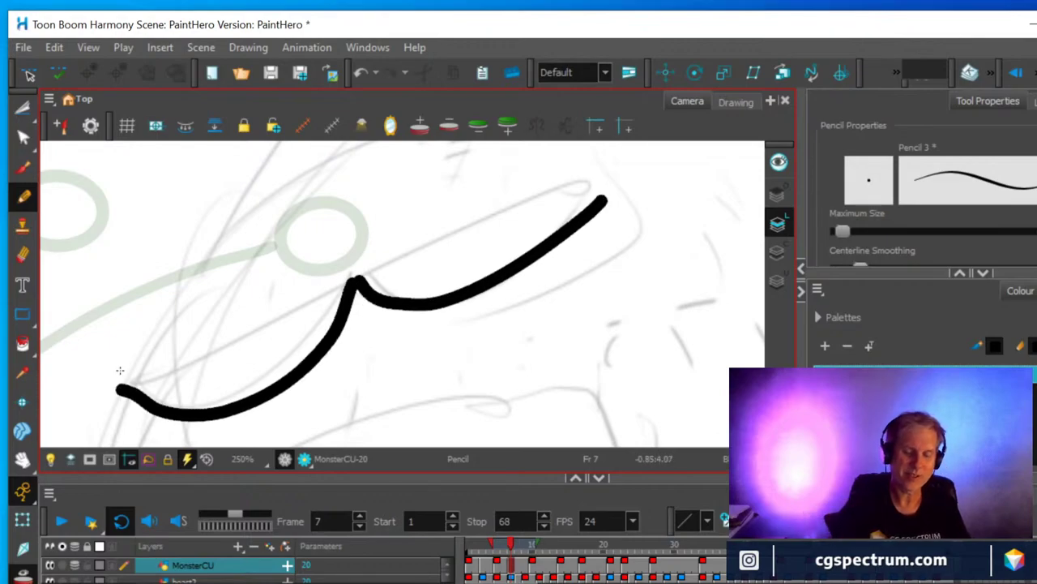
Erase the black line's left end, undoing an accidental erase at its corner.
click(22, 254)
mouse_move(109, 388)
mouse_down()
mouse_move(154, 381)
mouse_move(123, 375)
mouse_up()
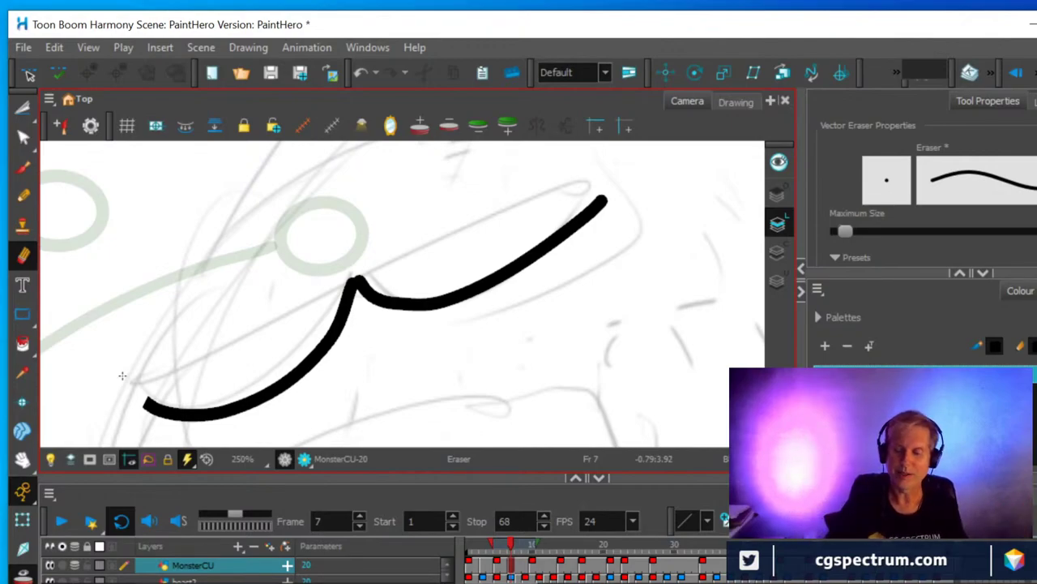
click(891, 389)
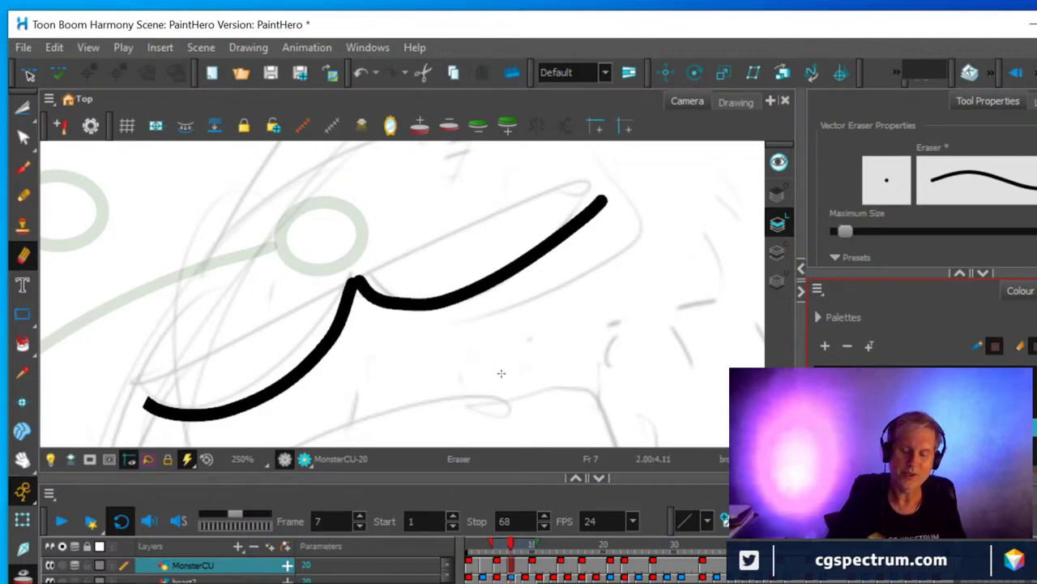
scroll(501, 373, down, 3)
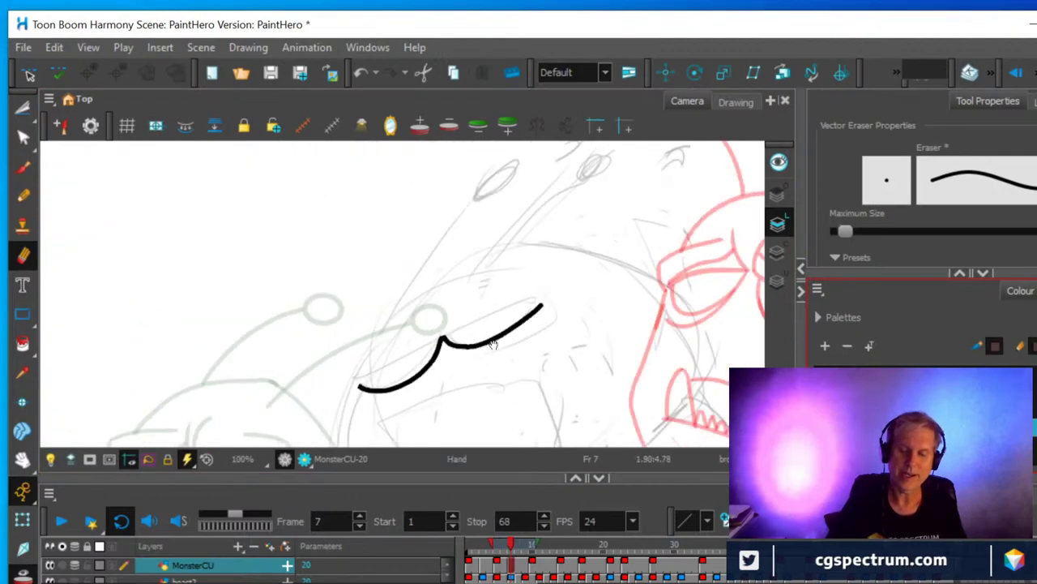
mouse_move(518, 338)
mouse_down()
mouse_move(378, 338)
mouse_move(377, 349)
mouse_up()
key(space)
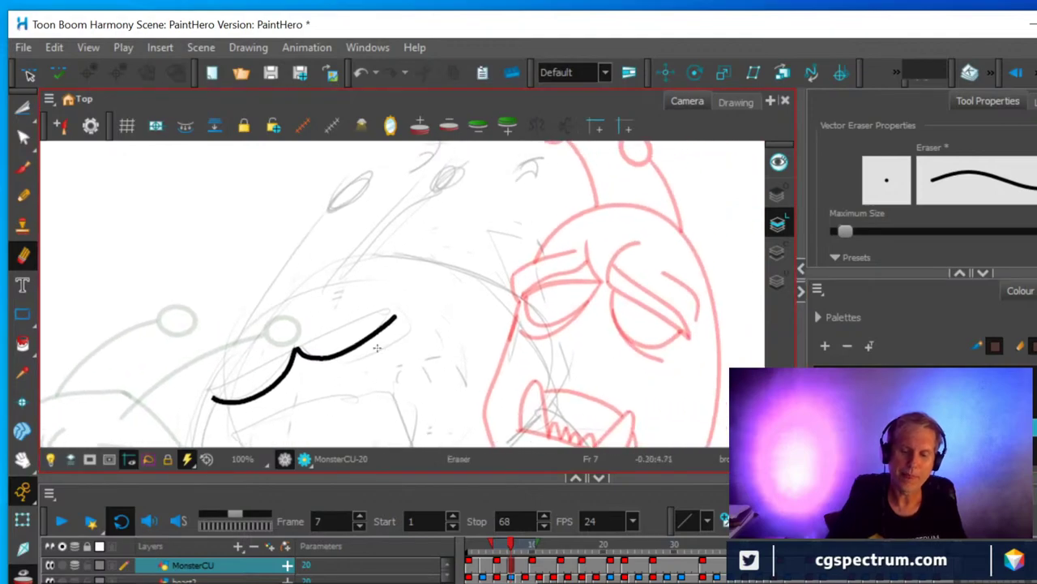
click(292, 345)
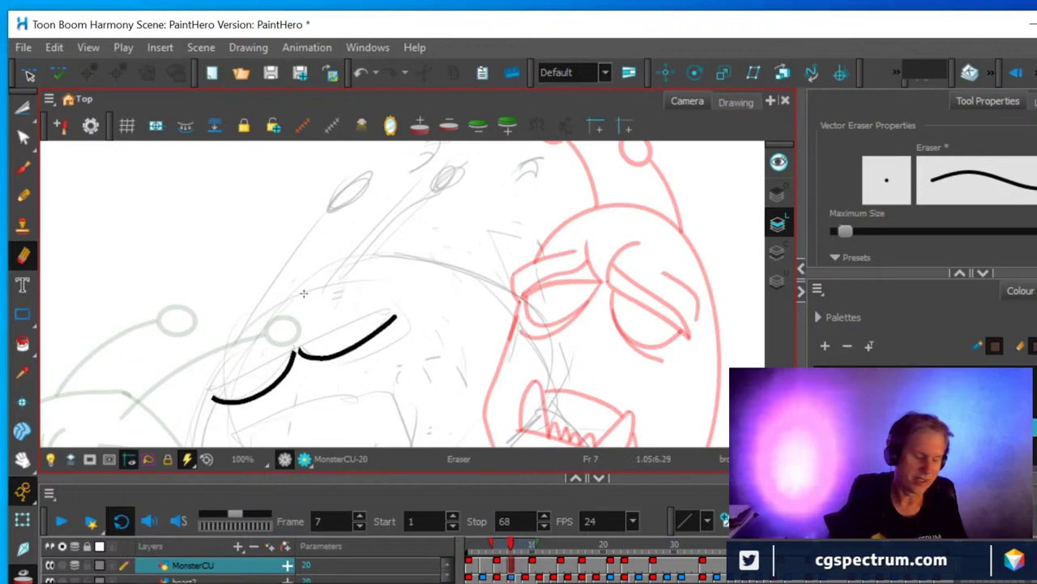
key(ctrl+z)
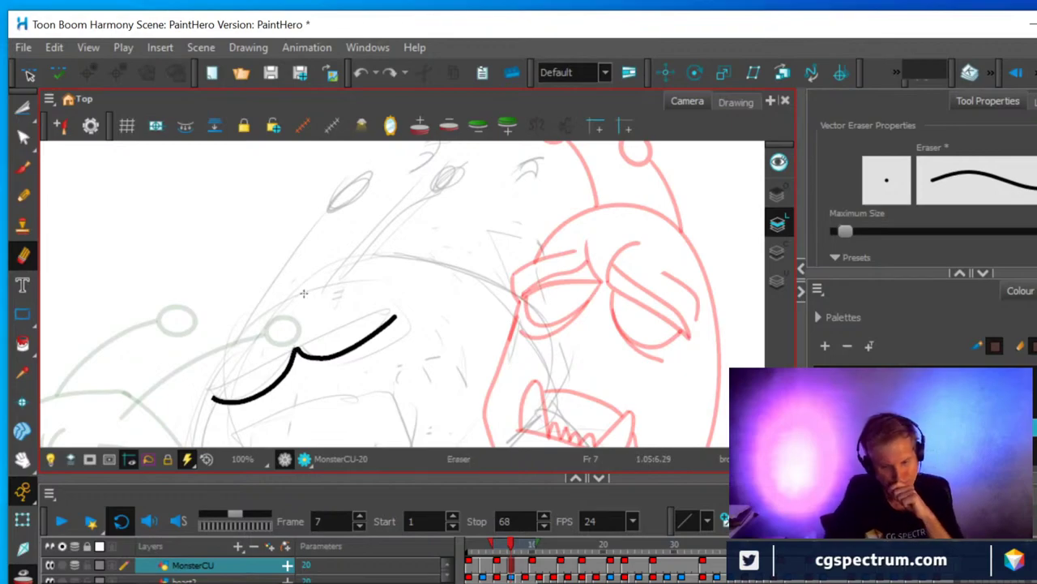
Draw the brown eyelid's lower edge and top arch above the lash line.
click(23, 199)
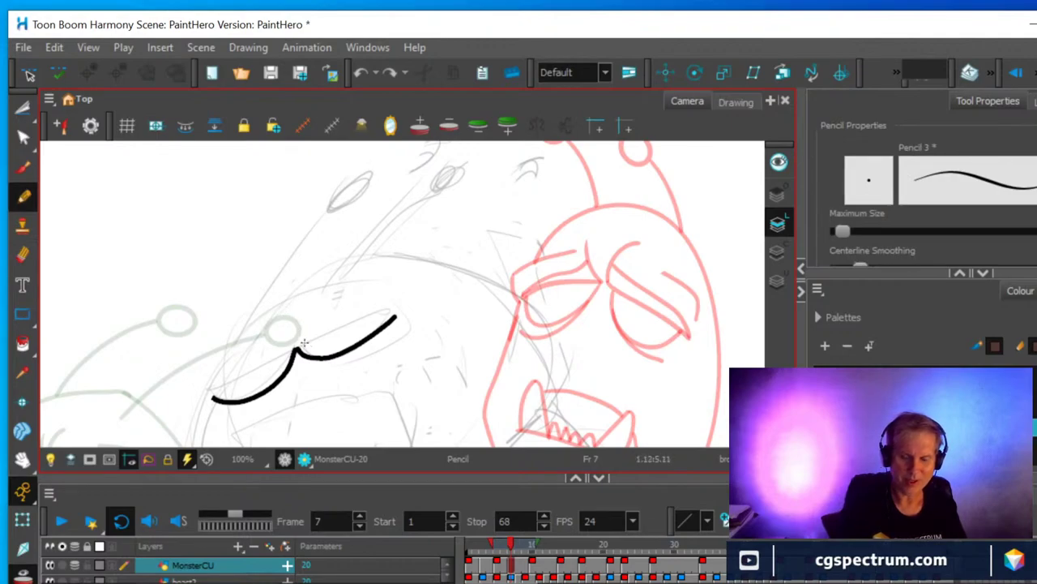
mouse_move(296, 351)
mouse_down()
mouse_move(296, 318)
mouse_move(335, 329)
mouse_move(385, 303)
mouse_move(426, 306)
mouse_up()
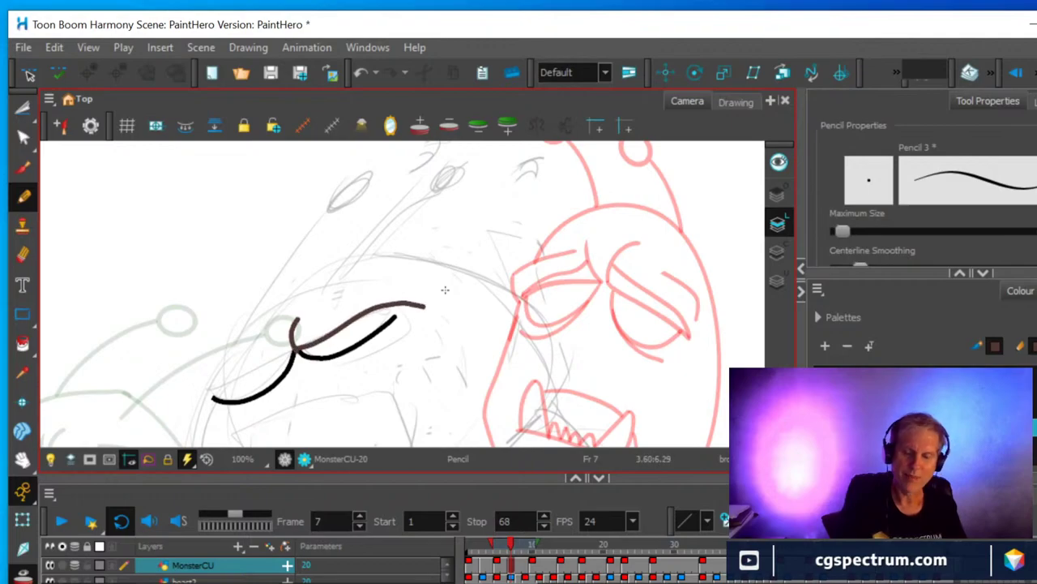
drag(290, 337, 372, 294)
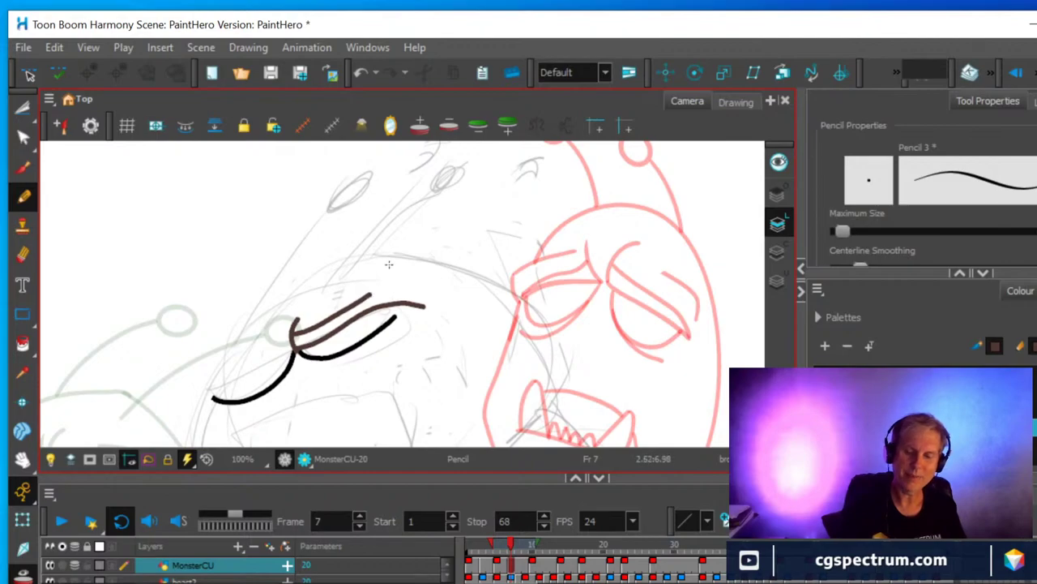
drag(381, 295, 414, 303)
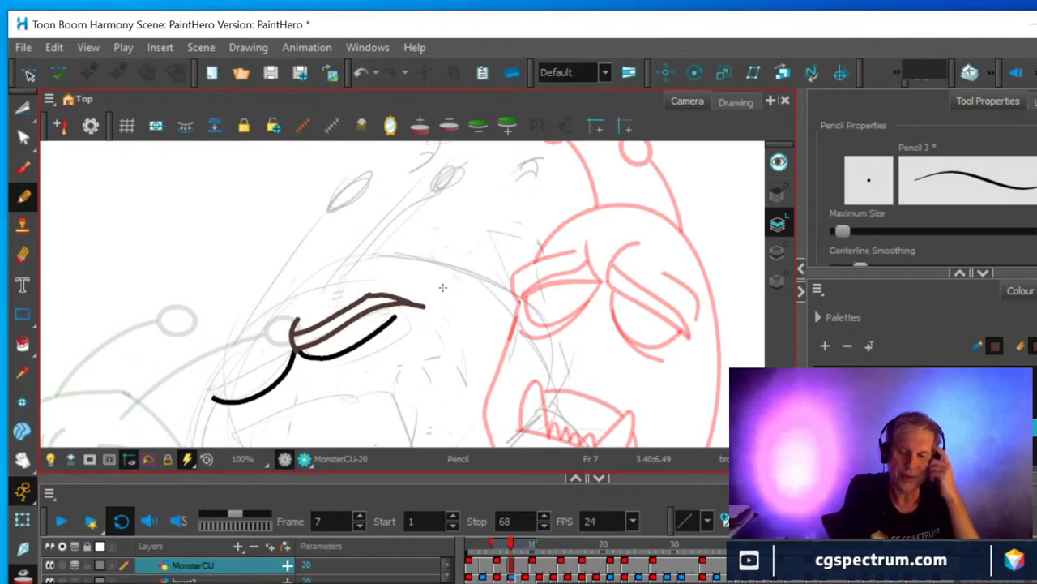
Join the lash line to the eyelid with a black stroke, erasing part of it.
click(23, 256)
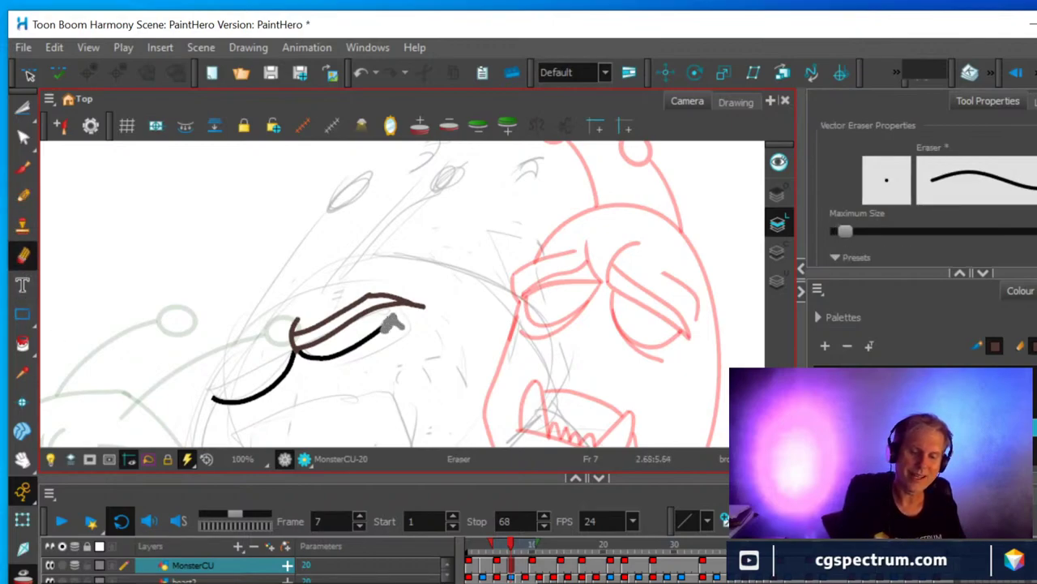
click(24, 197)
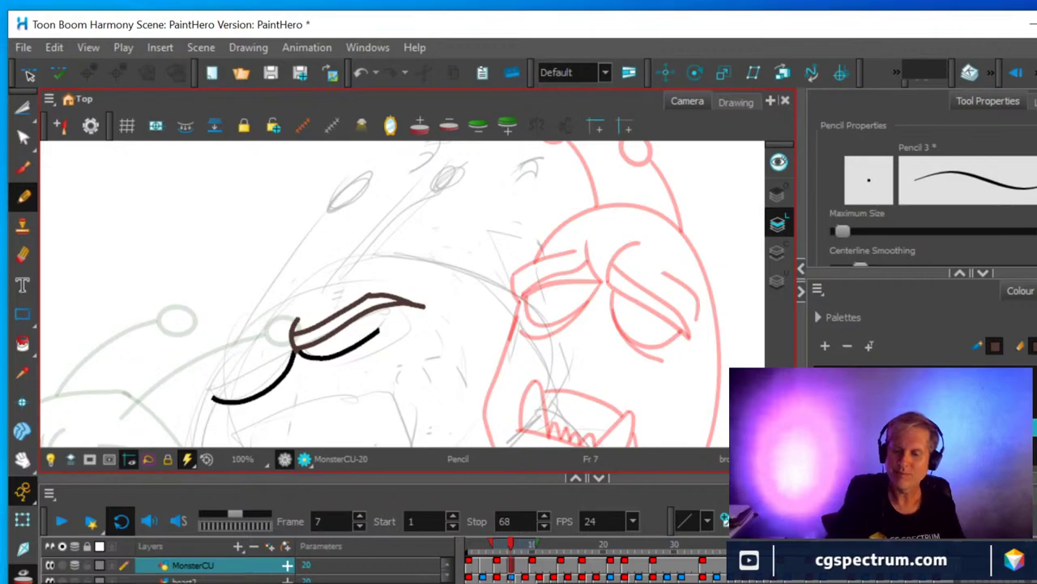
click(905, 366)
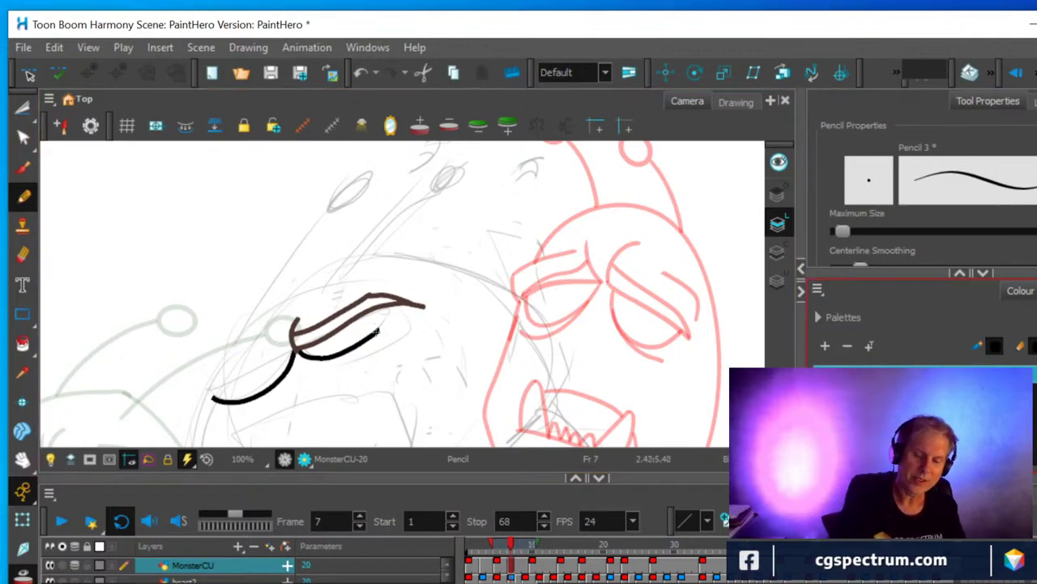
drag(376, 332, 394, 301)
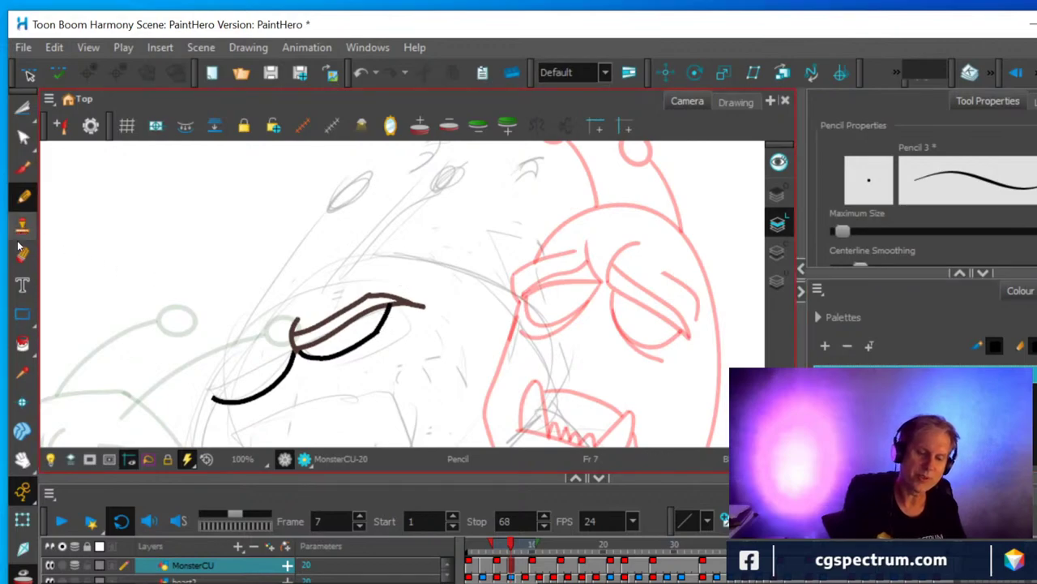
key(alt+e)
click(373, 332)
scroll(393, 339, up, 3)
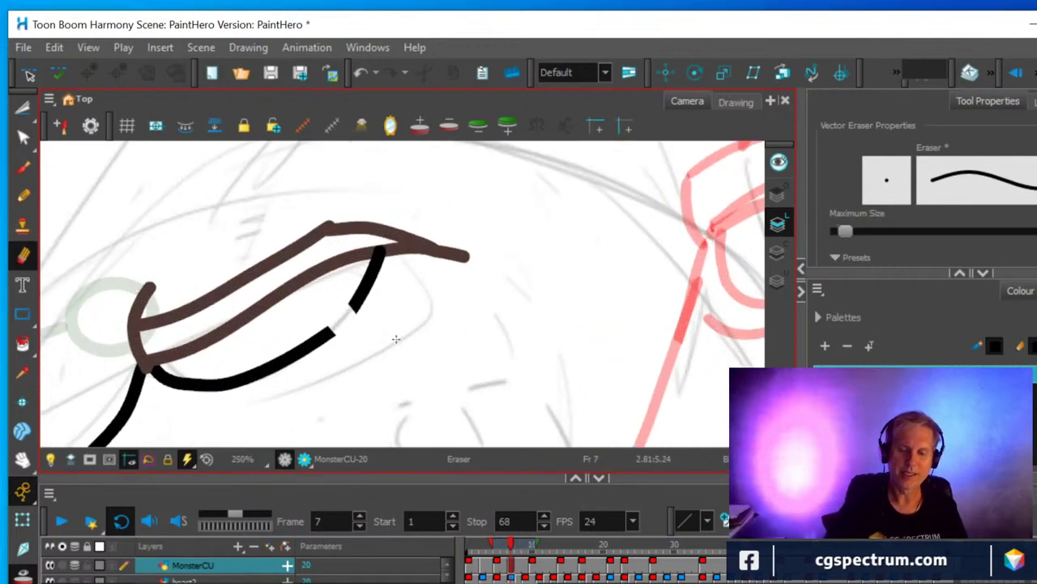
click(23, 197)
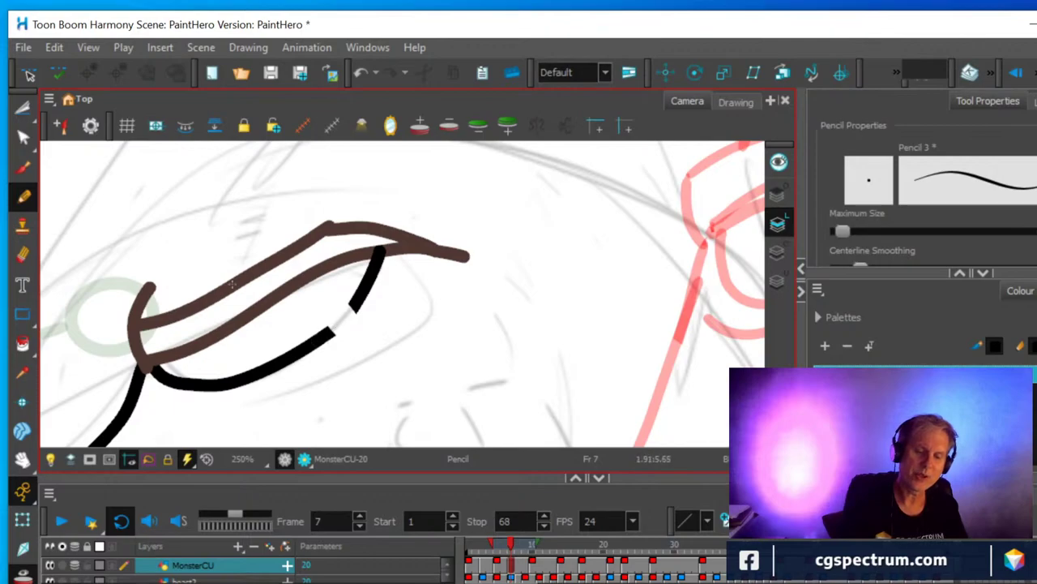
click(24, 138)
click(326, 331)
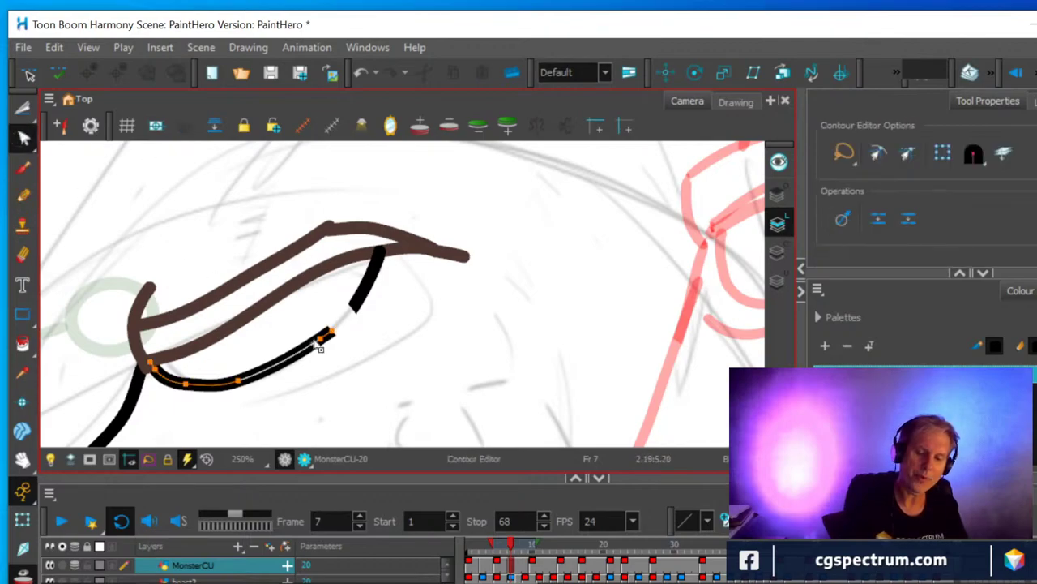
drag(331, 331, 356, 302)
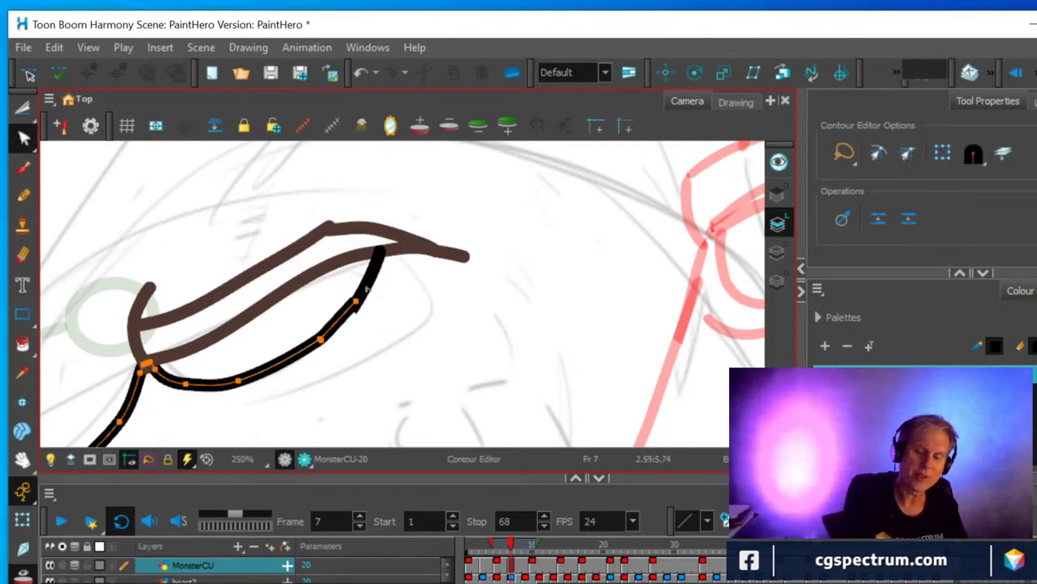
click(356, 302)
key(ctrl+z)
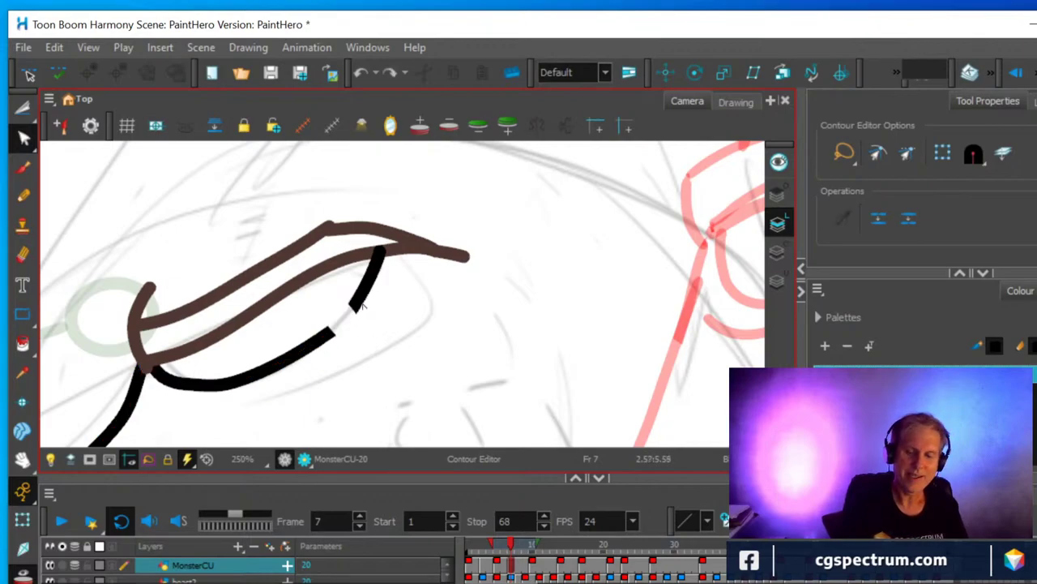
click(329, 336)
drag(336, 334, 357, 305)
click(354, 307)
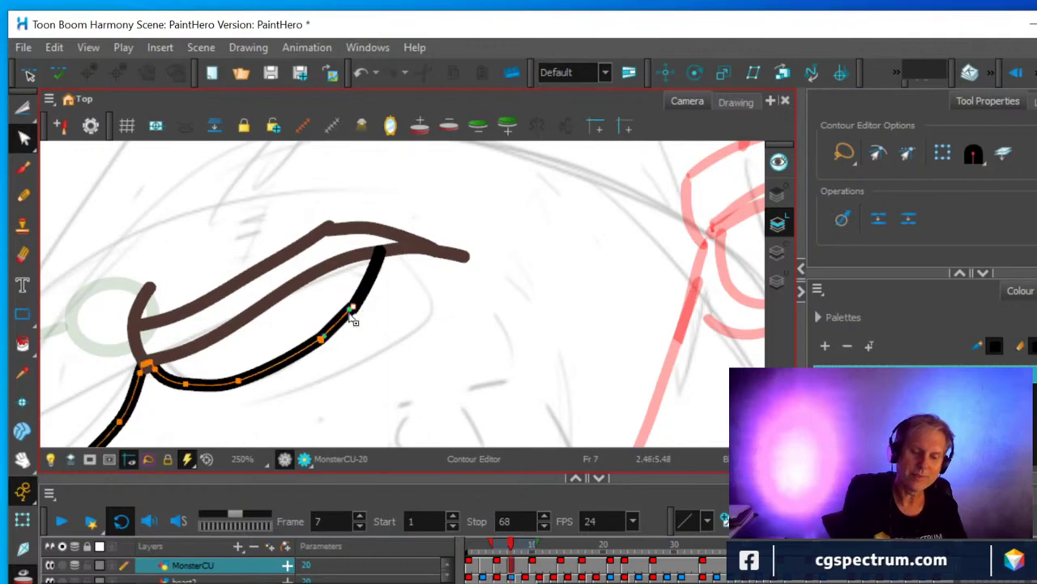
key(ctrl+a)
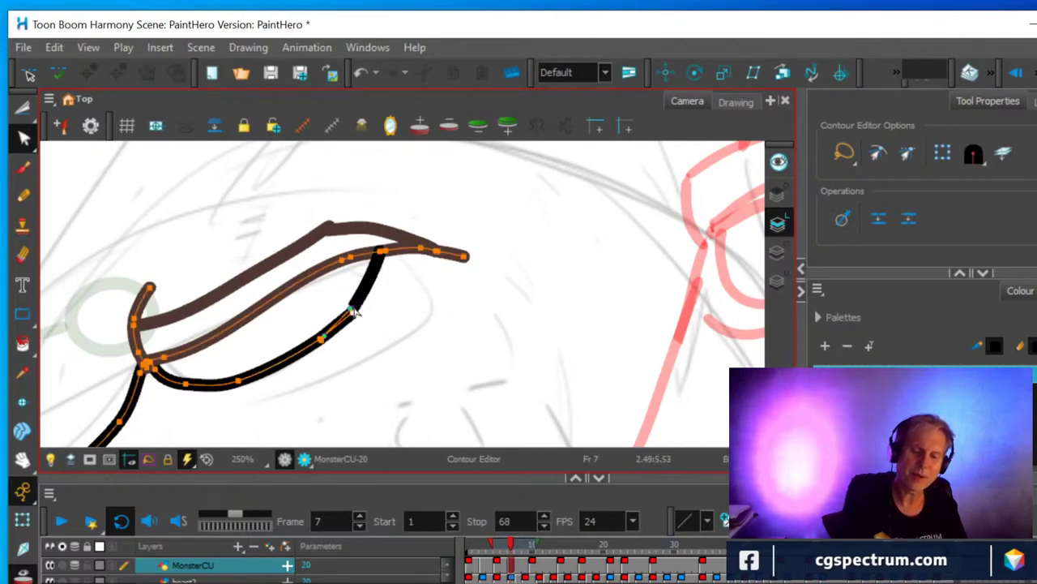
click(365, 313)
click(359, 348)
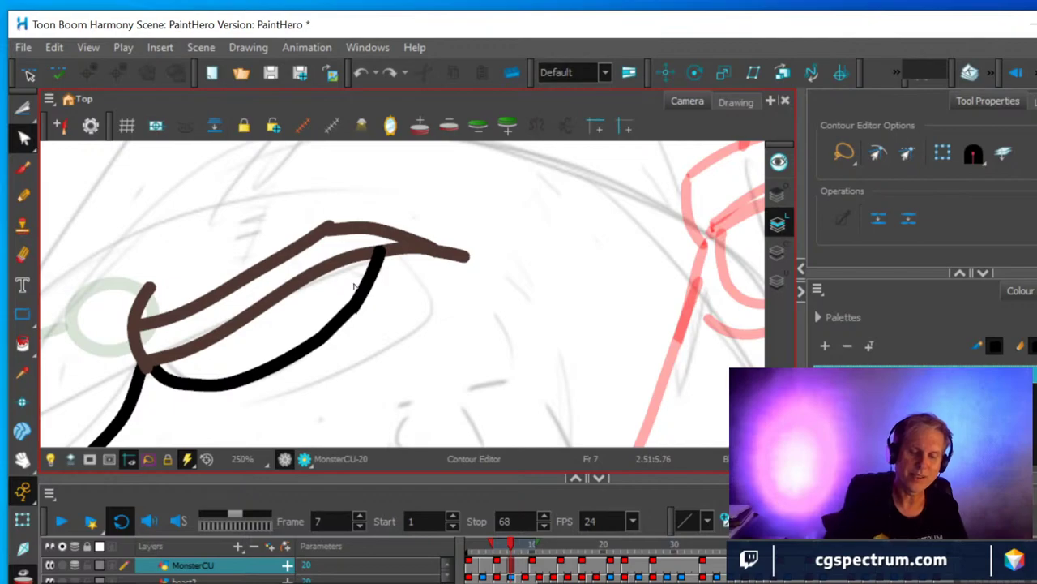
scroll(413, 323, down, 2)
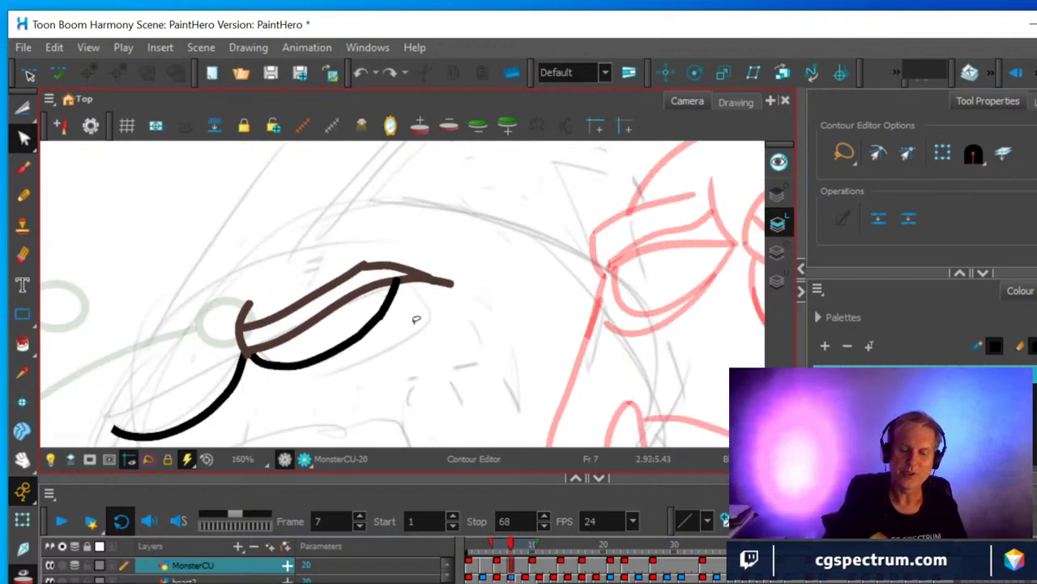
scroll(373, 325, up, 3)
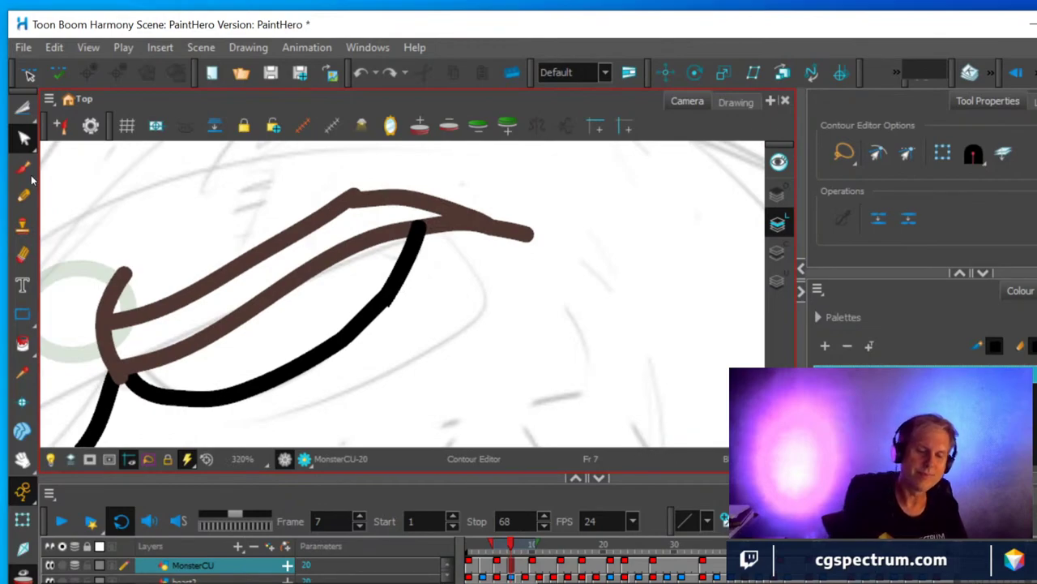
click(332, 204)
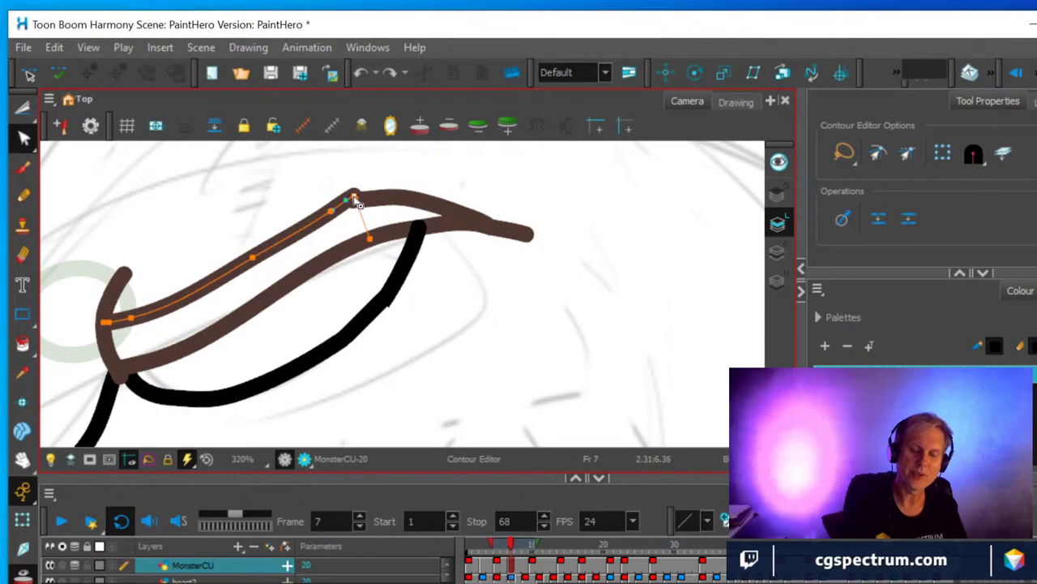
click(365, 192)
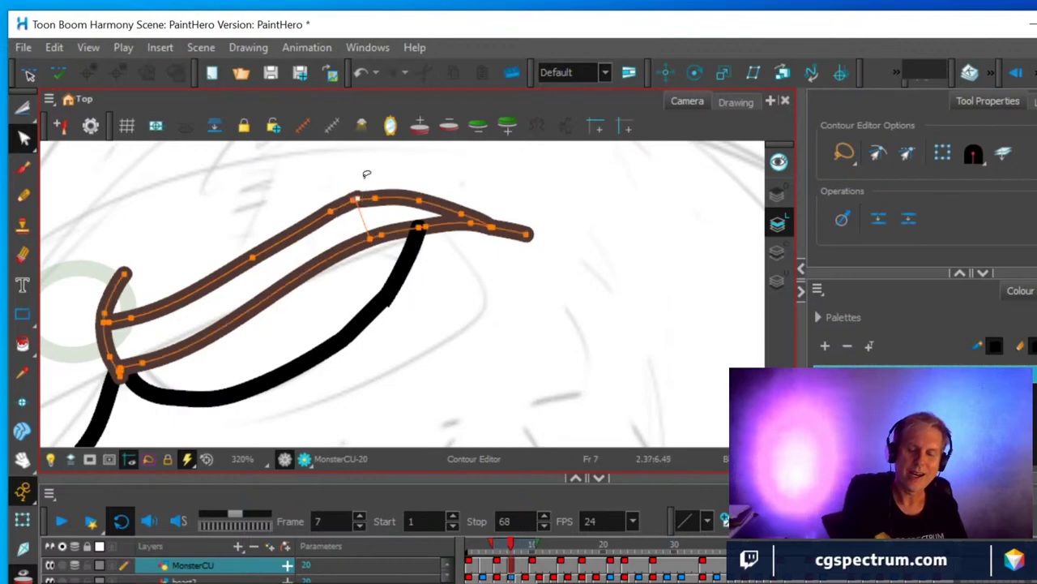
click(528, 235)
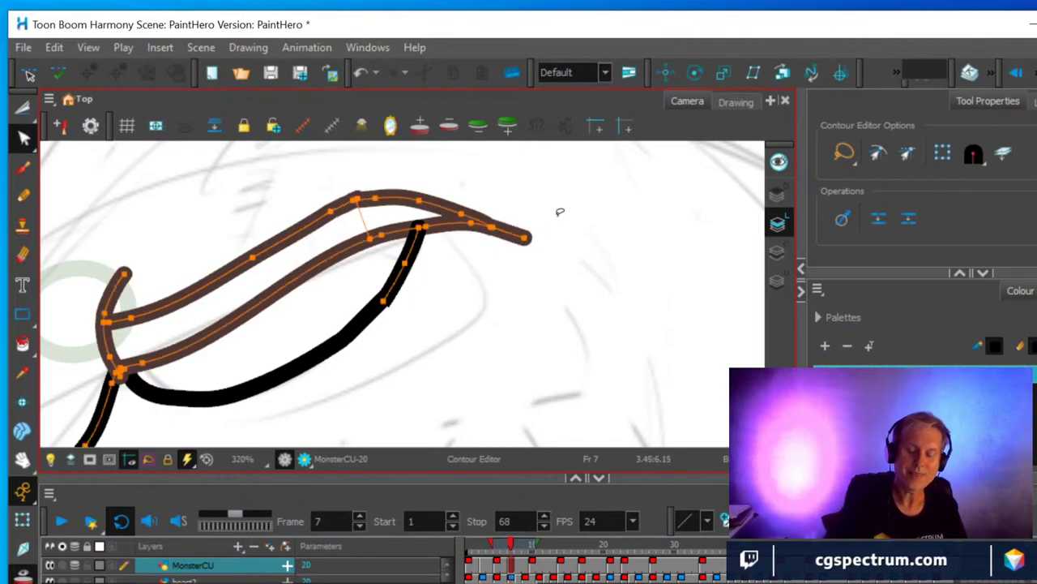
scroll(556, 212, down, 2)
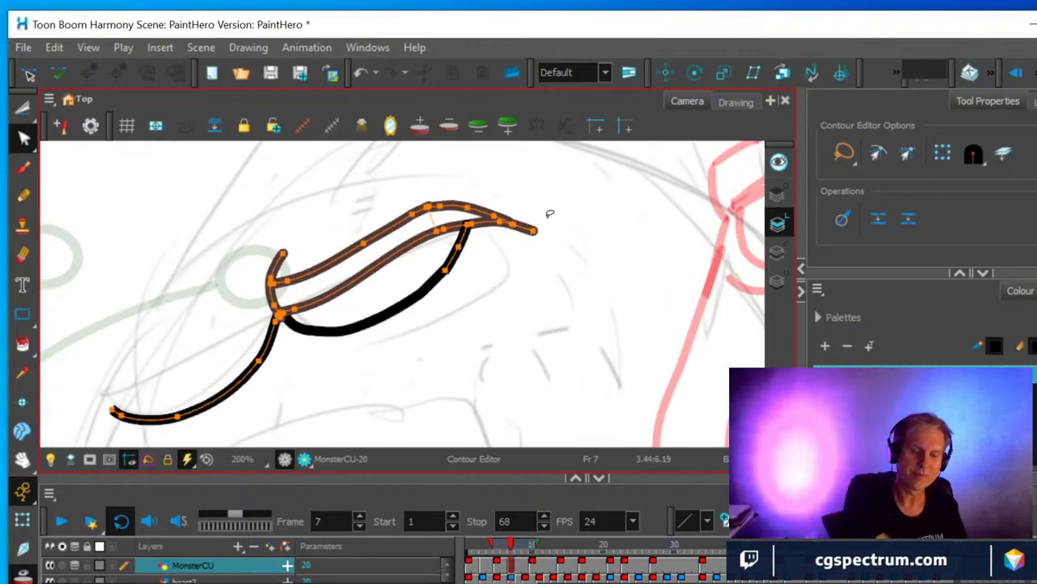
Draw a second black lash line under the eyelid.
click(23, 196)
drag(328, 336, 464, 324)
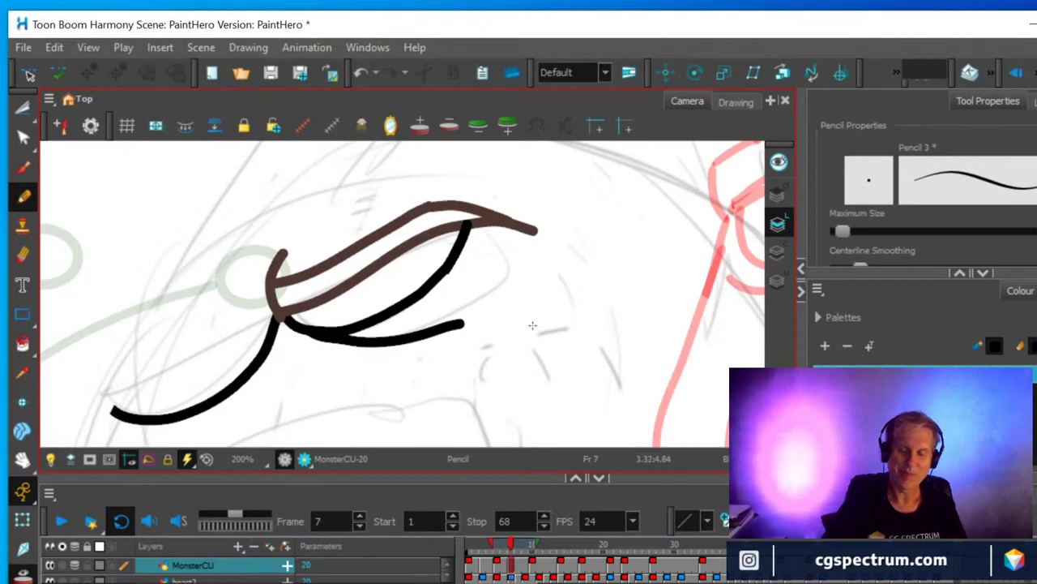
scroll(533, 325, down, 2)
scroll(515, 323, up, 1)
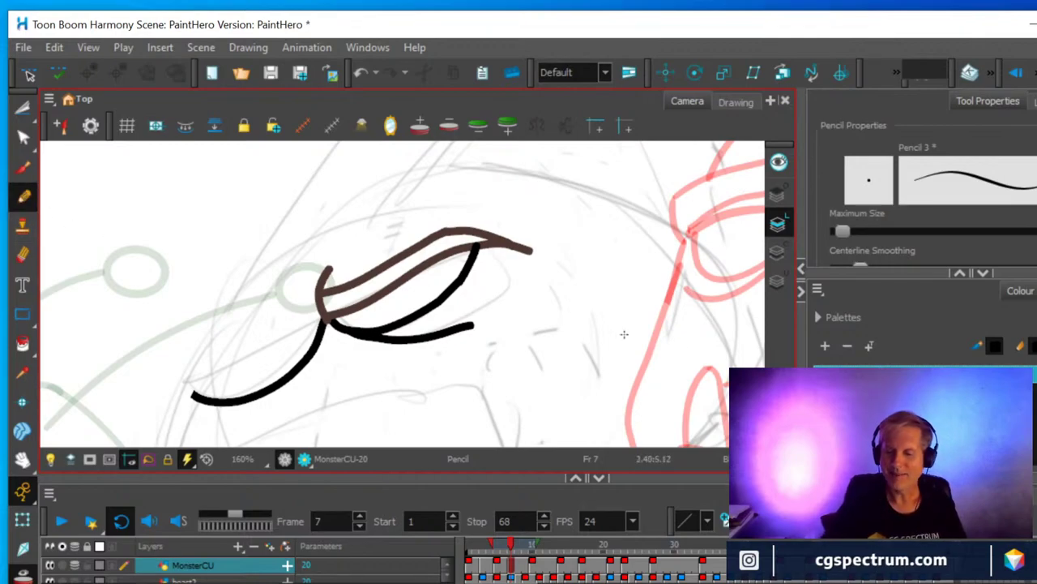
Draw brown outline curves rising and sweeping down-left from the eyelid's left end.
click(842, 317)
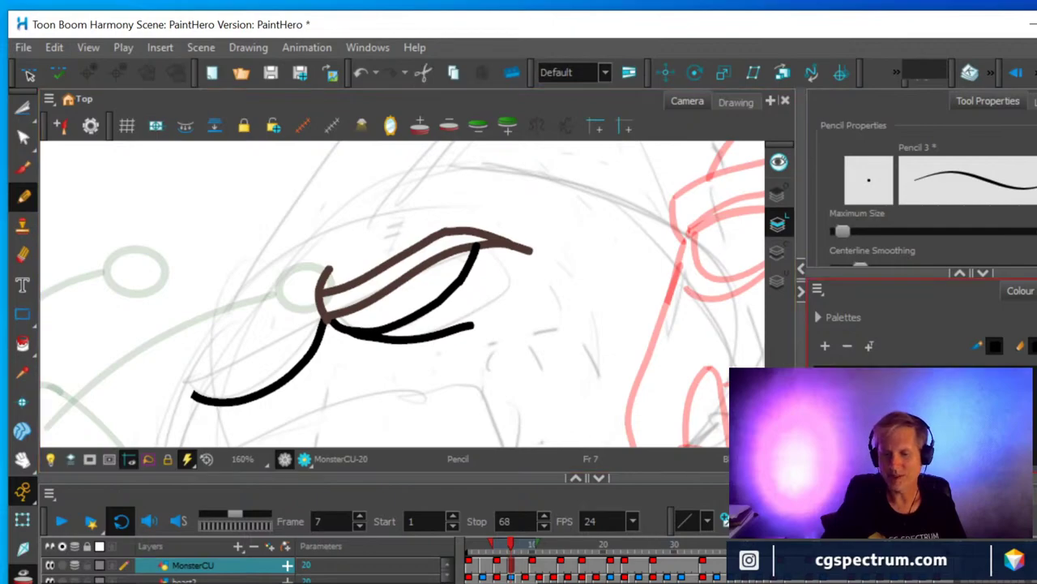
scroll(503, 358, up, 1)
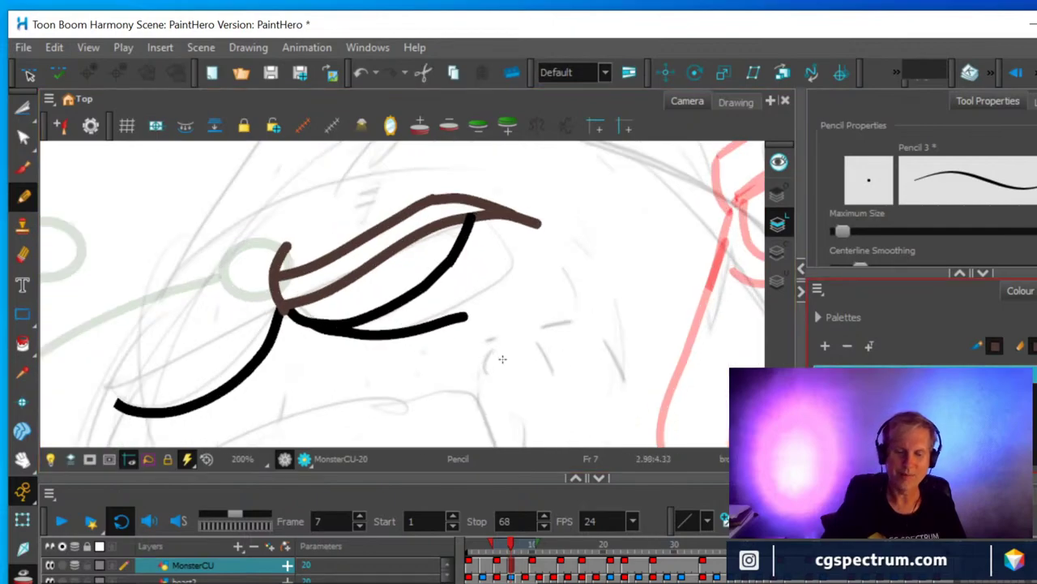
drag(276, 309, 250, 253)
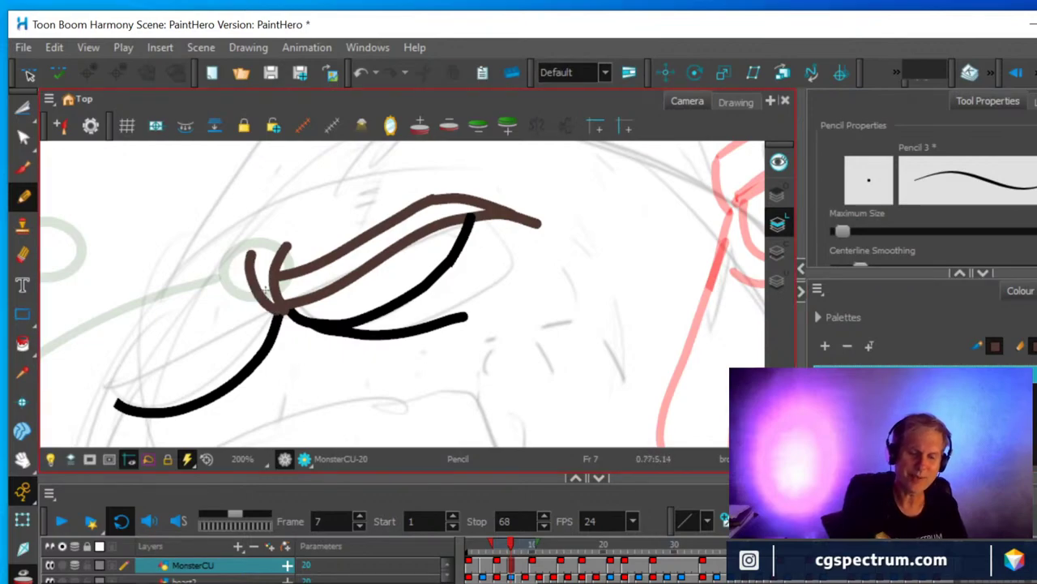
mouse_move(274, 309)
mouse_down()
mouse_move(135, 371)
mouse_move(95, 408)
mouse_up()
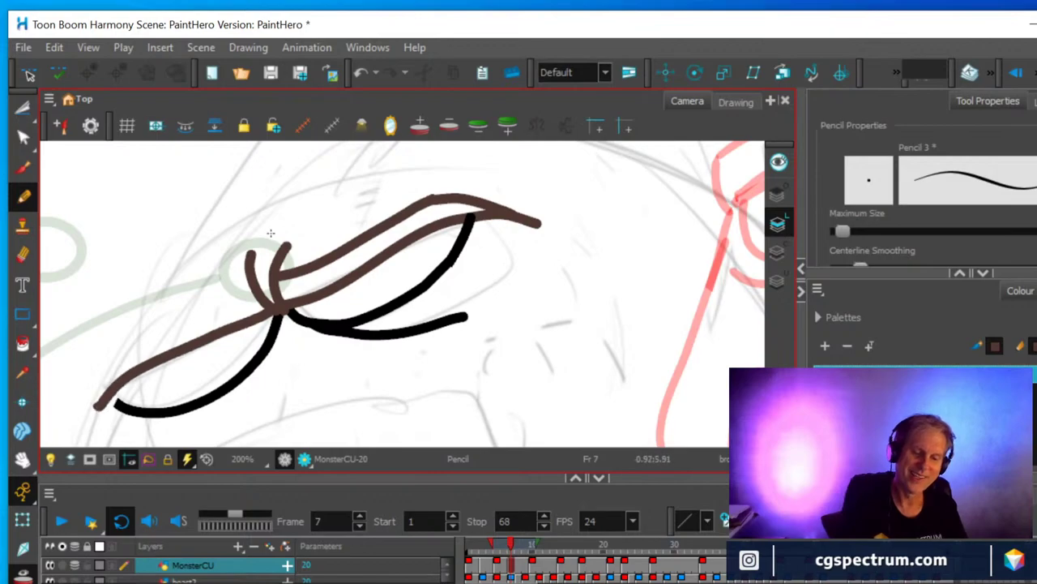
mouse_move(248, 272)
mouse_down()
mouse_move(234, 297)
mouse_move(135, 345)
mouse_move(94, 409)
mouse_up()
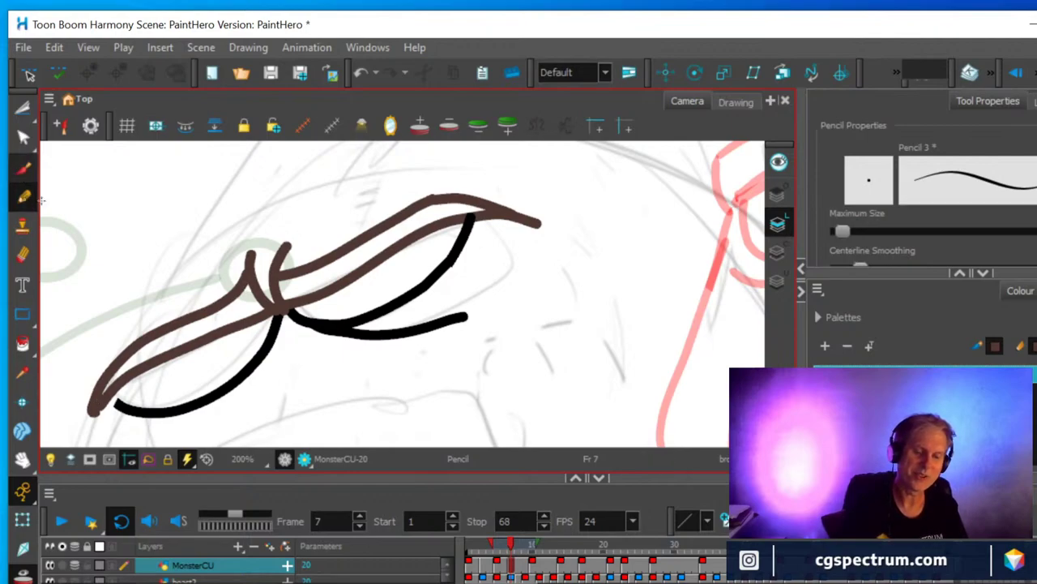
click(23, 167)
click(23, 196)
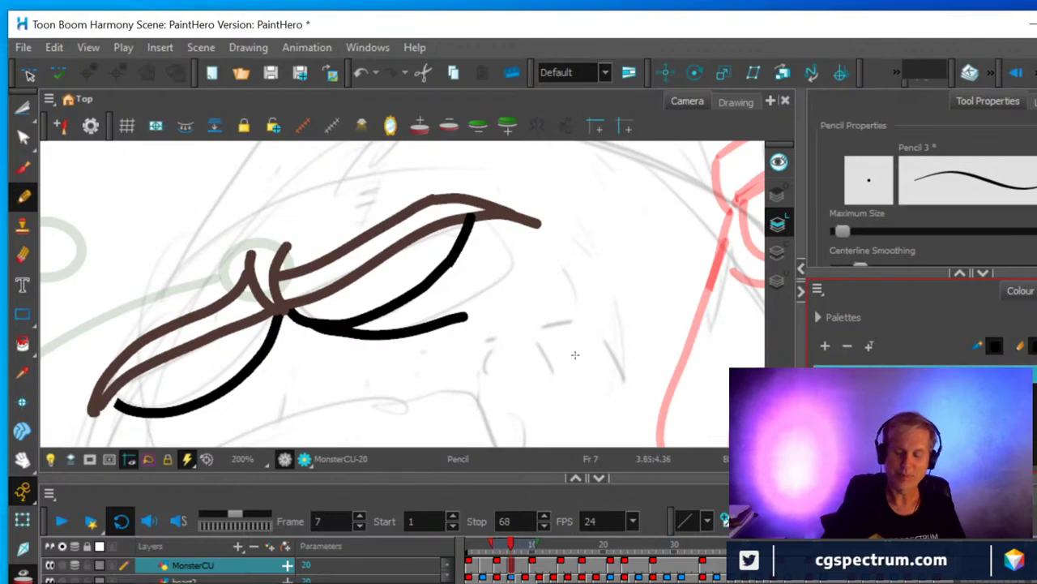
Extend the black lash line left to meet the brown outline.
click(118, 405)
drag(118, 405, 107, 398)
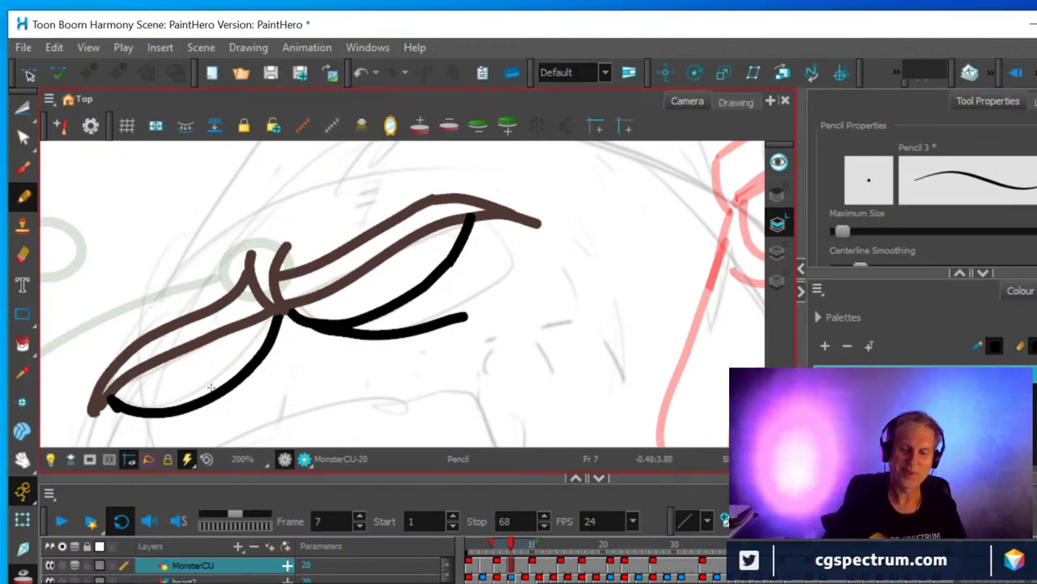
scroll(173, 394, down, 2)
drag(323, 393, 459, 299)
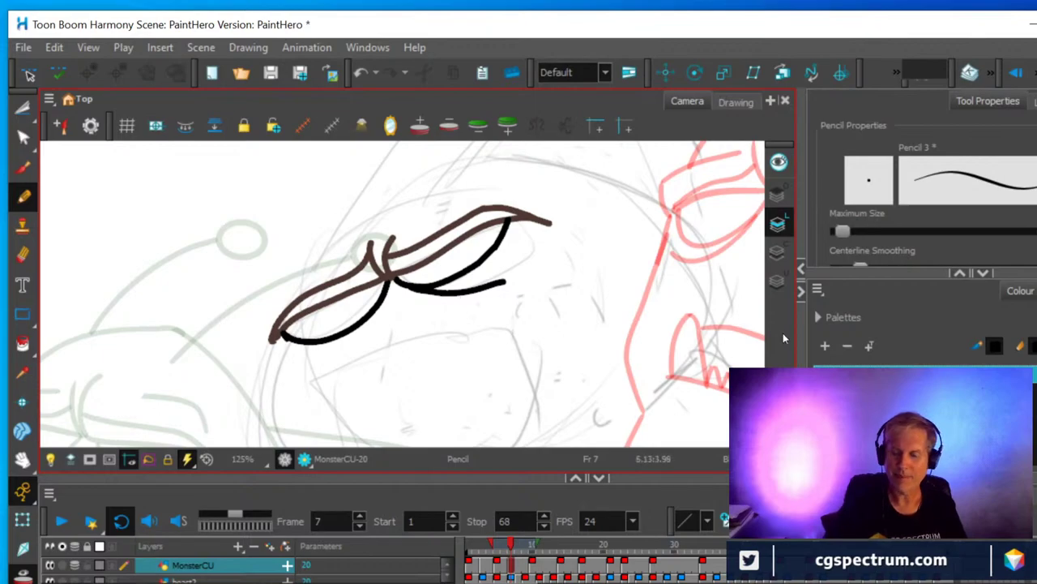
Check frame 5, then trim the black line's overshooting right tail on frame 7.
click(496, 567)
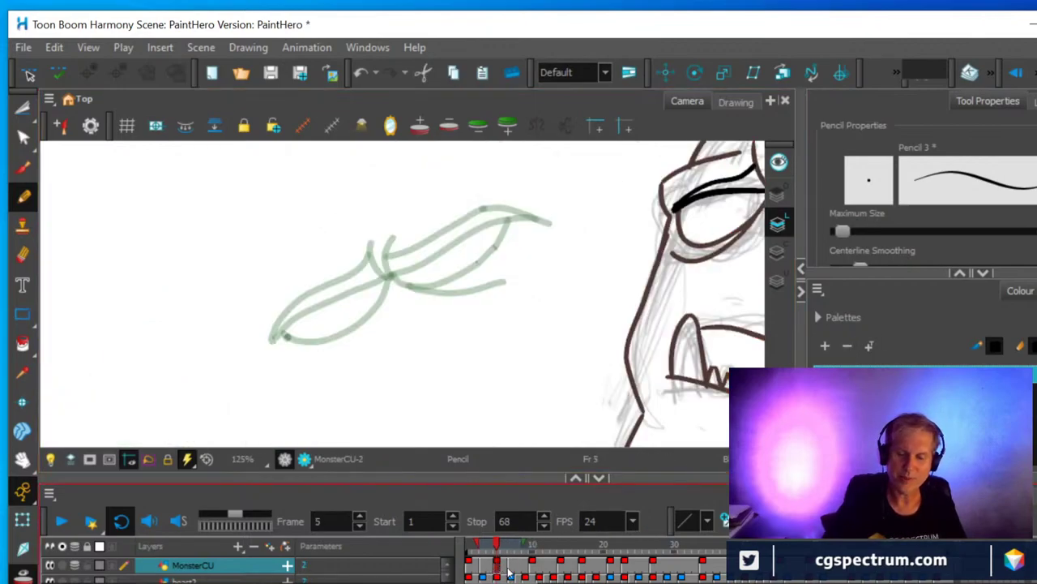
click(512, 567)
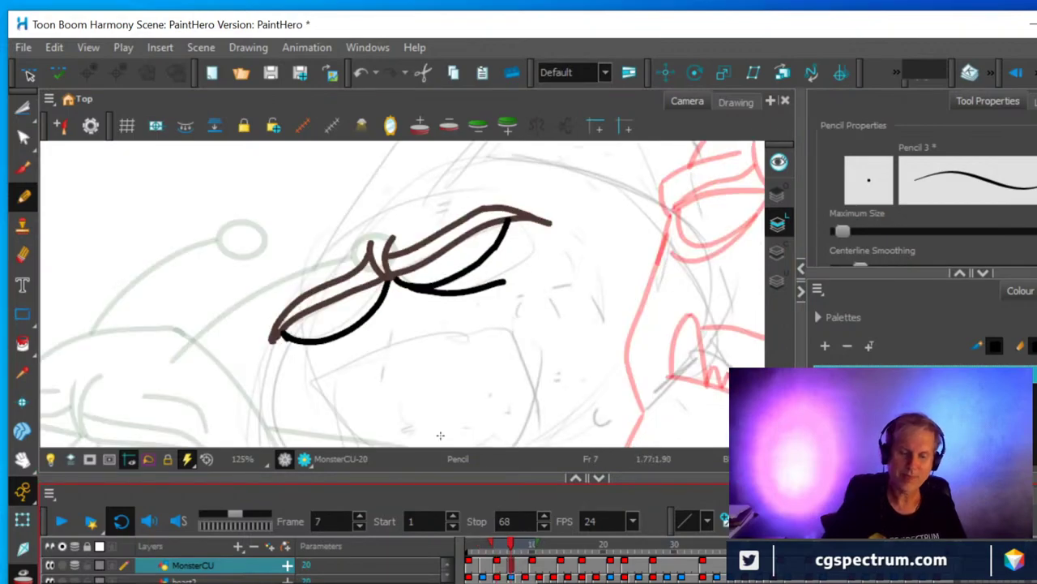
click(23, 107)
drag(480, 285, 482, 282)
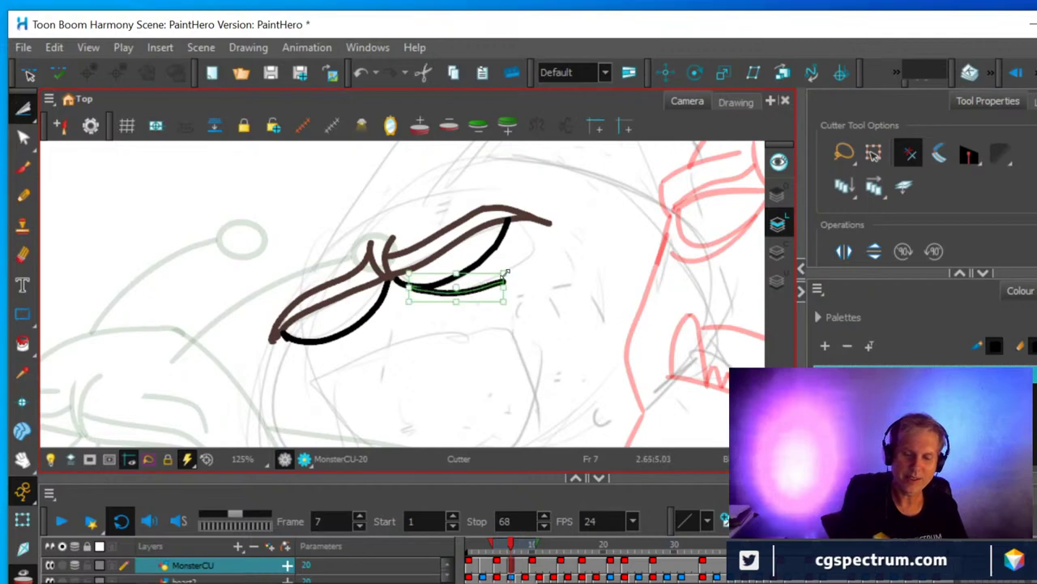
key(Delete)
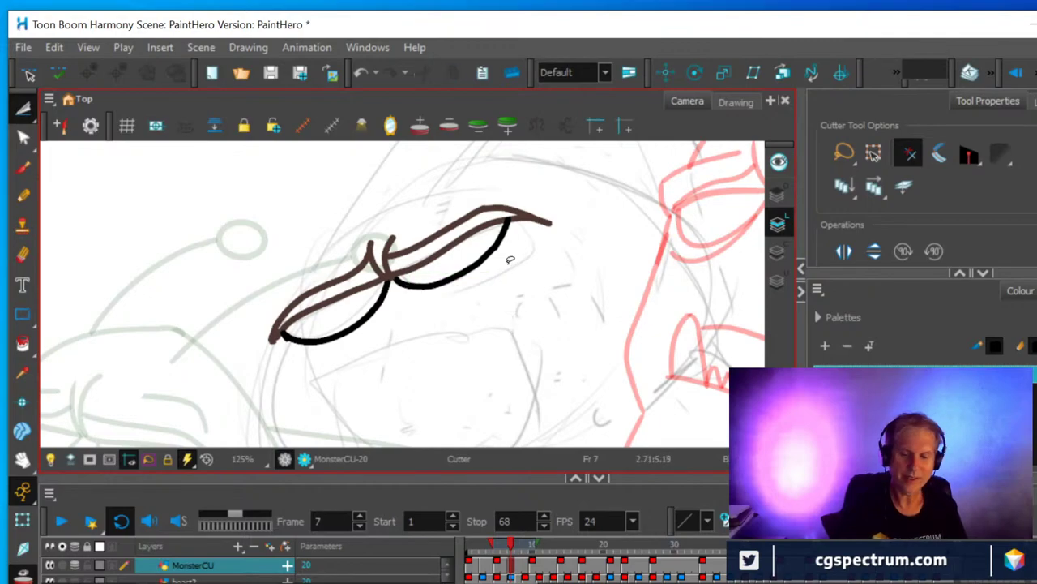
Draw a brown lower eyelid line beneath the black lash with the pencil.
click(23, 196)
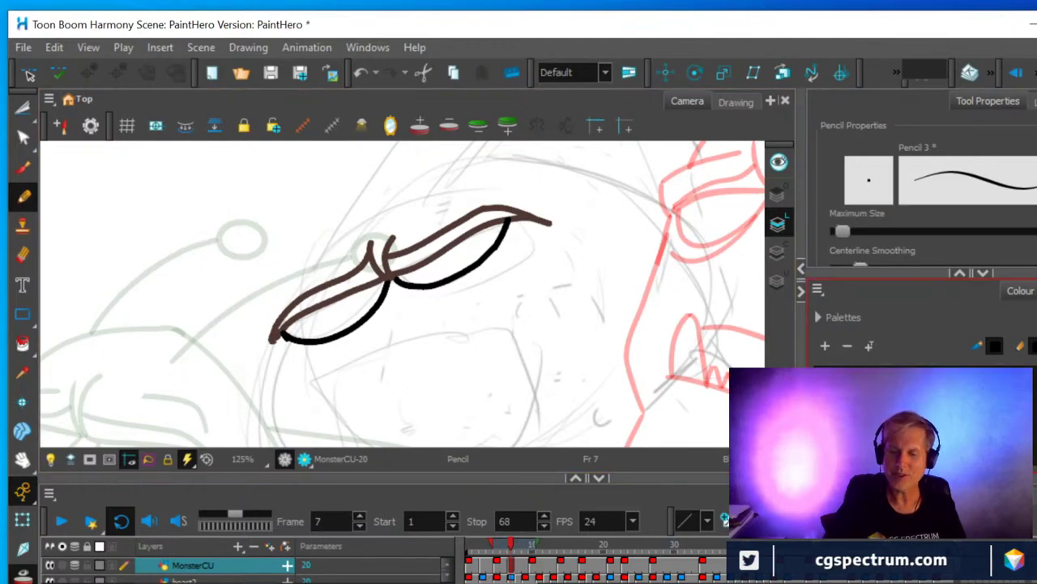
scroll(527, 310, up, 3)
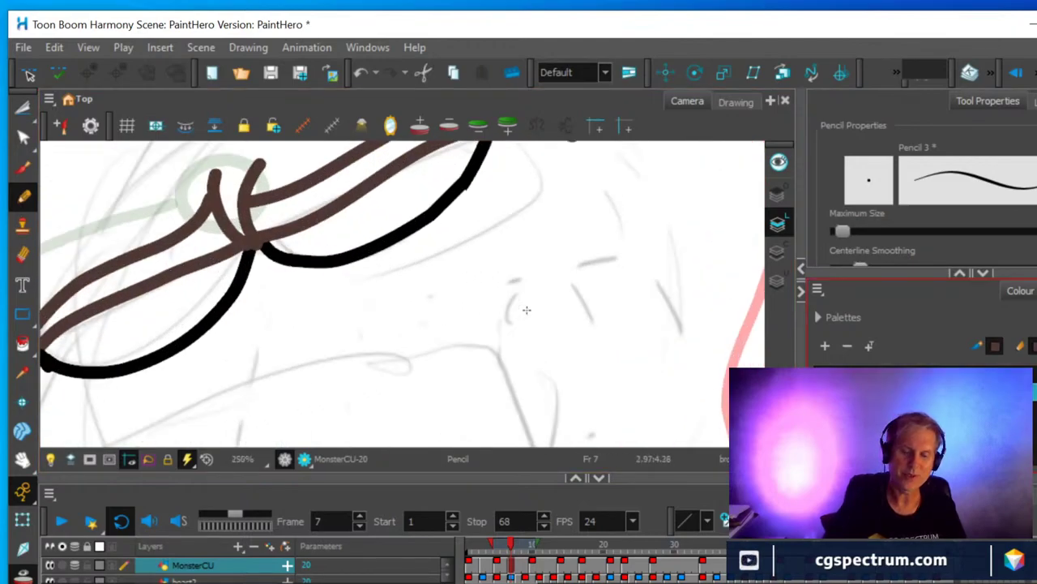
mouse_move(265, 252)
mouse_down()
mouse_move(318, 276)
mouse_move(464, 241)
mouse_up()
scroll(400, 235, down, 1)
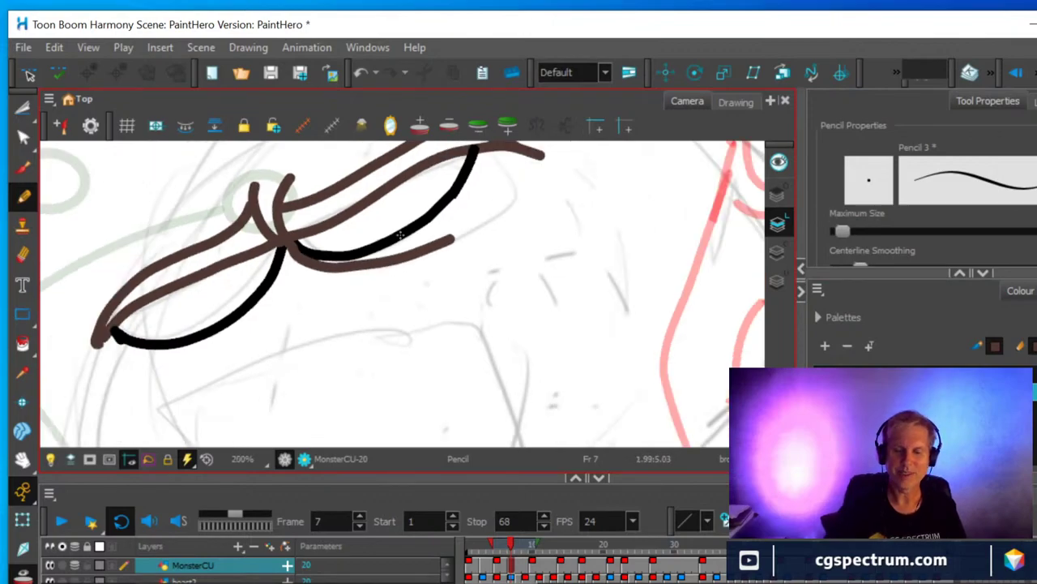
scroll(399, 235, down, 2)
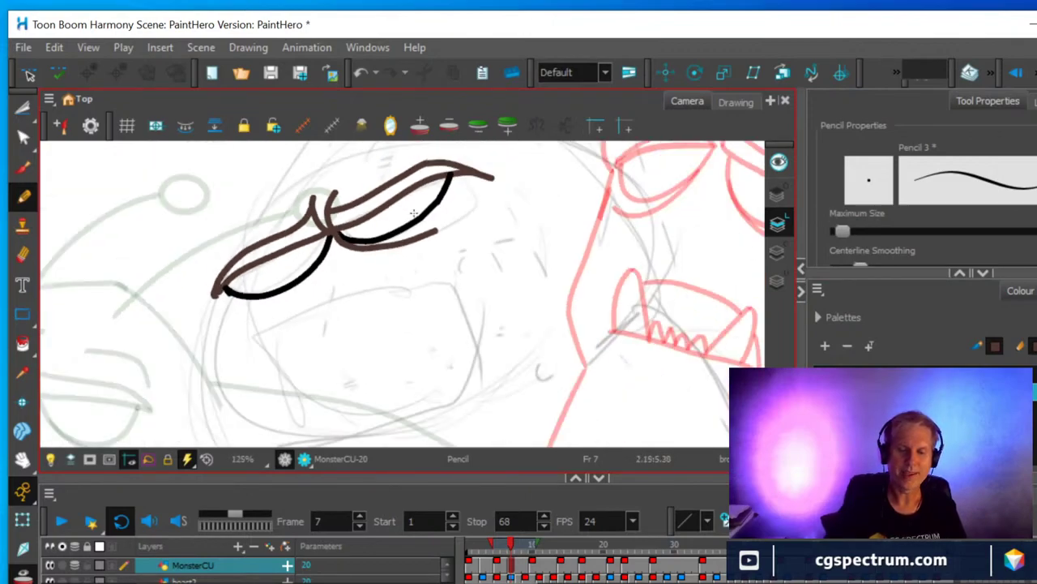
scroll(381, 254, up, 3)
scroll(387, 284, down, 2)
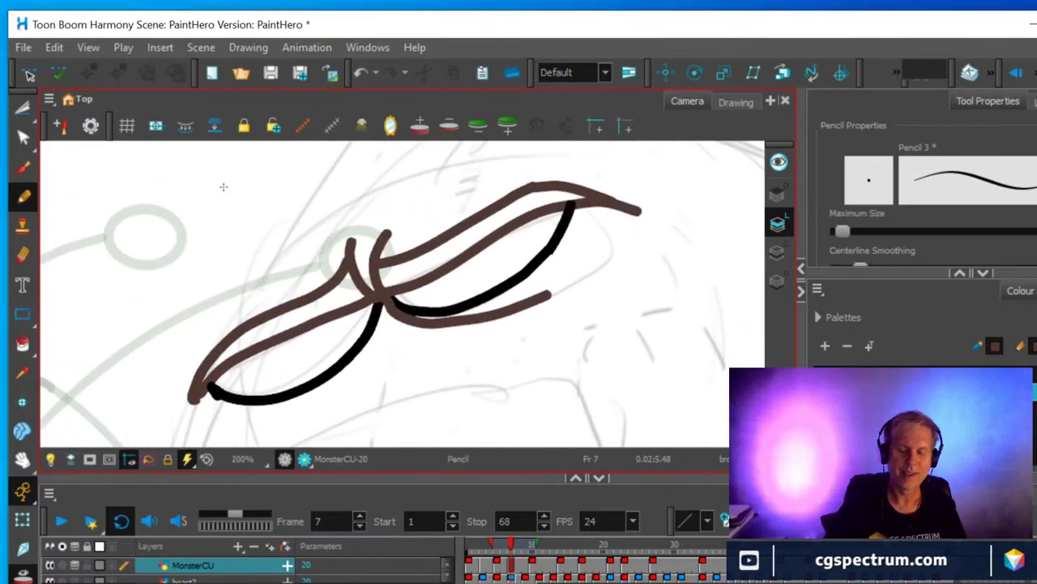
Cut away a section of the black lash line and the black scraps at the crossing.
click(23, 108)
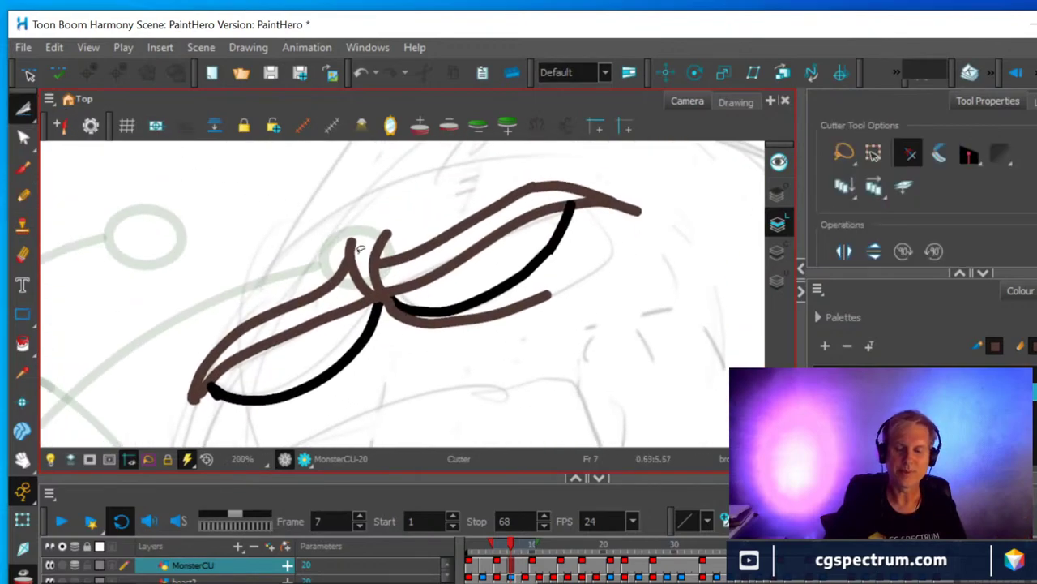
click(486, 294)
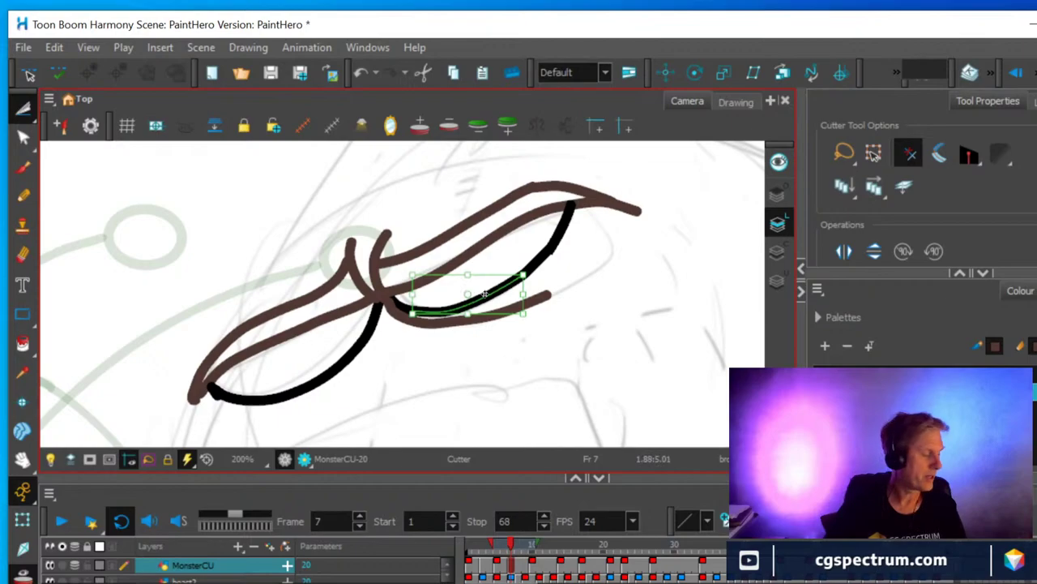
key(Delete)
click(413, 306)
key(Delete)
click(406, 300)
key(Delete)
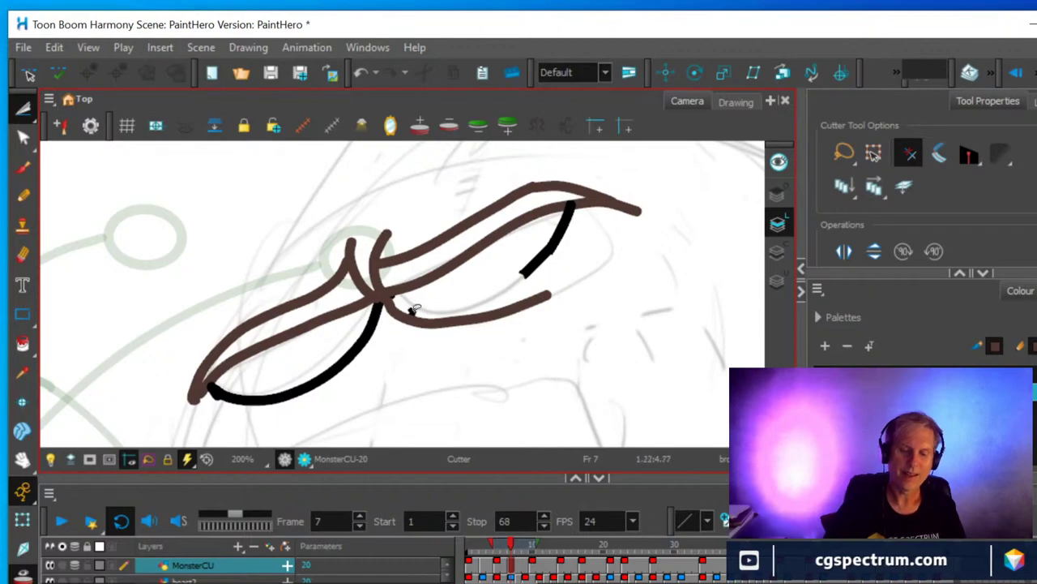
click(411, 310)
scroll(456, 287, up, 2)
key(Delete)
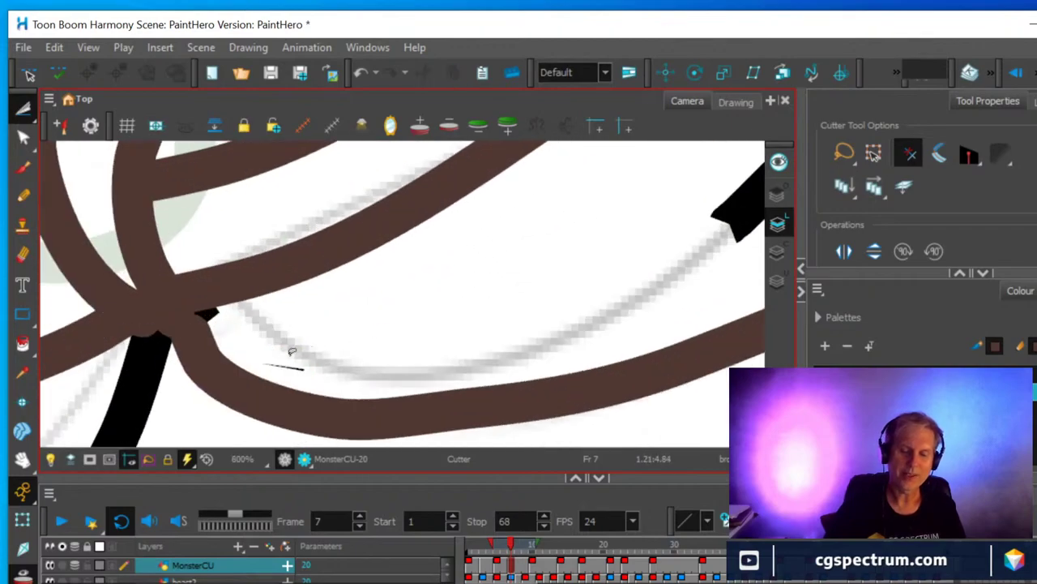
click(209, 310)
key(Delete)
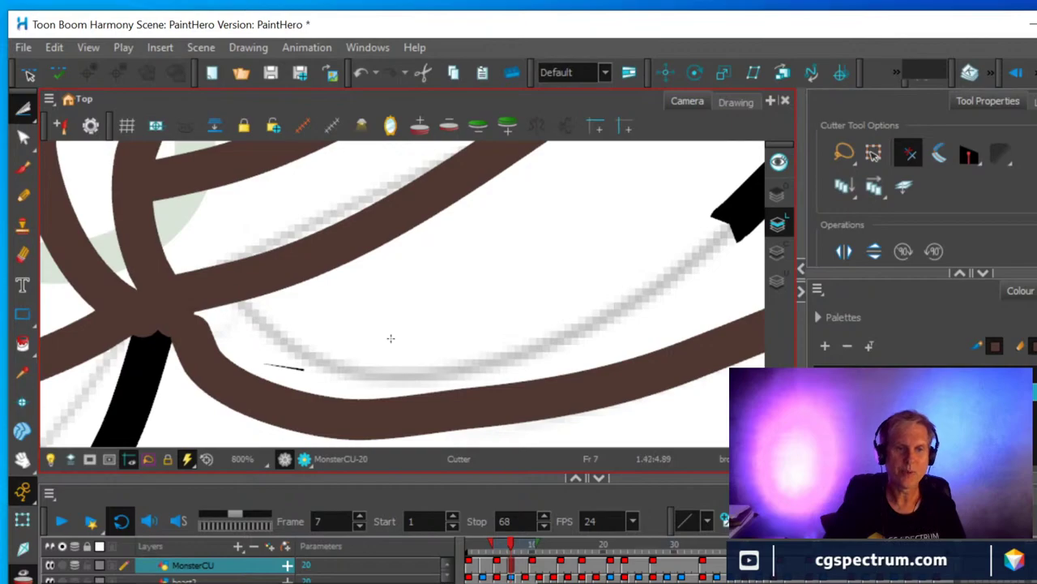
Lasso and delete the stray stroke fragment beside the lower eyelid curve.
scroll(438, 325, down, 2)
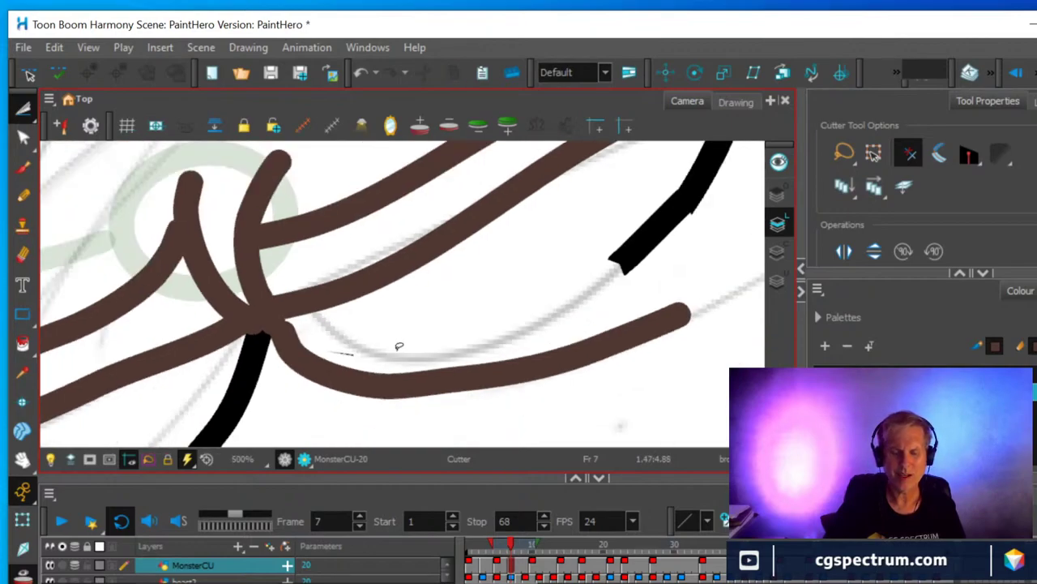
mouse_move(371, 348)
mouse_down()
mouse_move(325, 342)
mouse_move(322, 353)
mouse_move(342, 362)
mouse_move(378, 344)
mouse_up()
key(Delete)
scroll(432, 335, down, 3)
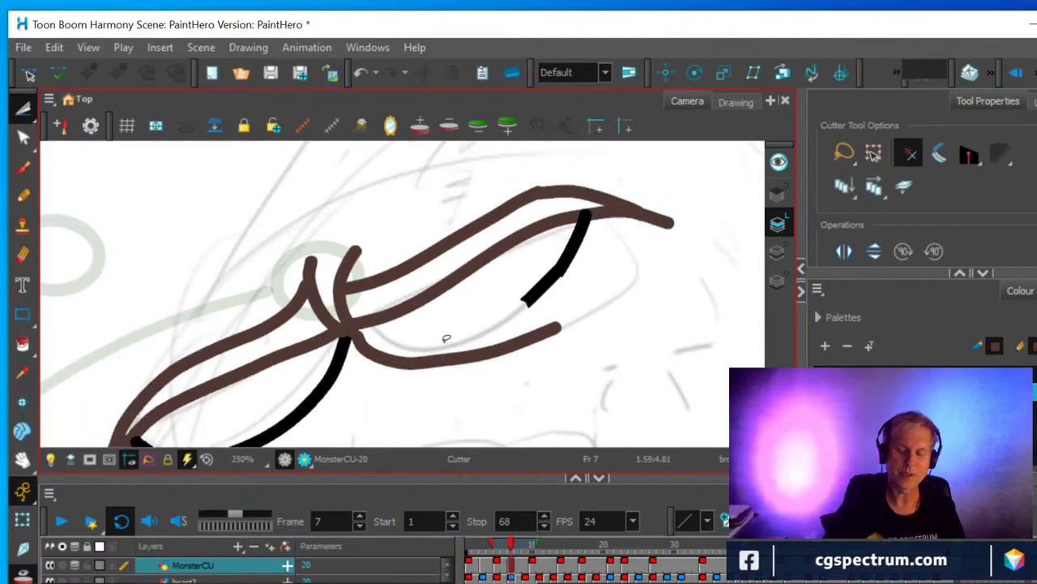
scroll(440, 338, up, 1)
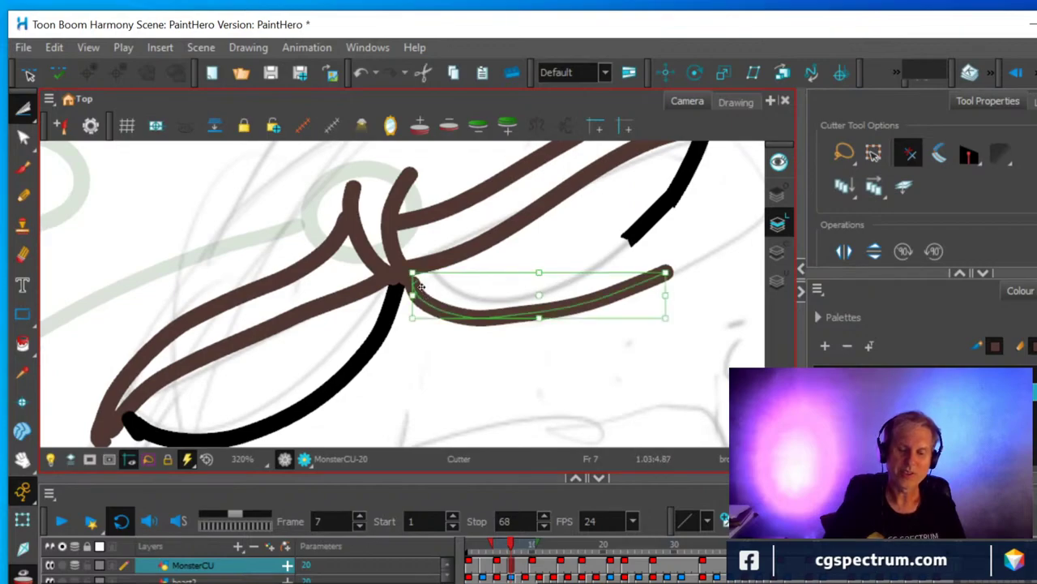
click(23, 111)
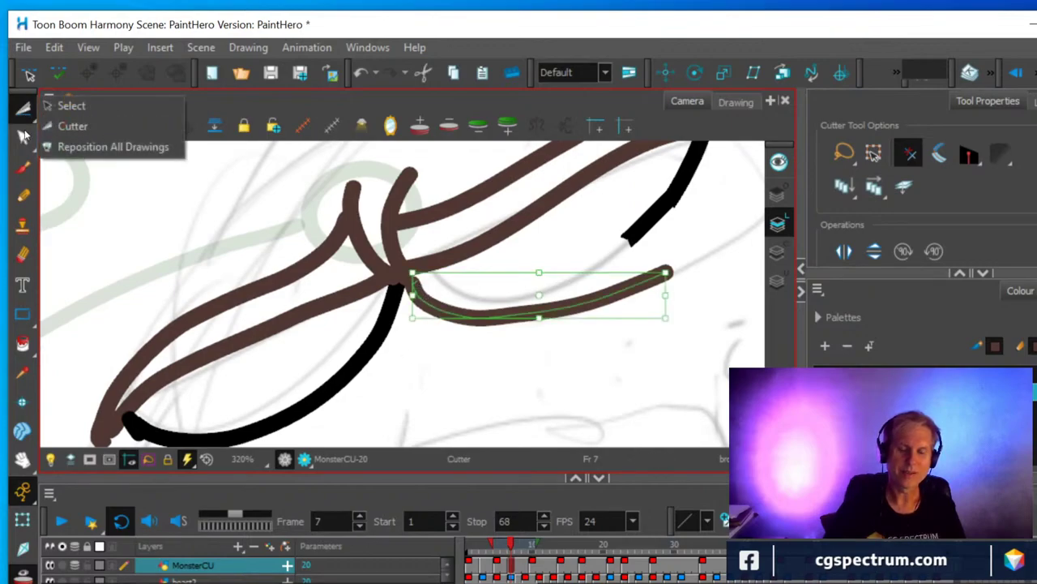
Select the long black lash stroke with the Contour Editor and delete it.
click(23, 139)
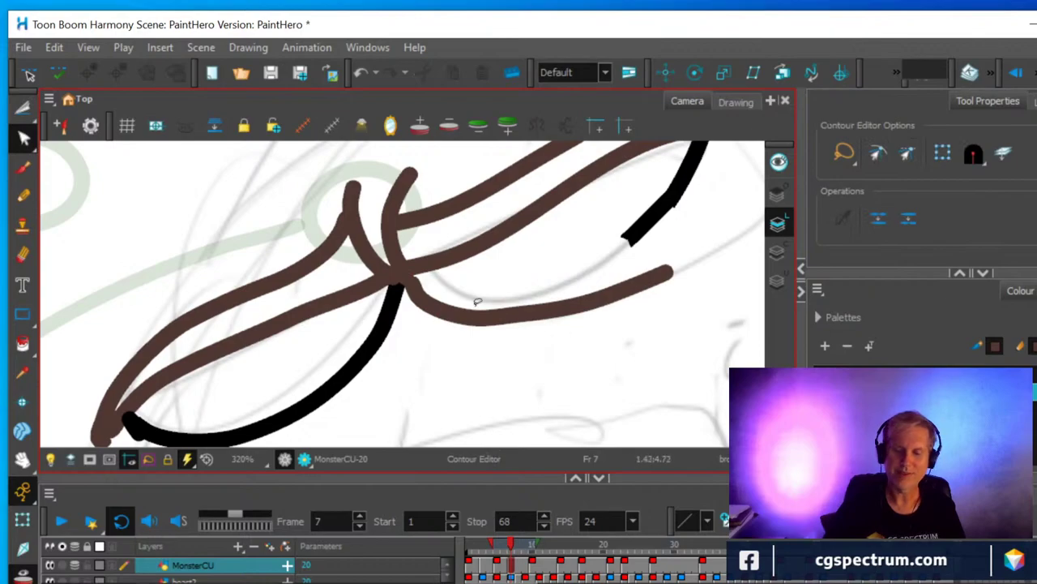
click(449, 310)
scroll(401, 292, up, 3)
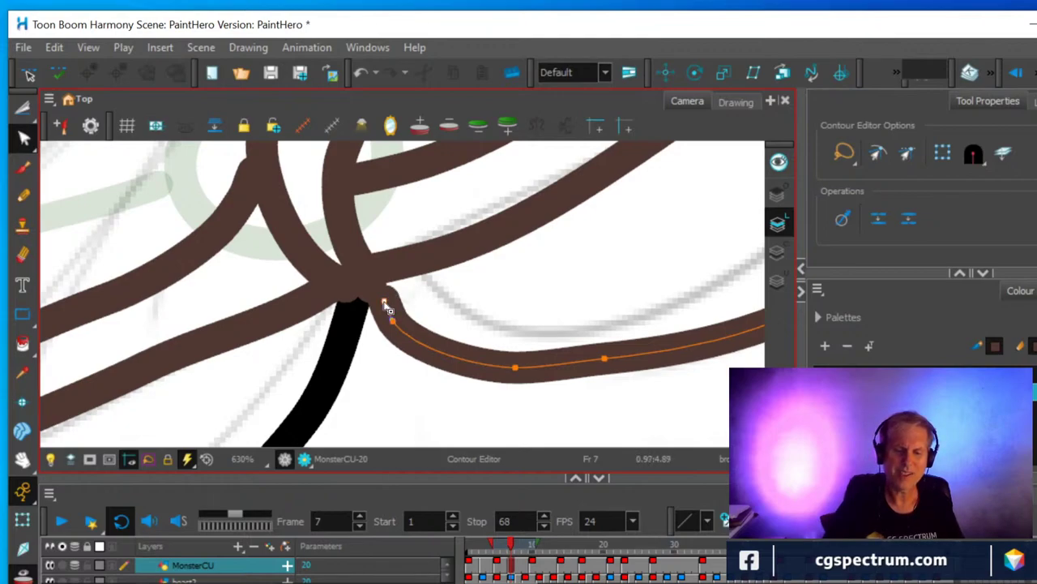
scroll(397, 324, down, 5)
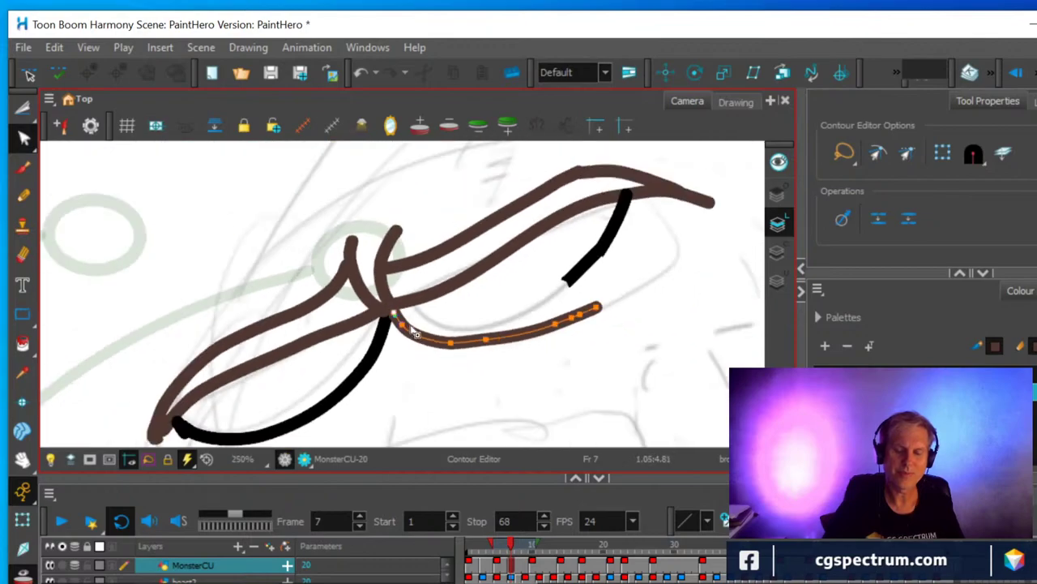
click(372, 359)
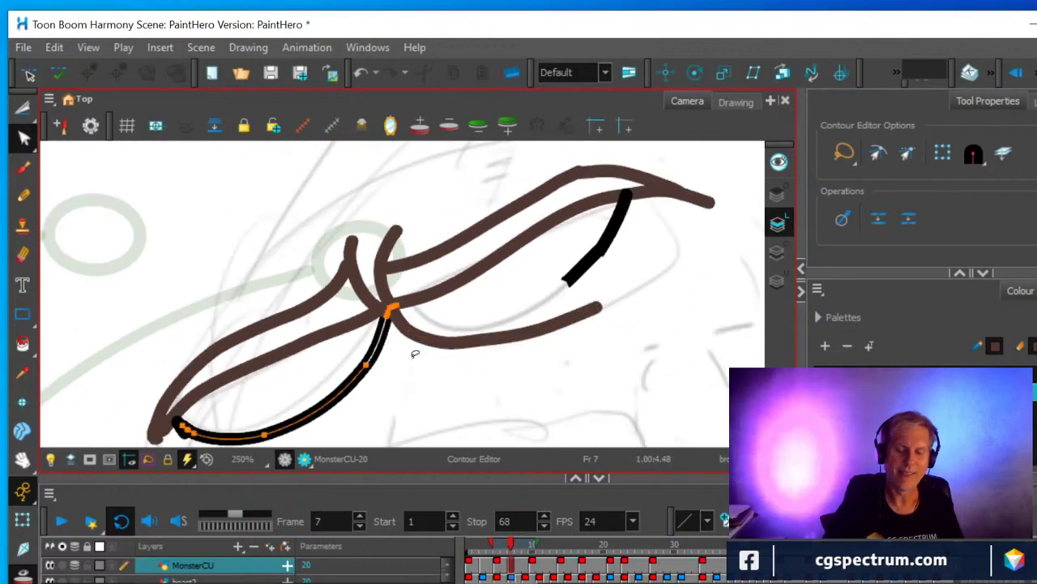
click(487, 365)
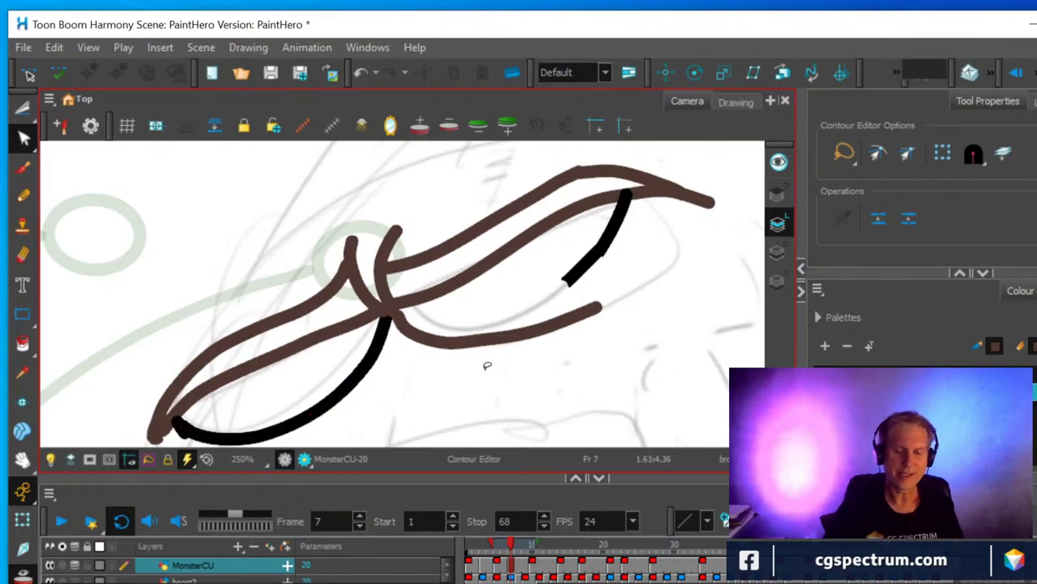
click(383, 347)
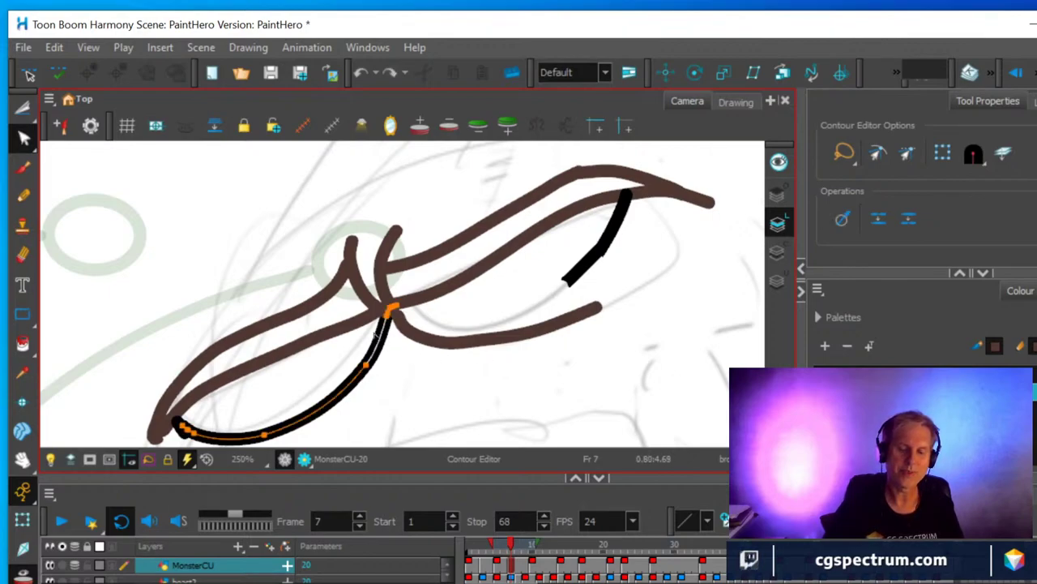
click(60, 52)
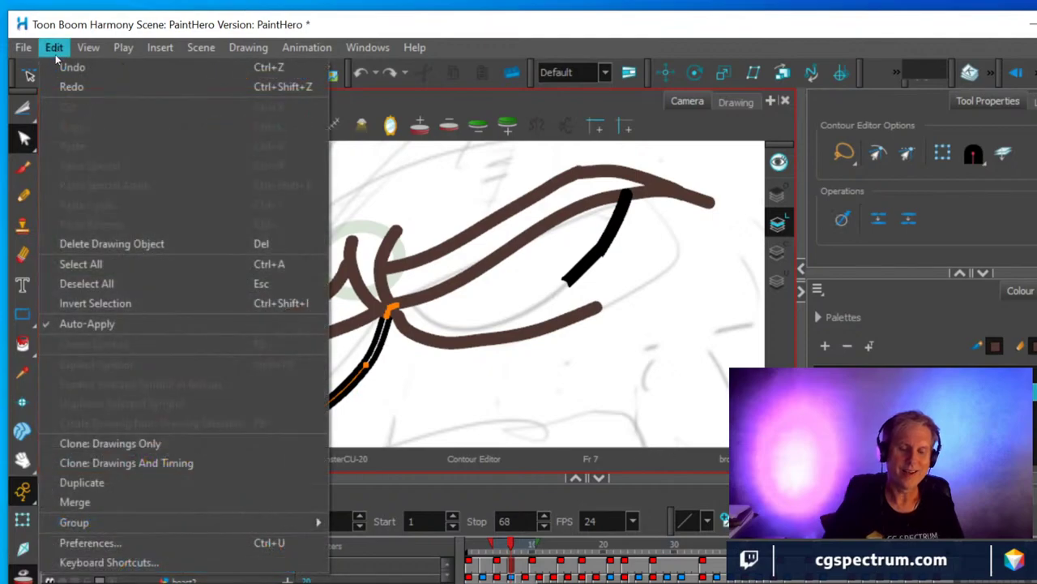
click(84, 243)
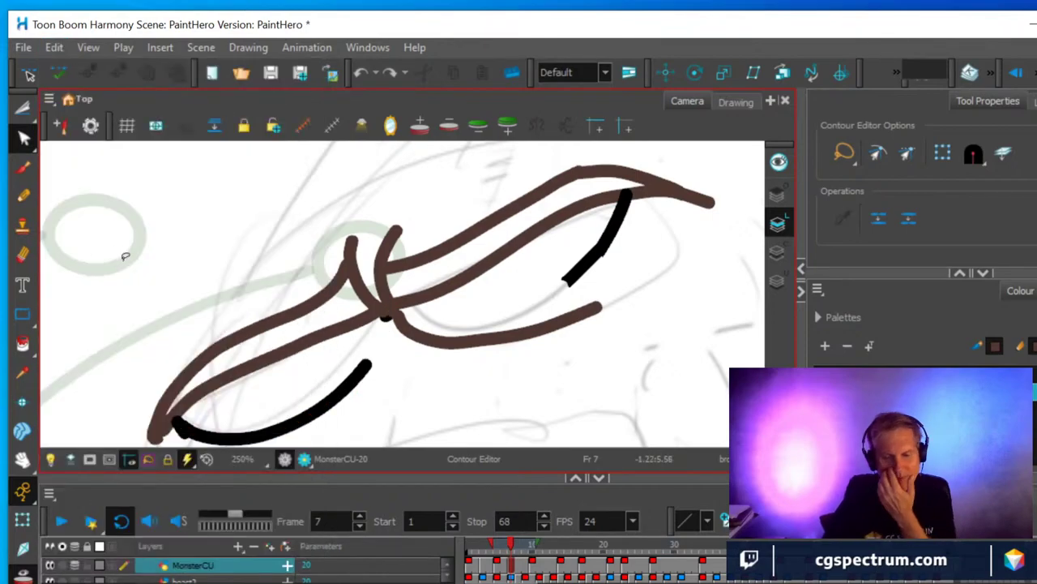
Select and delete the remaining lower black stroke under the eyelid.
click(359, 373)
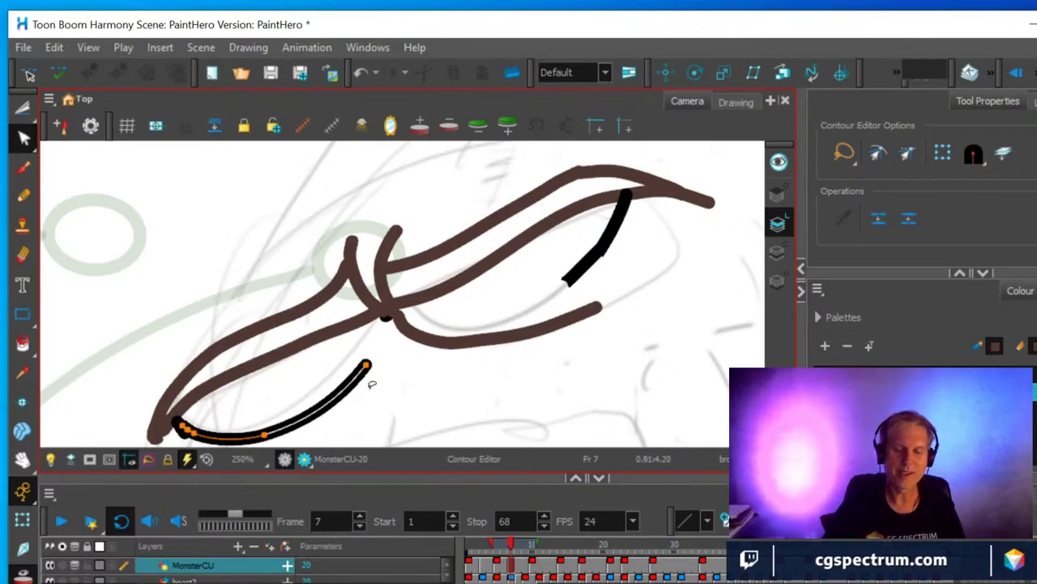
click(55, 48)
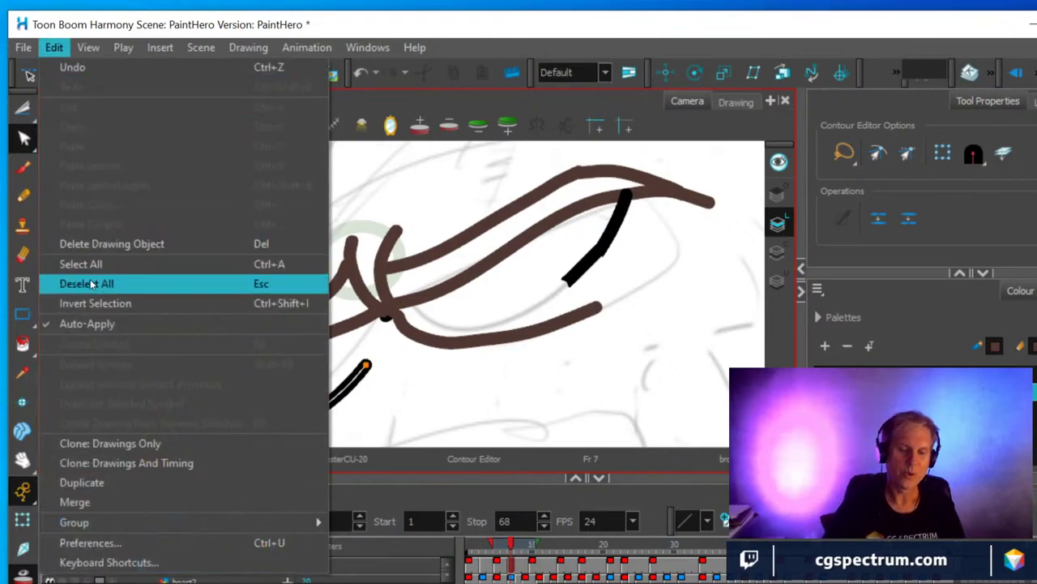
click(92, 283)
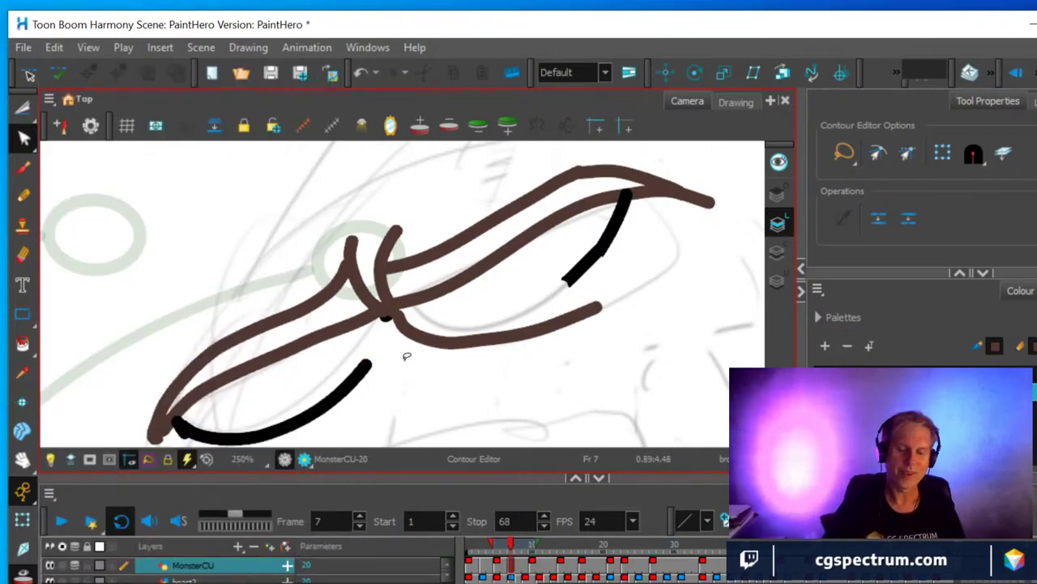
click(347, 393)
click(54, 48)
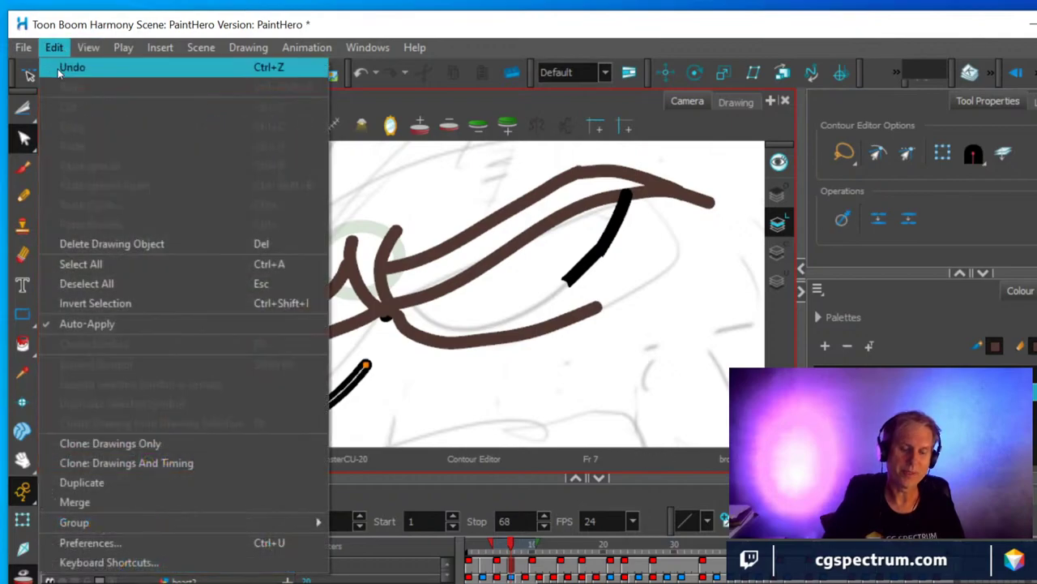
click(83, 244)
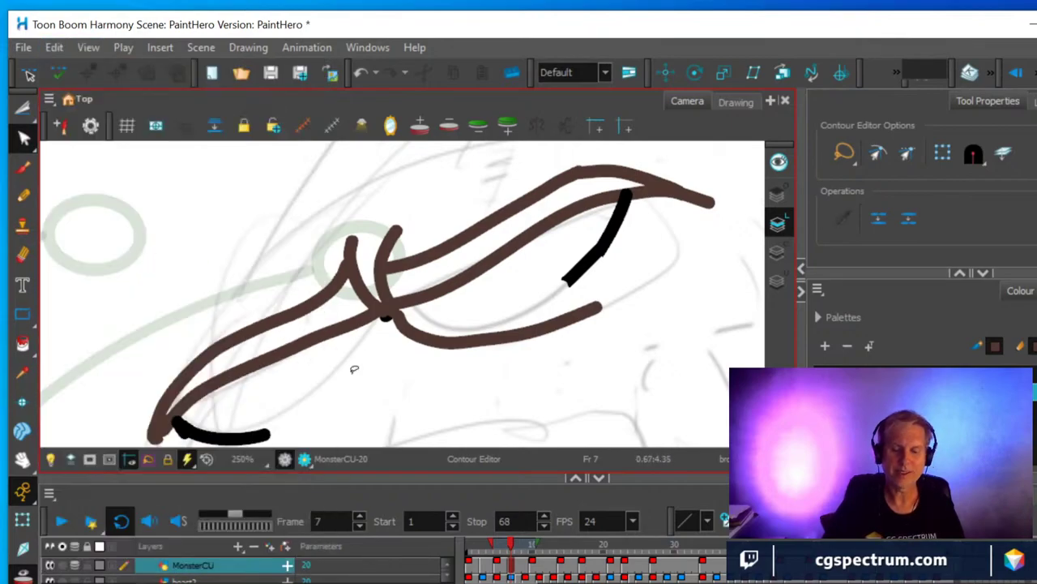
Delete the shortened black stroke, leaving only the small black nub at the corner.
drag(345, 372, 414, 300)
click(300, 363)
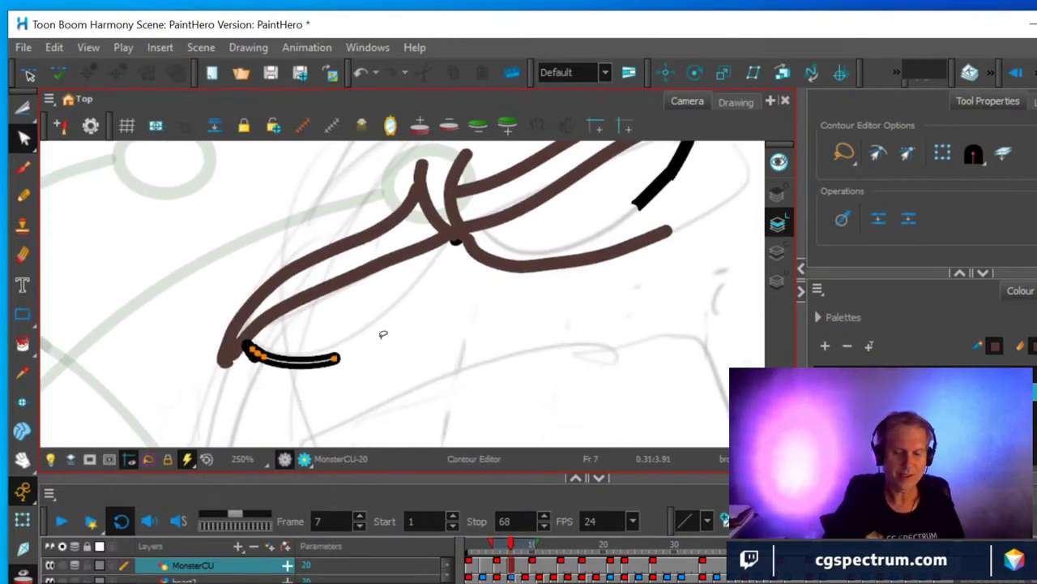
click(57, 48)
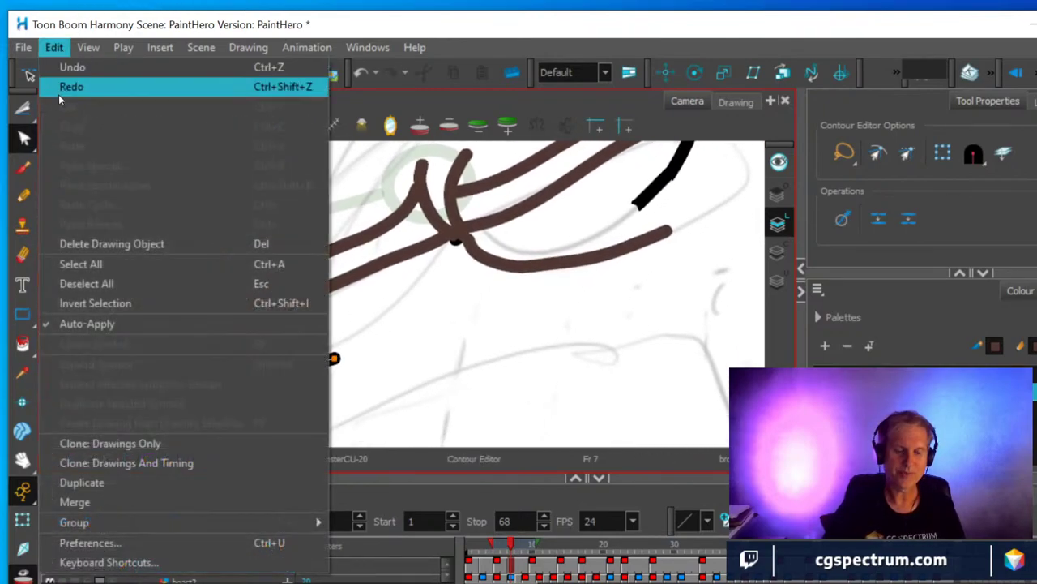
click(83, 243)
scroll(361, 282, up, 2)
click(203, 393)
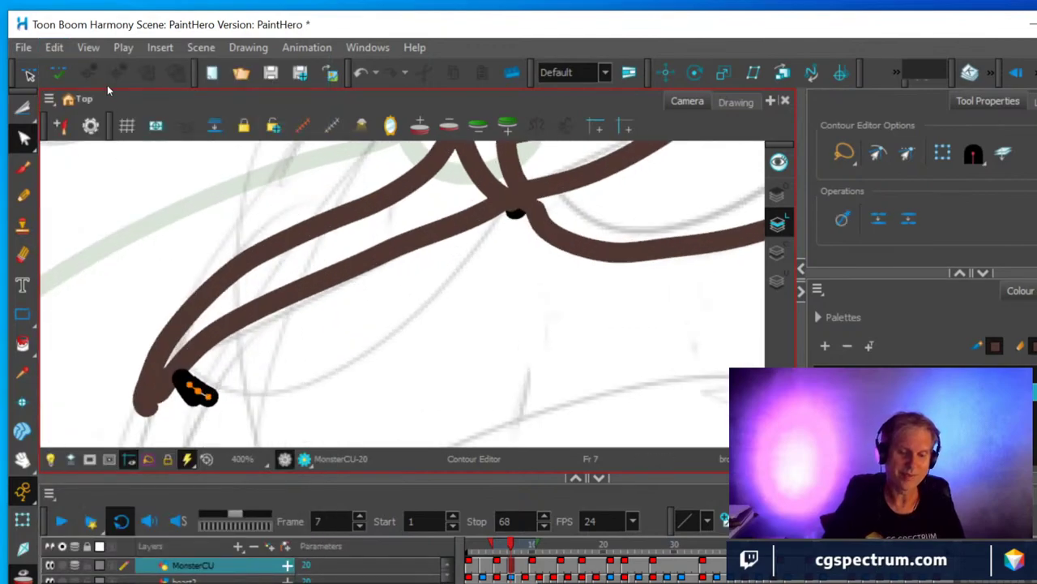
Cut the black corner blob and paste it back beneath the other strokes.
click(54, 47)
click(85, 248)
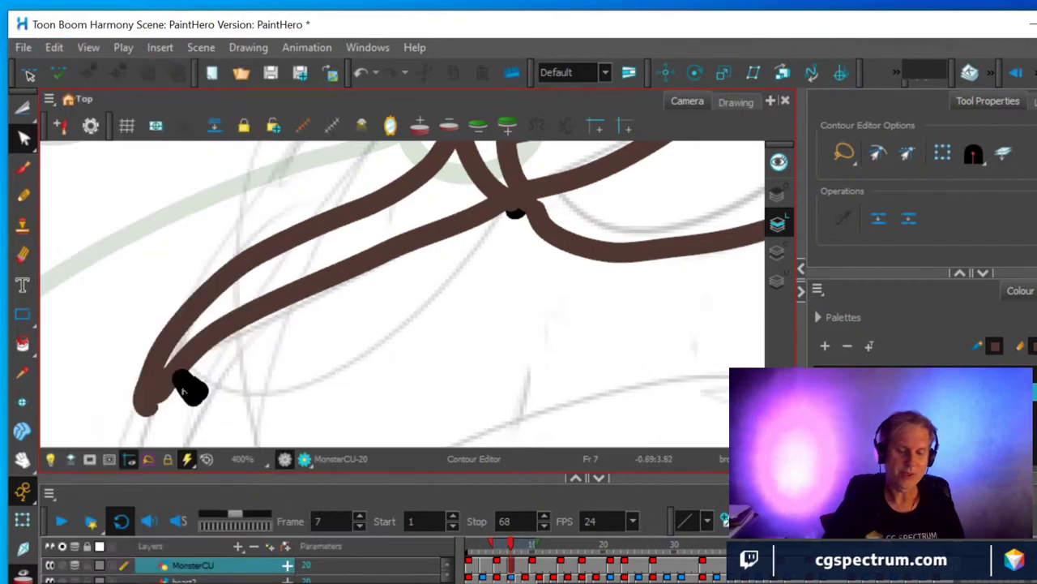
click(197, 397)
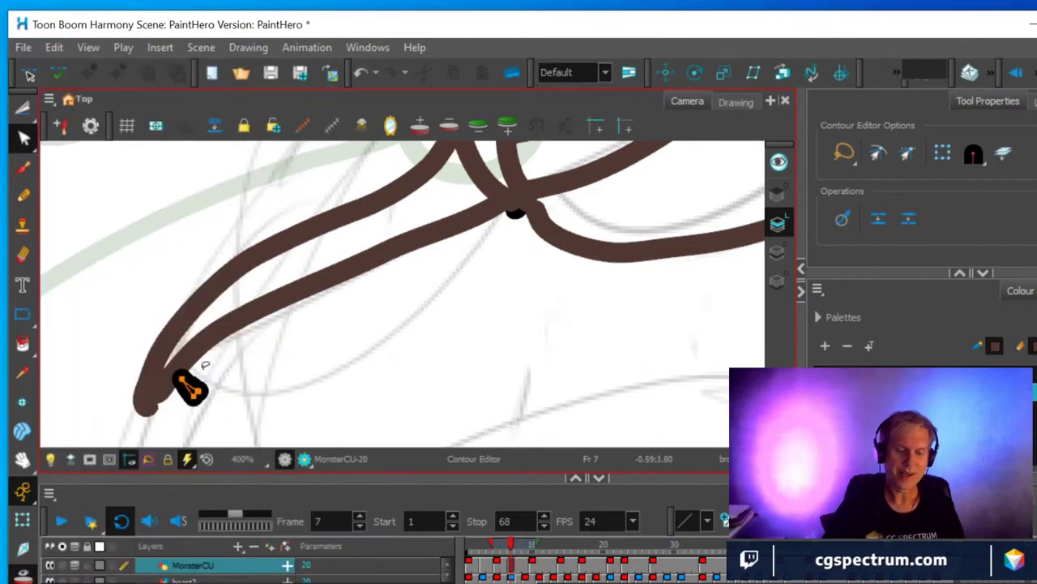
click(53, 47)
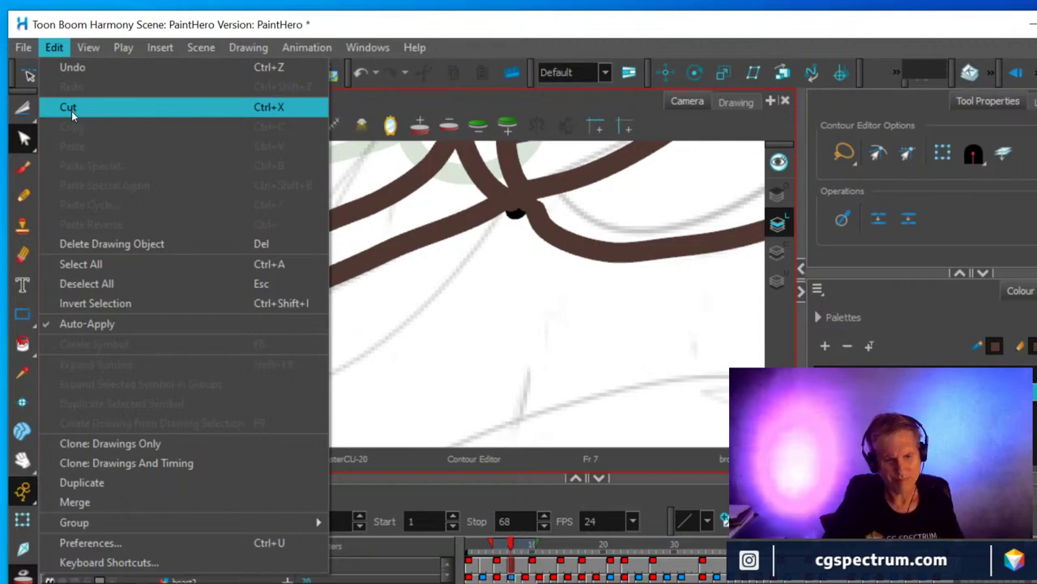
click(72, 107)
click(82, 231)
Reselect and lasso the black corner blob, closing the Edit menu without deleting it.
click(197, 393)
click(53, 47)
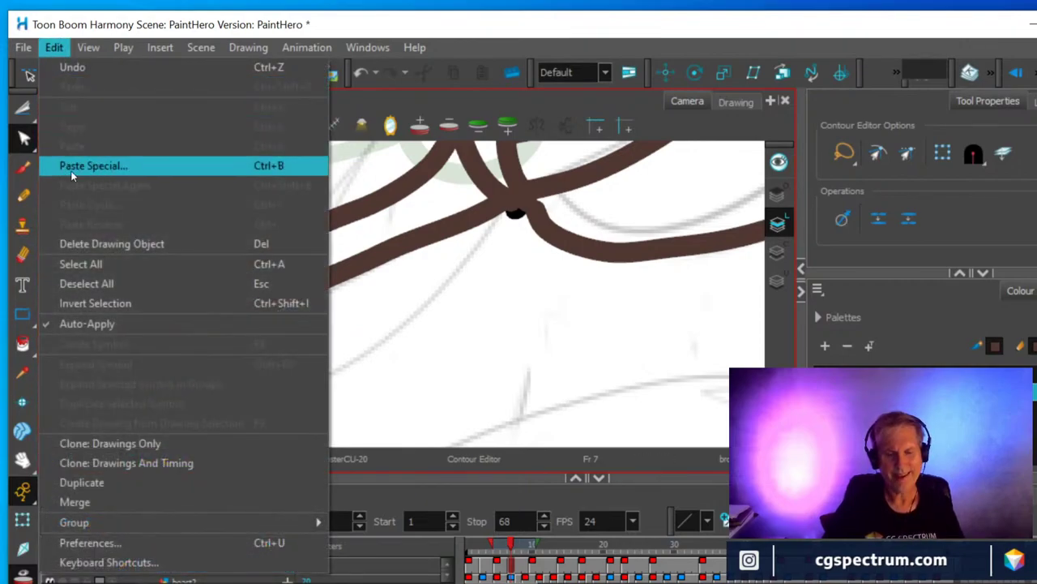
click(73, 243)
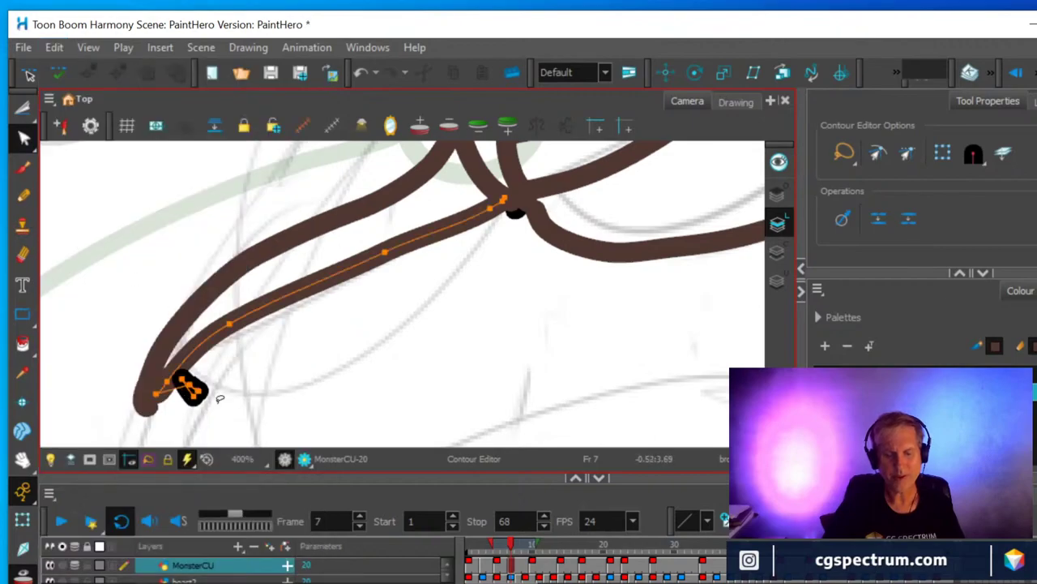
click(263, 401)
click(199, 390)
mouse_move(231, 384)
mouse_down()
mouse_move(226, 403)
mouse_move(214, 364)
mouse_move(185, 362)
mouse_move(173, 378)
mouse_move(215, 416)
mouse_move(238, 394)
mouse_up()
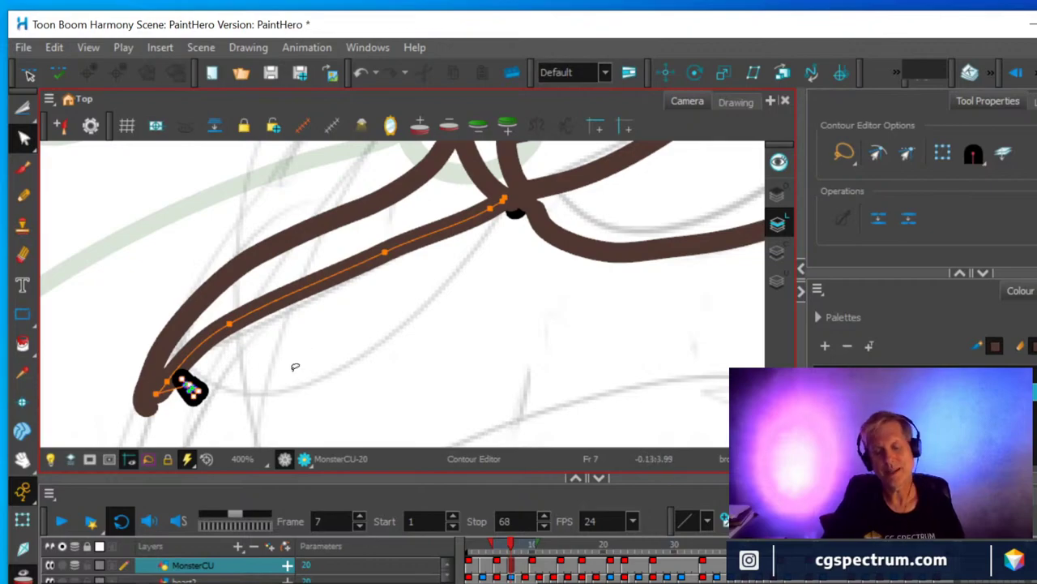
click(53, 47)
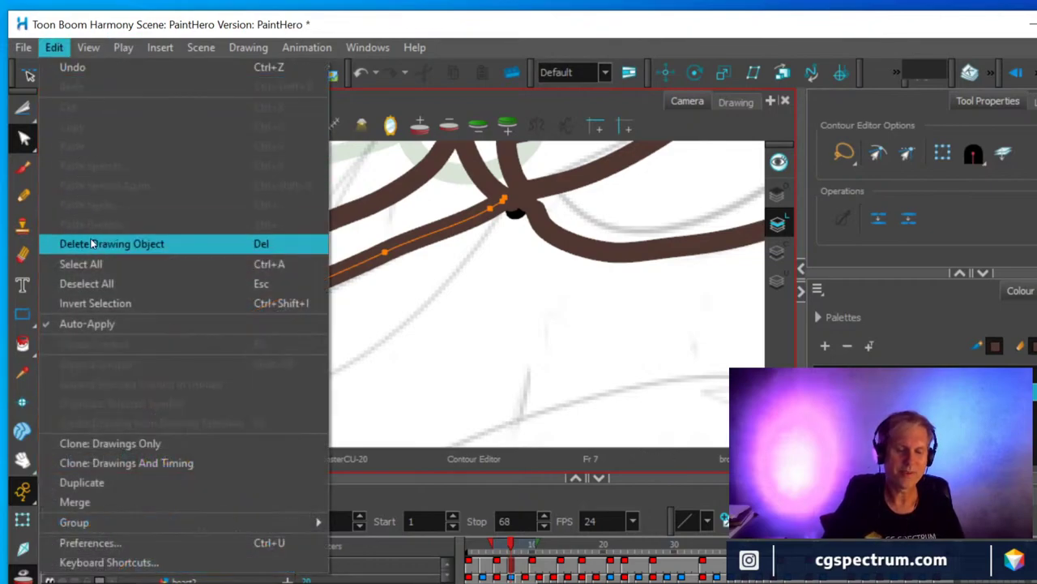
key(Escape)
Select the lower brown eyelid curve and adjust its points to smooth the arc.
scroll(437, 294, down, 4)
scroll(454, 285, up, 2)
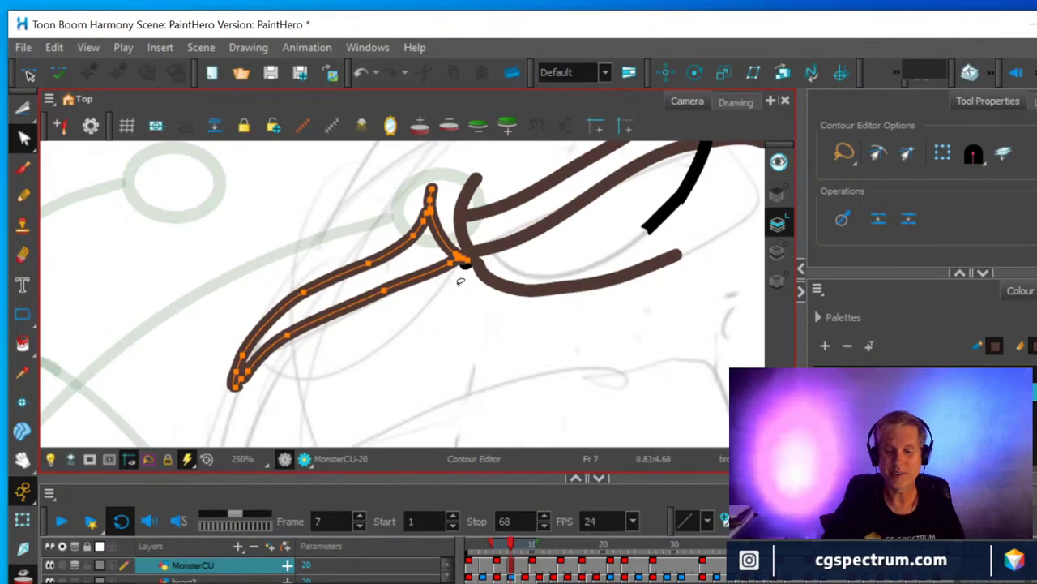
scroll(474, 282, up, 2)
scroll(480, 298, down, 2)
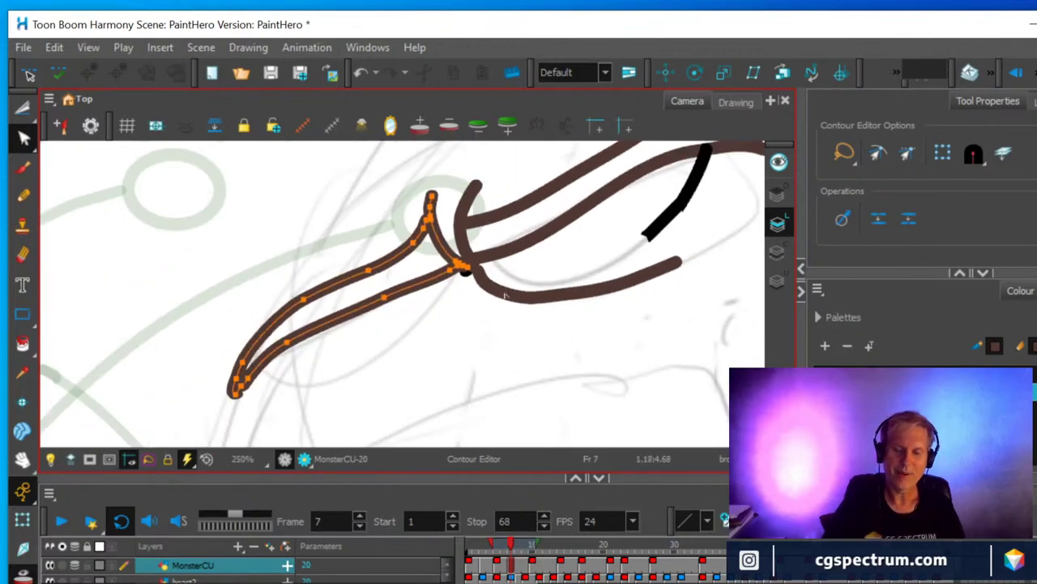
click(504, 296)
click(531, 298)
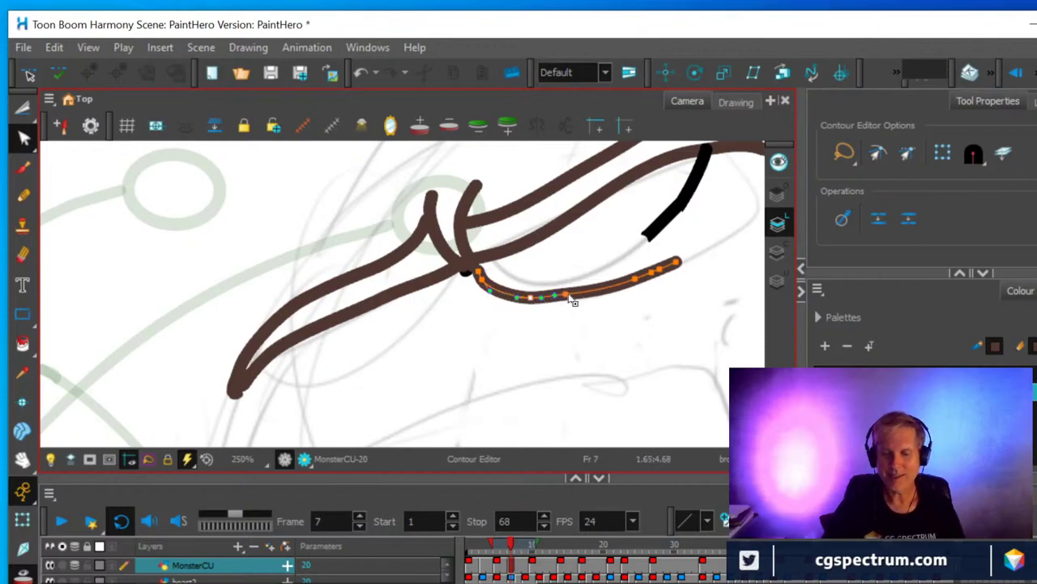
click(567, 297)
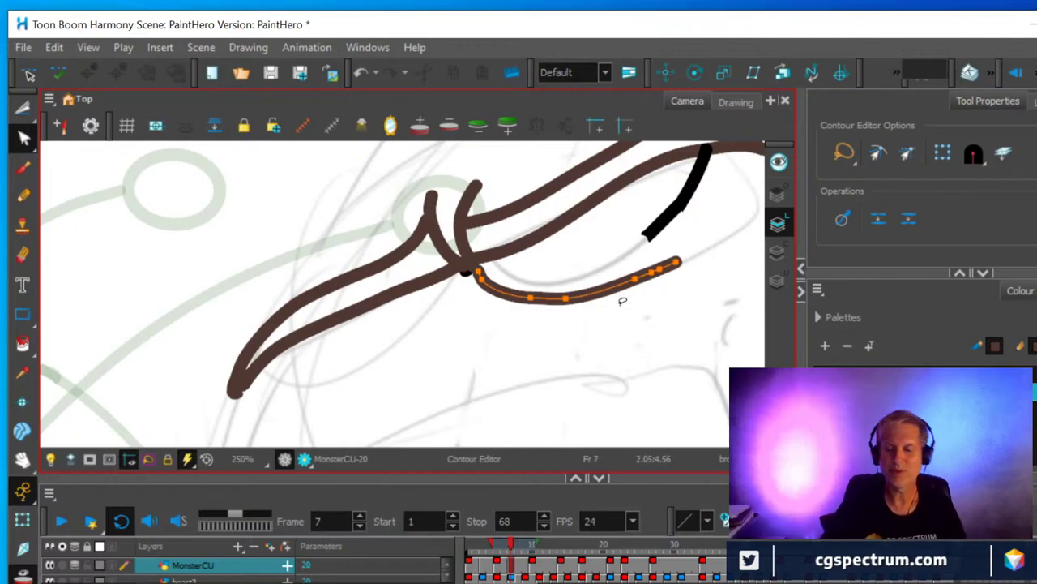
scroll(606, 299, up, 2)
scroll(606, 299, down, 1)
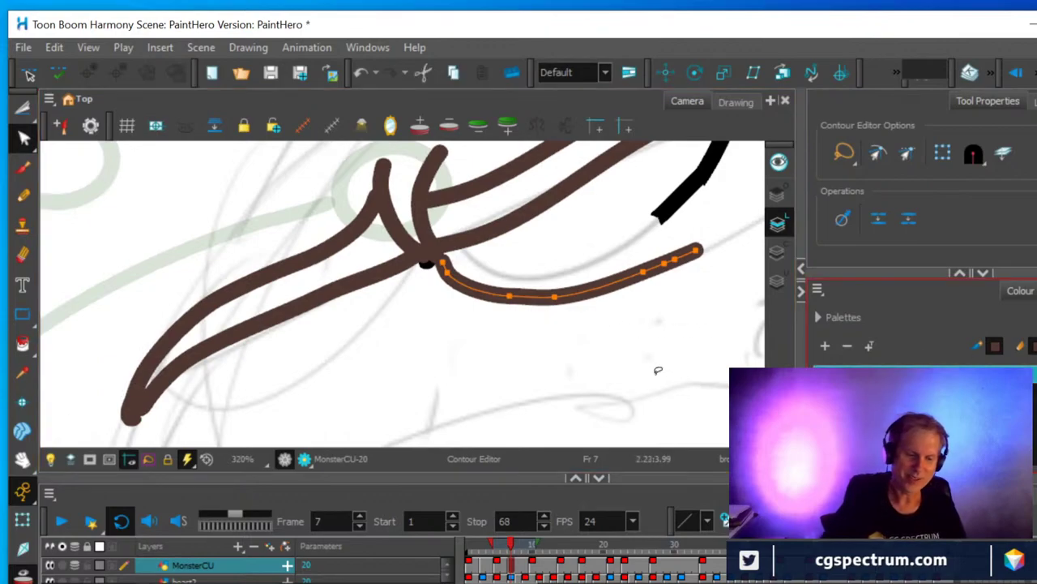
Extend the black lash line along the eye's right edge to the corner.
click(25, 200)
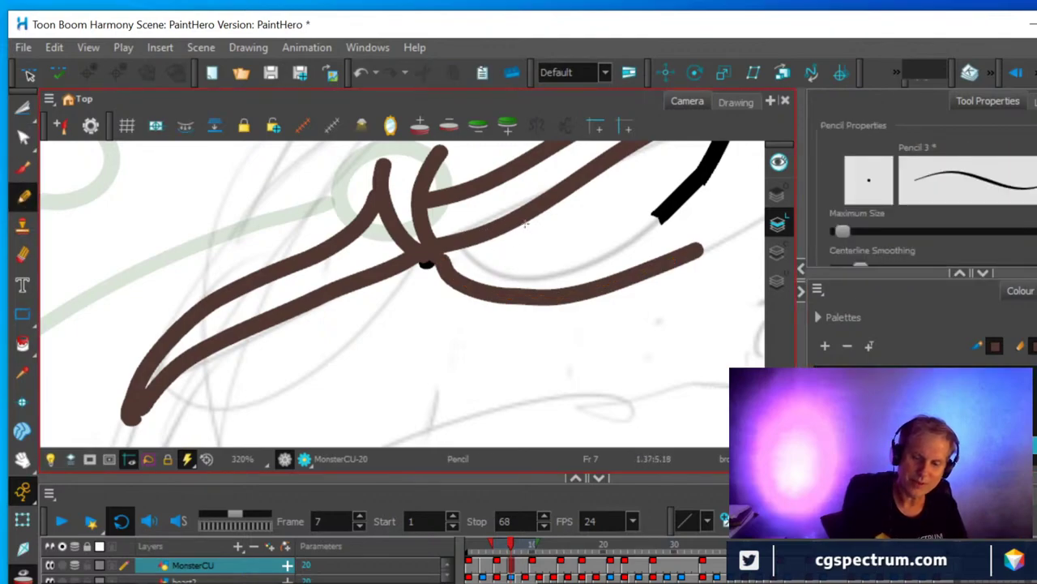
mouse_move(660, 214)
mouse_down()
mouse_move(605, 253)
mouse_move(530, 265)
mouse_move(456, 259)
mouse_up()
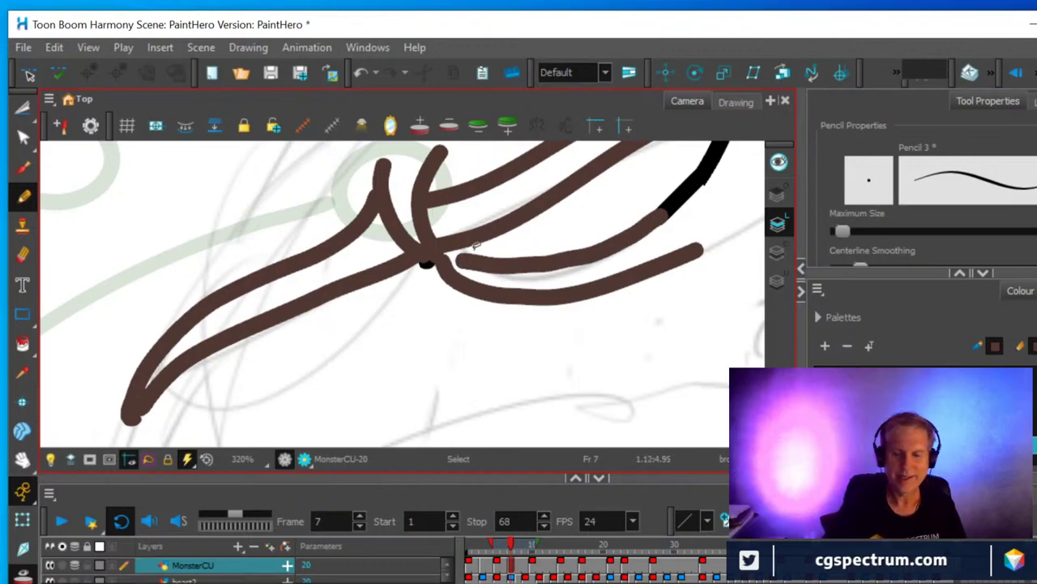
key(ctrl+z)
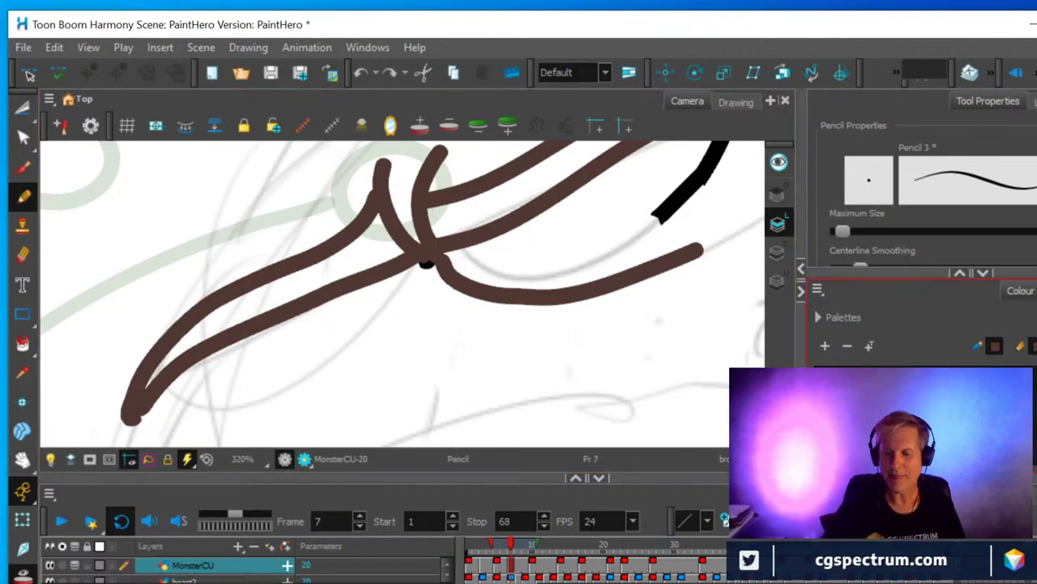
click(892, 375)
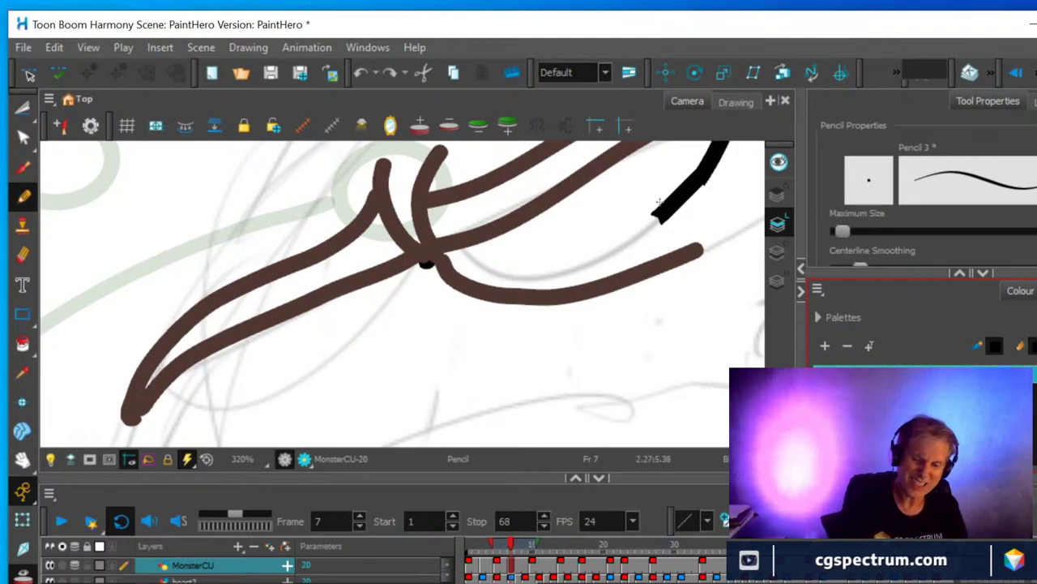
mouse_move(661, 216)
mouse_down()
mouse_move(608, 247)
mouse_move(537, 265)
mouse_move(489, 269)
mouse_move(438, 246)
mouse_up()
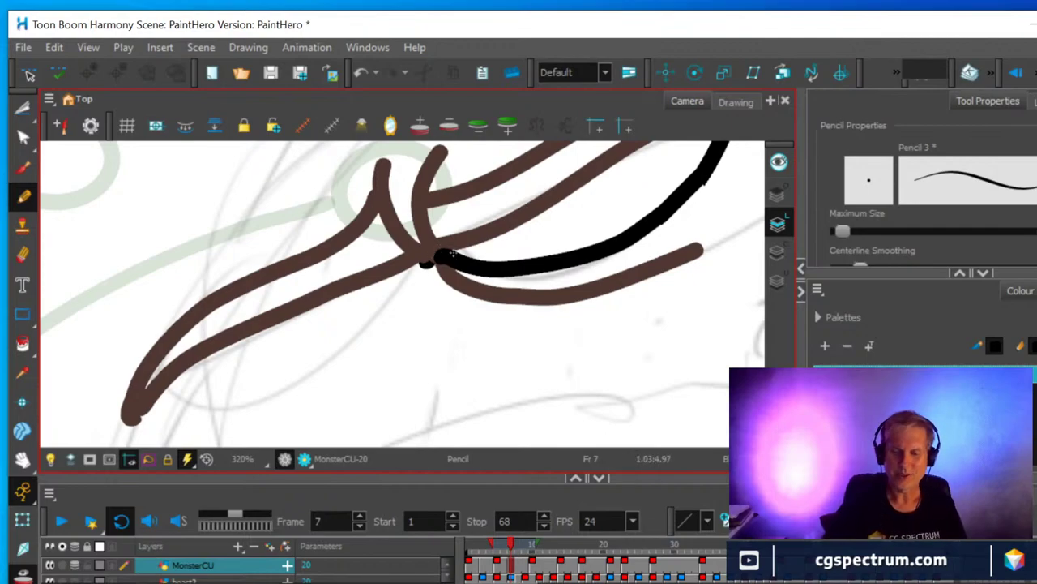
scroll(452, 256, down, 3)
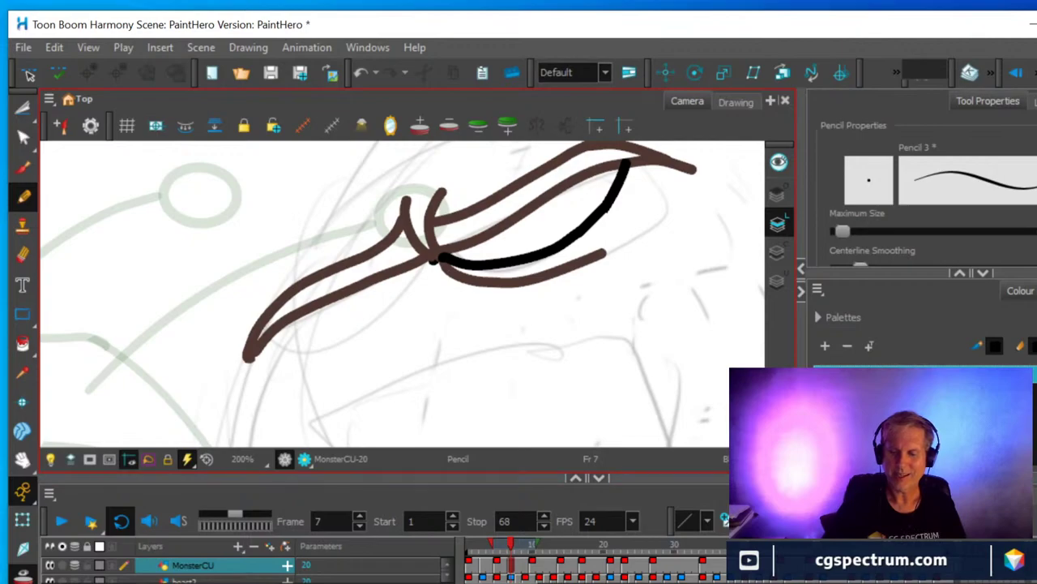
Draw a brown lower lid line curving down-left toward the tip, retrying twice.
click(892, 357)
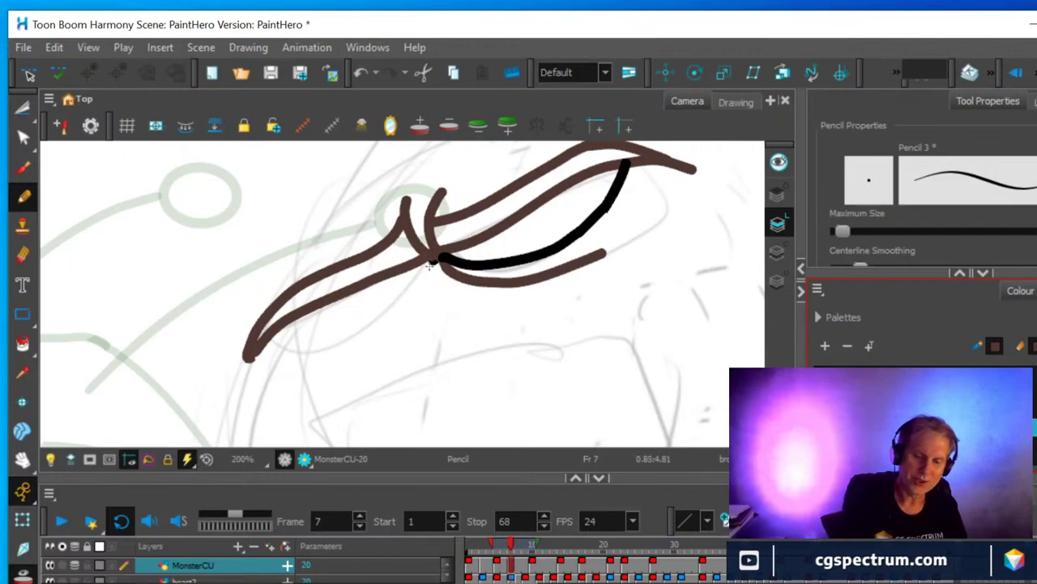
mouse_move(424, 271)
mouse_down()
mouse_move(398, 306)
mouse_move(348, 336)
mouse_move(267, 340)
mouse_up()
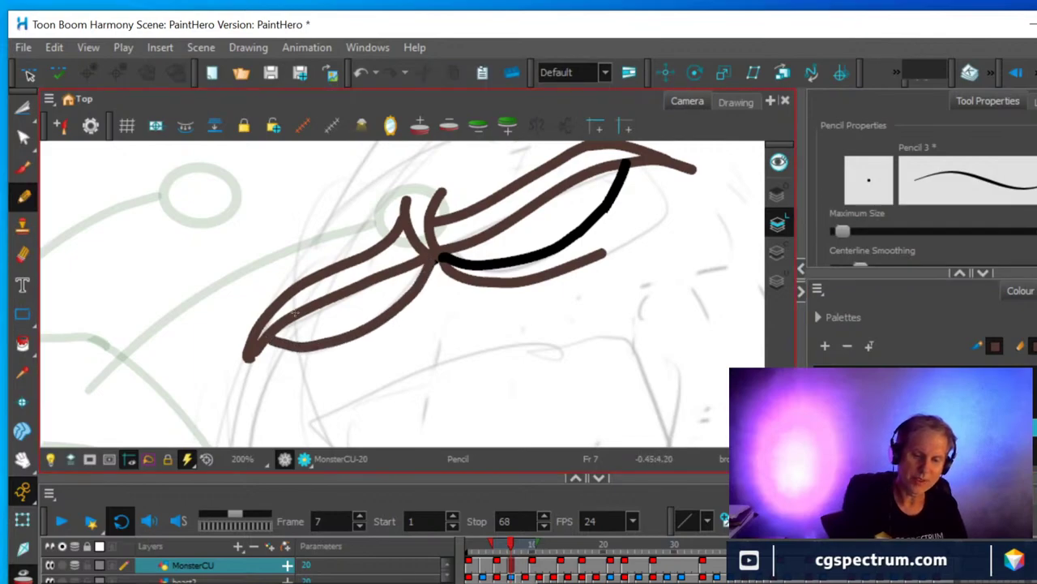
key(ctrl+z)
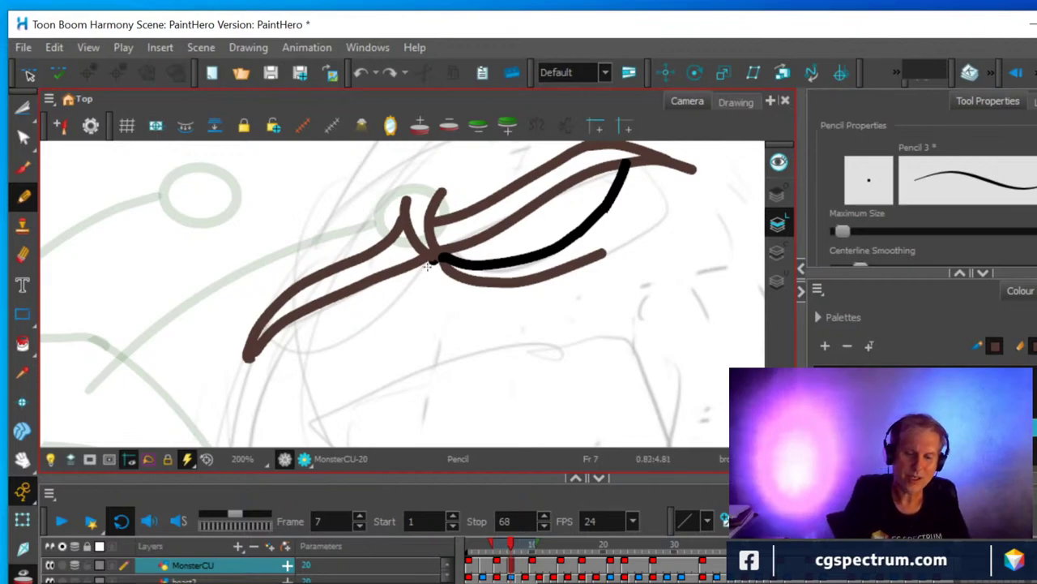
mouse_move(427, 265)
mouse_down()
mouse_move(394, 319)
mouse_move(342, 348)
mouse_move(276, 353)
mouse_up()
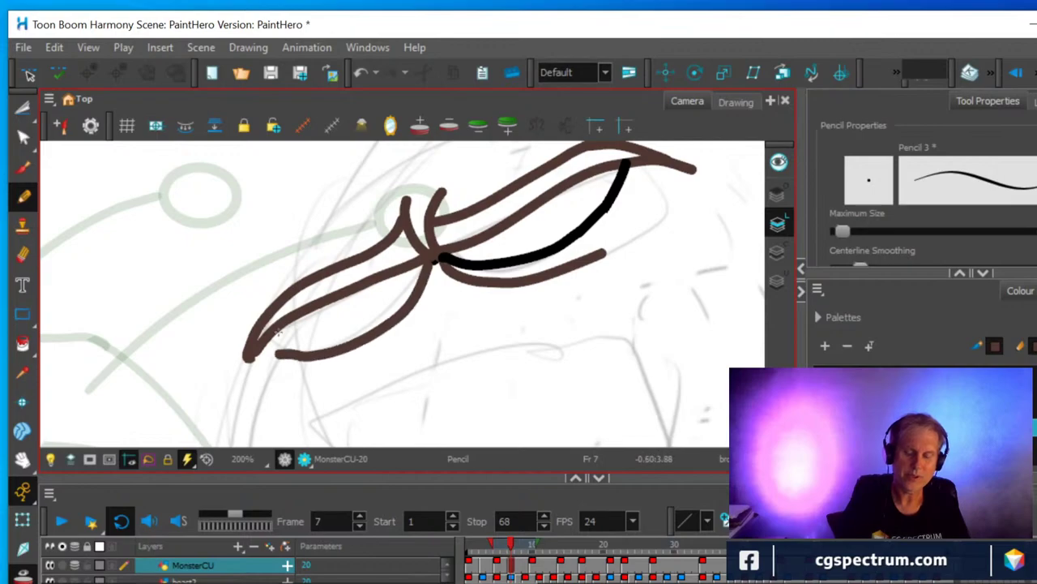
key(ctrl+z)
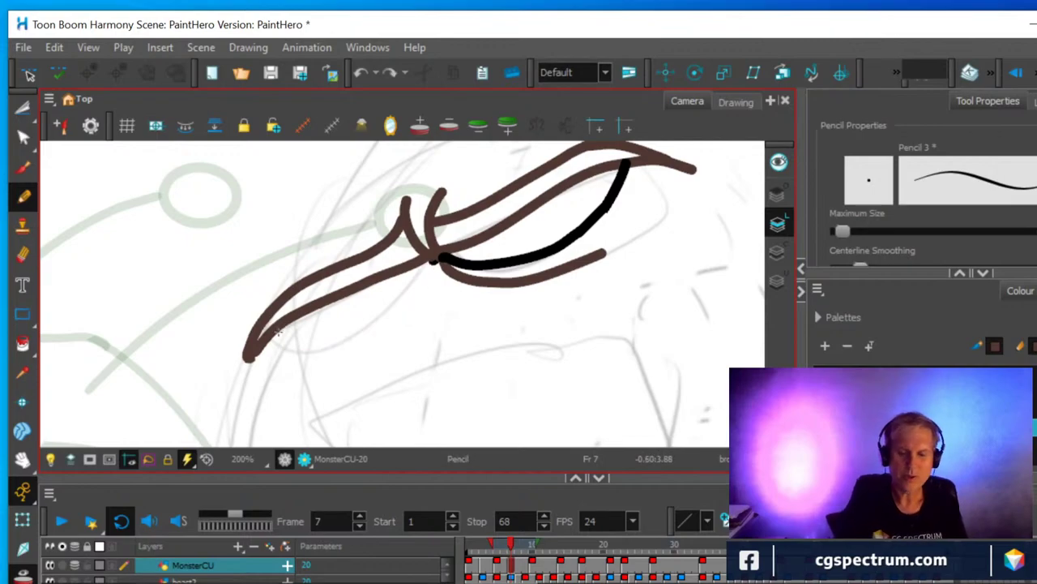
mouse_move(432, 261)
mouse_down()
mouse_move(395, 316)
mouse_move(298, 370)
mouse_up()
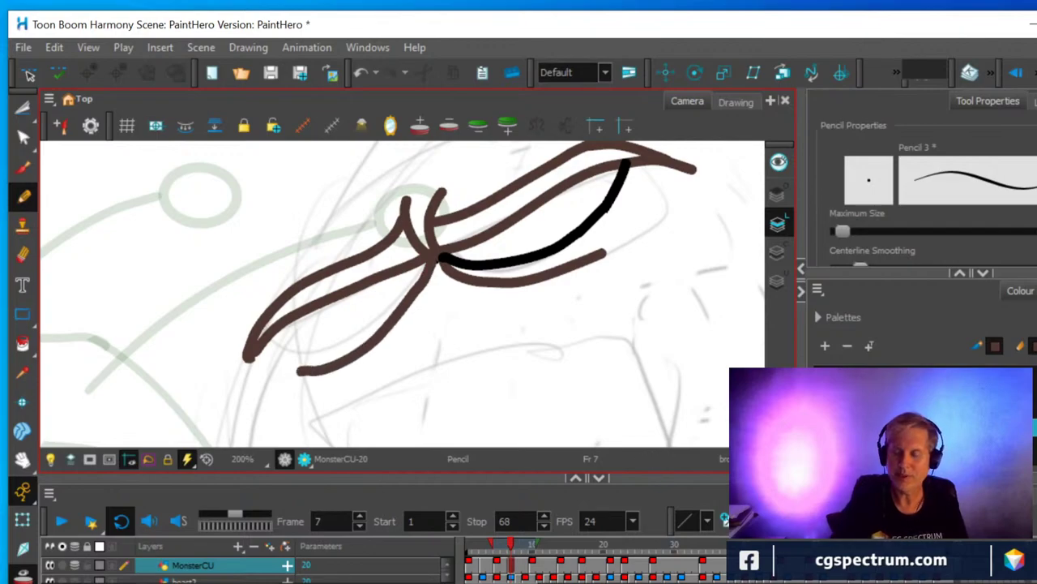
Add a black lash line along the lower-left lid, redrawing it once.
click(908, 324)
click(851, 374)
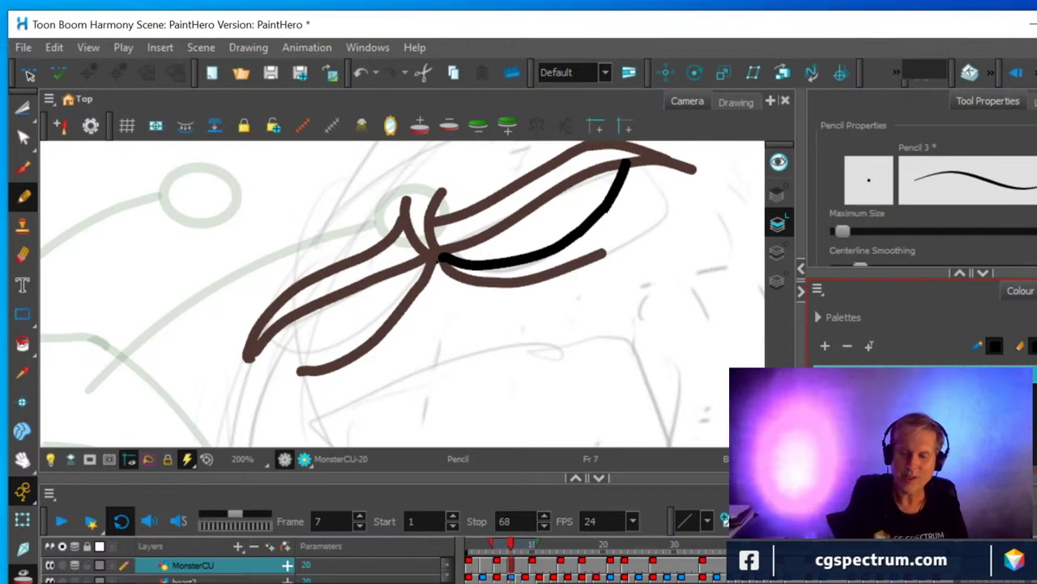
mouse_move(430, 261)
mouse_down()
mouse_move(349, 341)
mouse_move(295, 359)
mouse_move(265, 335)
mouse_up()
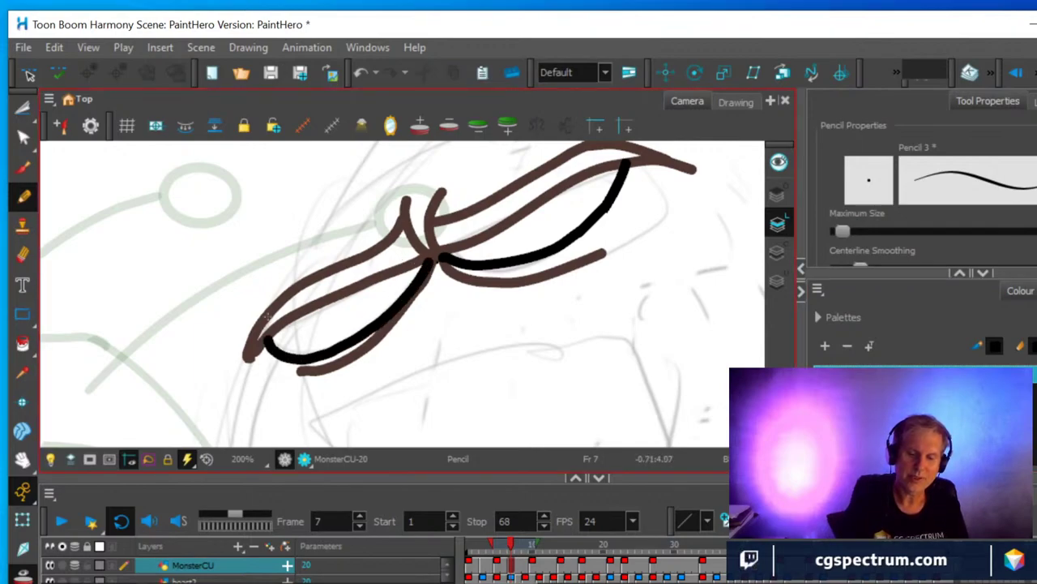
key(ctrl+z)
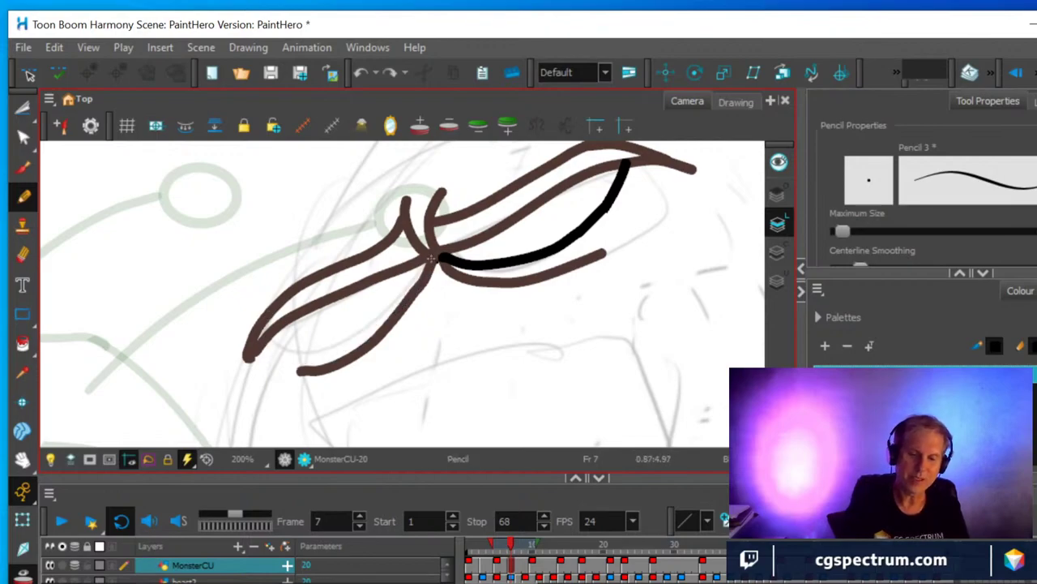
mouse_move(427, 265)
mouse_down()
mouse_move(323, 352)
mouse_move(283, 355)
mouse_move(264, 333)
mouse_up()
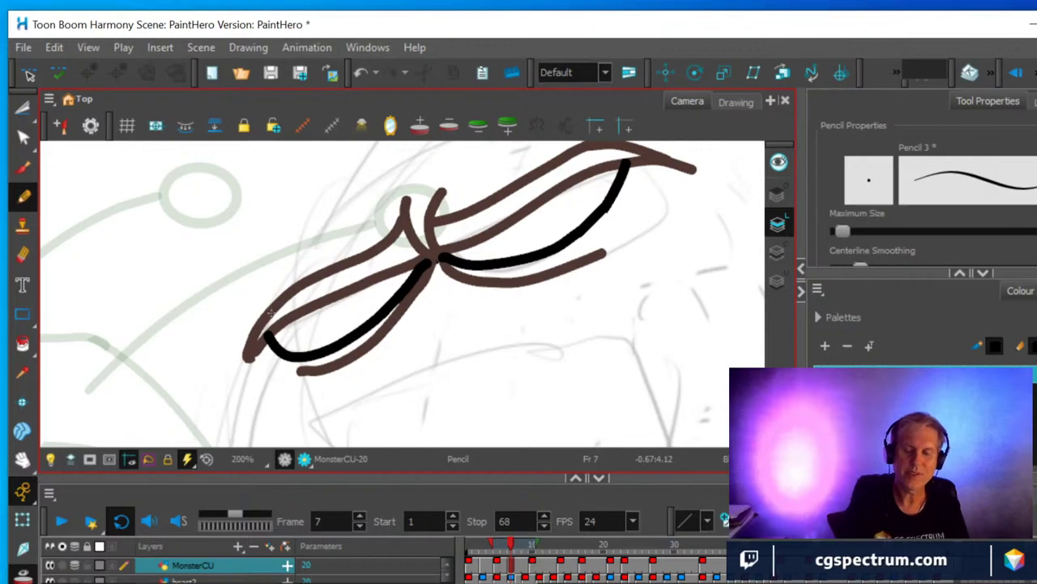
scroll(304, 304, down, 2)
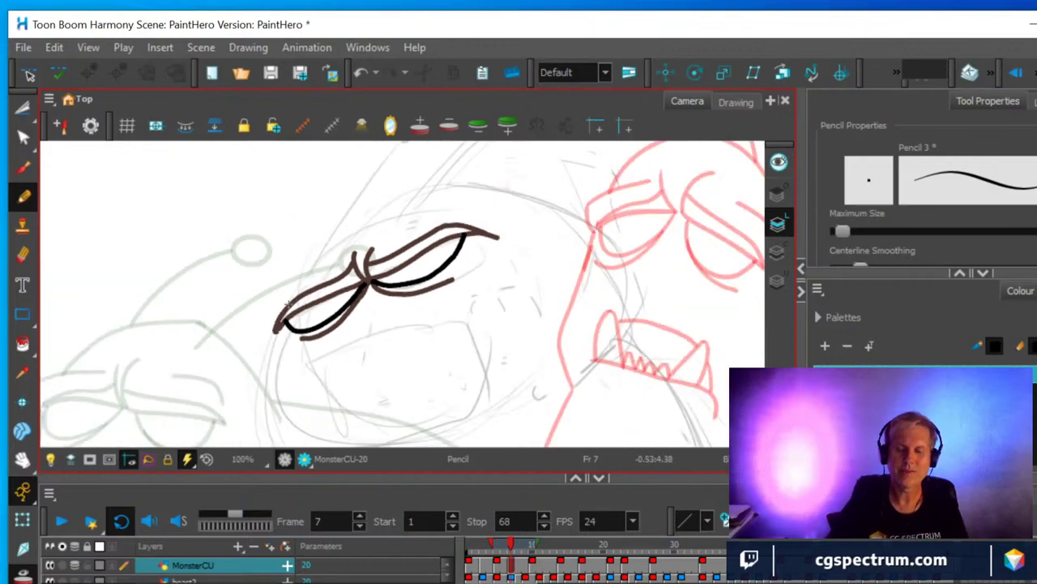
scroll(288, 303, down, 3)
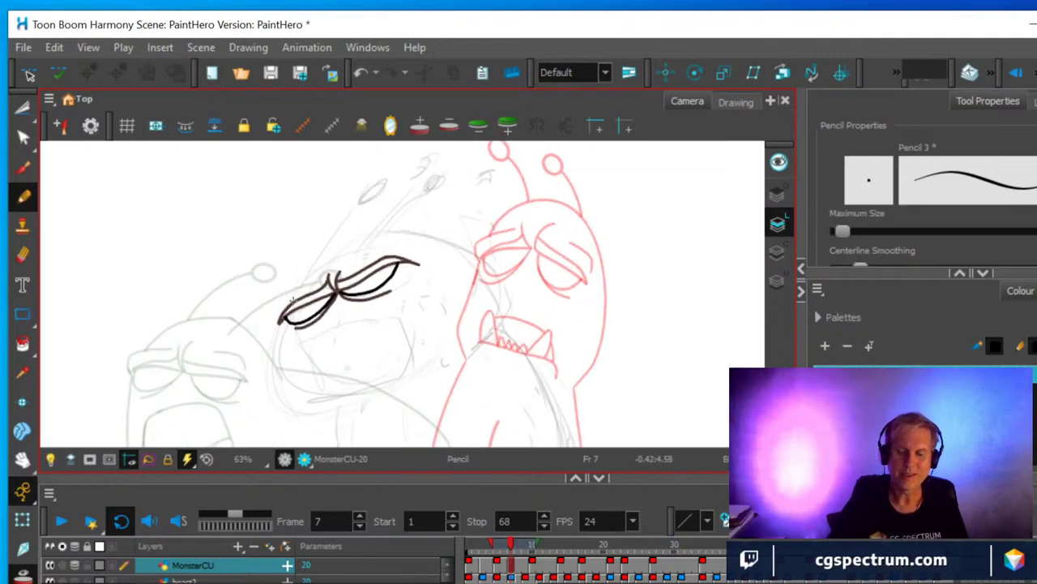
click(924, 324)
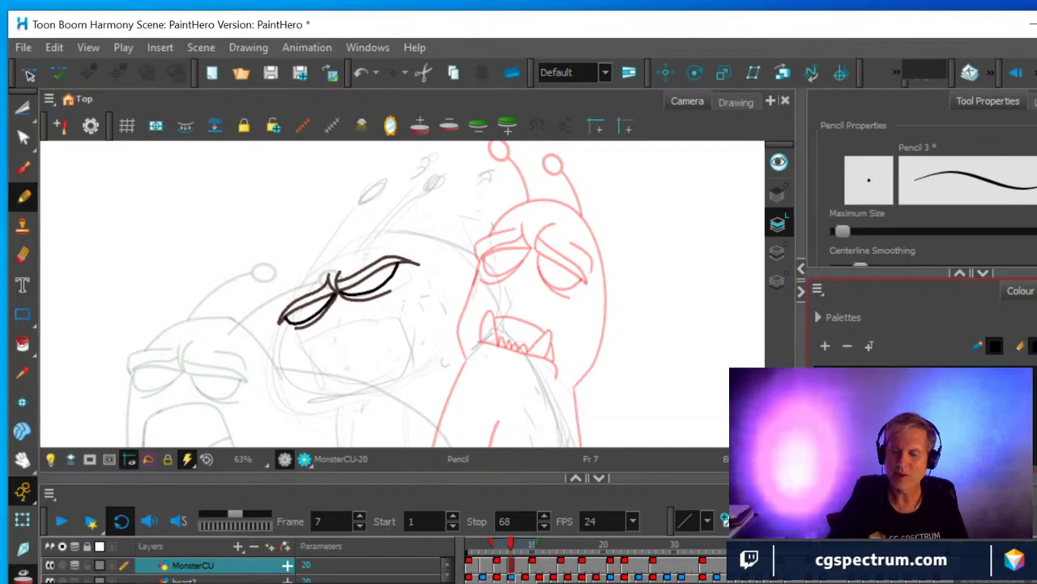
scroll(485, 324, down, 1)
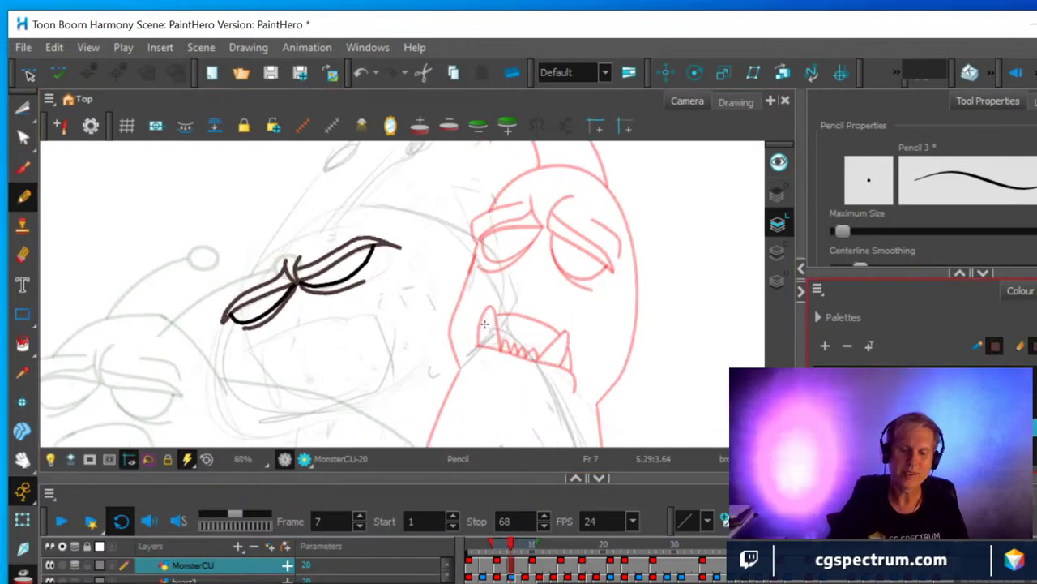
scroll(484, 324, up, 1)
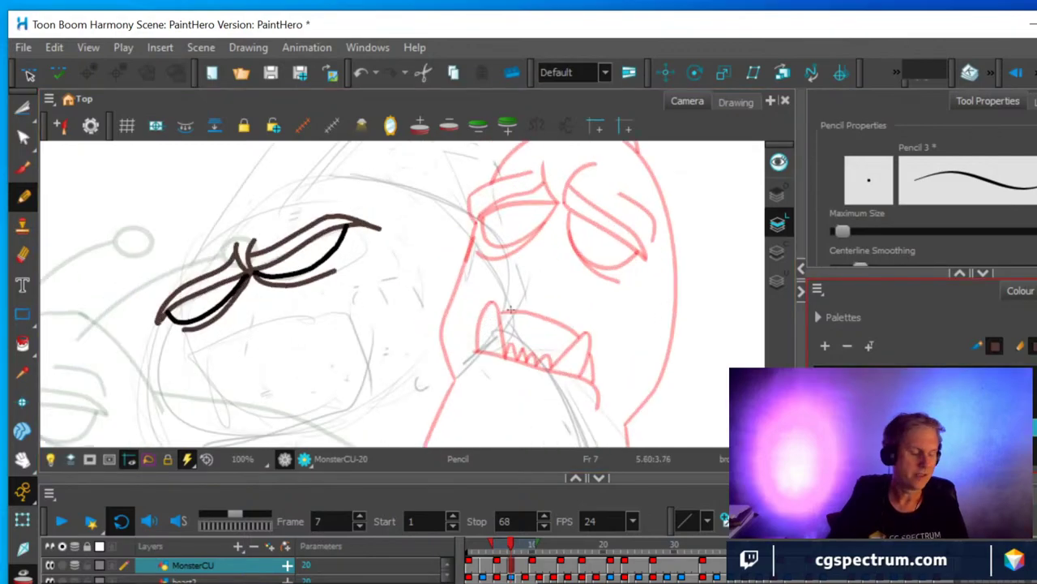
key(space)
scroll(539, 274, down, 2)
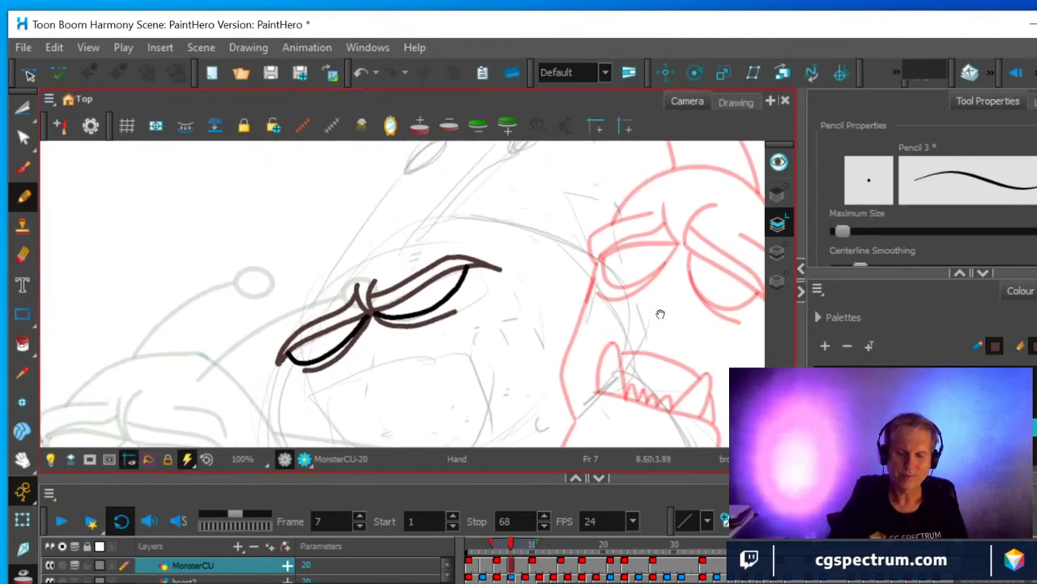
scroll(650, 313, up, 1)
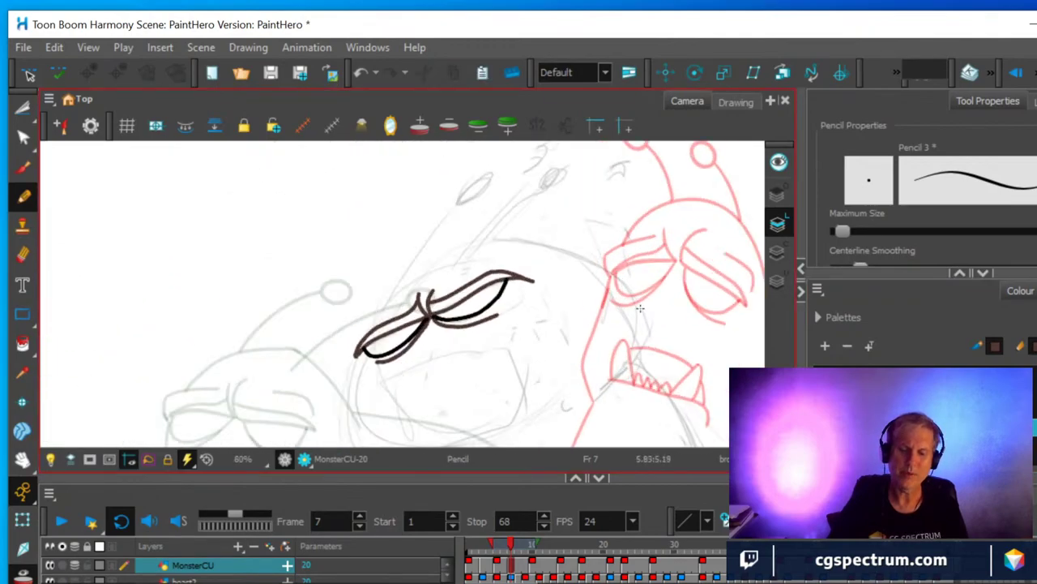
scroll(576, 308, down, 1)
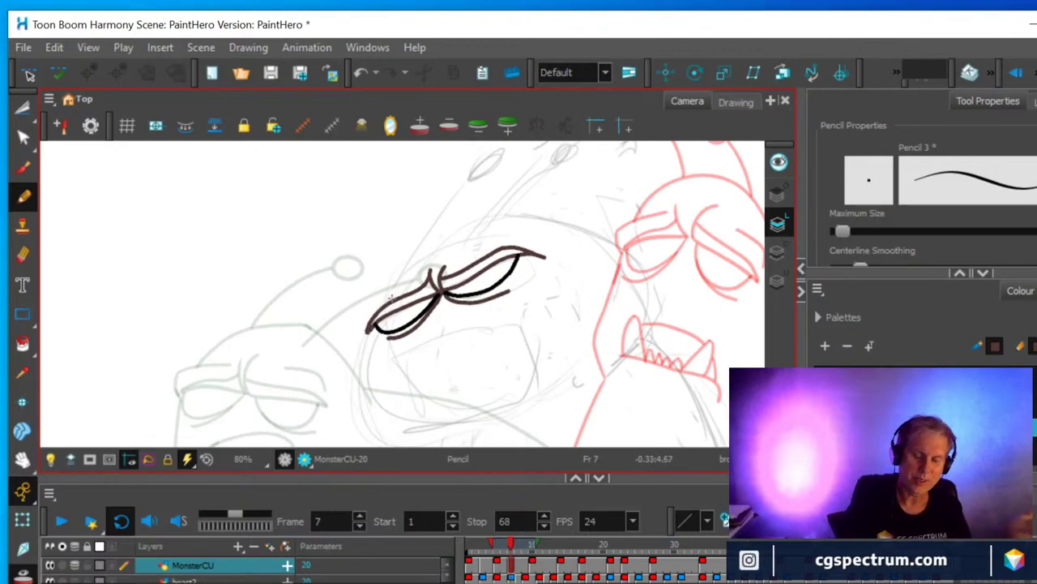
Draw the head outline around the eye's upper left and two brown antennae.
mouse_move(363, 323)
mouse_down()
mouse_move(372, 295)
mouse_move(401, 278)
mouse_move(385, 277)
mouse_move(455, 230)
mouse_move(491, 216)
mouse_move(560, 221)
mouse_move(612, 251)
mouse_move(637, 290)
mouse_move(645, 327)
mouse_move(598, 374)
mouse_up()
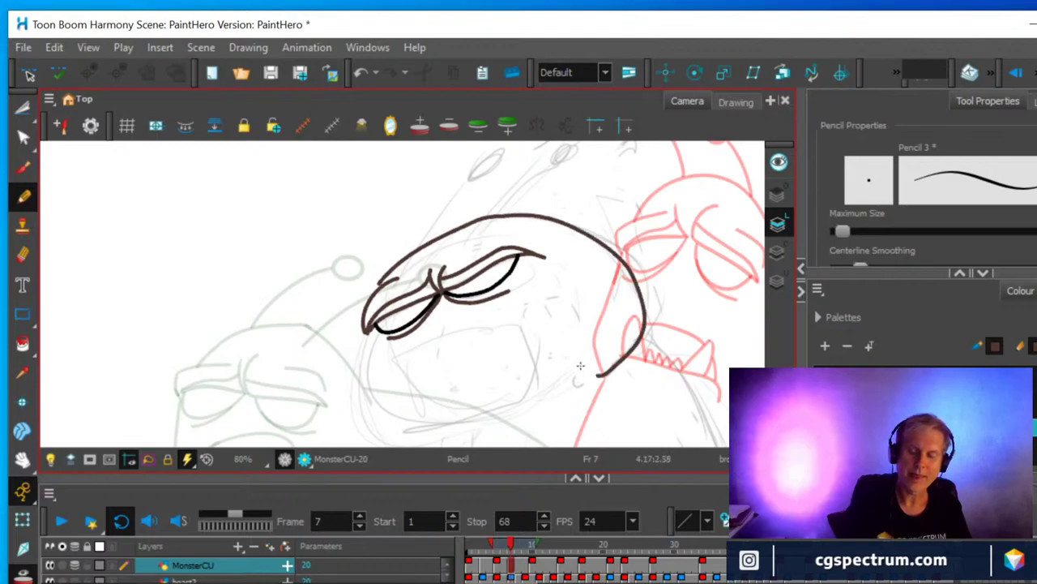
key(space)
drag(511, 223, 475, 311)
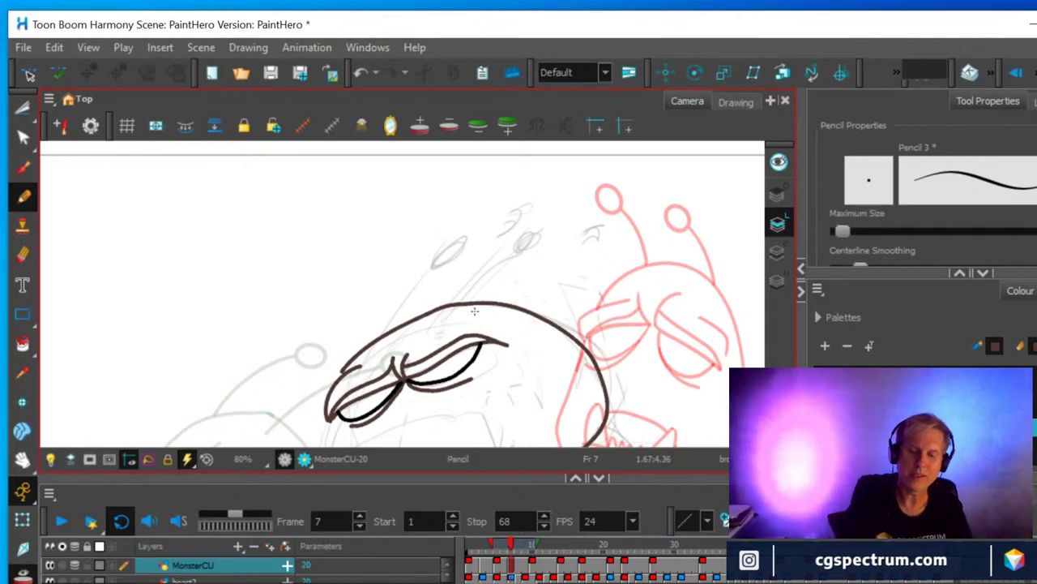
mouse_move(448, 325)
mouse_down()
mouse_move(482, 276)
mouse_move(535, 235)
mouse_up()
drag(383, 332, 438, 261)
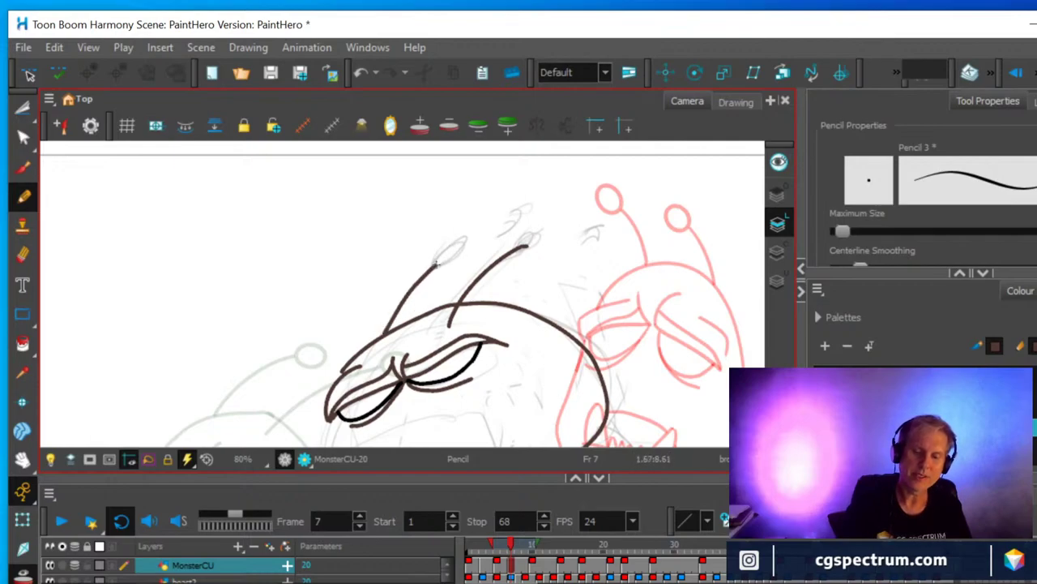
Draw loops on both antenna tips, then undo both with Ctrl+Z.
mouse_move(441, 250)
mouse_down()
mouse_move(469, 237)
mouse_move(448, 261)
mouse_up()
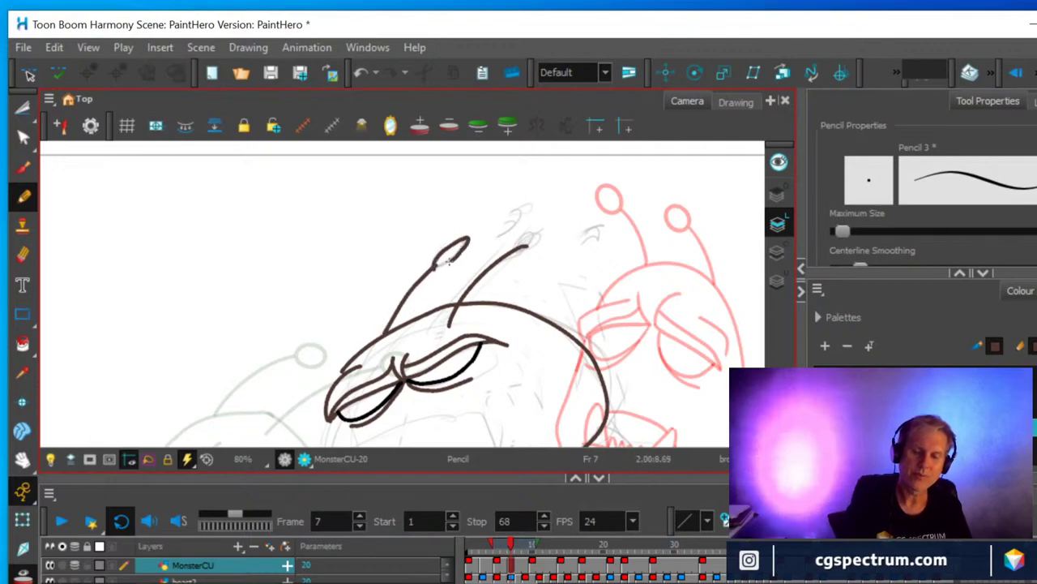
mouse_move(524, 245)
mouse_down()
mouse_move(552, 235)
mouse_move(519, 251)
mouse_up()
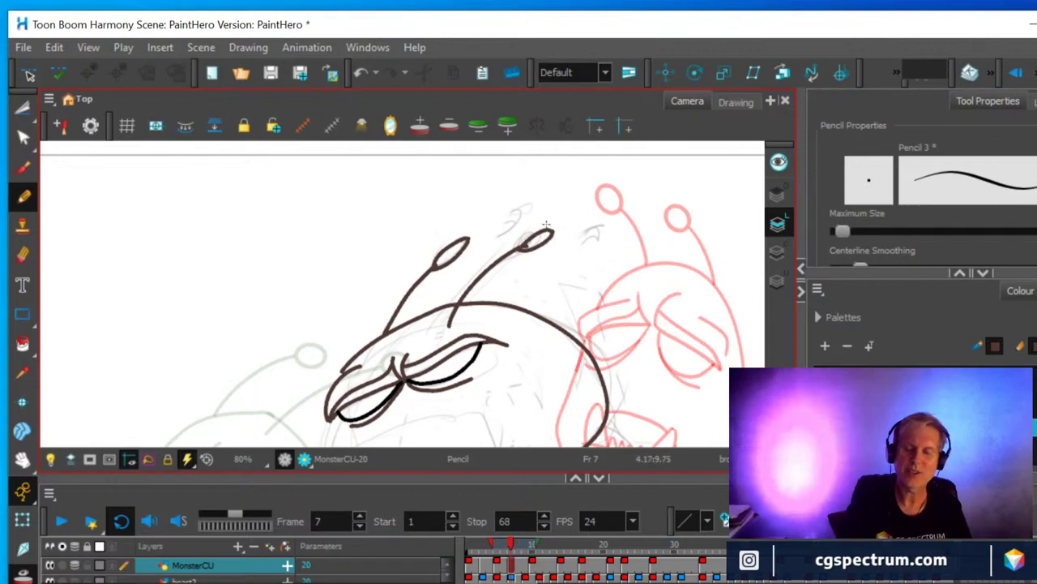
key(alt+s)
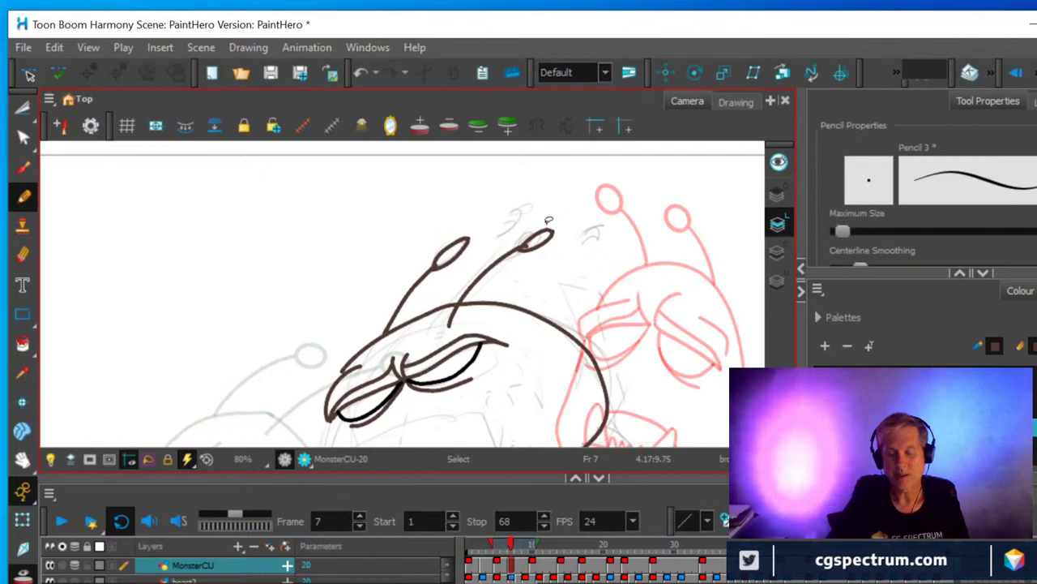
key(ctrl+z)
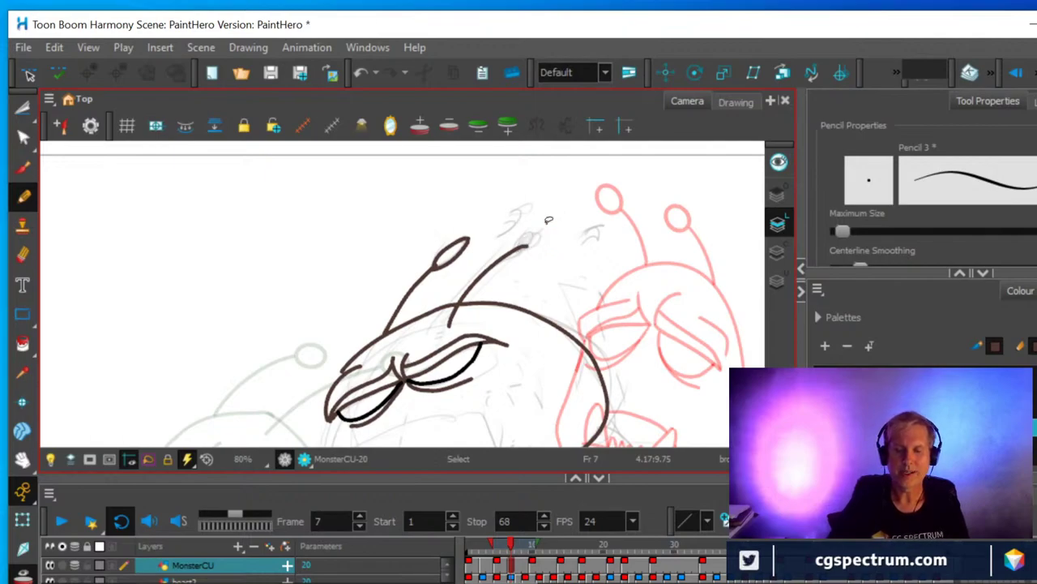
key(ctrl+z)
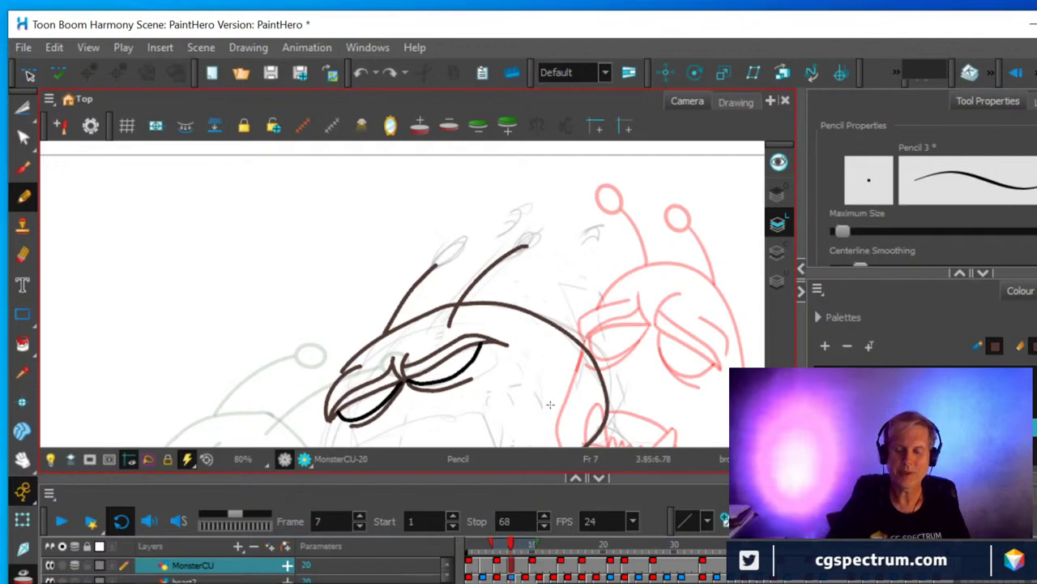
Lasso both antenna eyeballs on frame 5, copy them, and paste them into frame 7.
click(499, 570)
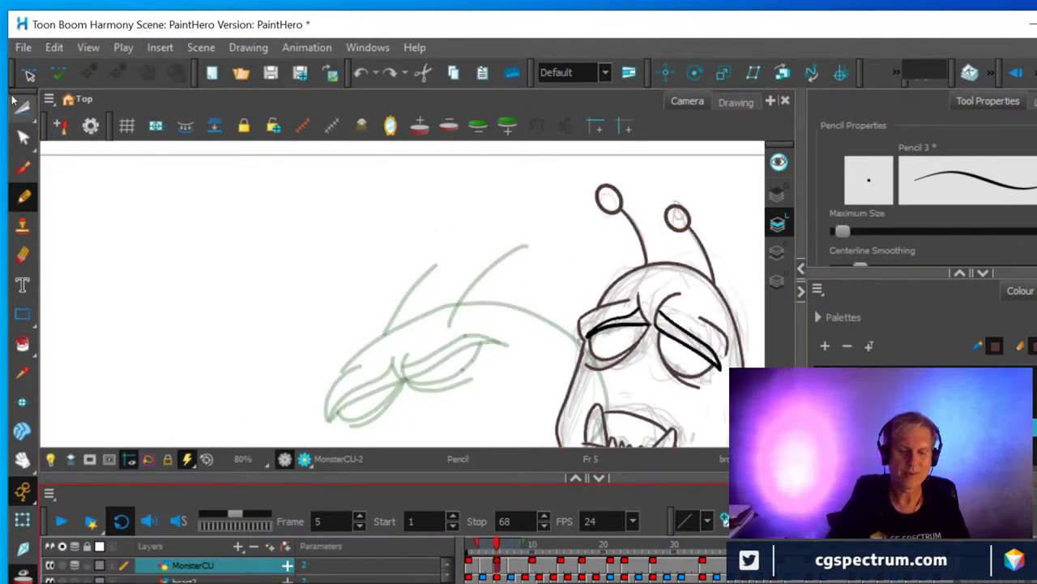
click(23, 110)
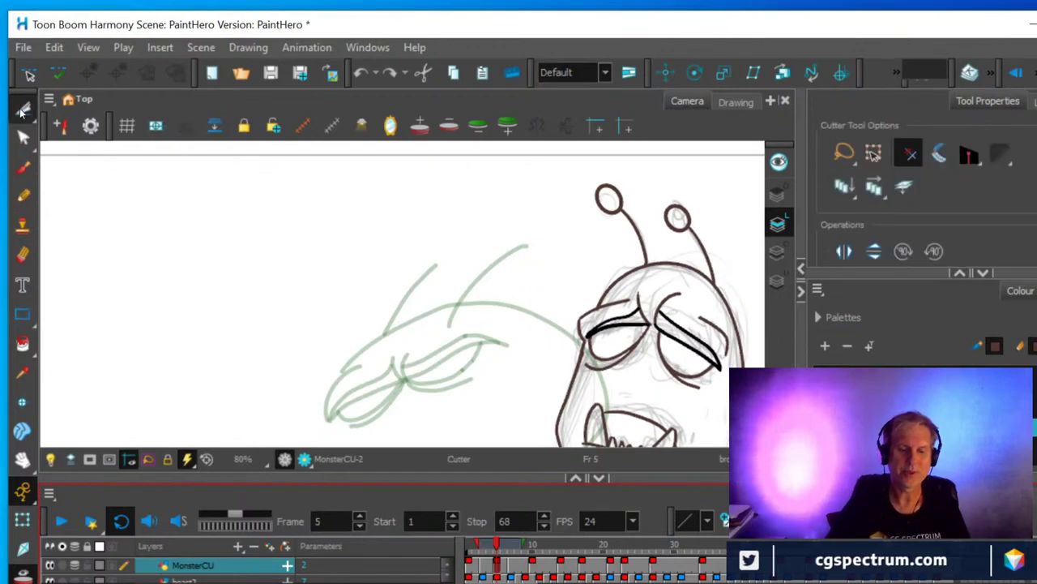
mouse_move(598, 218)
mouse_down()
mouse_move(583, 183)
mouse_move(651, 169)
mouse_move(693, 187)
mouse_move(716, 213)
mouse_move(707, 233)
mouse_move(672, 240)
mouse_move(621, 238)
mouse_move(589, 205)
mouse_up()
click(54, 47)
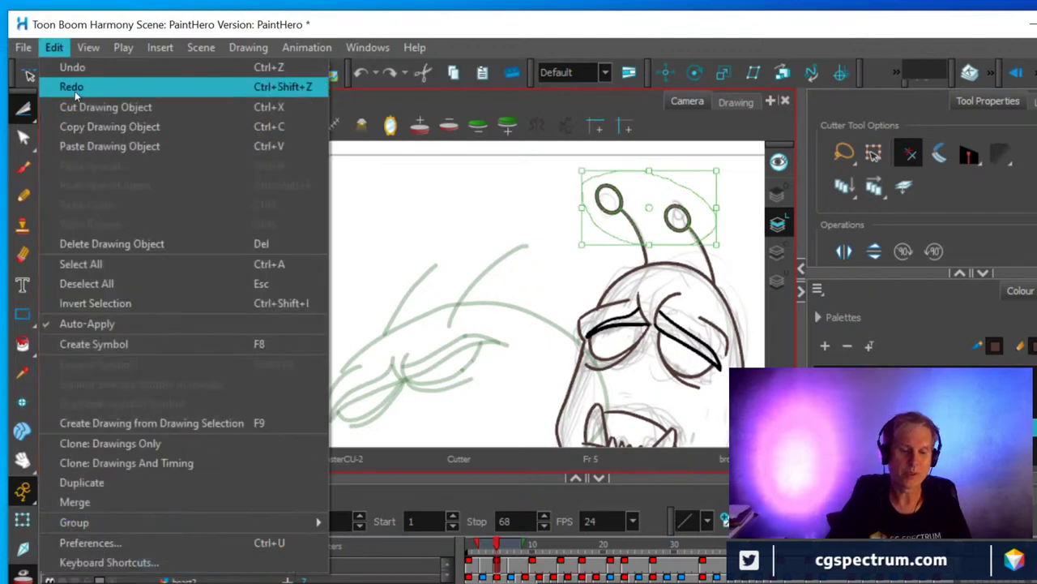
click(80, 129)
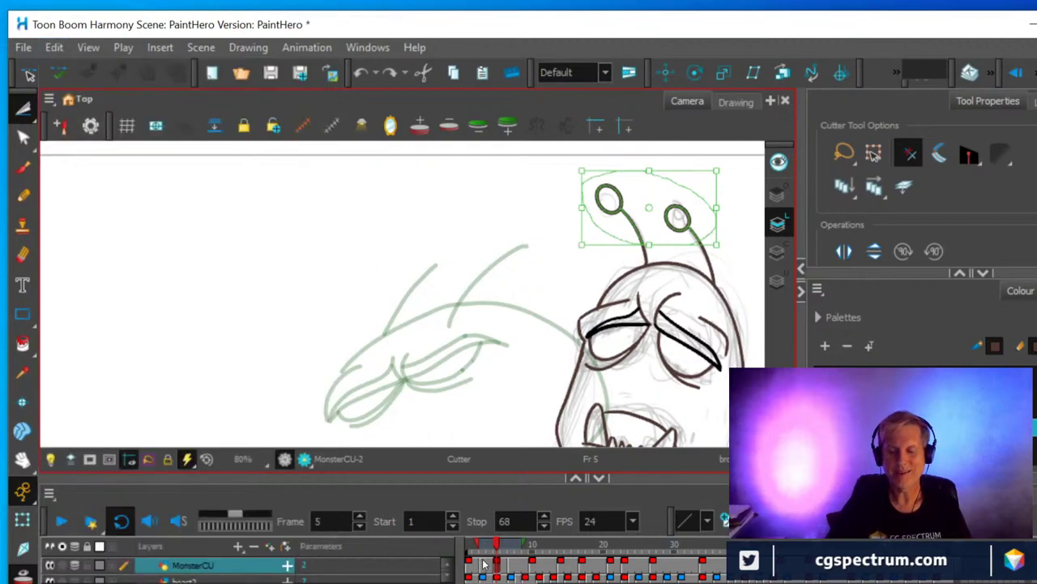
click(509, 563)
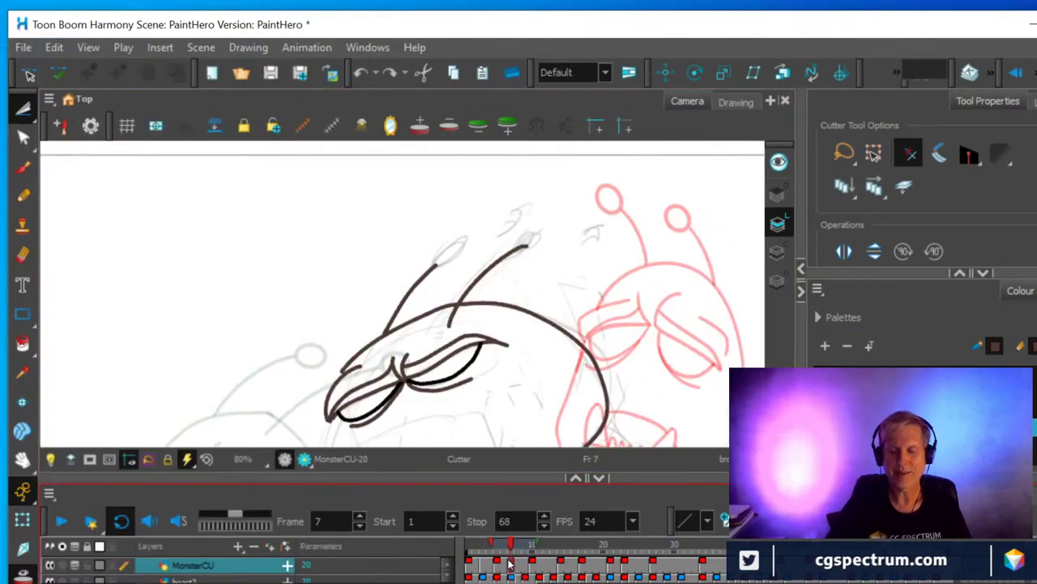
click(54, 47)
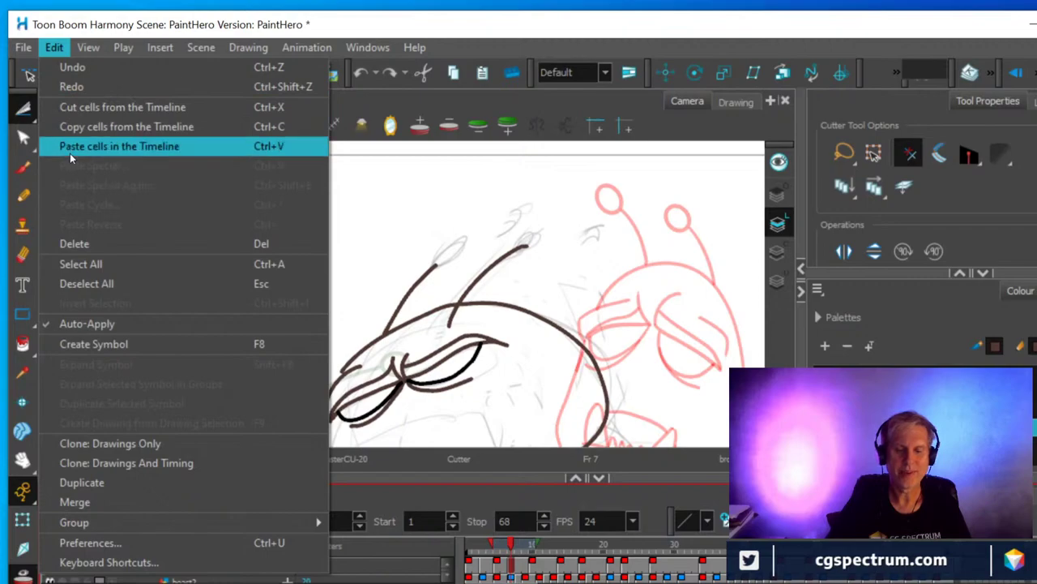
click(69, 151)
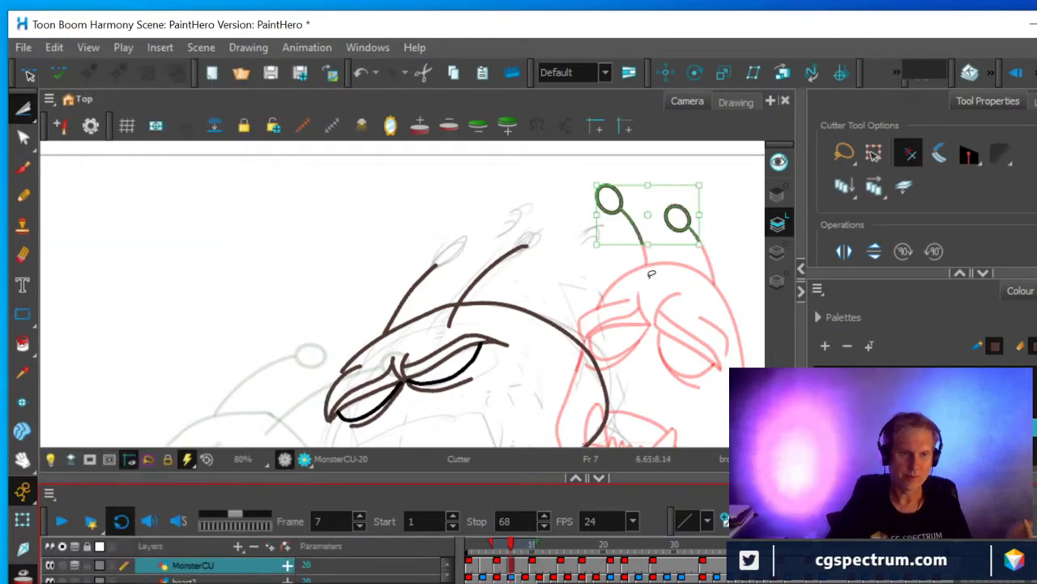
Rotate the pasted eyeballs and place one circle on the left antenna tip.
drag(706, 253, 699, 171)
click(695, 209)
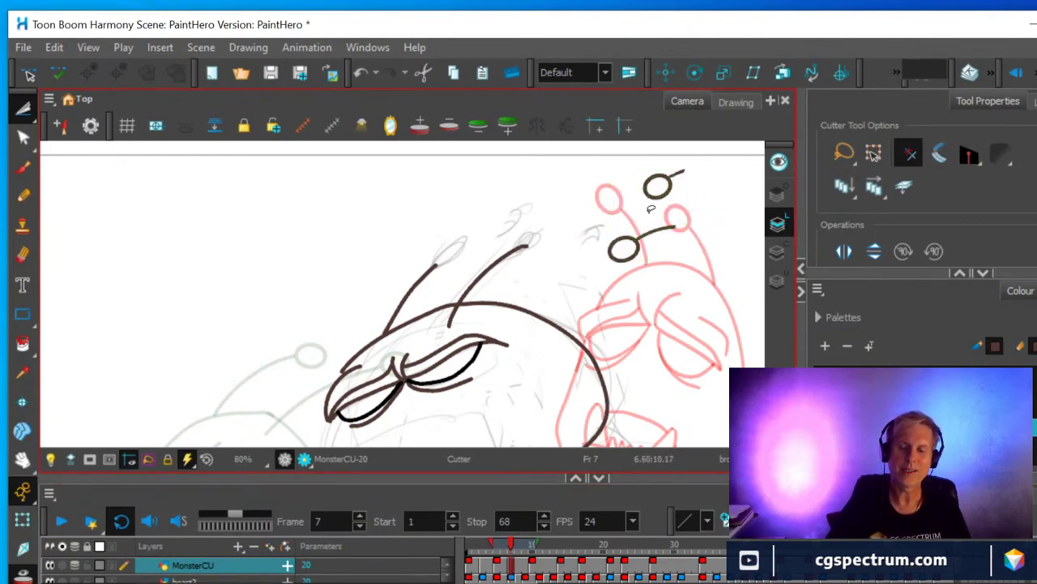
mouse_move(648, 213)
mouse_down()
mouse_move(639, 166)
mouse_move(702, 164)
mouse_move(686, 200)
mouse_move(564, 205)
mouse_move(462, 234)
mouse_move(439, 266)
mouse_move(489, 225)
mouse_move(440, 235)
mouse_move(496, 252)
mouse_move(491, 216)
mouse_up()
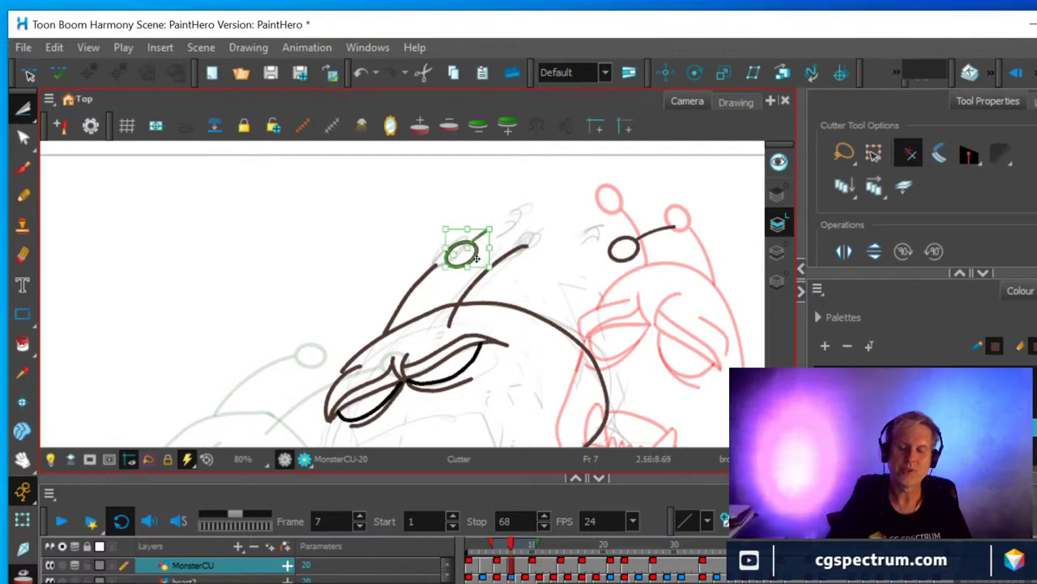
drag(477, 253, 467, 248)
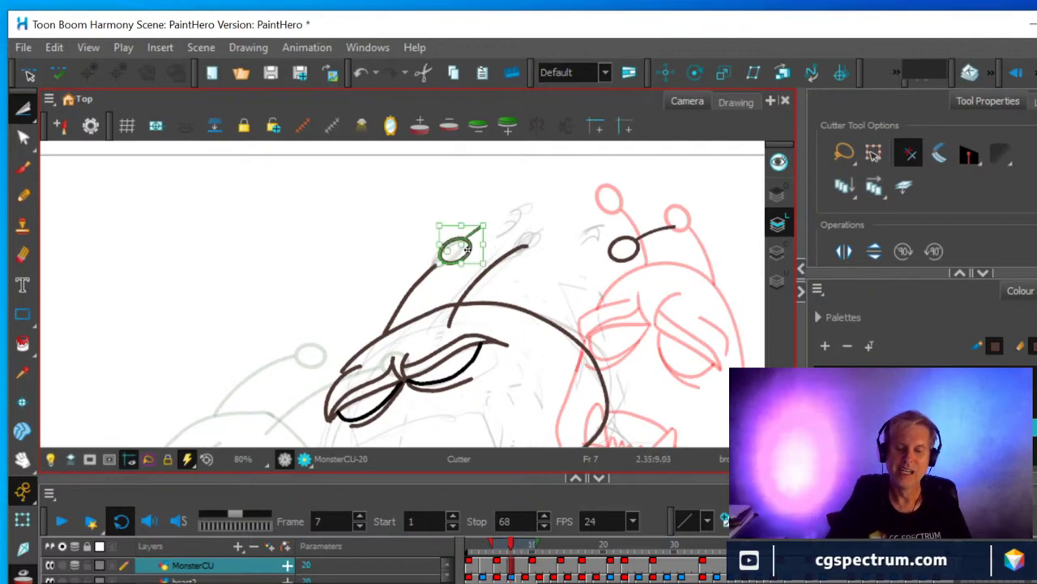
scroll(444, 259, up, 4)
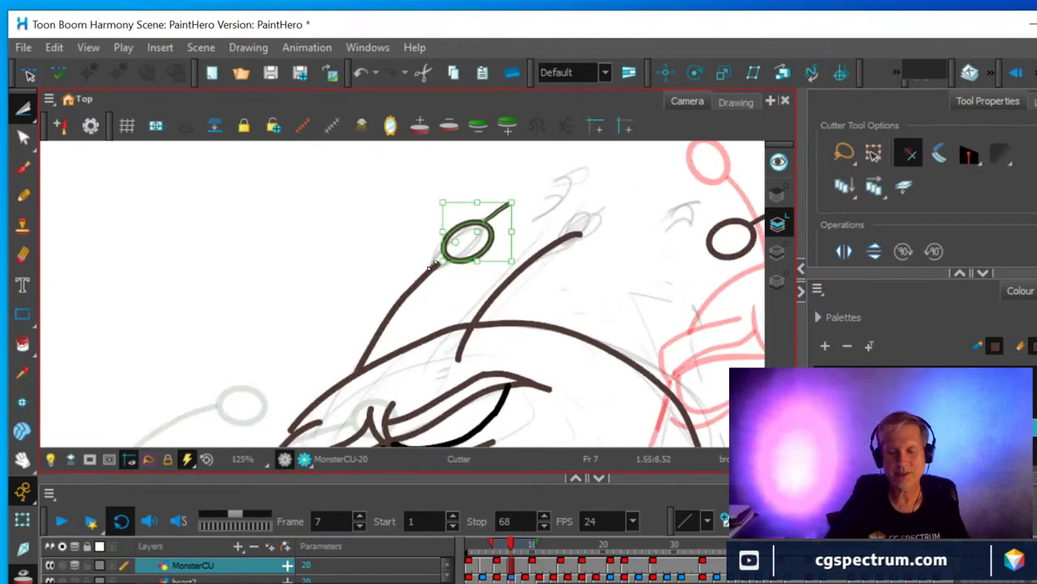
drag(527, 229, 512, 240)
click(356, 217)
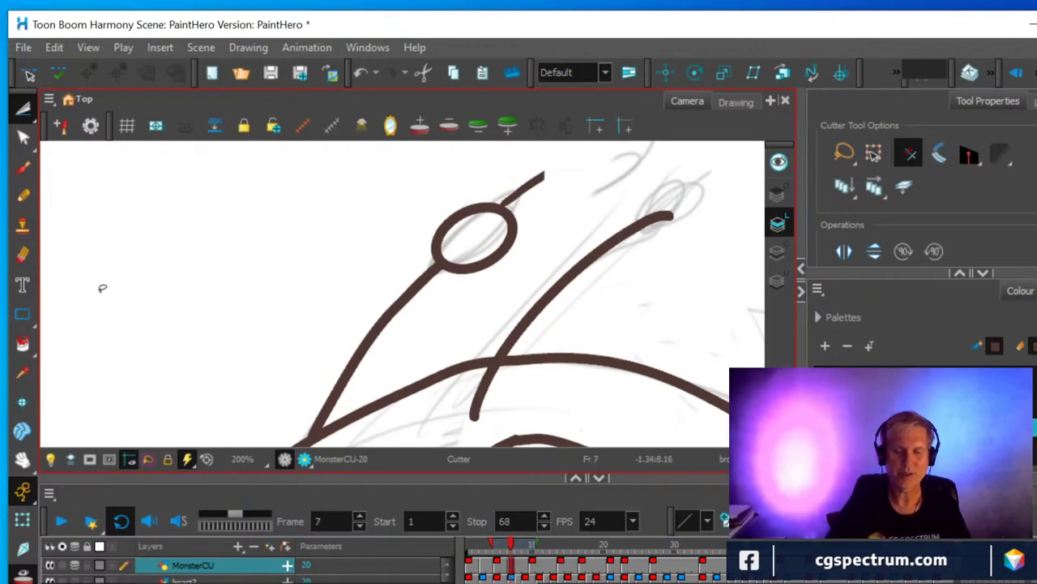
Cut away and delete the stray stroke above the left eyeball circle.
drag(530, 179, 543, 188)
key(Delete)
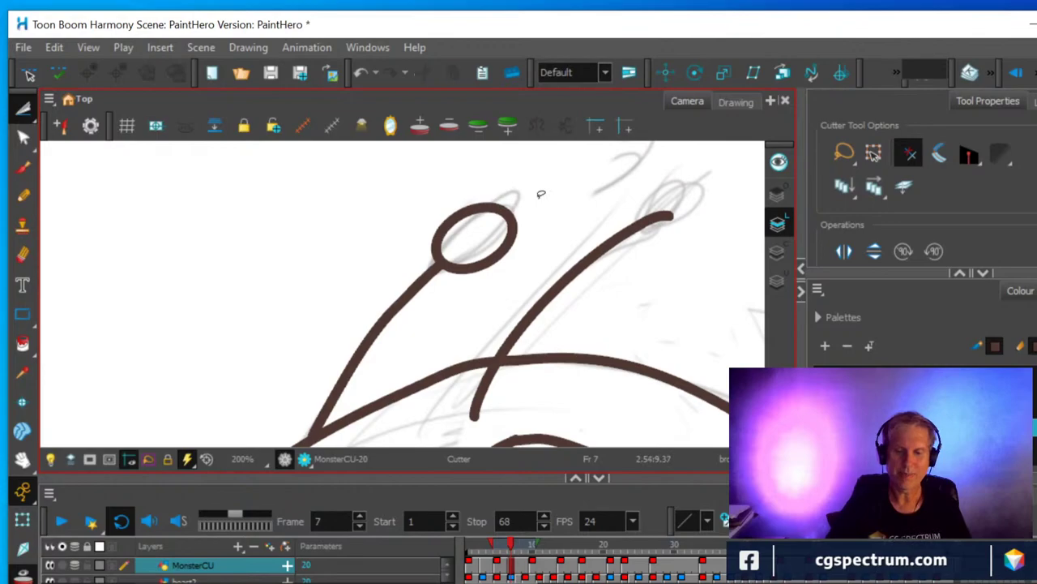
scroll(549, 262, down, 5)
scroll(586, 252, up, 1)
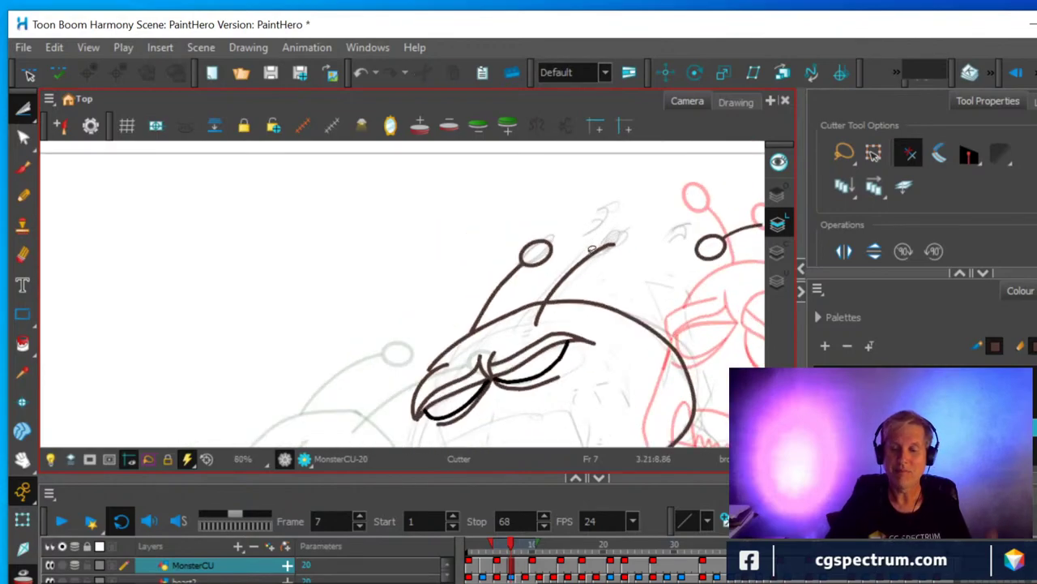
Cut away the leftover antenna stroke piece near the second eyeball.
drag(700, 292, 619, 279)
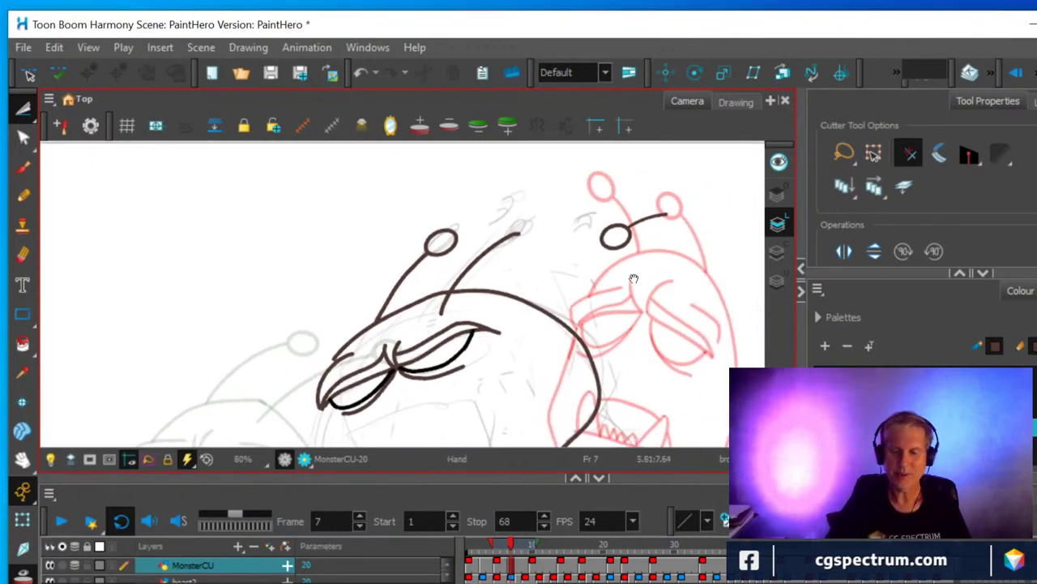
mouse_move(651, 212)
mouse_down()
mouse_move(592, 230)
mouse_move(614, 269)
mouse_move(650, 263)
mouse_move(654, 209)
mouse_move(482, 211)
mouse_move(427, 187)
mouse_up()
key(Delete)
scroll(594, 278, up, 2)
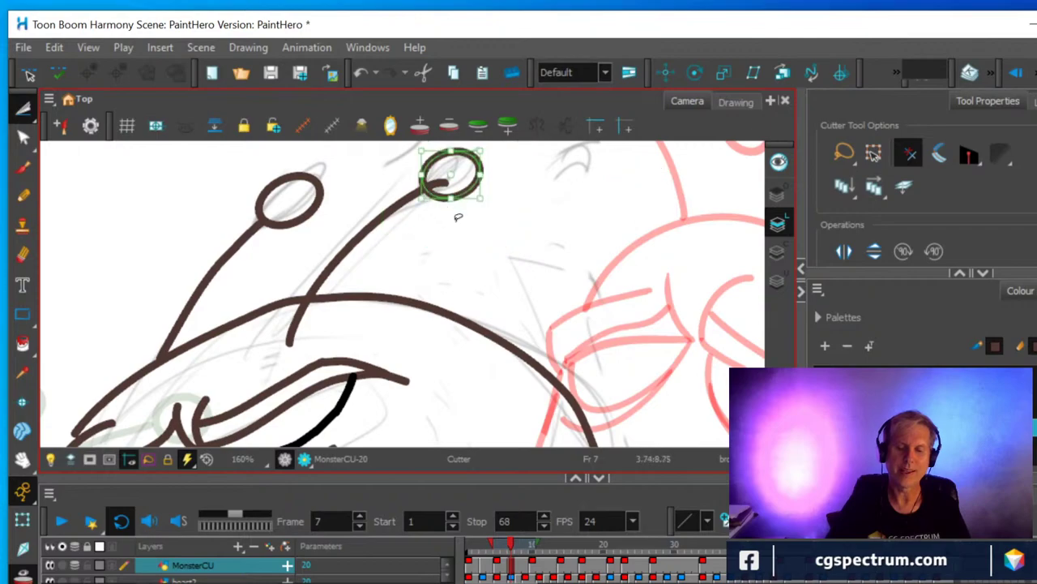
scroll(500, 262, down, 2)
scroll(506, 261, up, 3)
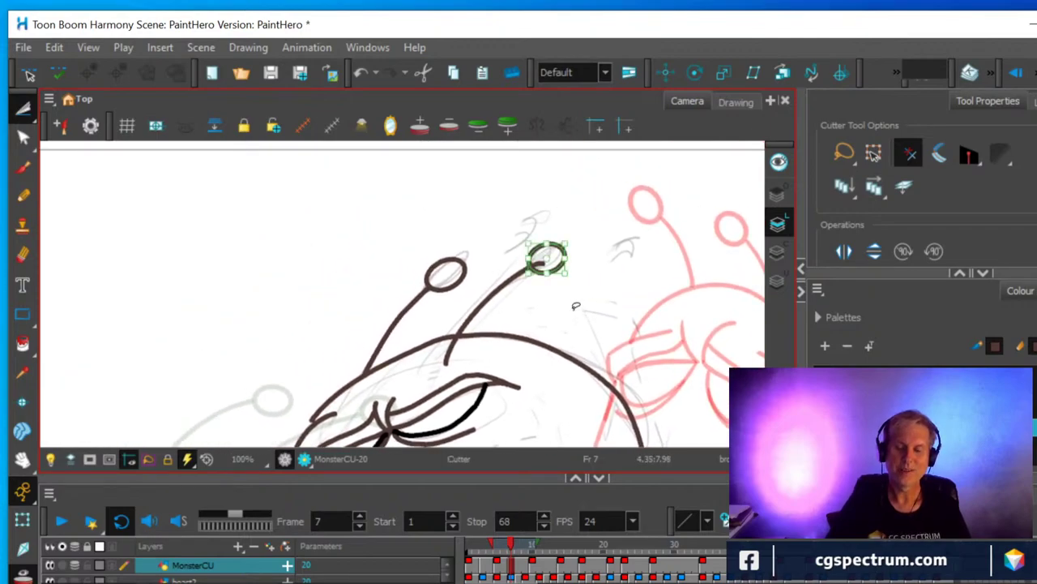
click(517, 217)
Delete the stray stroke bits inside the right eyeball circle.
click(516, 208)
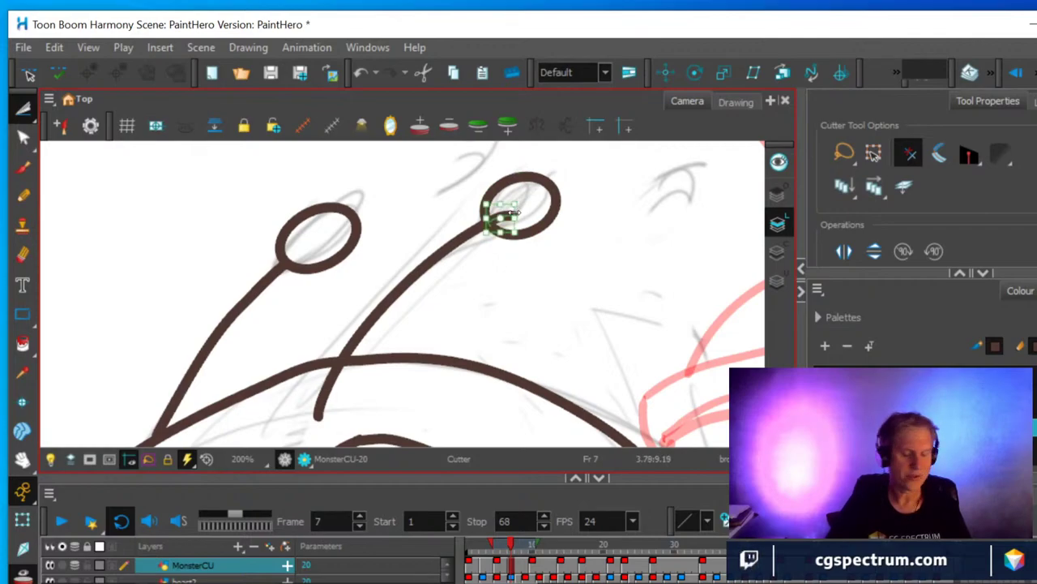
key(Delete)
click(555, 209)
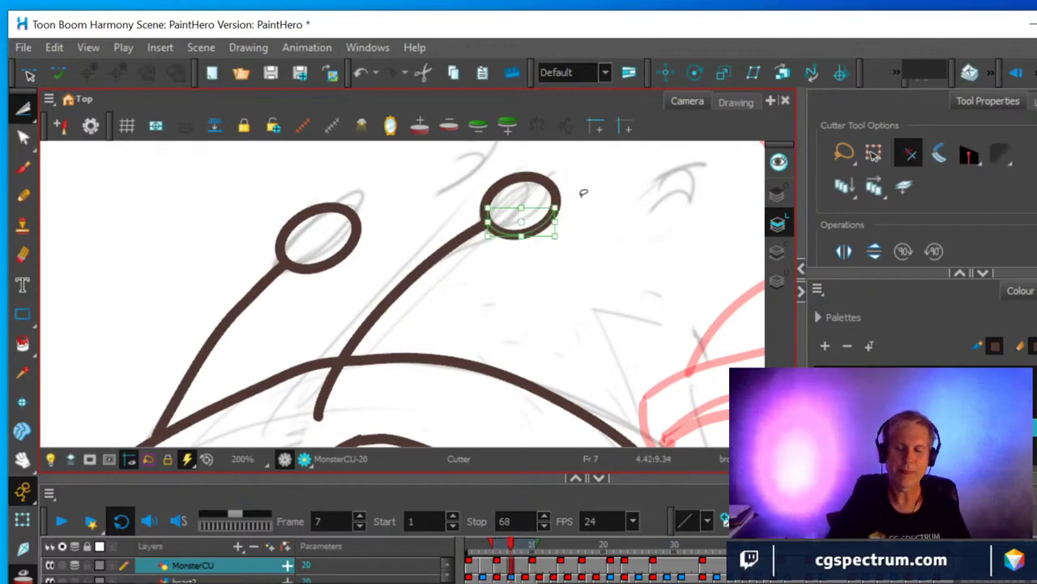
click(560, 188)
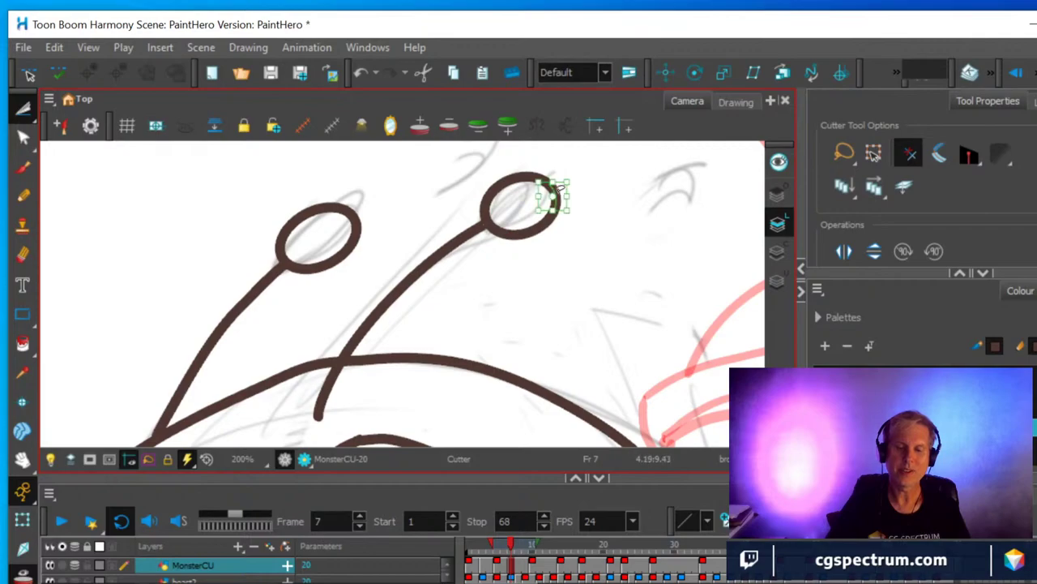
scroll(579, 270, down, 3)
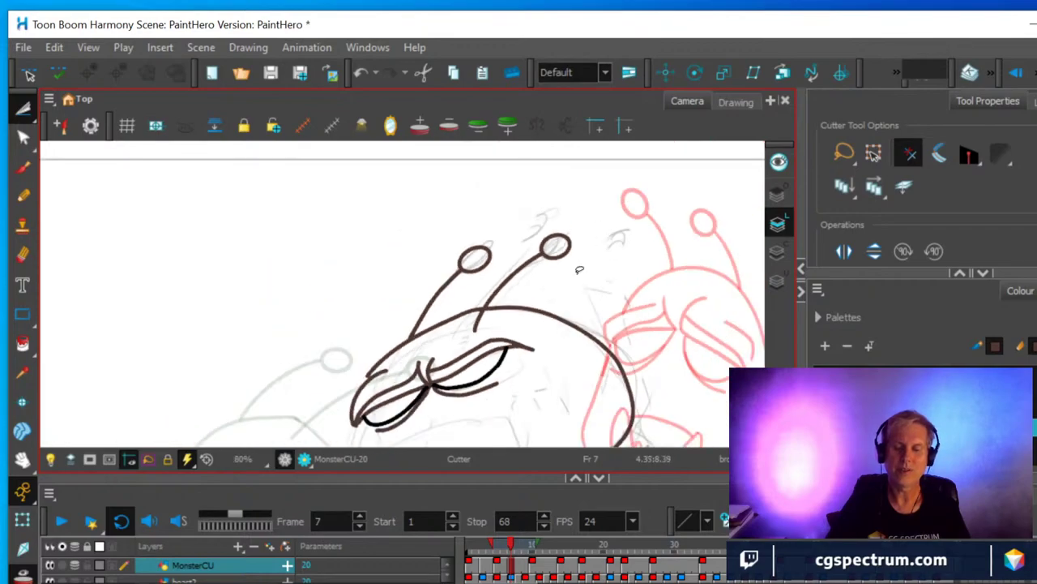
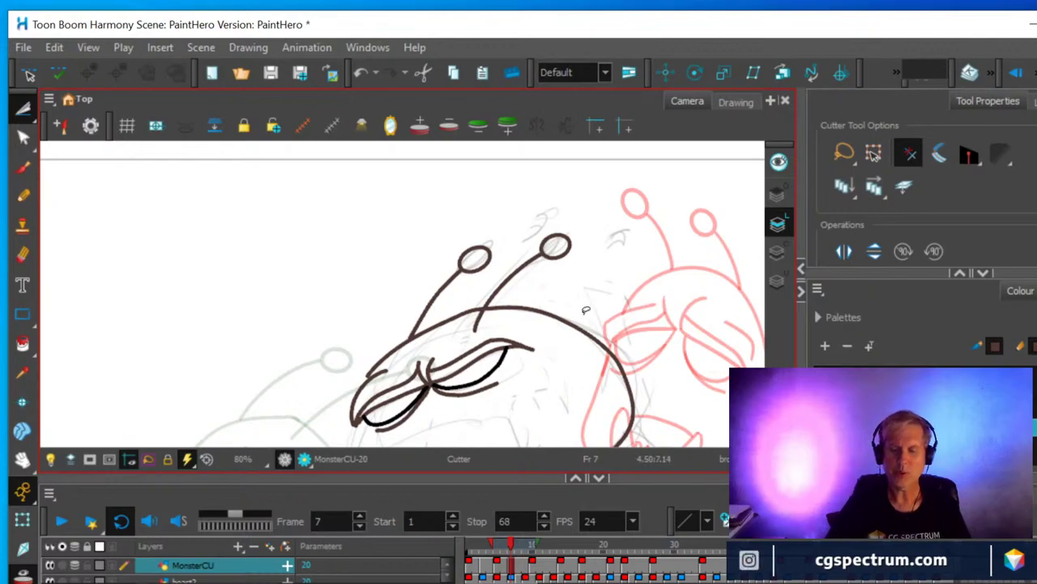
With the Contour Editor, select the upper head outline and lower-left beak strokes on frame 7.
scroll(584, 313, down, 1)
scroll(562, 323, up, 2)
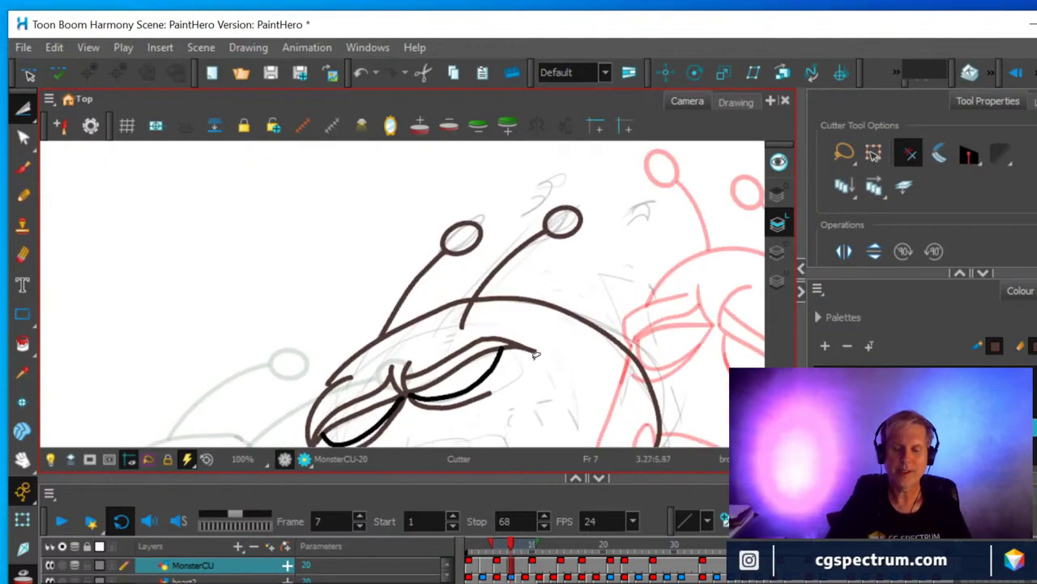
drag(570, 401, 592, 328)
scroll(340, 333, up, 2)
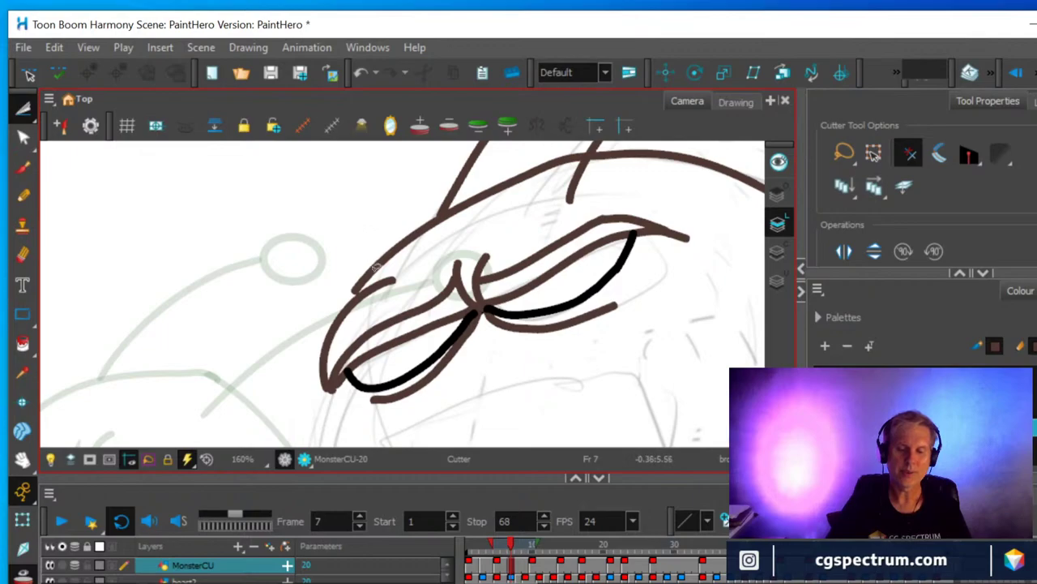
click(23, 138)
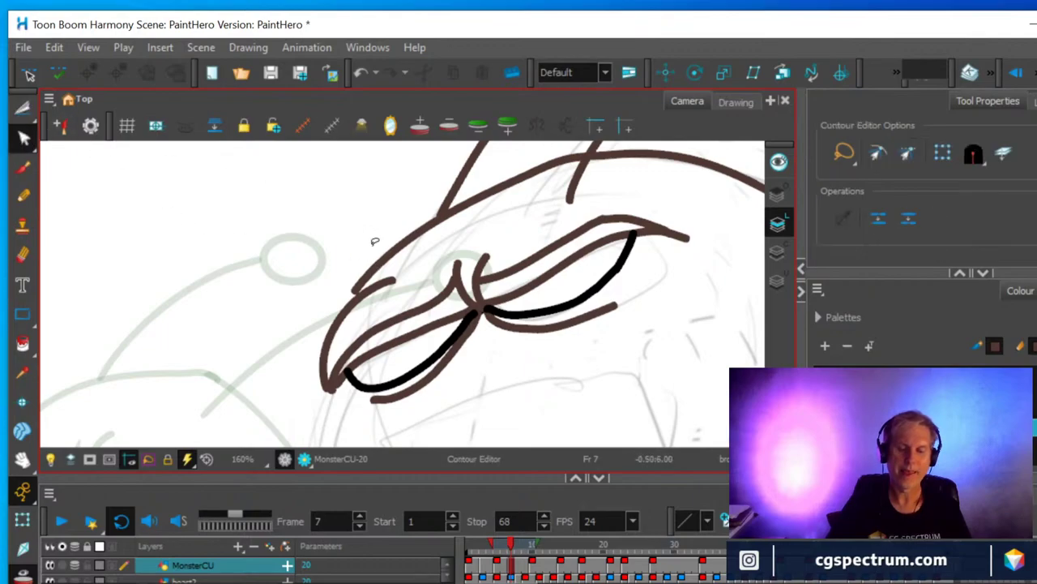
click(381, 261)
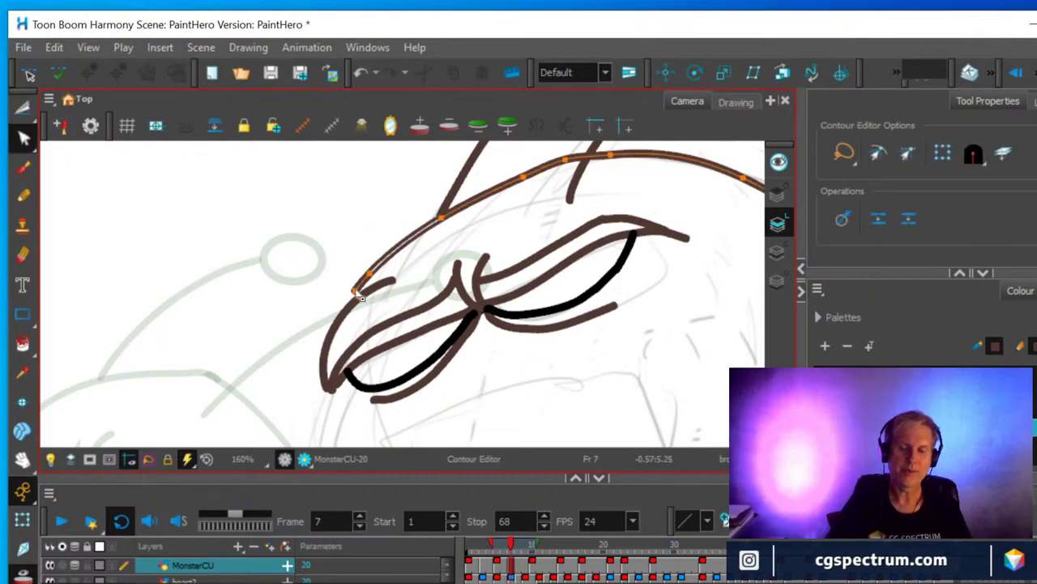
shift+click(350, 306)
Inspect the whole character, then go to frame 10 showing MonsterCU-3.
scroll(459, 331, down, 2)
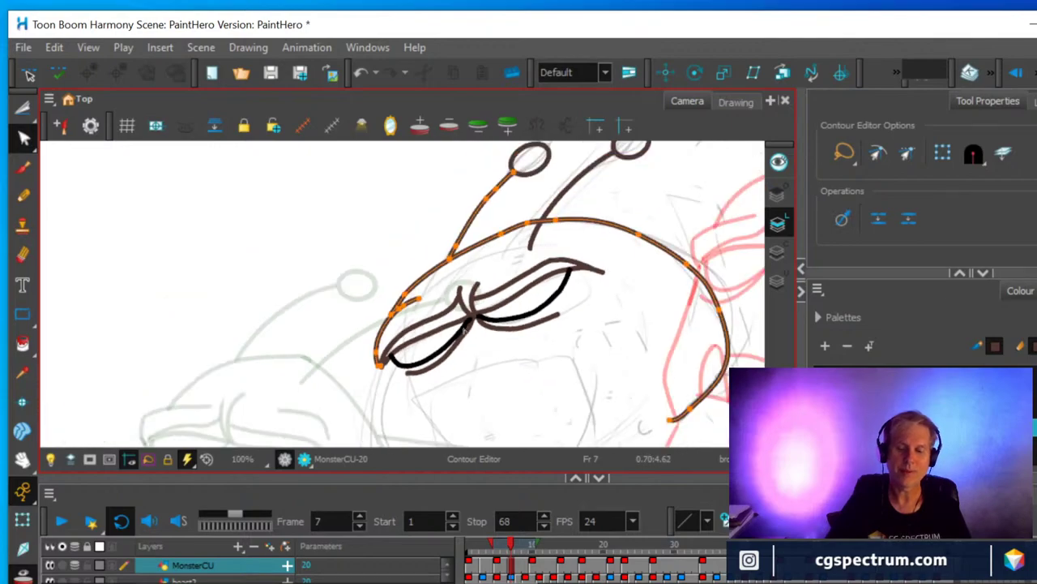
key(space)
drag(479, 354, 435, 273)
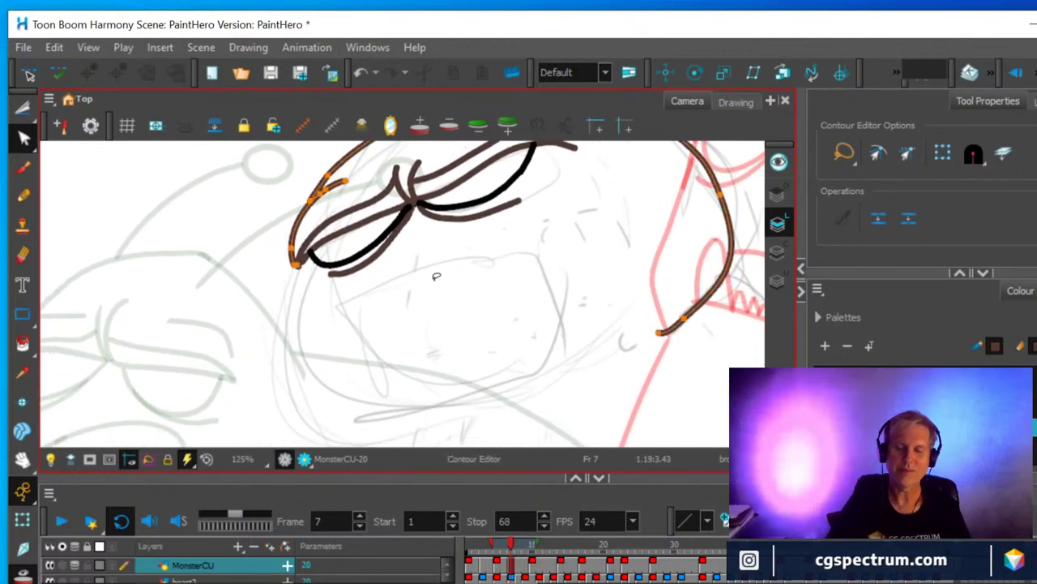
scroll(417, 286, down, 2)
scroll(417, 286, down, 2)
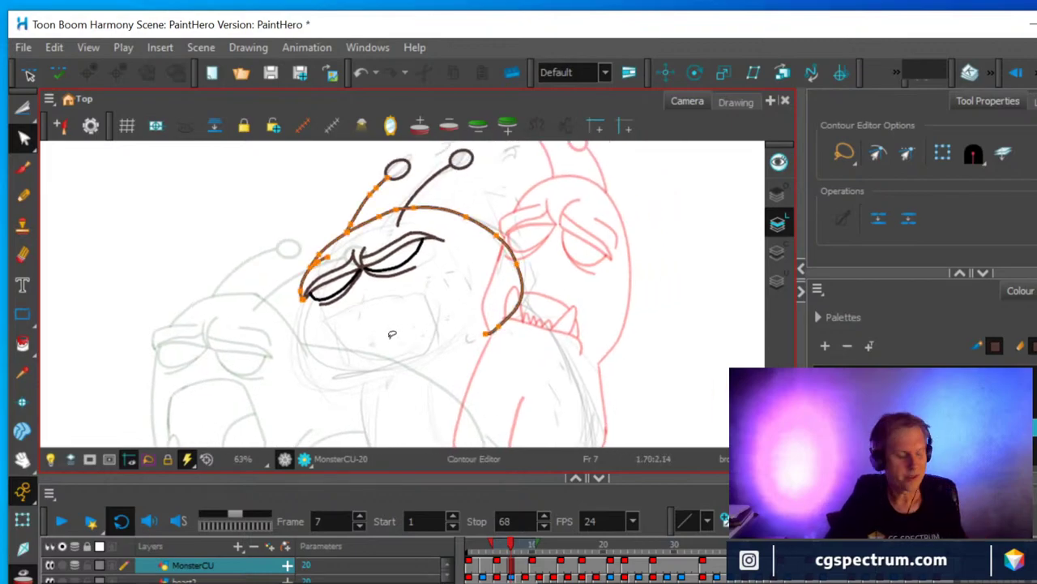
scroll(394, 329, down, 1)
key(space)
drag(393, 329, 412, 276)
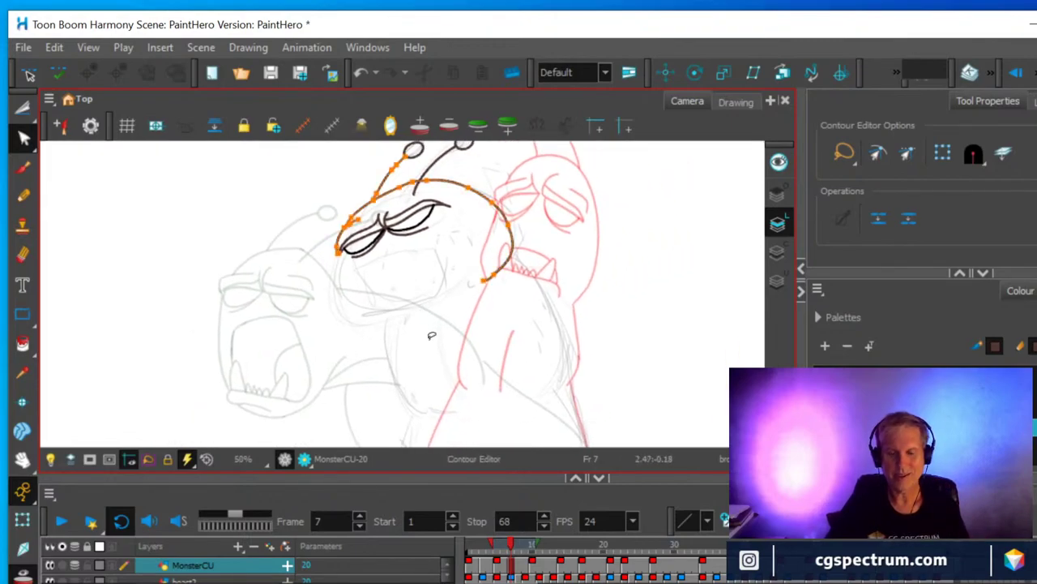
click(532, 562)
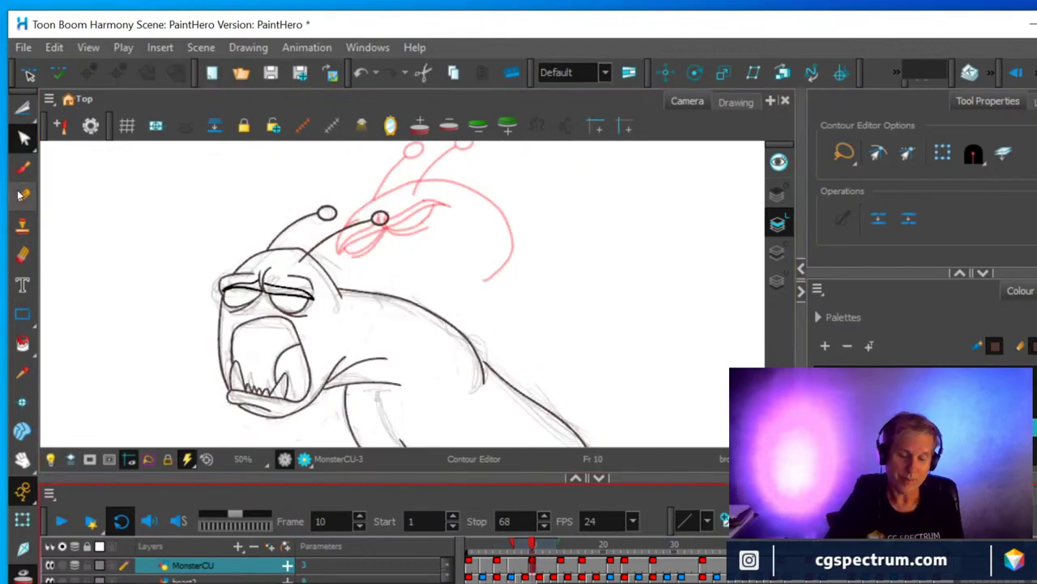
Lasso the monster's jaw strokes on frame 10 with the Cutter and copy them.
click(22, 107)
mouse_move(247, 417)
mouse_down()
mouse_move(202, 375)
mouse_move(211, 351)
mouse_move(313, 372)
mouse_move(313, 402)
mouse_move(276, 428)
mouse_move(235, 413)
mouse_up()
click(54, 47)
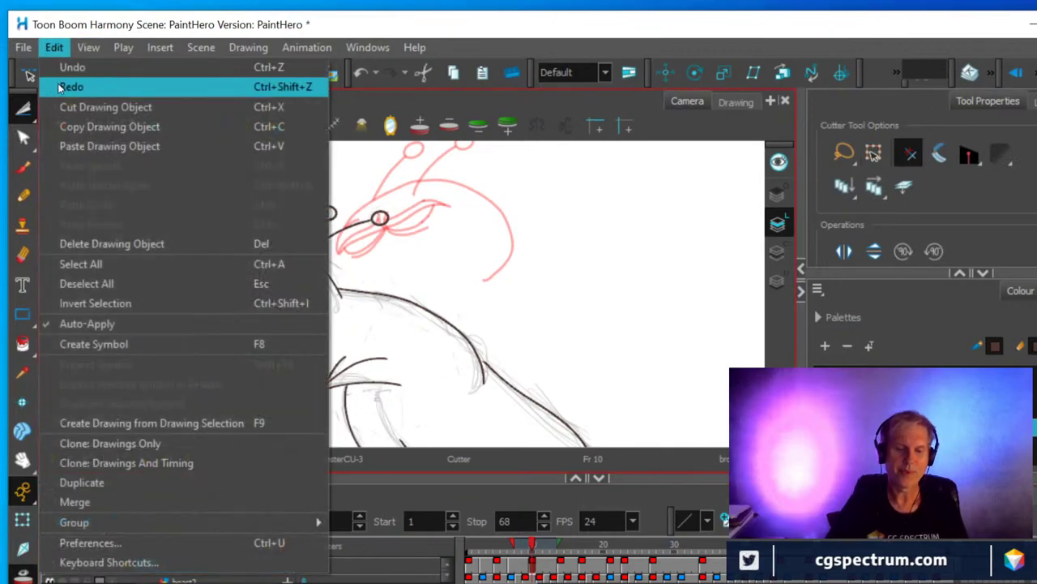
click(71, 129)
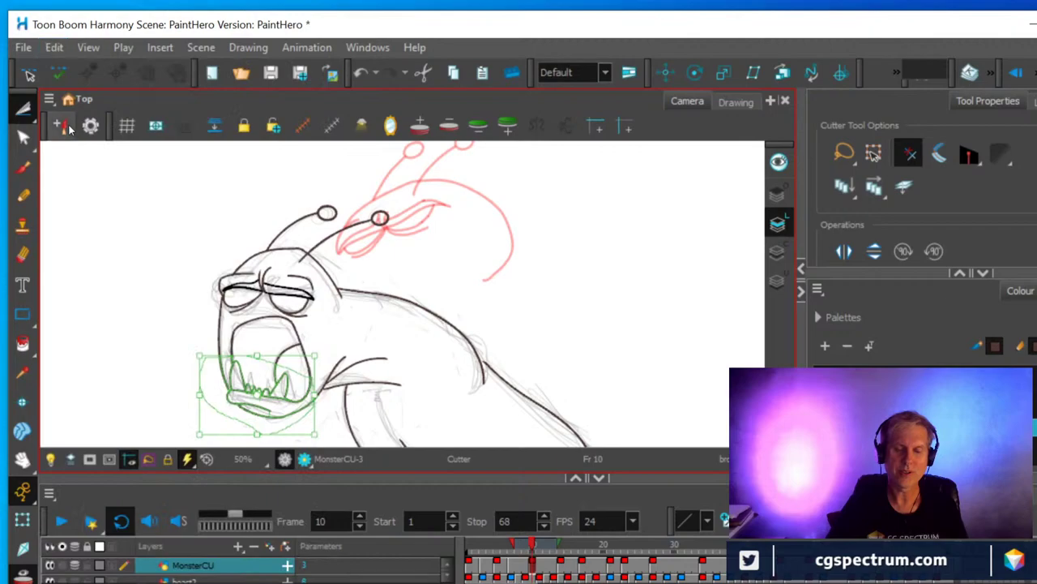
Paste the jaw into frame 7 and move it up just below the eyes.
click(511, 565)
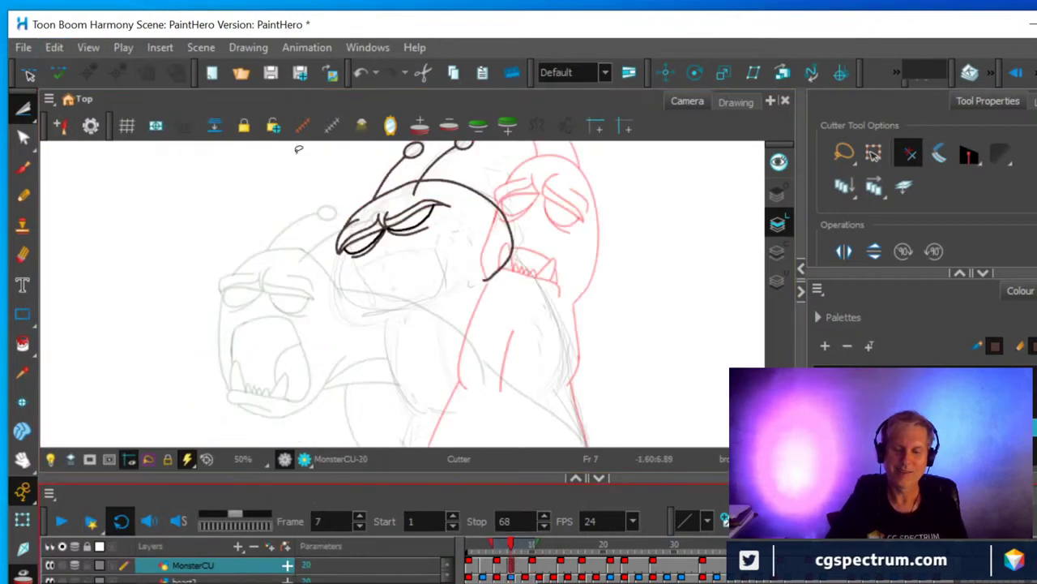
click(55, 48)
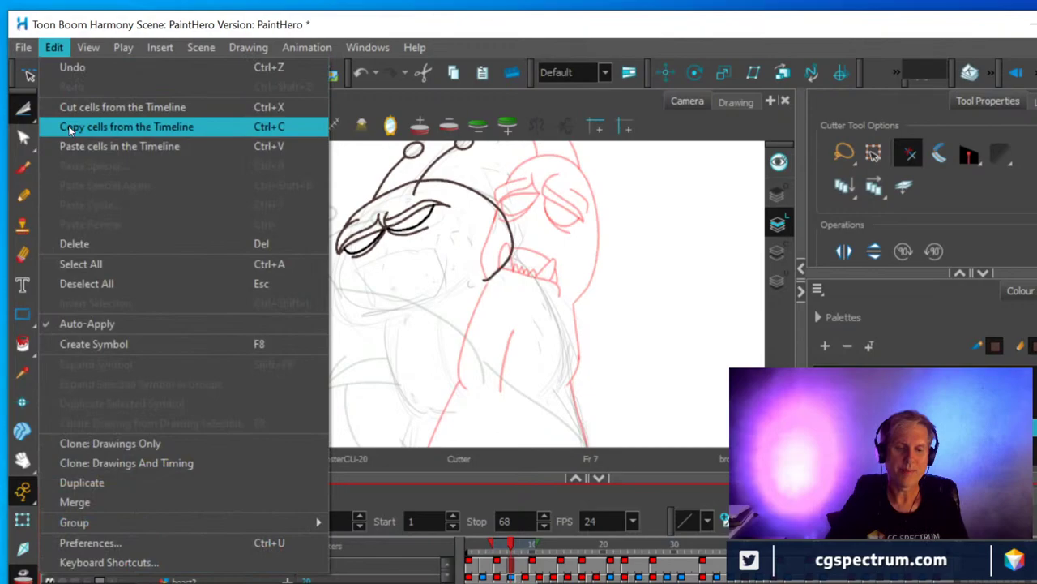
click(70, 146)
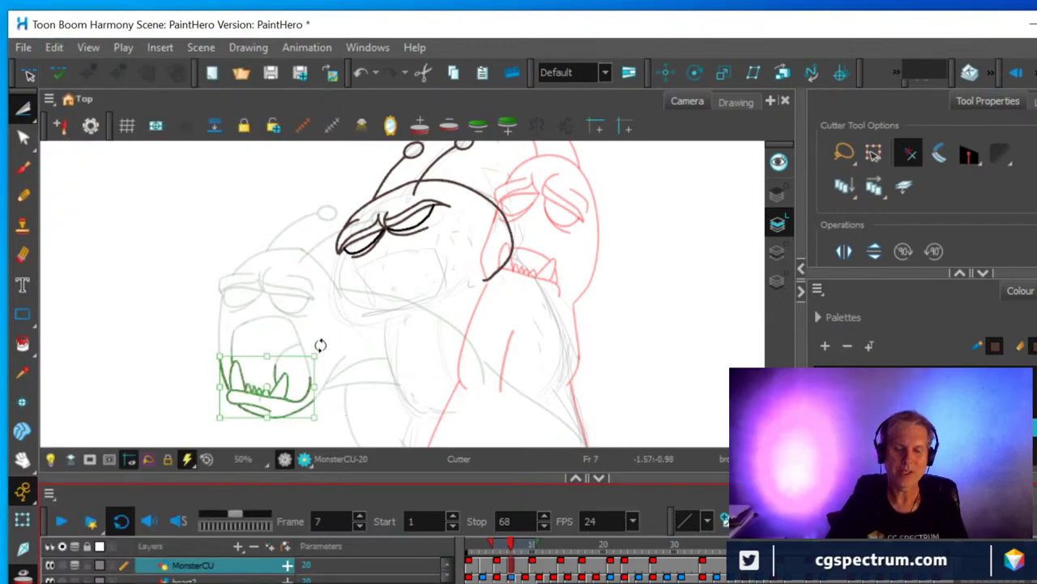
key(ctrl+a)
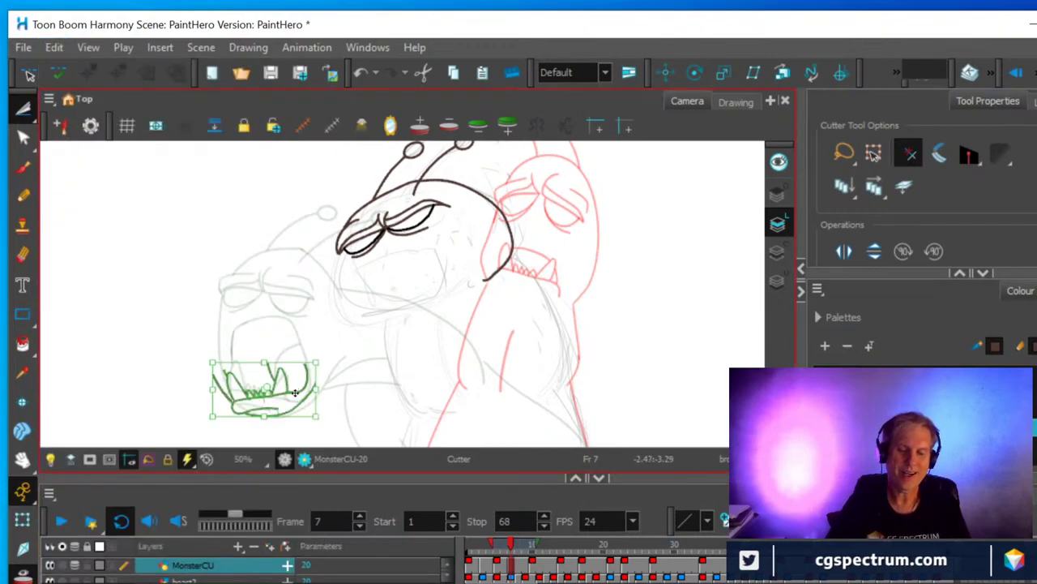
mouse_move(293, 392)
mouse_down()
mouse_move(409, 323)
mouse_move(425, 294)
mouse_move(443, 295)
mouse_up()
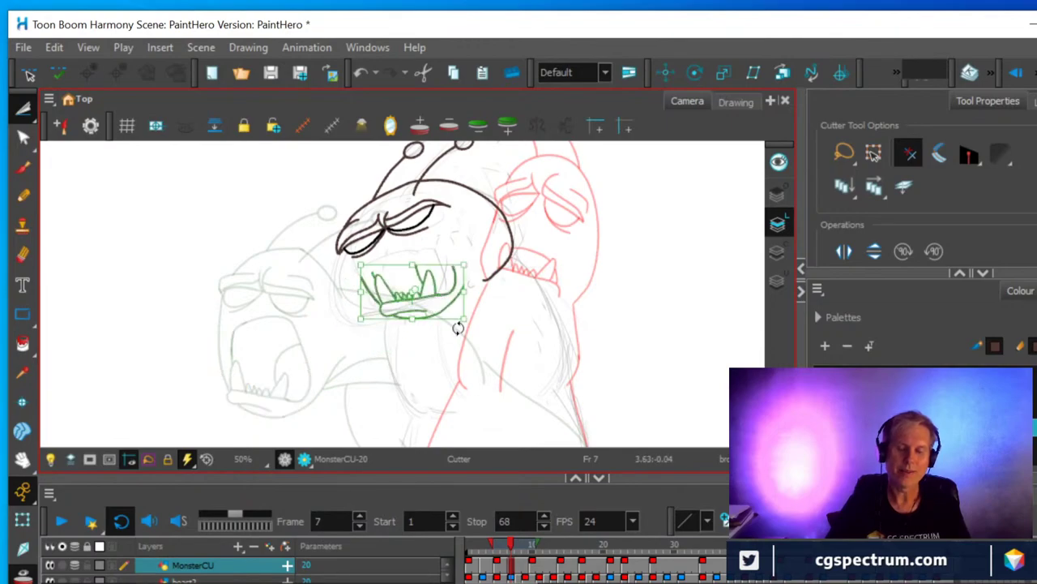
scroll(458, 327, up, 3)
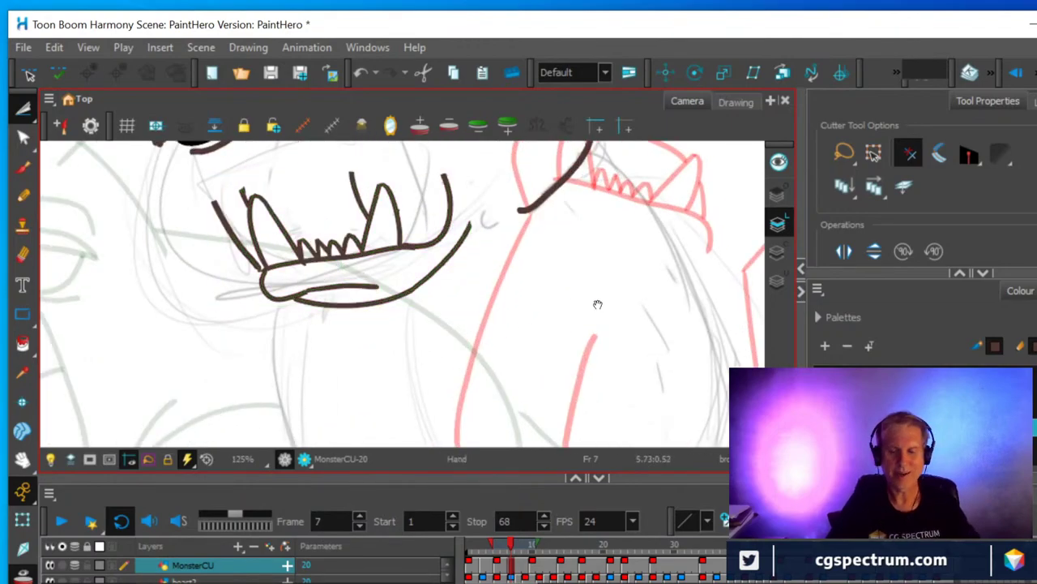
Reshape the pasted jaw: widen it to the left and rotate it counter-clockwise to fit the head.
drag(597, 301, 621, 370)
drag(495, 313, 521, 305)
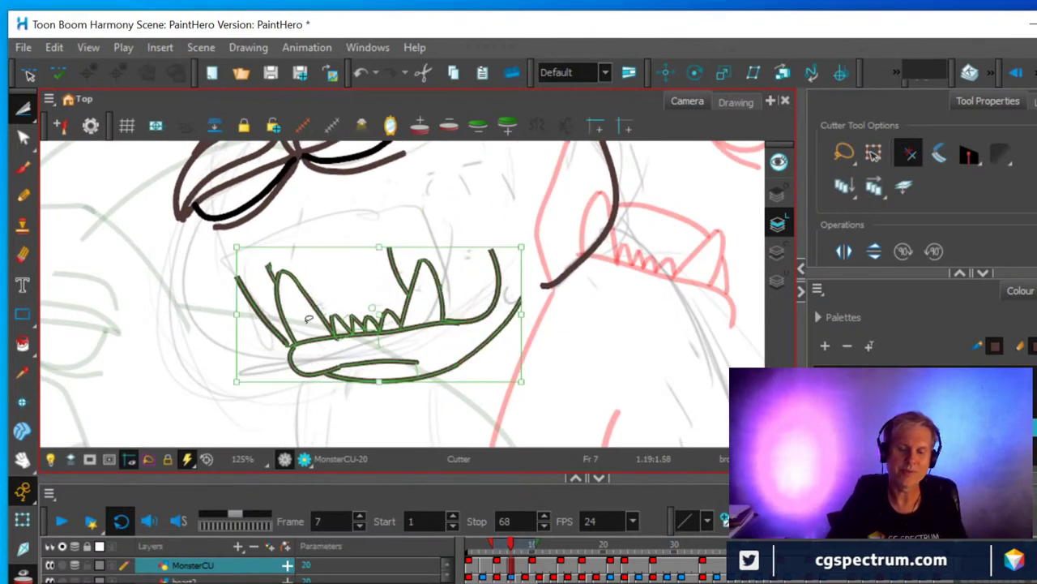
drag(236, 312, 209, 315)
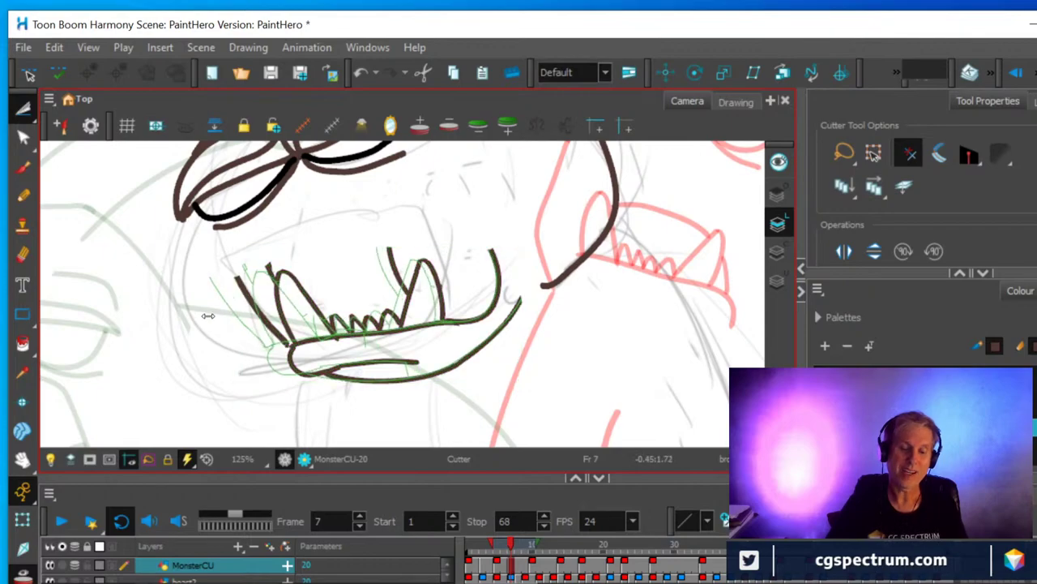
mouse_move(529, 393)
mouse_down()
mouse_move(533, 359)
mouse_move(532, 395)
mouse_up()
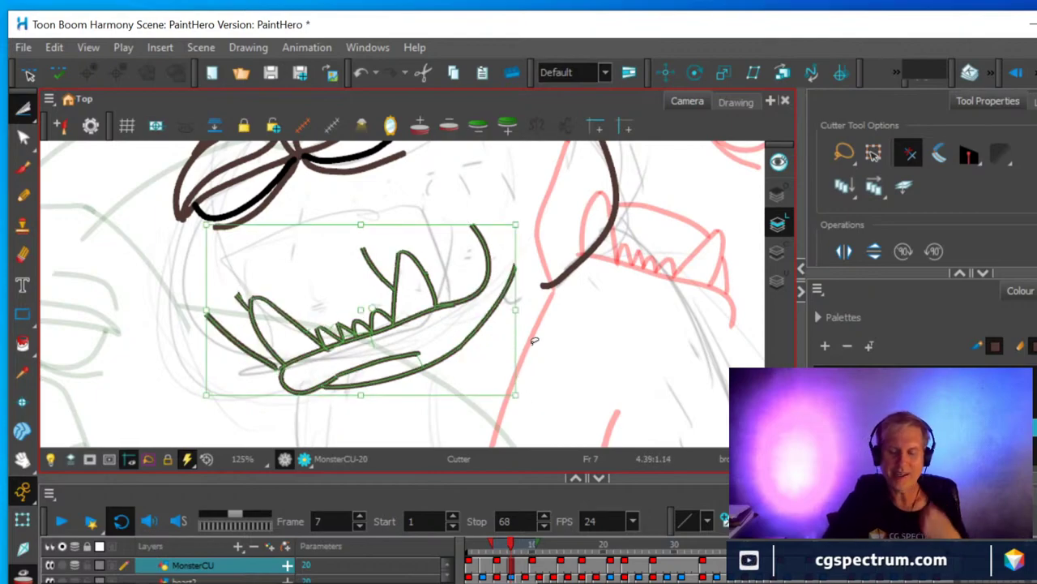
scroll(527, 361, down, 3)
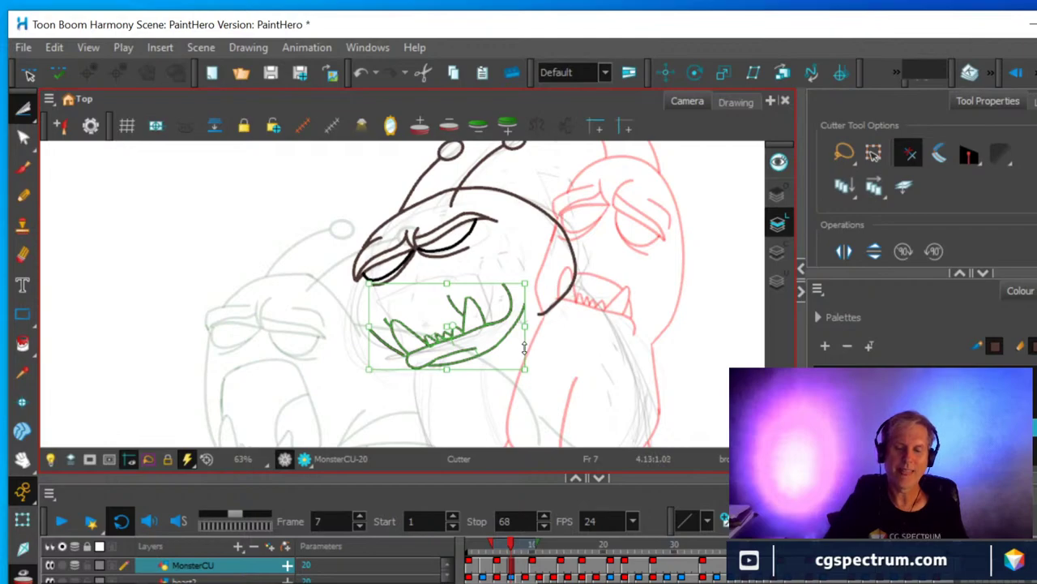
scroll(537, 342, up, 2)
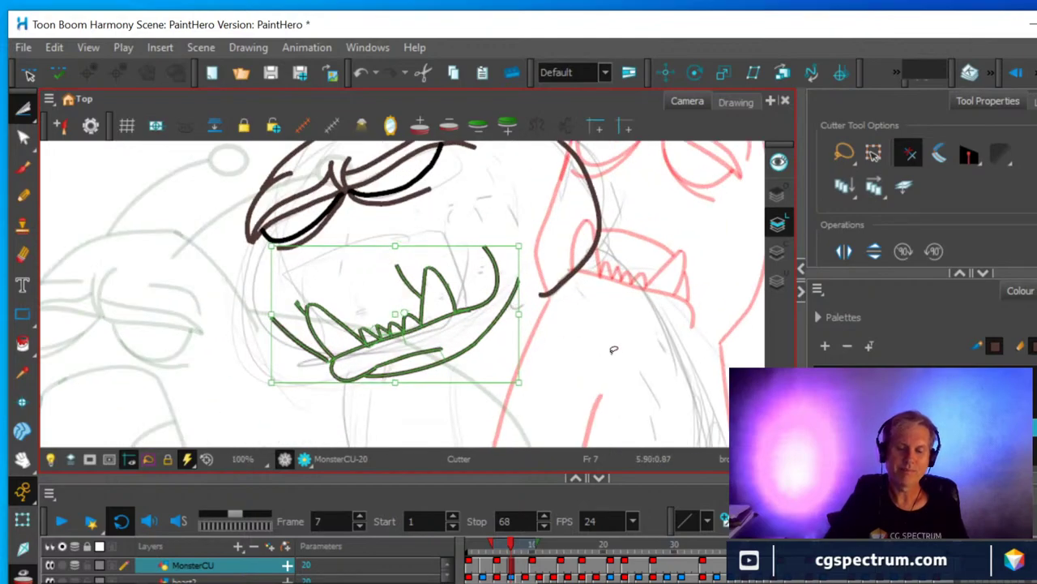
Cut away the extra outer jaw stroke and leftover fragments at the jaw's left end.
click(23, 108)
click(70, 122)
click(243, 352)
drag(295, 333, 293, 339)
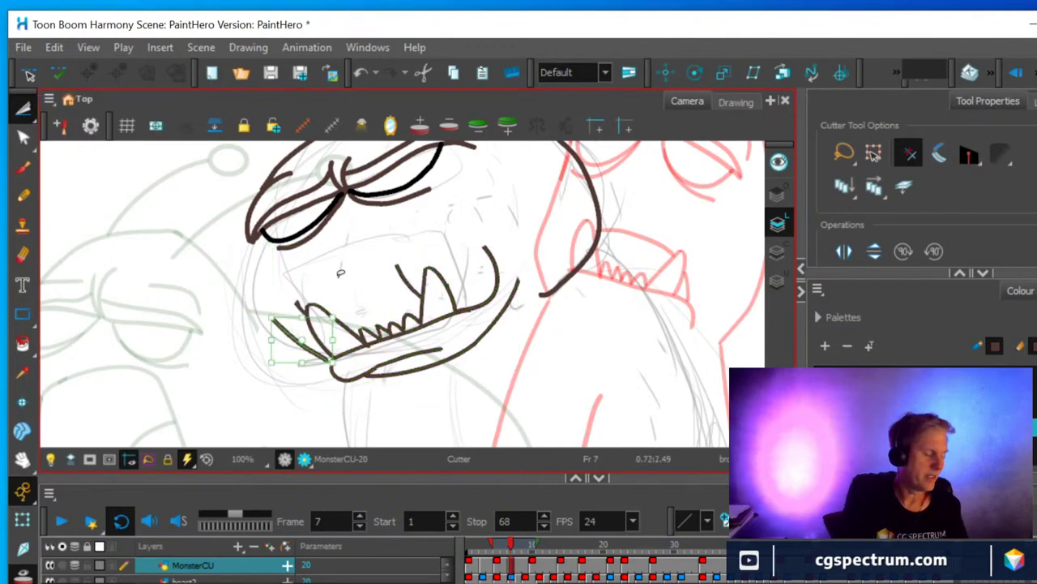
key(Delete)
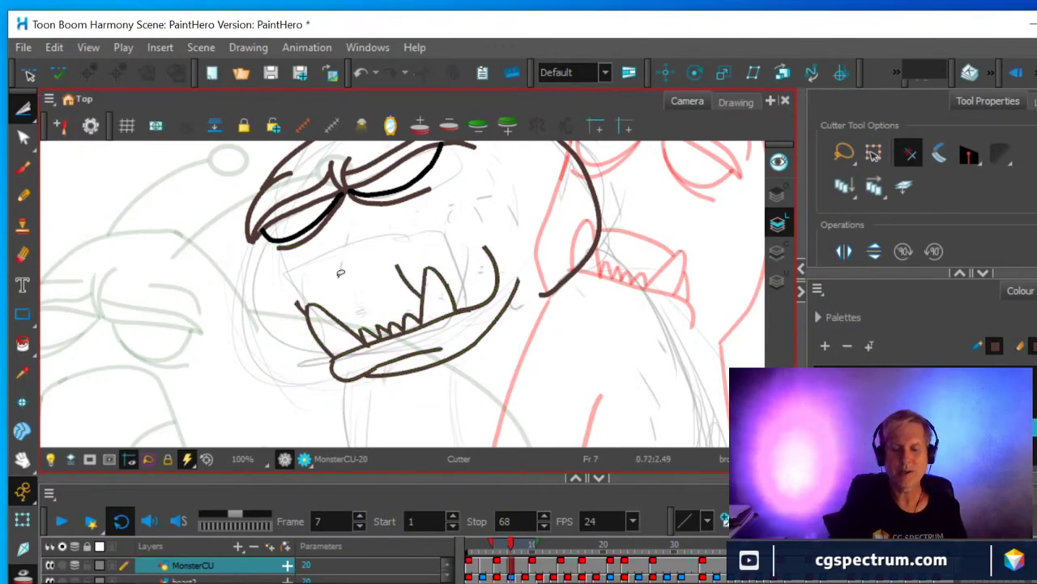
drag(300, 304, 312, 293)
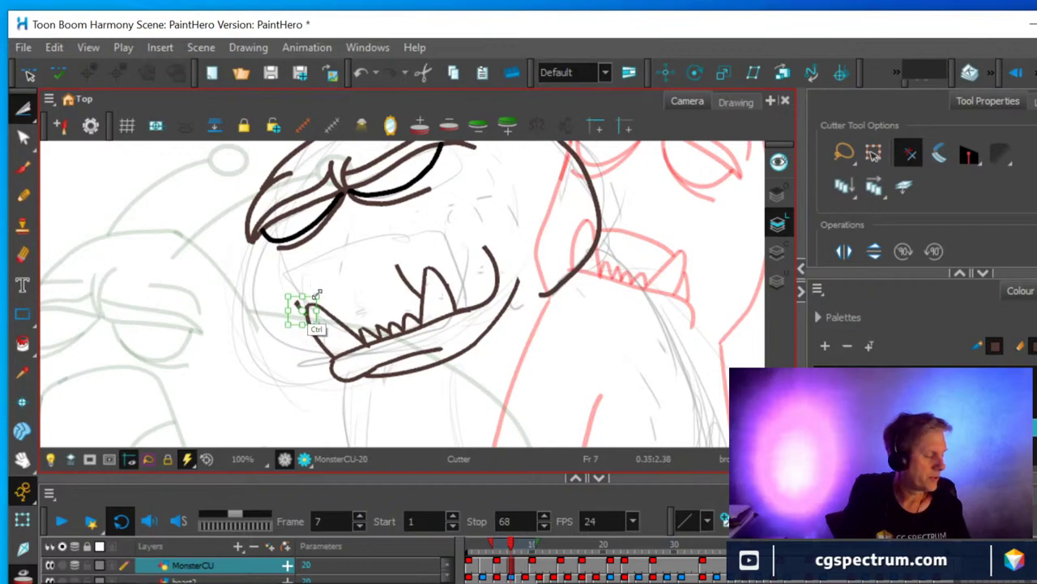
key(Delete)
scroll(316, 305, up, 3)
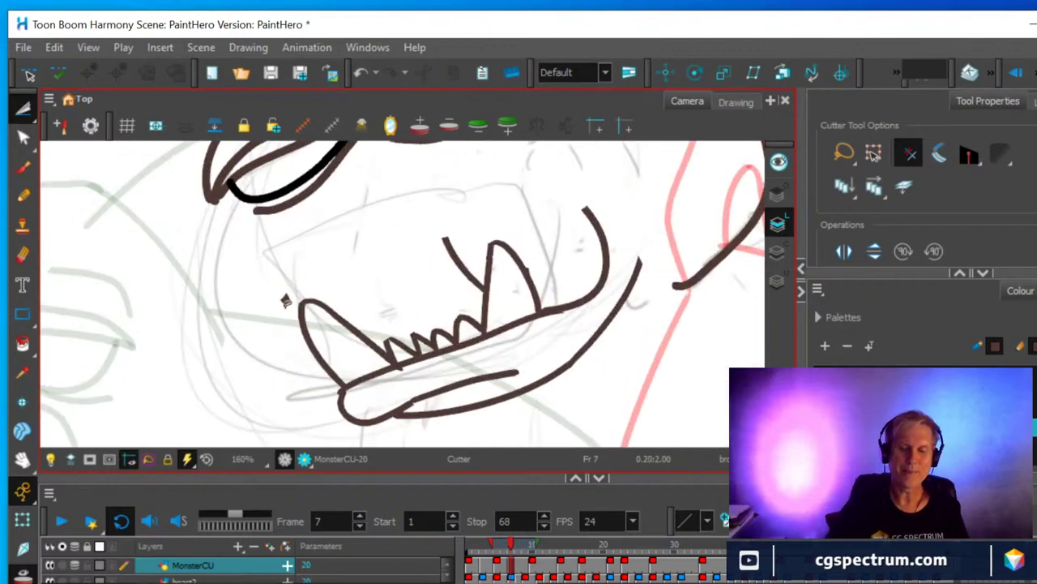
mouse_move(288, 304)
mouse_down()
mouse_move(297, 280)
mouse_move(275, 314)
mouse_move(290, 316)
mouse_up()
key(Delete)
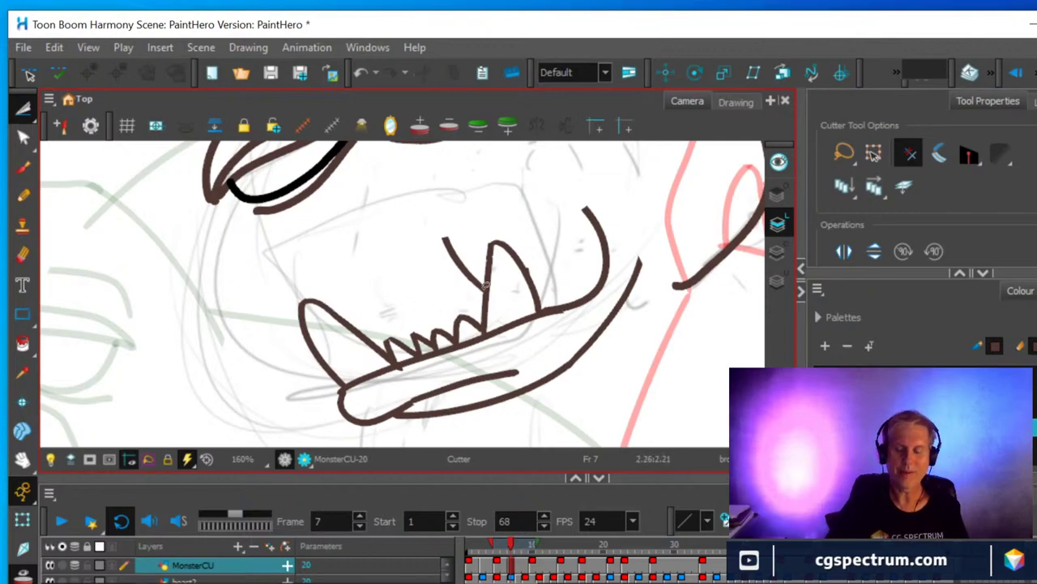
scroll(483, 282, down, 3)
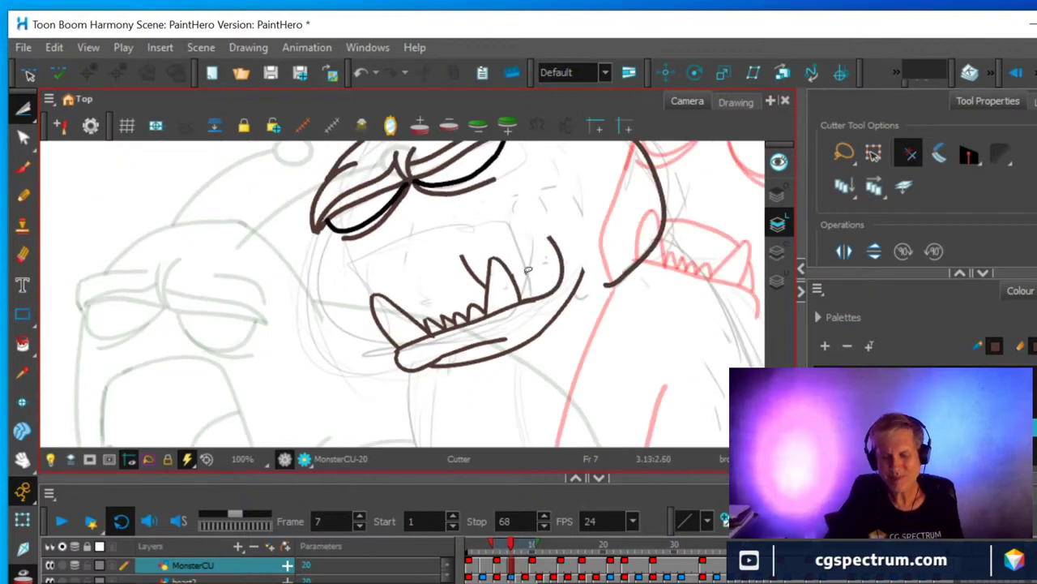
Erase part of the jaw line's right end.
click(23, 256)
mouse_move(553, 238)
mouse_down()
mouse_move(559, 288)
mouse_move(541, 306)
mouse_move(535, 298)
mouse_move(558, 248)
mouse_move(577, 287)
mouse_move(555, 329)
mouse_move(559, 321)
mouse_up()
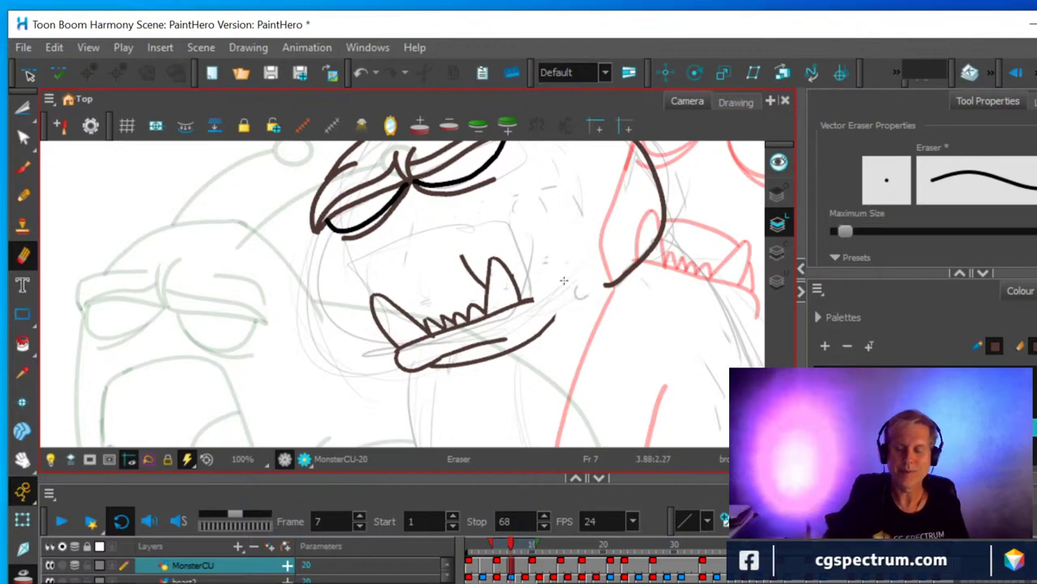
scroll(564, 280, down, 3)
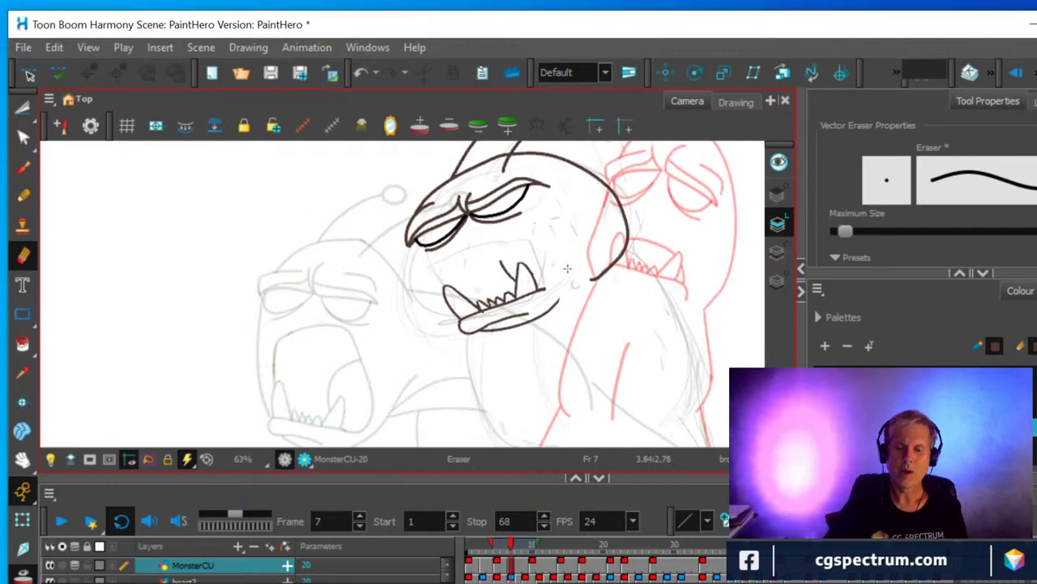
scroll(568, 269, up, 2)
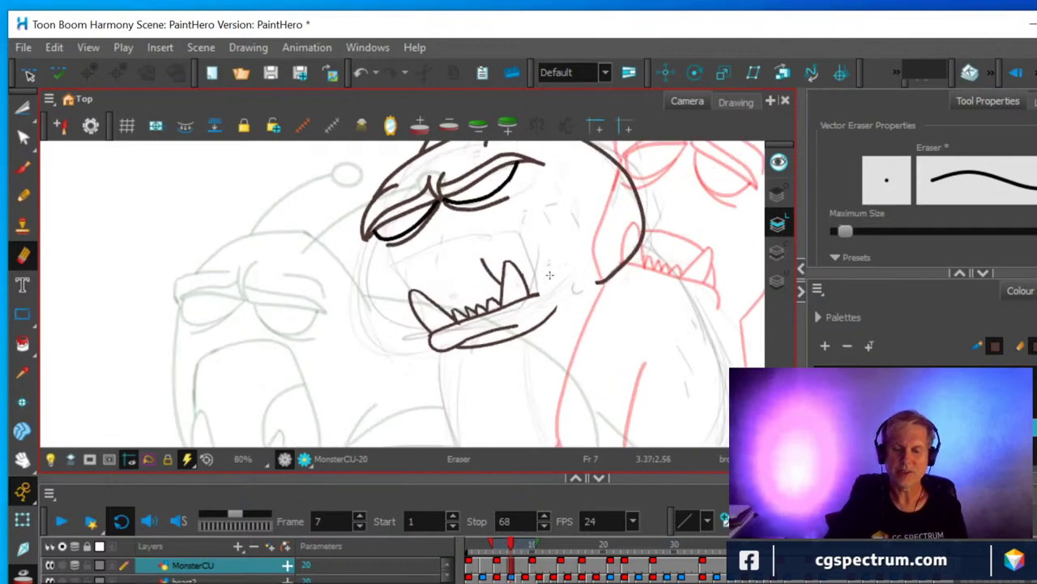
scroll(548, 275, up, 1)
scroll(541, 288, up, 1)
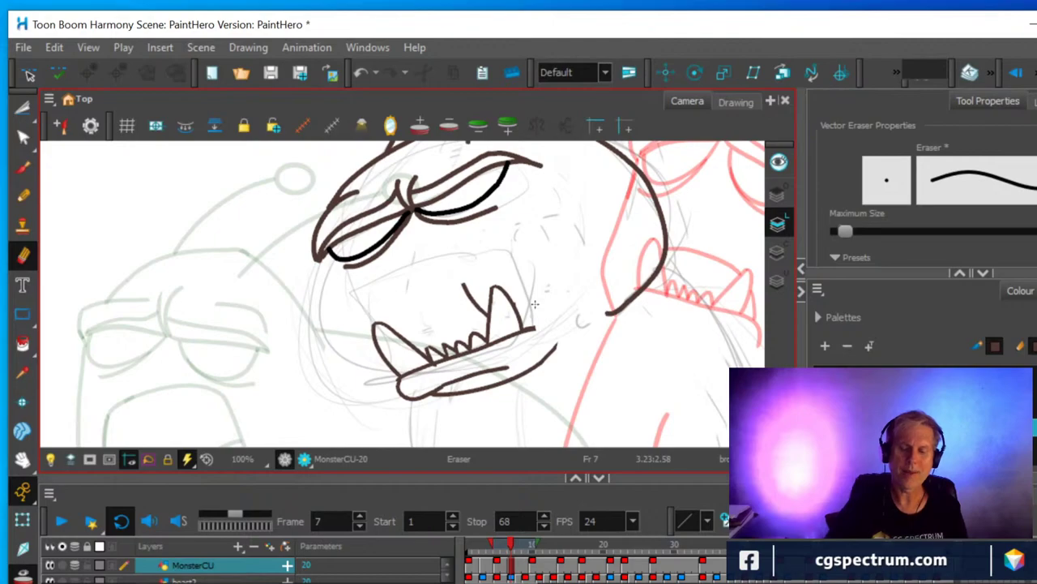
Cut out and delete the small duplicate stroke beside the fangs.
click(23, 109)
drag(474, 292, 485, 286)
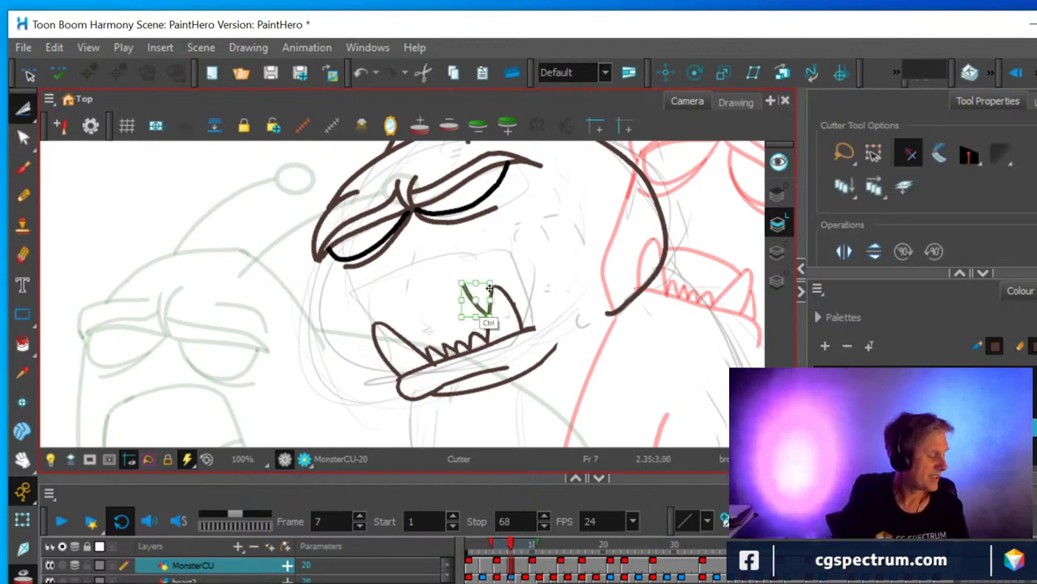
key(Delete)
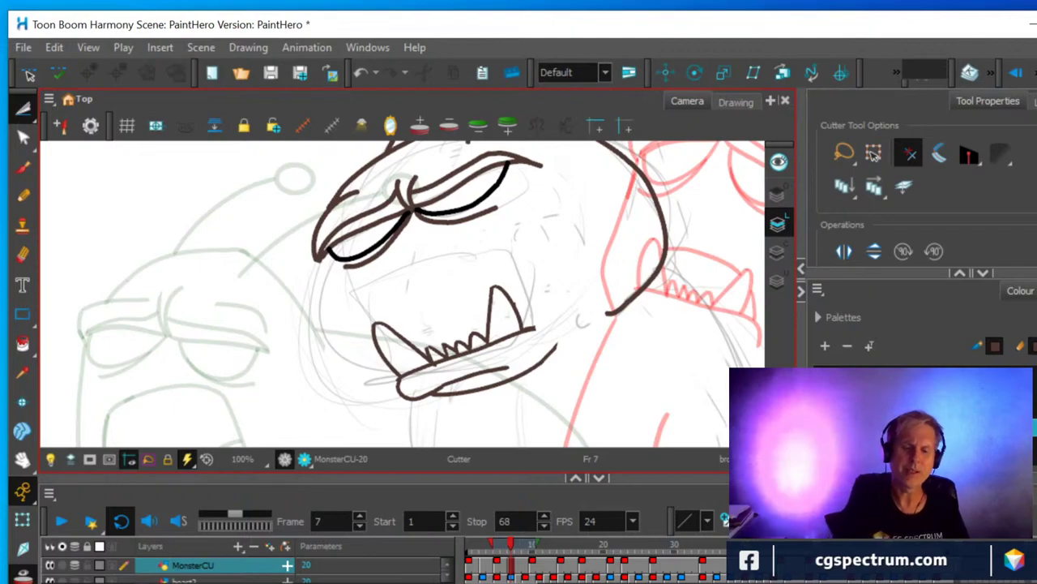
click(23, 195)
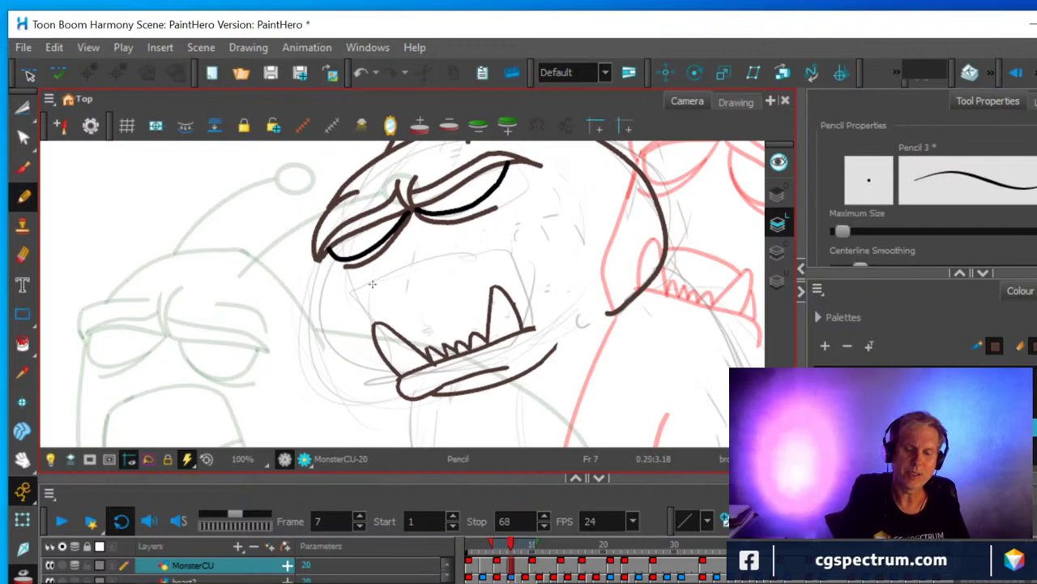
Redraw the upper lip across the mouth with slightly higher Centerline Smoothing.
mouse_move(359, 293)
mouse_down()
mouse_move(499, 249)
mouse_move(536, 328)
mouse_up()
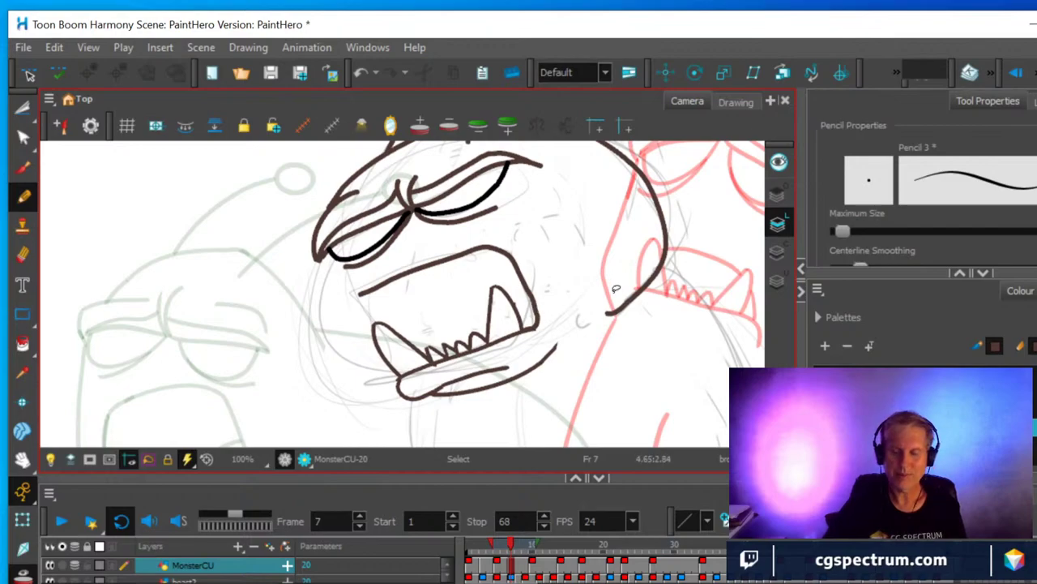
key(ctrl+z)
scroll(1025, 223, down, 2)
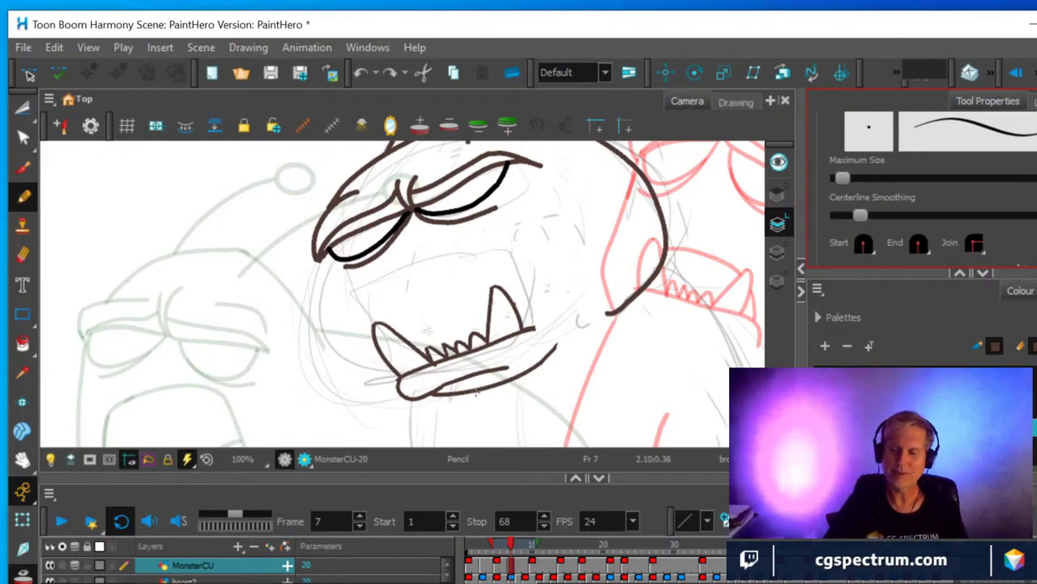
mouse_move(861, 214)
mouse_down()
mouse_move(840, 215)
mouse_move(866, 215)
mouse_up()
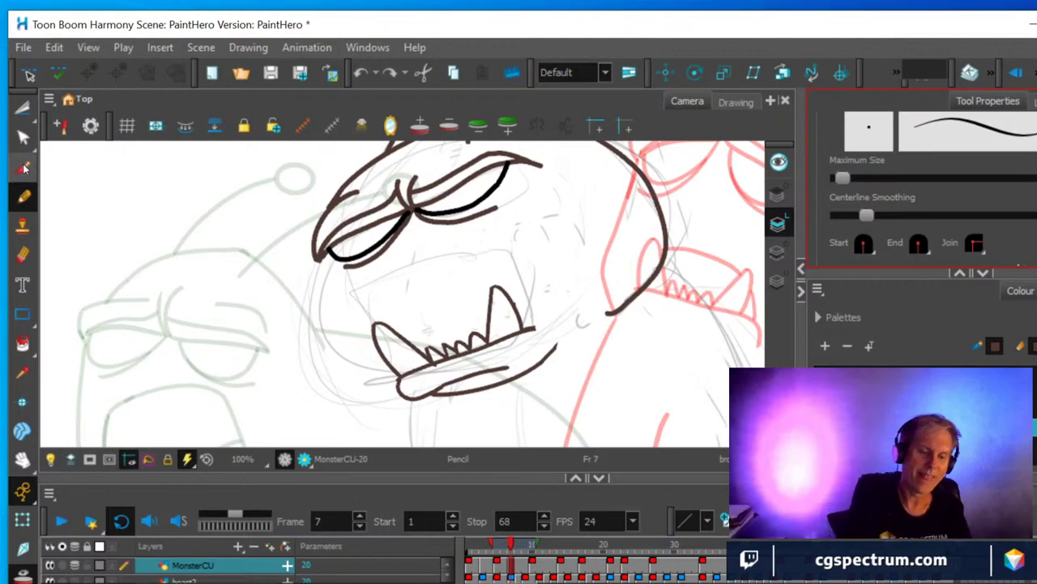
mouse_move(354, 295)
mouse_down()
mouse_move(485, 248)
mouse_move(518, 270)
mouse_move(525, 329)
mouse_up()
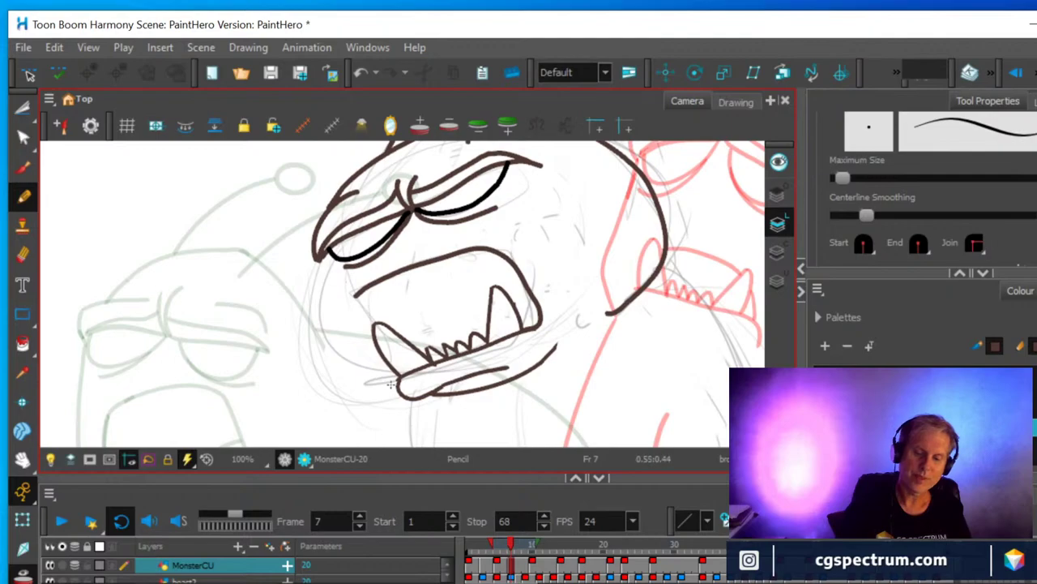
Pencil the face's left side from chin to brow and a line from mouth around to chin.
mouse_move(399, 399)
mouse_down()
mouse_move(363, 392)
mouse_move(335, 365)
mouse_move(312, 326)
mouse_move(314, 244)
mouse_up()
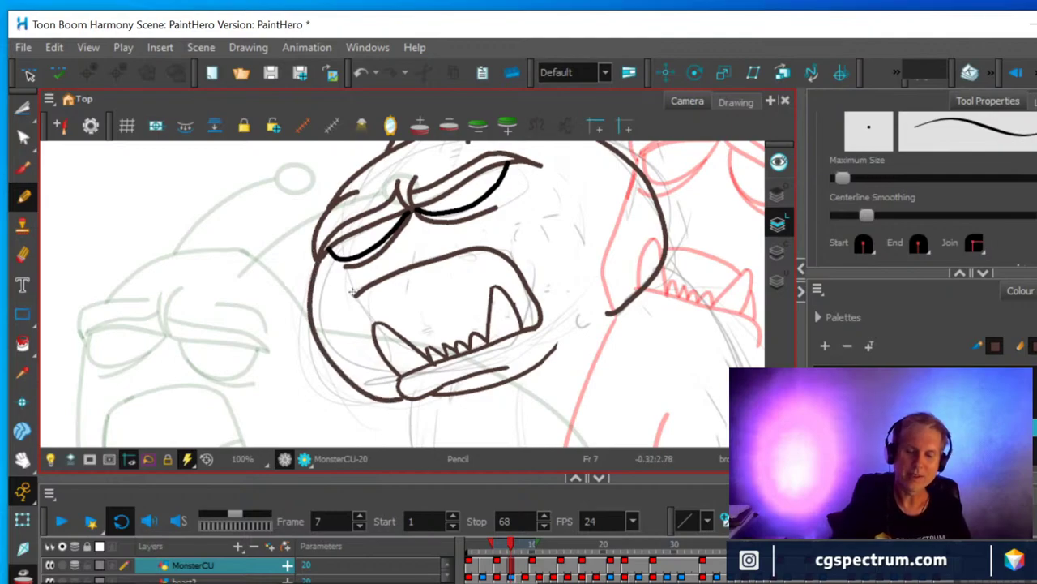
mouse_move(354, 298)
mouse_down()
mouse_move(363, 342)
mouse_move(392, 372)
mouse_up()
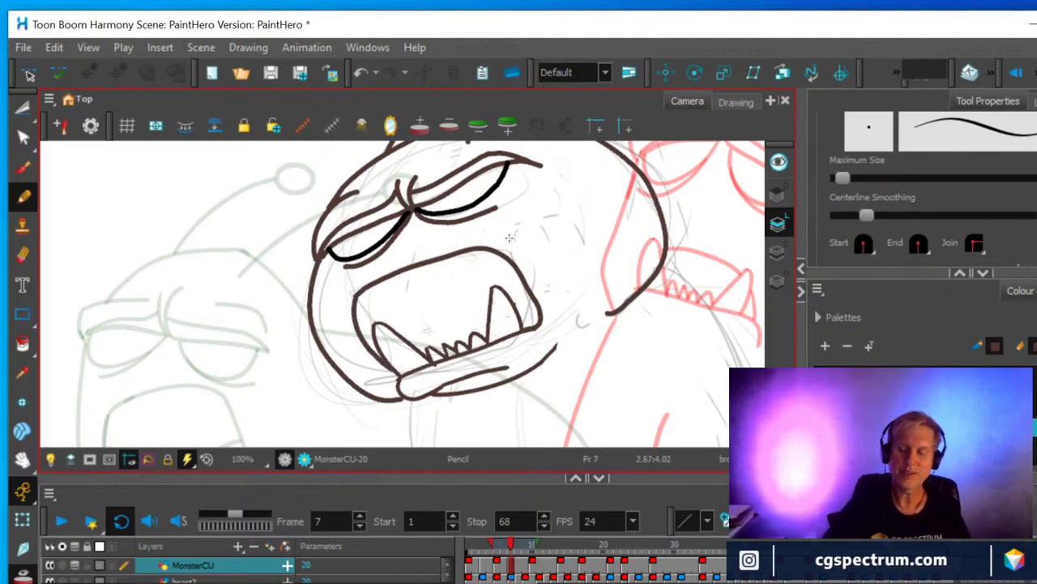
scroll(534, 262, down, 4)
scroll(533, 261, up, 1)
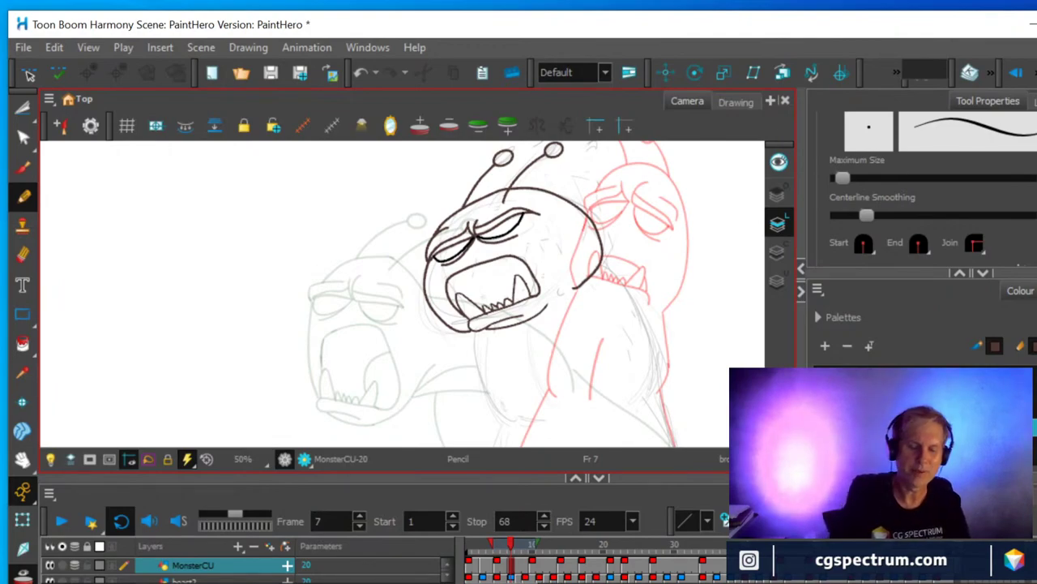
Cut out the left cheek segment and redraw the line from the mouth around the chin.
click(21, 254)
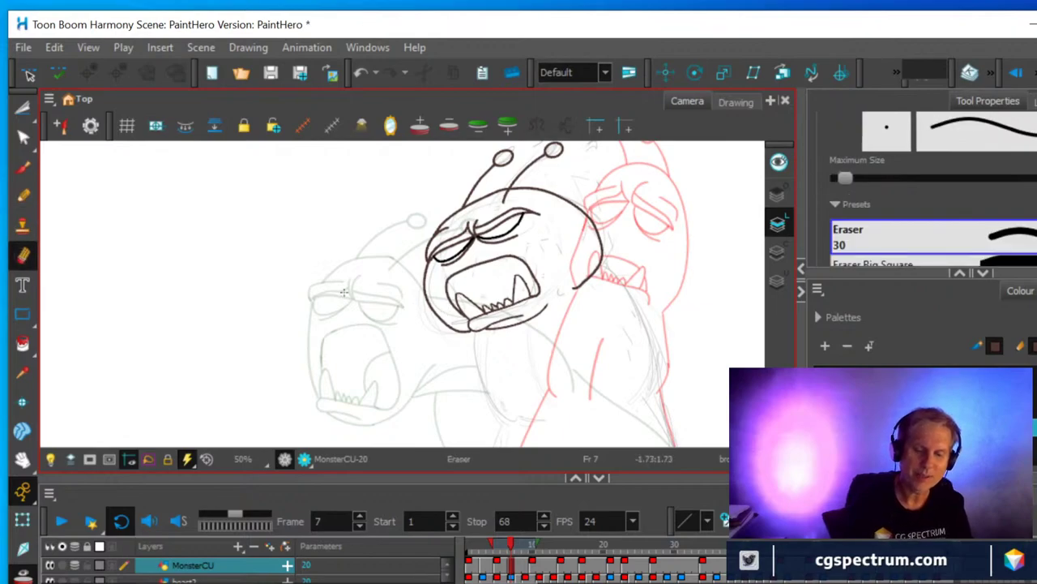
key(alt+t)
click(434, 295)
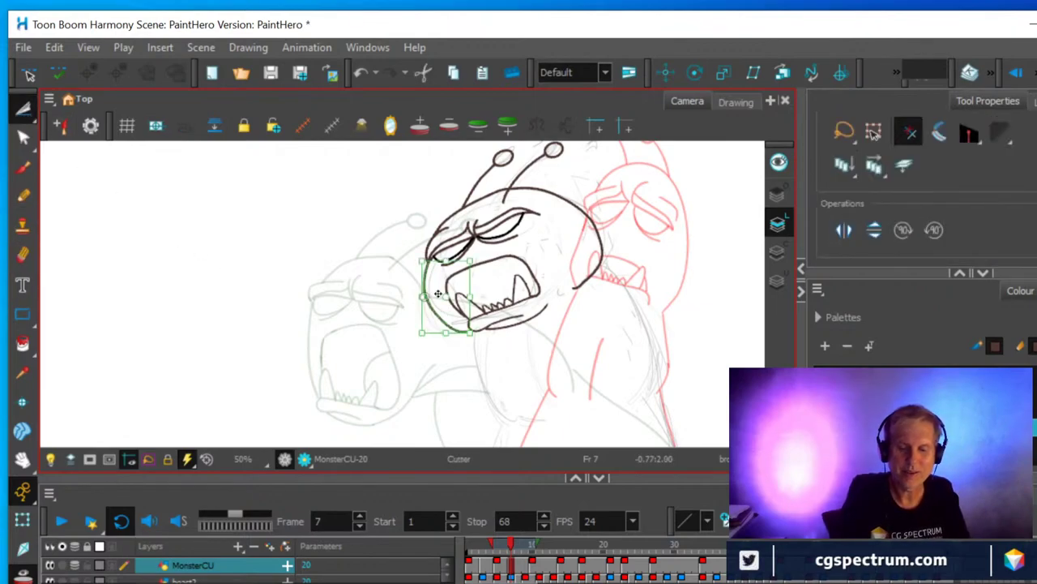
key(Delete)
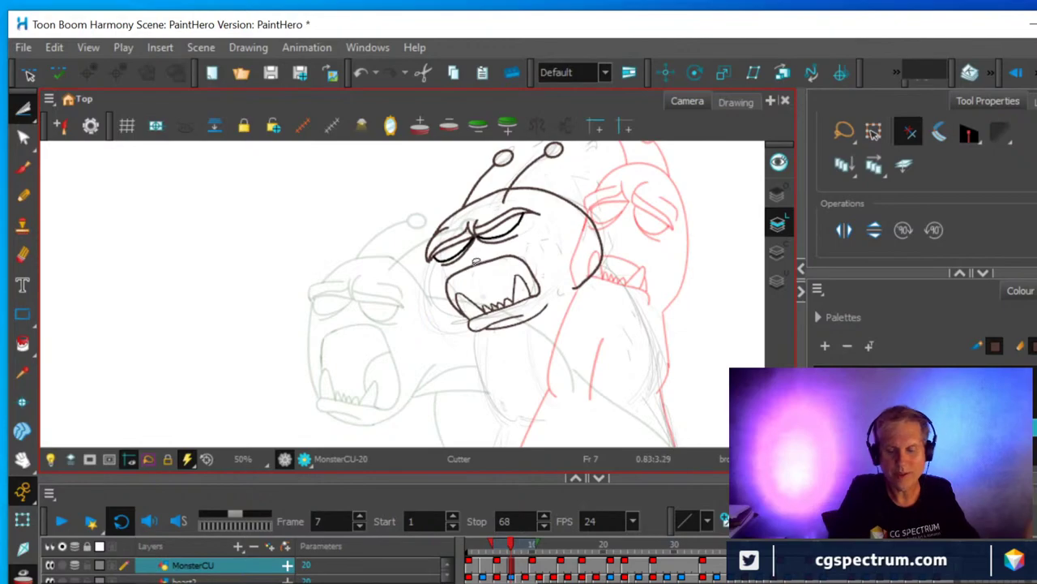
click(24, 197)
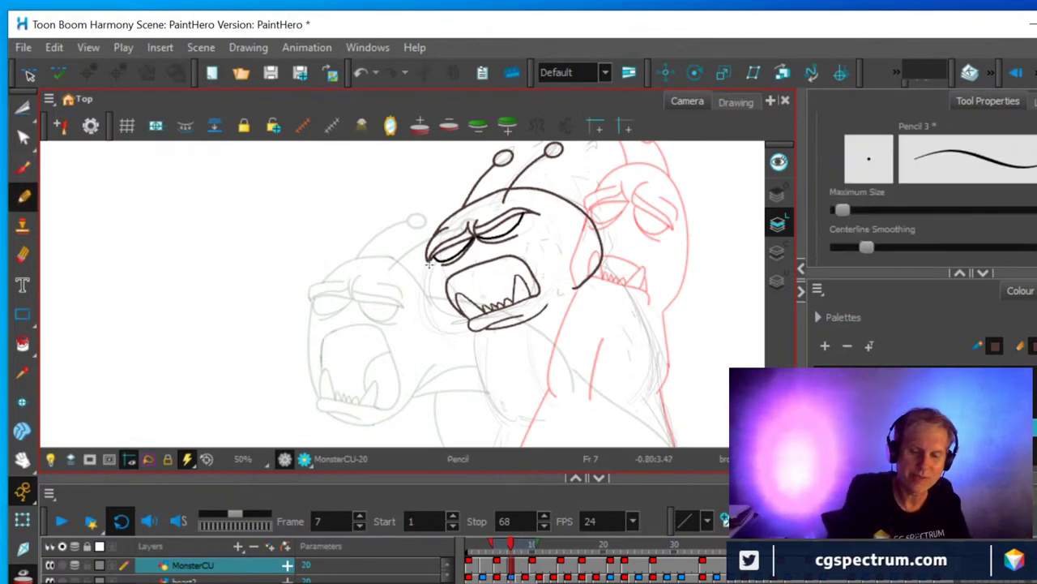
mouse_move(426, 278)
mouse_down()
mouse_move(431, 314)
mouse_move(475, 326)
mouse_up()
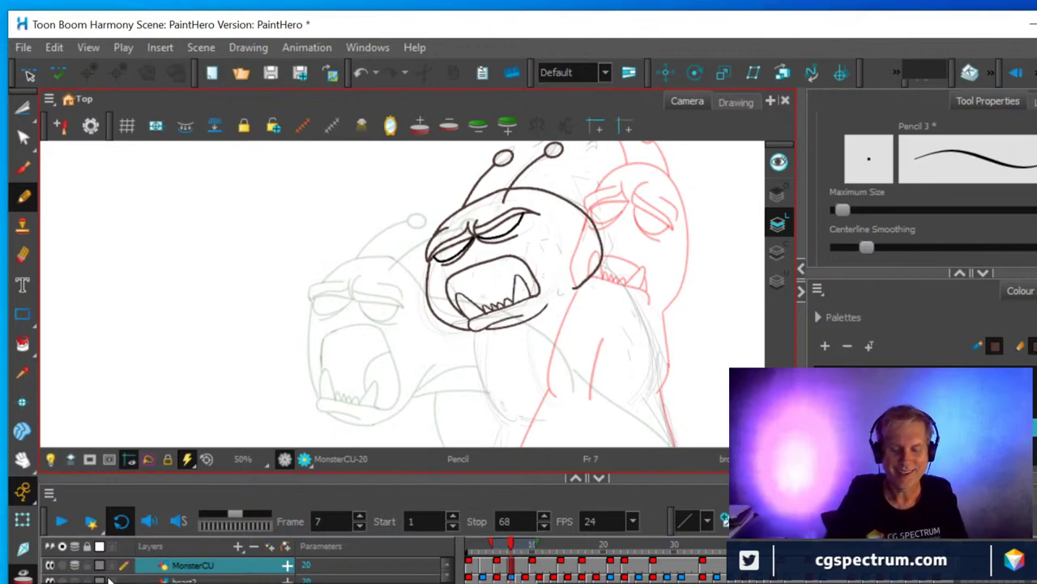
Toggle MonsterCU layer visibility repeatedly to compare the cleanup with the rough sketch.
drag(265, 479, 262, 435)
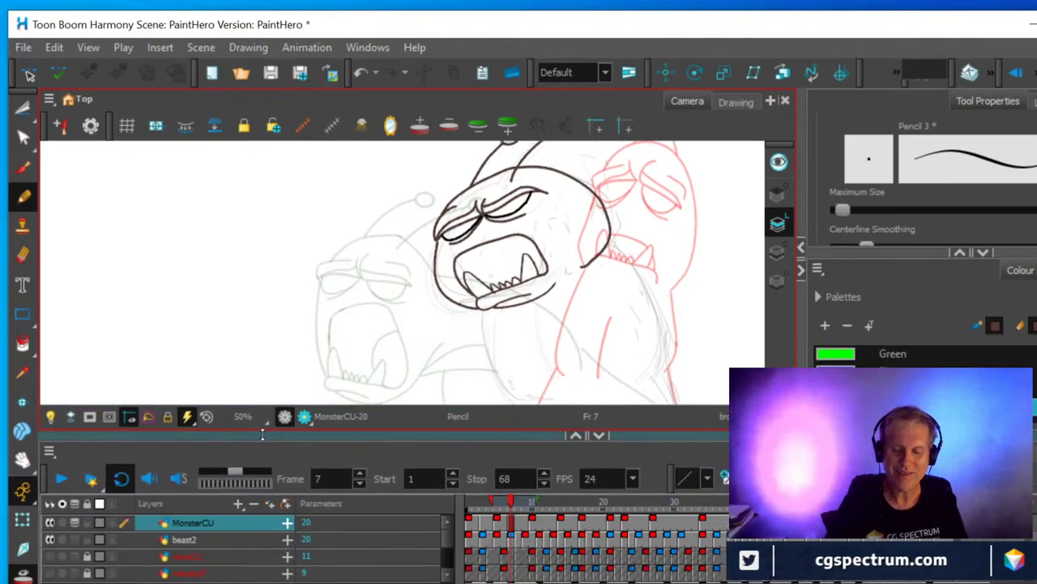
click(51, 523)
click(51, 523)
click(50, 522)
click(51, 523)
click(50, 523)
click(50, 523)
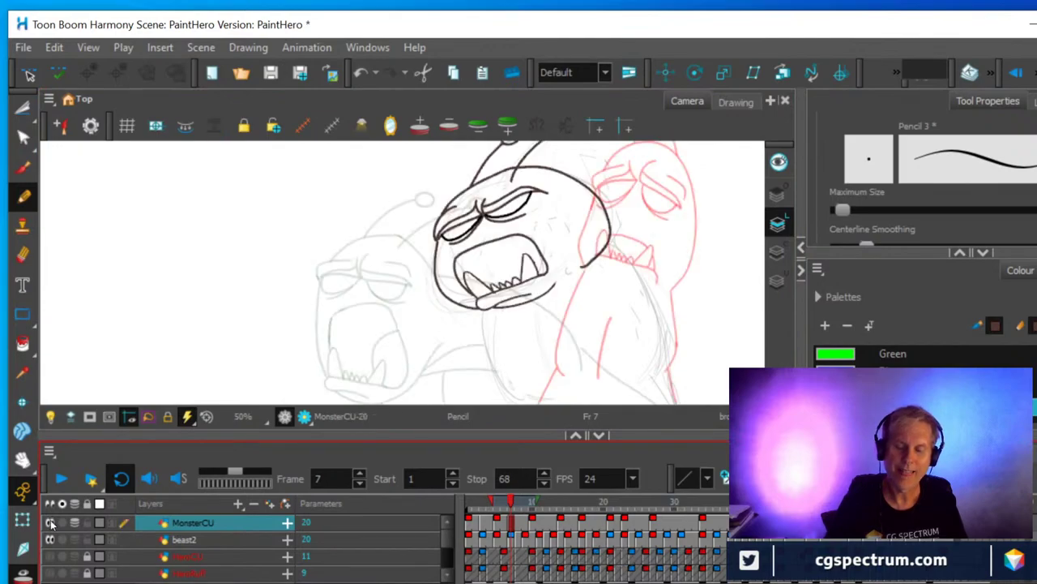
click(51, 523)
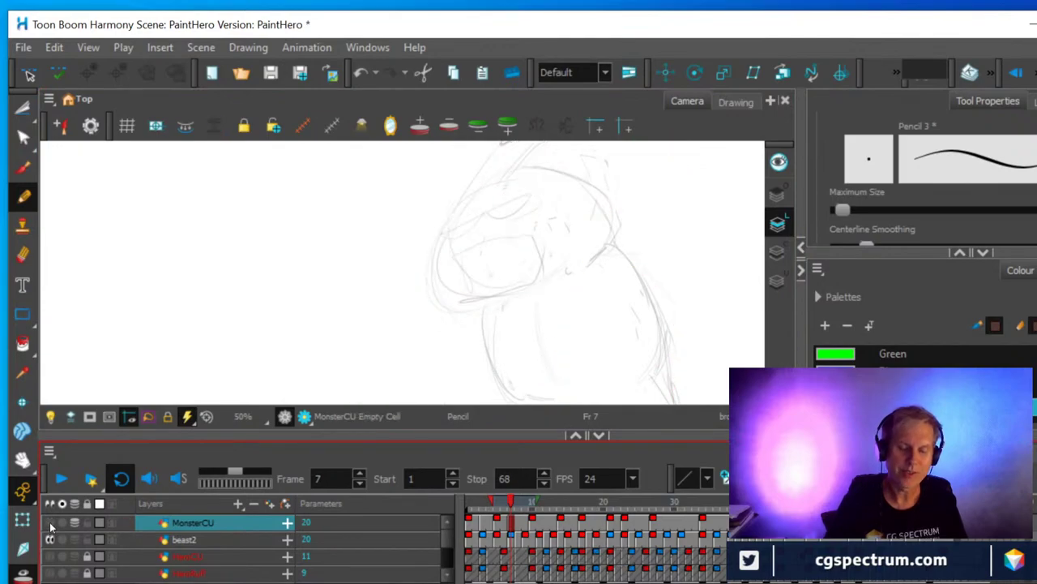
click(50, 523)
Erase the rough lower jaw line and a stray mark, then pencil a new jaw curve.
scroll(521, 353, up, 1)
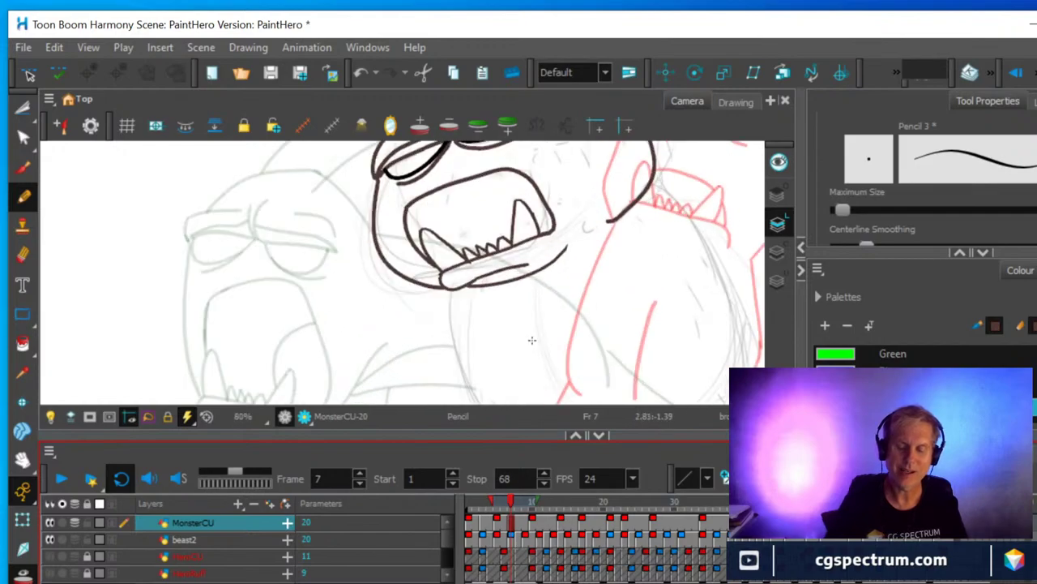
scroll(567, 324, up, 2)
scroll(580, 342, up, 1)
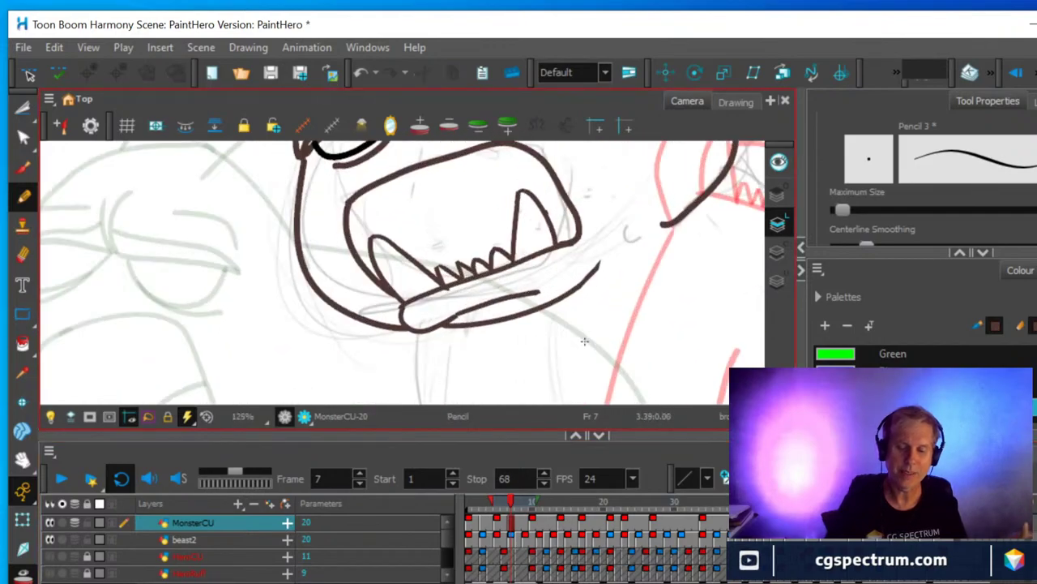
click(23, 254)
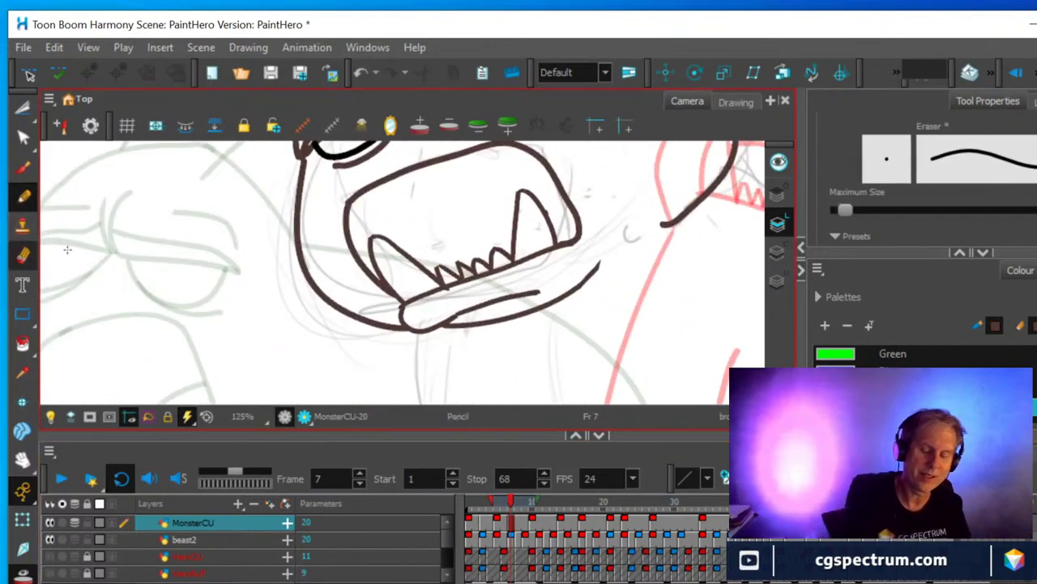
mouse_move(424, 341)
mouse_down()
mouse_move(402, 316)
mouse_move(430, 324)
mouse_move(452, 313)
mouse_move(387, 328)
mouse_move(360, 318)
mouse_up()
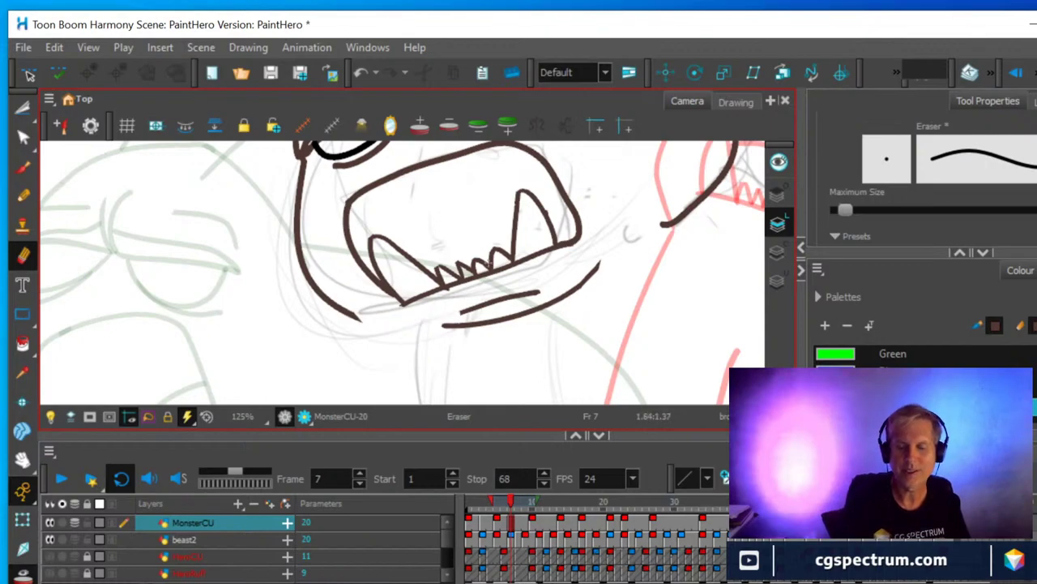
mouse_move(450, 300)
mouse_down()
mouse_move(394, 308)
mouse_move(426, 298)
mouse_up()
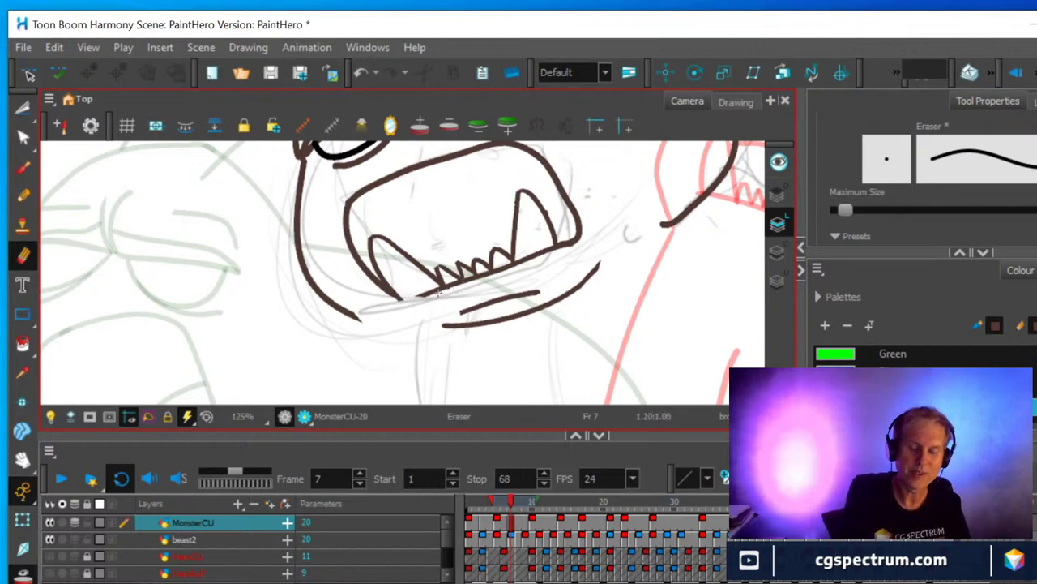
click(25, 200)
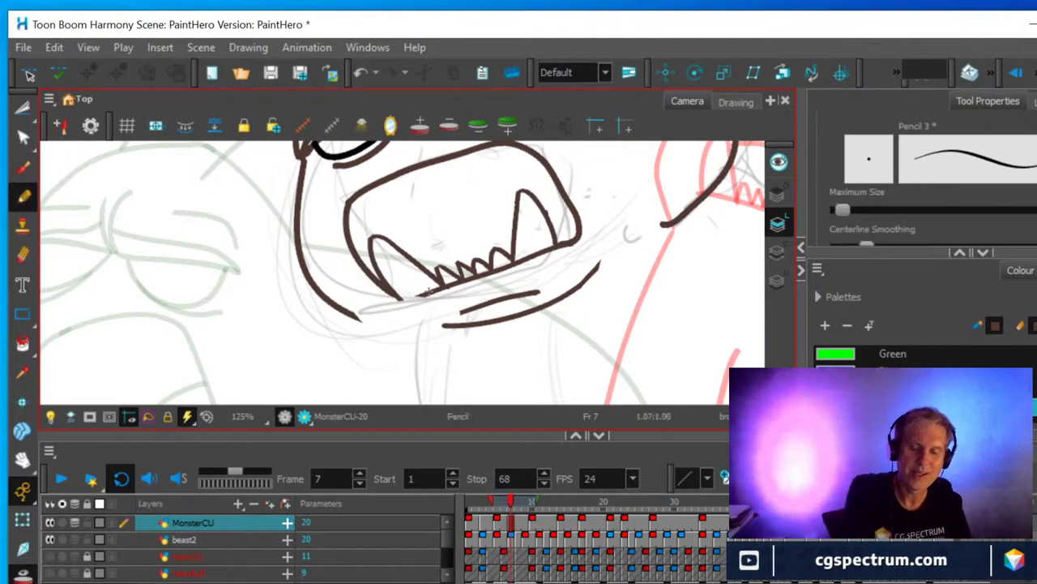
drag(414, 299, 364, 316)
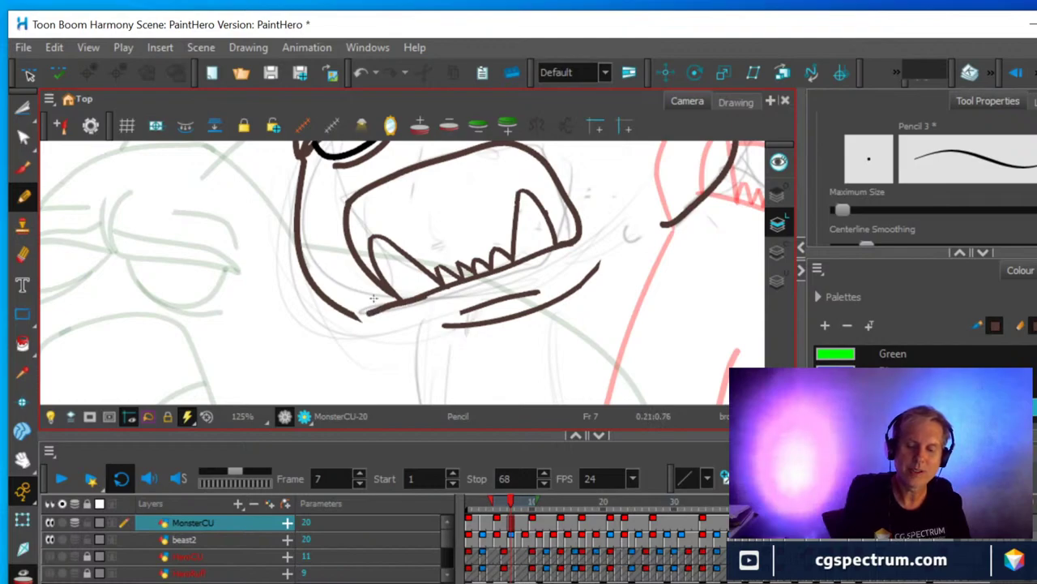
mouse_move(359, 318)
mouse_down()
mouse_move(420, 330)
mouse_move(482, 304)
mouse_up()
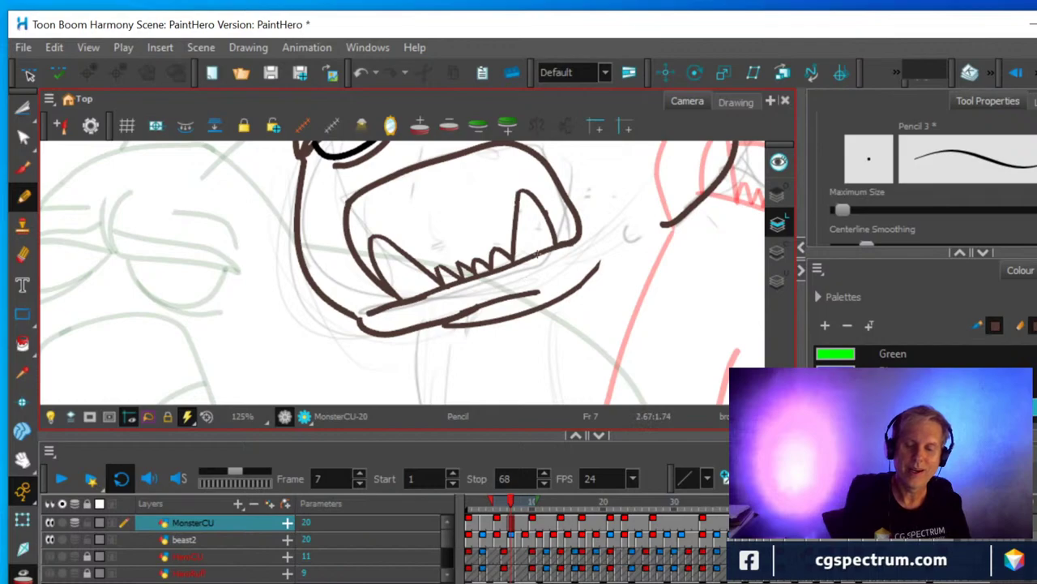
Erase the rough part and redraw the lower jaw closing the gap, then zoom out.
click(22, 255)
mouse_move(461, 314)
mouse_down()
mouse_move(539, 287)
mouse_move(464, 312)
mouse_up()
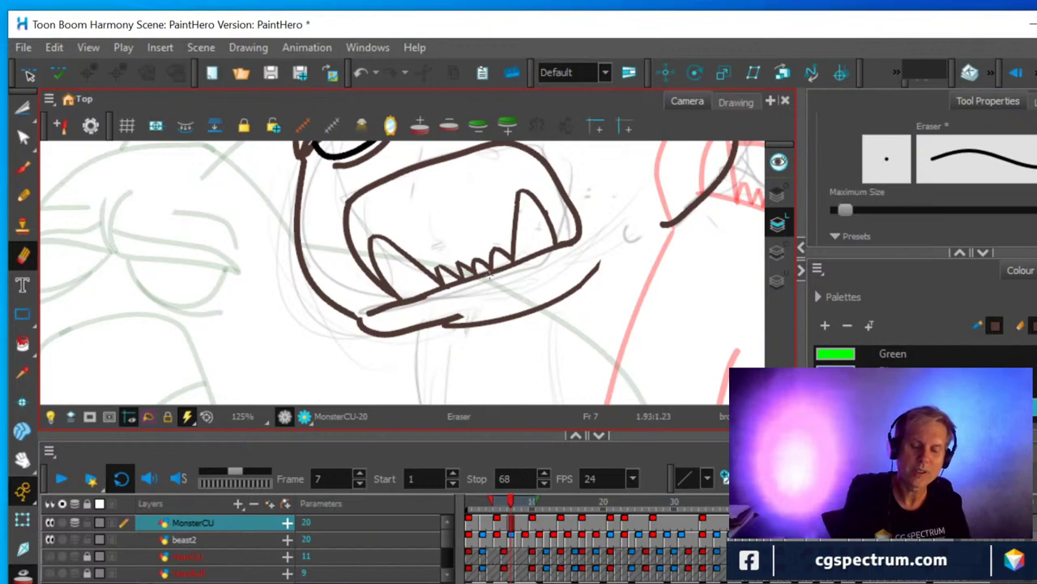
click(22, 197)
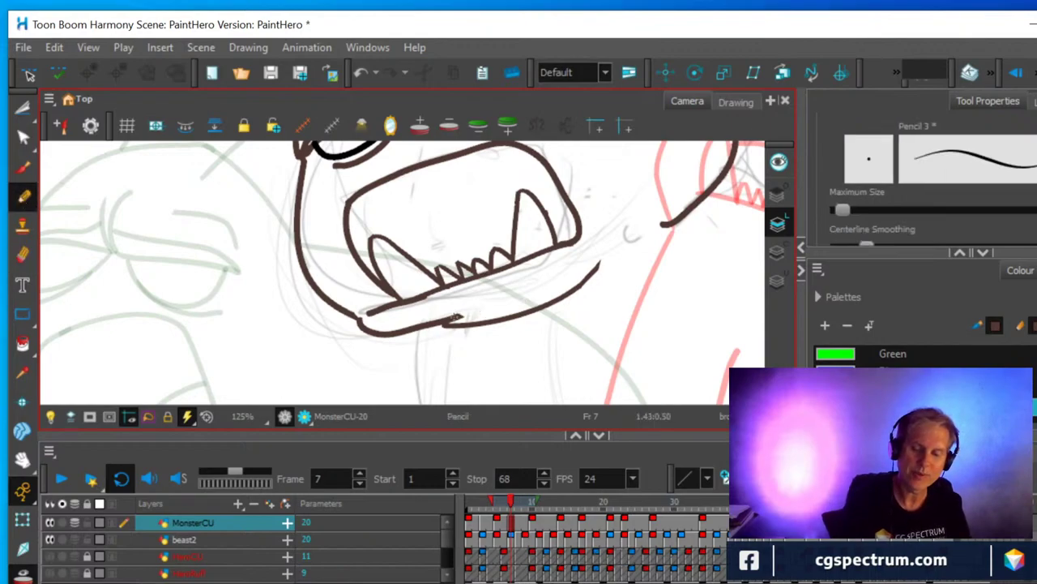
drag(451, 319, 523, 293)
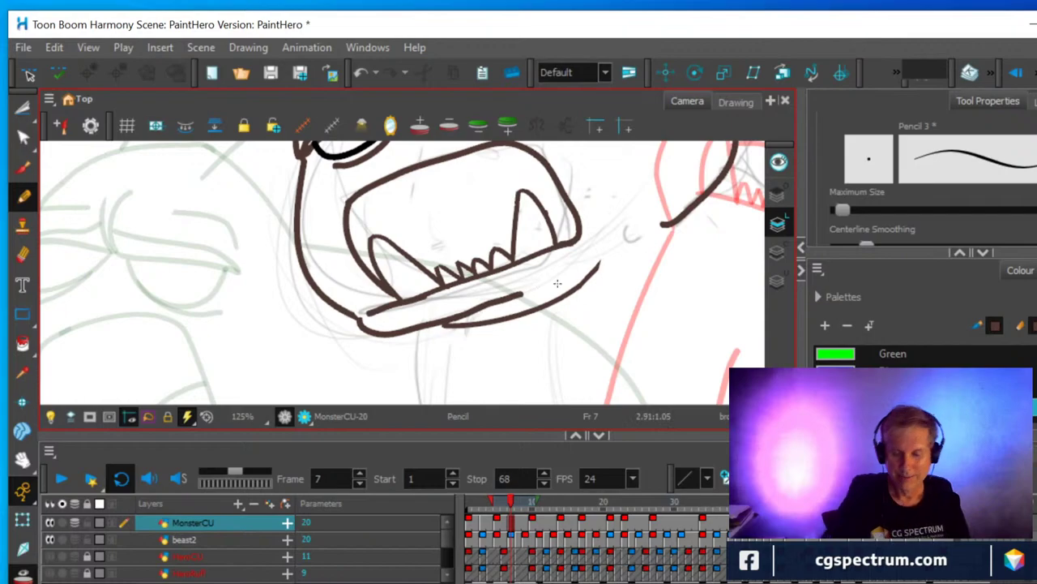
scroll(557, 283, down, 5)
drag(552, 235, 427, 231)
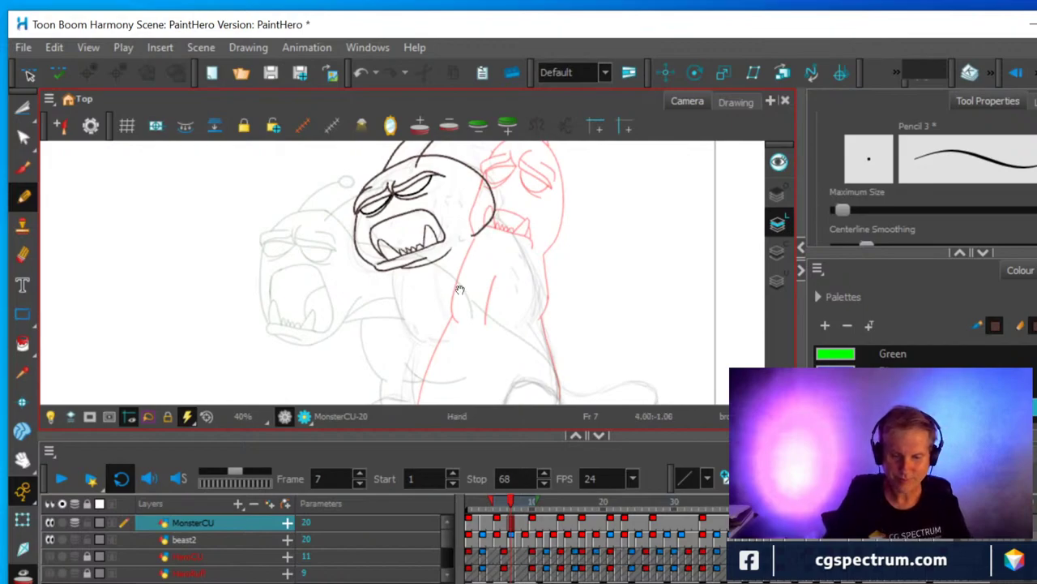
Draw the body line down from the jaw and the right side from the chin.
drag(458, 286, 476, 262)
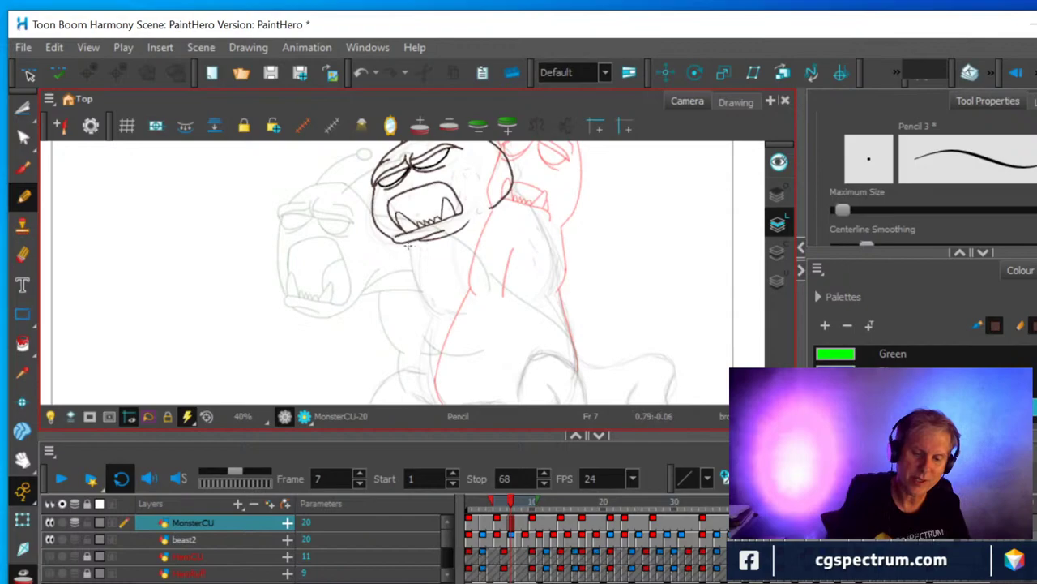
mouse_move(408, 241)
mouse_down()
mouse_move(417, 282)
mouse_move(446, 321)
mouse_up()
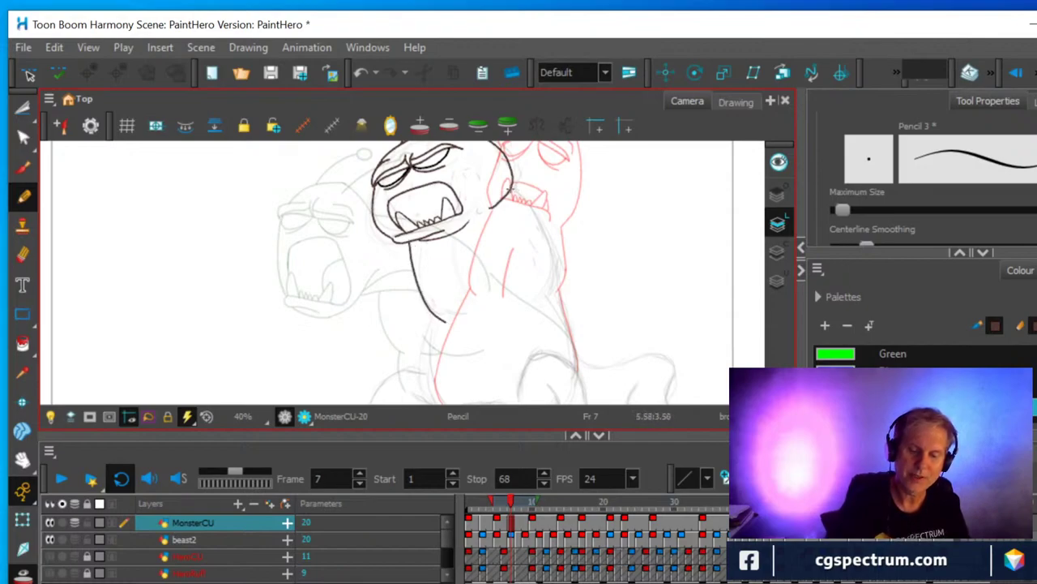
mouse_move(516, 197)
mouse_down()
mouse_move(553, 259)
mouse_move(554, 289)
mouse_move(540, 297)
mouse_move(528, 234)
mouse_move(517, 250)
mouse_up()
key(space)
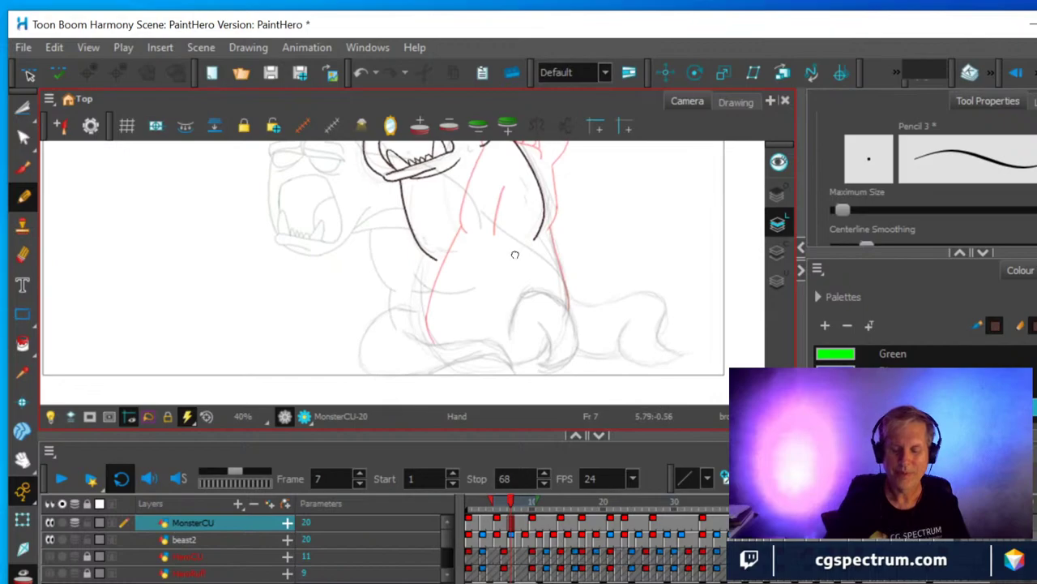
scroll(533, 270, up, 3)
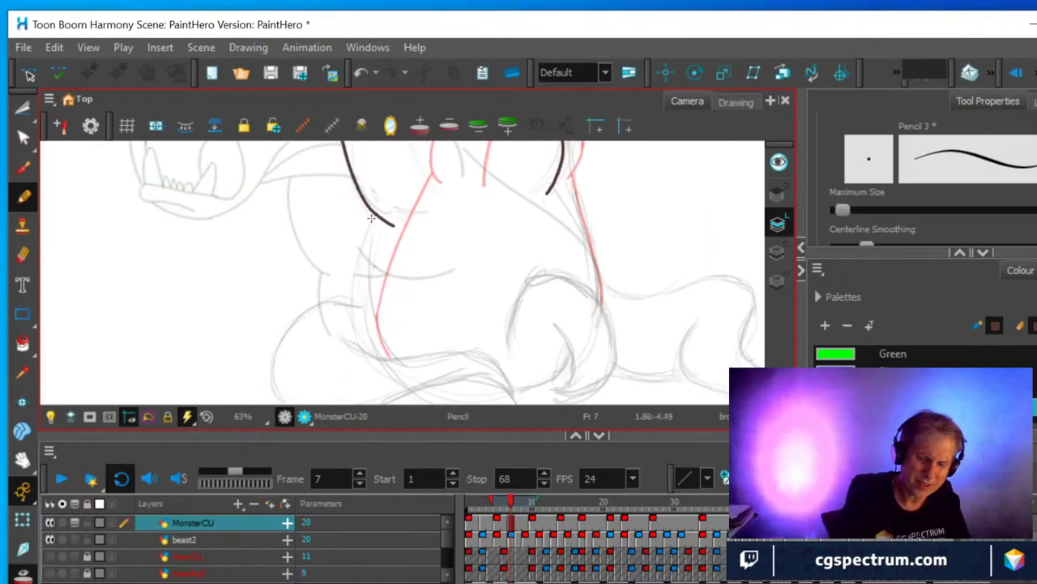
Draw the left and right body contours down to the base, undoing a misplaced stroke.
mouse_move(370, 216)
mouse_down()
mouse_move(356, 282)
mouse_move(356, 336)
mouse_move(371, 357)
mouse_up()
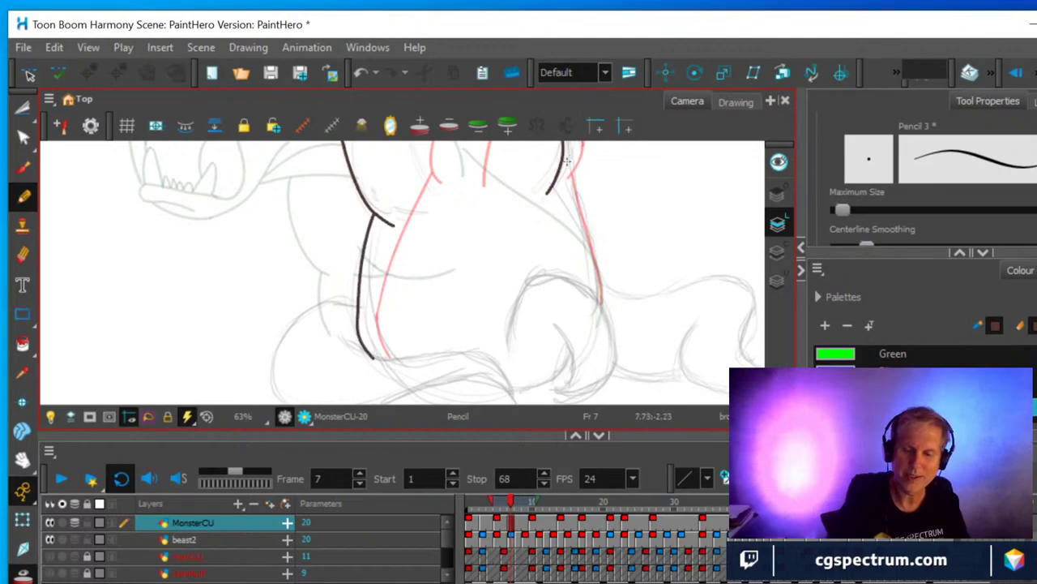
drag(562, 160, 573, 198)
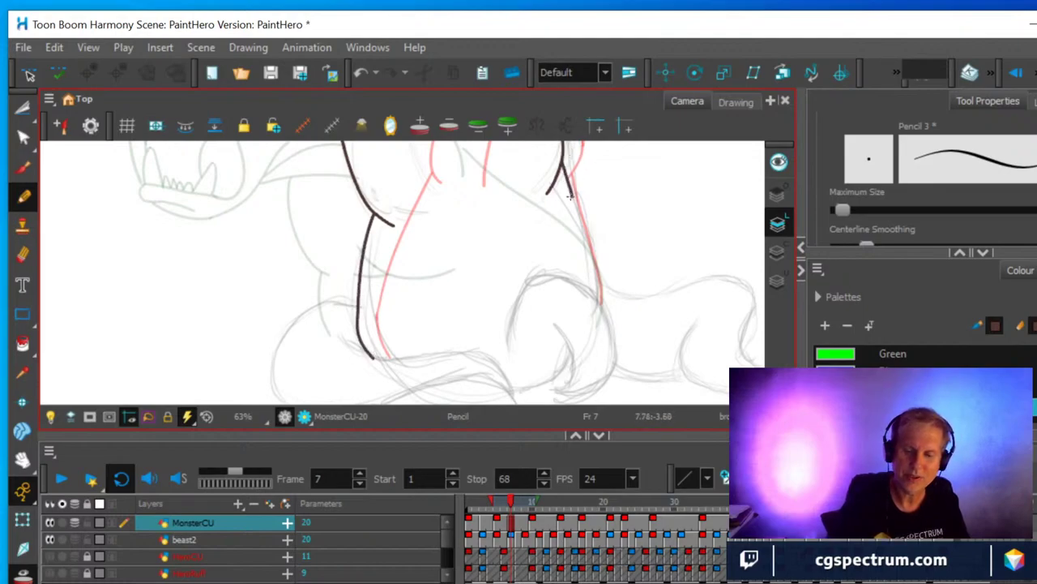
key(ctrl+z)
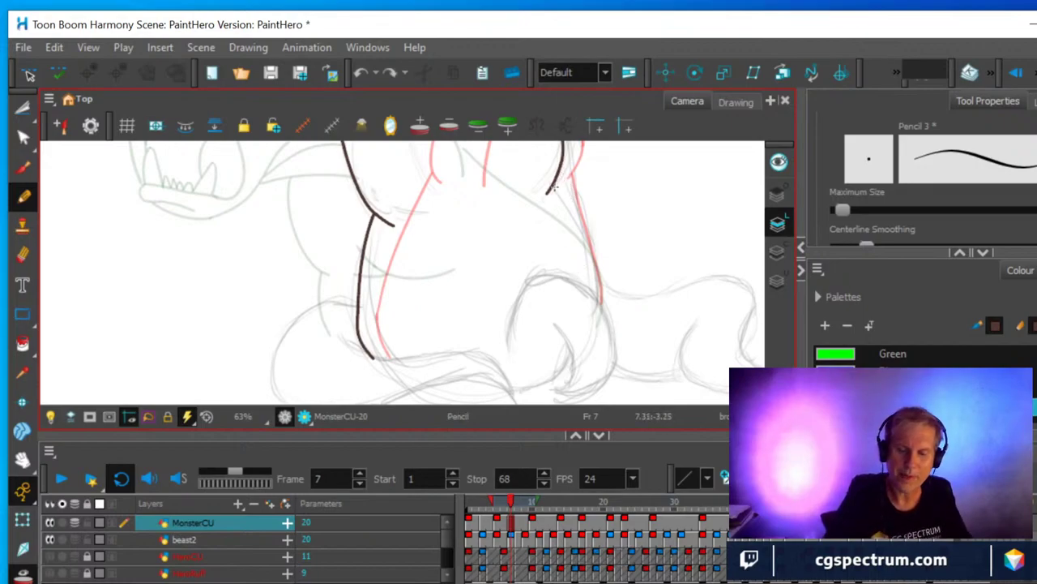
mouse_move(549, 189)
mouse_down()
mouse_move(596, 269)
mouse_move(598, 323)
mouse_up()
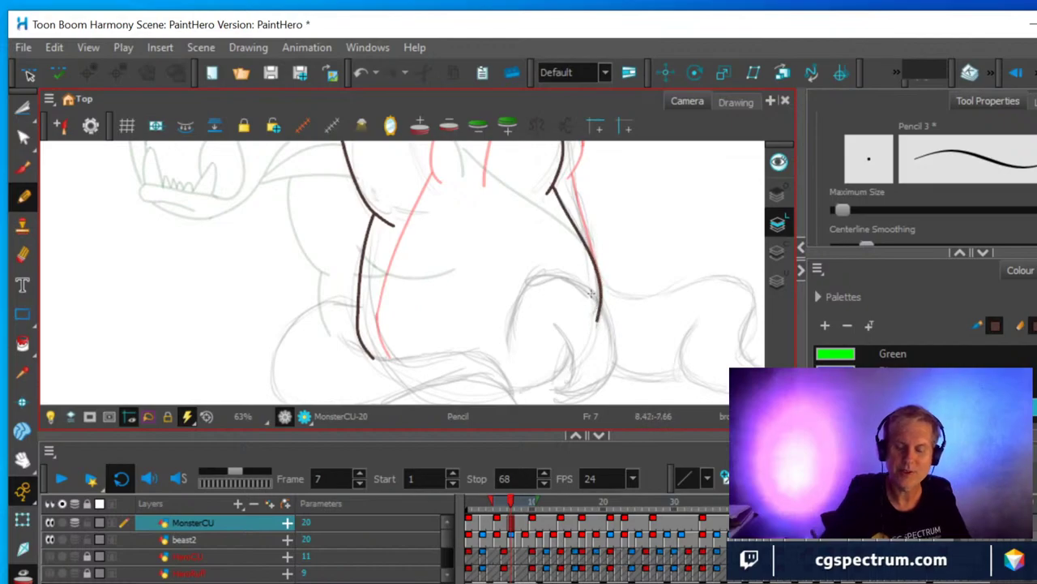
scroll(622, 330, down, 2)
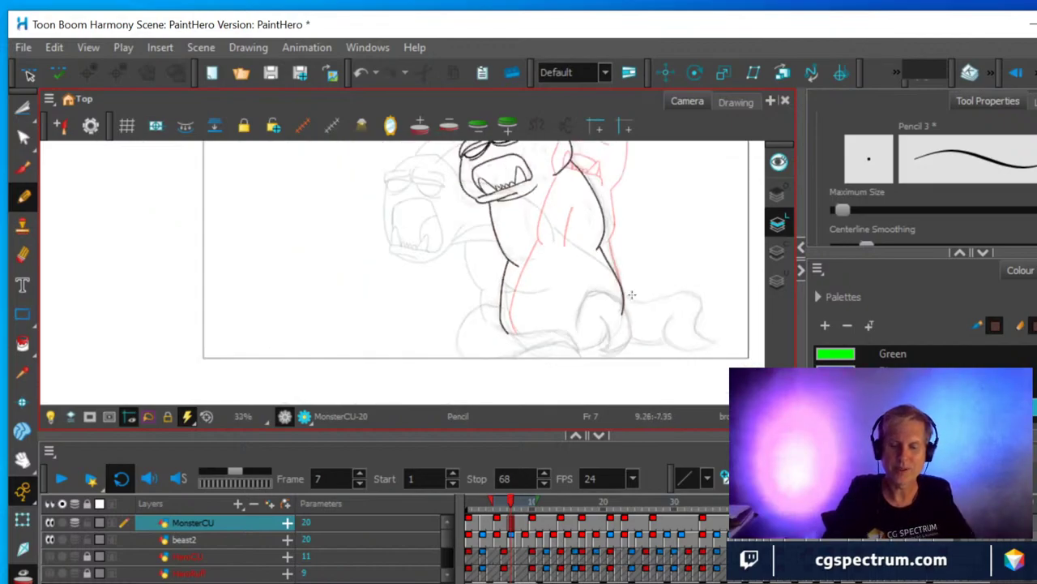
scroll(597, 205, up, 1)
Pan and zoom to frame the whole monster including its antennae.
drag(597, 205, 584, 313)
scroll(590, 307, down, 1)
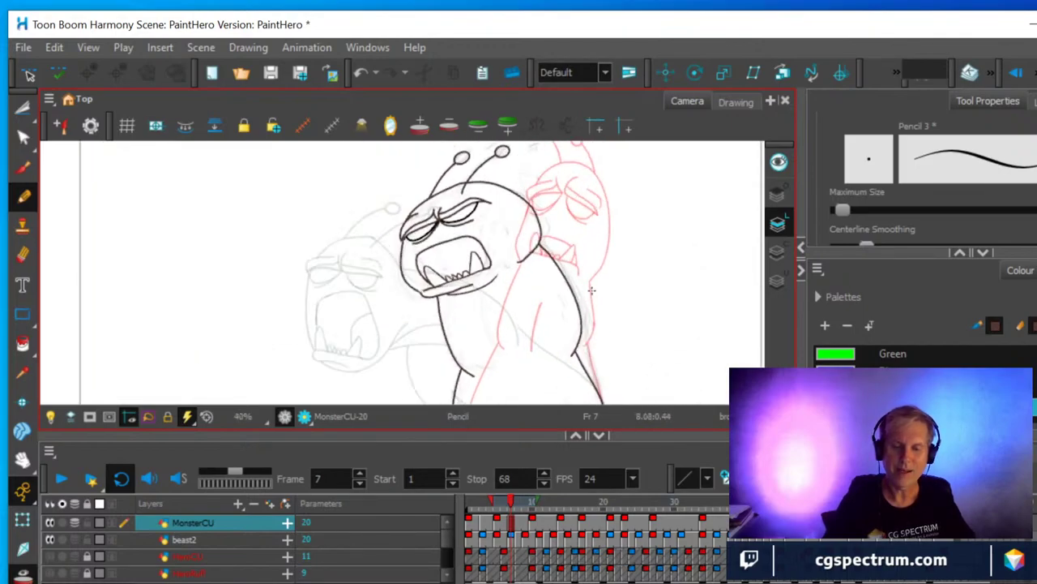
scroll(590, 287, up, 2)
scroll(589, 275, up, 1)
drag(593, 275, 641, 338)
scroll(601, 338, down, 3)
mouse_move(590, 304)
mouse_down()
mouse_move(569, 292)
mouse_move(504, 292)
mouse_up()
scroll(569, 293, down, 1)
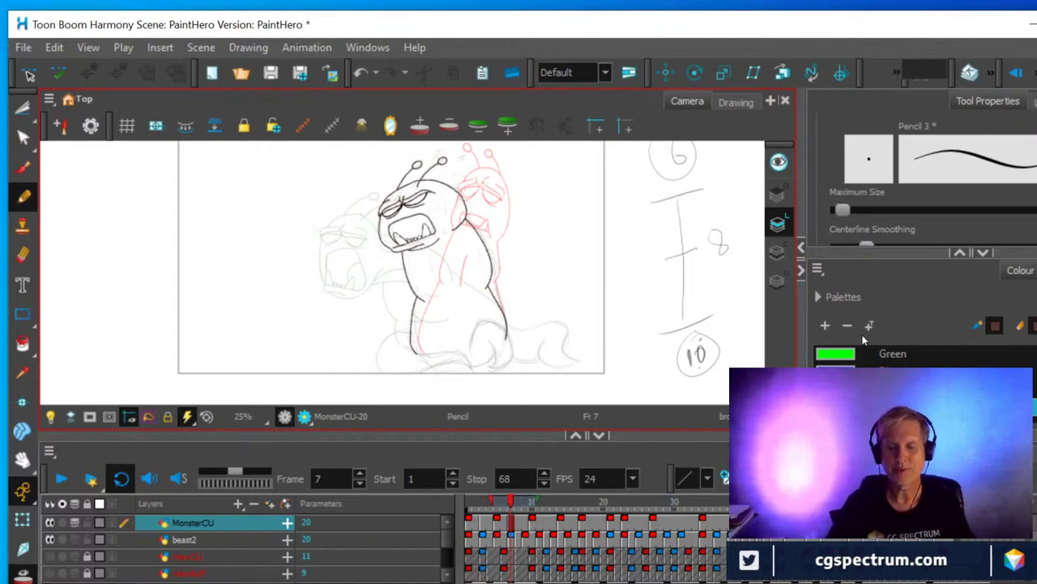
Erase the overshooting end of the right body line at its base.
scroll(596, 289, up, 1)
drag(428, 312, 523, 266)
scroll(513, 301, up, 1)
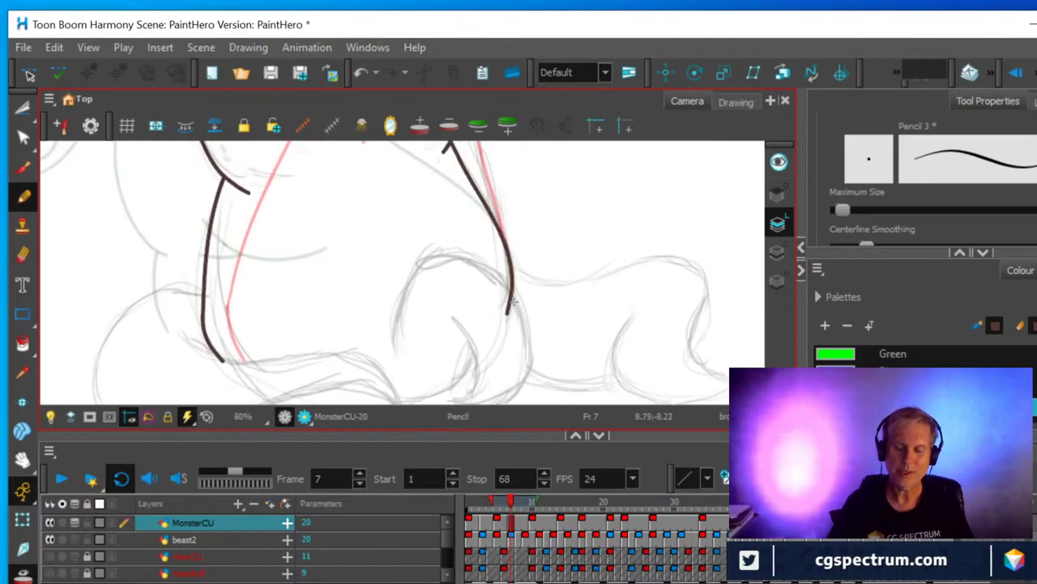
key(alt+e)
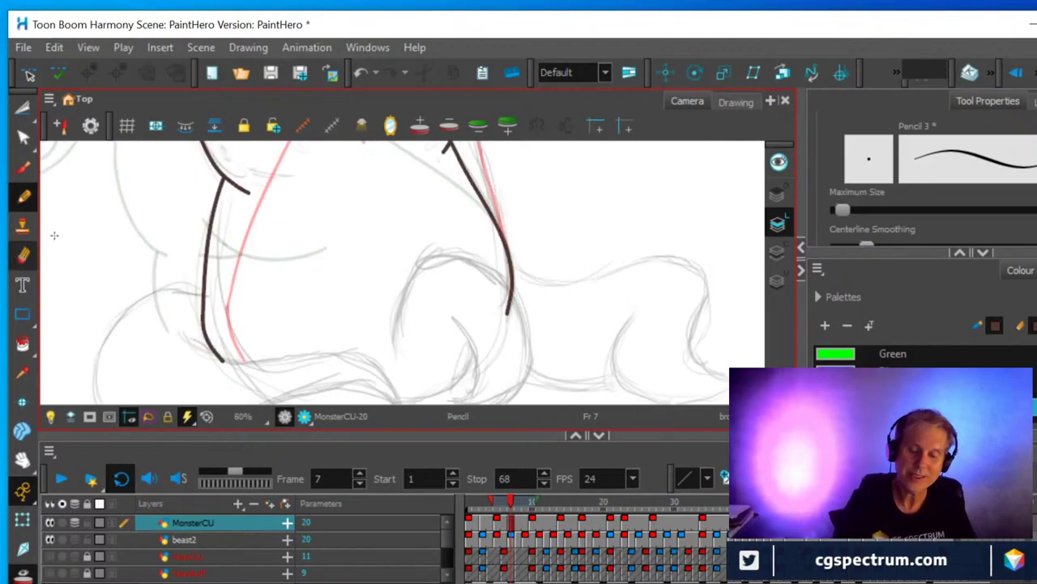
drag(510, 332, 512, 301)
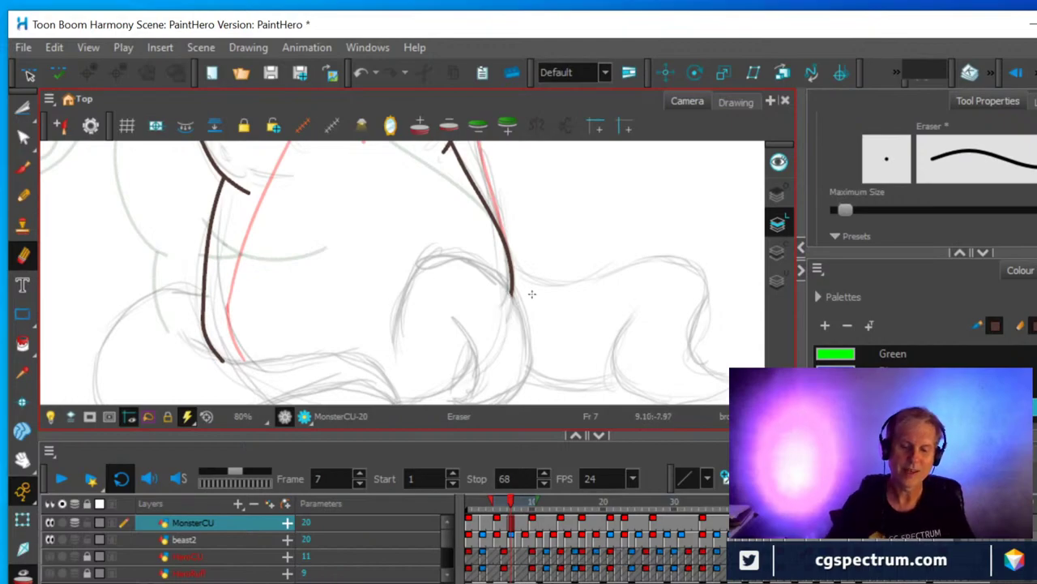
Zoom out to the full sketch and turn off Onion Skin.
scroll(532, 288, down, 3)
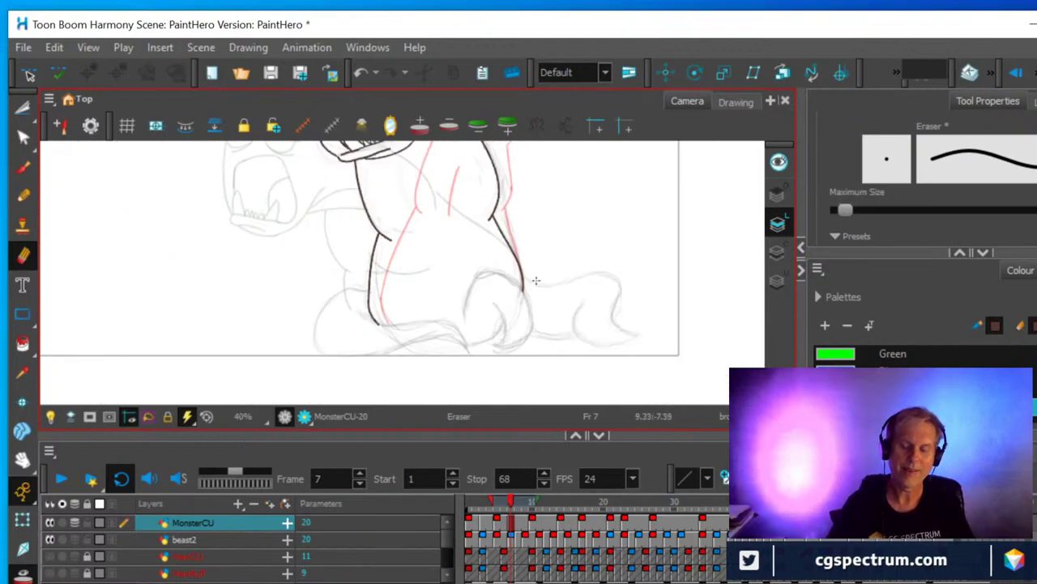
mouse_move(568, 213)
mouse_down()
mouse_move(511, 308)
mouse_move(493, 269)
mouse_up()
scroll(514, 312, down, 2)
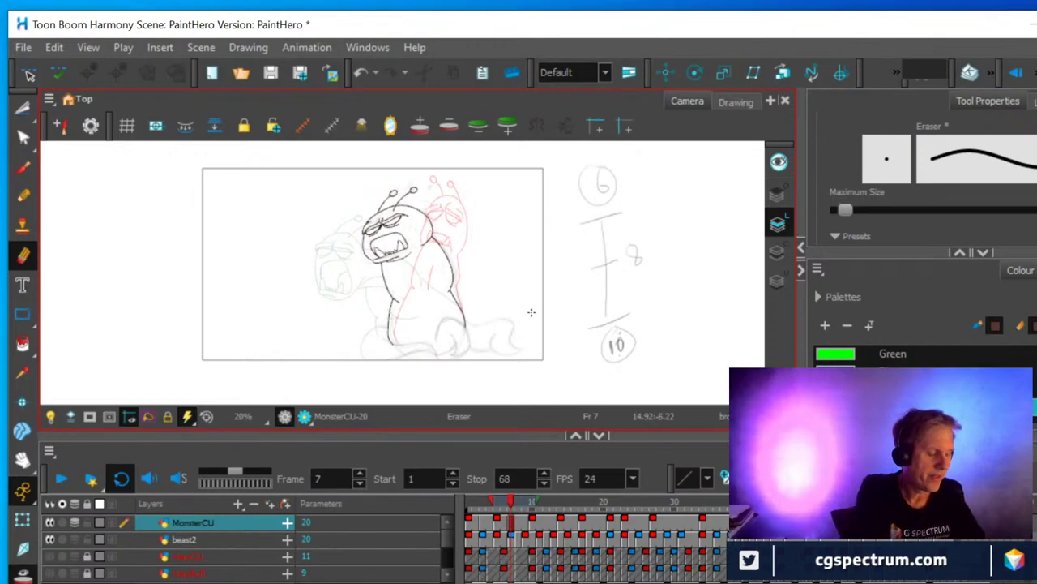
key(alt+o)
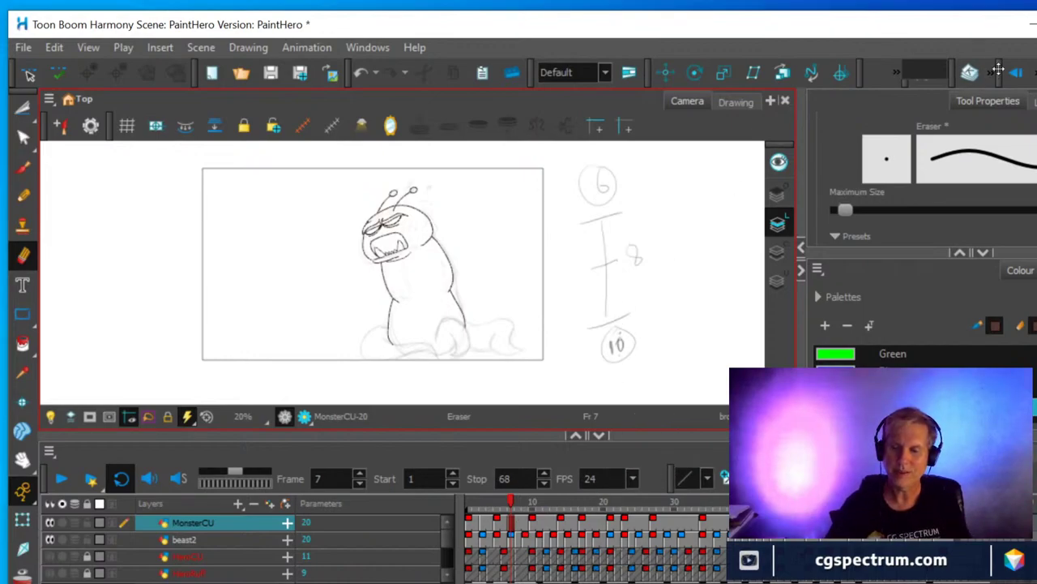
Rearrange the top toolbars, play back the animation twice, and return to frame 7.
drag(1000, 74, 927, 75)
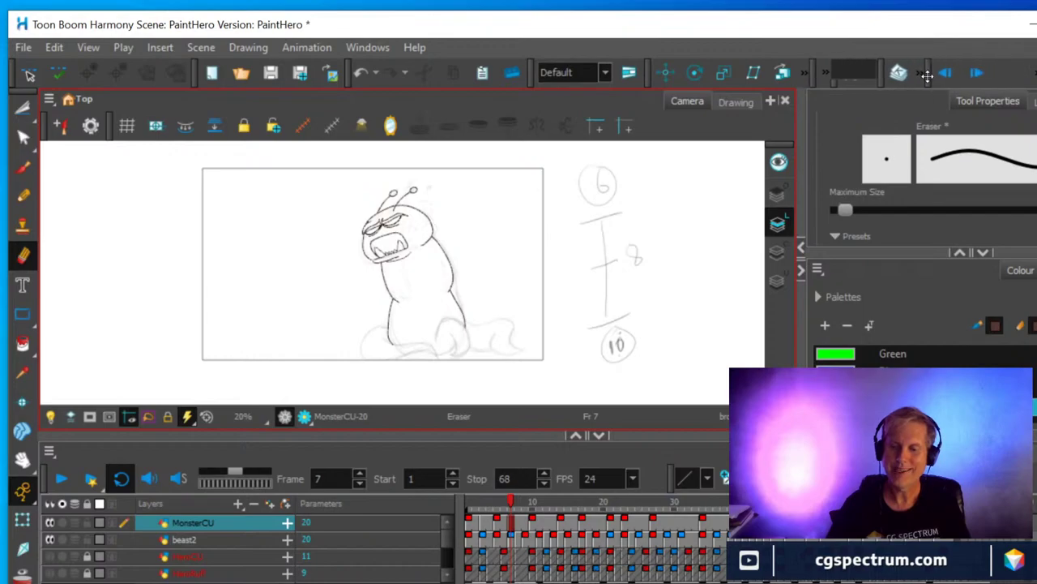
drag(1036, 74, 1003, 76)
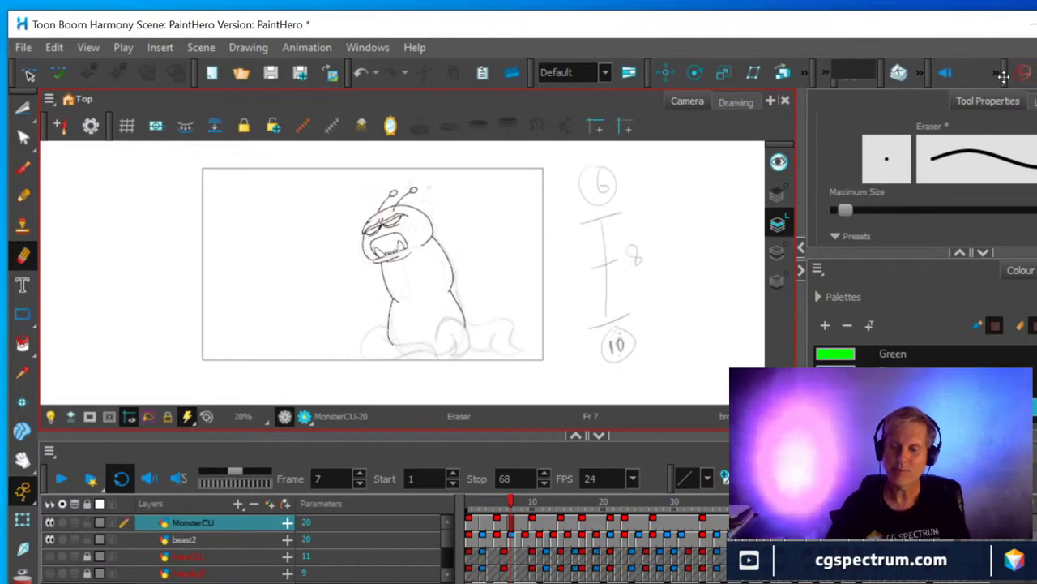
click(61, 479)
click(61, 479)
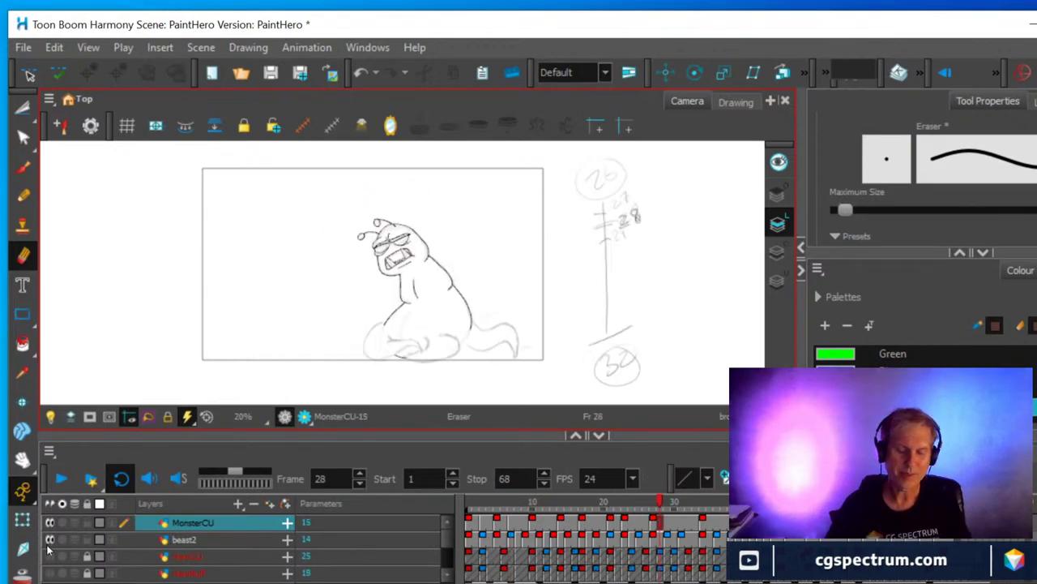
click(49, 542)
click(61, 479)
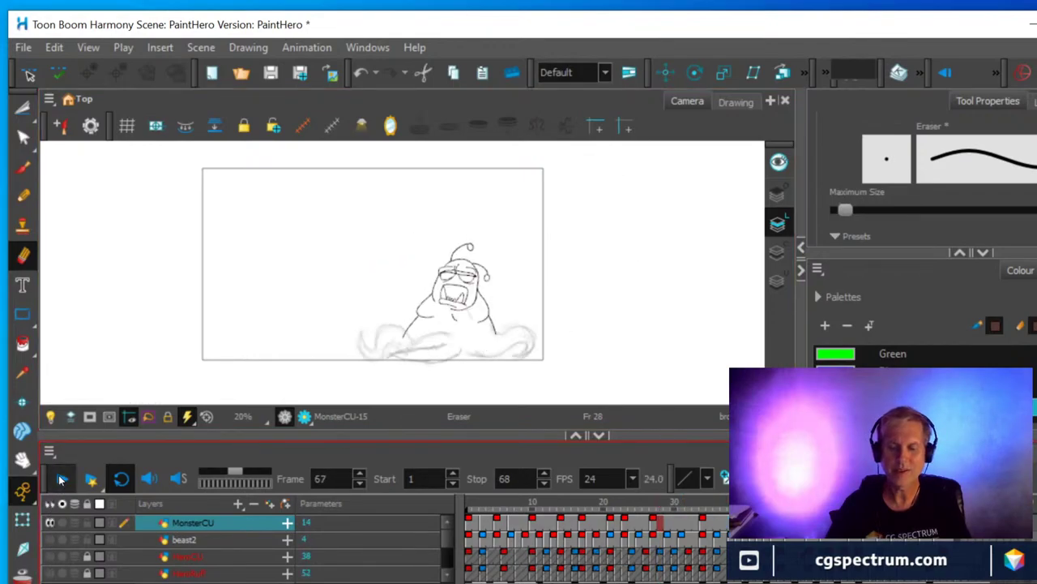
click(61, 479)
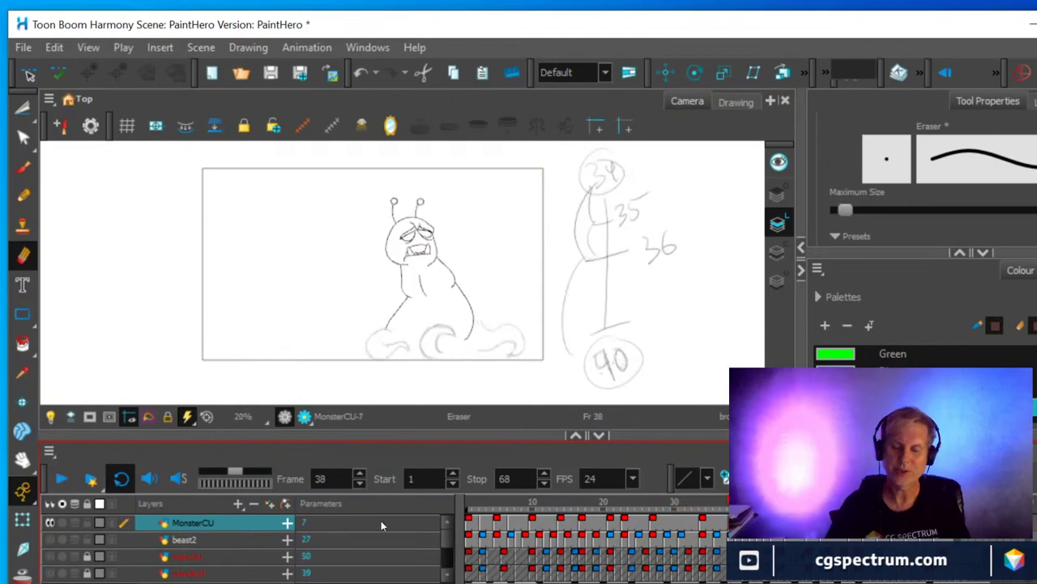
click(511, 523)
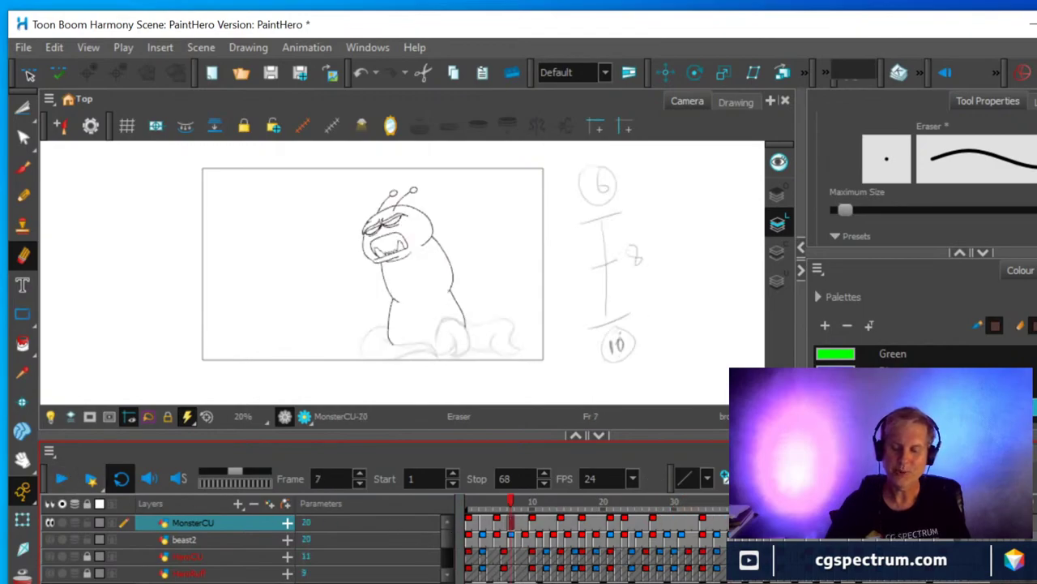
Go to frame 3, scrub forward to frame 36, then return to the frame 3 drawing.
click(484, 521)
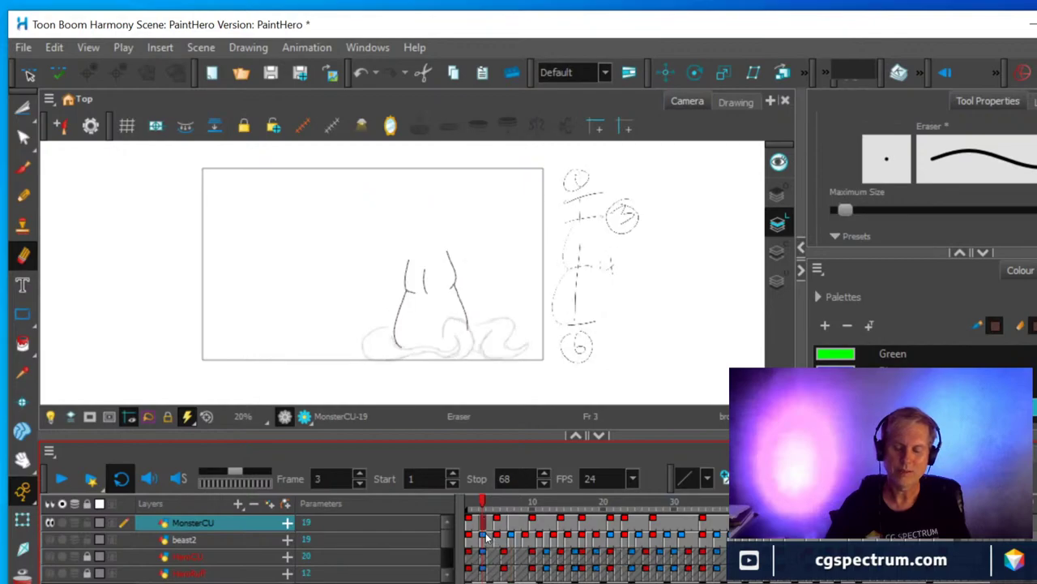
mouse_move(624, 500)
mouse_down()
mouse_move(853, 500)
mouse_move(695, 501)
mouse_up()
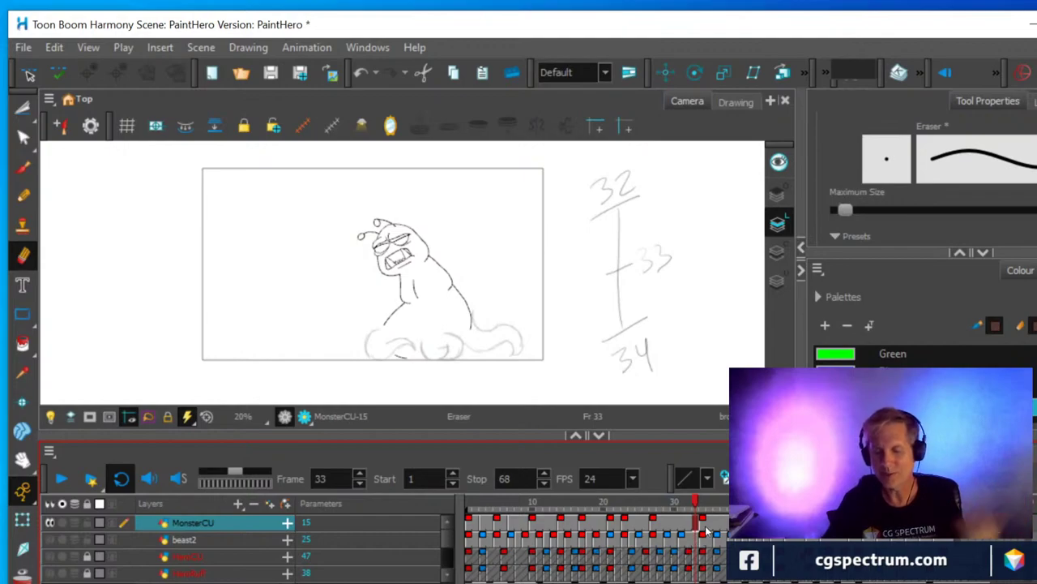
key(period)
mouse_move(702, 502)
mouse_down()
mouse_move(720, 519)
mouse_move(717, 531)
mouse_move(837, 529)
mouse_move(502, 535)
mouse_move(512, 533)
mouse_move(490, 504)
mouse_move(476, 504)
mouse_move(602, 513)
mouse_move(945, 504)
mouse_move(638, 519)
mouse_move(480, 559)
mouse_move(512, 553)
mouse_up()
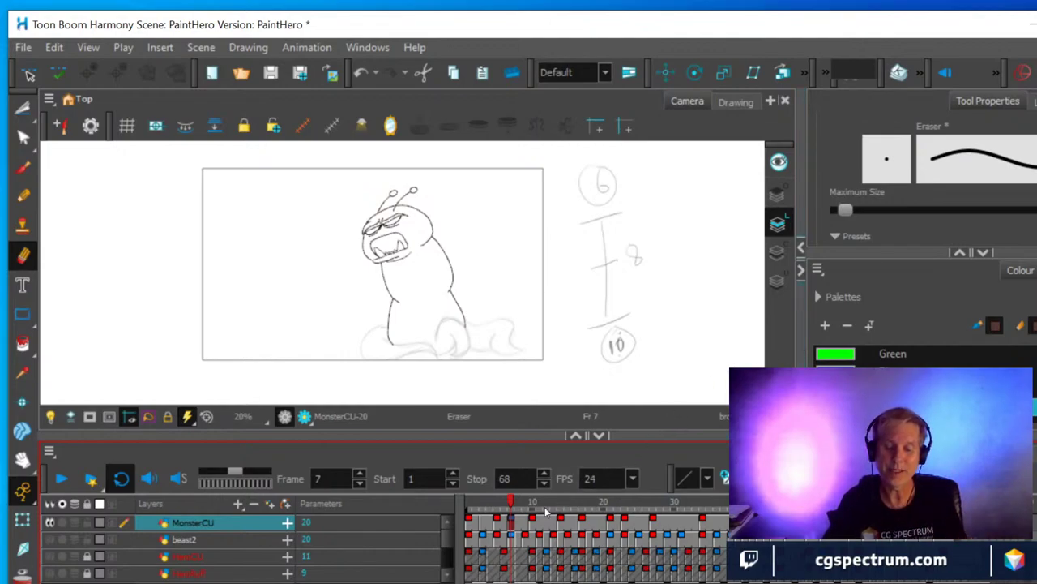
click(481, 522)
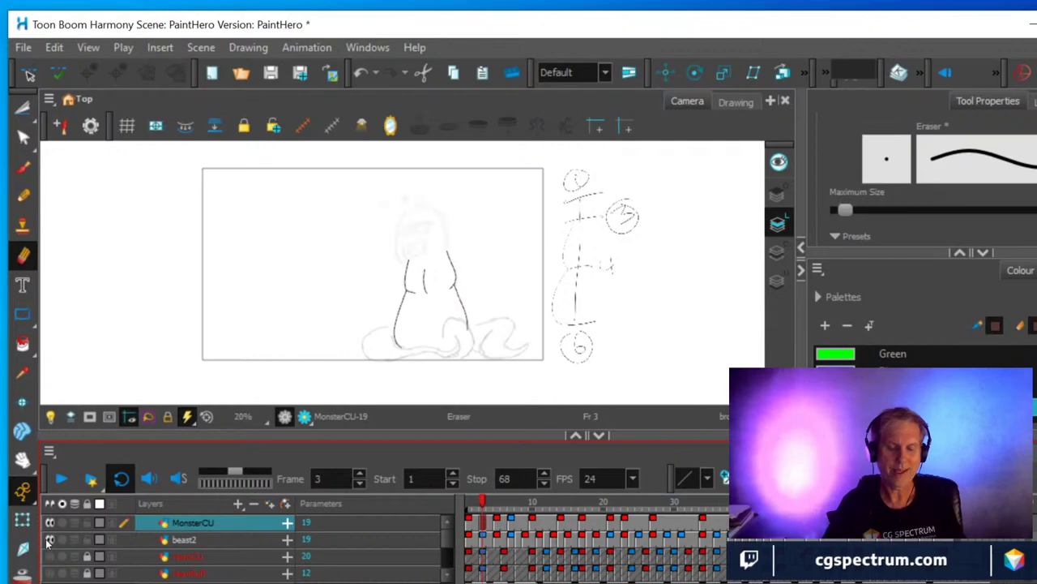
Compare the frame 3 in-between against the frame 1 and frame 5 drawings.
scroll(453, 274, up, 4)
scroll(464, 252, down, 1)
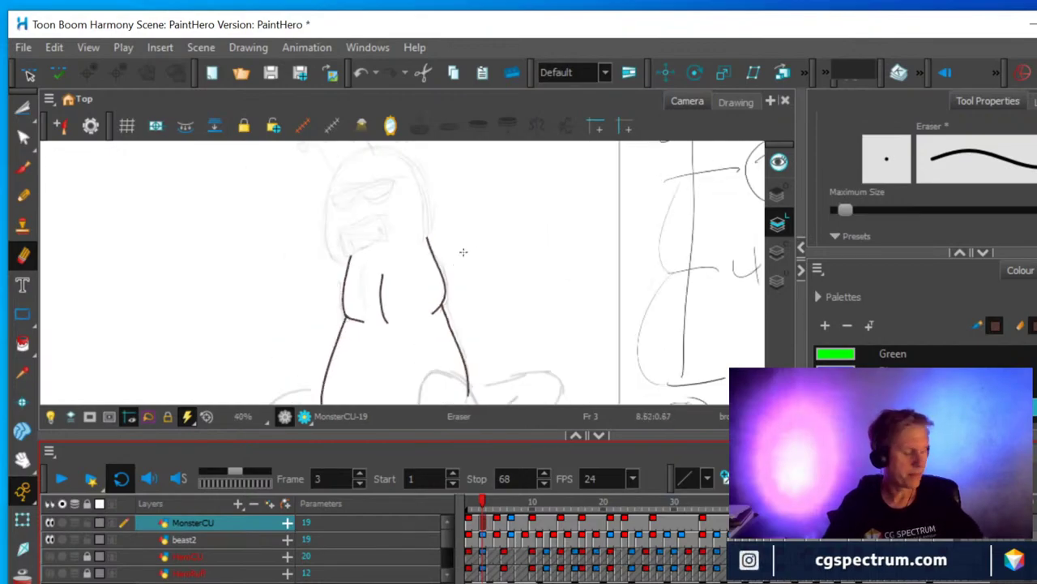
drag(502, 208, 556, 283)
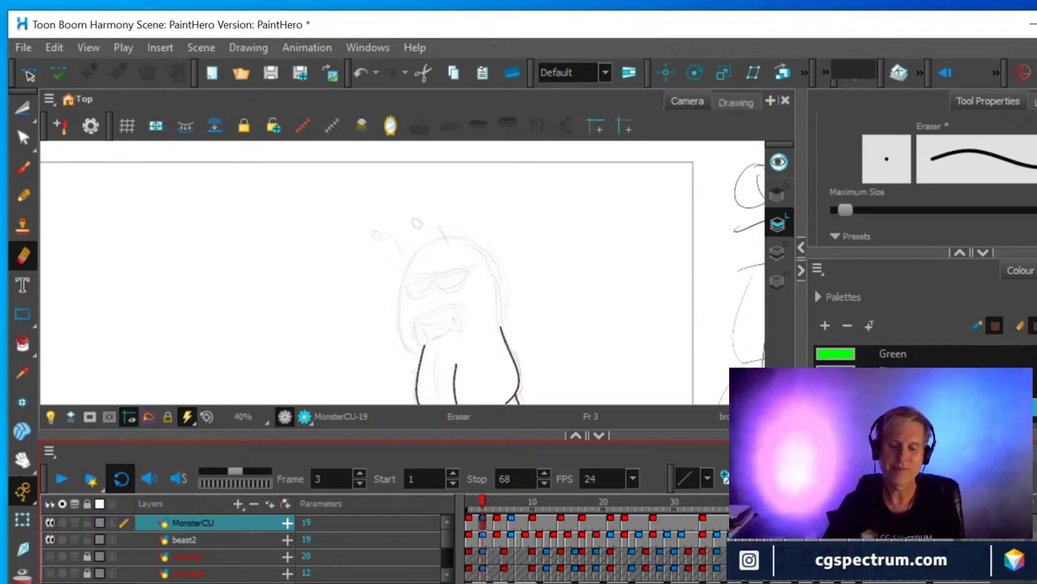
click(470, 523)
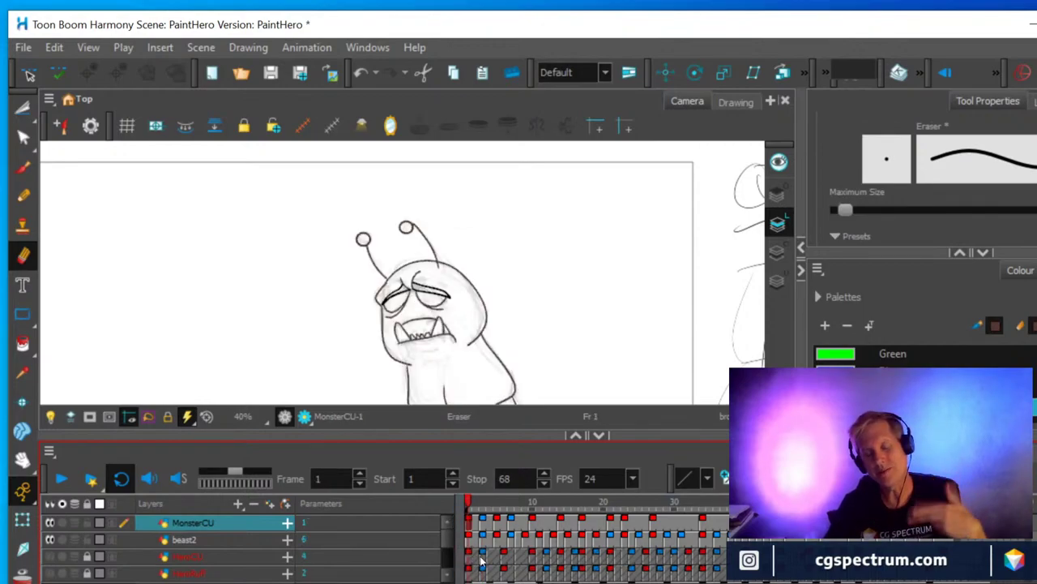
click(496, 525)
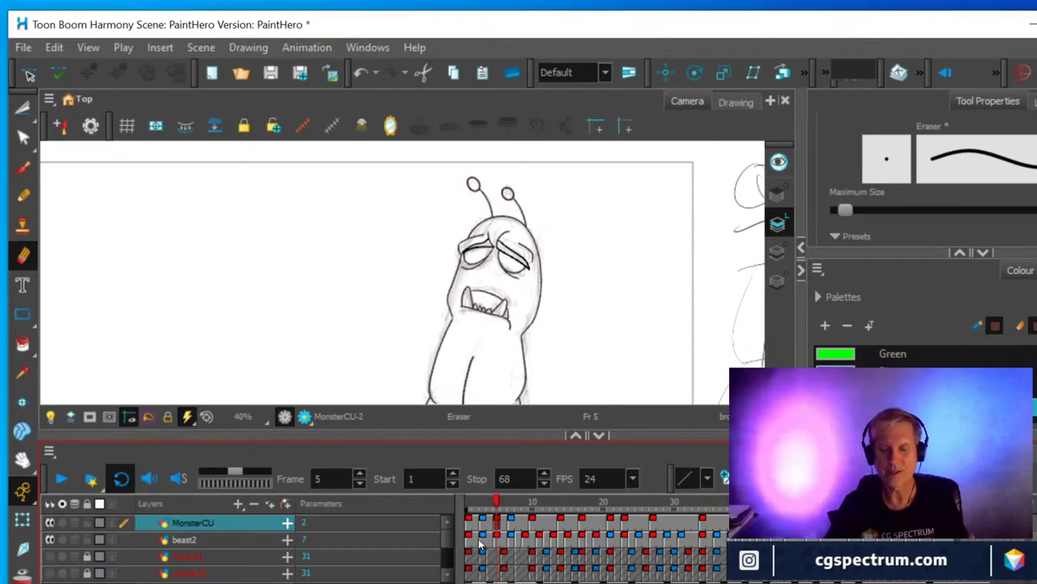
click(470, 525)
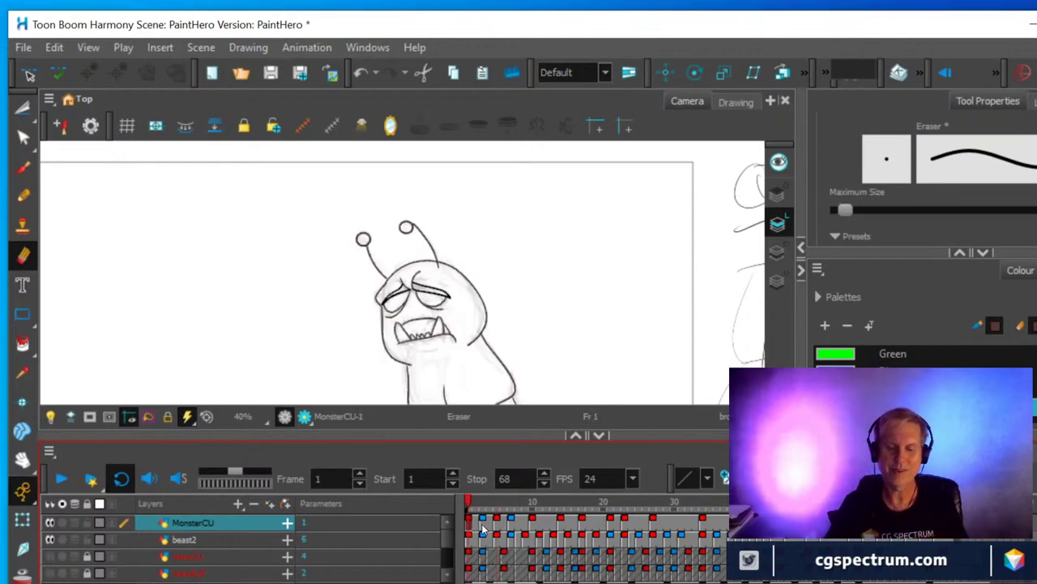
click(483, 525)
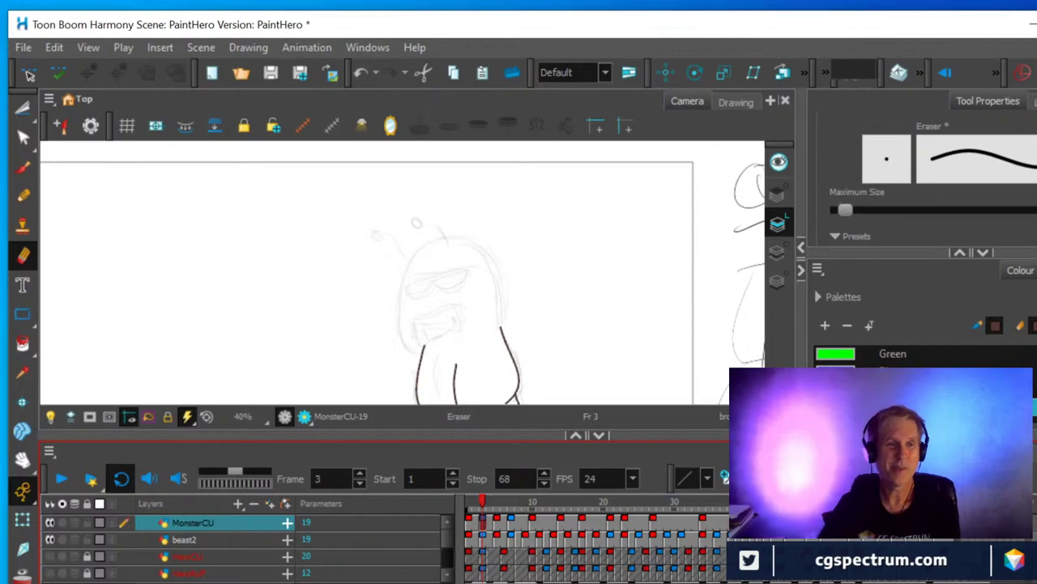
Erase and rework the line near the monster's mouth on frame 3, then check frame 5.
click(23, 257)
drag(437, 325, 421, 345)
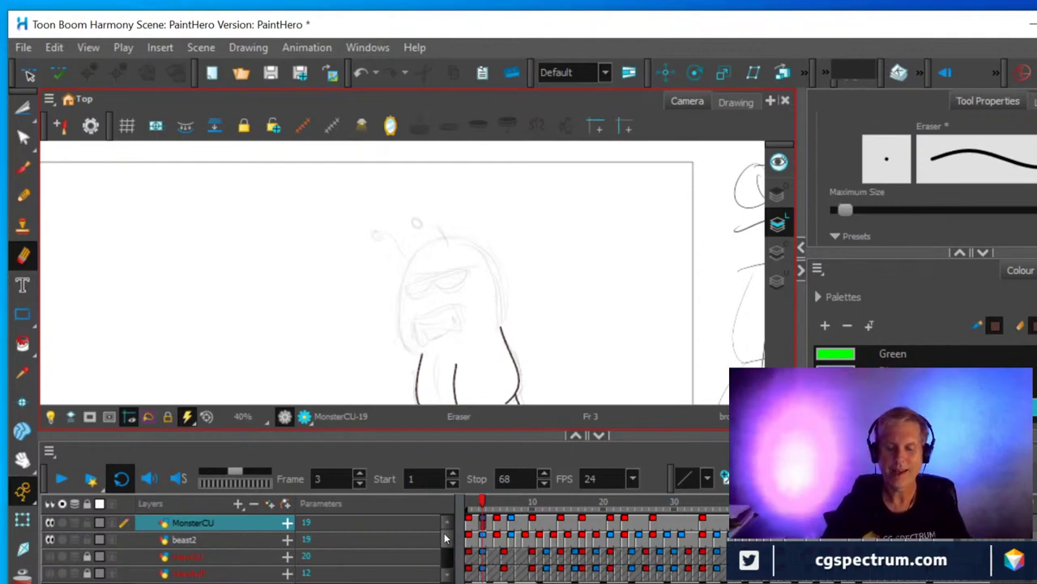
drag(478, 528, 498, 528)
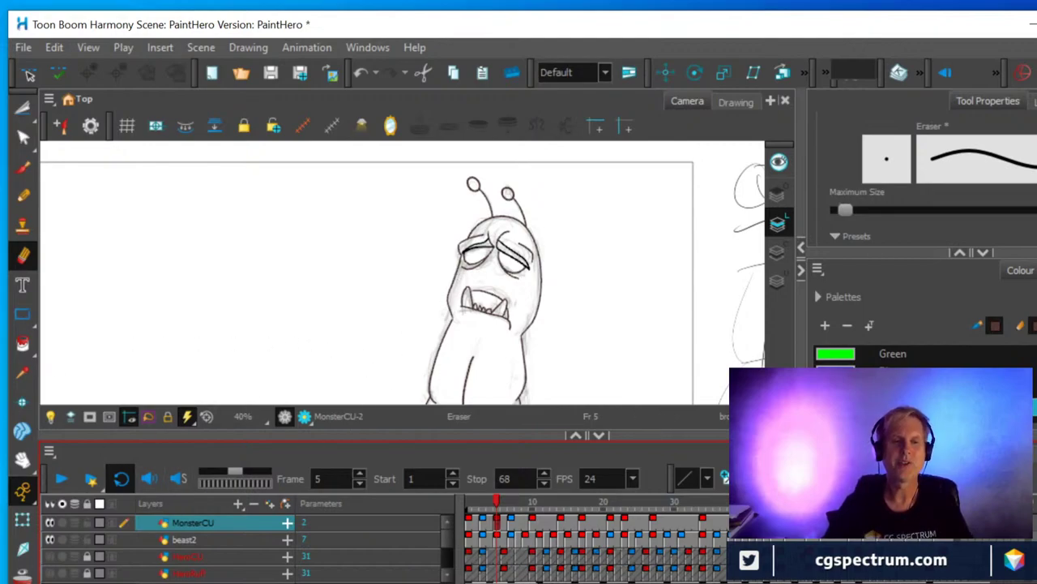
scroll(296, 332, down, 2)
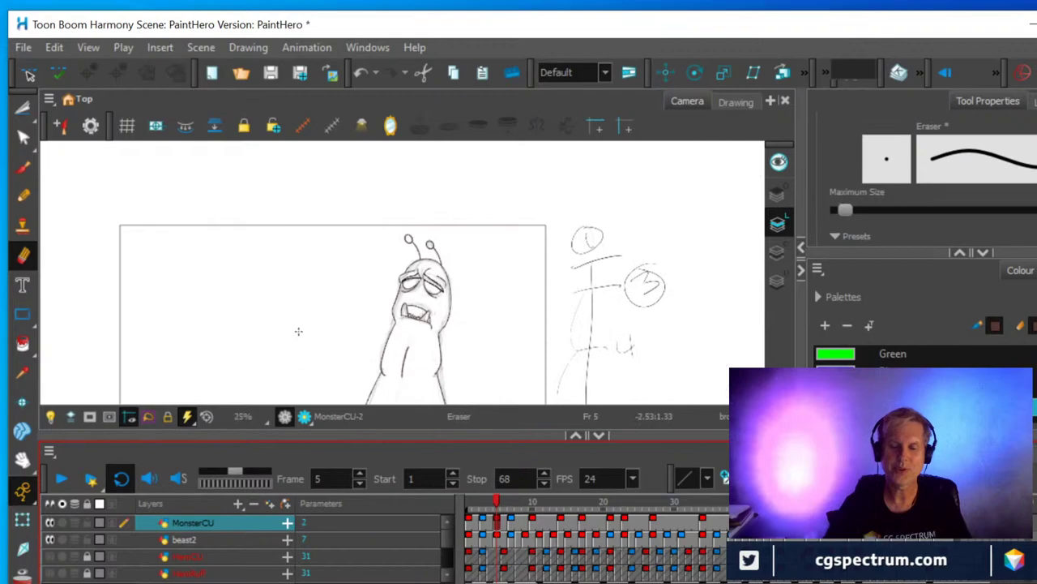
Skim the MonsterCU drawings from frame 7 through 10, 17, 24, 34, 49, 55 and 59 to 63.
mouse_move(229, 350)
mouse_down()
mouse_move(250, 275)
mouse_move(250, 292)
mouse_up()
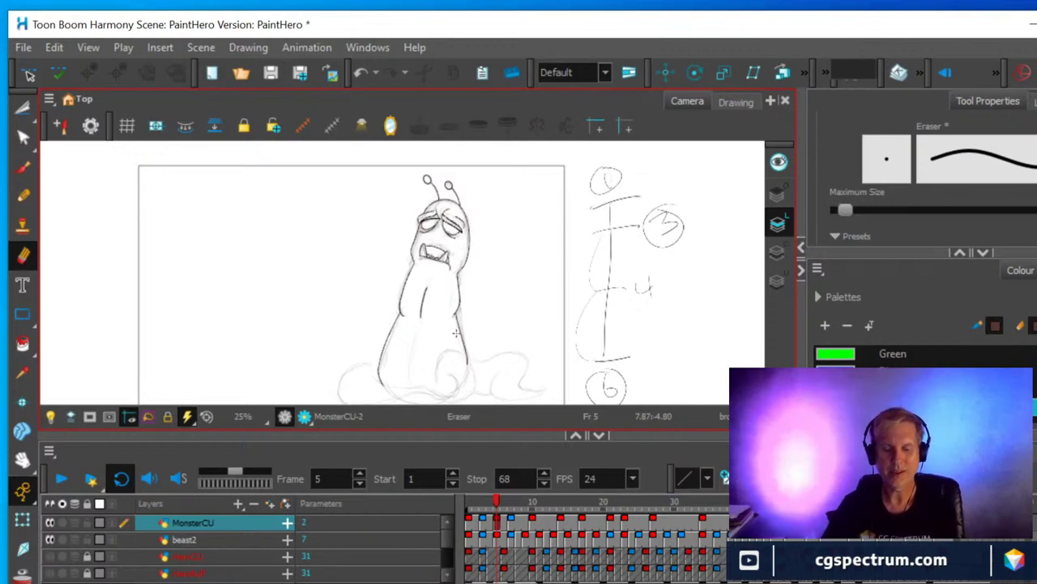
click(511, 524)
click(533, 523)
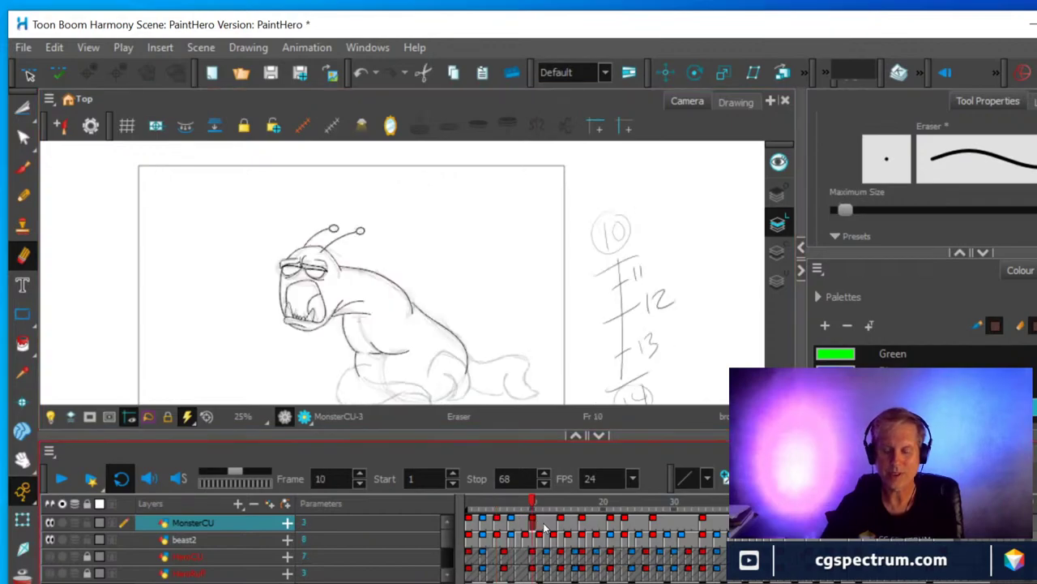
click(565, 523)
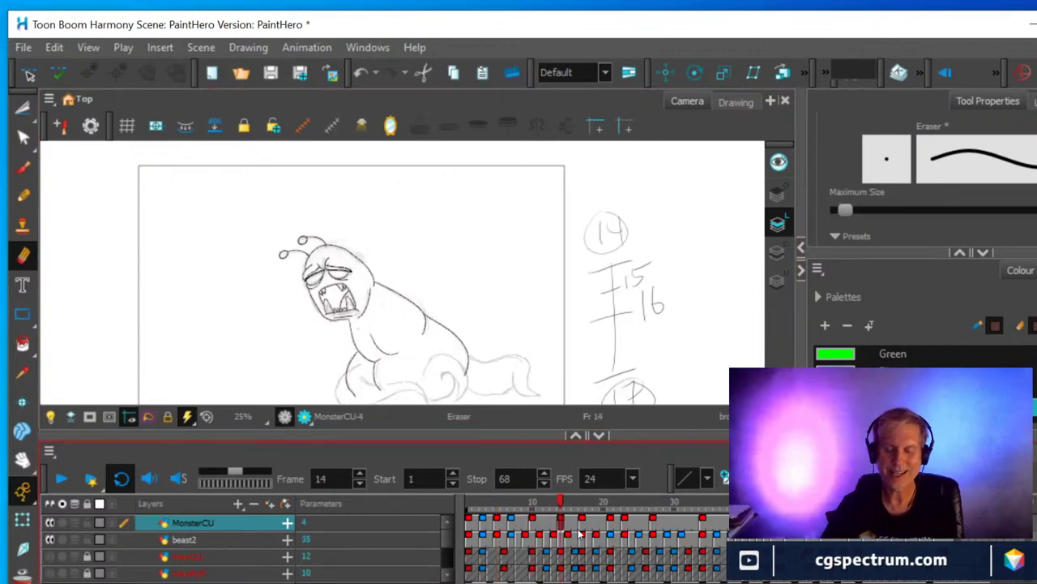
click(583, 524)
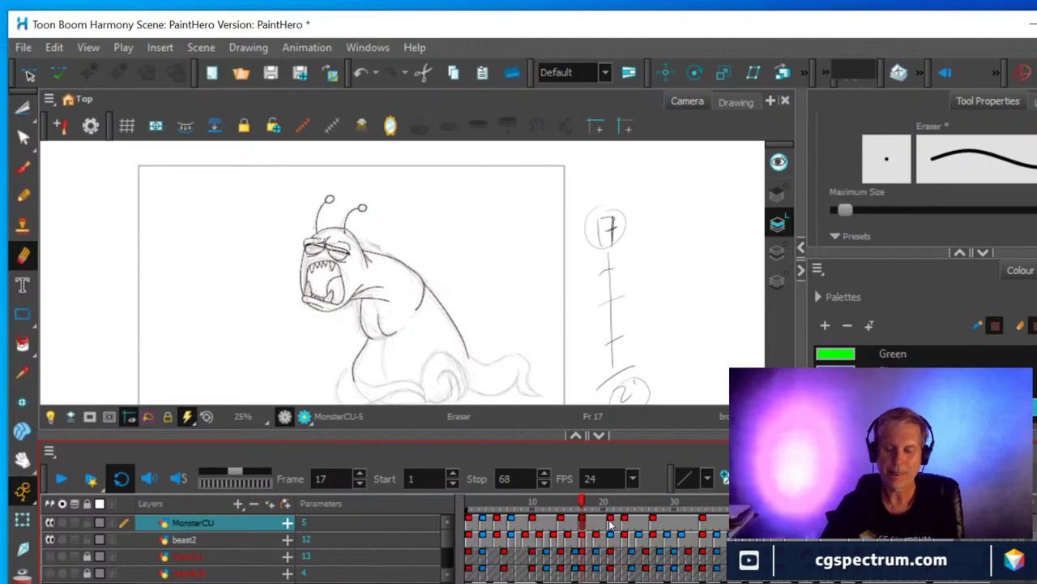
click(612, 525)
click(630, 527)
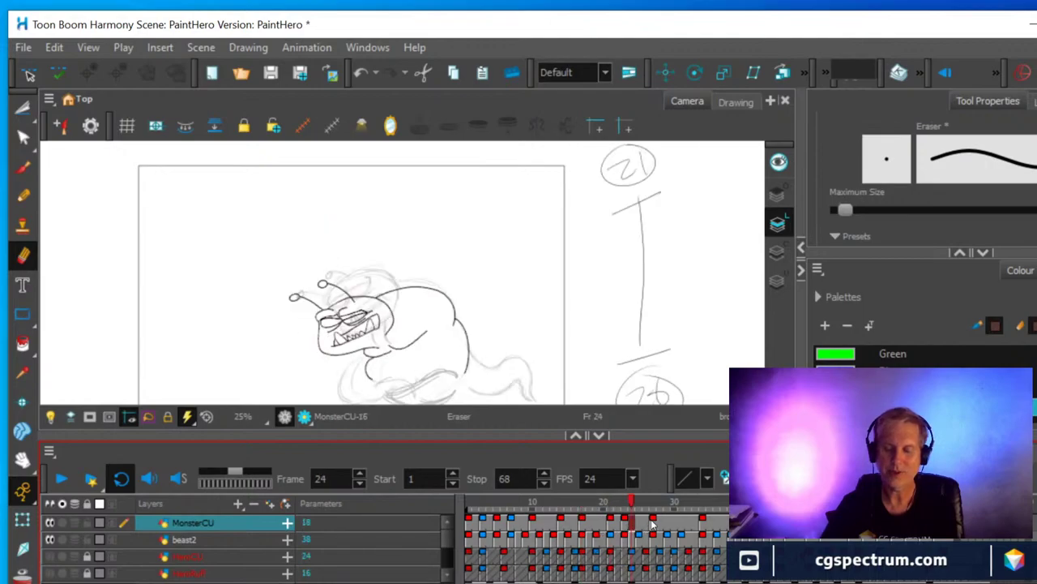
click(652, 525)
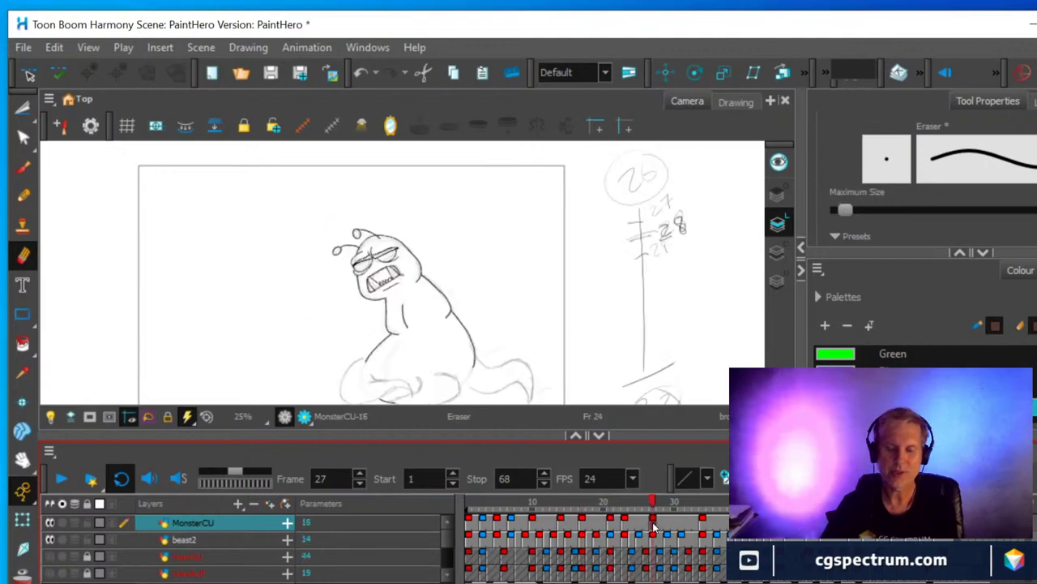
click(703, 525)
click(746, 525)
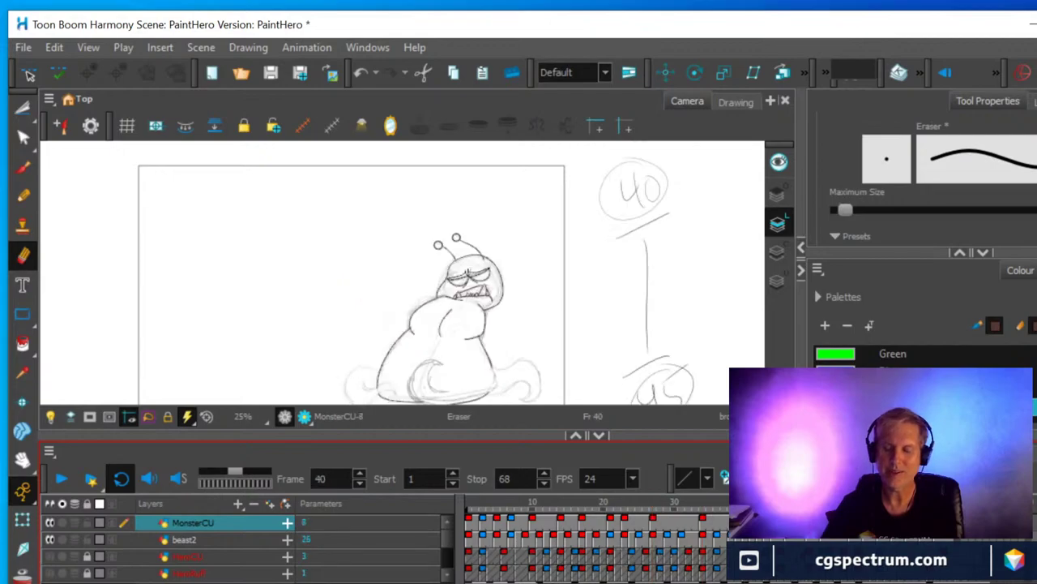
click(781, 525)
click(809, 525)
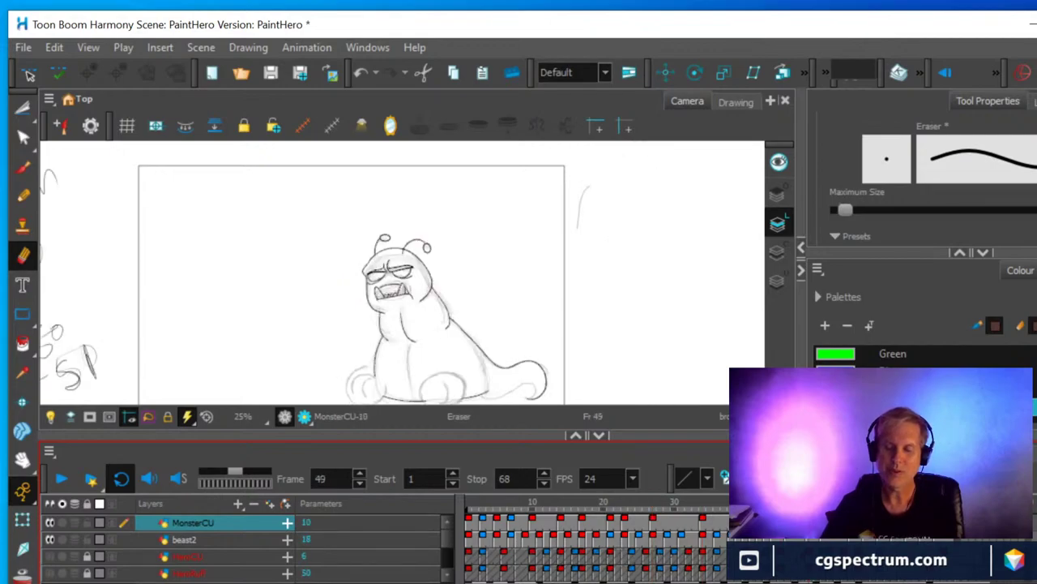
click(852, 525)
click(880, 525)
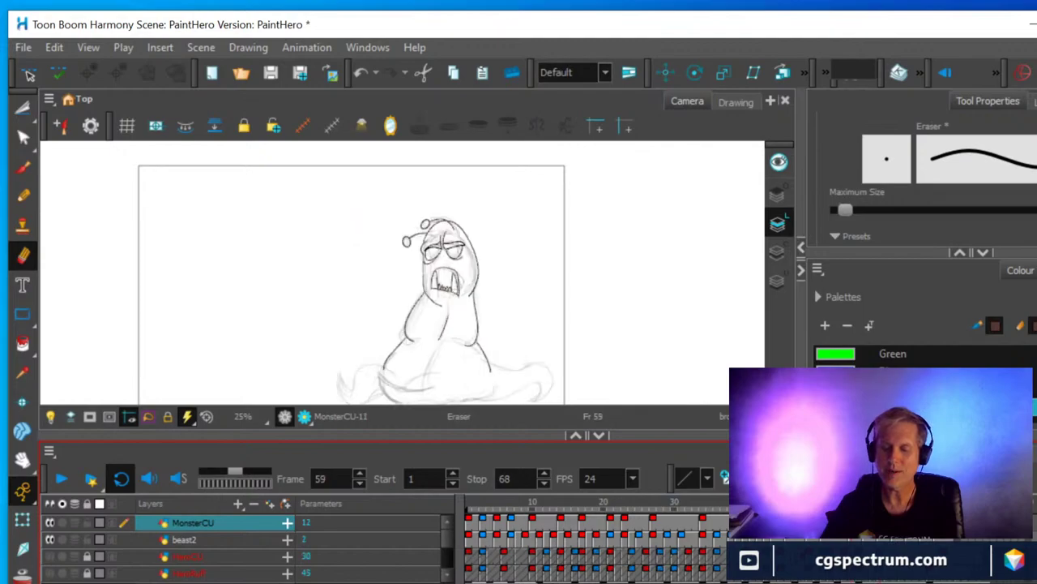
click(908, 525)
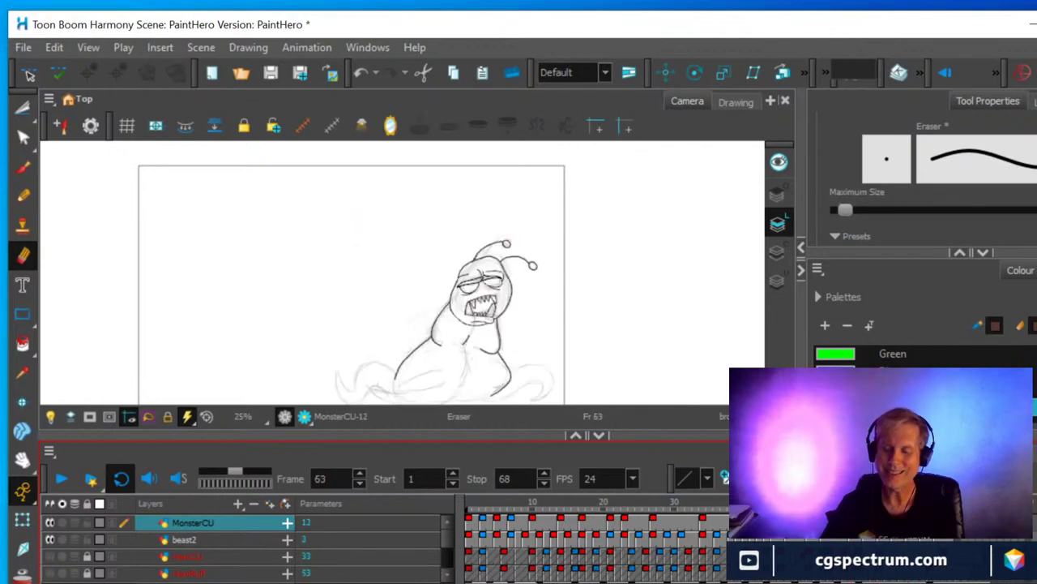
click(936, 525)
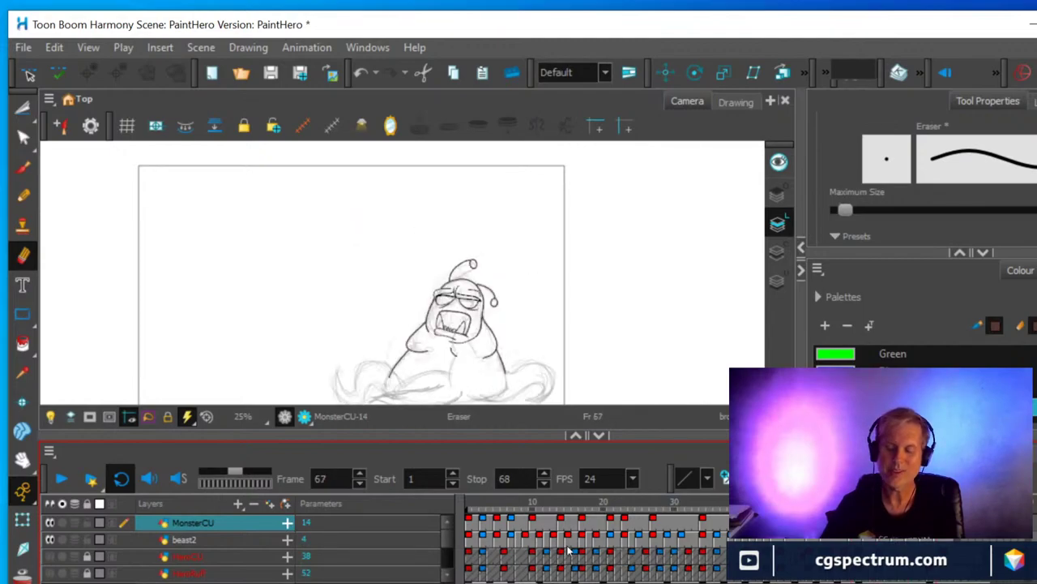
Review the key drawings from frame 1 through 3, 5, 7, 10, 14, 17 to 21.
click(471, 525)
click(483, 528)
click(496, 529)
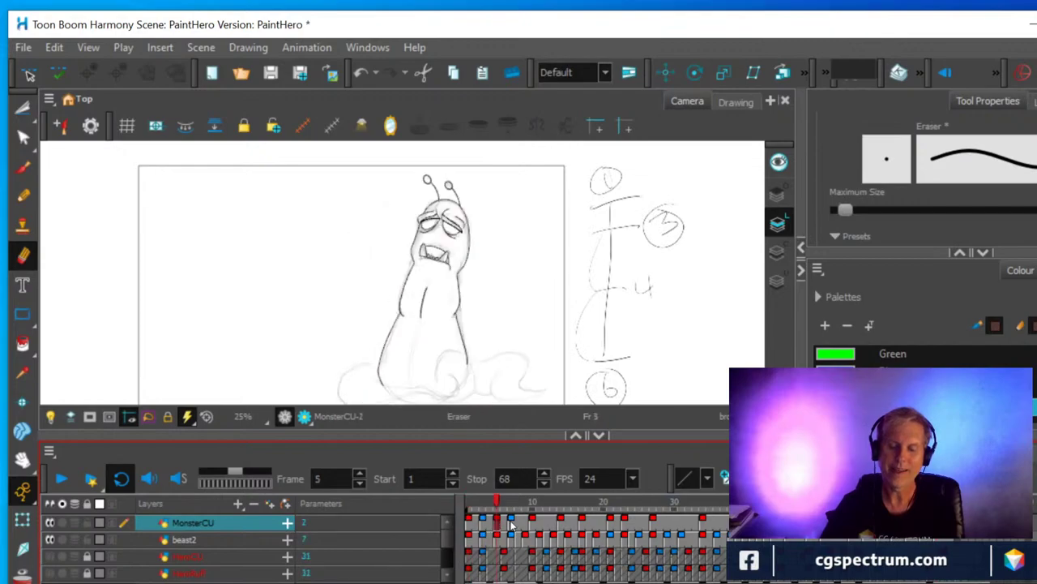
click(514, 528)
click(532, 527)
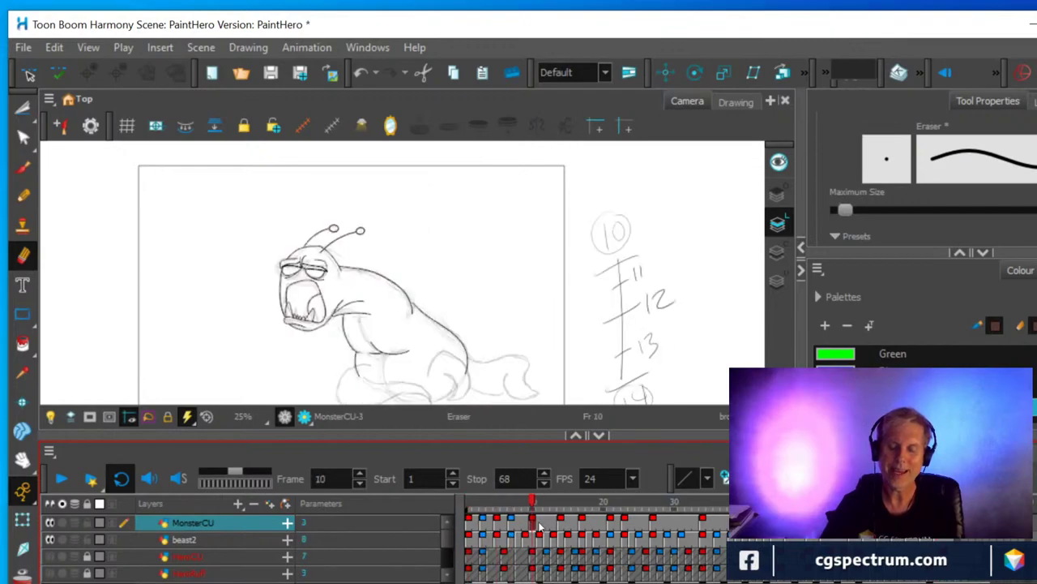
click(564, 527)
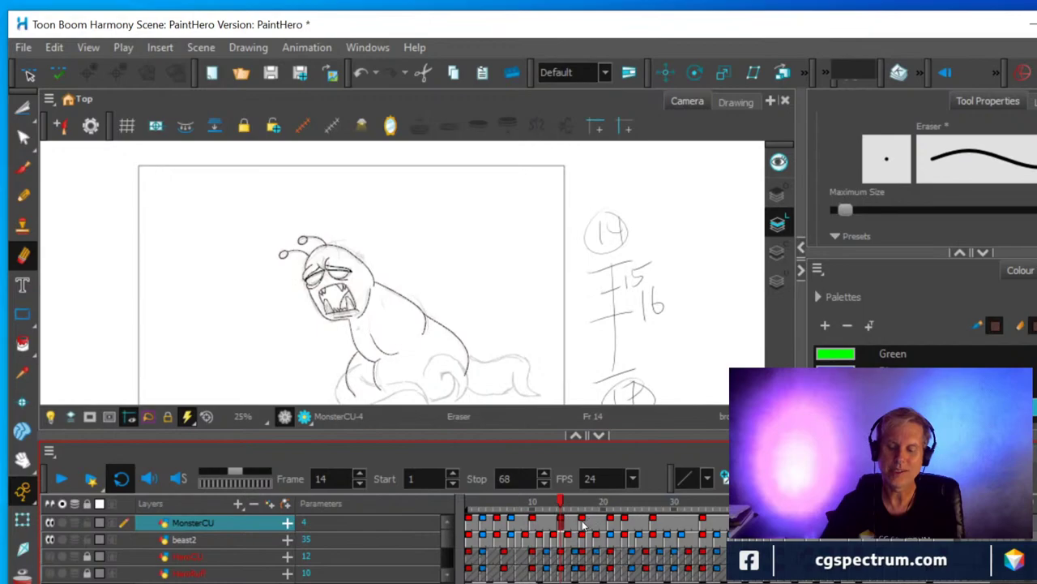
click(584, 525)
click(611, 525)
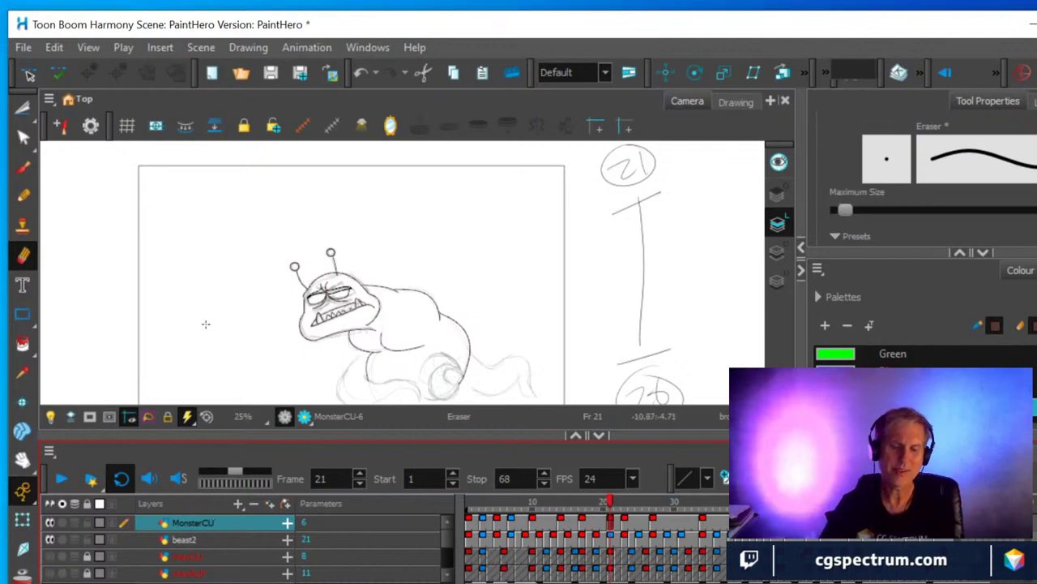
View the drawings at frames 23, 27, 34, 40, 45, 49, 55, 59, 63 and 67.
scroll(225, 311, down, 2)
scroll(227, 313, up, 1)
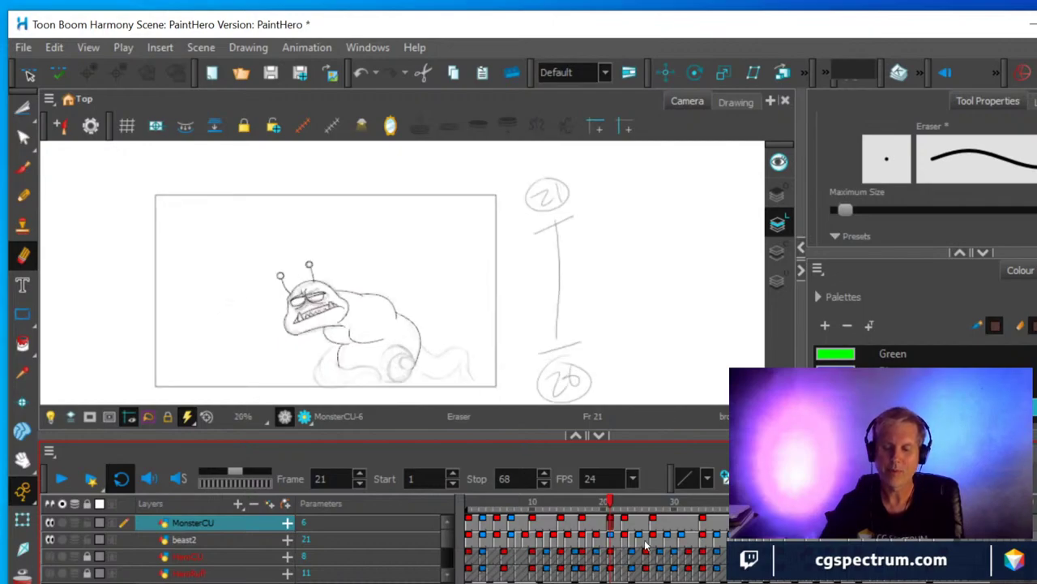
click(626, 525)
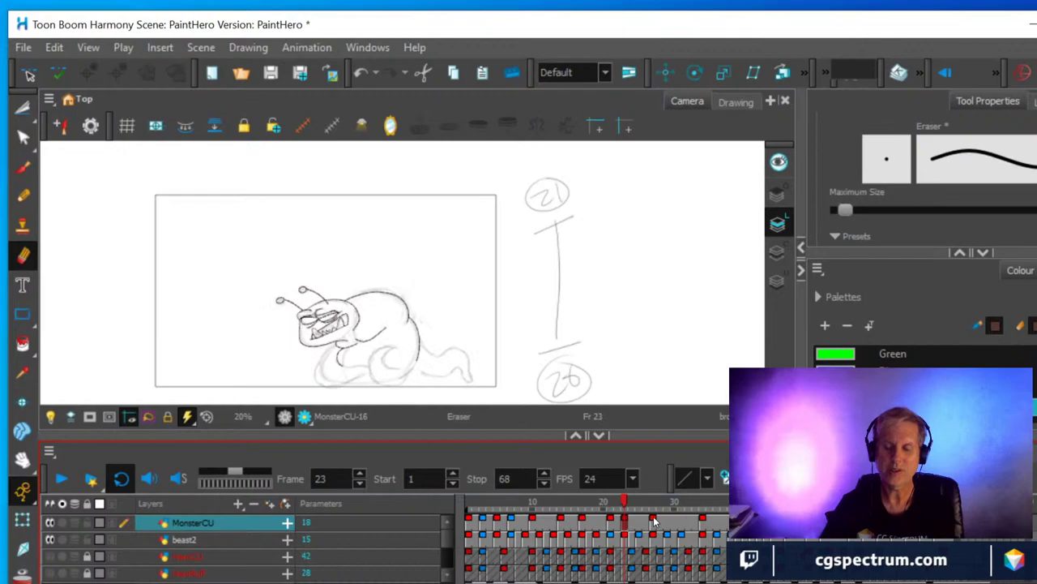
click(654, 525)
click(702, 525)
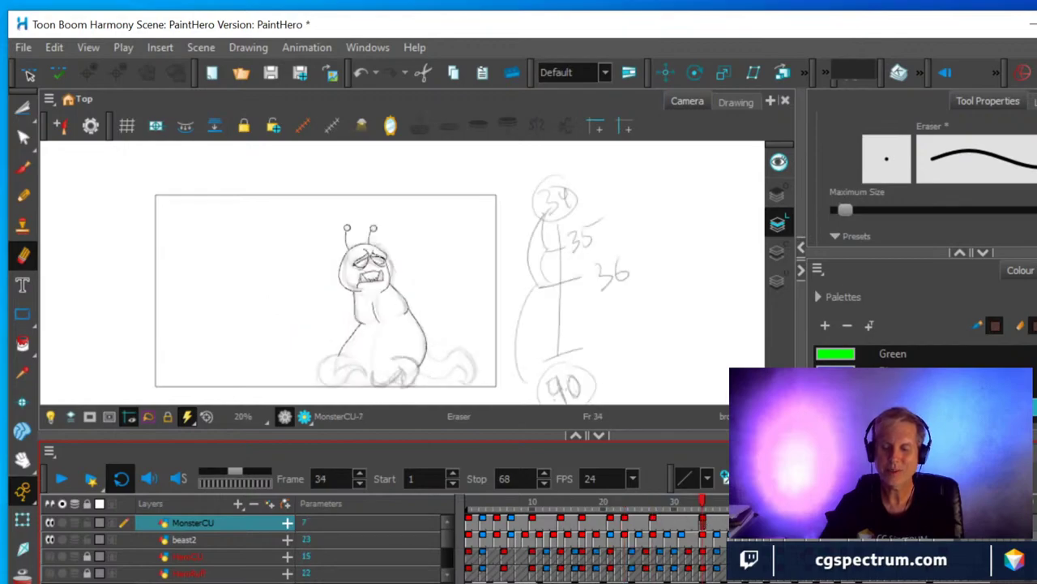
click(745, 525)
click(780, 525)
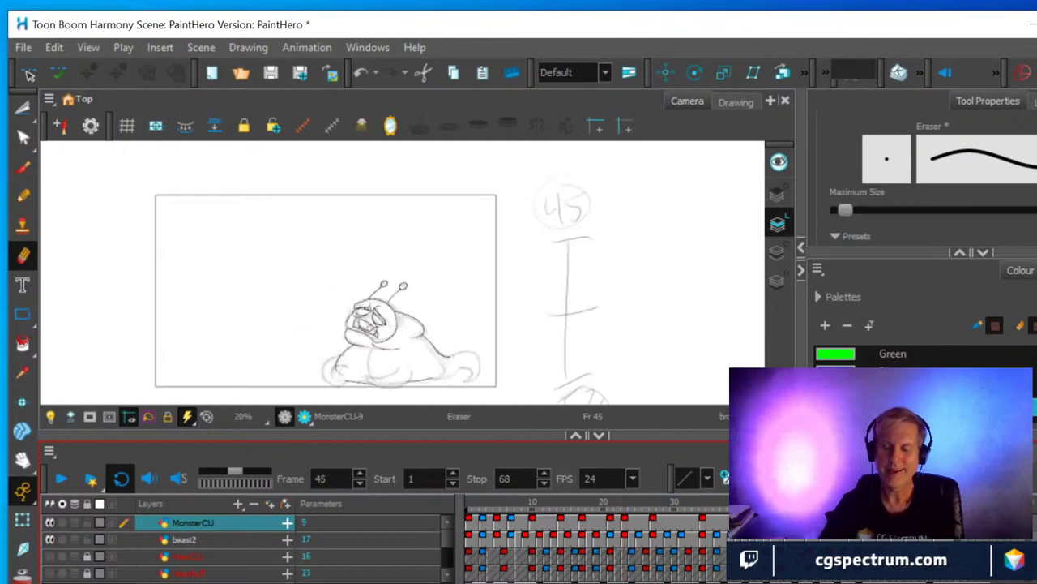
click(808, 525)
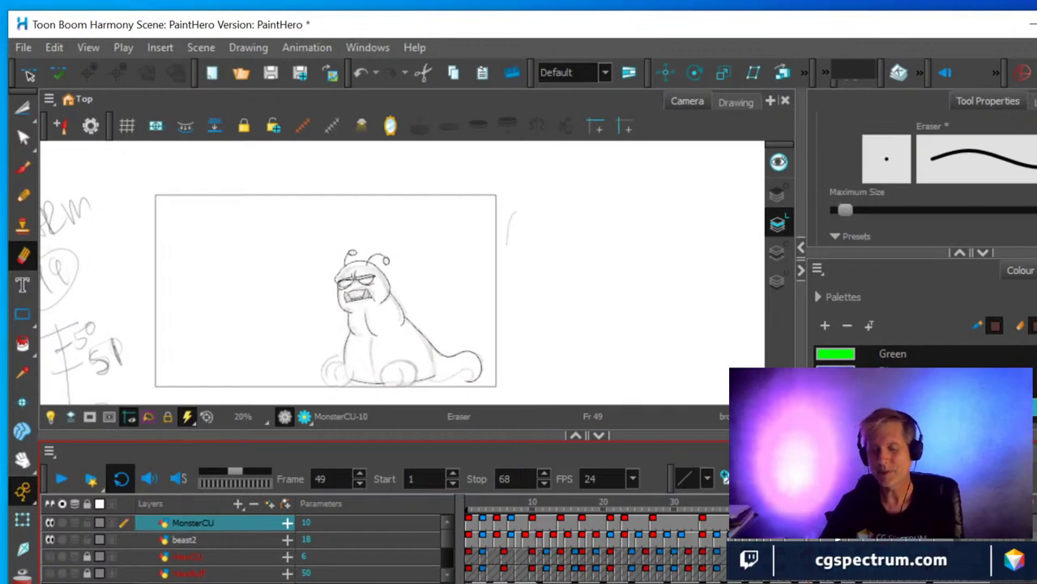
click(850, 525)
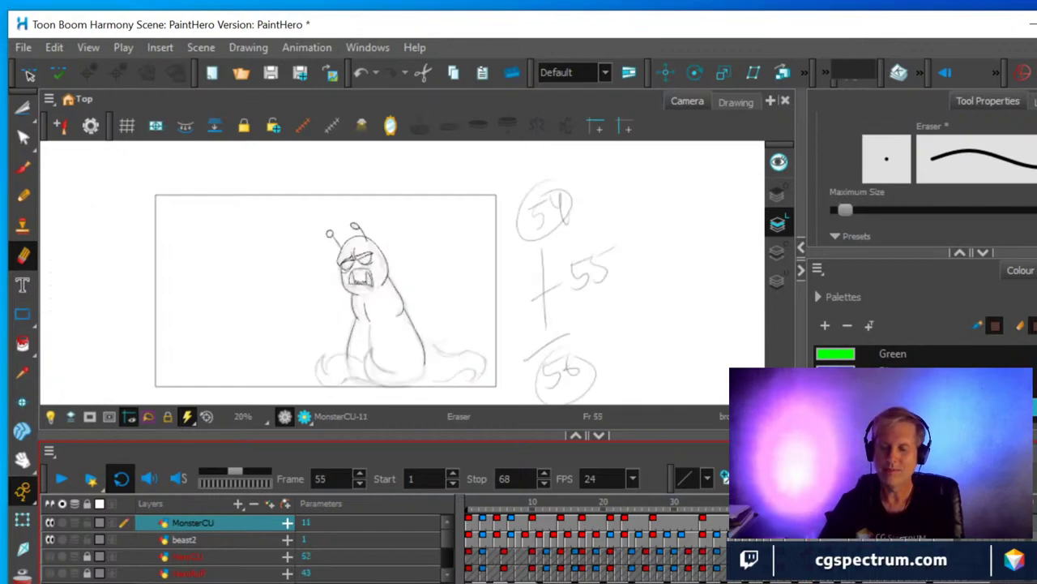
click(879, 525)
click(907, 525)
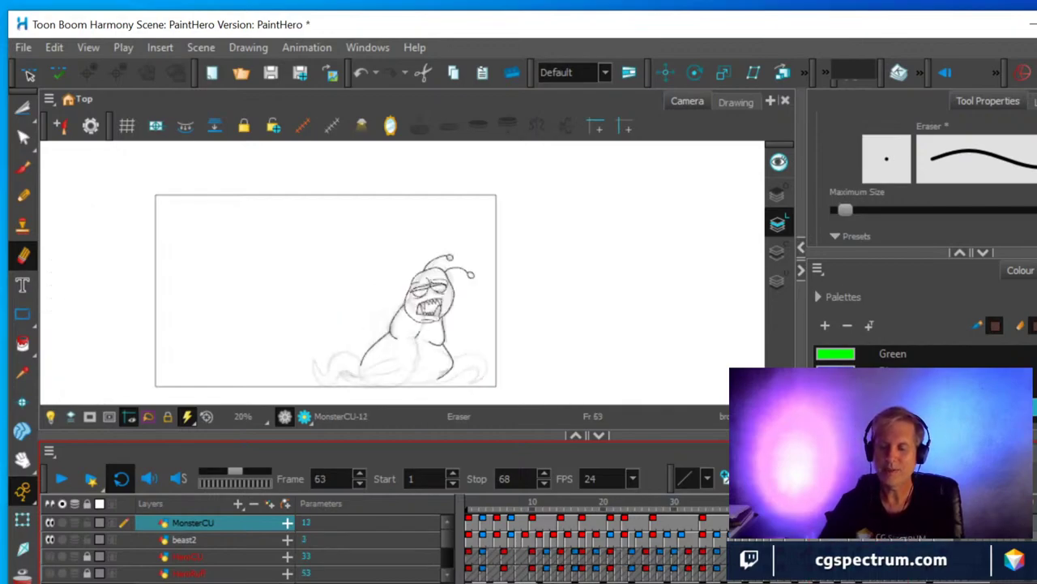
click(936, 526)
Step back through frames 34, 27, 23, 21, 17, 14, 10 and 7 to frame 5.
click(702, 537)
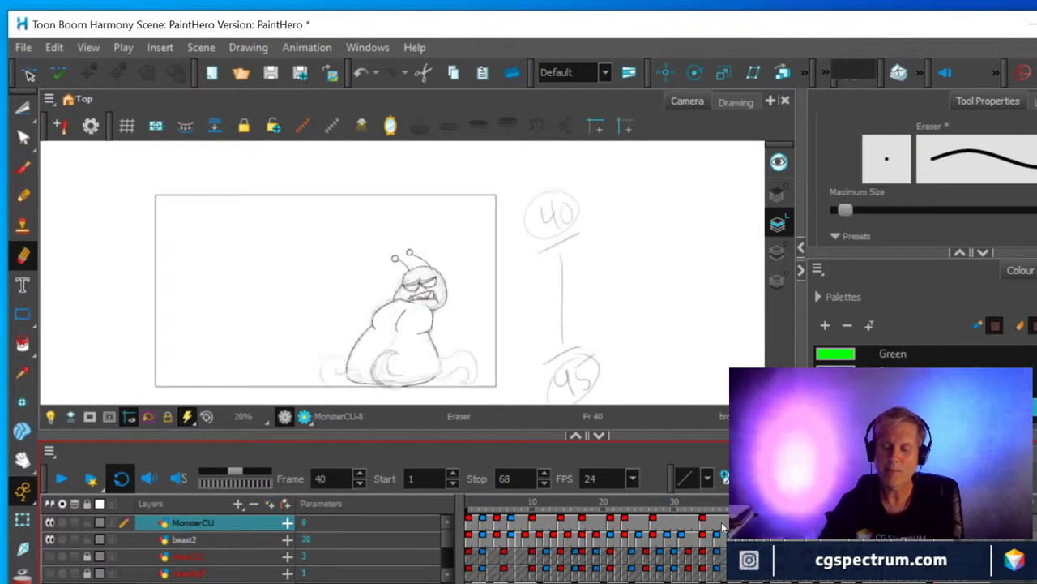
click(704, 527)
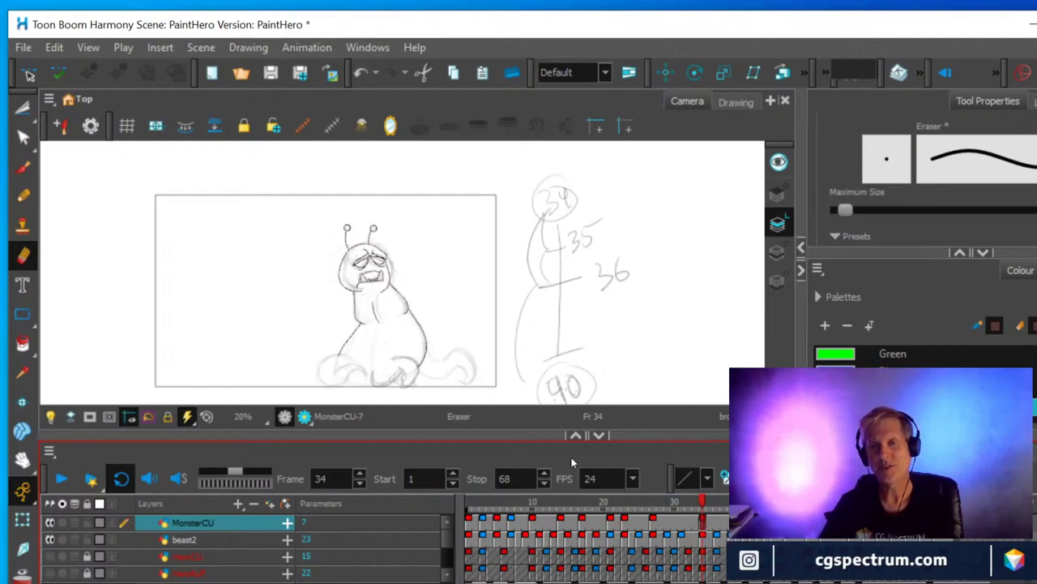
click(654, 526)
click(646, 527)
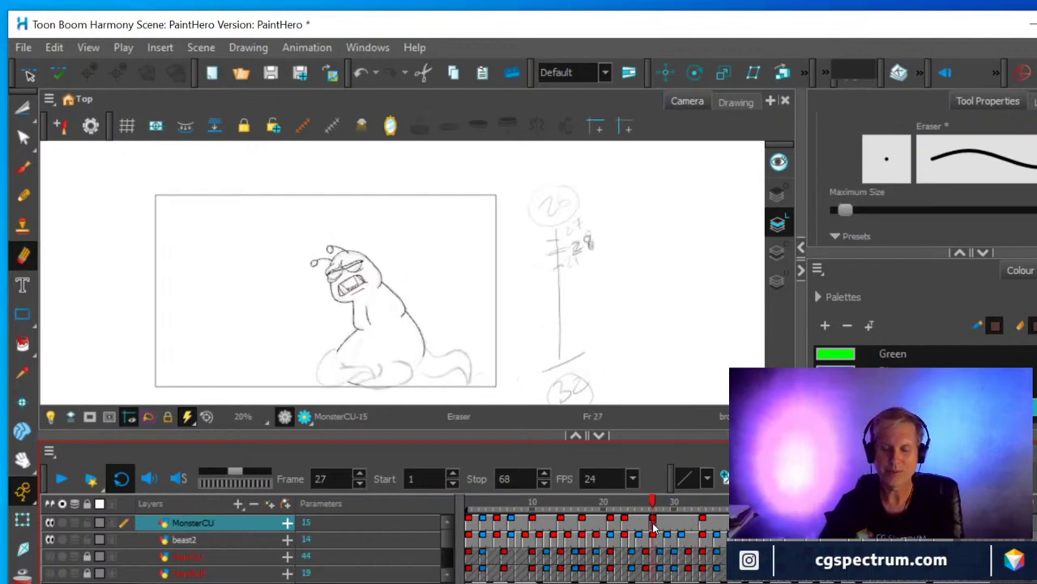
click(624, 529)
click(610, 528)
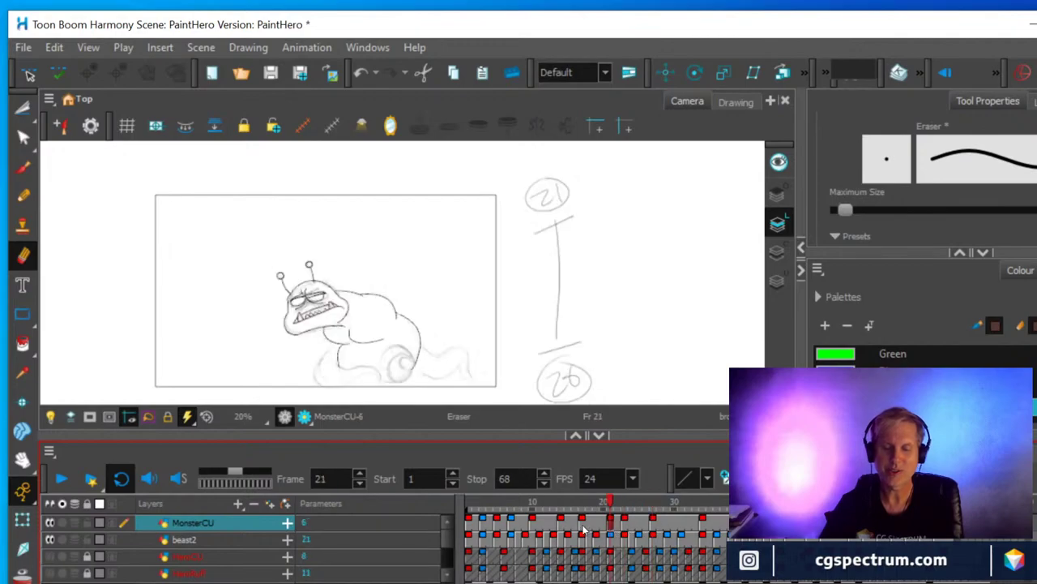
click(582, 529)
click(561, 527)
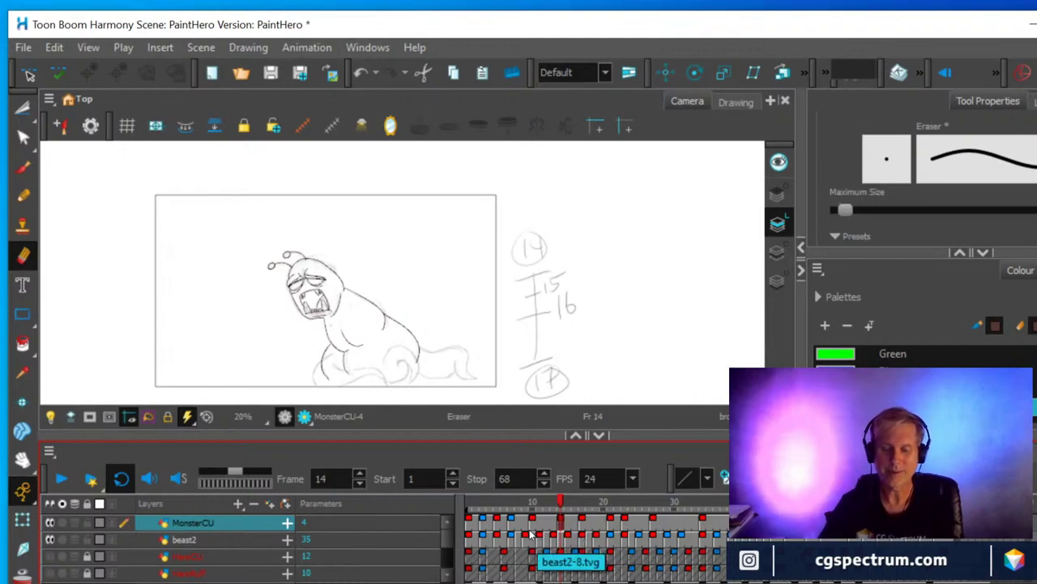
click(532, 528)
click(512, 527)
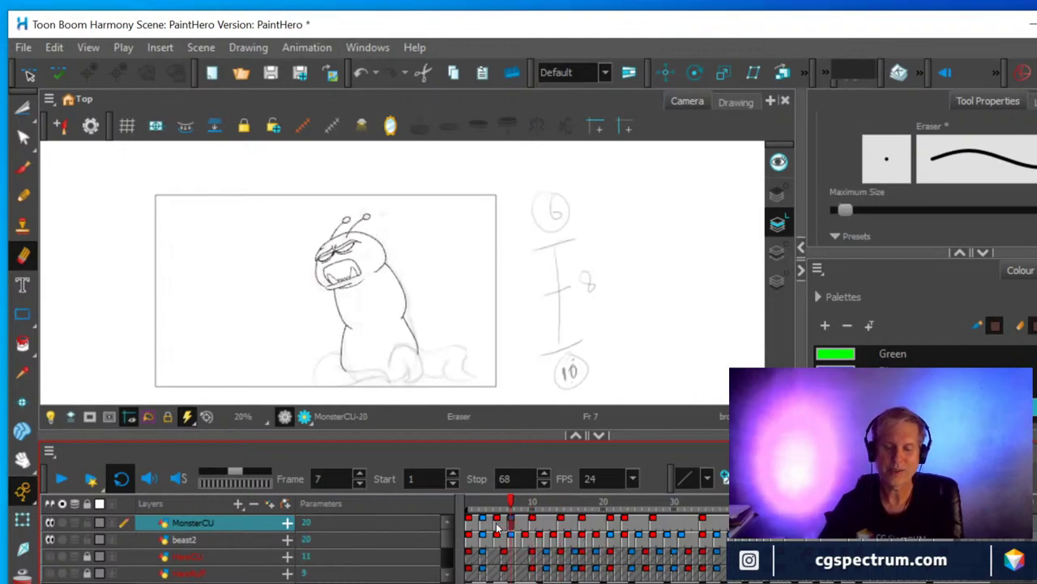
click(497, 527)
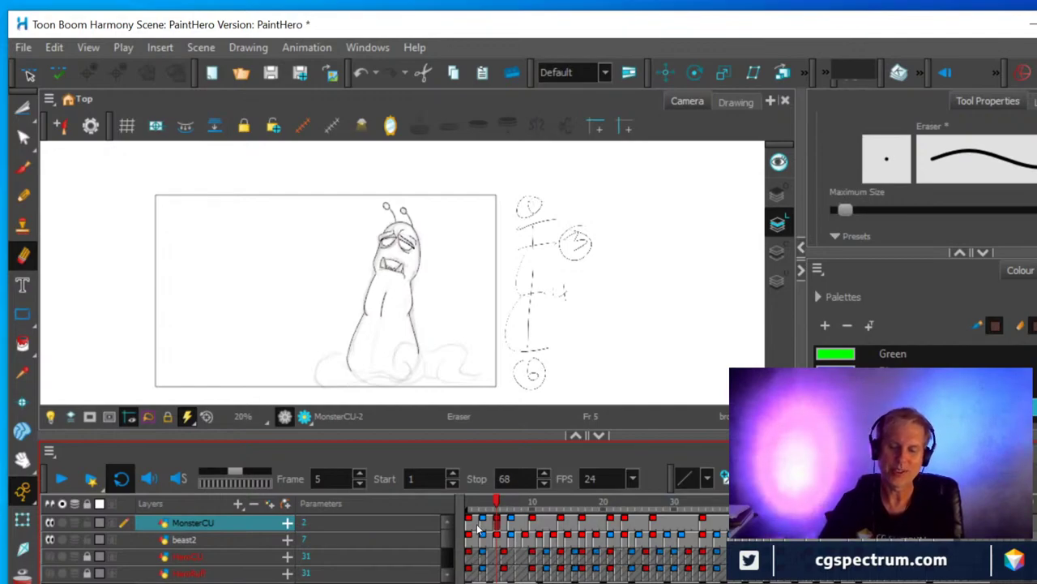
Step through frames 3, 1, 5, 7, 10, 14 and 17 on the MonsterCU layer.
click(482, 531)
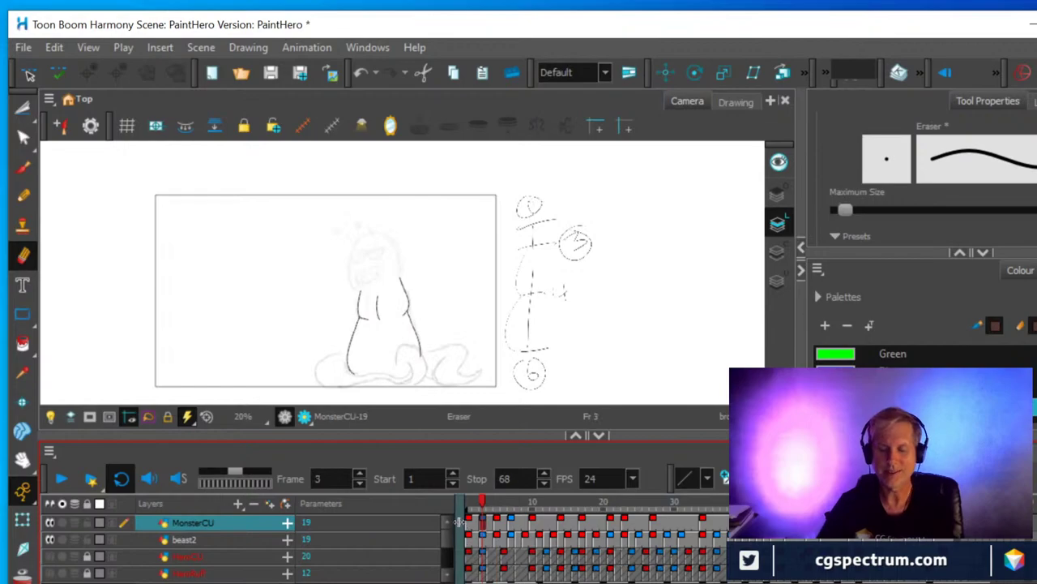
click(470, 530)
click(498, 528)
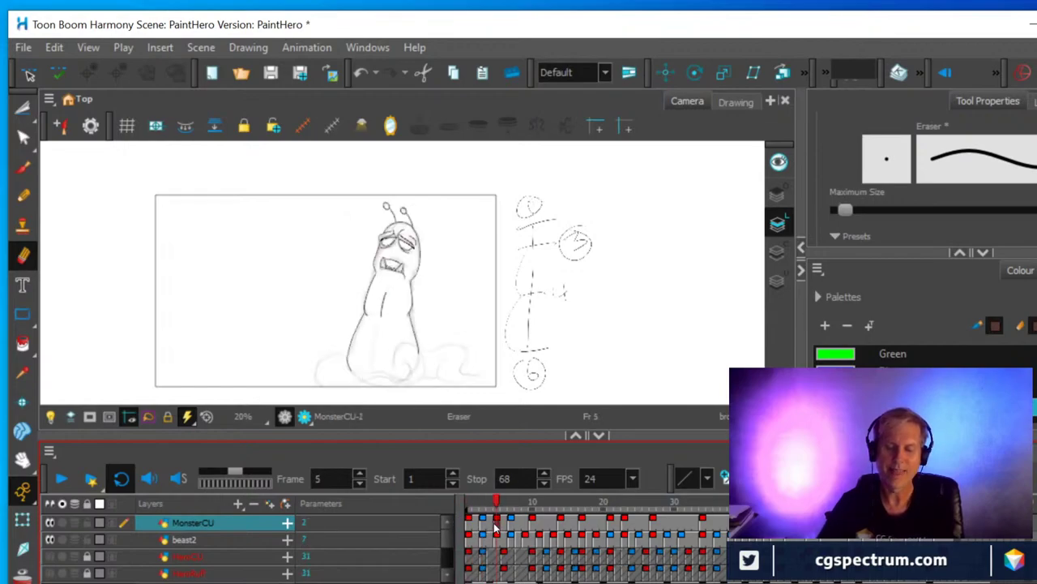
click(513, 529)
click(531, 526)
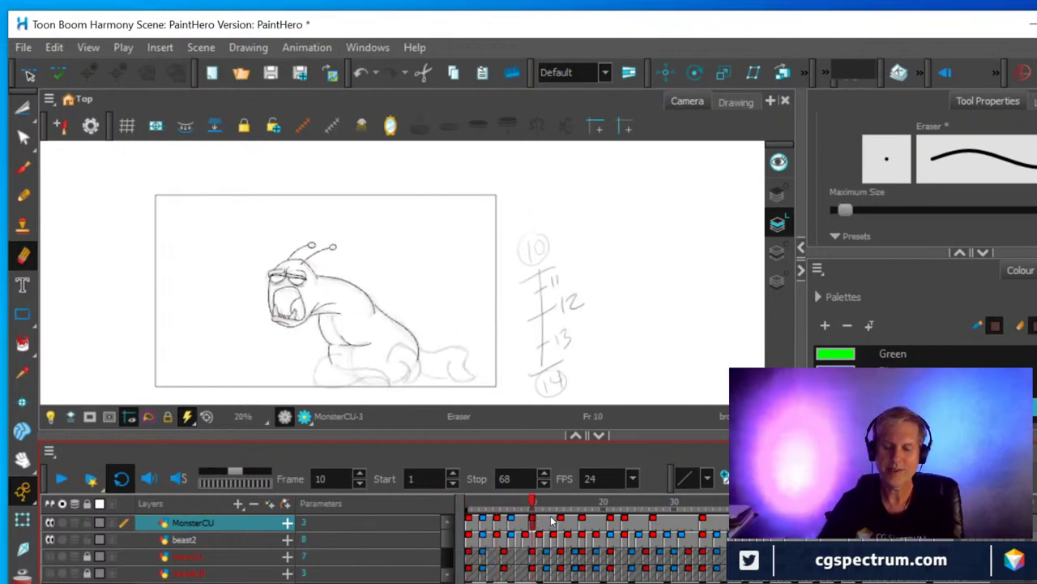
click(559, 527)
click(581, 529)
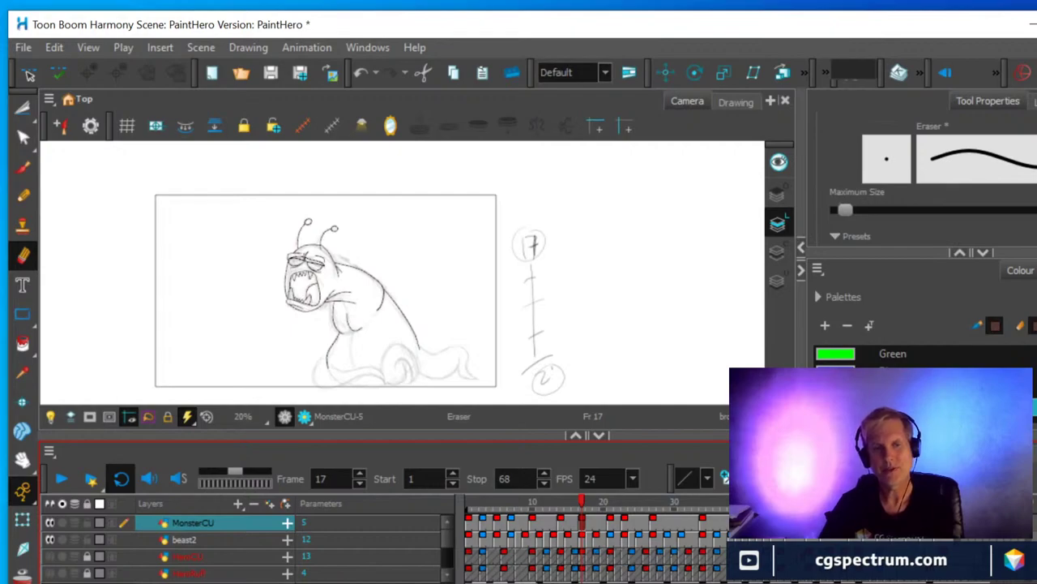
Continue through frames 21, 23, 27, 34 and 40, then advance drawing by drawing with the period key.
click(612, 522)
click(631, 525)
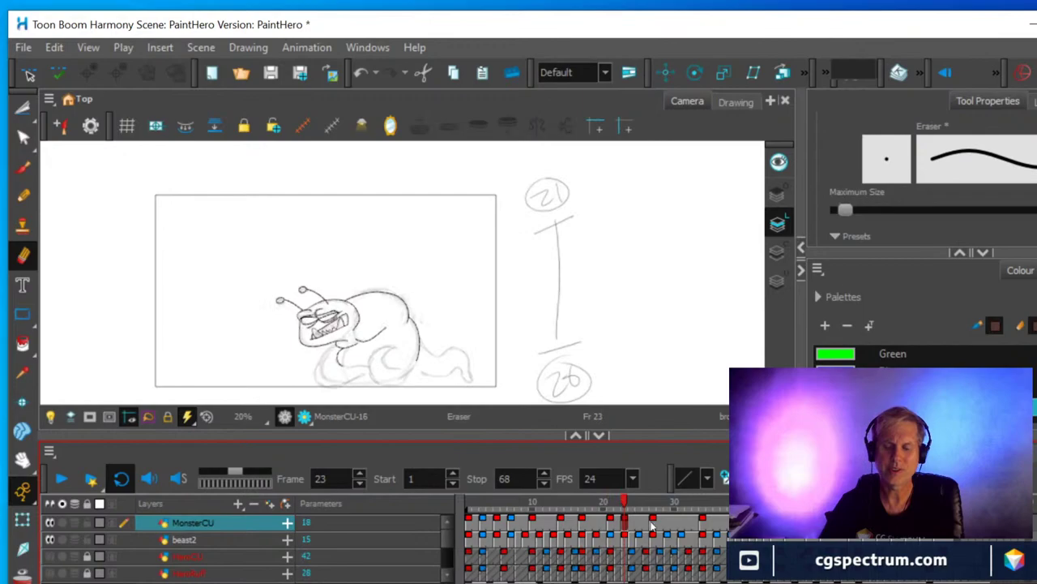
click(653, 525)
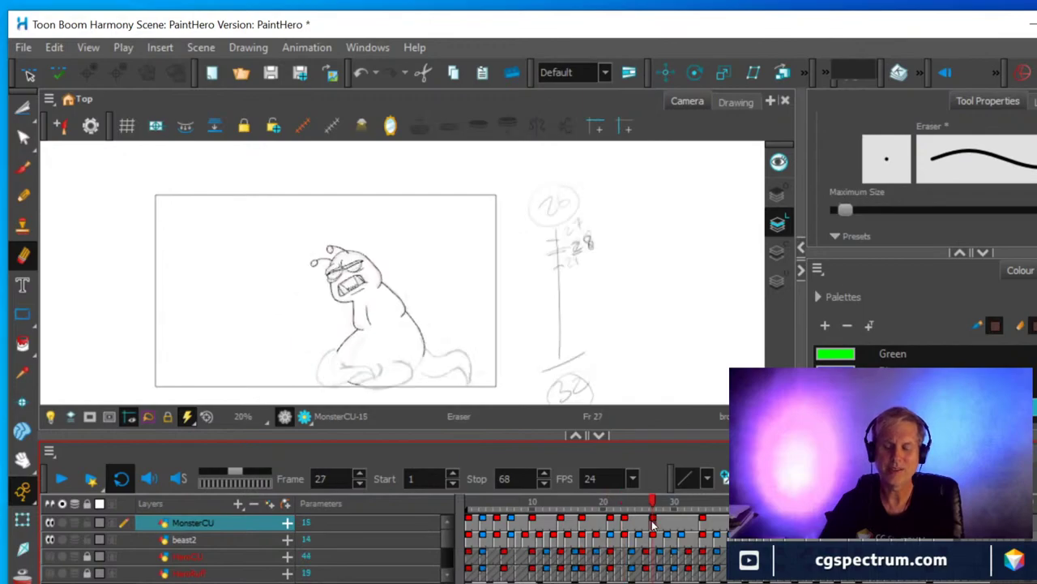
click(703, 524)
click(745, 524)
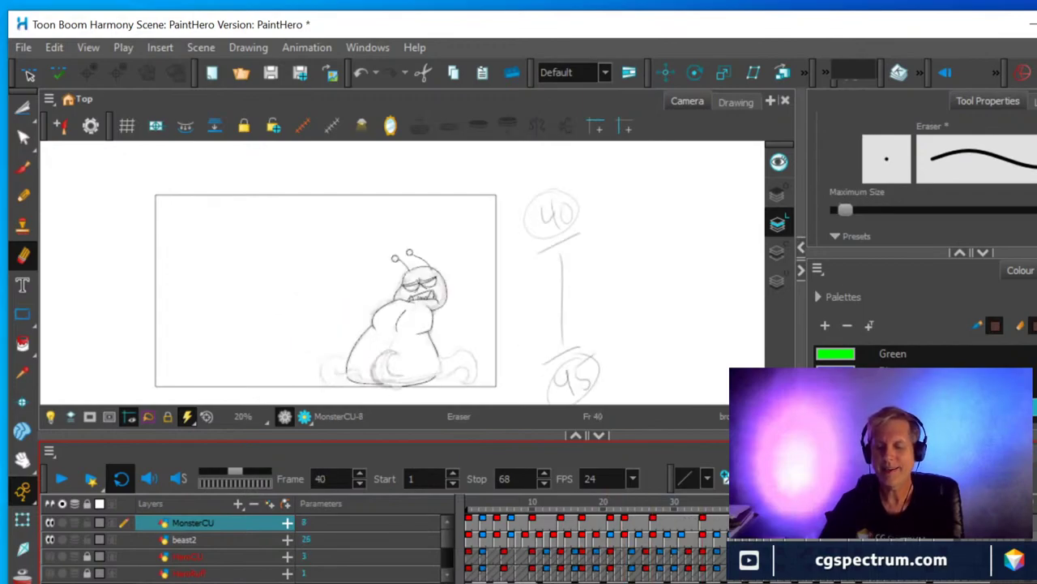
key(period)
key(period)
key(period)
key(period)
key(period)
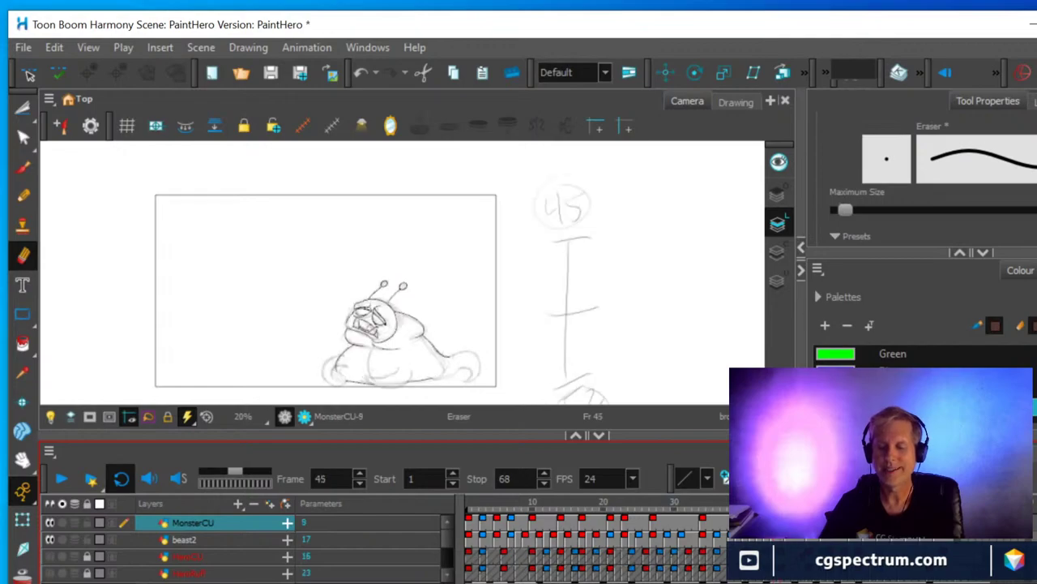
key(period)
key(period)
key(period)
key(period)
key(period)
key(period)
key(period)
key(period)
key(period)
key(period)
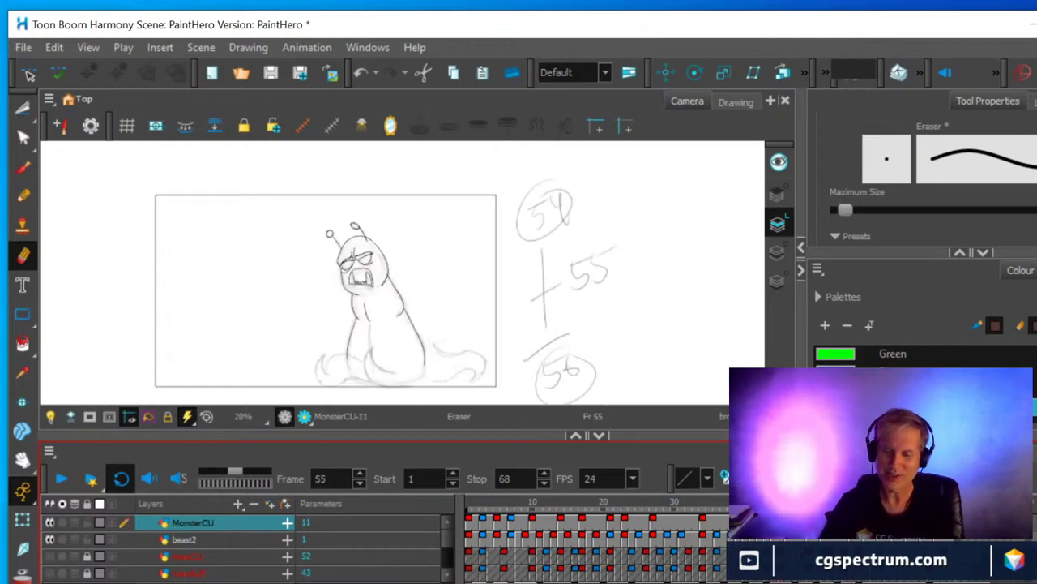
key(period)
key(period)
key(period)
key(period)
key(period)
key(period)
key(period)
key(period)
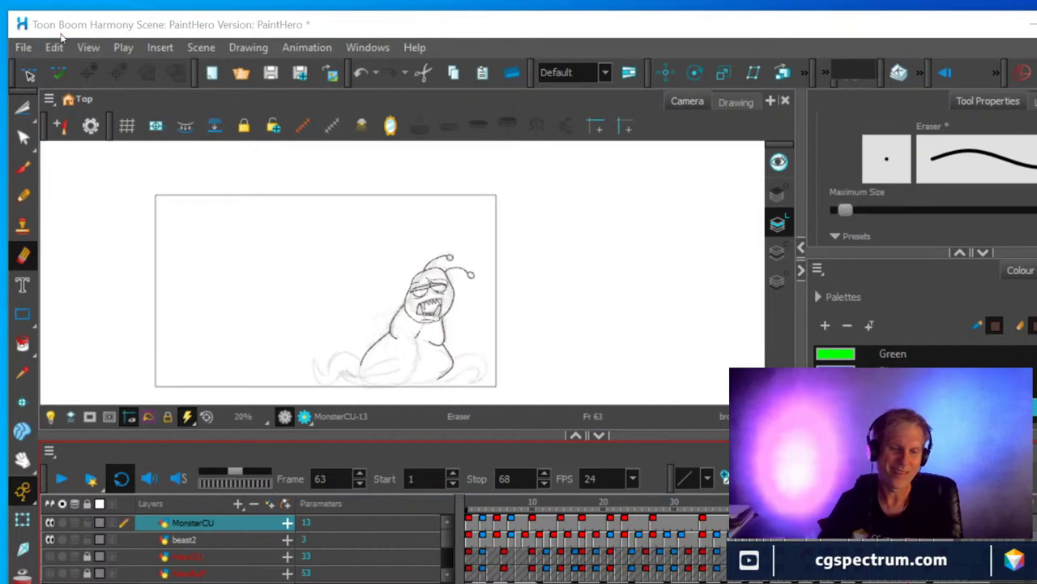
Open the File menu to save the scene.
click(23, 48)
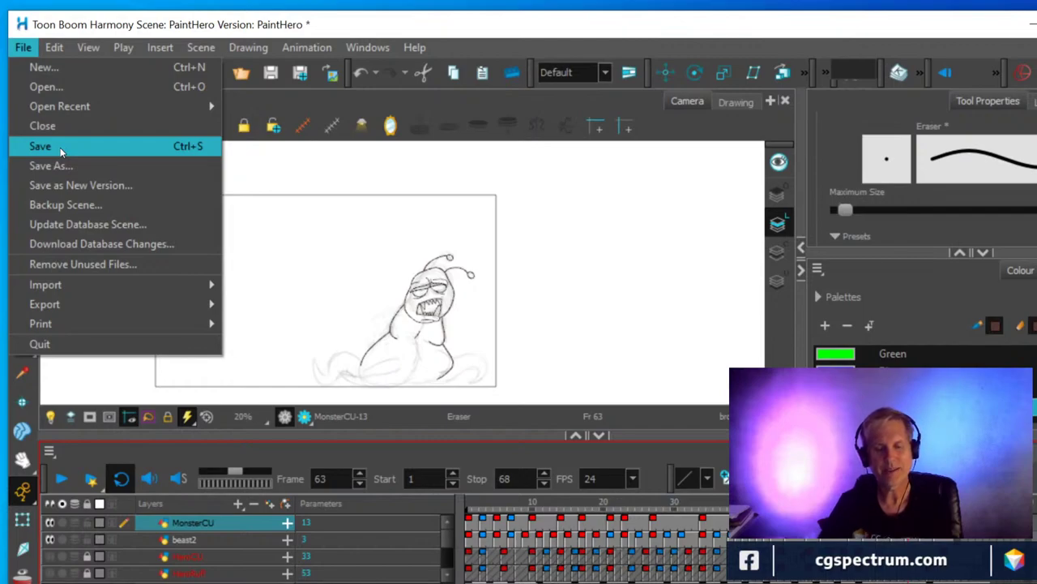
Save the PaintHero scene with File > Save and play the animation back to frame 1.
click(61, 149)
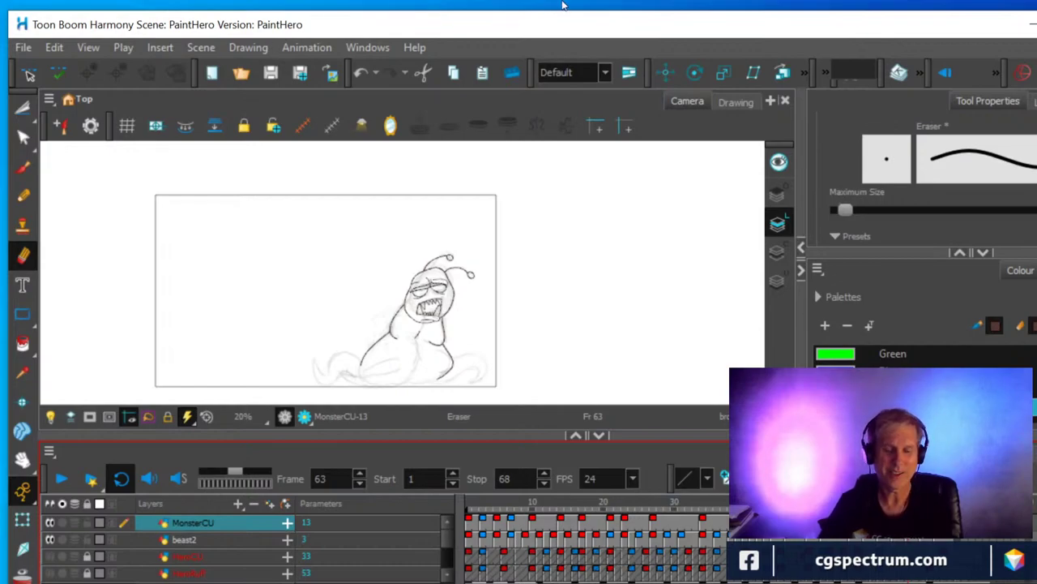
drag(580, 26, 578, 24)
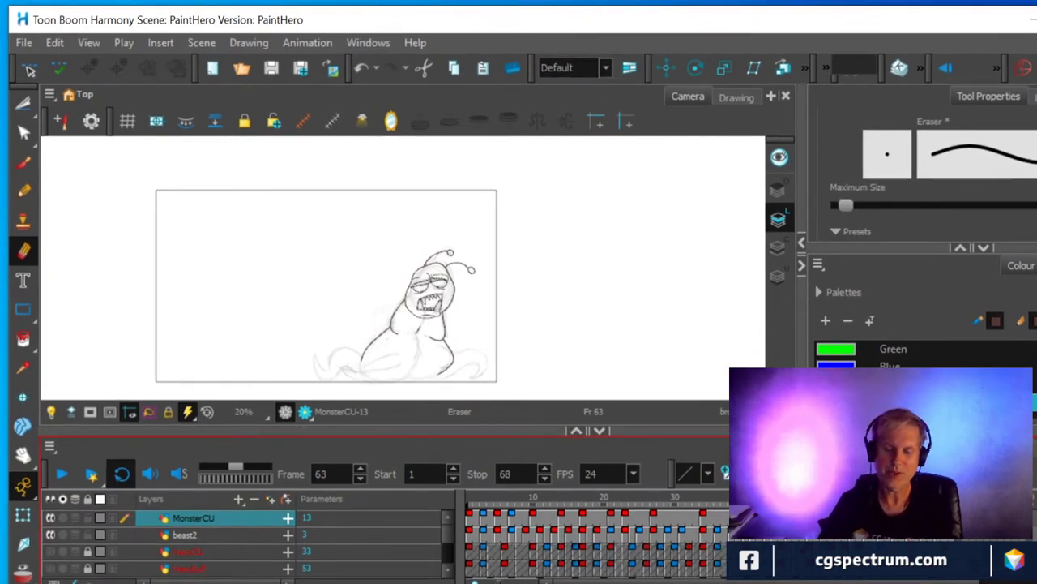
scroll(600, 539, down, 1)
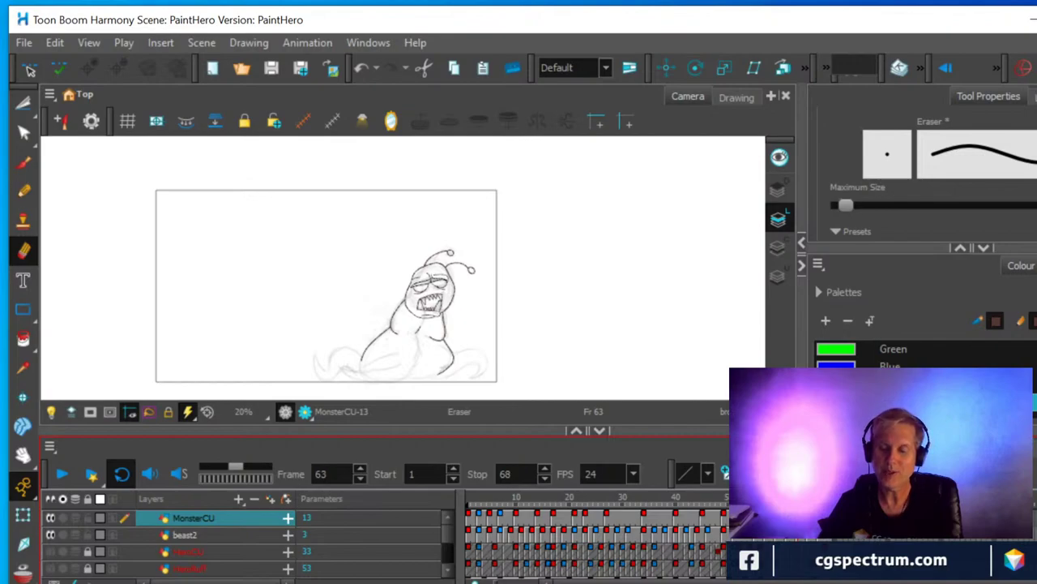
key(Return)
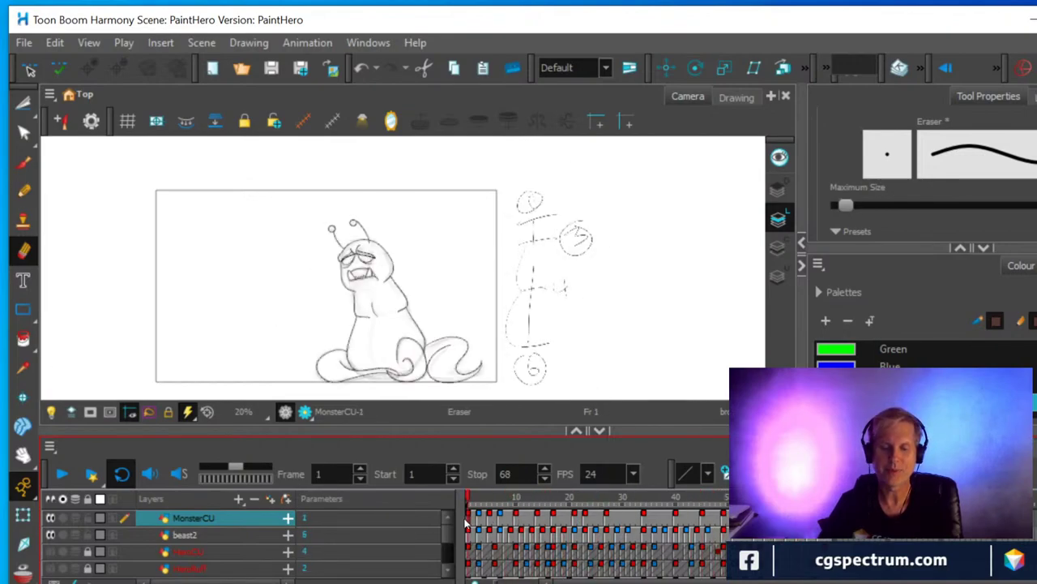
Play the animation with the beast2 layer hidden, stop on frame 7, and re-enable beast2.
click(49, 537)
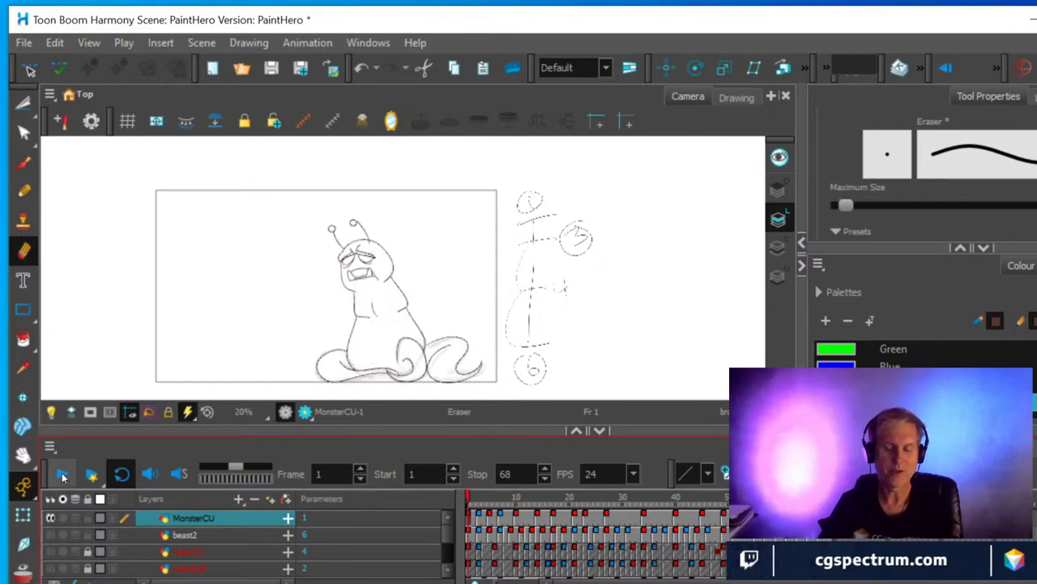
click(62, 475)
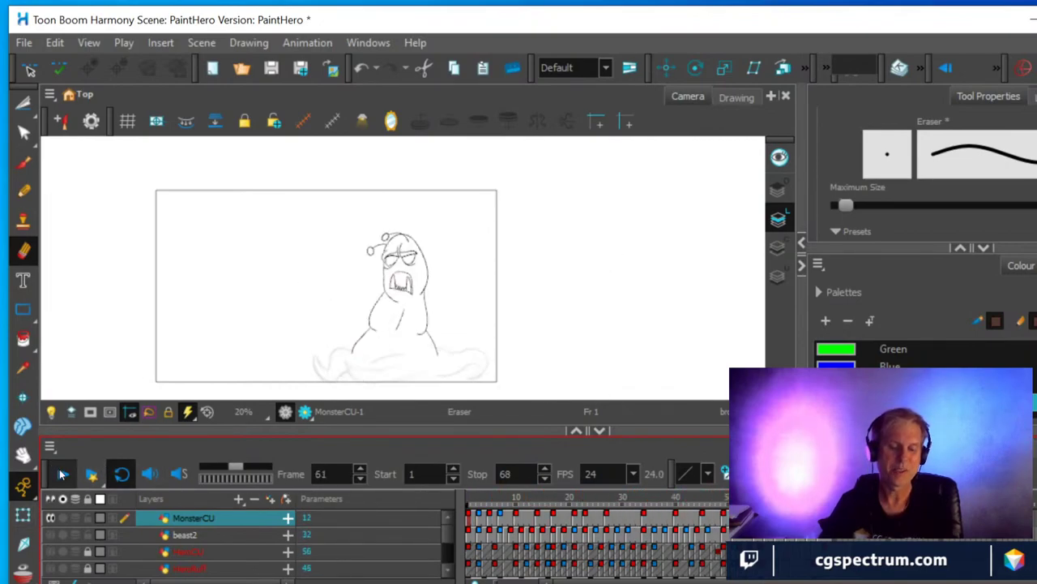
click(62, 475)
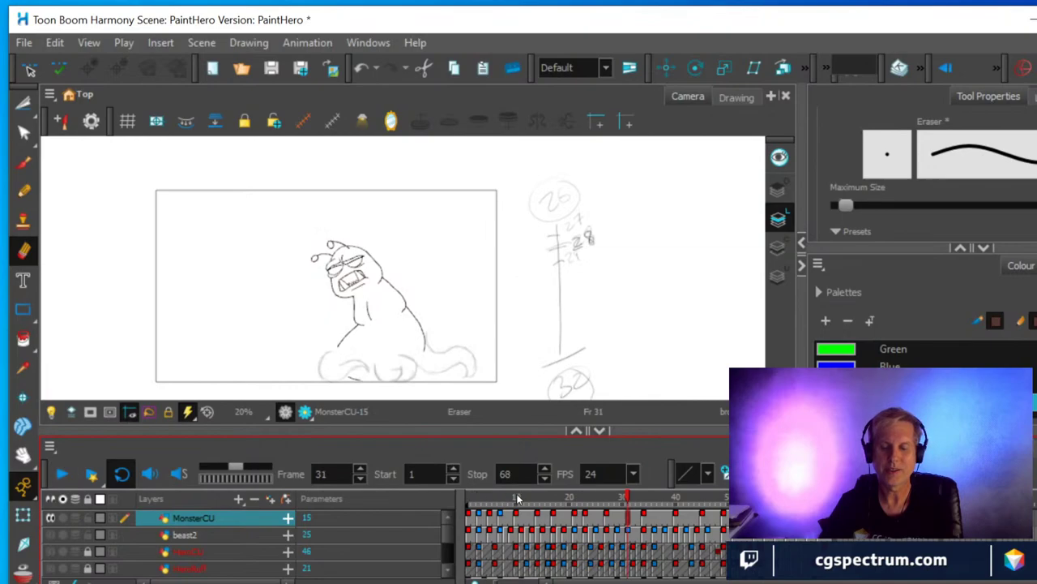
mouse_move(631, 499)
mouse_down()
mouse_move(835, 502)
mouse_move(632, 505)
mouse_move(569, 510)
mouse_move(548, 528)
mouse_move(489, 527)
mouse_move(516, 525)
mouse_move(506, 527)
mouse_up()
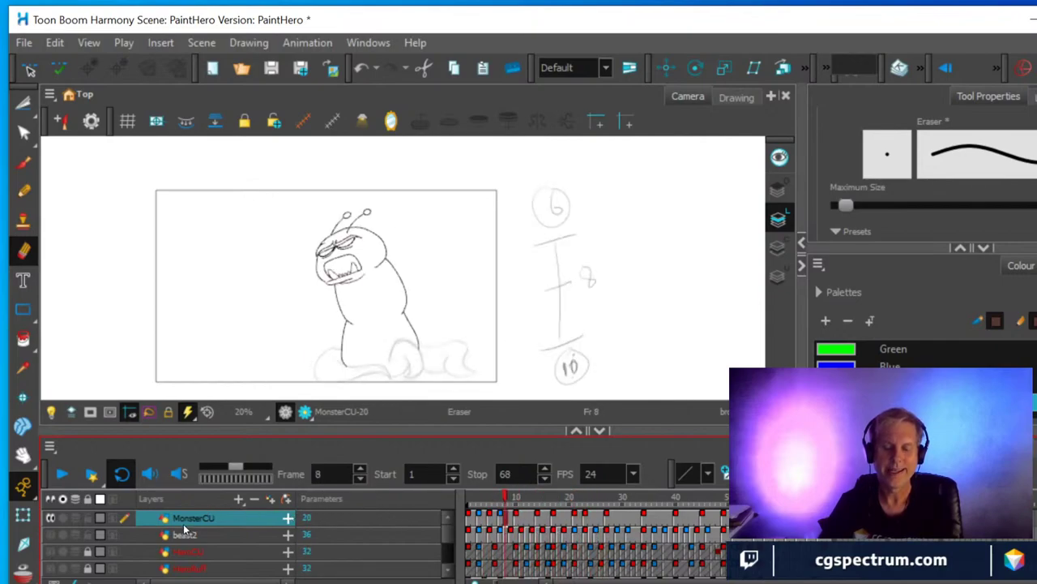
click(499, 527)
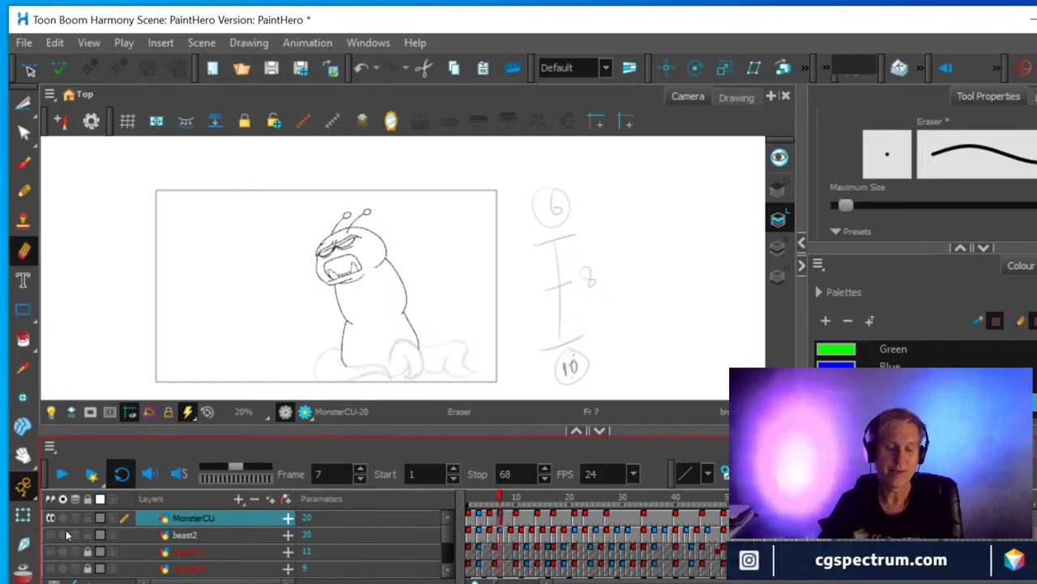
click(50, 536)
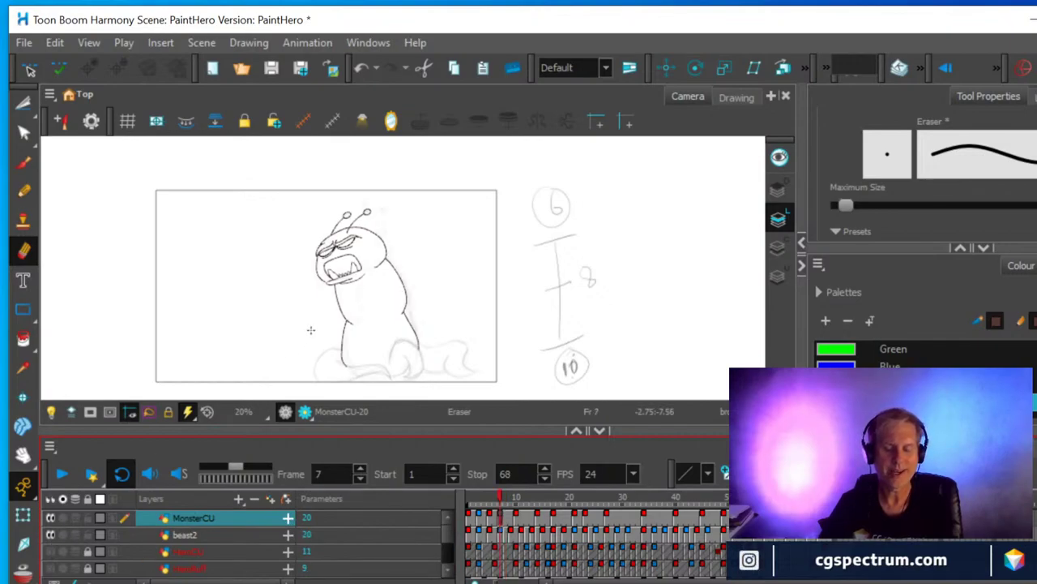
Draw a pencil line along the monster's body side on frame 7 and check frames 7–10.
scroll(452, 288, up, 3)
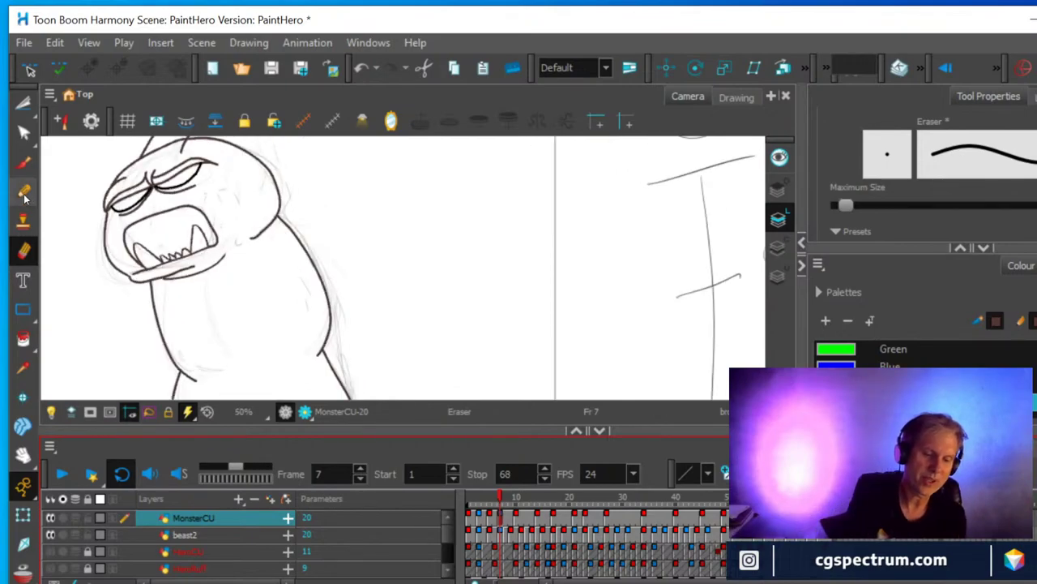
key(alt+x)
drag(235, 369, 211, 302)
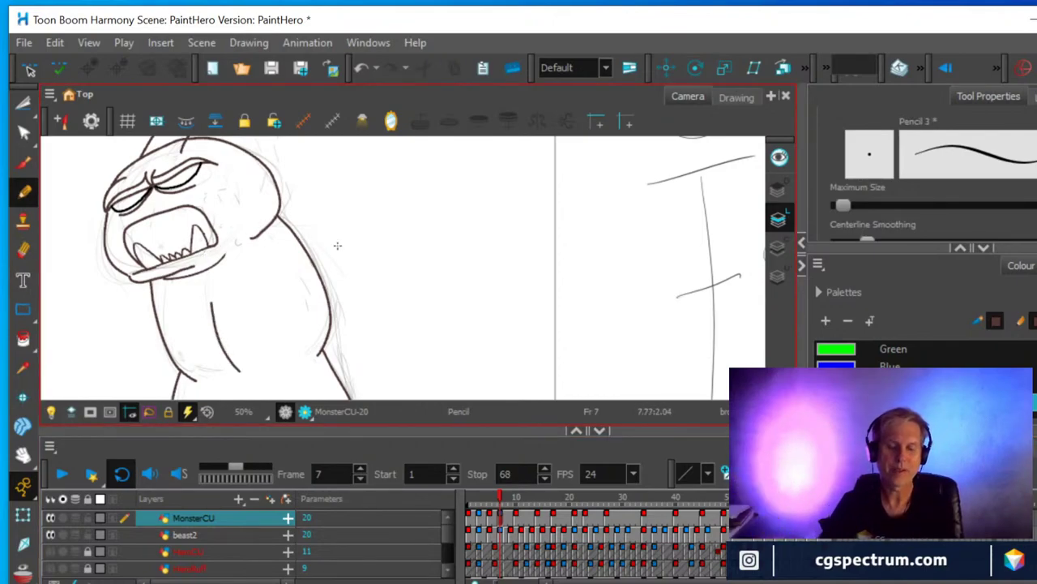
scroll(347, 269, down, 3)
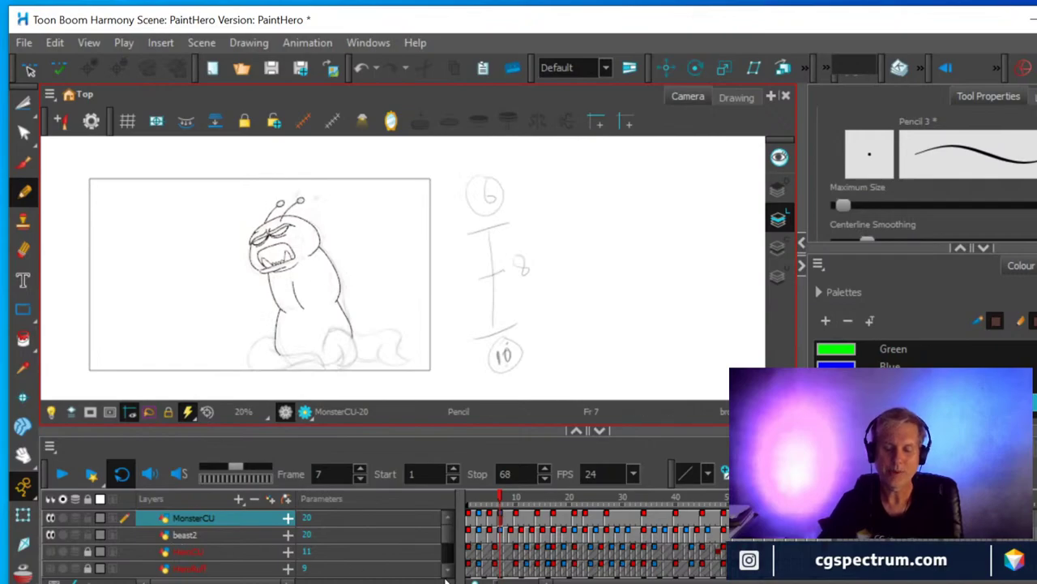
mouse_move(501, 502)
mouse_down()
mouse_move(517, 496)
mouse_move(502, 492)
mouse_up()
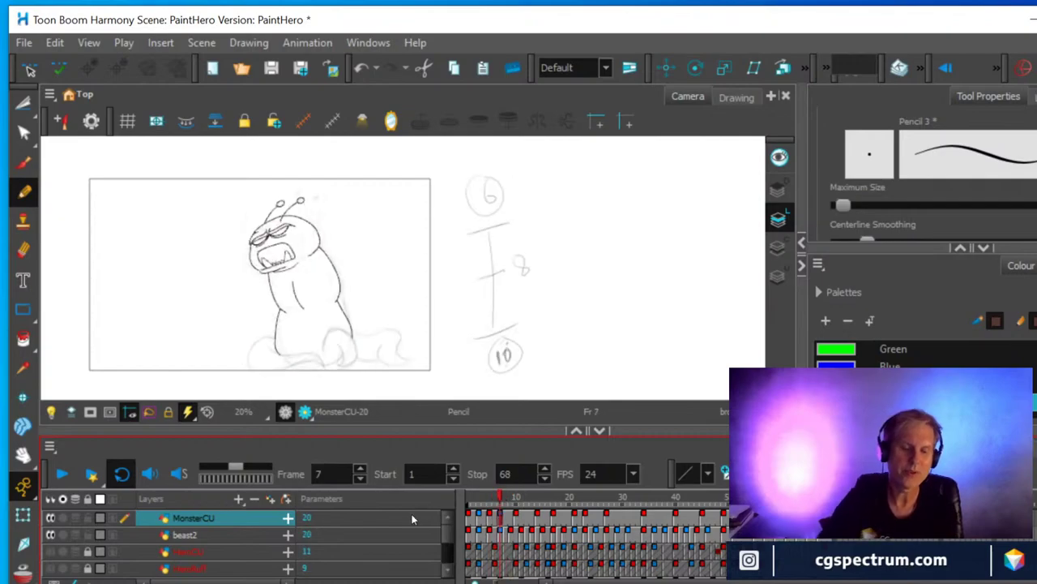
Compare against frame 6, then erase the stray stroke in the monster's chest on frame 7.
click(23, 252)
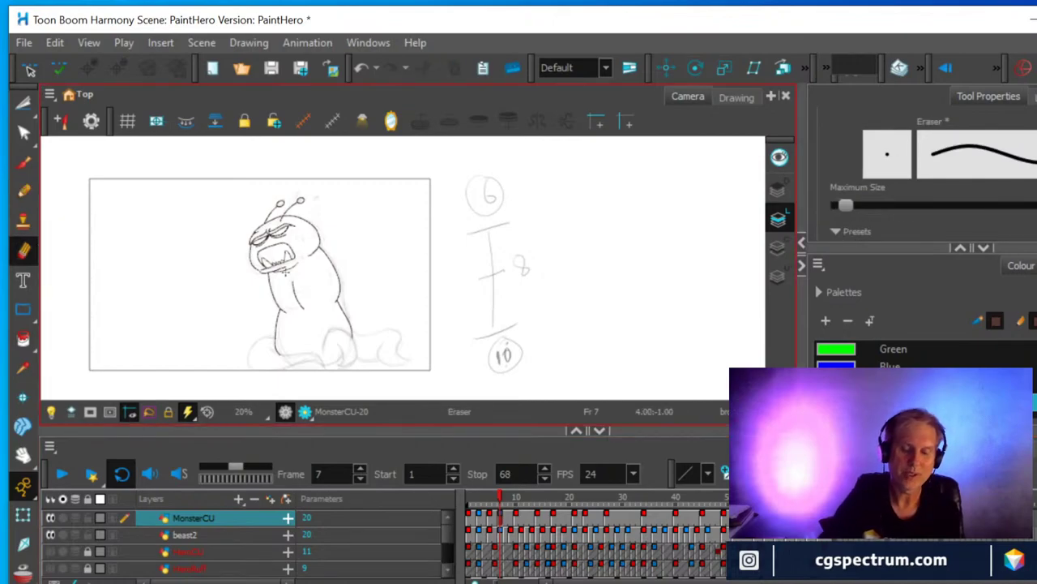
scroll(265, 273, up, 3)
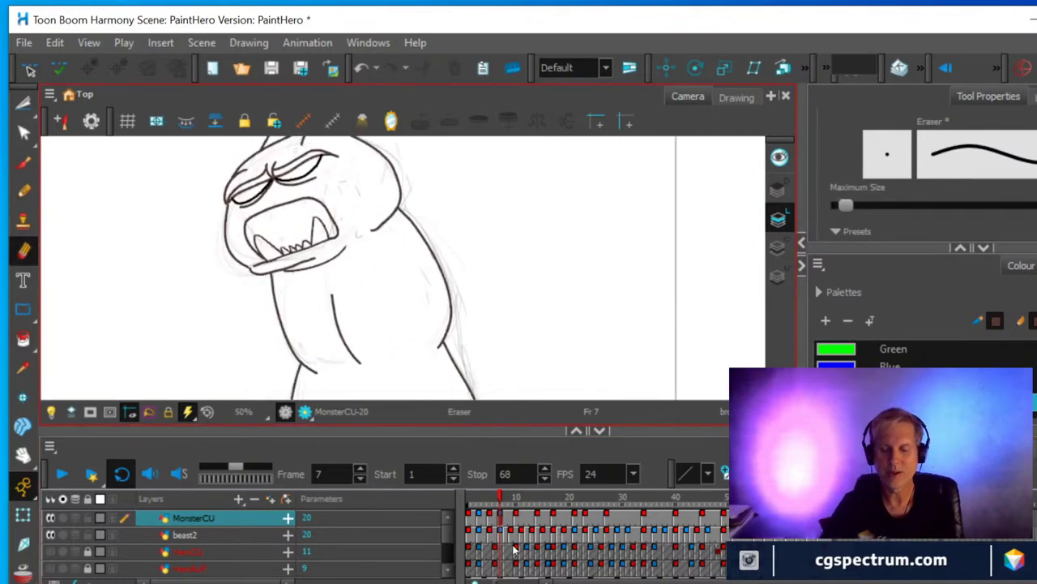
click(496, 518)
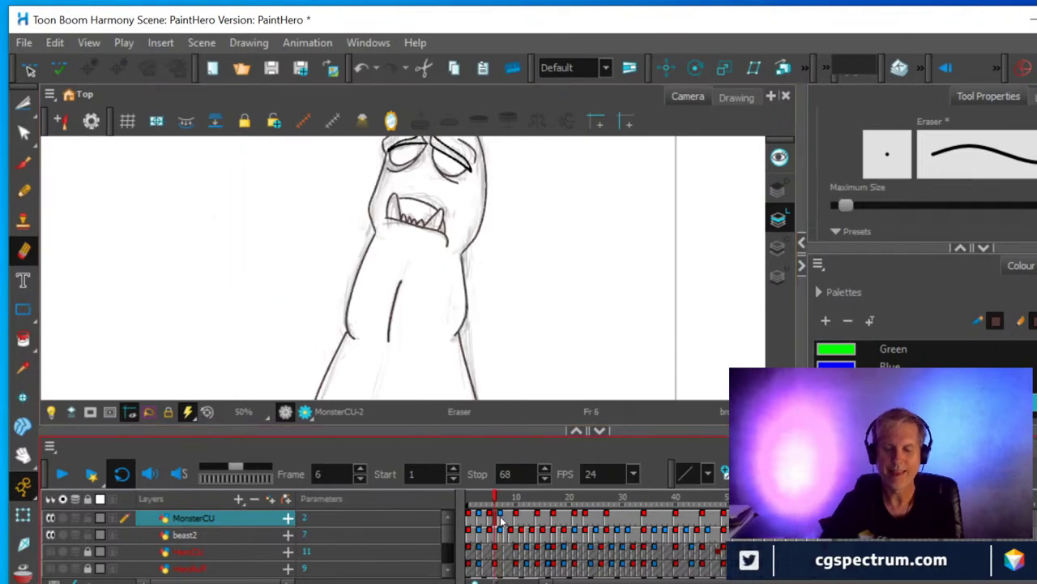
click(502, 520)
mouse_move(325, 288)
mouse_down()
mouse_move(354, 332)
mouse_move(339, 301)
mouse_move(347, 320)
mouse_up()
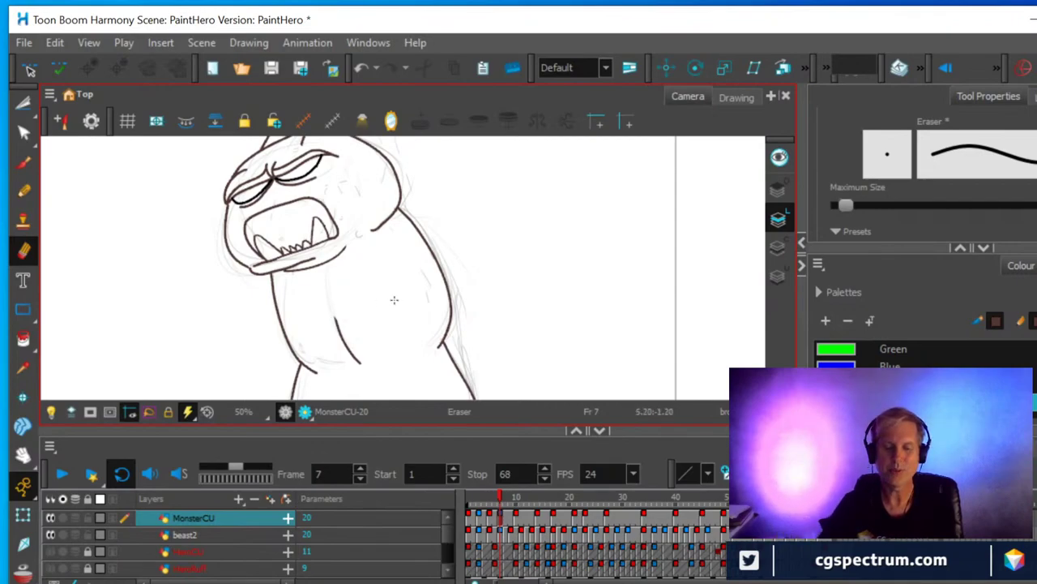
scroll(389, 293, down, 3)
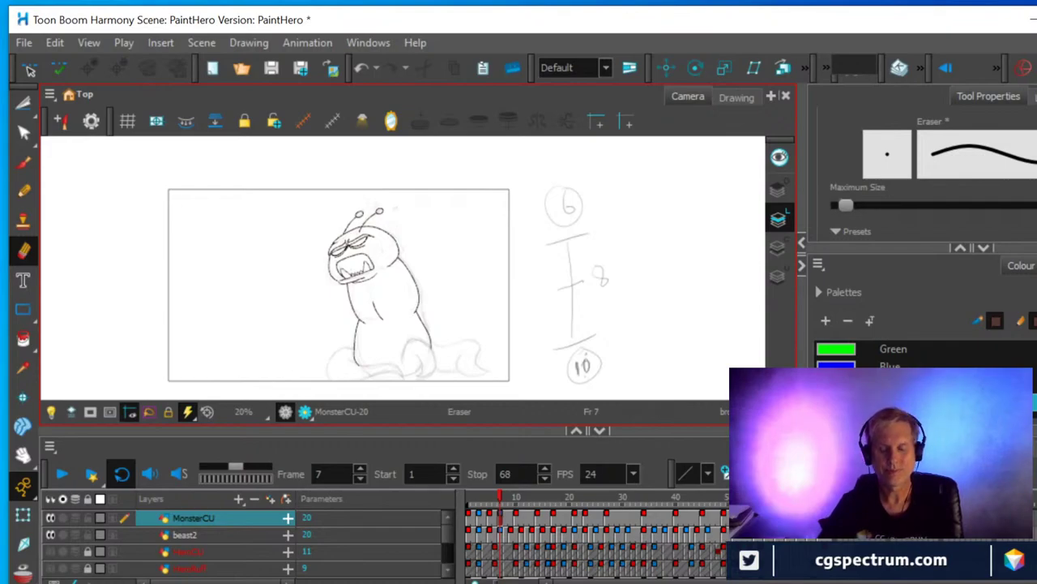
Step the playhead through frames 10, 17 and 22 to frame 23.
click(517, 525)
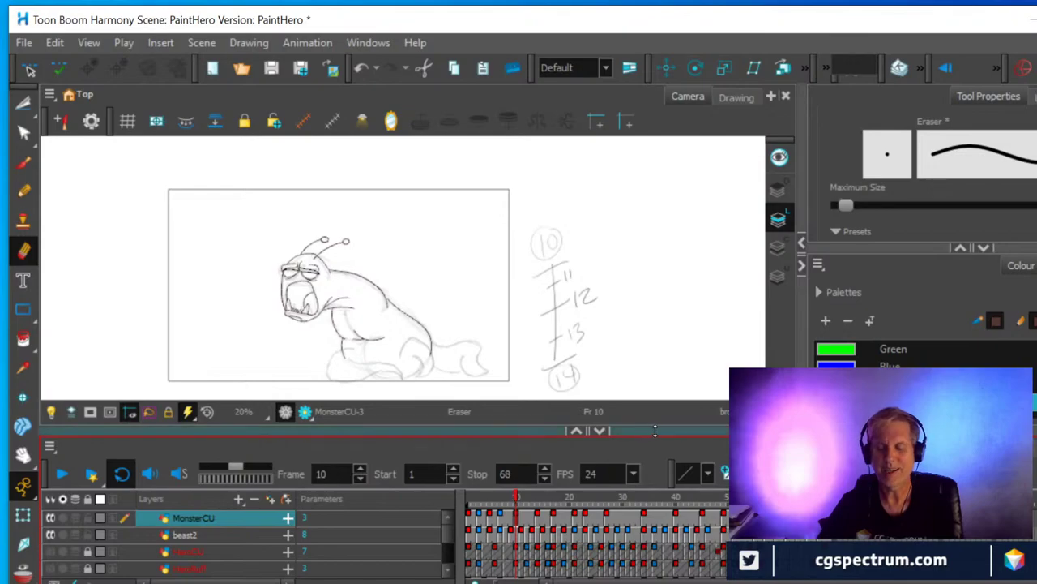
drag(655, 432, 656, 435)
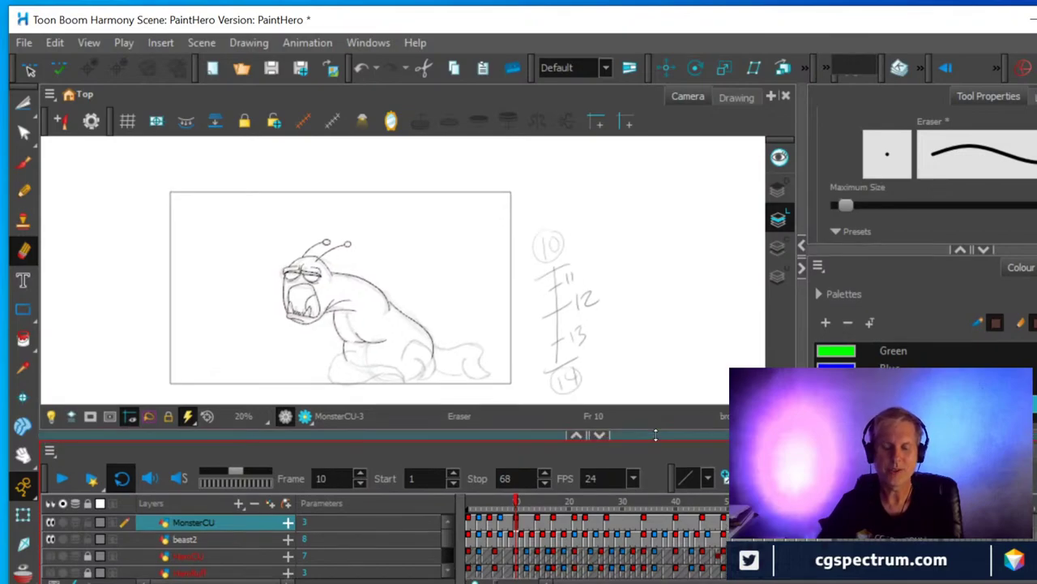
click(543, 525)
click(553, 525)
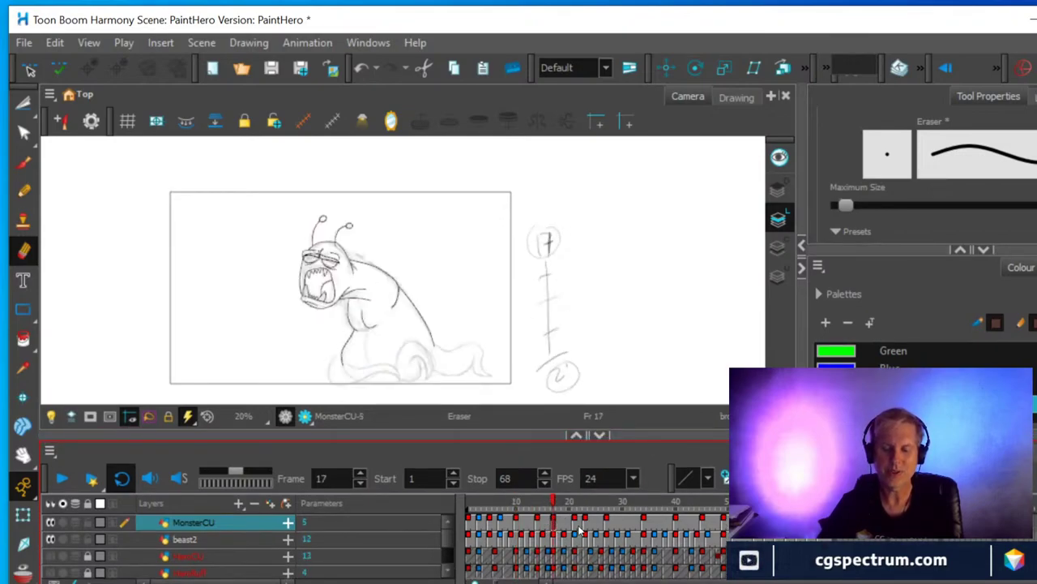
click(578, 526)
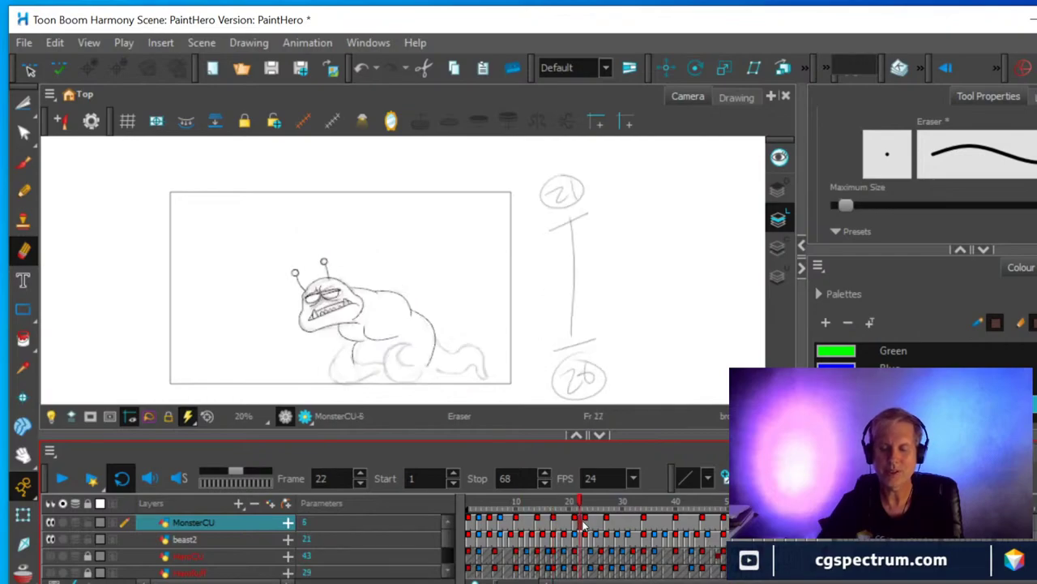
click(586, 525)
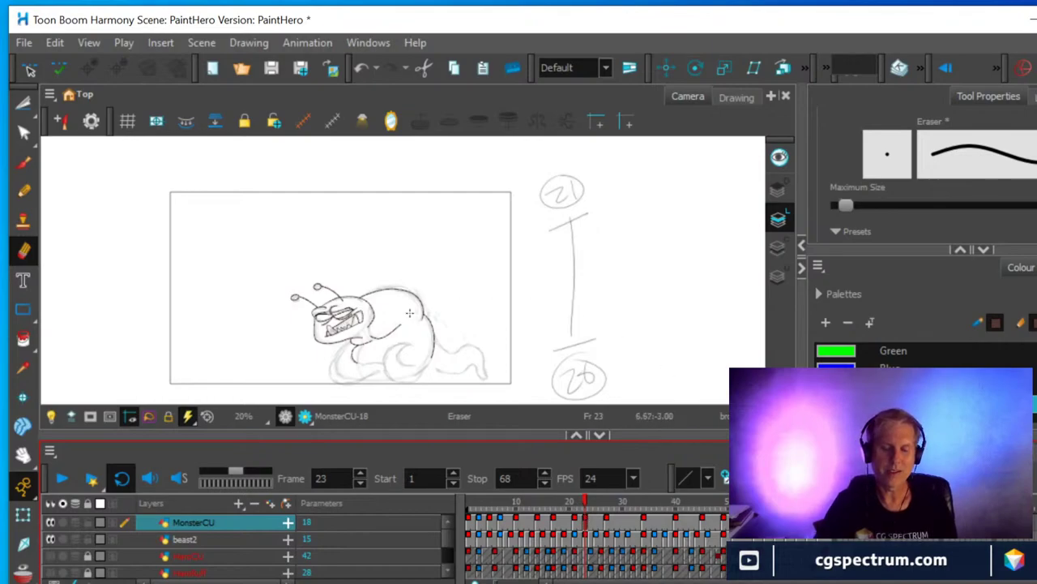
Erase the rough neck stroke on frame 23, trying and then erasing a new chin line.
scroll(409, 313, up, 5)
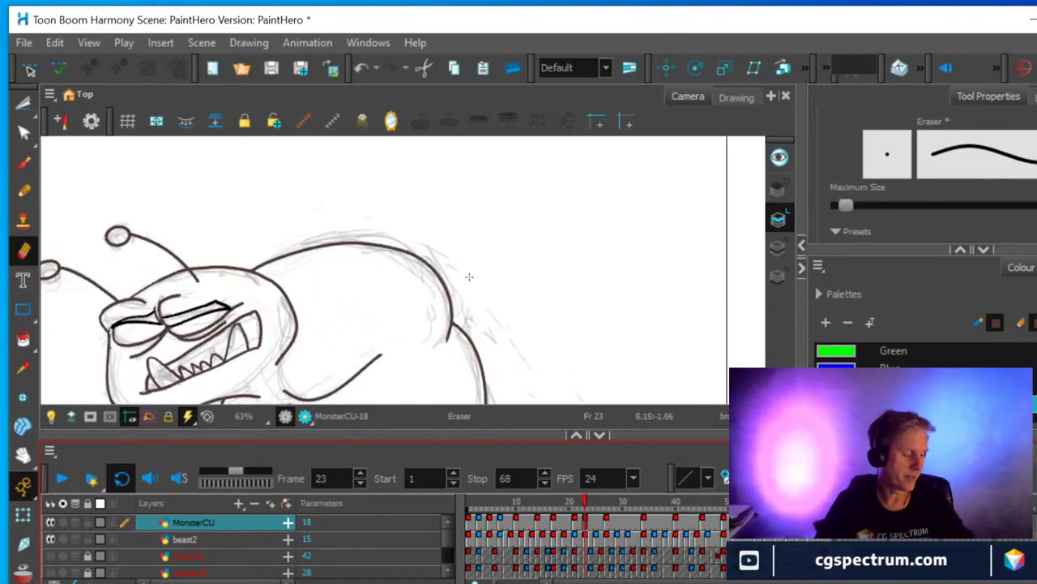
mouse_move(530, 294)
mouse_down()
mouse_move(593, 241)
mouse_move(551, 263)
mouse_up()
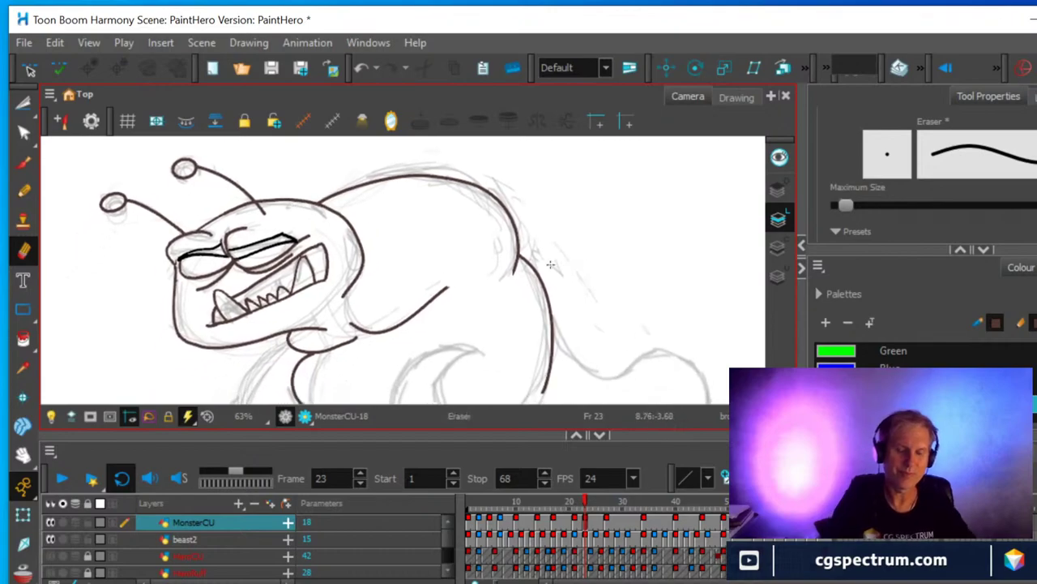
drag(329, 328, 283, 329)
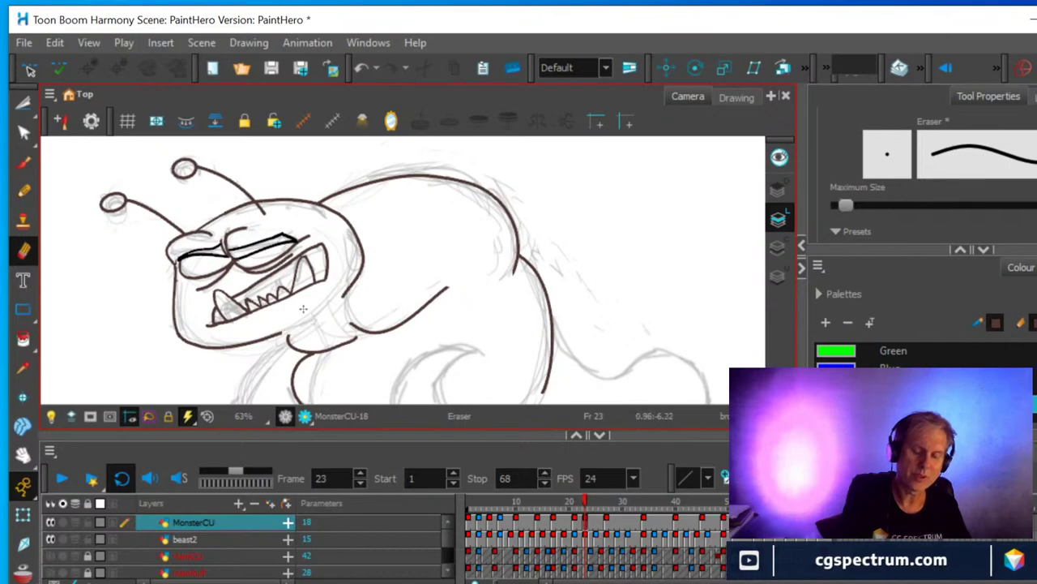
click(23, 192)
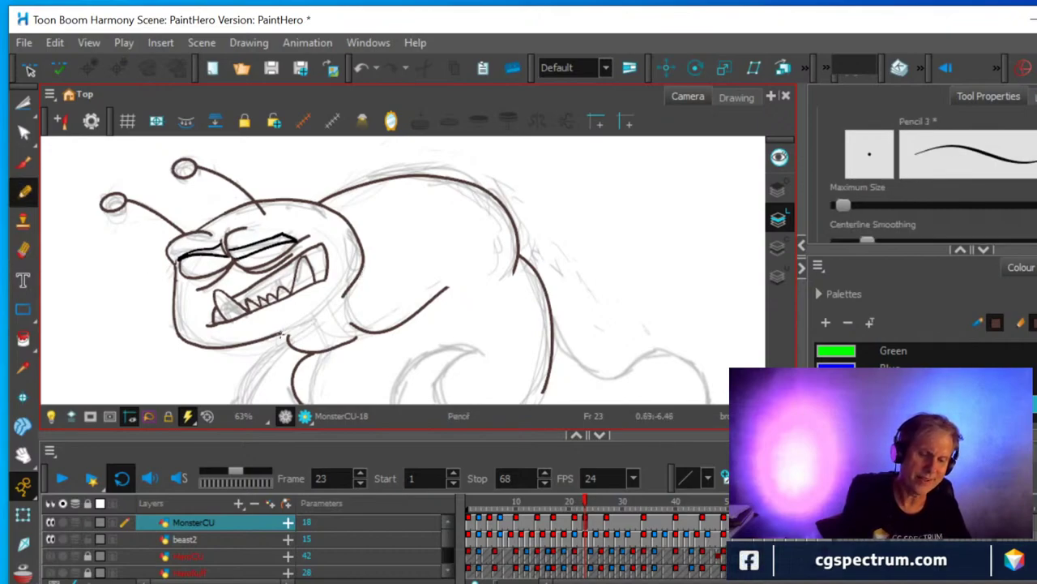
mouse_move(291, 328)
mouse_down()
mouse_move(354, 283)
mouse_move(361, 258)
mouse_up()
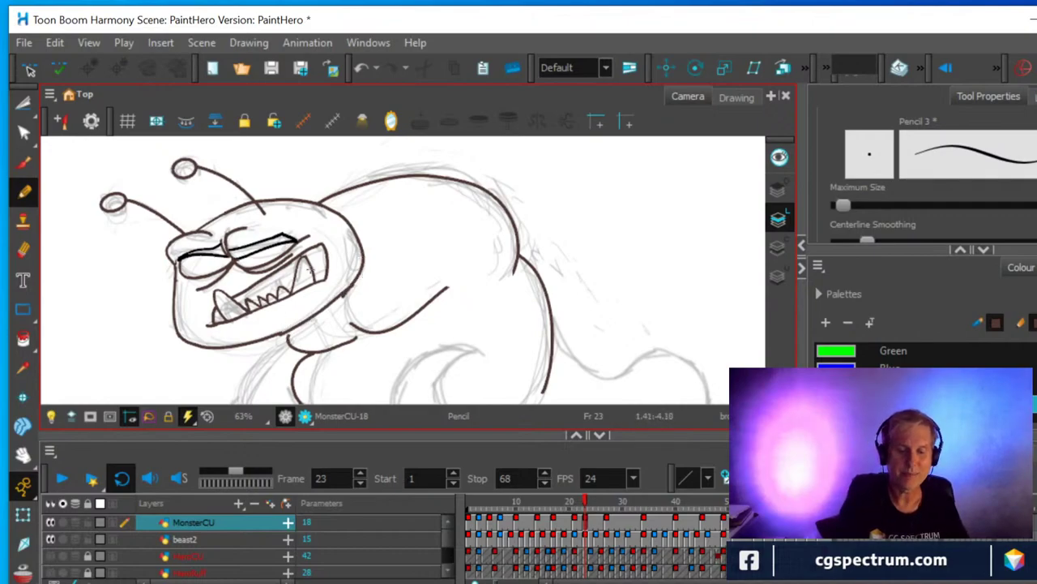
click(22, 250)
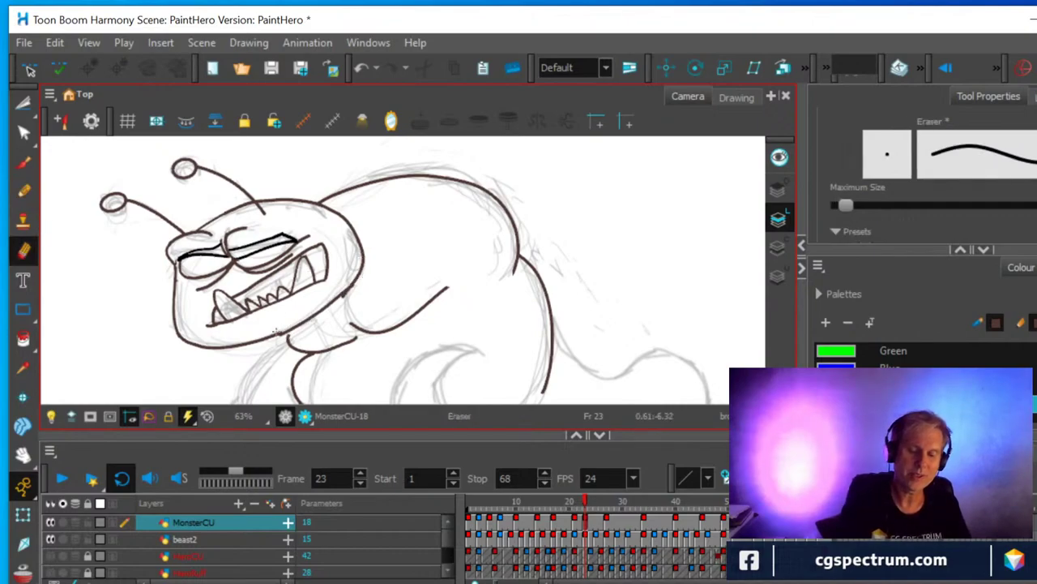
mouse_move(282, 330)
mouse_down()
mouse_move(336, 308)
mouse_move(344, 292)
mouse_up()
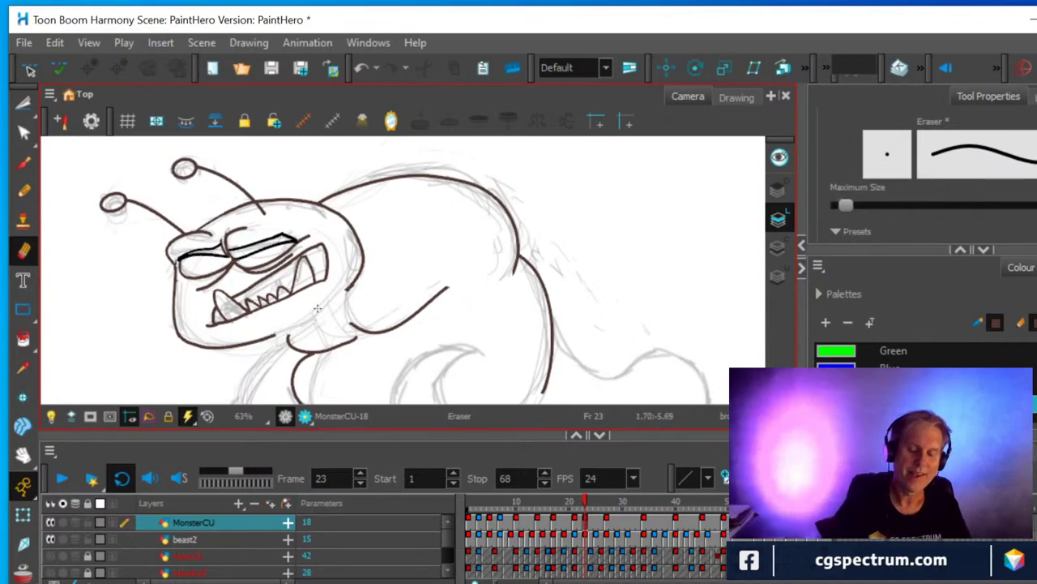
Trim the head's right outline and draw a new pencil jaw line curving up to the right.
scroll(298, 300, up, 3)
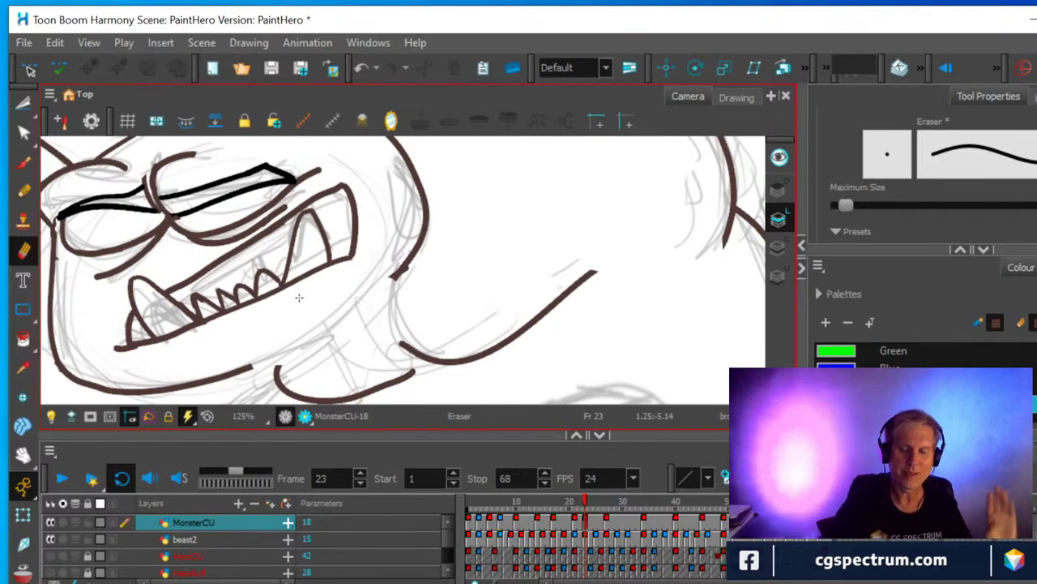
drag(403, 261, 396, 276)
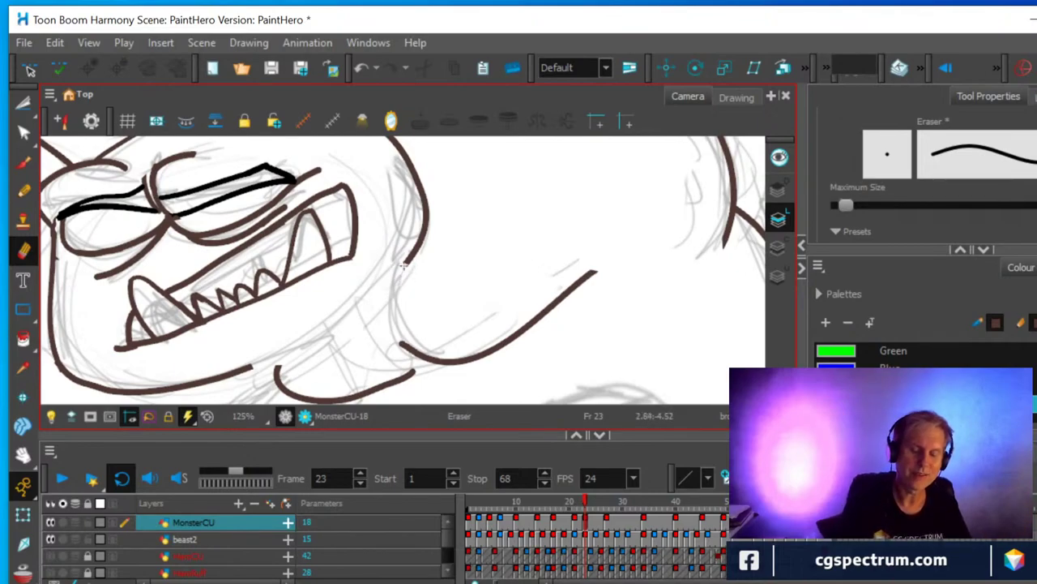
click(25, 192)
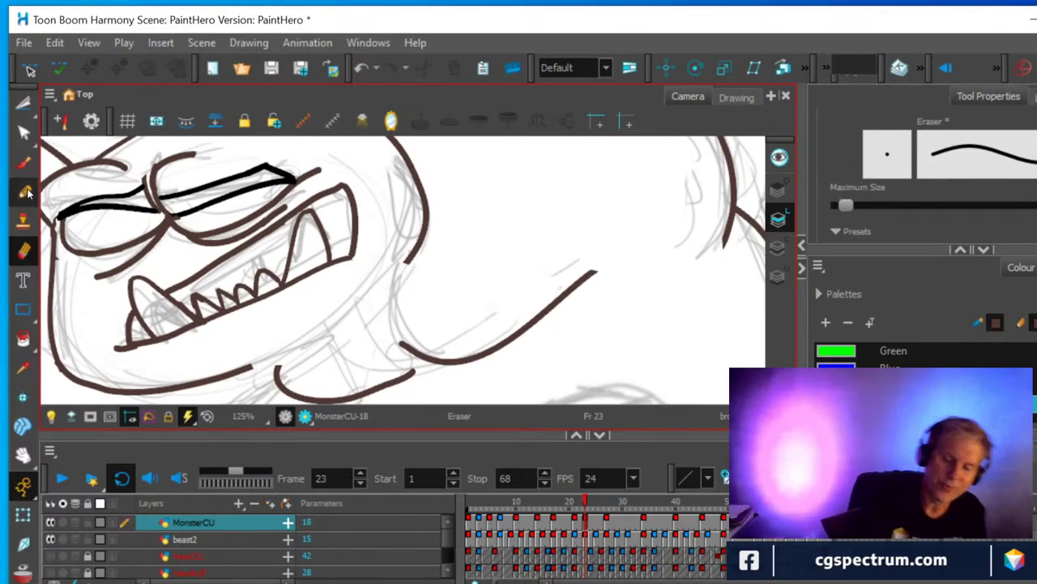
mouse_move(251, 366)
mouse_down()
mouse_move(359, 303)
mouse_move(414, 253)
mouse_up()
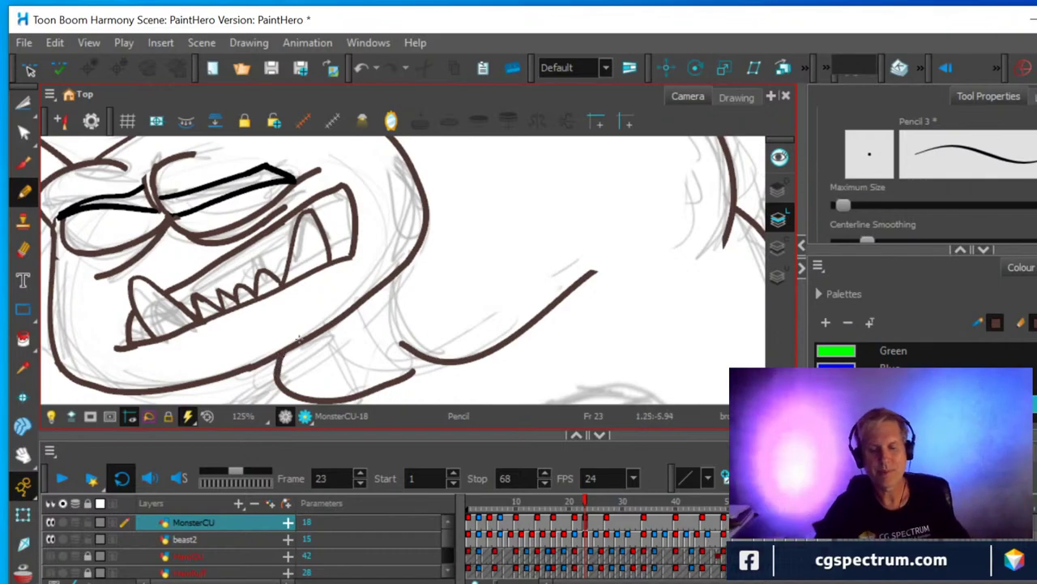
scroll(299, 340, down, 5)
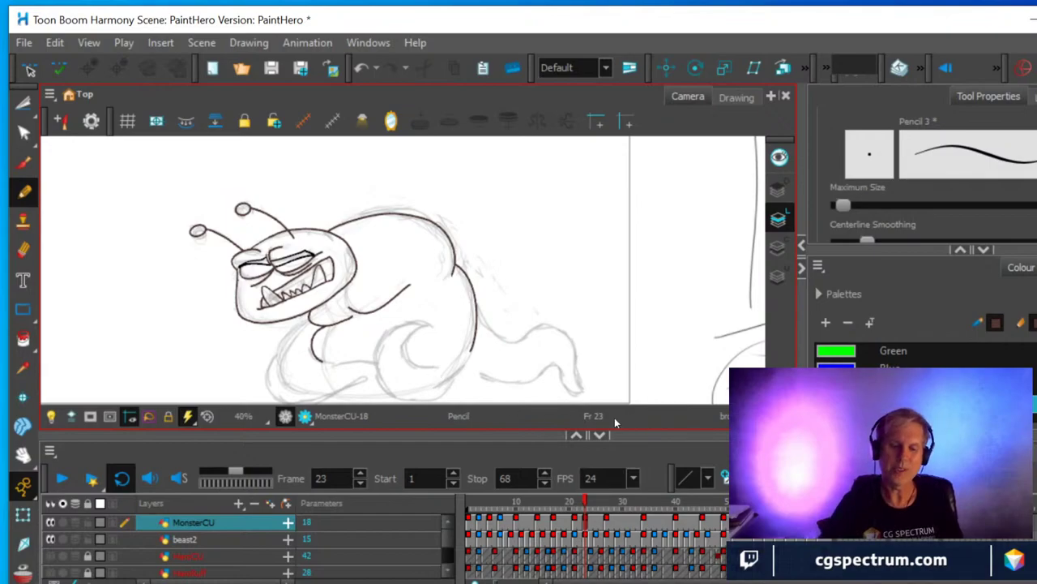
Save the PaintHero scene with File > Save.
click(24, 42)
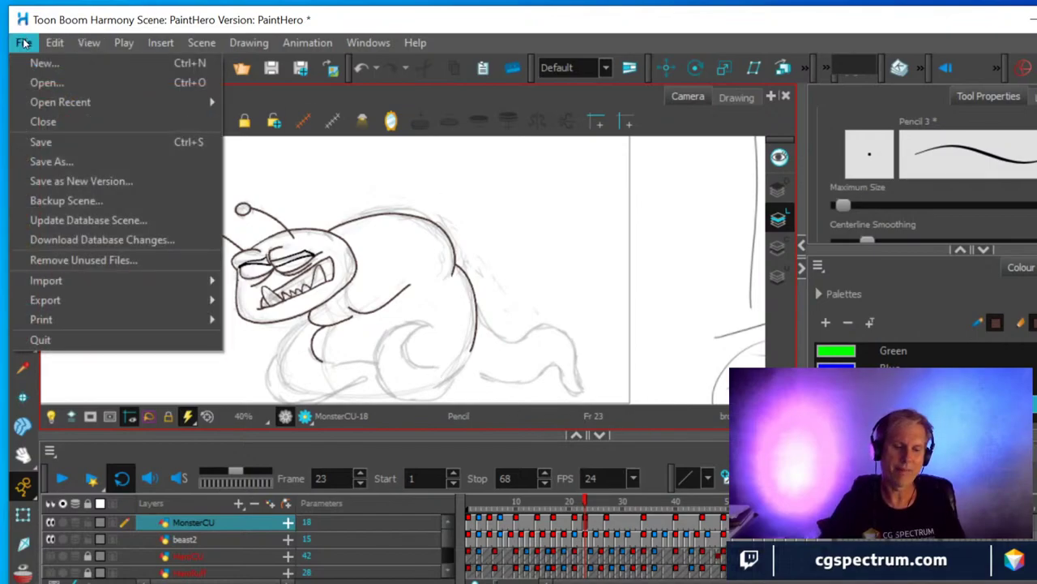
click(35, 144)
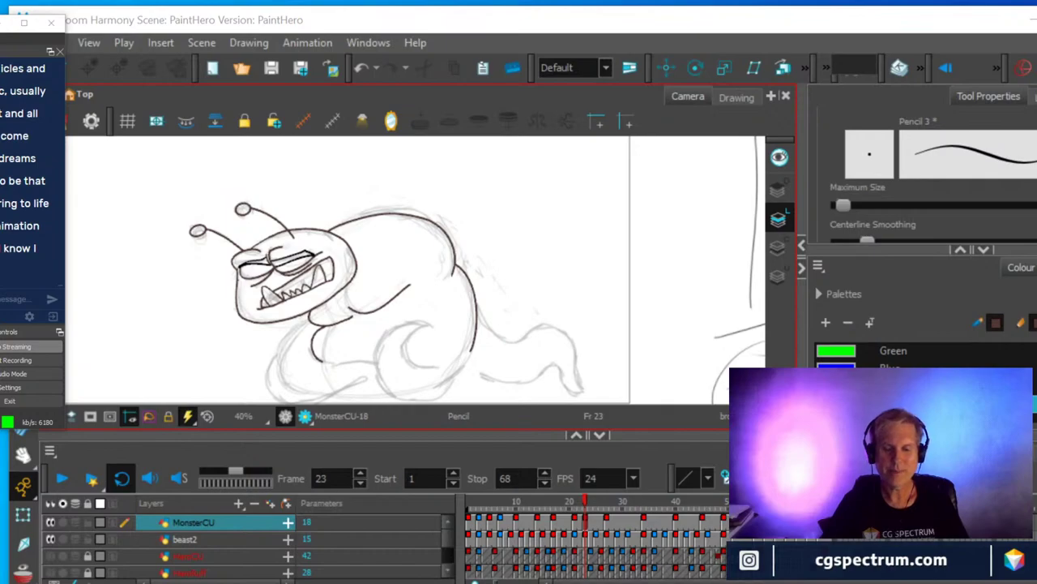
Play the monster close-up animation from frame 23, stopping at frame 48.
click(577, 26)
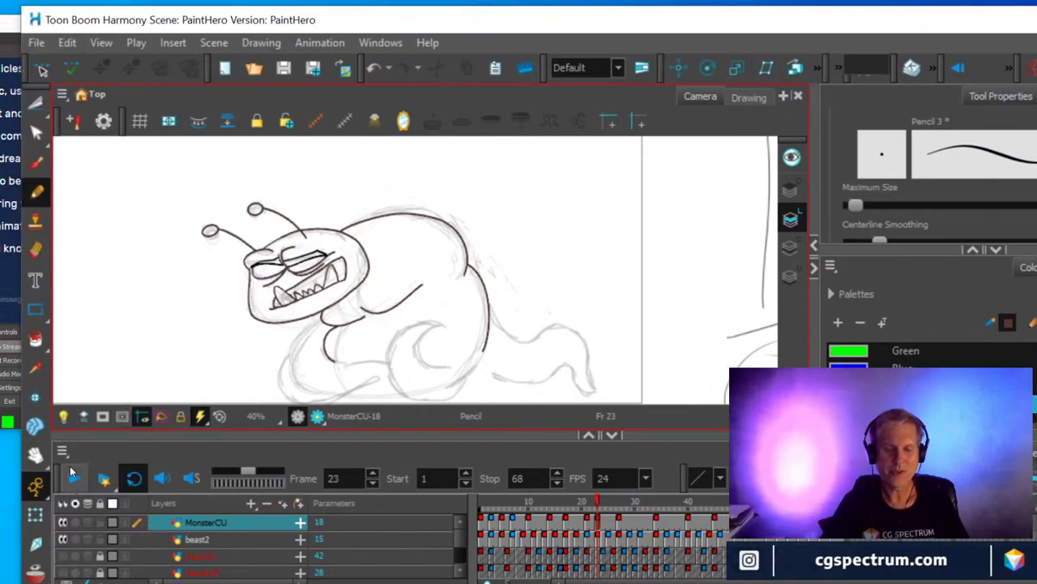
click(70, 480)
click(70, 479)
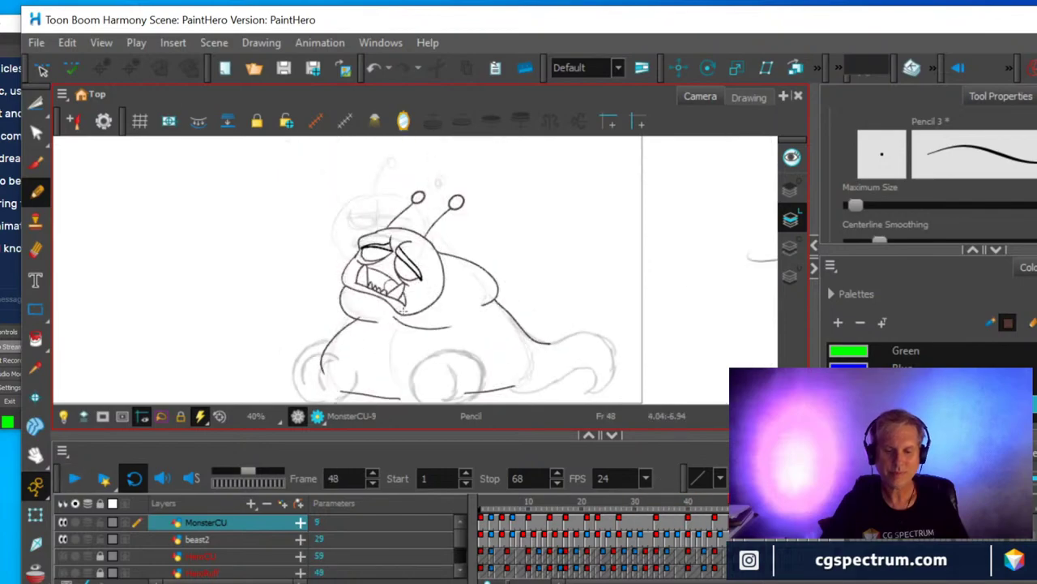
Hide beast2's faint sketch marks, then replay the animation, stopping at frames 43 and 21.
scroll(411, 302, down, 1)
click(63, 540)
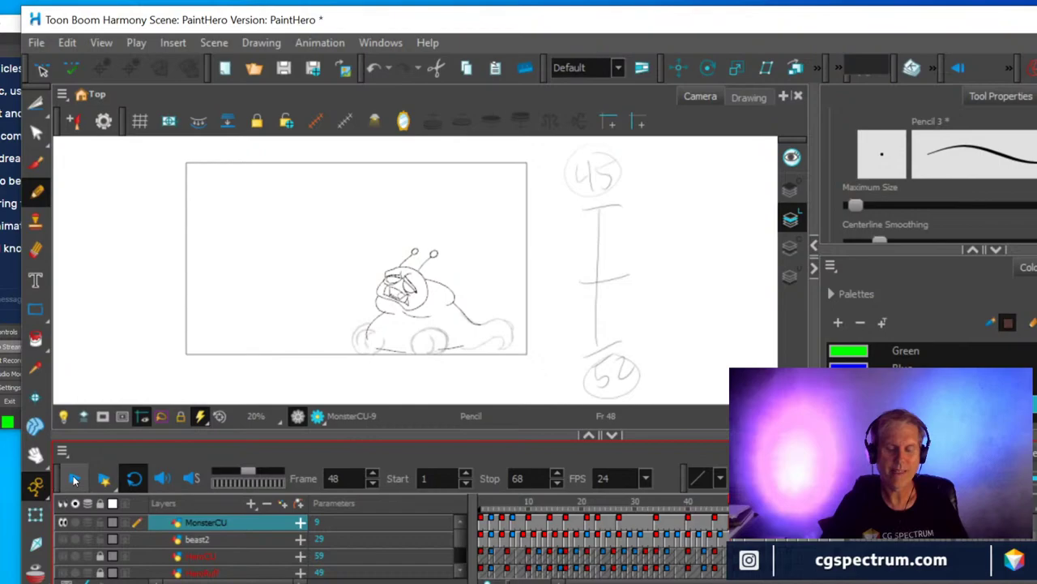
click(73, 479)
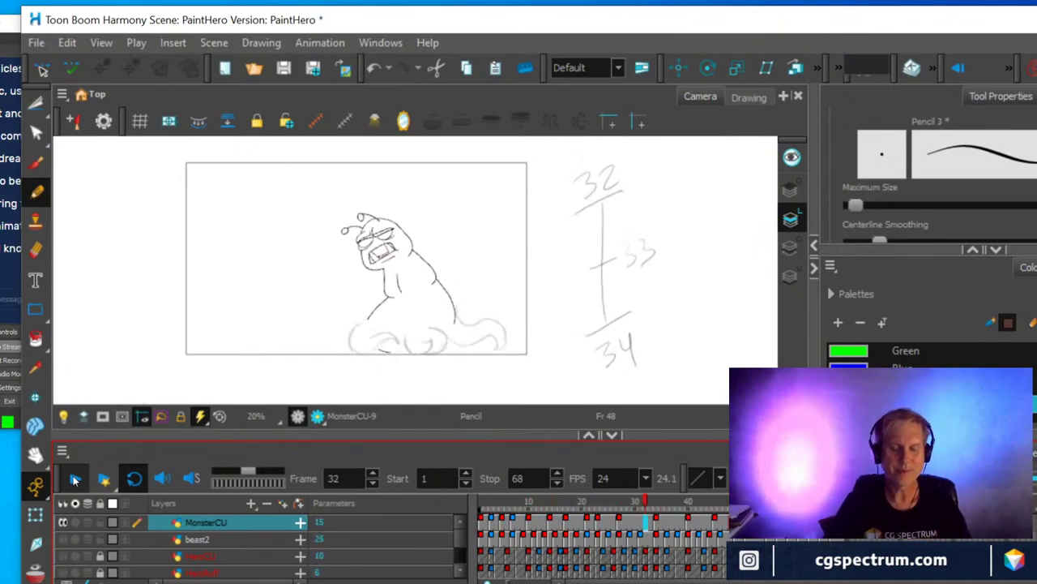
click(74, 479)
click(74, 478)
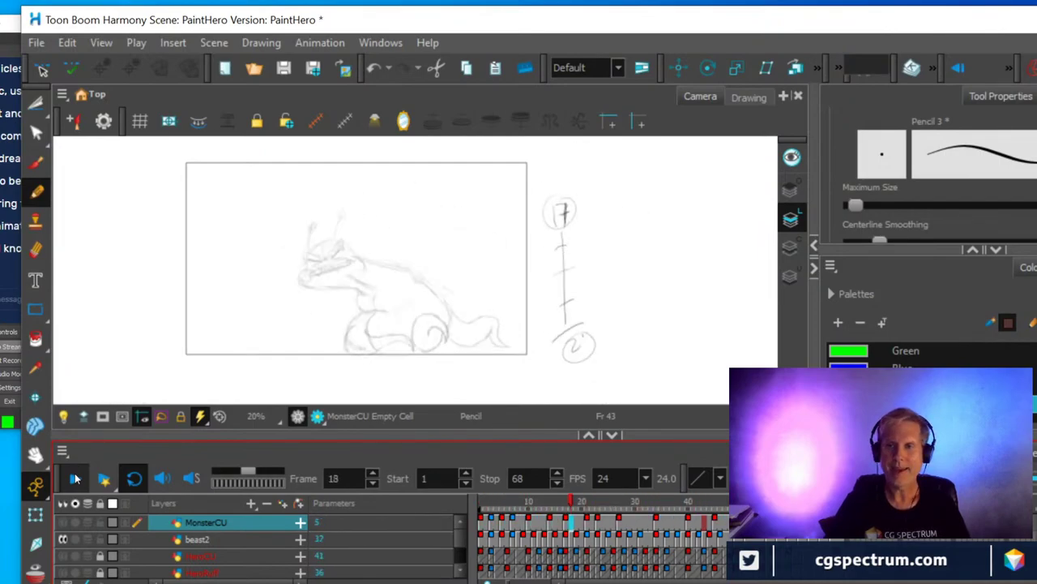
click(74, 478)
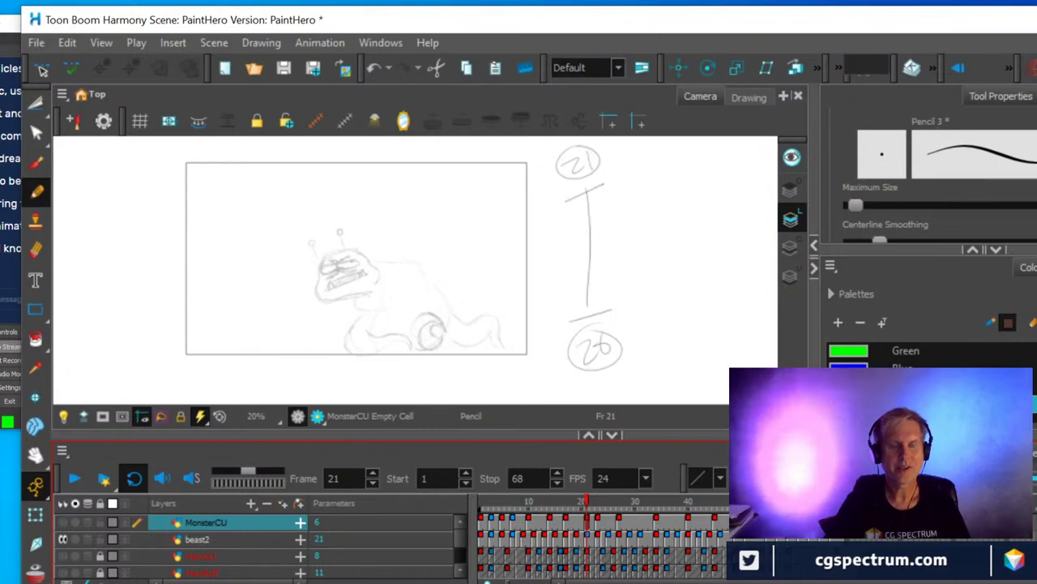